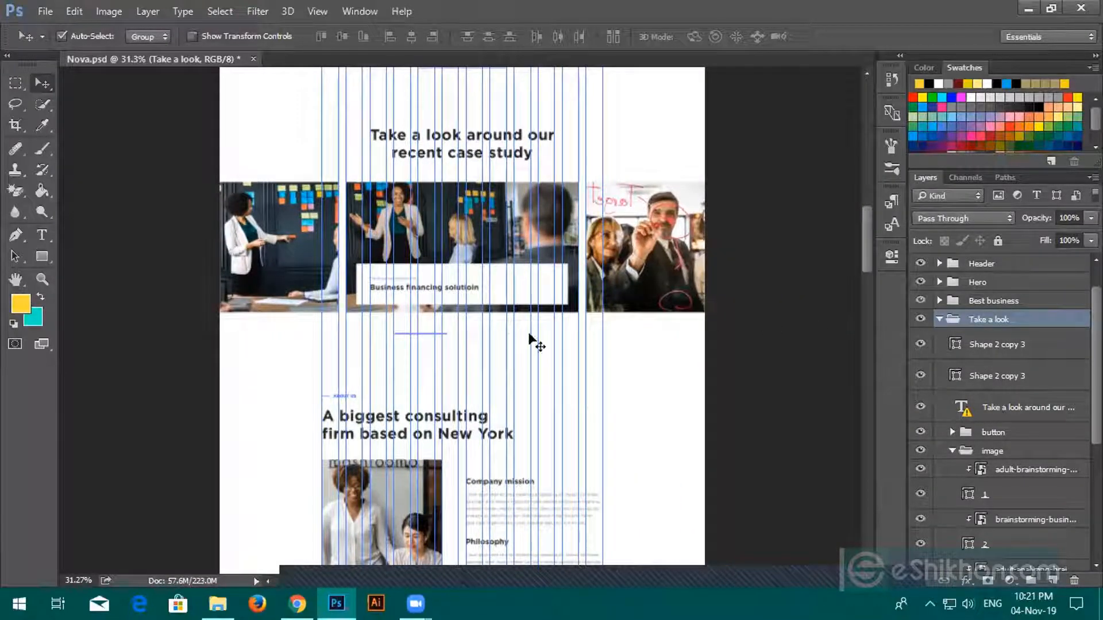
# Step: Collapse the Take a look layer group and inspect the About us section with its photo, progress ring and mission text
pyautogui.click(939, 318)
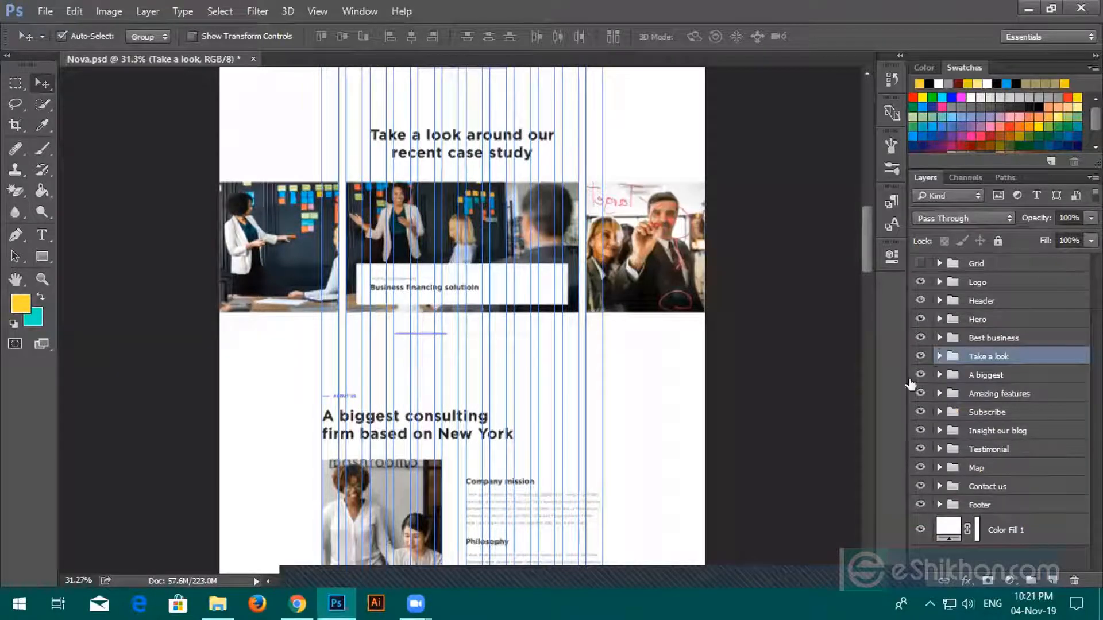
pyautogui.scroll(-1, 540, 371)
pyautogui.scroll(-1, 549, 374)
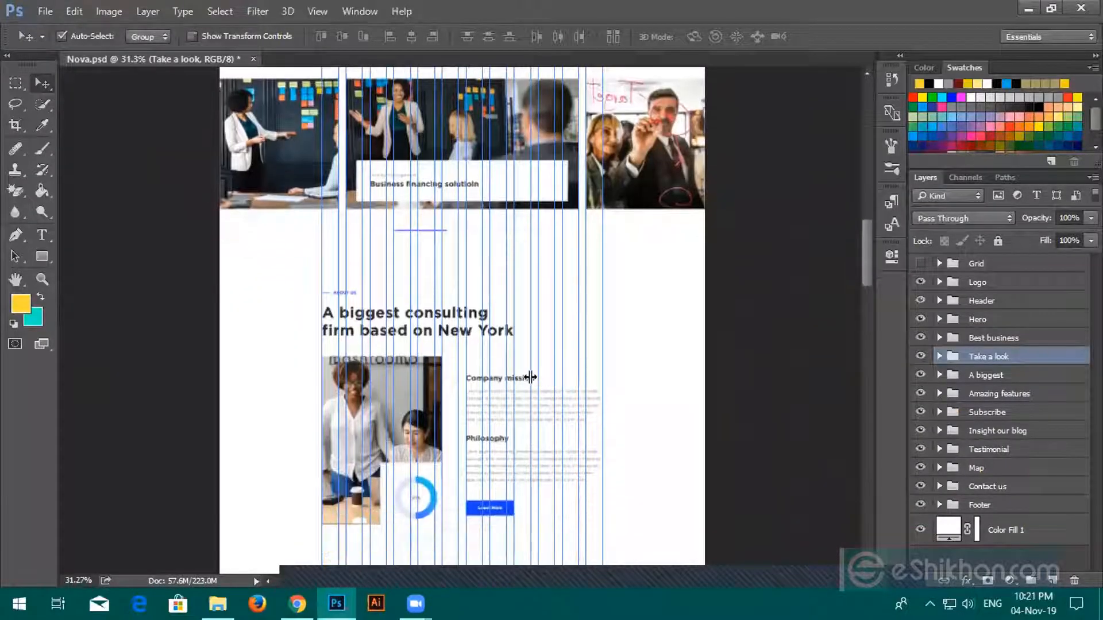
pyautogui.scroll(1, 519, 368)
pyautogui.scroll(1, 518, 379)
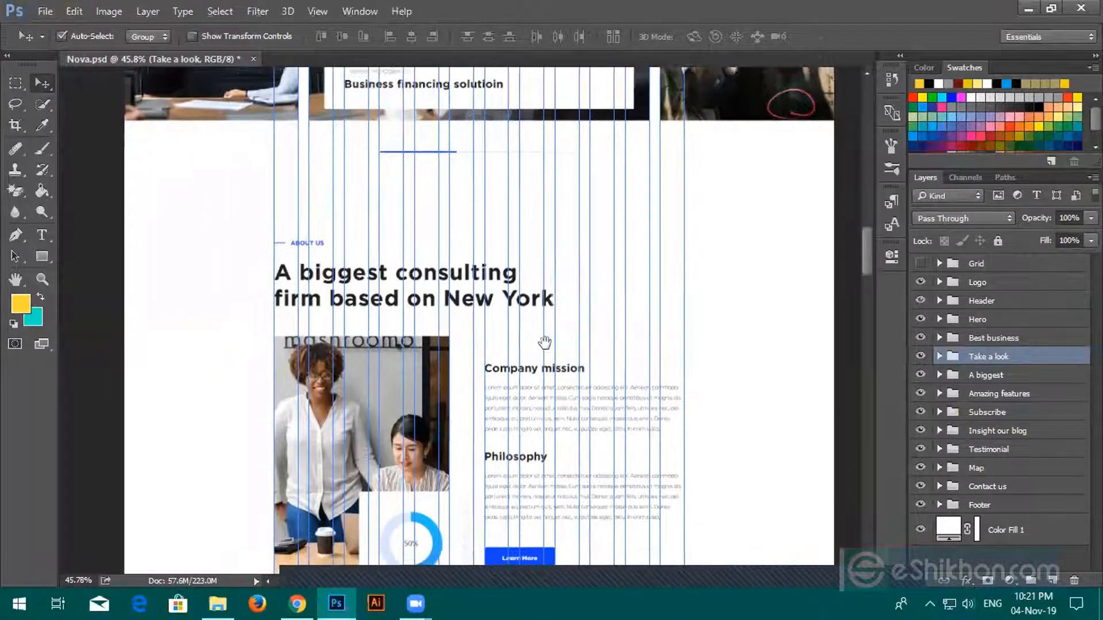
pyautogui.click(549, 315)
pyautogui.scroll(-4, 549, 314)
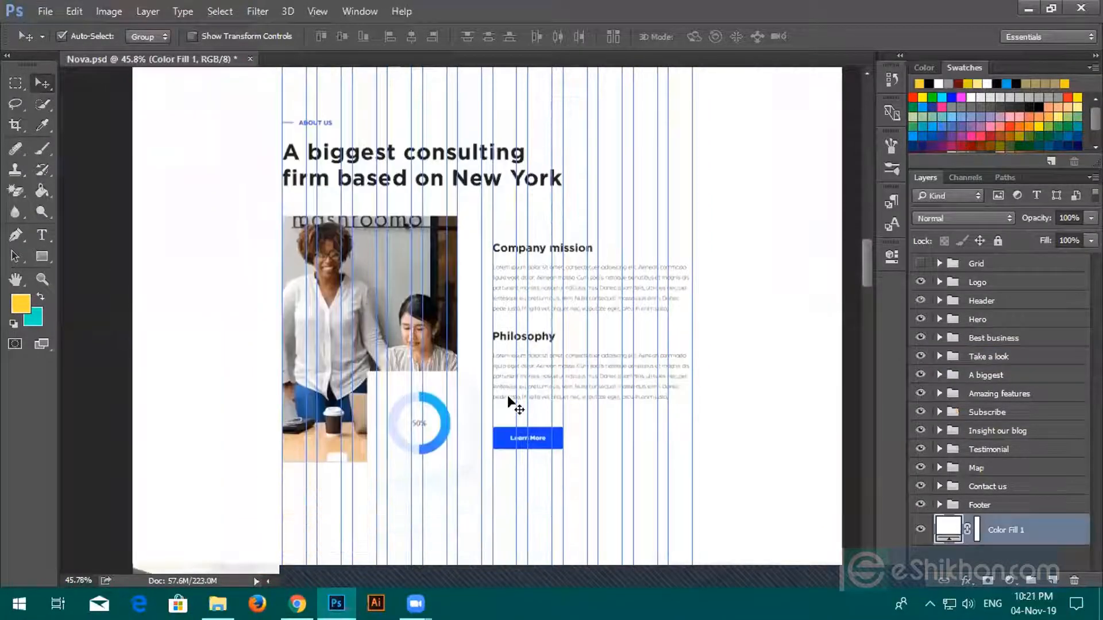
pyautogui.scroll(1, 483, 305)
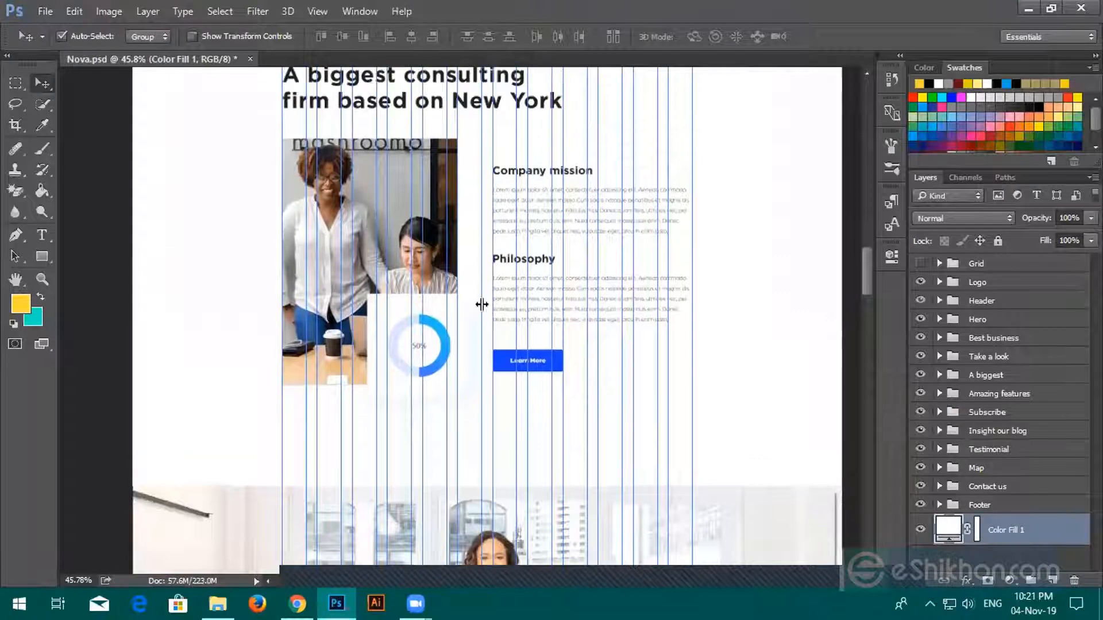
pyautogui.scroll(-2, 477, 356)
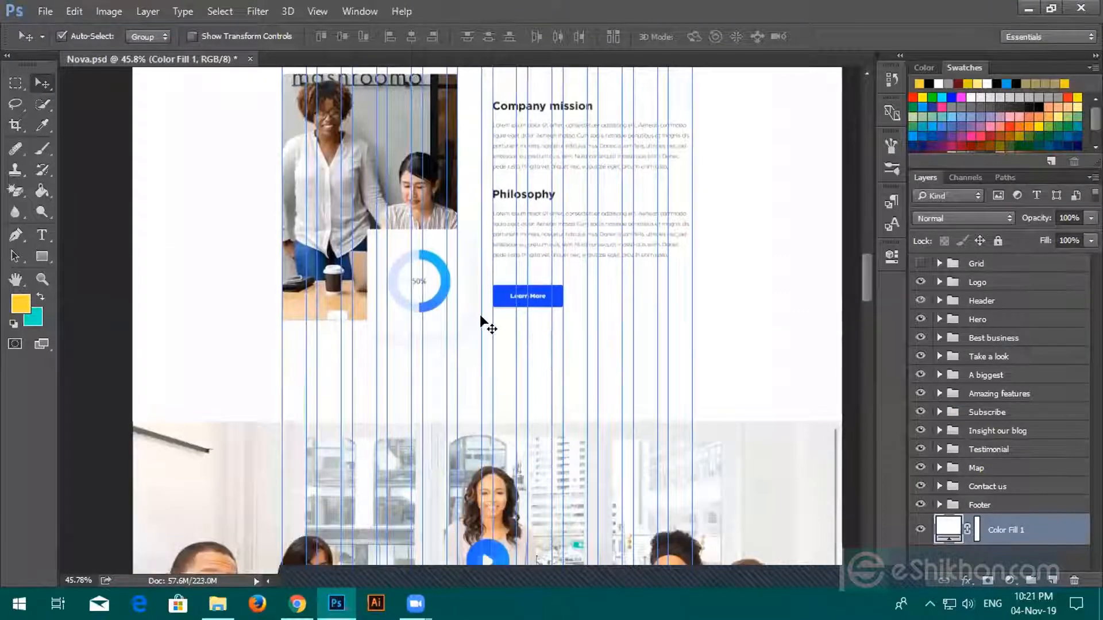
pyautogui.scroll(1, 481, 344)
pyautogui.scroll(1, 486, 320)
# Step: Examine the remaining page sections in order, from the team video banner and features grid through to the map and footer
pyautogui.scroll(-3, 492, 339)
pyautogui.scroll(-5, 524, 344)
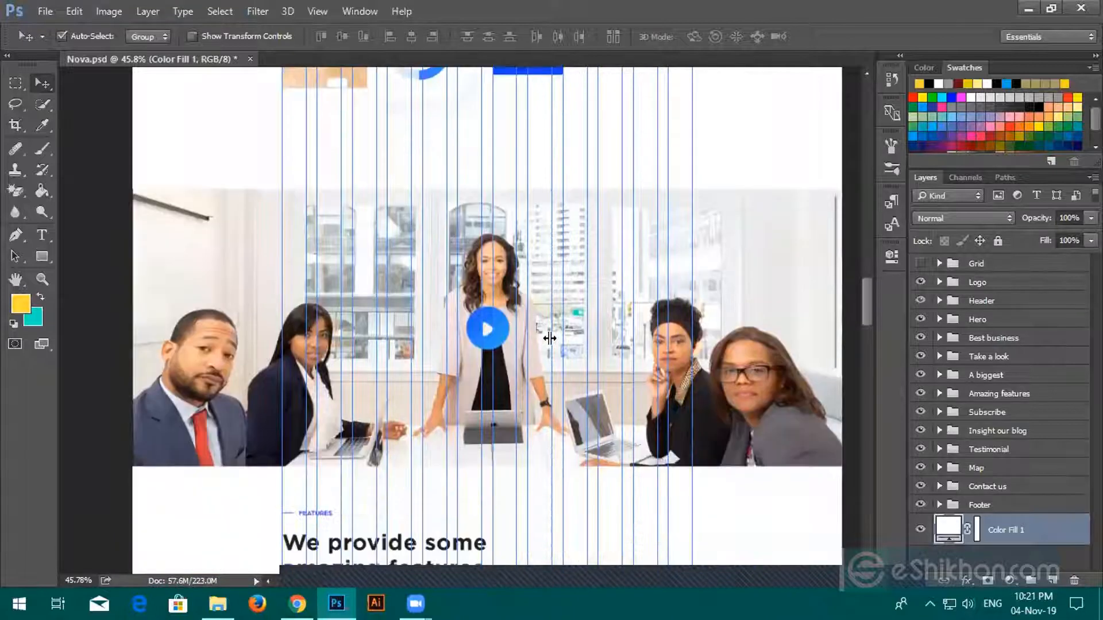
pyautogui.scroll(-1, 551, 350)
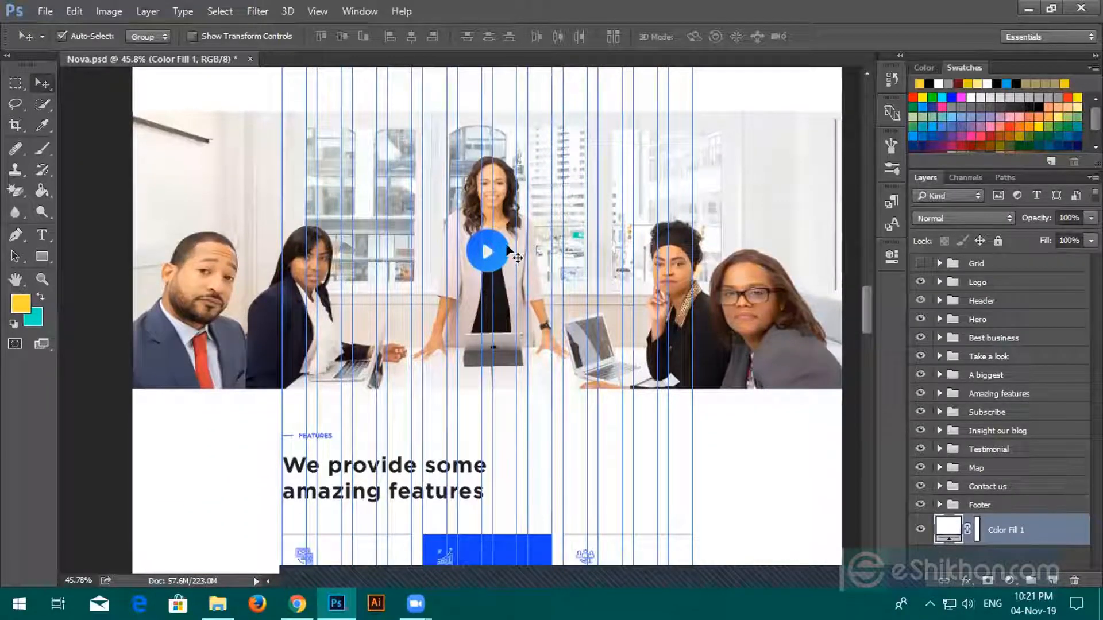
pyautogui.scroll(-5, 506, 259)
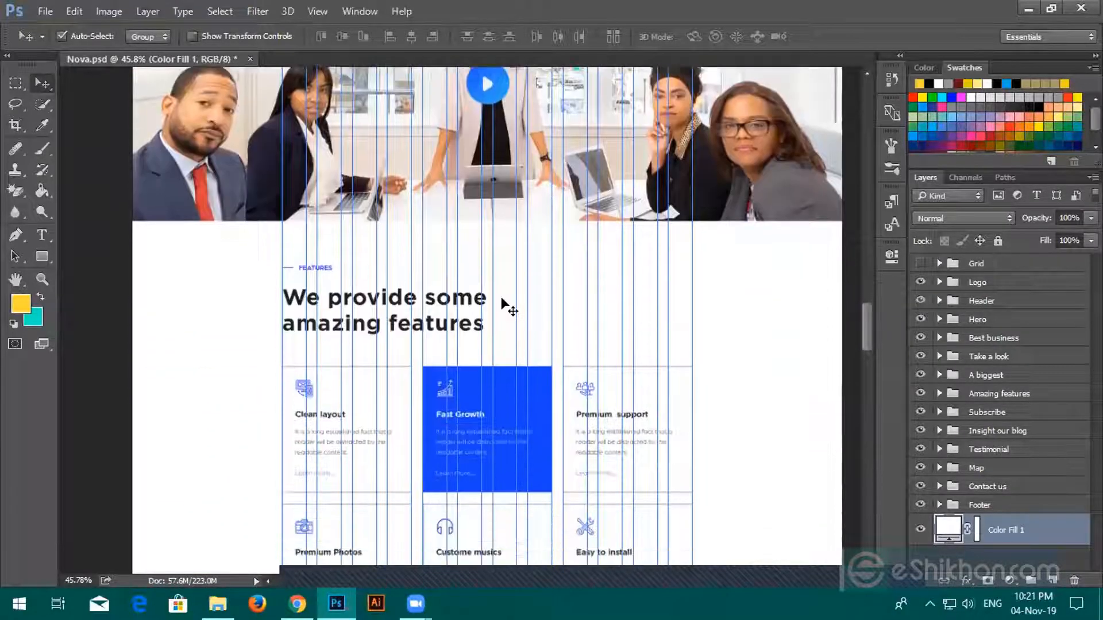
pyautogui.scroll(-4, 497, 293)
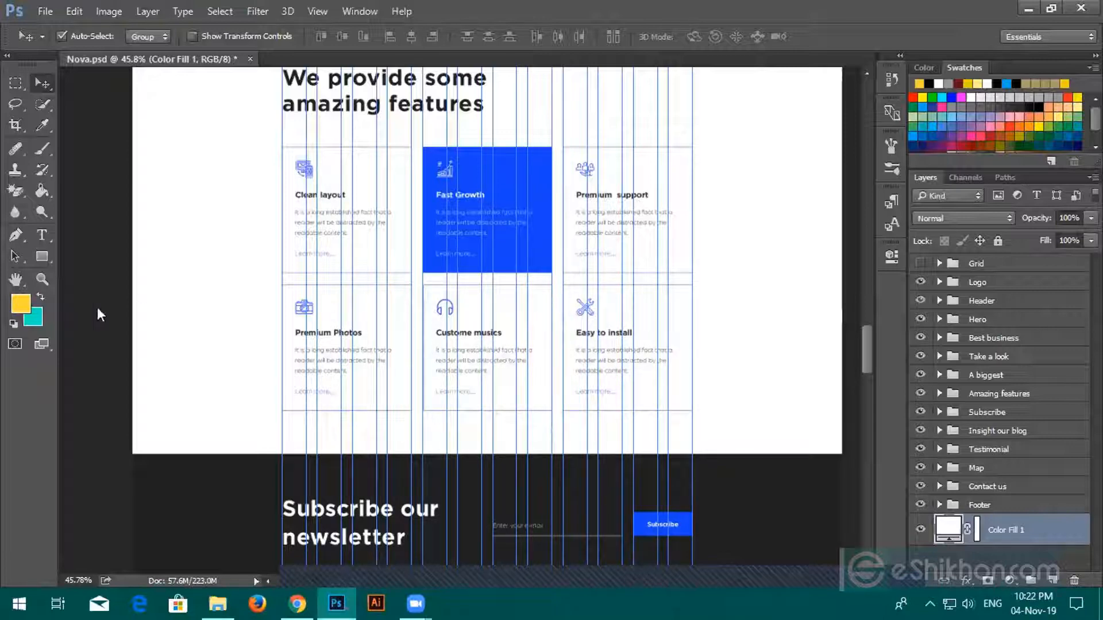
pyautogui.scroll(-2, 381, 342)
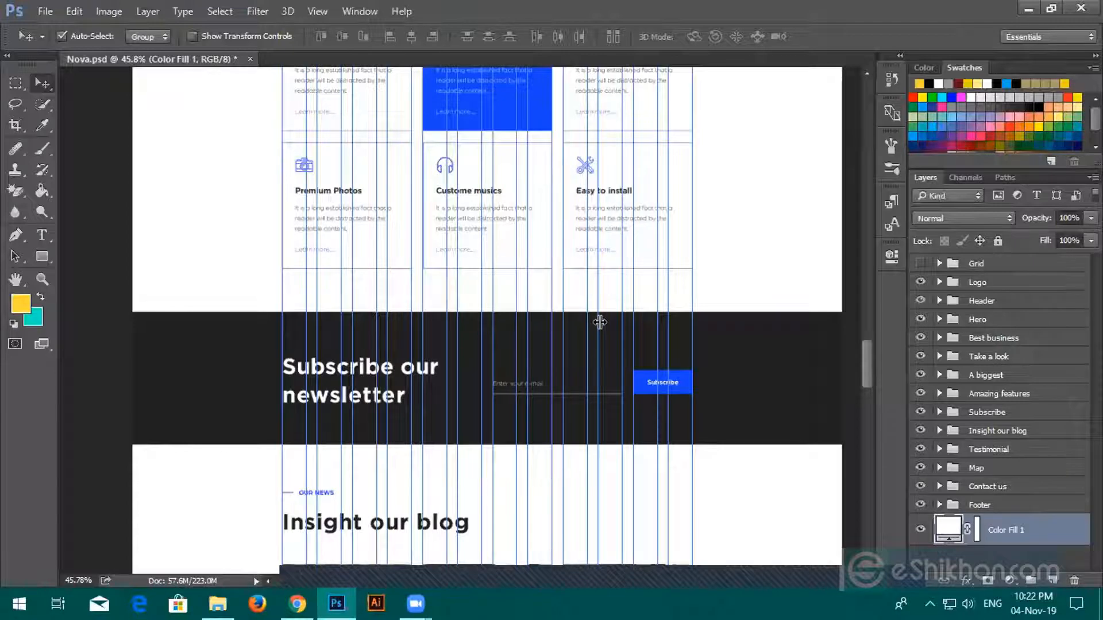
pyautogui.scroll(-3, 599, 322)
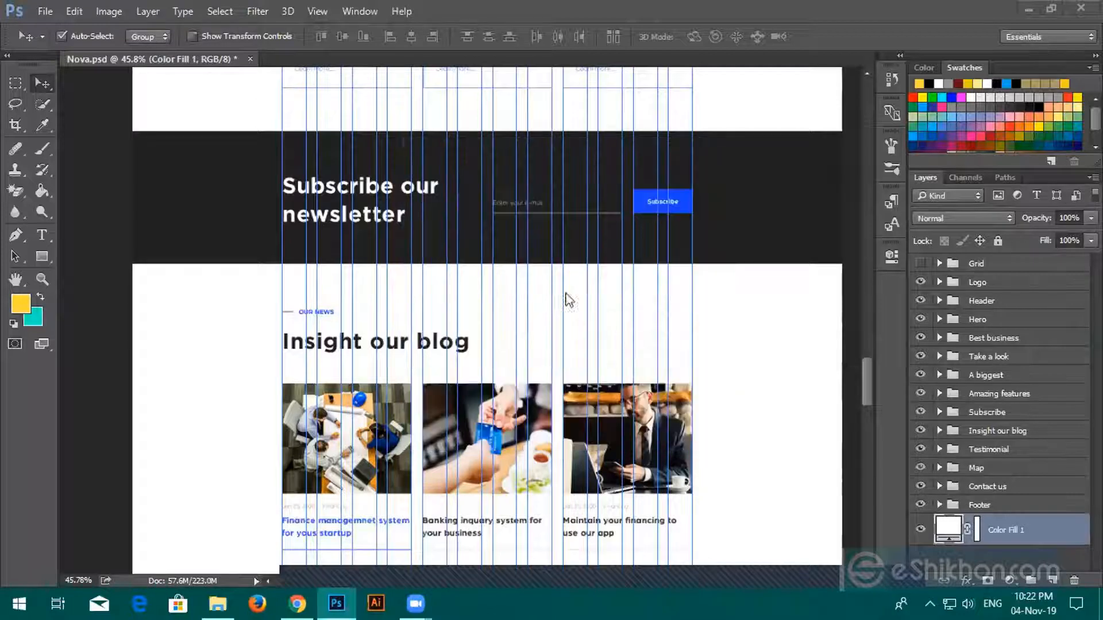
pyautogui.scroll(-5, 566, 295)
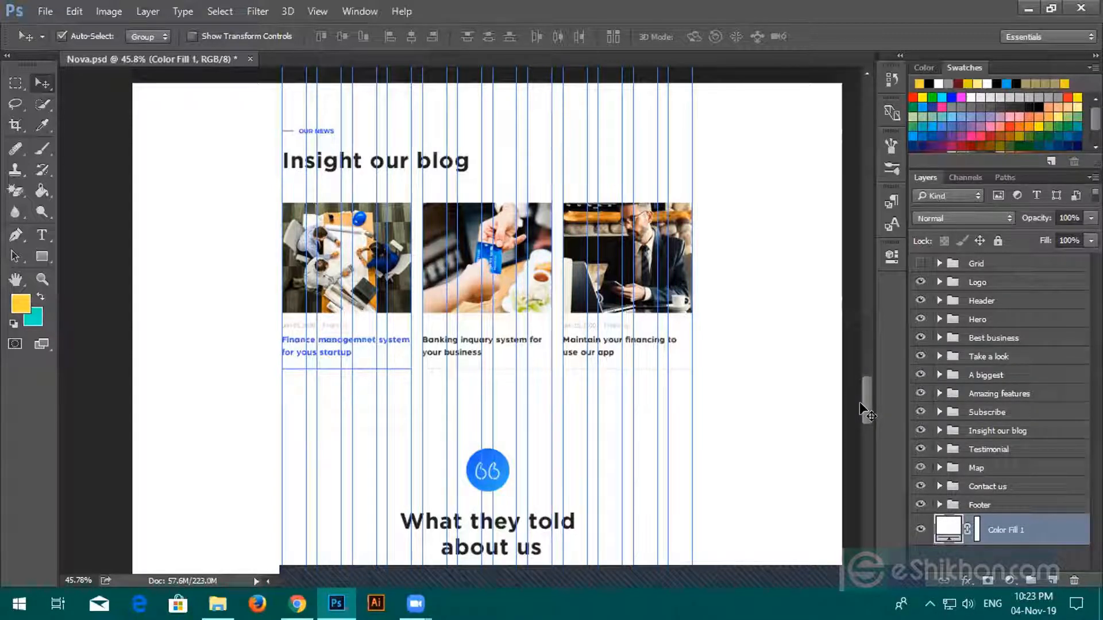
pyautogui.scroll(-3, 649, 259)
pyautogui.scroll(-5, 560, 316)
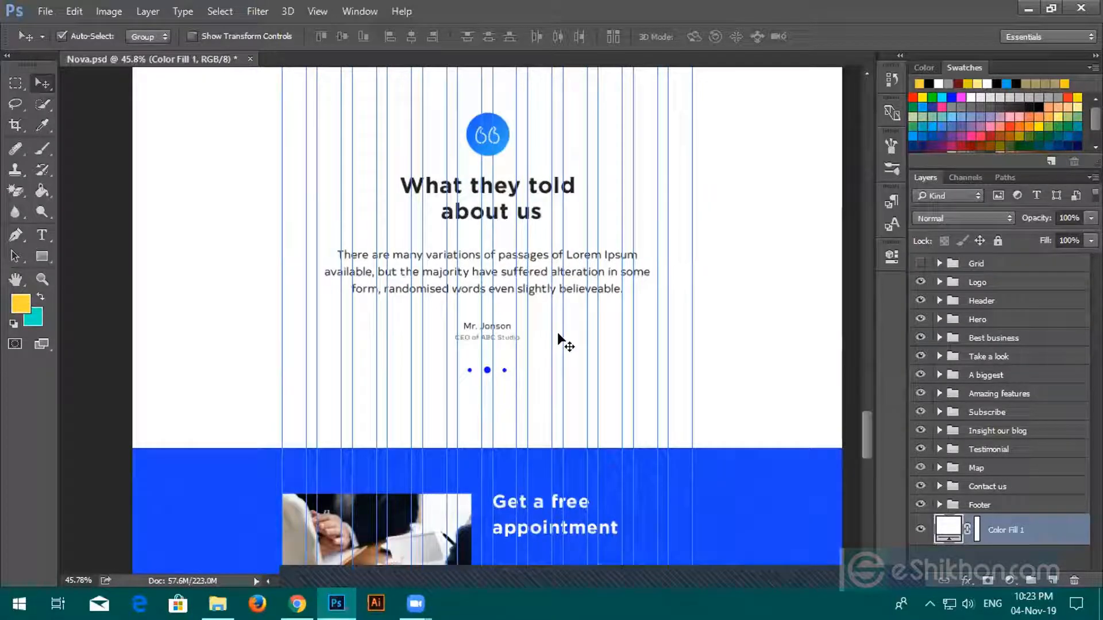
pyautogui.scroll(-2, 559, 332)
pyautogui.scroll(-7, 558, 341)
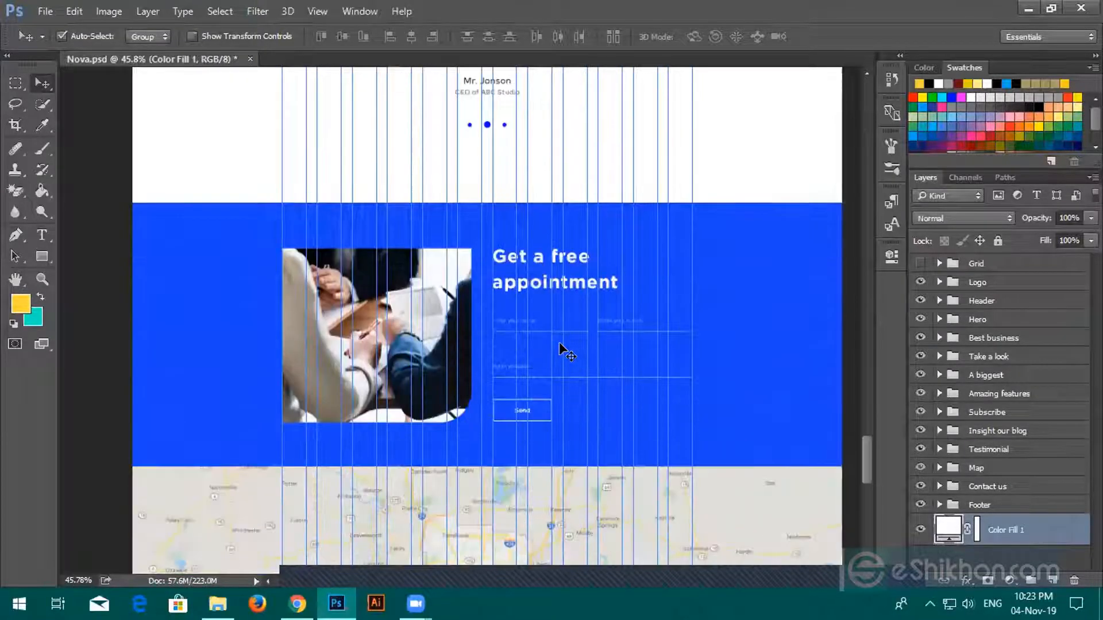
pyautogui.scroll(-1, 565, 333)
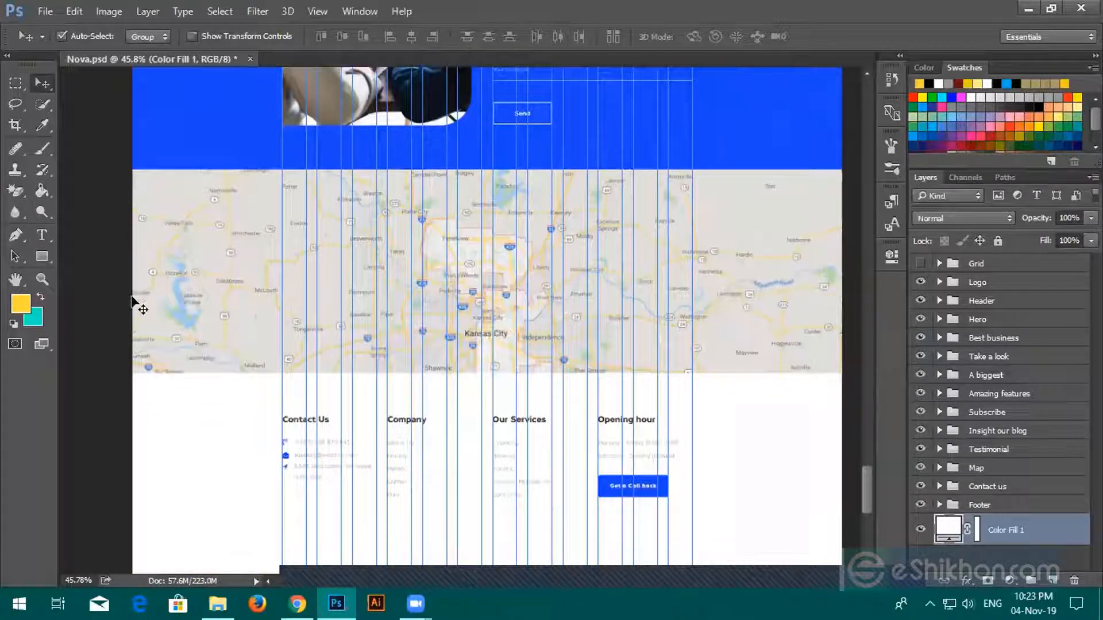
pyautogui.scroll(-3, 688, 333)
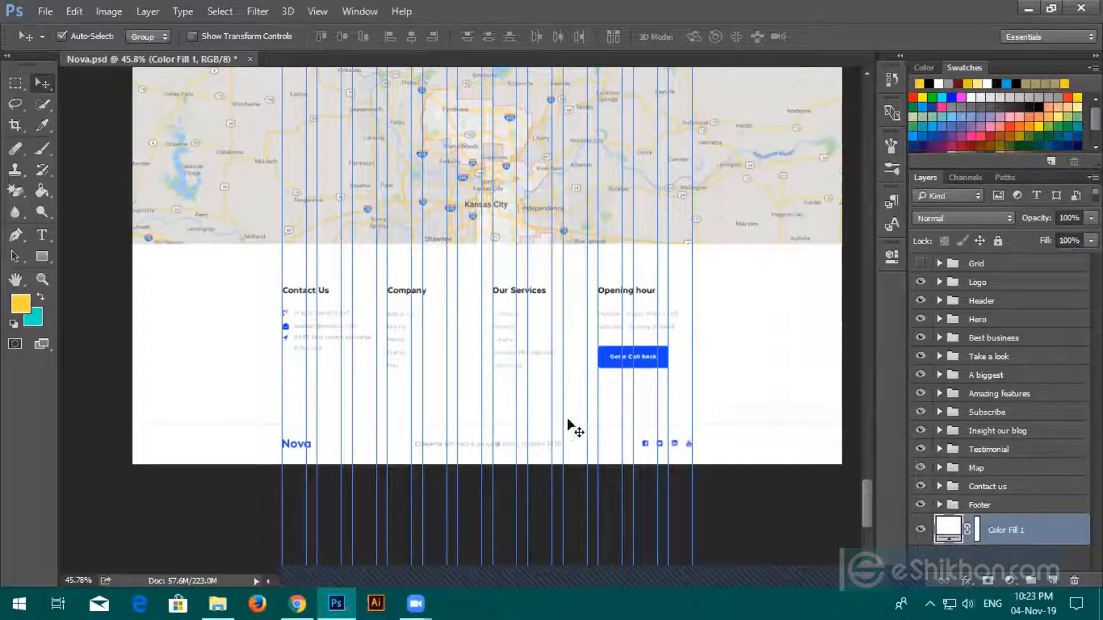
# Step: Review the whole landing page in reverse order, from the footer back up to the Fastest way hero section
pyautogui.scroll(2, 646, 293)
pyautogui.scroll(12, 645, 290)
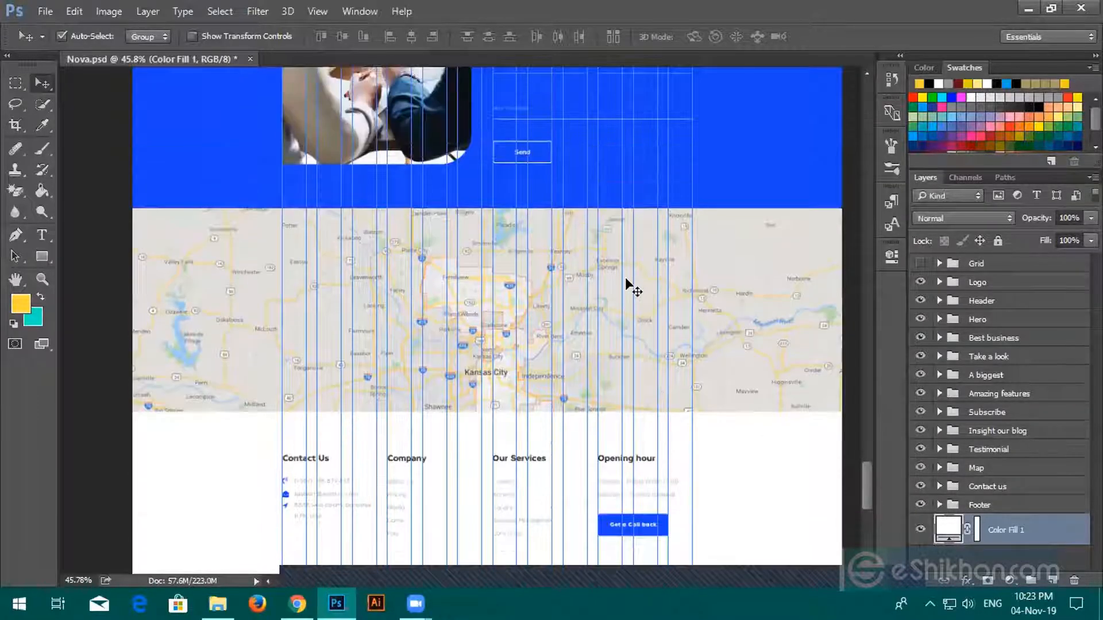
pyautogui.scroll(11, 608, 289)
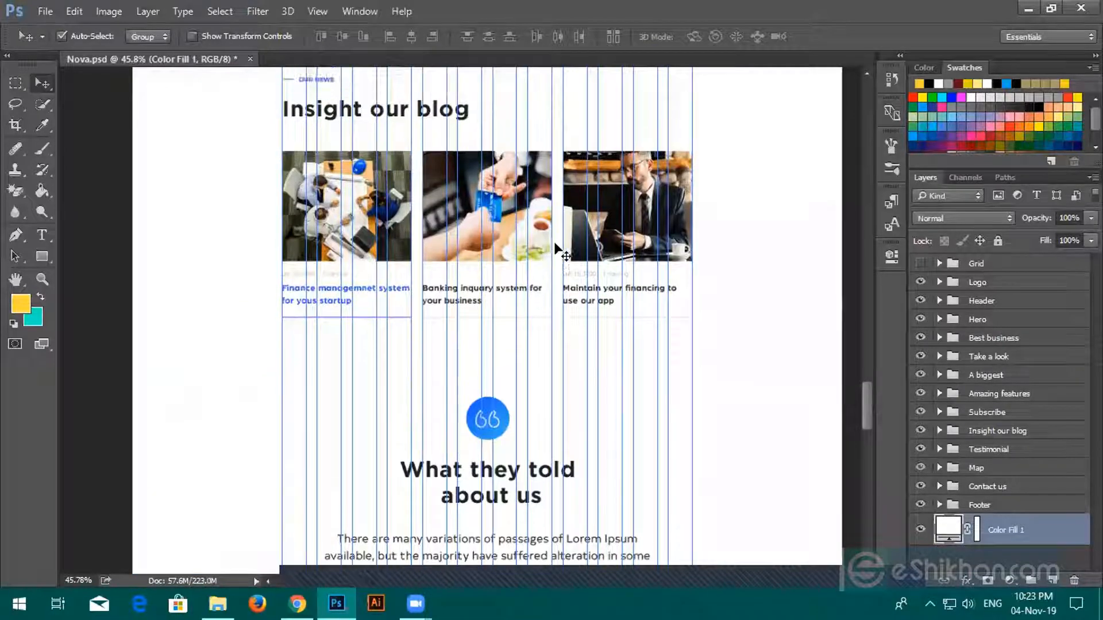
pyautogui.scroll(-3, 547, 309)
pyautogui.scroll(11, 619, 351)
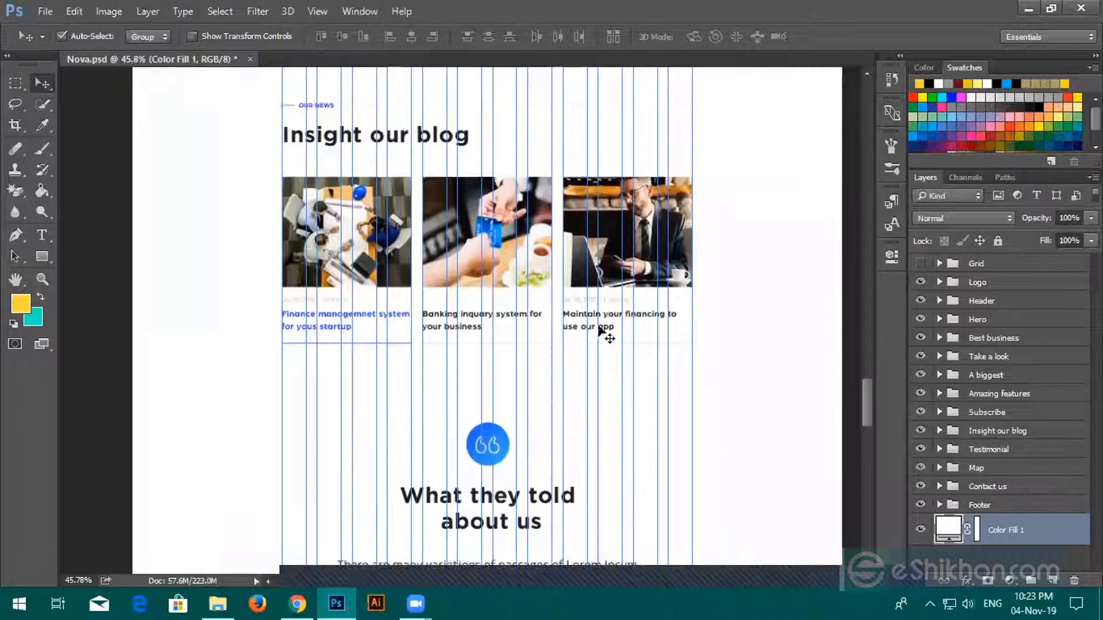
pyautogui.scroll(11, 565, 306)
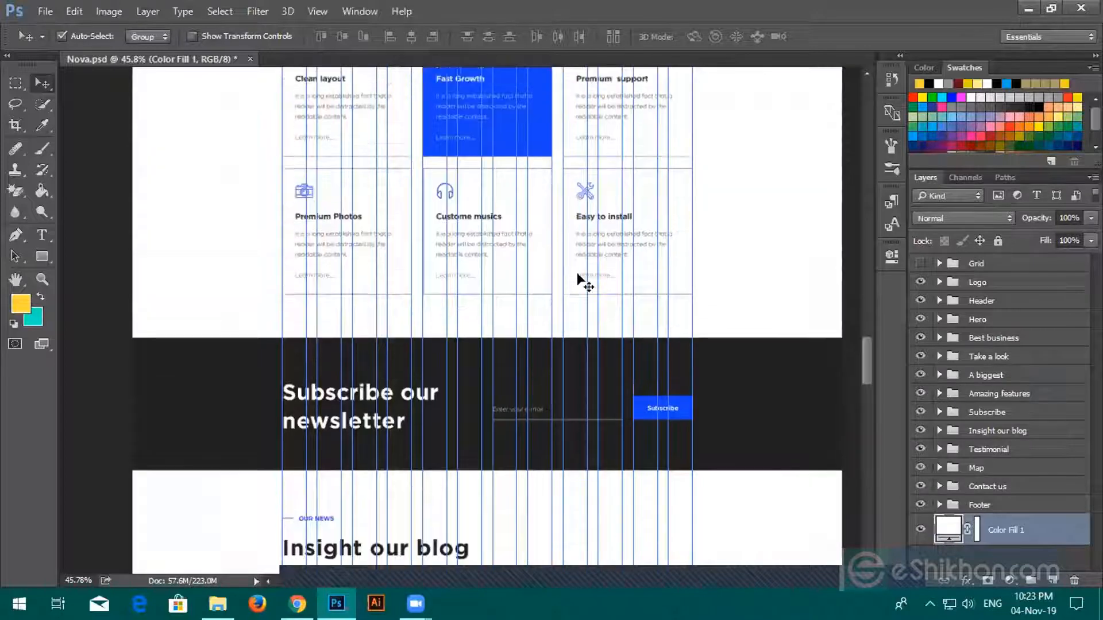
pyautogui.scroll(14, 598, 283)
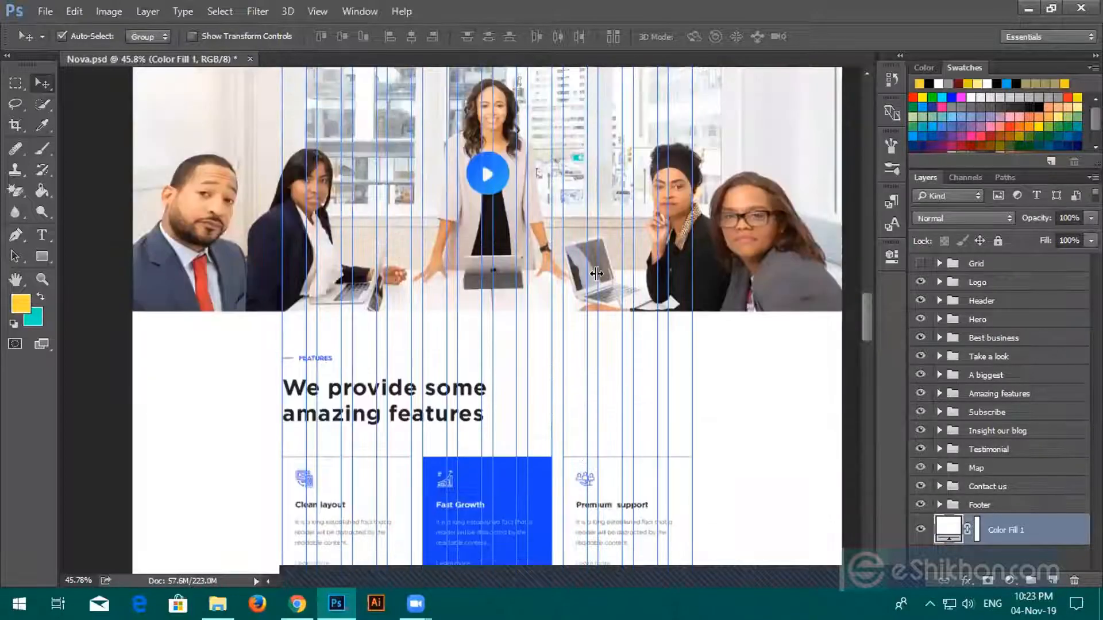
pyautogui.scroll(10, 582, 291)
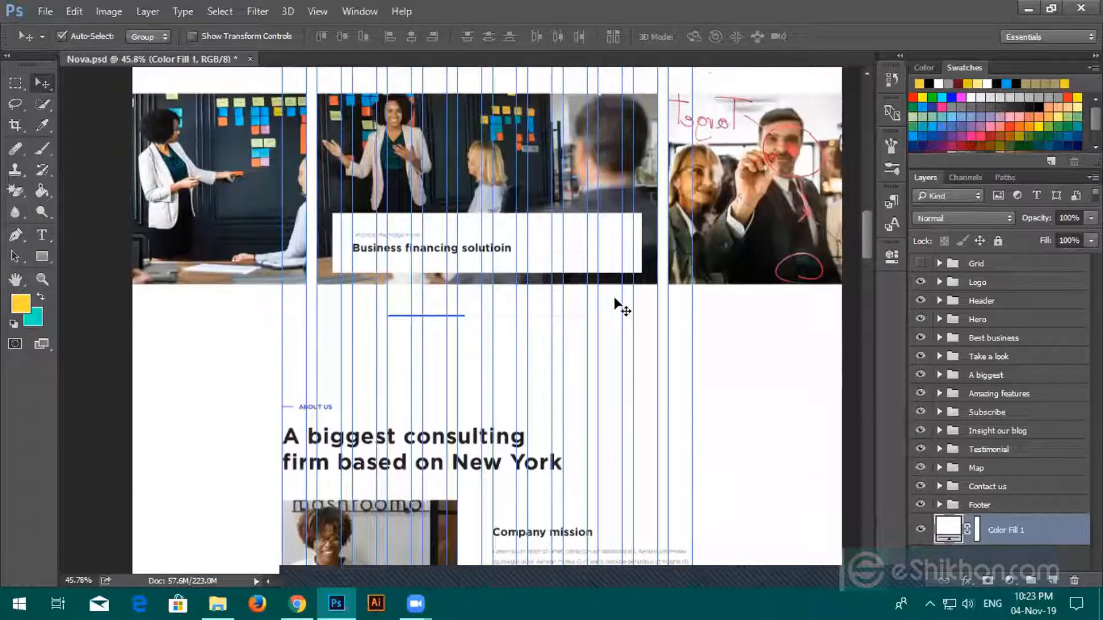
pyautogui.scroll(12, 622, 299)
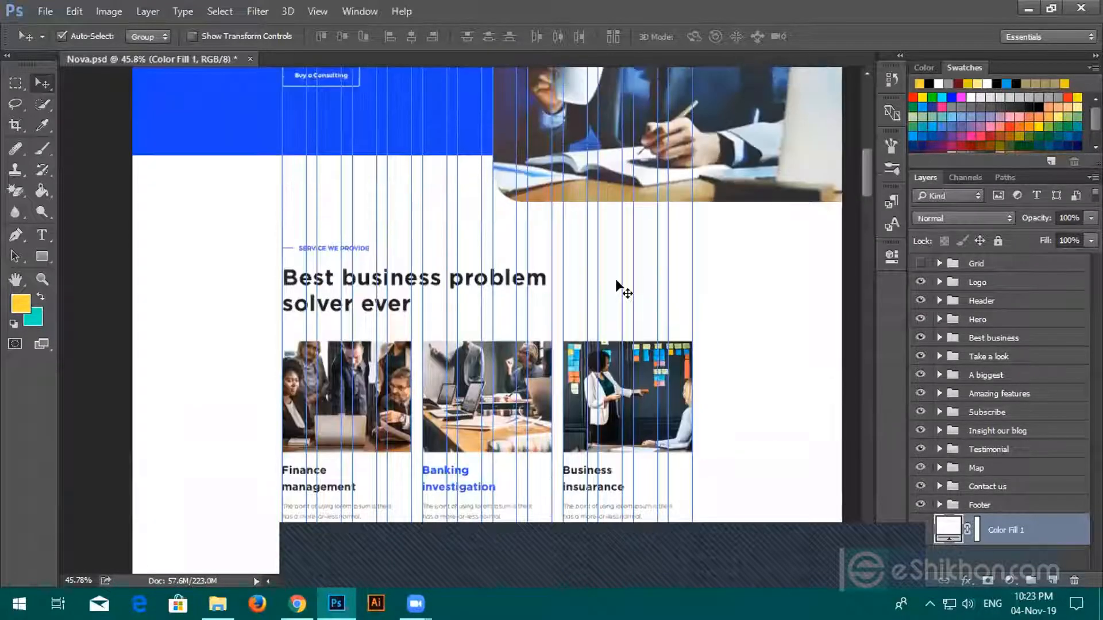
pyautogui.scroll(7, 616, 278)
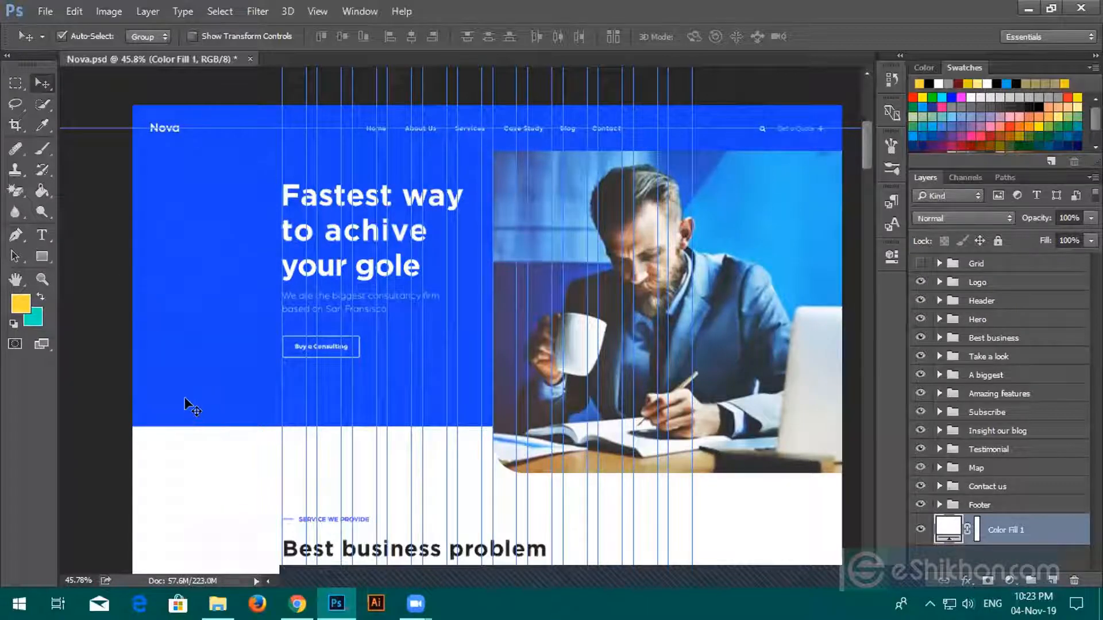
# Step: Examine the layout and column alignment of the hero, services, case study and About us sections against the guides
pyautogui.scroll(-2, 287, 407)
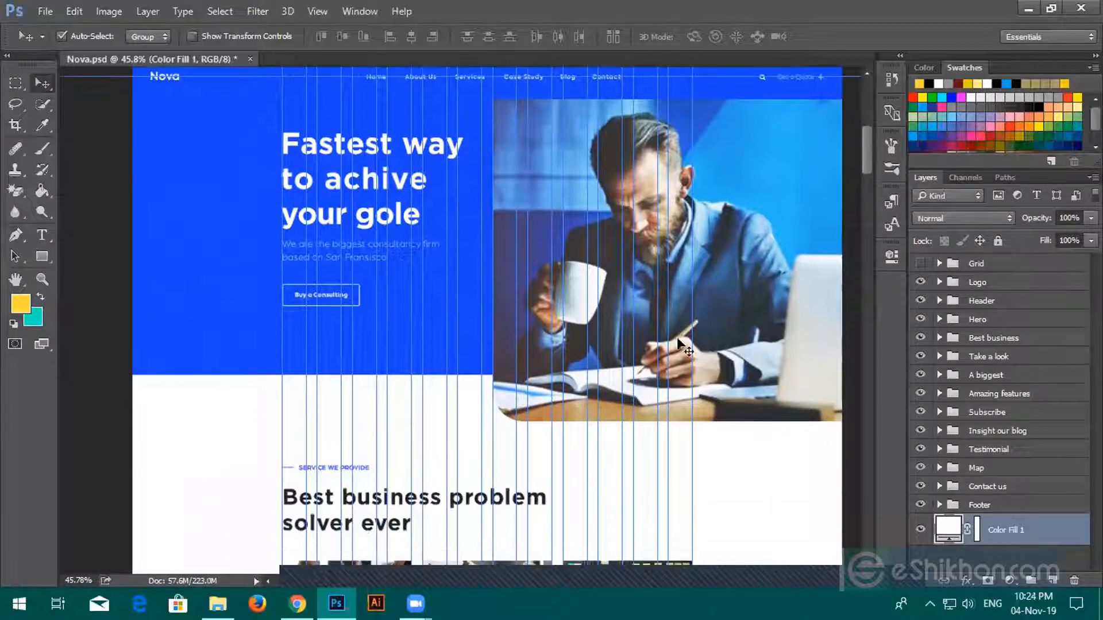
pyautogui.scroll(-8, 677, 402)
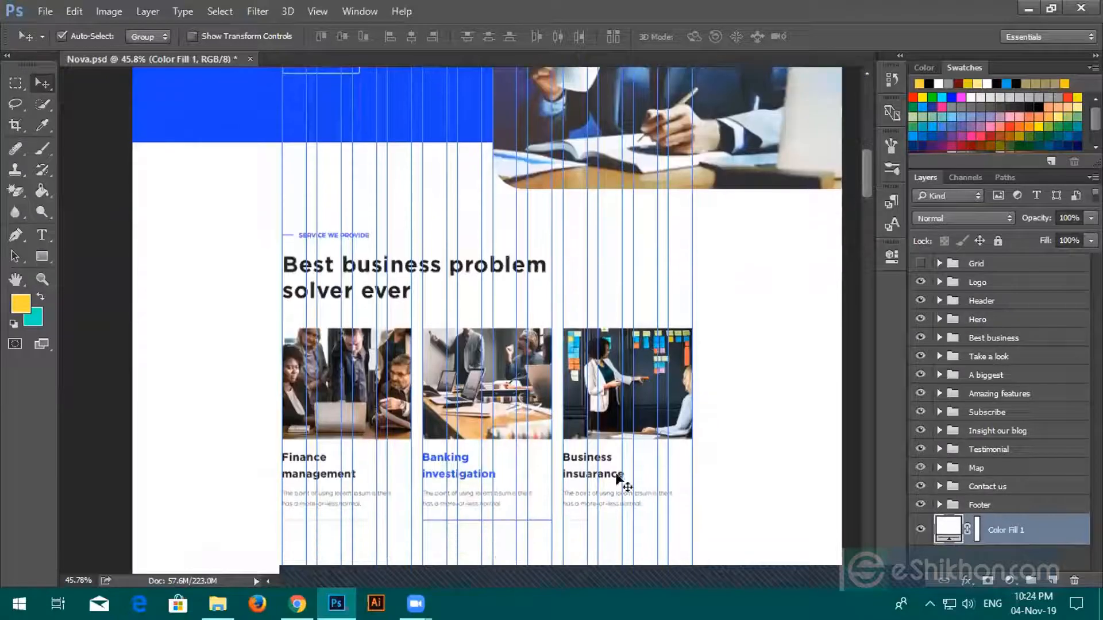
pyautogui.click(611, 571)
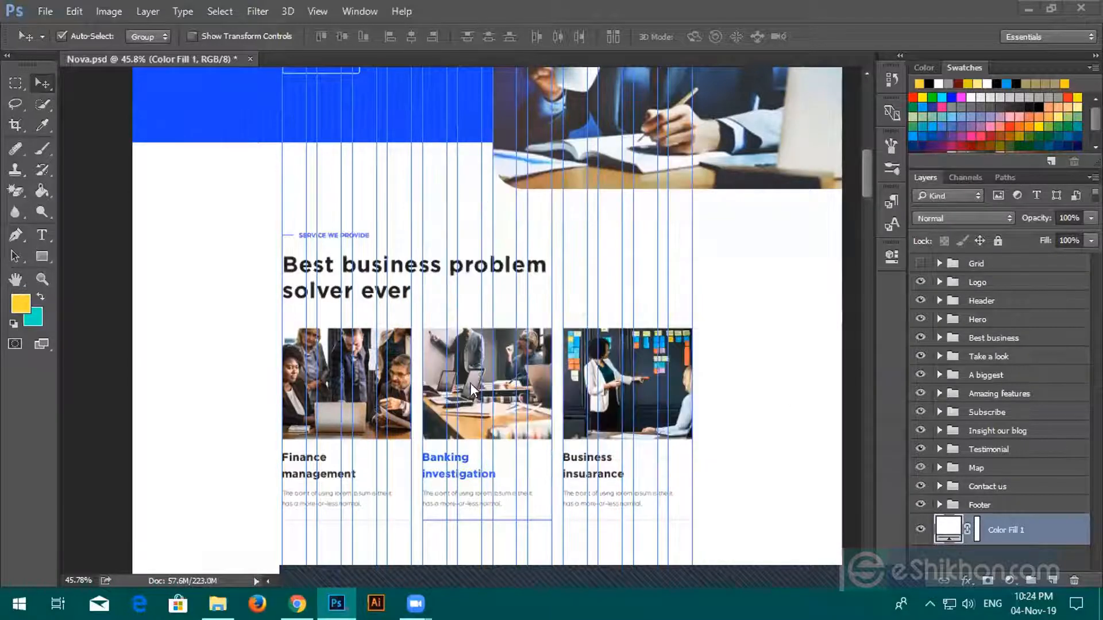
pyautogui.scroll(-1, 474, 373)
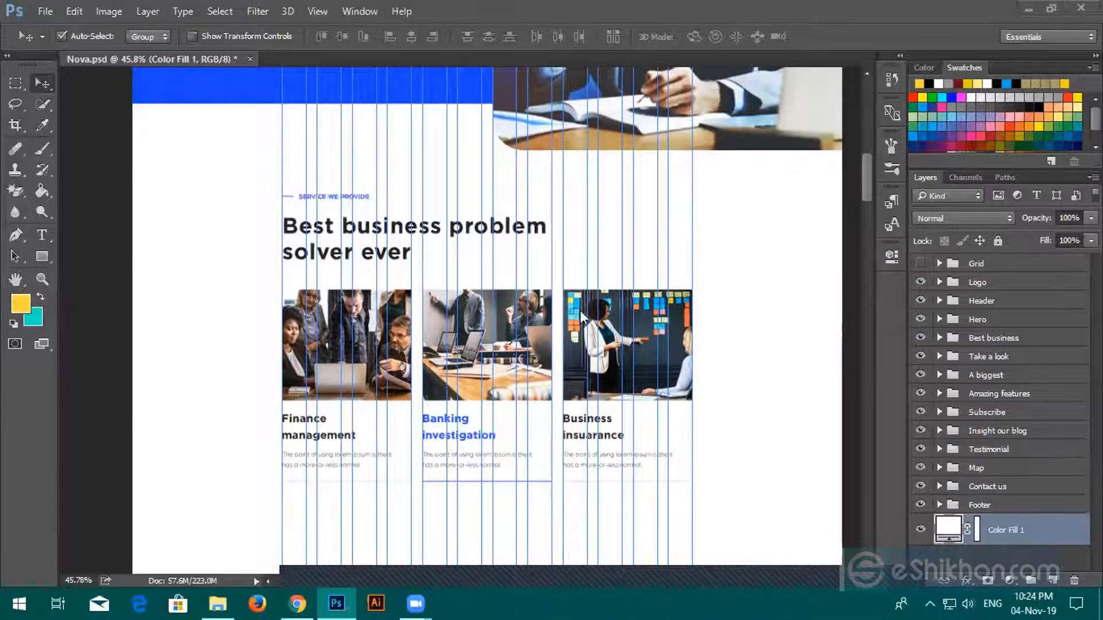
pyautogui.scroll(-2, 540, 368)
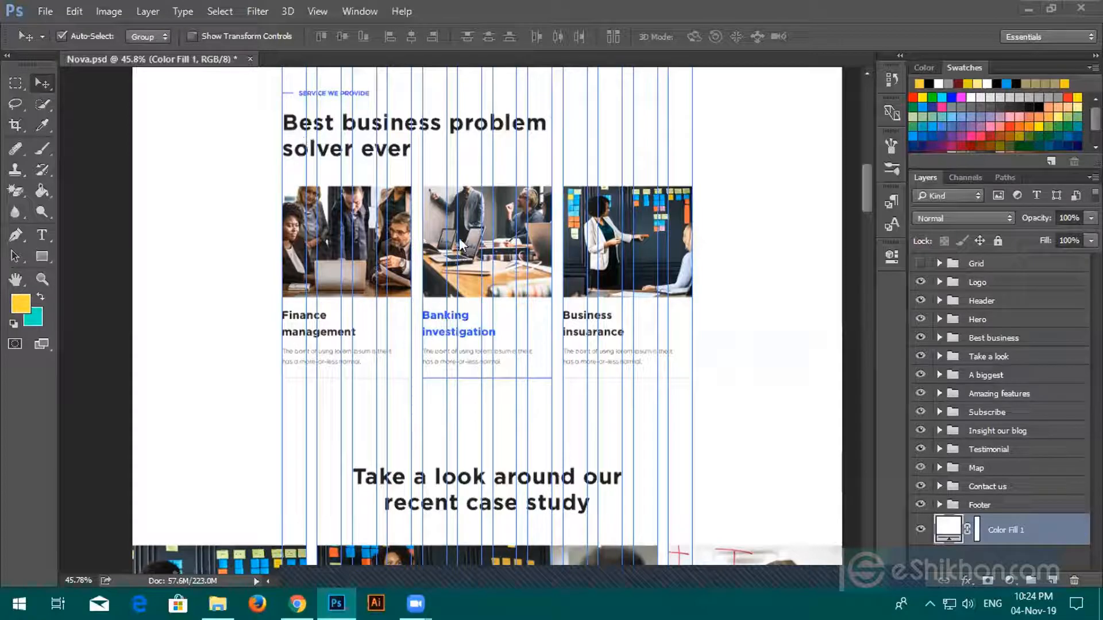
pyautogui.scroll(-3, 336, 325)
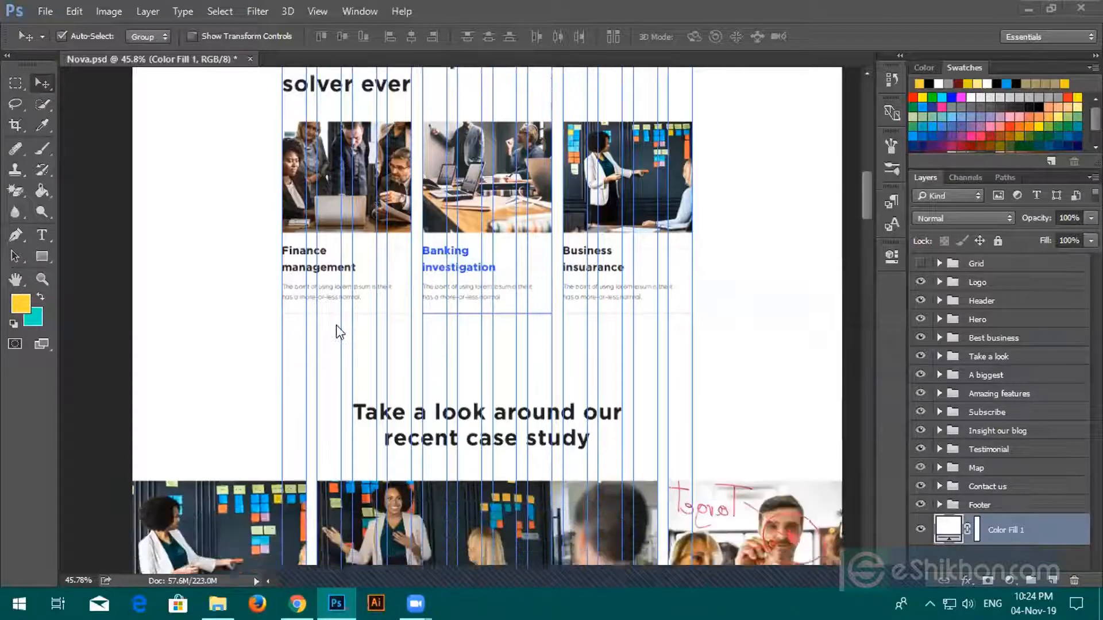
pyautogui.scroll(-4, 333, 362)
pyautogui.scroll(-3, 311, 376)
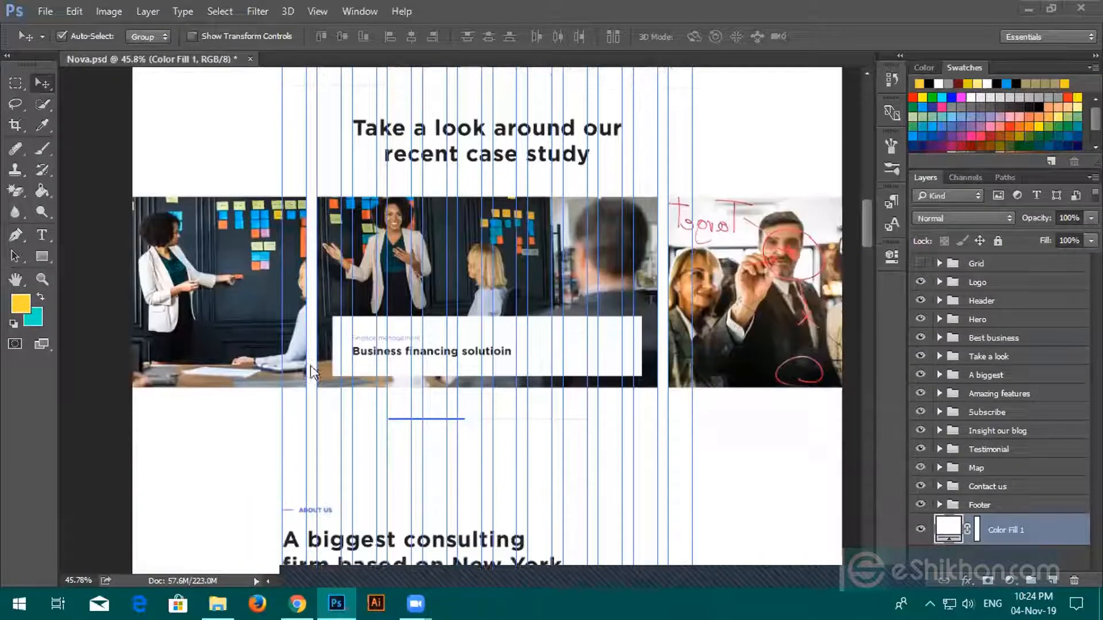
pyautogui.scroll(-3, 316, 451)
pyautogui.scroll(-3, 317, 405)
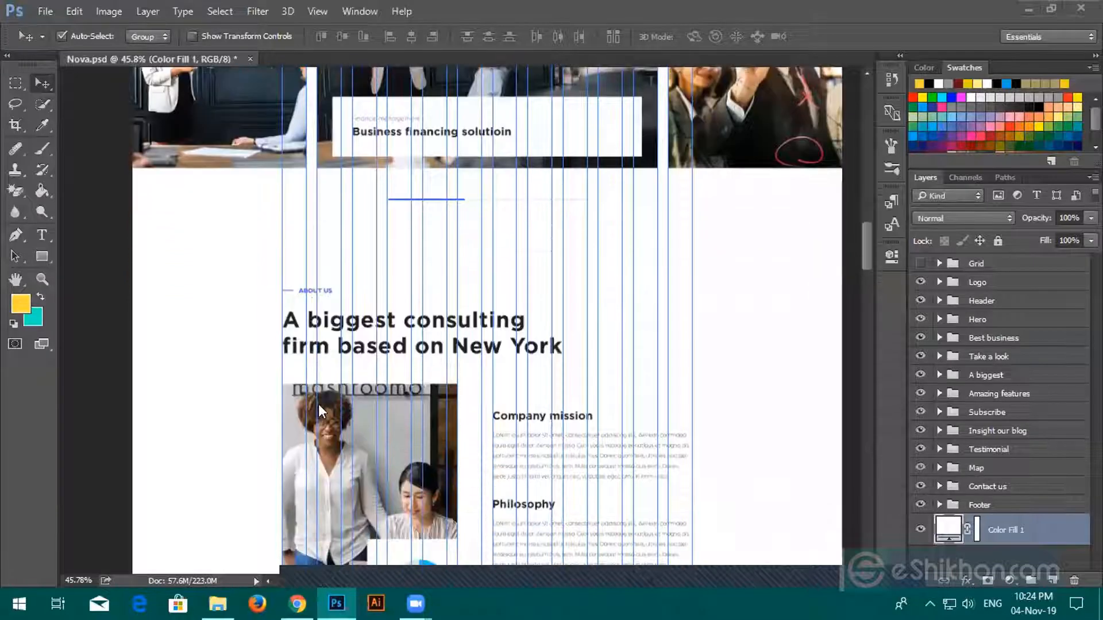
pyautogui.scroll(-3, 329, 401)
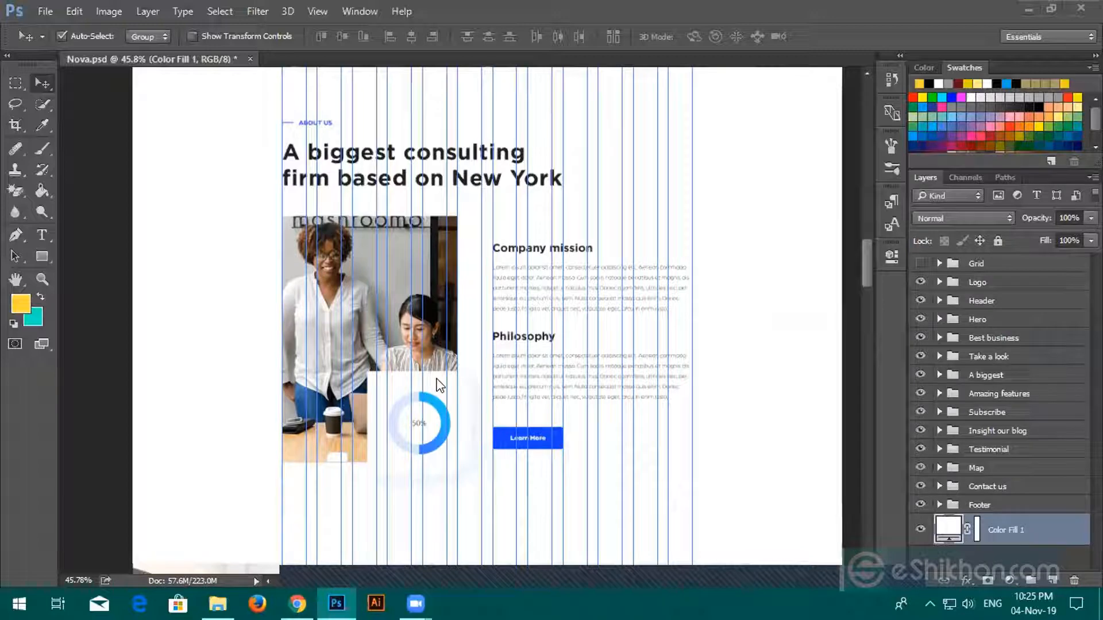
pyautogui.scroll(-8, 437, 379)
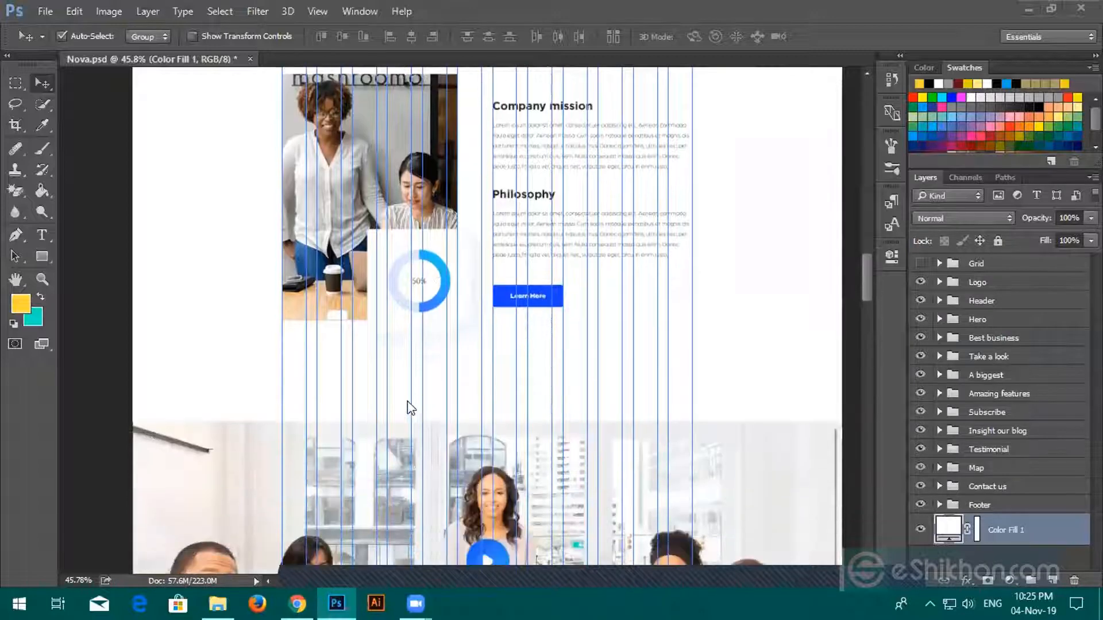
# Step: Switch to File Explorer, open the Flexible 960gs folder in A. PSD template and copy Flexible 960gs.jsx
pyautogui.scroll(-2, 475, 435)
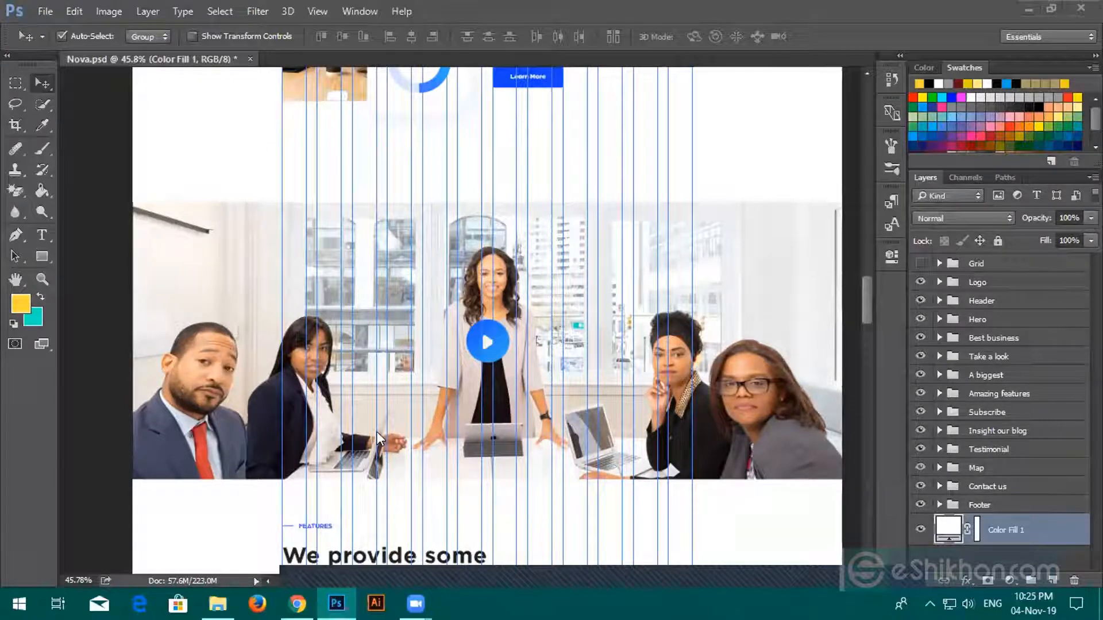
pyautogui.scroll(3, 377, 431)
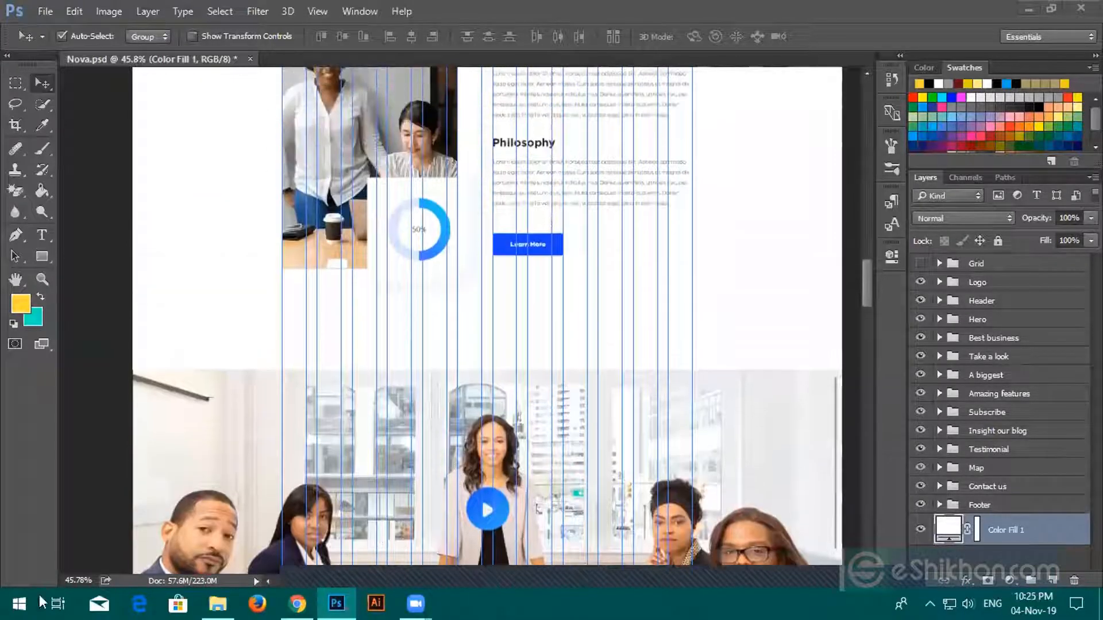
pyautogui.click(217, 603)
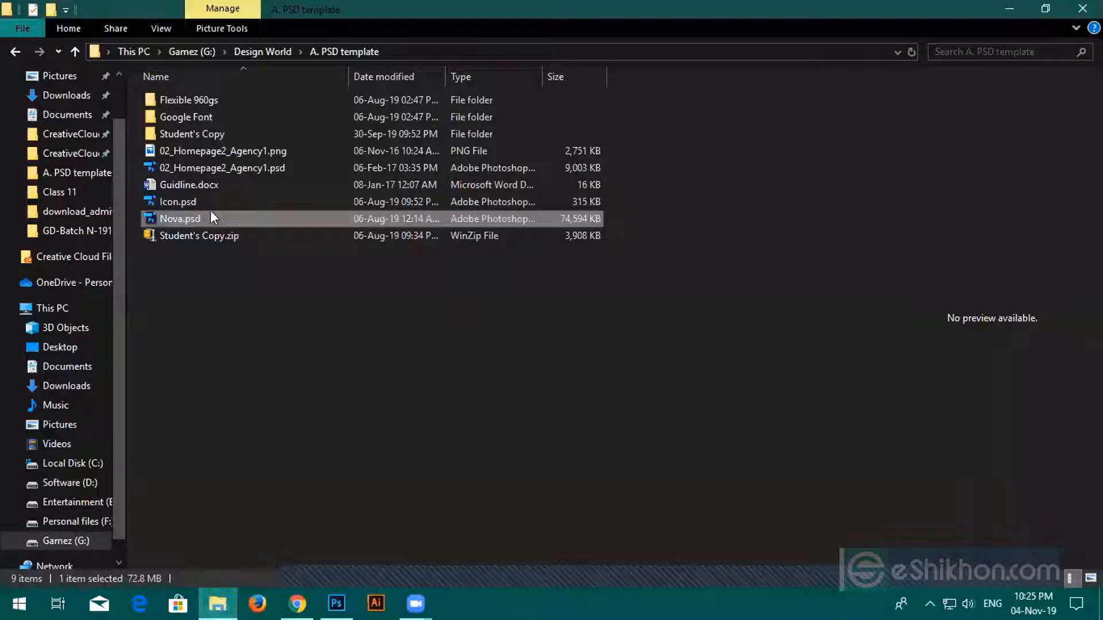
pyautogui.doubleClick(173, 101)
pyautogui.click(174, 102)
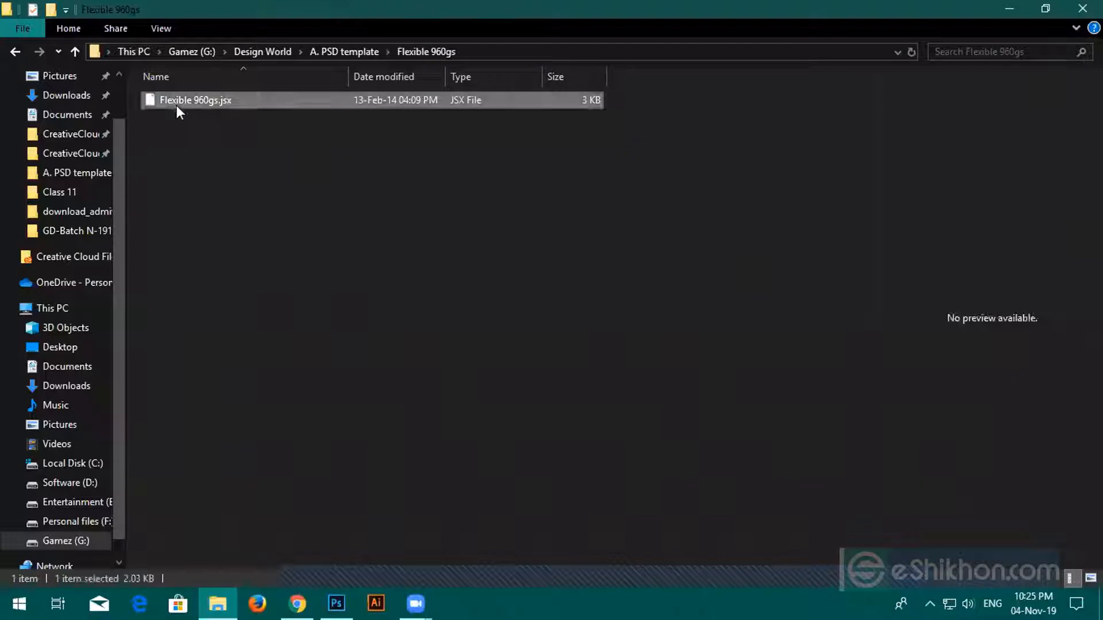
pyautogui.rightClick(214, 104)
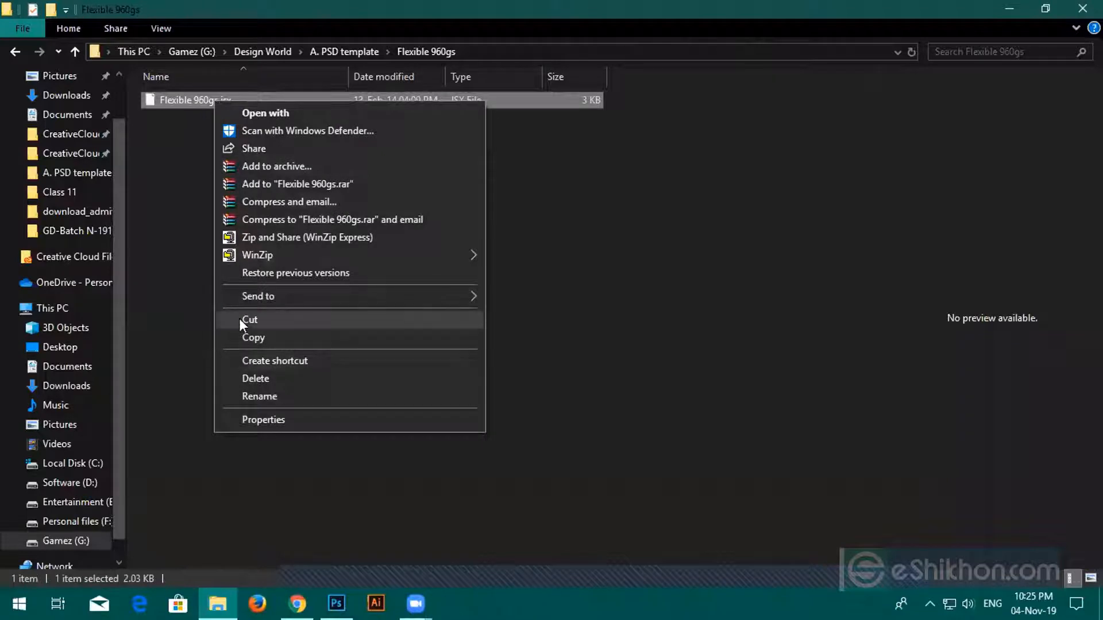
pyautogui.click(242, 338)
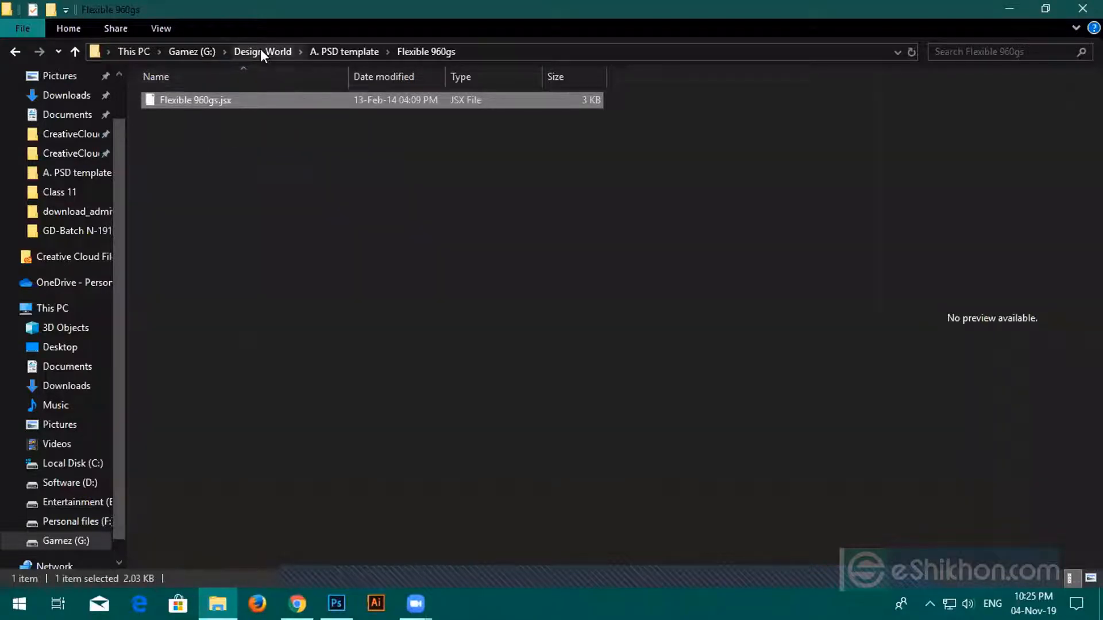
# Step: Open Adobe Photoshop CC 2015's Presets folder under Program Files on drive C:, look for Flexible 960gs.jsx, and close the window
pyautogui.click(81, 467)
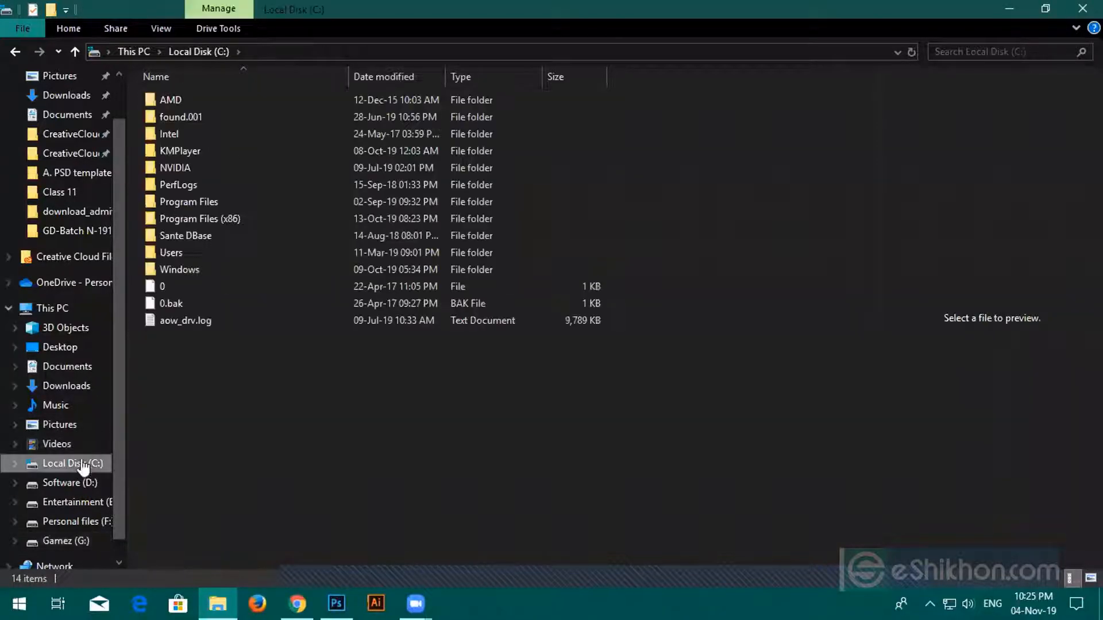
pyautogui.click(188, 203)
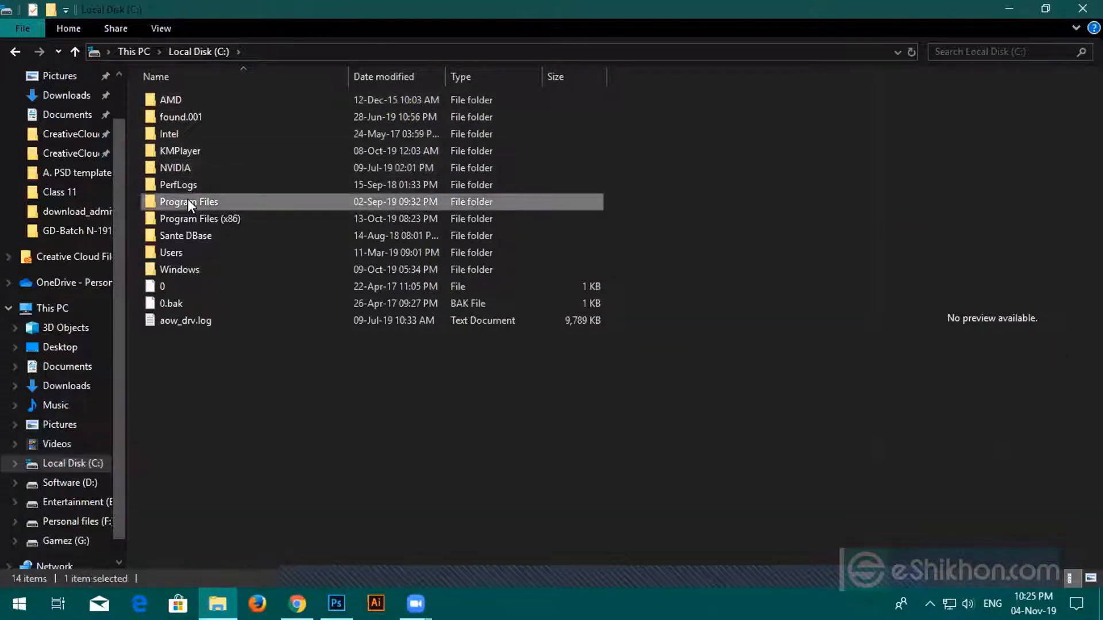
pyautogui.doubleClick(210, 201)
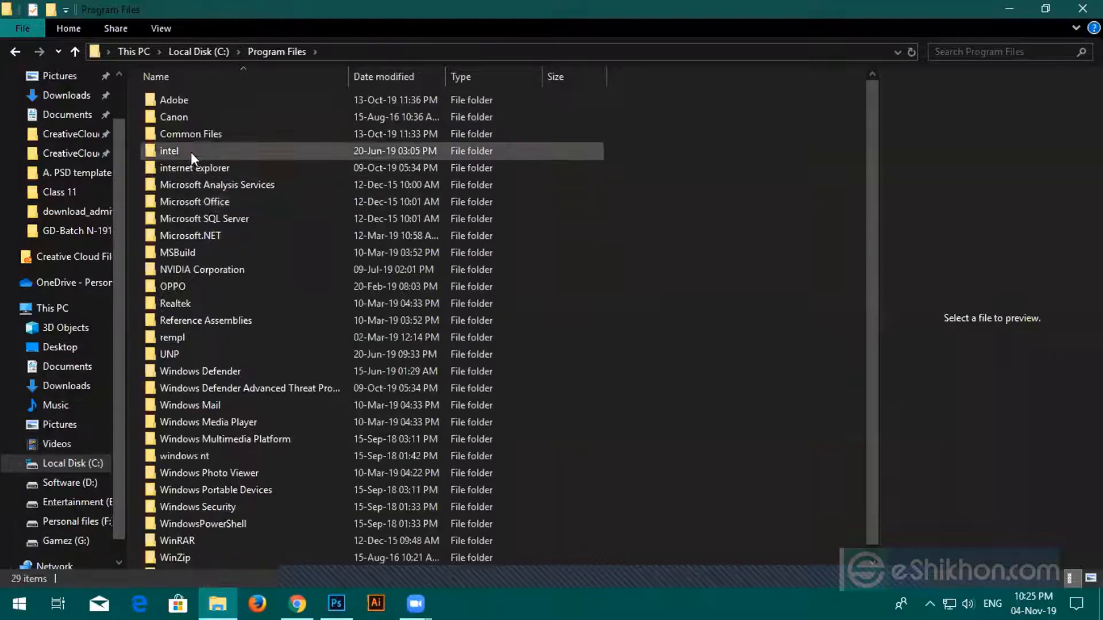
pyautogui.click(178, 99)
pyautogui.doubleClick(179, 99)
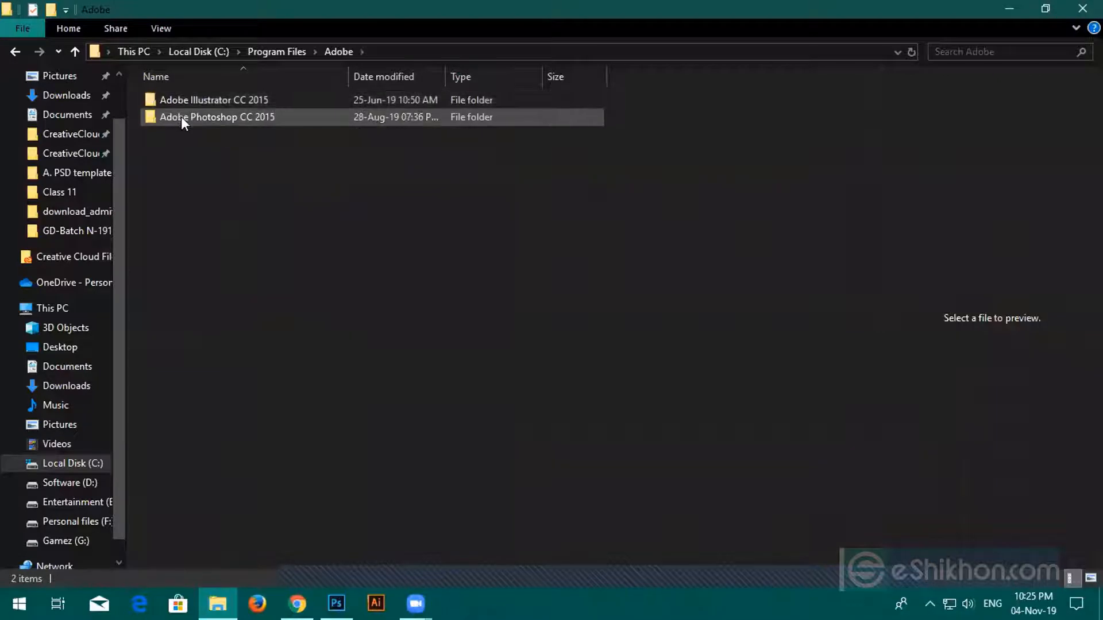
pyautogui.click(182, 117)
pyautogui.doubleClick(181, 116)
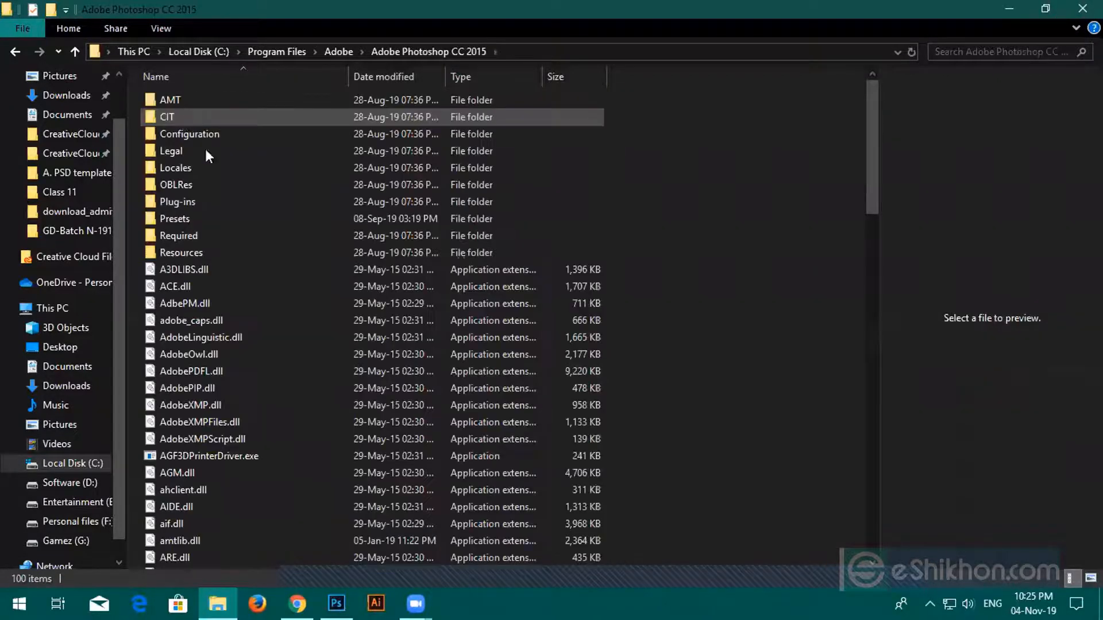
pyautogui.doubleClick(178, 221)
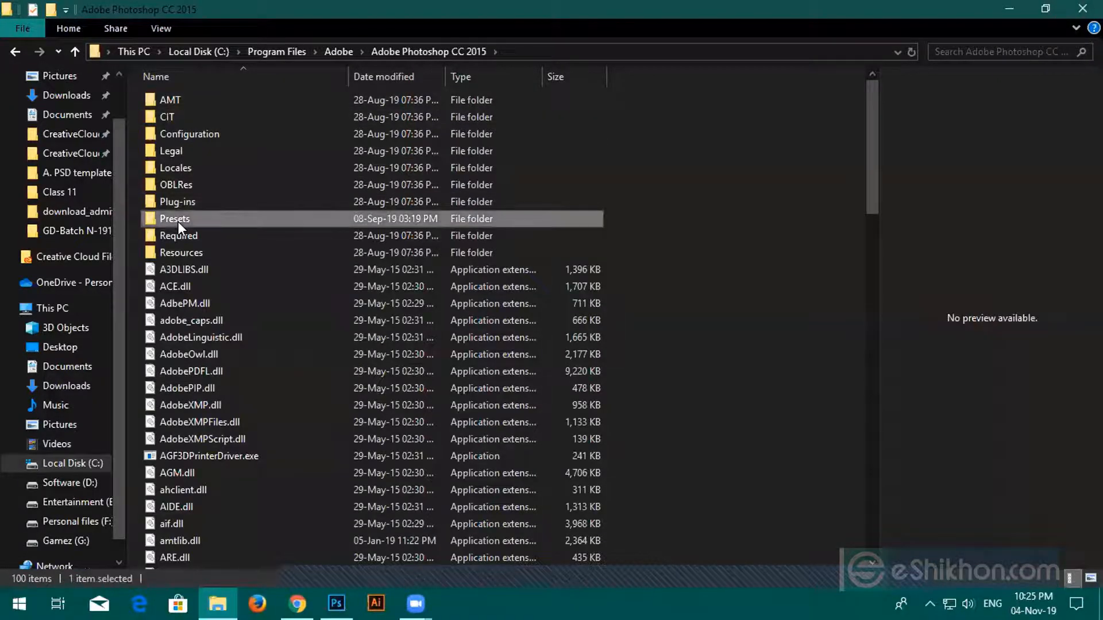
pyautogui.scroll(-4, 275, 303)
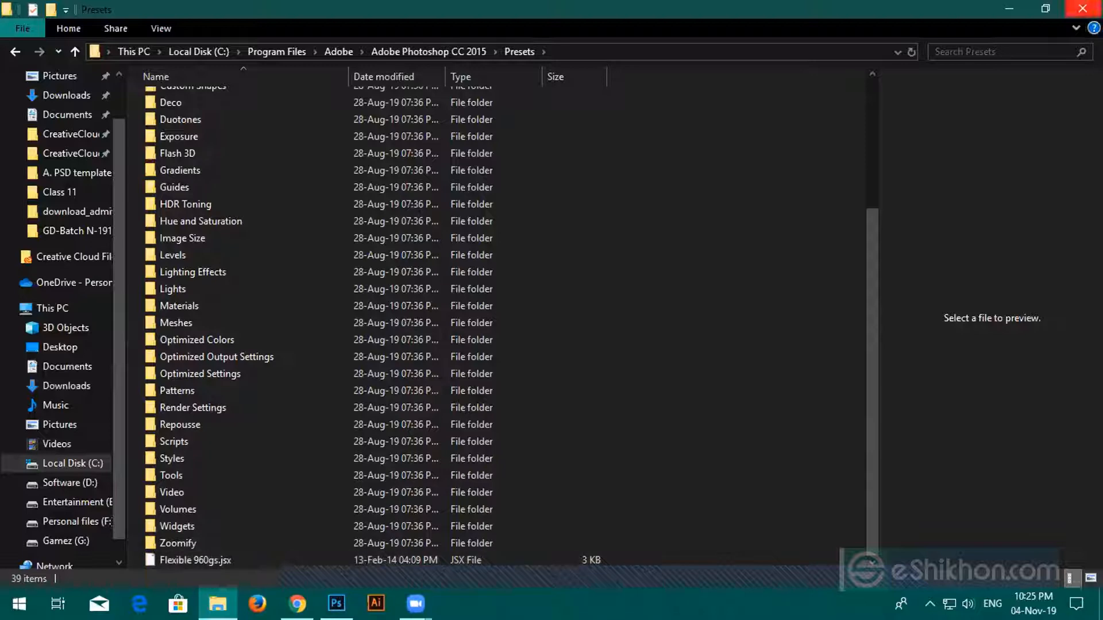
pyautogui.click(1082, 8)
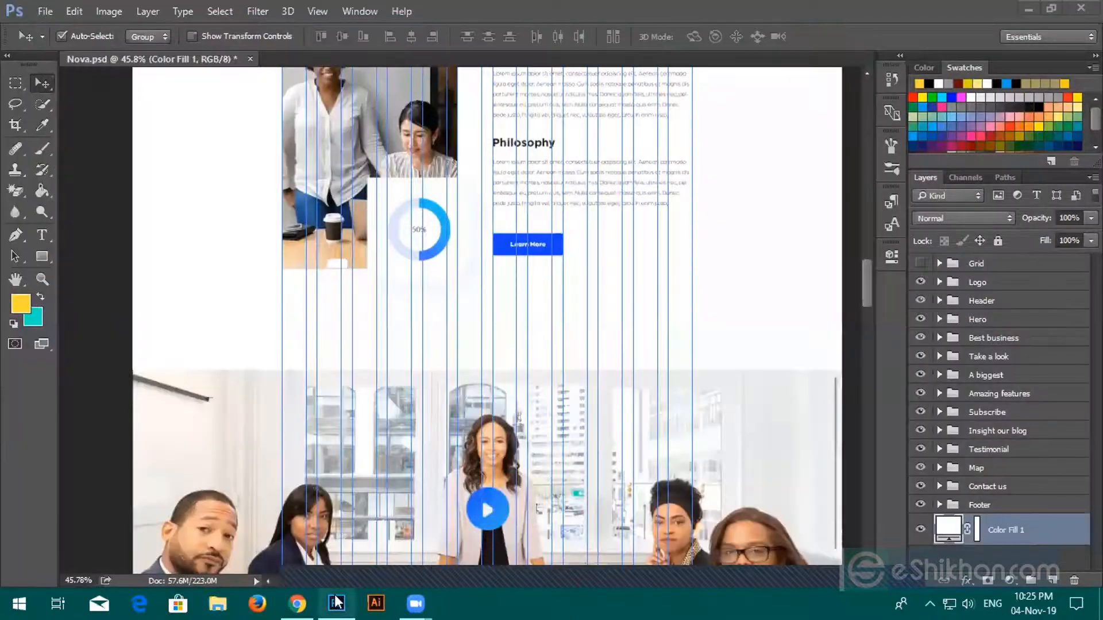
# Step: Return to Photoshop and locate the Flexible 960gs entry among the installed scripts without running it
pyautogui.click(336, 602)
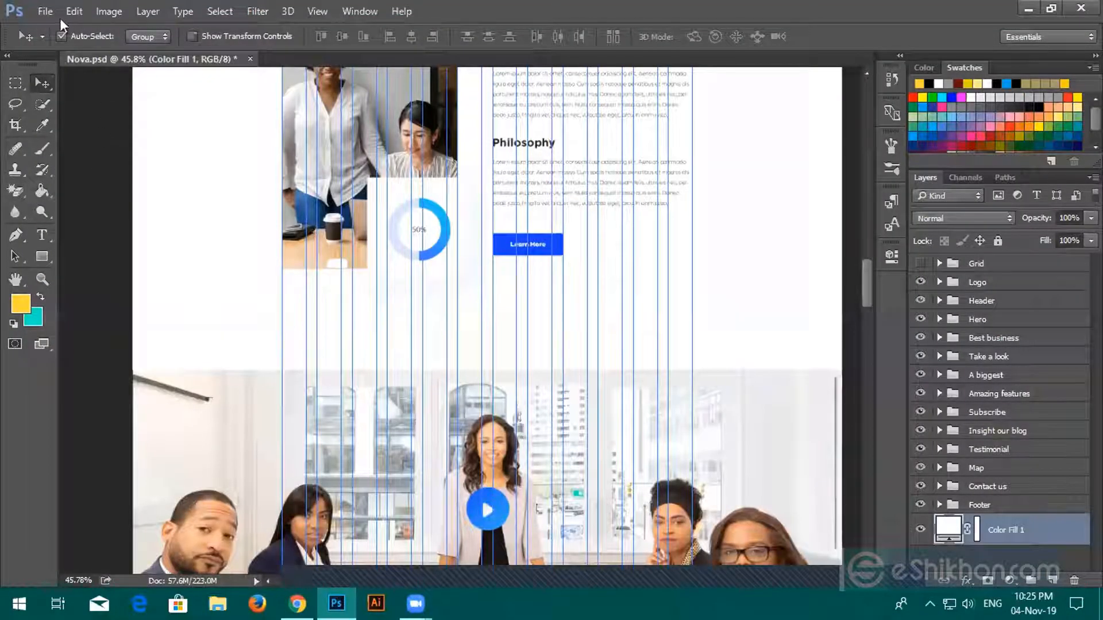
pyautogui.click(45, 12)
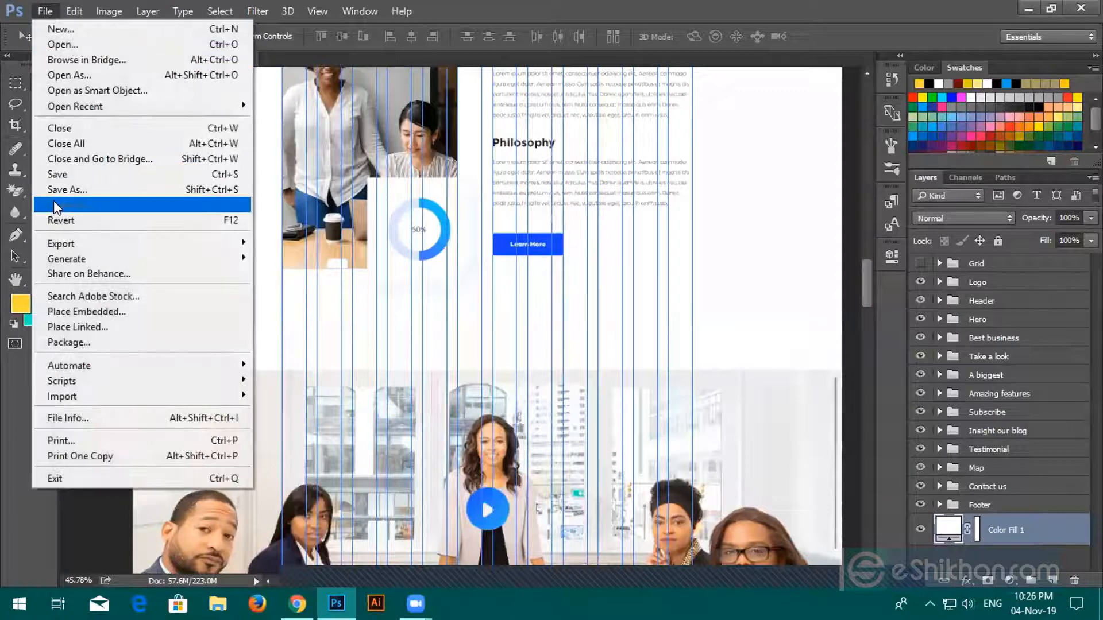
pyautogui.moveTo(109, 383)
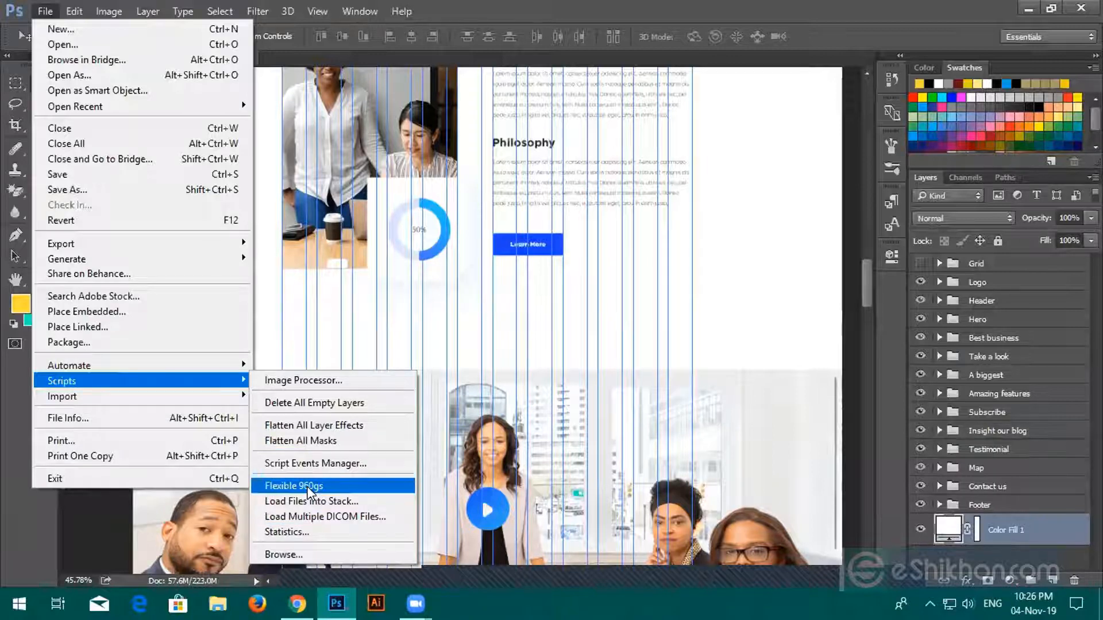
pyautogui.click(335, 206)
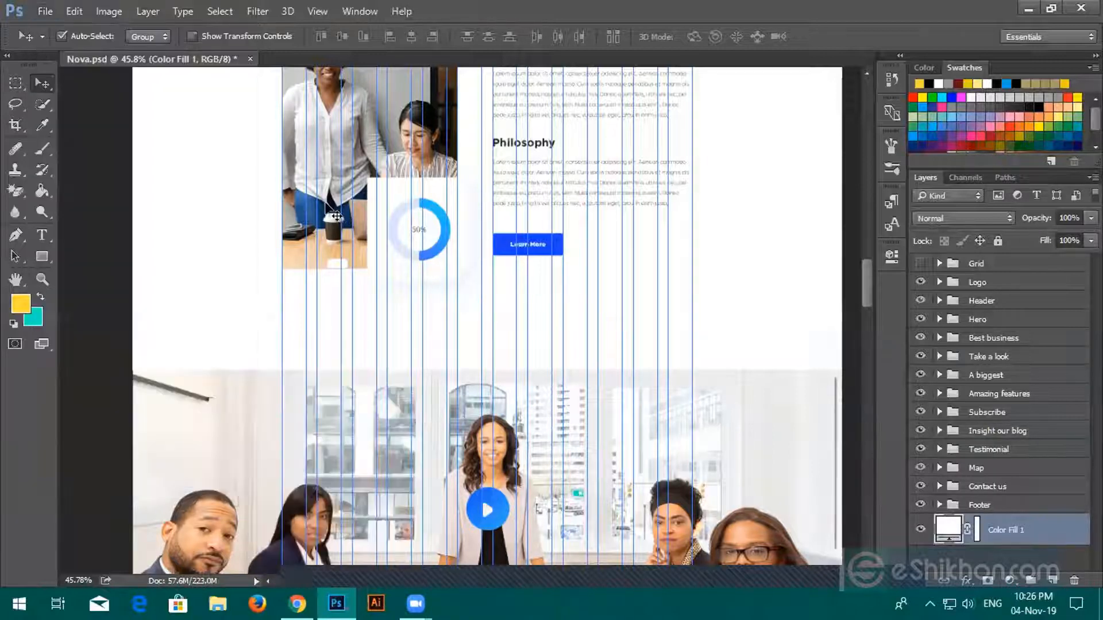
# Step: Start a new document and name it psd
pyautogui.click(39, 9)
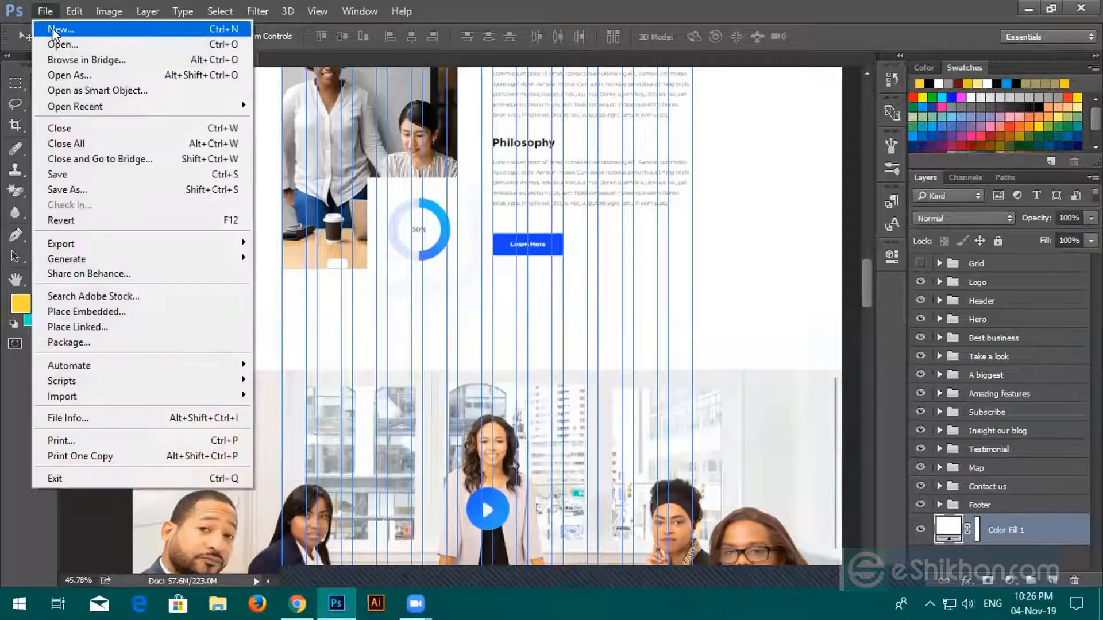
pyautogui.click(54, 32)
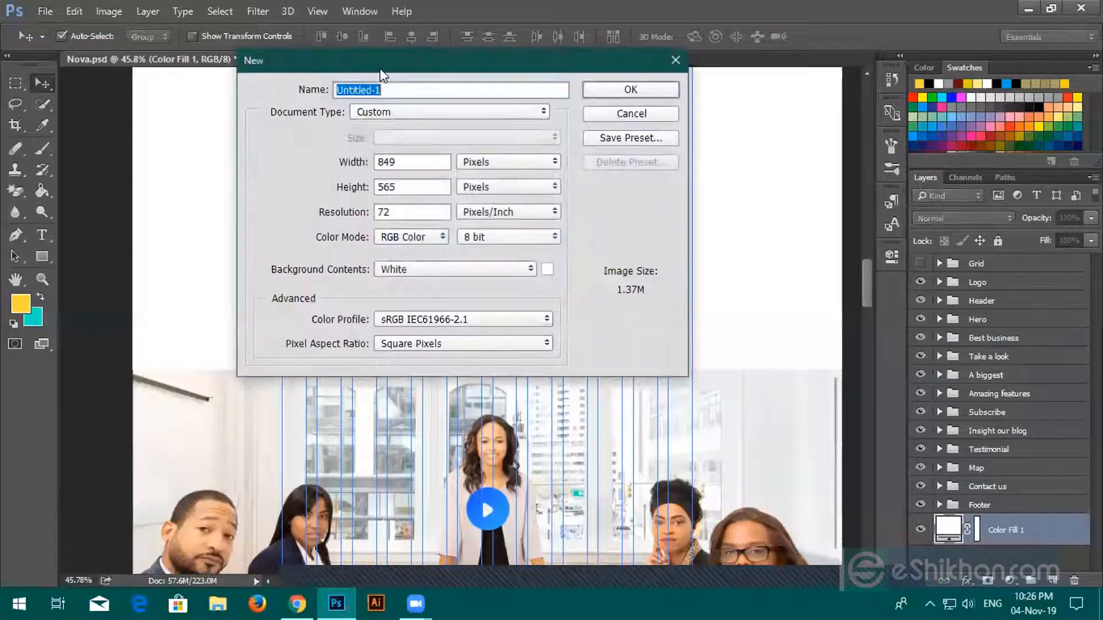
pyautogui.moveTo(367, 60); pyautogui.dragTo(326, 55)
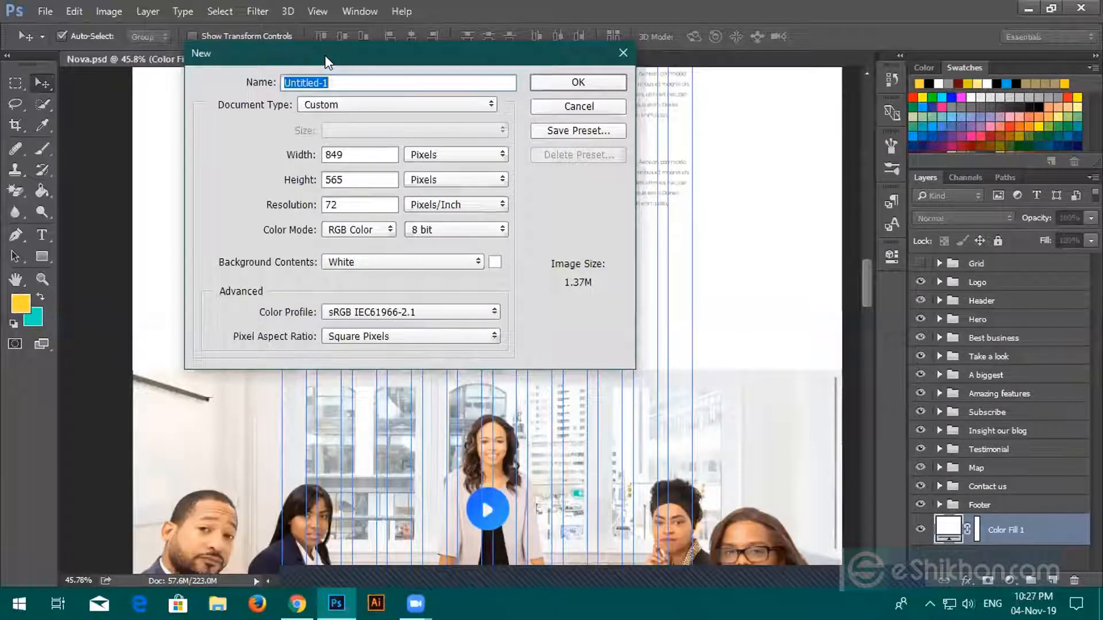
pyautogui.write('1920')
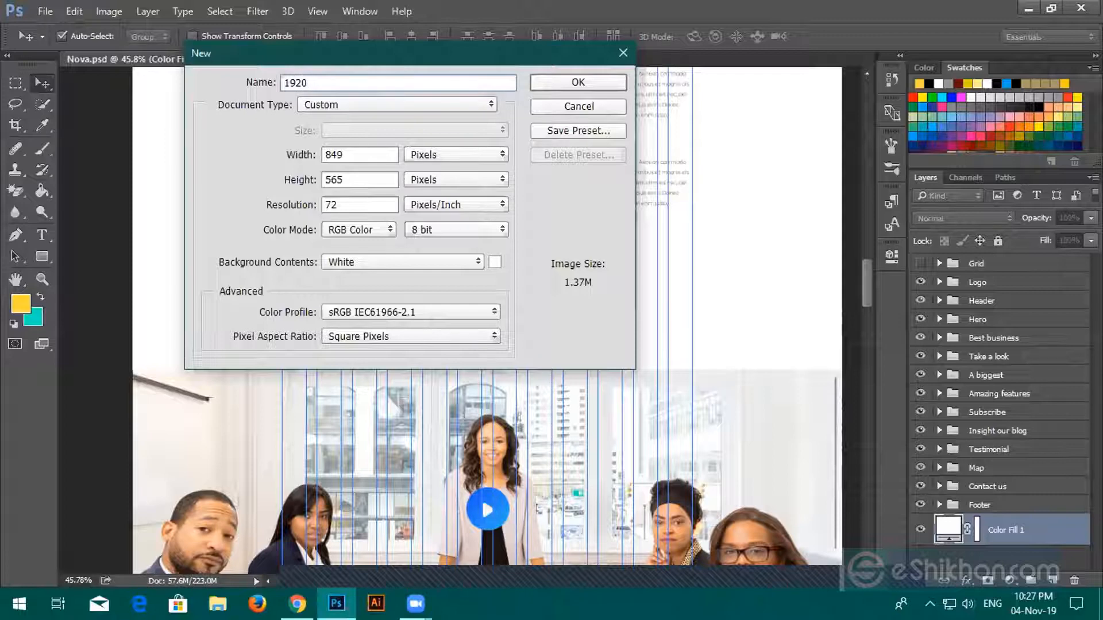
pyautogui.moveTo(341, 84); pyautogui.dragTo(223, 76)
pyautogui.write('p')
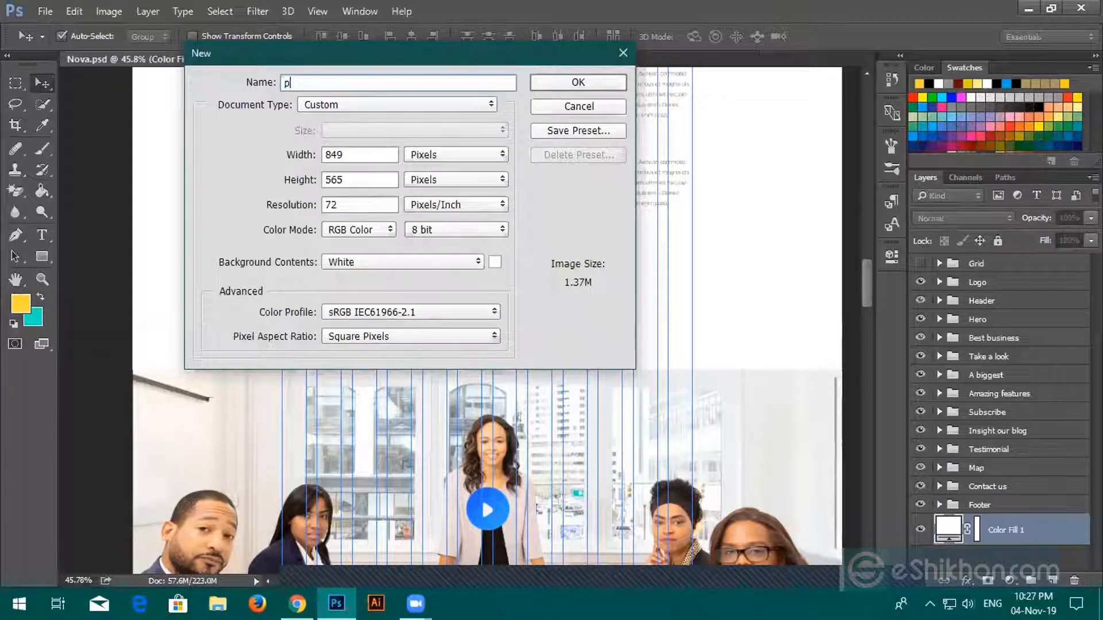
pyautogui.write('sd')
# Step: Set the new document to 1920 pixels wide, 2000 pixels high and 72 pixels/inch, and create it
pyautogui.moveTo(359, 154); pyautogui.dragTo(262, 153)
pyautogui.write('1920')
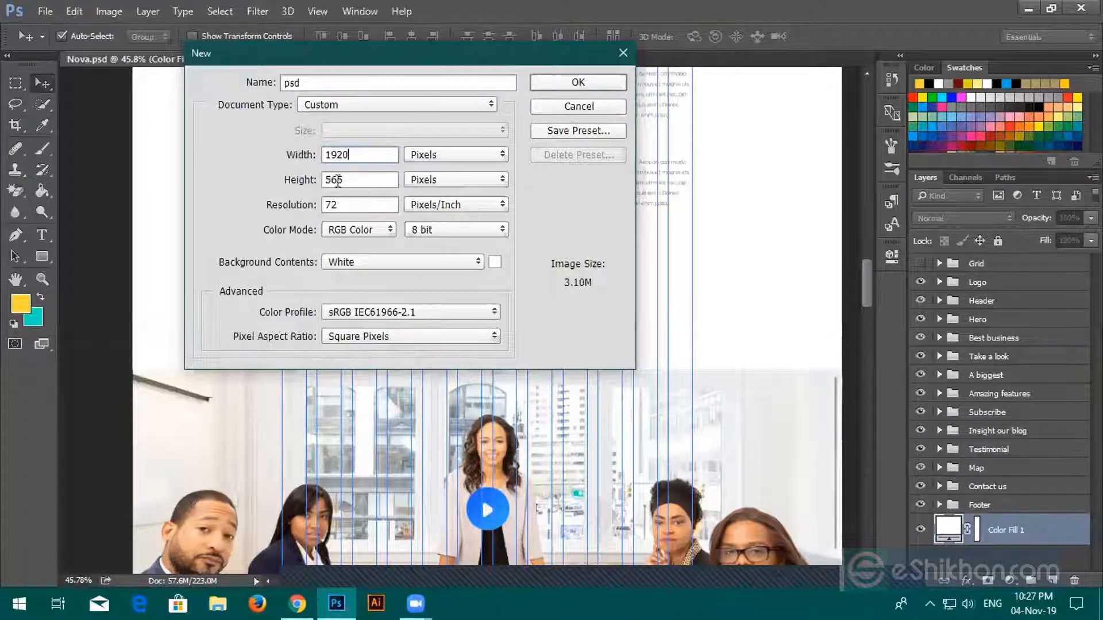
pyautogui.moveTo(364, 179); pyautogui.dragTo(319, 179)
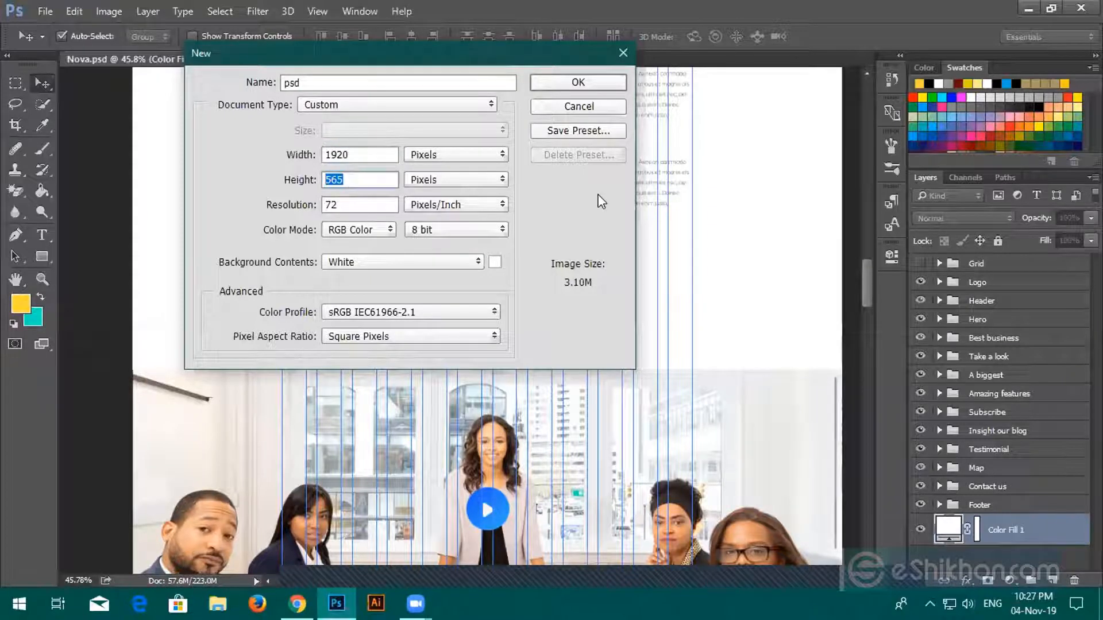
pyautogui.write('2000')
pyautogui.moveTo(311, 207); pyautogui.dragTo(309, 207)
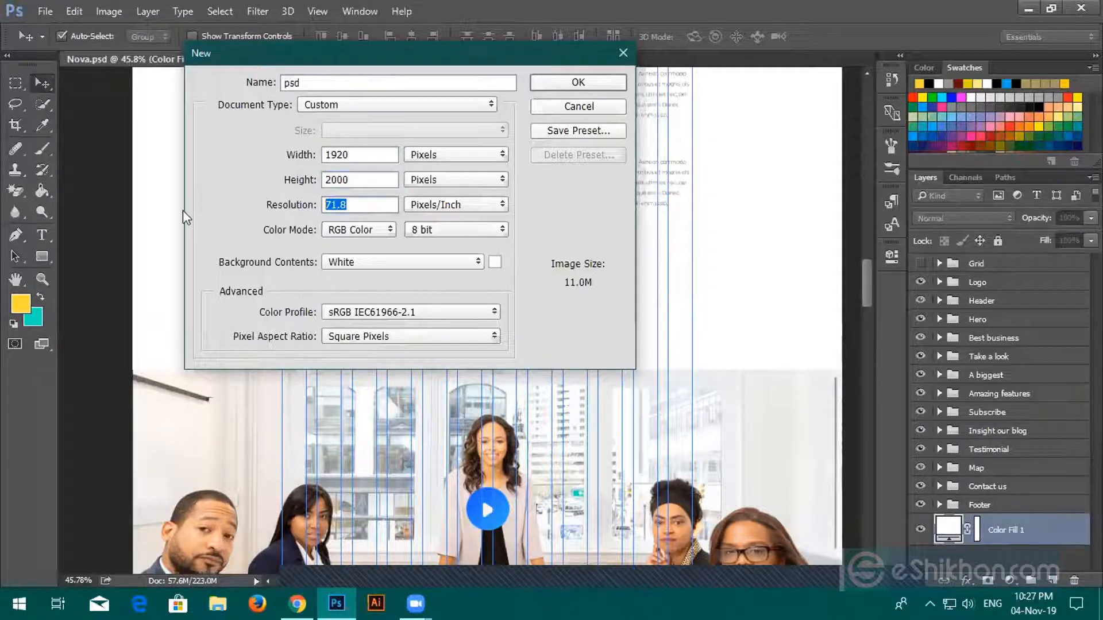
pyautogui.write('72')
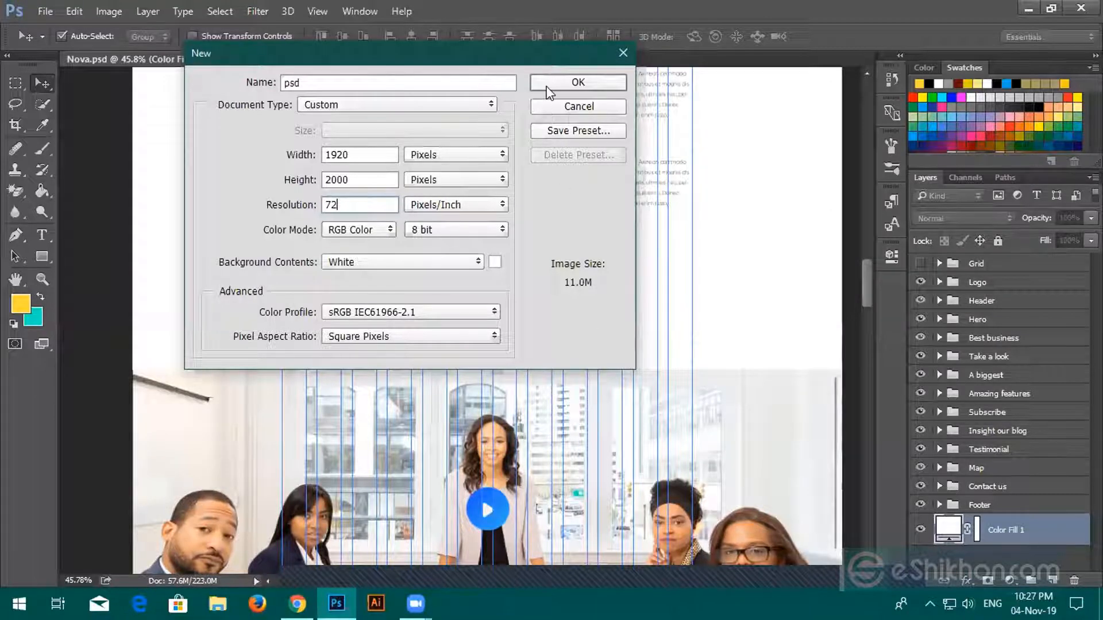
pyautogui.click(574, 85)
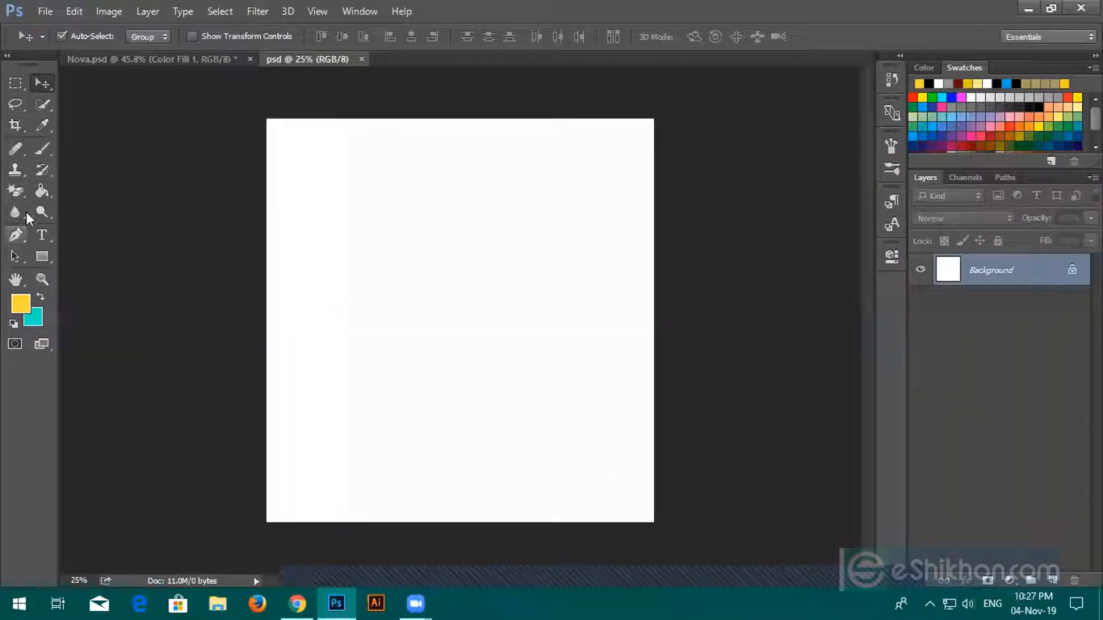
# Step: Try extending the canvas past its lower edge with the Crop tool, and discard the crop
pyautogui.click(15, 125)
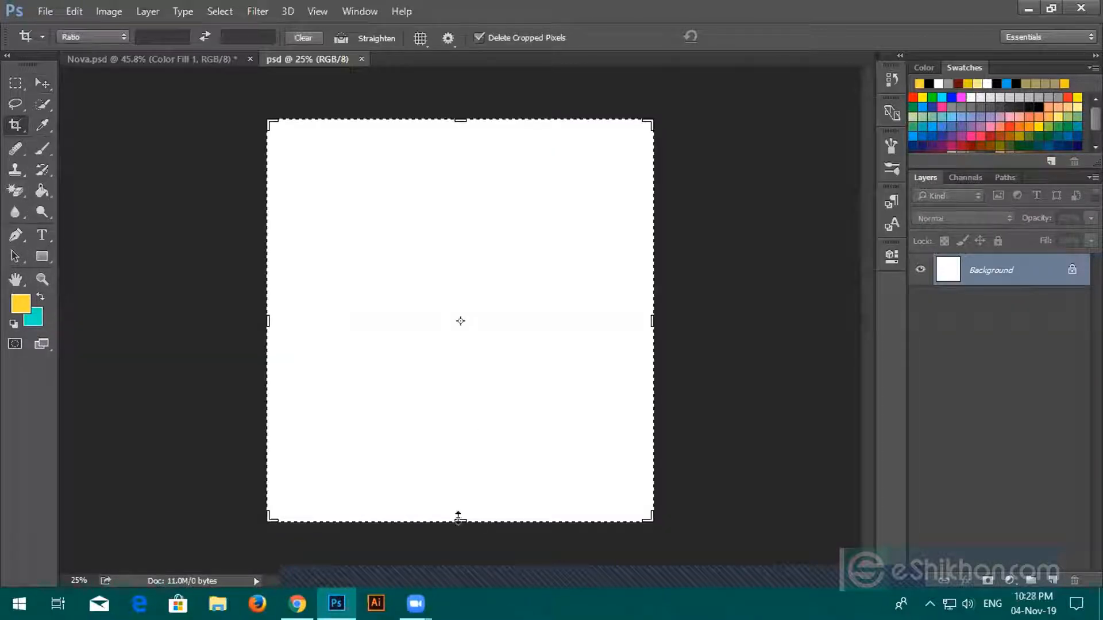
pyautogui.moveTo(459, 521); pyautogui.dragTo(460, 562)
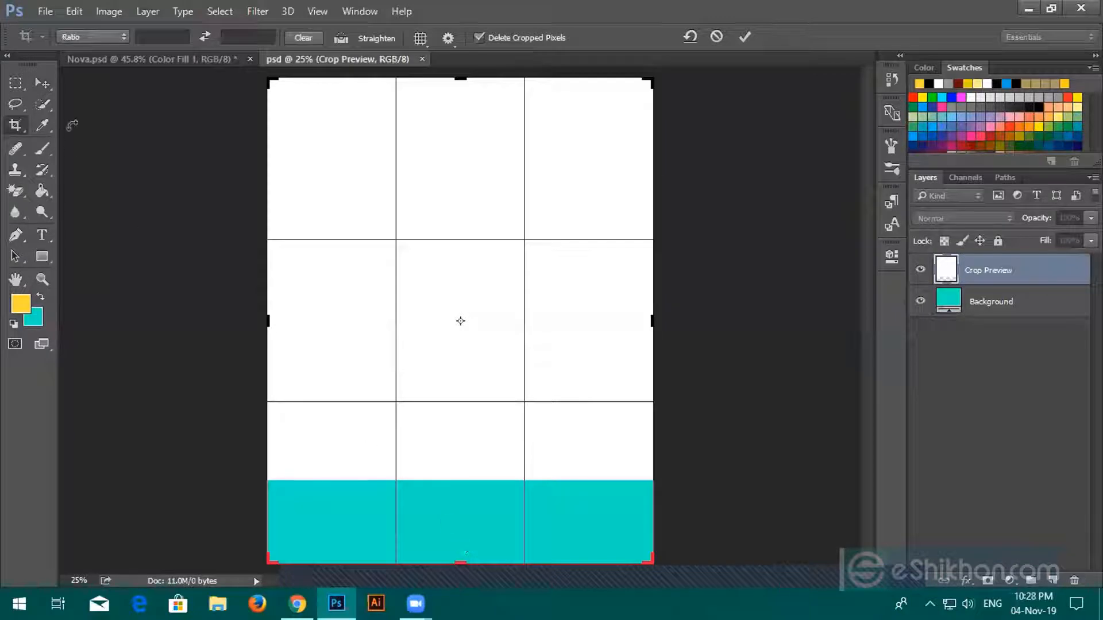
pyautogui.click(43, 83)
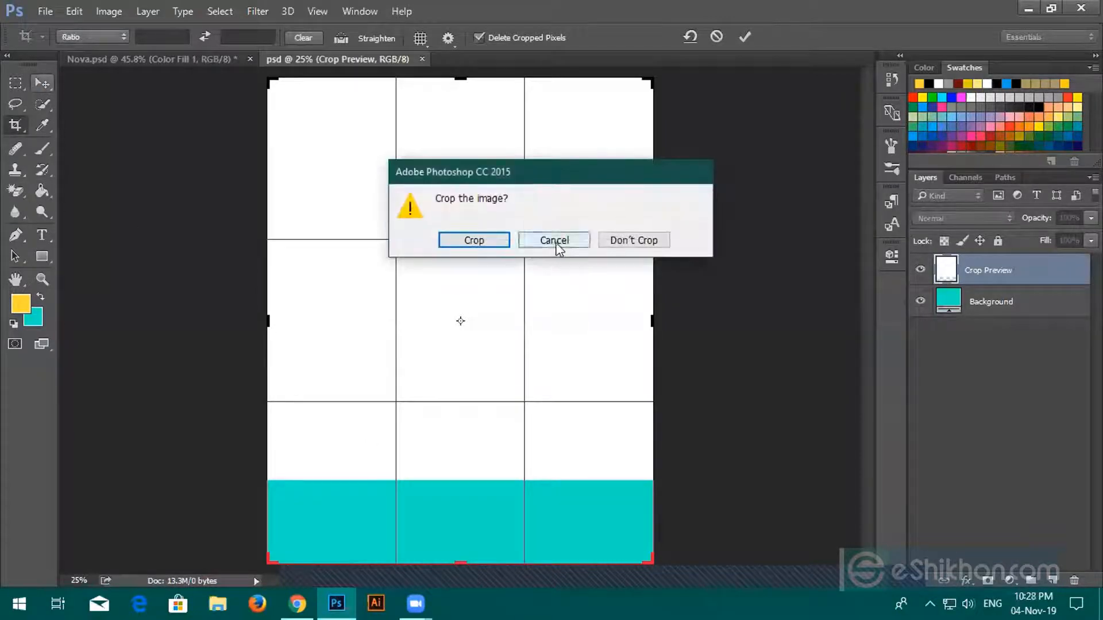
pyautogui.click(609, 246)
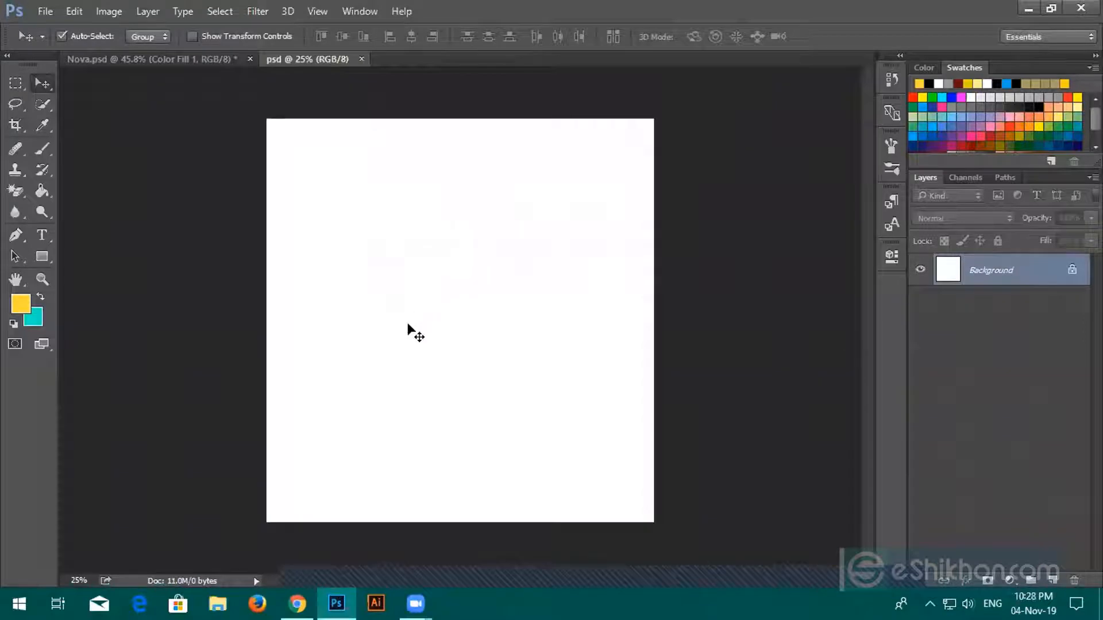
# Step: Run the installed Flexible 960gs script on the blank psd page with a layout width of 1200
pyautogui.scroll(1, 419, 336)
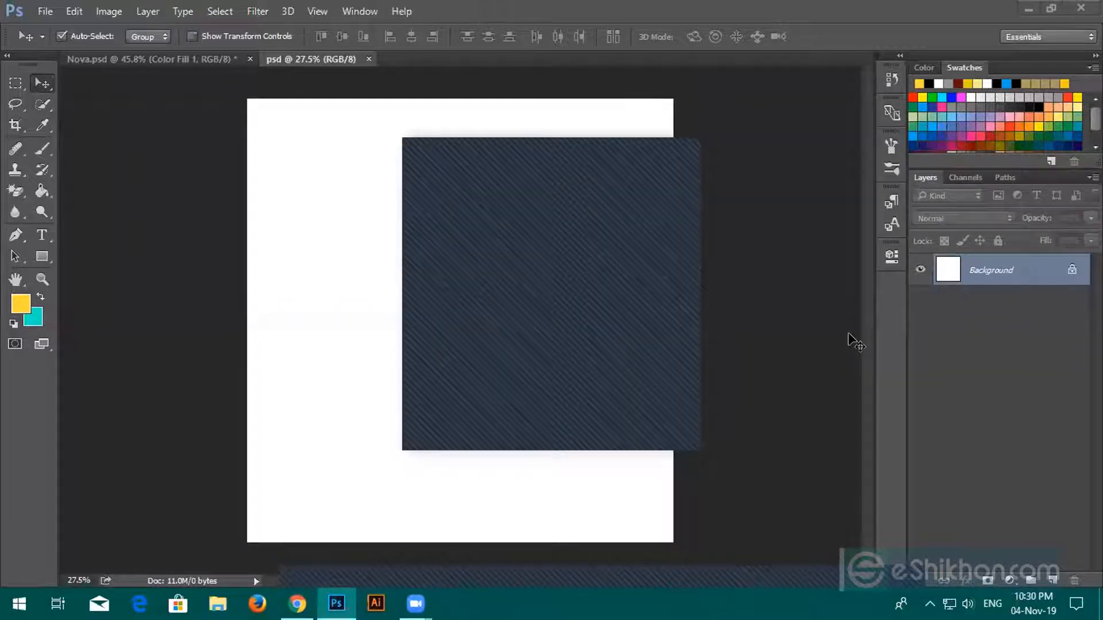
pyautogui.click(601, 146)
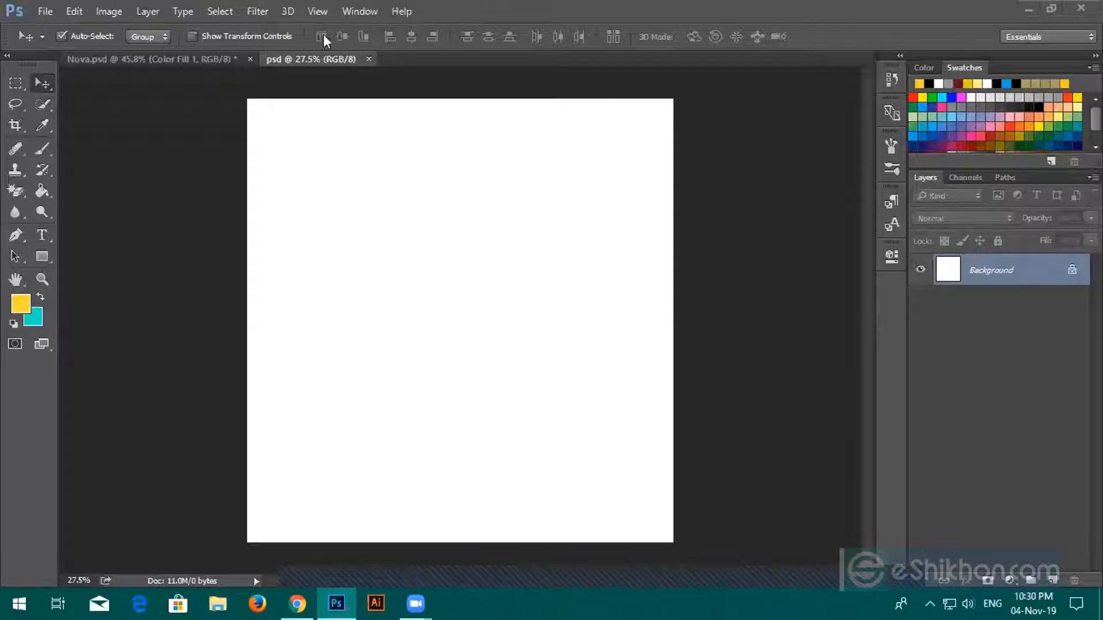
pyautogui.click(49, 13)
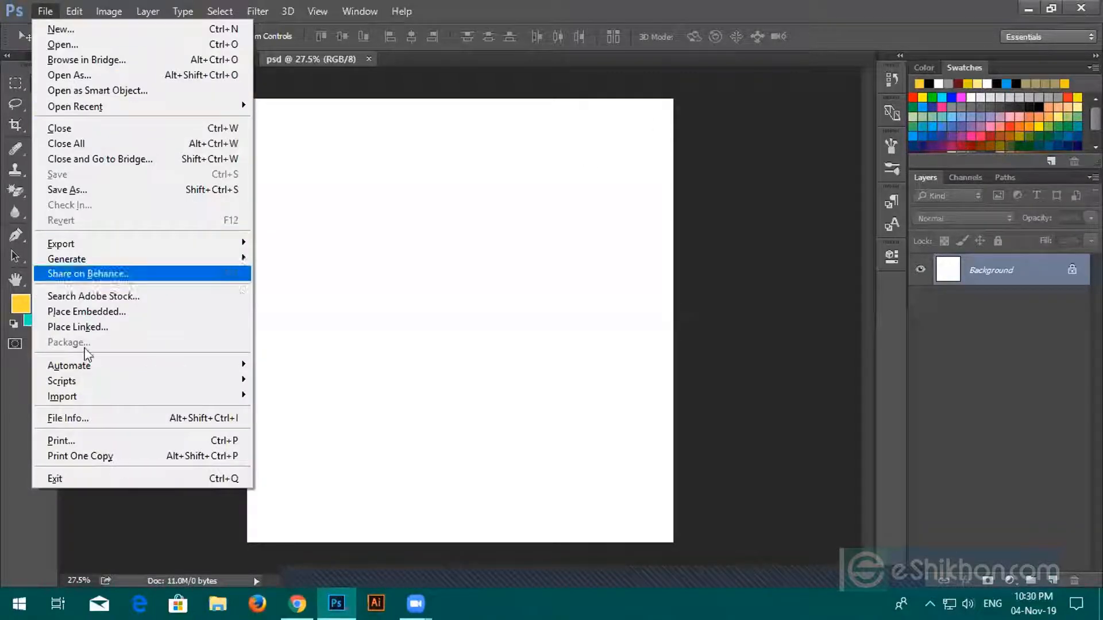
pyautogui.moveTo(123, 385)
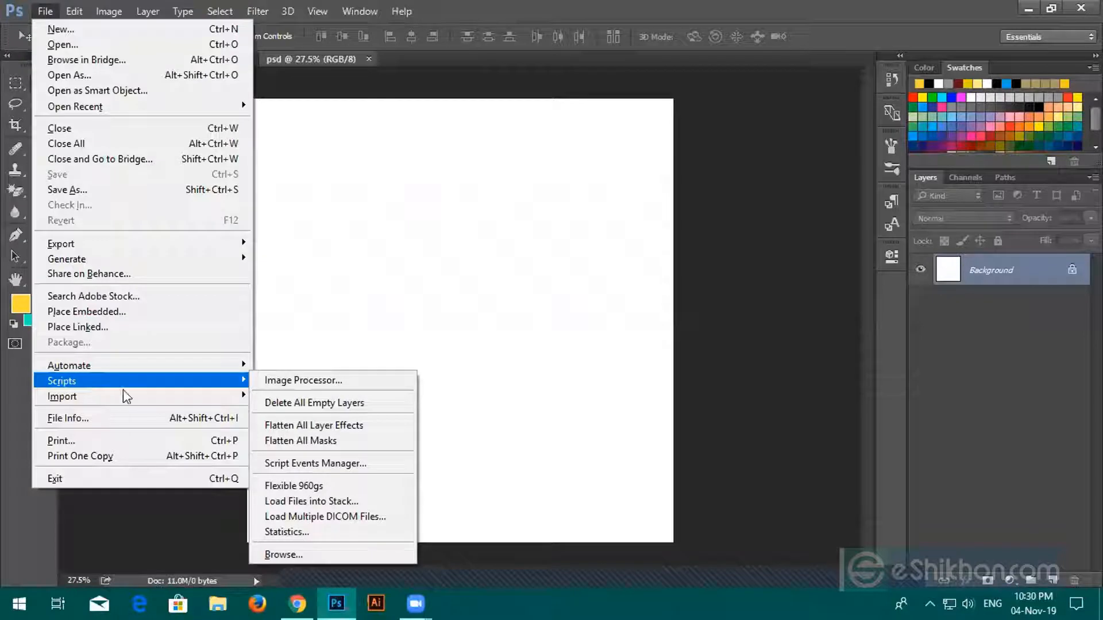
pyautogui.click(304, 481)
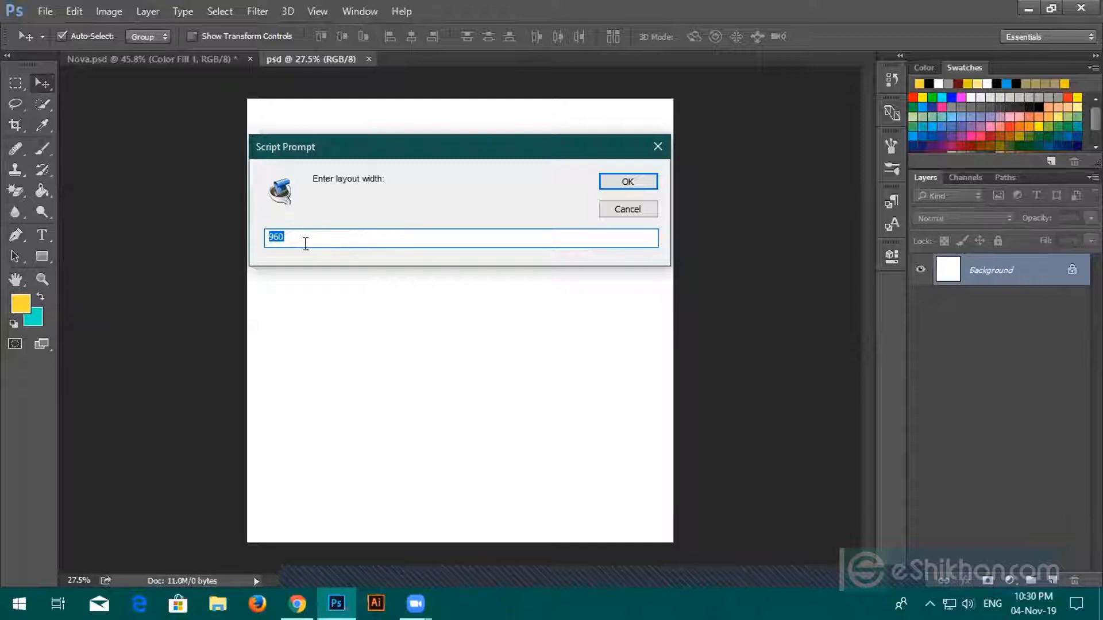
pyautogui.write('1200')
pyautogui.click(610, 186)
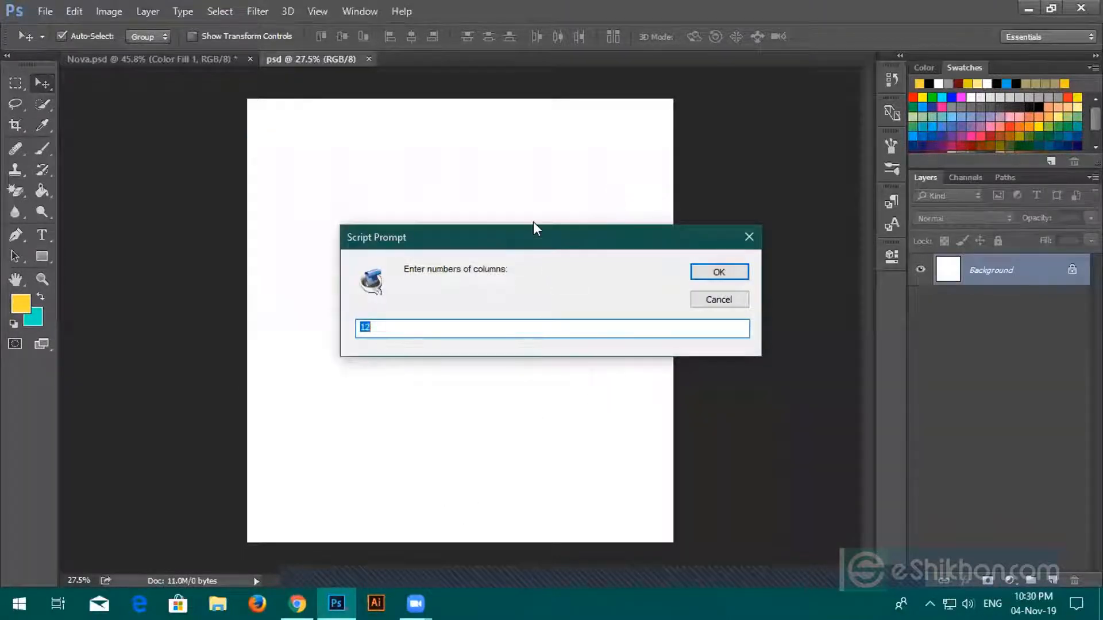
# Step: Finish the guide grid with 12 columns and a space of 15 between columns
pyautogui.moveTo(533, 226); pyautogui.dragTo(524, 180)
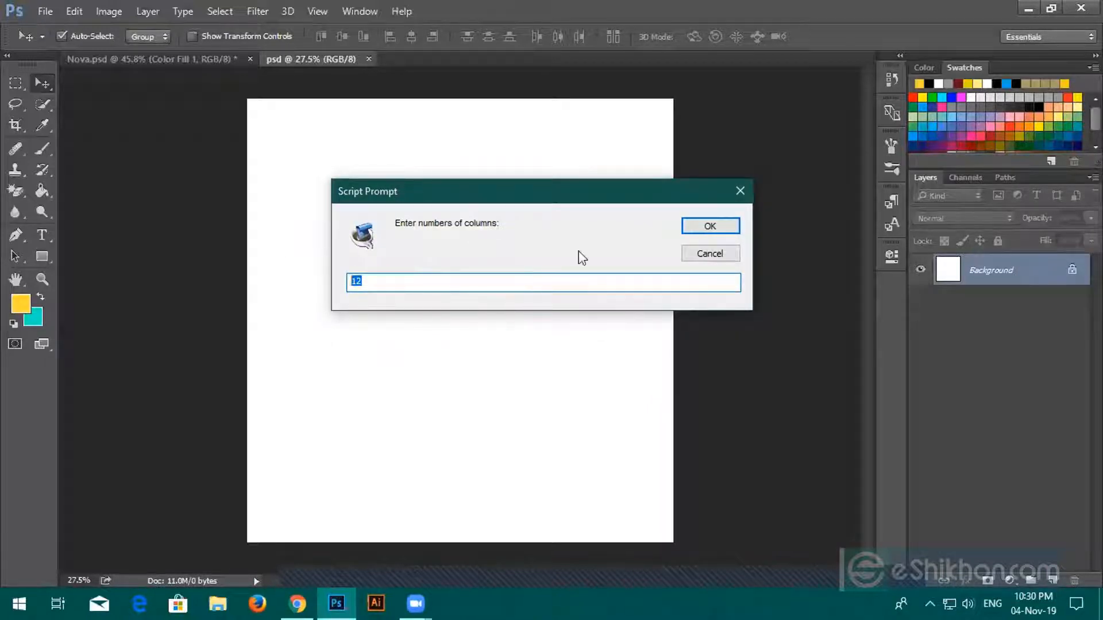
pyautogui.click(715, 226)
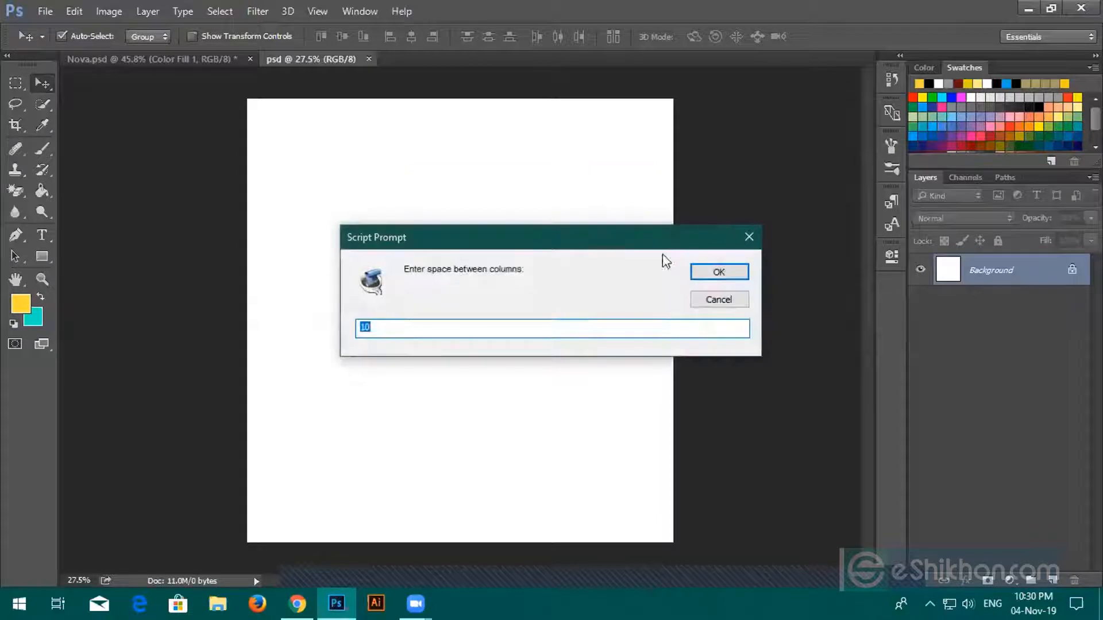
pyautogui.moveTo(484, 231); pyautogui.dragTo(472, 155)
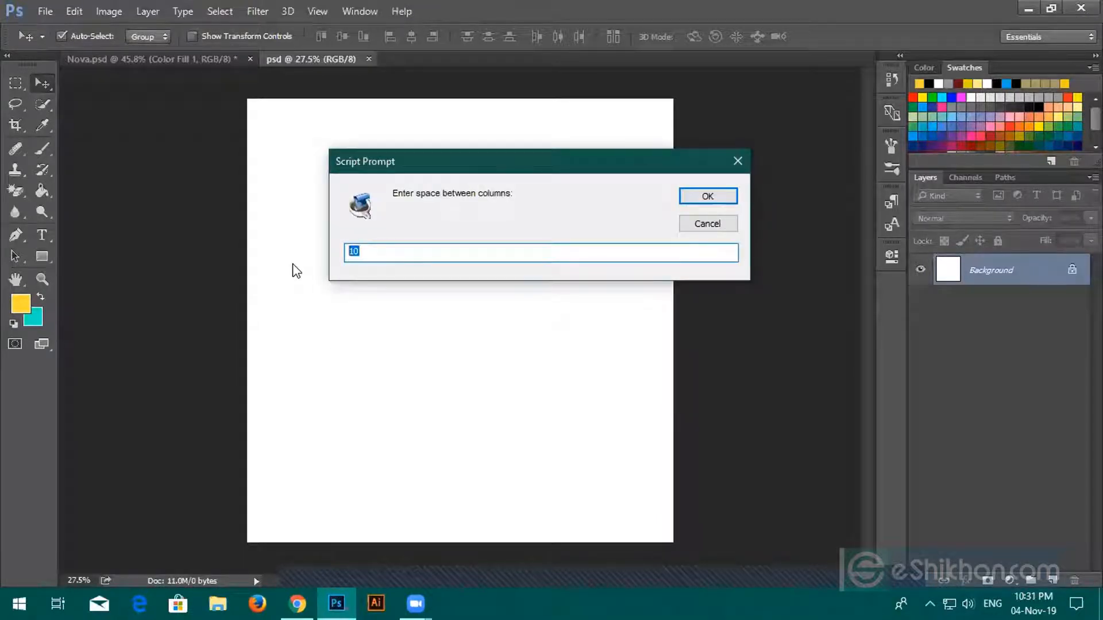
pyautogui.write('15')
pyautogui.click(692, 196)
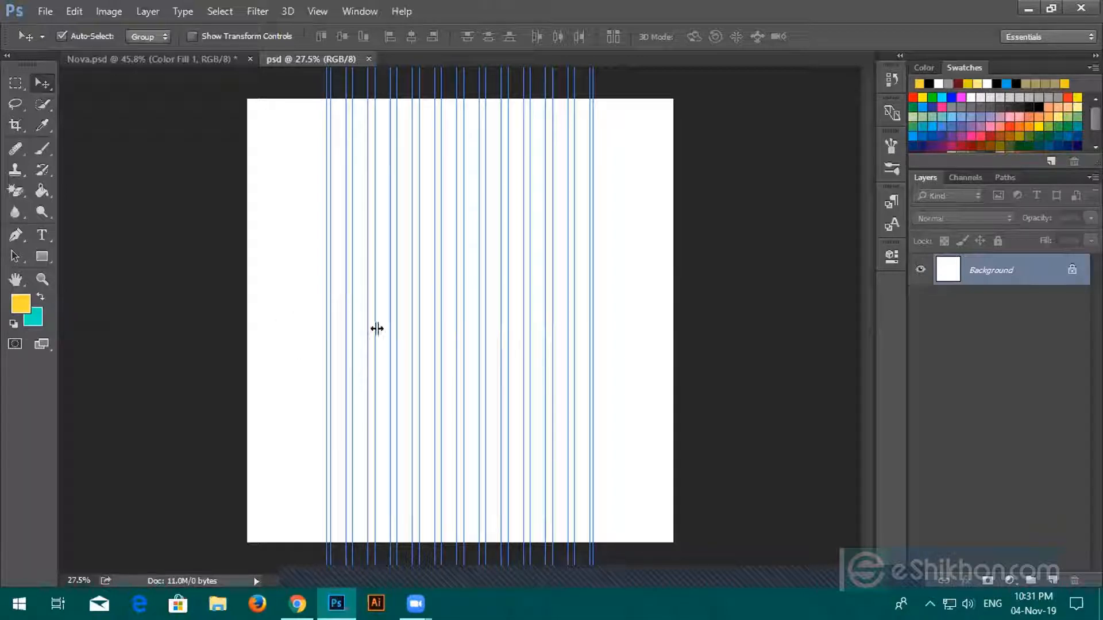
# Step: Examine the column guides across the upper part of the page
pyautogui.scroll(5, 421, 350)
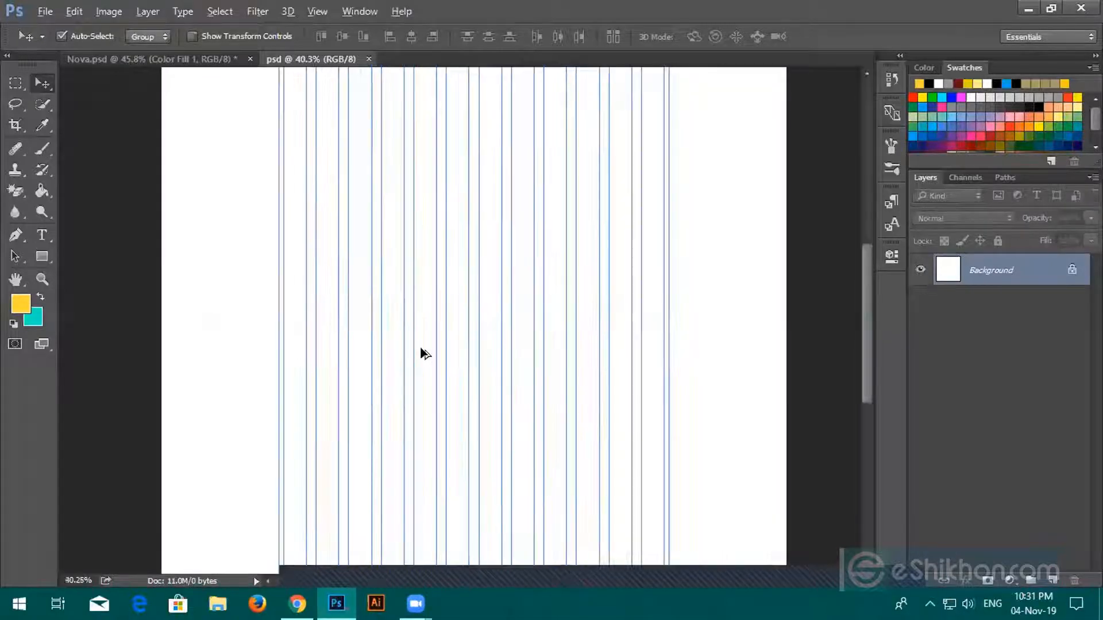
pyautogui.moveTo(456, 213); pyautogui.dragTo(464, 408)
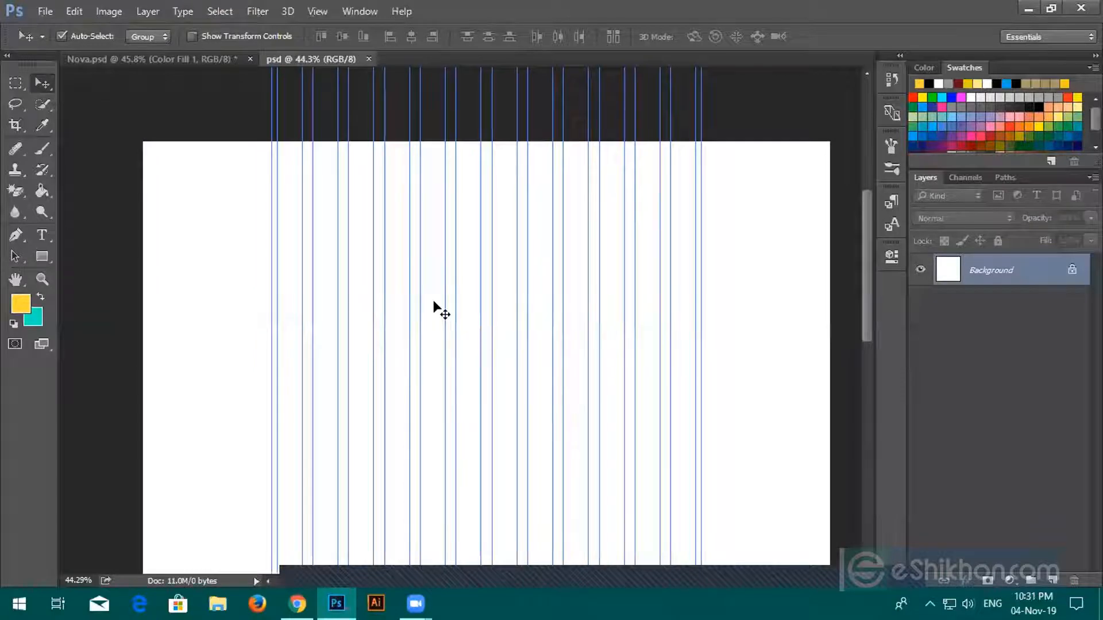
pyautogui.moveTo(446, 305); pyautogui.dragTo(414, 403)
pyautogui.moveTo(571, 392); pyautogui.dragTo(551, 338)
pyautogui.scroll(1, 449, 379)
pyautogui.scroll(2, 440, 336)
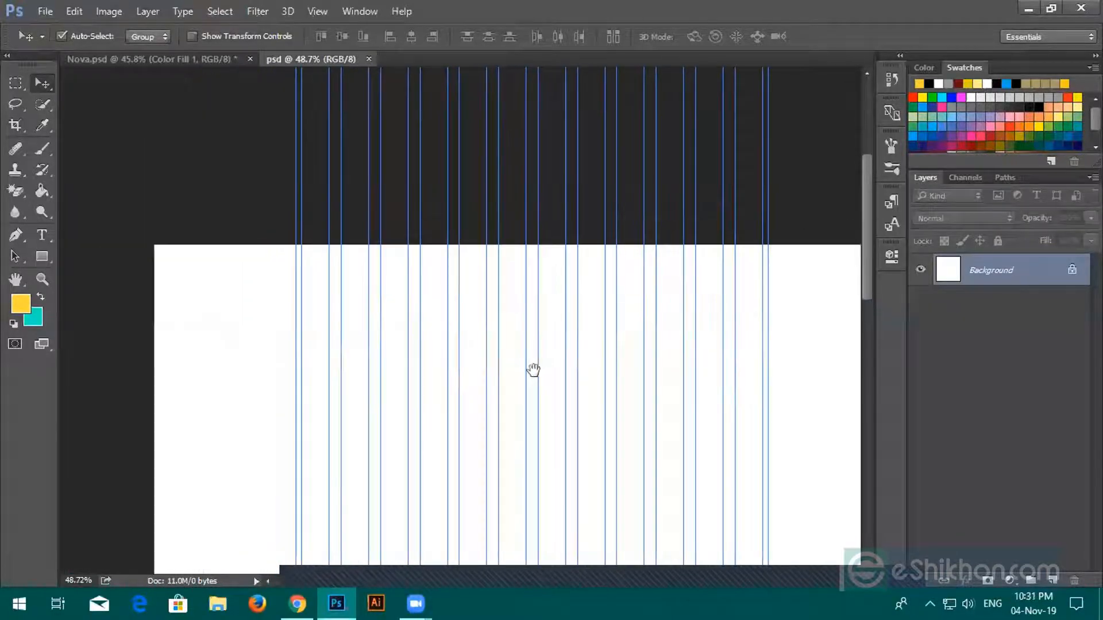
pyautogui.moveTo(440, 349); pyautogui.dragTo(439, 381)
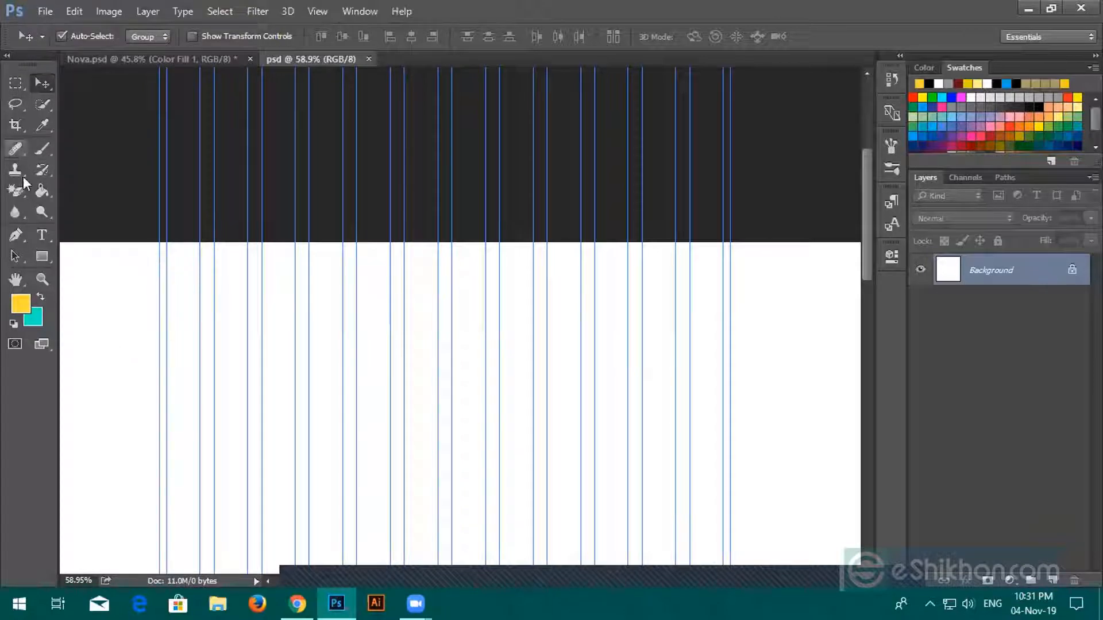
# Step: Switch to Chrome and search Google Images for png logo in a new tab
pyautogui.click(297, 604)
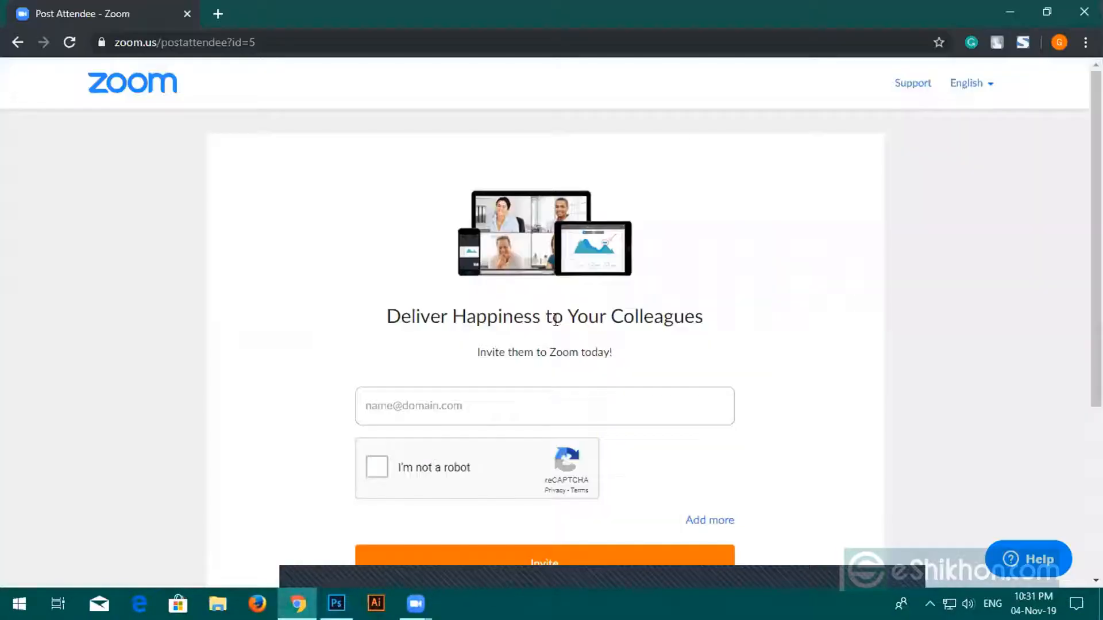
pyautogui.click(213, 13)
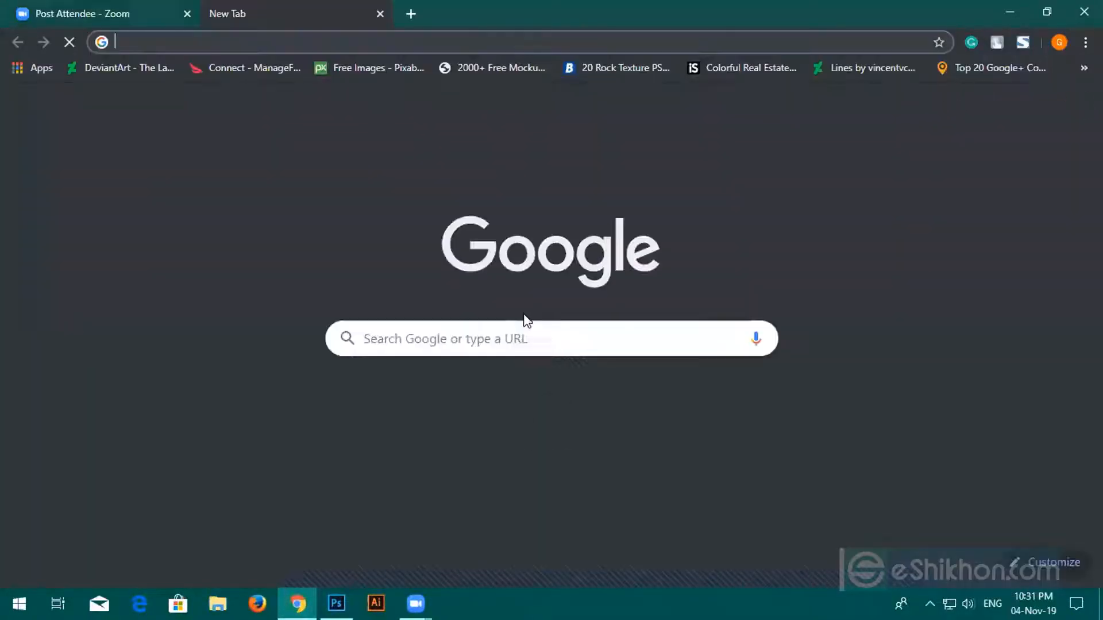
pyautogui.write('png')
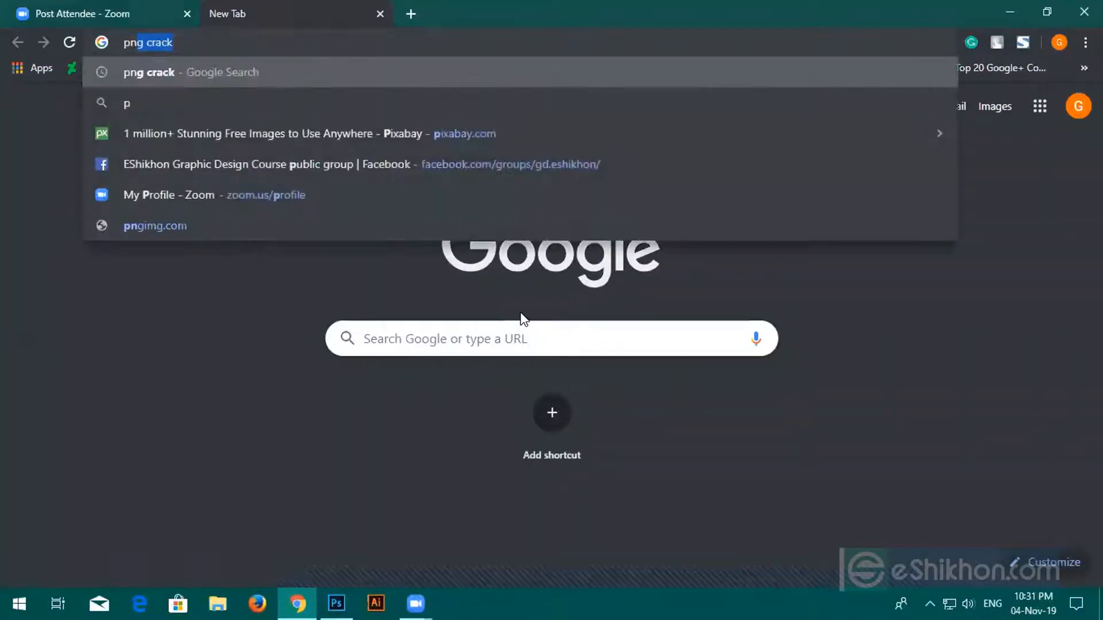
pyautogui.write(' l')
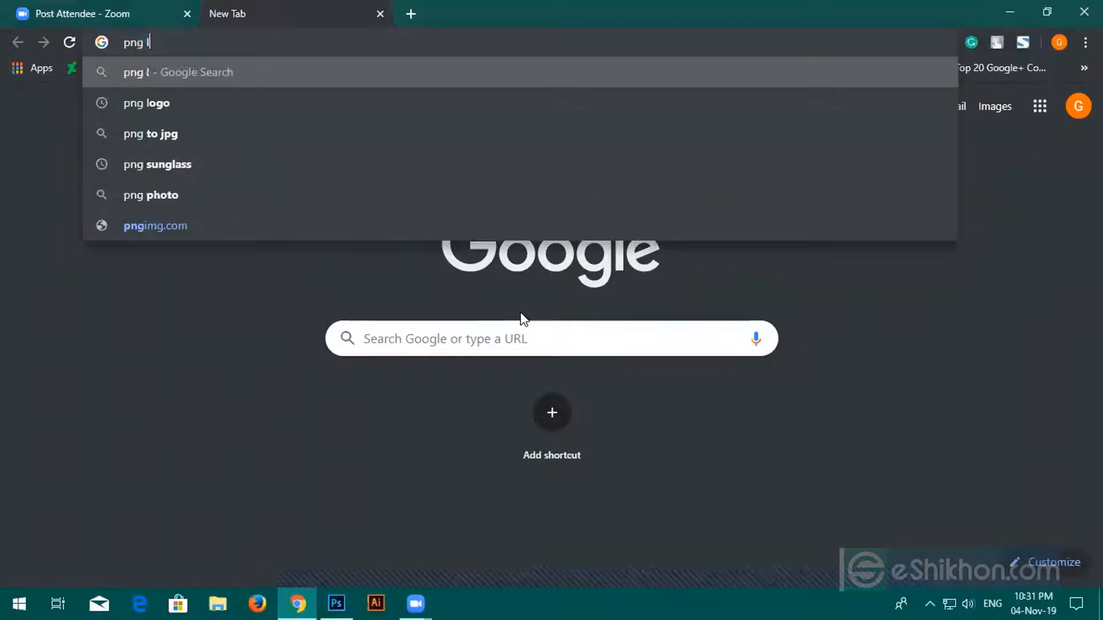
pyautogui.write('ogo')
pyautogui.press('Return')
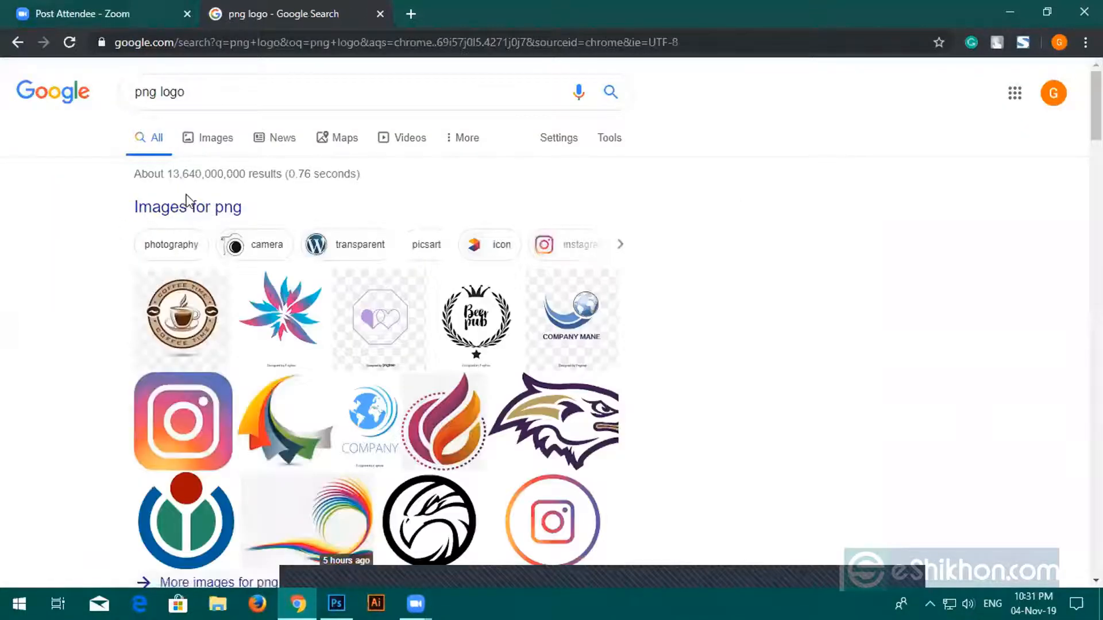
pyautogui.click(192, 209)
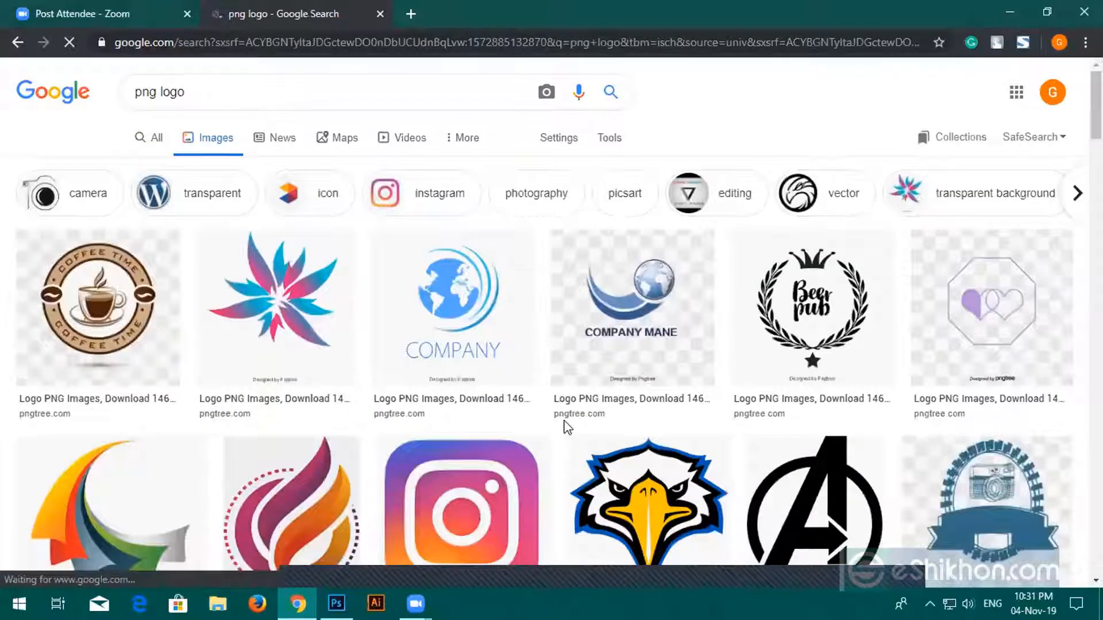
# Step: Find the Slack logo among the image results, copy its preview image, and close the search tab
pyautogui.scroll(-5, 564, 427)
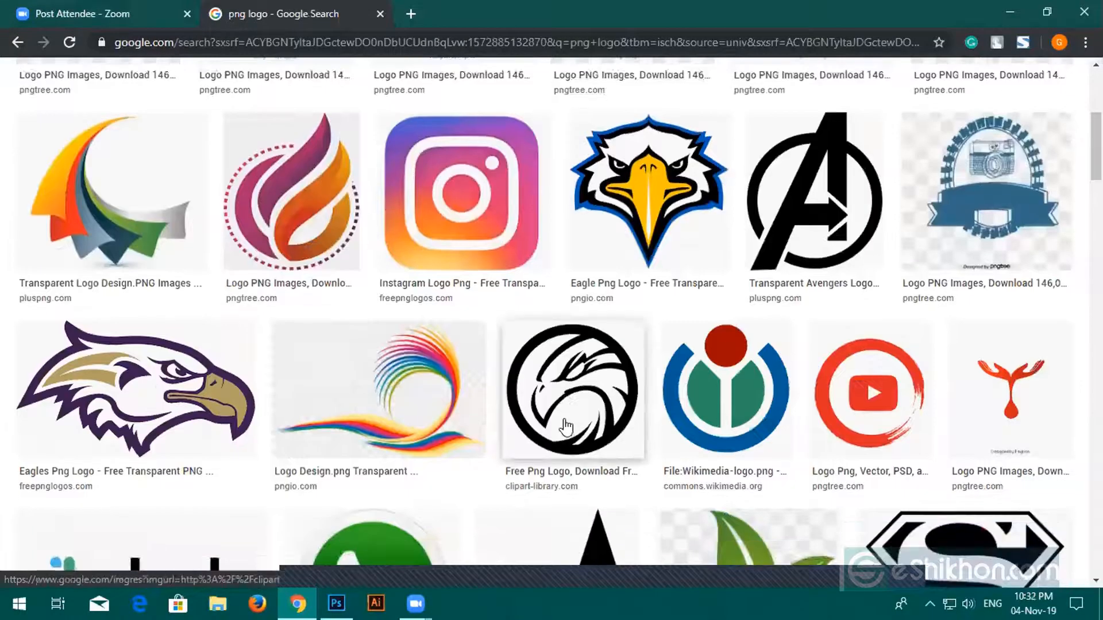
pyautogui.scroll(-9, 566, 426)
pyautogui.scroll(4, 562, 420)
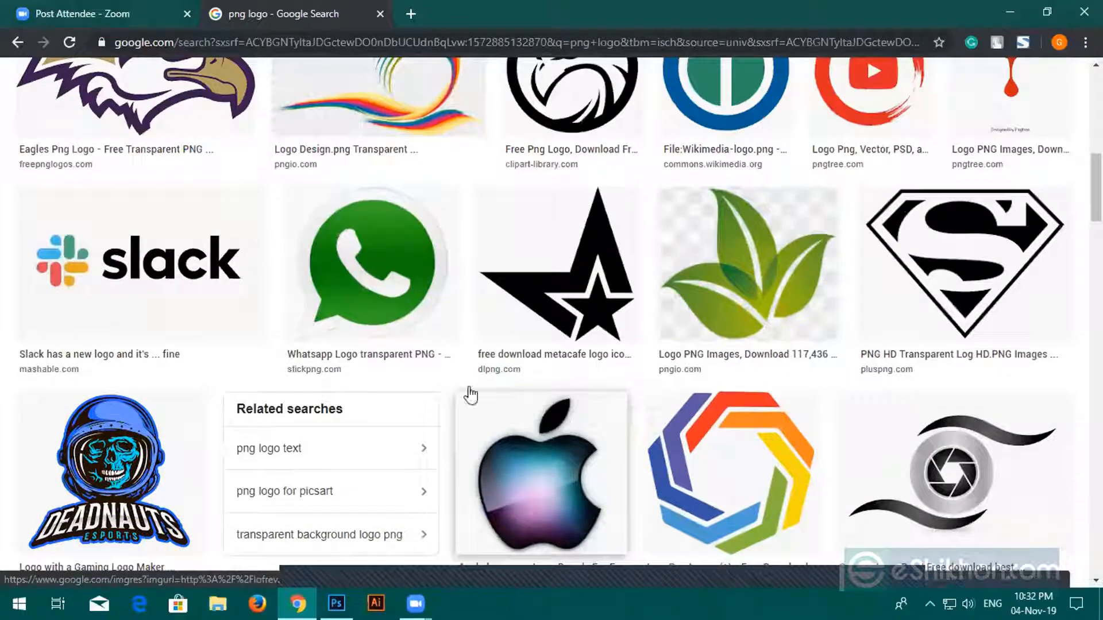
pyautogui.click(194, 287)
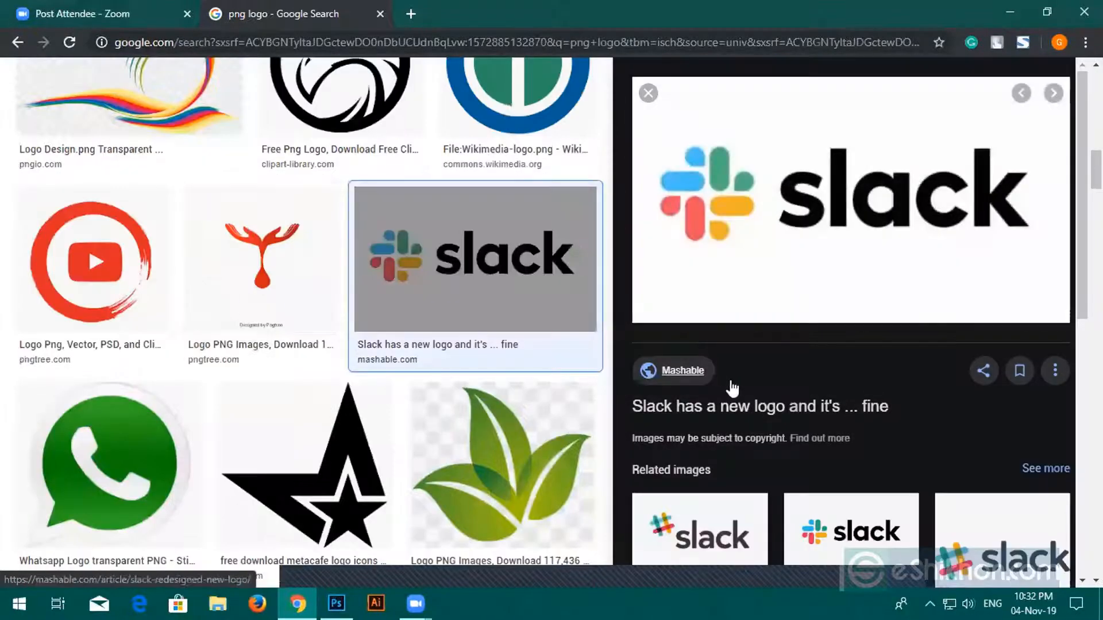
pyautogui.scroll(-10, 488, 515)
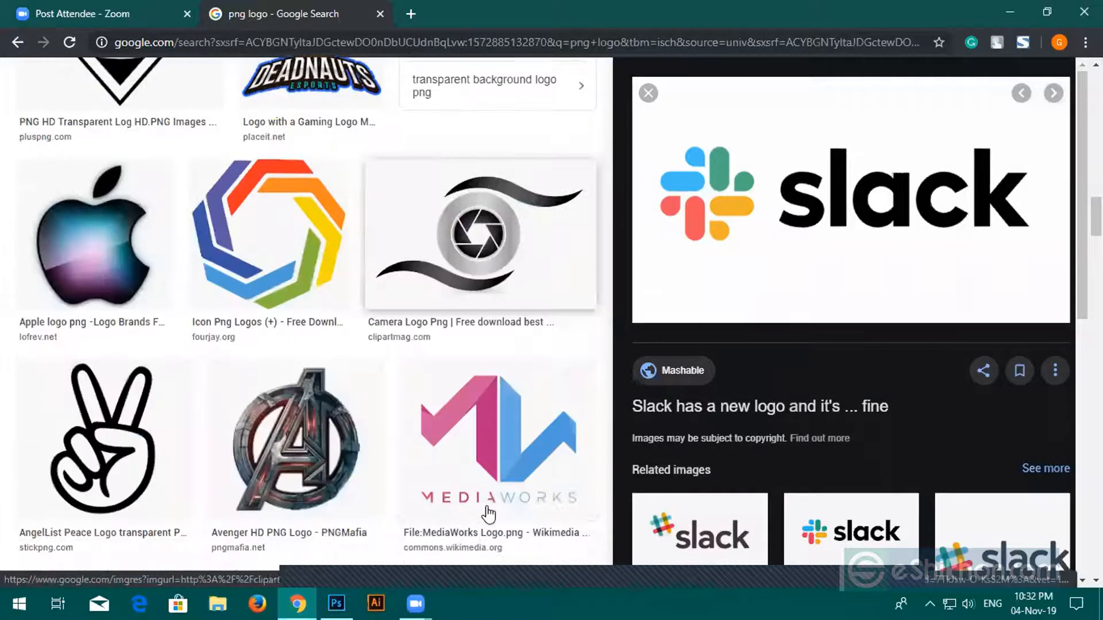
pyautogui.scroll(-2, 490, 513)
pyautogui.scroll(-15, 490, 513)
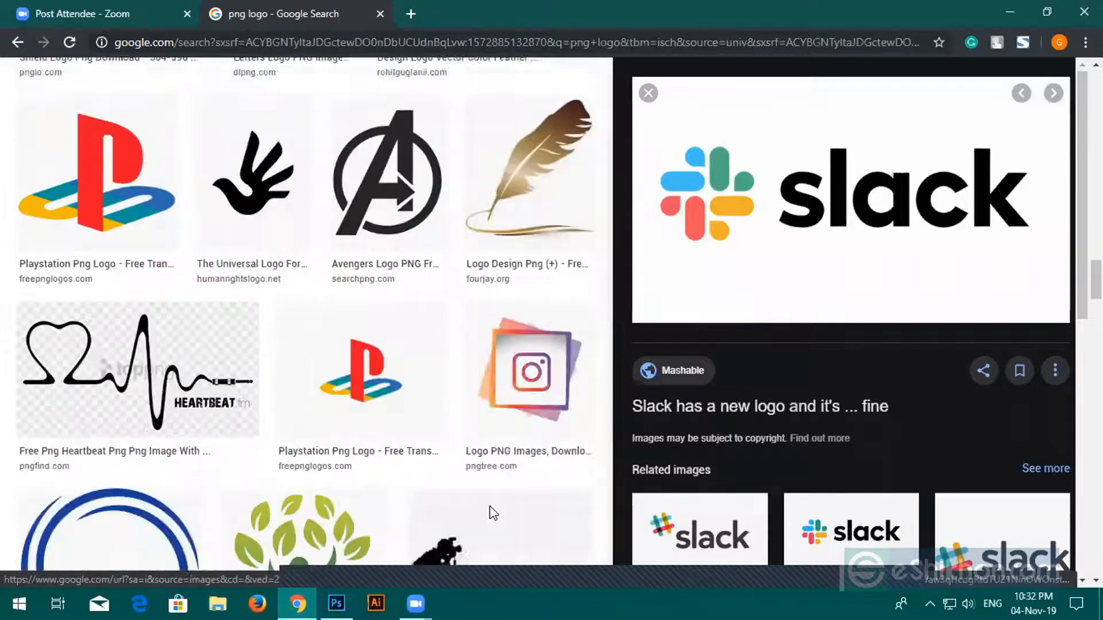
pyautogui.rightClick(742, 233)
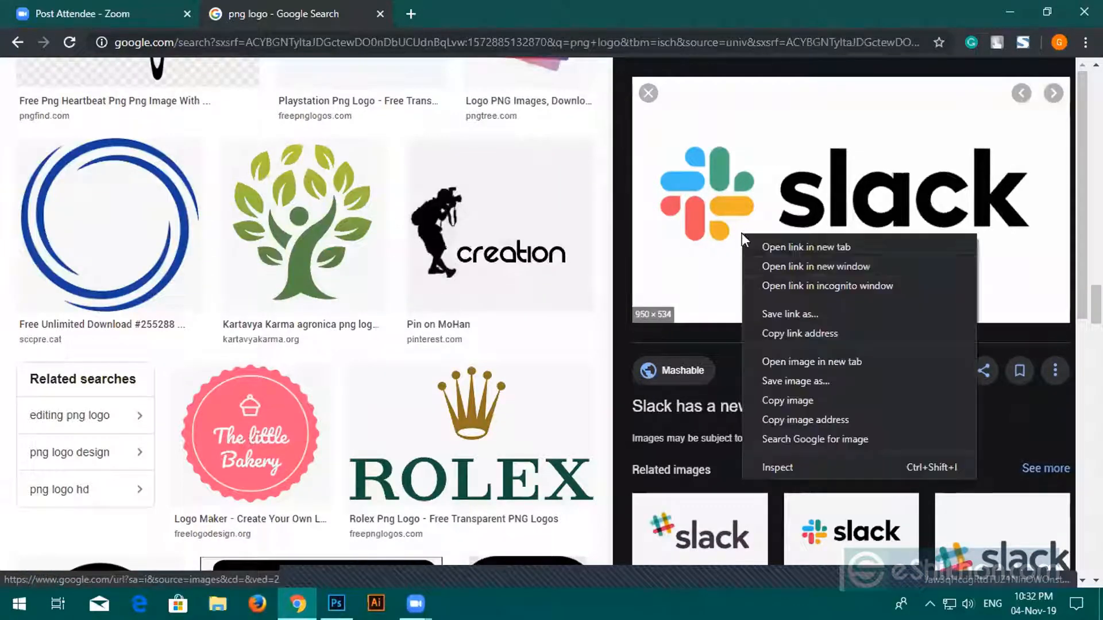
pyautogui.click(787, 401)
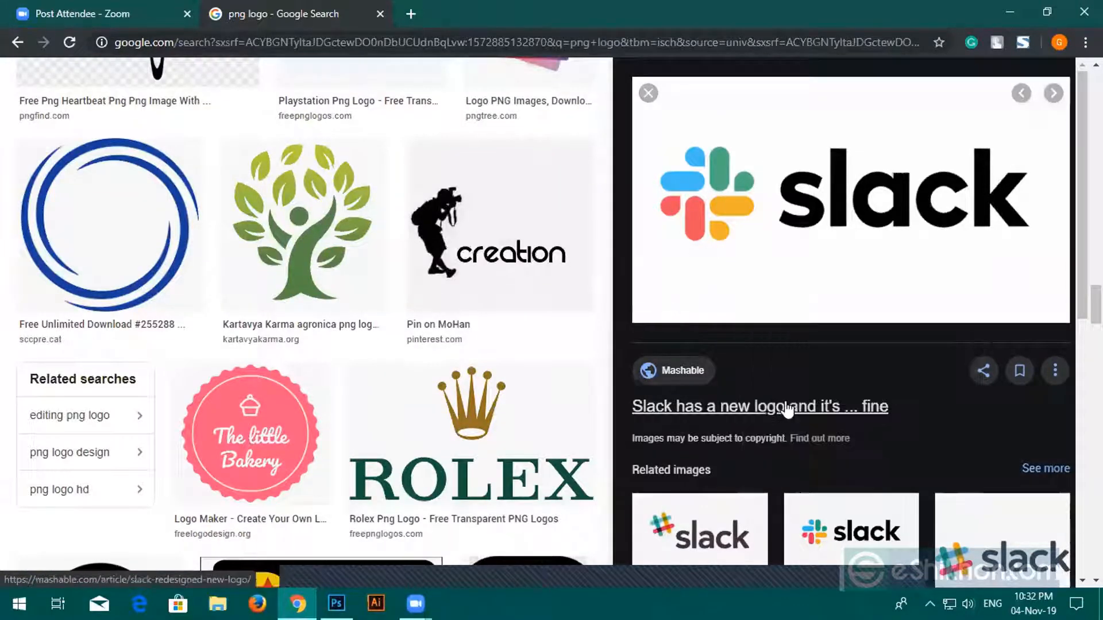
pyautogui.click(381, 14)
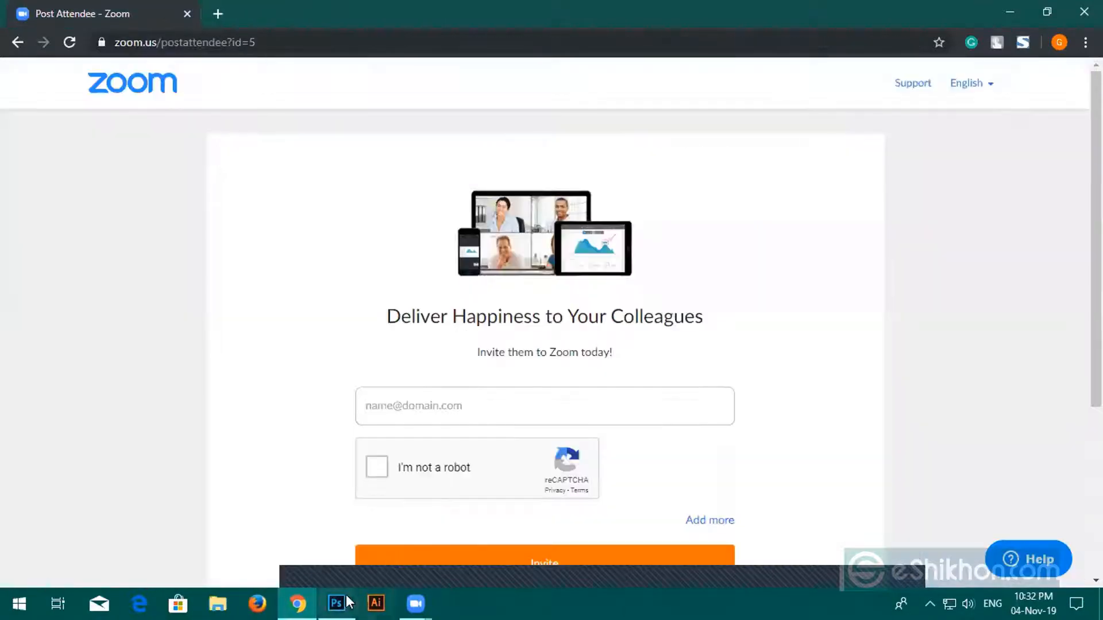
# Step: Return to Photoshop and paste the Slack logo into the psd document, placing it near the page's upper edge
pyautogui.click(325, 601)
pyautogui.scroll(-3, 363, 373)
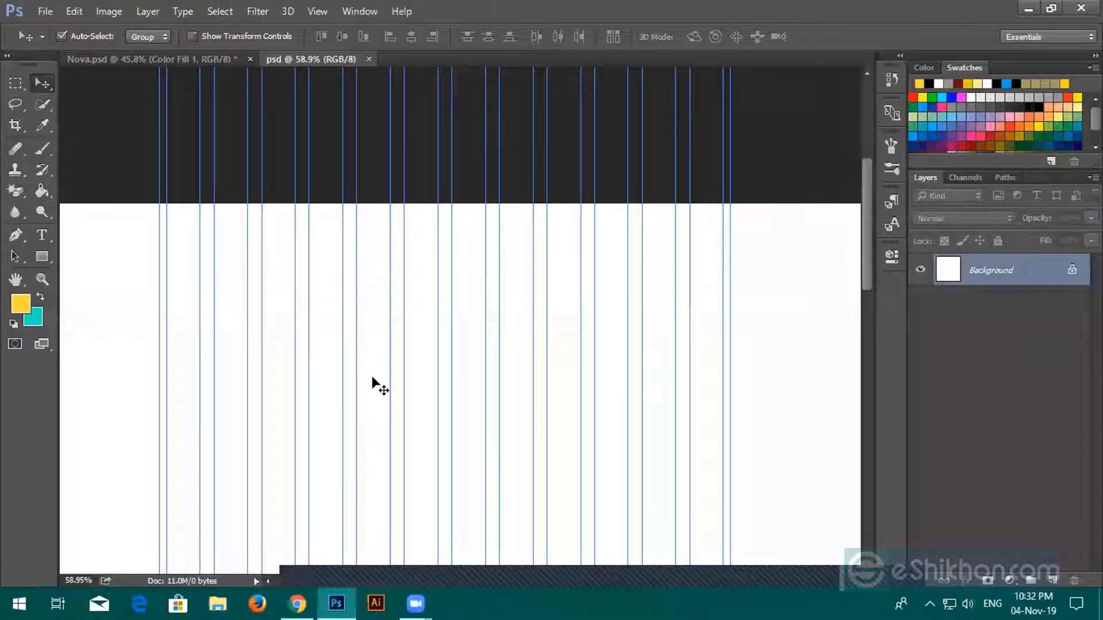
pyautogui.hotkey('ctrl', 'v')
pyautogui.moveTo(437, 345); pyautogui.dragTo(418, 274)
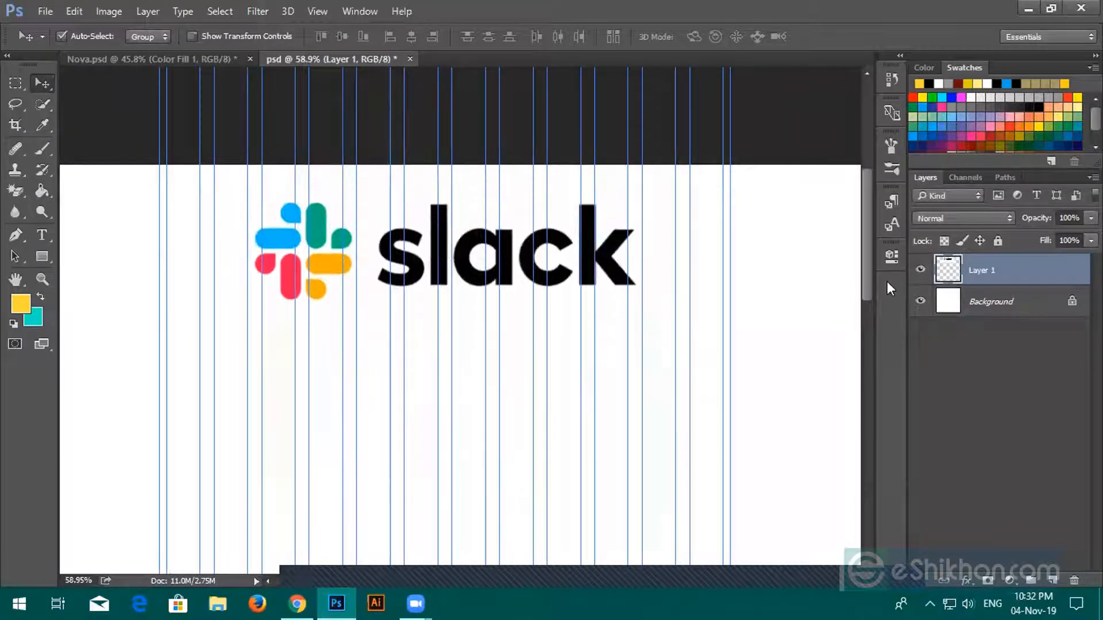
# Step: Hide the Background layer and move the Slack logo slightly down so its white box clears the page's upper edge
pyautogui.click(920, 302)
pyautogui.click(920, 303)
pyautogui.click(920, 303)
pyautogui.moveTo(650, 364); pyautogui.dragTo(662, 406)
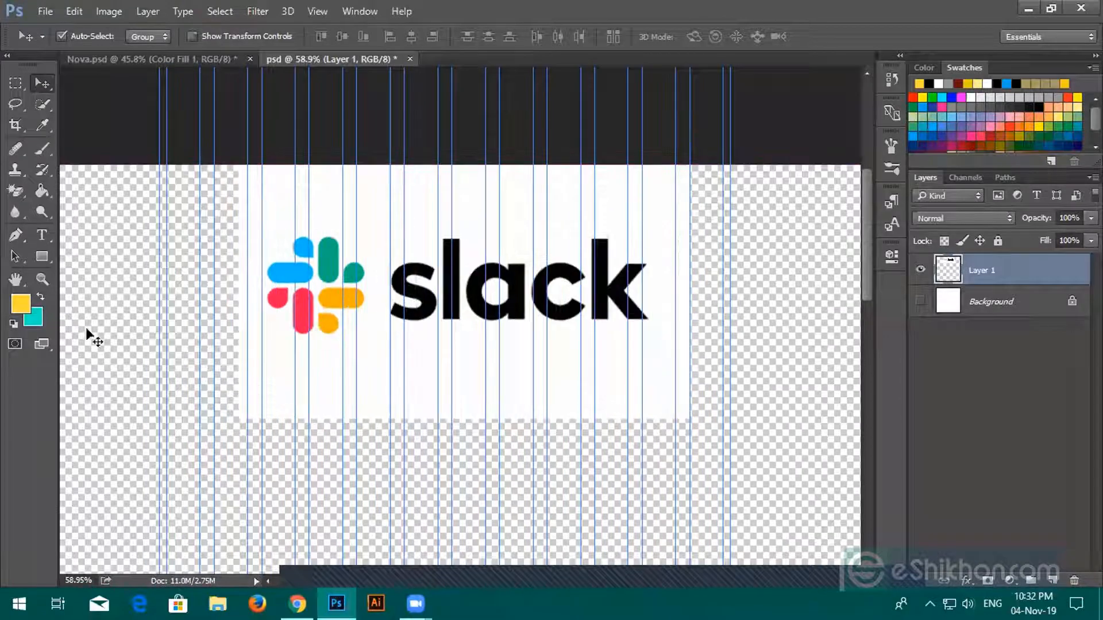
pyautogui.moveTo(275, 384); pyautogui.dragTo(278, 414)
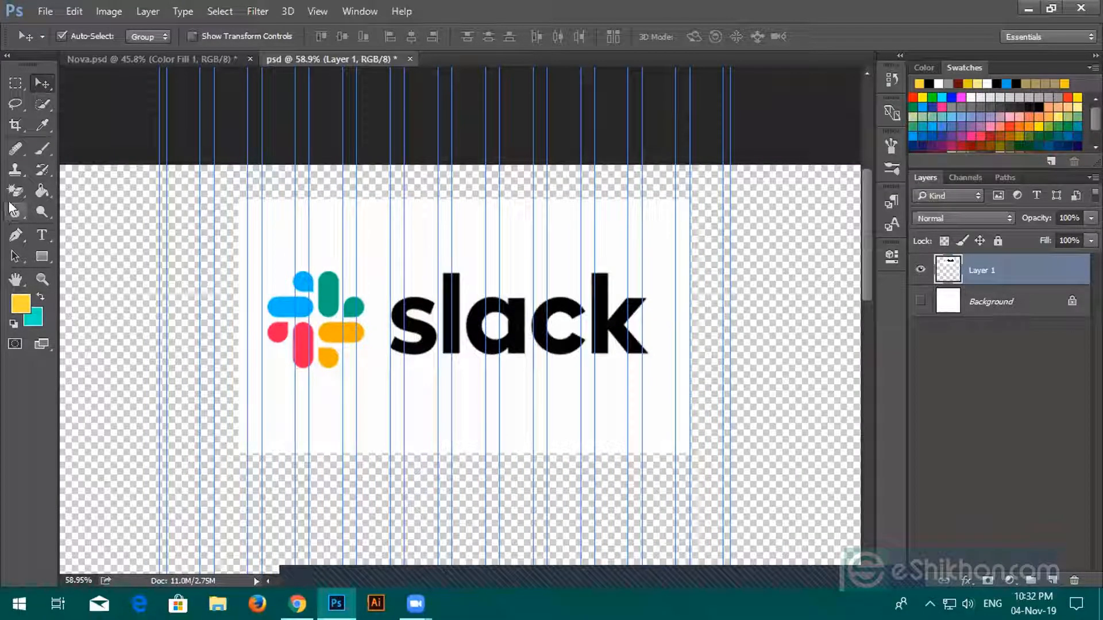
# Step: Erase the white background around the Slack logo and inside its letter a with the Magic Eraser
pyautogui.moveTo(16, 191); pyautogui.dragTo(117, 230)
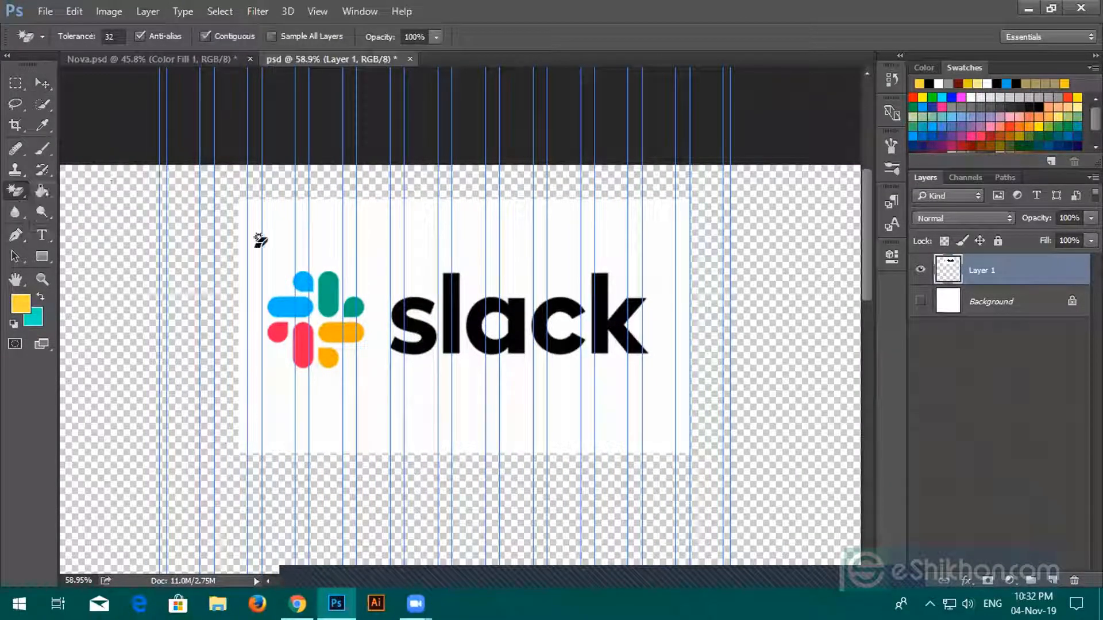
pyautogui.click(280, 242)
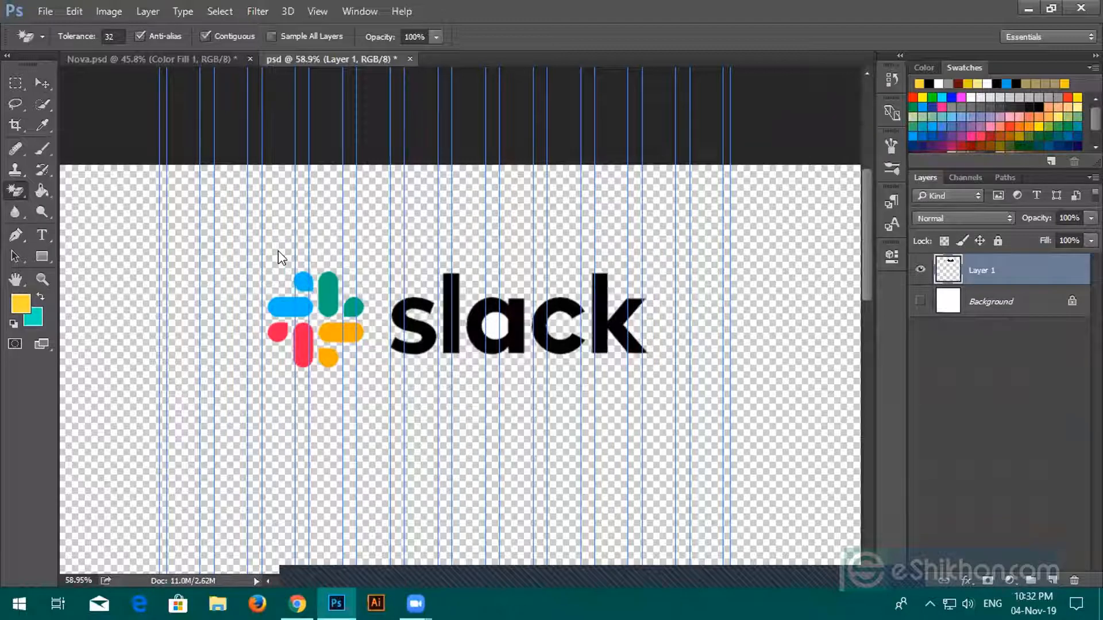
pyautogui.click(508, 320)
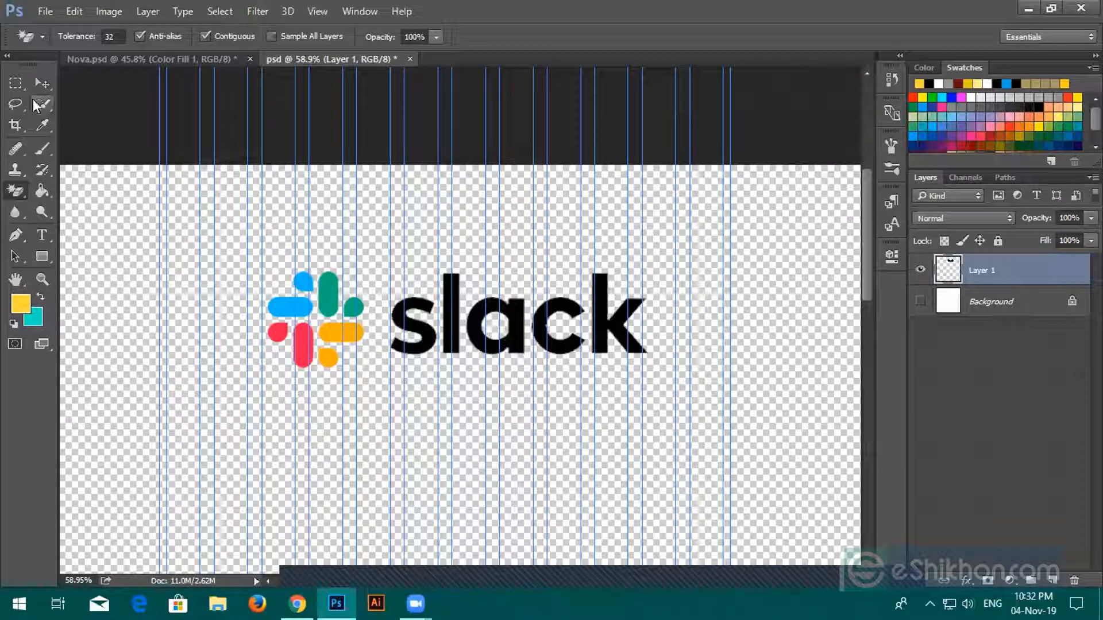
# Step: Show the Background layer again and move the Slack logo up beside the leftmost column guides, just below the page's upper edge
pyautogui.click(42, 84)
pyautogui.click(920, 301)
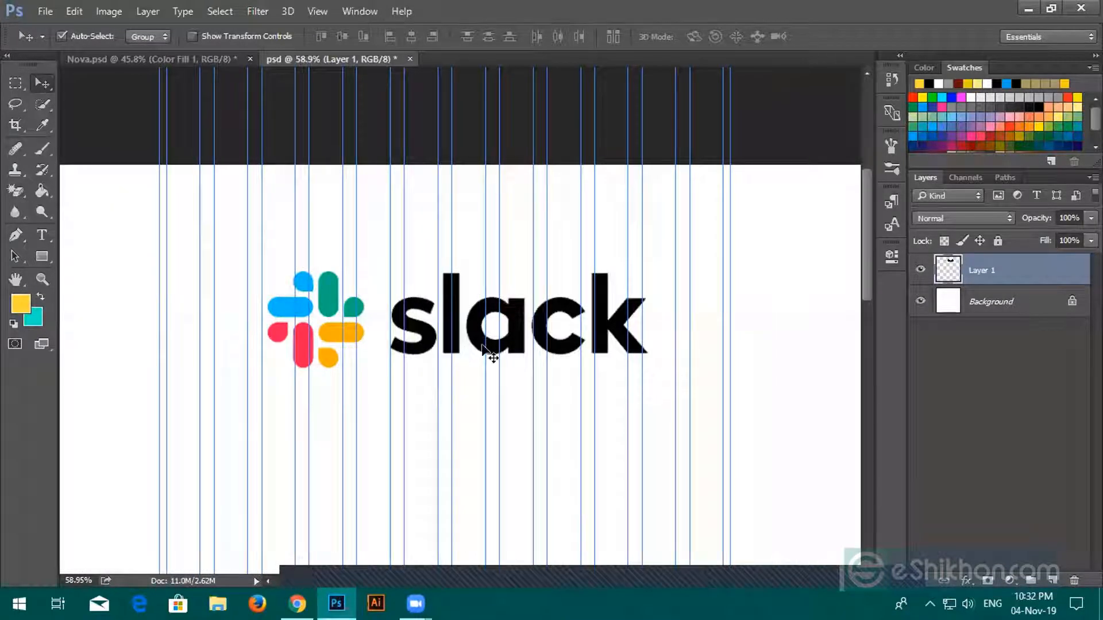
pyautogui.moveTo(455, 337); pyautogui.dragTo(374, 268)
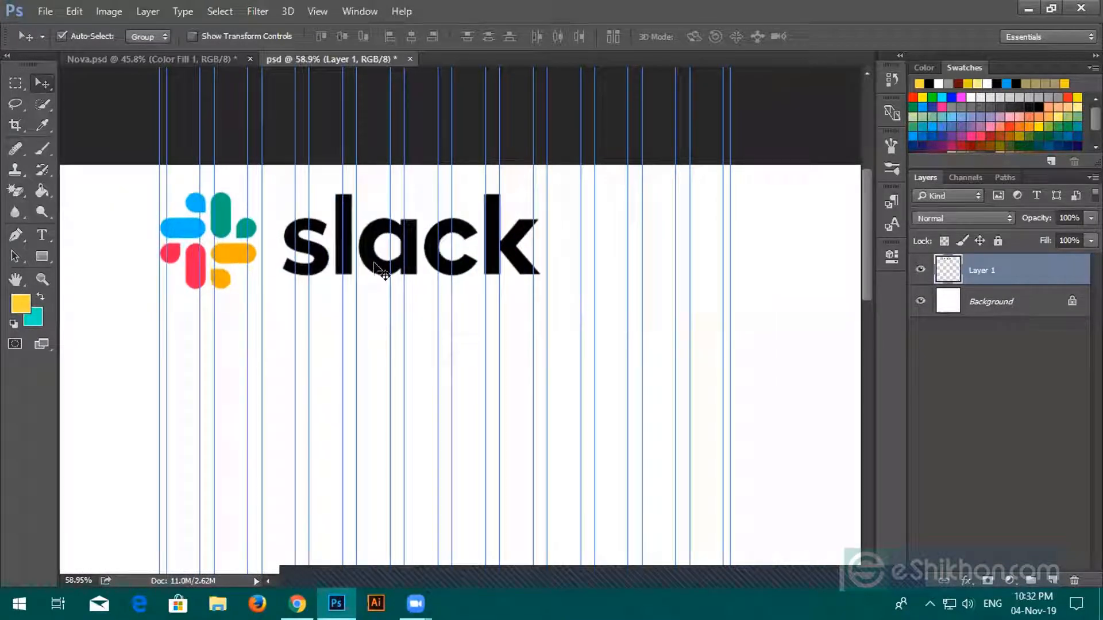
# Step: Shrink the Slack logo with Free Transform to header size, with its left edge on the second column guide, and deselect the layer
pyautogui.hotkey('ctrl', 't')
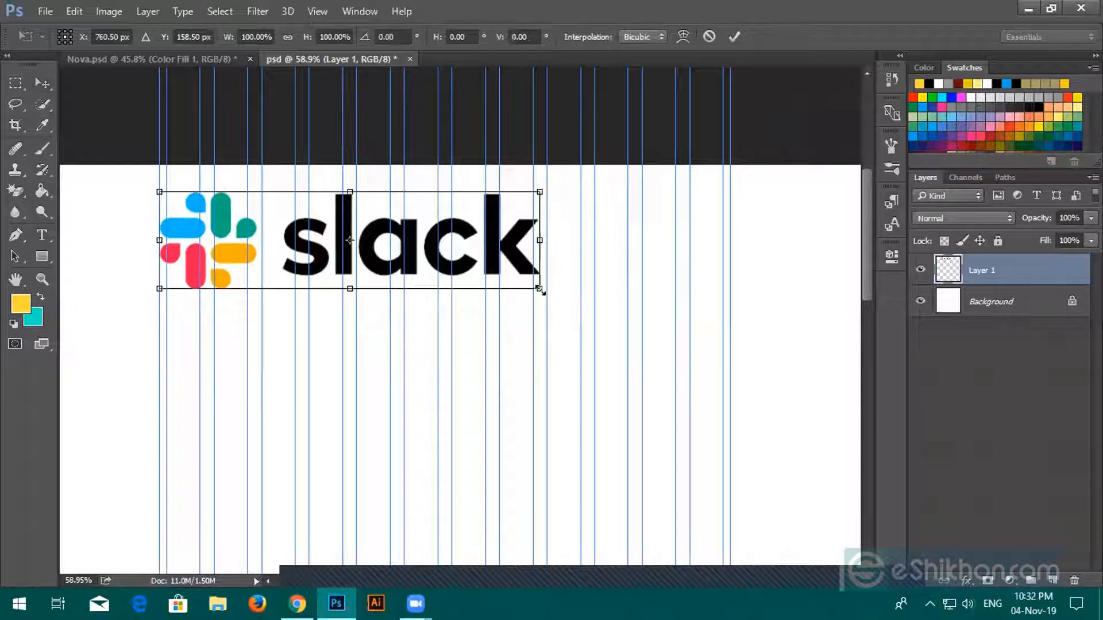
pyautogui.moveTo(539, 289); pyautogui.dragTo(293, 266)
pyautogui.click(742, 37)
pyautogui.scroll(3, 368, 222)
pyautogui.click(295, 273)
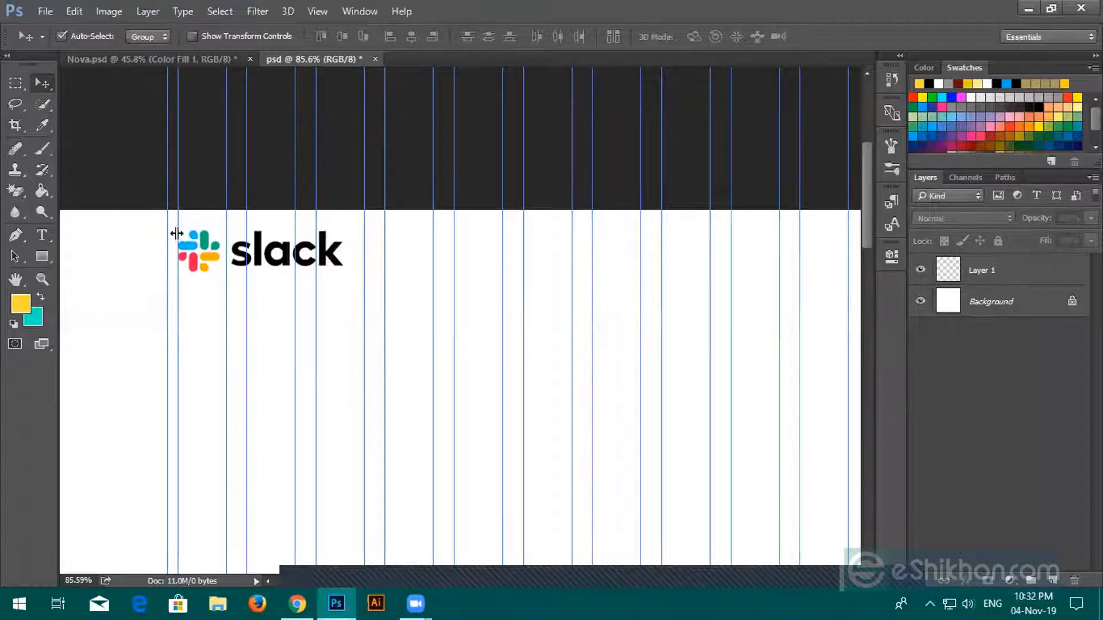
# Step: Scale the Slack logo down further to about 83% with Free Transform, keeping its left edge on the second column guide
pyautogui.scroll(1, 177, 238)
pyautogui.scroll(4, 242, 244)
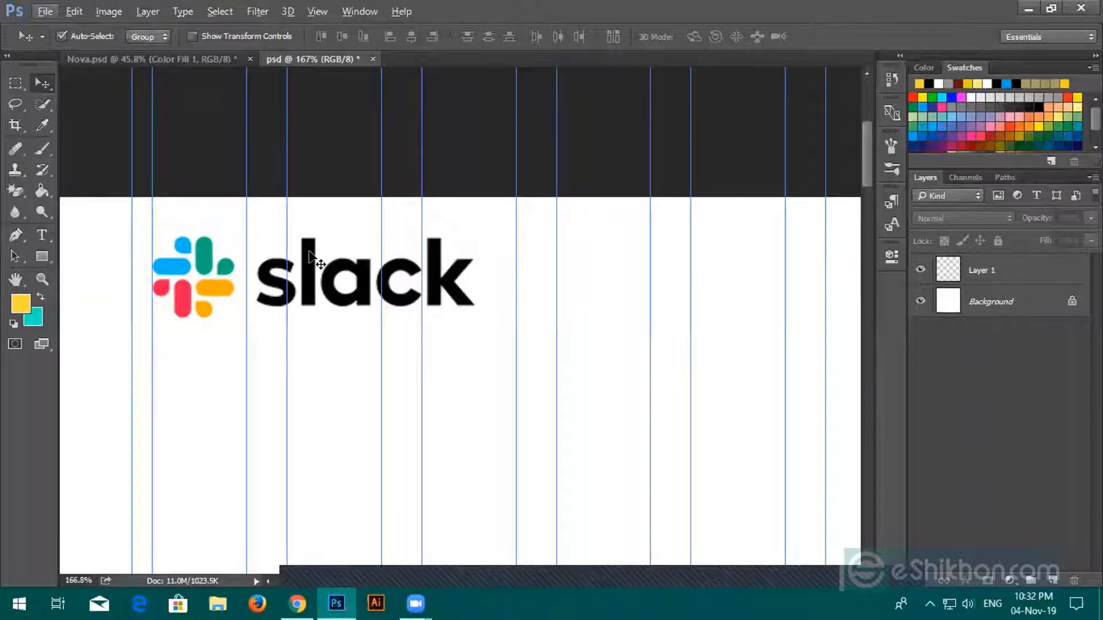
pyautogui.scroll(-5, 310, 299)
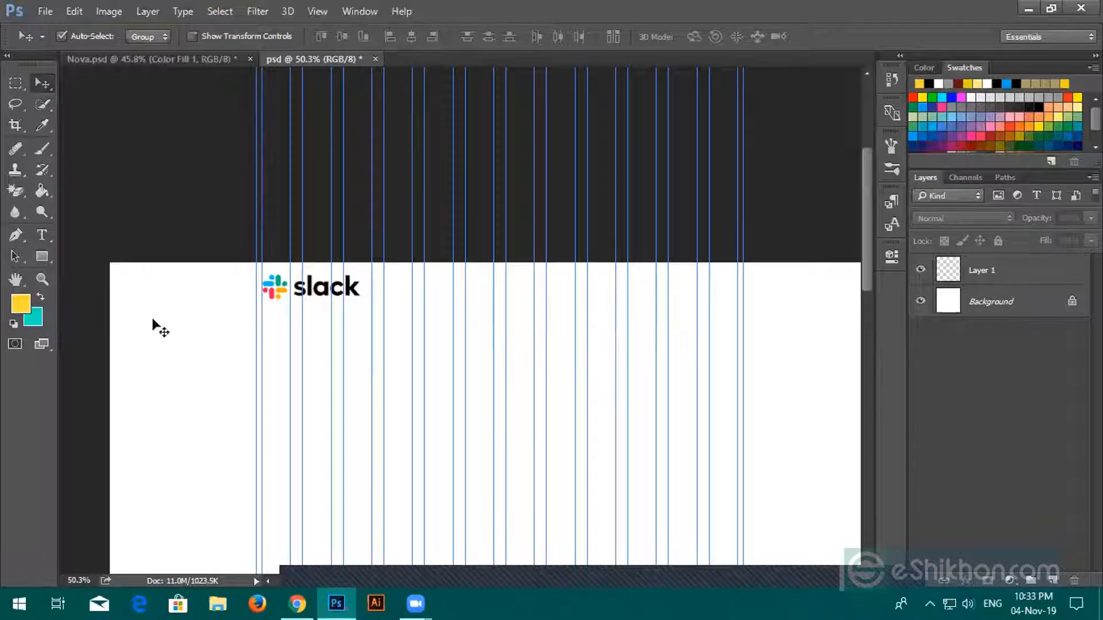
pyautogui.scroll(6, 248, 325)
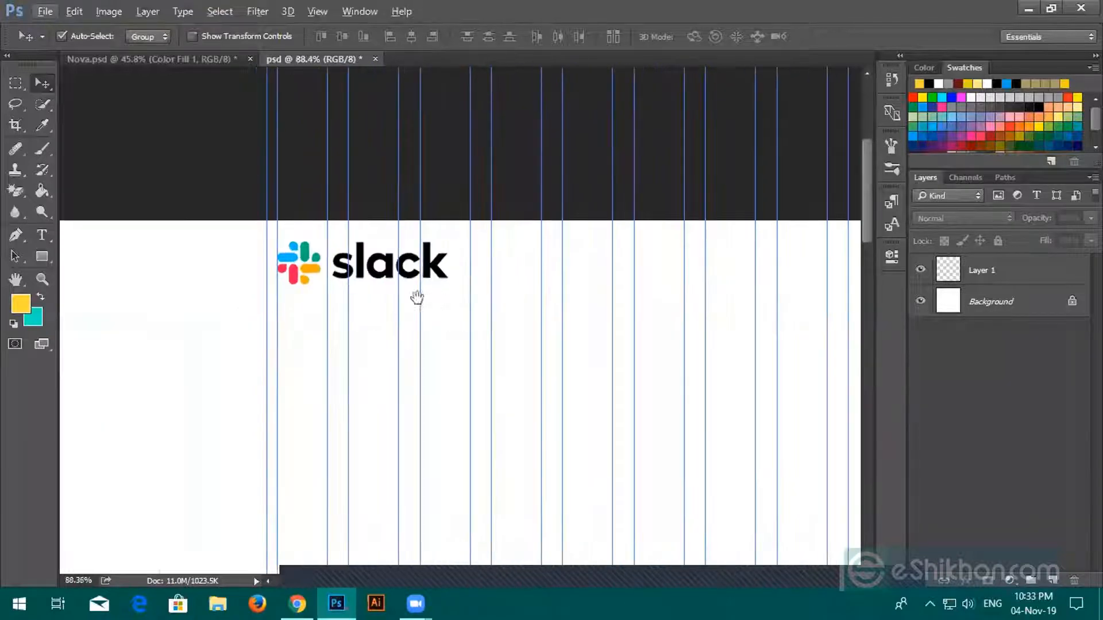
pyautogui.moveTo(417, 297); pyautogui.dragTo(136, 291)
pyautogui.moveTo(654, 249); pyautogui.dragTo(719, 239)
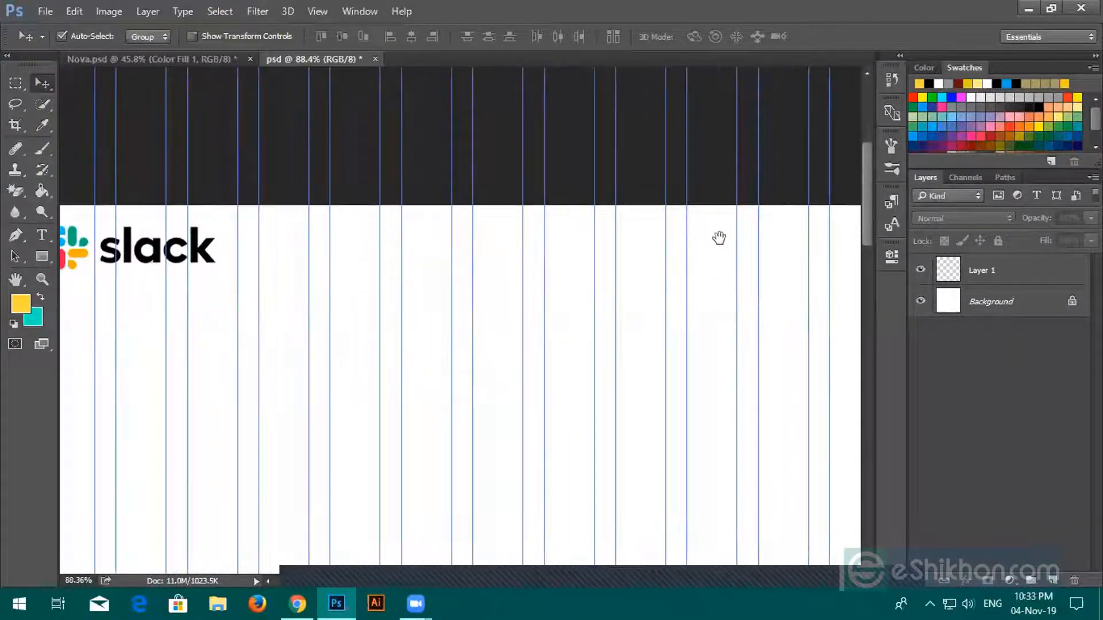
pyautogui.click(214, 262)
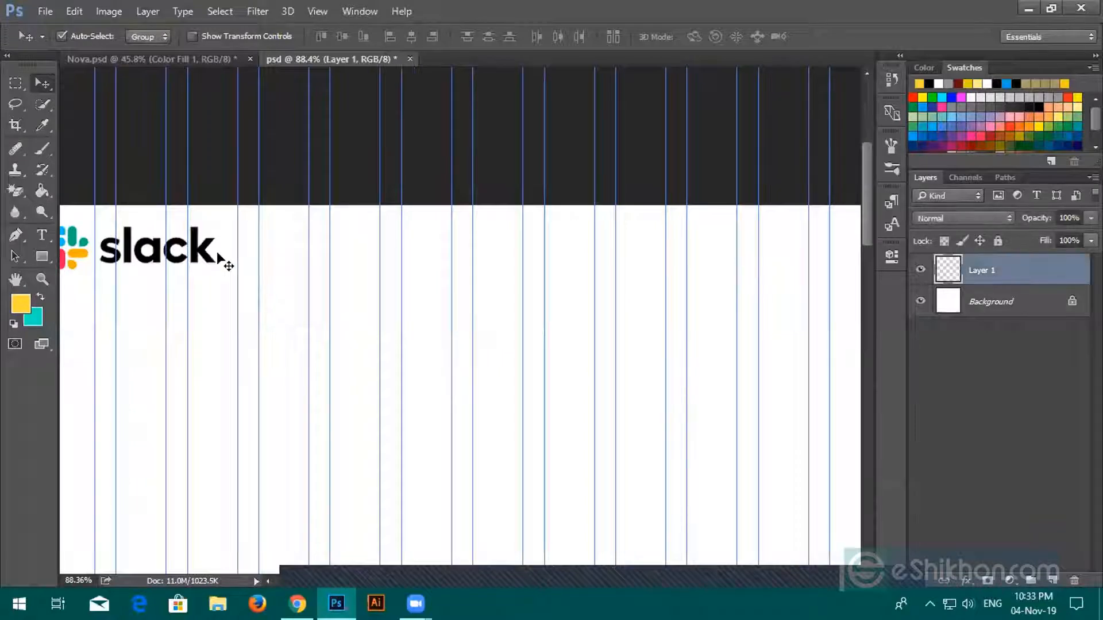
pyautogui.hotkey('ctrl', 't')
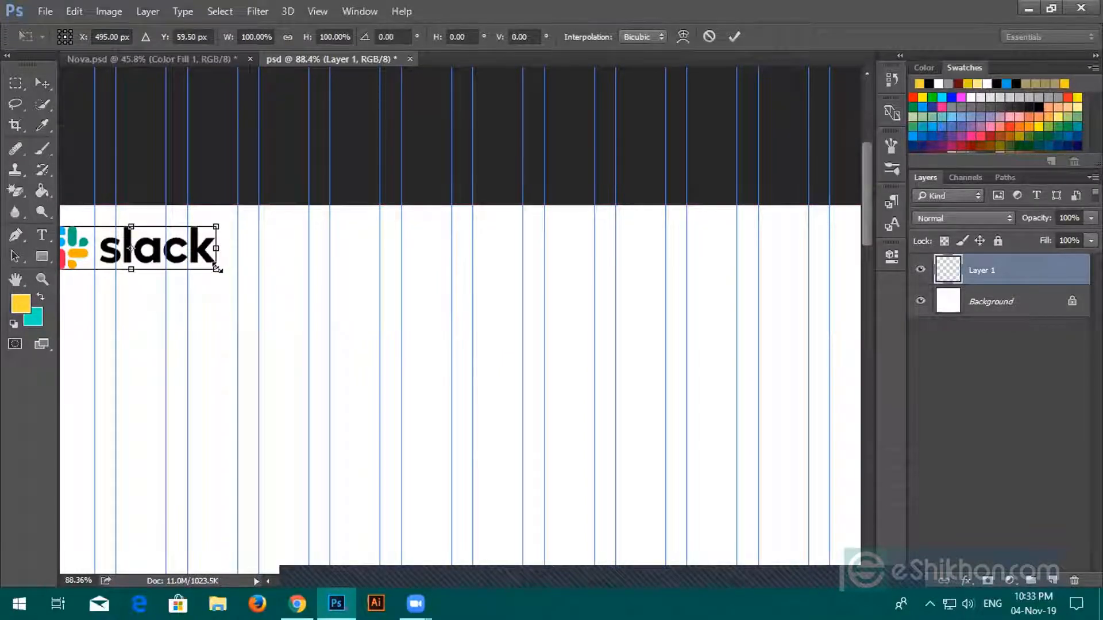
pyautogui.moveTo(217, 268); pyautogui.dragTo(187, 244)
pyautogui.scroll(-4, 166, 273)
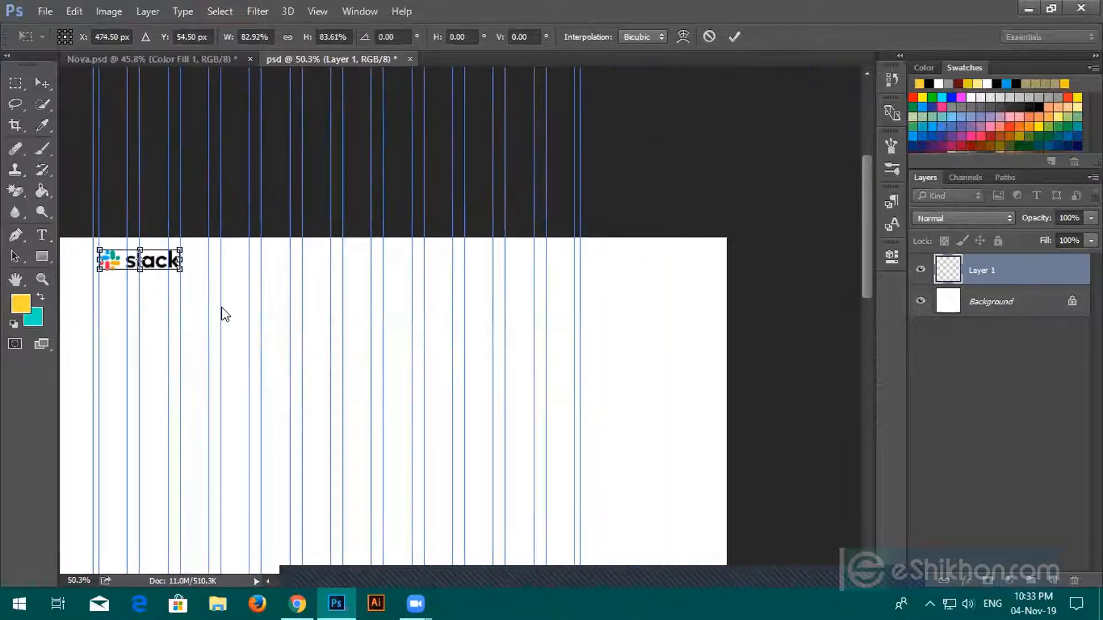
pyautogui.click(735, 36)
# Step: Nudge the Slack logo slightly up toward the page's upper edge
pyautogui.press('Up')
pyautogui.press('Up')
pyautogui.press('Up')
pyautogui.press('Up')
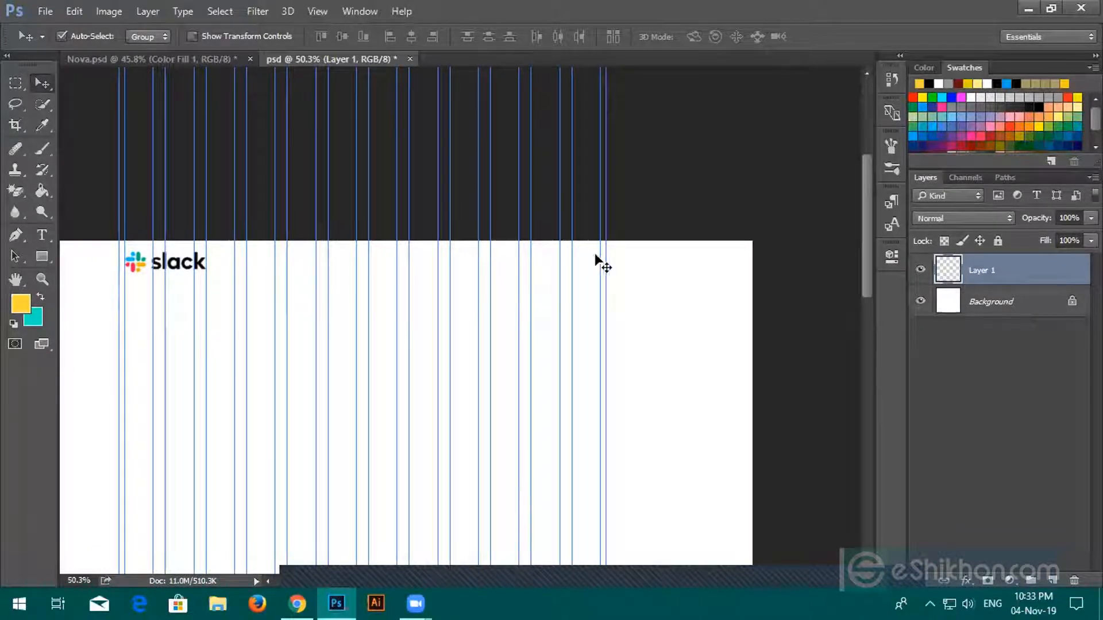
# Step: Switch to Chrome, search for font awesome in a new tab, and open the Font Awesome Cheat Sheet result
pyautogui.scroll(3, 562, 316)
pyautogui.moveTo(530, 241); pyautogui.dragTo(574, 201)
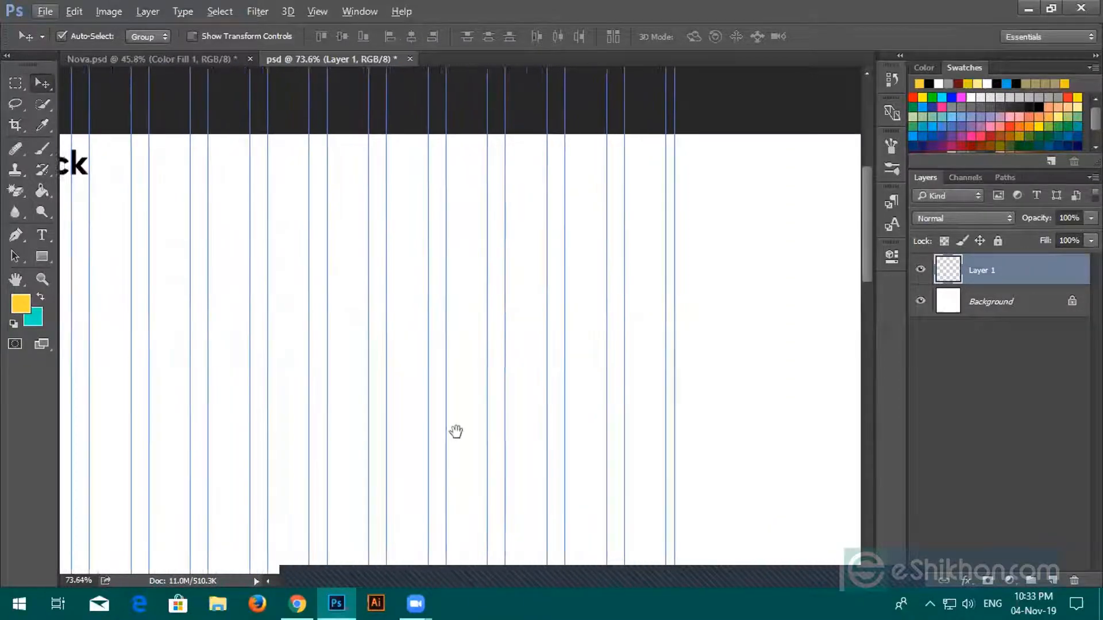
pyautogui.click(297, 602)
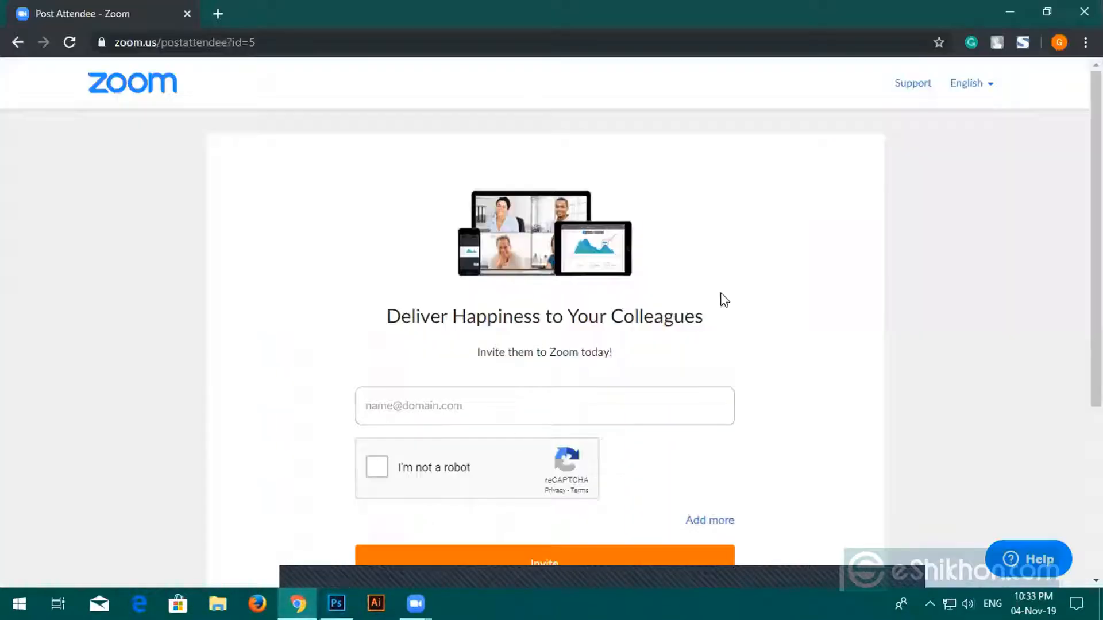
pyautogui.click(214, 14)
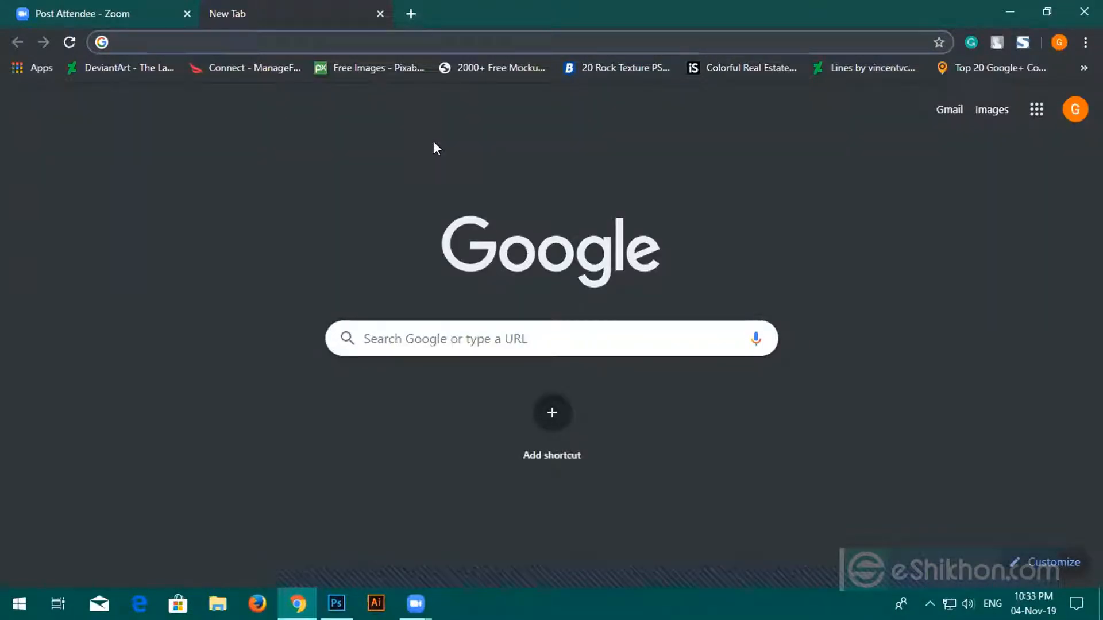
pyautogui.write('font')
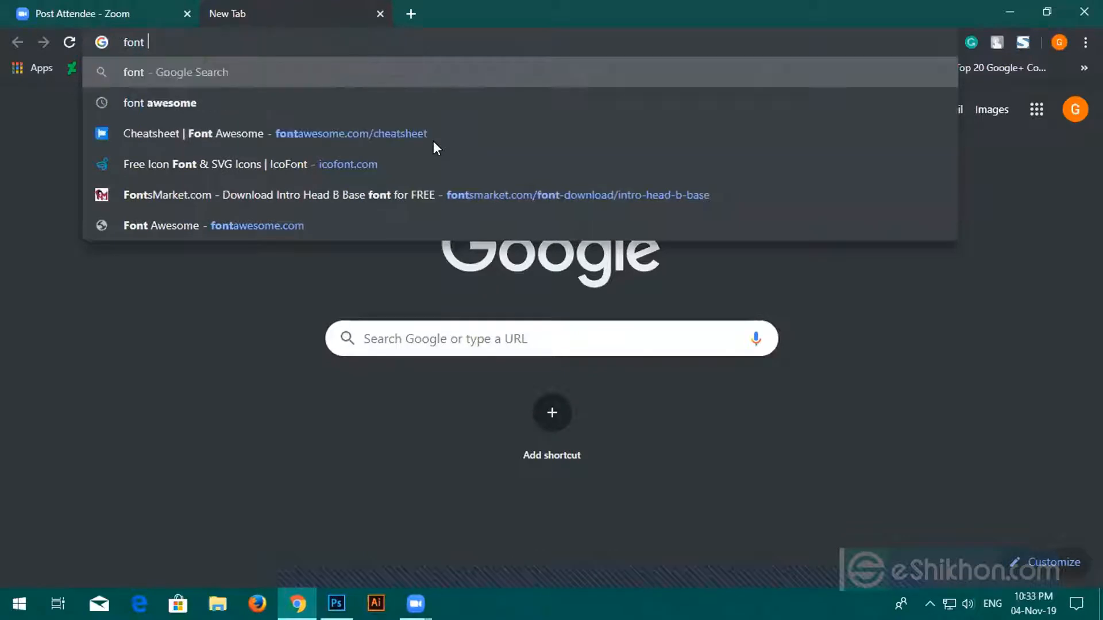
pyautogui.click(275, 103)
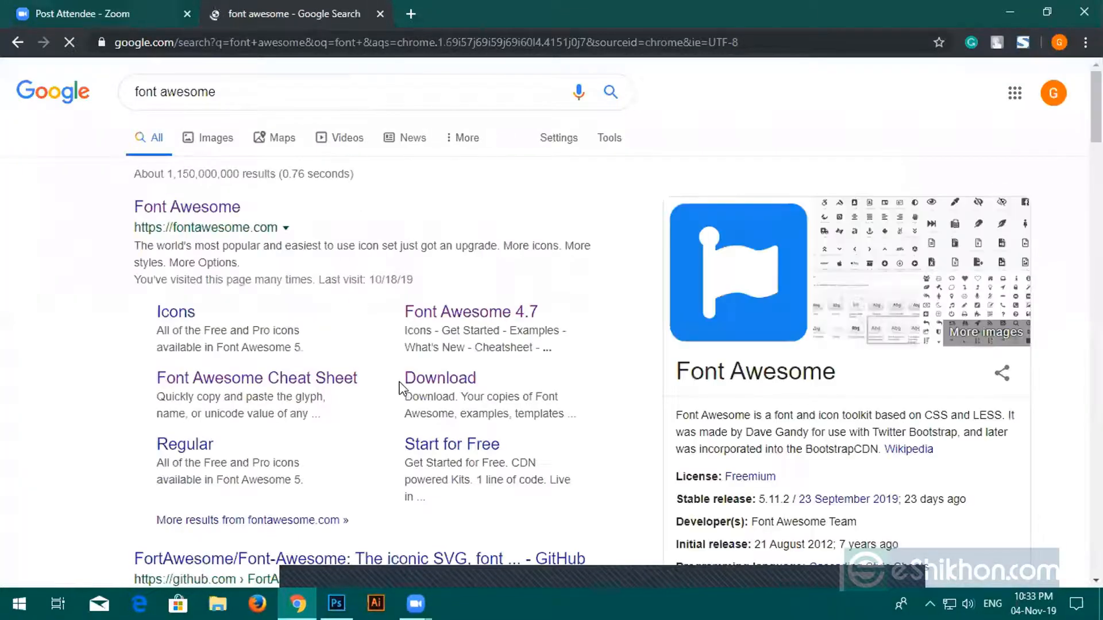
pyautogui.click(250, 385)
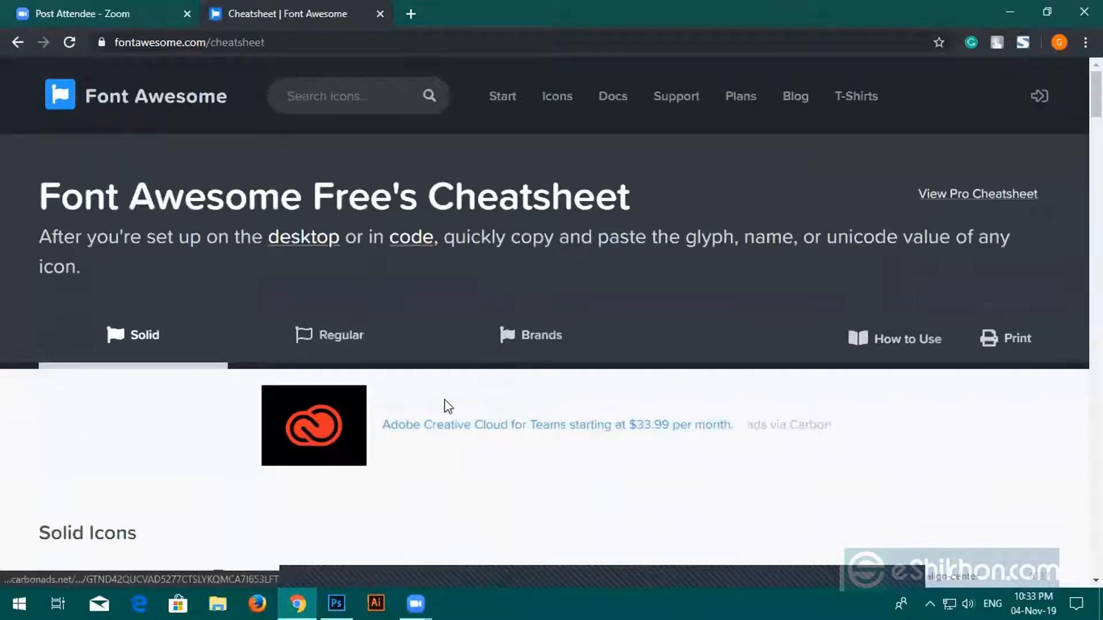
# Step: Look through the first part of the cheatsheet's Solid Icons list for a search icon and return to the page start
pyautogui.scroll(-8, 282, 373)
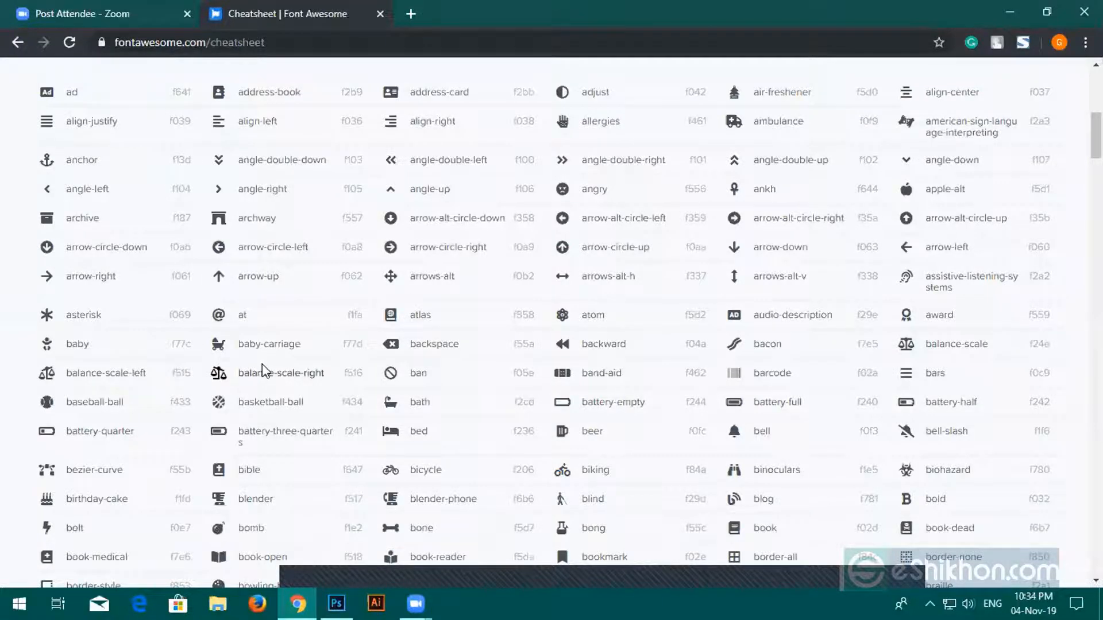
pyautogui.scroll(-10, 261, 370)
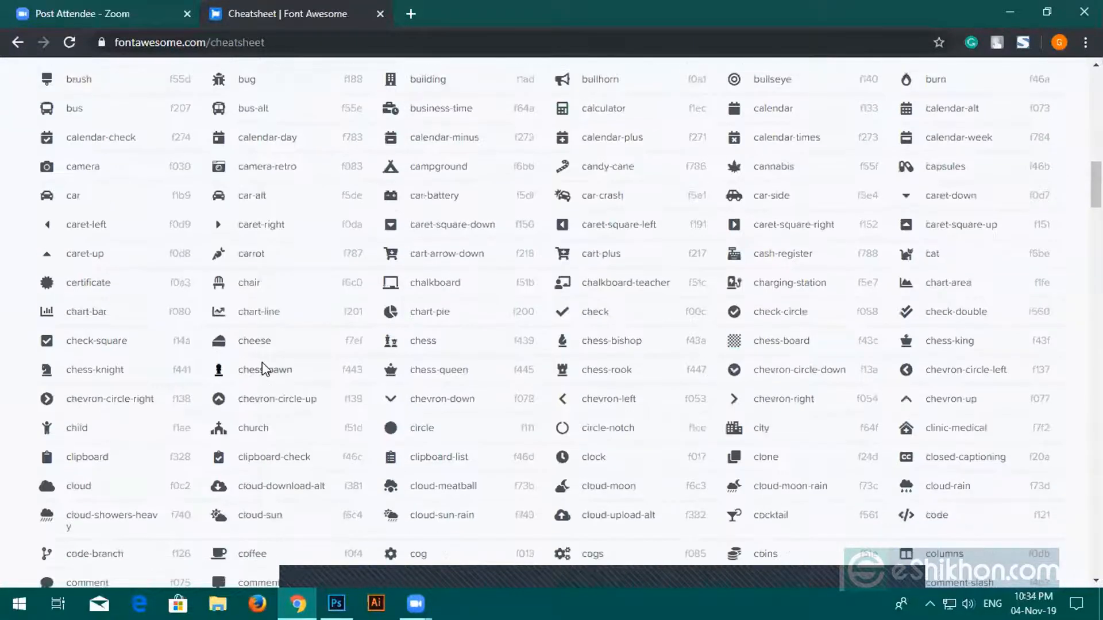
pyautogui.scroll(-15, 456, 414)
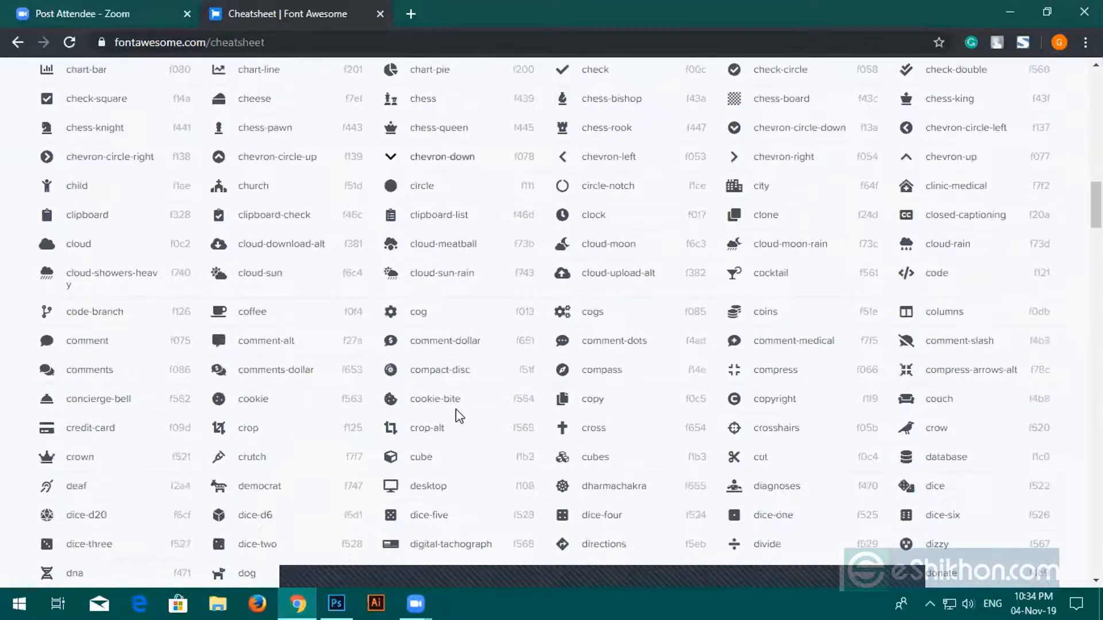
pyautogui.scroll(20, 454, 414)
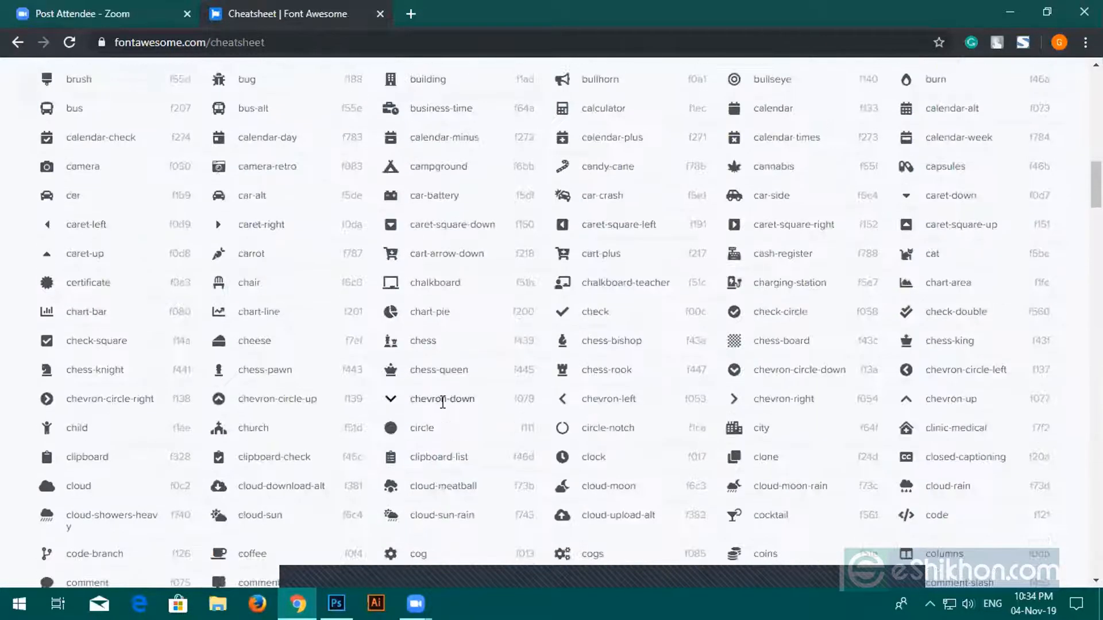
pyautogui.scroll(6, 534, 420)
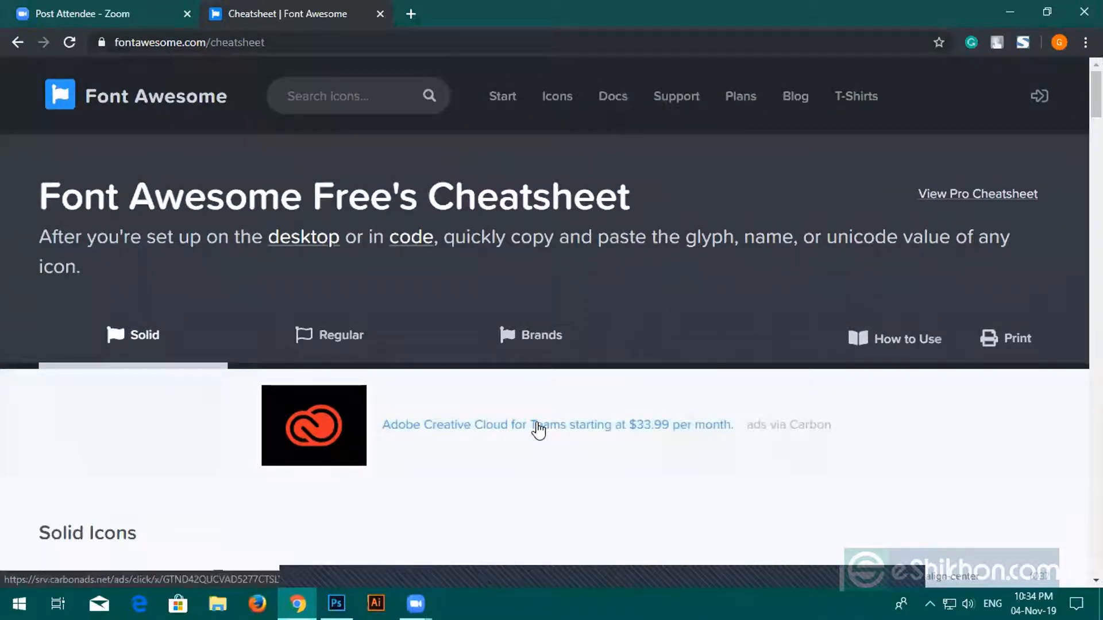
# Step: Search within the cheatsheet page for "serch" and "sec" to find the search icon, and clear the search text
pyautogui.hotkey('ctrl', 'f')
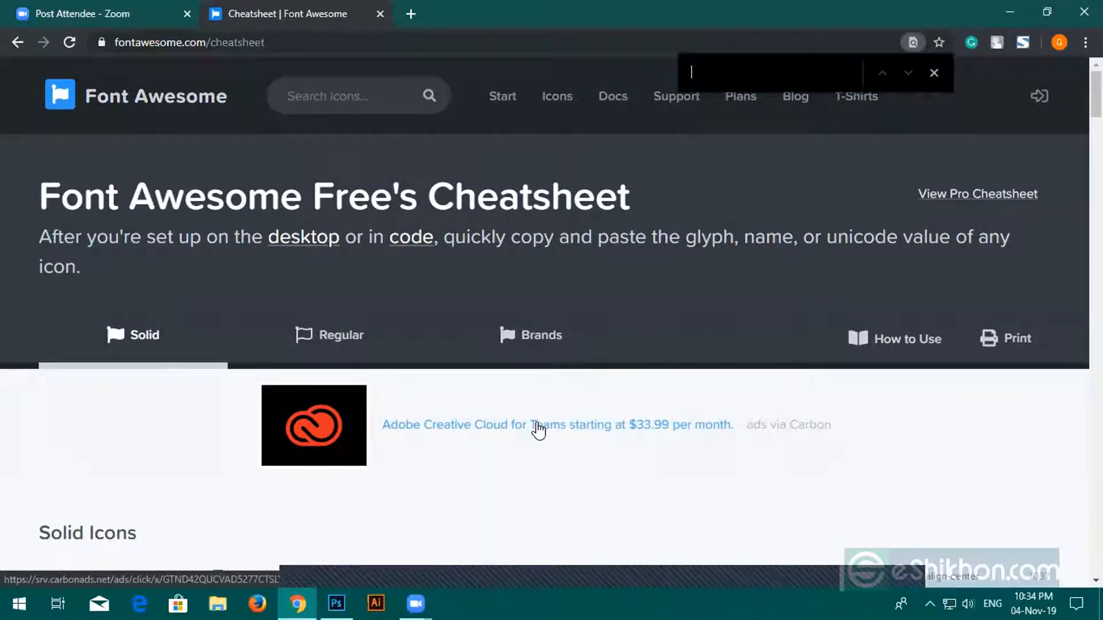
pyautogui.write('ser')
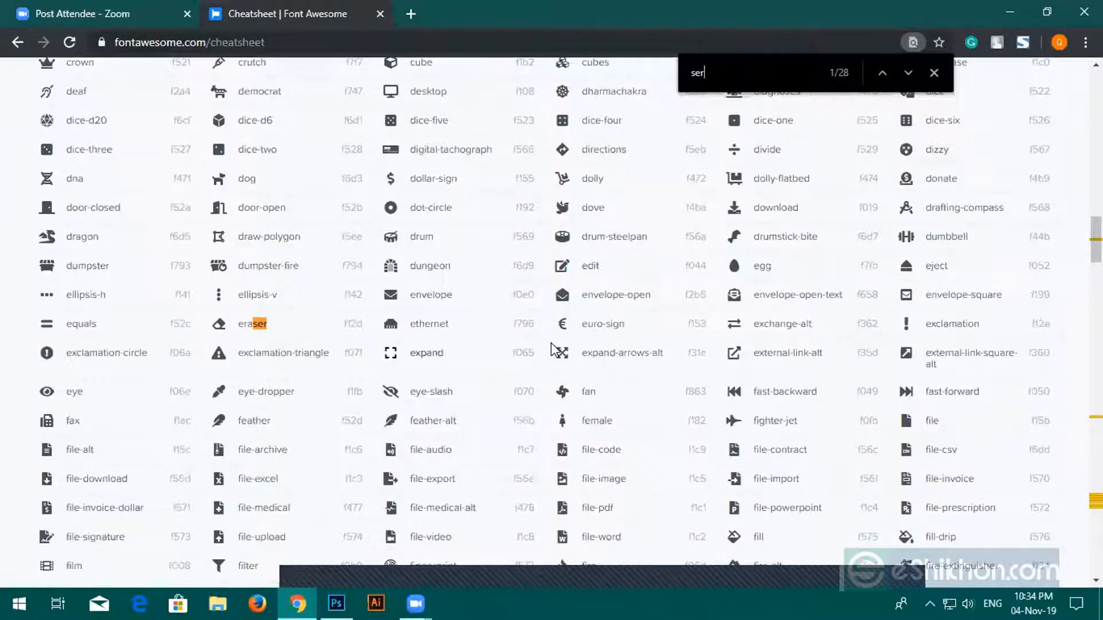
pyautogui.write('ch')
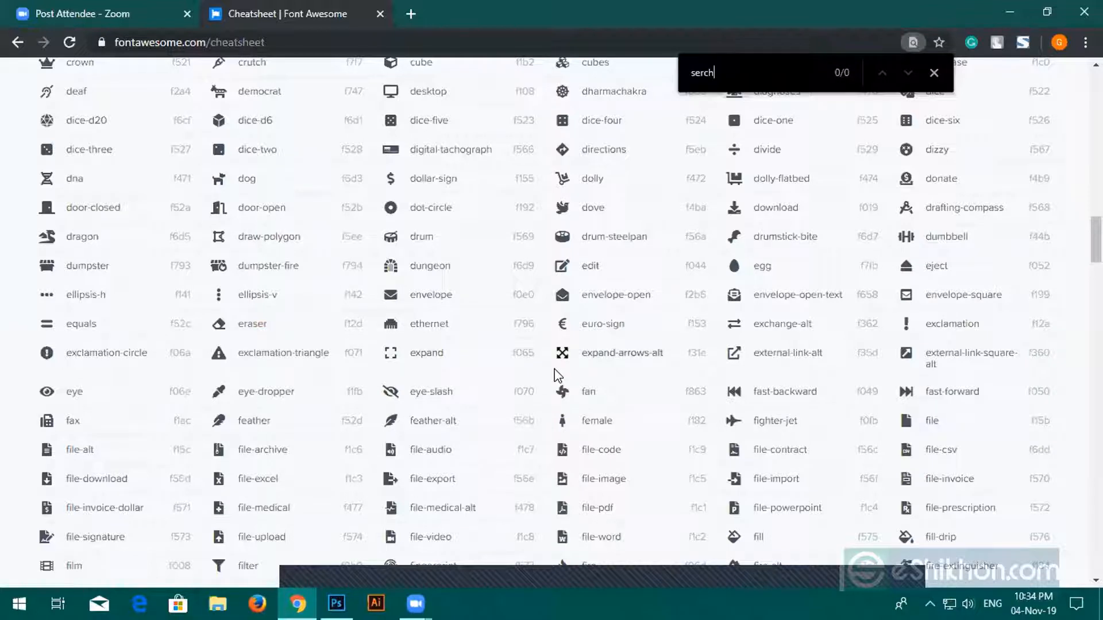
pyautogui.press('BackSpace')
pyautogui.press('BackSpace')
pyautogui.press('BackSpace')
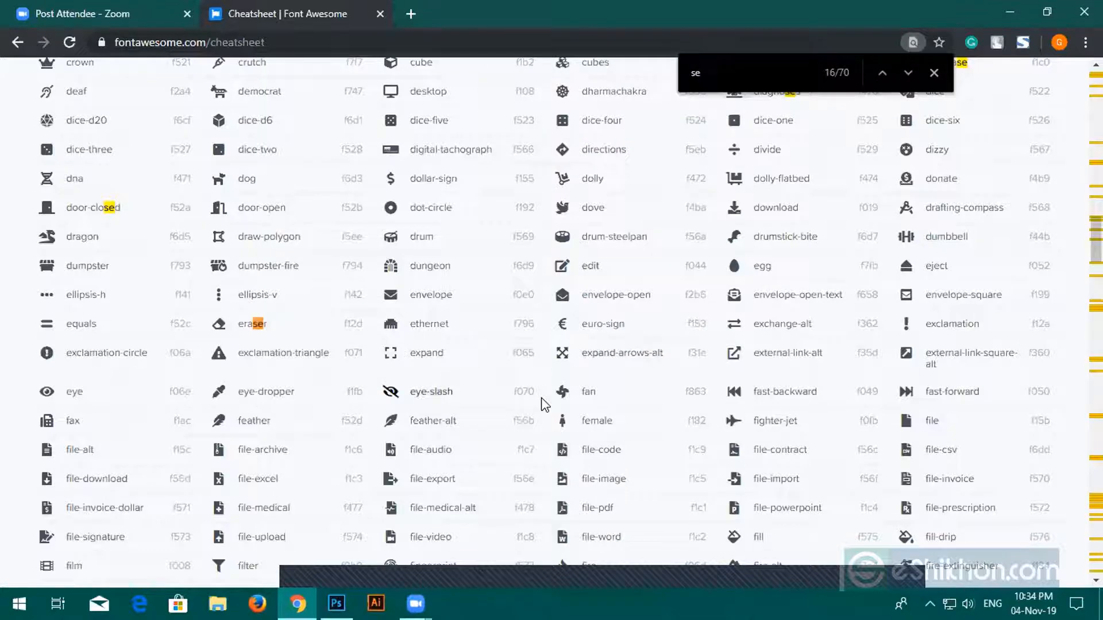
pyautogui.write('c')
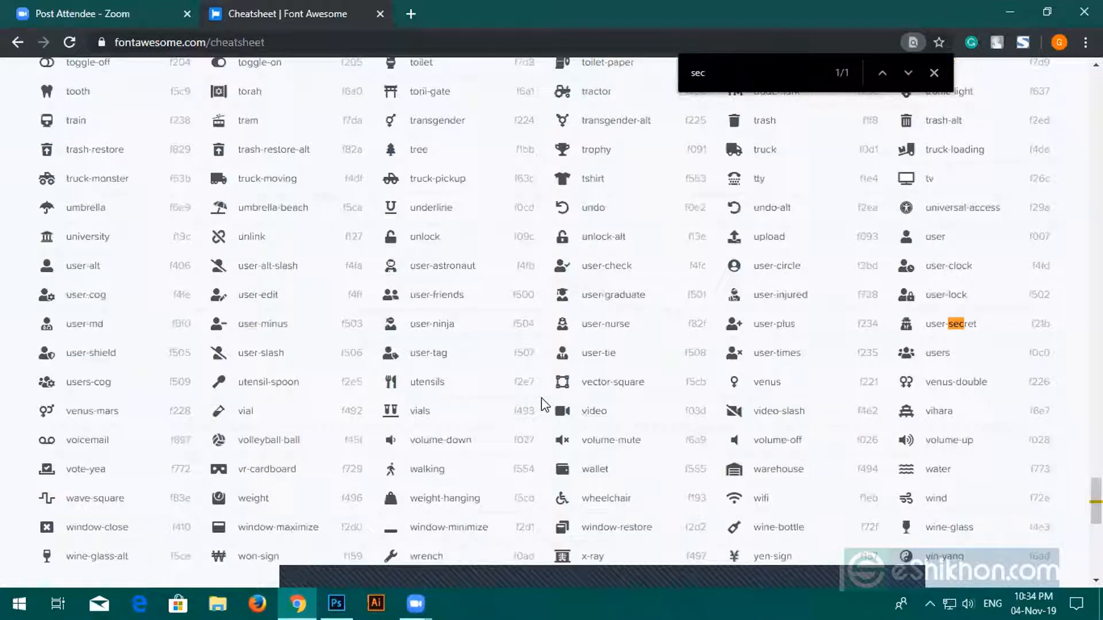
pyautogui.press('BackSpace')
pyautogui.press('BackSpace')
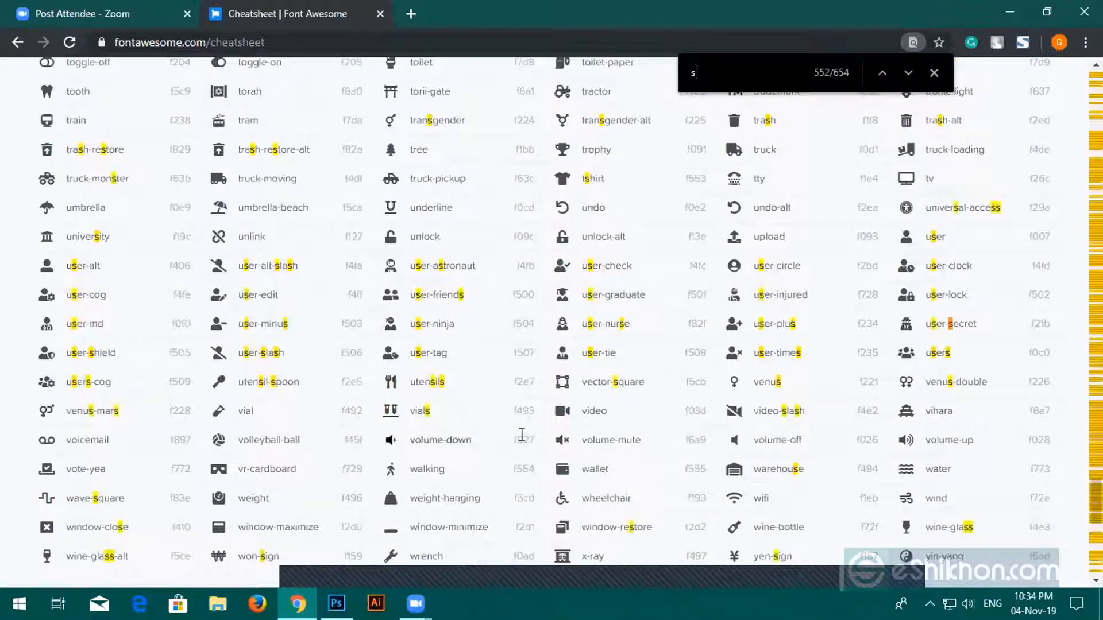
pyautogui.press('BackSpace')
# Step: Look back through the cheatsheet's Solid Icons list from its end towards the file icons for a suitable icon
pyautogui.scroll(-5, 523, 434)
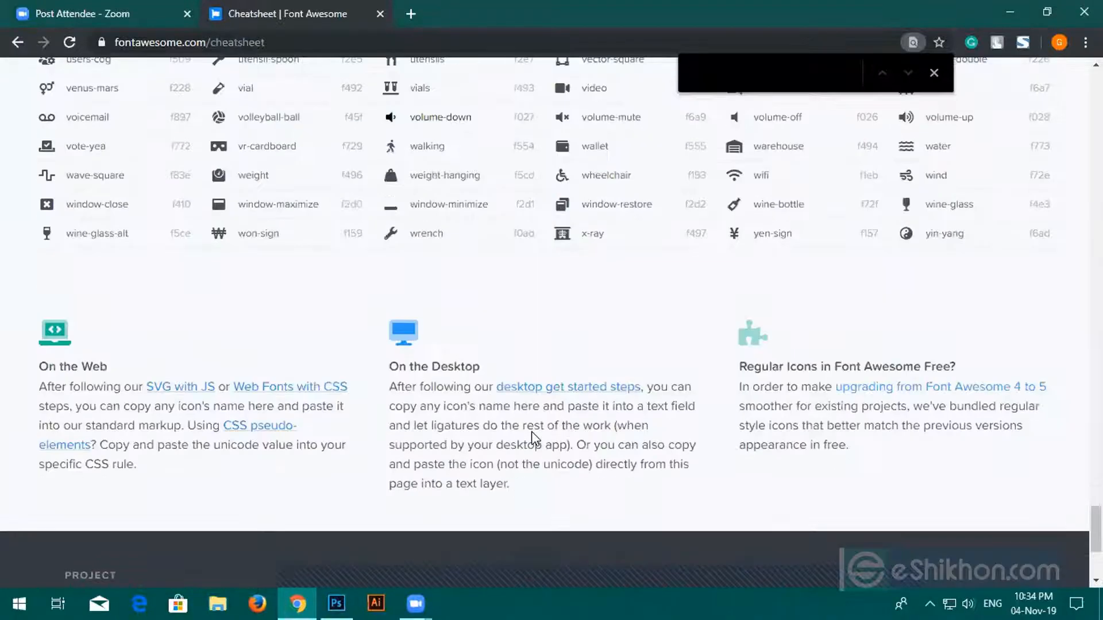
pyautogui.scroll(5, 532, 432)
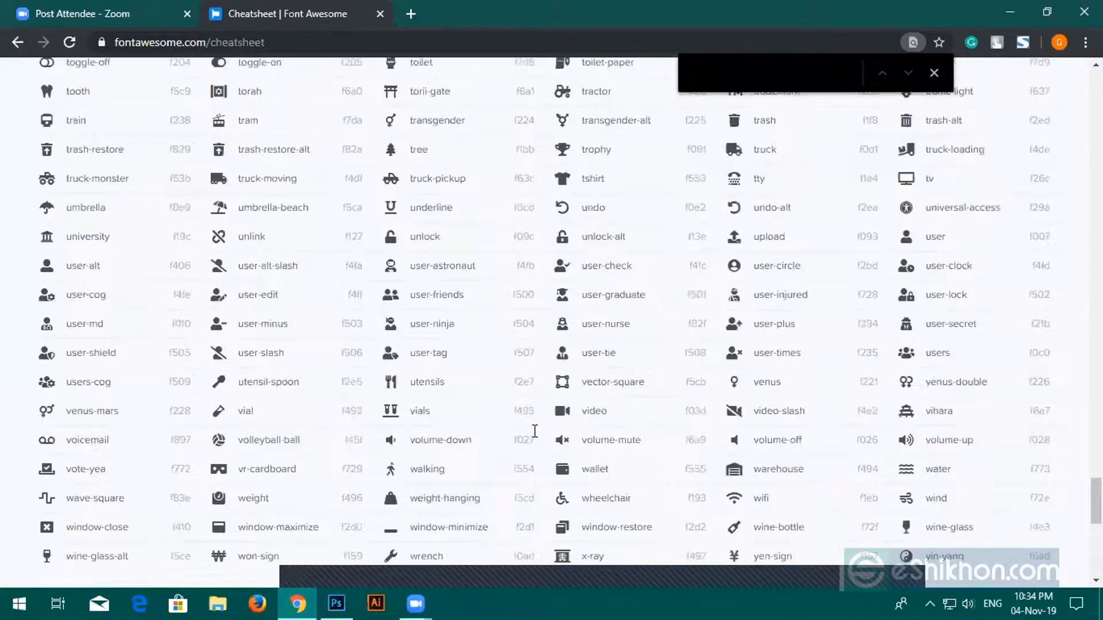
pyautogui.scroll(15, 535, 431)
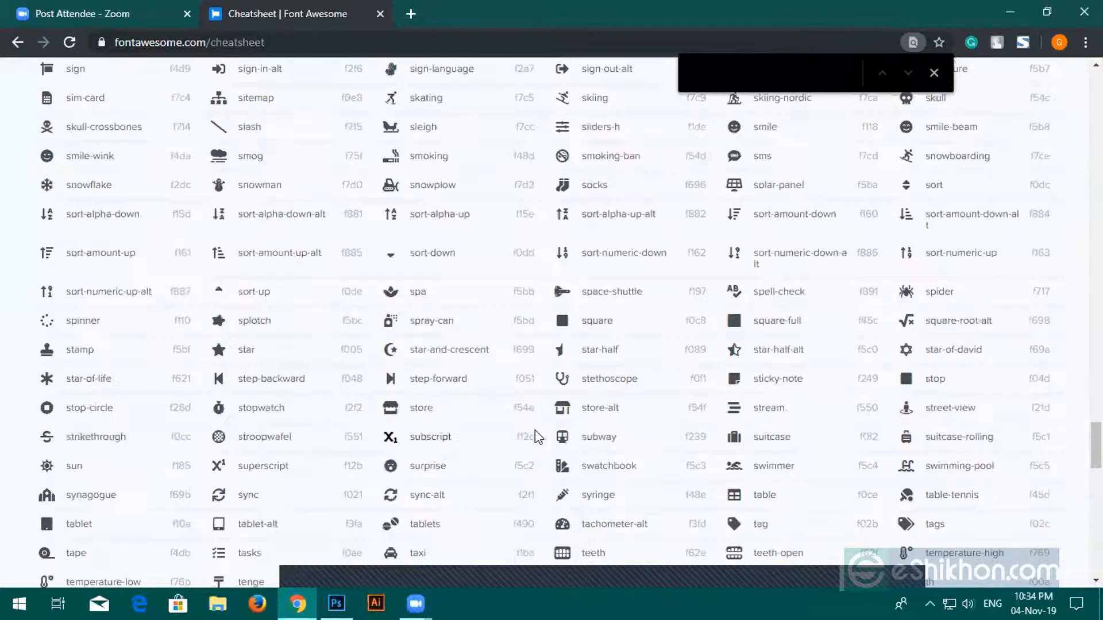
pyautogui.scroll(5, 536, 430)
pyautogui.scroll(8, 535, 429)
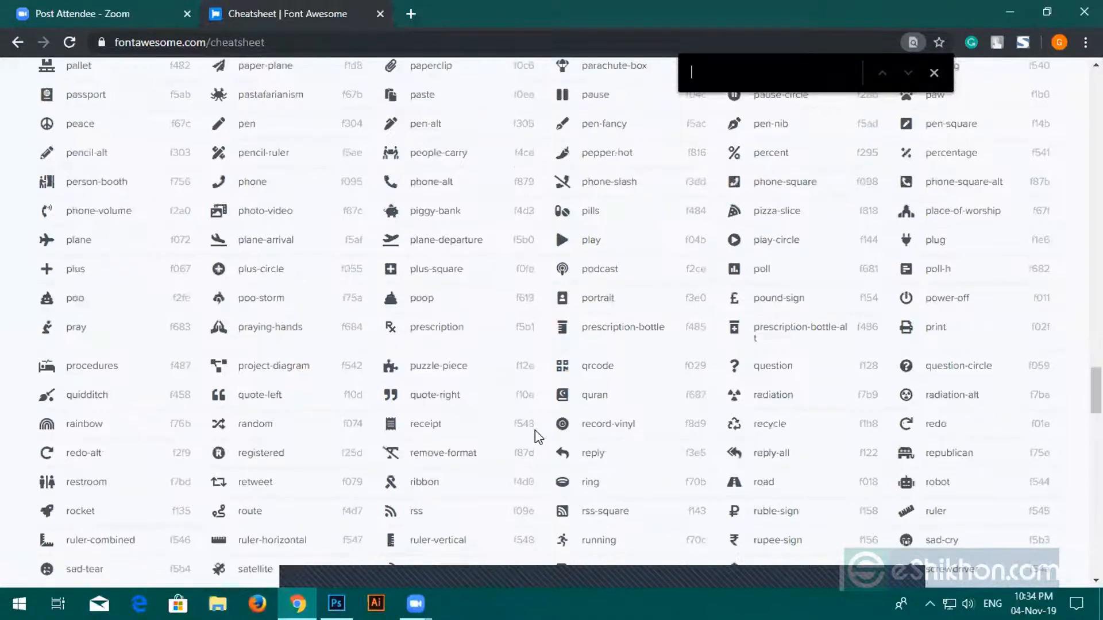
pyautogui.scroll(12, 535, 437)
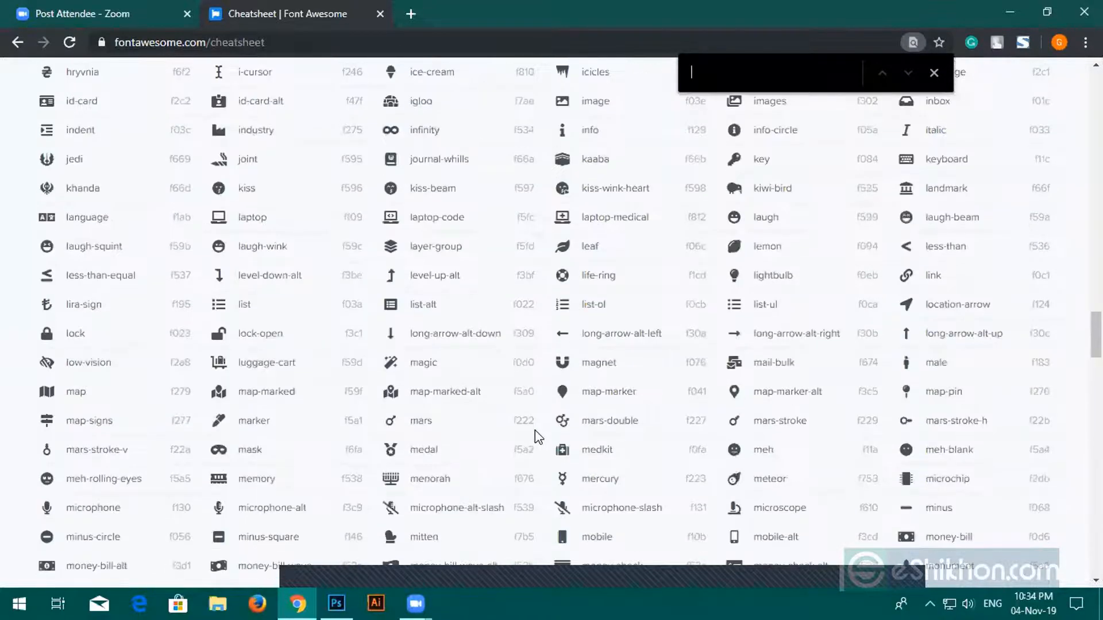
pyautogui.scroll(4, 535, 437)
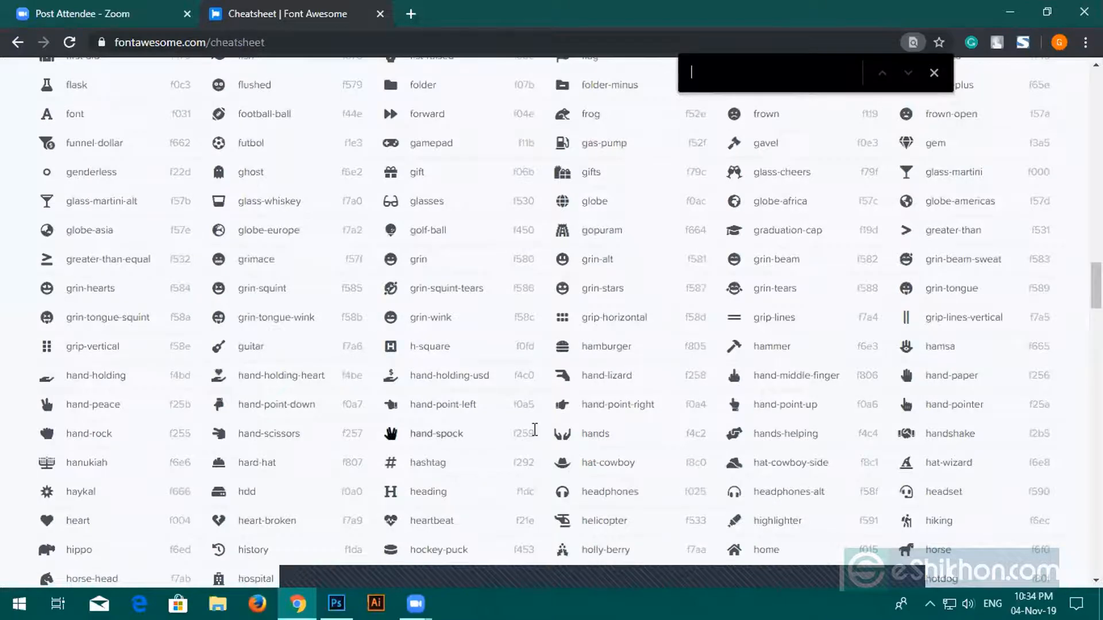
pyautogui.scroll(4, 534, 429)
# Step: Search within the cheatsheet for "res" and look through the Solid Icons list from its start for a suitable icon
pyautogui.write('re')
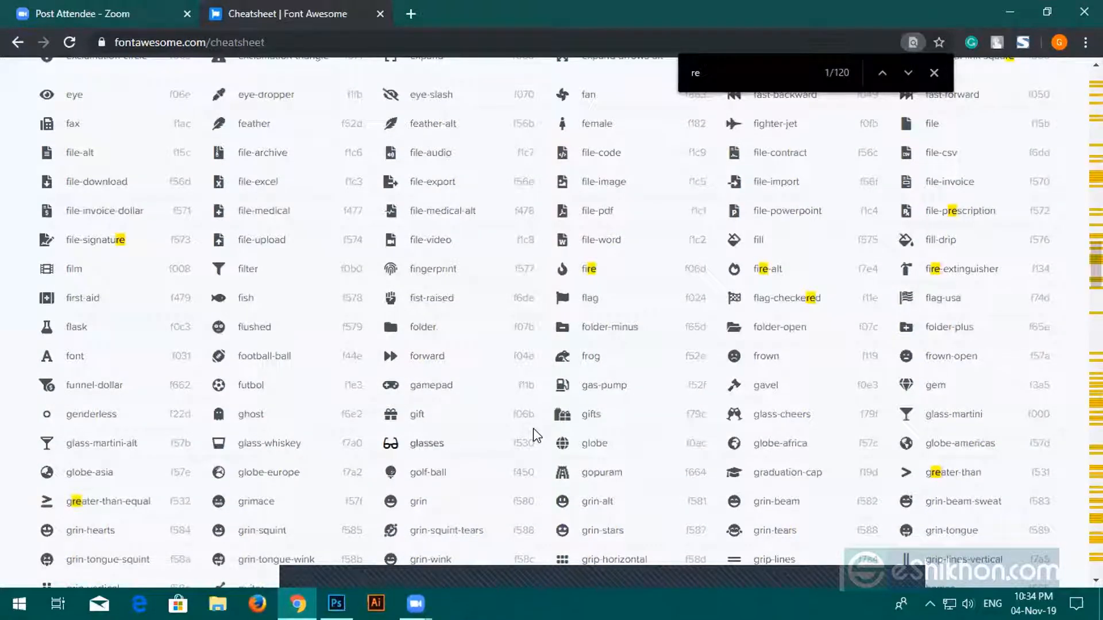
pyautogui.write('s')
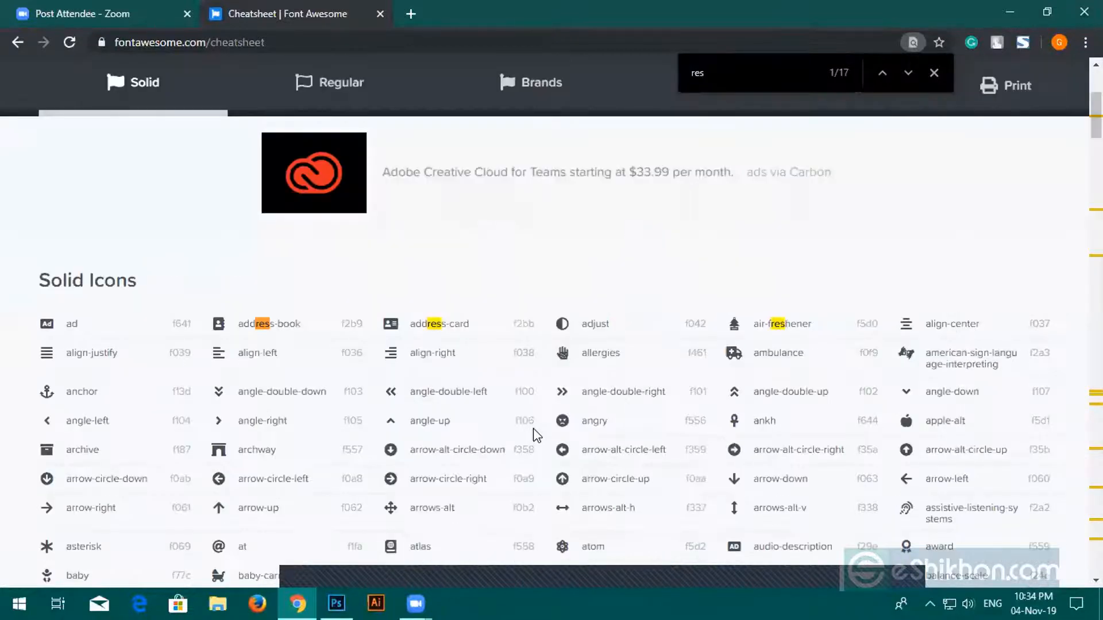
pyautogui.scroll(-5, 534, 435)
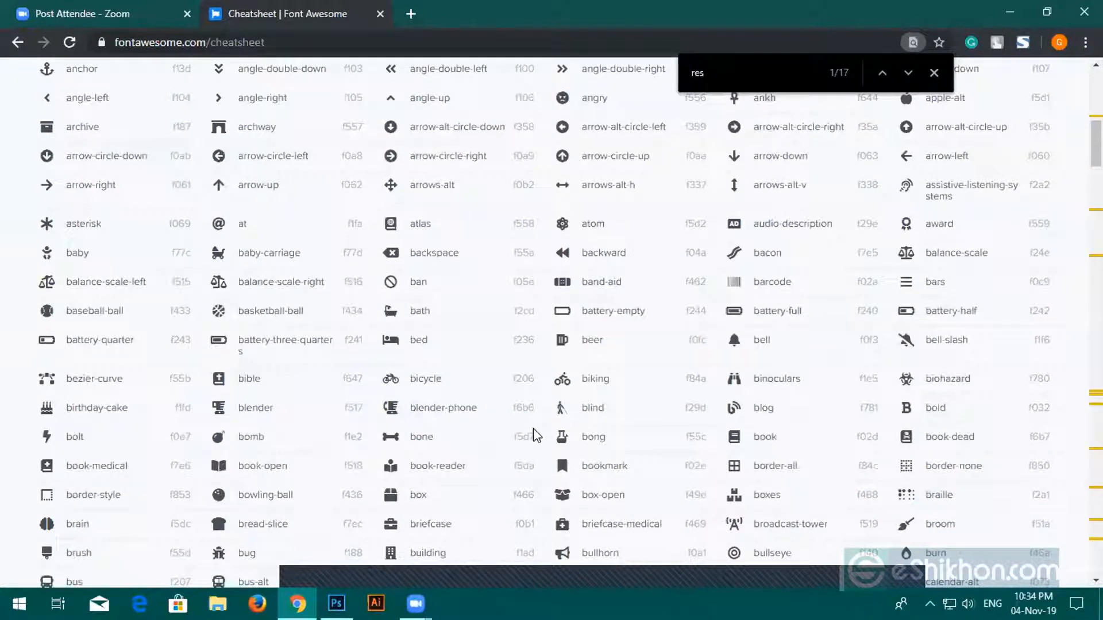
pyautogui.scroll(-15, 533, 429)
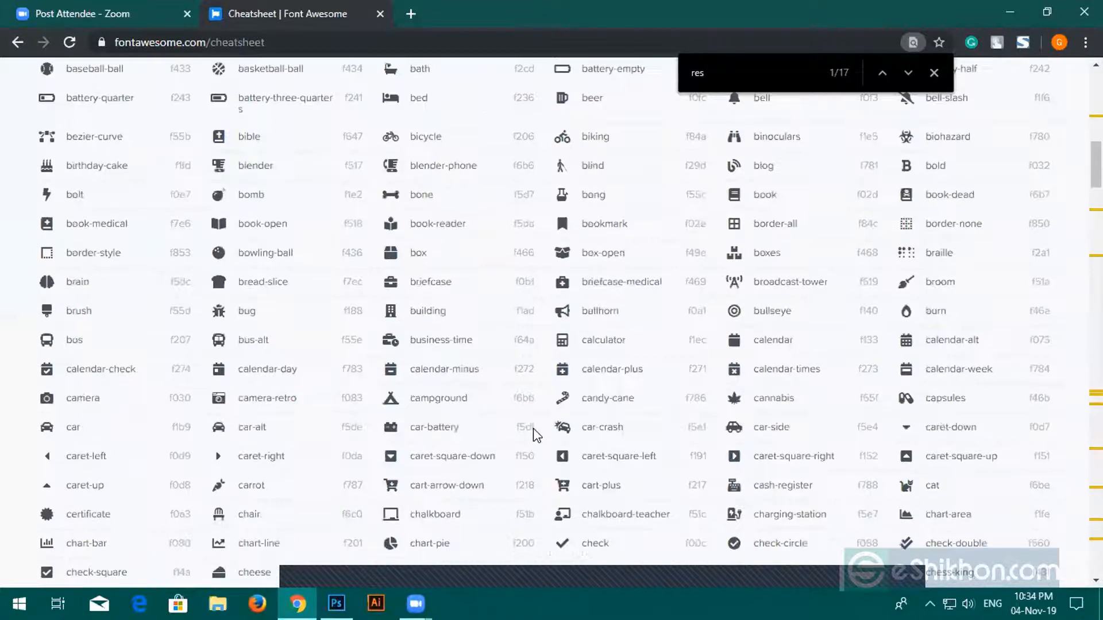
pyautogui.scroll(-5, 534, 430)
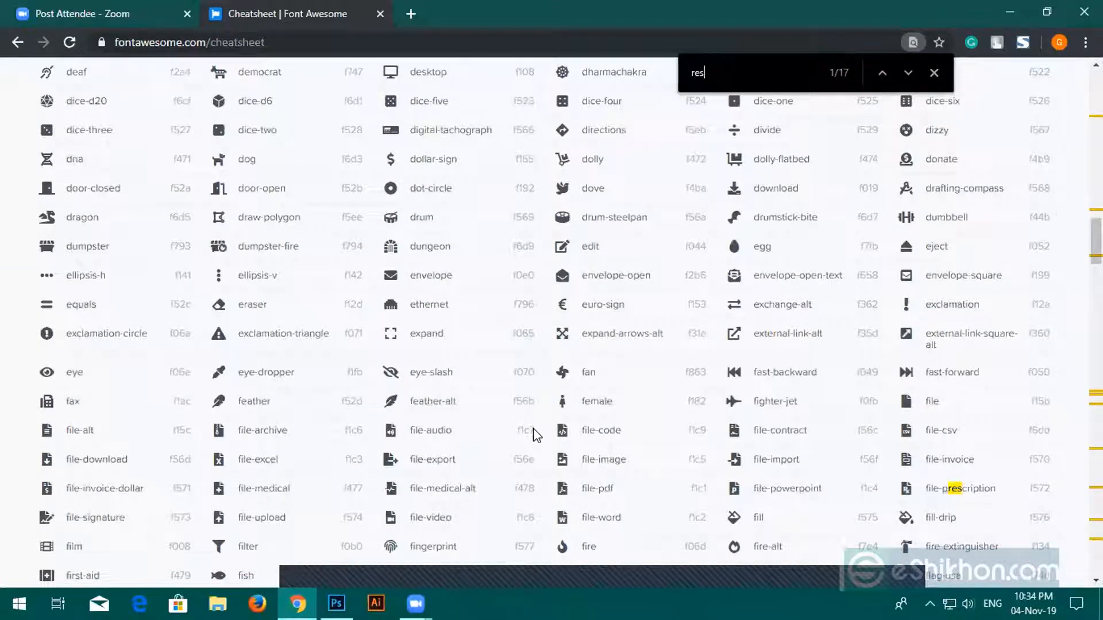
pyautogui.scroll(-14, 533, 428)
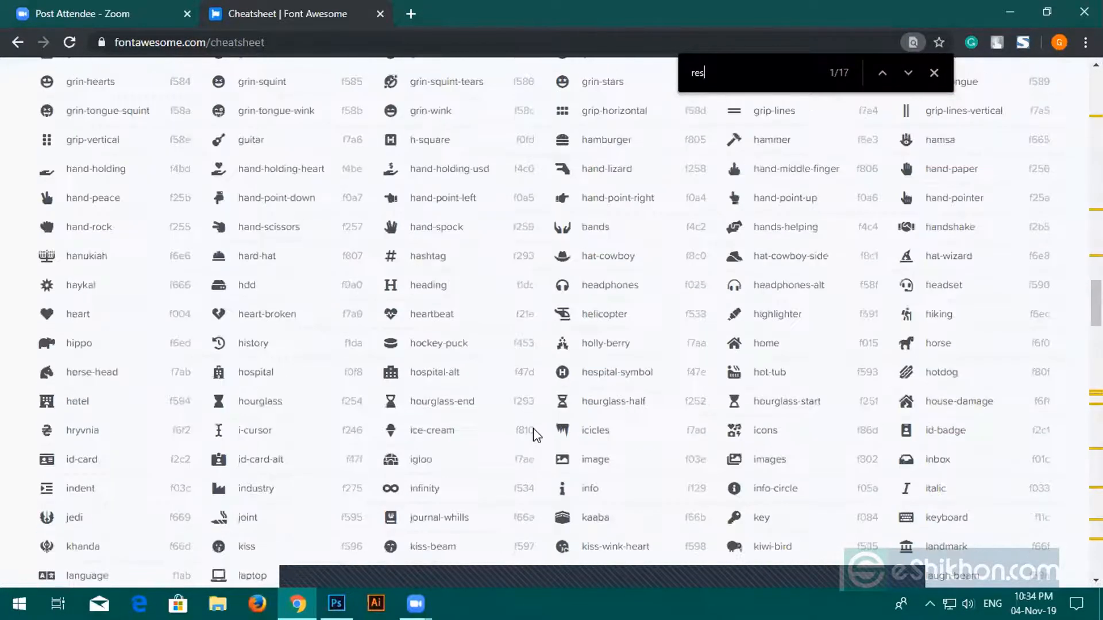
pyautogui.scroll(-3, 533, 428)
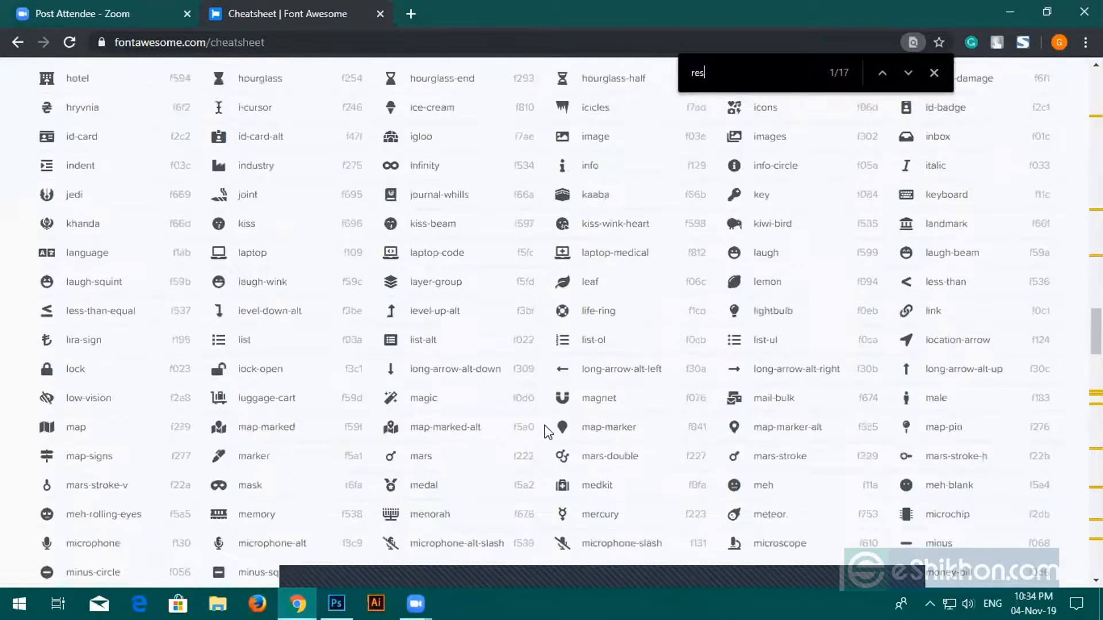
# Step: Open icofont.com in a new browser tab and go to its page of all icons
pyautogui.click(409, 13)
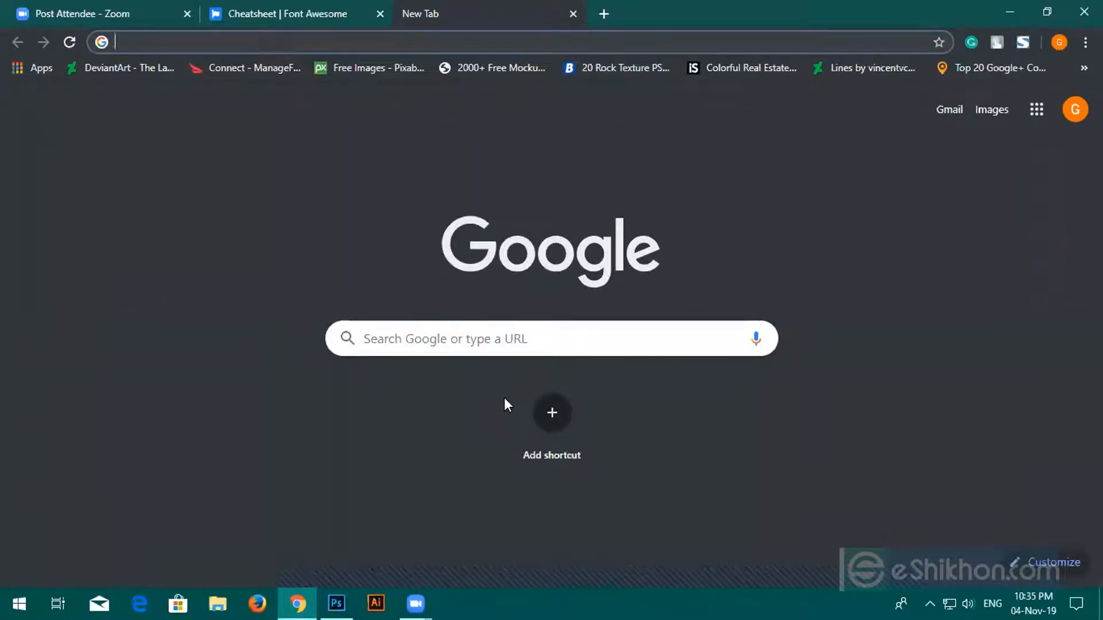
pyautogui.write('icofont.com')
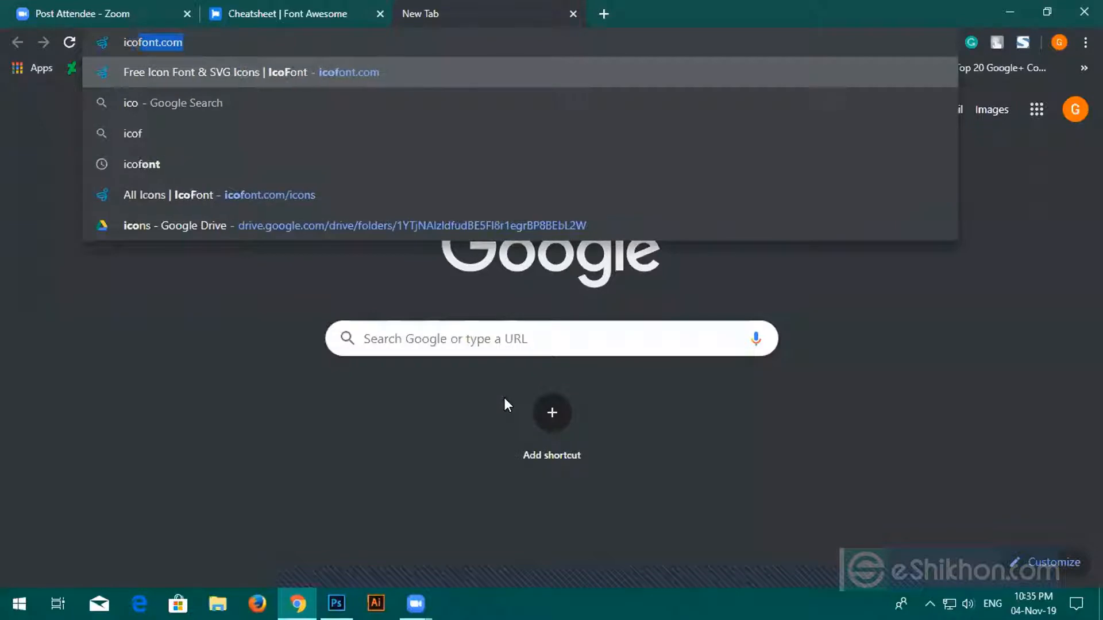
pyautogui.press('Return')
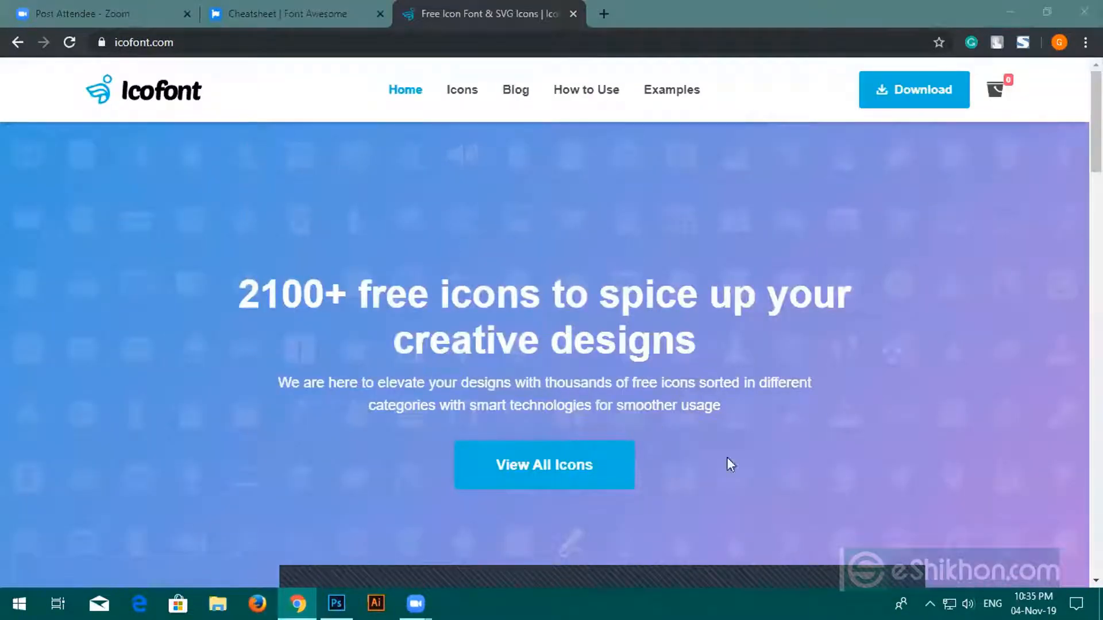
pyautogui.click(577, 471)
# Step: Look through IcoFont's Web Application icons for a navigation menu icon
pyautogui.scroll(-2, 604, 463)
pyautogui.scroll(-3, 601, 463)
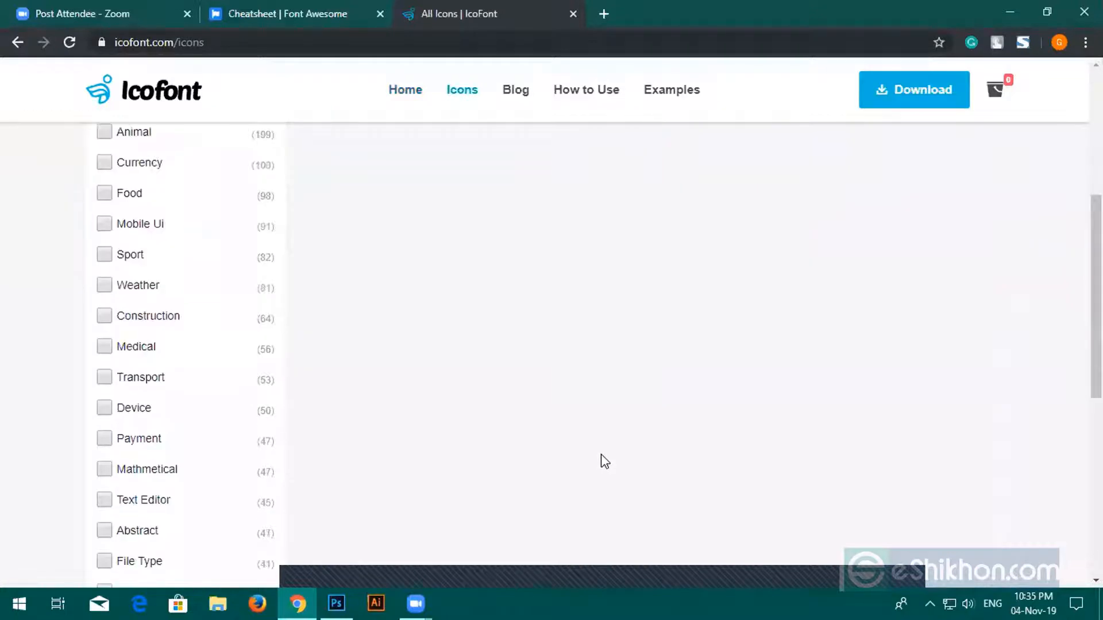
pyautogui.scroll(2, 601, 459)
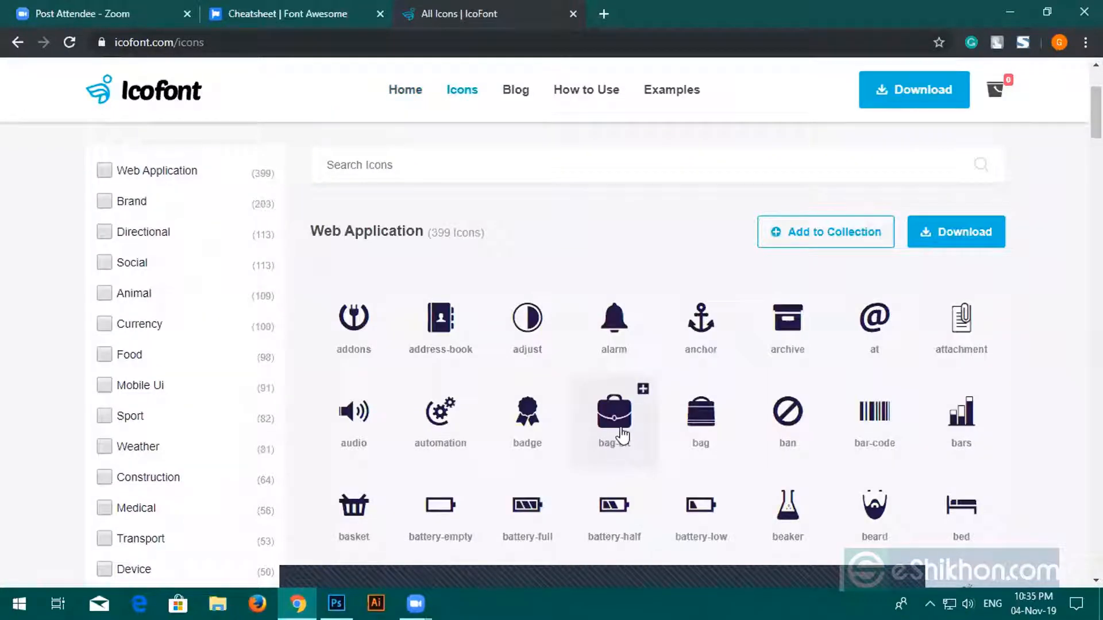
pyautogui.scroll(-5, 623, 435)
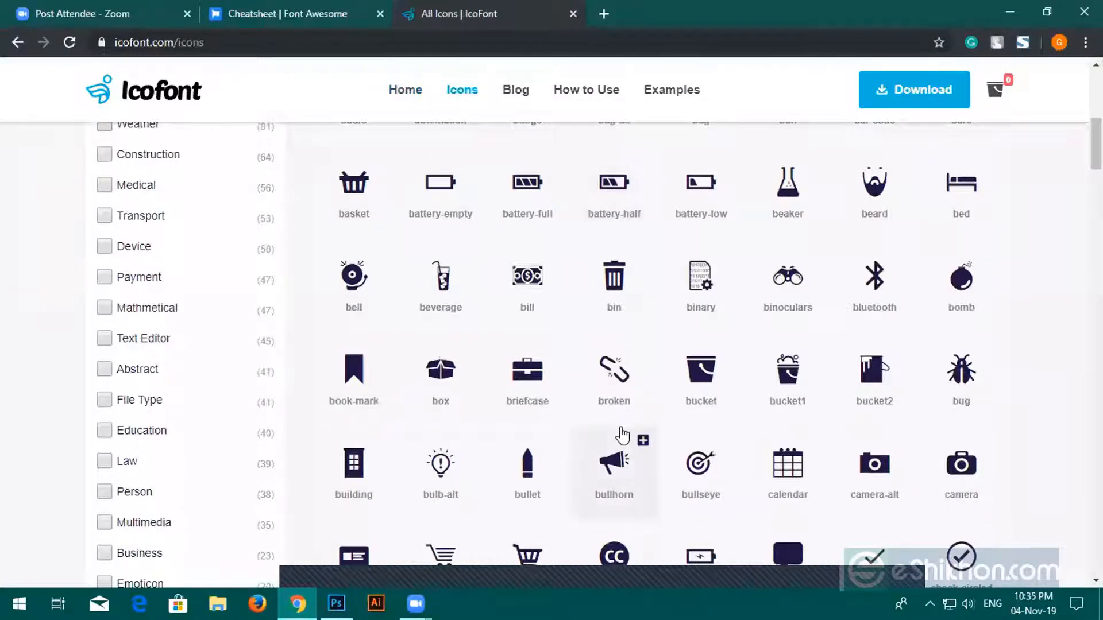
pyautogui.scroll(-4, 622, 436)
pyautogui.scroll(-1, 622, 435)
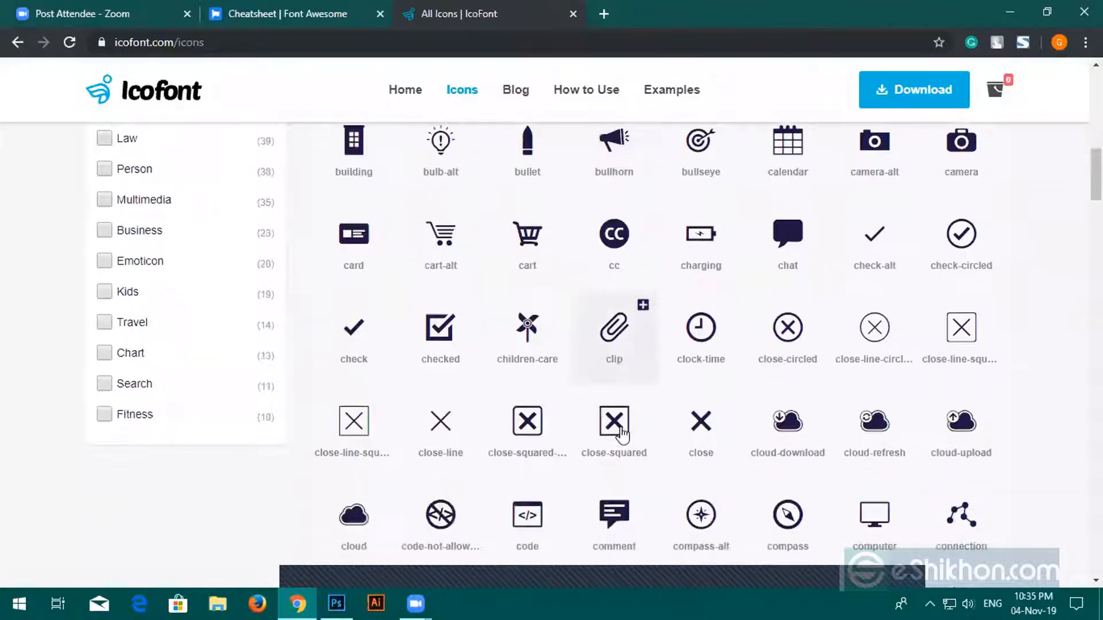
pyautogui.scroll(-4, 622, 436)
pyautogui.scroll(-2, 622, 435)
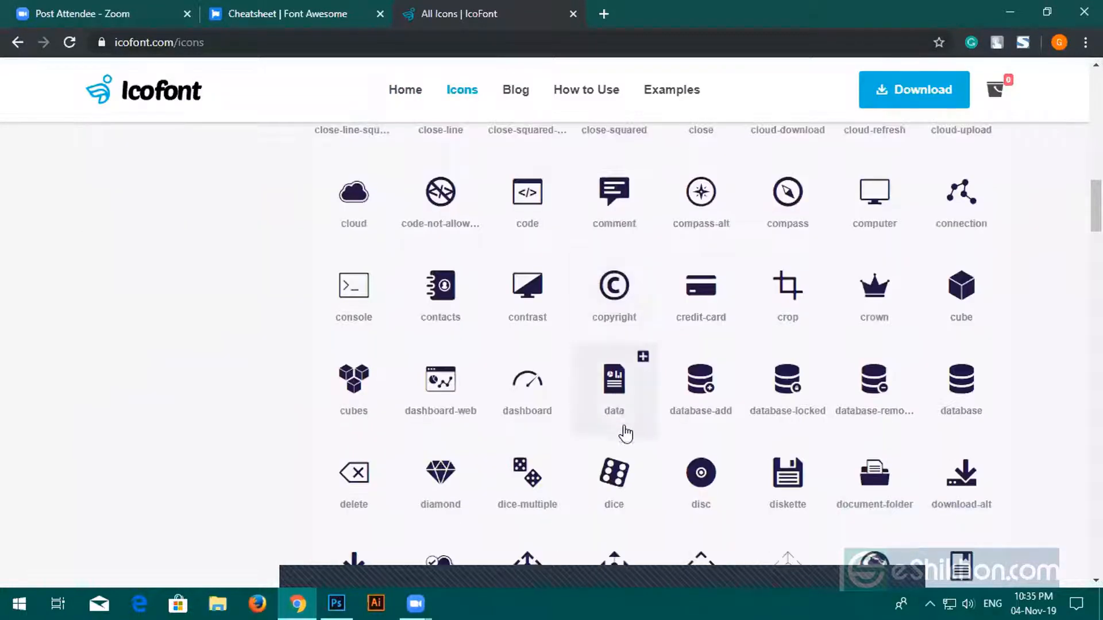
pyautogui.scroll(-6, 628, 428)
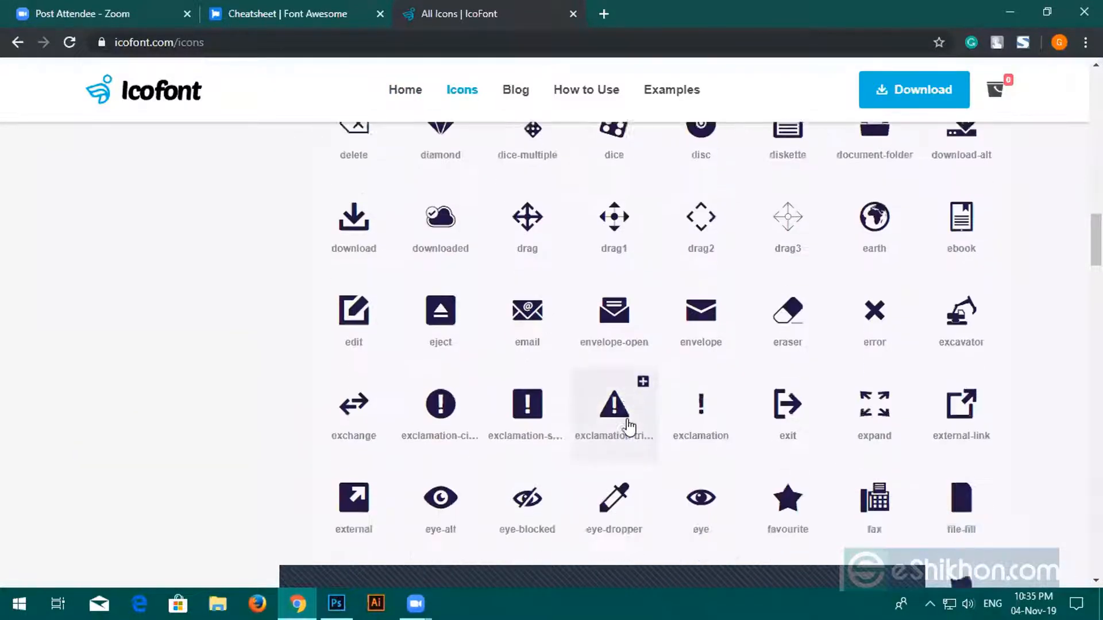
pyautogui.scroll(-14, 628, 428)
pyautogui.scroll(-14, 628, 427)
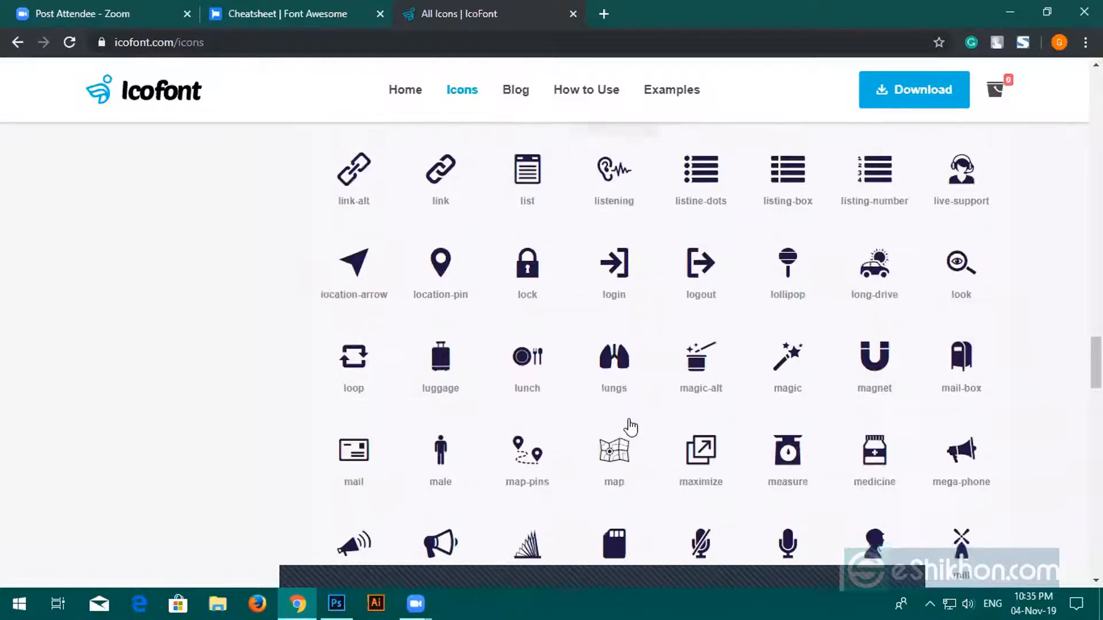
pyautogui.scroll(-5, 631, 427)
pyautogui.scroll(3, 629, 425)
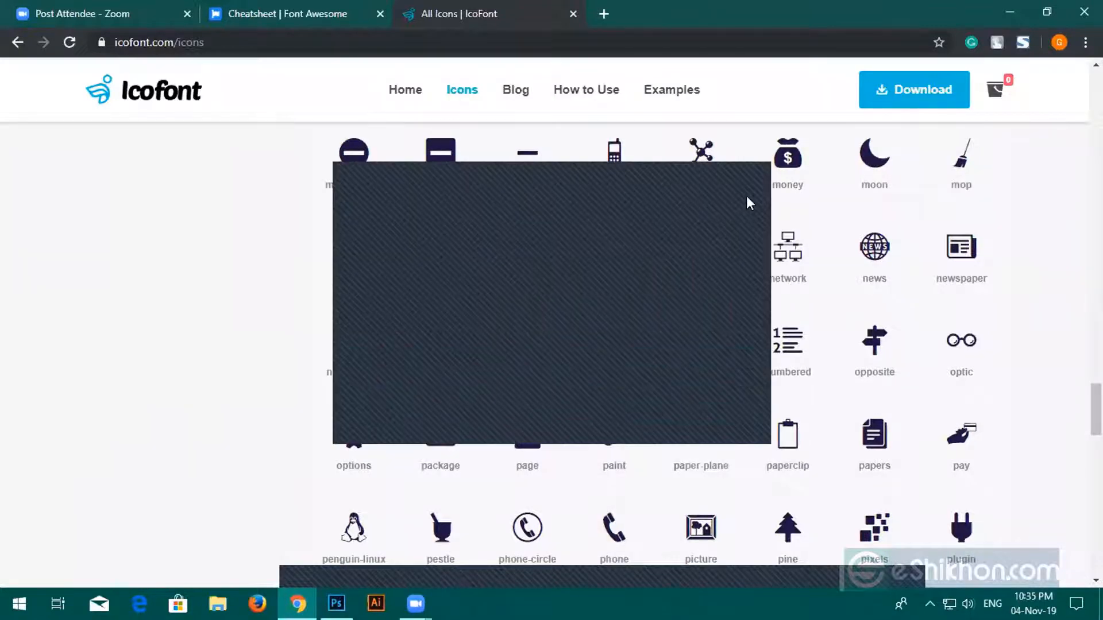
# Step: Open the details of IcoFont's navigation-menu icon and select and copy its large preview glyph
pyautogui.click(748, 196)
pyautogui.click(519, 269)
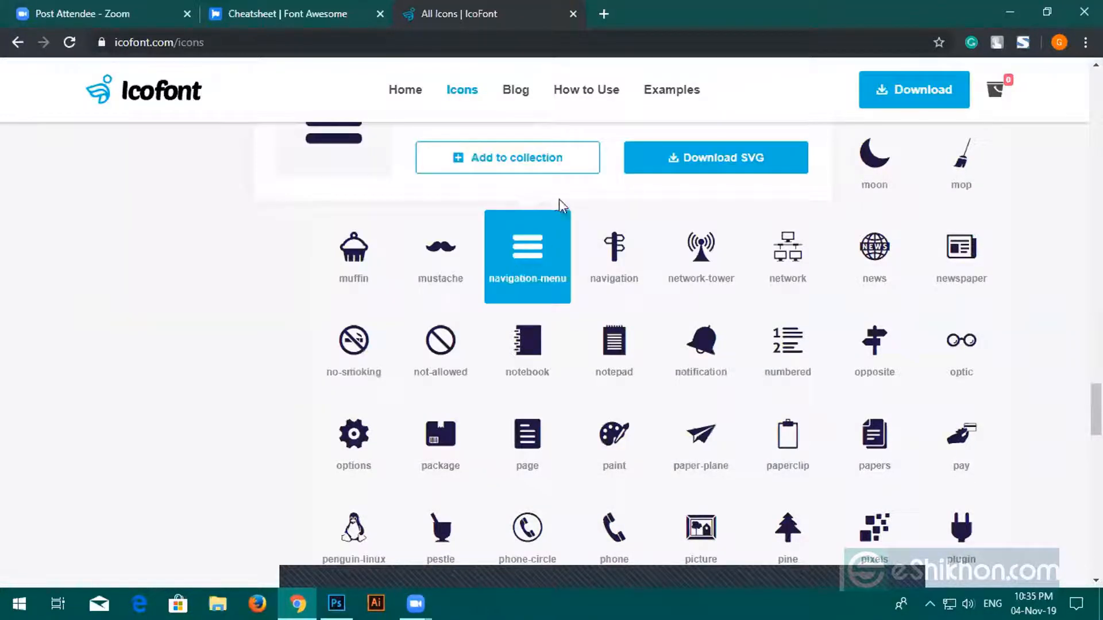
pyautogui.scroll(1, 402, 241)
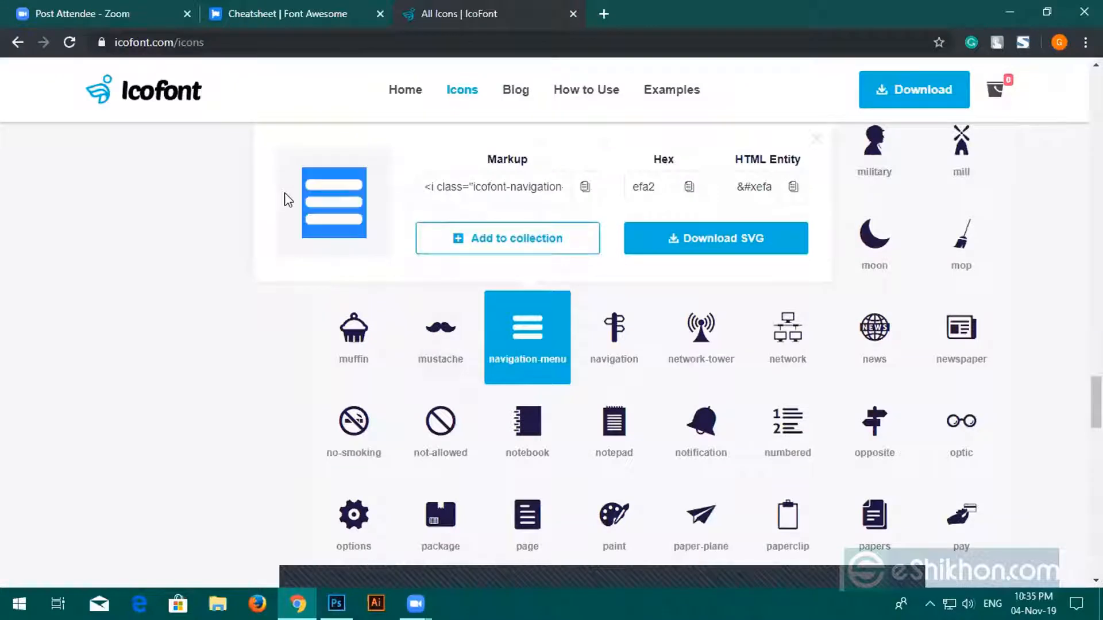
# Step: Switch to Photoshop and paste the copied menu glyph as a new text layer in the page header, well to the right of the Slack logo
pyautogui.click(337, 602)
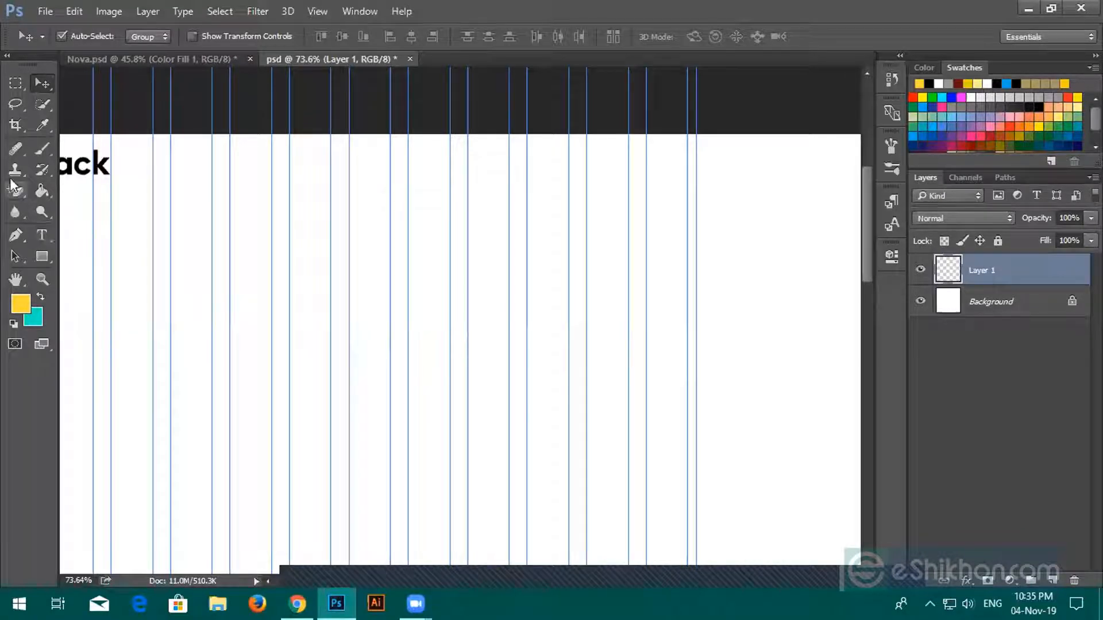
pyautogui.click(41, 235)
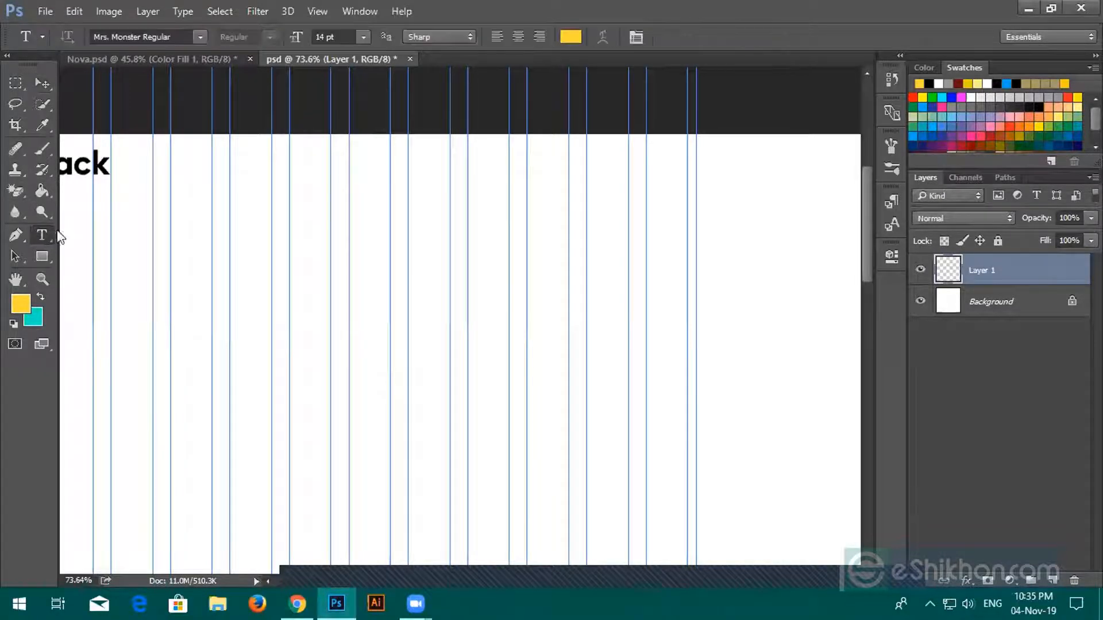
pyautogui.click(574, 171)
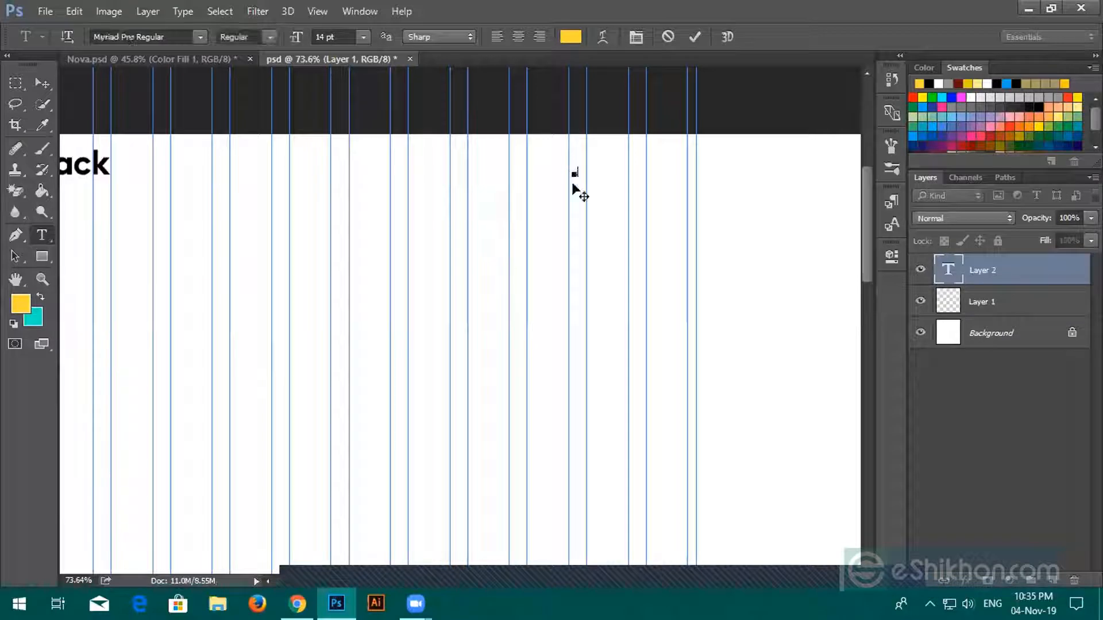
pyautogui.click(694, 39)
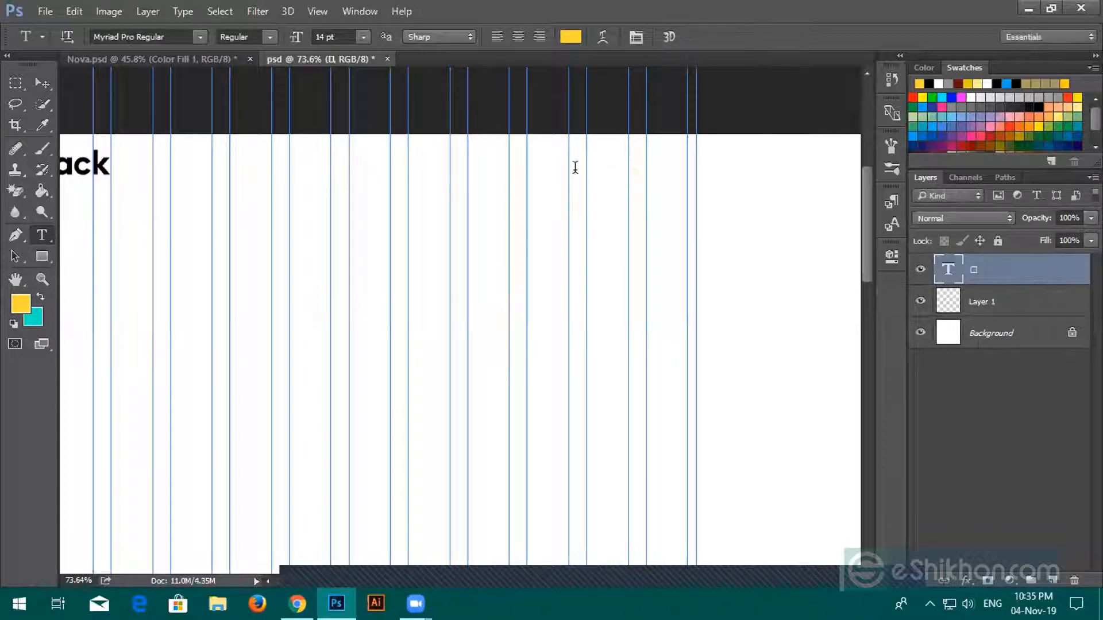
# Step: Set the font of the pasted menu glyph's text layer to IcoFont Regular
pyautogui.click(557, 171)
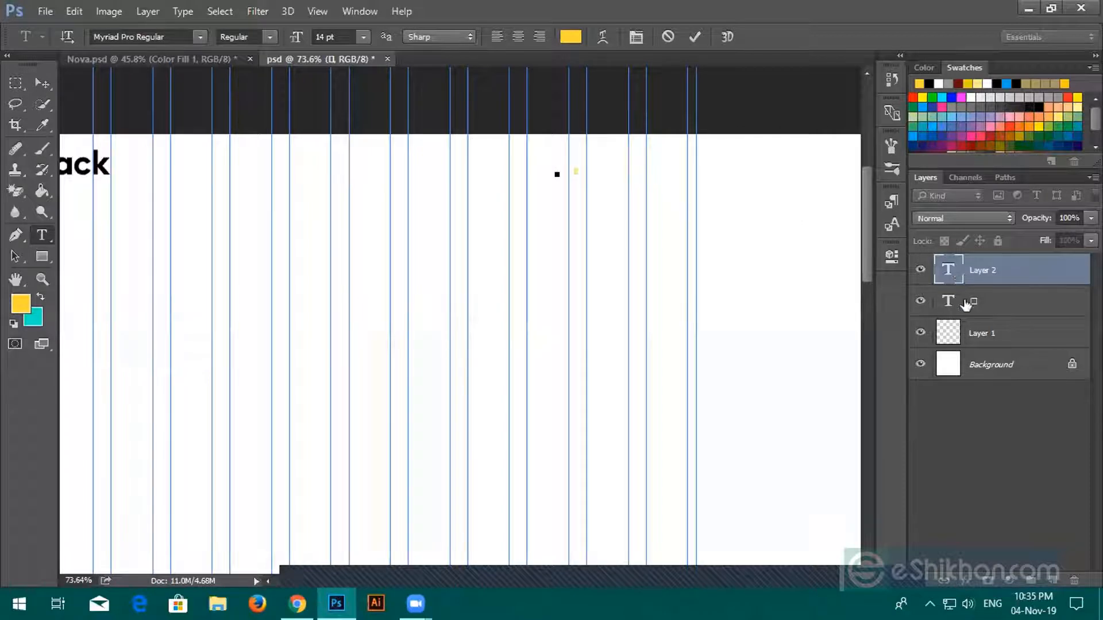
pyautogui.press('Escape')
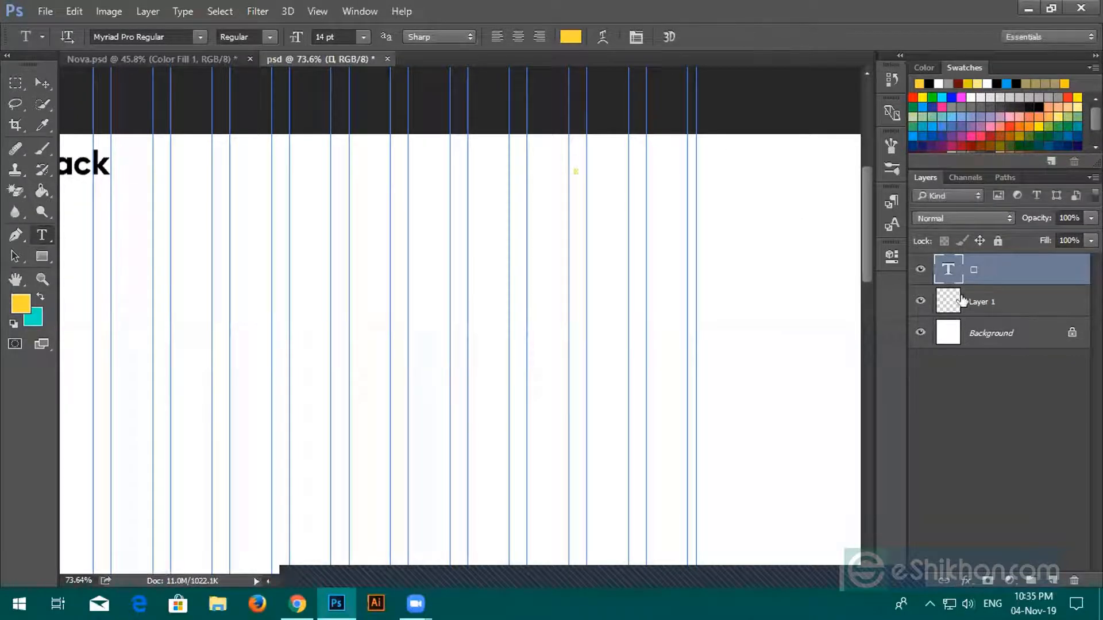
pyautogui.click(183, 37)
pyautogui.write('i')
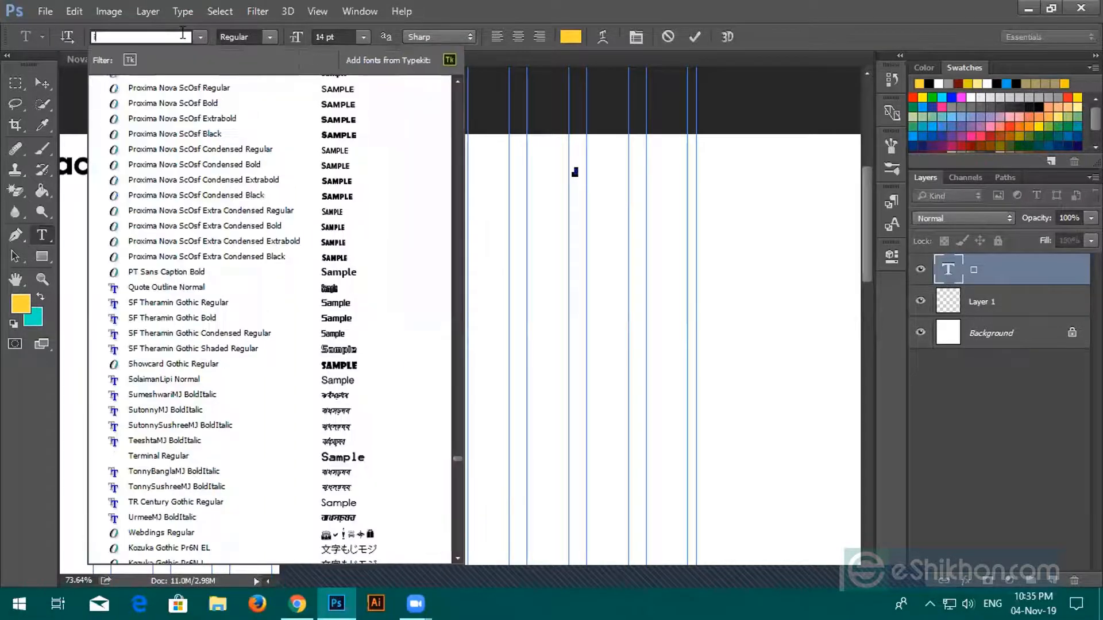
pyautogui.write('cco')
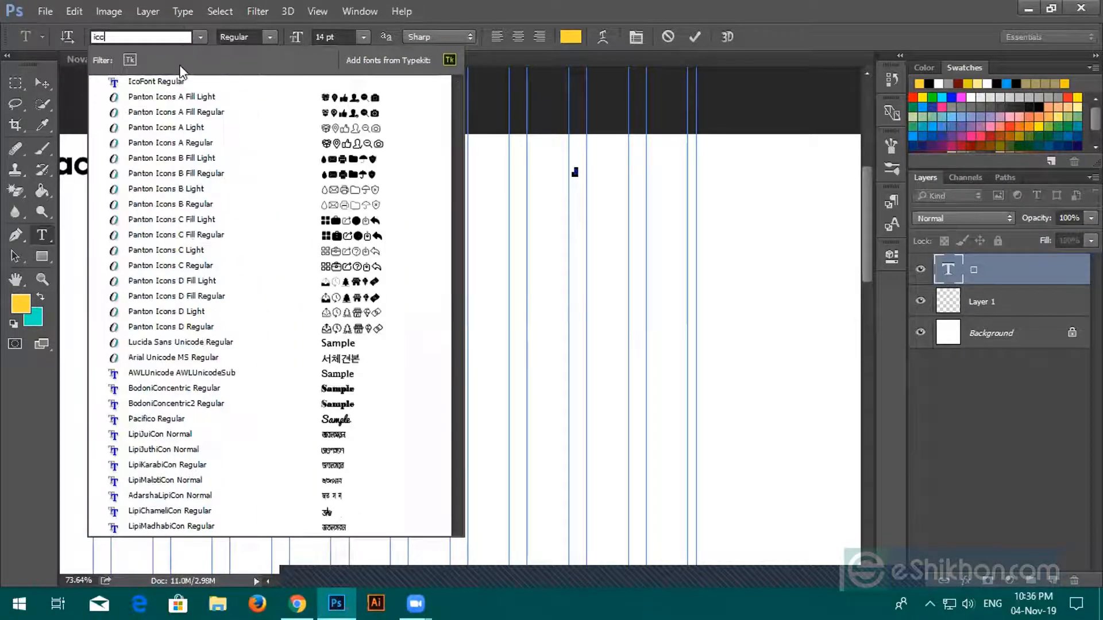
pyautogui.click(177, 84)
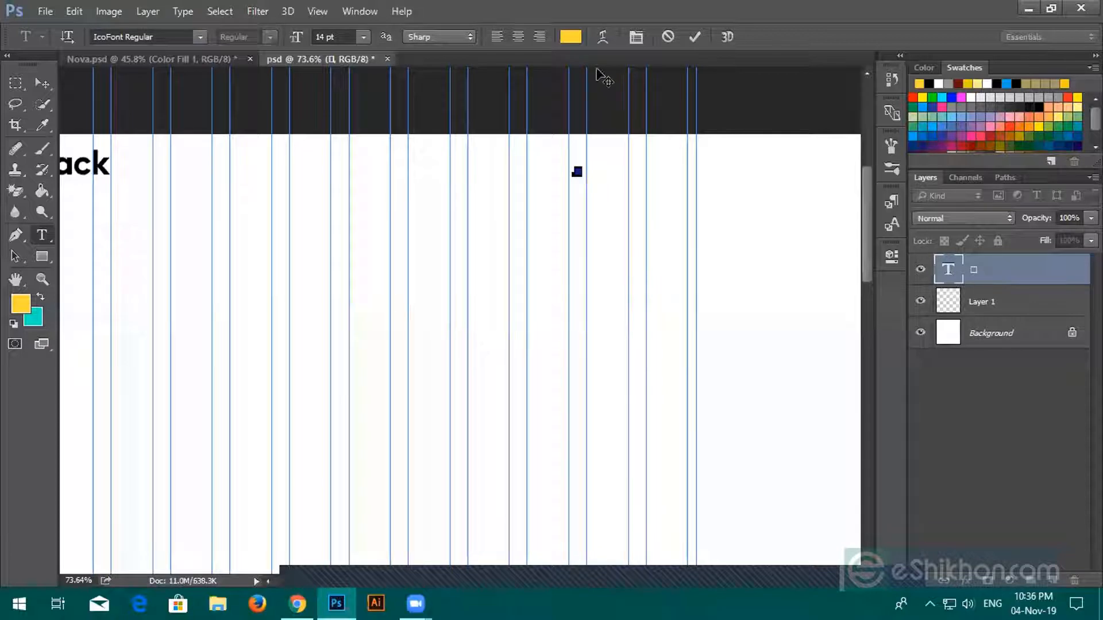
# Step: Set the pasted menu icon's font size to 24 pt and commit the text edit
pyautogui.keyDown('alt'); pyautogui.scroll(3, 600, 201); pyautogui.keyUp('alt')
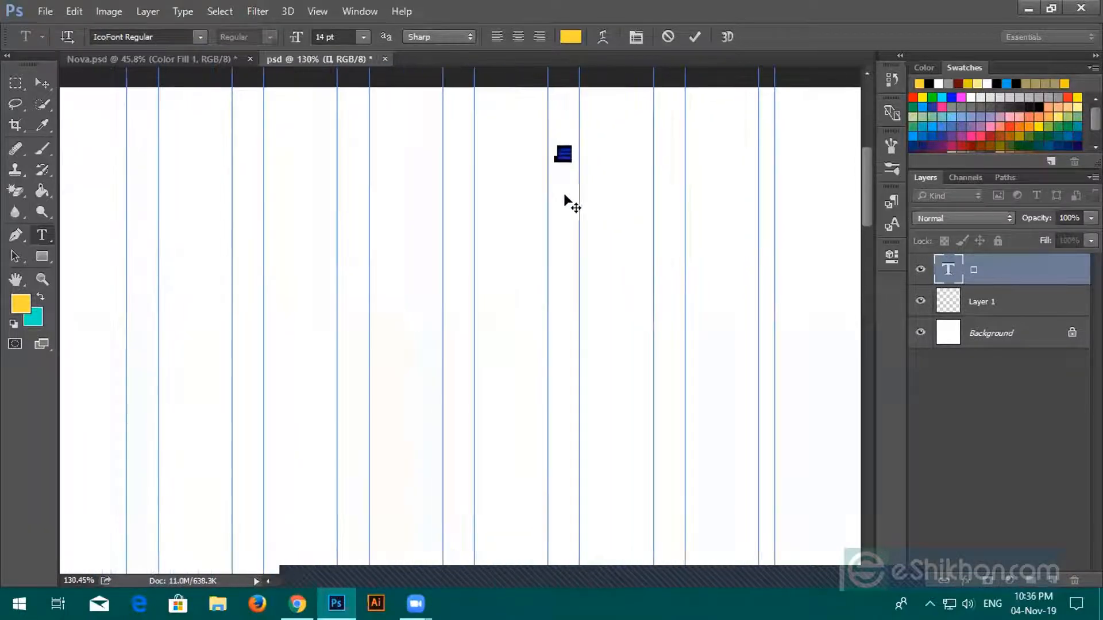
pyautogui.click(363, 36)
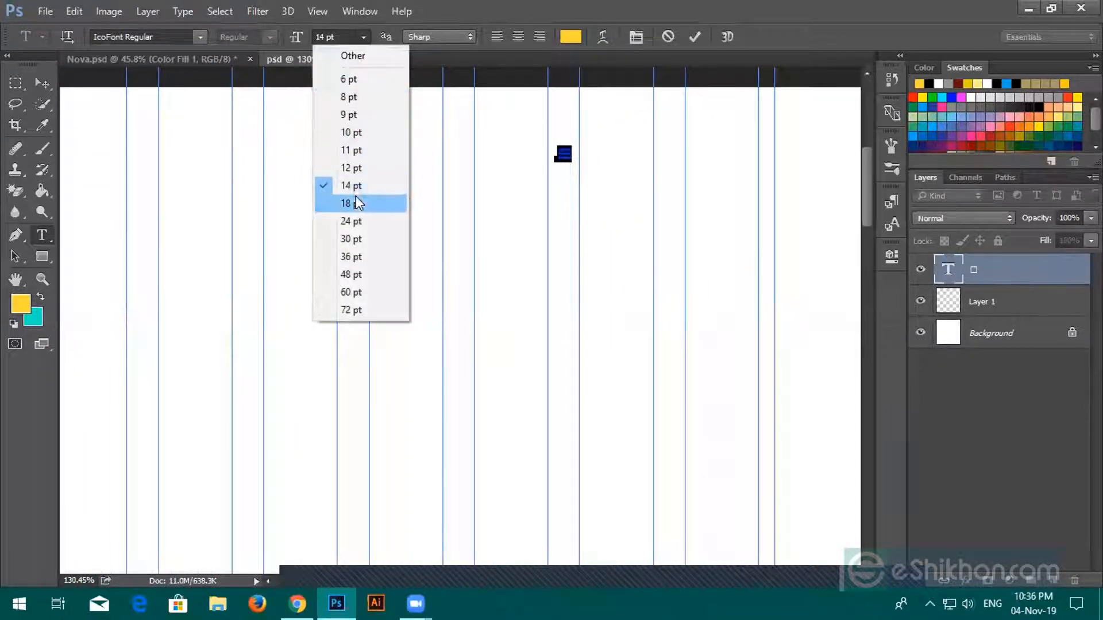
pyautogui.click(357, 221)
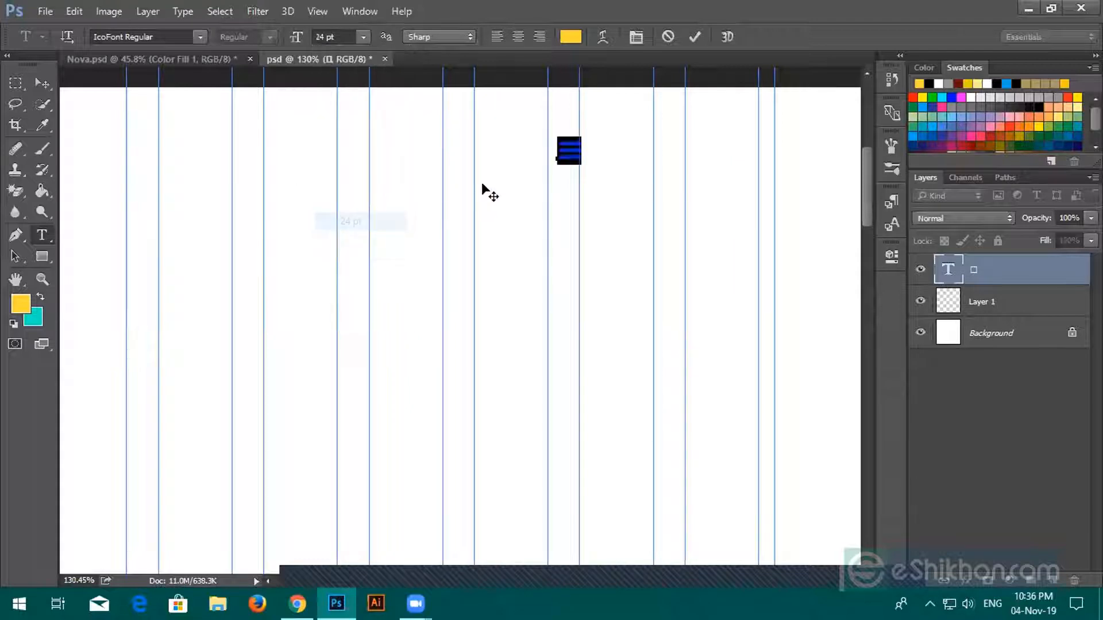
pyautogui.click(695, 38)
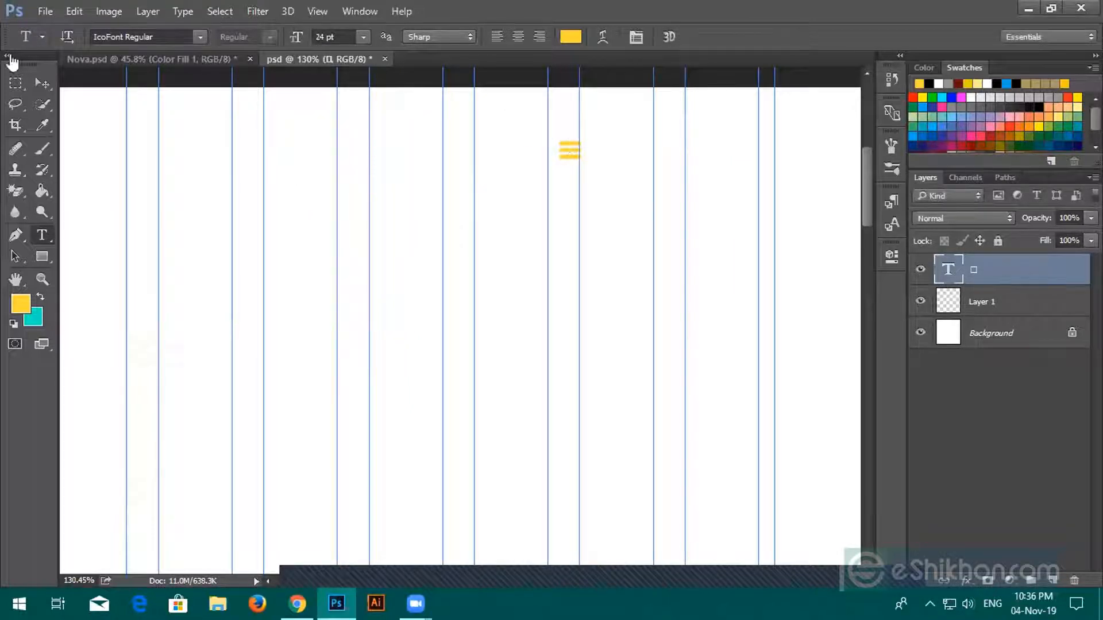
# Step: Recolour the menu icon's text to near-black 0c0c0c, sampled from the lettering of the Slack logo
pyautogui.click(51, 80)
pyautogui.scroll(-3, 330, 180)
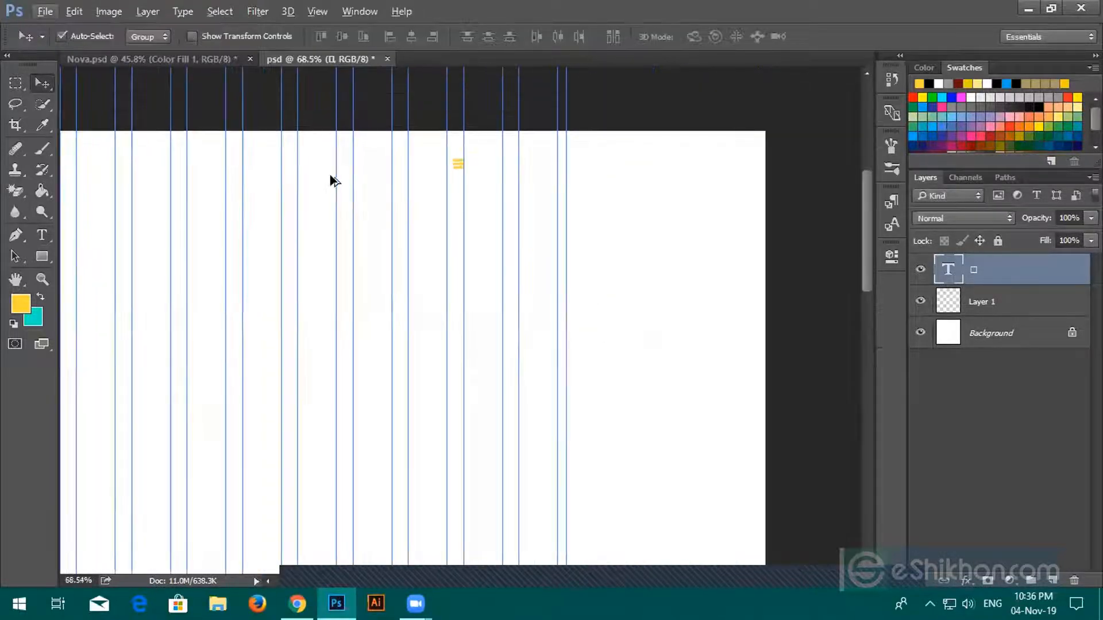
pyautogui.moveTo(331, 180); pyautogui.dragTo(487, 236)
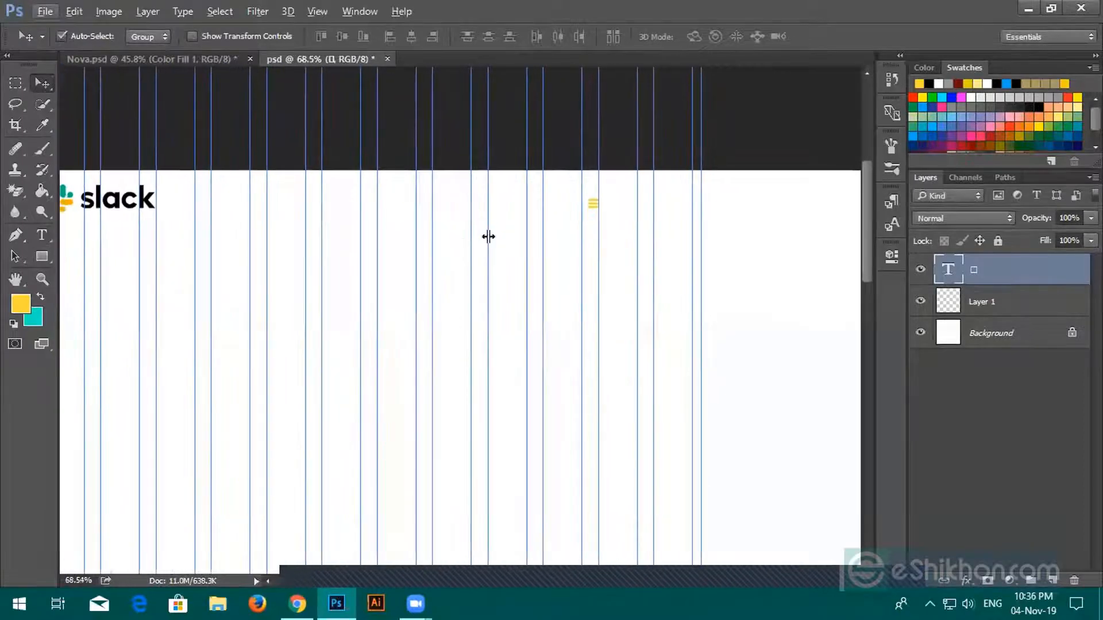
pyautogui.doubleClick(963, 276)
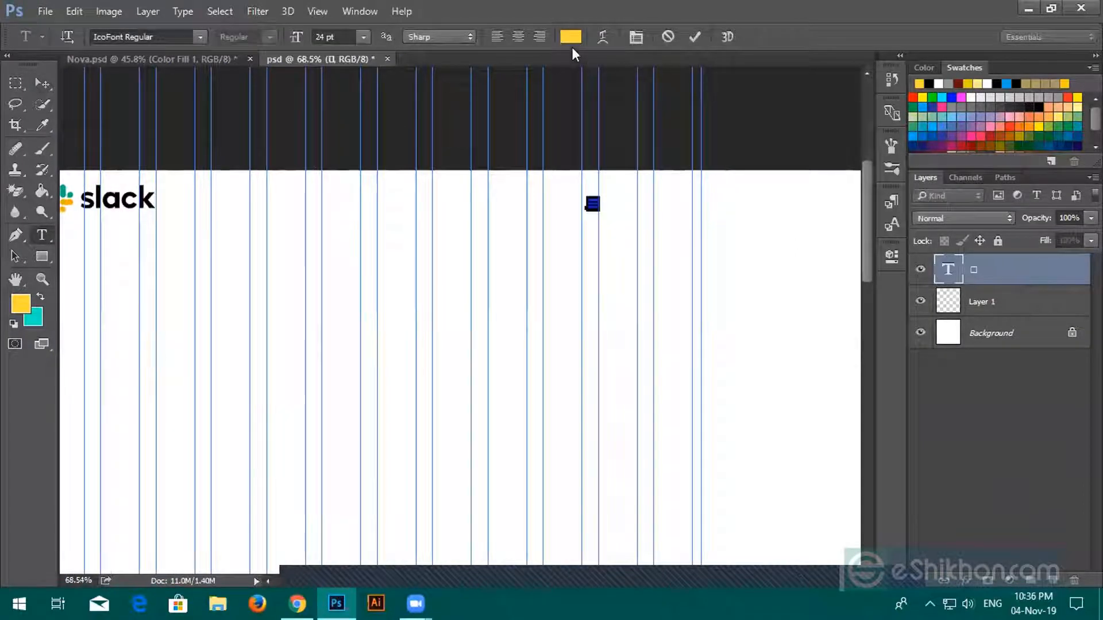
pyautogui.click(571, 37)
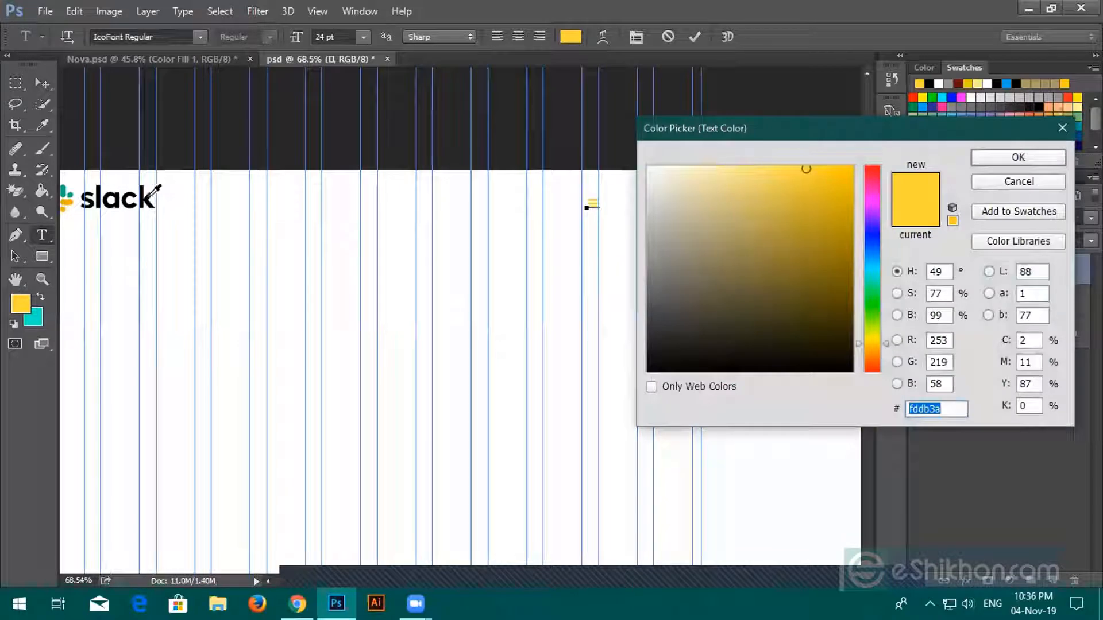
pyautogui.click(153, 195)
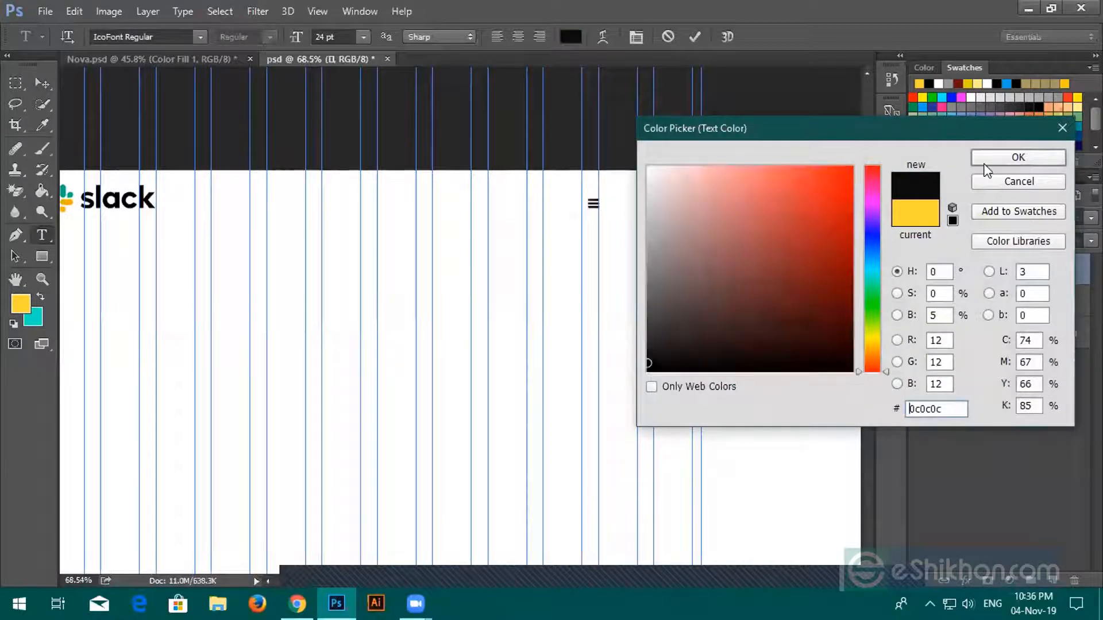
pyautogui.click(1018, 158)
pyautogui.click(695, 36)
# Step: Move the menu icon to the far end of the header so its right edge meets the last column's right guide
pyautogui.press('v')
pyautogui.scroll(5, 633, 230)
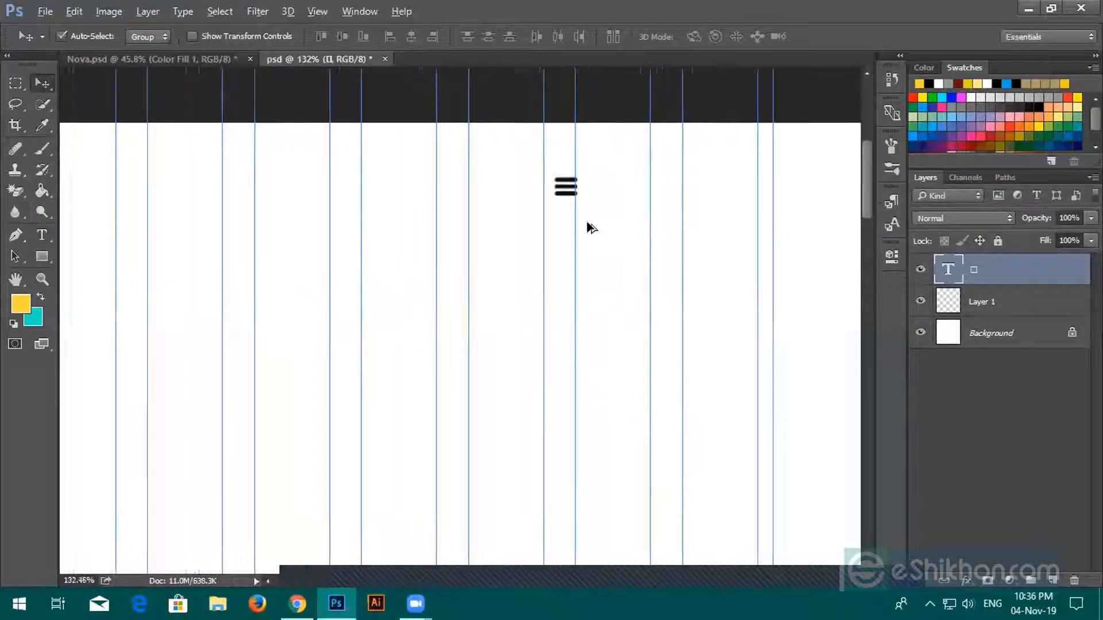
pyautogui.moveTo(551, 184)
pyautogui.mouseDown()
pyautogui.moveTo(792, 147)
pyautogui.moveTo(572, 190)
pyautogui.moveTo(525, 184)
pyautogui.moveTo(541, 168)
pyautogui.mouseUp()
pyautogui.scroll(-5, 793, 148)
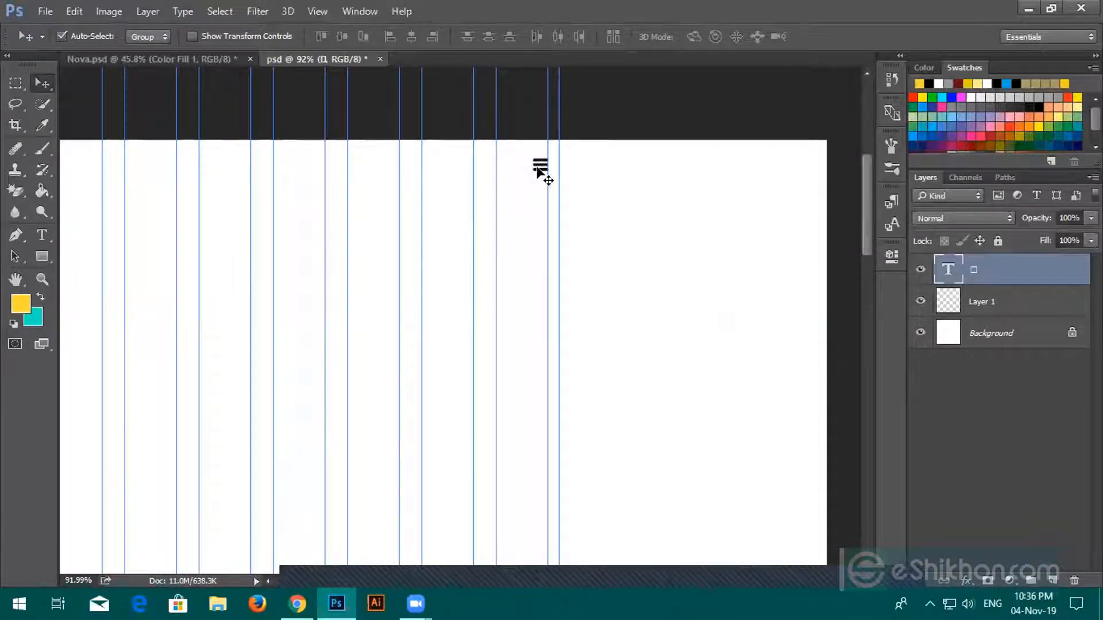
pyautogui.moveTo(538, 171); pyautogui.dragTo(538, 173)
pyautogui.scroll(-1, 529, 164)
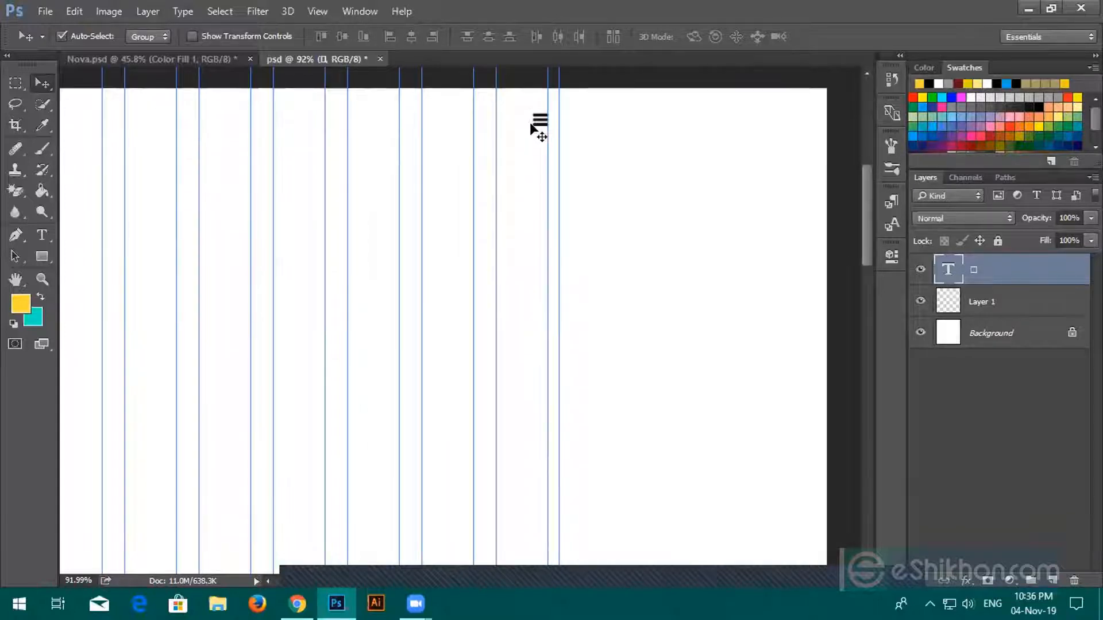
pyautogui.scroll(-2, 530, 128)
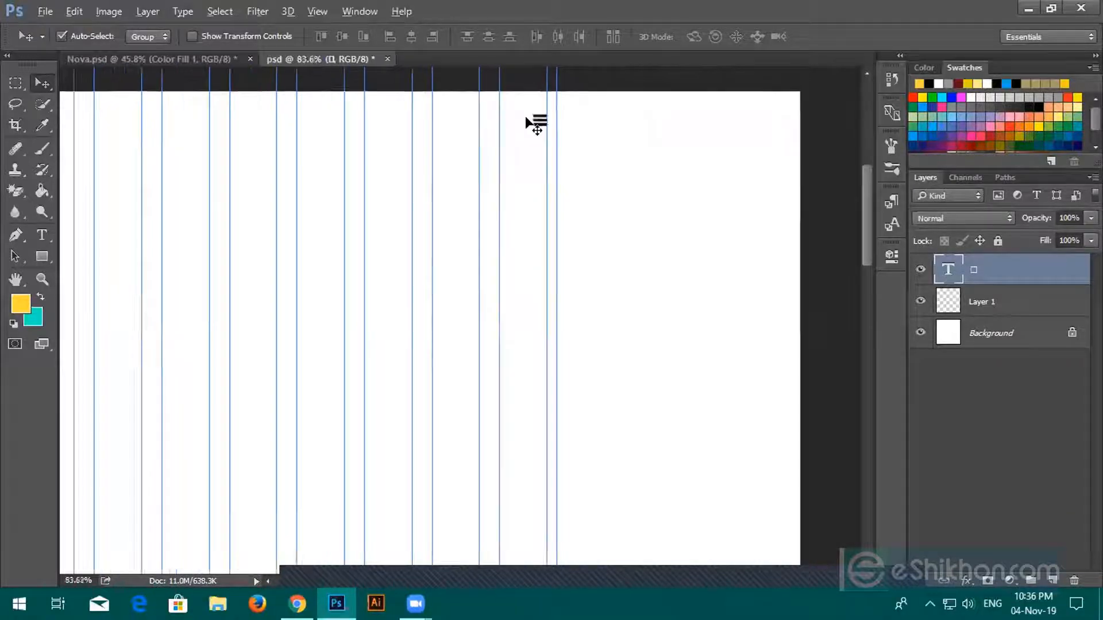
pyautogui.scroll(2, 527, 142)
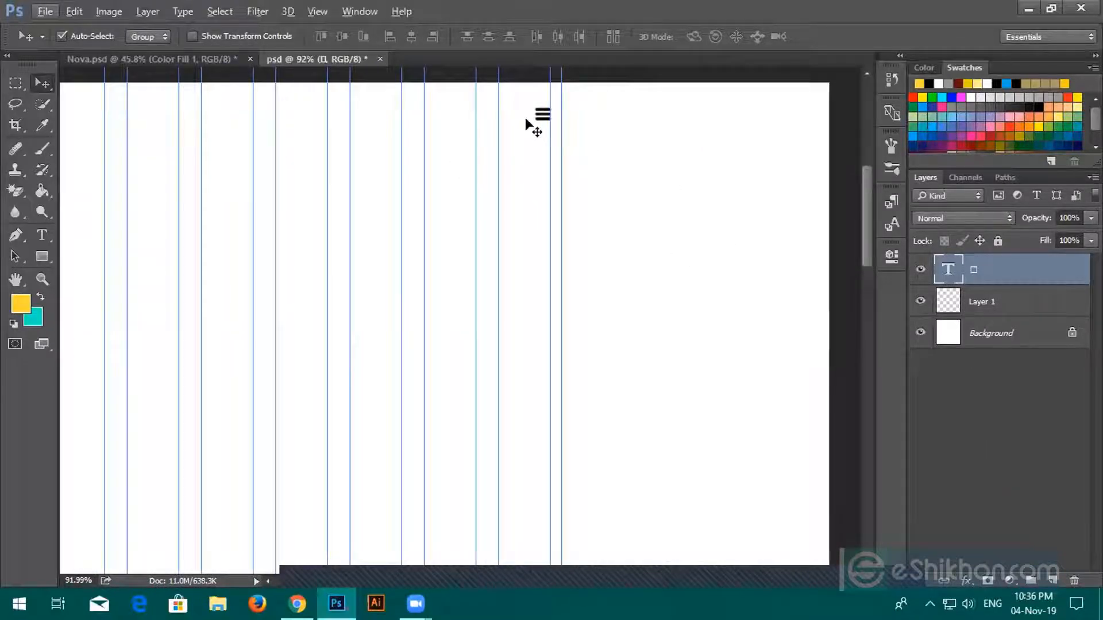
pyautogui.scroll(2, 534, 120)
pyautogui.moveTo(540, 119); pyautogui.dragTo(538, 118)
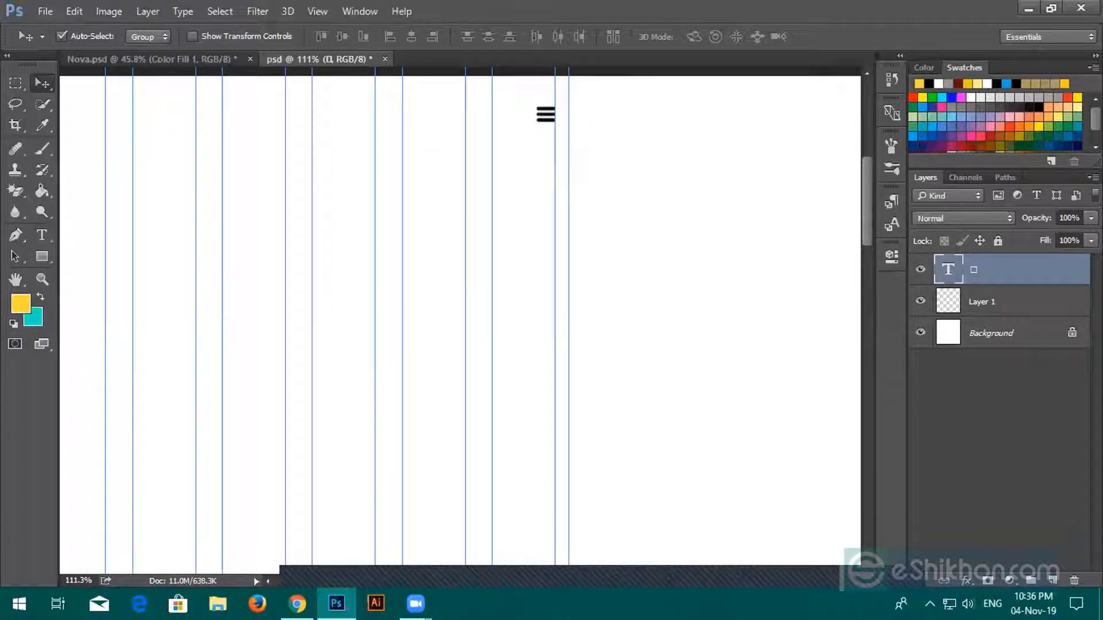
# Step: Rename the menu icon's text layer to Nav bar and the Slack logo's layer to Logo
pyautogui.doubleClick(975, 276)
pyautogui.write('Na')
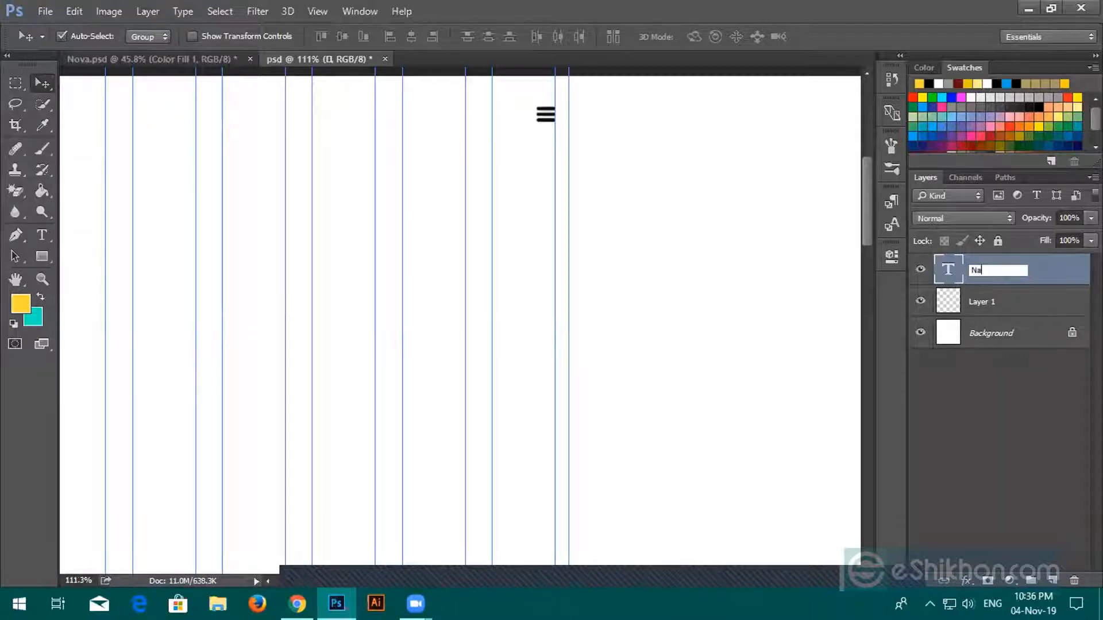
pyautogui.write('v bar')
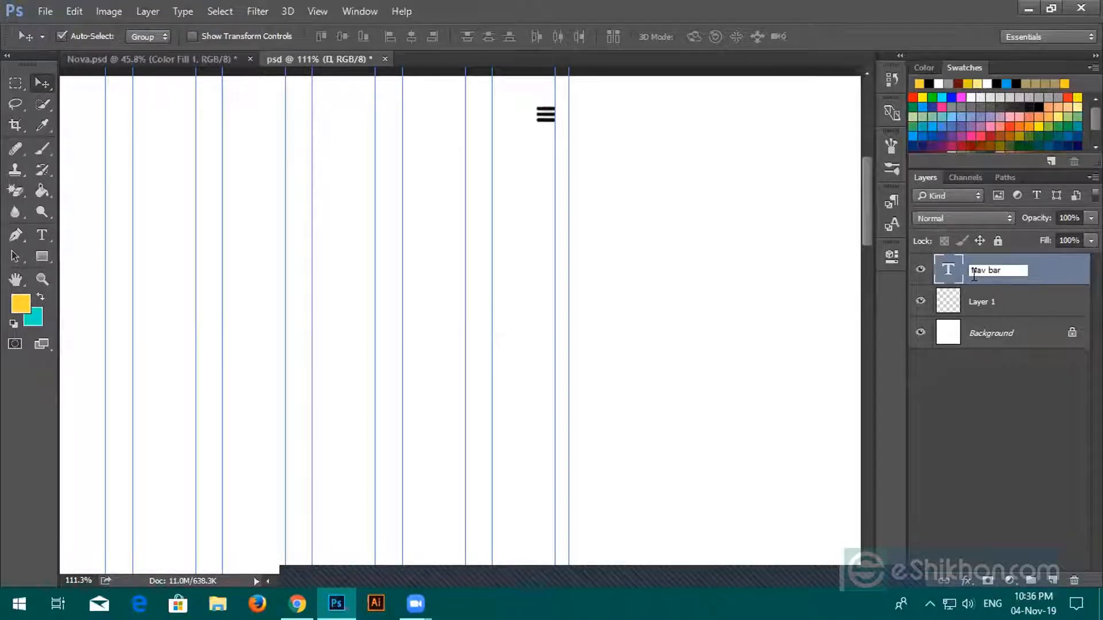
pyautogui.doubleClick(981, 303)
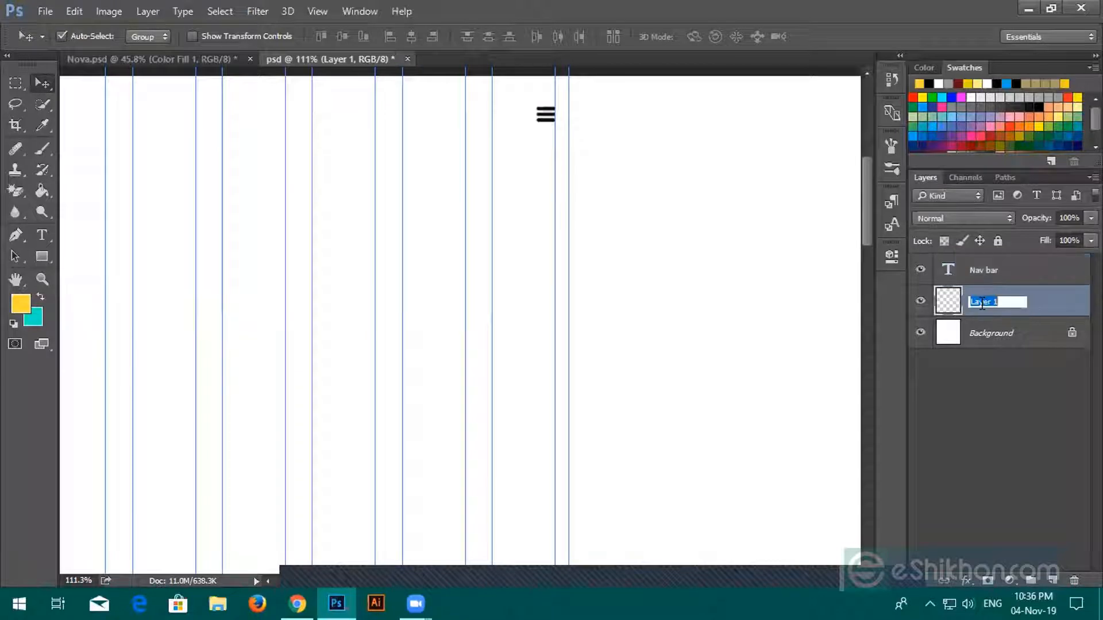
pyautogui.write('Logo')
pyautogui.press('Return')
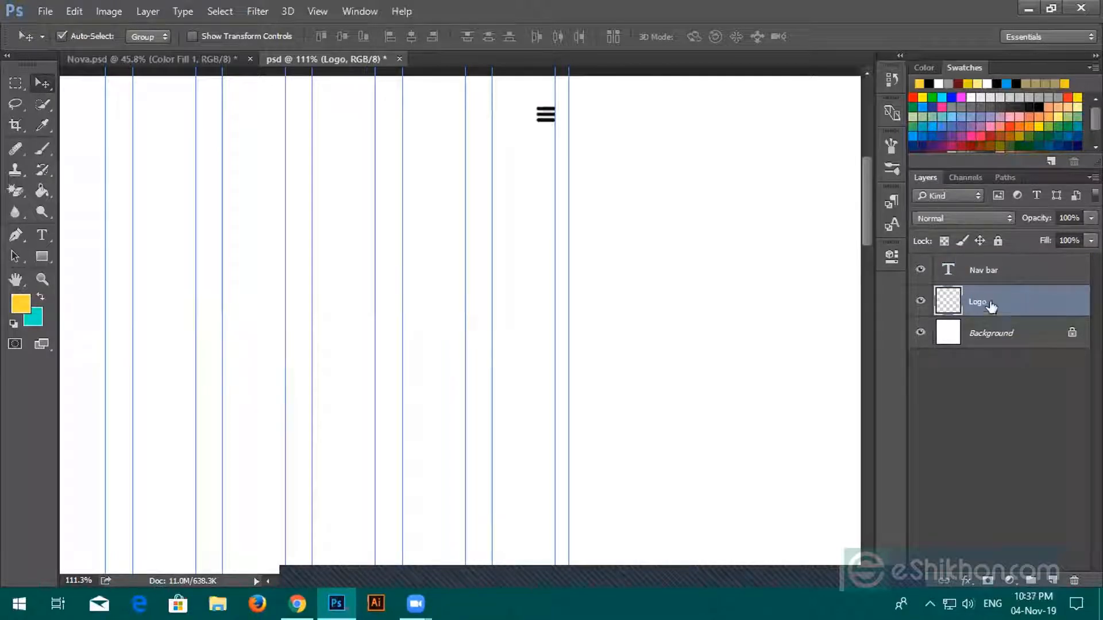
# Step: Draw a yellow rectangle shape about 170 × 242 px just below the menu icon, spanning the last two columns, above the Nav bar layer
pyautogui.click(987, 273)
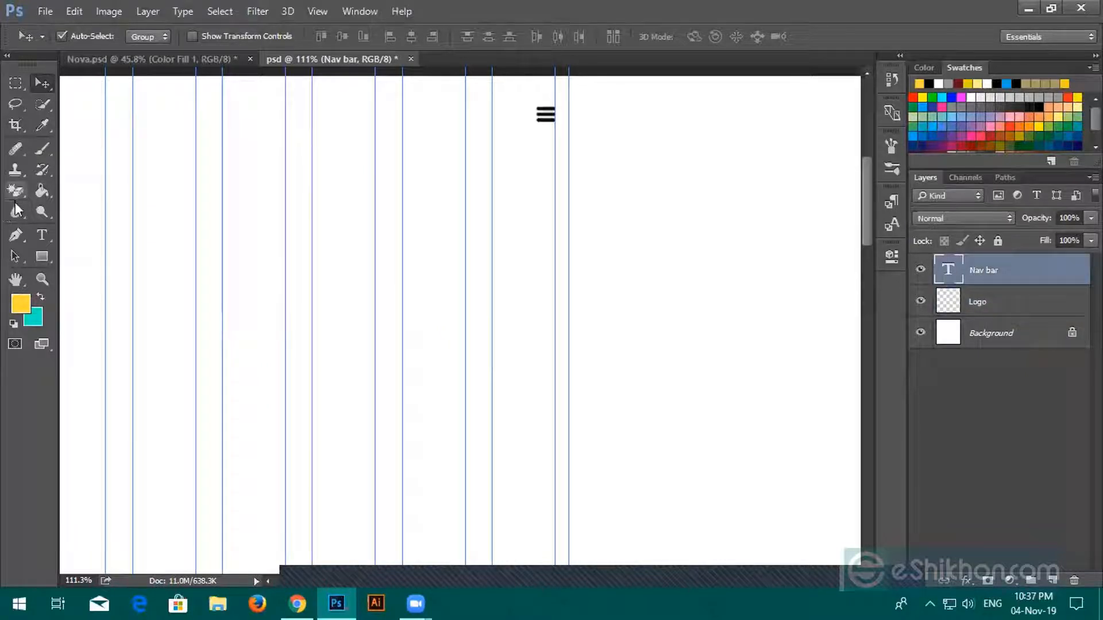
pyautogui.click(42, 256)
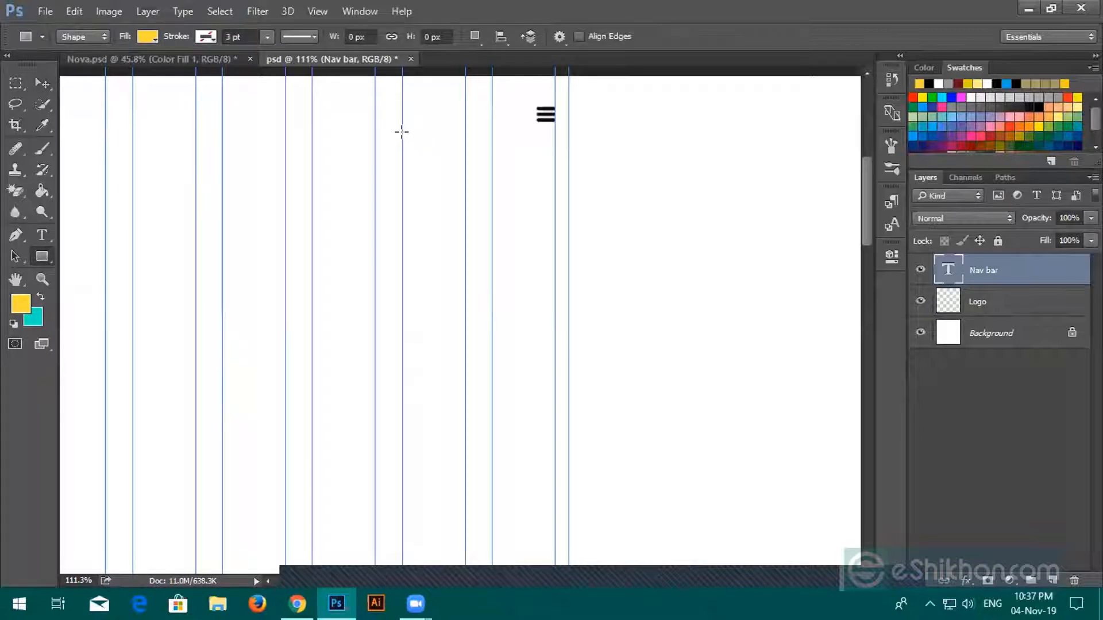
pyautogui.moveTo(402, 131); pyautogui.dragTo(554, 348)
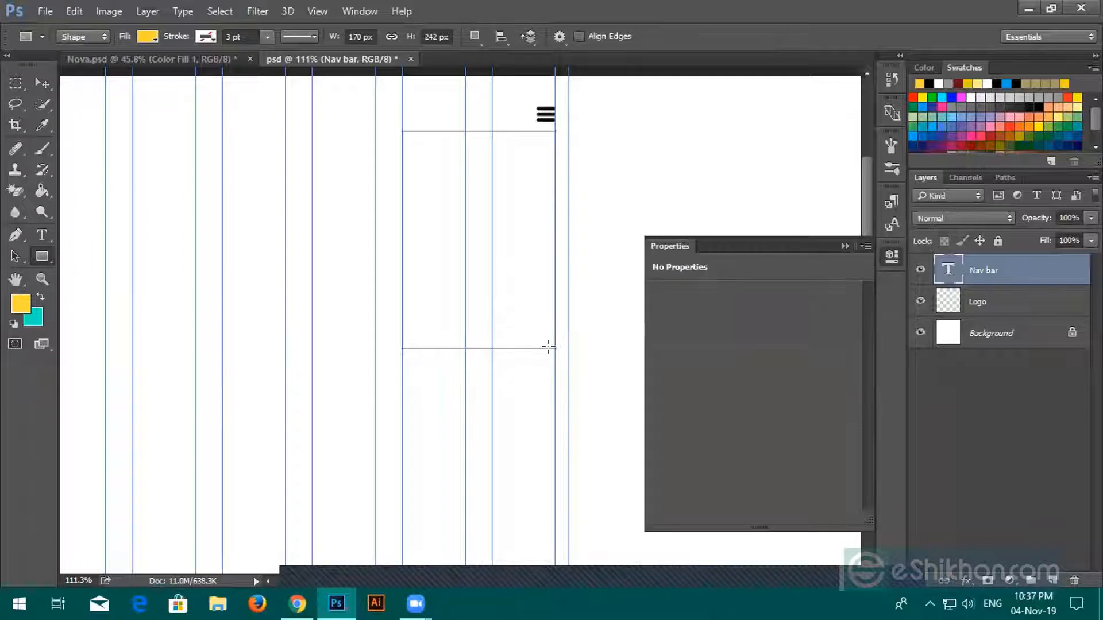
pyautogui.click(846, 248)
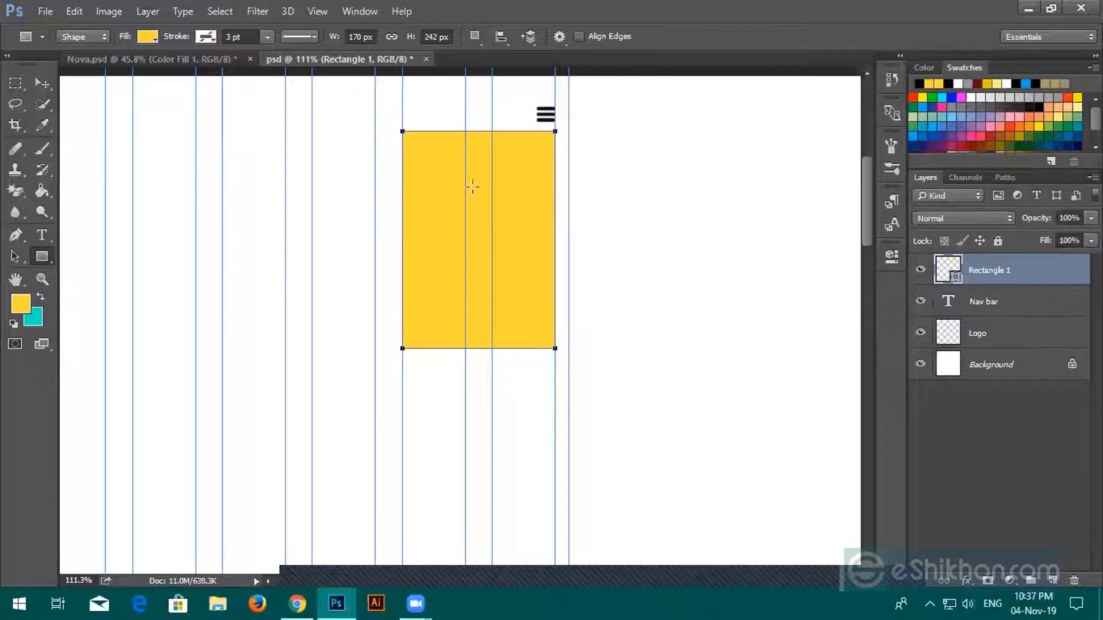
# Step: Start a 24 pt text layer on the empty canvas to the right of the yellow rectangle with the lines HOME, SERVICE and ABOUT US
pyautogui.click(41, 235)
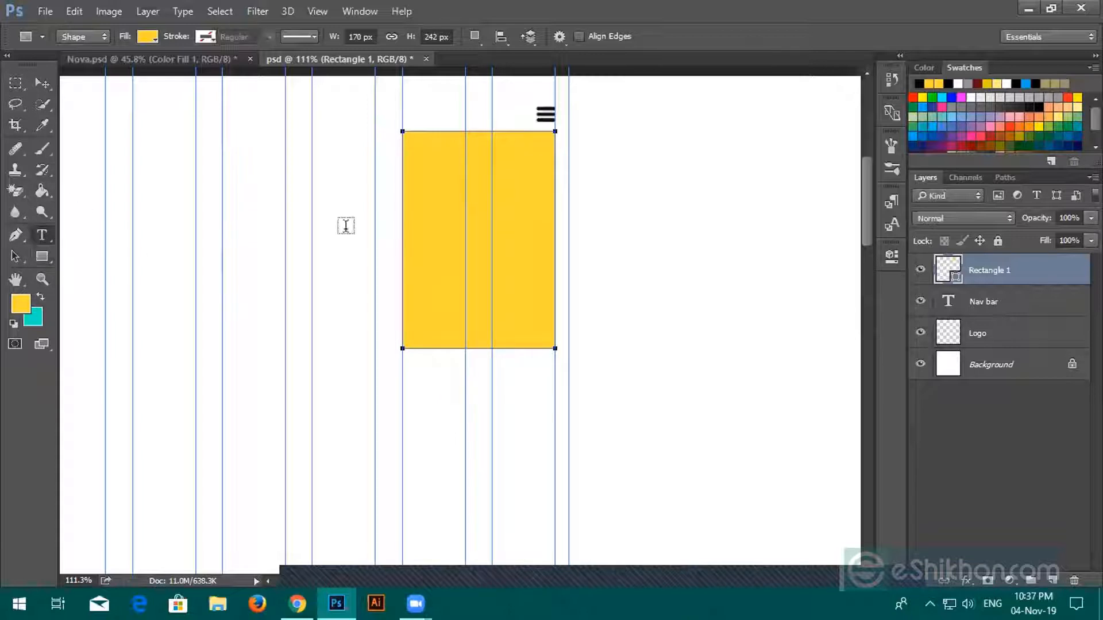
pyautogui.click(587, 202)
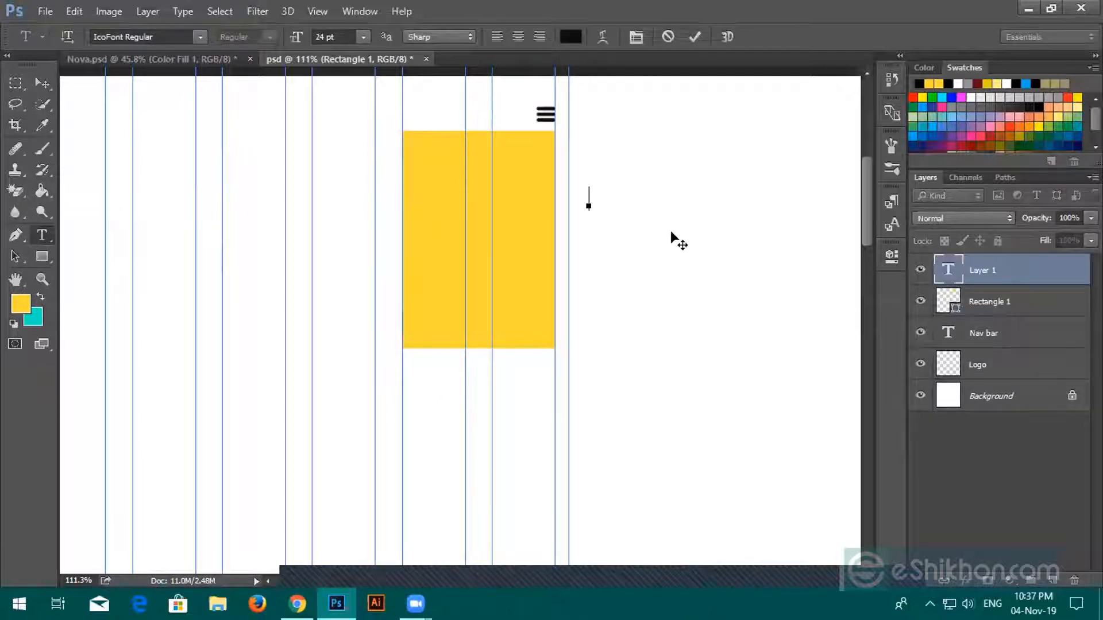
pyautogui.write('HOME')
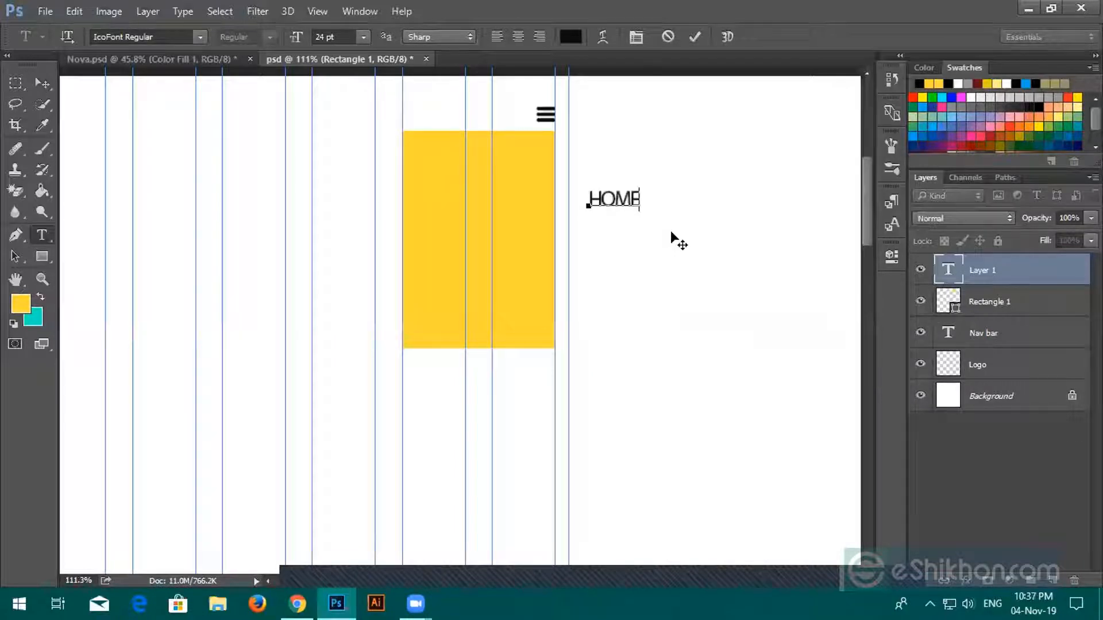
pyautogui.press('Return')
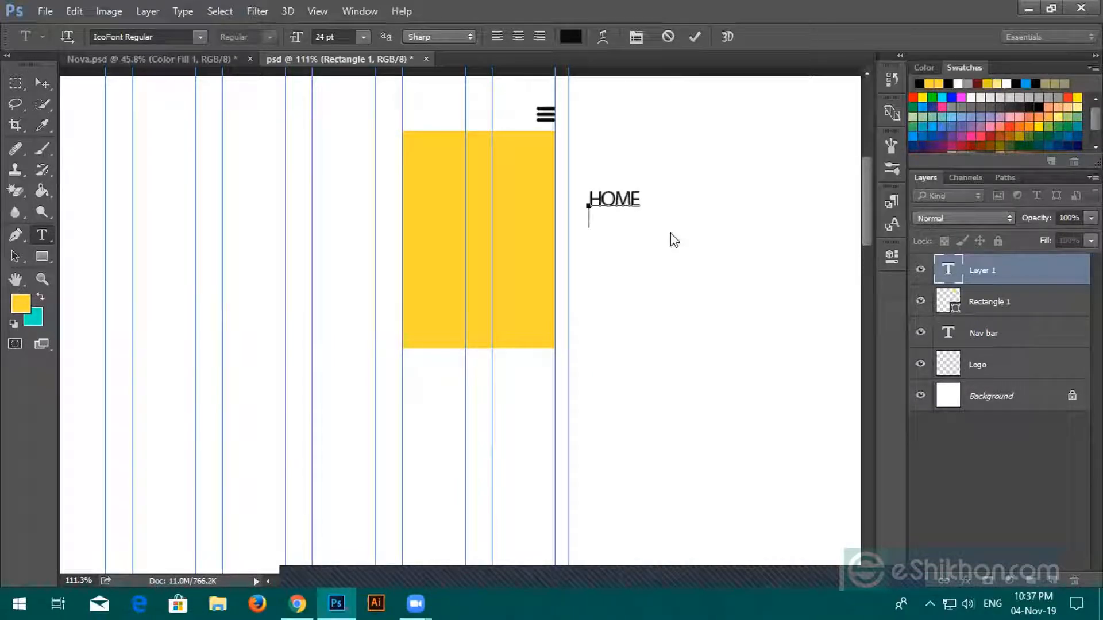
pyautogui.write('SSER')
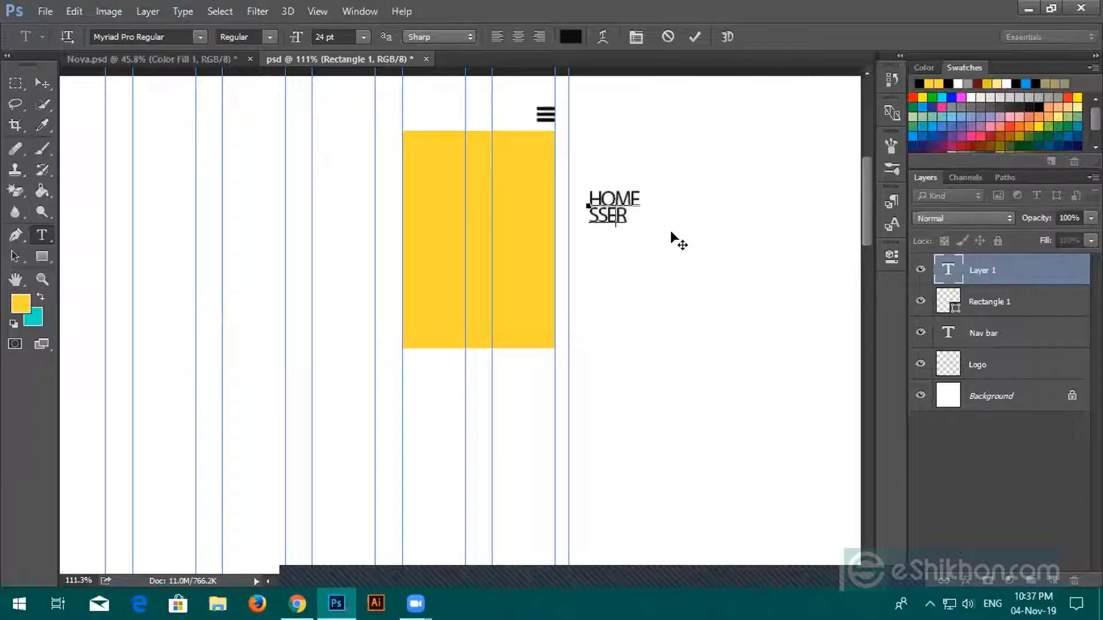
pyautogui.press('BackSpace')
pyautogui.press('BackSpace')
pyautogui.press('BackSpace')
pyautogui.write('ERV')
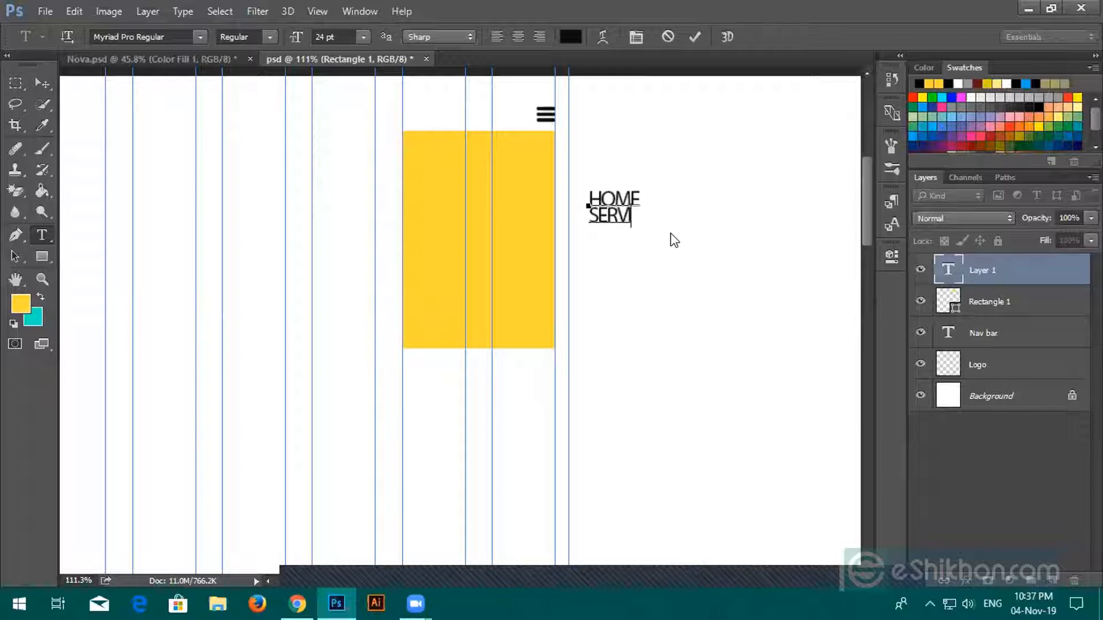
pyautogui.write('ICE')
pyautogui.write('AB ')
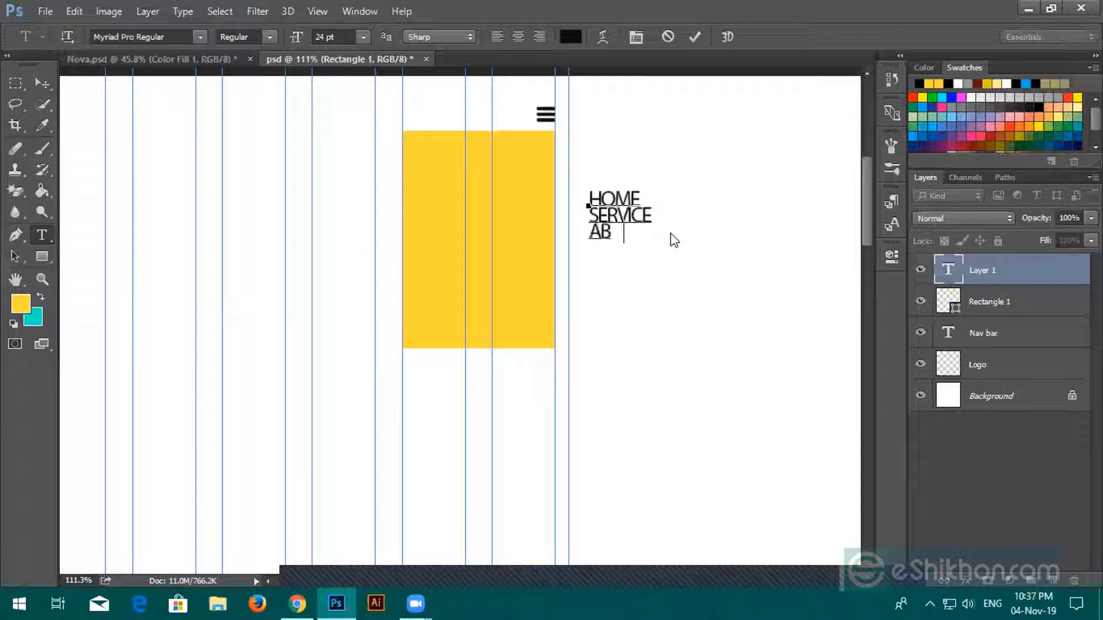
pyautogui.write('UT US')
# Step: Add the lines BLOGS and CONTACT below ABOUT US and commit the menu text
pyautogui.press('Return')
pyautogui.write('BLOG')
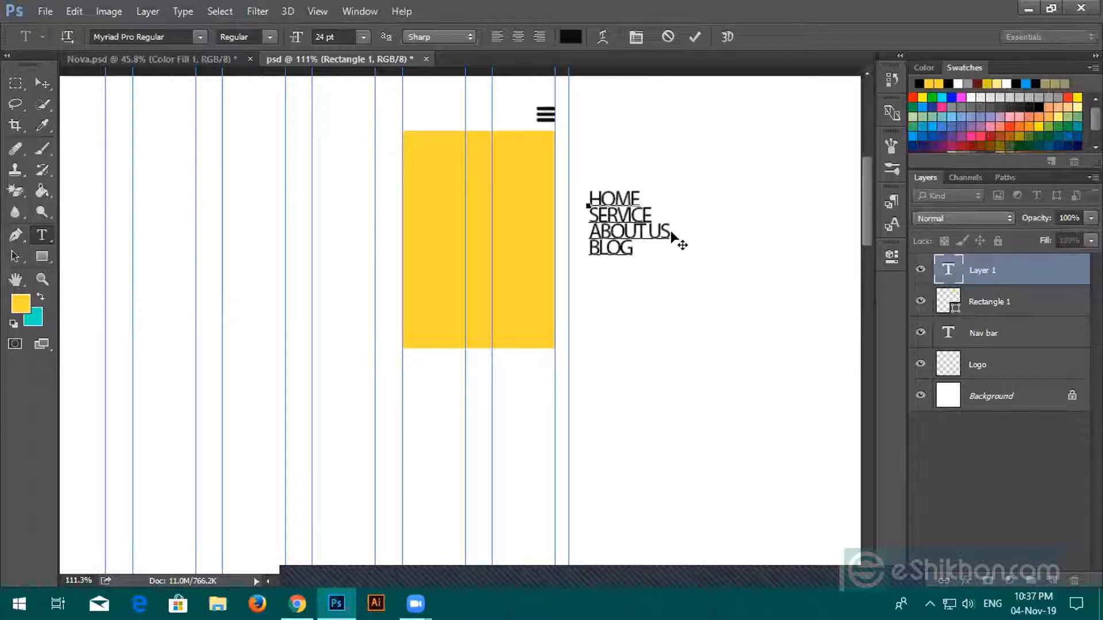
pyautogui.write('S')
pyautogui.press('Return')
pyautogui.write('CON')
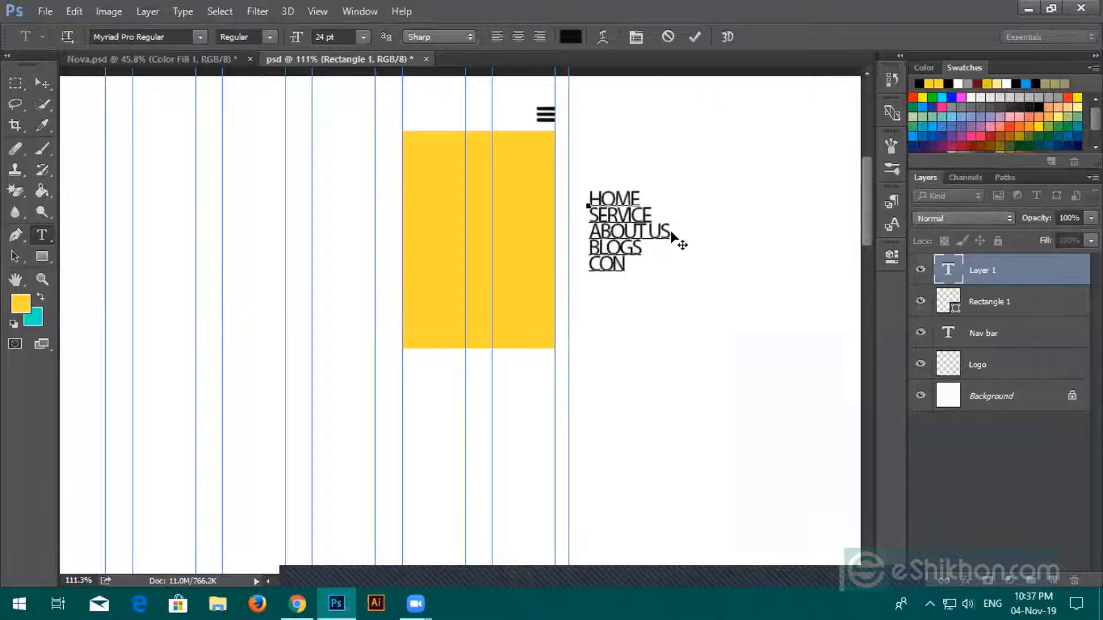
pyautogui.write('TA')
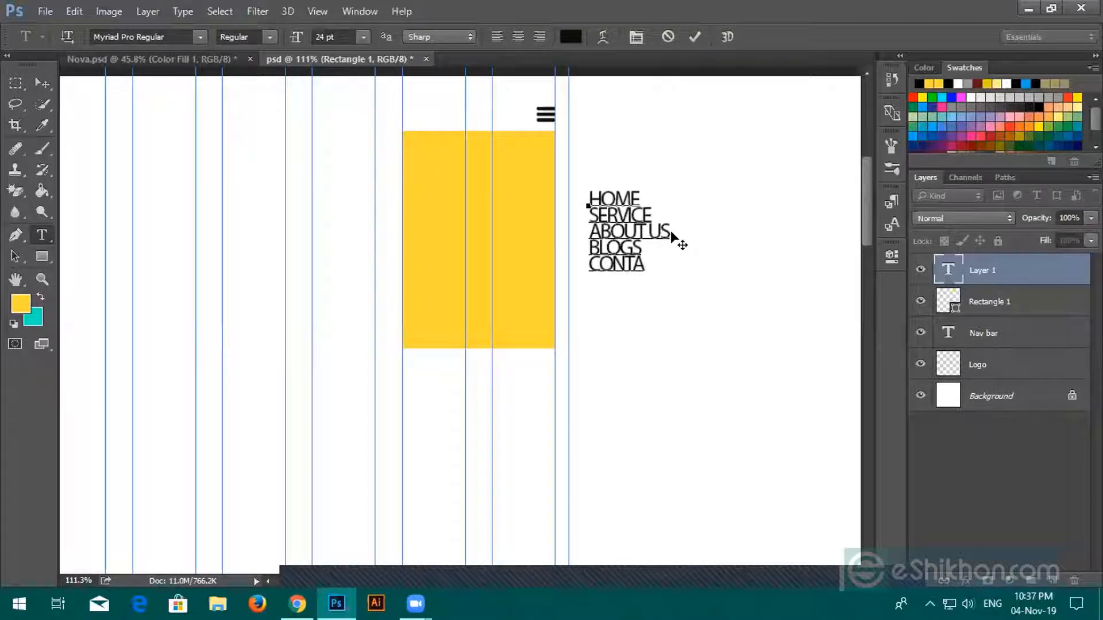
pyautogui.press('BackSpace')
pyautogui.write('RA')
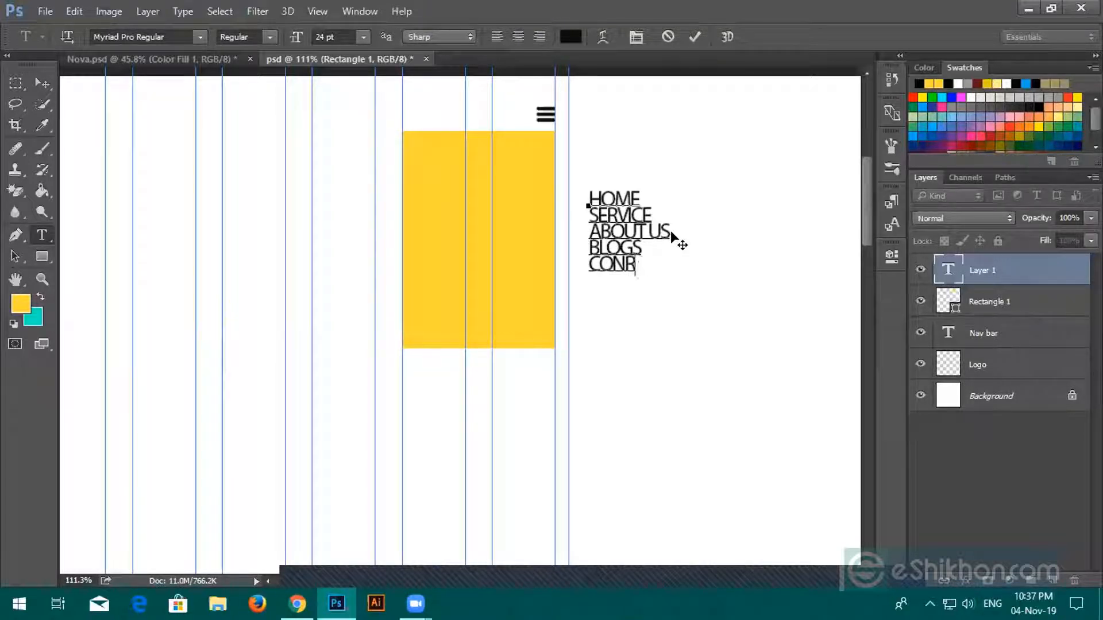
pyautogui.press('BackSpace')
pyautogui.write('TACT')
pyautogui.click(692, 32)
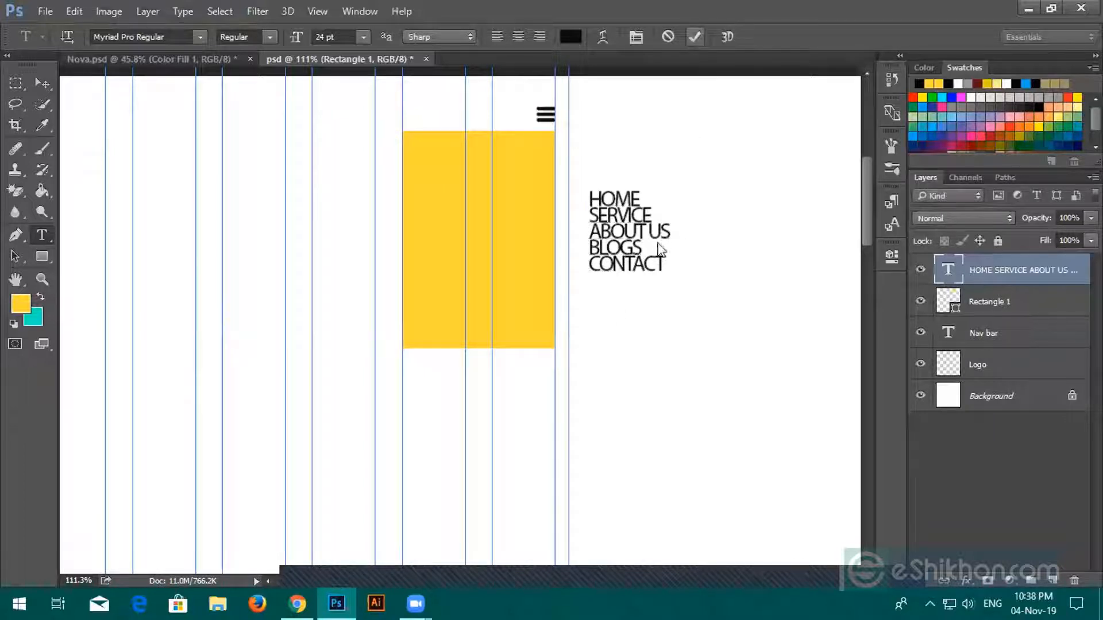
# Step: Set the leading of the five-line menu text to 30 pt and commit the change
pyautogui.doubleClick(949, 273)
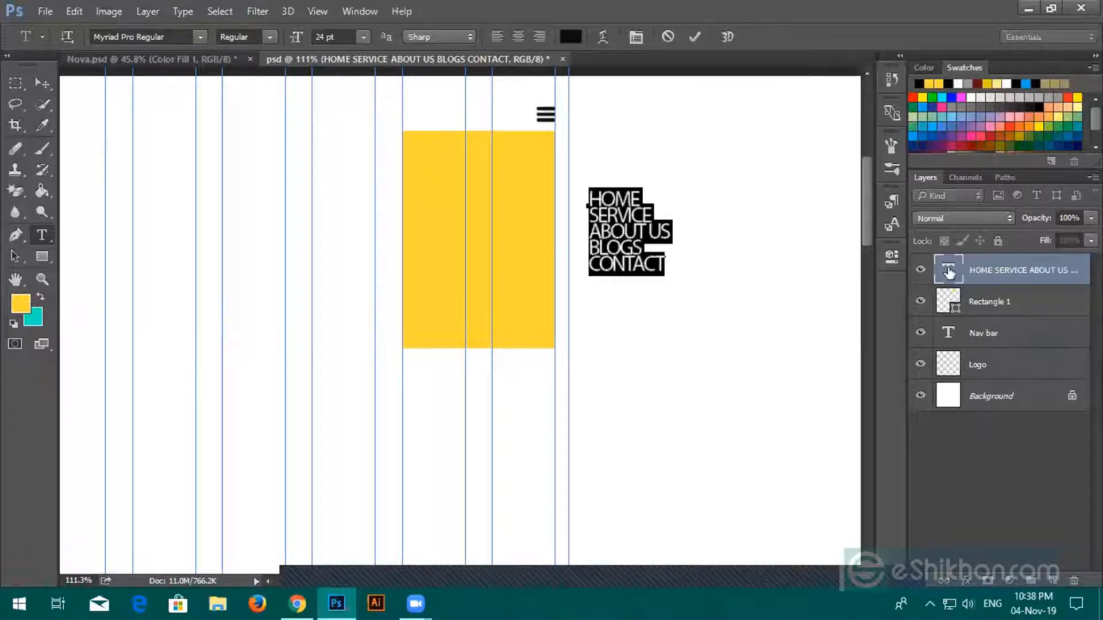
pyautogui.click(360, 11)
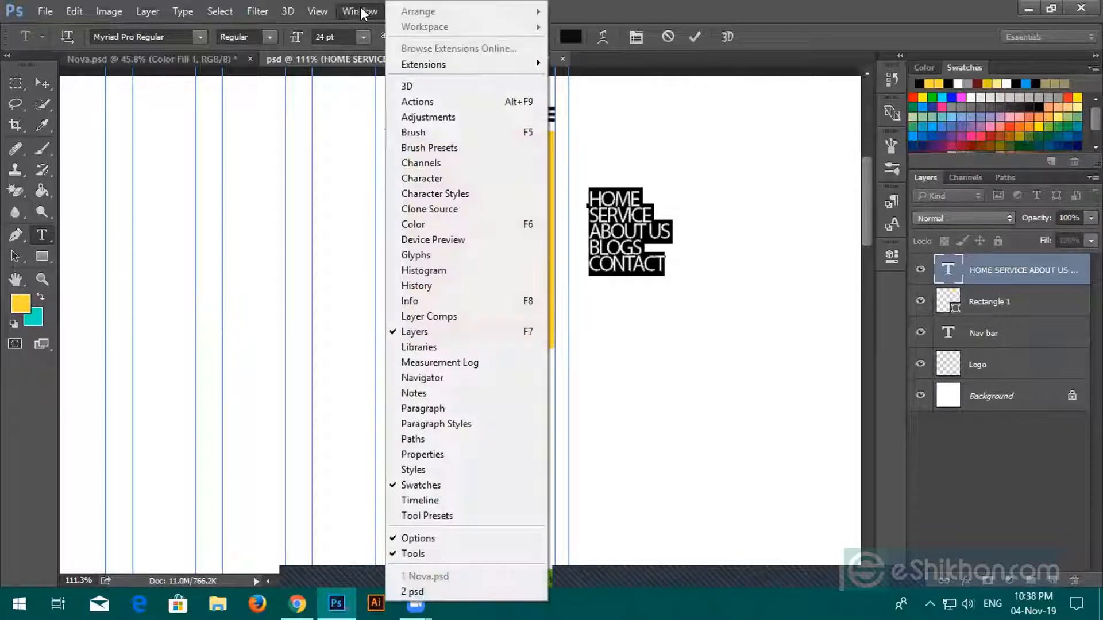
pyautogui.click(417, 179)
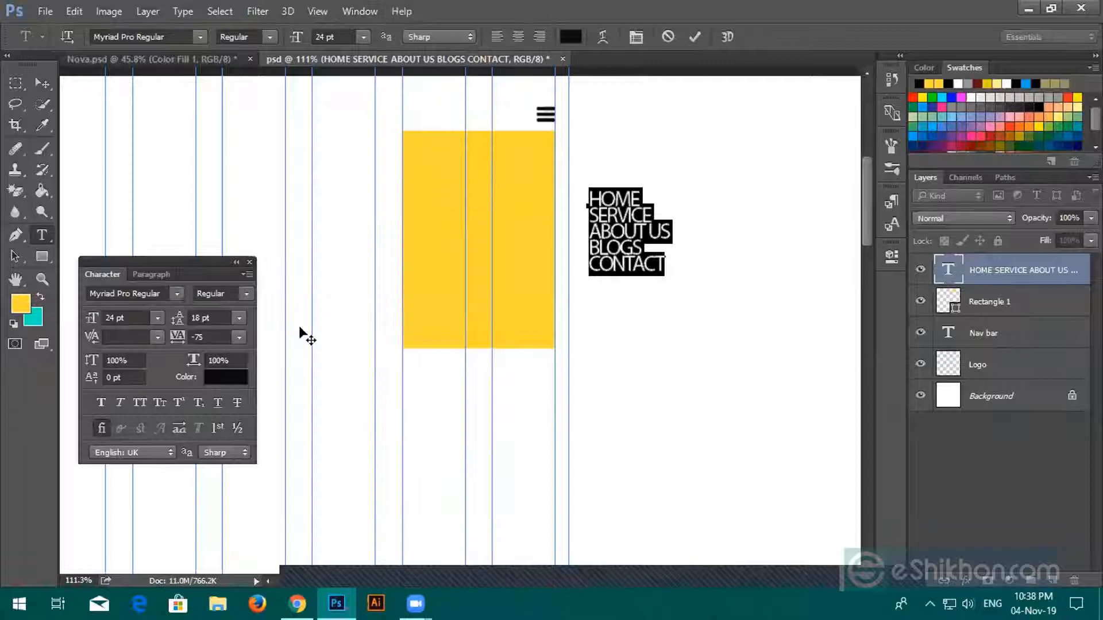
pyautogui.click(240, 337)
pyautogui.click(240, 337)
pyautogui.click(238, 318)
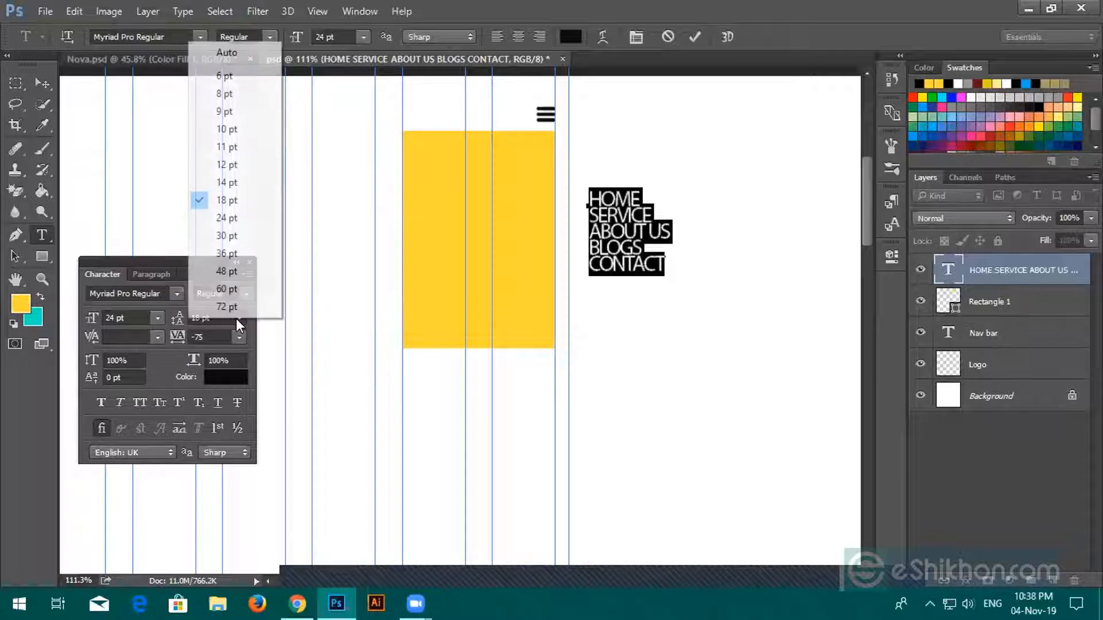
pyautogui.click(234, 165)
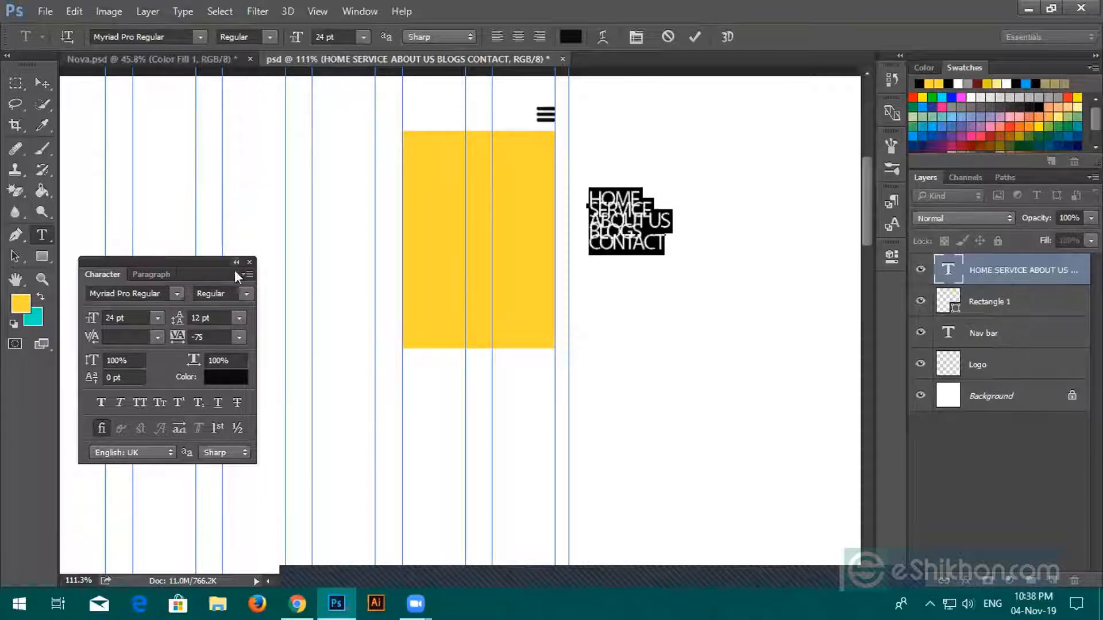
pyautogui.click(238, 320)
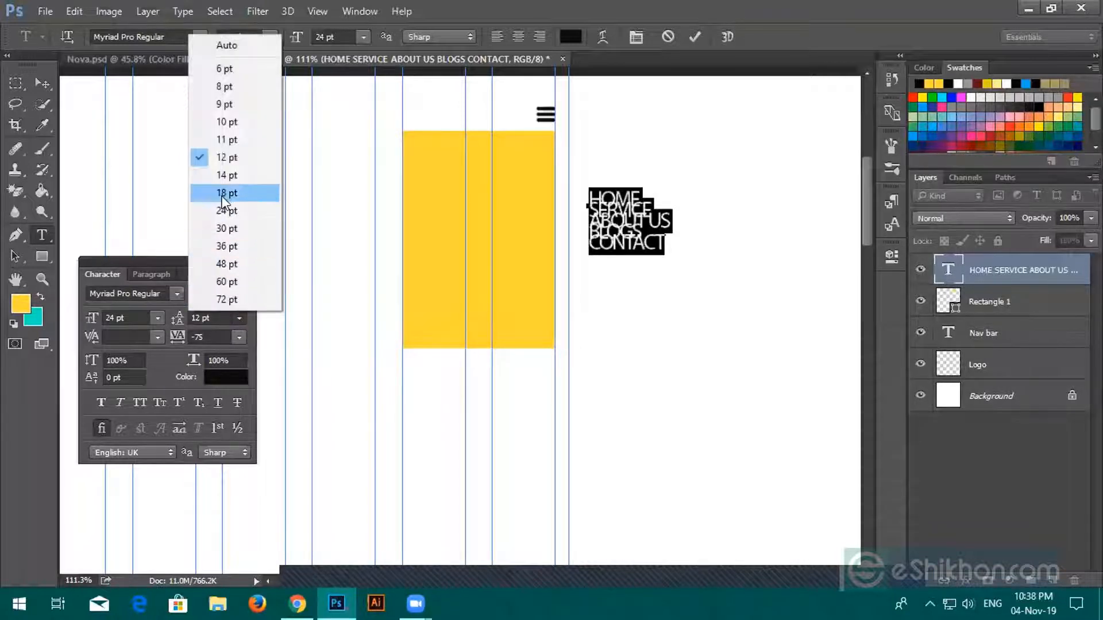
pyautogui.click(225, 195)
pyautogui.click(239, 318)
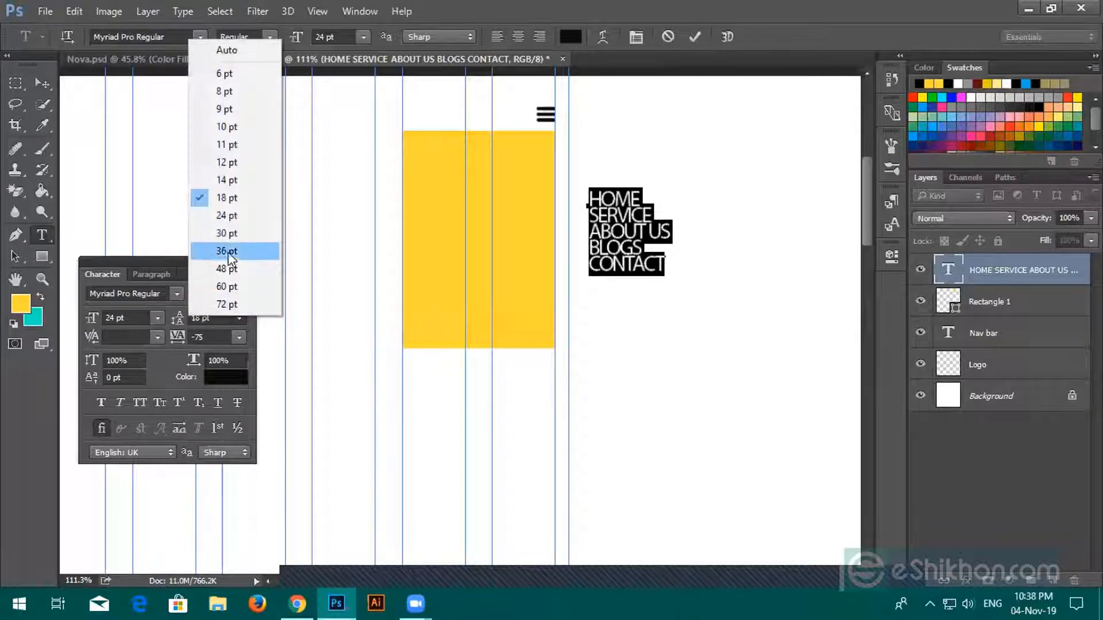
pyautogui.click(228, 233)
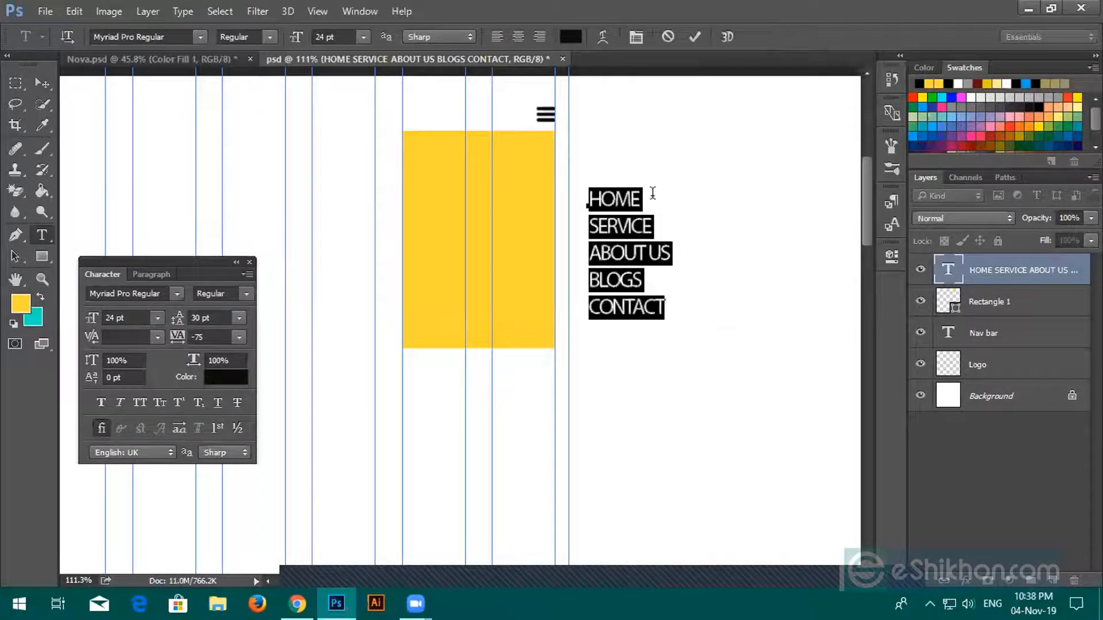
pyautogui.click(691, 38)
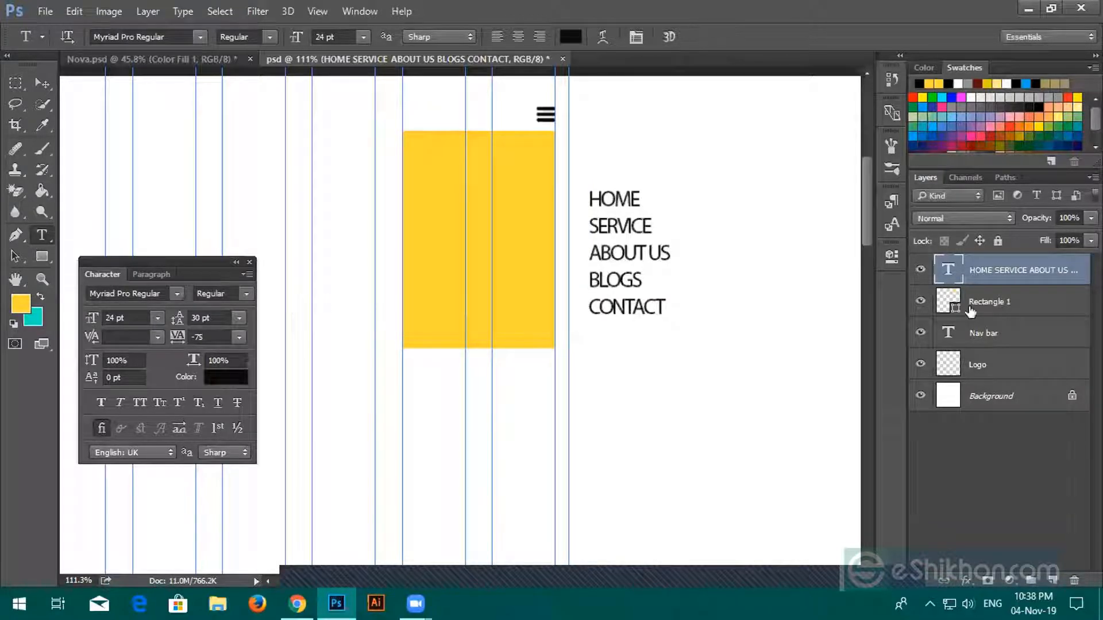
# Step: Set the tracking of the whole menu text to 0 and commit the change
pyautogui.doubleClick(949, 270)
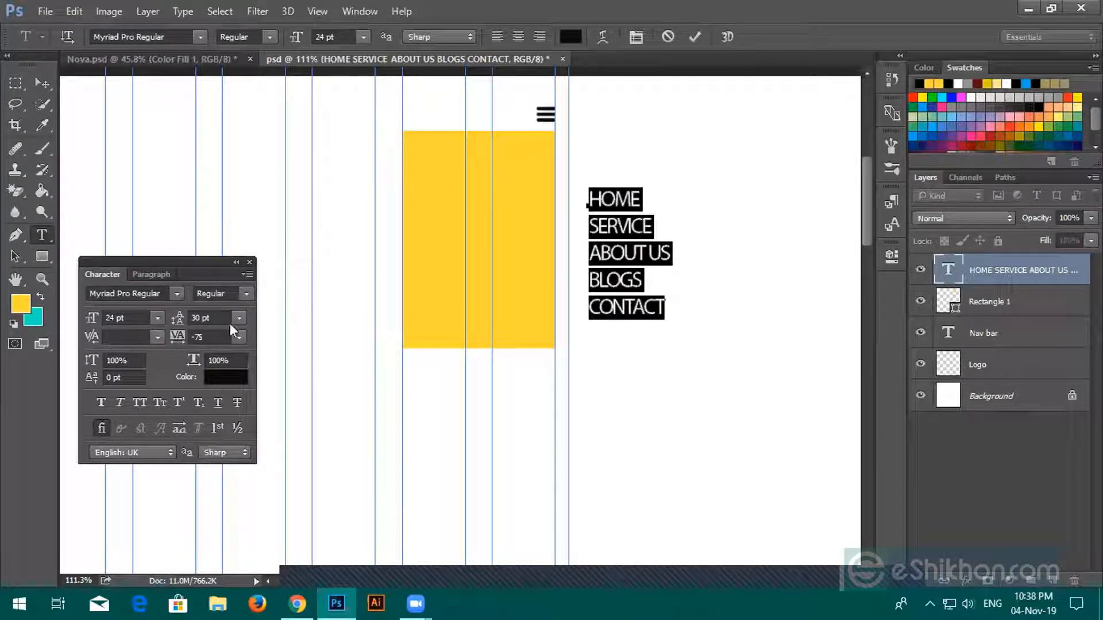
pyautogui.click(239, 338)
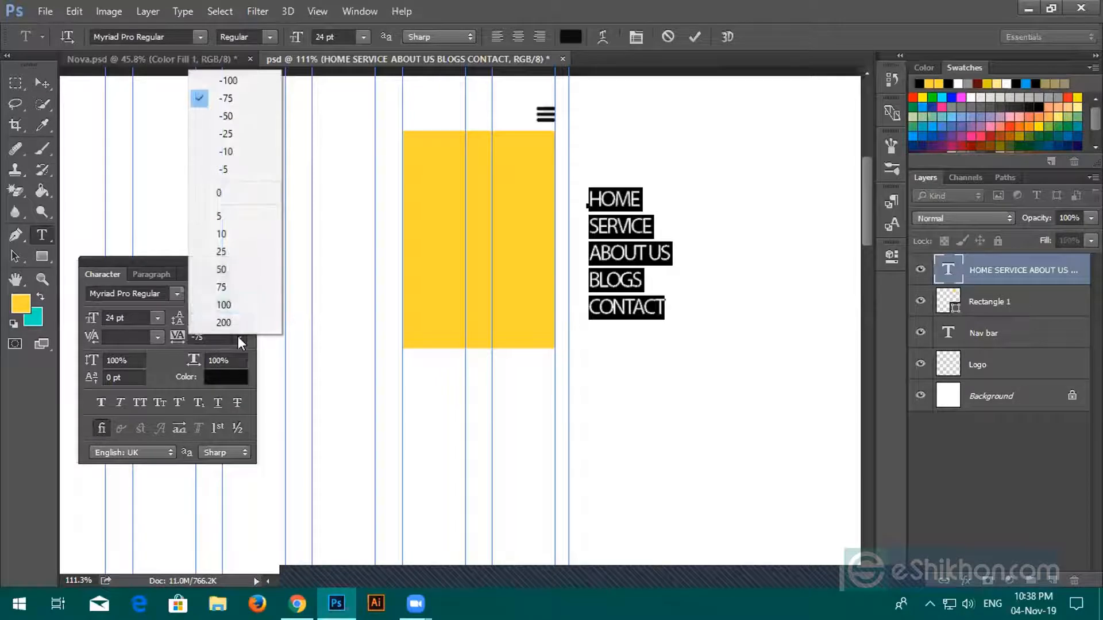
pyautogui.click(237, 193)
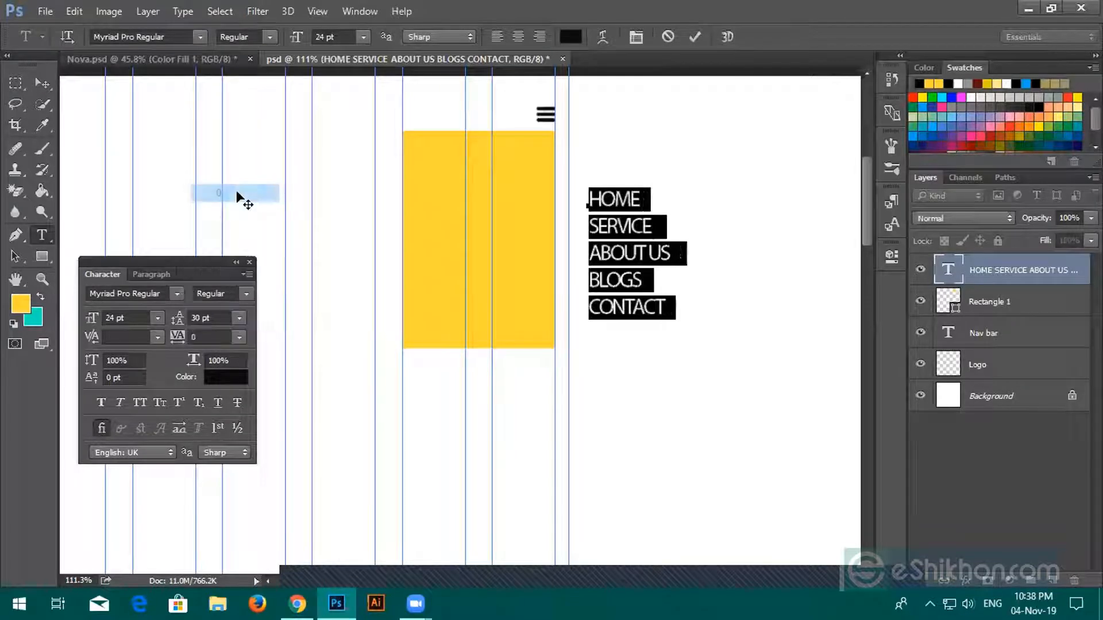
pyautogui.click(695, 36)
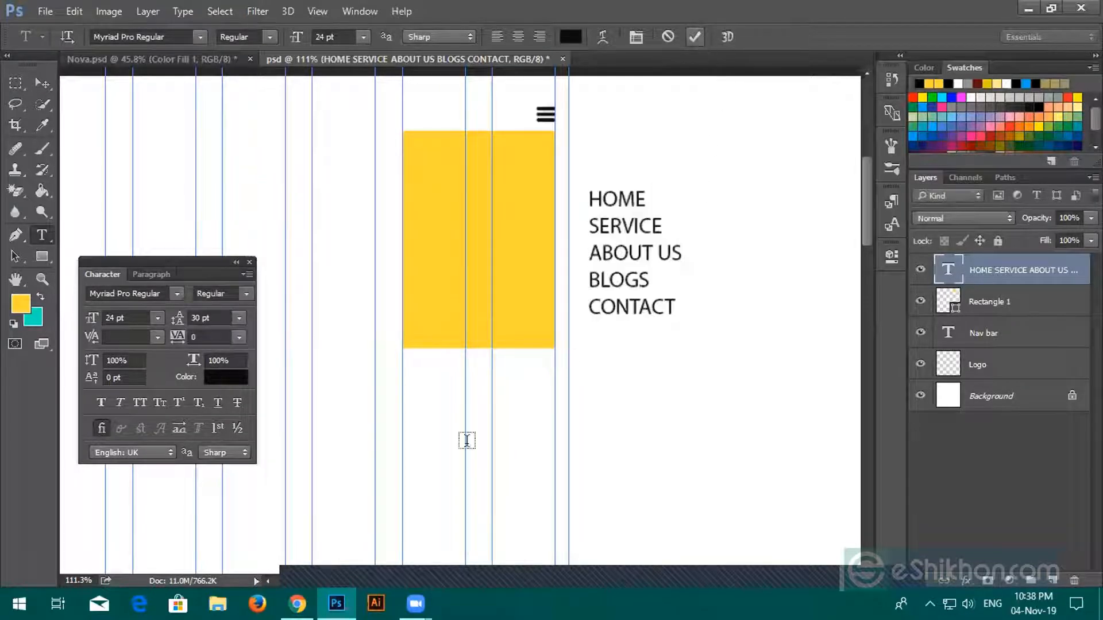
# Step: Move the menu text onto the yellow rectangle, with ABOUT US ending at the rectangle's right edge
pyautogui.click(41, 84)
pyautogui.moveTo(586, 252); pyautogui.dragTo(553, 232)
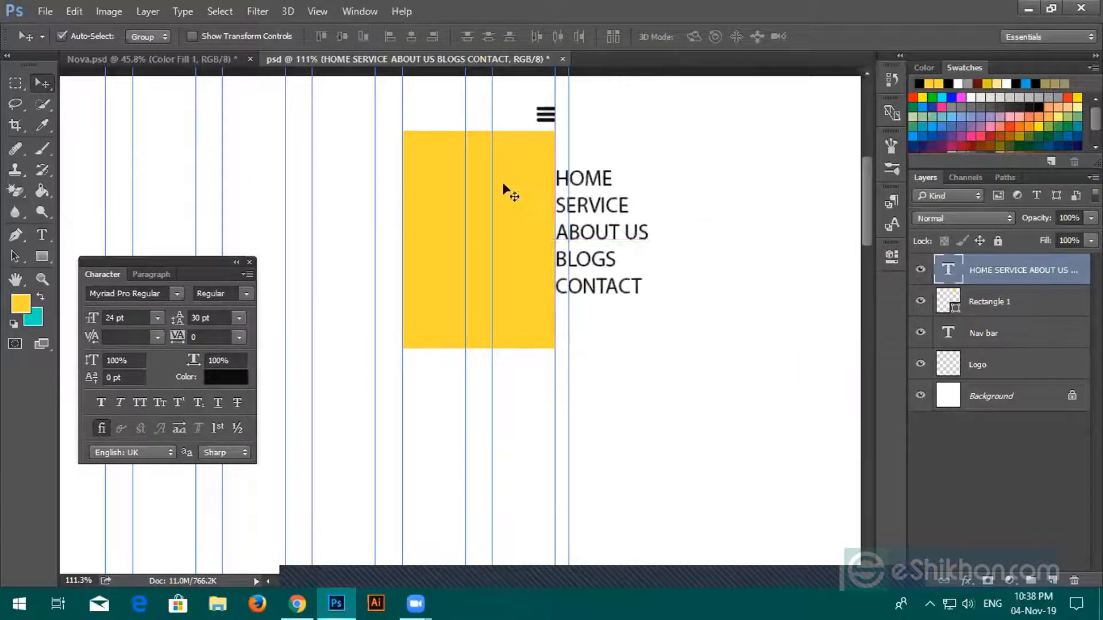
pyautogui.moveTo(510, 189)
pyautogui.mouseDown()
pyautogui.moveTo(483, 186)
pyautogui.moveTo(510, 194)
pyautogui.mouseUp()
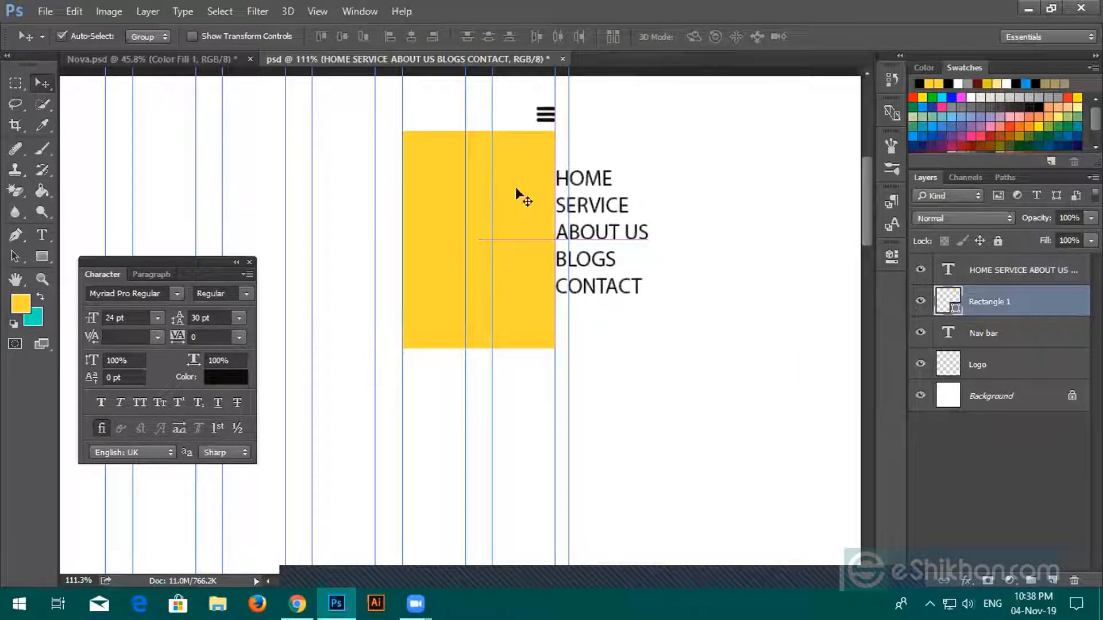
pyautogui.click(1002, 271)
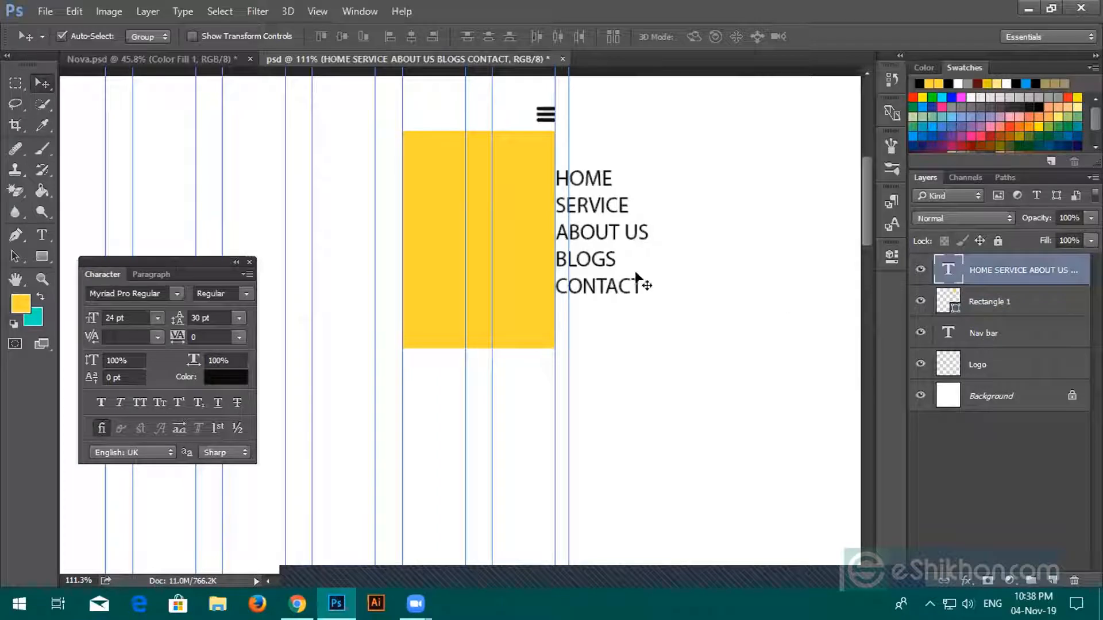
pyautogui.moveTo(630, 296); pyautogui.dragTo(529, 262)
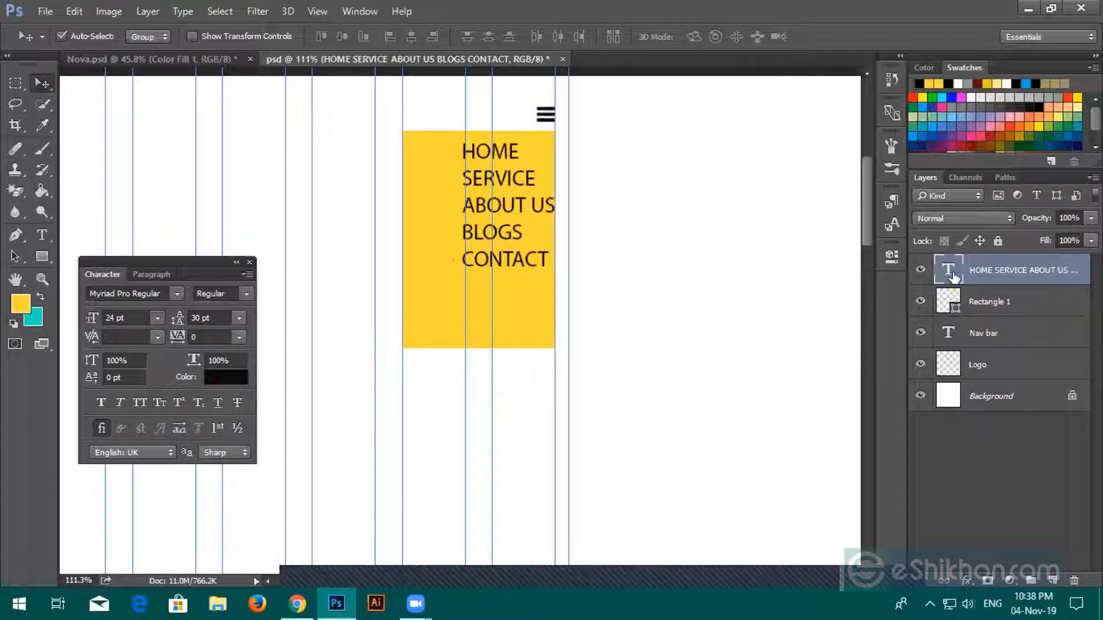
# Step: Try right-aligning the lines of the menu text, keeping CONTACT as the last line
pyautogui.doubleClick(947, 270)
pyautogui.click(539, 37)
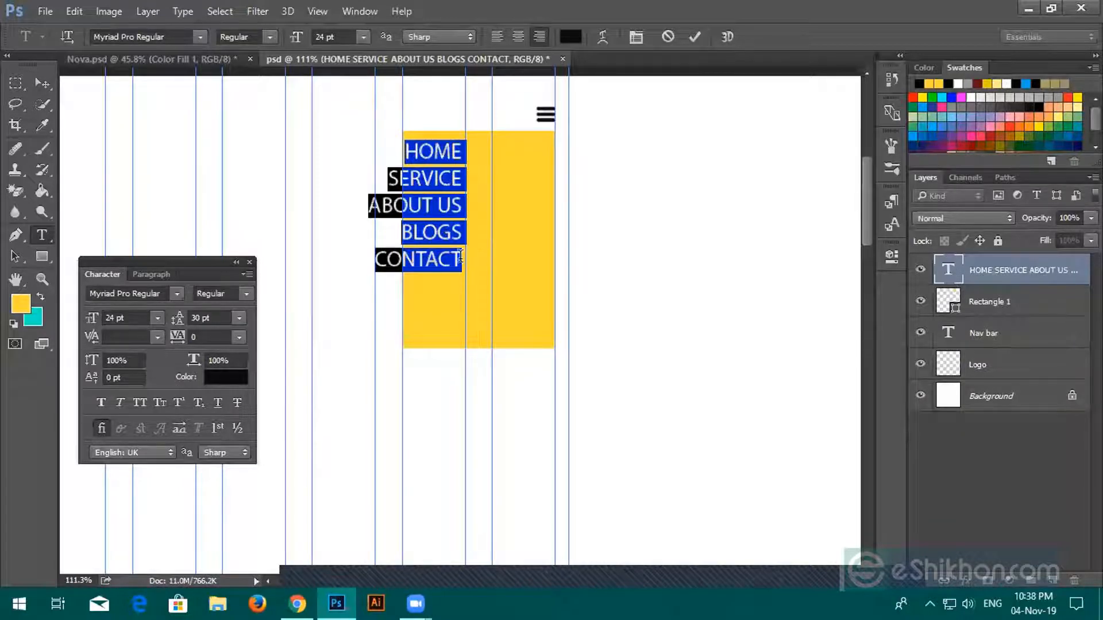
pyautogui.click(460, 258)
pyautogui.press('BackSpace')
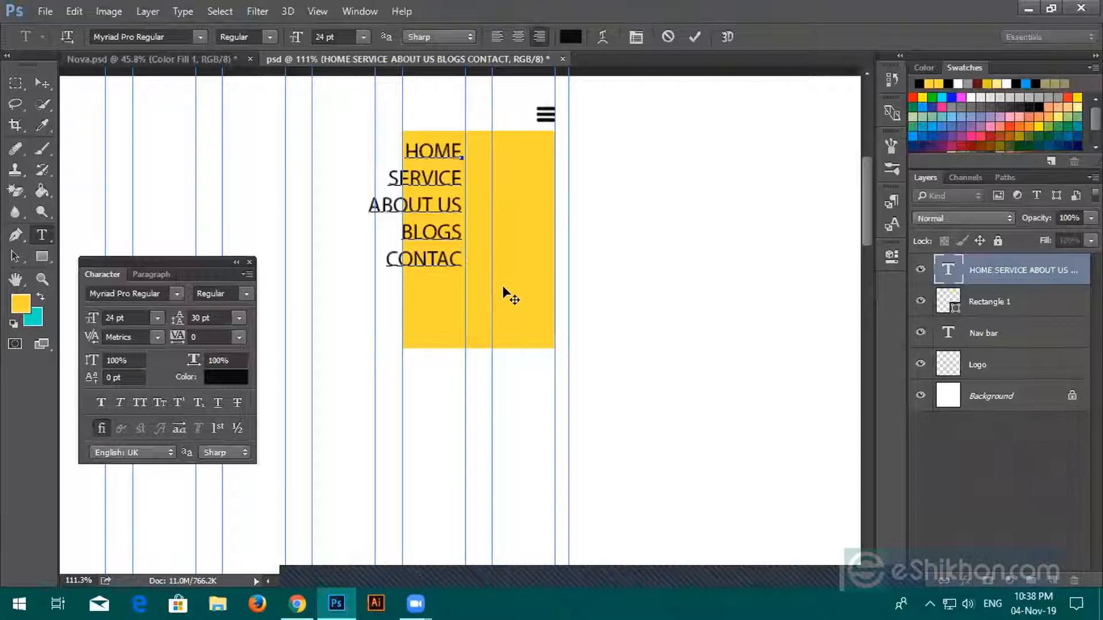
pyautogui.write('T')
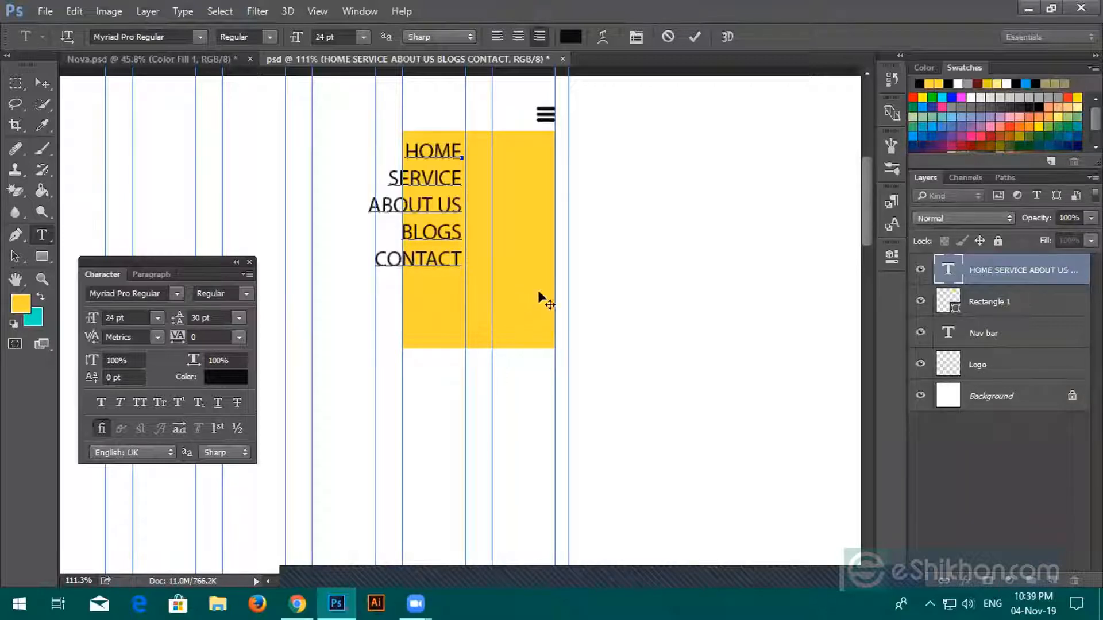
pyautogui.click(697, 38)
# Step: Move the right-aligned menu text just inside the yellow rectangle's right edge
pyautogui.press('v')
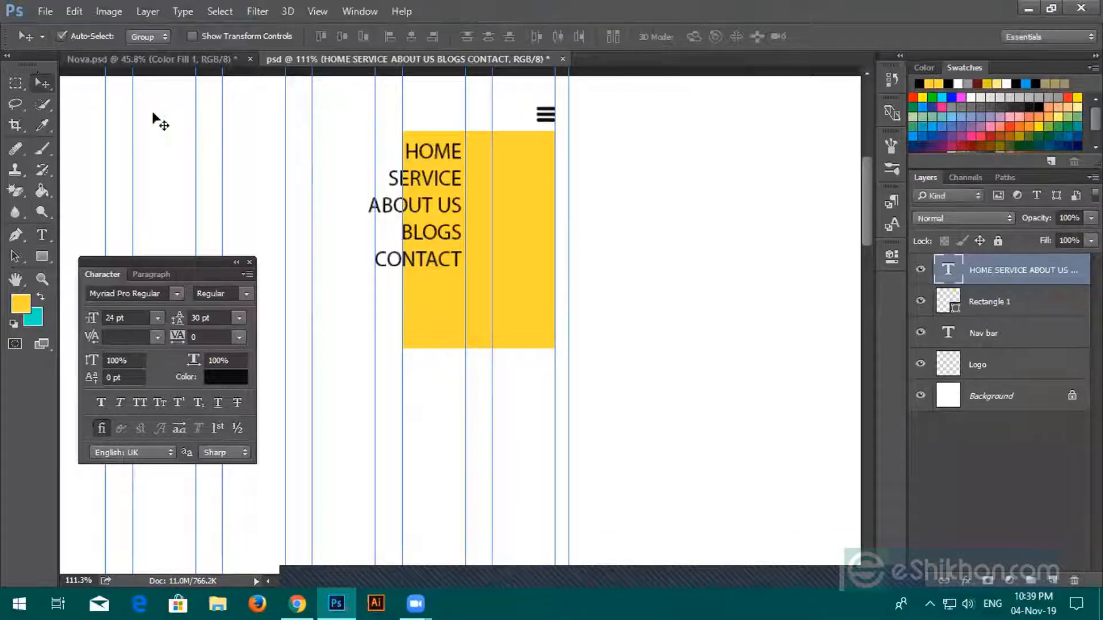
pyautogui.moveTo(438, 214); pyautogui.dragTo(532, 214)
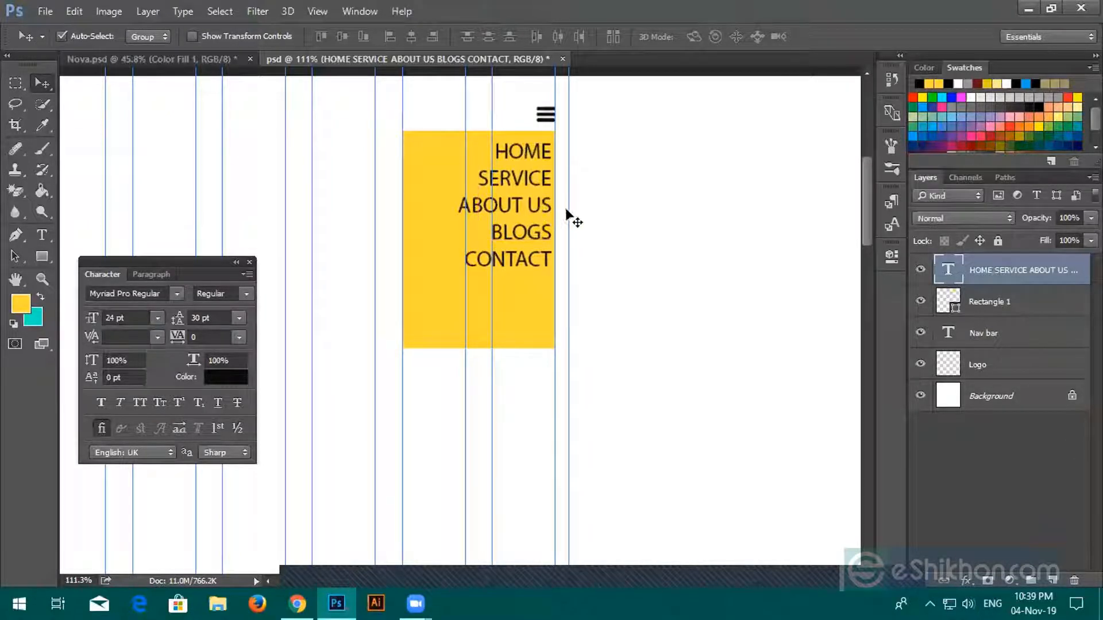
pyautogui.press('Right')
pyautogui.press('Right')
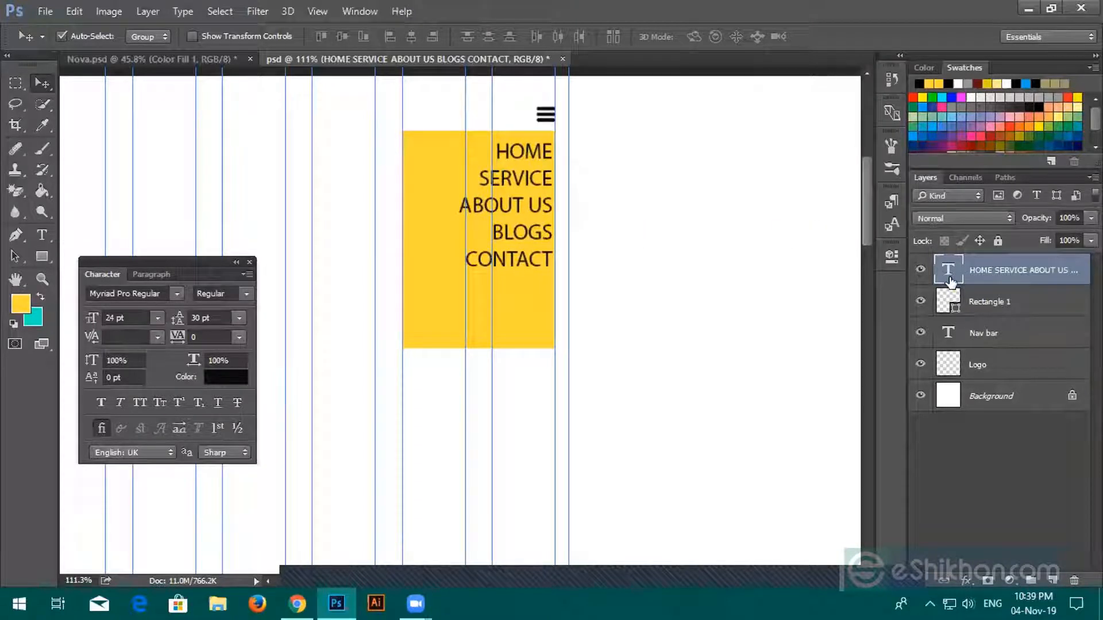
# Step: Left-align the menu text and move it back onto the yellow rectangle, leaving a small margin at the rectangle's right edge
pyautogui.doubleClick(948, 273)
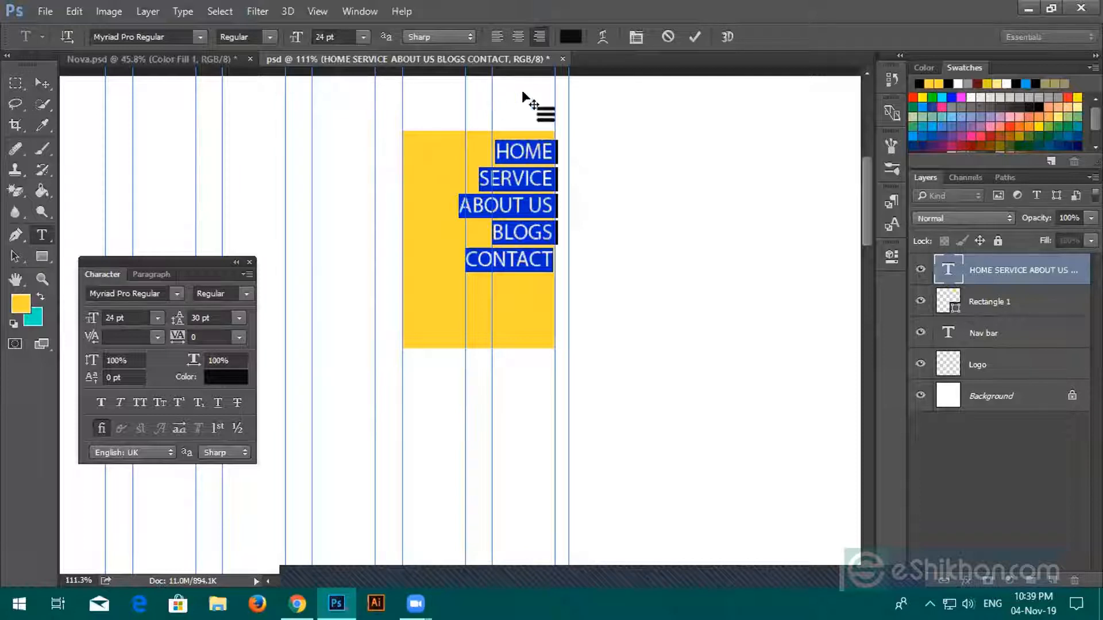
pyautogui.click(493, 36)
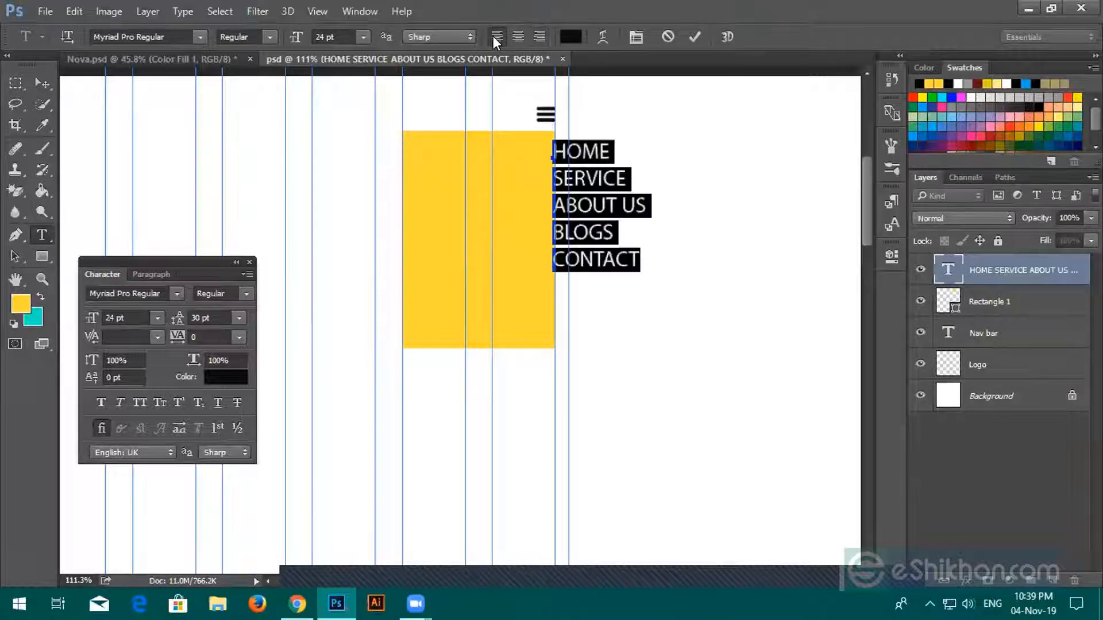
pyautogui.click(693, 36)
pyautogui.press('v')
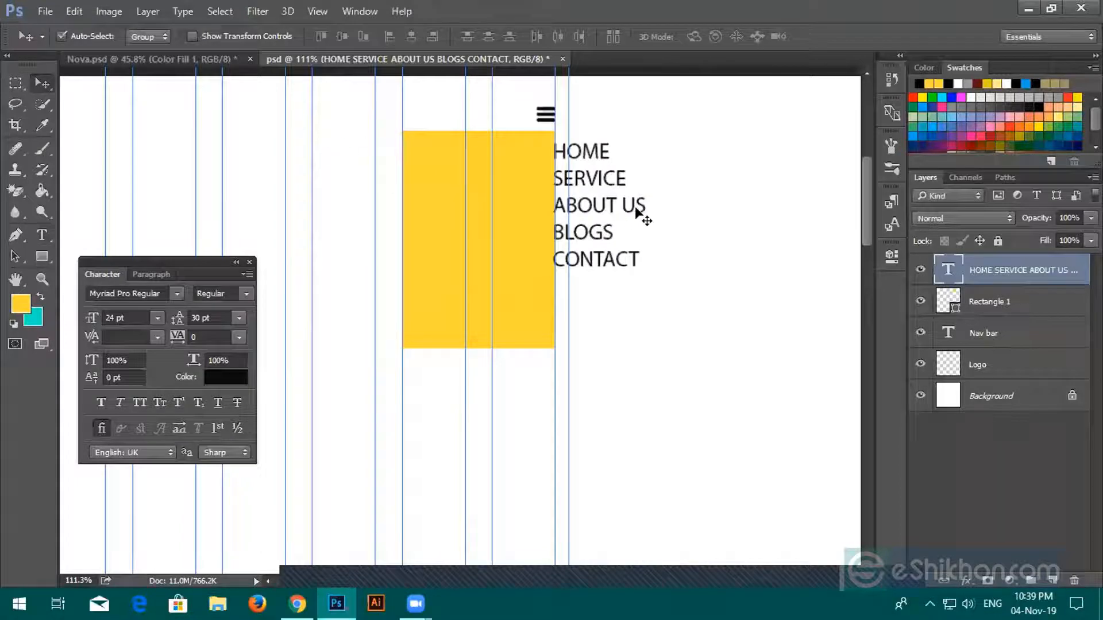
pyautogui.moveTo(637, 213); pyautogui.dragTo(533, 207)
# Step: Transform the yellow rectangle to about 83% width and 69% height around the menu text, keeping its top and right edges in place
pyautogui.click(513, 318)
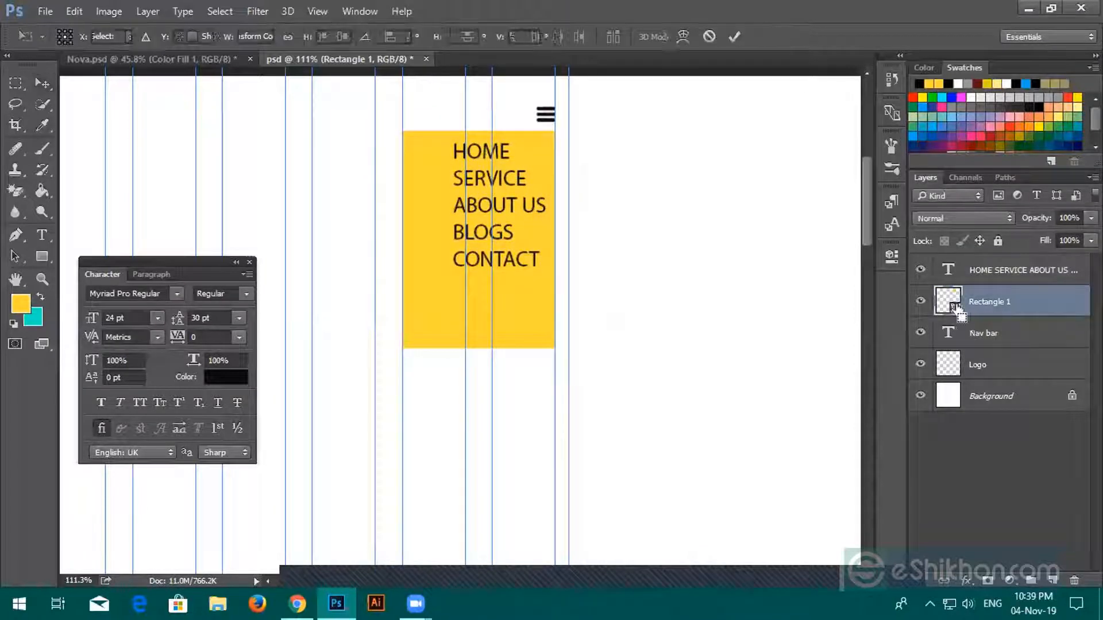
pyautogui.hotkey('ctrl', 't')
pyautogui.moveTo(479, 344); pyautogui.dragTo(479, 280)
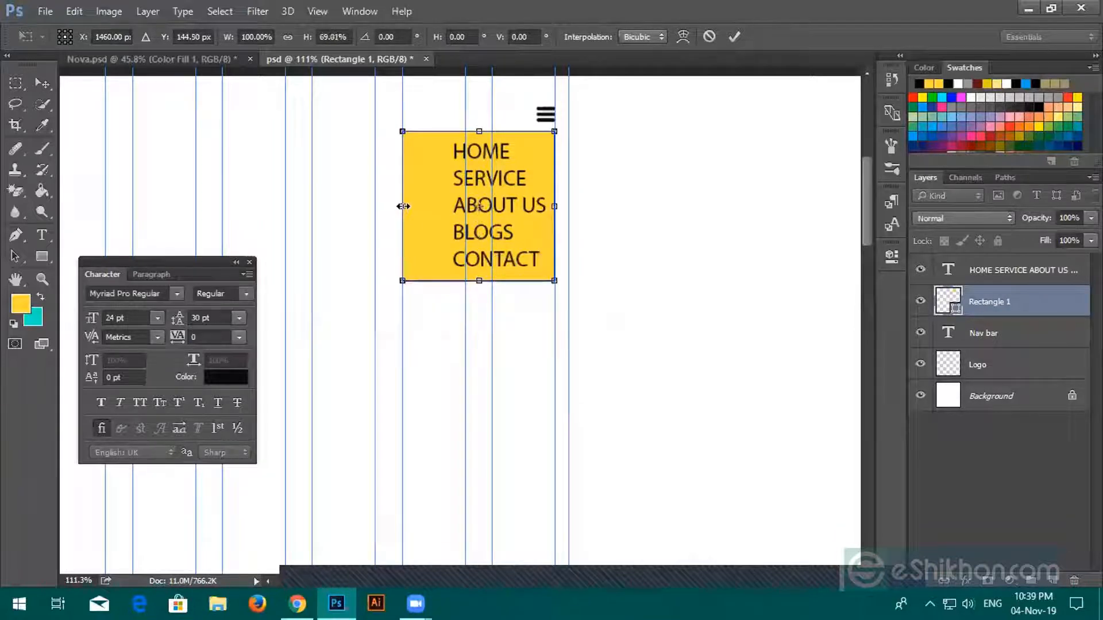
pyautogui.moveTo(404, 206); pyautogui.dragTo(429, 204)
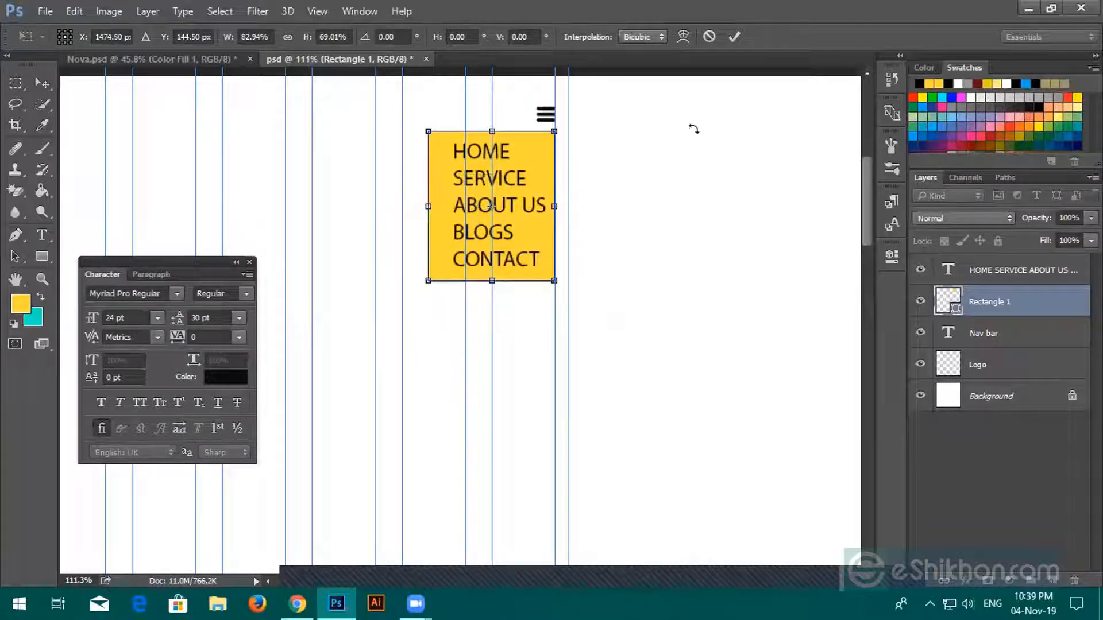
pyautogui.click(735, 37)
# Step: Align the menu text and the yellow rectangle on their vertical and horizontal centers
pyautogui.keyDown('shift'); pyautogui.click(983, 272); pyautogui.keyUp('shift')
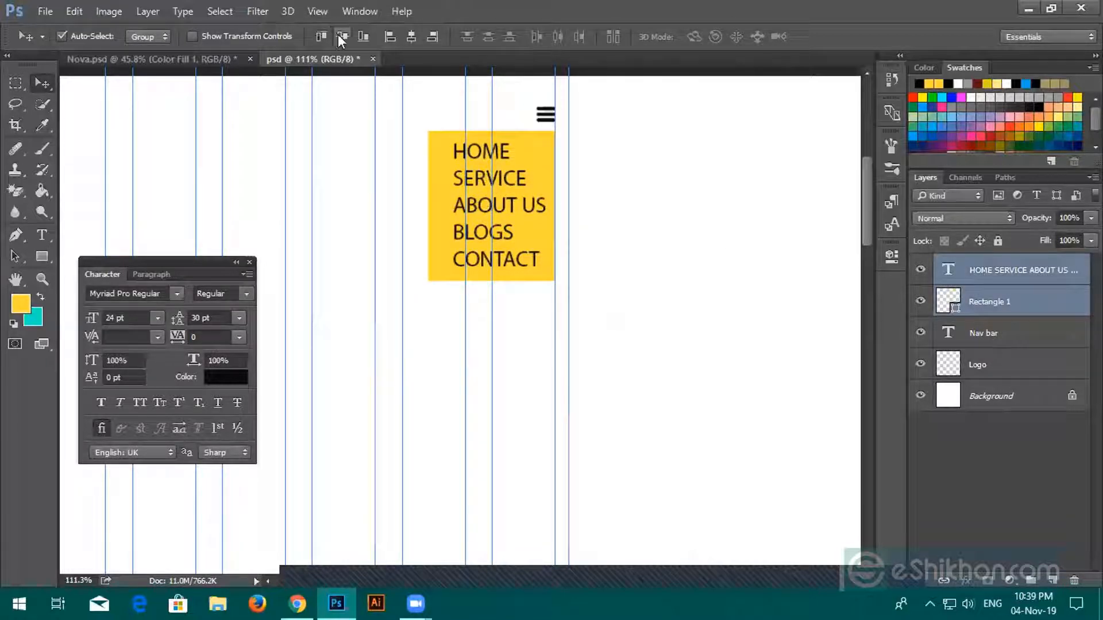
pyautogui.click(341, 36)
pyautogui.click(411, 37)
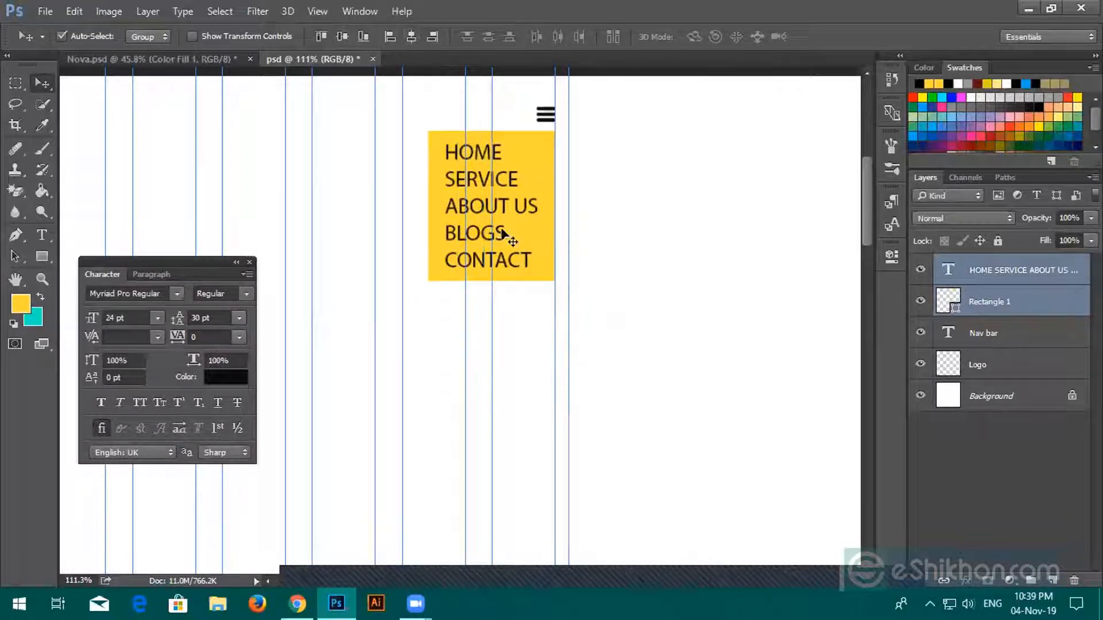
# Step: Group the menu text and yellow rectangle layers and name the group Menu bar
pyautogui.scroll(1, 551, 264)
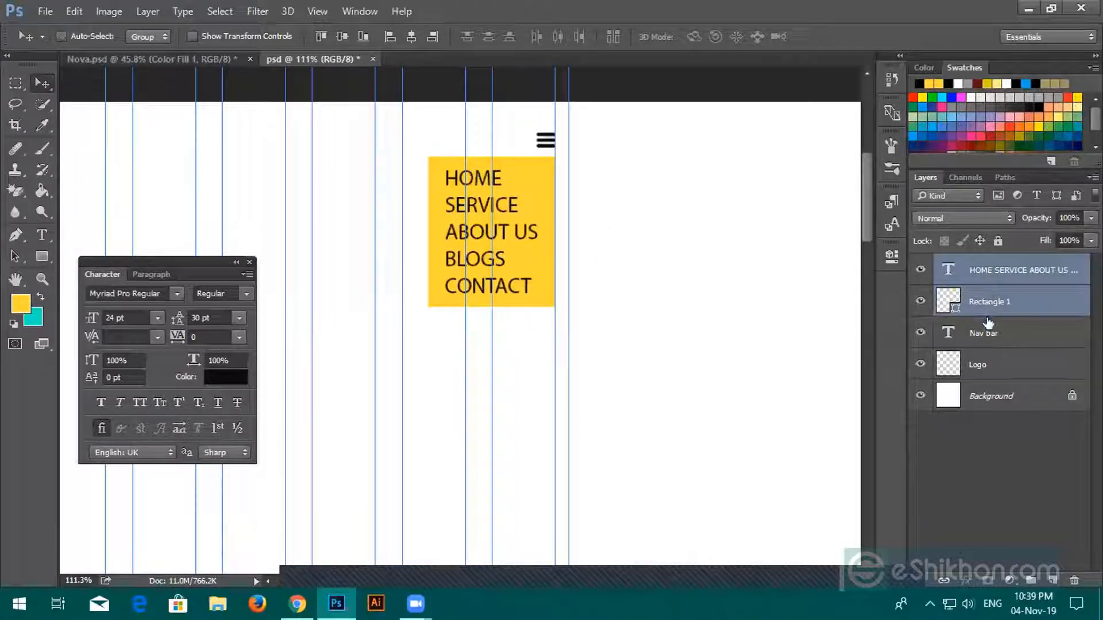
pyautogui.hotkey('ctrl', 'g')
pyautogui.doubleClick(983, 264)
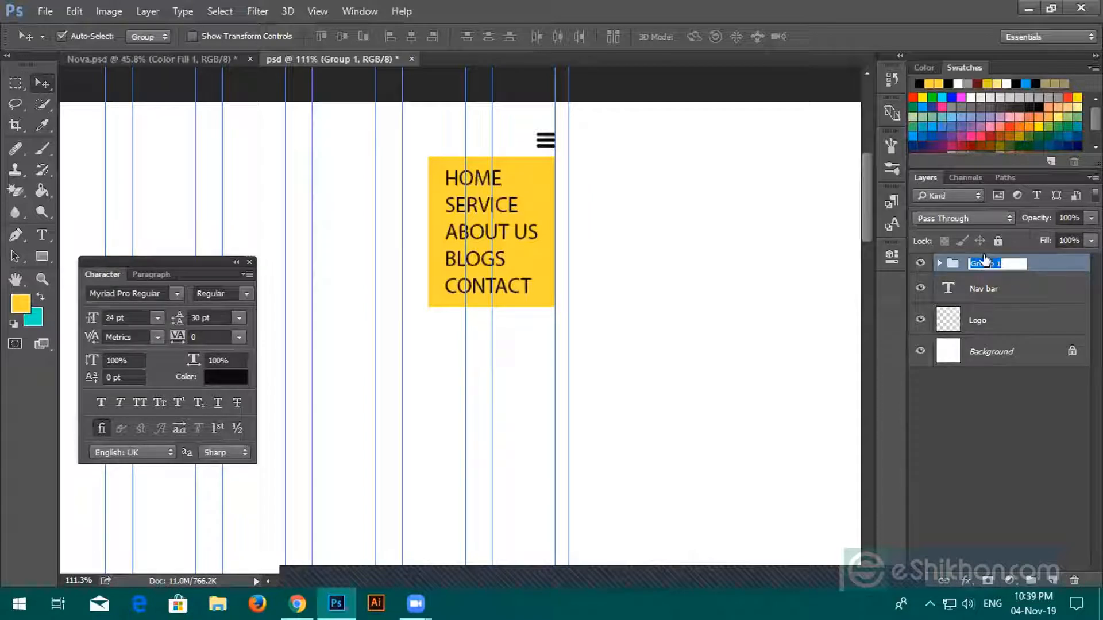
pyautogui.write('Menu bar')
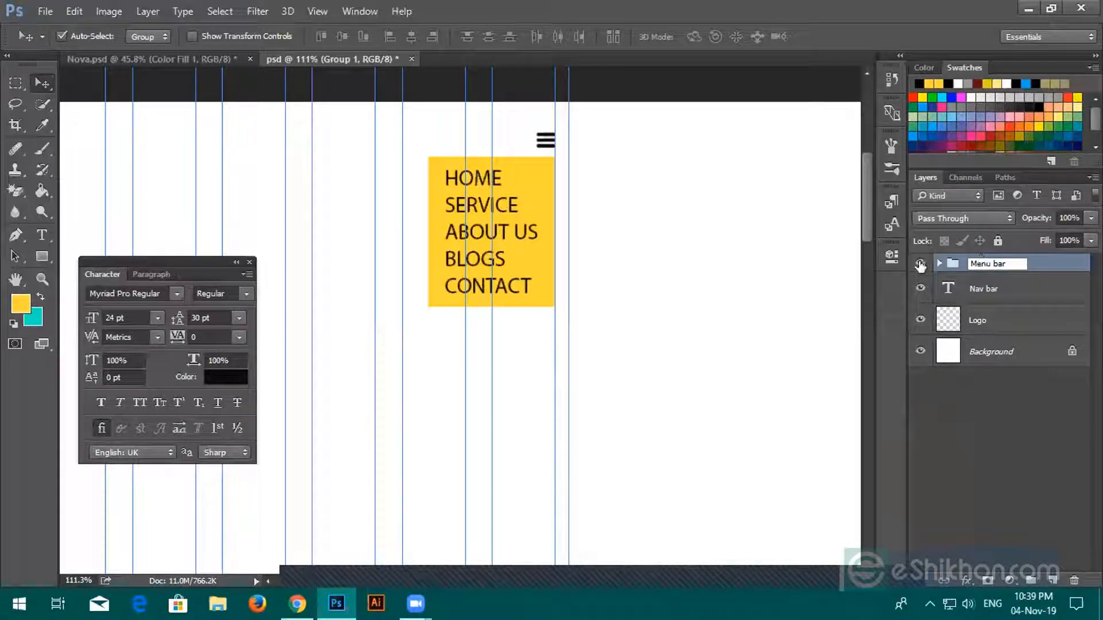
# Step: Toggle the Menu bar group's visibility to check the header with and without the dropdown
pyautogui.click(920, 265)
pyautogui.click(919, 264)
pyautogui.click(921, 265)
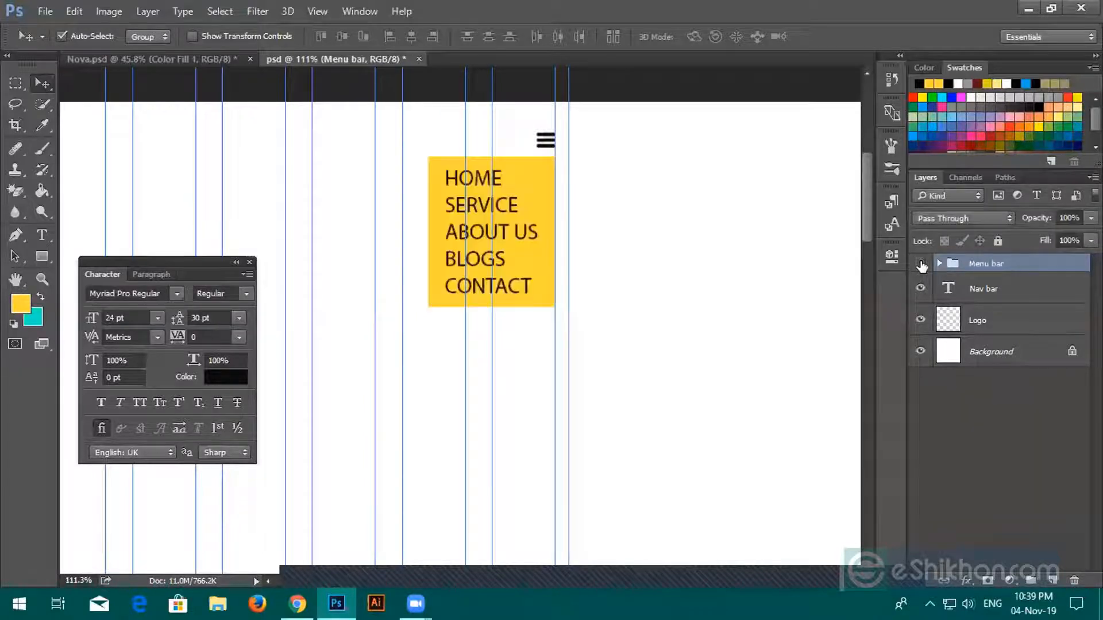
# Step: Set the font of the dropdown menu text in the Menu bar group to Exo Medium
pyautogui.click(921, 265)
pyautogui.click(921, 265)
pyautogui.click(940, 263)
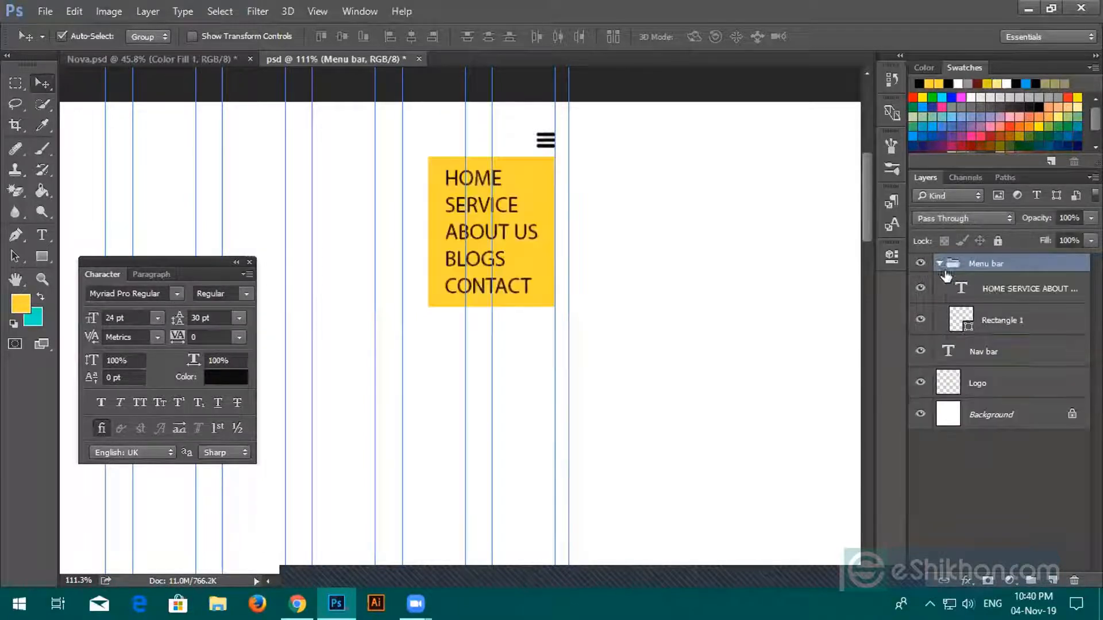
pyautogui.doubleClick(971, 295)
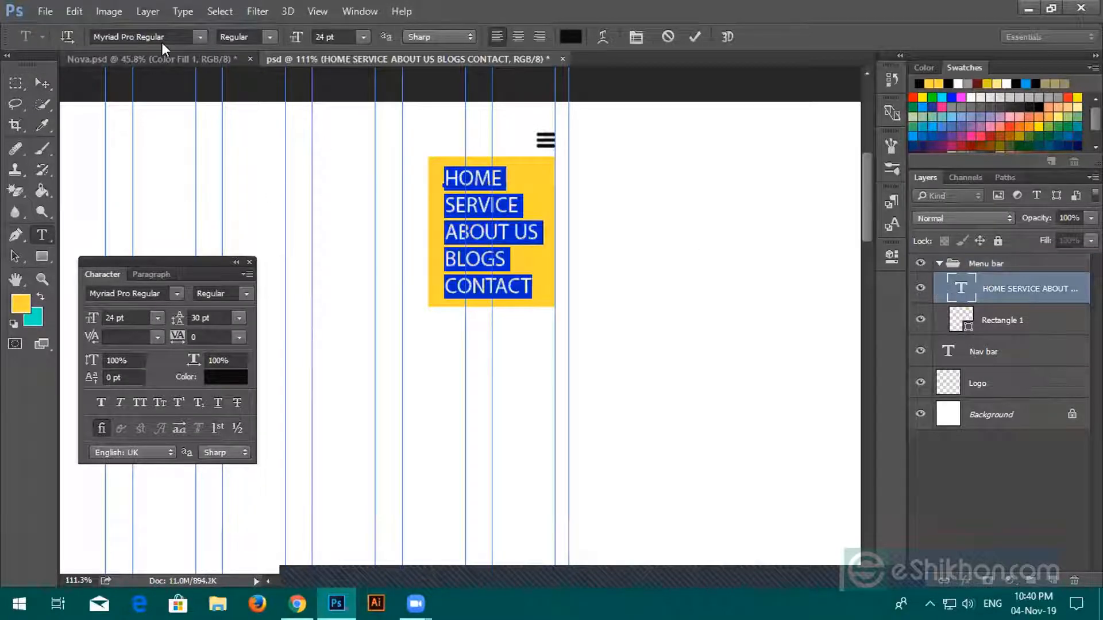
pyautogui.click(123, 293)
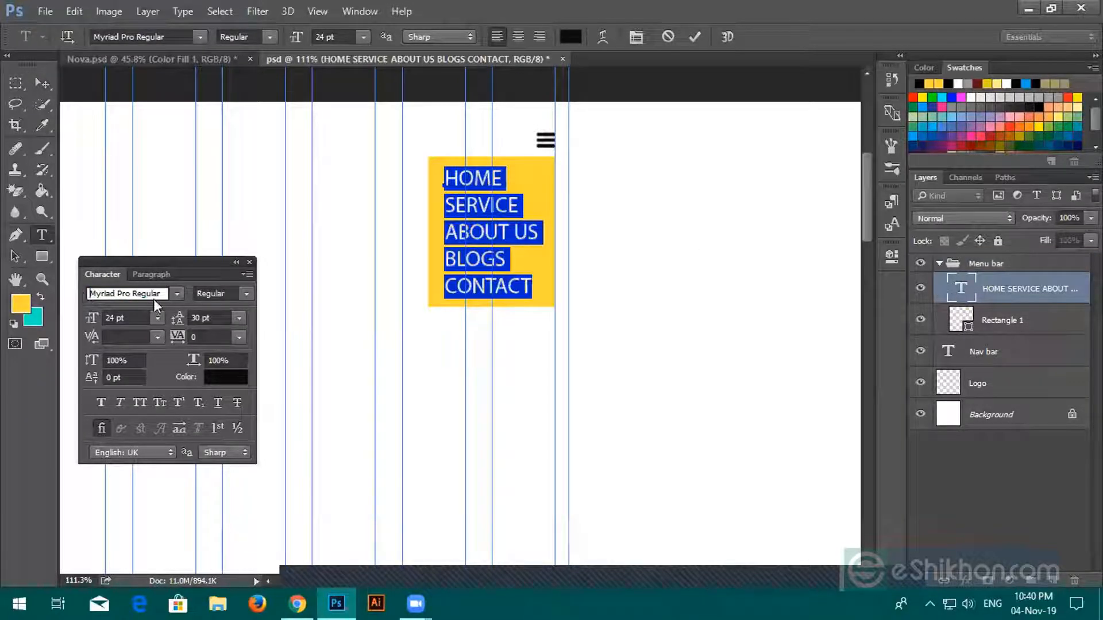
pyautogui.moveTo(161, 293); pyautogui.dragTo(68, 296)
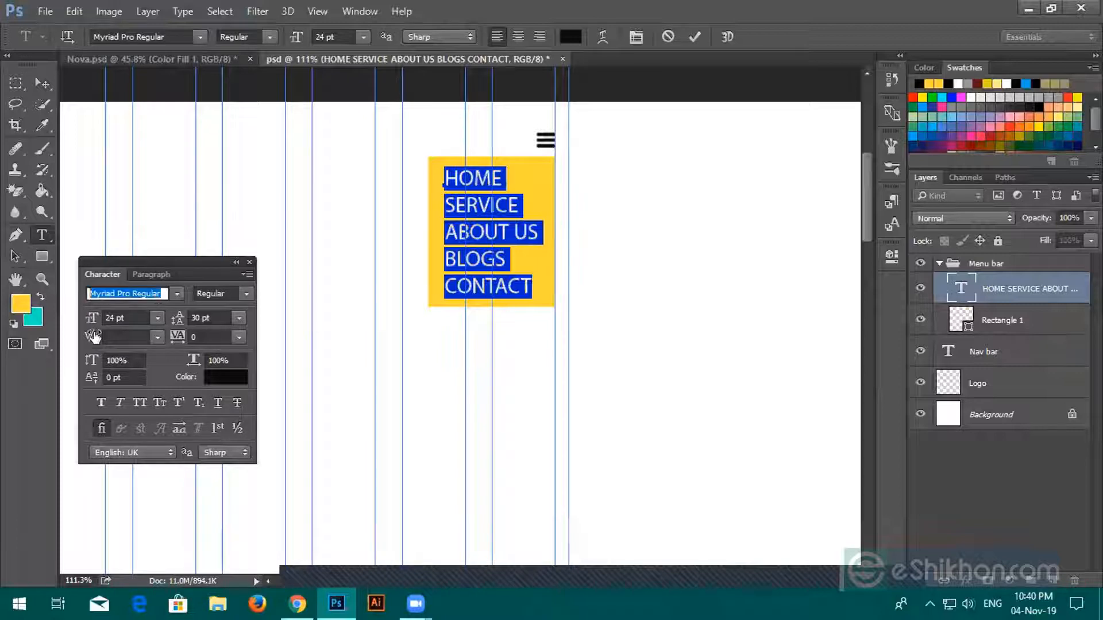
pyautogui.write('exo')
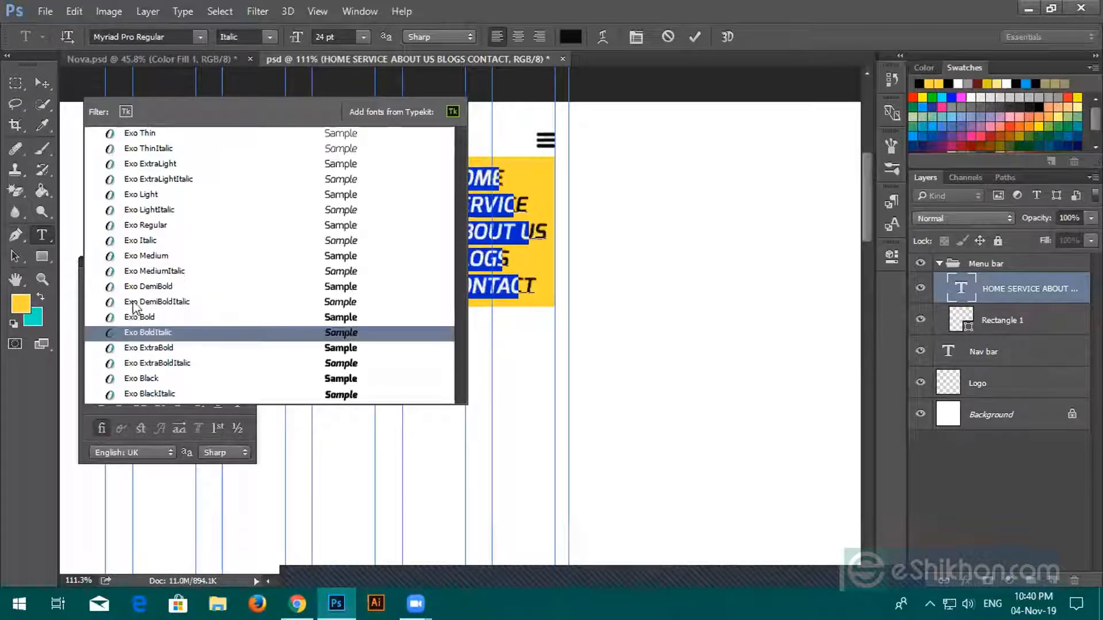
pyautogui.click(143, 256)
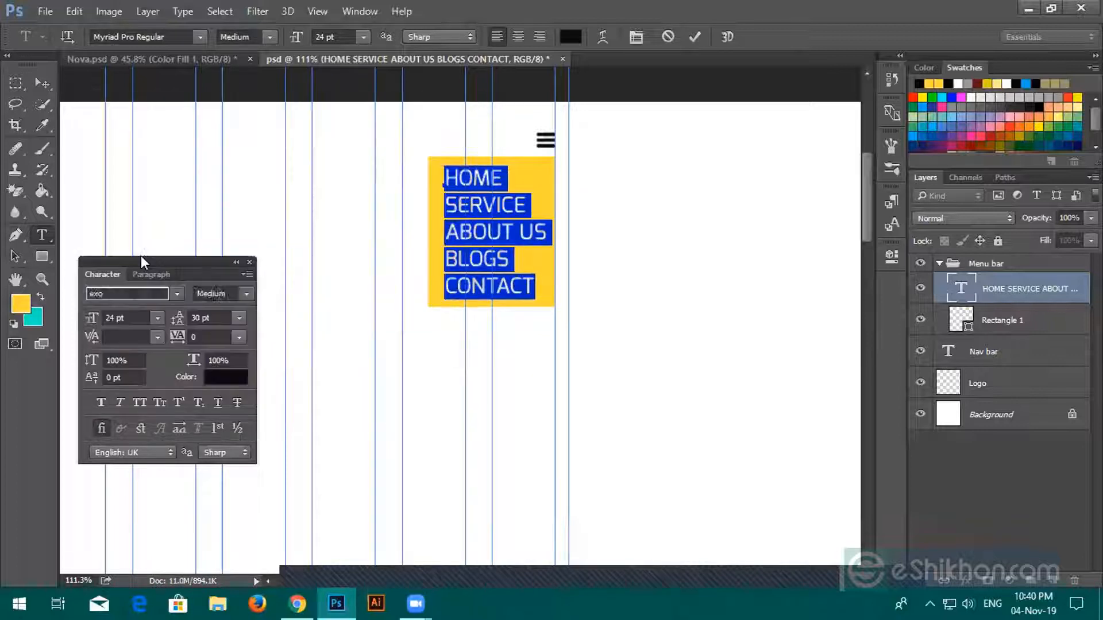
pyautogui.click(694, 36)
pyautogui.press('v')
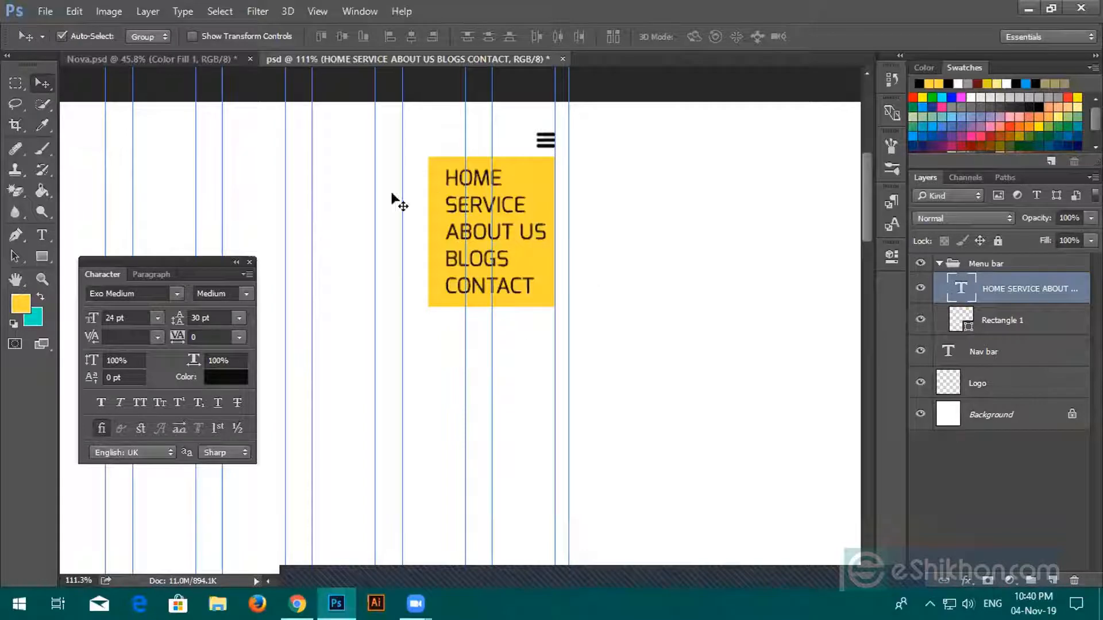
# Step: Change the menu text's font style to Regular
pyautogui.doubleClick(963, 290)
pyautogui.click(246, 293)
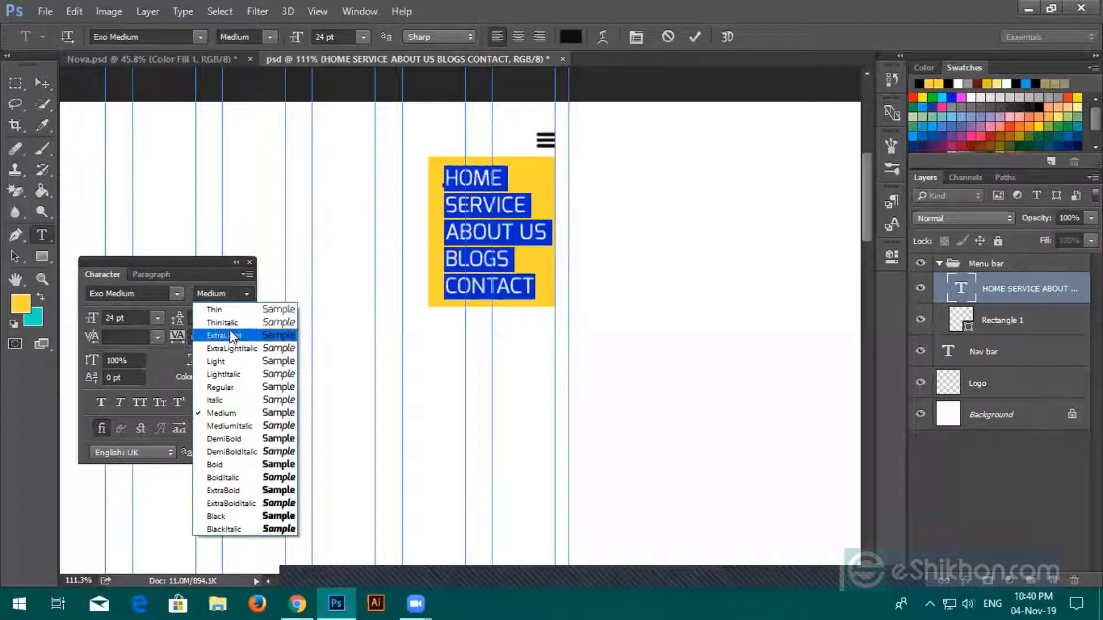
pyautogui.click(224, 387)
pyautogui.click(694, 38)
pyautogui.press('v')
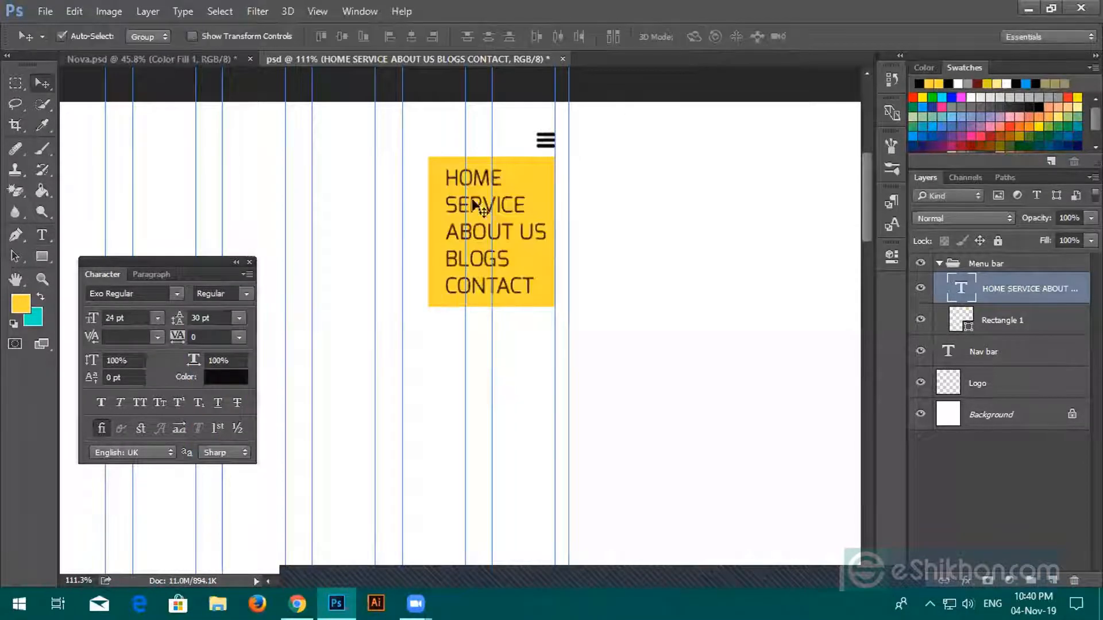
# Step: Reduce the menu text's font size to 18 pt
pyautogui.doubleClick(955, 294)
pyautogui.click(362, 37)
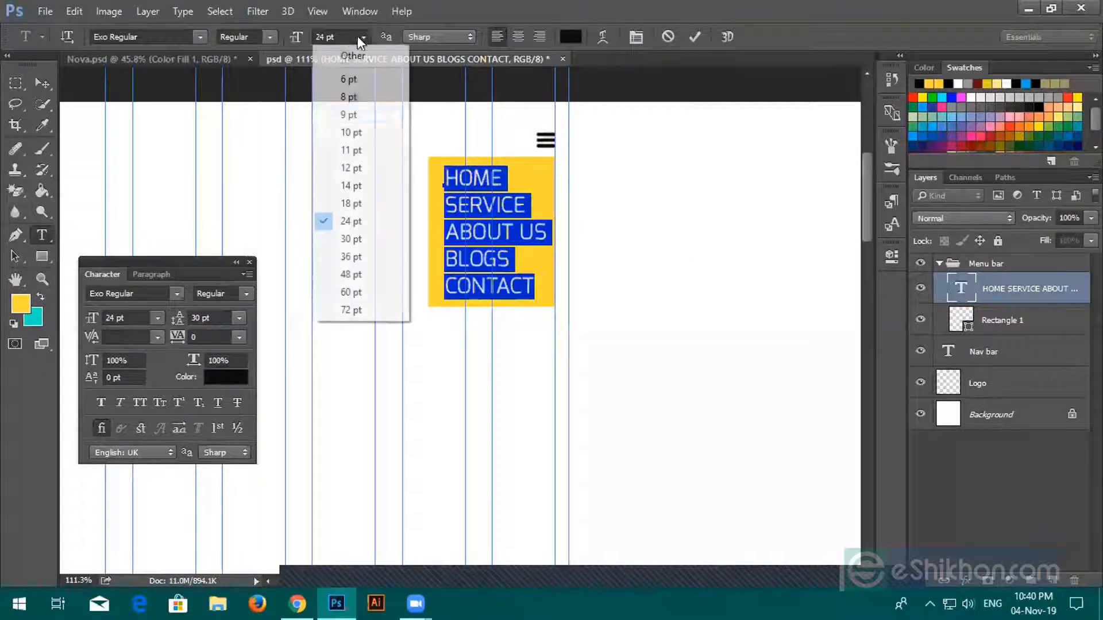
pyautogui.click(331, 186)
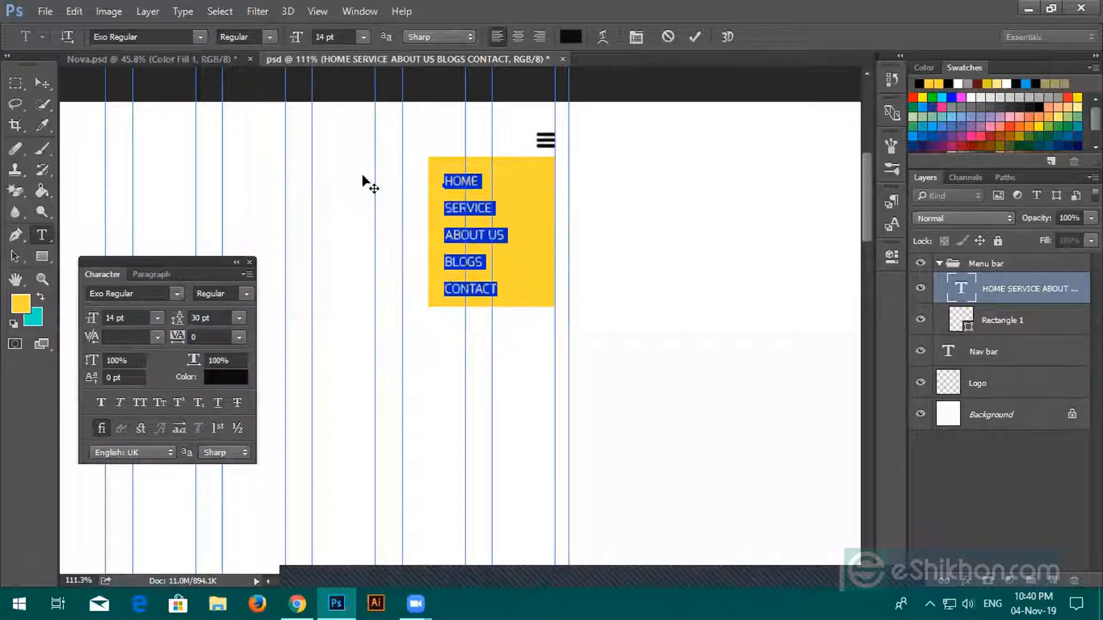
pyautogui.click(364, 37)
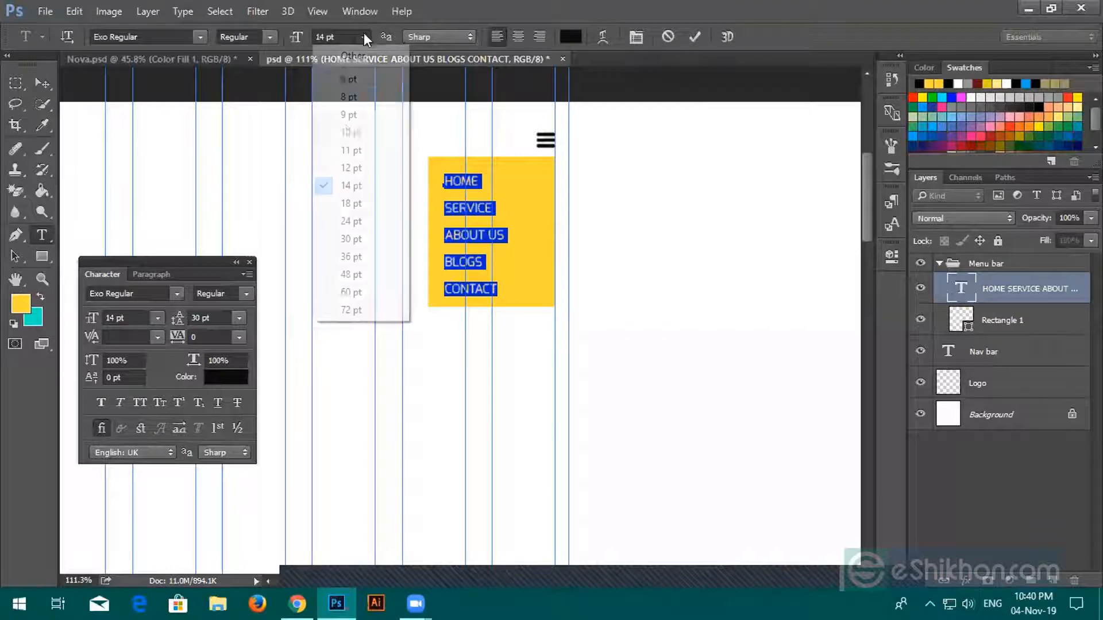
pyautogui.click(353, 204)
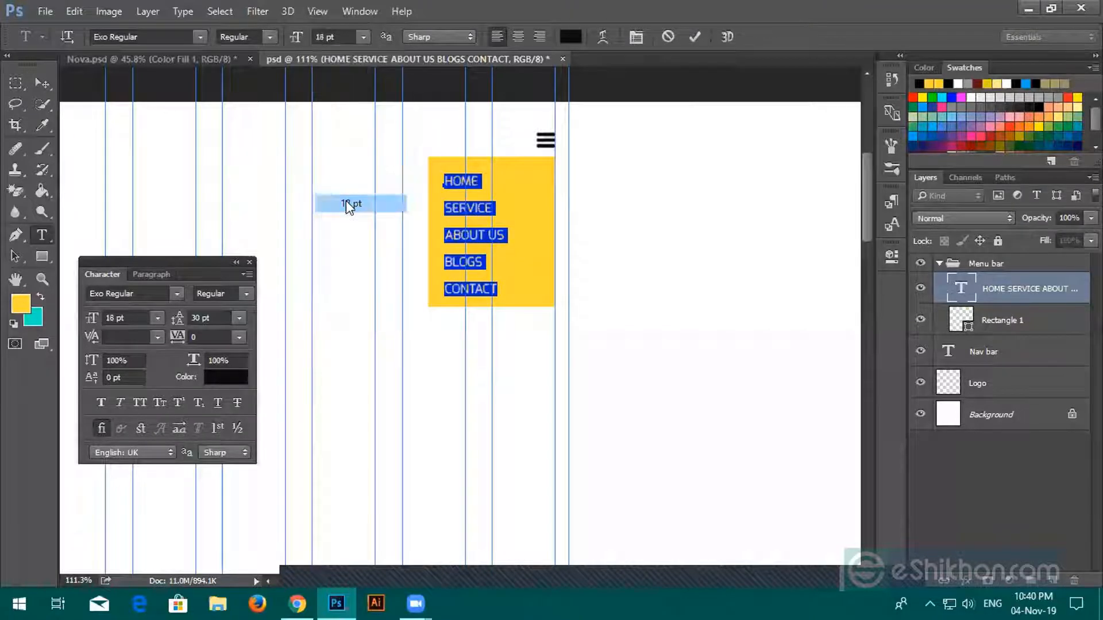
pyautogui.click(689, 36)
pyautogui.press('v')
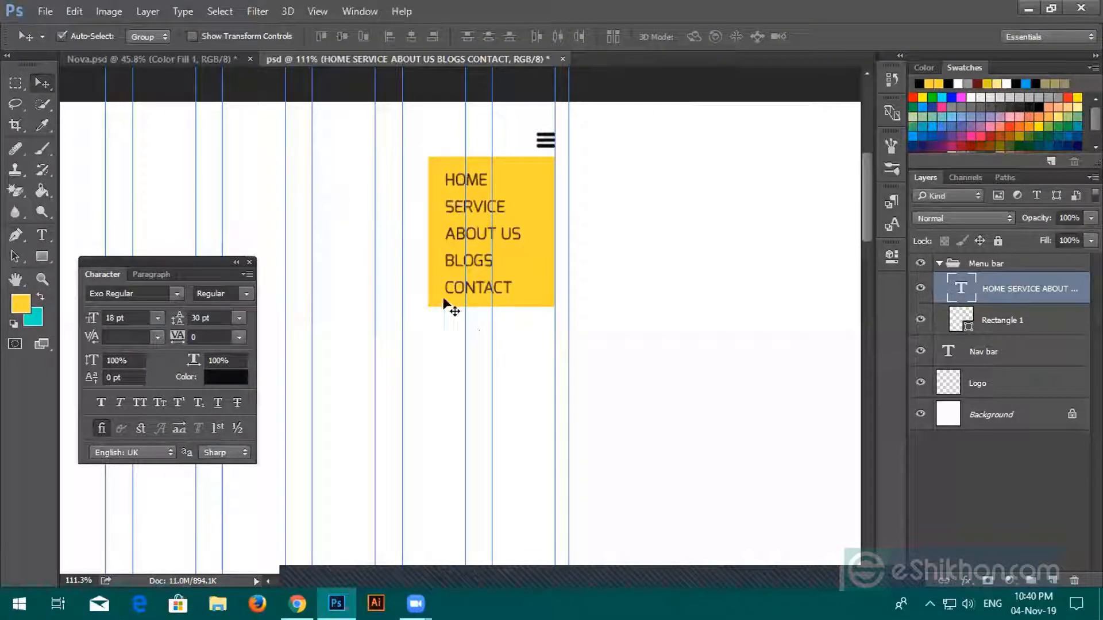
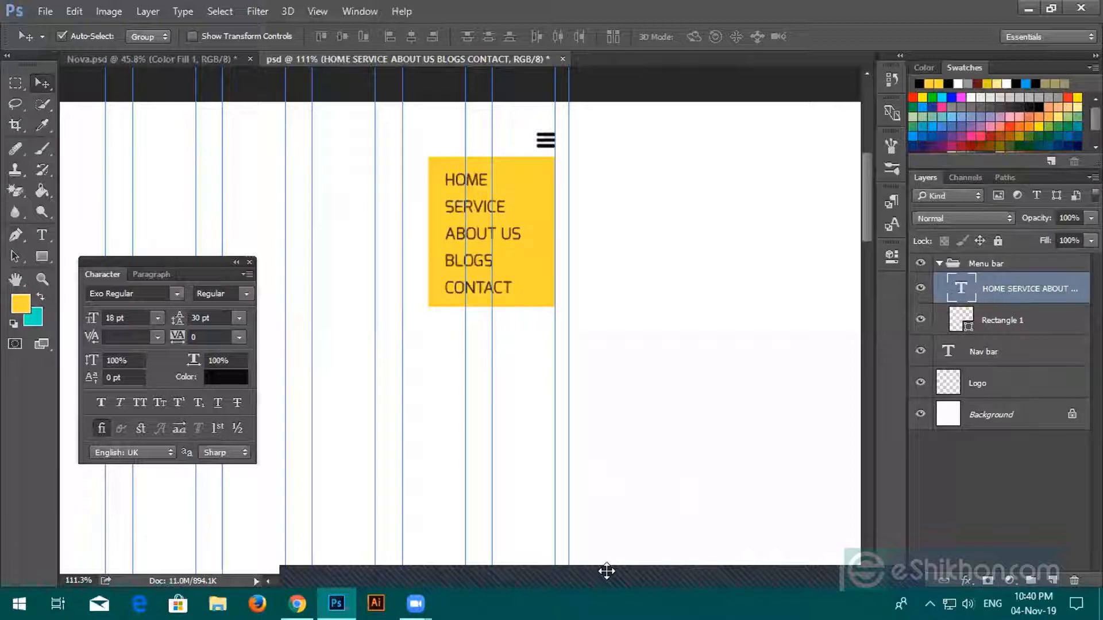
# Step: Draw a rectangle about 142 × 27 px behind the HOME item, spanning the width of the yellow dropdown
pyautogui.scroll(4, 529, 276)
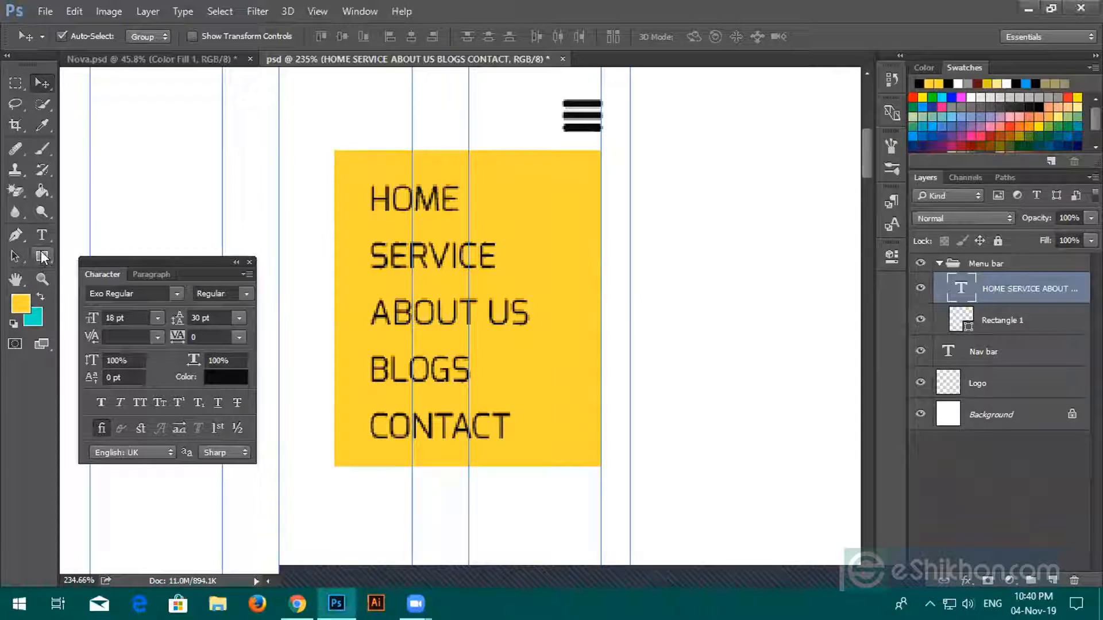
pyautogui.click(994, 321)
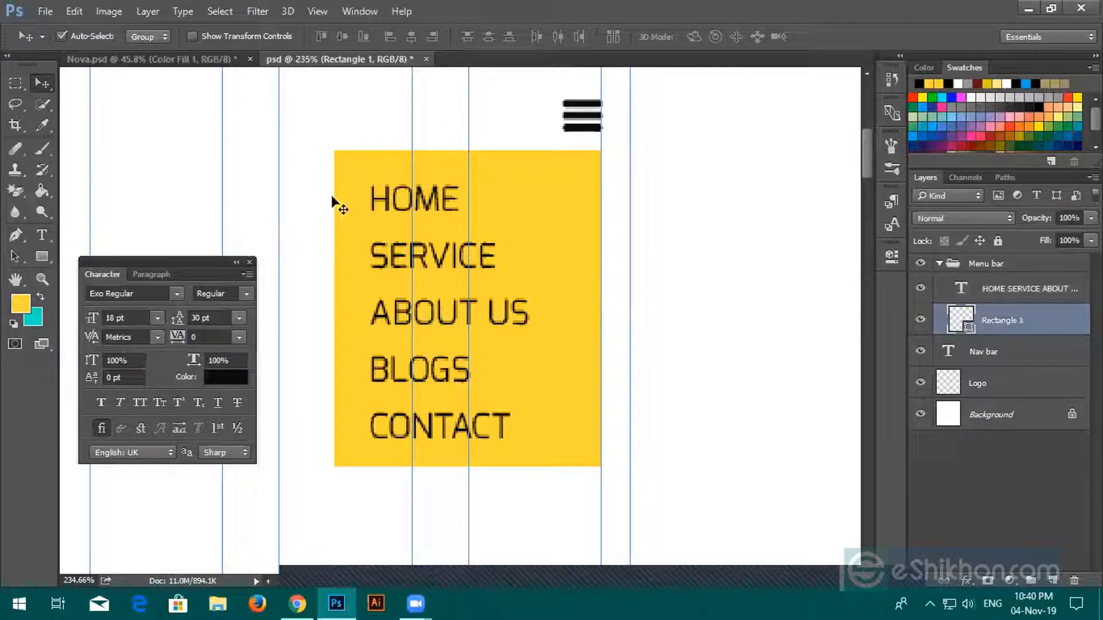
pyautogui.click(42, 257)
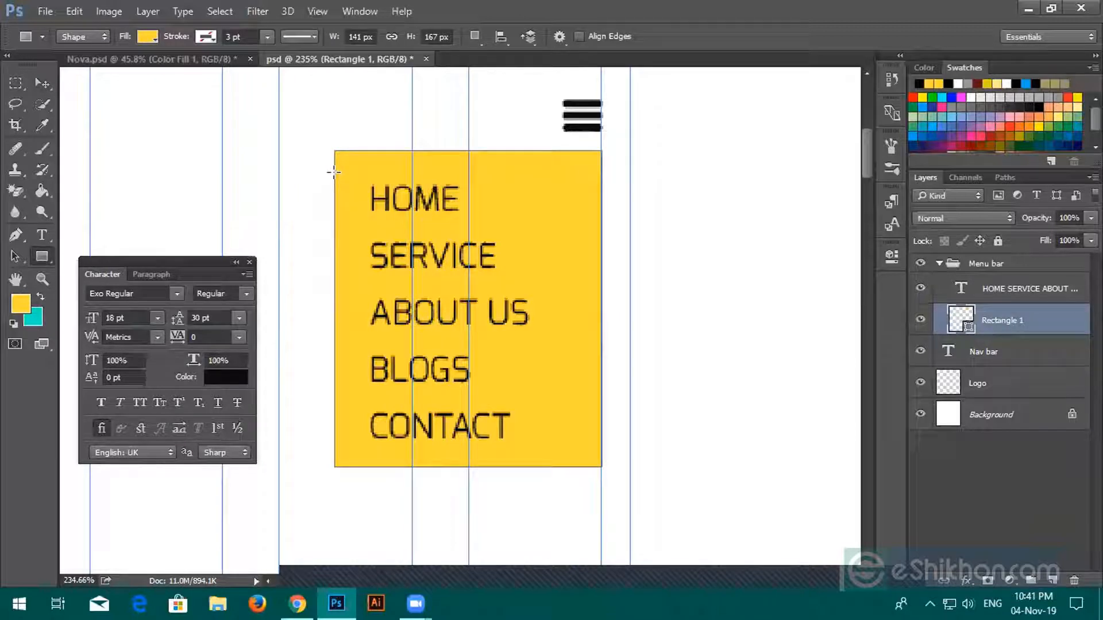
pyautogui.moveTo(334, 172); pyautogui.dragTo(597, 221)
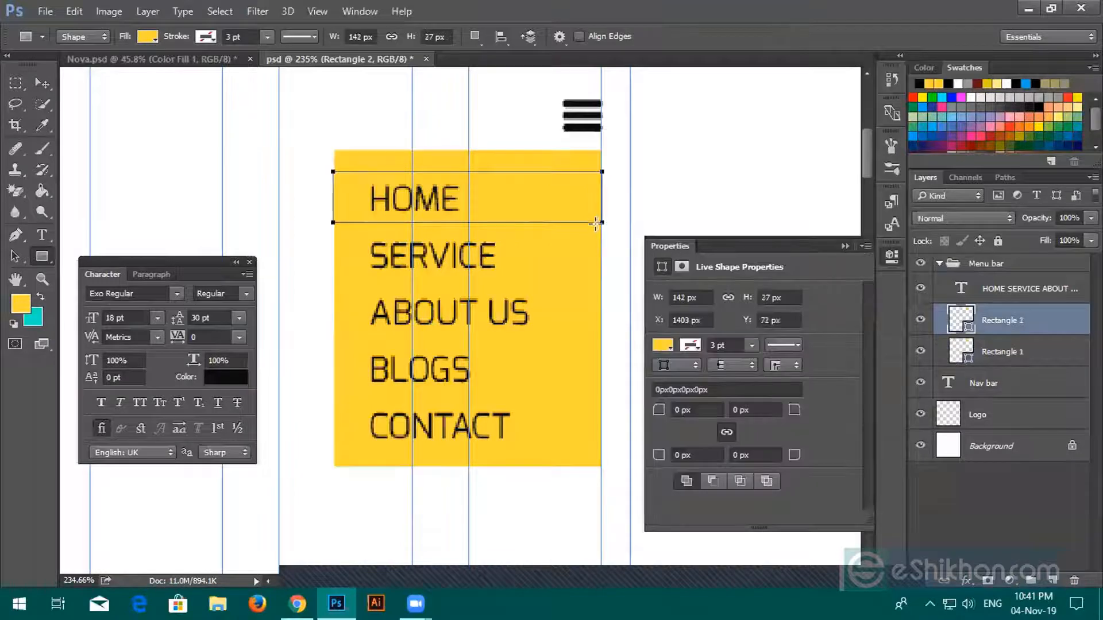
pyautogui.click(845, 247)
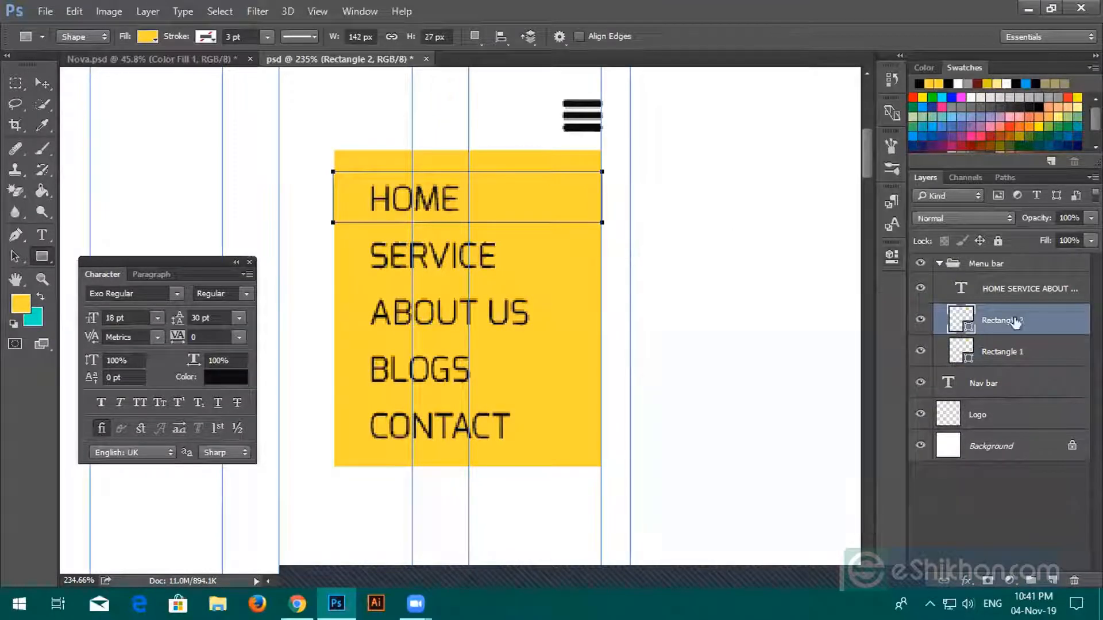
# Step: Change the fill colour of the rectangle behind HOME to red, fd3a5a
pyautogui.doubleClick(966, 327)
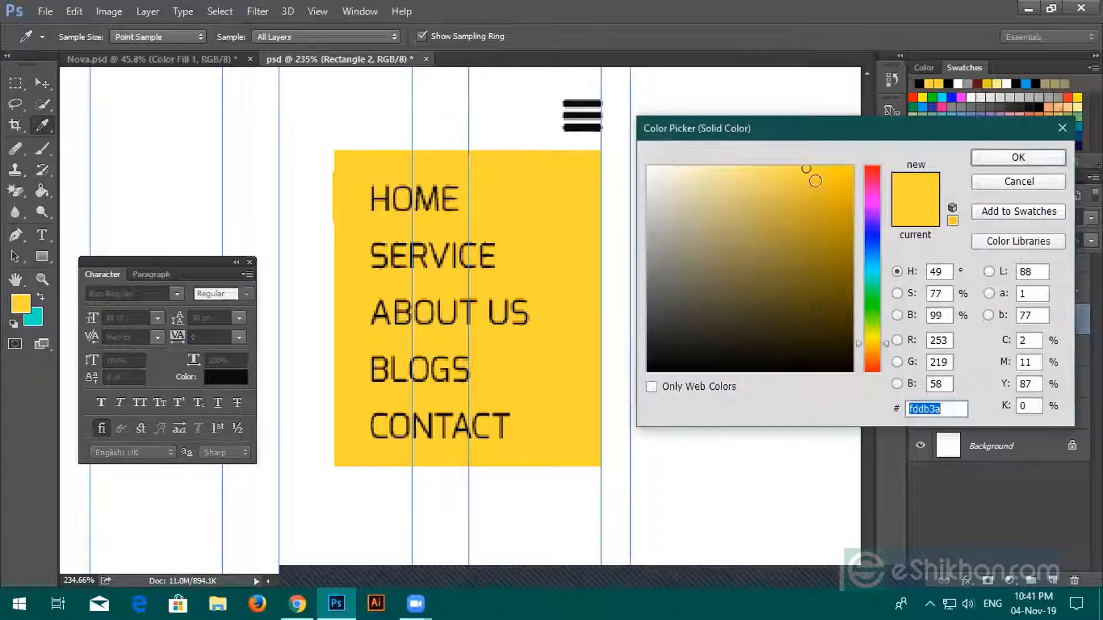
pyautogui.click(870, 171)
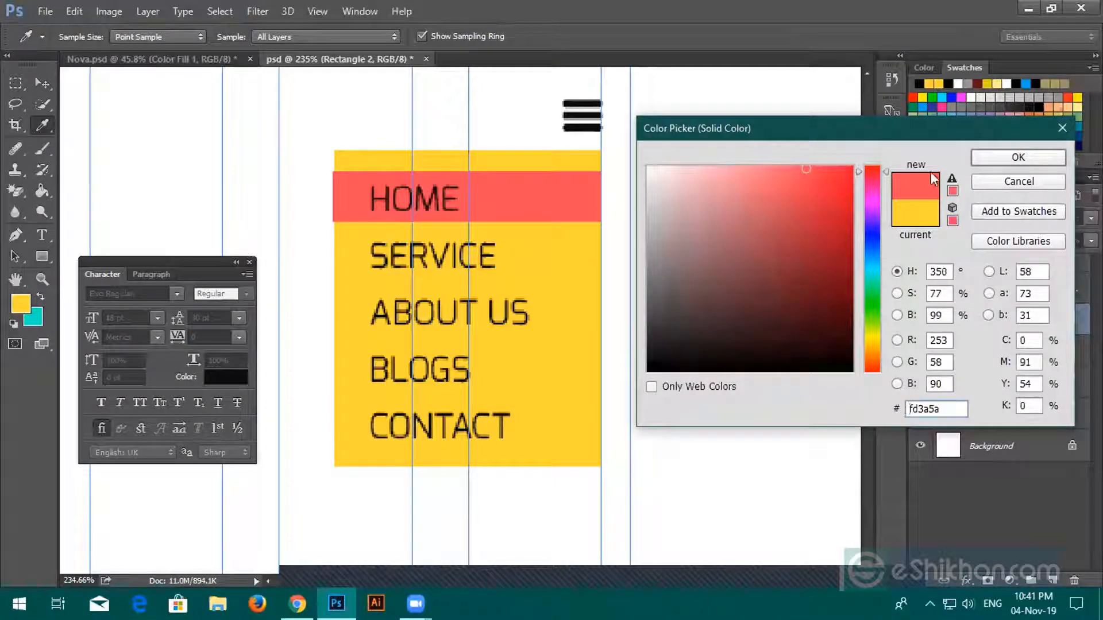
pyautogui.click(976, 157)
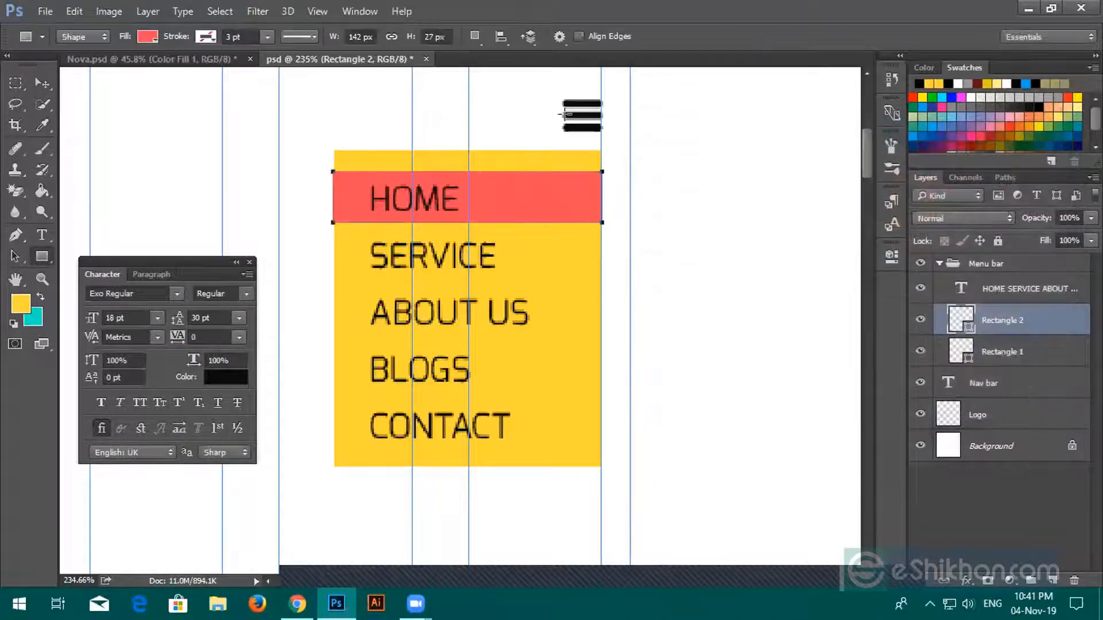
# Step: Rename the red rectangle's layer to Hover and close the Character panel
pyautogui.click(42, 84)
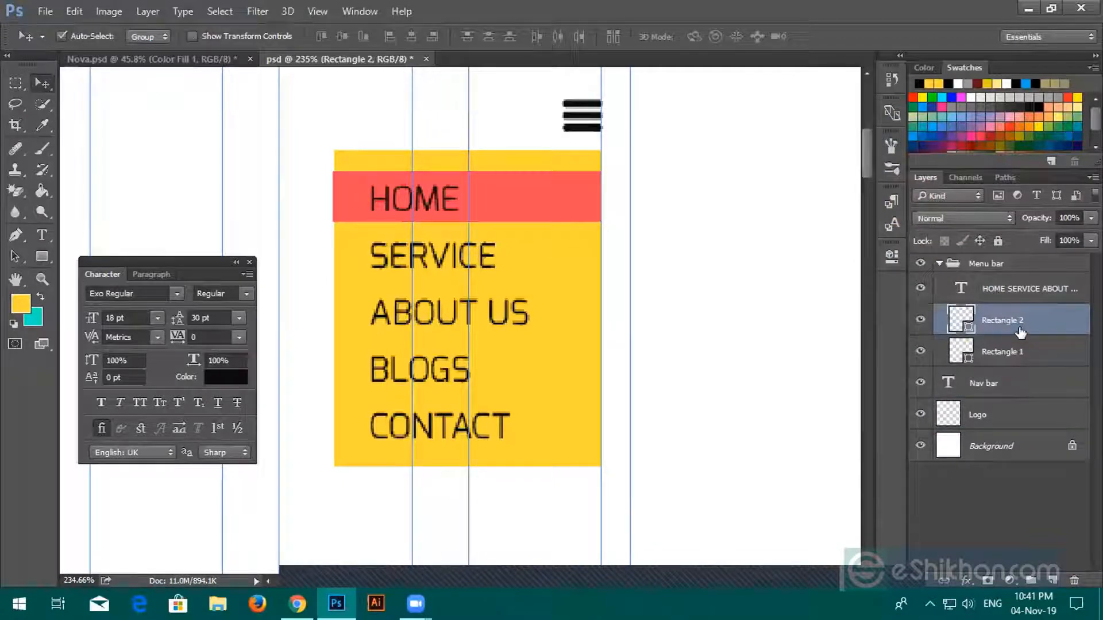
pyautogui.doubleClick(1003, 320)
pyautogui.write('Hov')
pyautogui.write('er')
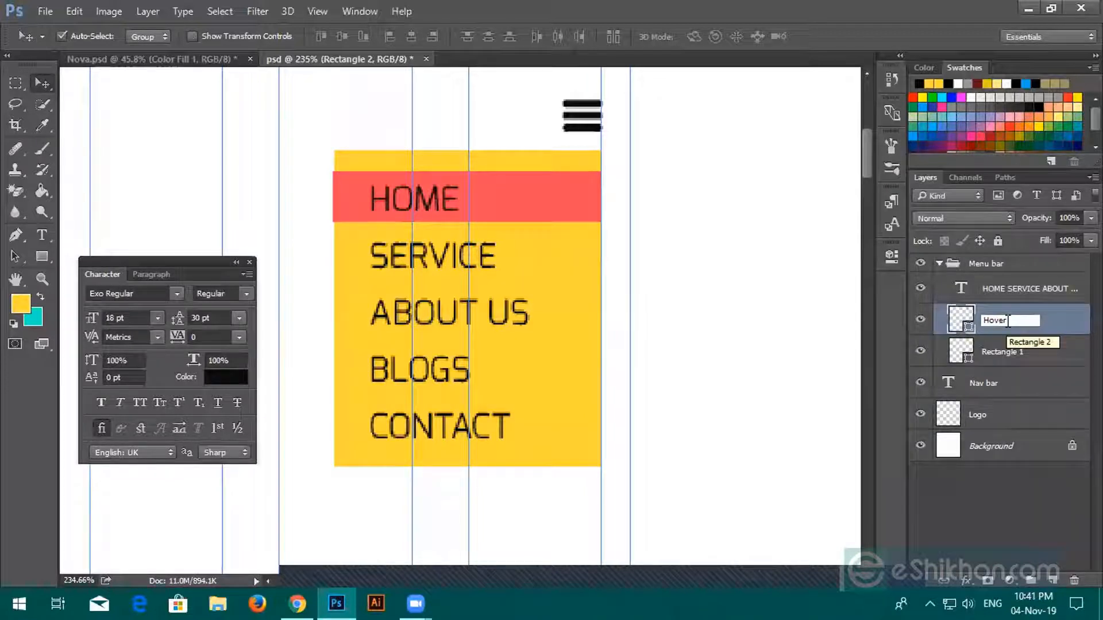
pyautogui.press('Return')
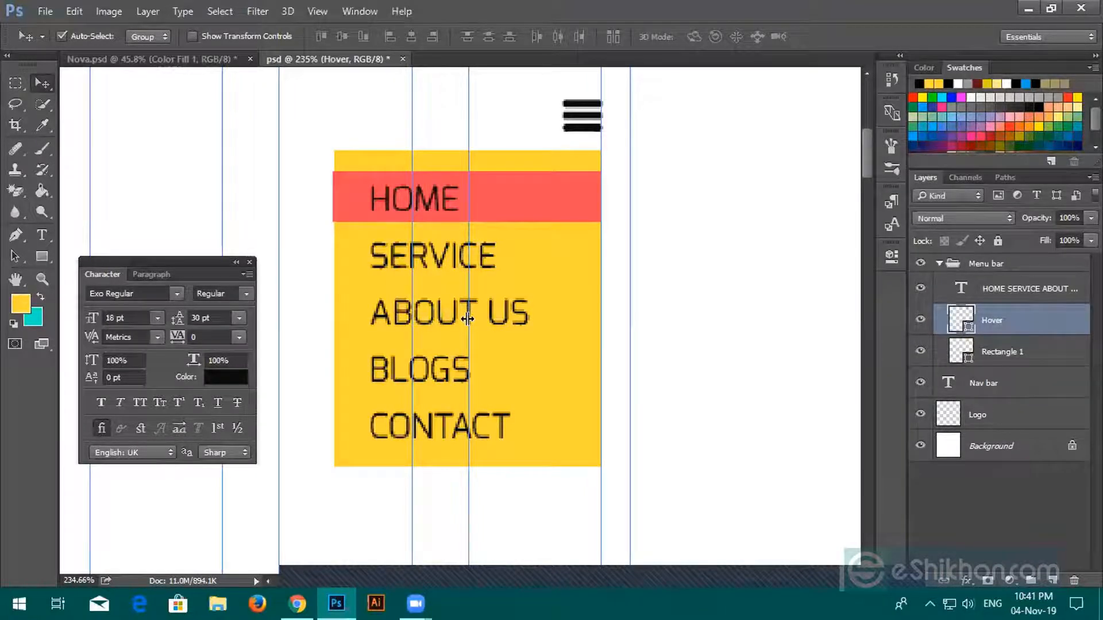
pyautogui.scroll(-3, 468, 320)
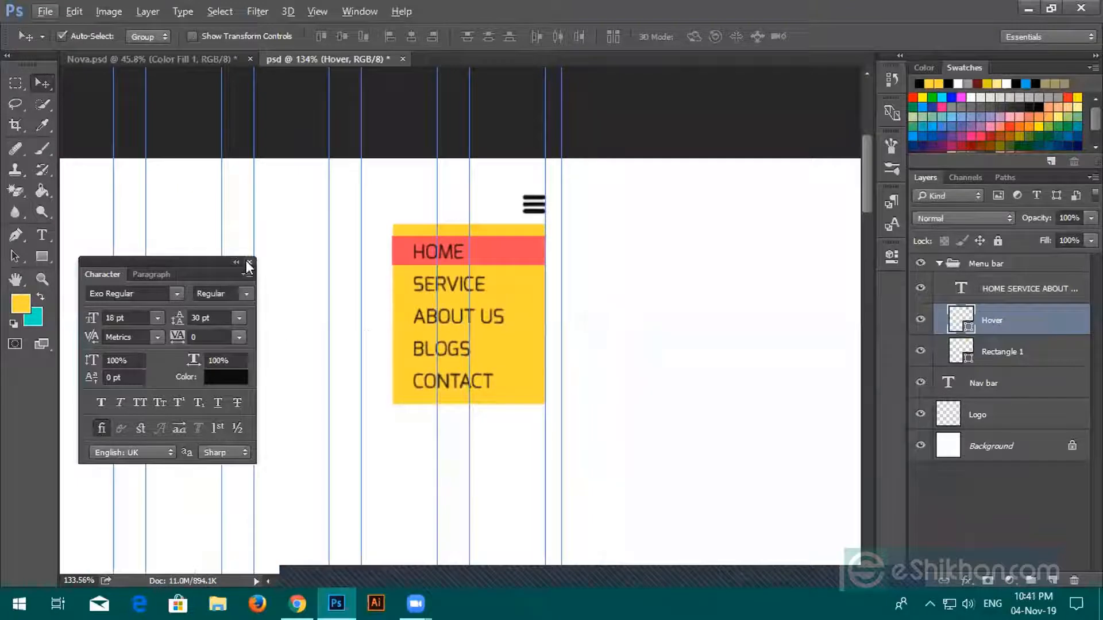
pyautogui.click(249, 262)
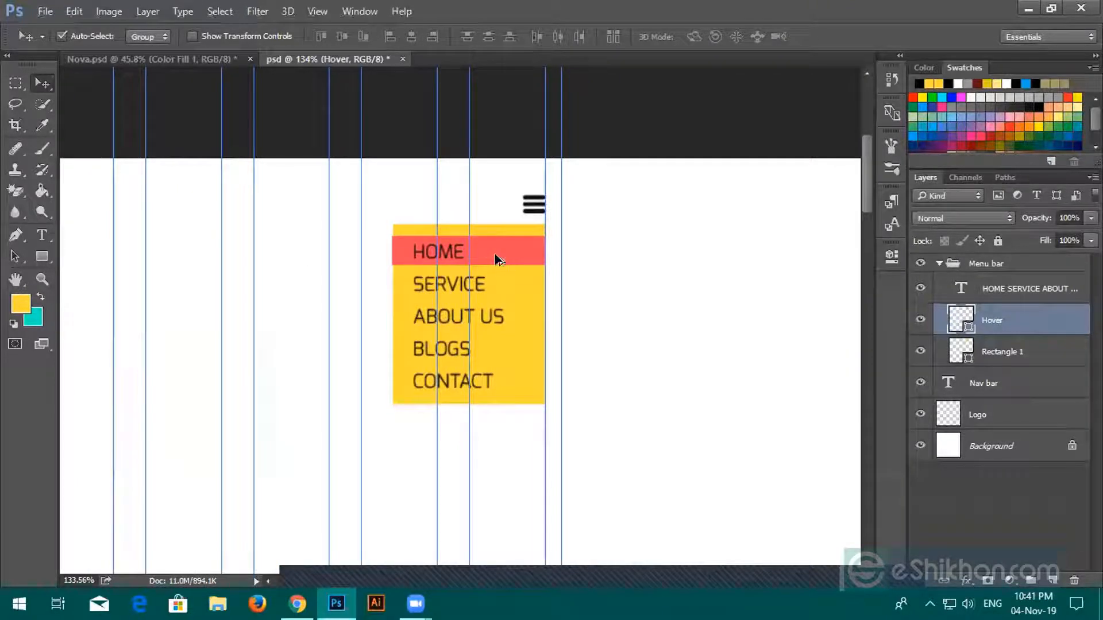
pyautogui.keyDown('alt'); pyautogui.moveTo(497, 259); pyautogui.dragTo(499, 273); pyautogui.keyUp('alt')
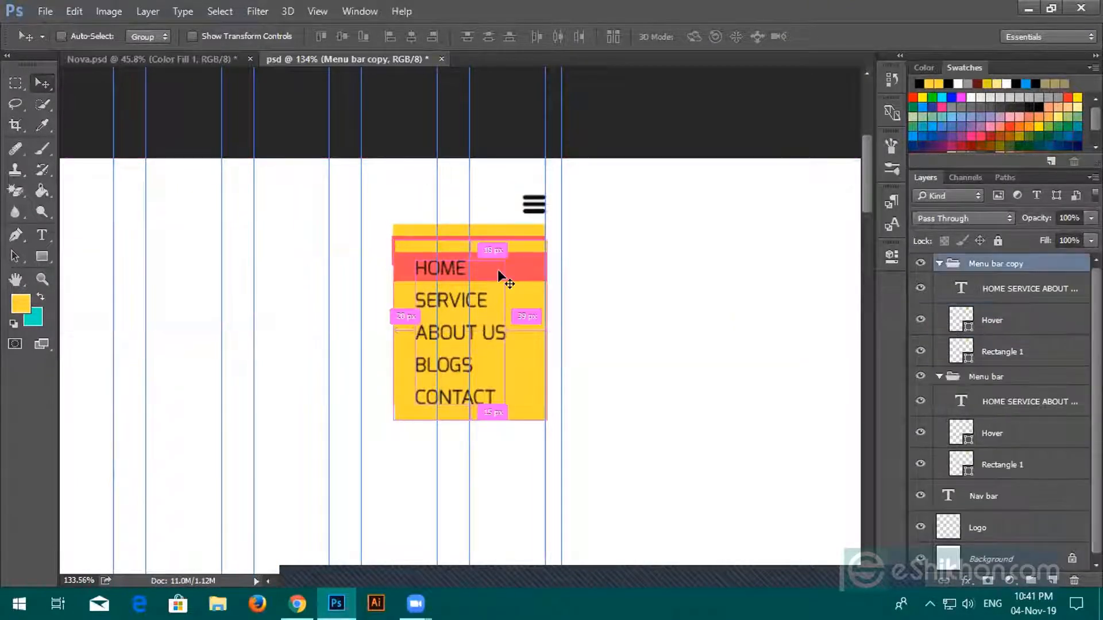
pyautogui.hotkey('ctrl', 'z')
pyautogui.click(989, 317)
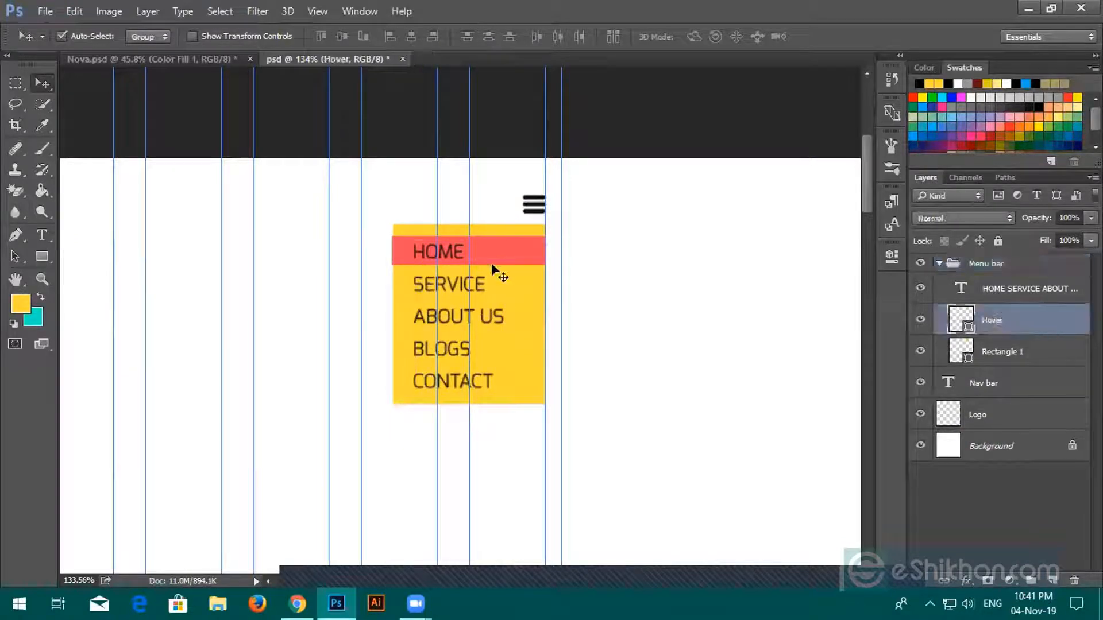
pyautogui.keyDown('alt'); pyautogui.moveTo(498, 255); pyautogui.dragTo(498, 267); pyautogui.keyUp('alt')
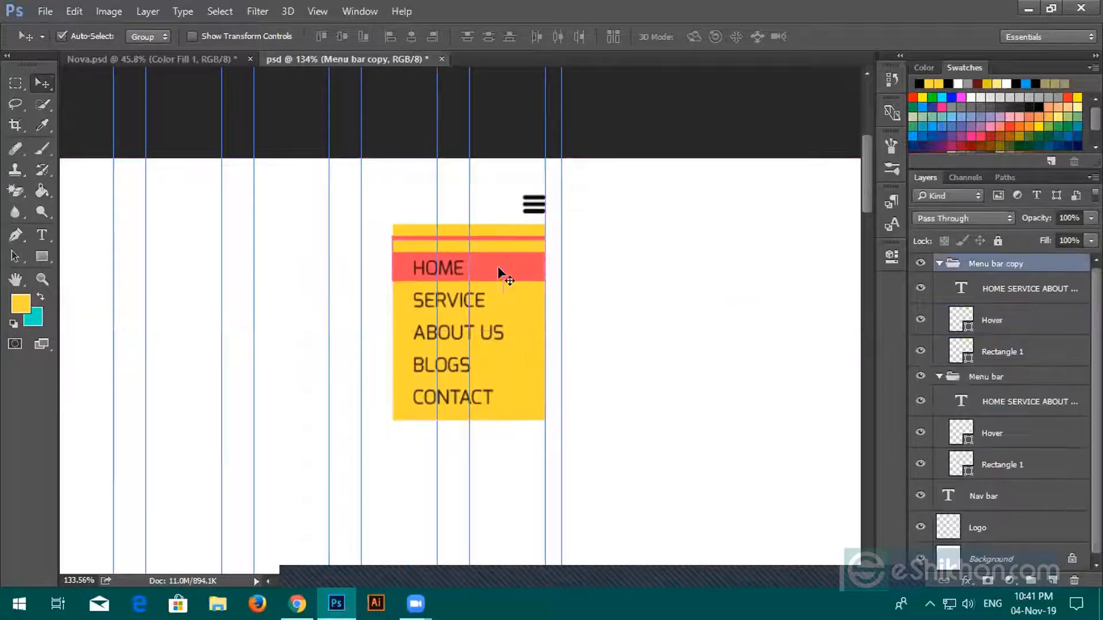
pyautogui.hotkey('ctrl', 'z')
# Step: Turn off Auto-Select, duplicate the Hover bar downward and nudge the copy so it sits centered behind the SERVICE item
pyautogui.click(1009, 296)
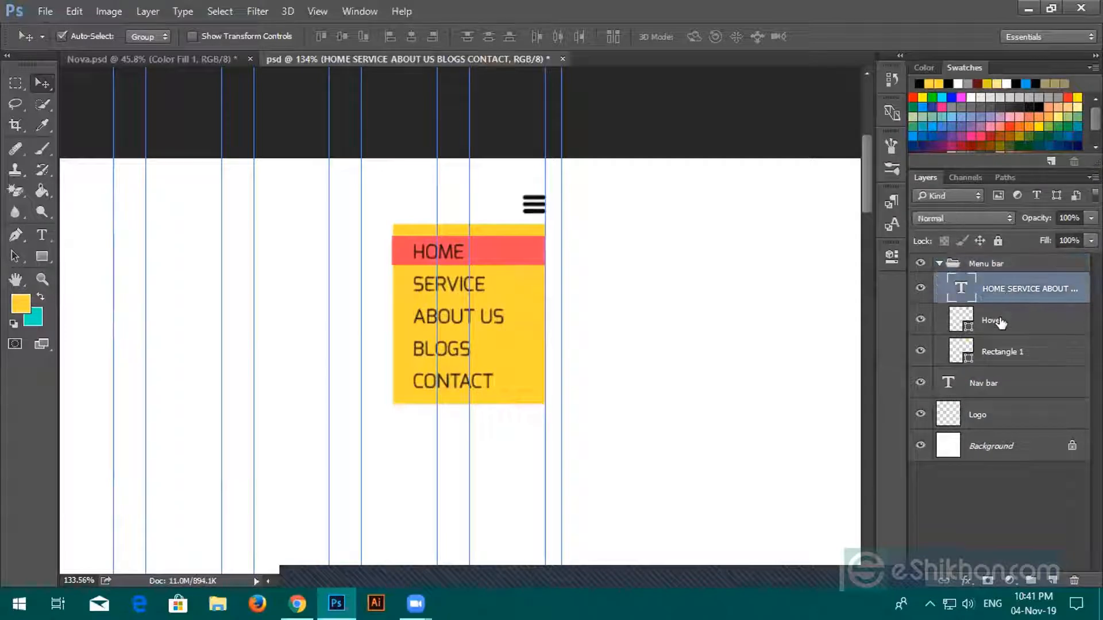
pyautogui.click(943, 321)
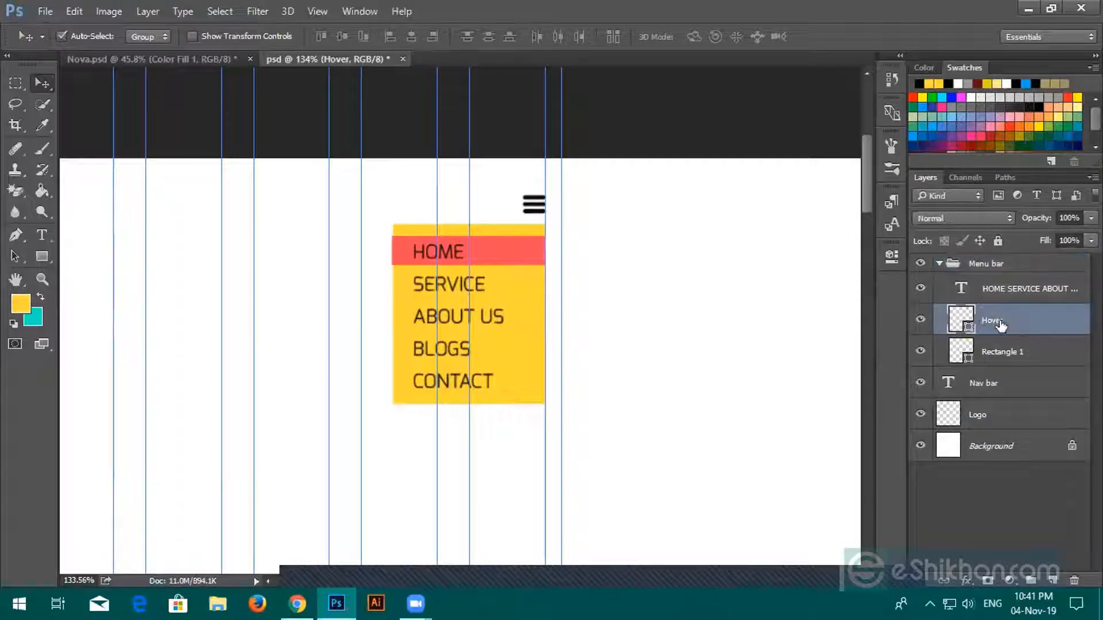
pyautogui.click(63, 36)
pyautogui.moveTo(485, 248); pyautogui.dragTo(497, 288)
pyautogui.press('Up')
pyautogui.press('Up')
pyautogui.press('Up')
pyautogui.press('Up')
pyautogui.press('Up')
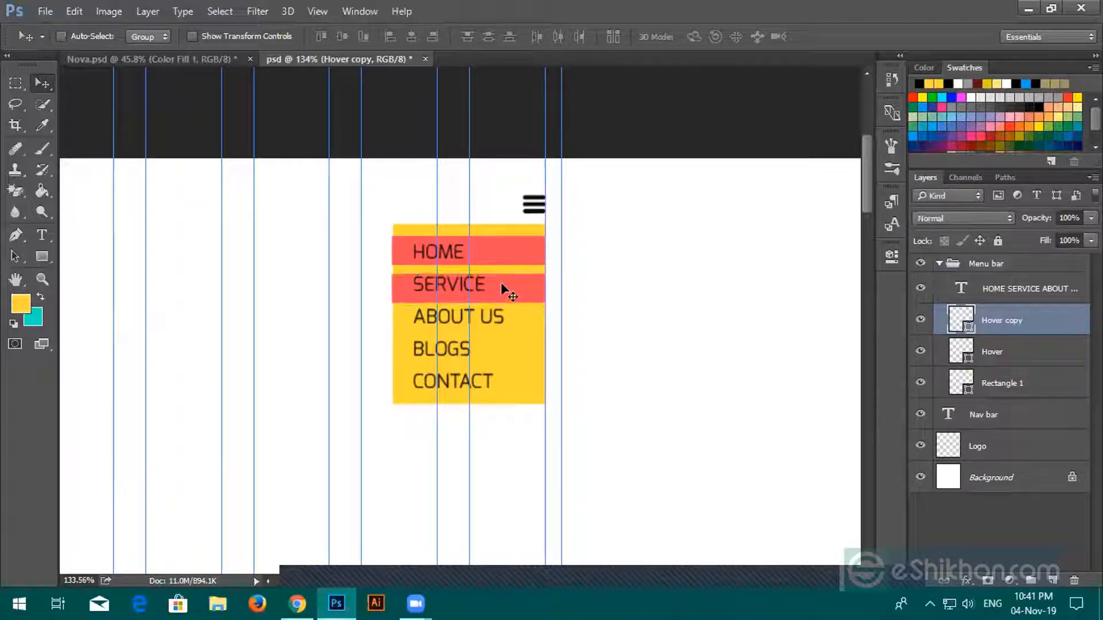
pyautogui.press('Up')
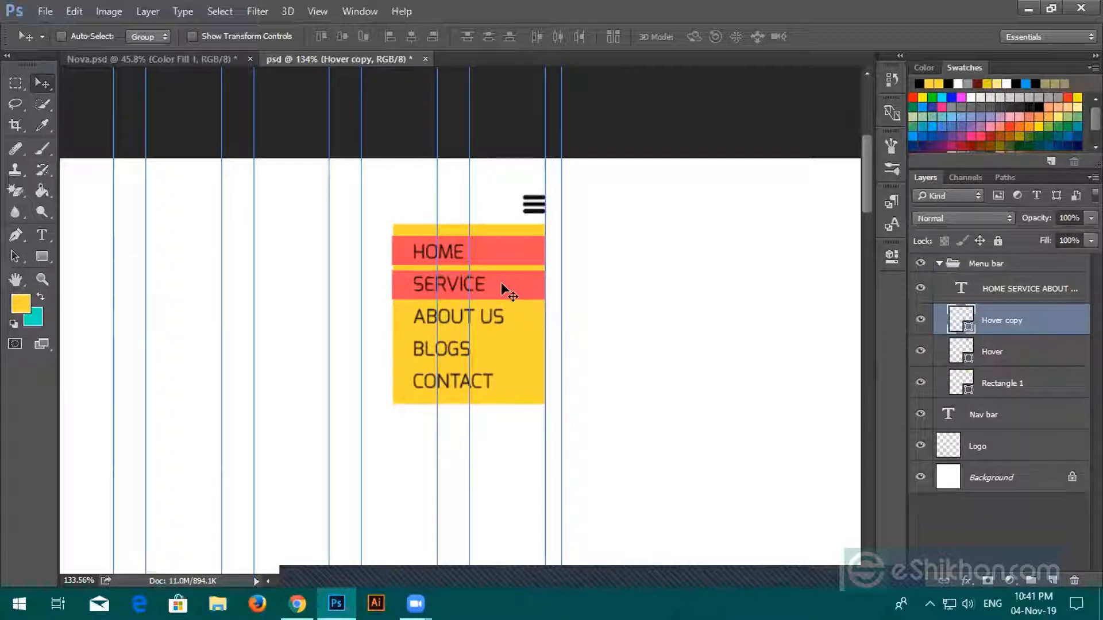
# Step: Duplicate the Hover bar downward and nudge the copy so it sits centered behind the ABOUT US item
pyautogui.moveTo(510, 293); pyautogui.dragTo(509, 322)
pyautogui.press('Down')
pyautogui.press('Down')
pyautogui.press('Down')
pyautogui.press('Down')
pyautogui.press('Down')
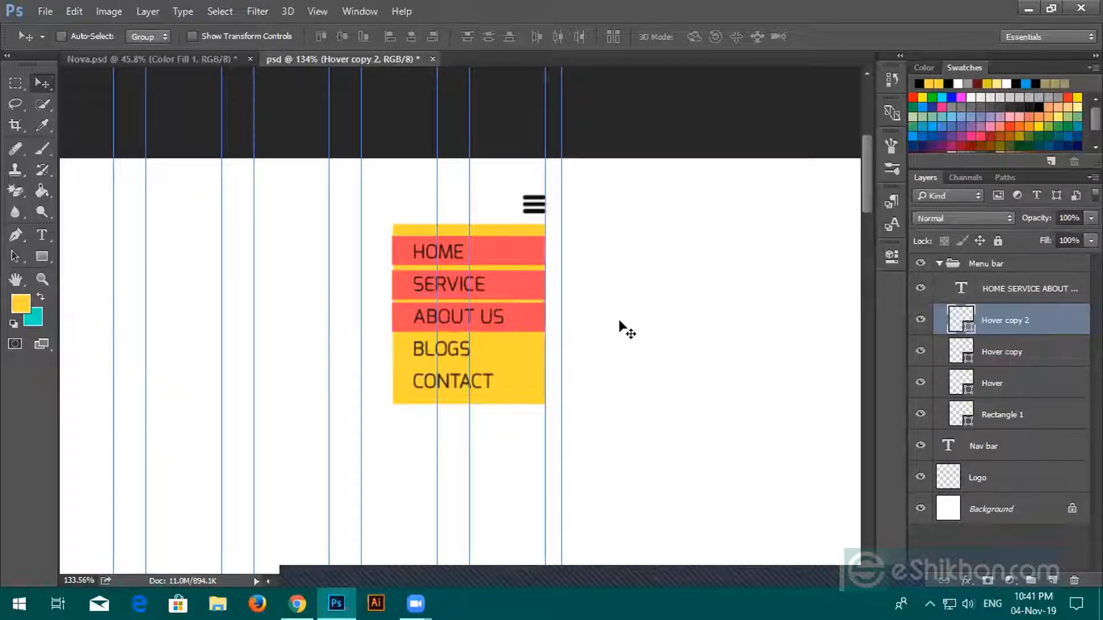
# Step: Duplicate the Hover bar twice more to place copies behind the BLOGS and CONTACT items
pyautogui.press('Up')
pyautogui.press('Up')
pyautogui.press('Up')
pyautogui.moveTo(517, 329); pyautogui.dragTo(518, 380)
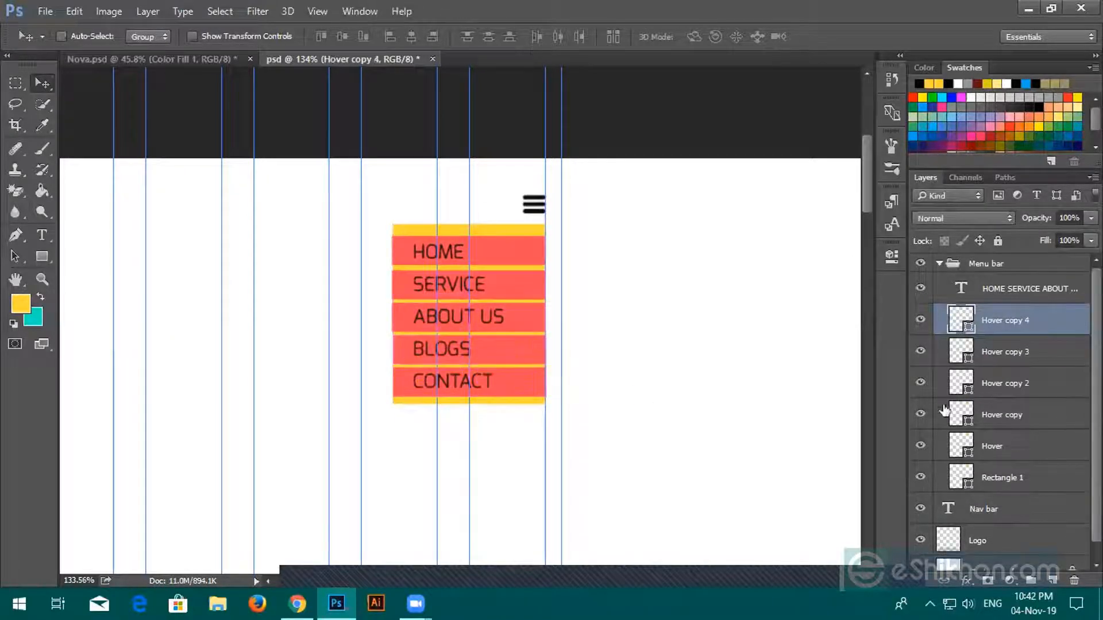
# Step: Distribute the five Hover bars by vertical centers and hide the four copies, leaving only the HOME bar showing
pyautogui.keyDown('shift'); pyautogui.click(993, 445); pyautogui.keyUp('shift')
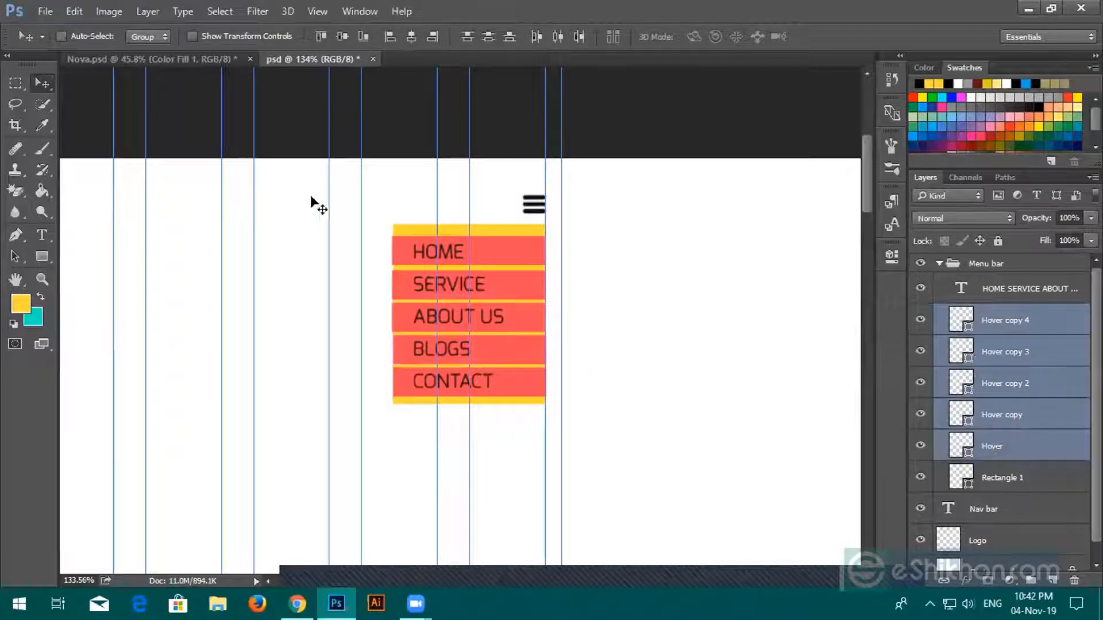
pyautogui.click(488, 37)
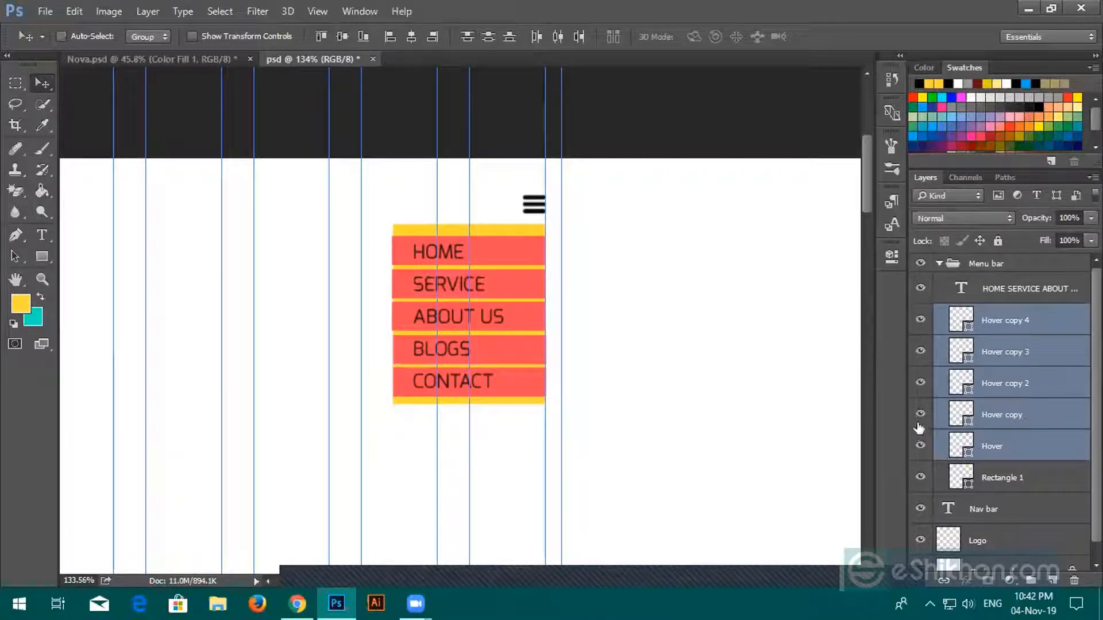
pyautogui.moveTo(918, 423); pyautogui.dragTo(919, 325)
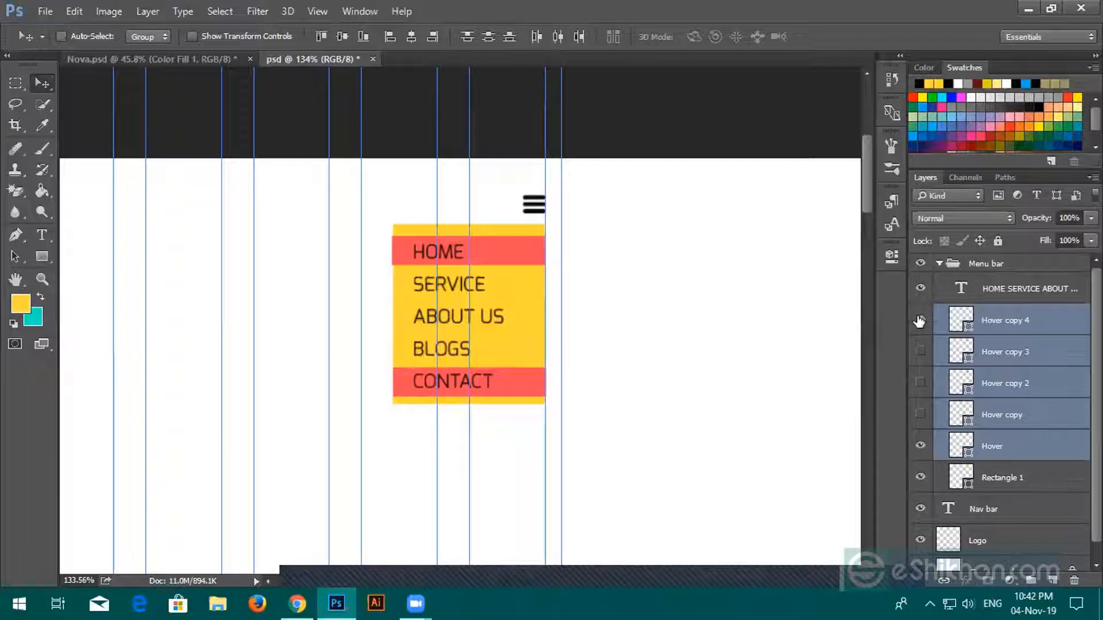
pyautogui.click(919, 320)
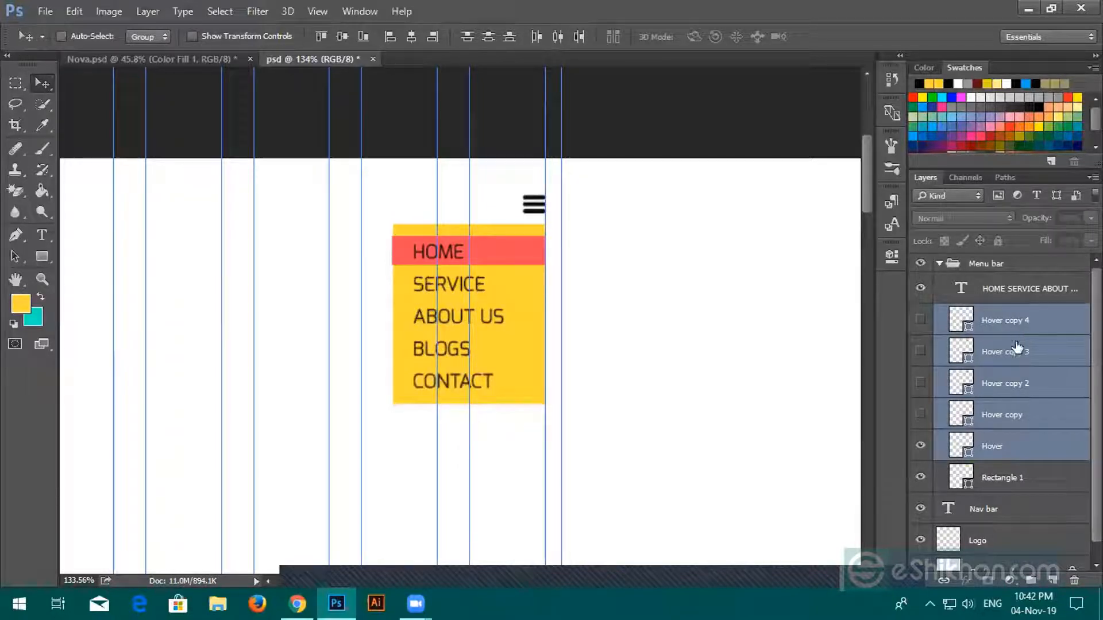
# Step: Group the five Hover bar layers and rename the group Hover
pyautogui.hotkey('ctrl', 'g')
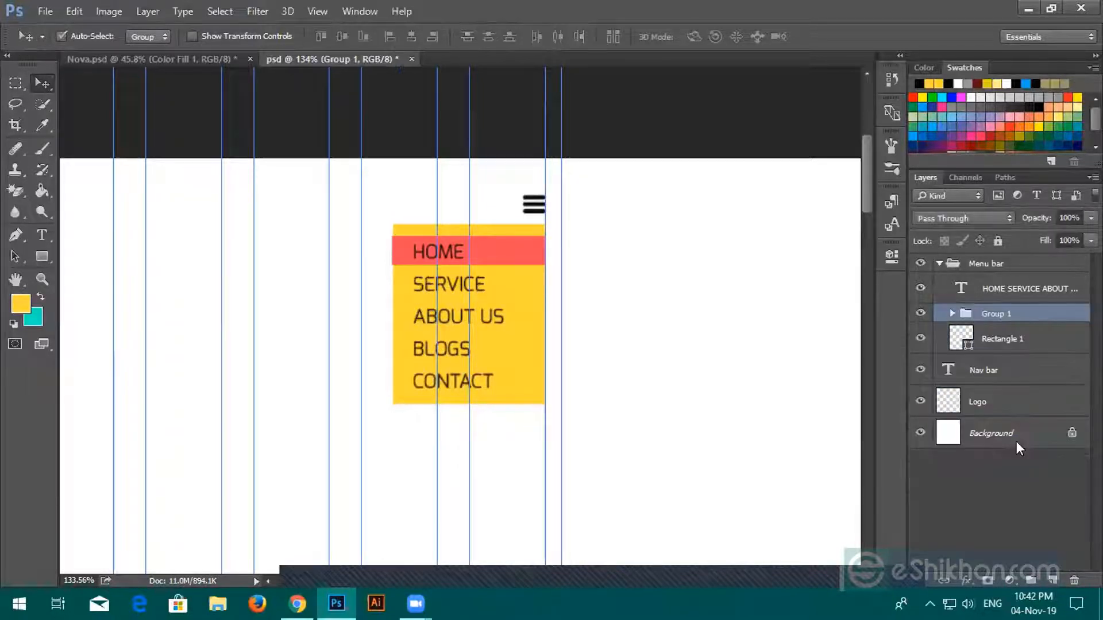
pyautogui.doubleClick(1002, 314)
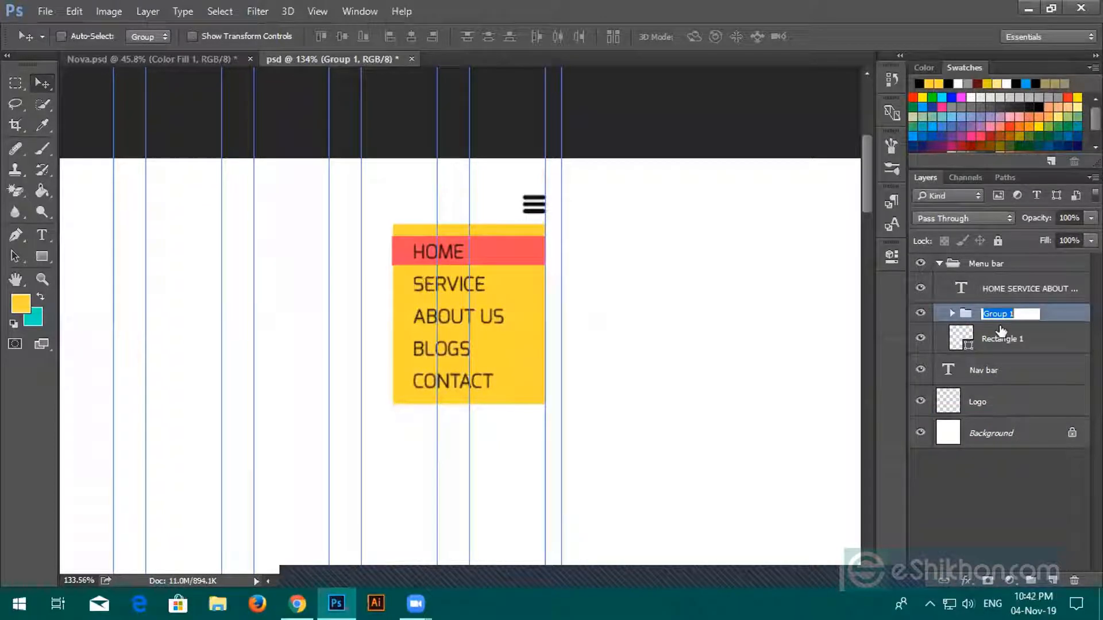
pyautogui.write('Ho')
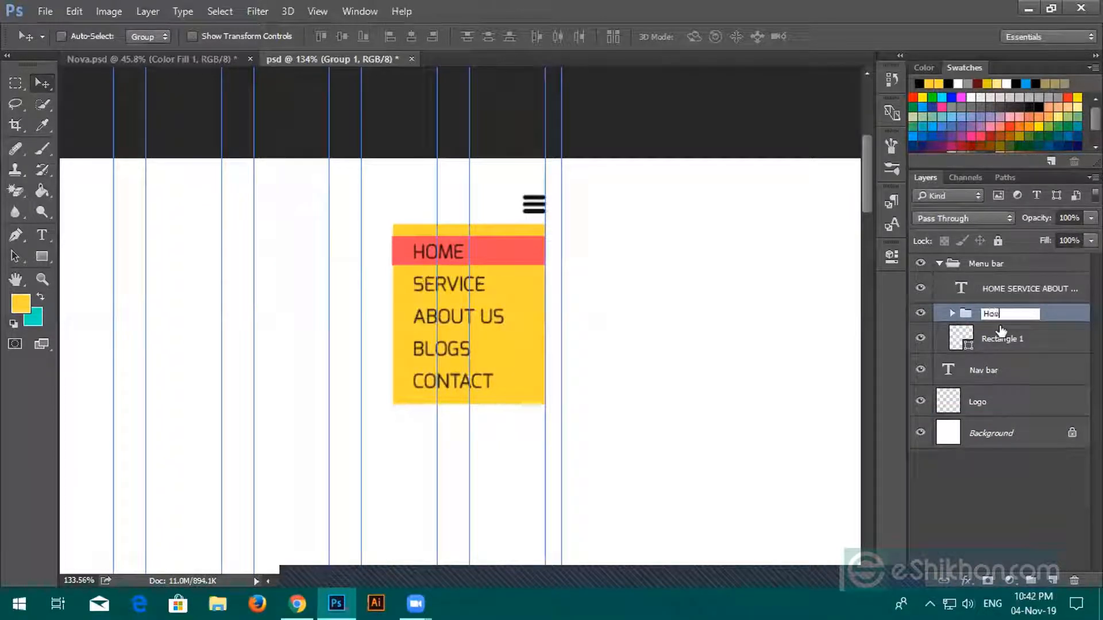
pyautogui.write('ver')
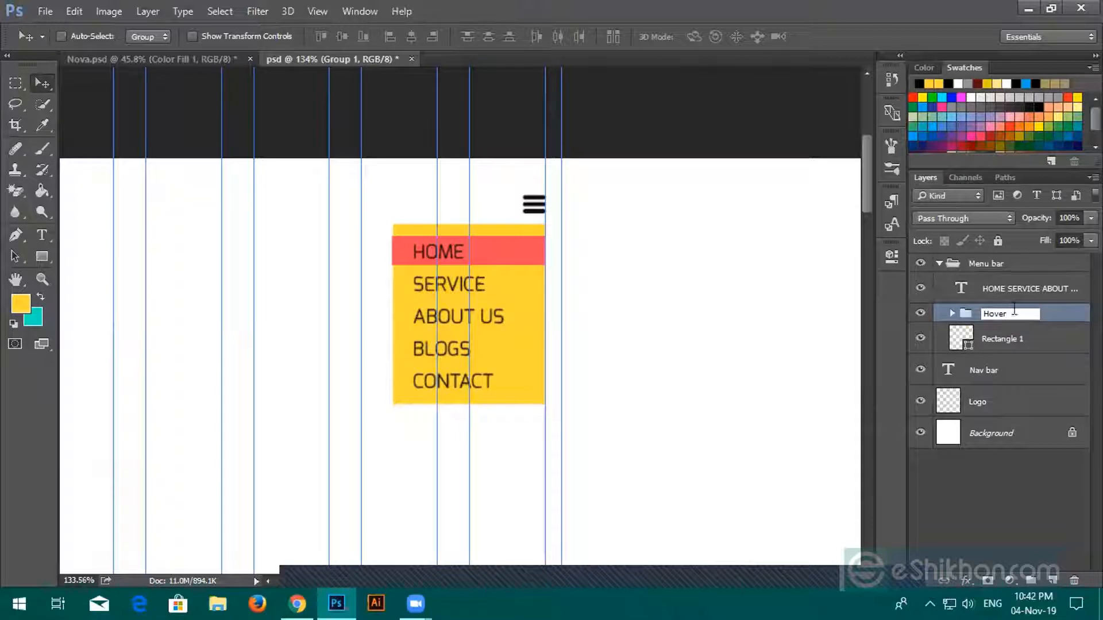
# Step: Collapse the Menu bar group and hide it
pyautogui.click(937, 264)
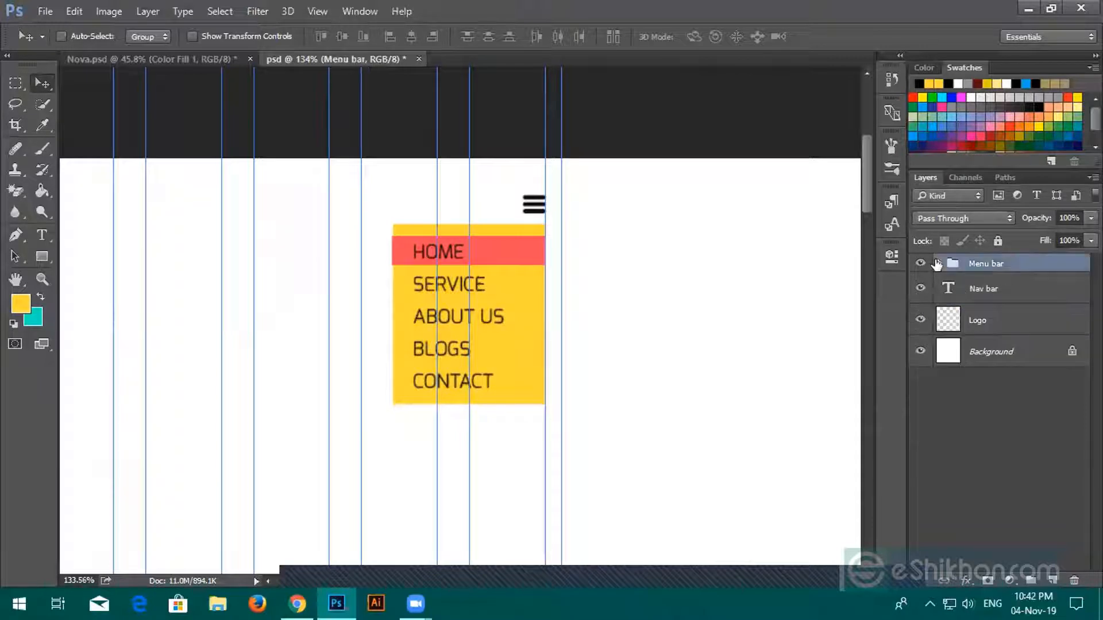
pyautogui.click(937, 263)
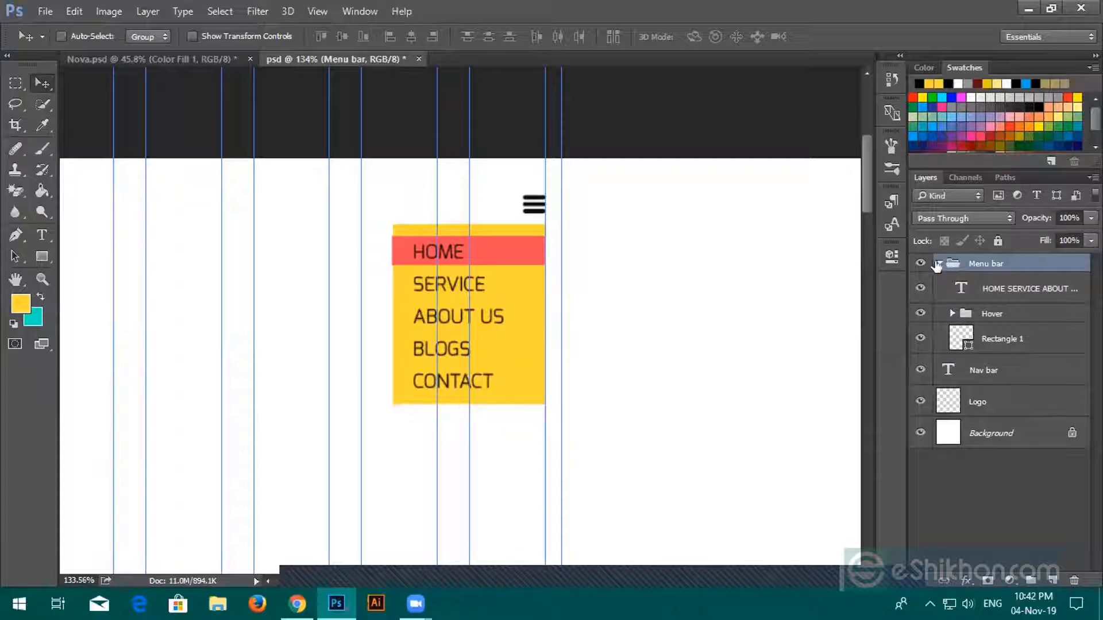
pyautogui.click(937, 263)
pyautogui.click(921, 263)
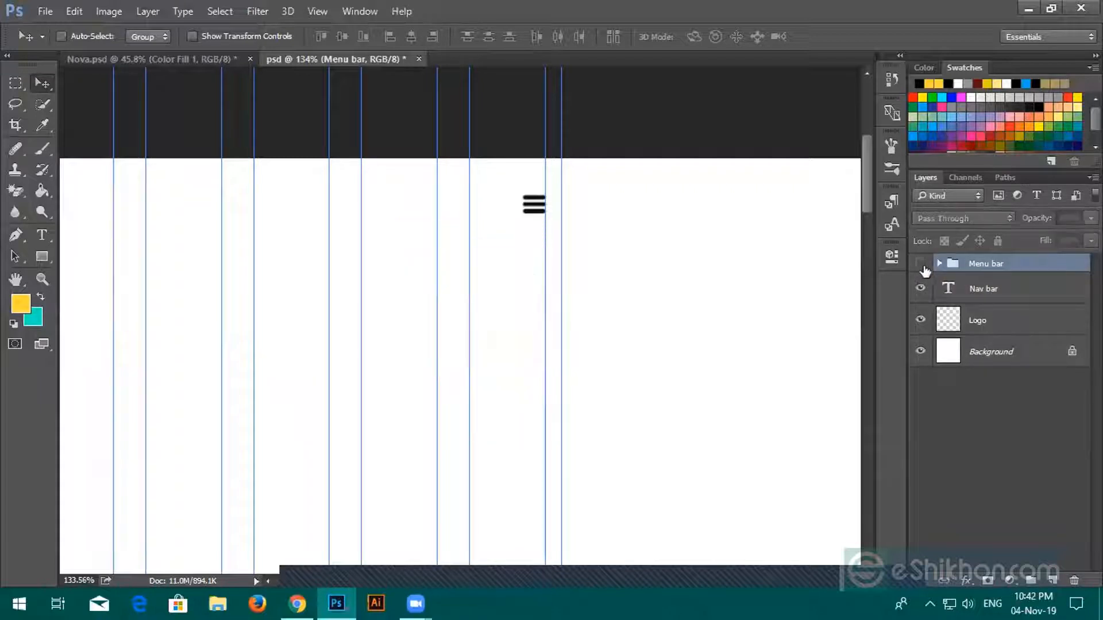
pyautogui.click(978, 289)
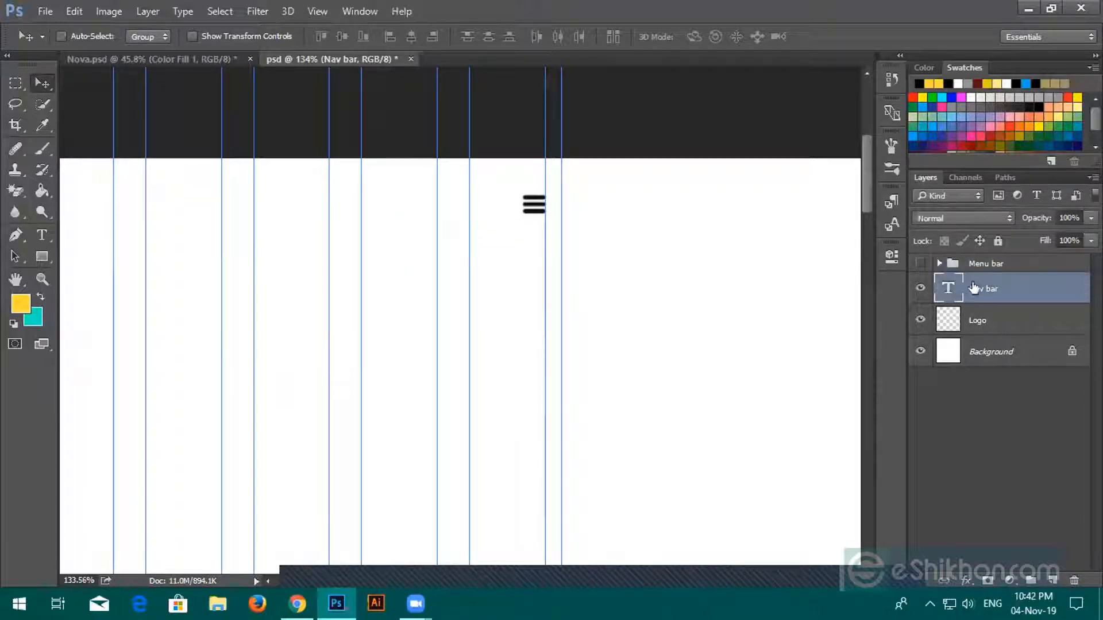
pyautogui.moveTo(996, 300); pyautogui.dragTo(923, 268)
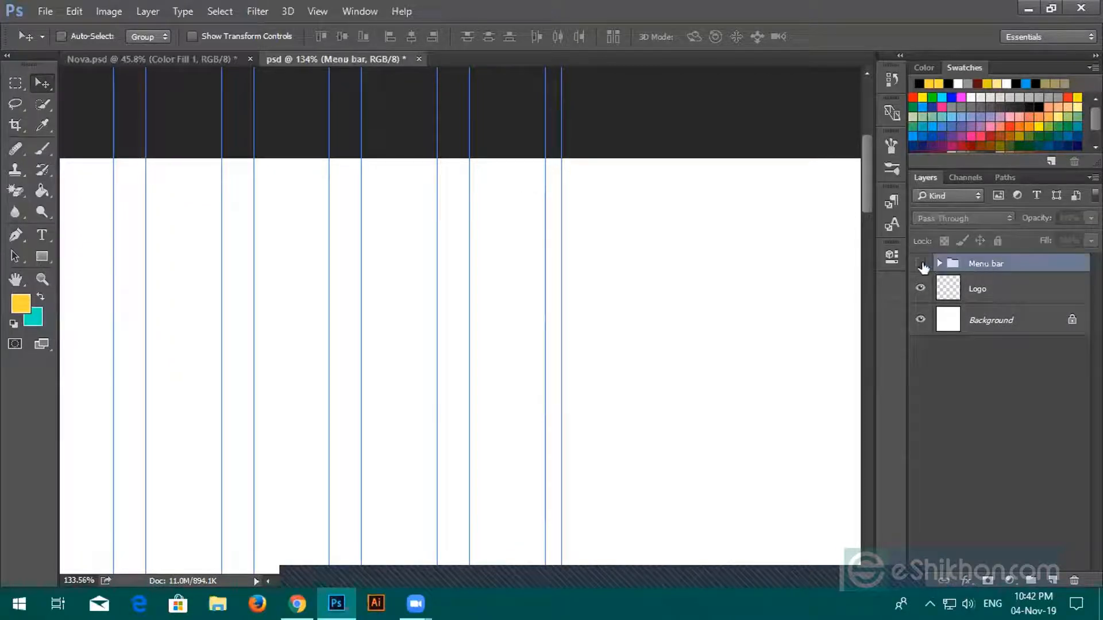
pyautogui.hotkey('ctrl', 'z')
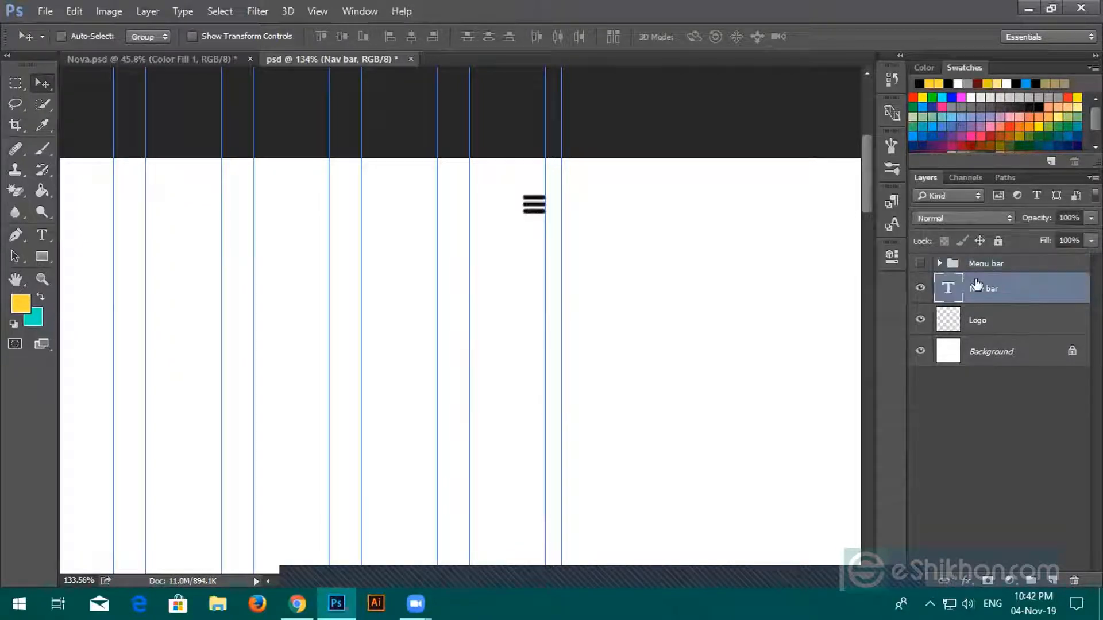
# Step: Move the Menu bar group below the Nav bar layer, toggle its visibility to check the dropdown, and leave it hidden
pyautogui.moveTo(979, 265); pyautogui.dragTo(929, 299)
pyautogui.click(920, 297)
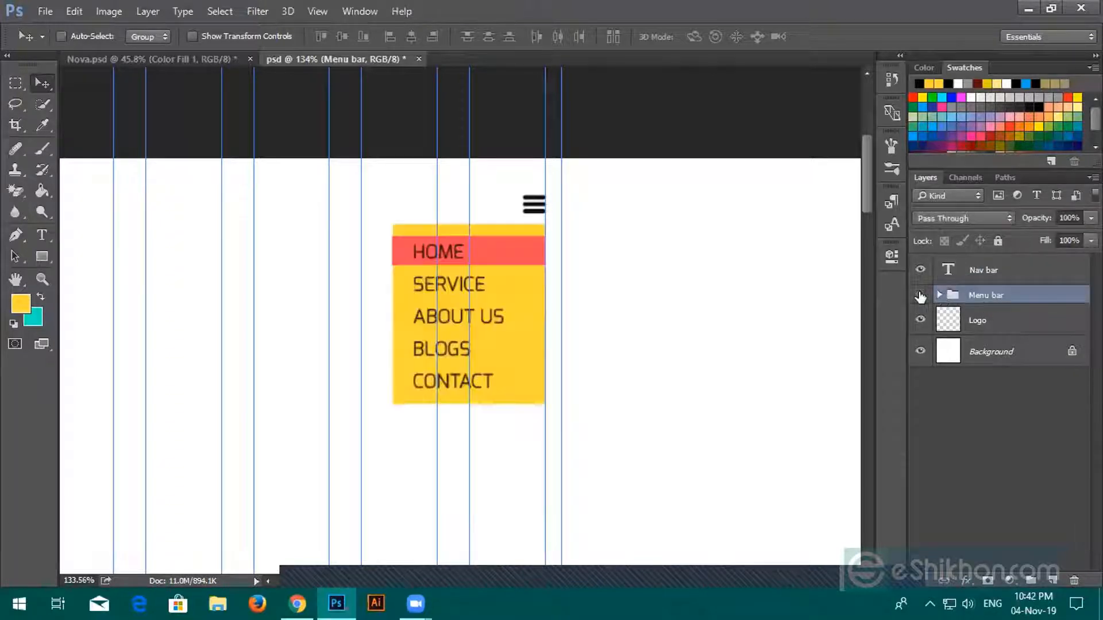
pyautogui.click(920, 296)
# Step: Draw a thin yellow rectangle about 1928 × 3 px across the full page width just below the logo as a header divider
pyautogui.scroll(-2, 417, 499)
pyautogui.scroll(-3, 415, 495)
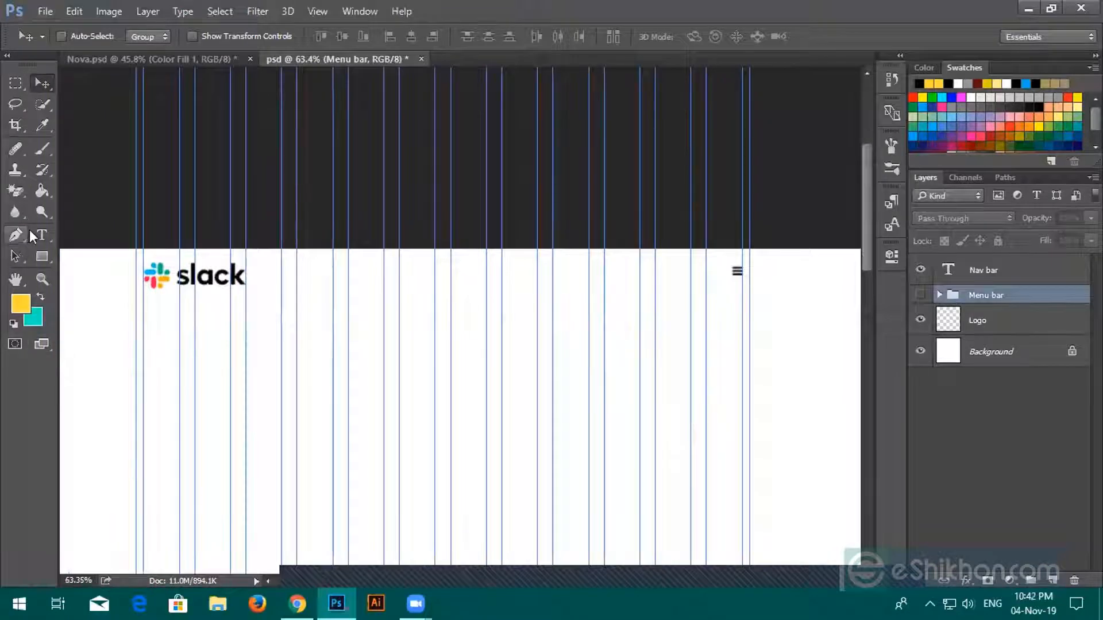
pyautogui.click(42, 257)
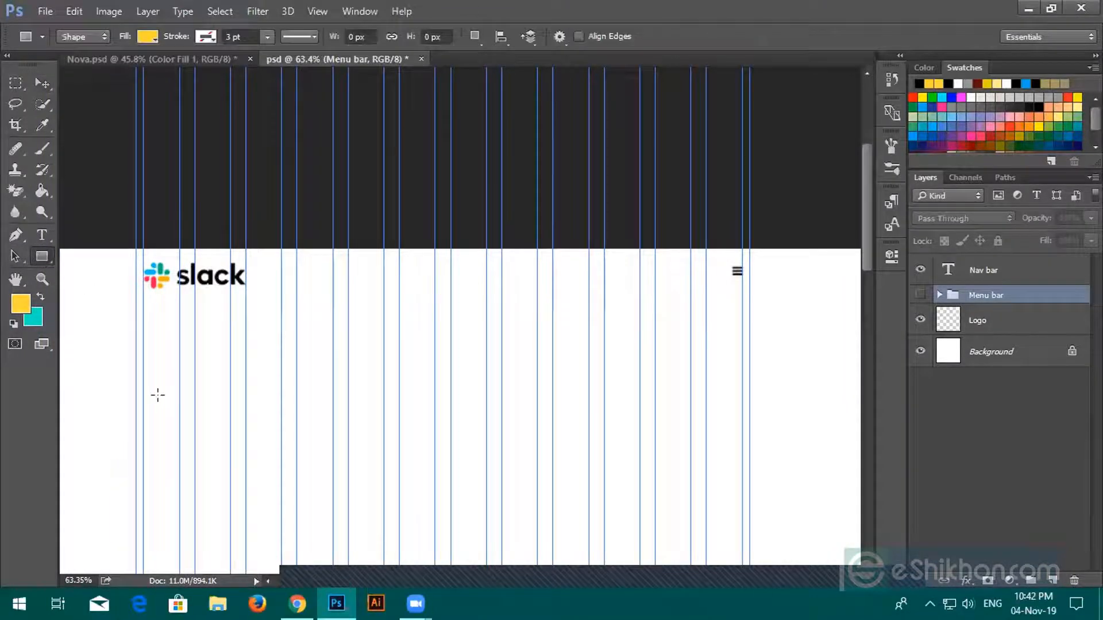
pyautogui.scroll(-1, 163, 388)
pyautogui.moveTo(94, 365); pyautogui.dragTo(155, 274)
pyautogui.scroll(-1, 158, 275)
pyautogui.scroll(-1, 165, 280)
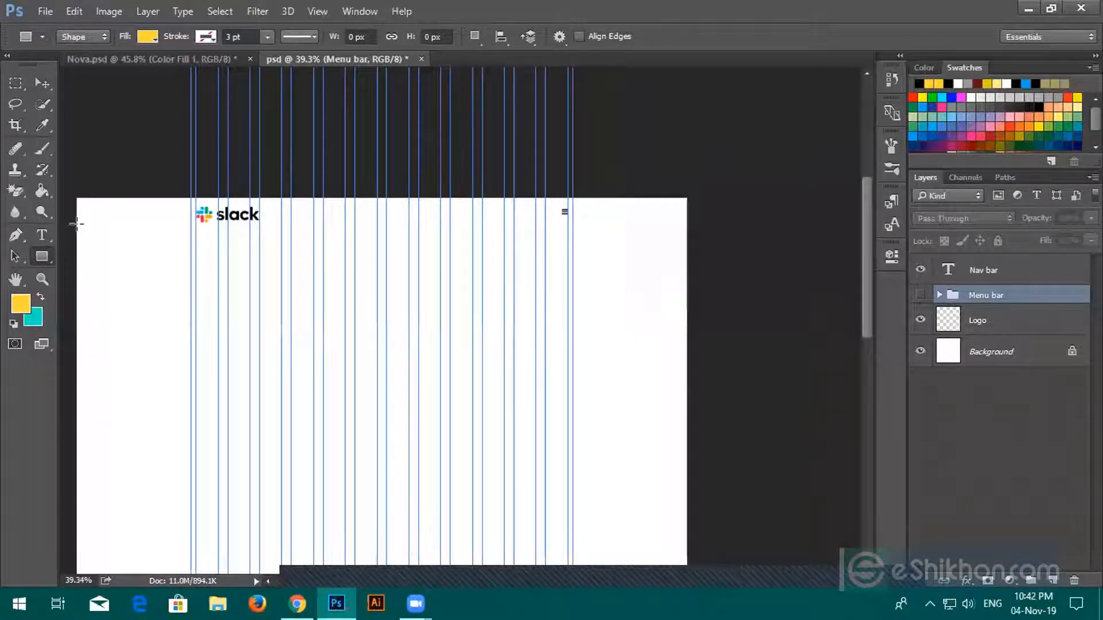
pyautogui.moveTo(77, 224); pyautogui.dragTo(690, 224)
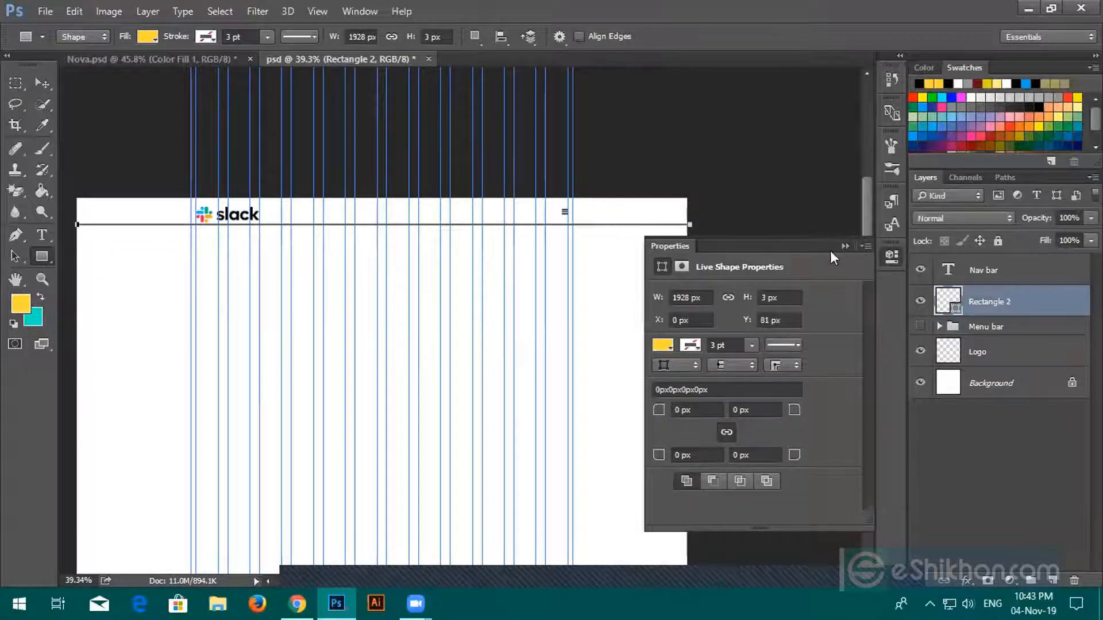
pyautogui.click(845, 247)
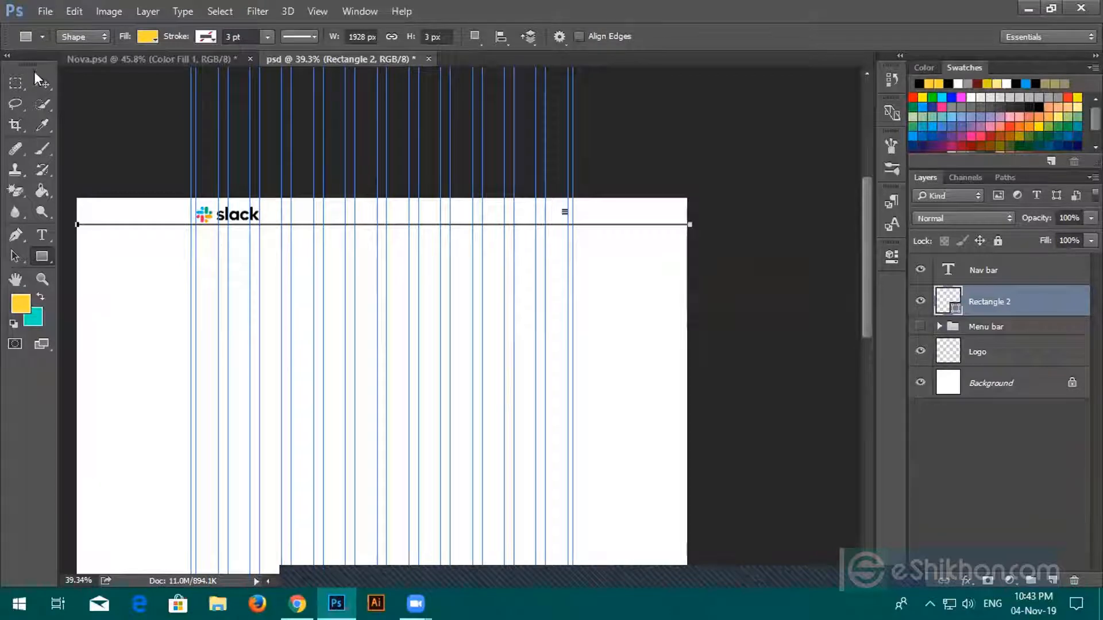
pyautogui.click(39, 82)
pyautogui.scroll(2, 432, 270)
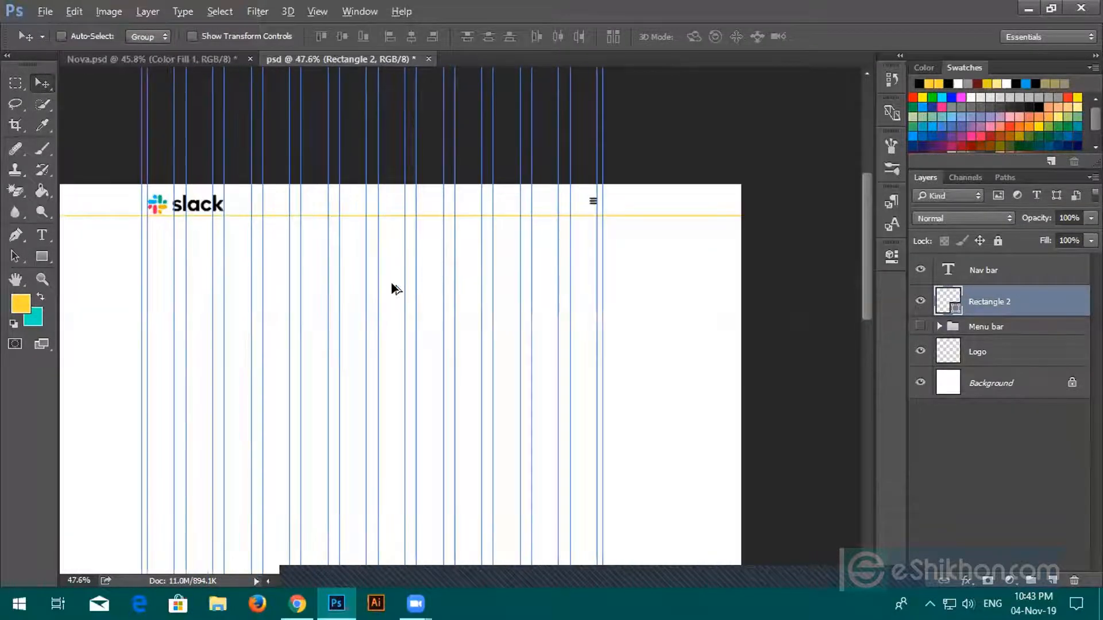
pyautogui.scroll(3, 390, 284)
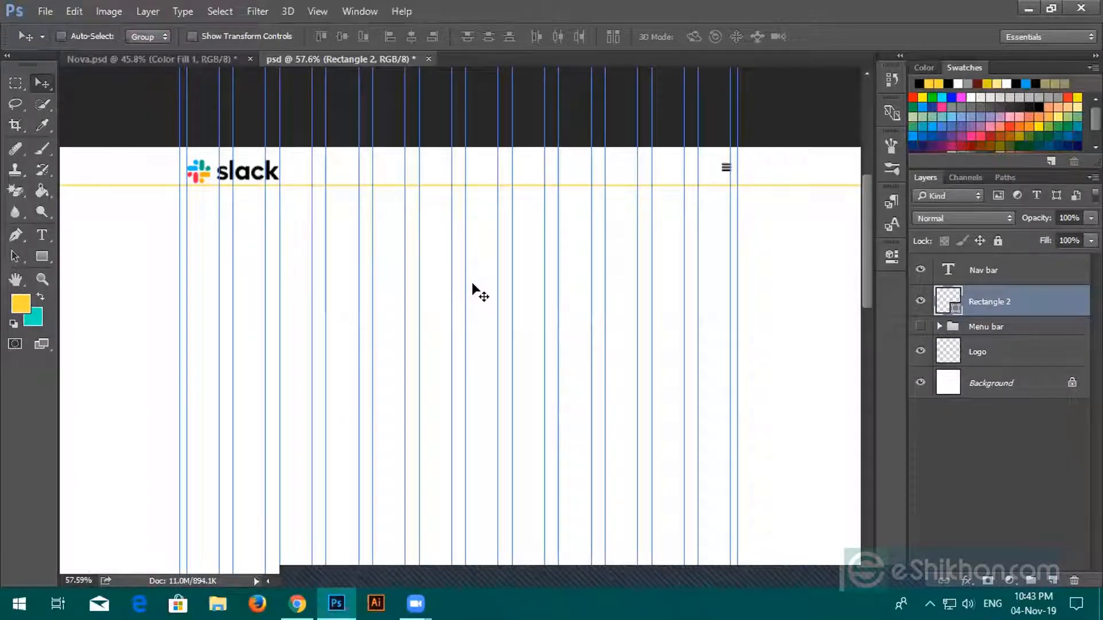
pyautogui.scroll(-3, 494, 296)
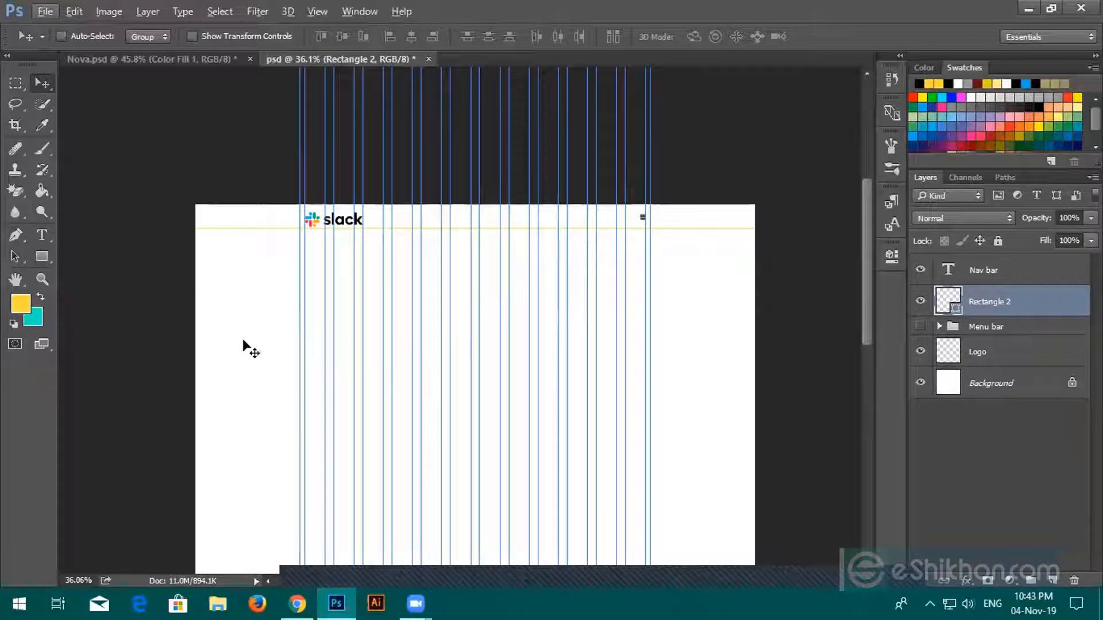
# Step: Switch to Chrome and open the bookmarked Pixabay site in a new tab
pyautogui.click(297, 603)
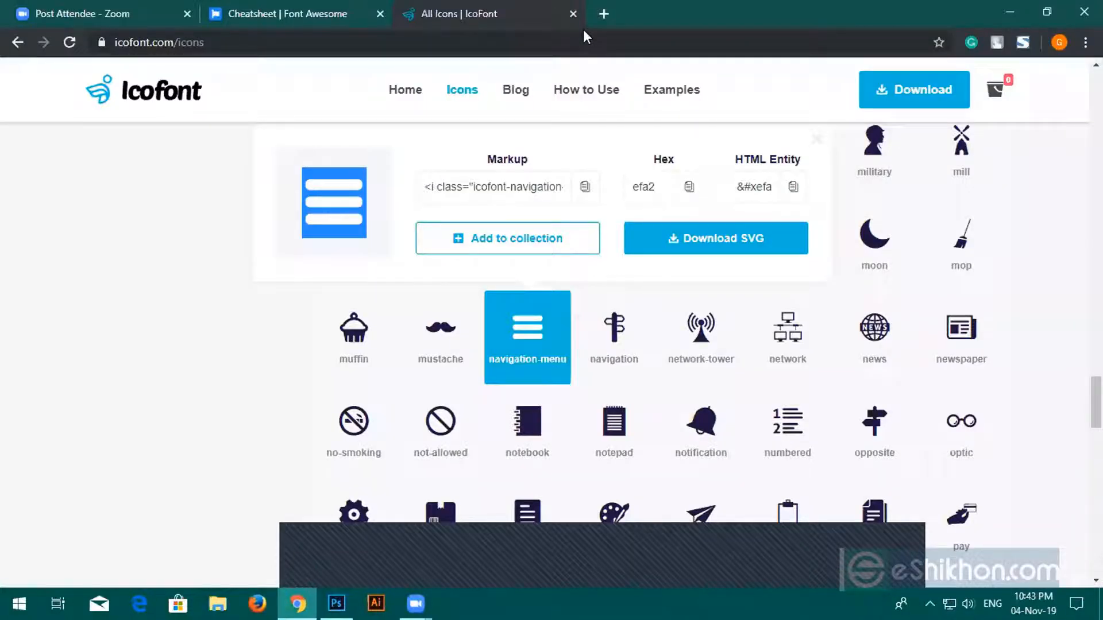
pyautogui.hotkey('ctrl', 't')
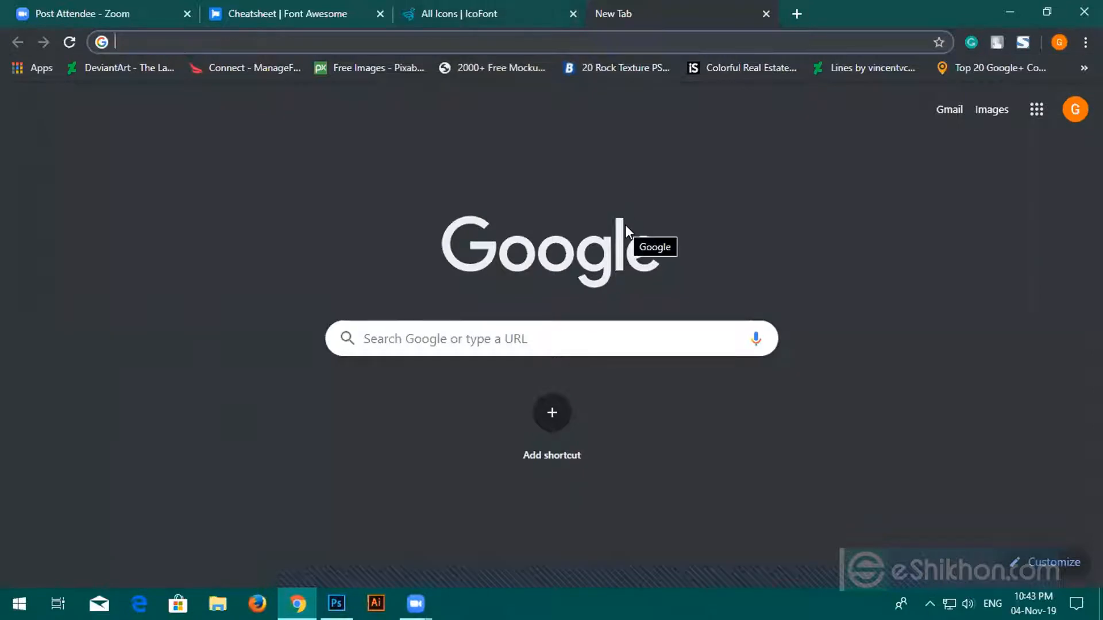
pyautogui.click(358, 68)
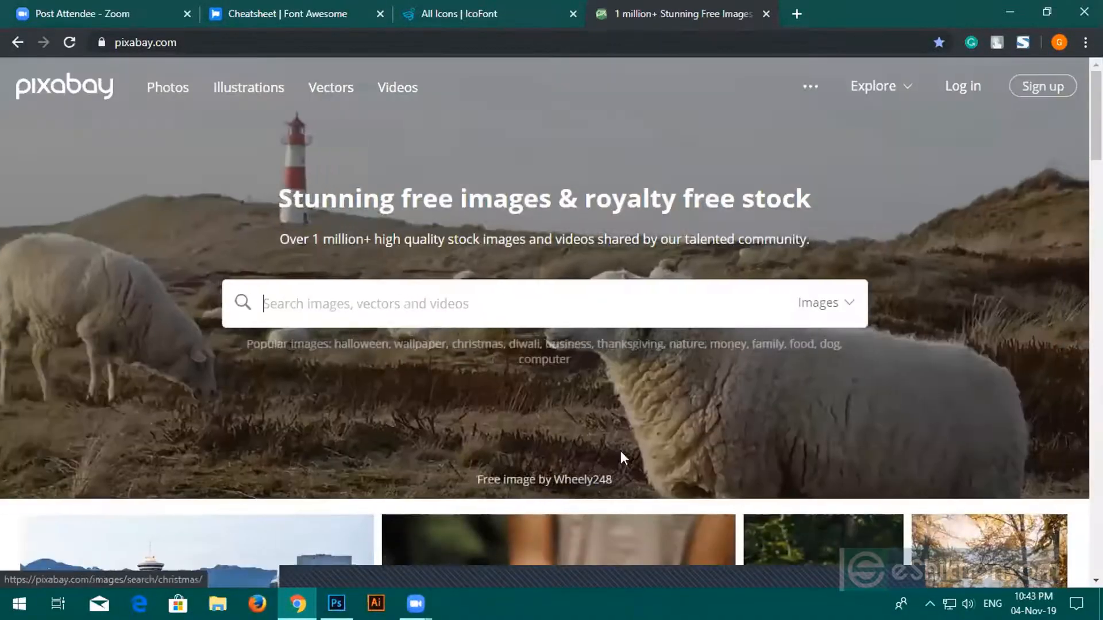
# Step: Browse the photos on the Pixabay home page and open the full image collection with Discover more
pyautogui.scroll(-10, 620, 451)
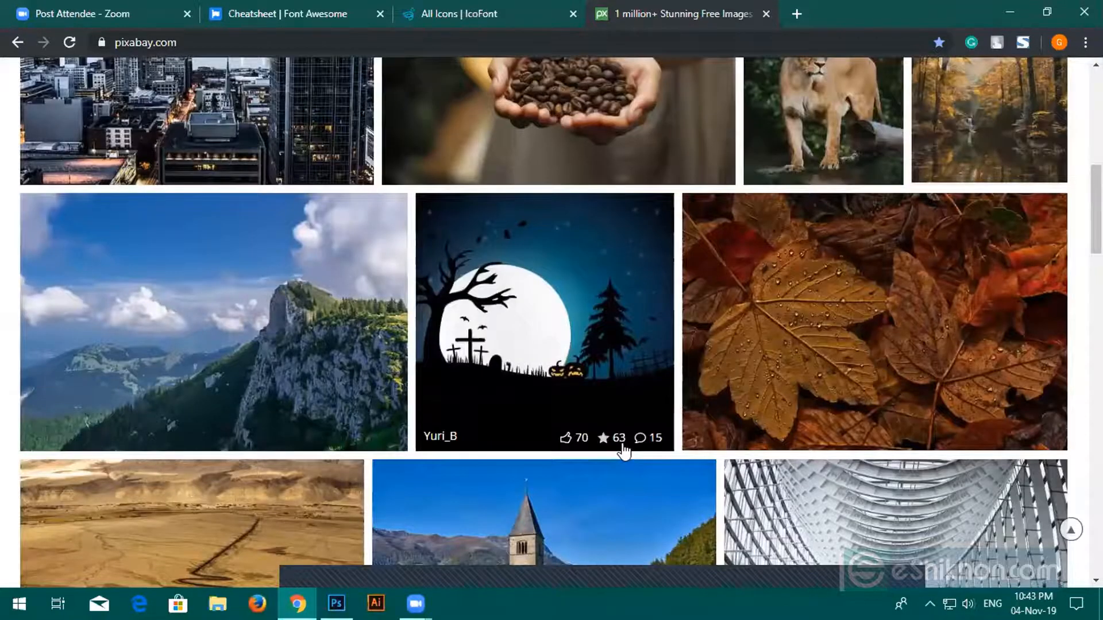
pyautogui.scroll(-10, 621, 447)
pyautogui.scroll(-12, 624, 452)
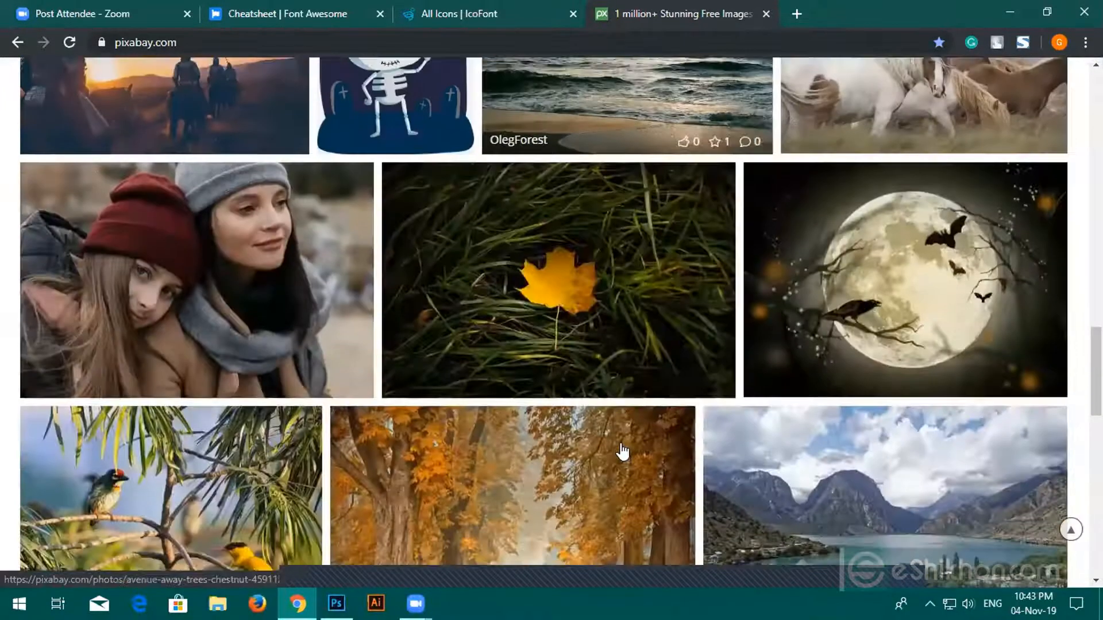
pyautogui.scroll(-4, 629, 454)
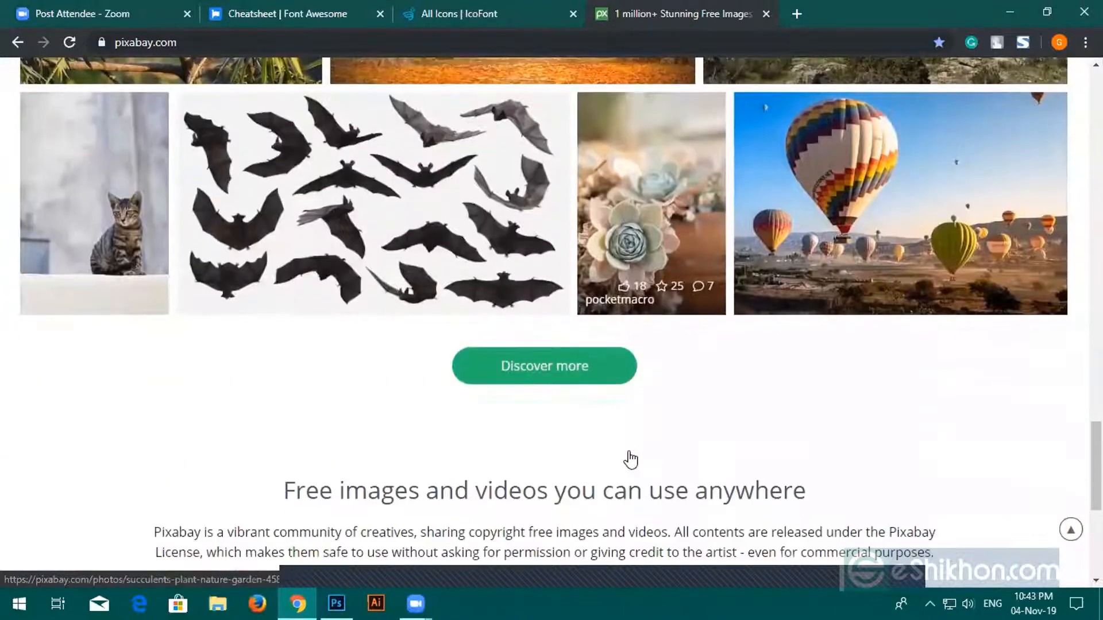
pyautogui.click(541, 368)
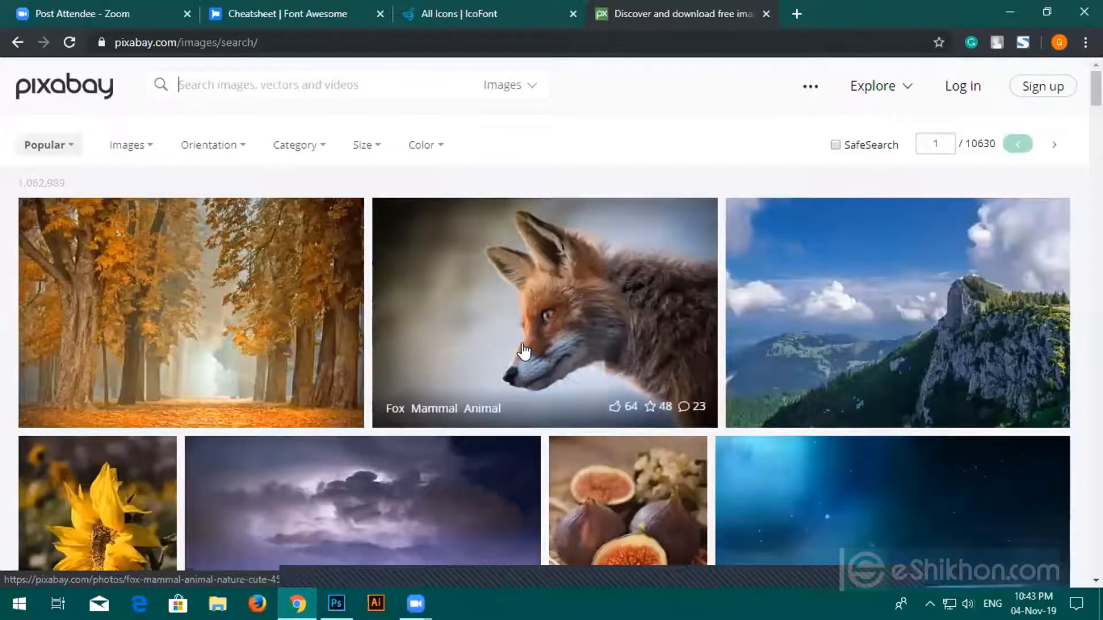
# Step: Browse the popular images and open the page of the Morning Boat Pier photo
pyautogui.scroll(-8, 524, 352)
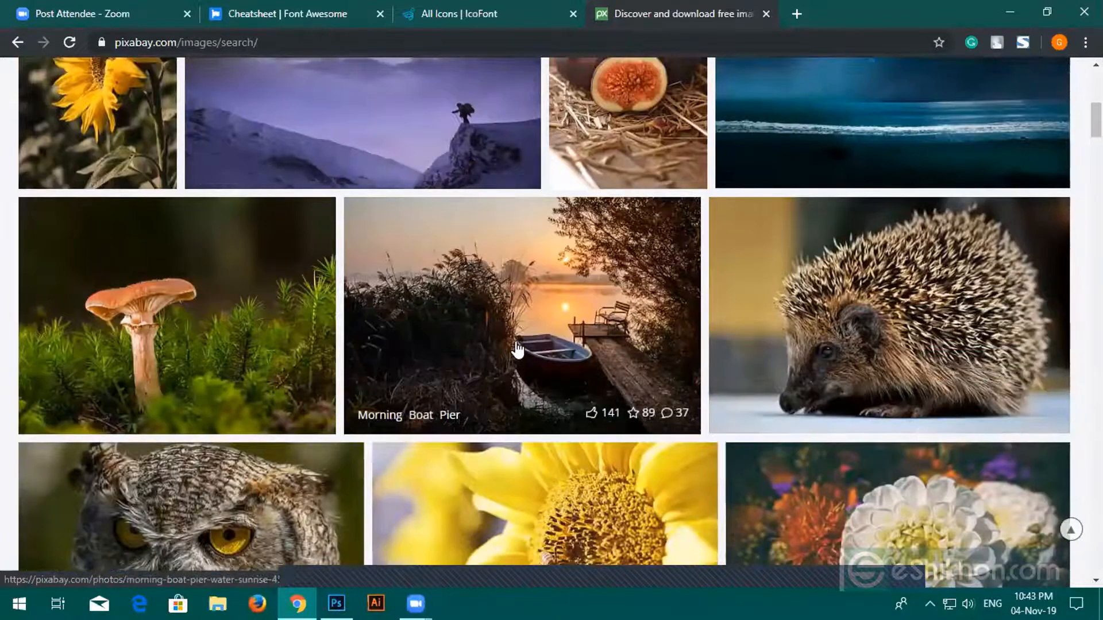
pyautogui.scroll(-4, 517, 357)
pyautogui.scroll(3, 516, 345)
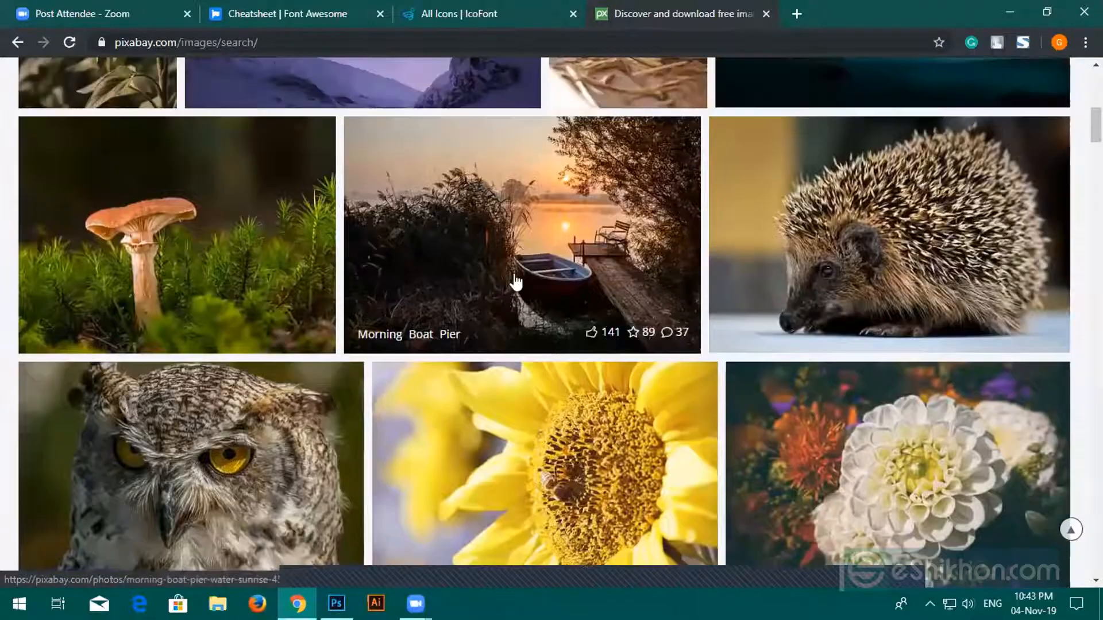
pyautogui.click(518, 280)
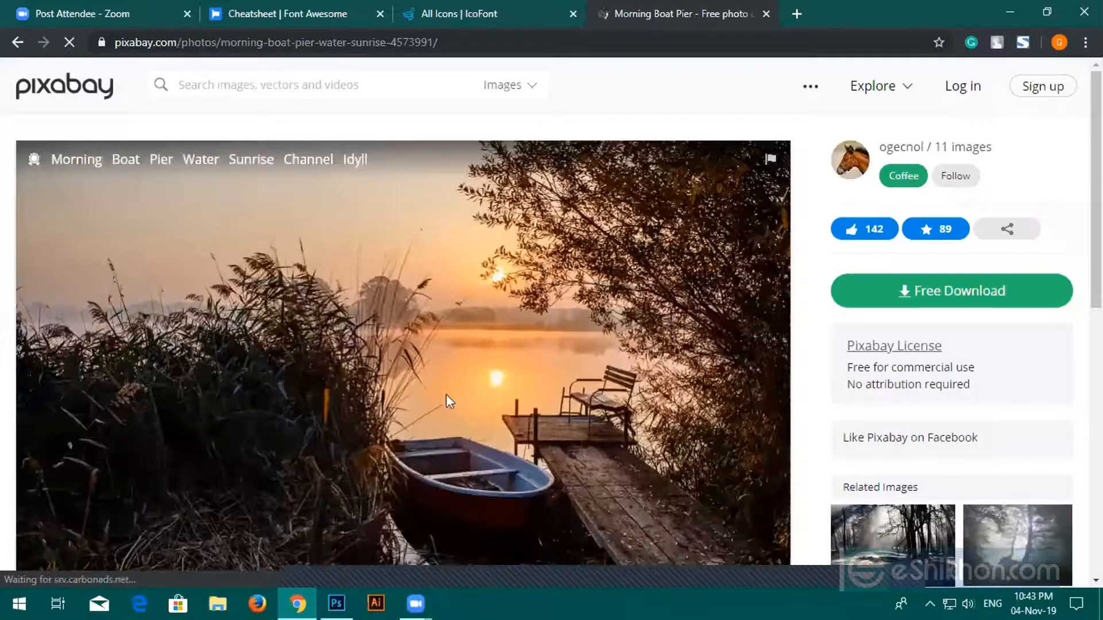
# Step: Look over the Morning Boat Pier photo and go back to the image collection
pyautogui.scroll(-3, 427, 334)
pyautogui.scroll(3, 426, 339)
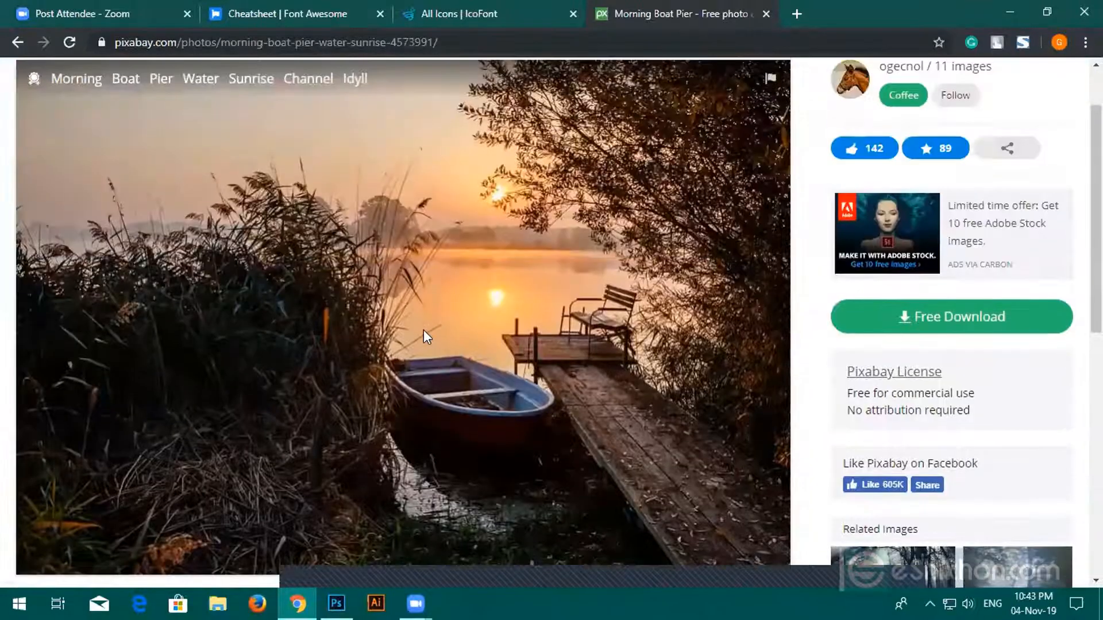
pyautogui.rightClick(423, 330)
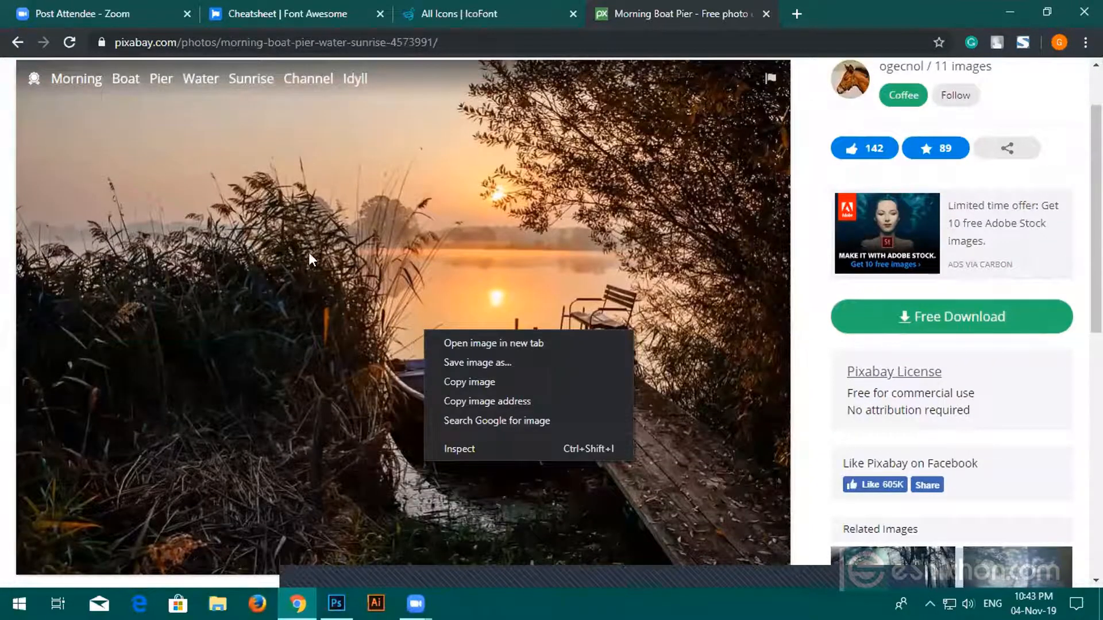
pyautogui.click(15, 46)
pyautogui.click(14, 41)
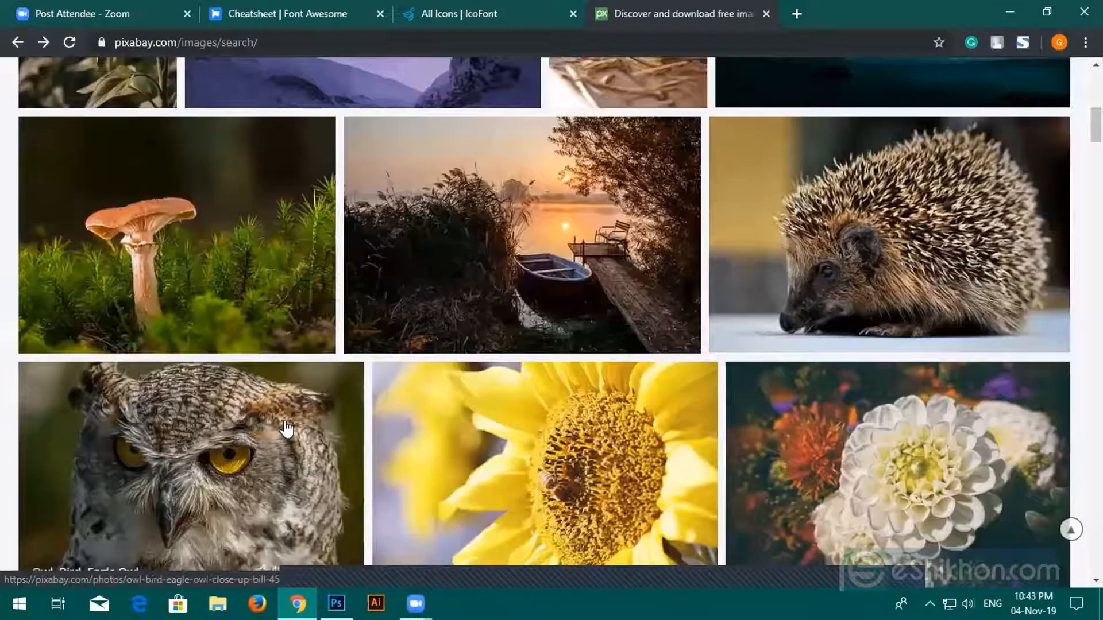
# Step: Find the Full Moon Reflection image in the collection, open its page and copy the image
pyautogui.scroll(-4, 288, 425)
pyautogui.scroll(-8, 290, 423)
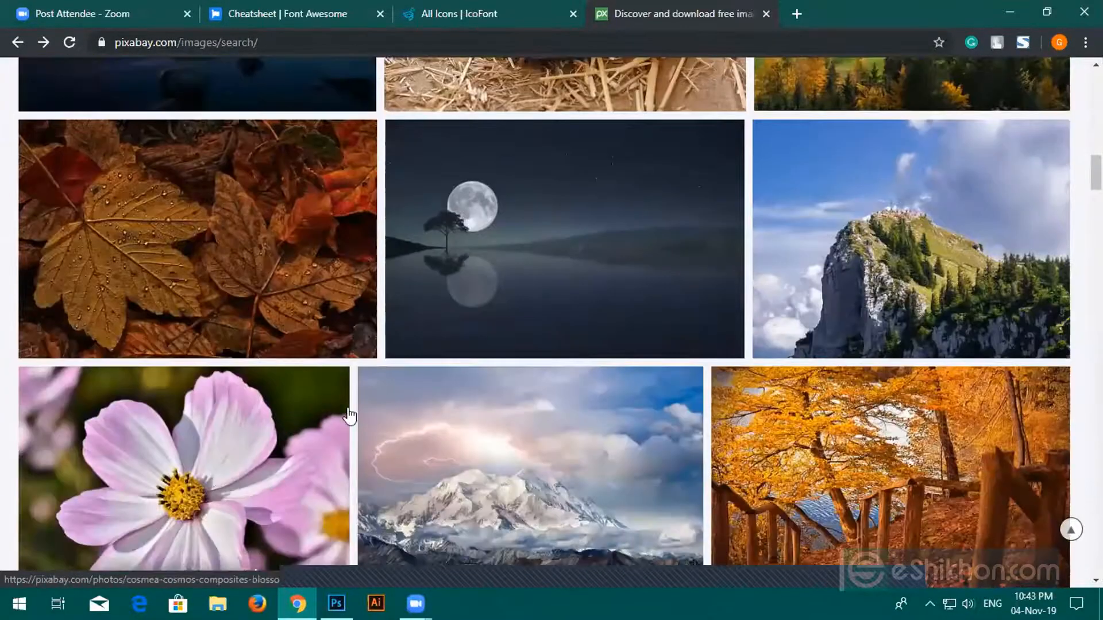
pyautogui.click(505, 275)
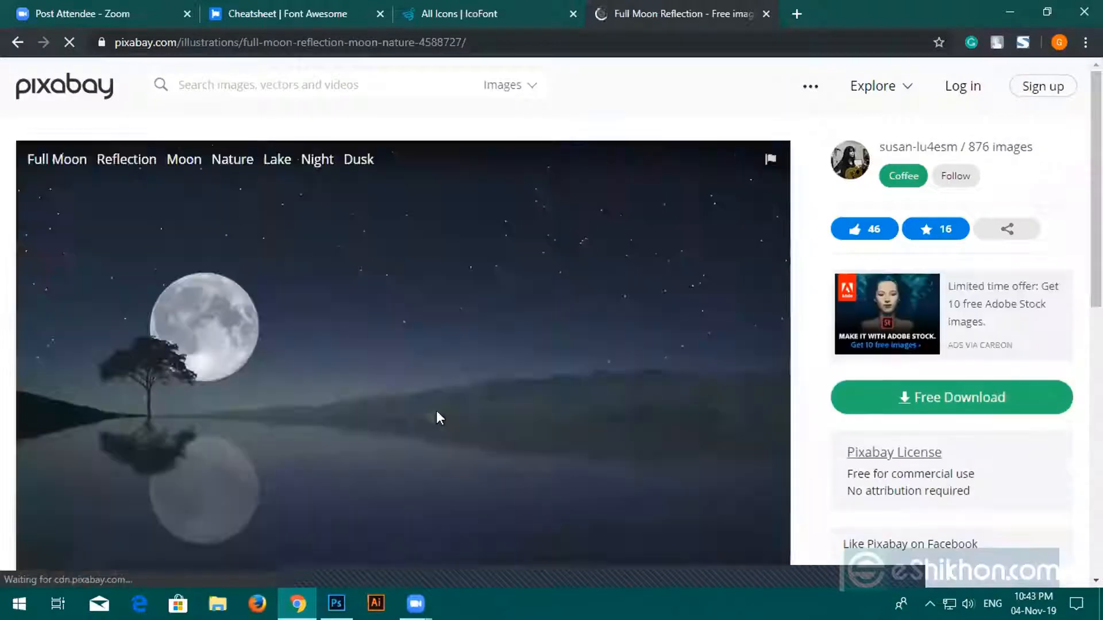
pyautogui.rightClick(364, 372)
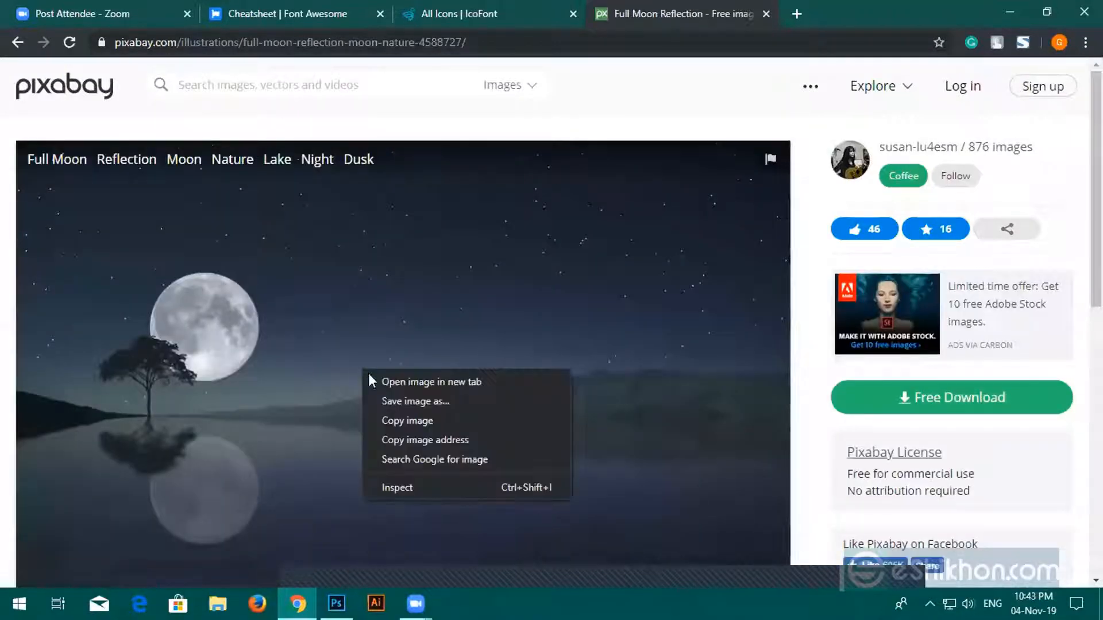
pyautogui.click(406, 422)
# Step: Switch to Photoshop, paste the moon image into the page and move it to the page's left edge just below the divider line
pyautogui.click(336, 602)
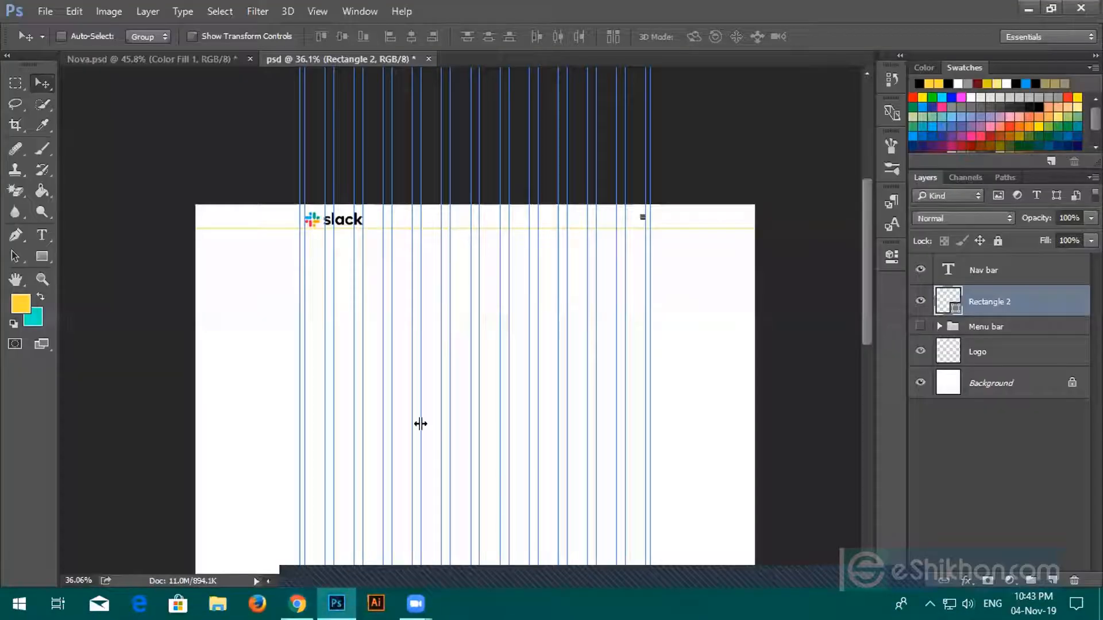
pyautogui.scroll(-2, 418, 421)
pyautogui.hotkey('ctrl', 'v')
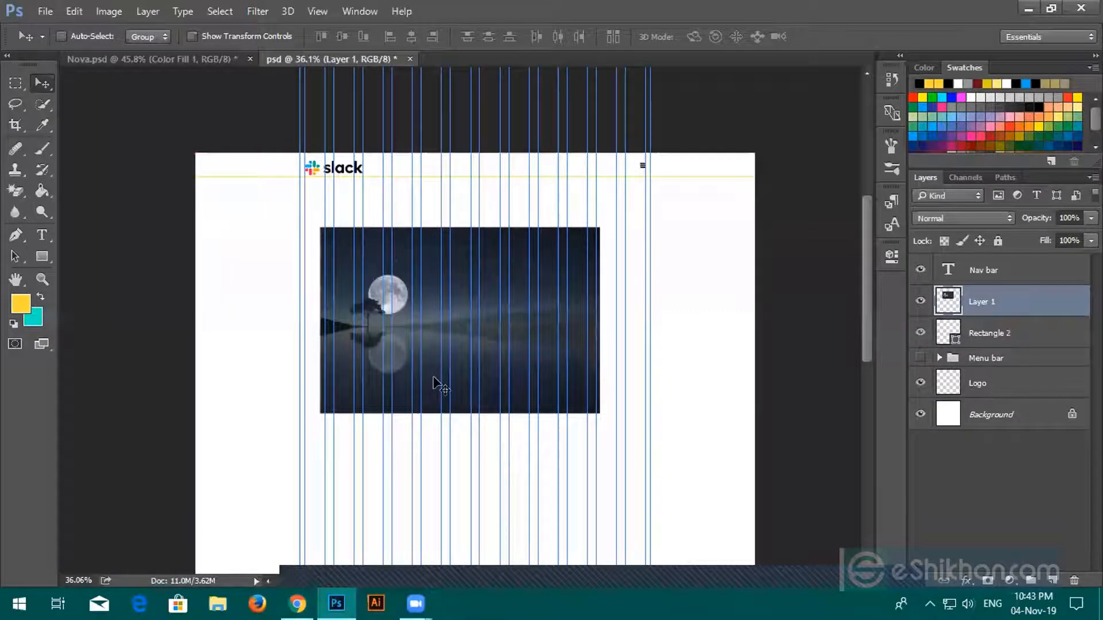
pyautogui.moveTo(430, 381); pyautogui.dragTo(305, 328)
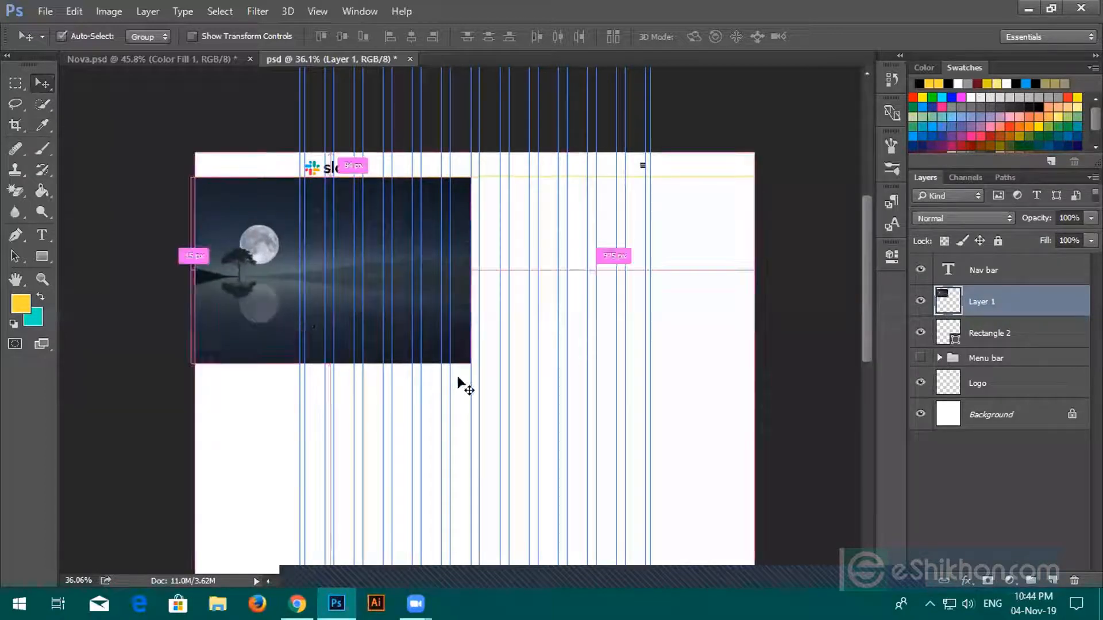
# Step: Scale the moon image proportionally to about 202% so it spans the full page width
pyautogui.hotkey('ctrl', 't')
pyautogui.moveTo(471, 362); pyautogui.dragTo(808, 478)
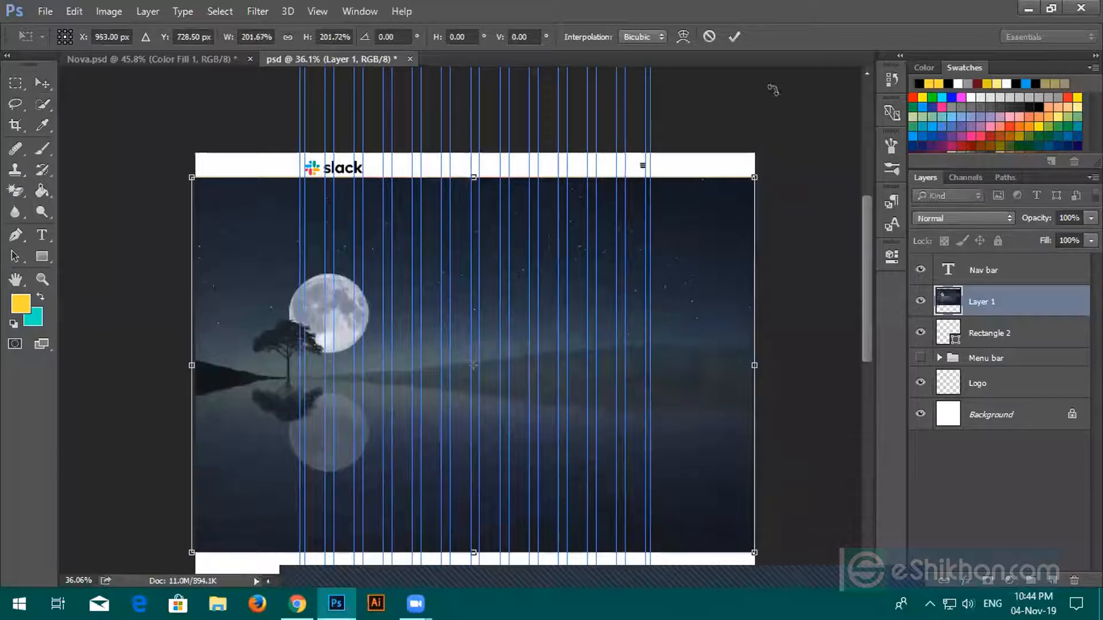
pyautogui.click(734, 37)
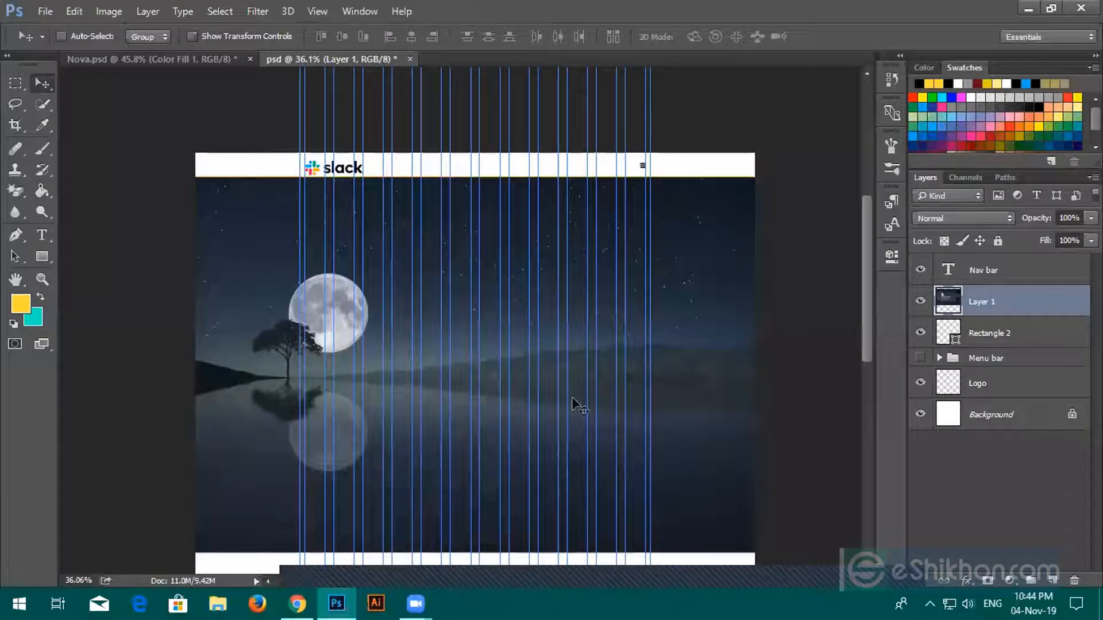
# Step: Draw a yellow rectangle about 1923 × 788 px across the page width, starting directly below the header
pyautogui.click(41, 257)
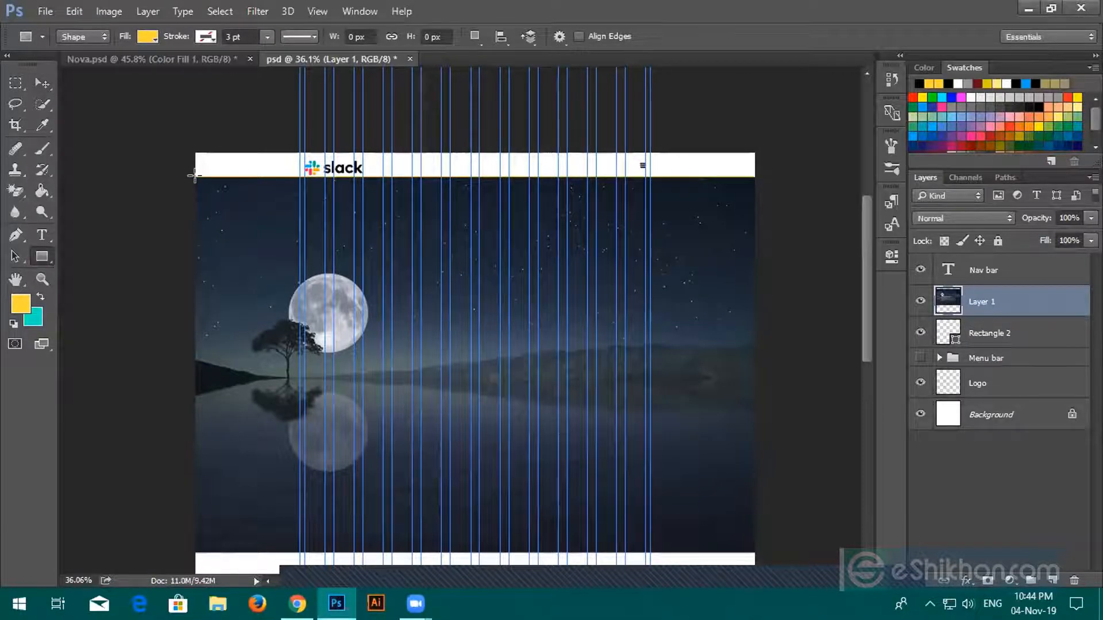
pyautogui.moveTo(194, 176); pyautogui.dragTo(756, 405)
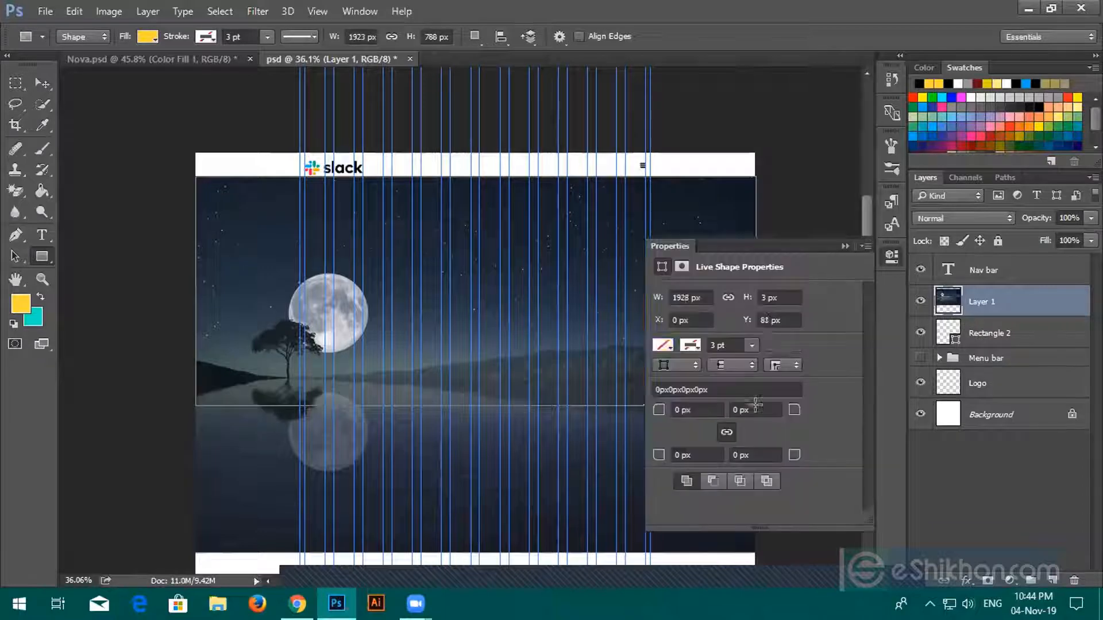
pyautogui.click(844, 246)
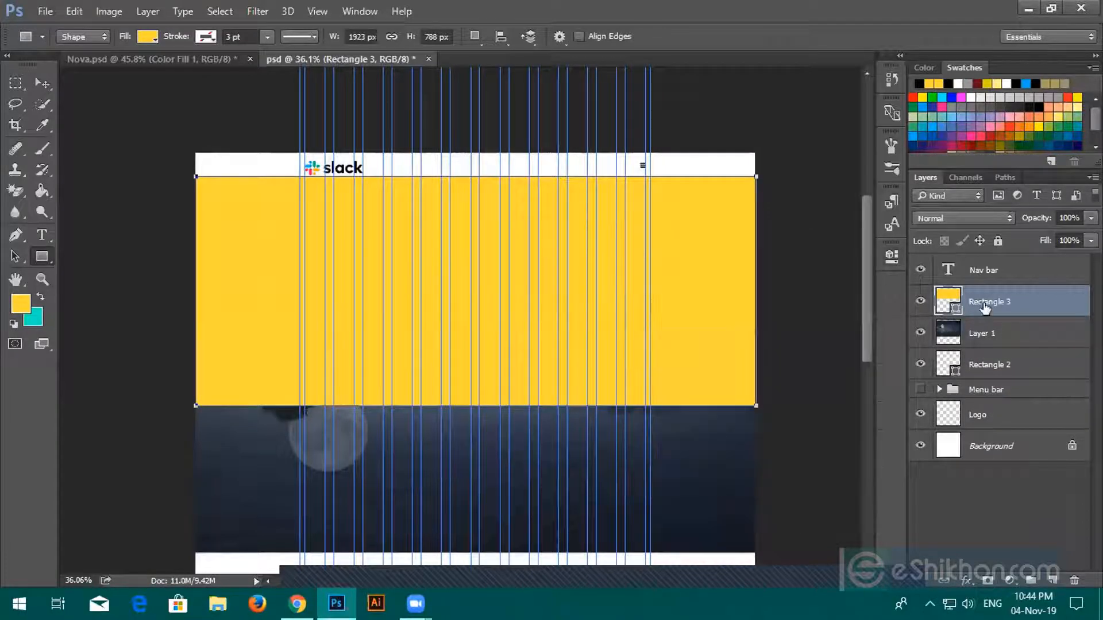
# Step: Place the yellow rectangle's layer beneath the moon image and clip the image to it with a clipping mask
pyautogui.moveTo(980, 306); pyautogui.dragTo(981, 333)
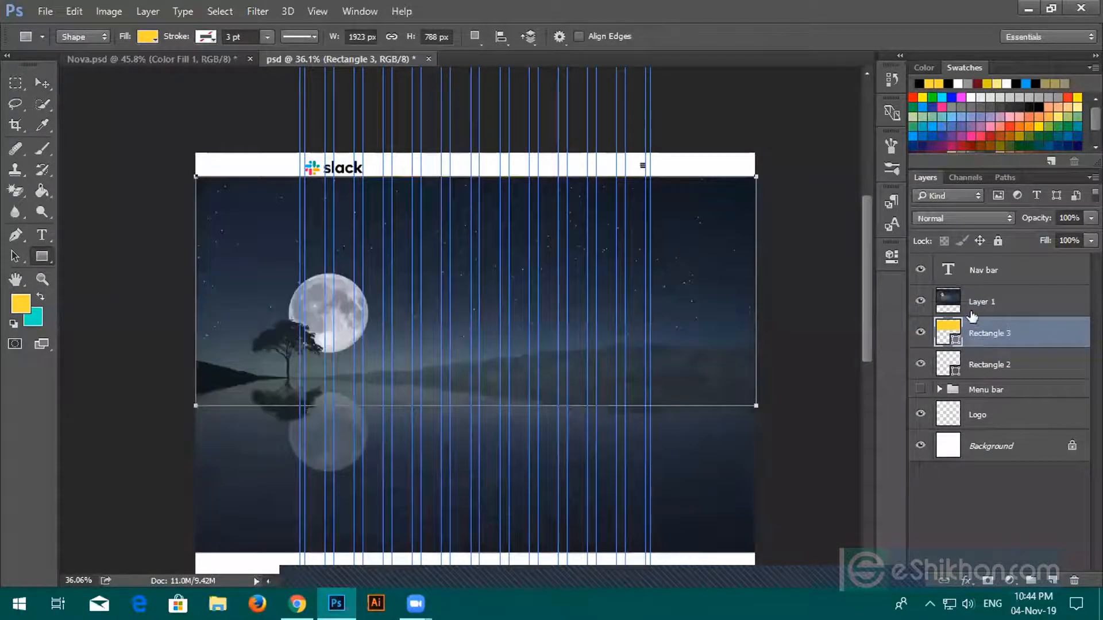
pyautogui.click(972, 310)
pyautogui.rightClick(972, 310)
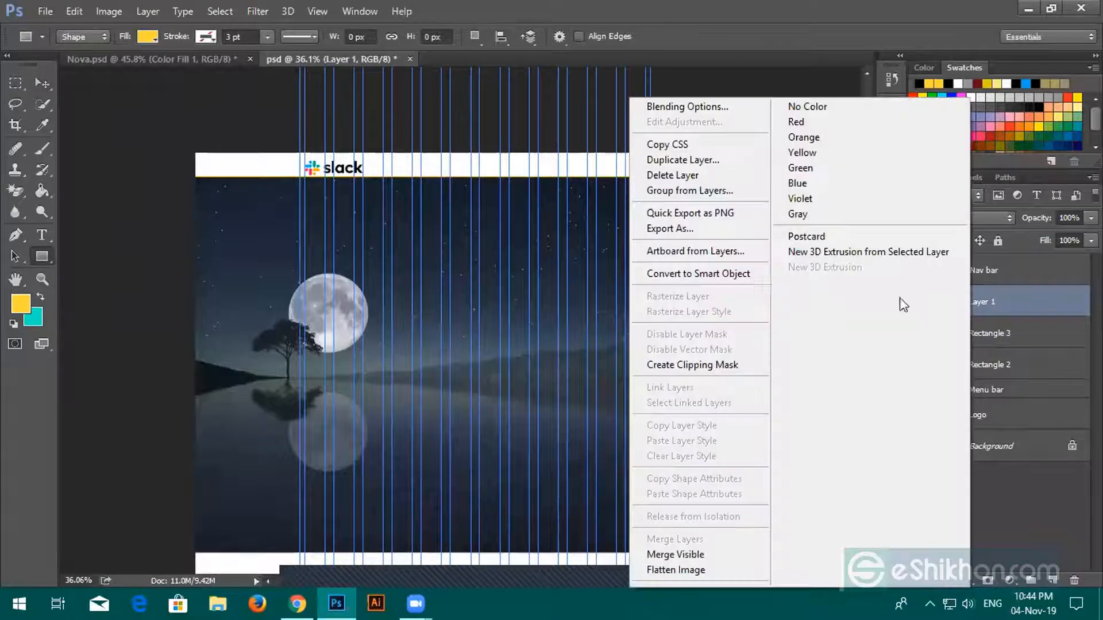
pyautogui.click(666, 366)
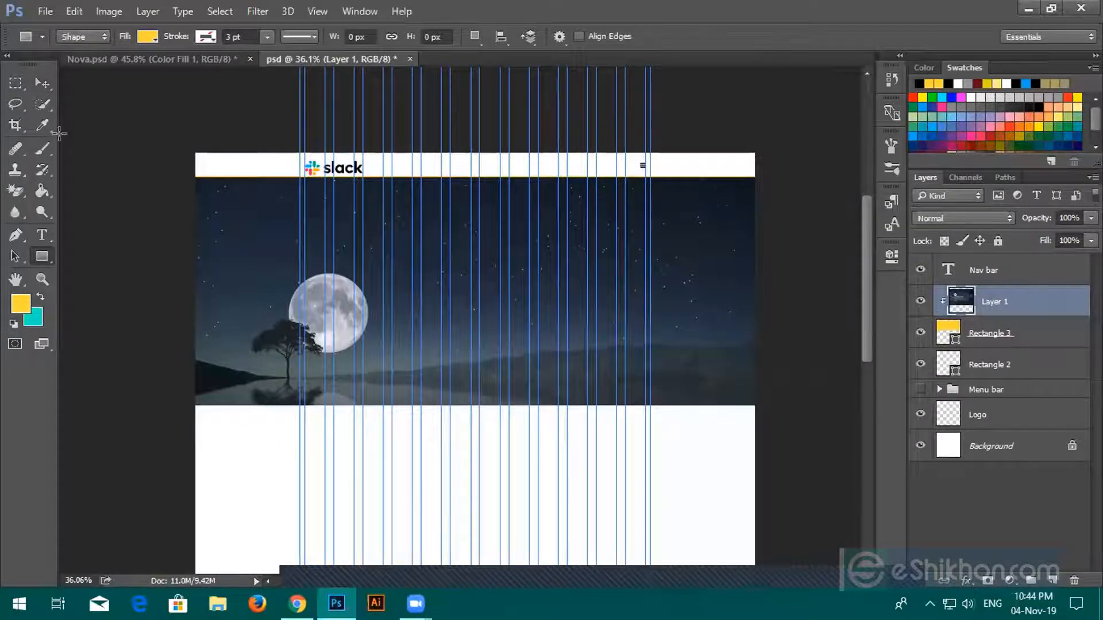
# Step: Move the clipped moon image slightly upward inside the banner so more of the lake reflection shows
pyautogui.click(40, 81)
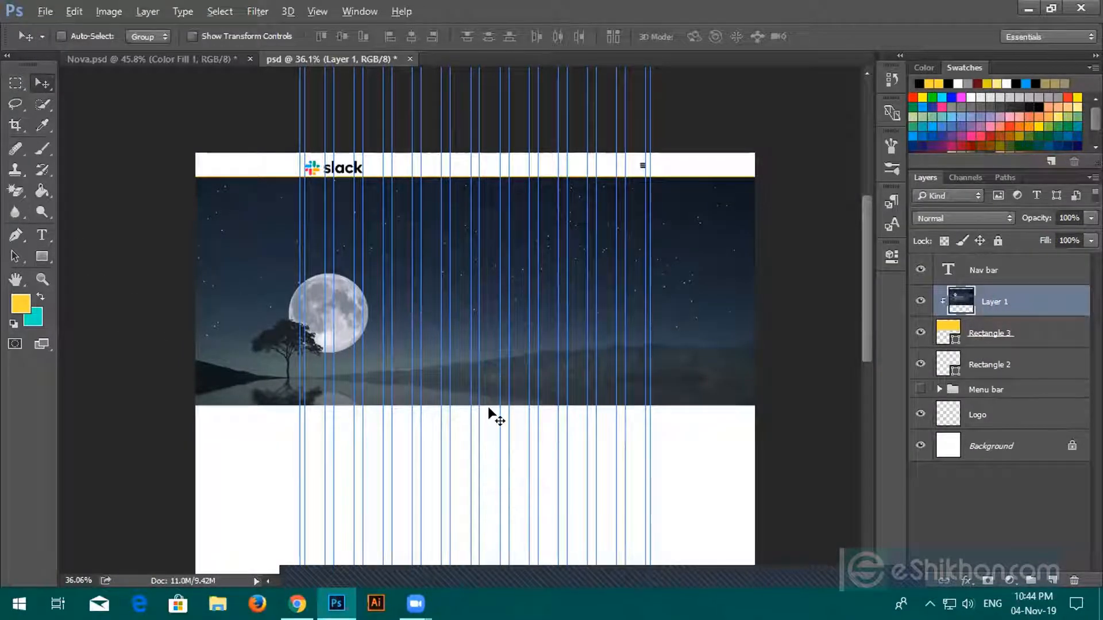
pyautogui.scroll(3, 489, 409)
pyautogui.scroll(-2, 490, 409)
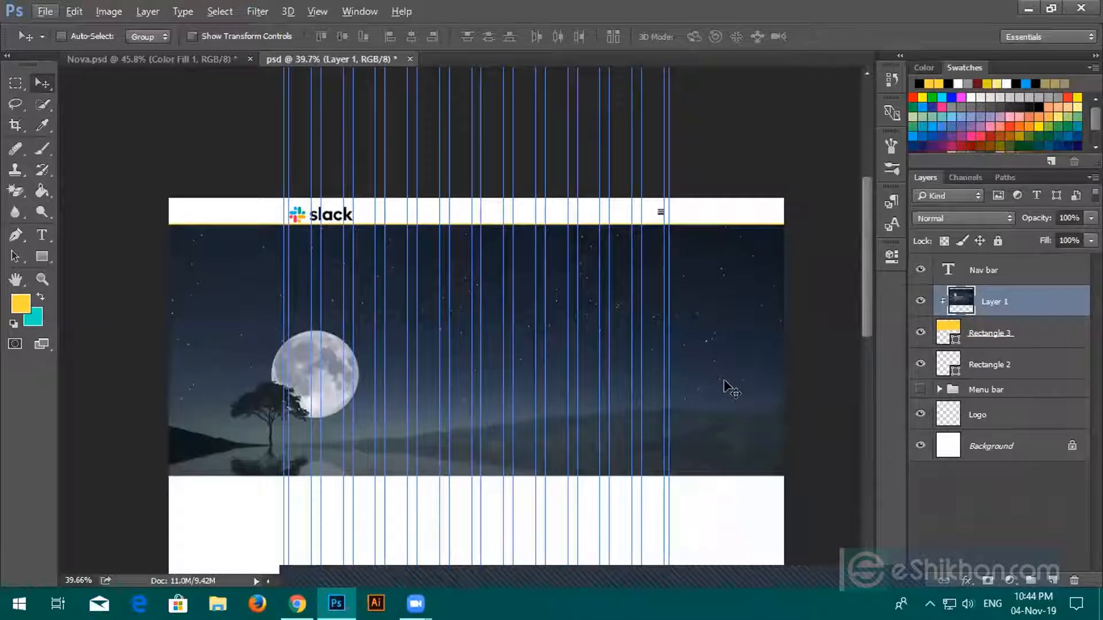
pyautogui.press('alt')
pyautogui.moveTo(724, 380)
pyautogui.mouseDown()
pyautogui.moveTo(725, 352)
pyautogui.moveTo(728, 368)
pyautogui.mouseUp()
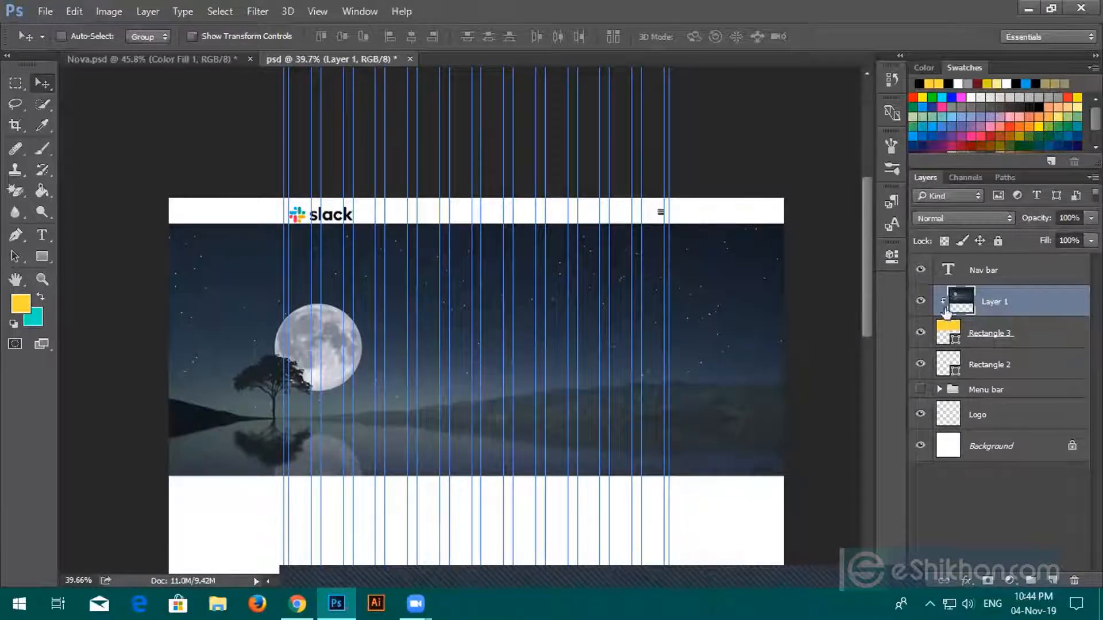
# Step: Reorder the layers so the Menu bar group sits above the moon image and the Logo layer is topmost
pyautogui.scroll(2, 998, 283)
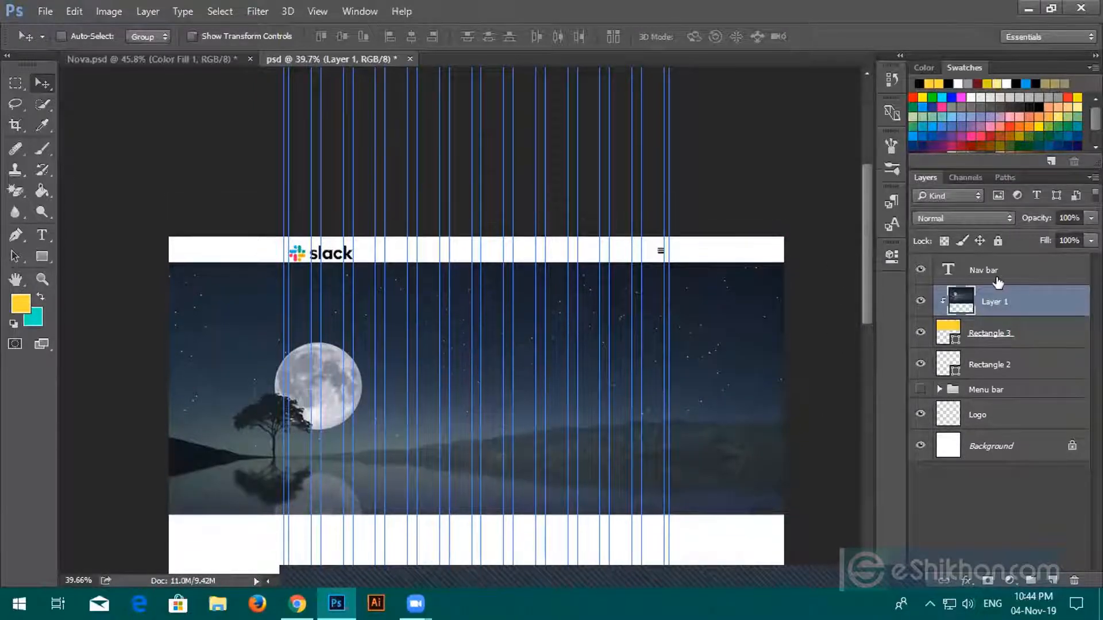
pyautogui.scroll(1, 1005, 345)
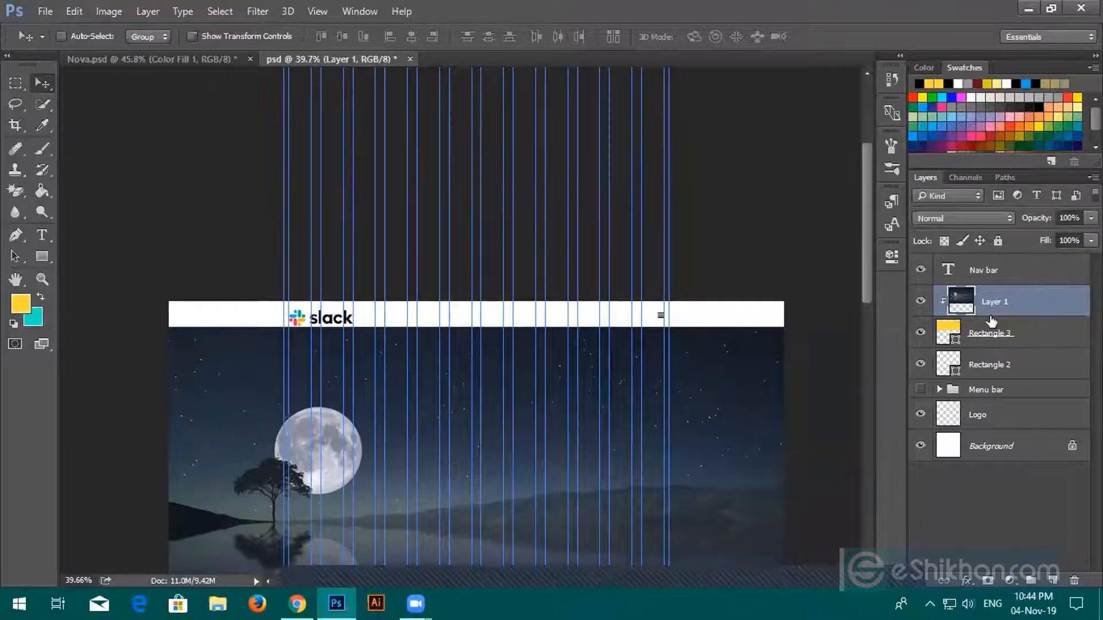
pyautogui.scroll(-2, 1005, 345)
pyautogui.moveTo(1005, 270)
pyautogui.mouseDown()
pyautogui.moveTo(1001, 373)
pyautogui.moveTo(993, 268)
pyautogui.mouseUp()
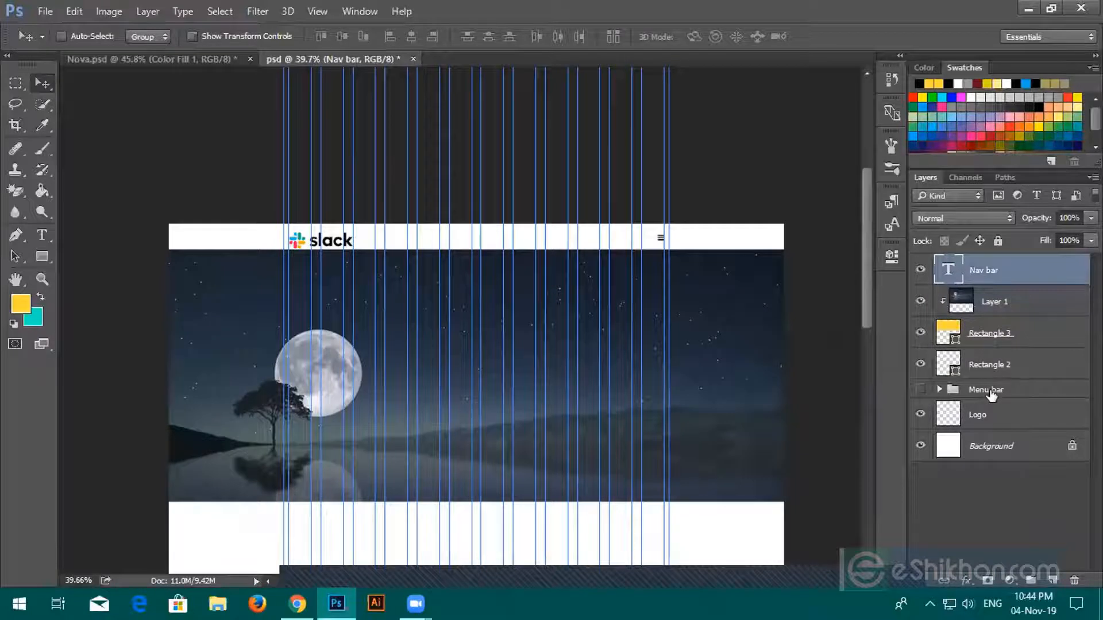
pyautogui.moveTo(991, 391); pyautogui.dragTo(974, 294)
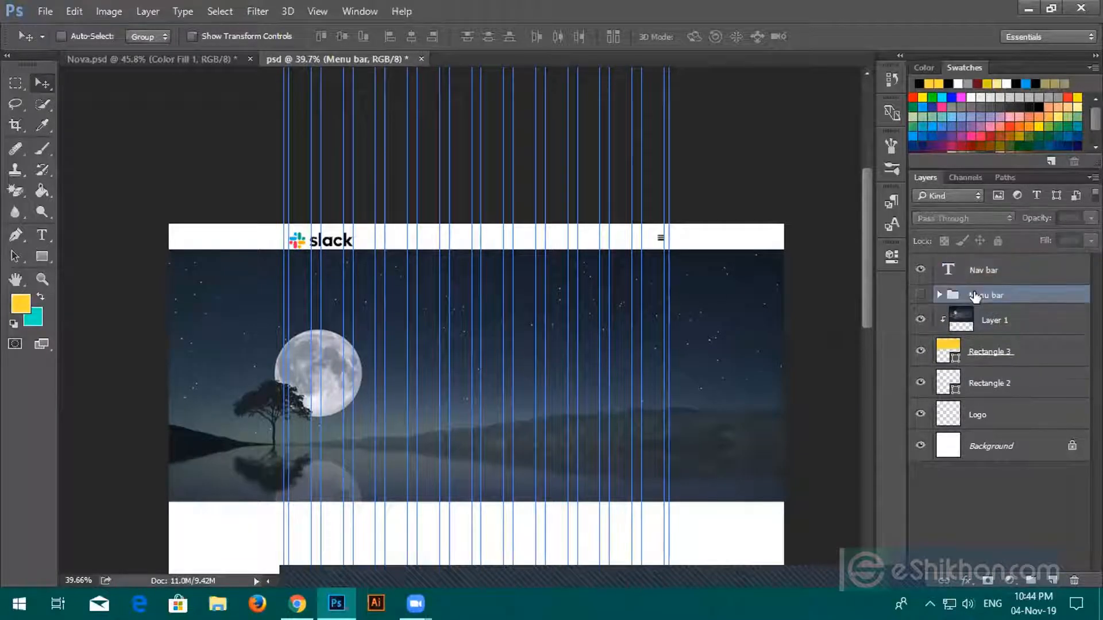
pyautogui.moveTo(980, 422); pyautogui.dragTo(974, 271)
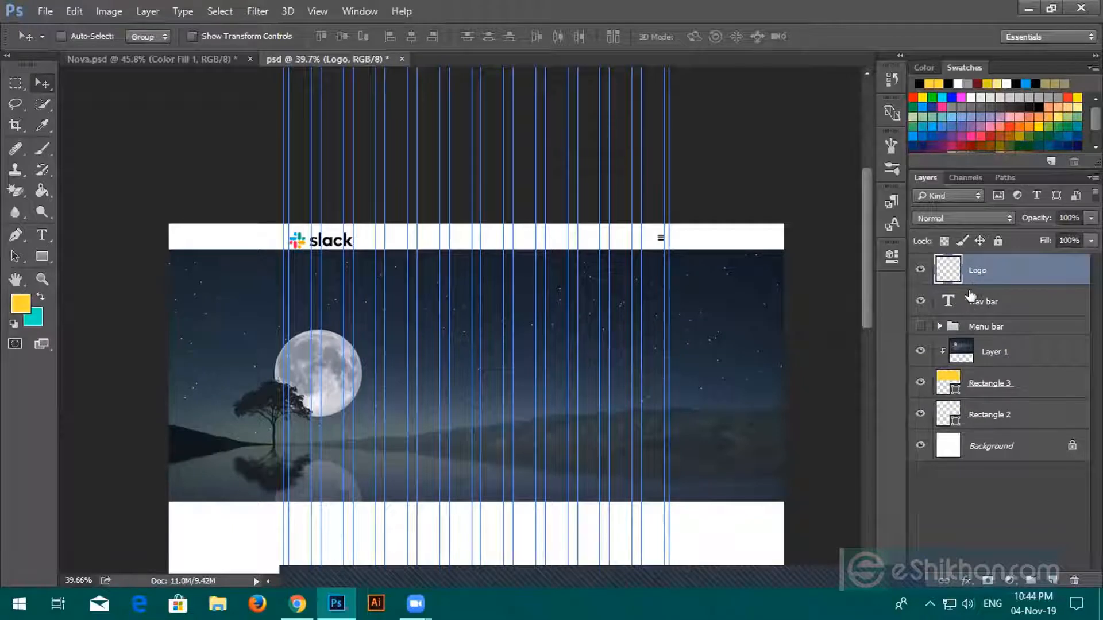
# Step: Select the moon image layer and shift the image slightly downward within the banner
pyautogui.moveTo(973, 355); pyautogui.dragTo(922, 333)
pyautogui.scroll(-5, 1035, 362)
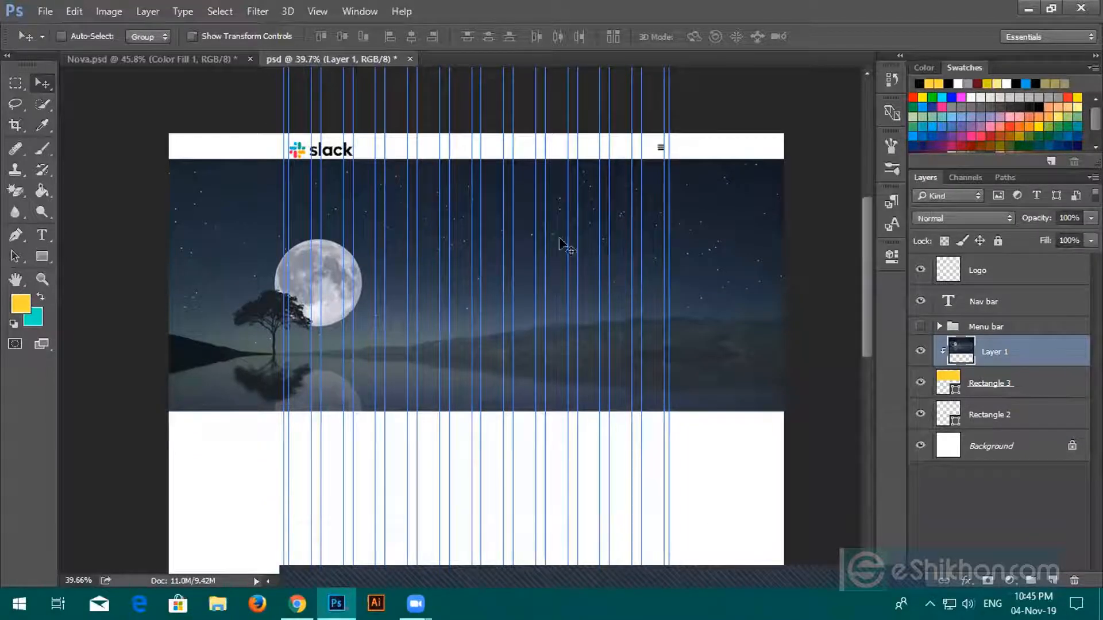
pyautogui.moveTo(712, 299); pyautogui.dragTo(711, 307)
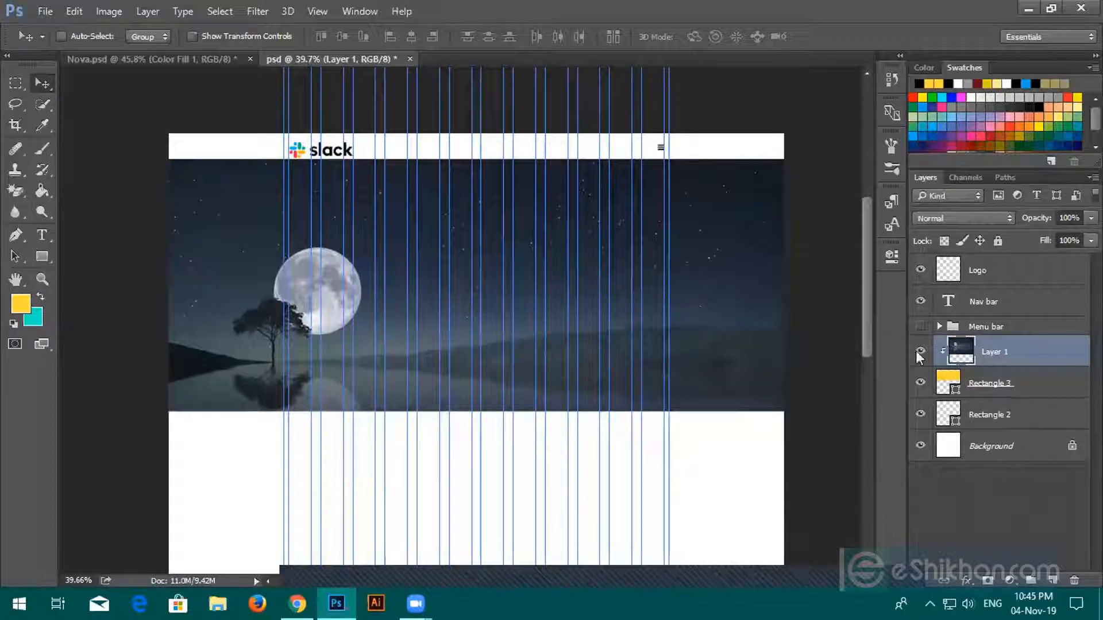
# Step: Nudge the moon image and its clipping rectangle down together by a few pixels to uncover the yellow header divider
pyautogui.click(998, 390)
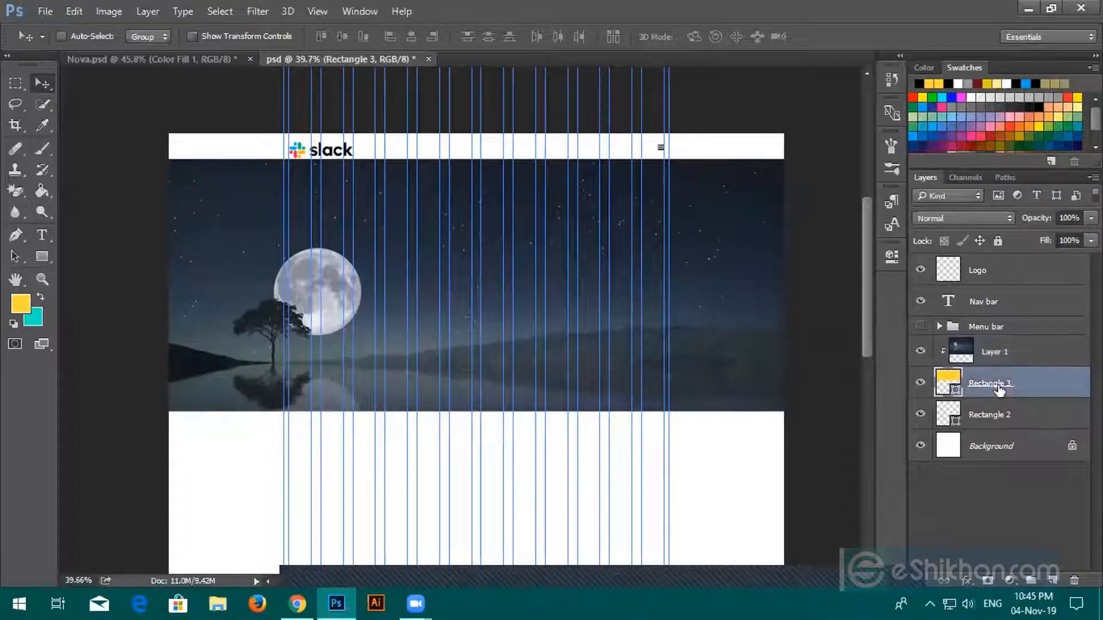
pyautogui.keyDown('shift'); pyautogui.click(993, 357); pyautogui.keyUp('shift')
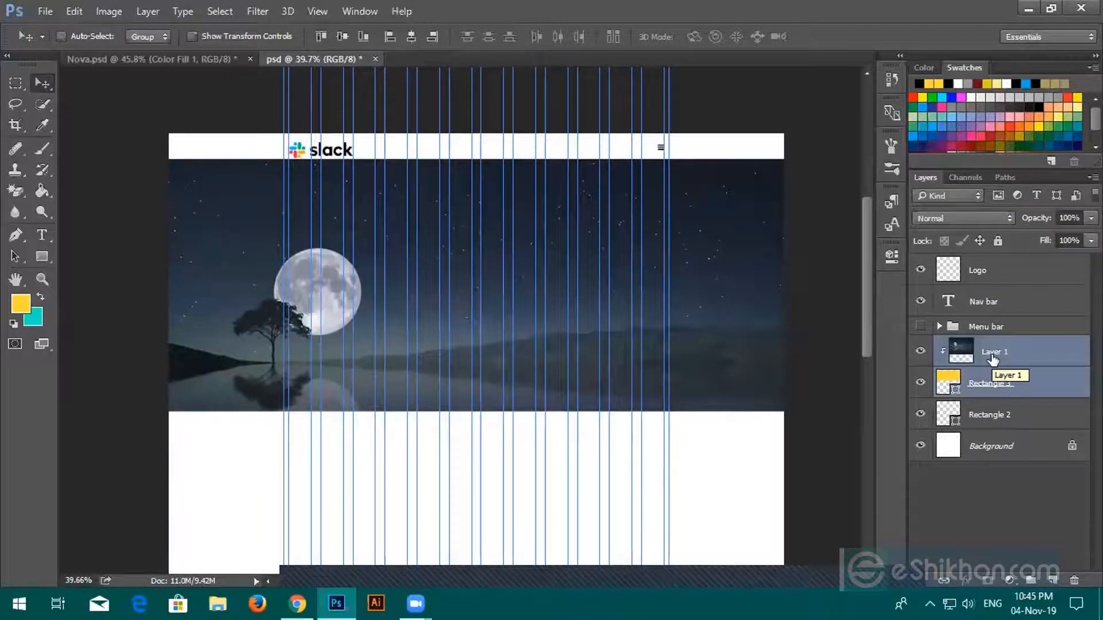
pyautogui.press('Down')
pyautogui.press('Down')
pyautogui.press('Down')
pyautogui.press('Down')
pyautogui.press('Down')
pyautogui.press('Down')
pyautogui.press('Down')
pyautogui.press('Down')
pyautogui.press('Down')
pyautogui.press('Down')
pyautogui.press('Down')
pyautogui.press('Down')
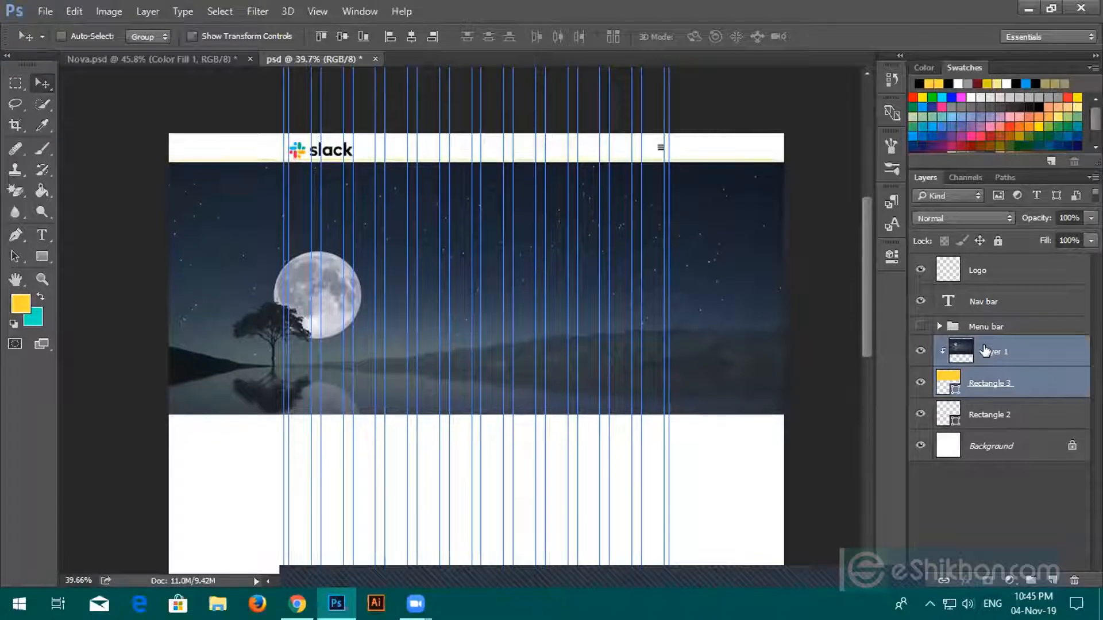
pyautogui.press('Up')
pyautogui.press('Up')
pyautogui.press('Up')
pyautogui.press('Up')
pyautogui.press('Up')
pyautogui.press('Up')
pyautogui.press('Up')
pyautogui.press('Up')
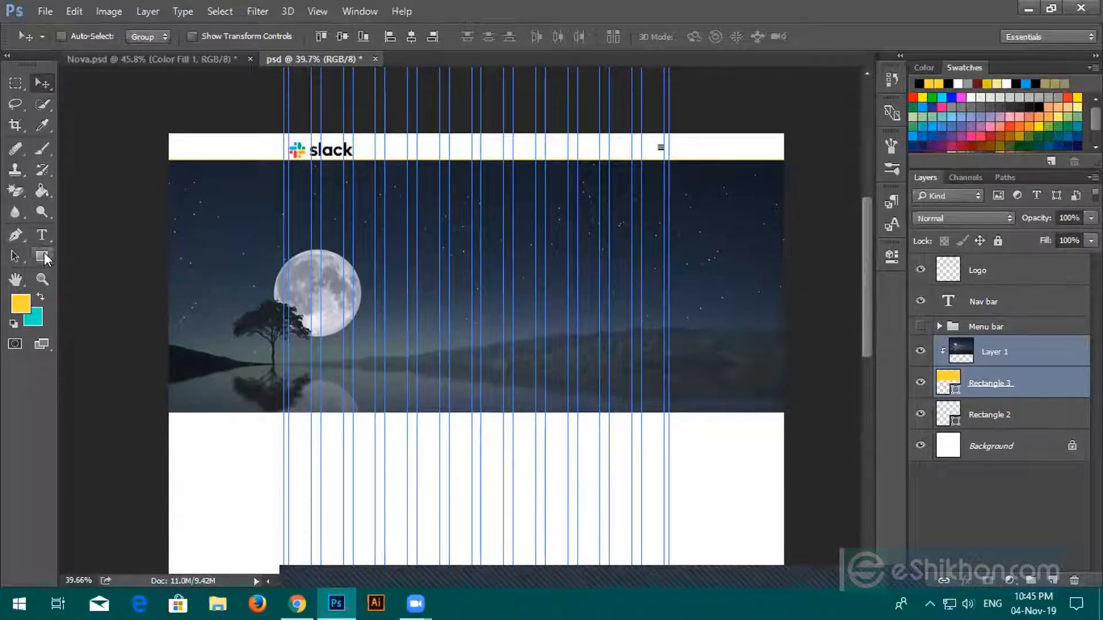
# Step: Switch to Chrome, open the Lorem Ipsum site (lipsum.com) in a new browser tab, and return to the banner design
pyautogui.click(42, 236)
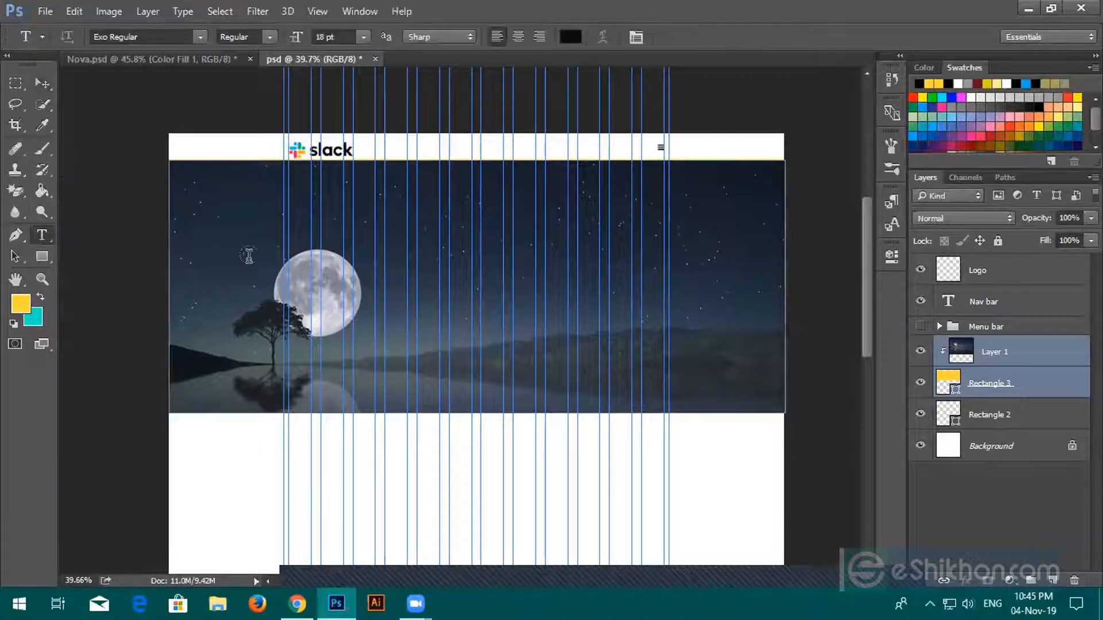
pyautogui.click(298, 603)
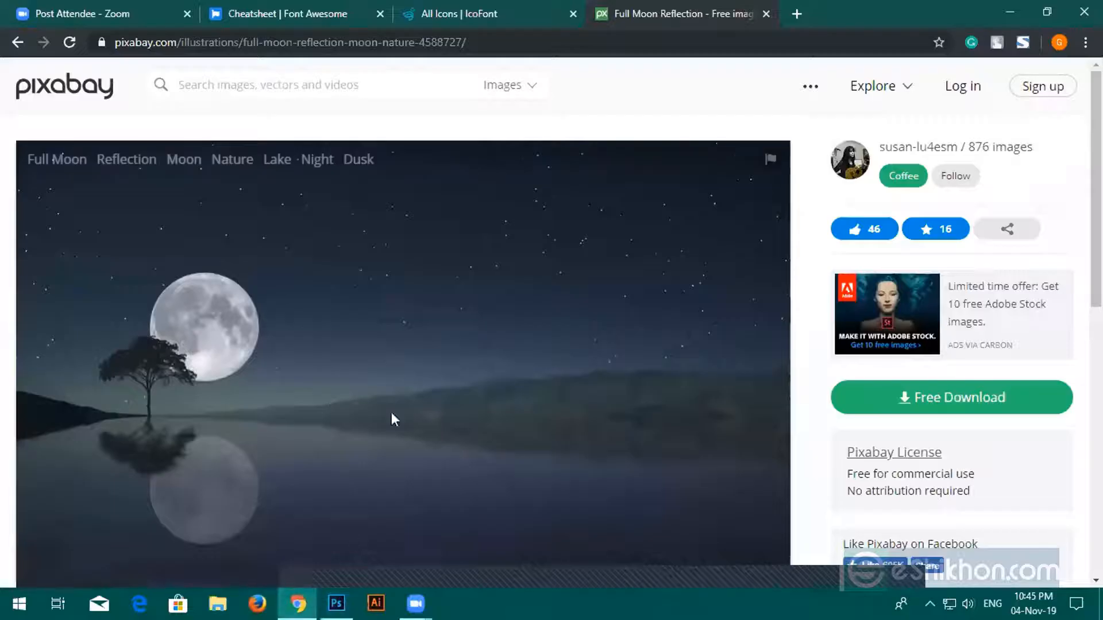
pyautogui.click(794, 12)
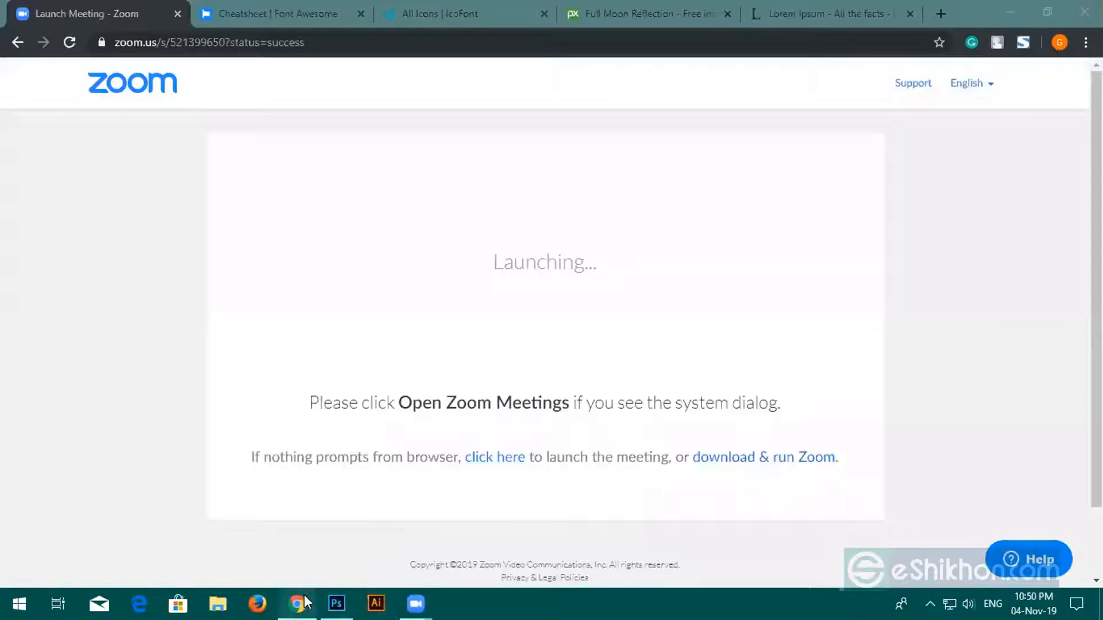
pyautogui.click(304, 597)
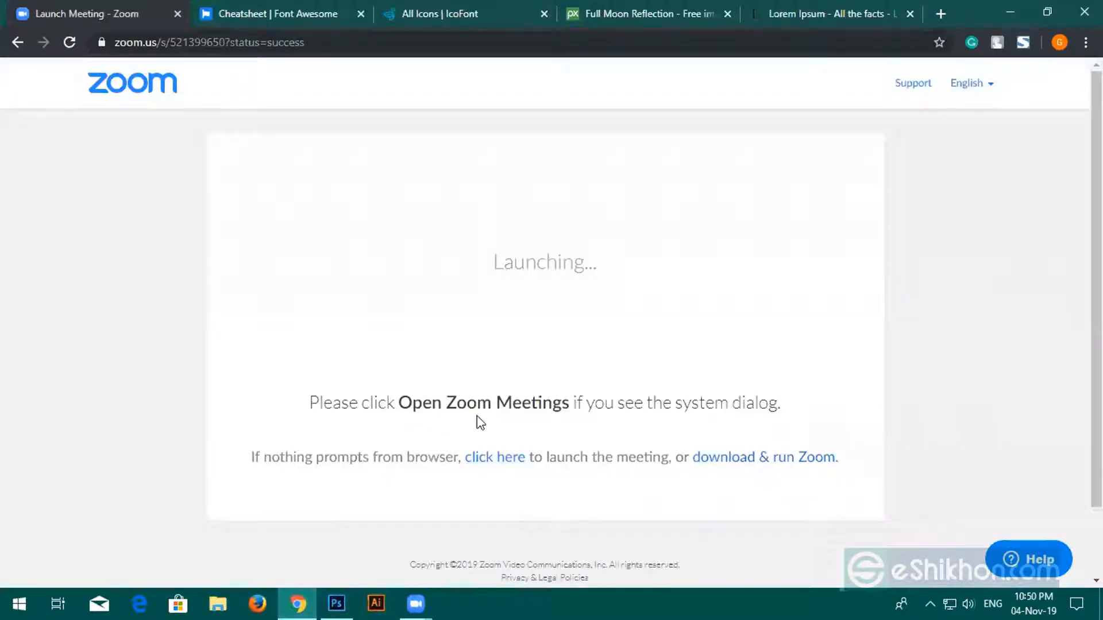
pyautogui.click(1010, 13)
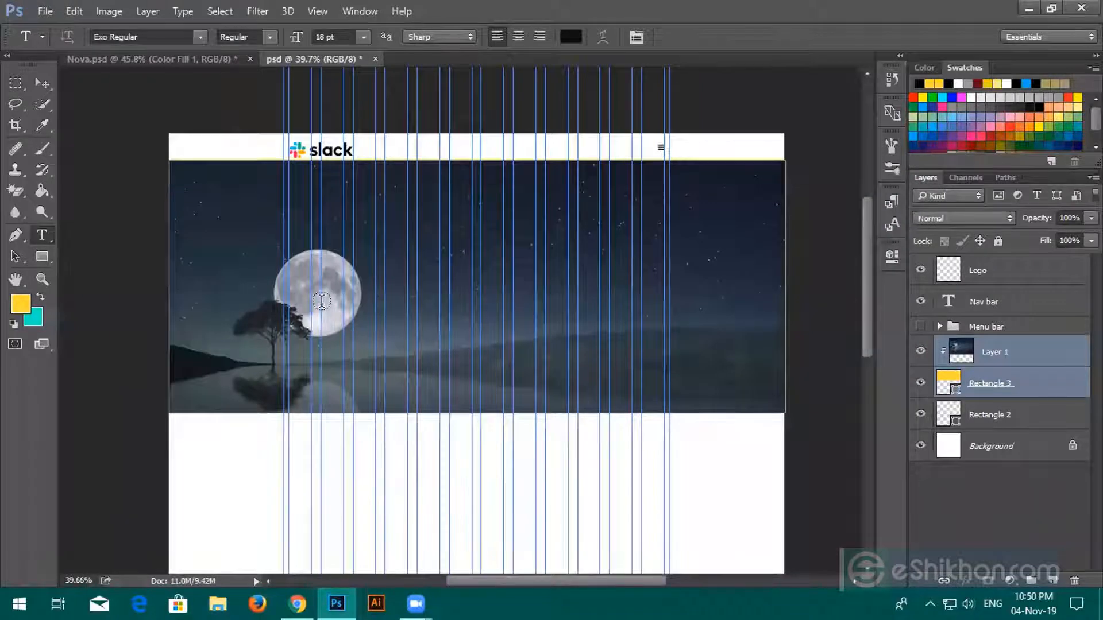
pyautogui.scroll(3, 322, 301)
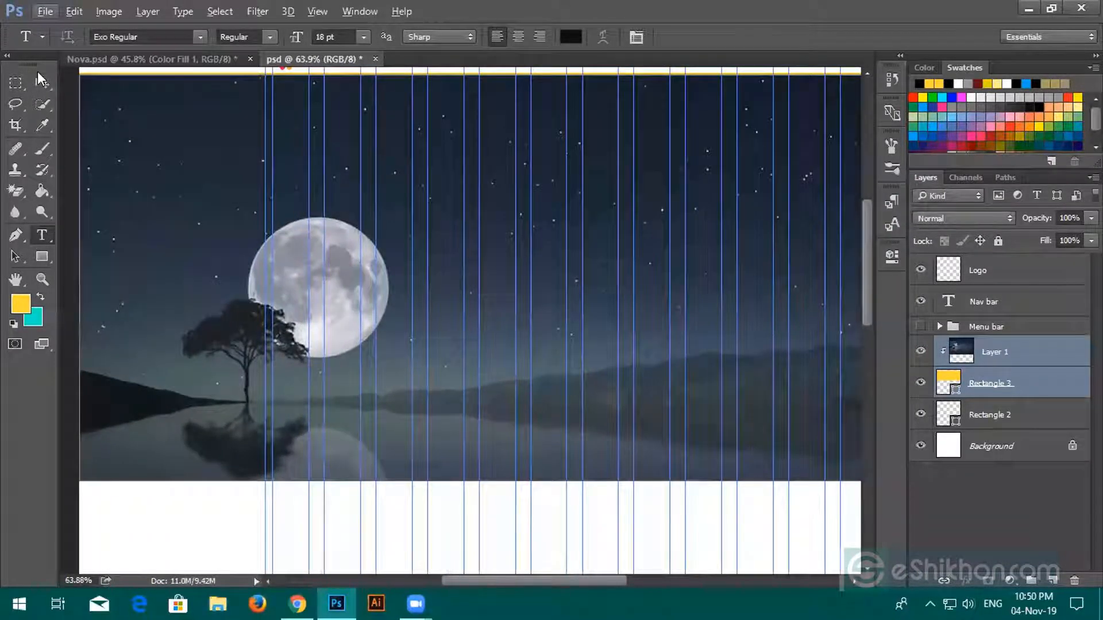
pyautogui.click(41, 82)
# Step: In Chrome, select the two quote lines beneath the Lorem Ipsum heading on lipsum.com as placeholder text
pyautogui.click(297, 604)
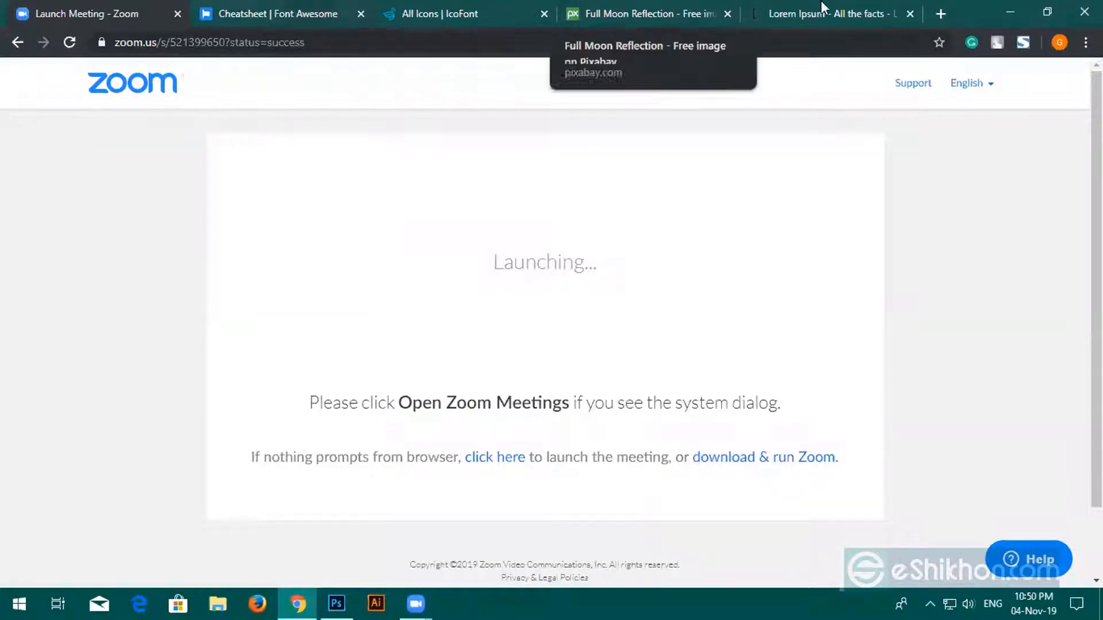
pyautogui.click(877, 2)
pyautogui.scroll(-1, 312, 399)
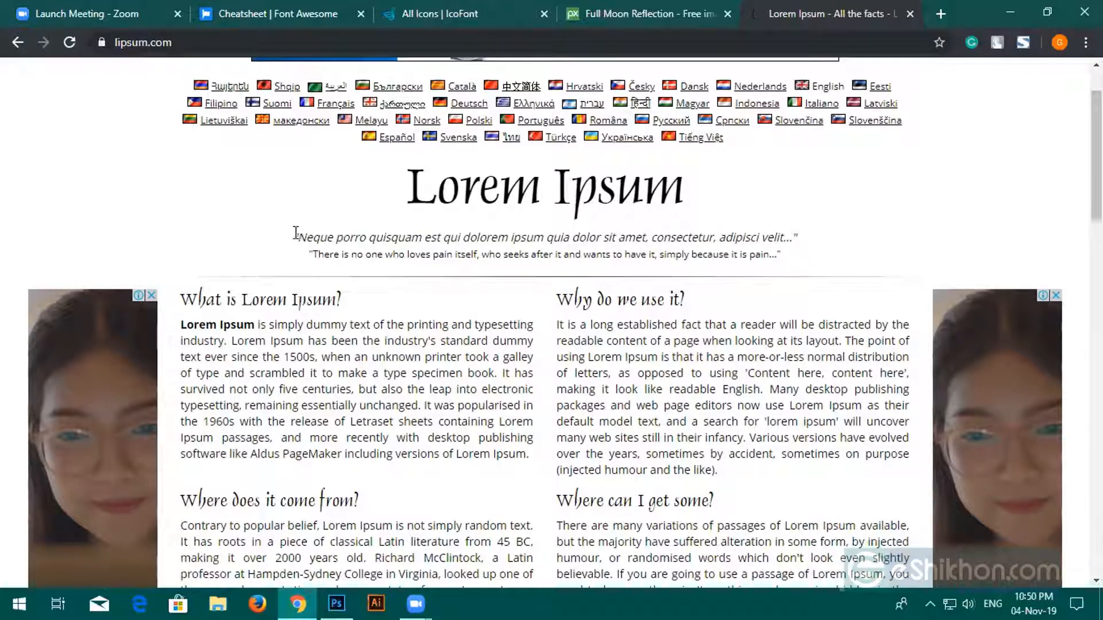
pyautogui.moveTo(295, 233); pyautogui.dragTo(812, 263)
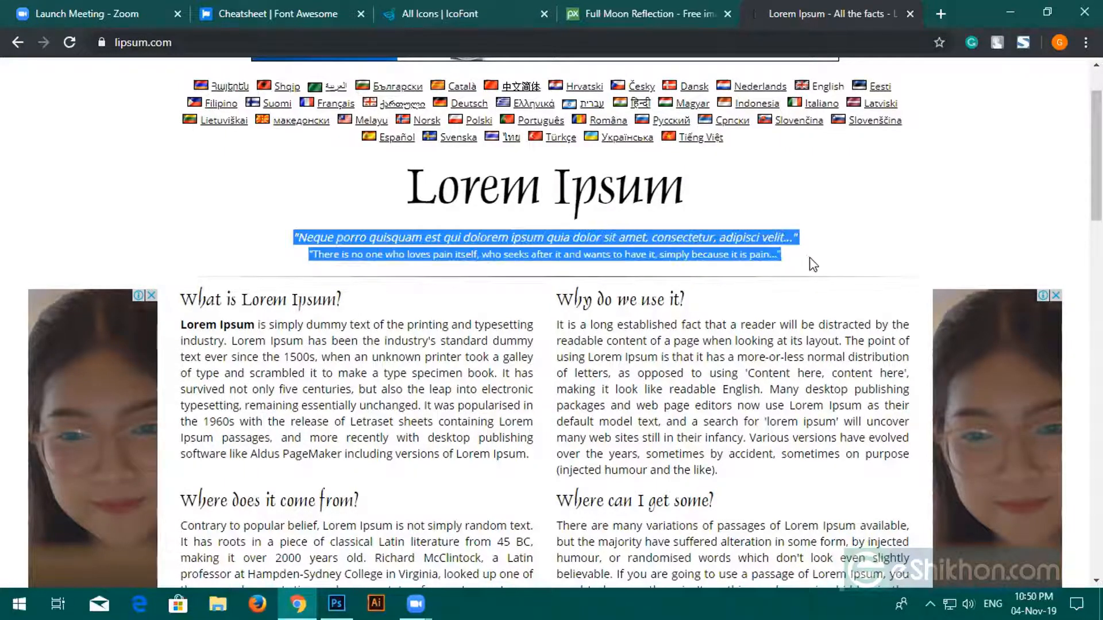
# Step: Switch to Photoshop, draw a wide paragraph text box on the white area below the banner, and commit it empty
pyautogui.click(337, 604)
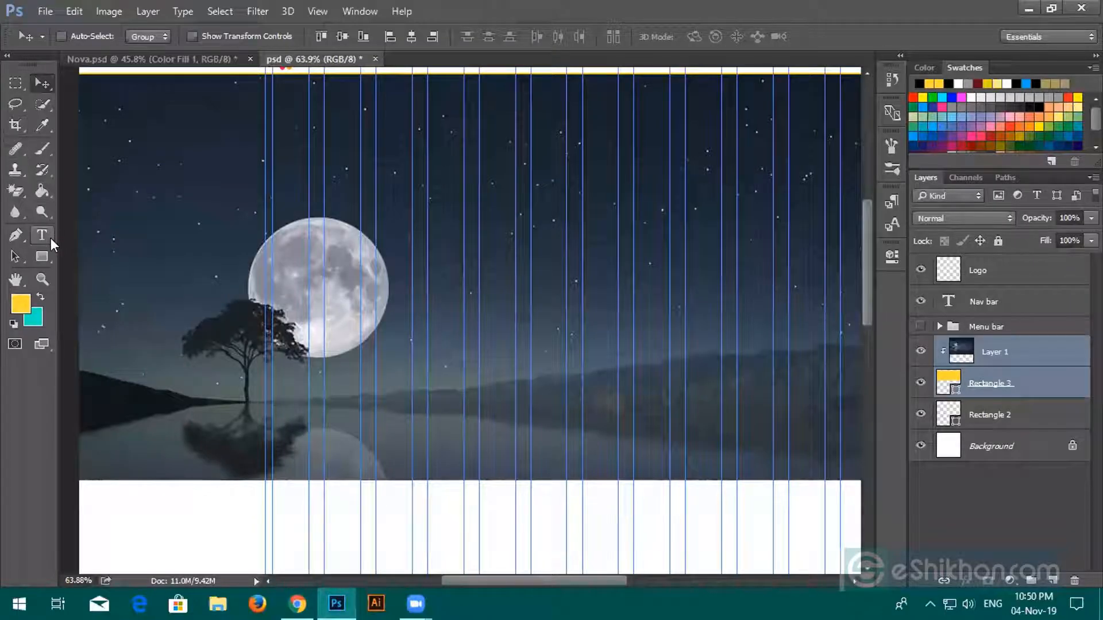
pyautogui.click(50, 238)
pyautogui.scroll(-1, 343, 245)
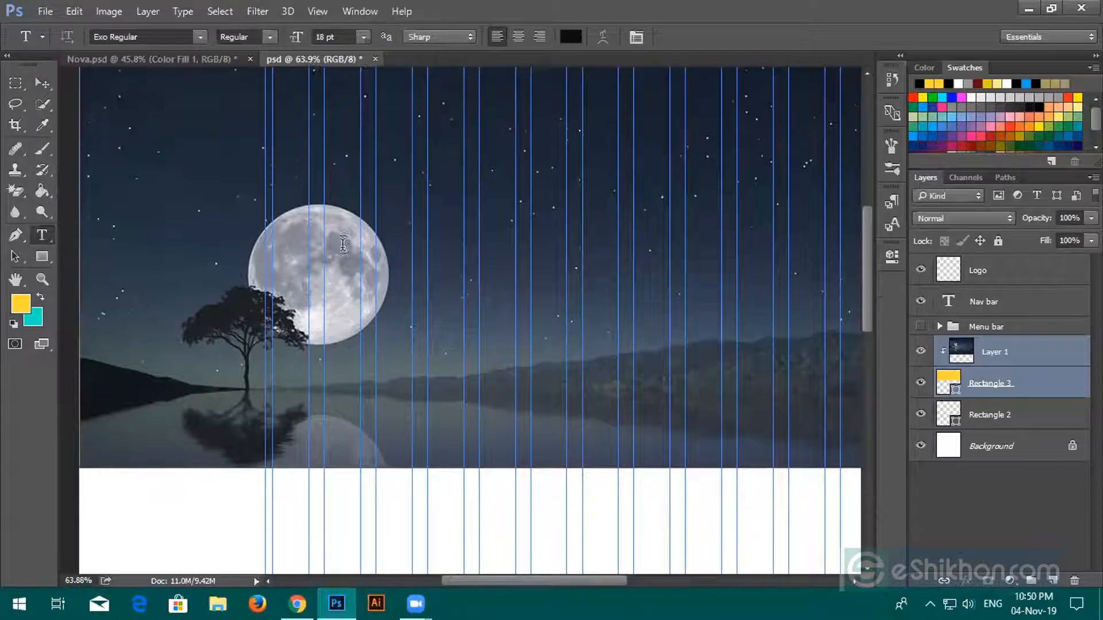
pyautogui.scroll(-8, 343, 244)
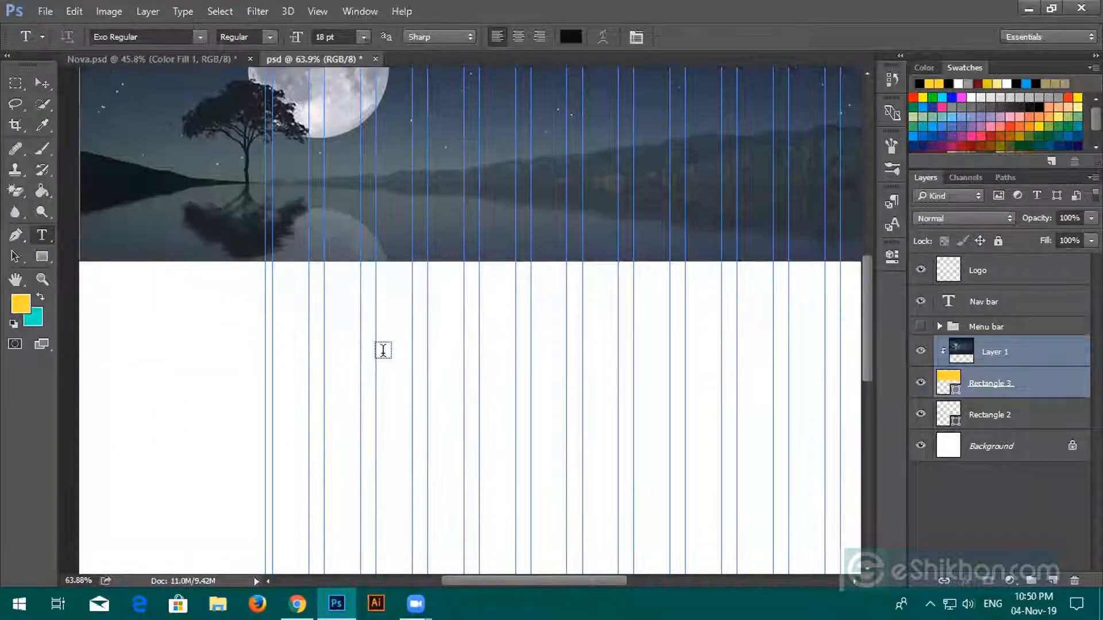
pyautogui.moveTo(383, 350); pyautogui.dragTo(568, 425)
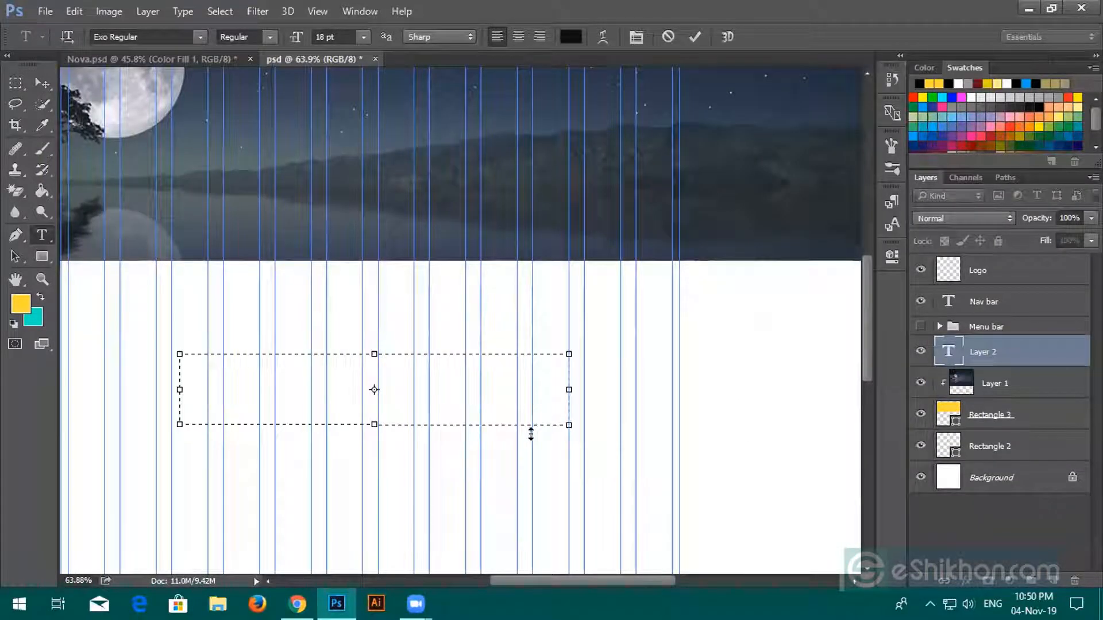
pyautogui.click(695, 36)
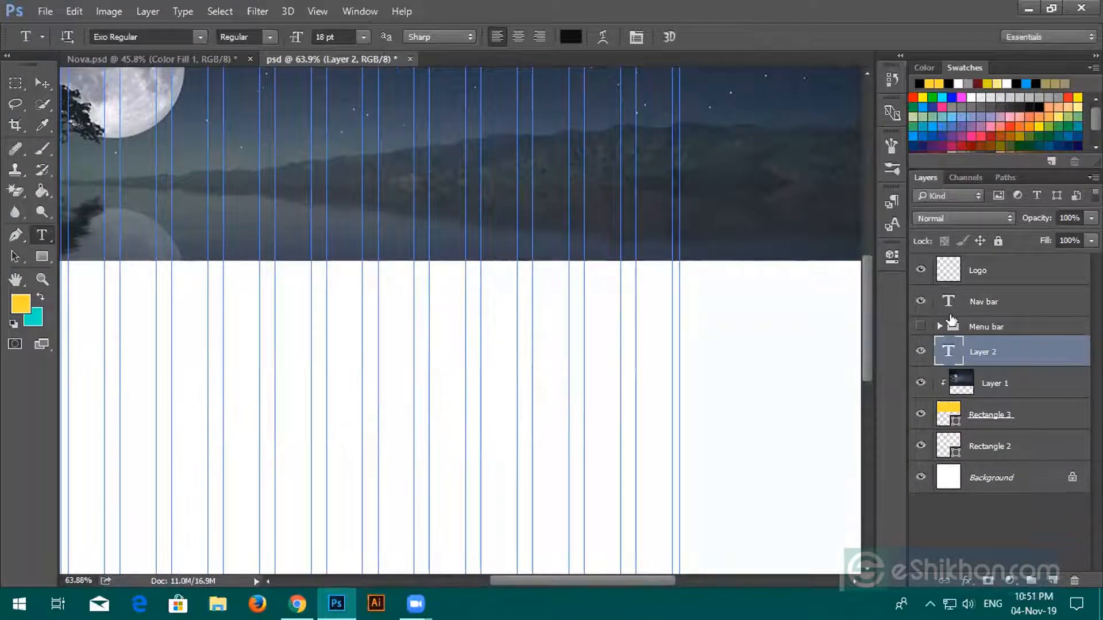
pyautogui.press('Return')
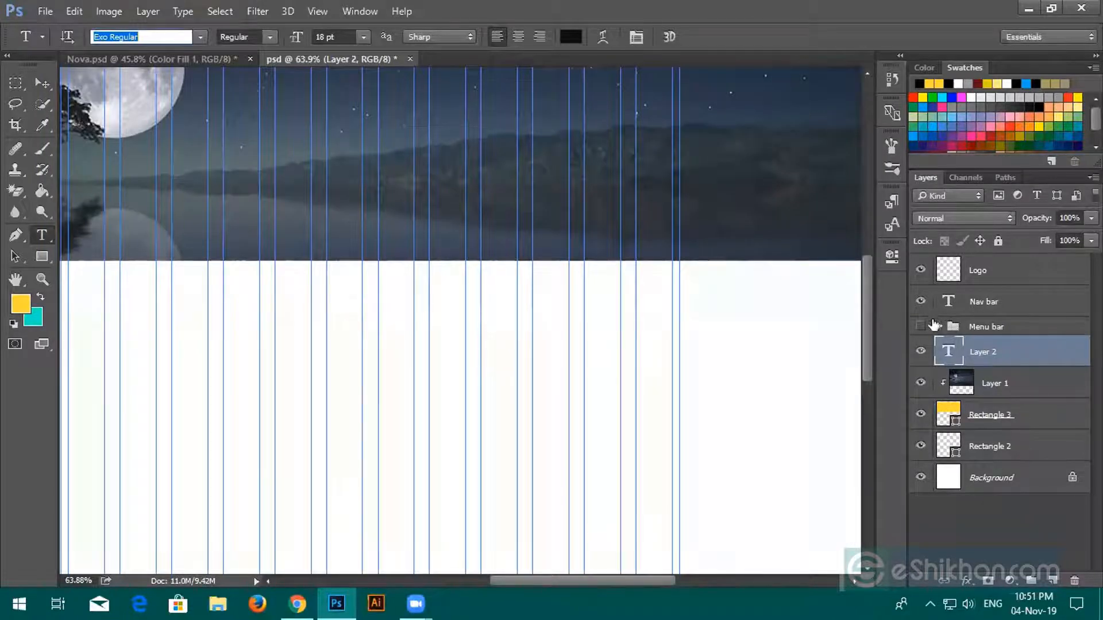
# Step: Delete the empty text layer, Layer 2, above the moon image
pyautogui.click(999, 389)
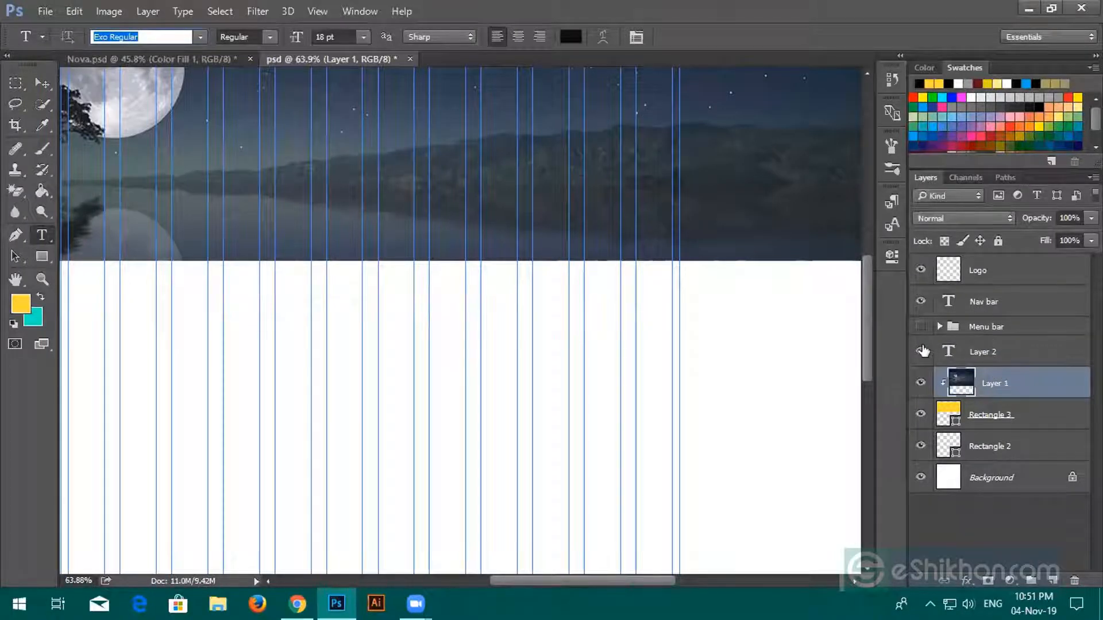
pyautogui.click(987, 355)
pyautogui.press('Delete')
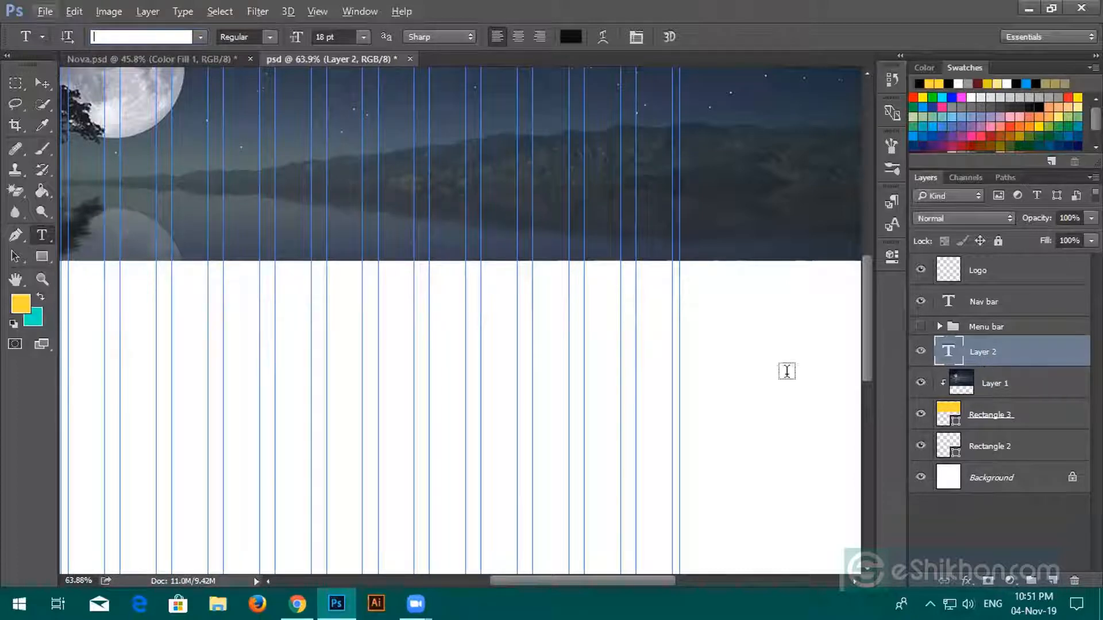
pyautogui.click(42, 86)
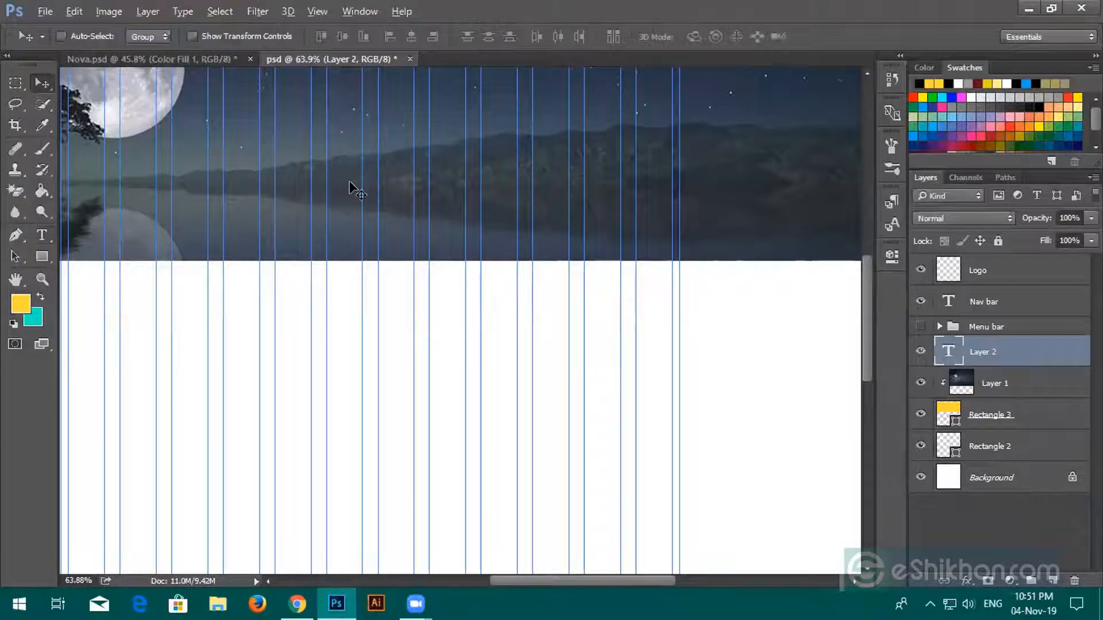
pyautogui.scroll(-2, 356, 186)
pyautogui.scroll(3, 382, 249)
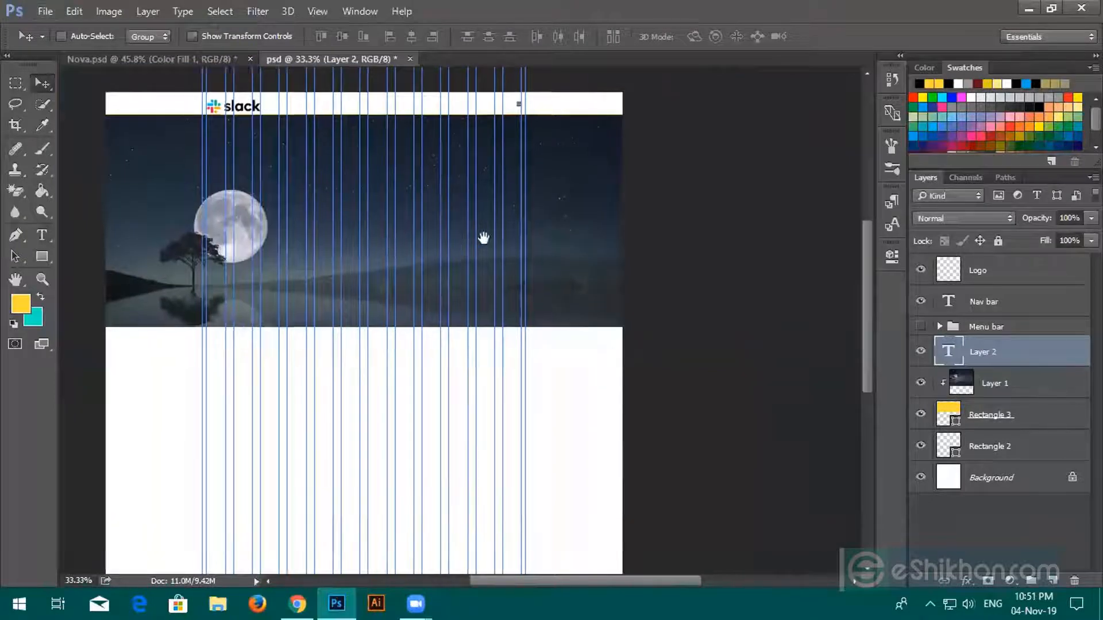
pyautogui.moveTo(483, 239); pyautogui.dragTo(586, 278)
pyautogui.press('Delete')
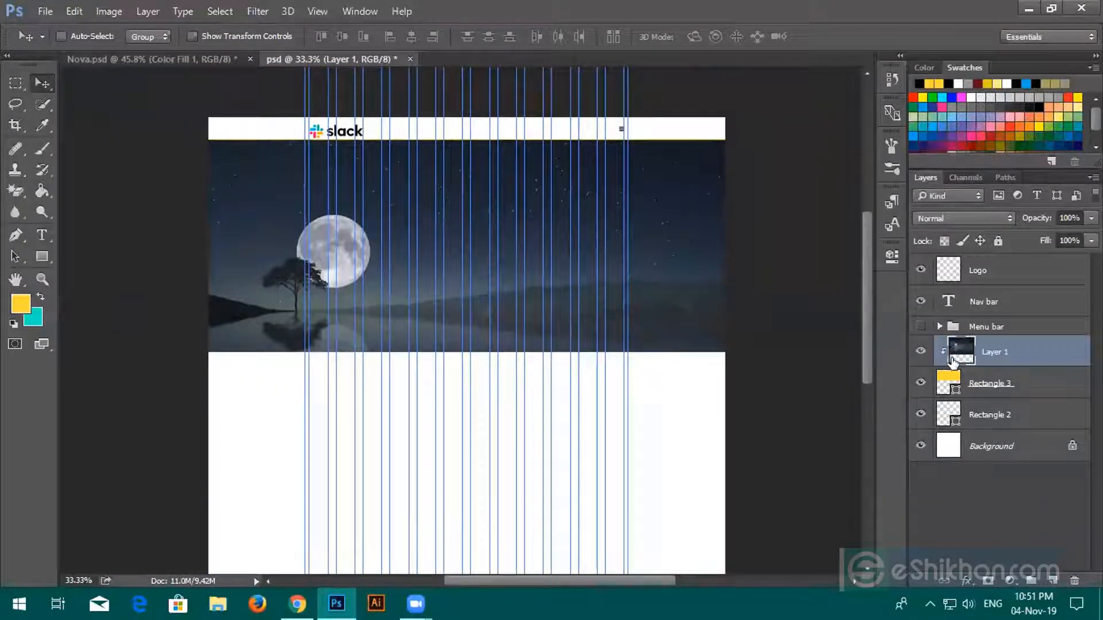
# Step: Show the Menu bar group to check the dropdown over the banner, and hide it again
pyautogui.click(922, 327)
pyautogui.click(922, 326)
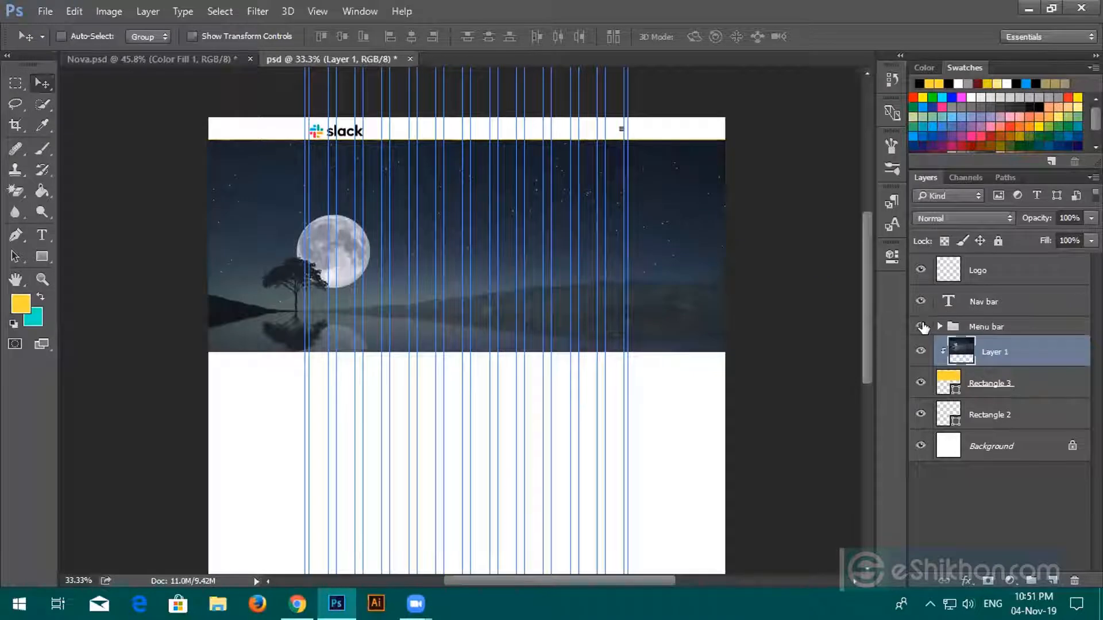
pyautogui.click(922, 327)
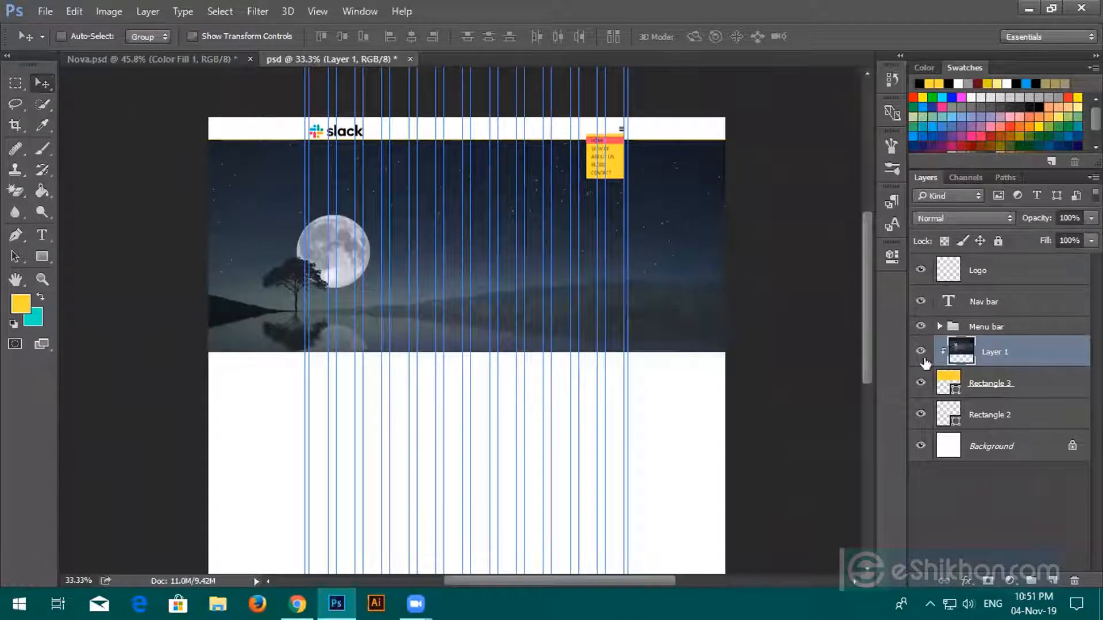
pyautogui.click(921, 326)
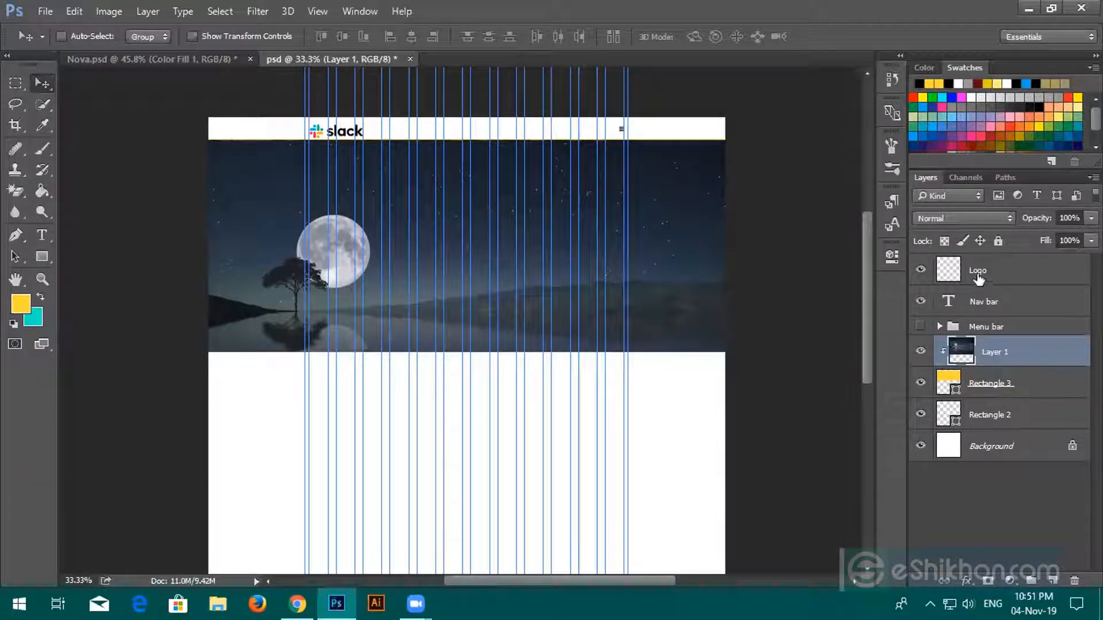
# Step: Group the Logo, Nav bar and Menu bar layers together and name the group "Header menu"
pyautogui.click(986, 328)
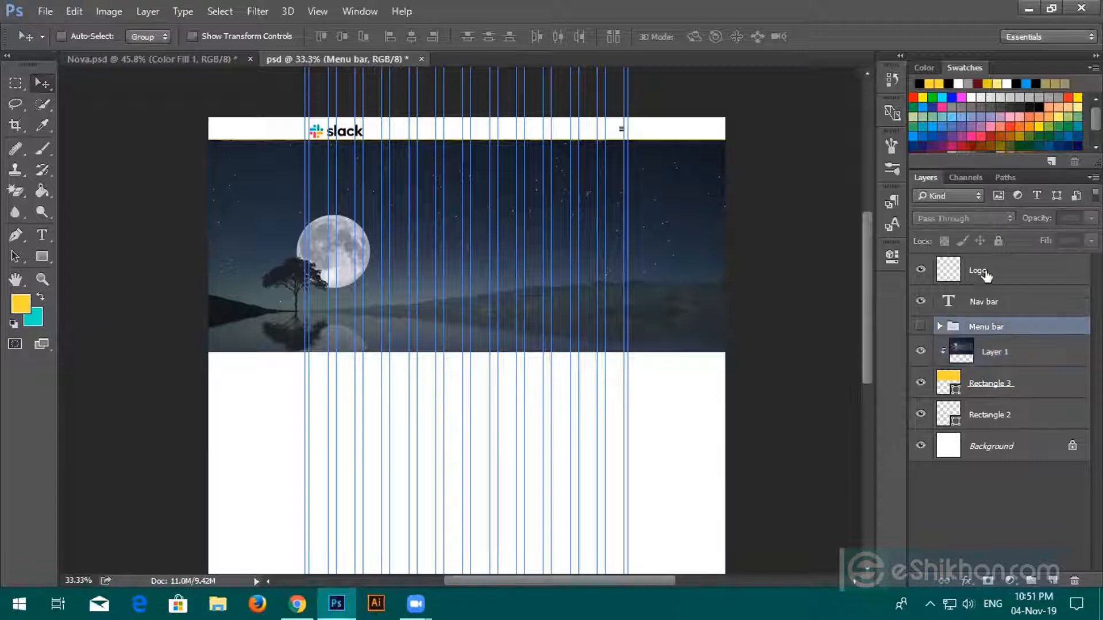
pyautogui.keyDown('shift'); pyautogui.click(986, 275); pyautogui.keyUp('shift')
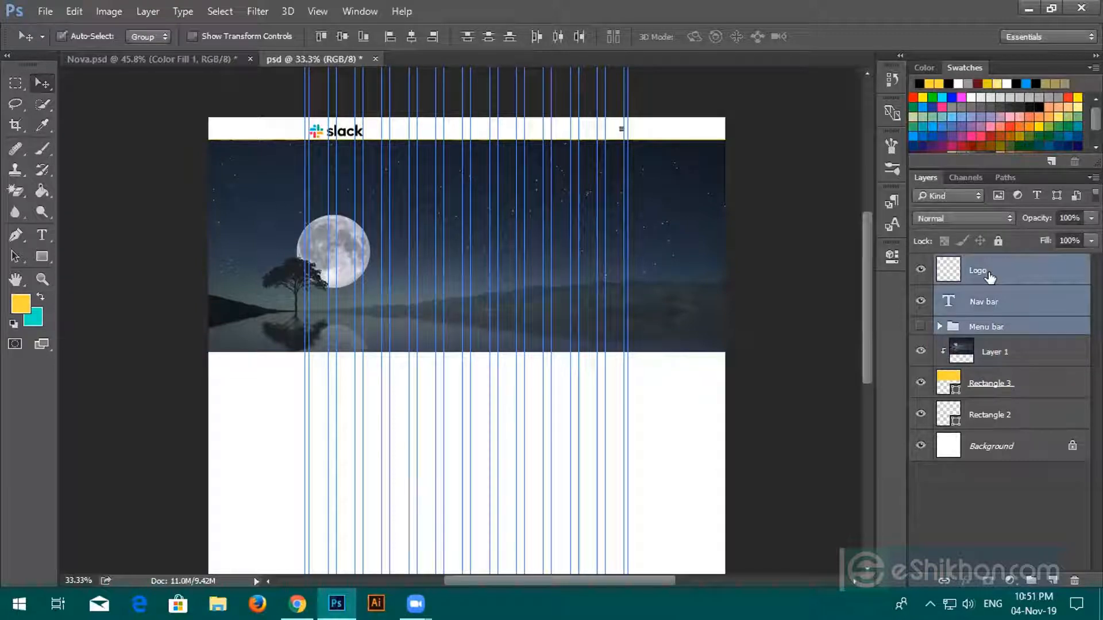
pyautogui.hotkey('ctrl', 'g')
pyautogui.doubleClick(982, 265)
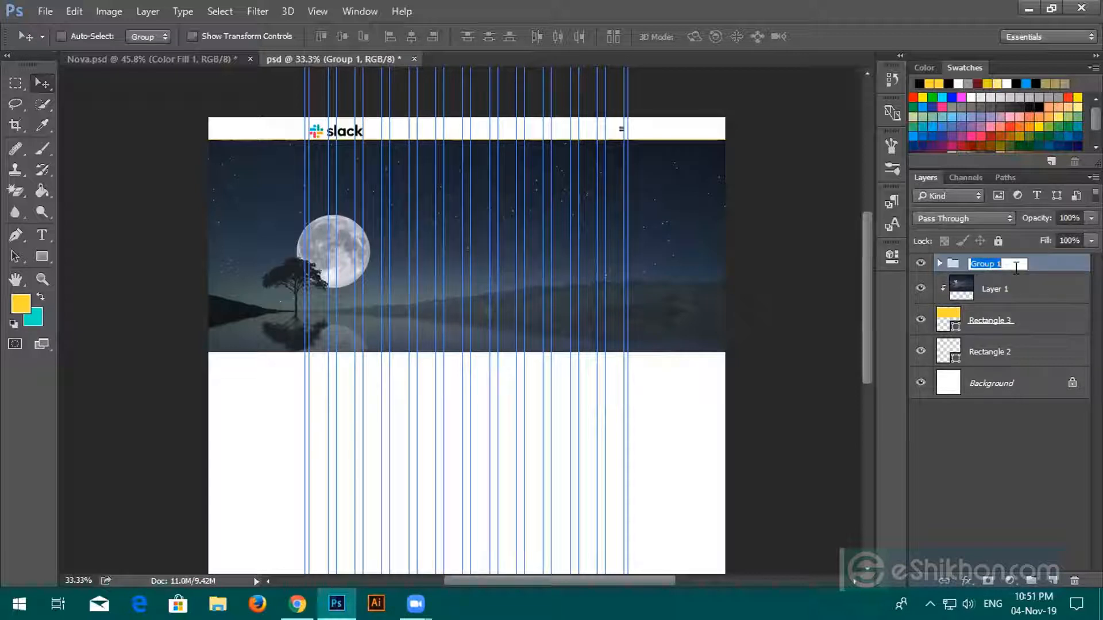
pyautogui.write('Head')
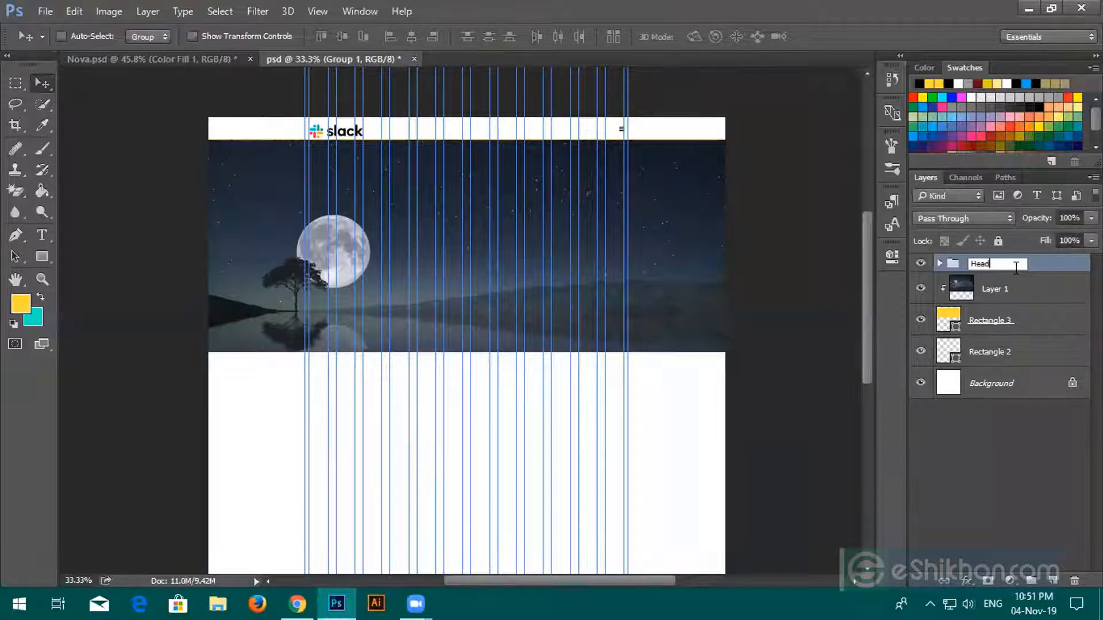
pyautogui.write('er')
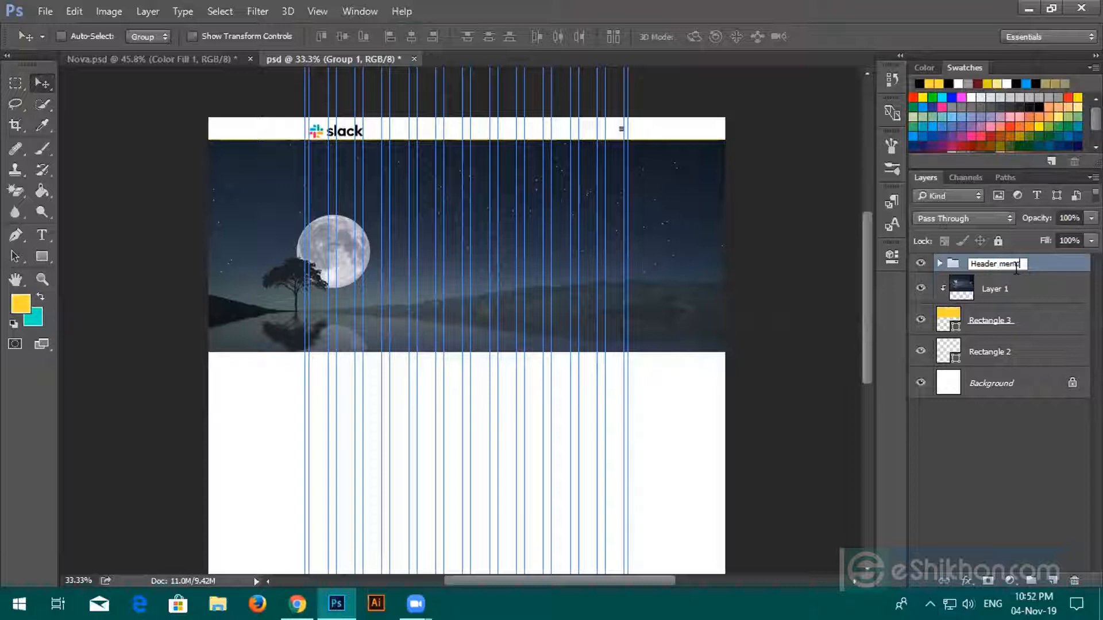
pyautogui.write(' menu')
pyautogui.press('Return')
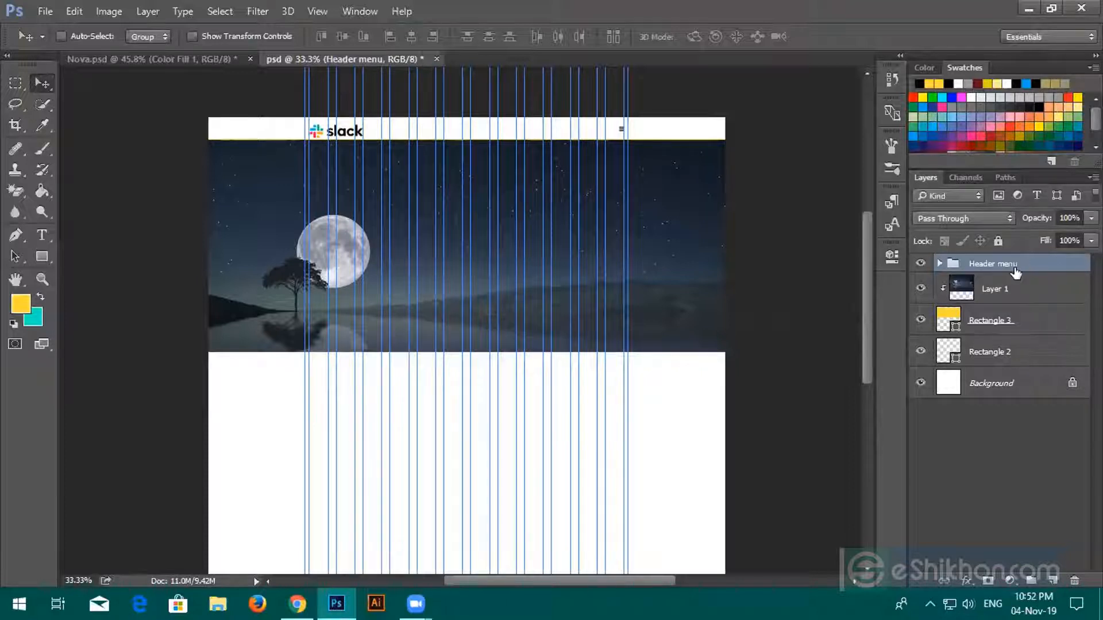
# Step: Add a paragraph text box between the inner column guides below the night-sky image, filled with the "Neque porro quisquam est" placeholder quote and its translation
pyautogui.click(1002, 310)
pyautogui.click(993, 288)
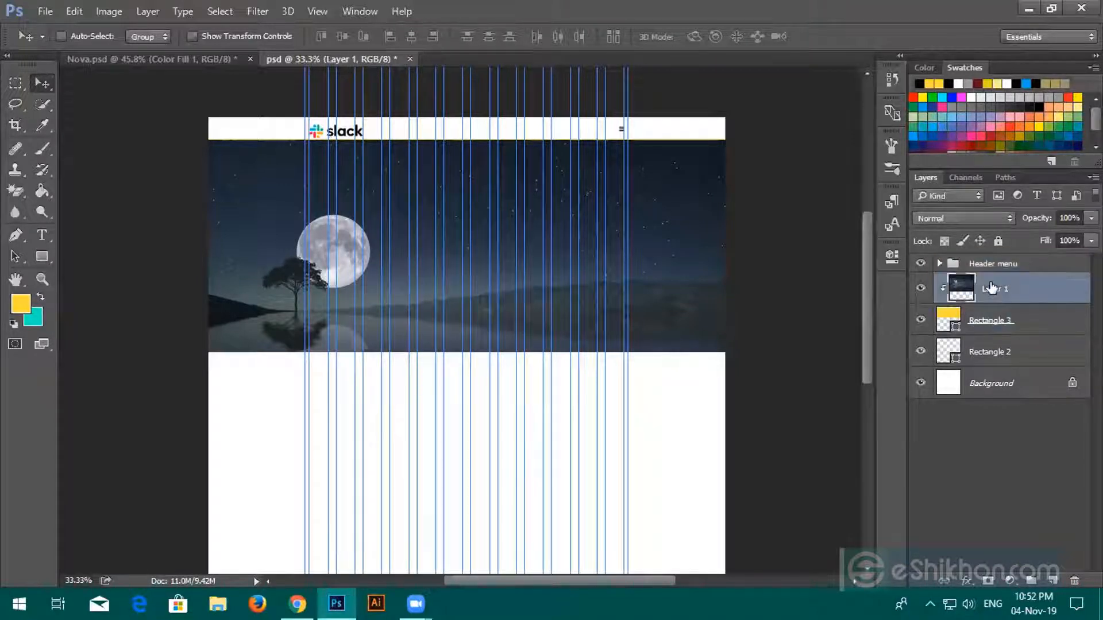
pyautogui.scroll(-2, 458, 226)
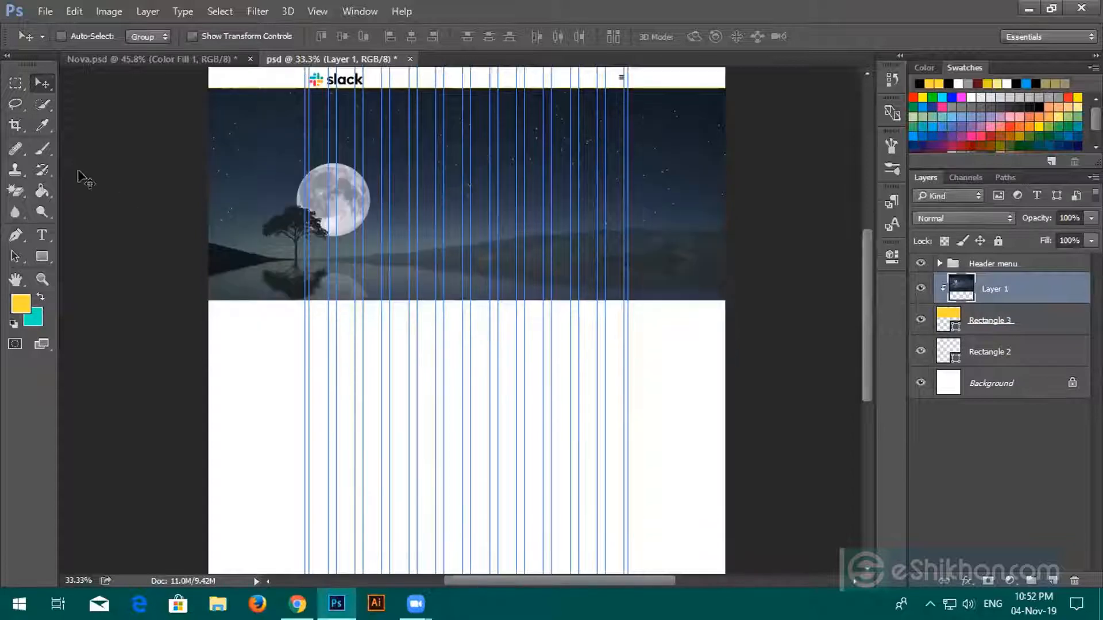
pyautogui.click(42, 237)
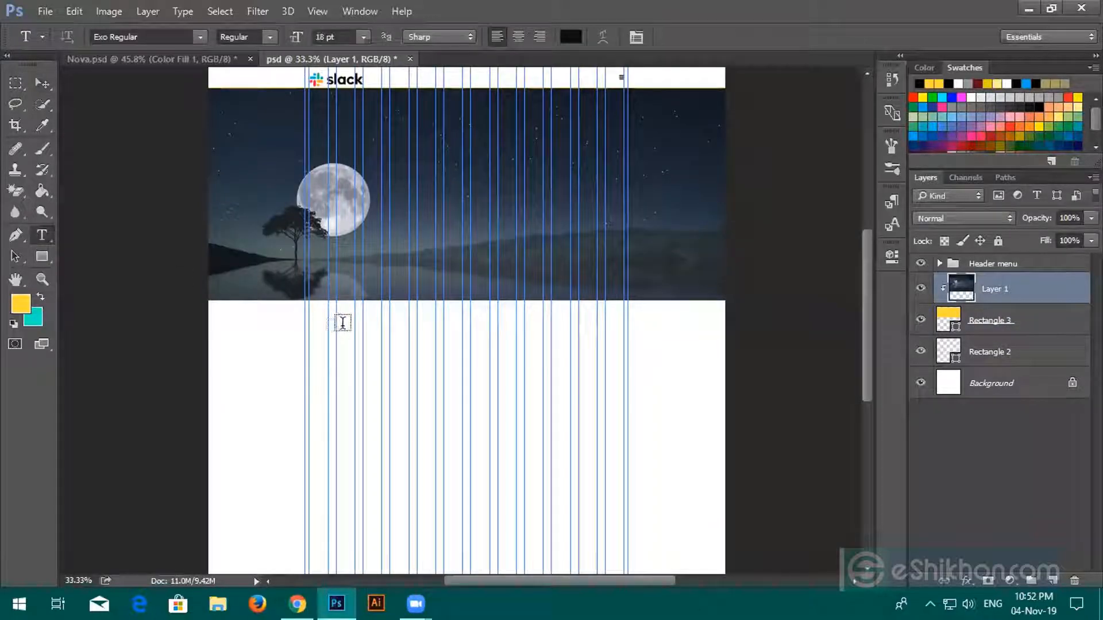
pyautogui.moveTo(344, 333); pyautogui.dragTo(595, 384)
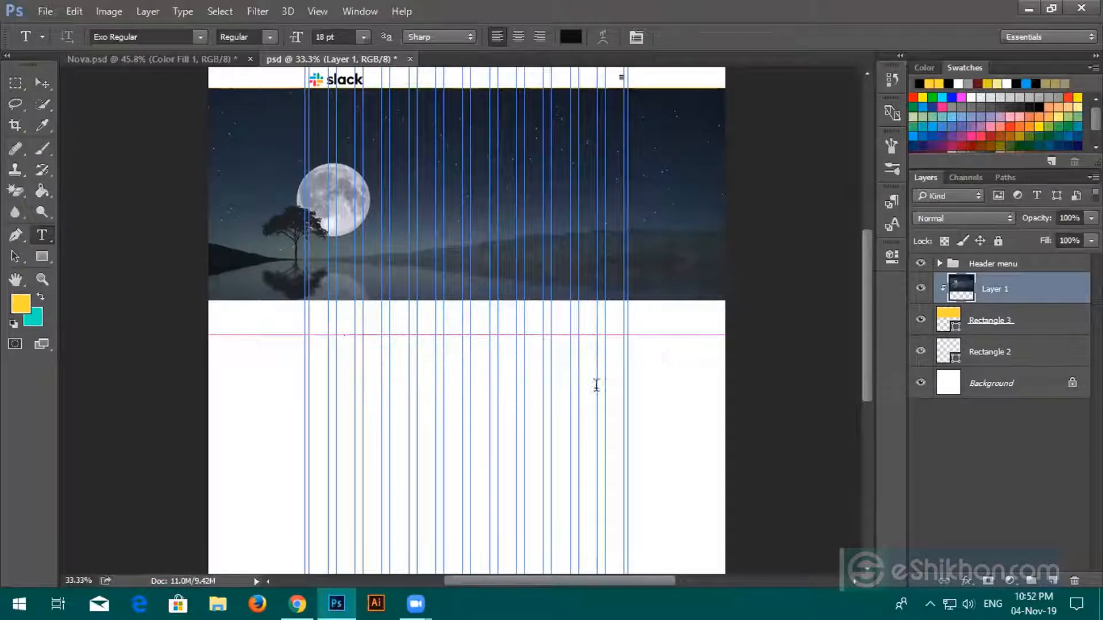
pyautogui.press('Escape')
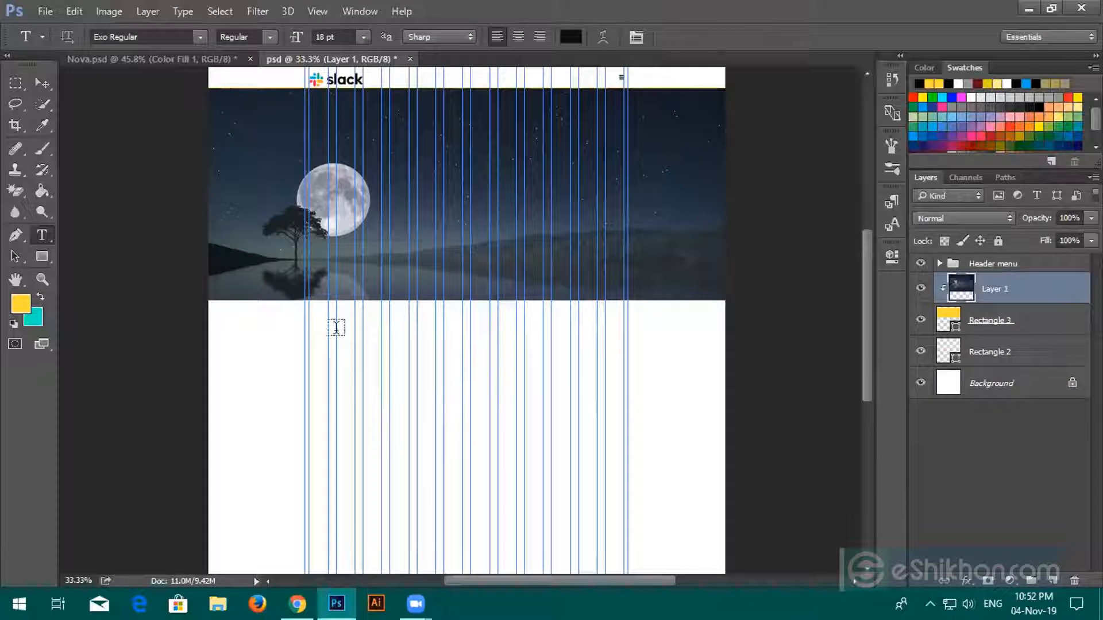
pyautogui.moveTo(336, 333); pyautogui.dragTo(597, 388)
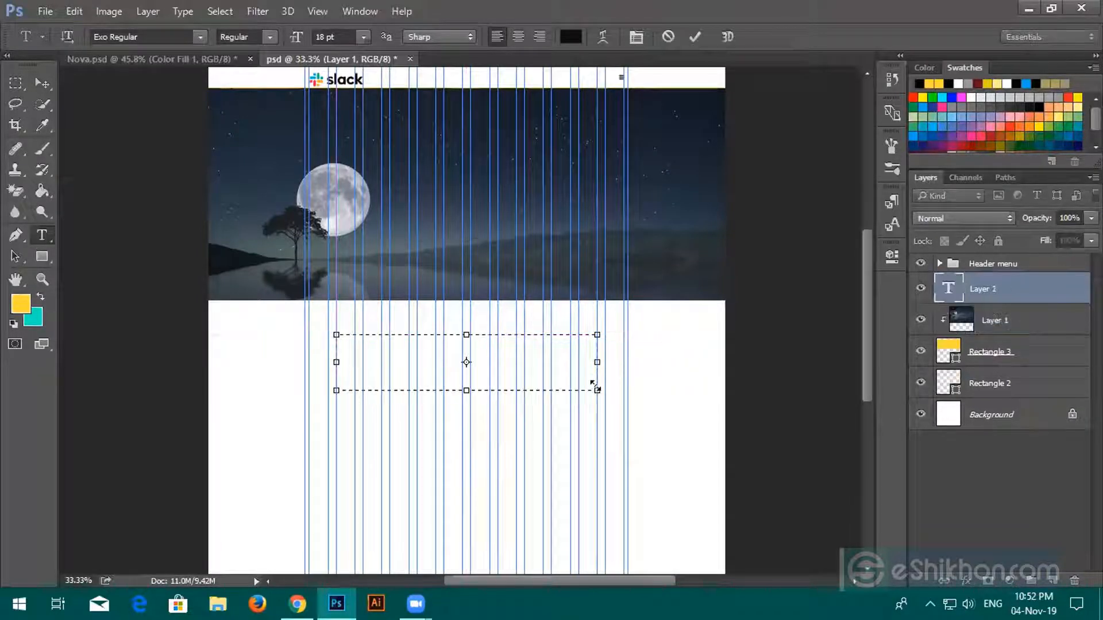
pyautogui.write('"Neque porro quisquam est qui dolorem ipsum quia dolor sit amet, consectetur, adipisci velit..." "There is no one who loves pain itself, who seeks after it and wants to have it, simply because it is pain..."')
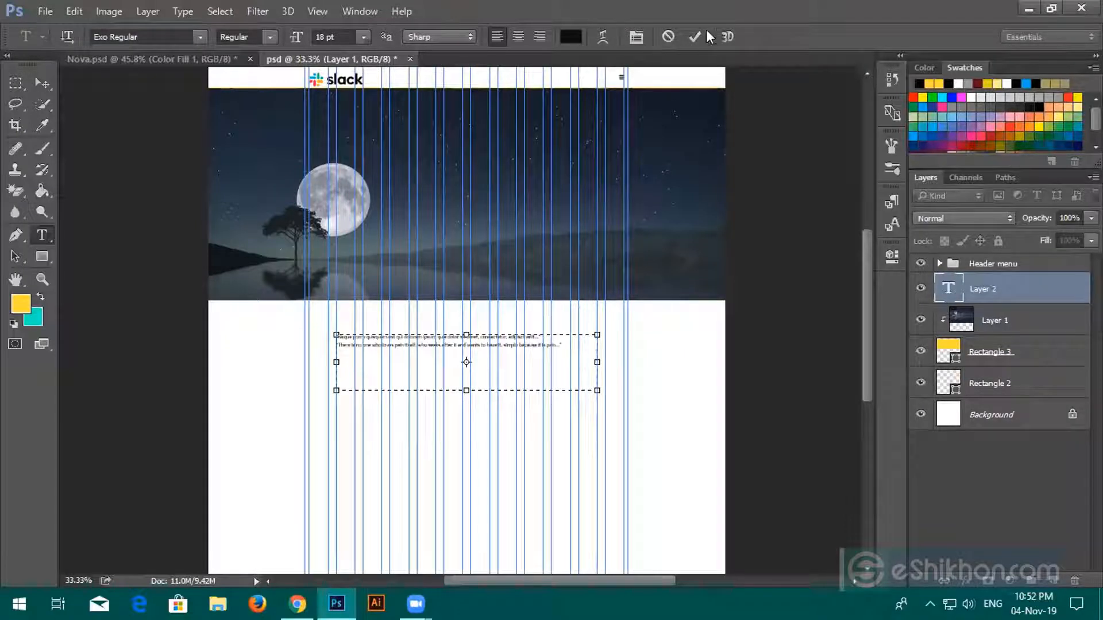
pyautogui.click(693, 38)
# Step: Set the placeholder quote's font size to 30 pt and centre-align its lines
pyautogui.doubleClick(946, 290)
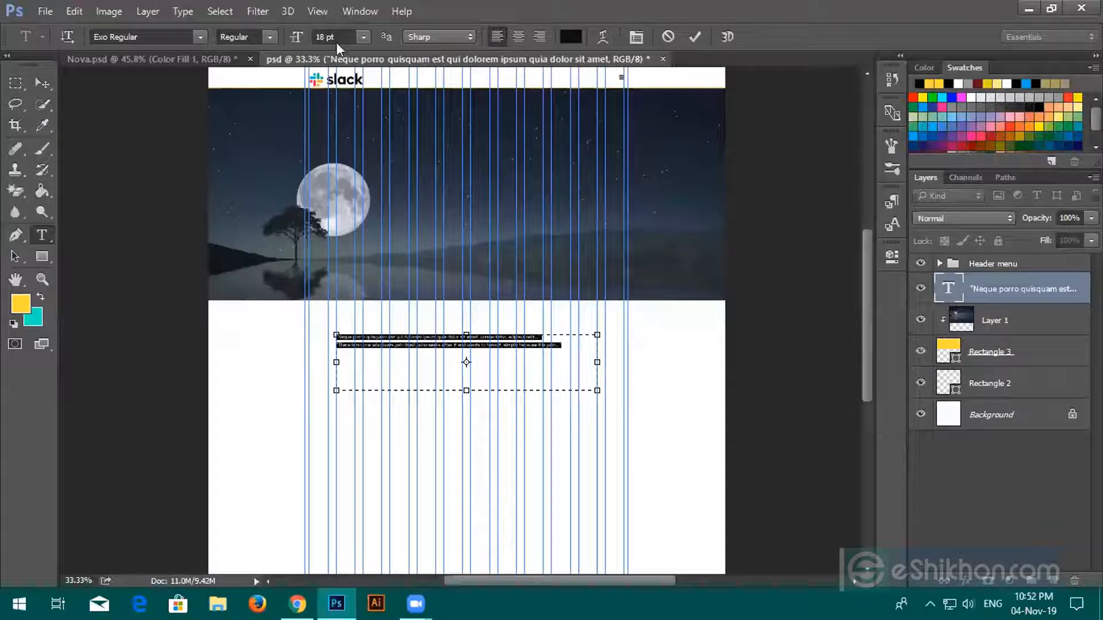
pyautogui.click(362, 38)
pyautogui.click(347, 218)
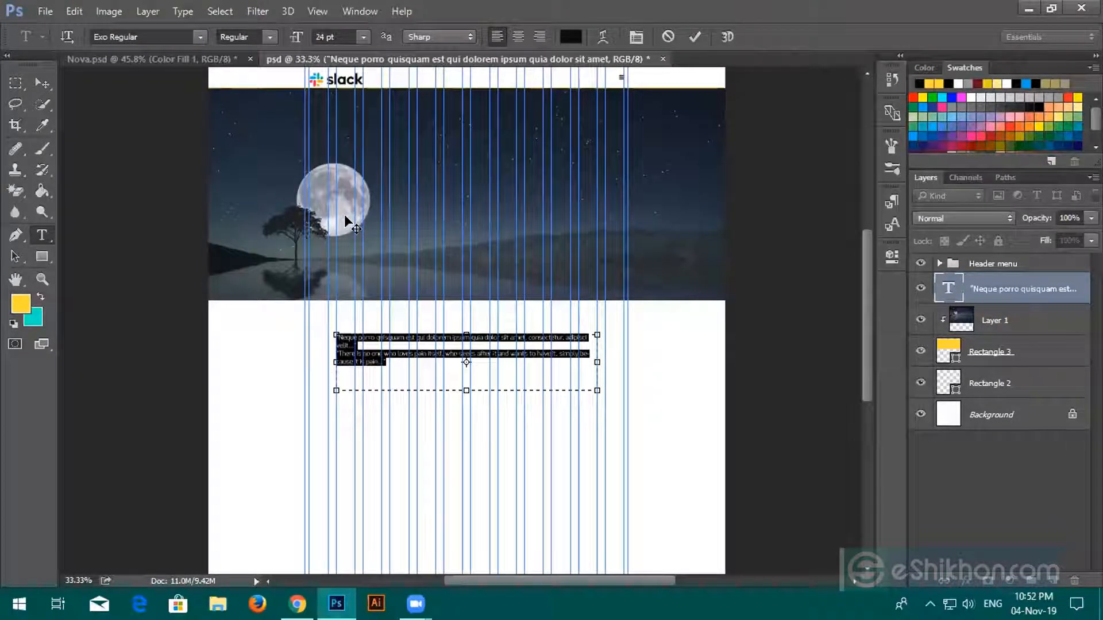
pyautogui.click(362, 38)
pyautogui.click(351, 239)
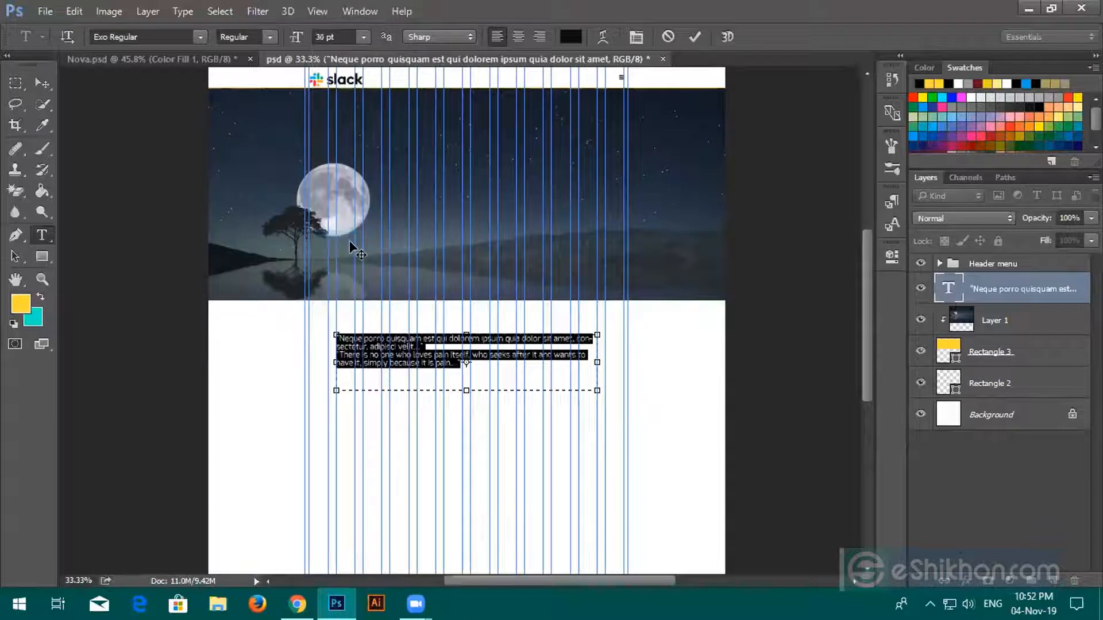
pyautogui.click(516, 38)
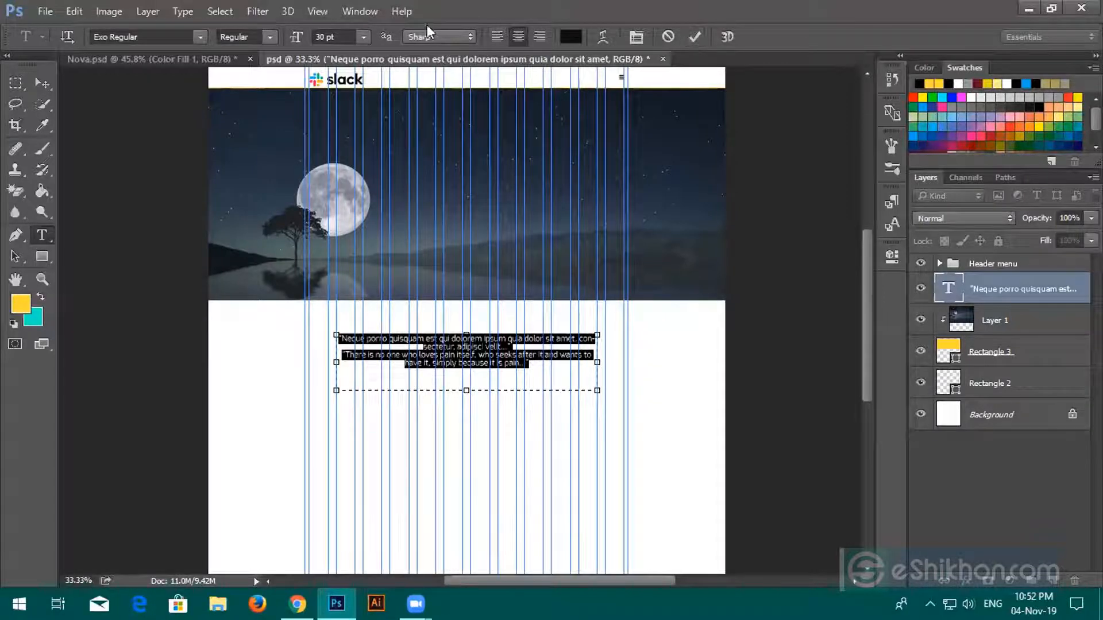
# Step: Change the quote's text color to off-white f8f0f0
pyautogui.click(571, 36)
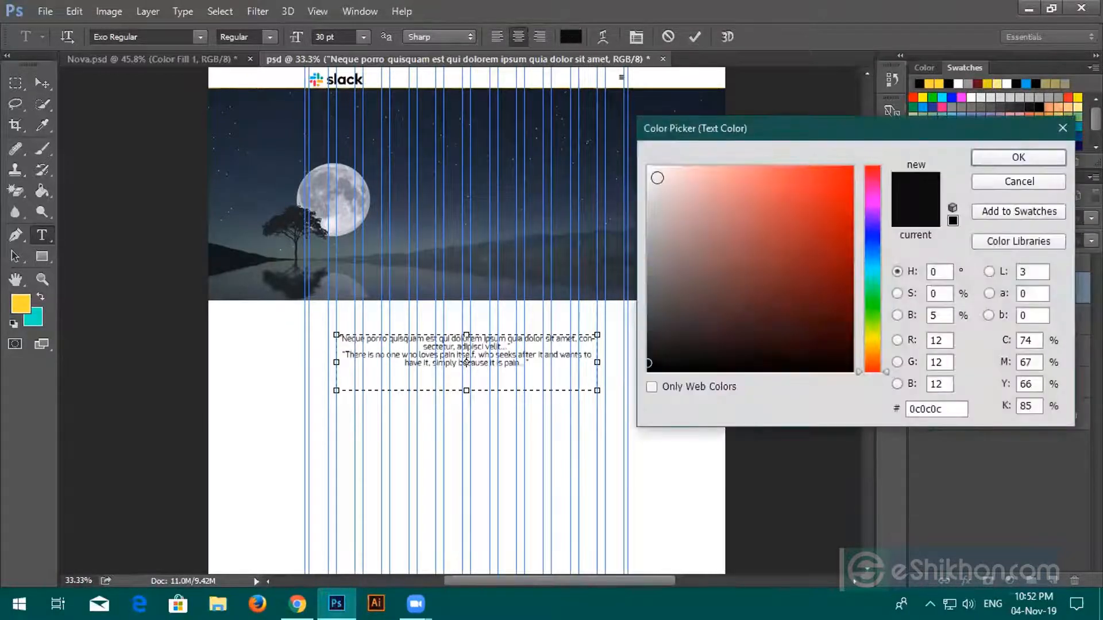
pyautogui.click(654, 171)
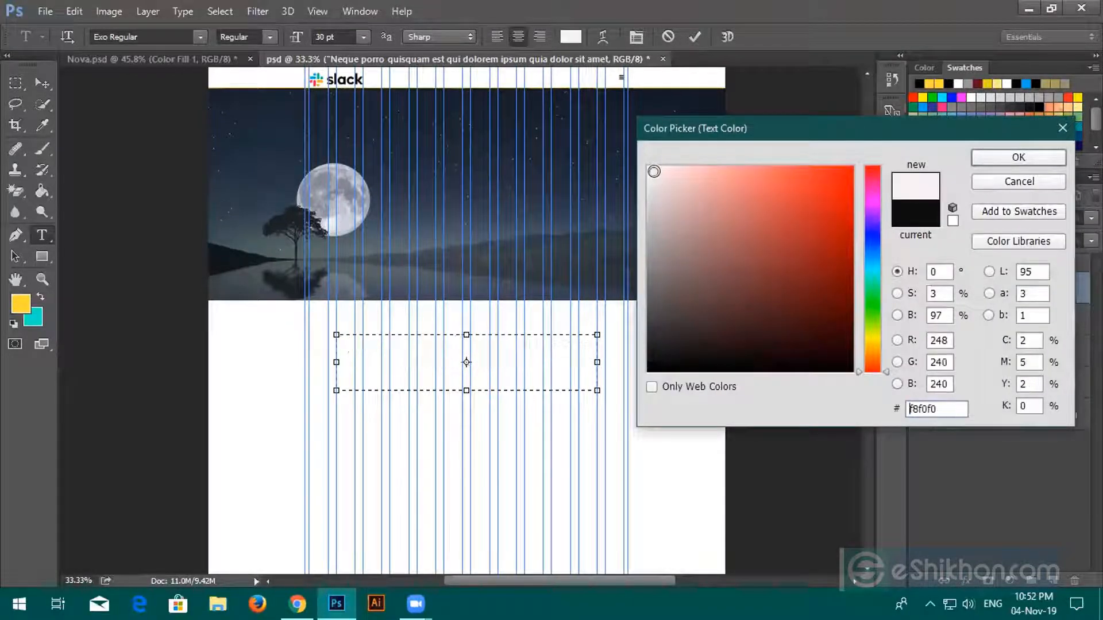
pyautogui.click(1018, 157)
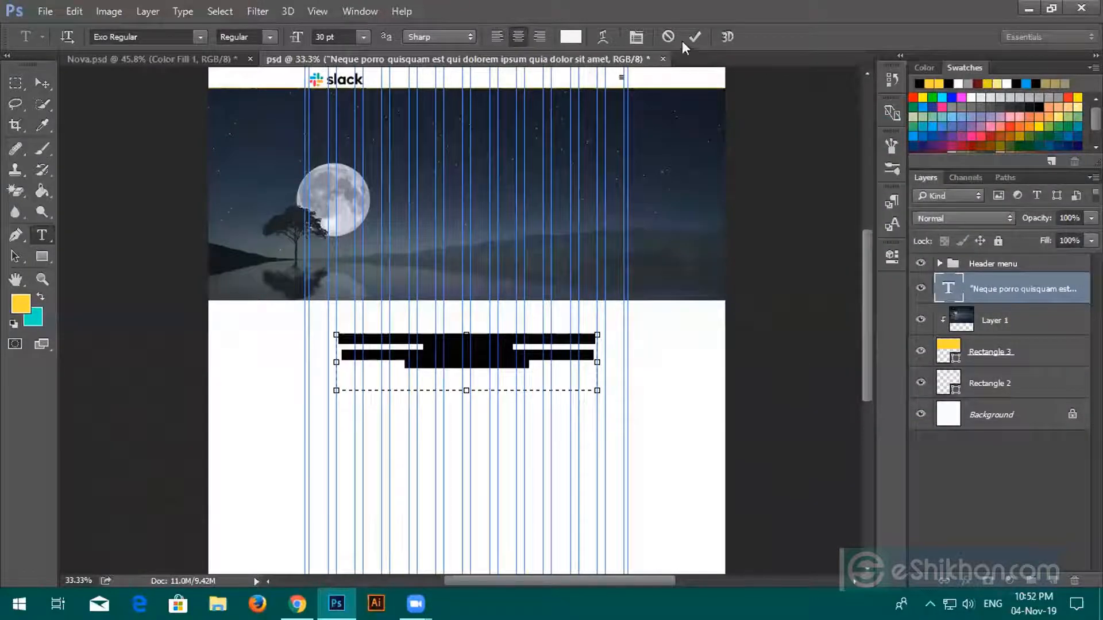
pyautogui.click(693, 37)
# Step: Move the quote text up onto the night-sky image, over the middle of the banner
pyautogui.click(41, 84)
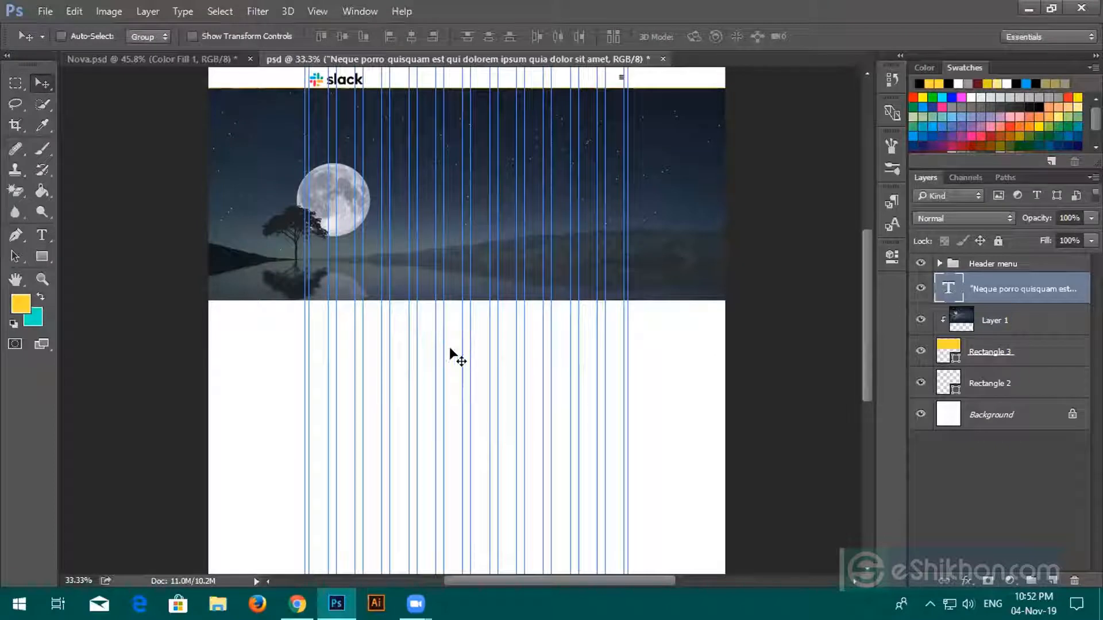
pyautogui.moveTo(451, 353); pyautogui.dragTo(421, 325)
pyautogui.scroll(6, 433, 215)
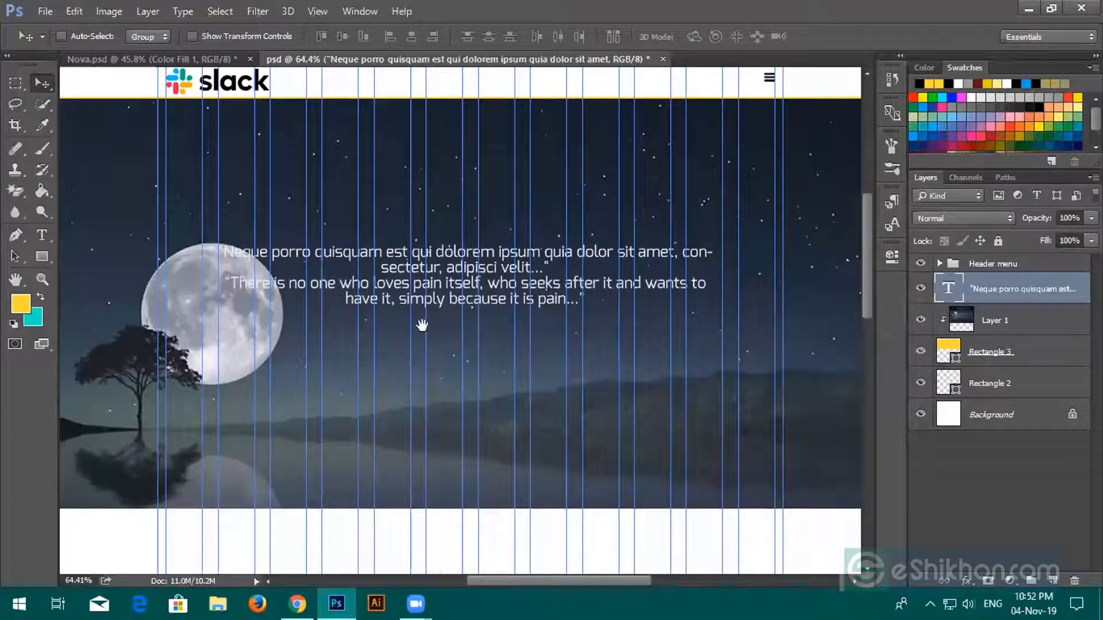
# Step: Increase the font size of the whole quote to 48 pt
pyautogui.doubleClick(951, 291)
pyautogui.click(363, 37)
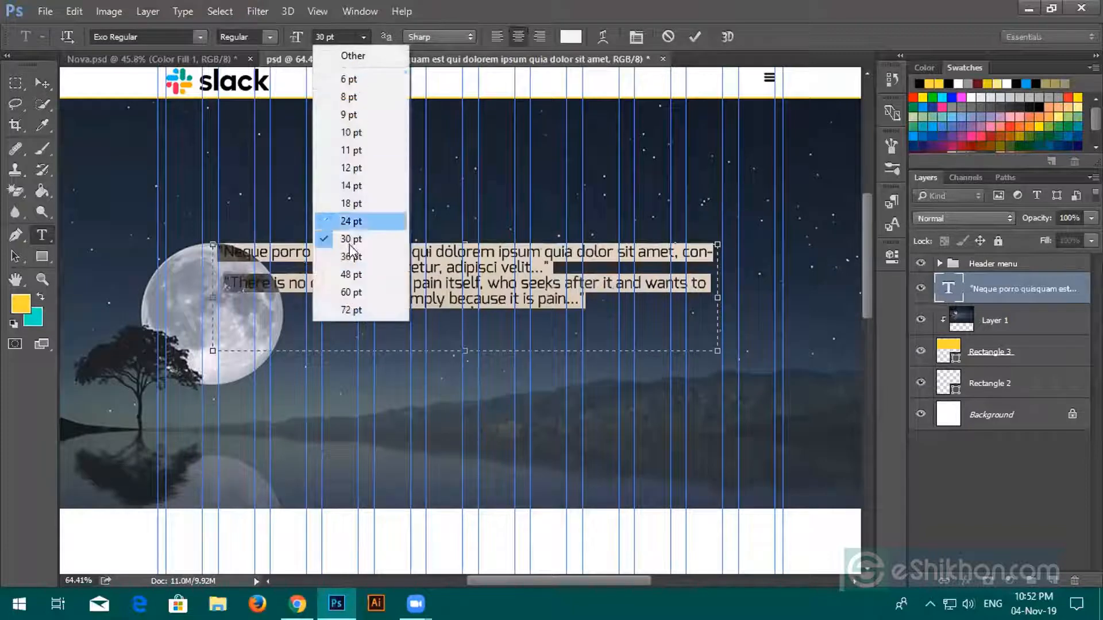
pyautogui.click(353, 271)
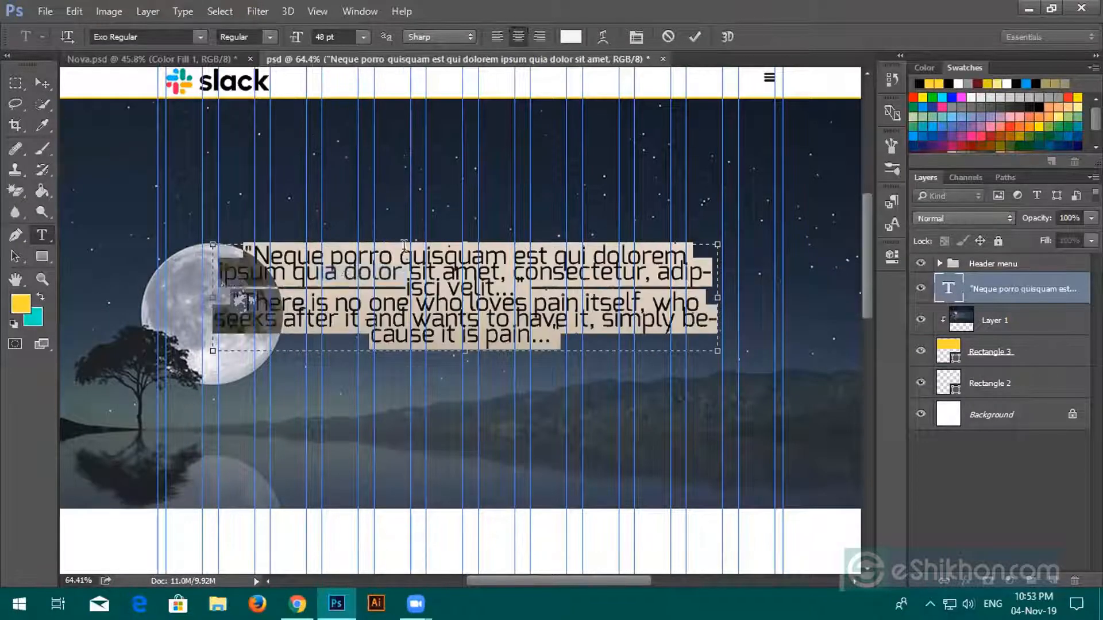
# Step: Increase the quote's line spacing (leading) to 60 pt and commit the text edit
pyautogui.click(357, 11)
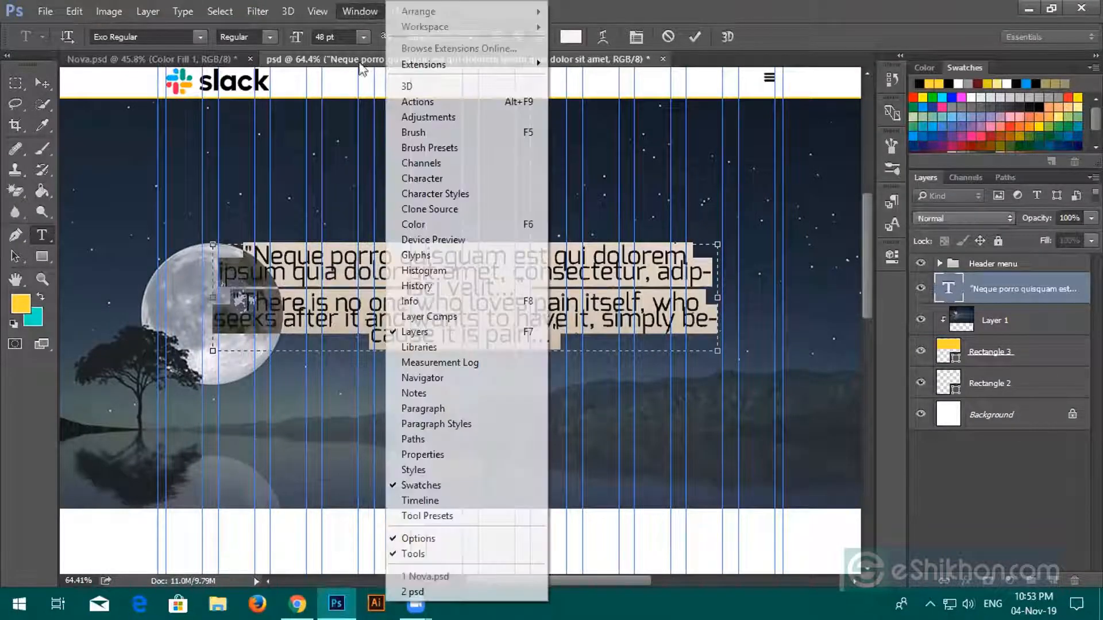
pyautogui.click(414, 178)
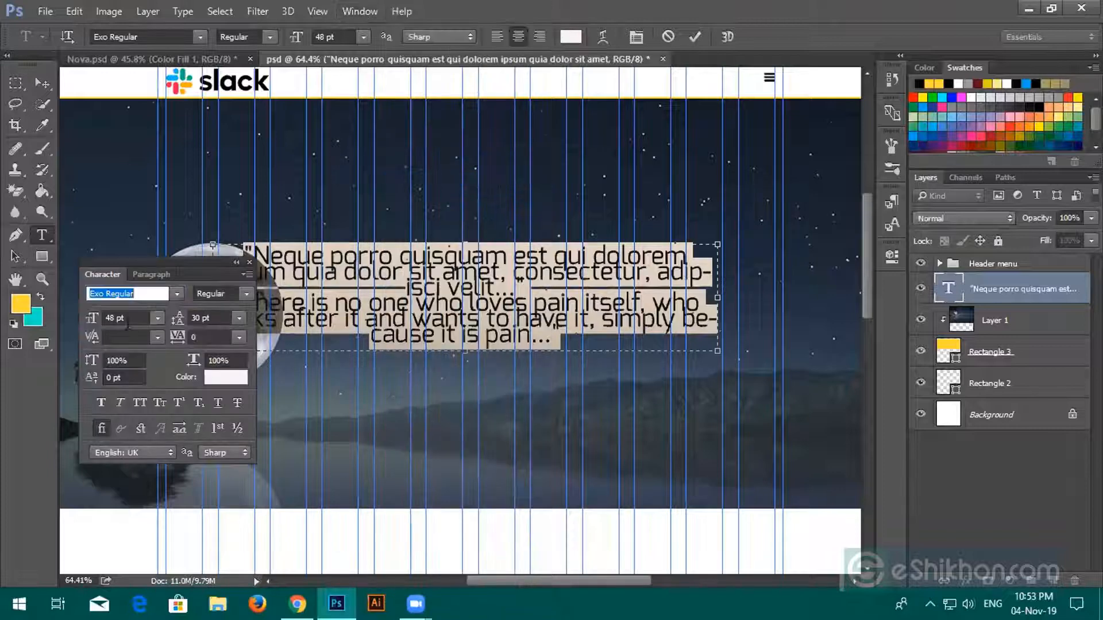
pyautogui.click(239, 318)
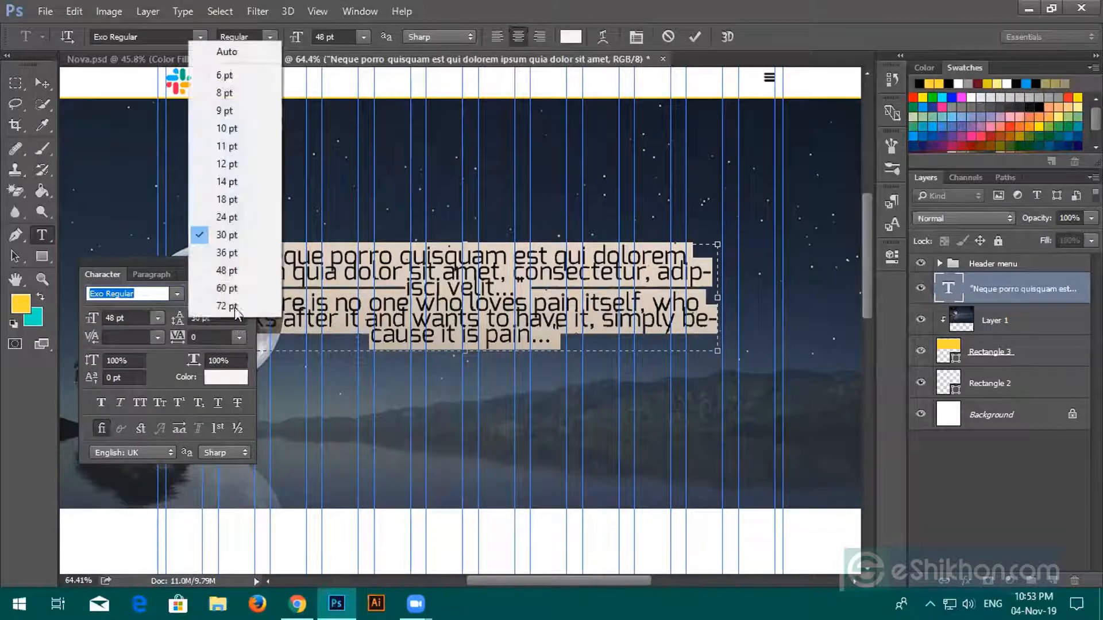
pyautogui.click(232, 252)
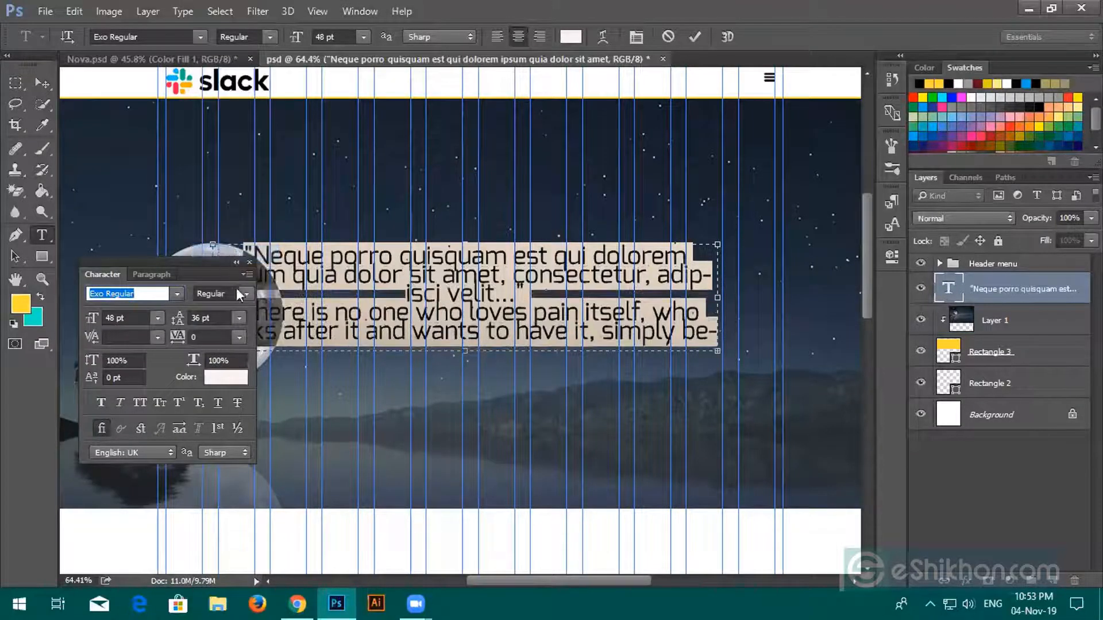
pyautogui.click(239, 318)
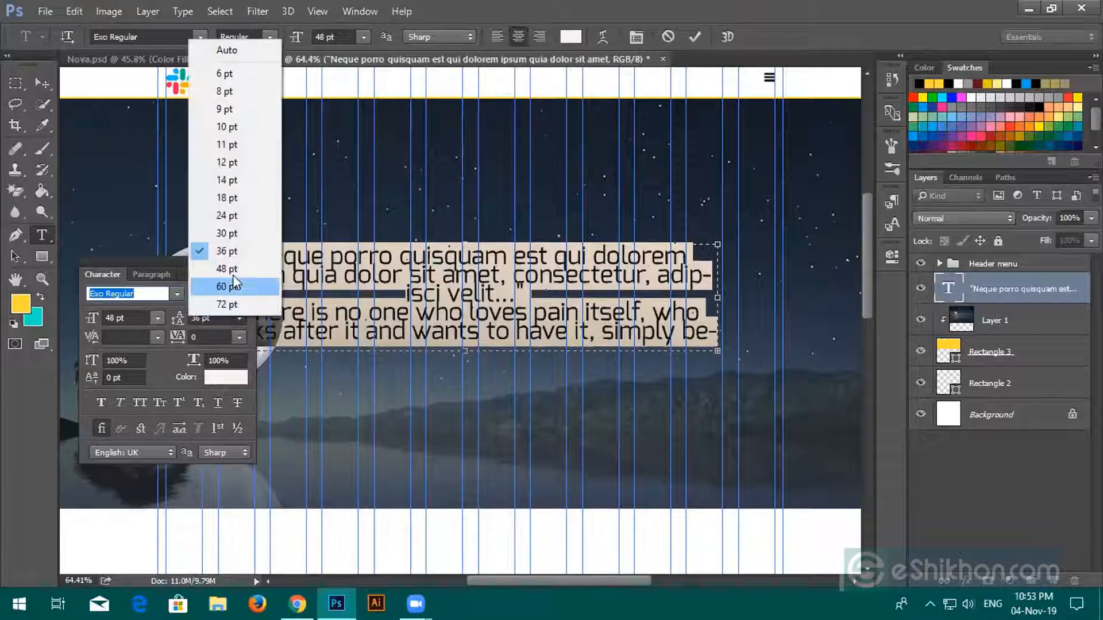
pyautogui.click(233, 267)
pyautogui.click(239, 318)
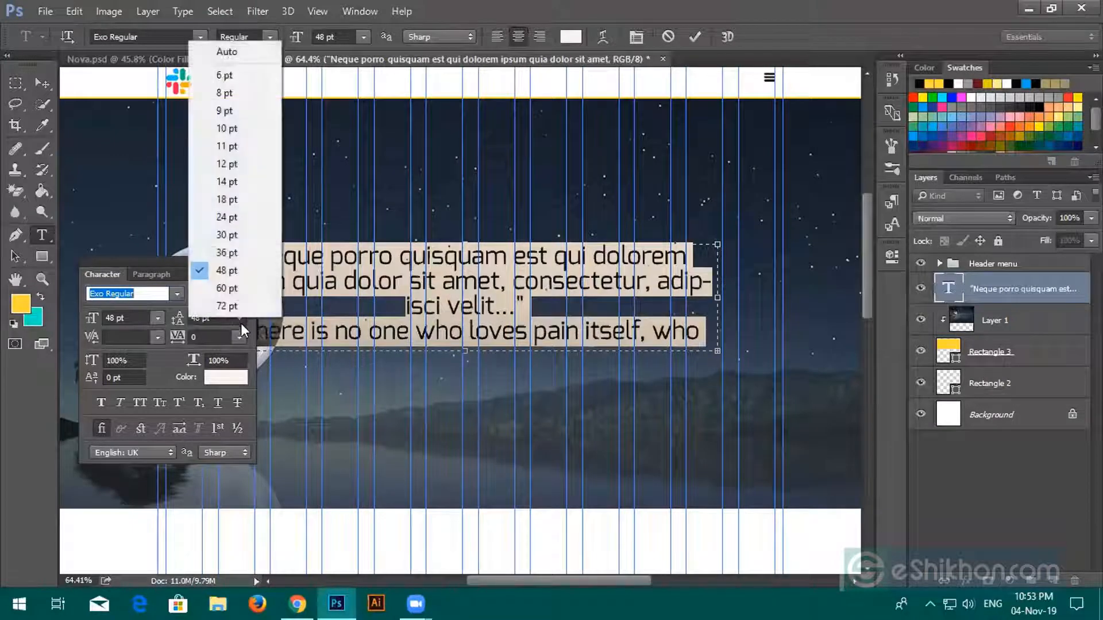
pyautogui.click(230, 289)
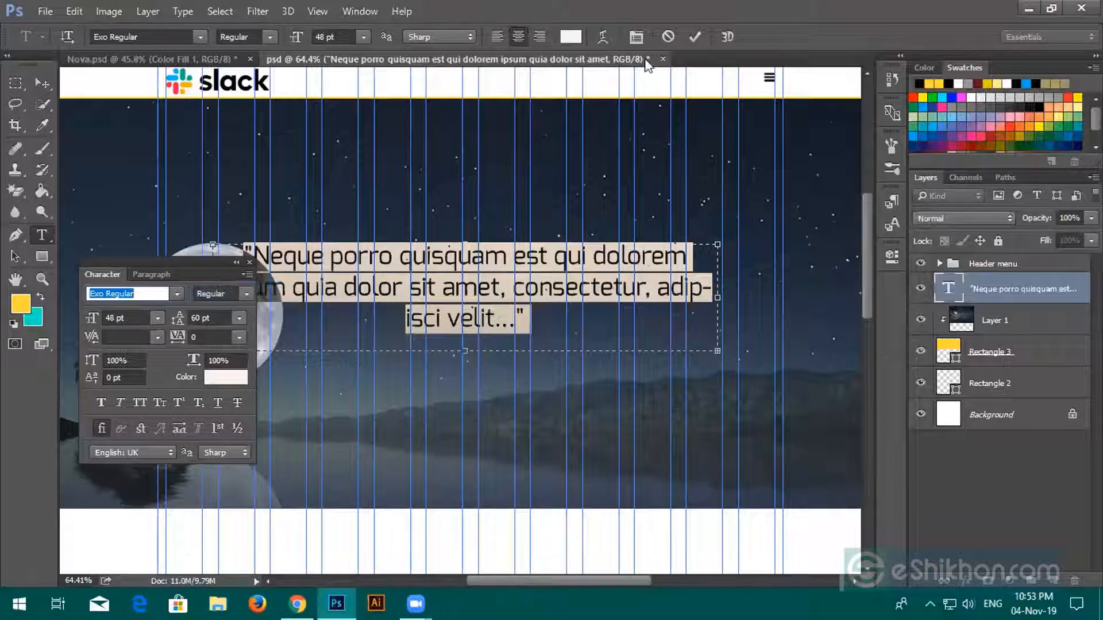
pyautogui.click(694, 38)
# Step: Close the character settings and nudge the quote text slightly upward on the banner
pyautogui.press('v')
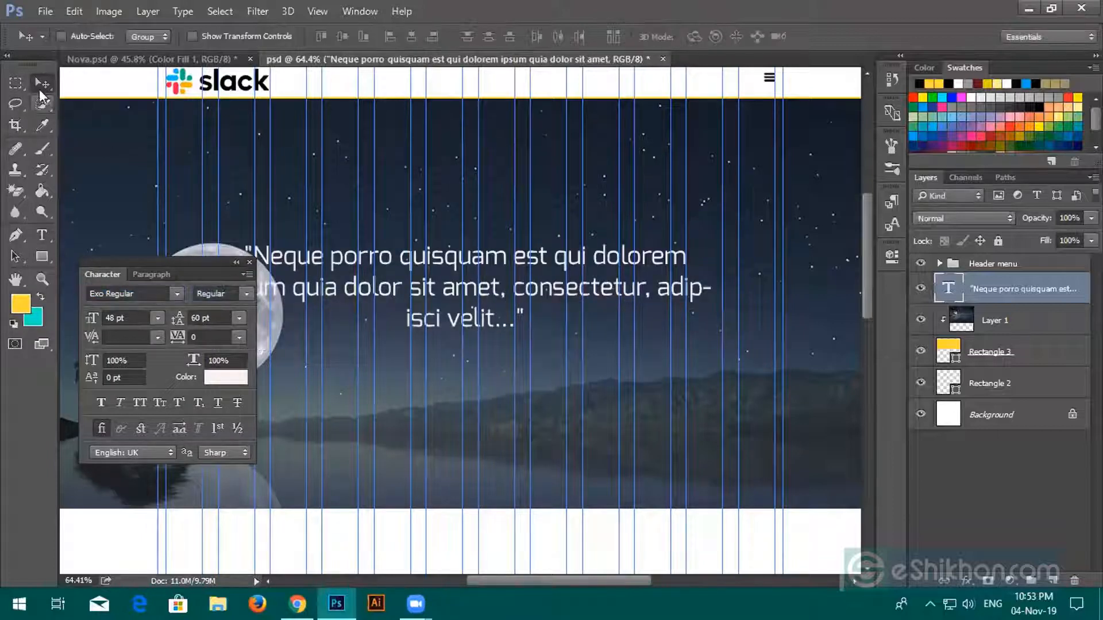
pyautogui.click(250, 262)
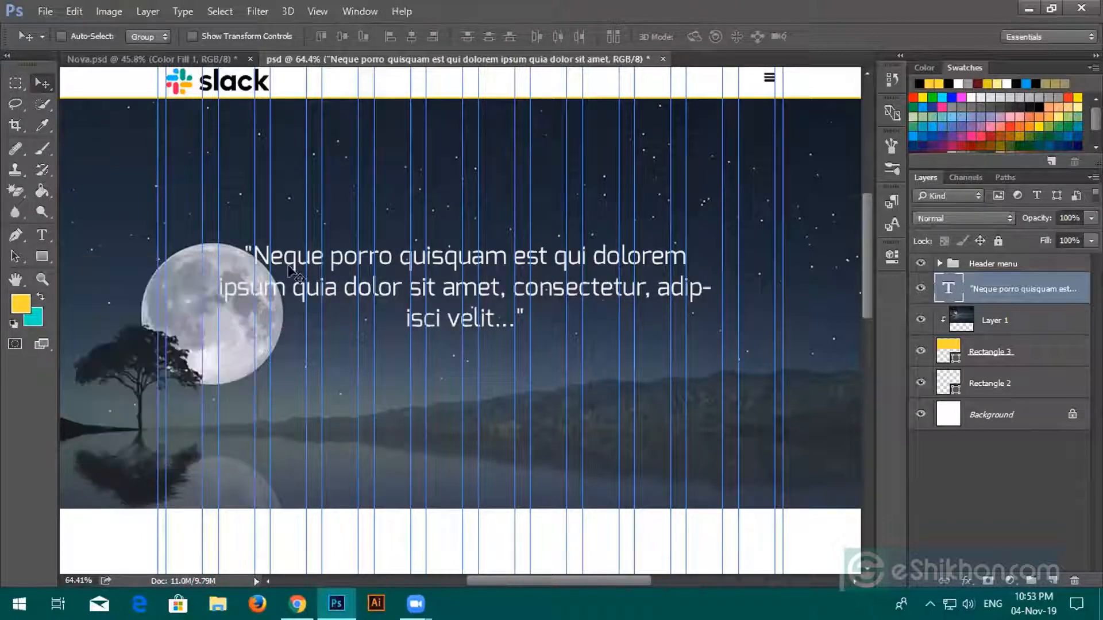
pyautogui.moveTo(434, 287); pyautogui.dragTo(435, 286)
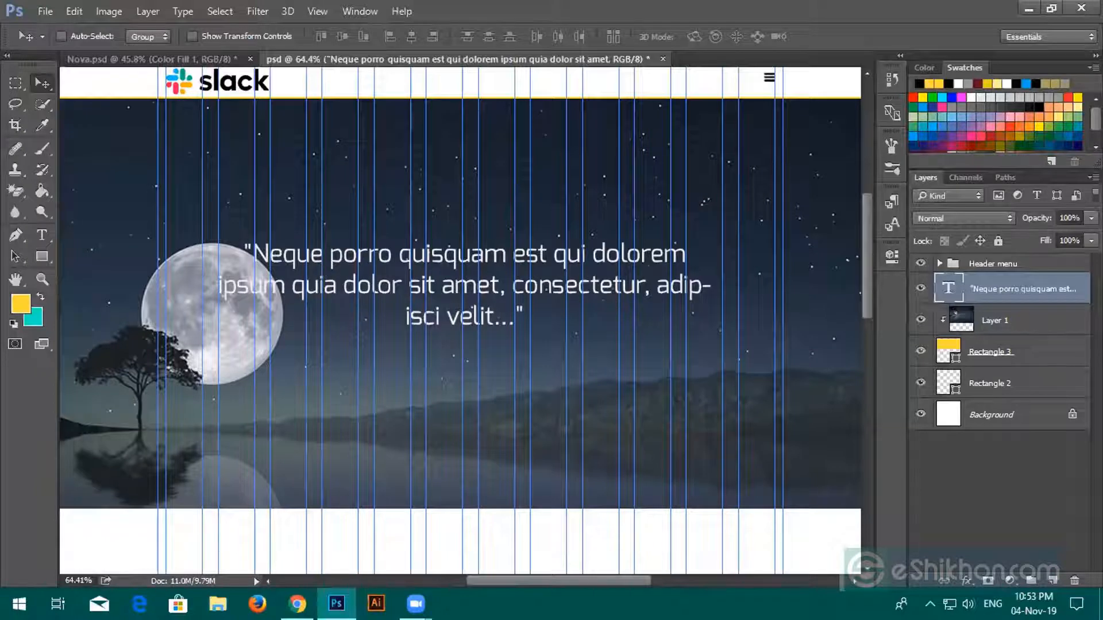
# Step: Group Layer 1 with Rectangle 3 and rename the group "Wellpeper"
pyautogui.keyDown('ctrl'); pyautogui.click(1012, 327); pyautogui.keyUp('ctrl')
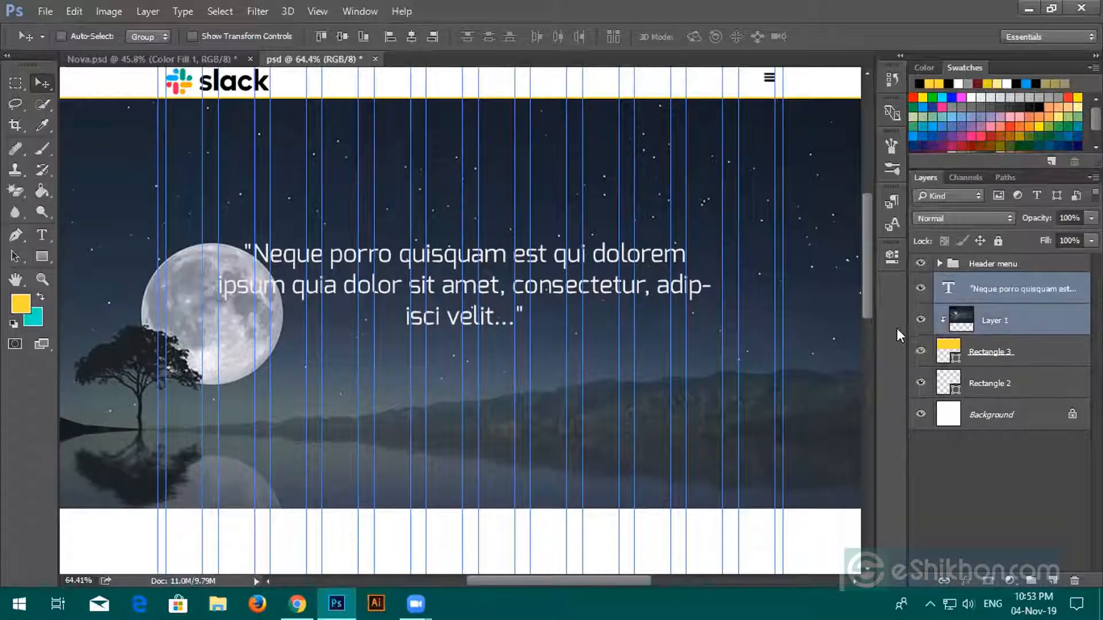
pyautogui.click(983, 347)
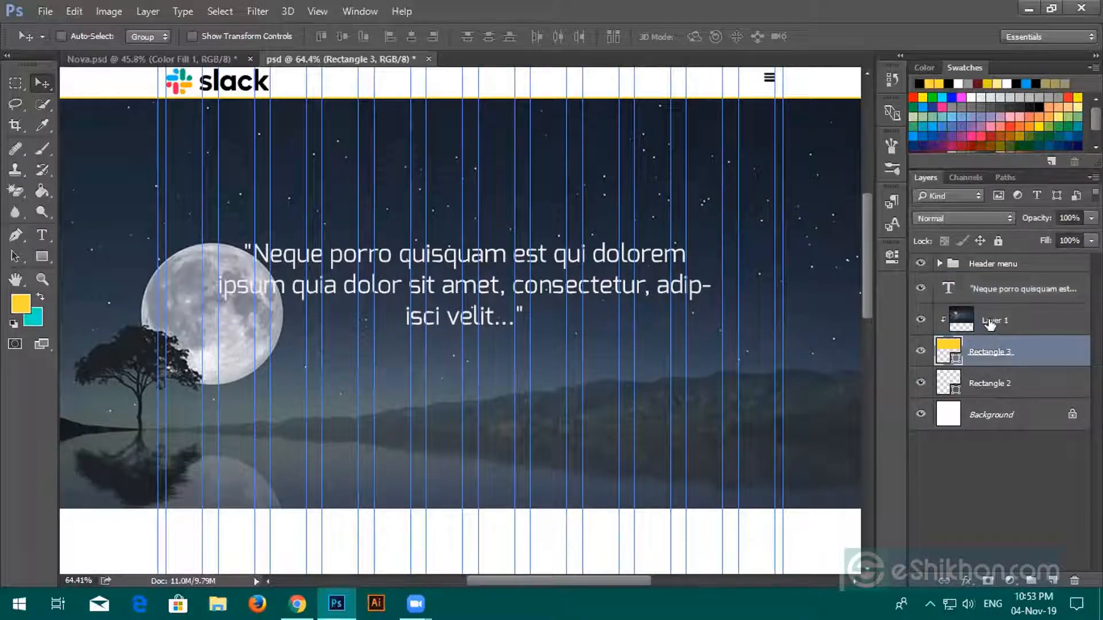
pyautogui.keyDown('ctrl'); pyautogui.click(989, 324); pyautogui.keyUp('ctrl')
pyautogui.hotkey('ctrl', 'g')
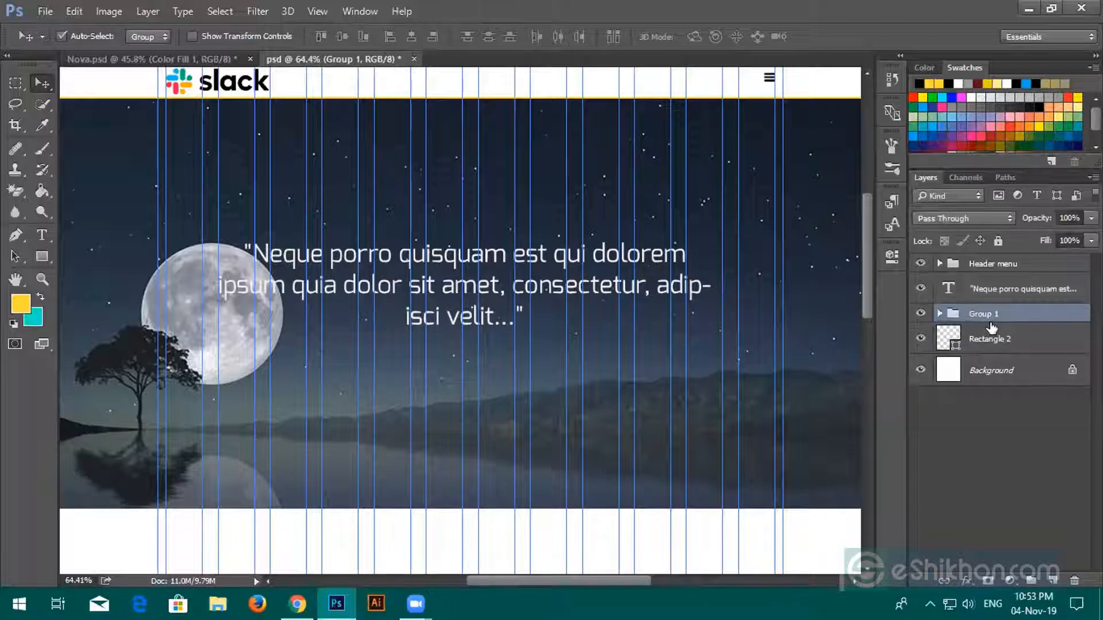
pyautogui.doubleClick(992, 313)
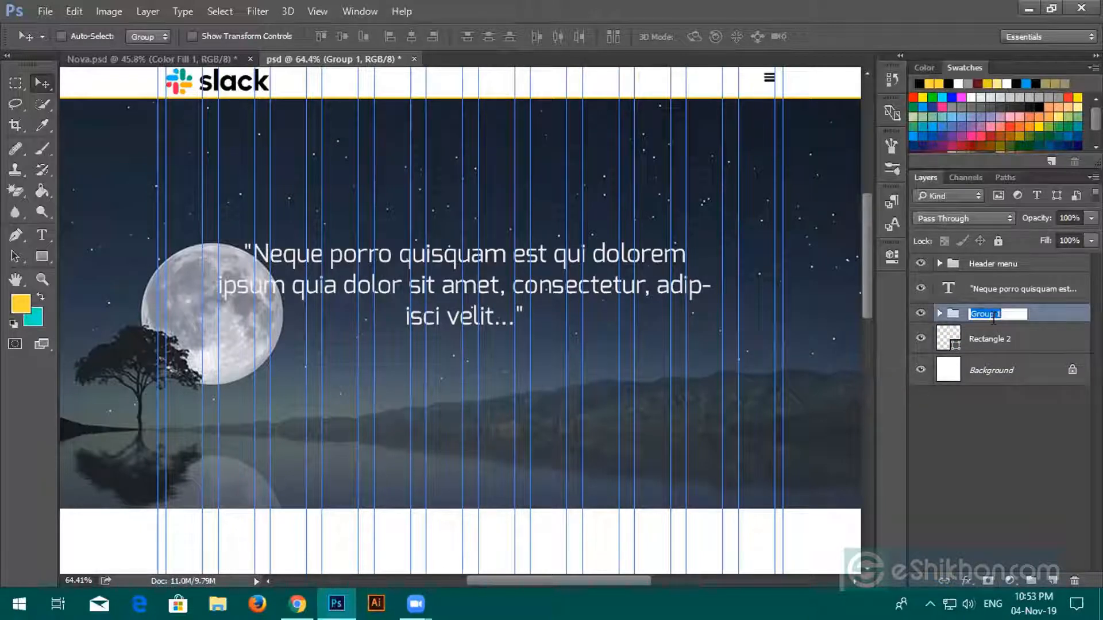
pyautogui.write('We')
pyautogui.write('l')
pyautogui.write('l')
pyautogui.write('pa')
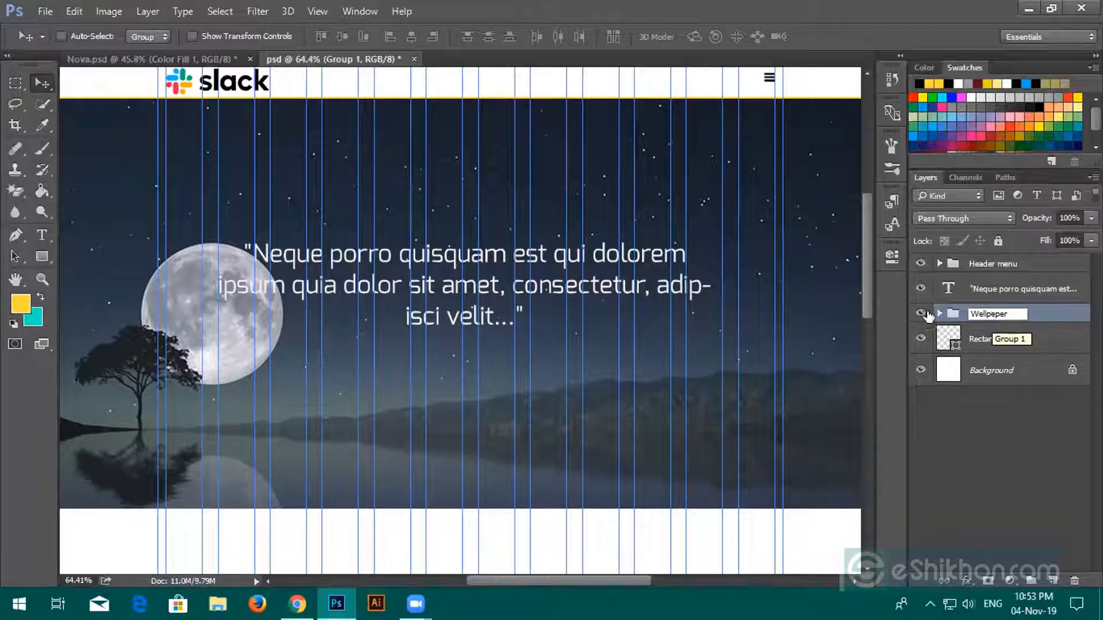
# Step: Align the quote text and the Wellpeper group by their horizontal centers
pyautogui.keyDown('shift'); pyautogui.click(1007, 290); pyautogui.keyUp('shift')
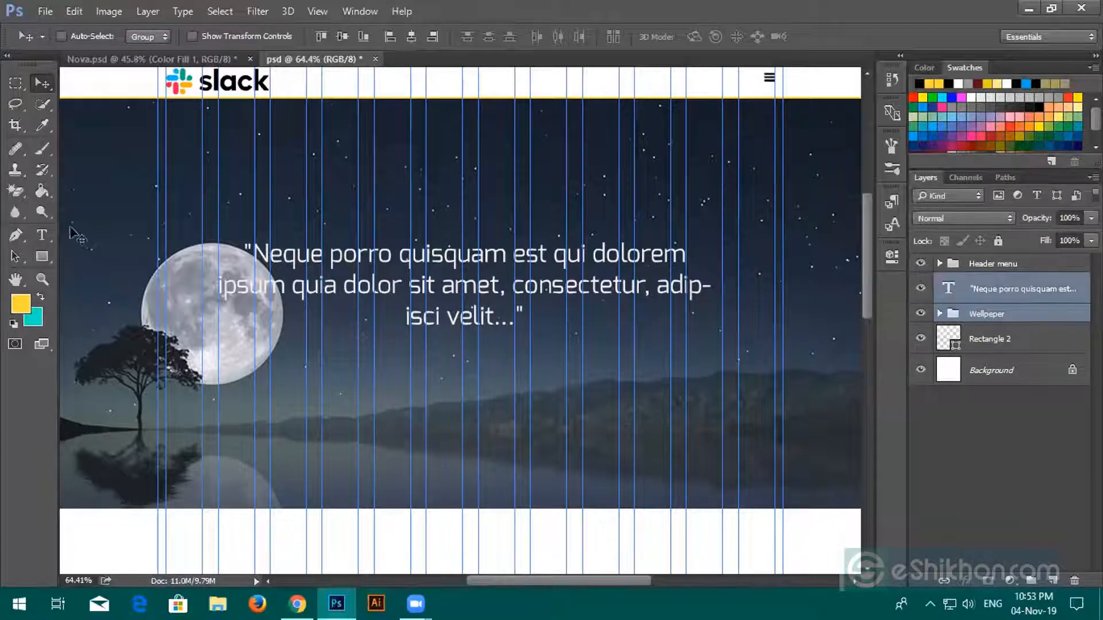
pyautogui.click(412, 35)
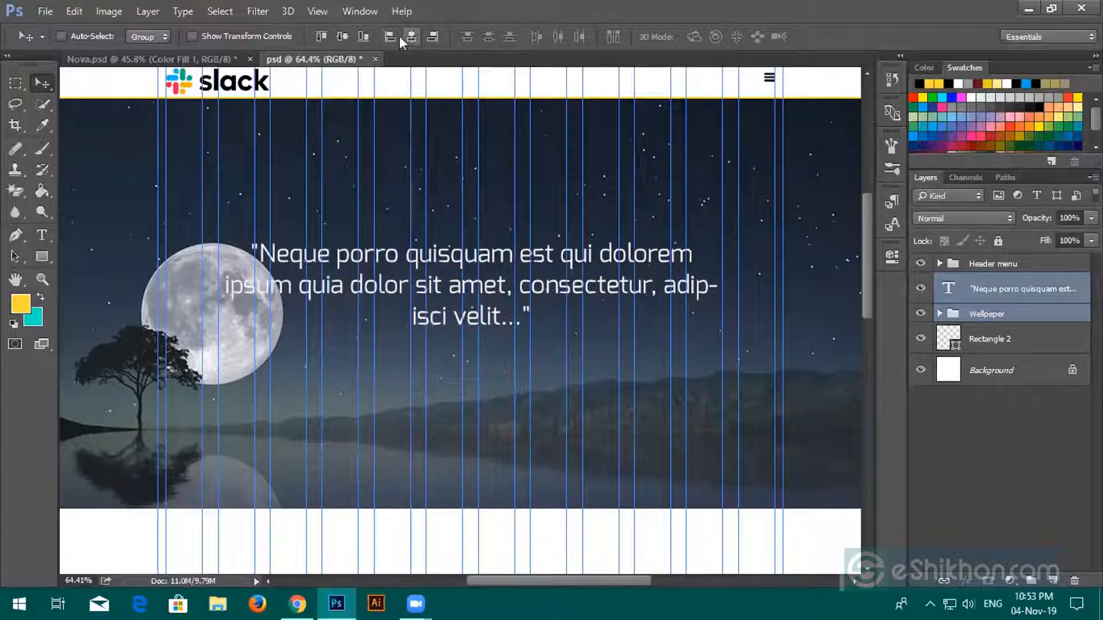
# Step: Align the quote text and the Wellpeper group by their vertical centers
pyautogui.click(338, 39)
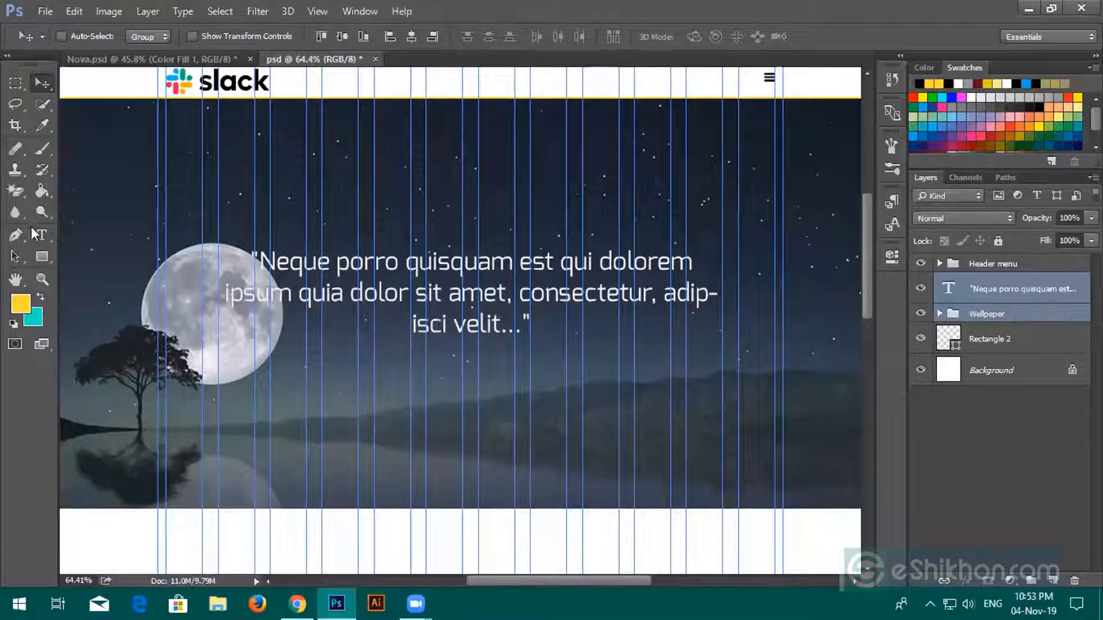
pyautogui.click(41, 256)
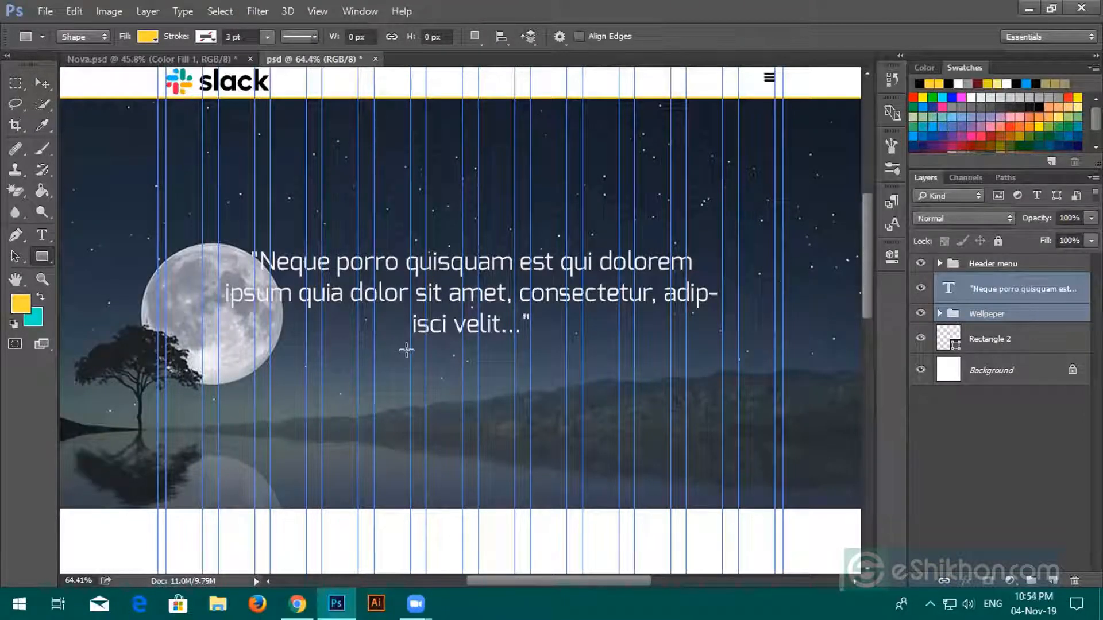
pyautogui.moveTo(410, 346); pyautogui.dragTo(525, 380)
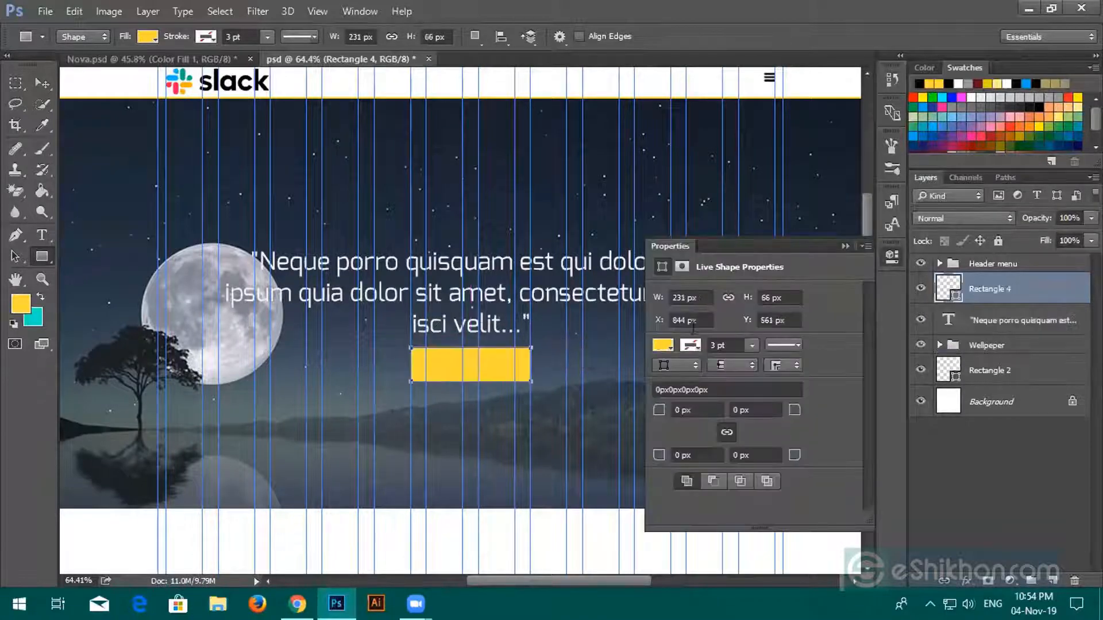
pyautogui.click(850, 251)
pyautogui.hotkey('ctrl', 'z')
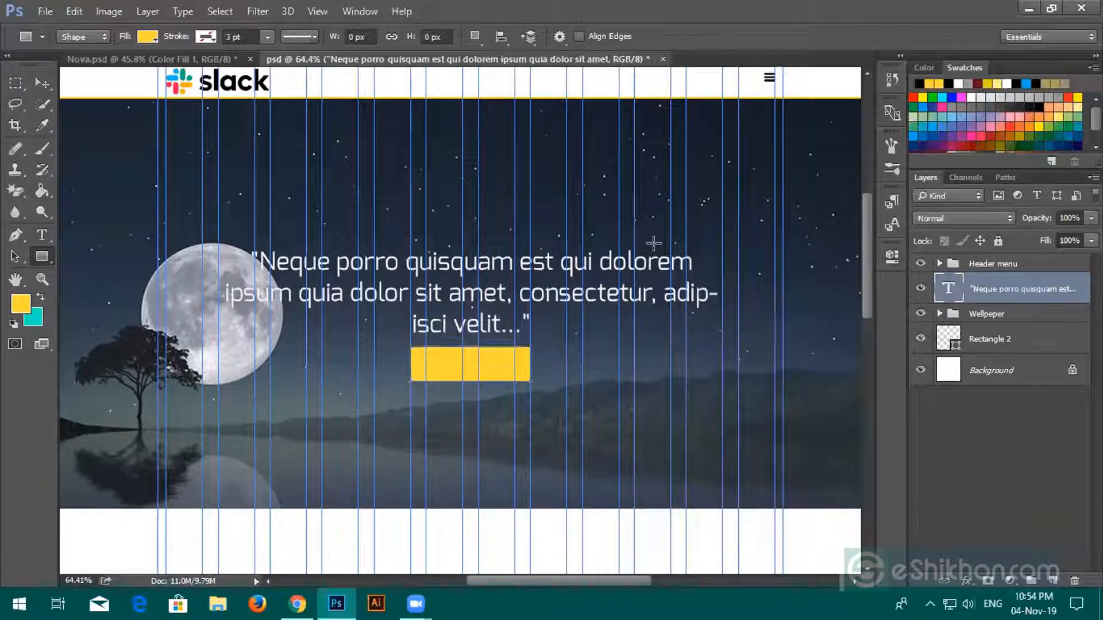
# Step: Draw a rounded rectangle about 231 × 66 px with a 10 px corner radius, centred just below the quote
pyautogui.rightClick(37, 259)
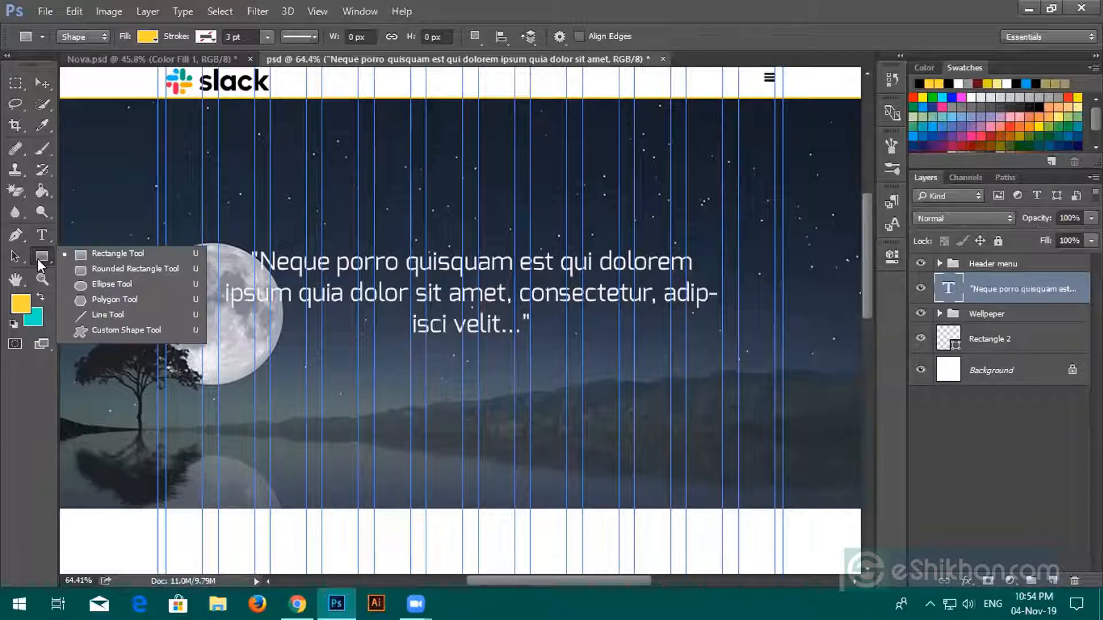
pyautogui.click(106, 270)
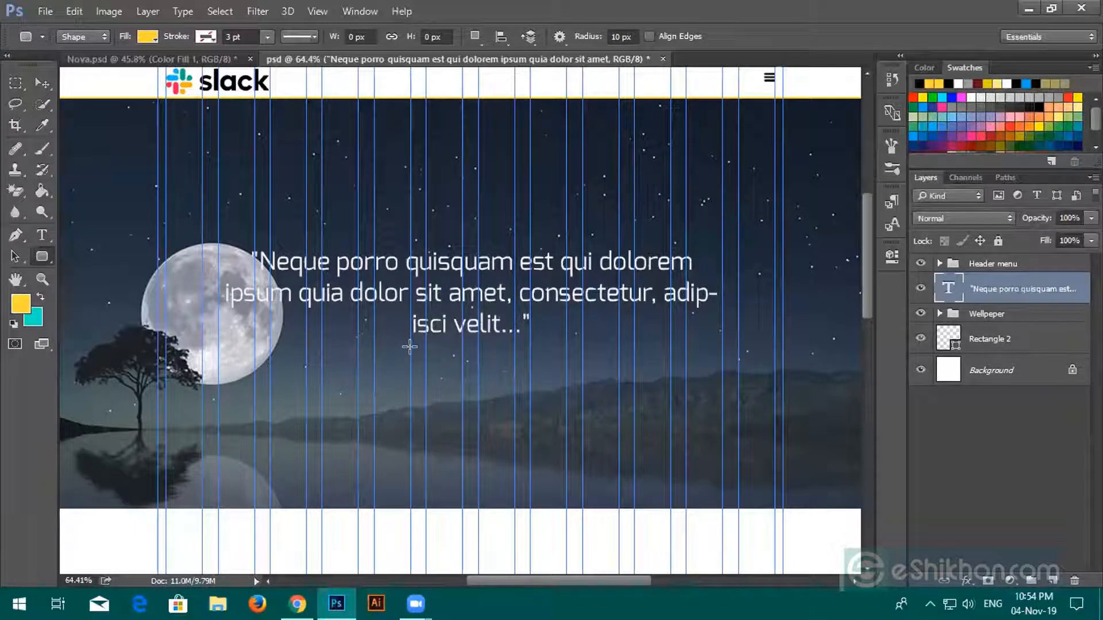
pyautogui.moveTo(420, 355); pyautogui.dragTo(526, 381)
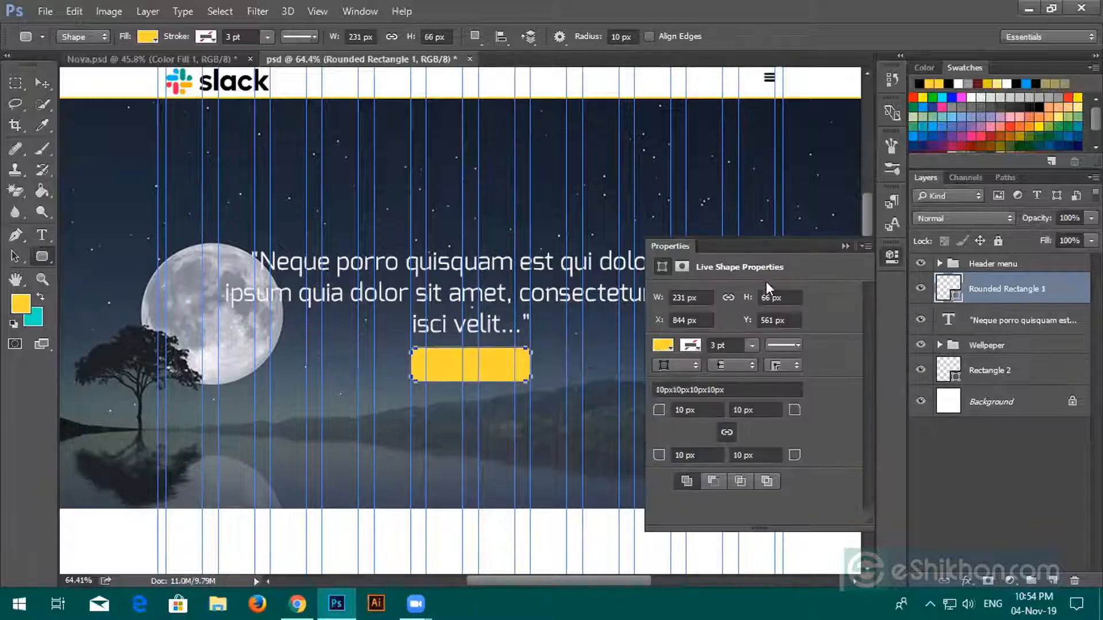
pyautogui.click(840, 246)
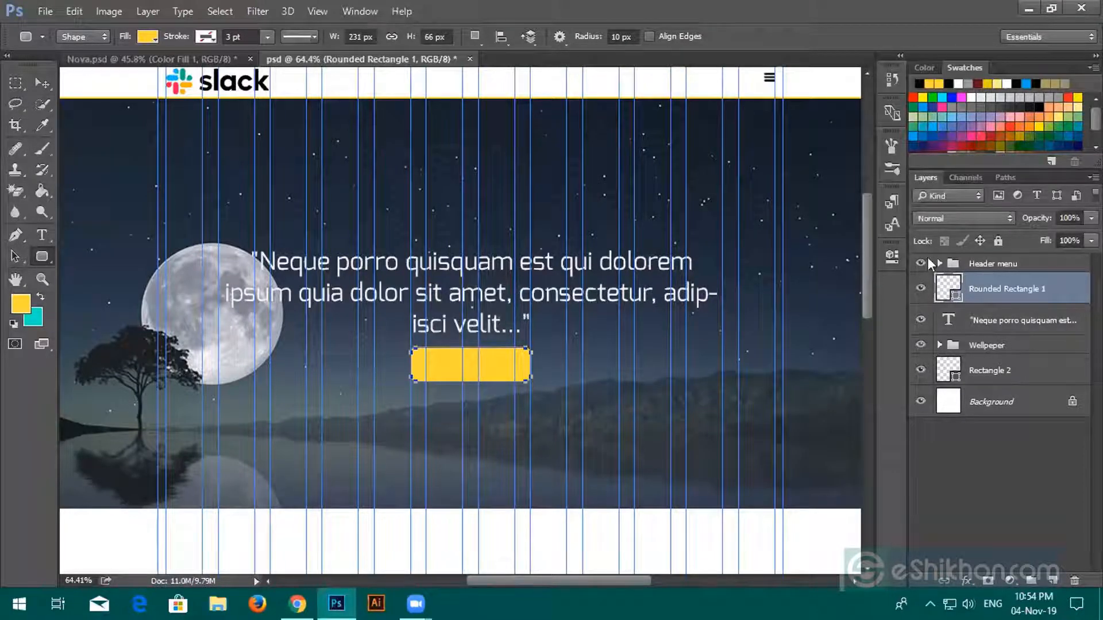
# Step: Recolour the rounded rectangle with the light blue (#00c7f4) sampled from the Slack logo
pyautogui.doubleClick(949, 290)
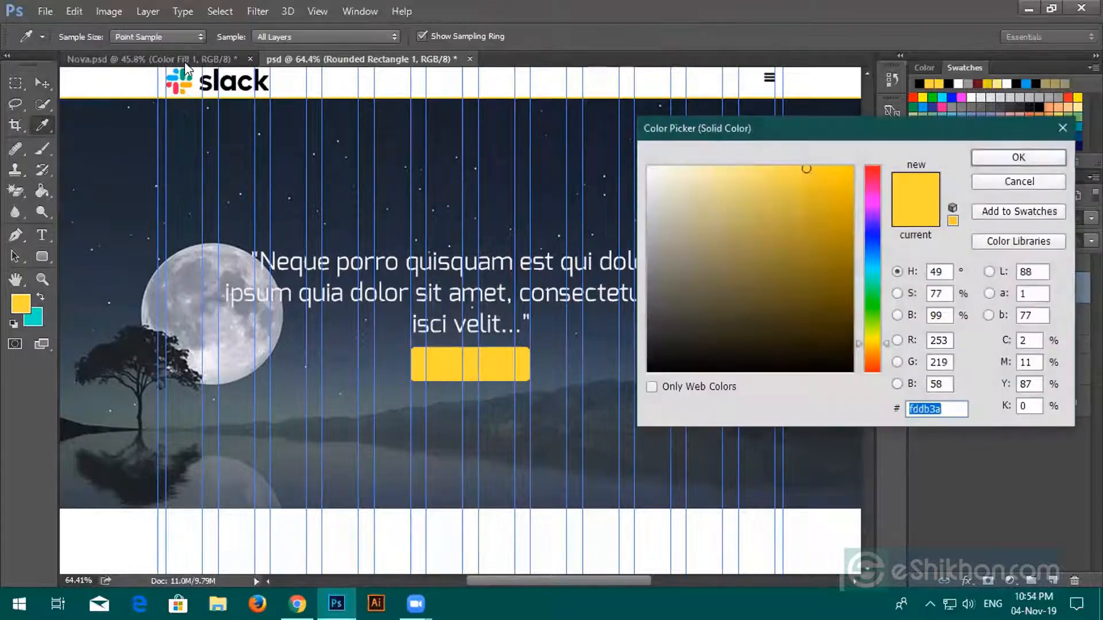
pyautogui.click(175, 74)
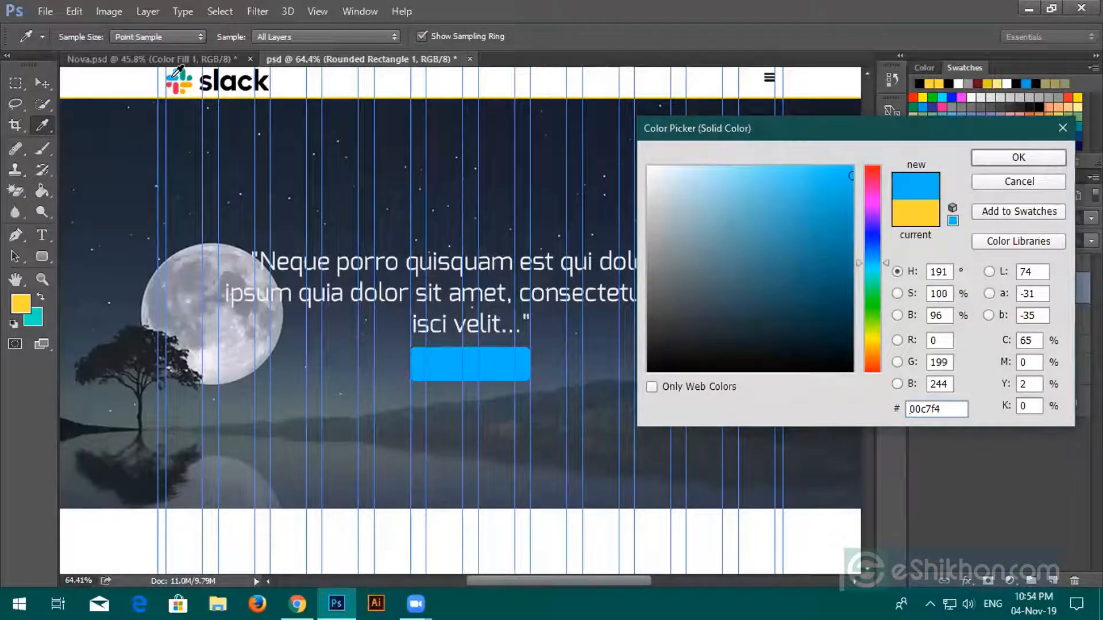
pyautogui.click(183, 70)
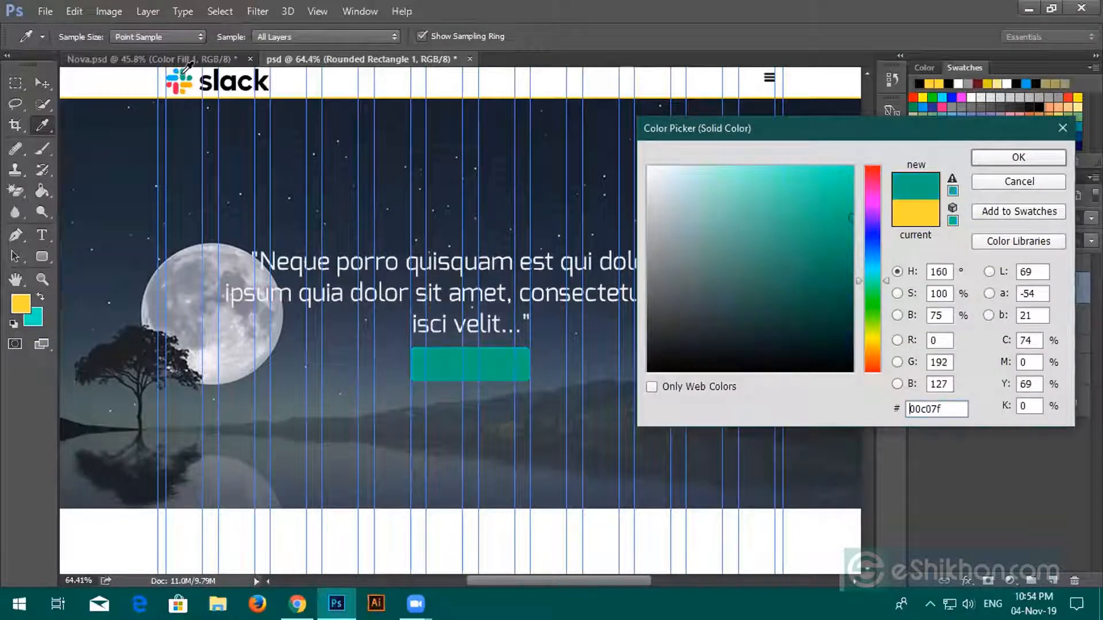
pyautogui.click(174, 73)
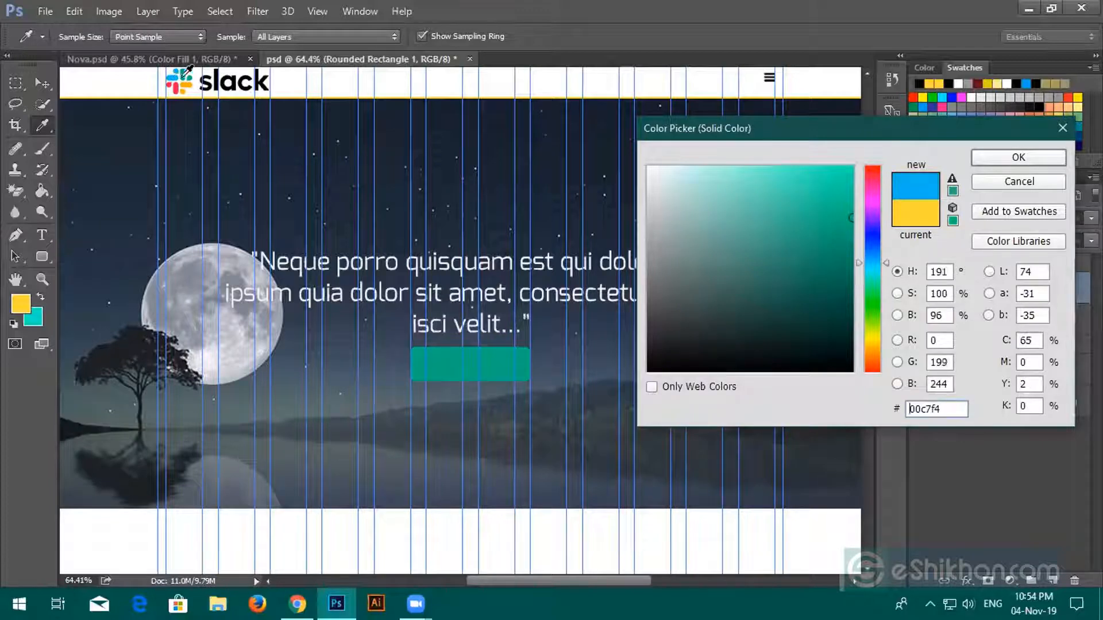
pyautogui.click(1018, 157)
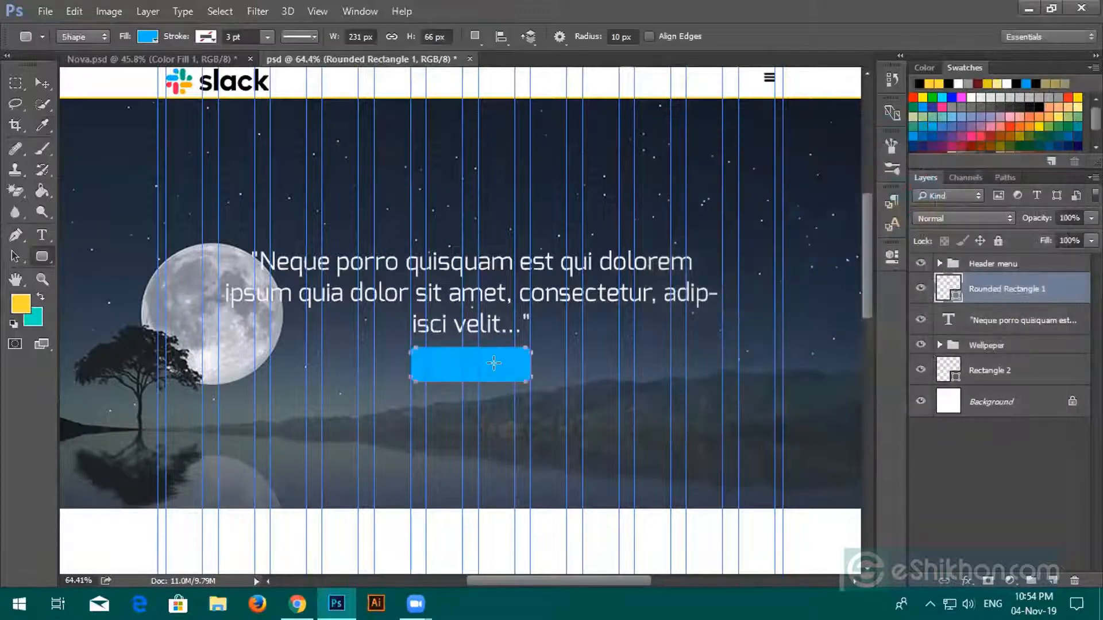
# Step: Add a drop shadow to the rounded rectangle with 14% opacity and a 4 px distance
pyautogui.doubleClick(1070, 287)
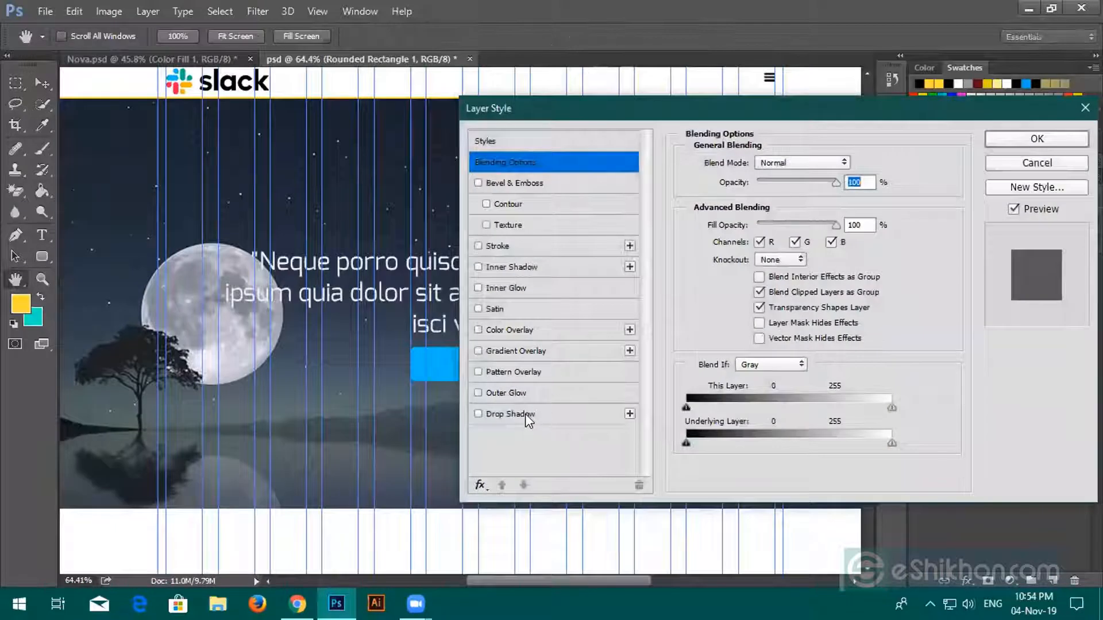
pyautogui.click(525, 413)
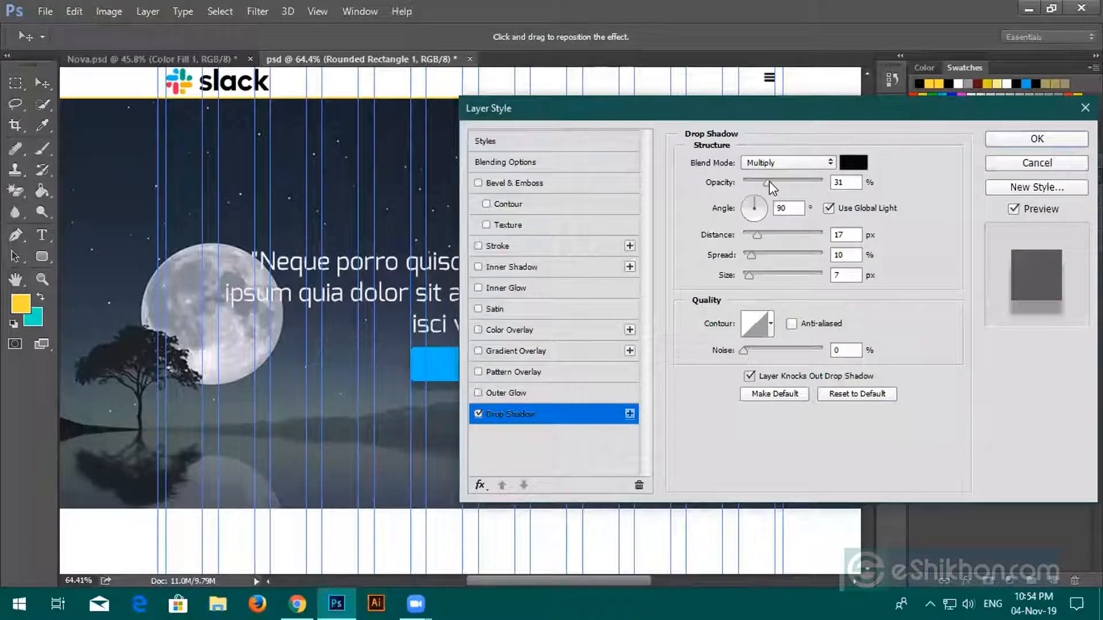
pyautogui.moveTo(770, 181); pyautogui.dragTo(756, 181)
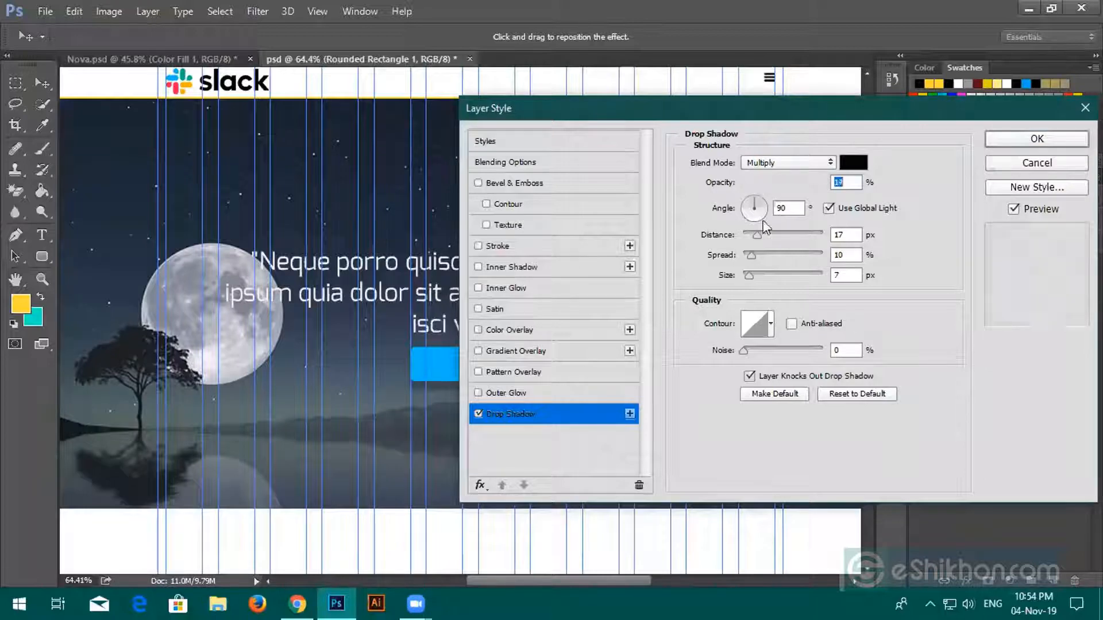
pyautogui.moveTo(756, 234); pyautogui.dragTo(748, 232)
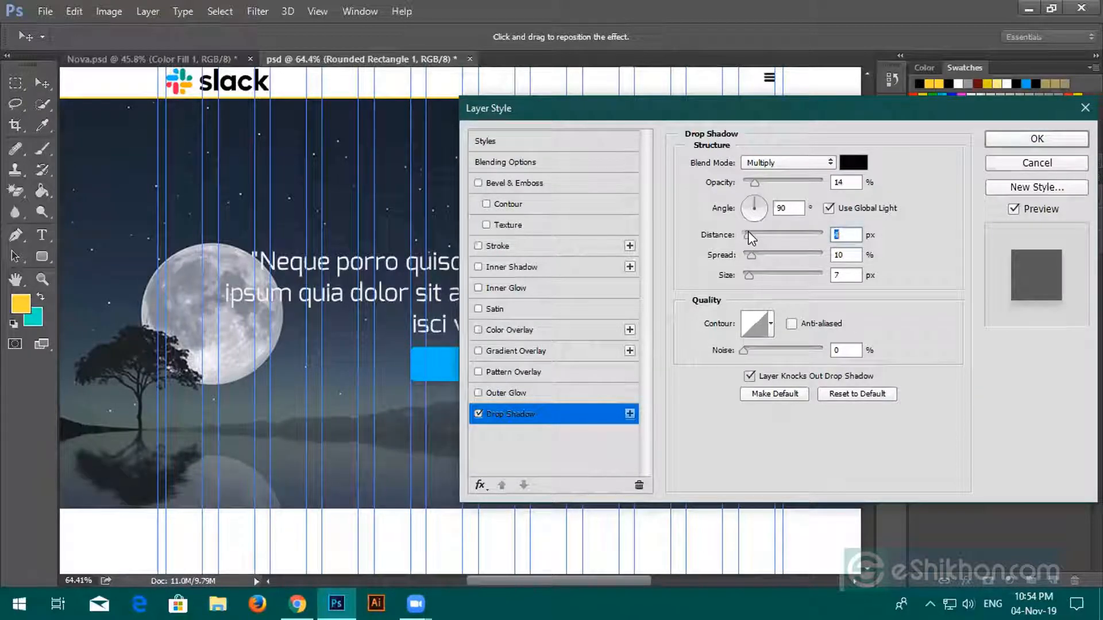
pyautogui.click(1008, 145)
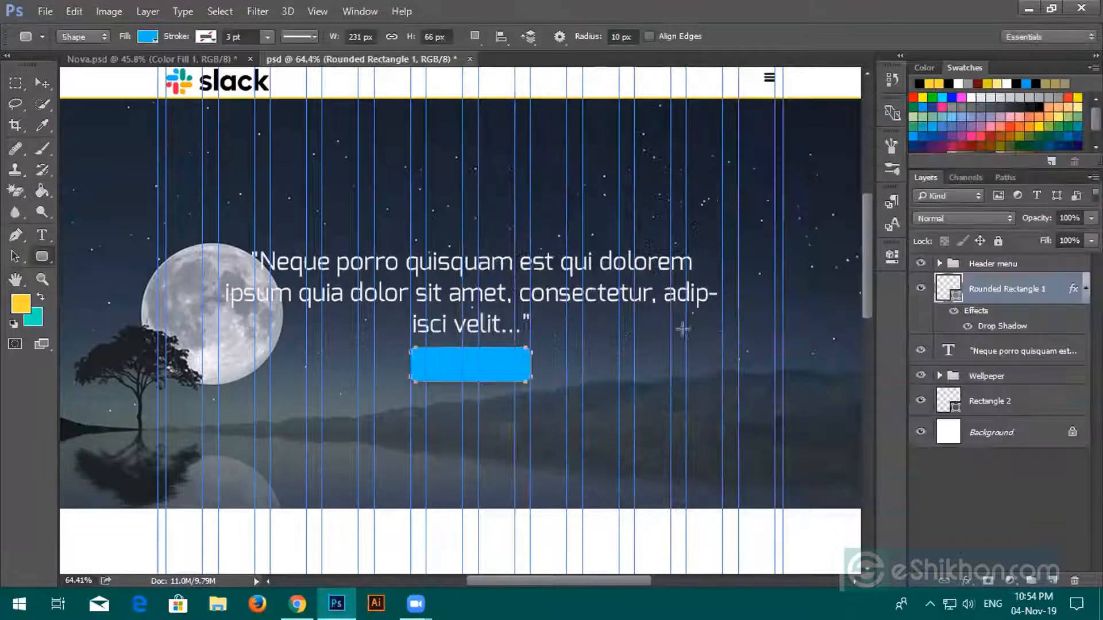
# Step: Add a white text layer reading "red more" in the empty area below the blue button
pyautogui.click(42, 83)
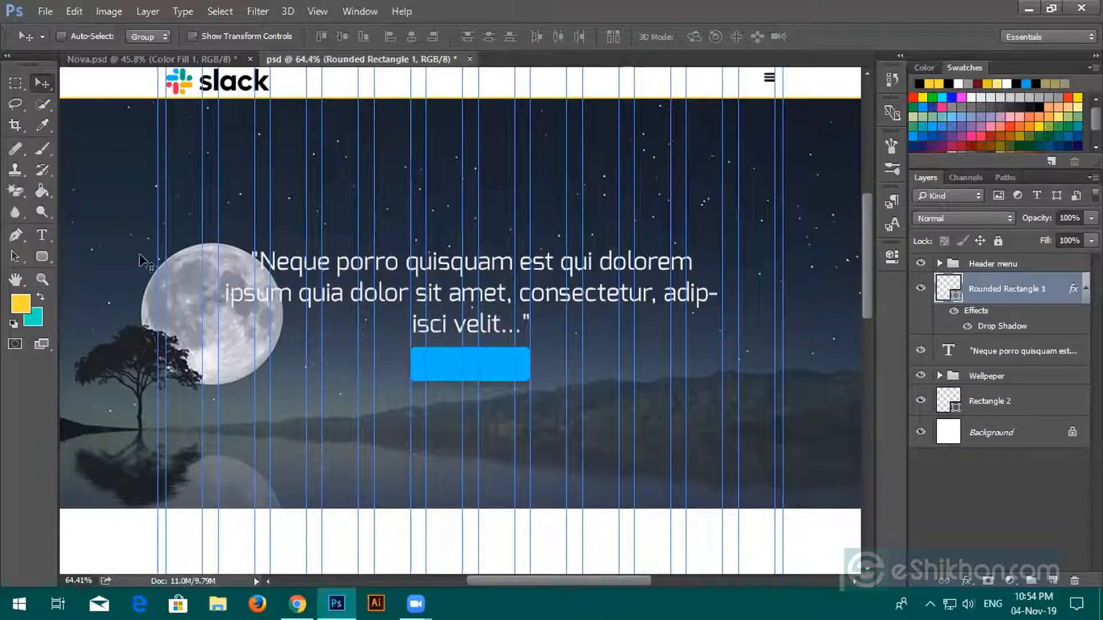
pyautogui.click(41, 243)
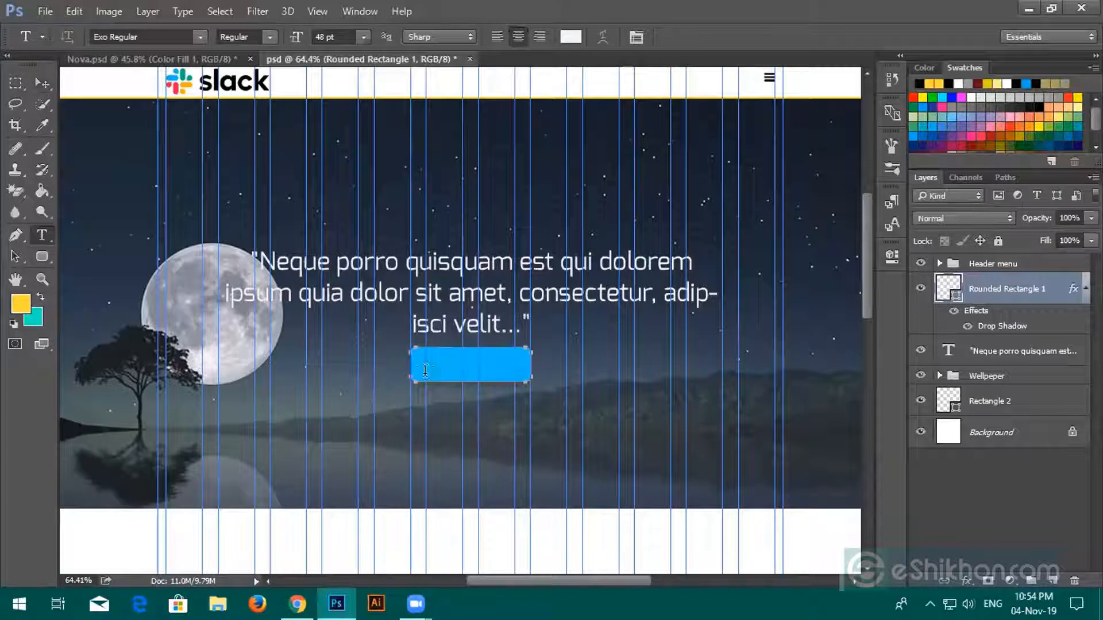
pyautogui.click(446, 447)
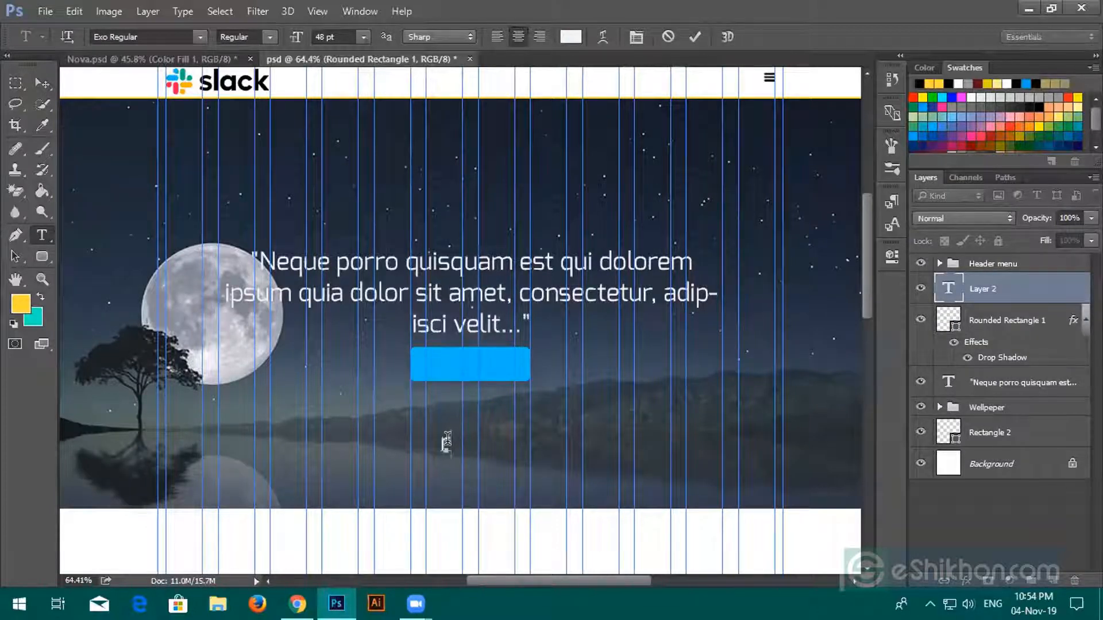
pyautogui.write('red mo')
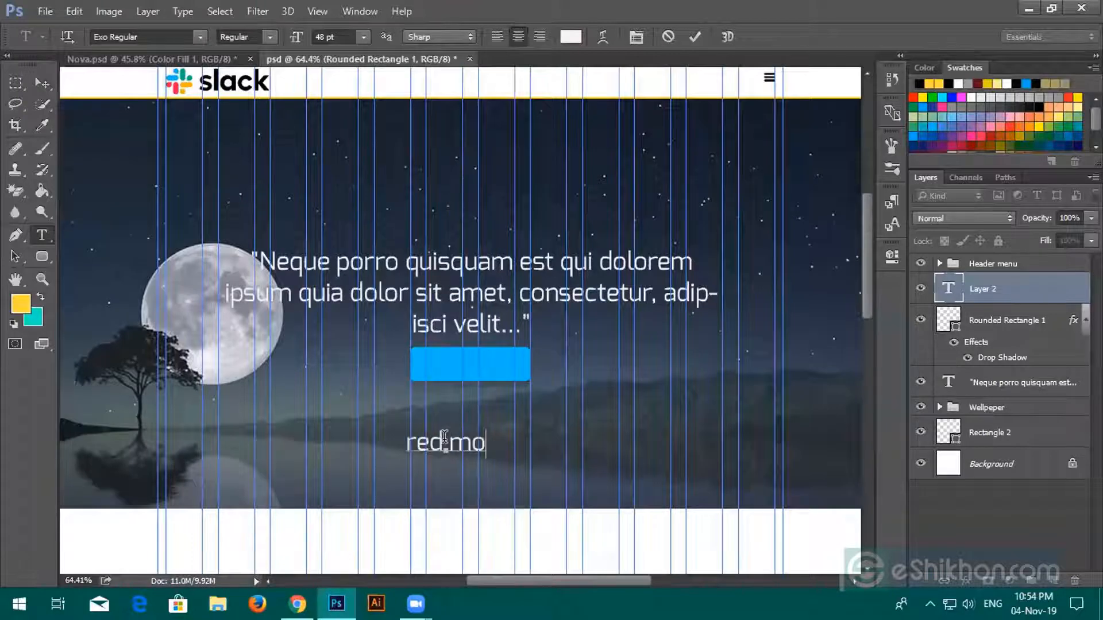
pyautogui.write('re')
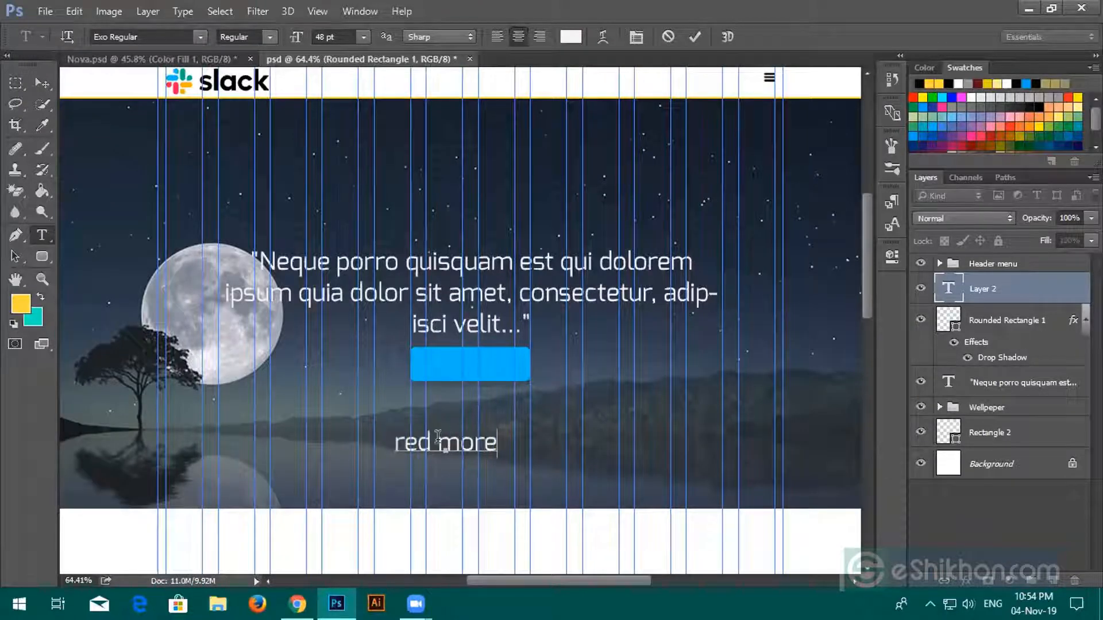
pyautogui.click(42, 85)
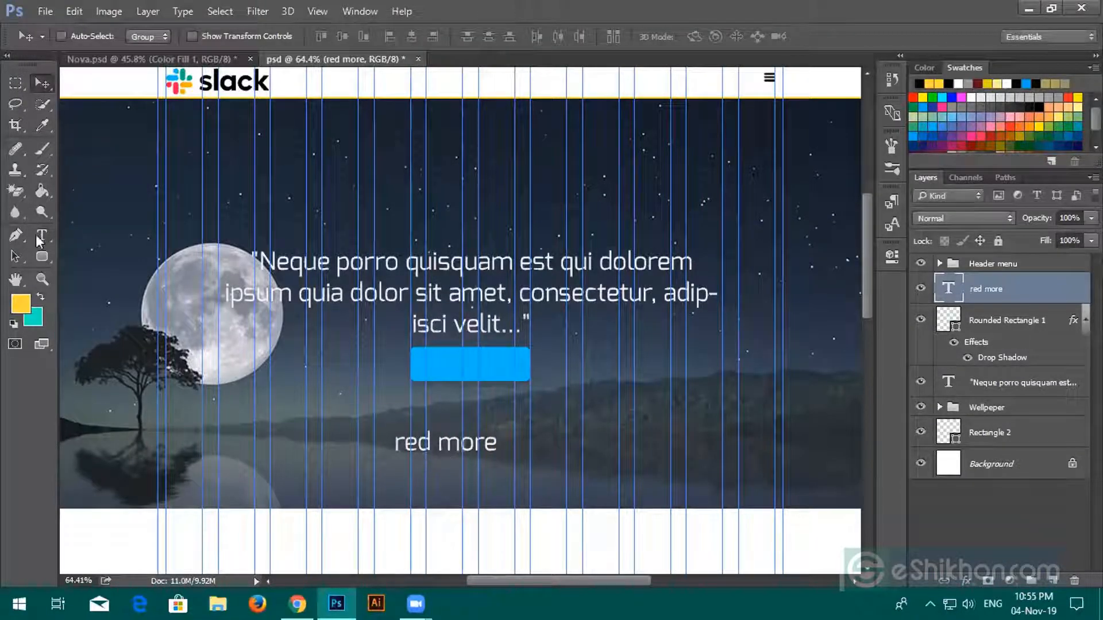
# Step: Correct the new label to "read more" and move it onto the blue button
pyautogui.click(41, 235)
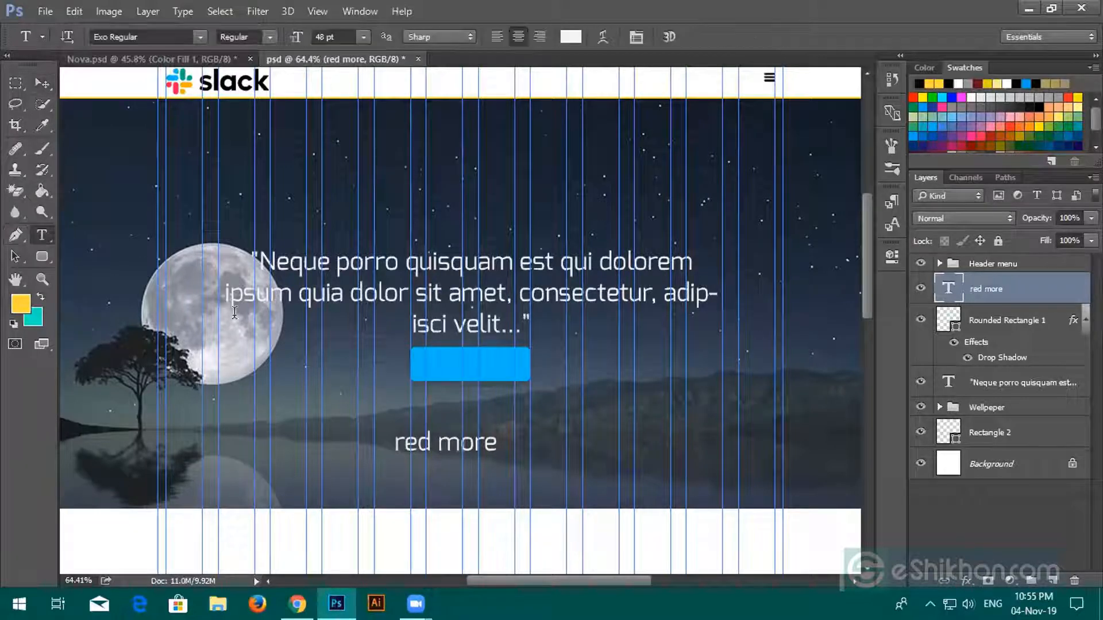
pyautogui.click(421, 444)
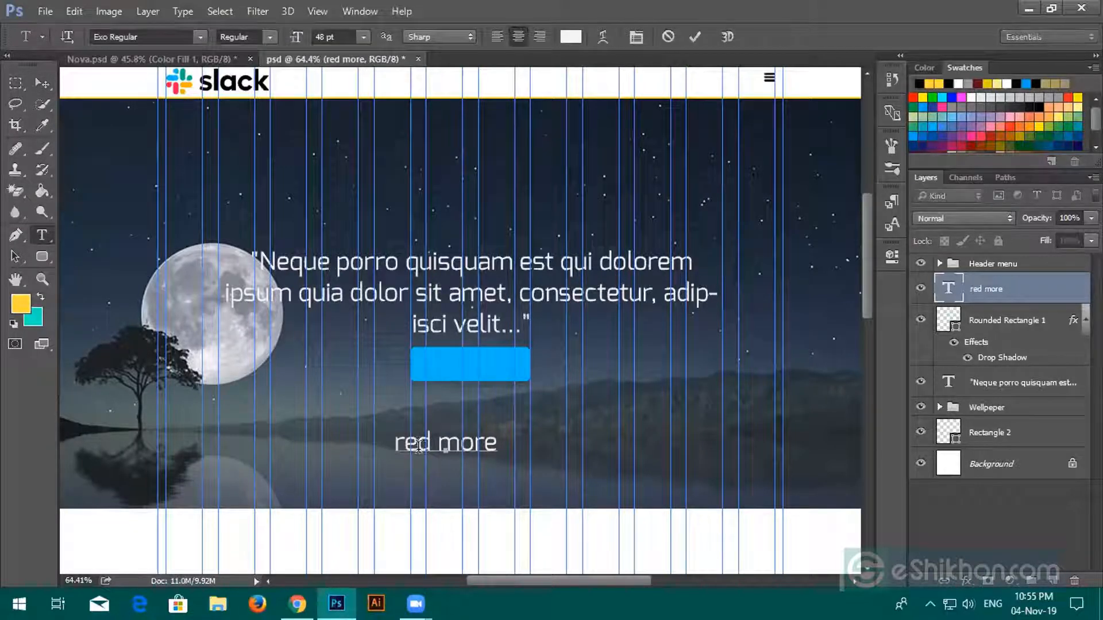
pyautogui.write('a')
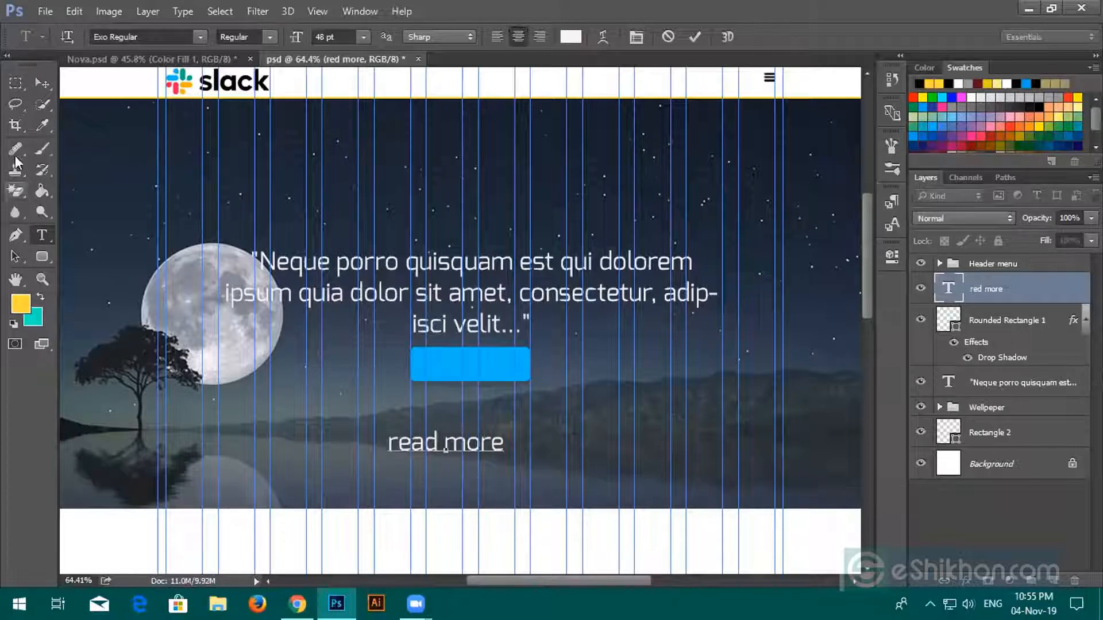
pyautogui.click(42, 83)
pyautogui.moveTo(436, 430); pyautogui.dragTo(455, 367)
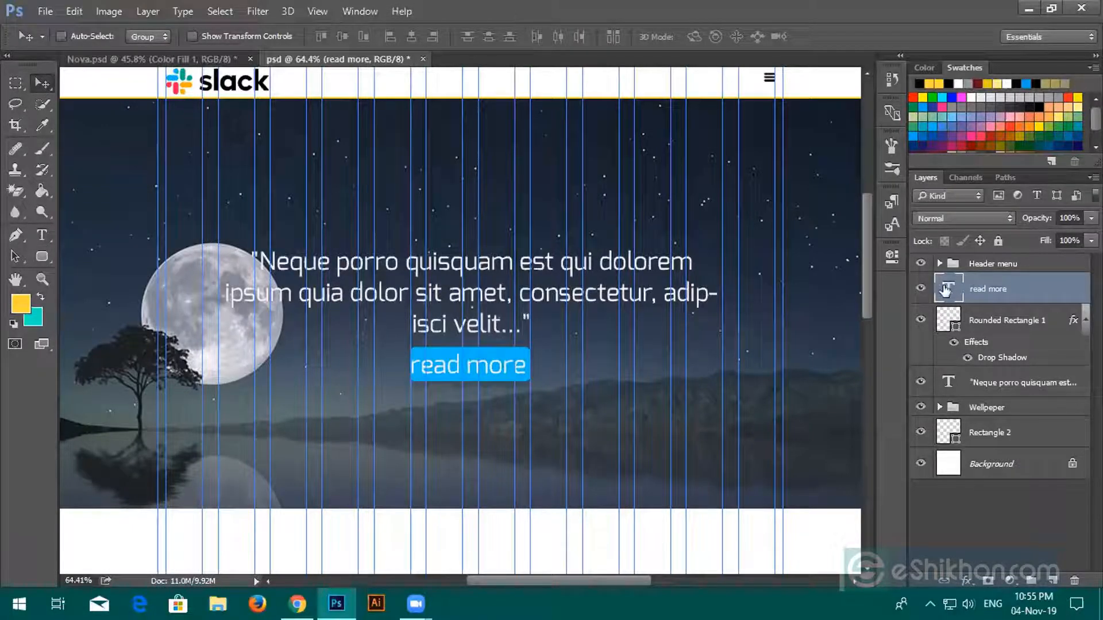
# Step: Set the "read more" label's font size to 36 pt and commit the text edit
pyautogui.doubleClick(947, 289)
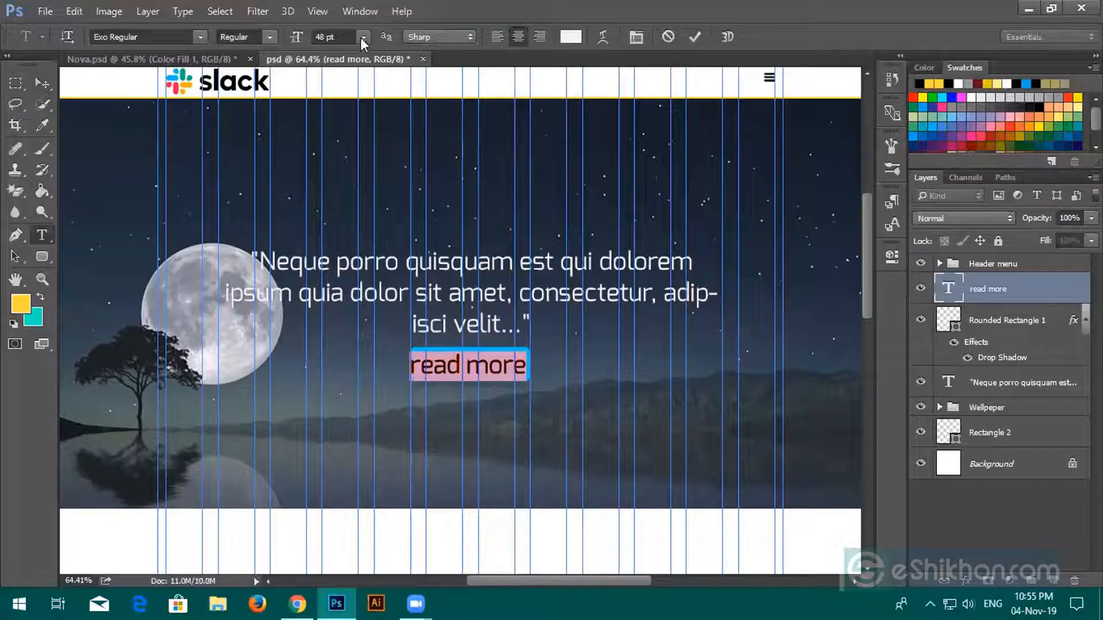
pyautogui.click(362, 37)
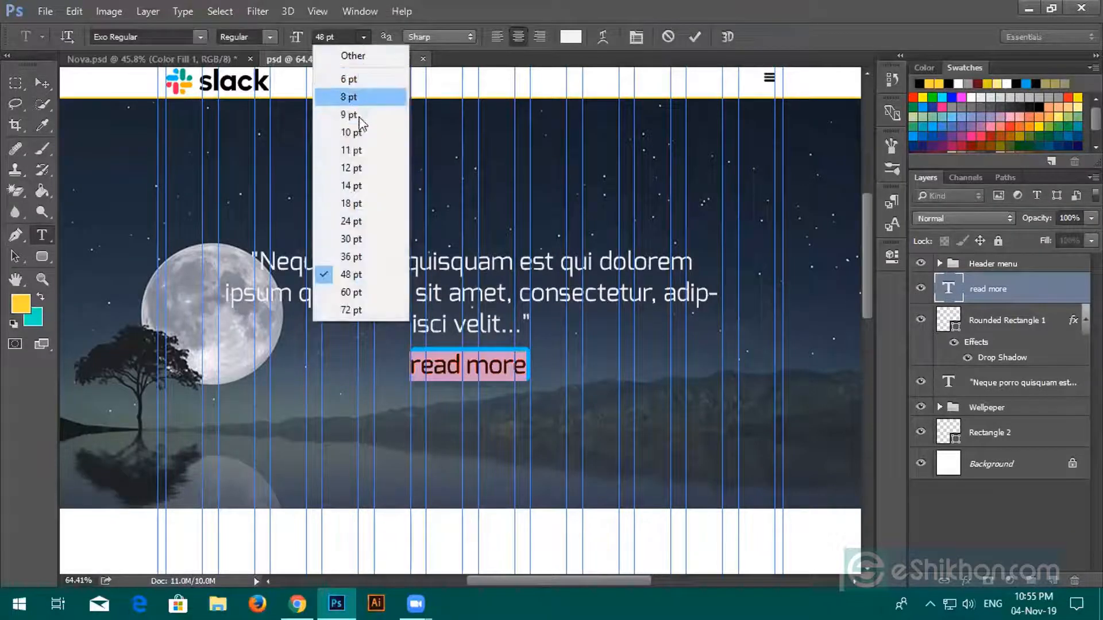
pyautogui.click(352, 256)
pyautogui.click(695, 36)
pyautogui.press('v')
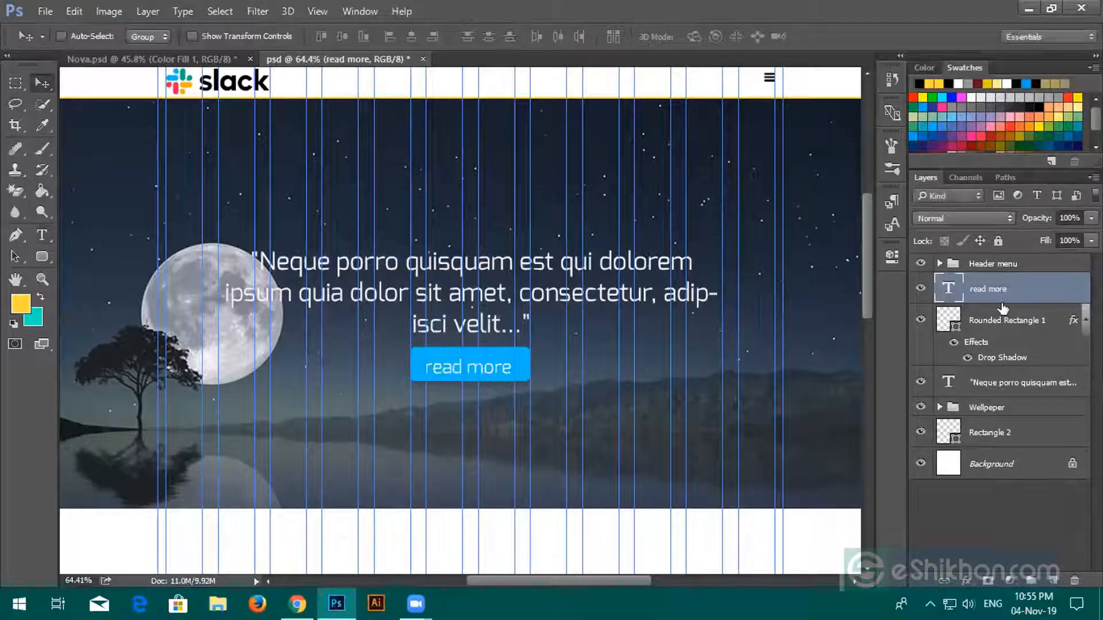
# Step: Align the "read more" label and the rounded rectangle by their horizontal and vertical centers
pyautogui.keyDown('shift'); pyautogui.click(1004, 320); pyautogui.keyUp('shift')
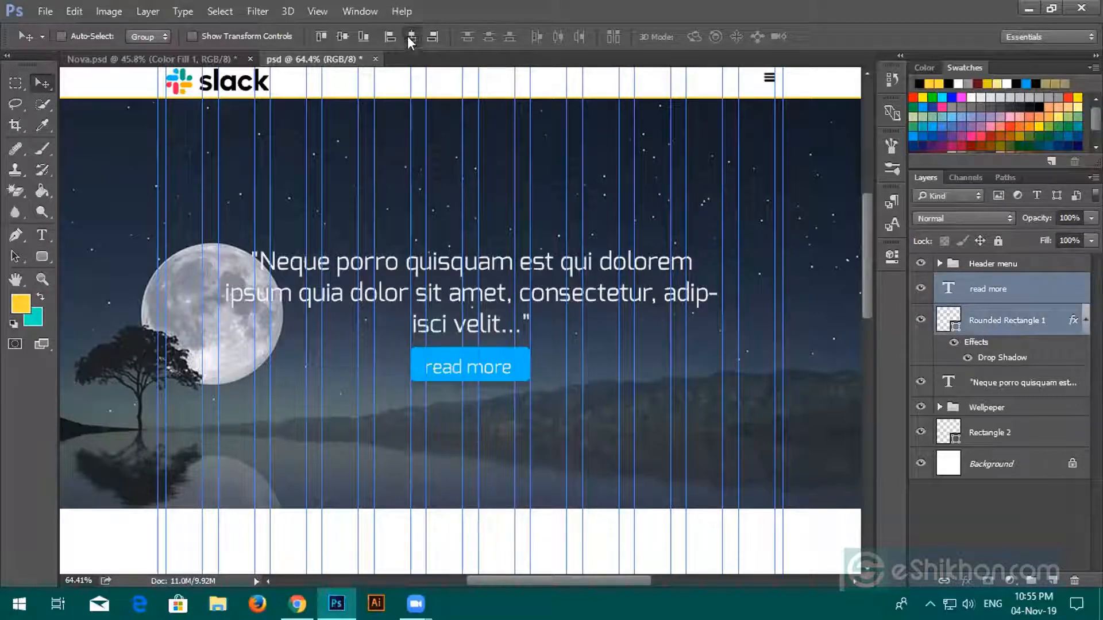
pyautogui.click(408, 36)
pyautogui.click(343, 37)
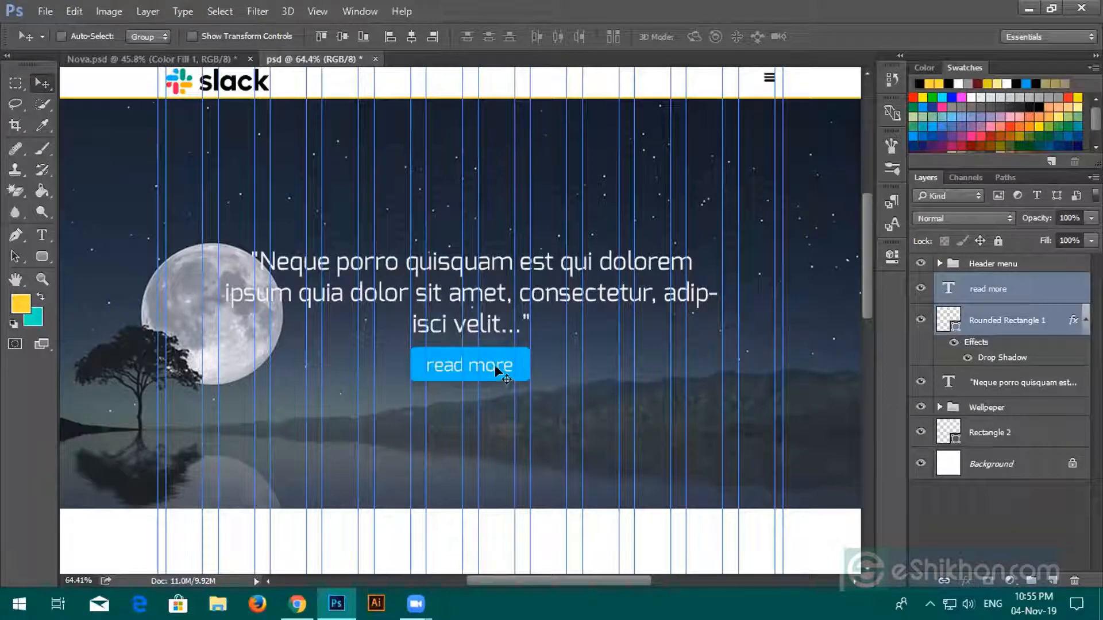
# Step: Scale the button and its label together about their centre to roughly two-thirds size and apply the transform
pyautogui.press('ctrl')
pyautogui.hotkey('ctrl', 't')
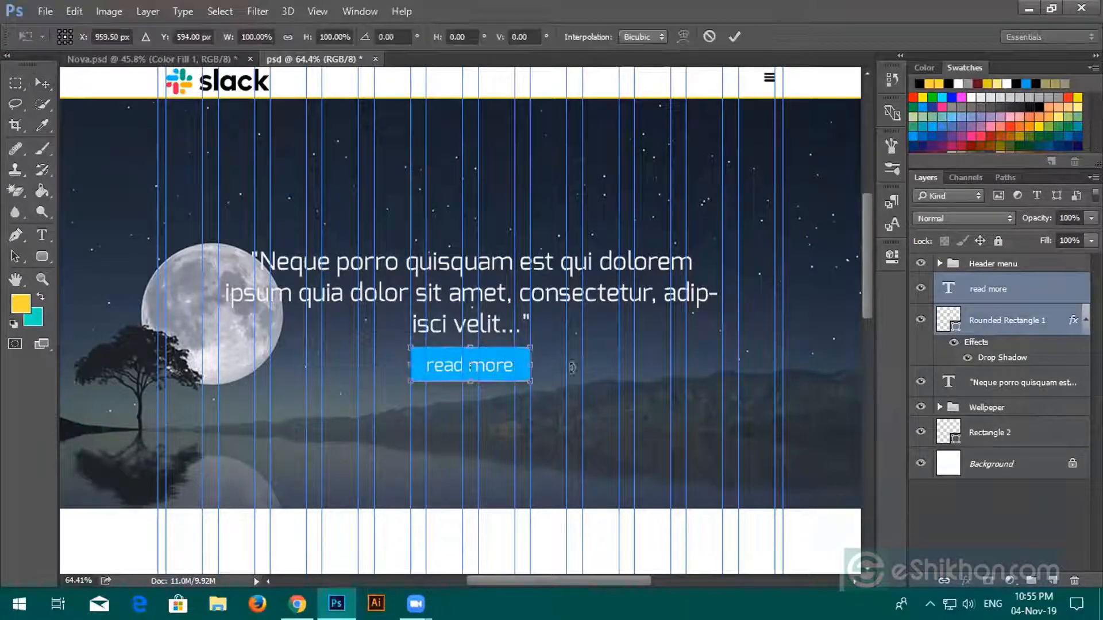
pyautogui.moveTo(531, 380); pyautogui.dragTo(511, 369)
pyautogui.click(732, 37)
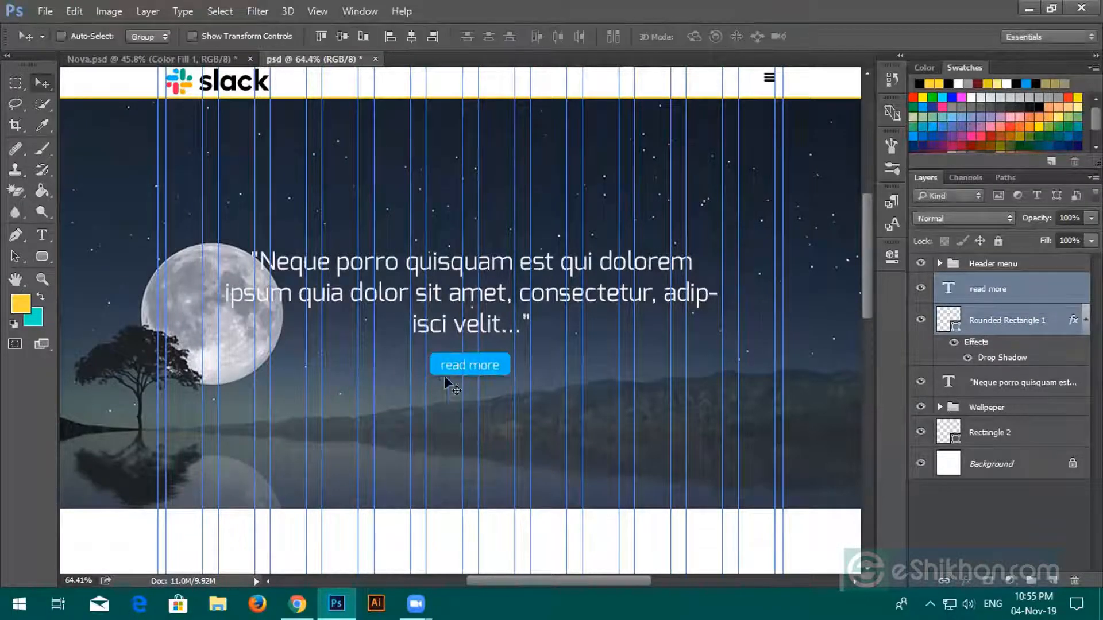
# Step: Move the "read more" button and its label straight down to leave more space beneath the quote
pyautogui.scroll(-3, 480, 377)
pyautogui.scroll(2, 480, 384)
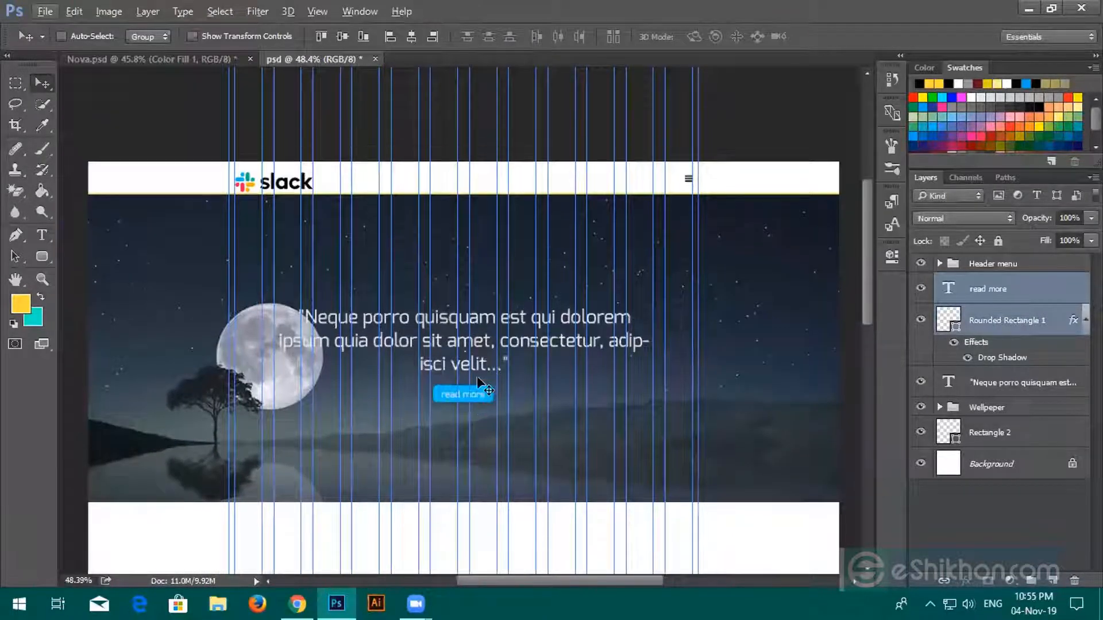
pyautogui.moveTo(477, 395); pyautogui.dragTo(478, 428)
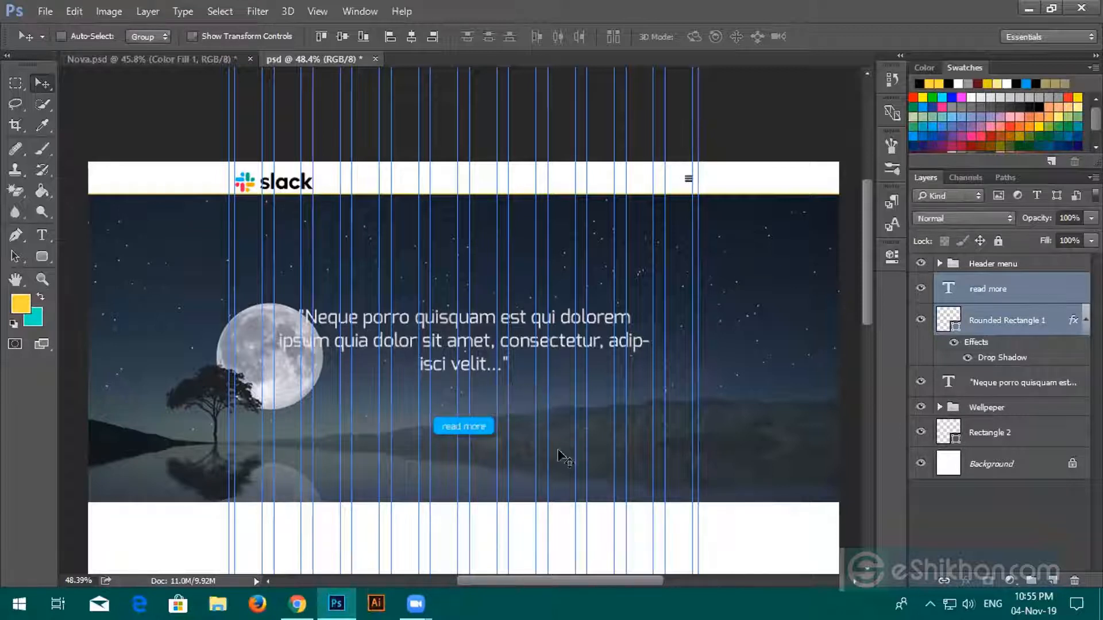
# Step: Group the "read more" text and rounded rectangle layers and name the group "button"
pyautogui.scroll(-3, 516, 411)
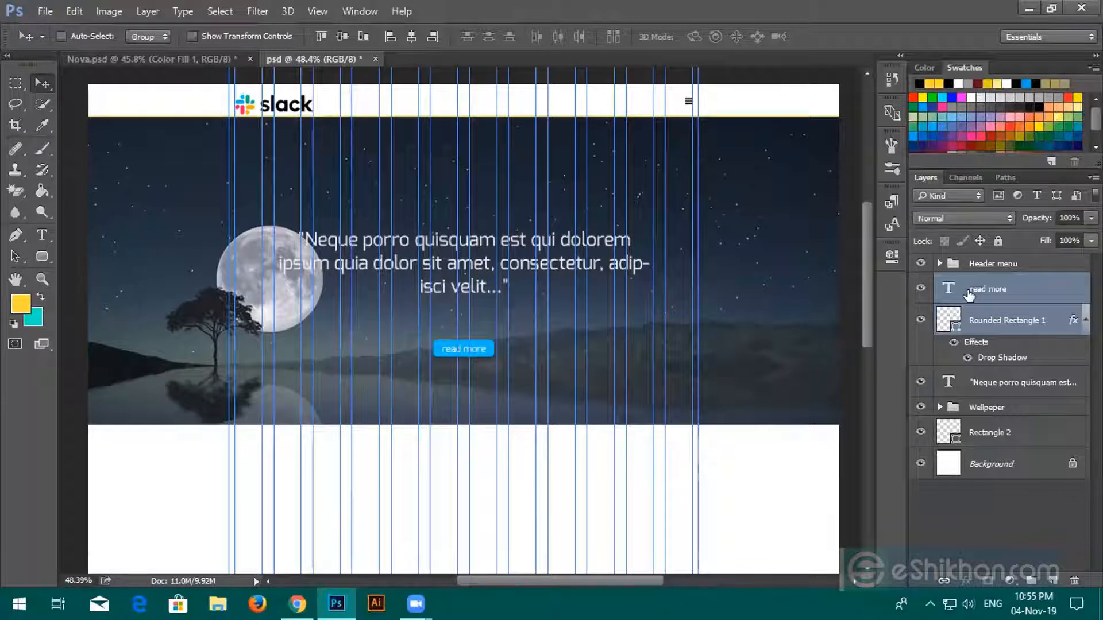
pyautogui.hotkey('ctrl', 't')
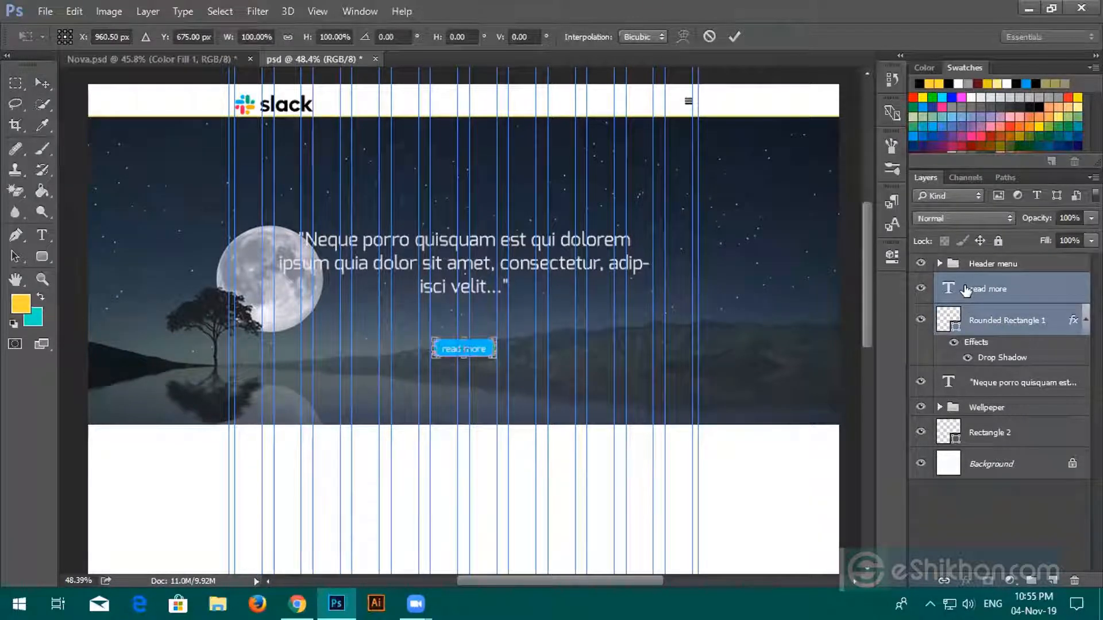
pyautogui.click(733, 38)
pyautogui.hotkey('ctrl', 'g')
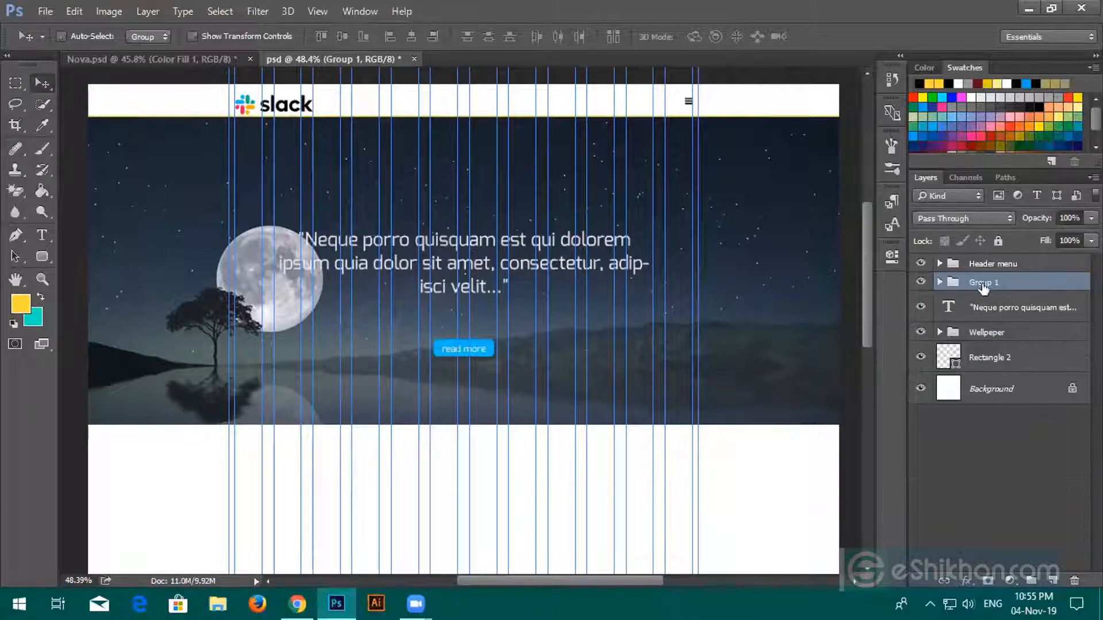
pyautogui.doubleClick(984, 284)
pyautogui.write('button')
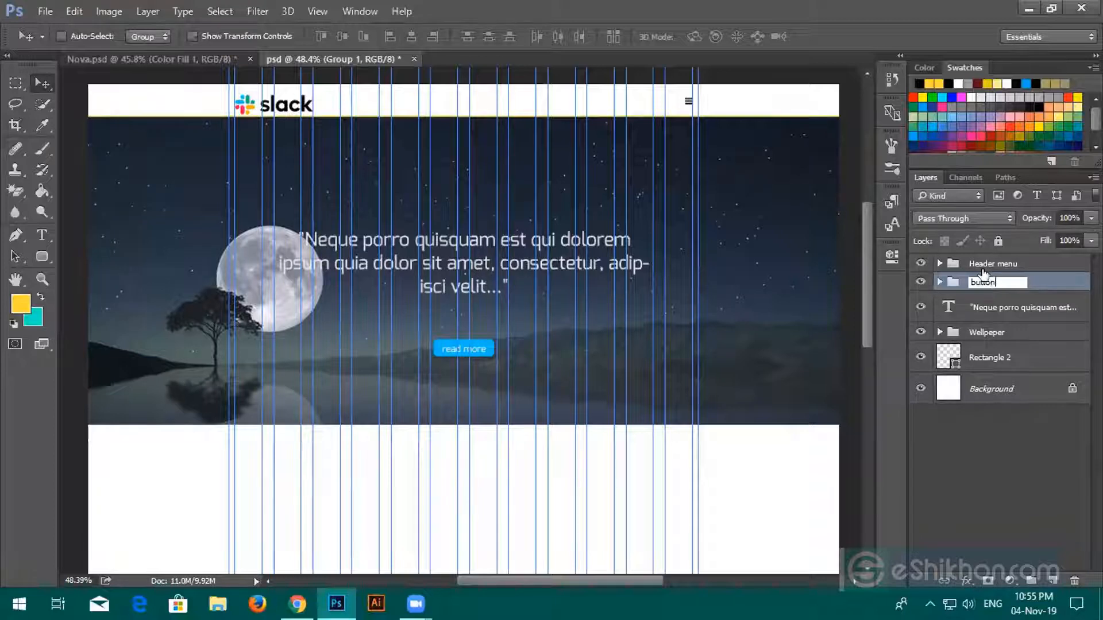
pyautogui.press('Return')
# Step: Expand the Header menu group and briefly show its Menu bar group to check the drop-down menu, hiding it again
pyautogui.scroll(-5, 245, 310)
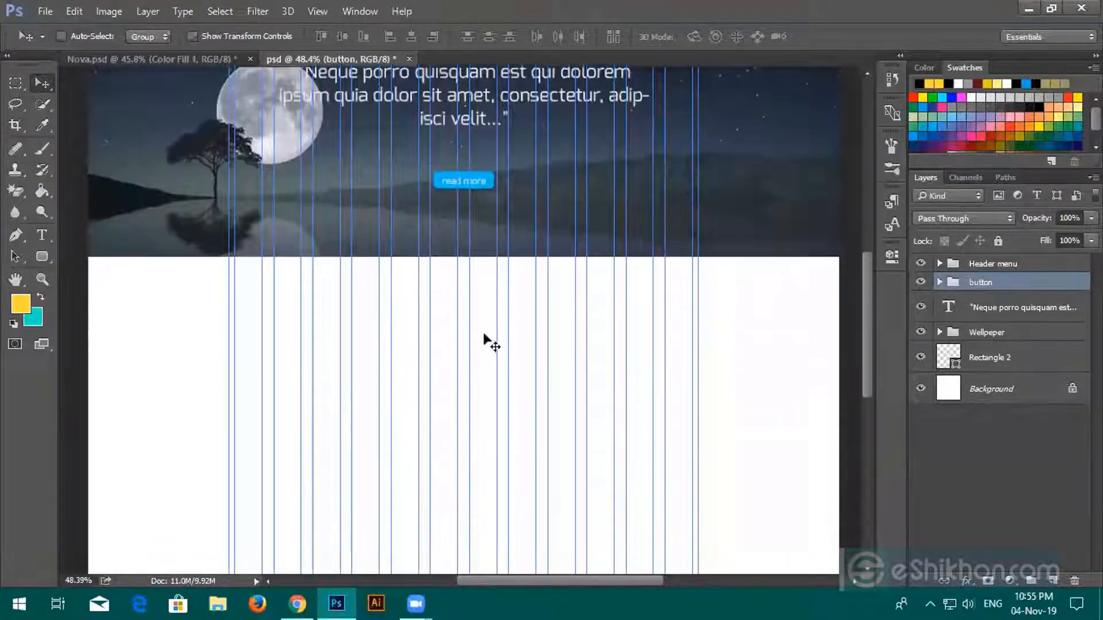
pyautogui.scroll(3, 338, 288)
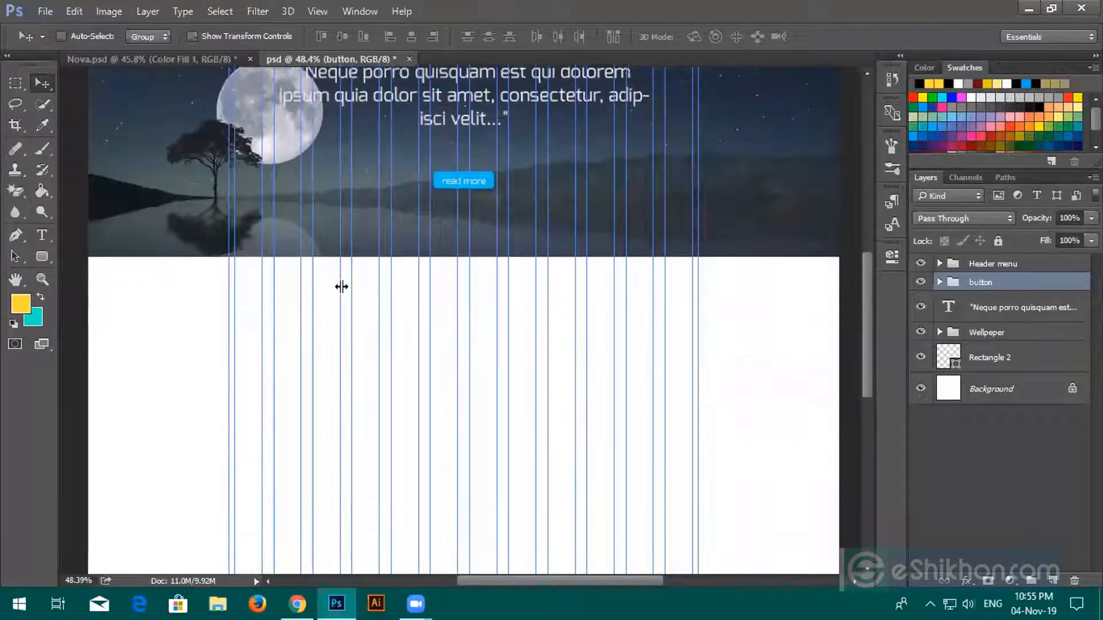
pyautogui.scroll(-3, 341, 285)
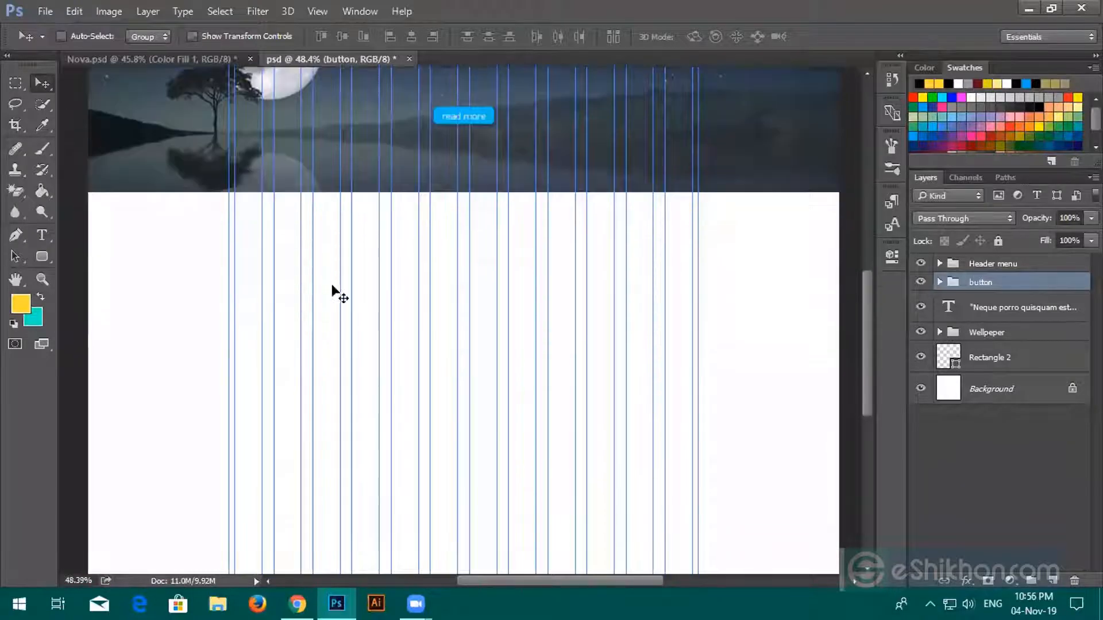
pyautogui.scroll(6, 327, 277)
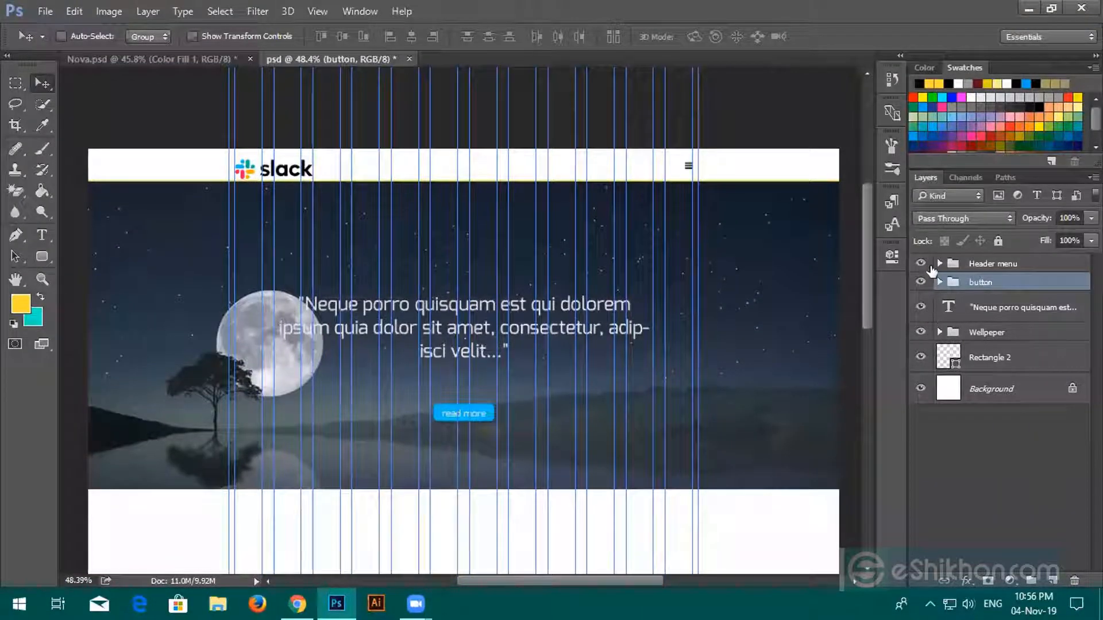
pyautogui.click(938, 264)
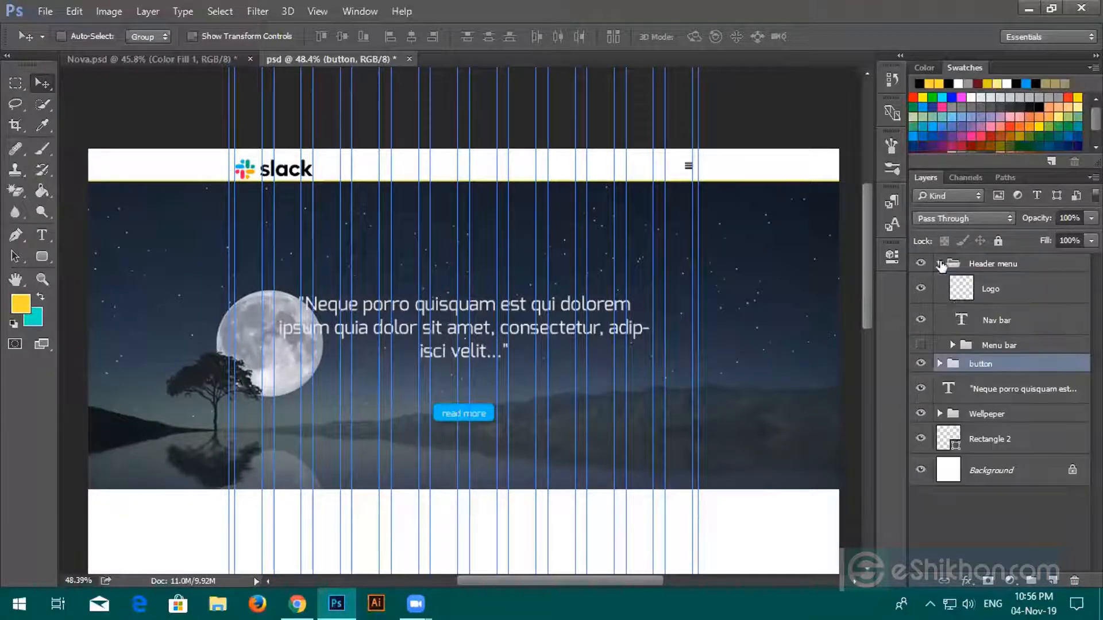
pyautogui.click(920, 346)
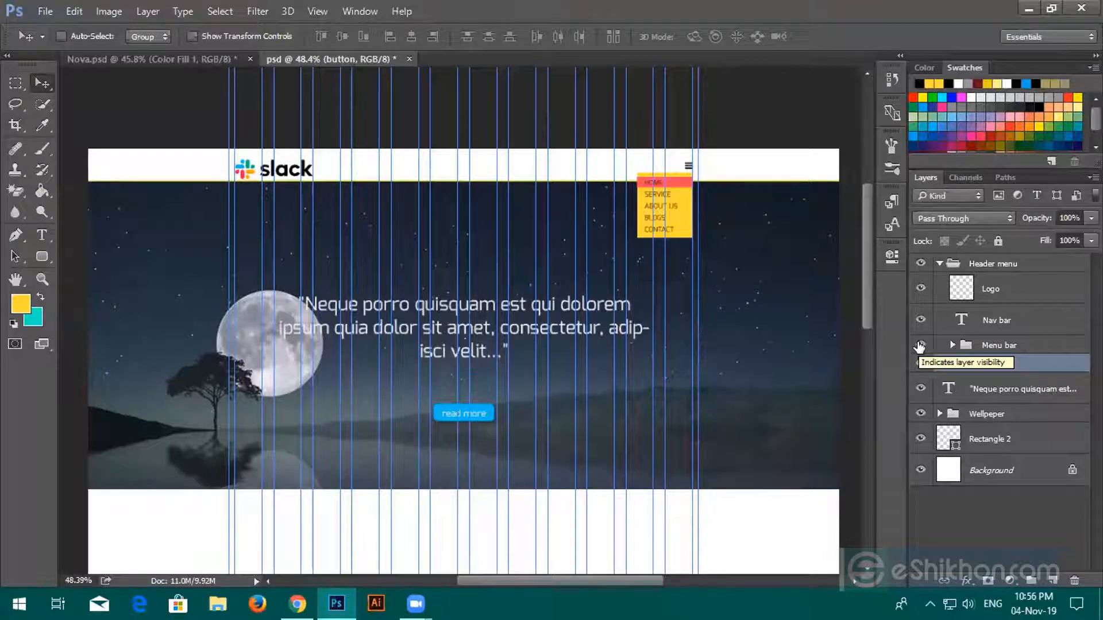
pyautogui.click(919, 345)
# Step: Add a 36 pt Exo Regular text heading "SERVICE" in the white area just below the hero banner
pyautogui.scroll(-3, 545, 400)
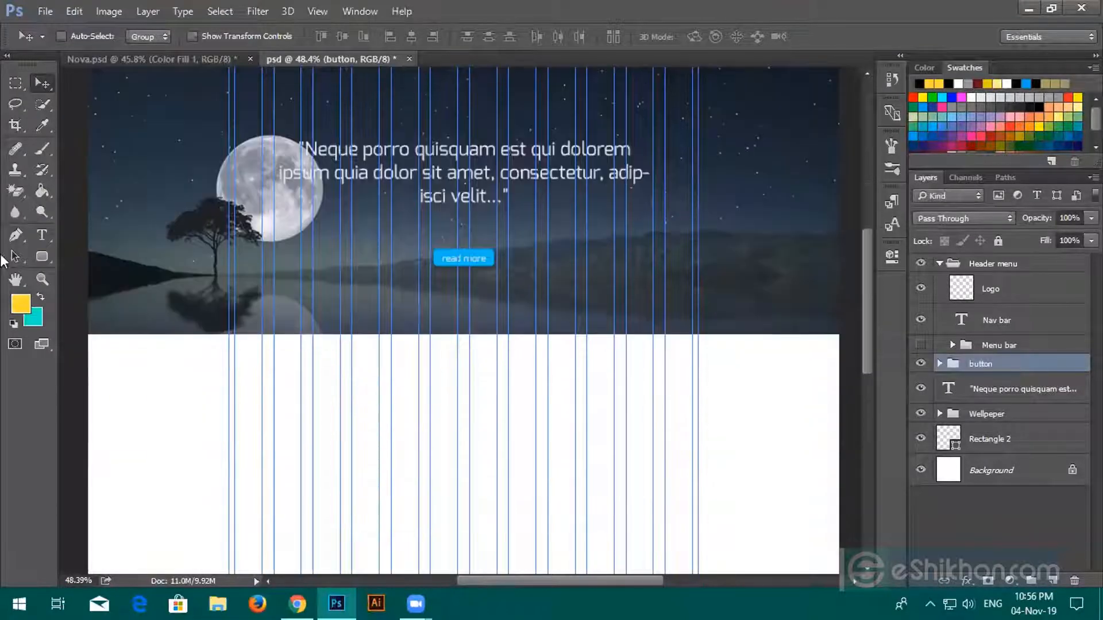
pyautogui.click(42, 235)
pyautogui.scroll(2, 345, 391)
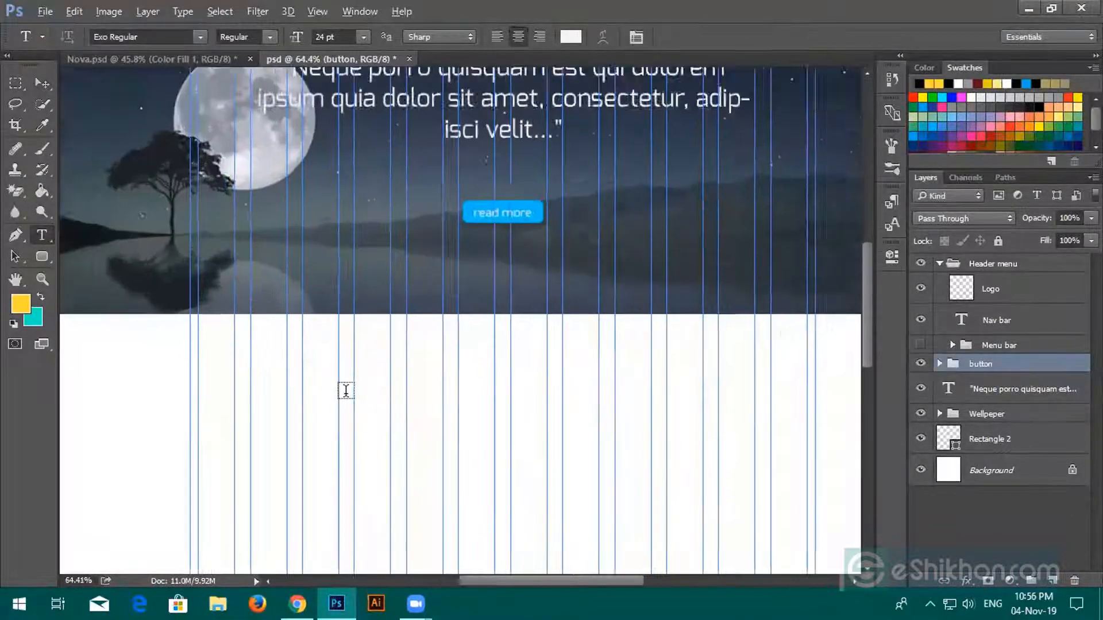
pyautogui.scroll(1, 346, 391)
pyautogui.click(447, 357)
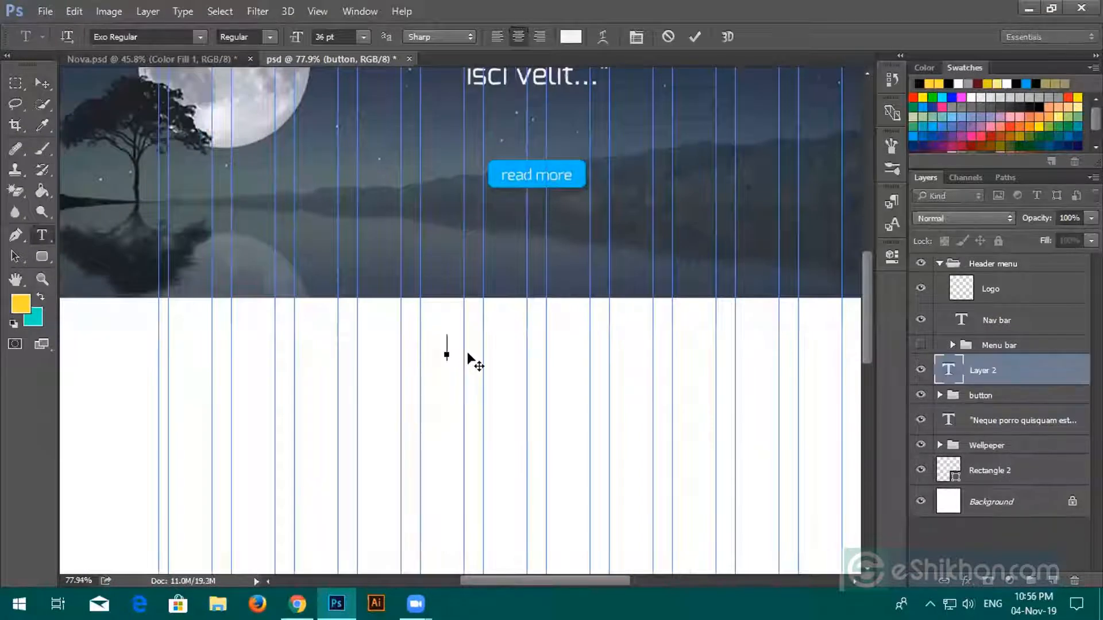
pyautogui.write('o')
pyautogui.click(695, 36)
# Step: Set the SERVICE heading's text colour to near-black #070b0e
pyautogui.doubleClick(951, 372)
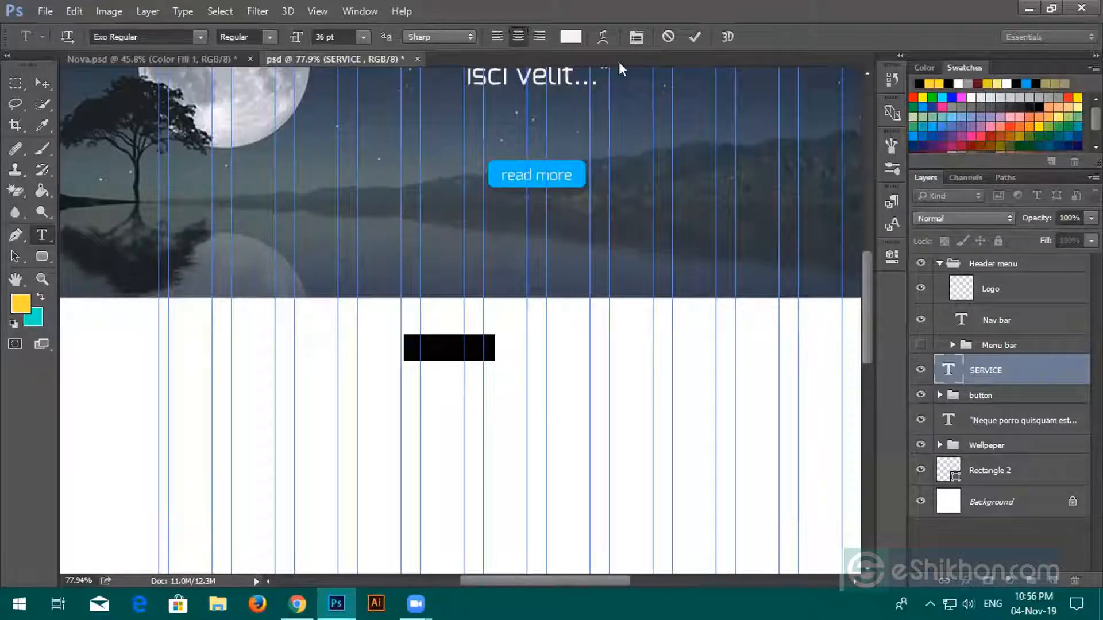
pyautogui.click(572, 37)
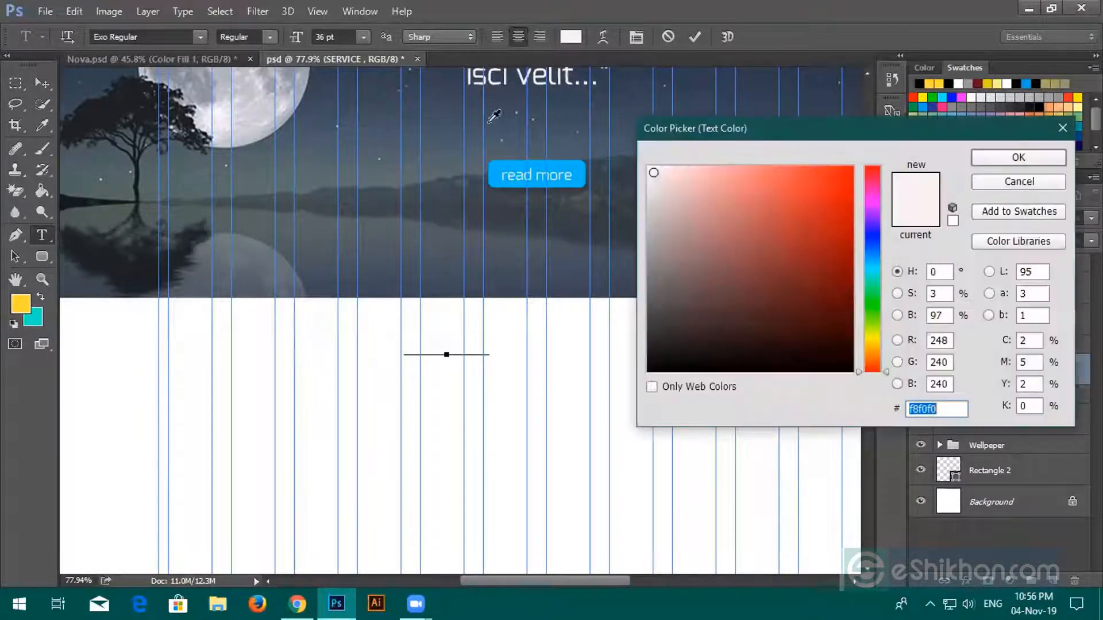
pyautogui.click(190, 109)
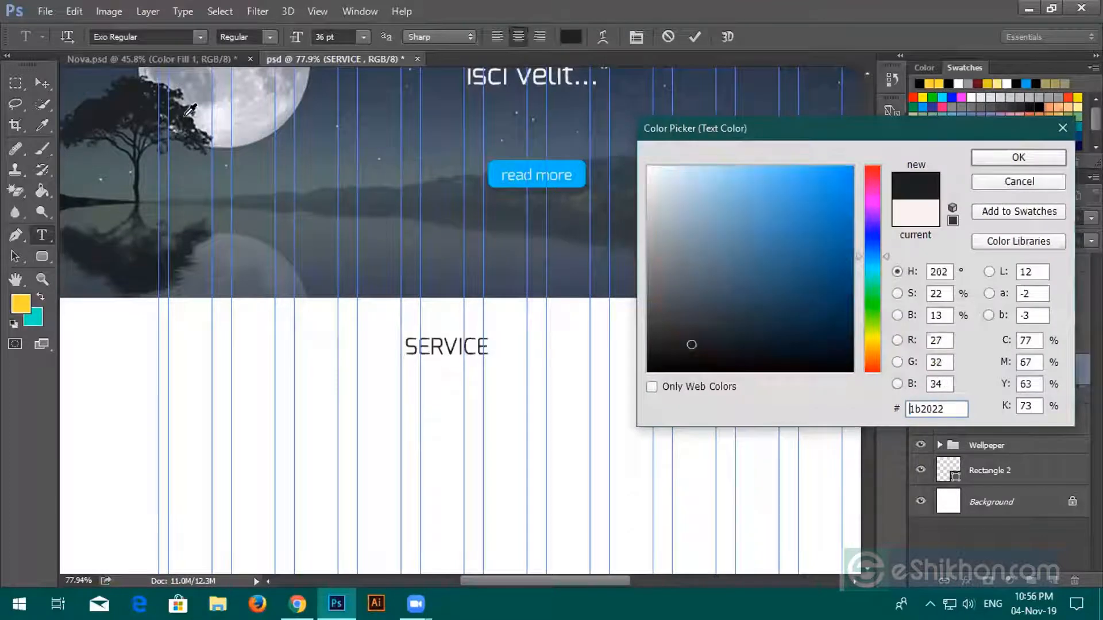
pyautogui.click(751, 361)
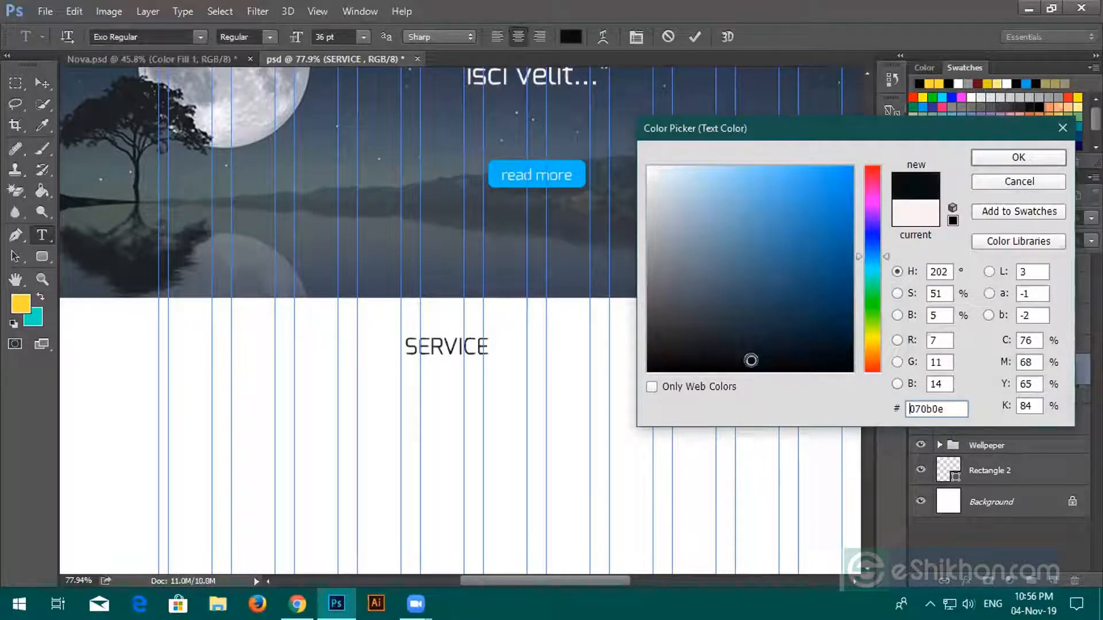
pyautogui.click(1013, 161)
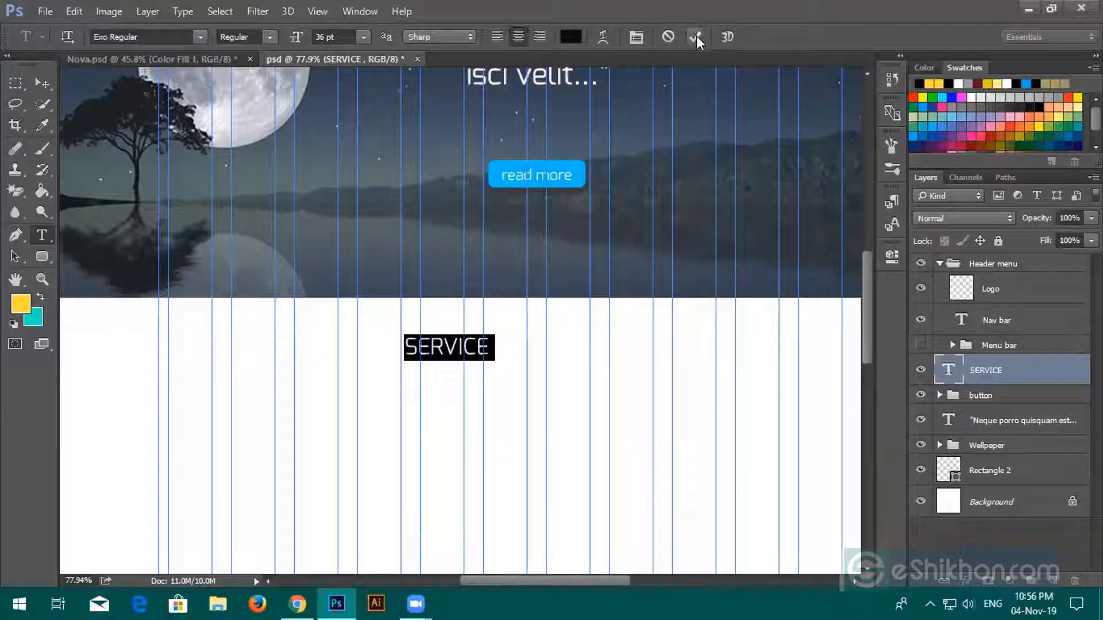
# Step: Centre the SERVICE heading under the "read more" button and give it a bolder font style
pyautogui.click(42, 84)
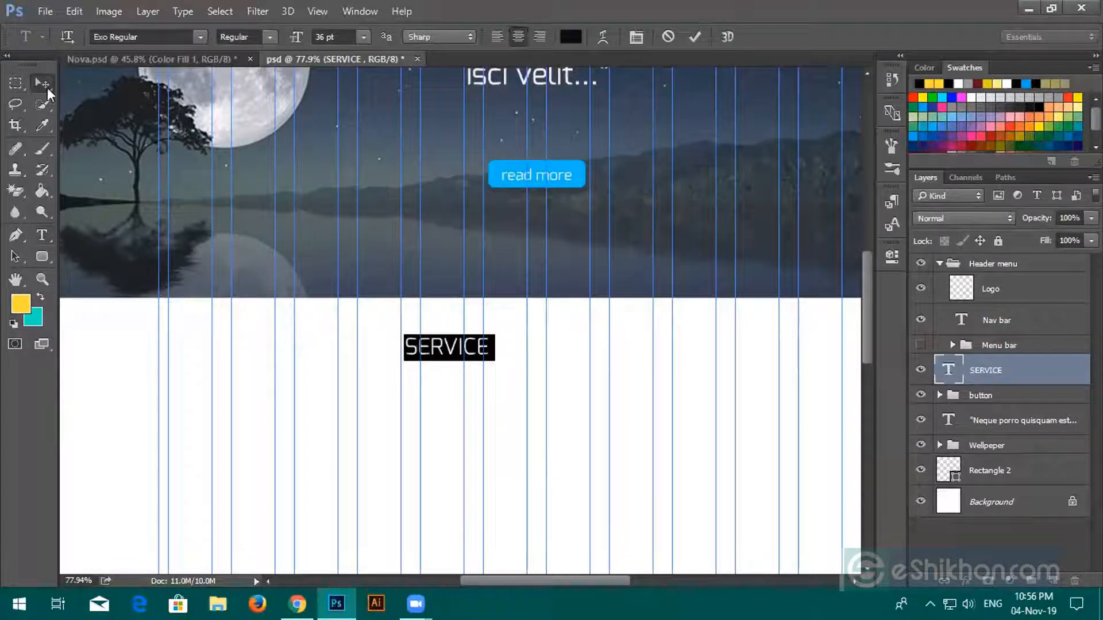
pyautogui.moveTo(437, 349); pyautogui.dragTo(545, 338)
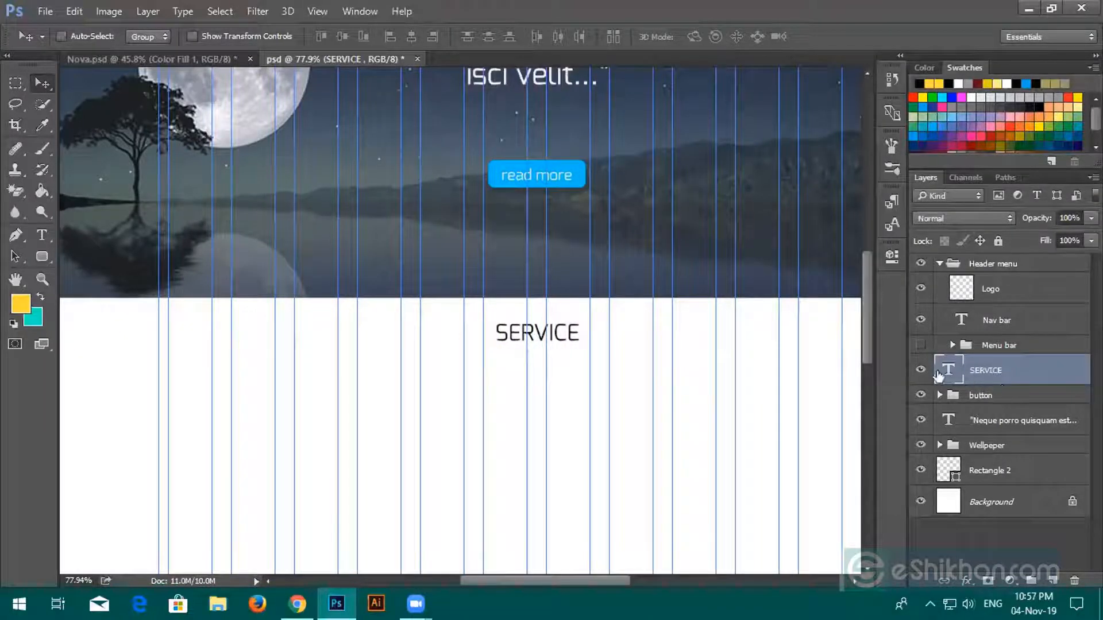
pyautogui.doubleClick(948, 369)
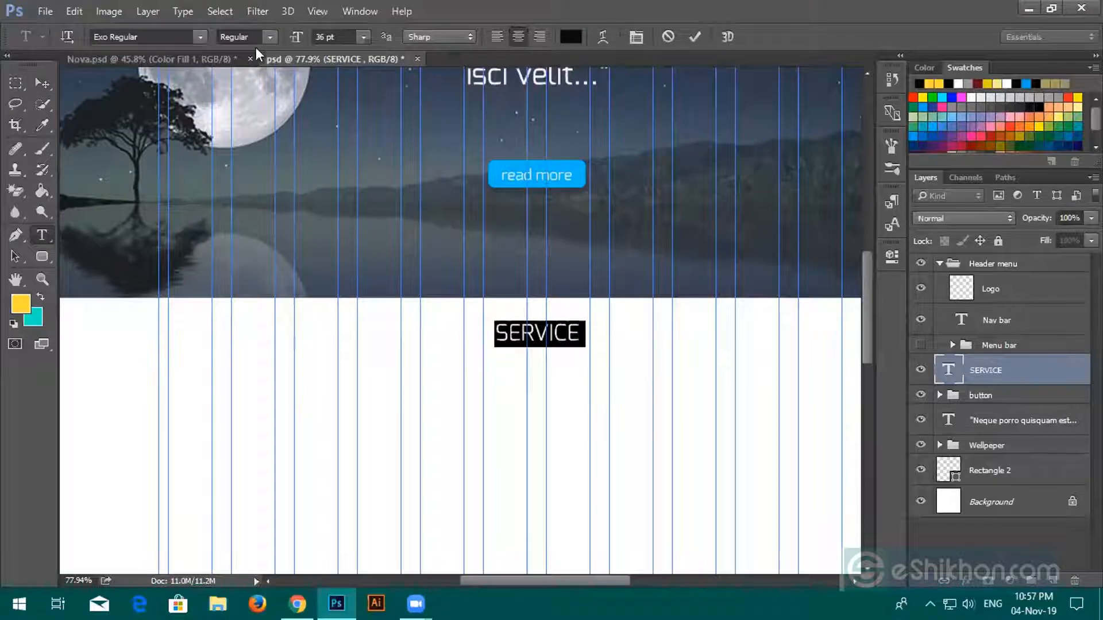
pyautogui.click(270, 37)
pyautogui.click(246, 201)
pyautogui.click(695, 37)
pyautogui.press('v')
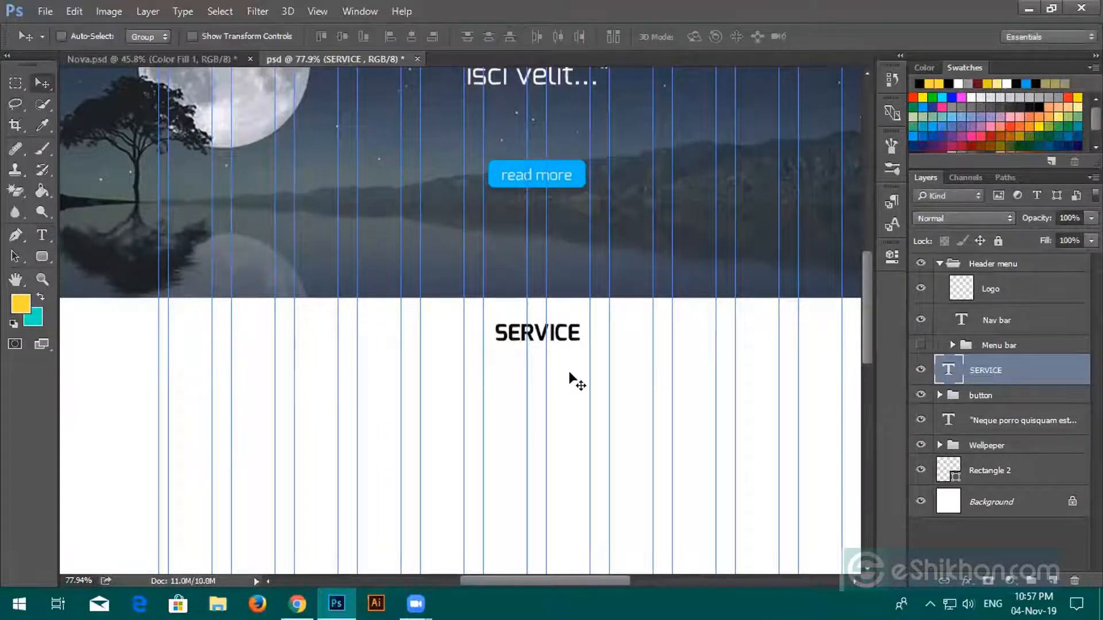
# Step: Draw a yellow rectangle about 371 × 555 px below the SERVICE heading, starting at the left content column guide
pyautogui.scroll(2, 570, 373)
pyautogui.scroll(-5, 569, 373)
pyautogui.scroll(-5, 570, 372)
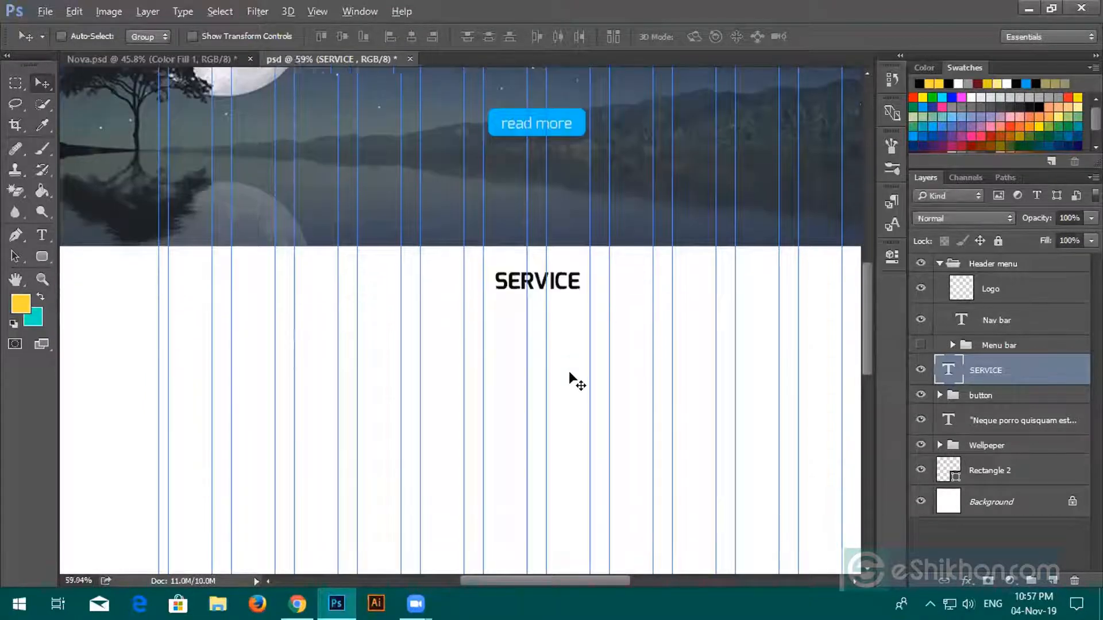
pyautogui.scroll(-4, 570, 372)
pyautogui.moveTo(564, 373); pyautogui.dragTo(554, 284)
pyautogui.scroll(3, 536, 347)
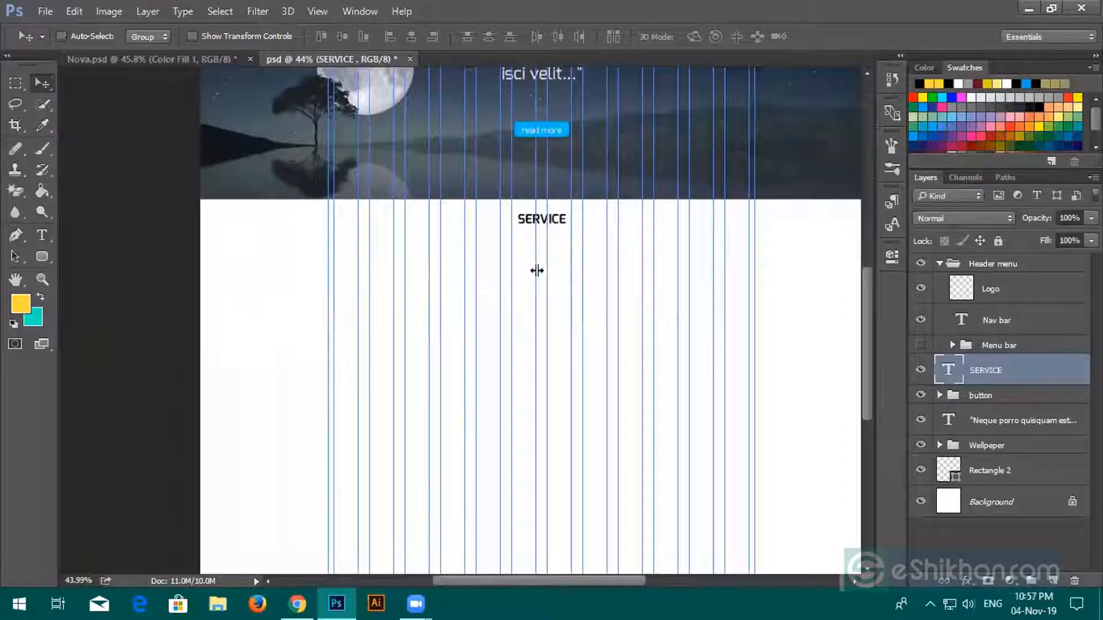
pyautogui.click(41, 257)
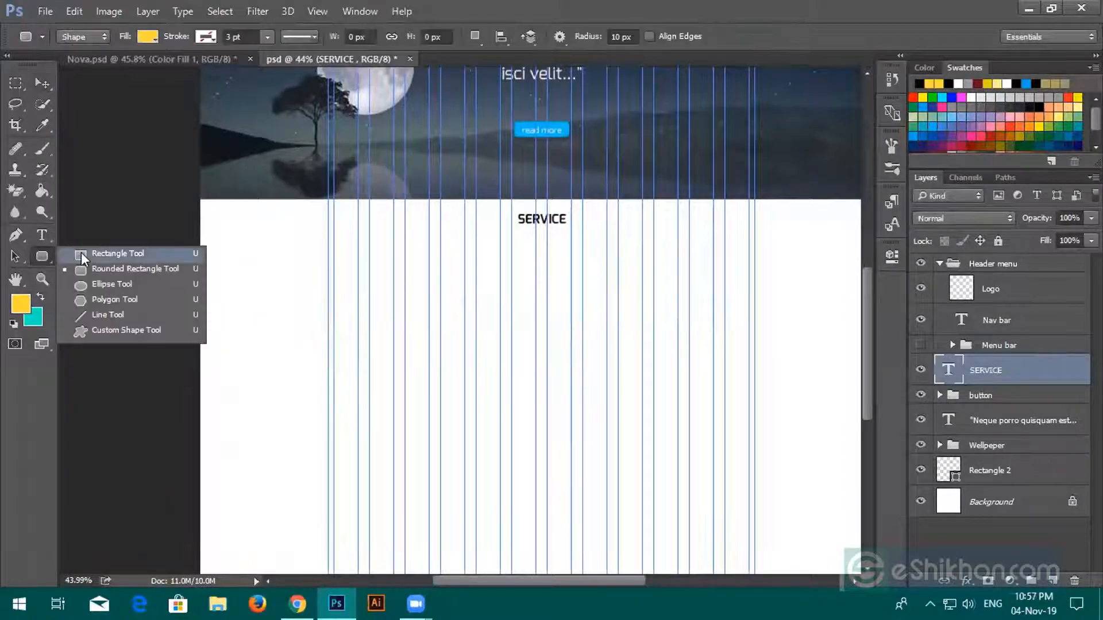
pyautogui.click(104, 255)
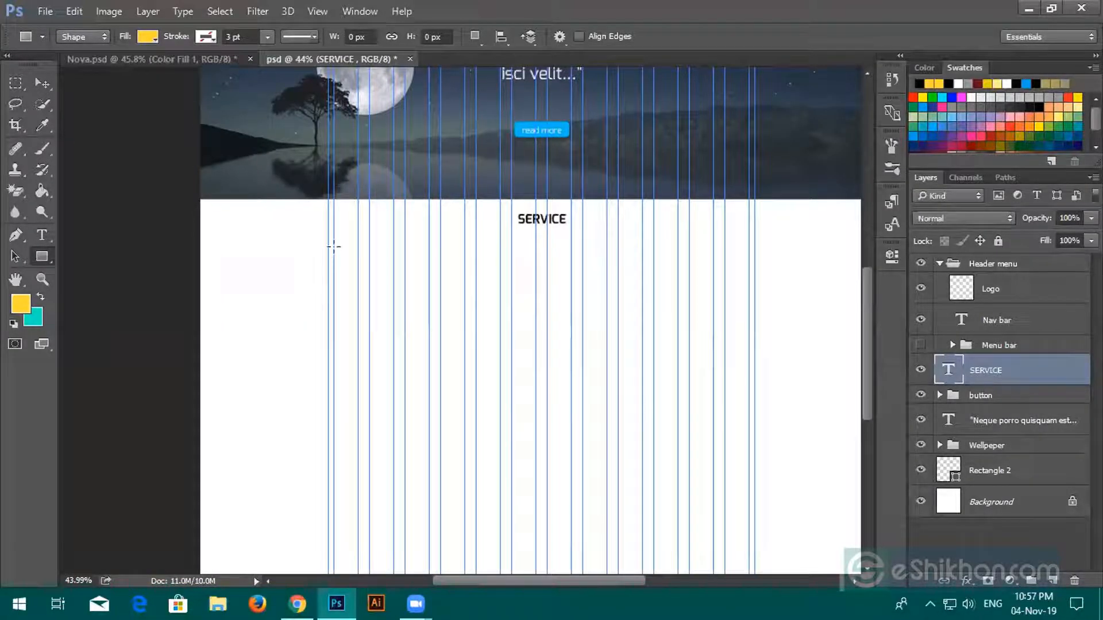
pyautogui.moveTo(334, 238); pyautogui.dragTo(460, 434)
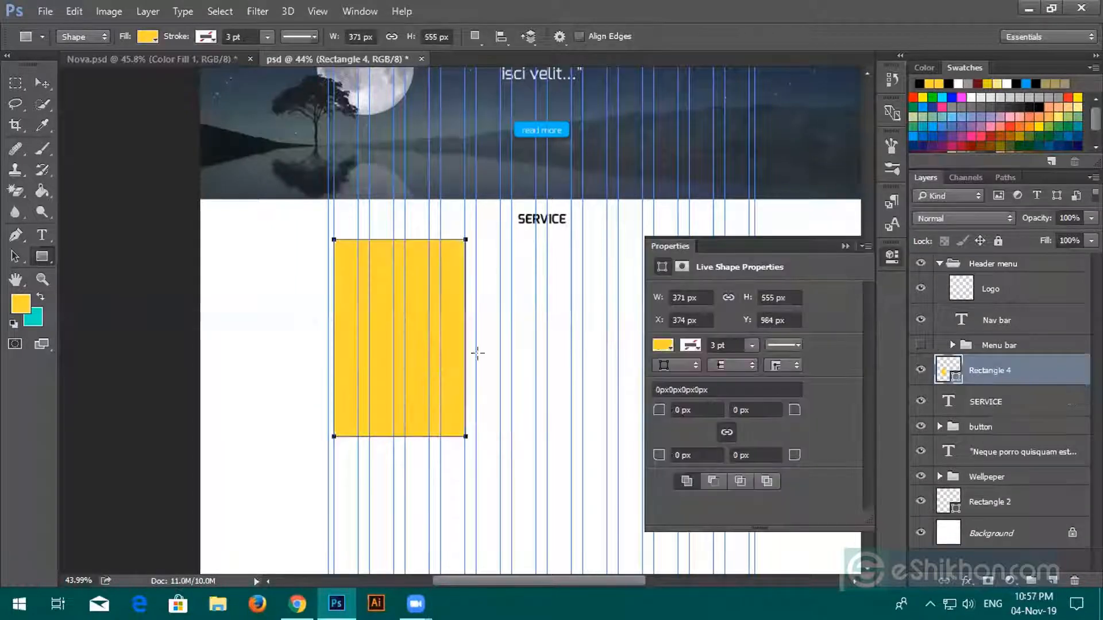
pyautogui.click(843, 246)
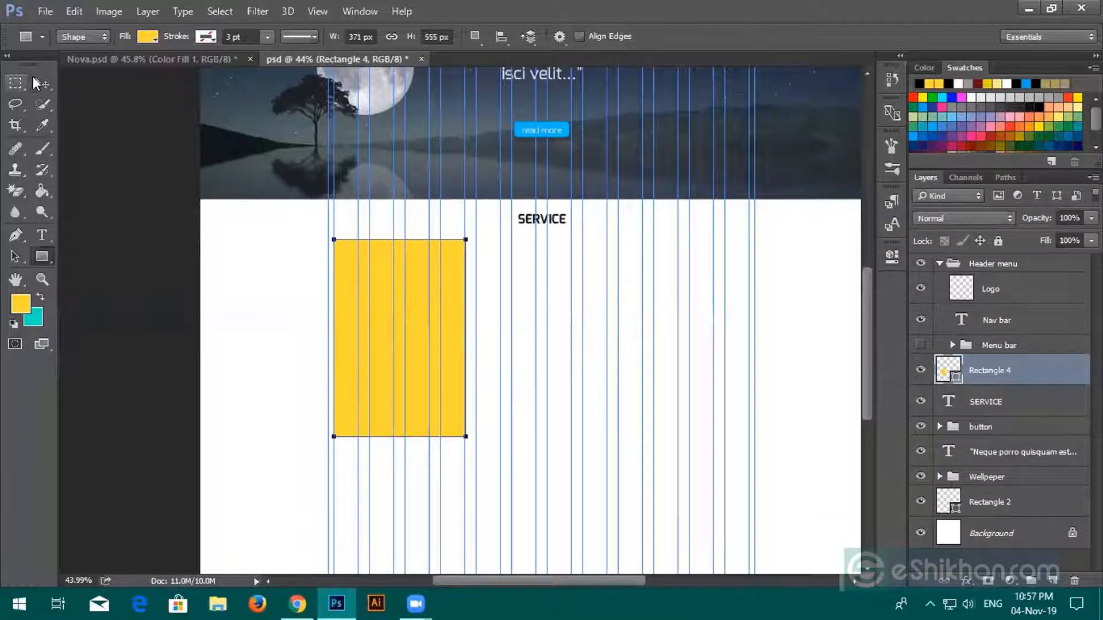
# Step: Duplicate the yellow rectangle and place the copy beside it, one column gutter to the right
pyautogui.click(42, 82)
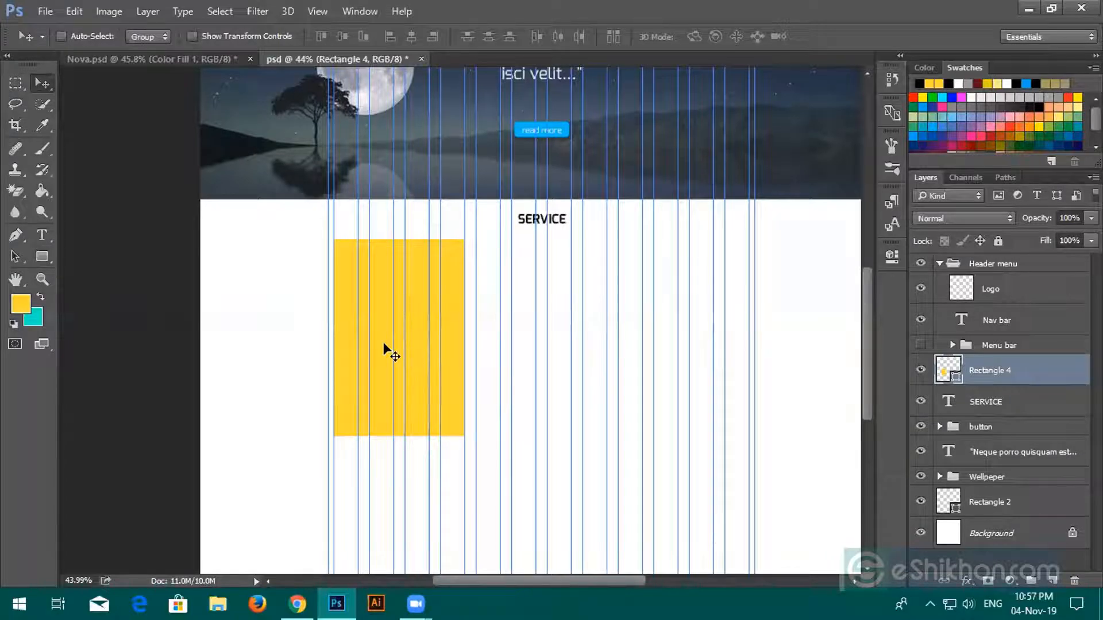
pyautogui.moveTo(425, 347); pyautogui.dragTo(668, 332)
pyautogui.scroll(2, 557, 351)
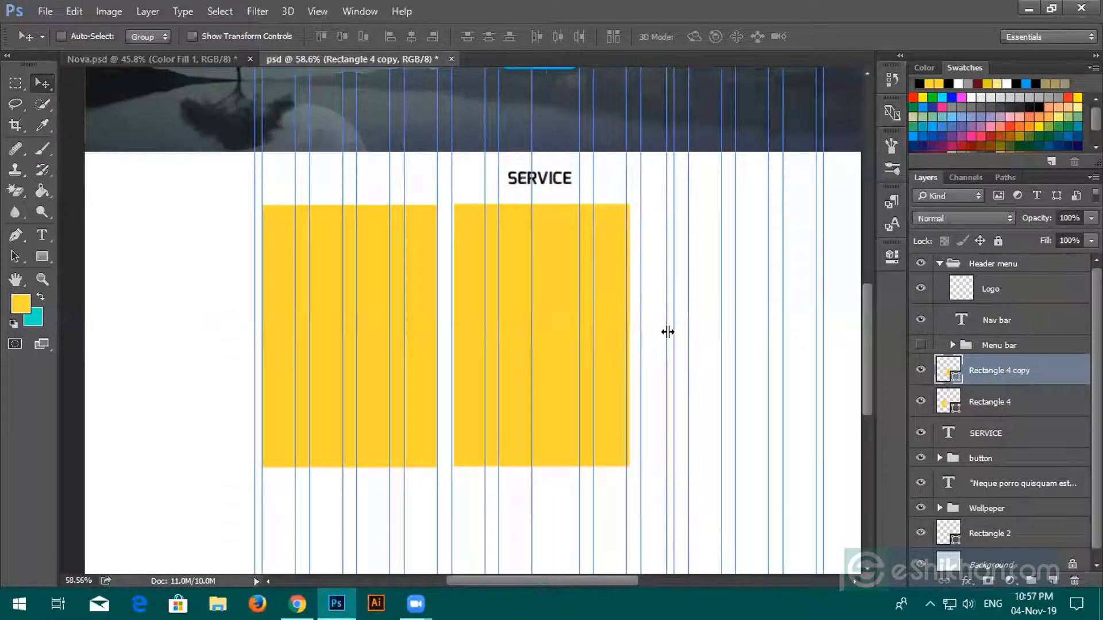
# Step: Try moving the yellow rectangle copy further to the right and undo the move
pyautogui.hotkey('ctrl', 'z')
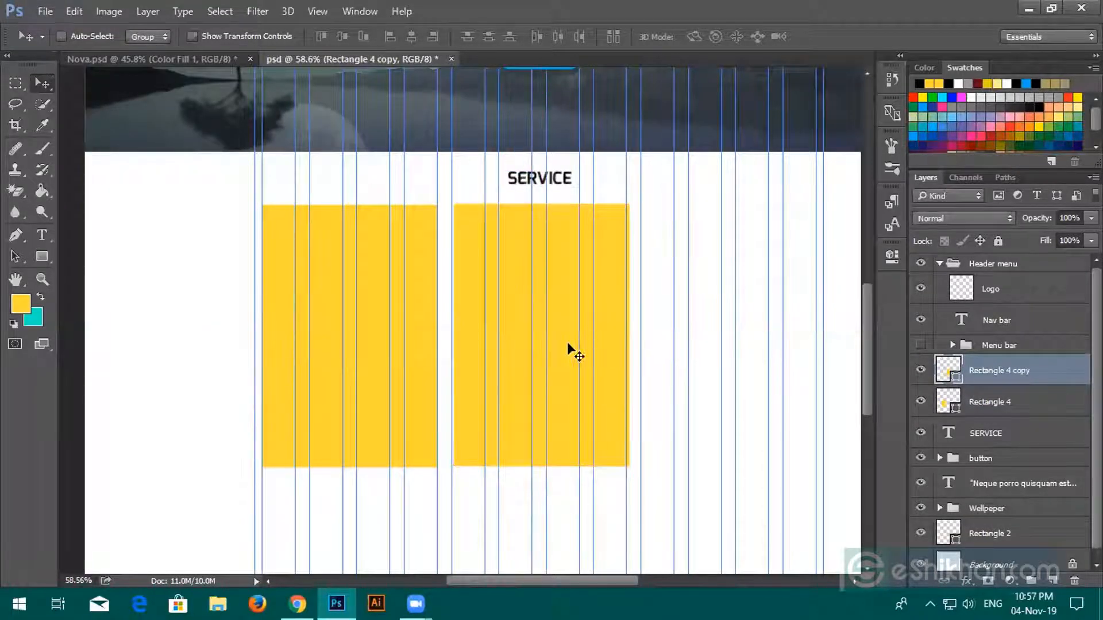
pyautogui.moveTo(573, 348); pyautogui.dragTo(702, 336)
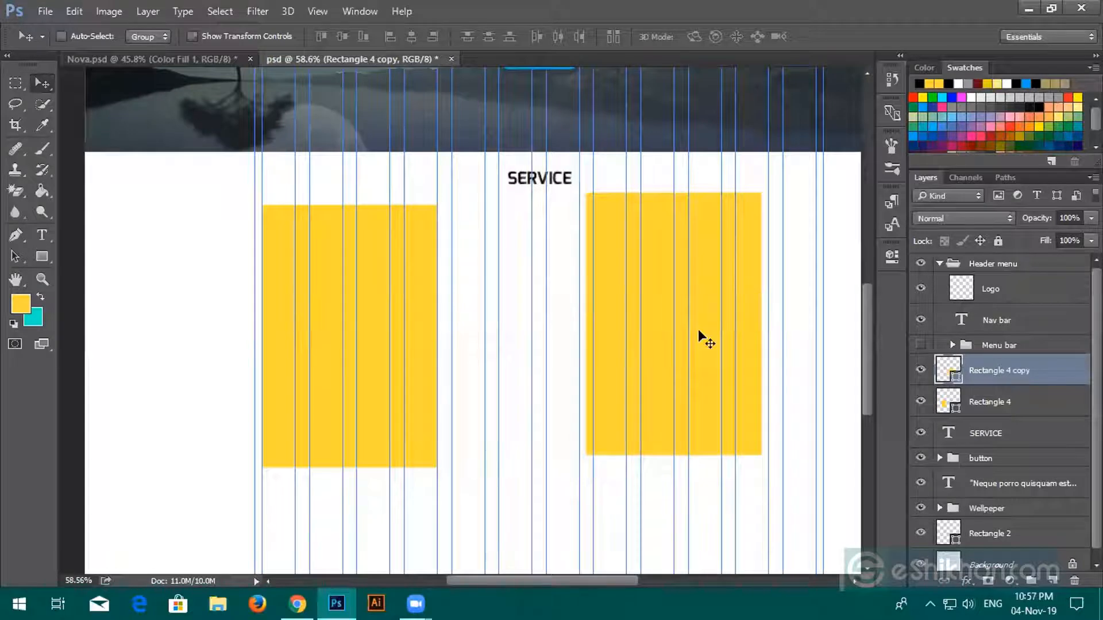
pyautogui.hotkey('ctrl', 'z')
pyautogui.scroll(-1, 854, 379)
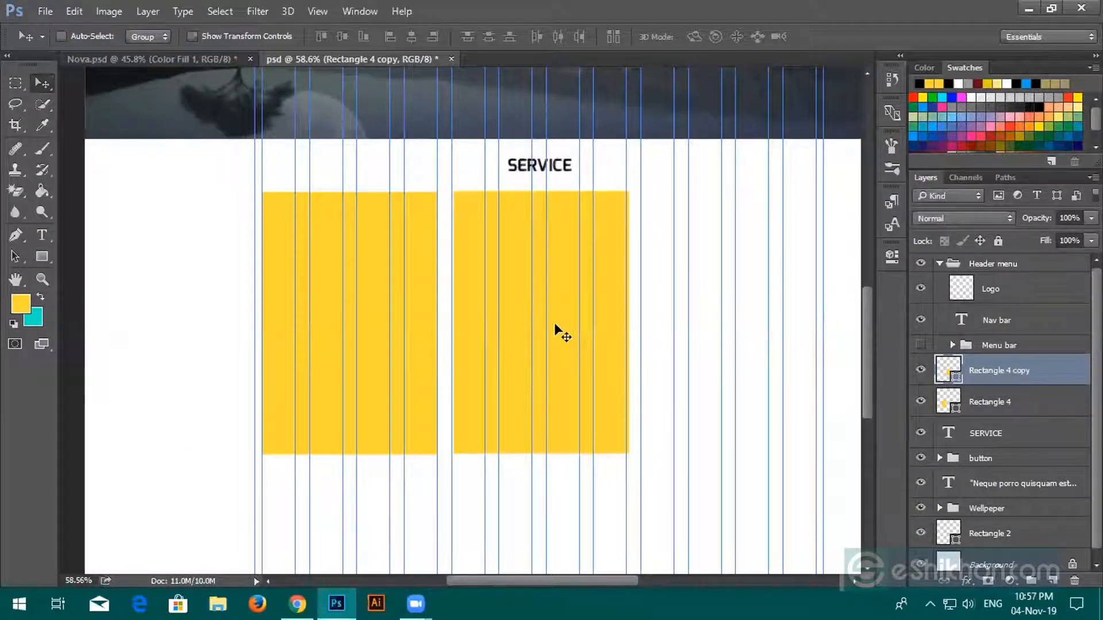
pyautogui.scroll(-2, 556, 324)
pyautogui.moveTo(557, 325); pyautogui.dragTo(688, 312)
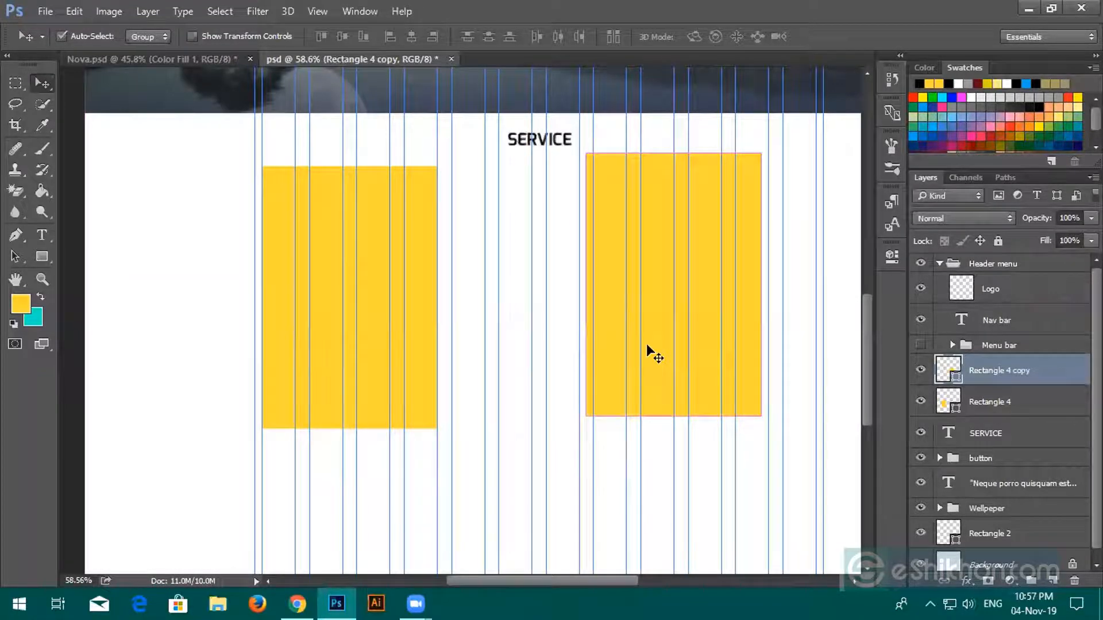
pyautogui.hotkey('ctrl', 'z')
# Step: Duplicate the second yellow rectangle and place the copy one column gutter to its right as the third card
pyautogui.scroll(3, 541, 339)
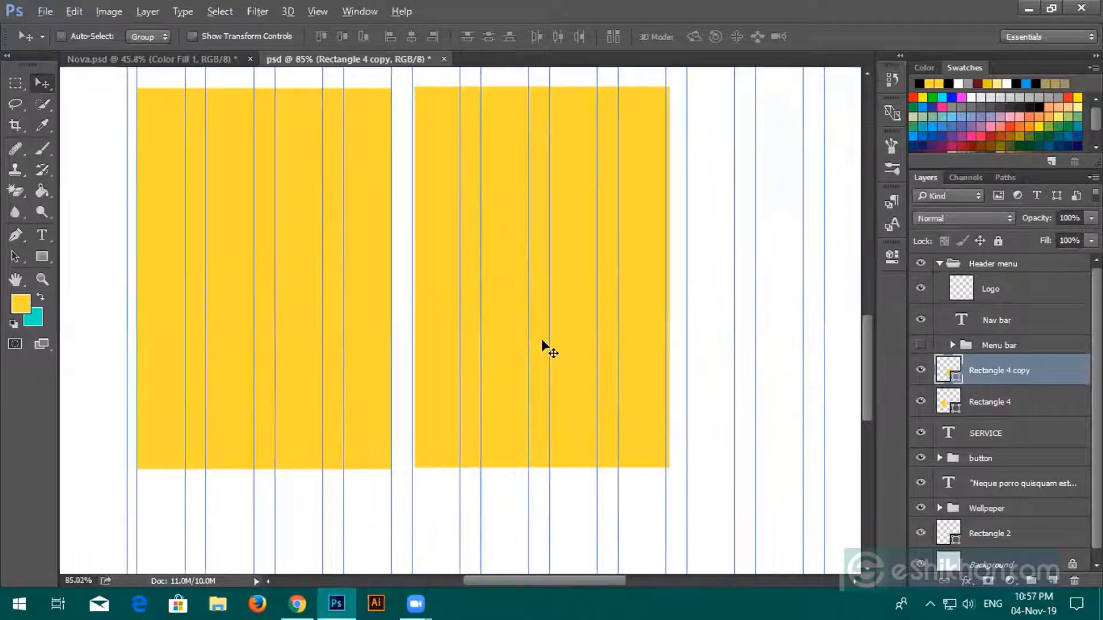
pyautogui.scroll(-4, 498, 339)
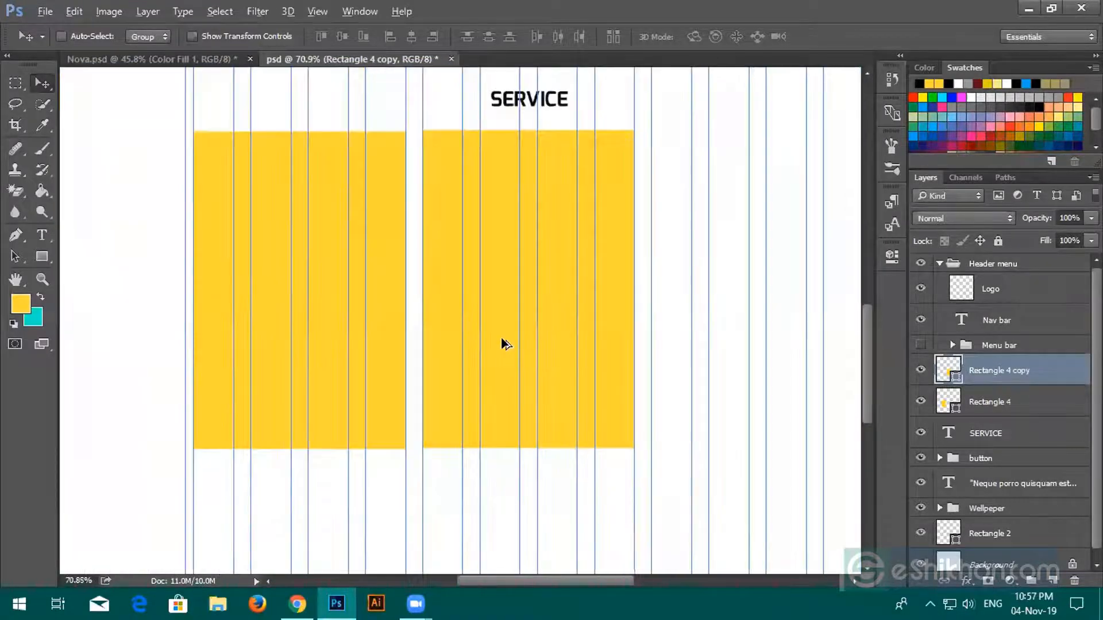
pyautogui.scroll(1, 501, 336)
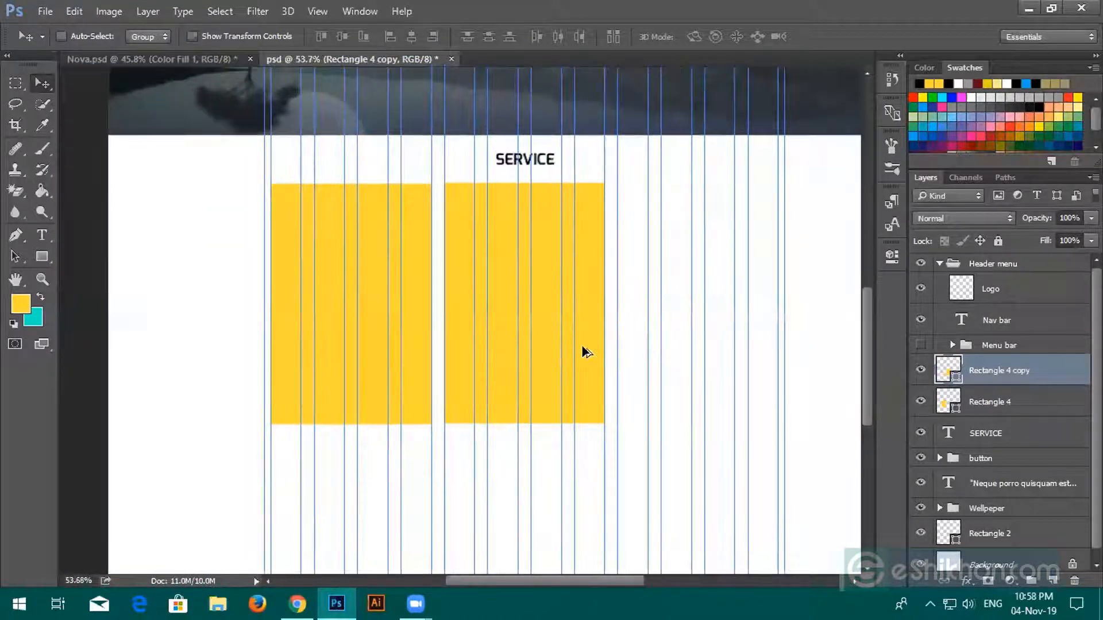
pyautogui.moveTo(581, 347); pyautogui.dragTo(756, 348)
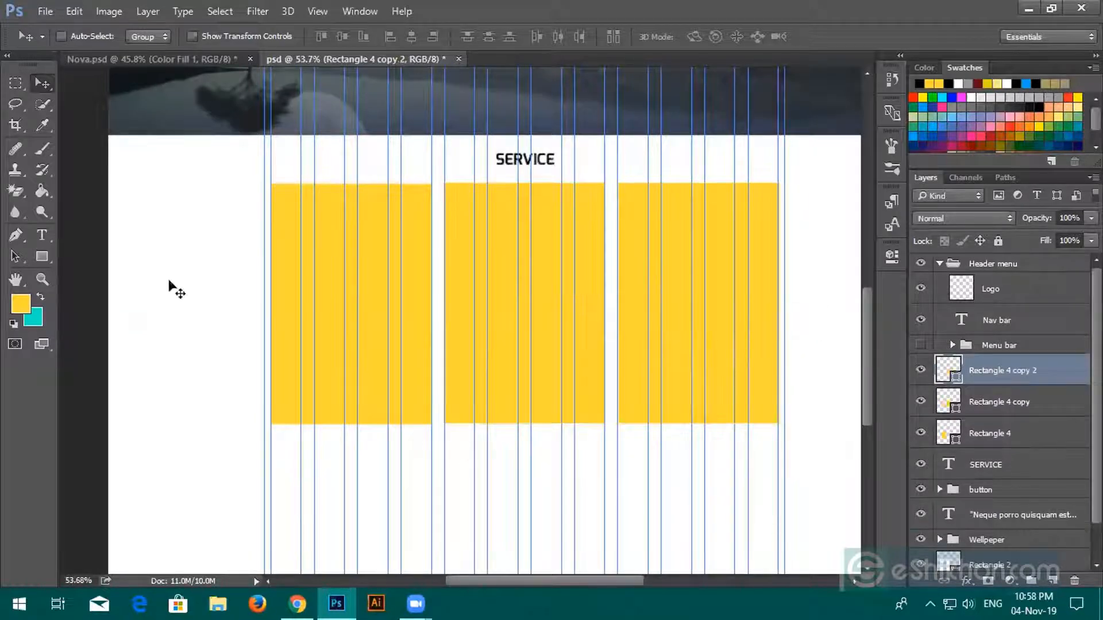
pyautogui.scroll(3, 367, 308)
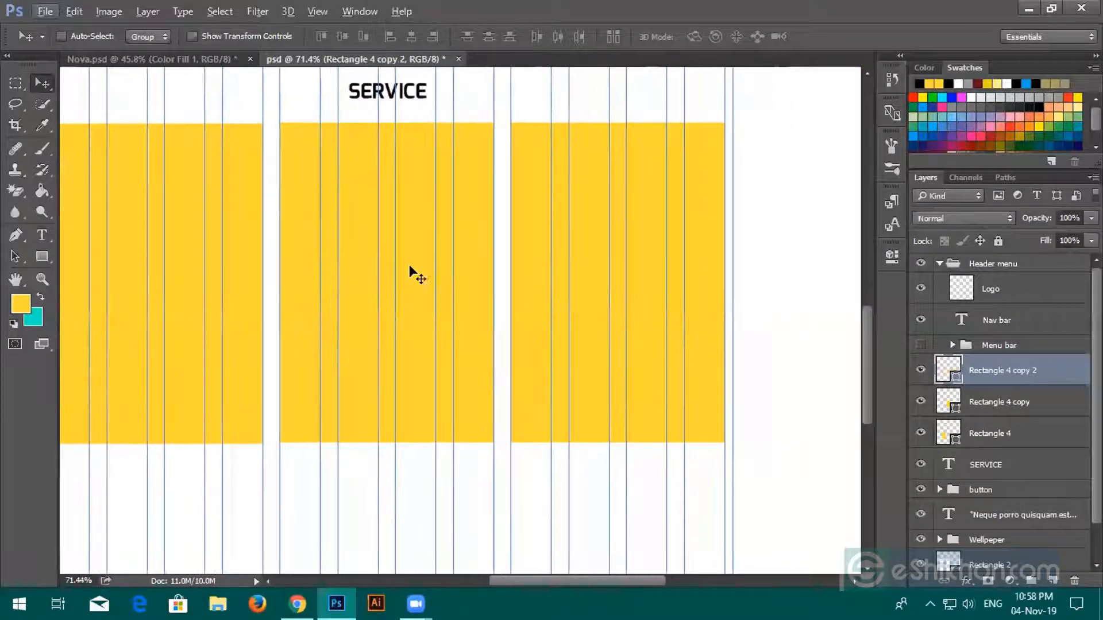
pyautogui.scroll(2, 422, 261)
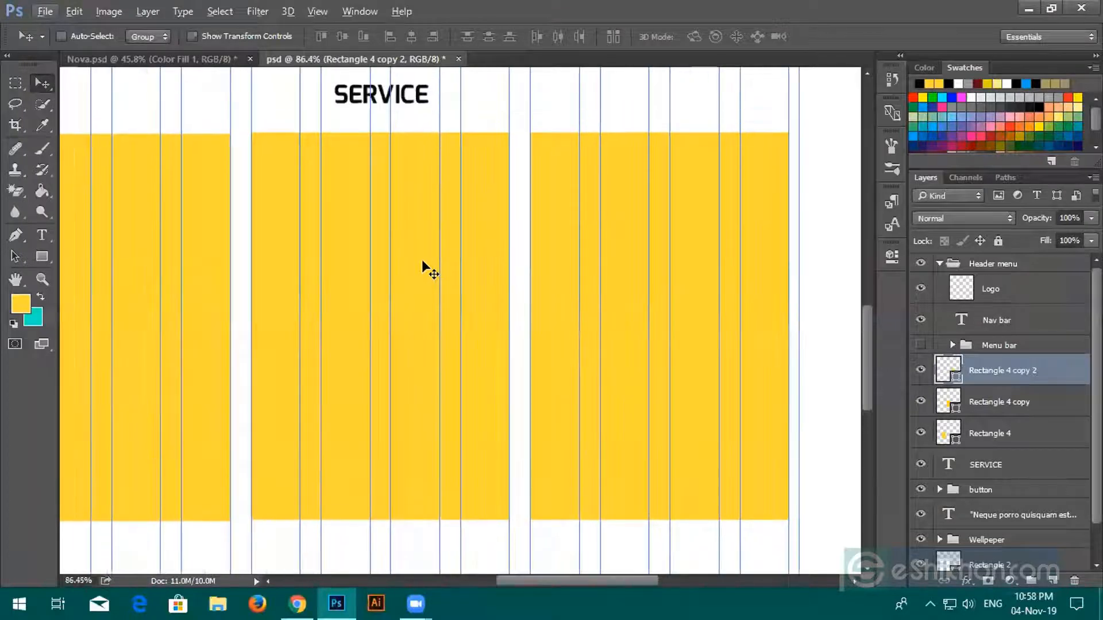
pyautogui.scroll(2, 423, 262)
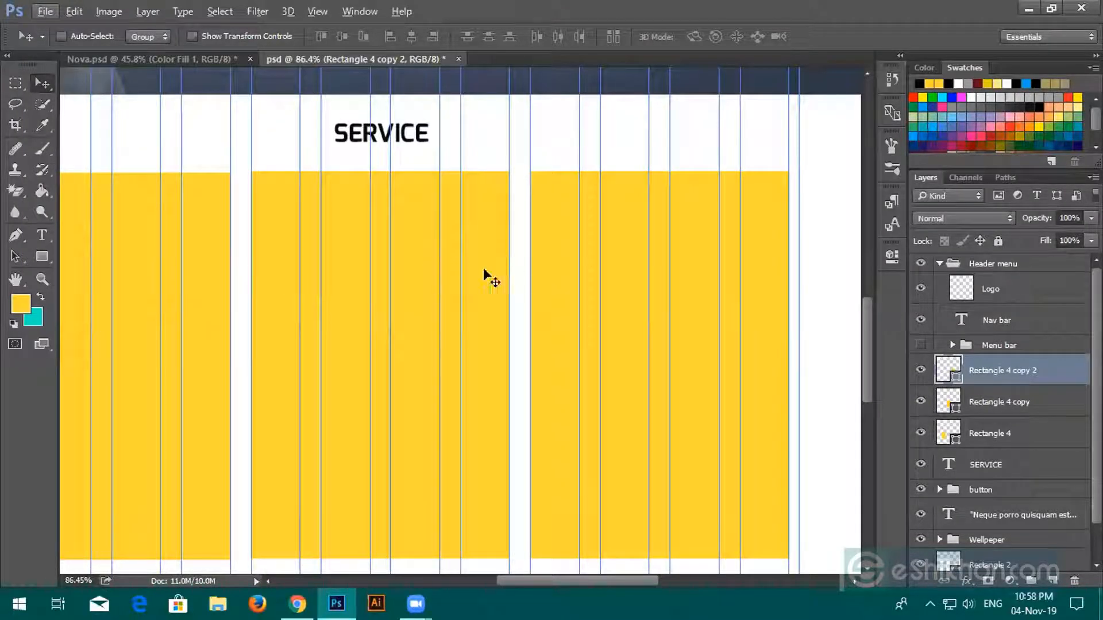
pyautogui.scroll(-2, 522, 278)
pyautogui.moveTo(411, 280); pyautogui.dragTo(523, 277)
pyautogui.scroll(-2, 524, 276)
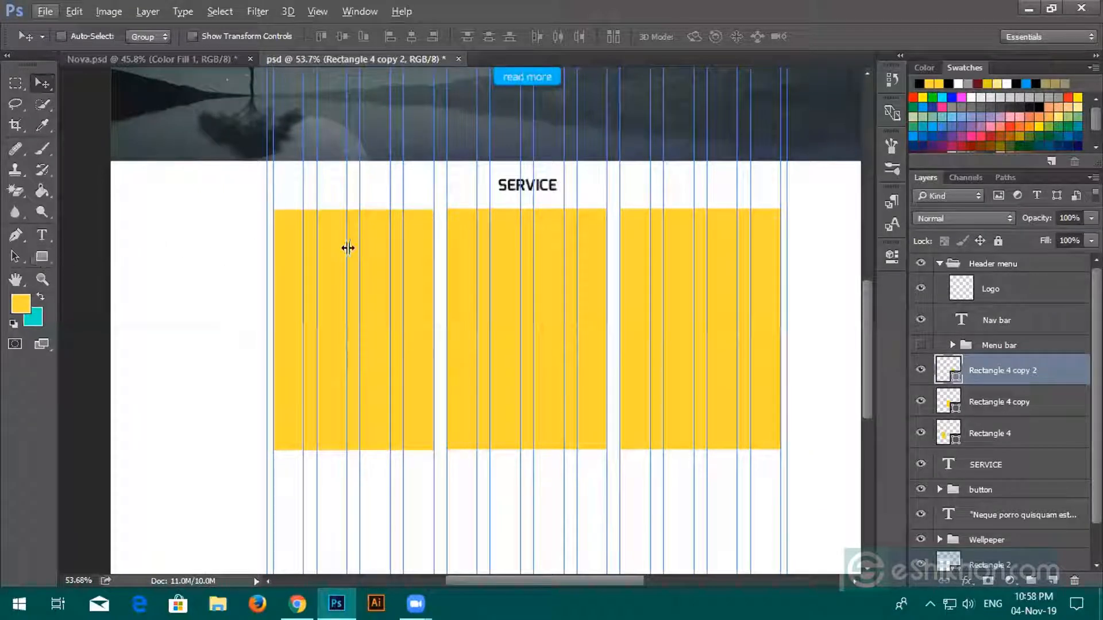
# Step: Switch to the IcoFont icons page in Chrome and browse the icon categories through to Construction for a service icon
pyautogui.click(297, 603)
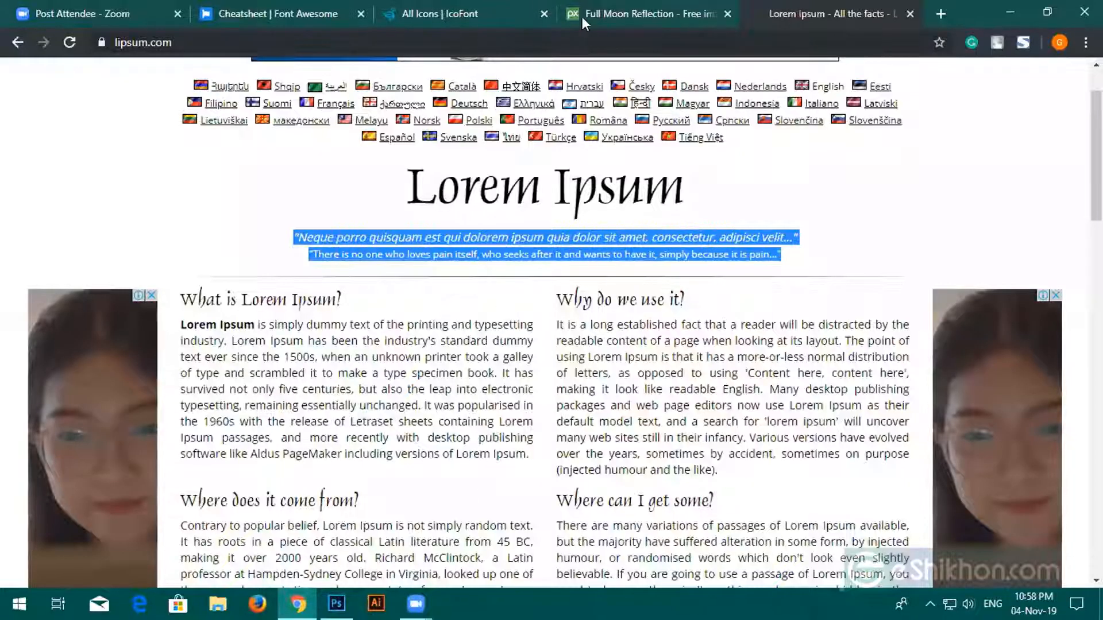
pyautogui.click(491, 15)
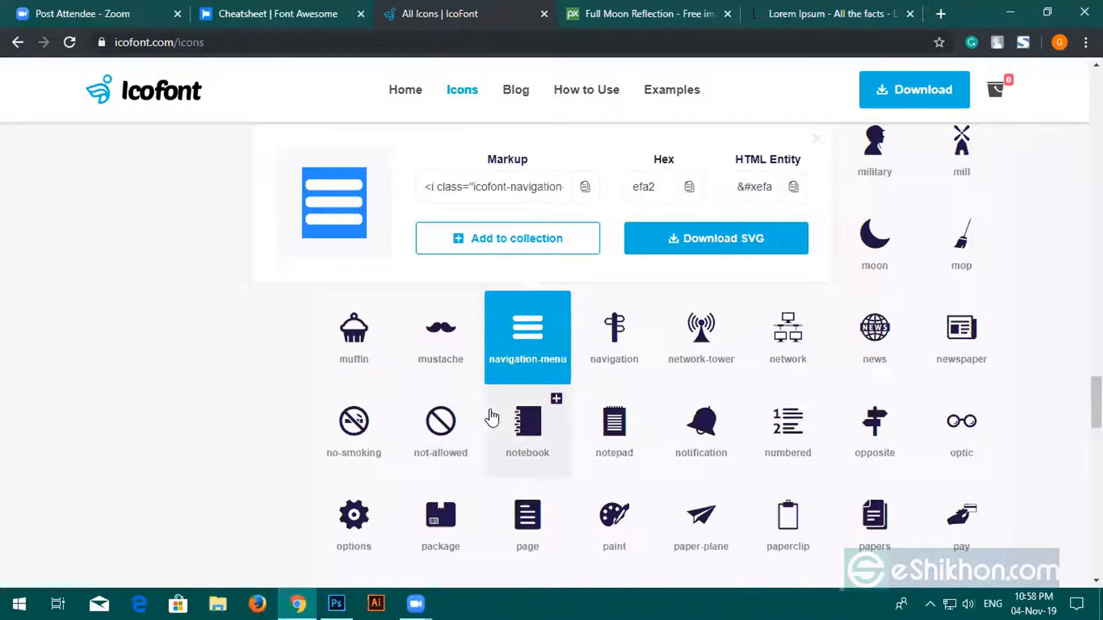
pyautogui.scroll(-20, 491, 418)
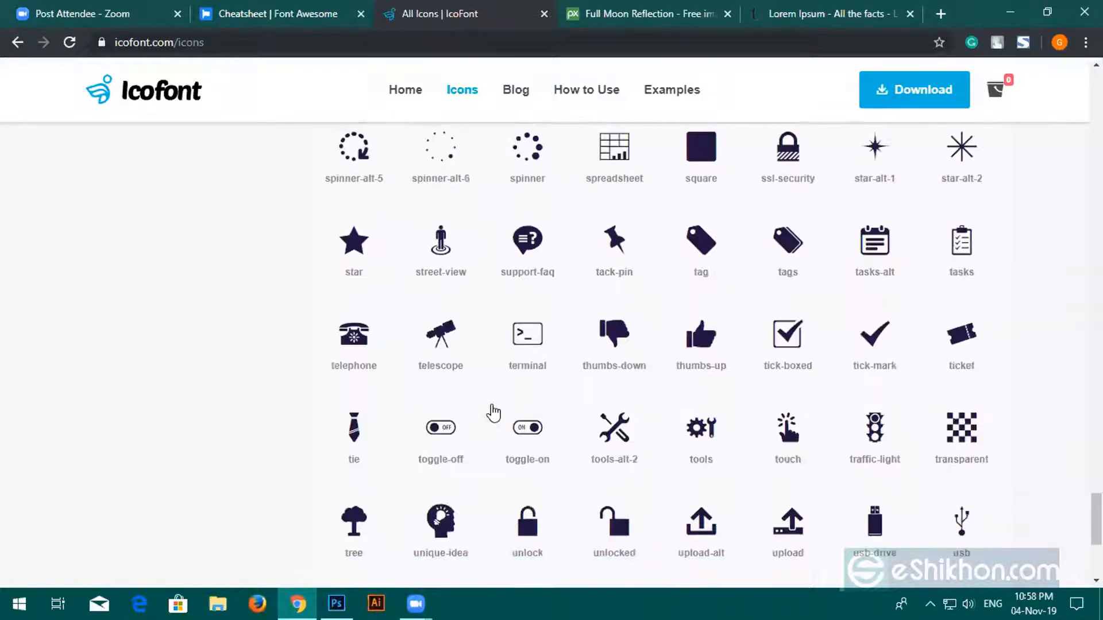
pyautogui.scroll(-5, 493, 413)
pyautogui.scroll(-6, 493, 413)
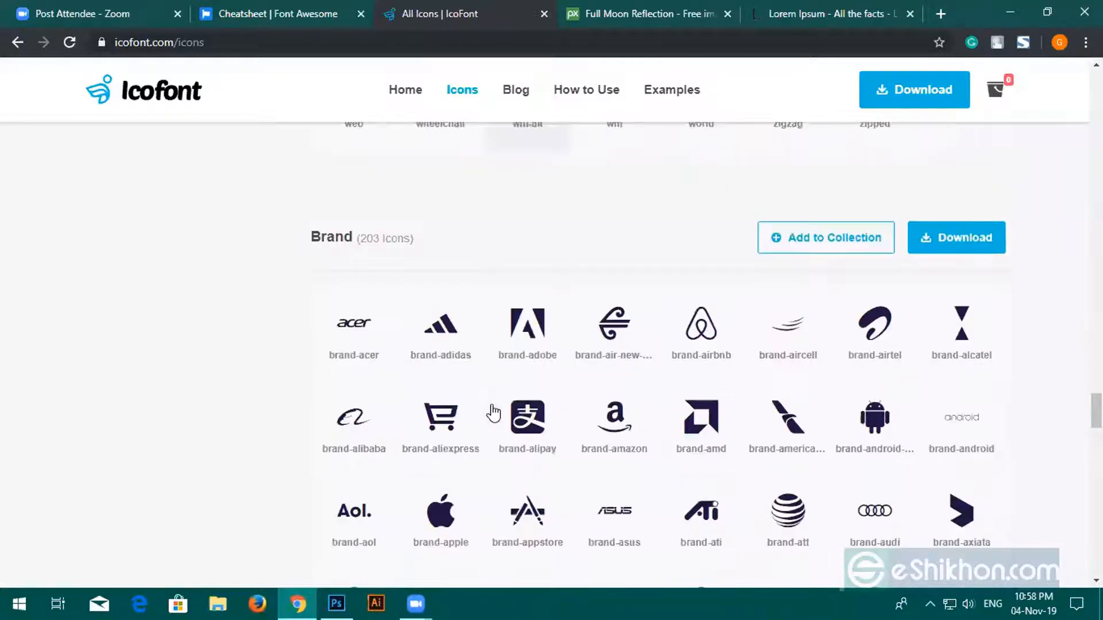
pyautogui.scroll(-1, 493, 412)
pyautogui.scroll(-20, 493, 413)
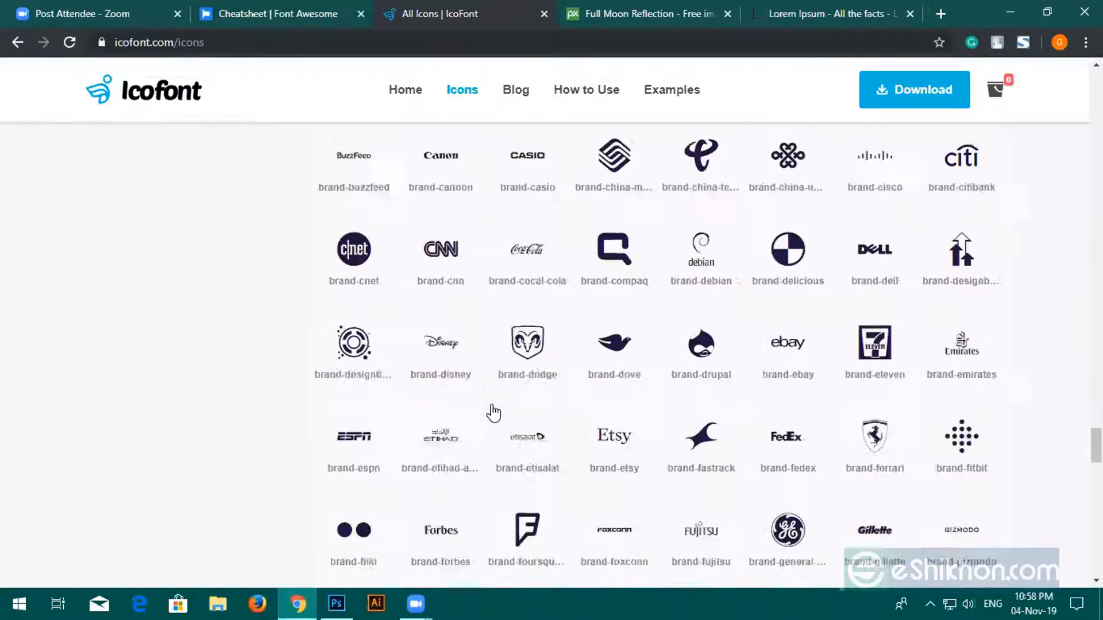
pyautogui.scroll(-20, 493, 412)
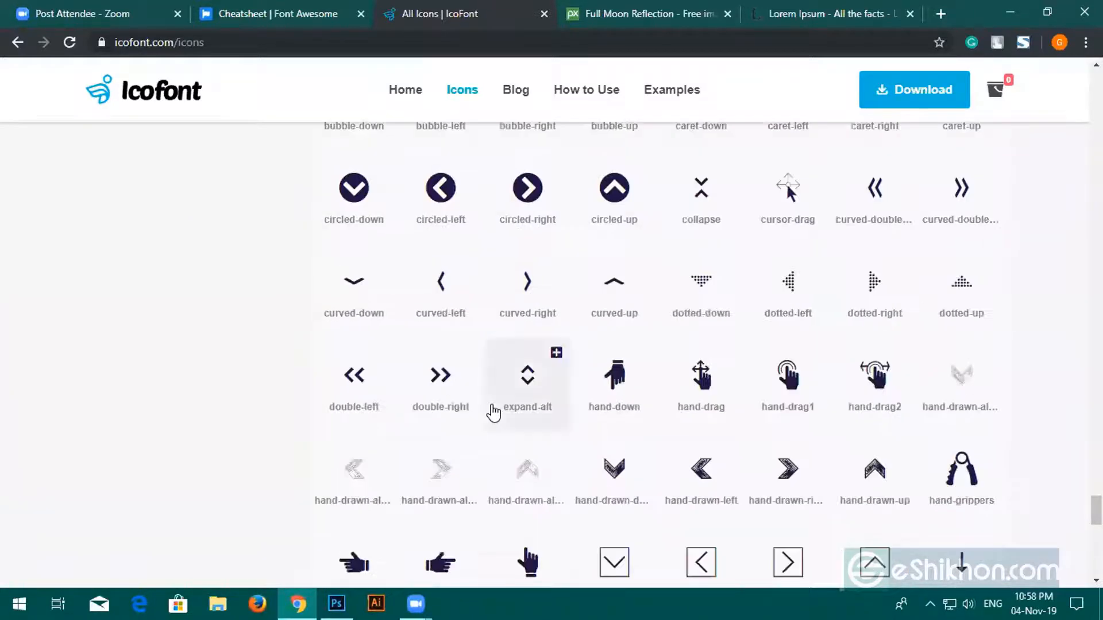
pyautogui.scroll(-6, 493, 413)
pyautogui.scroll(-3, 492, 412)
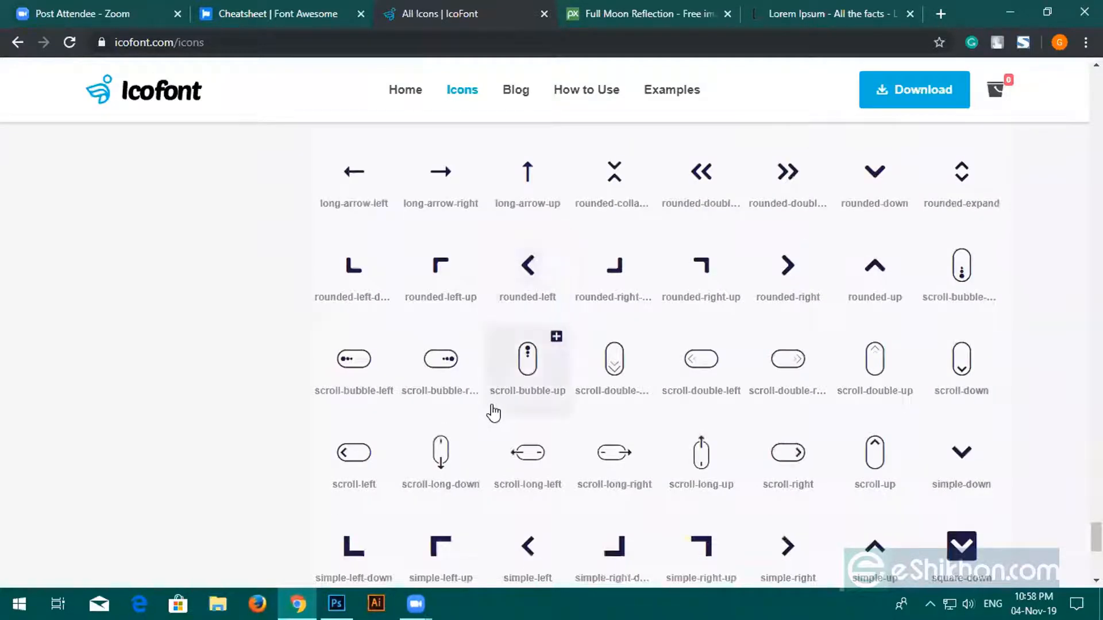
pyautogui.scroll(-18, 493, 412)
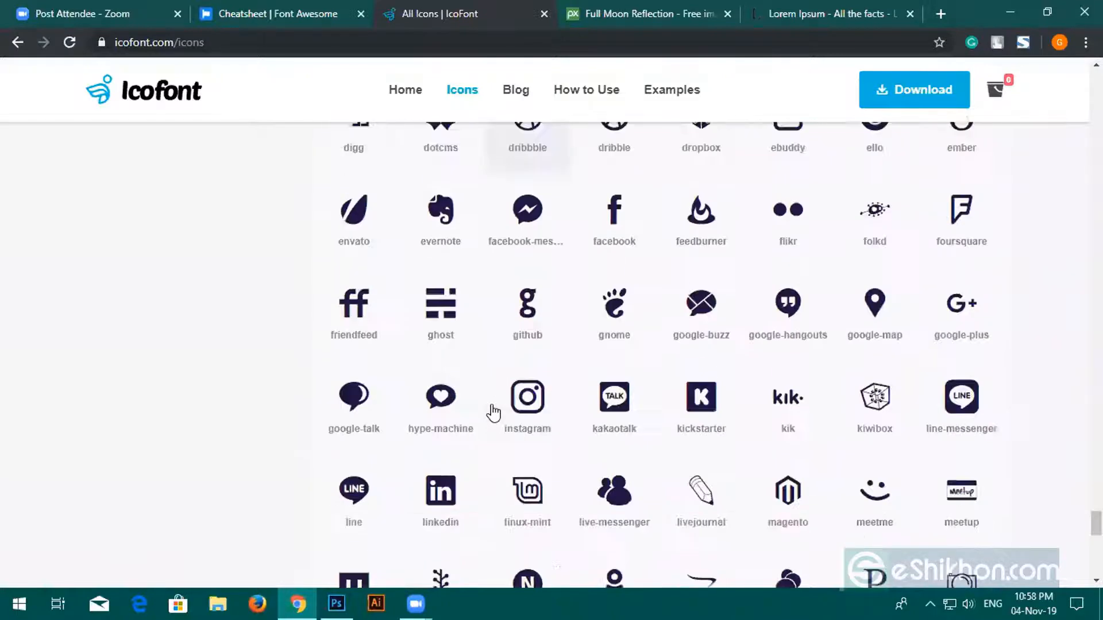
pyautogui.scroll(-15, 493, 412)
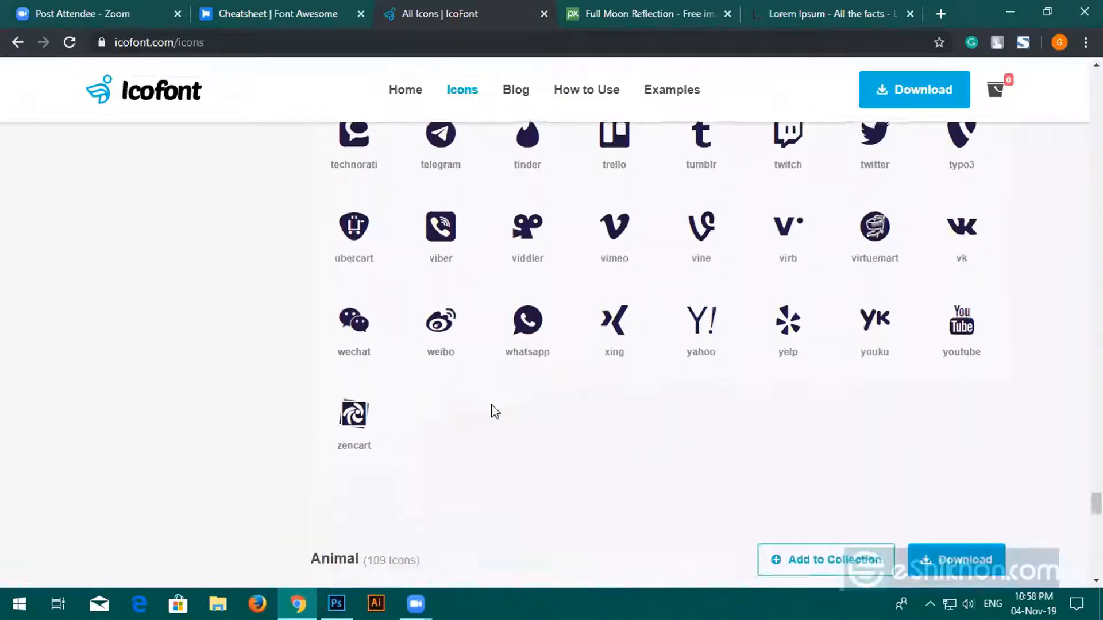
pyautogui.scroll(-20, 496, 413)
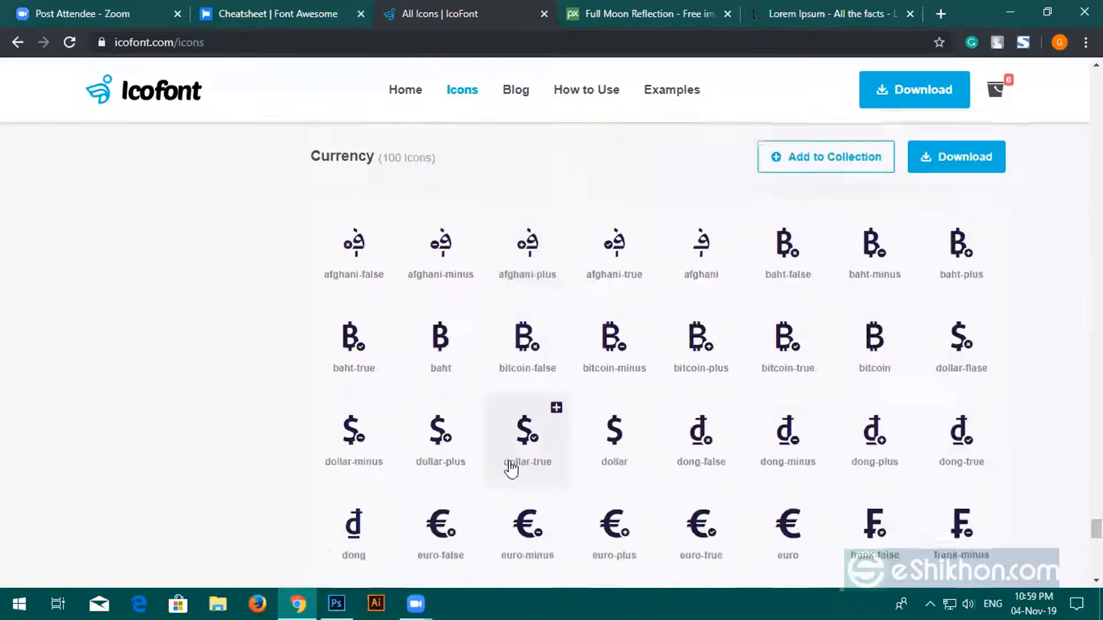
pyautogui.scroll(-20, 511, 467)
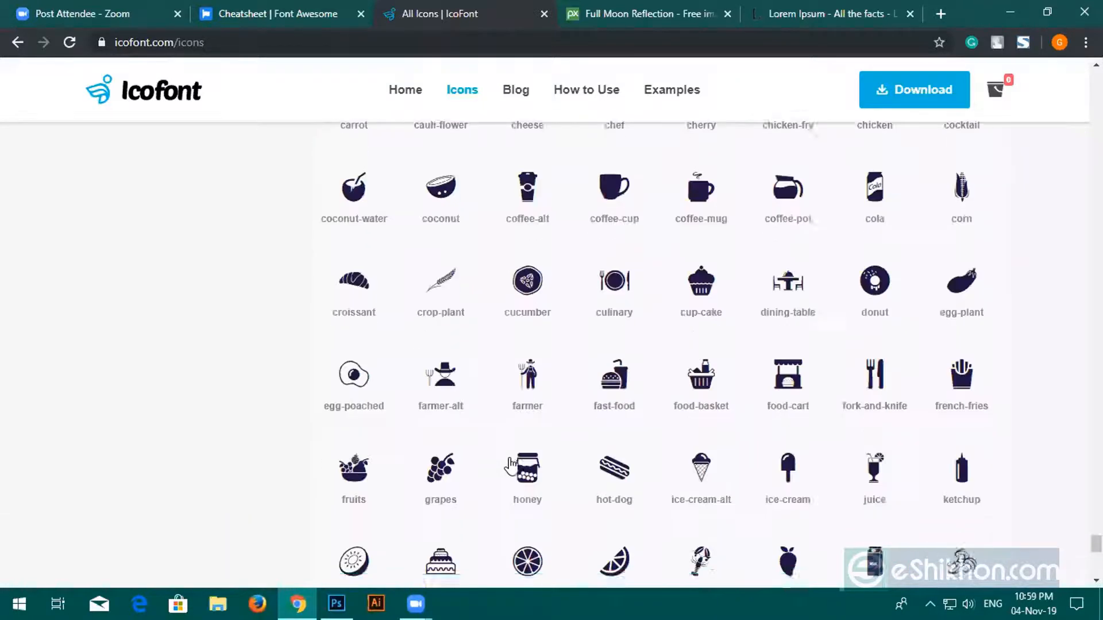
pyautogui.scroll(-20, 510, 466)
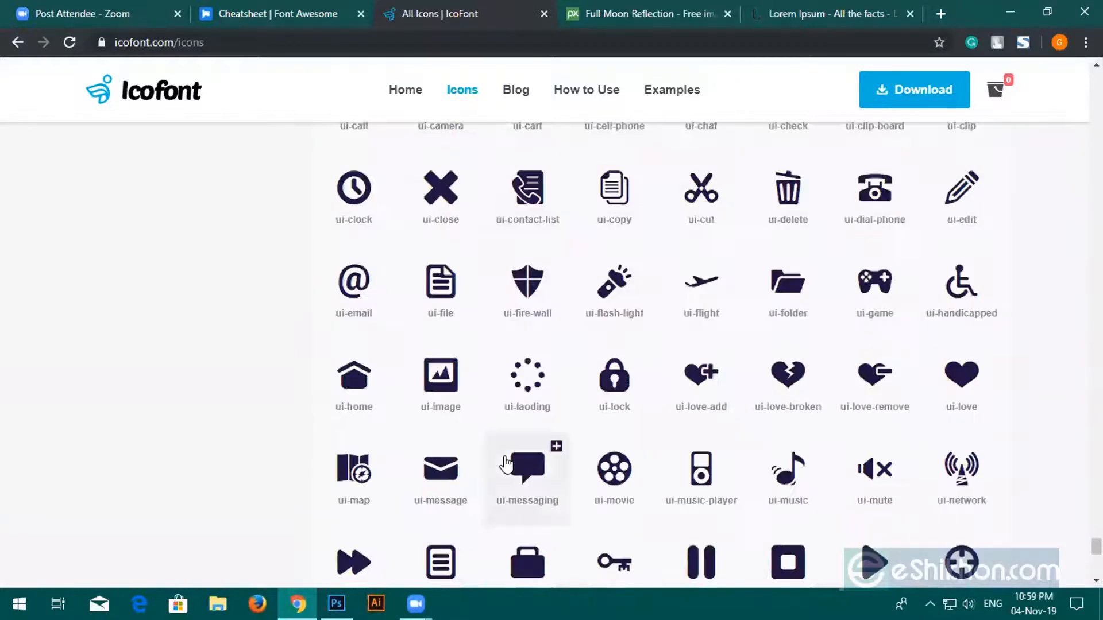
pyautogui.scroll(-20, 505, 464)
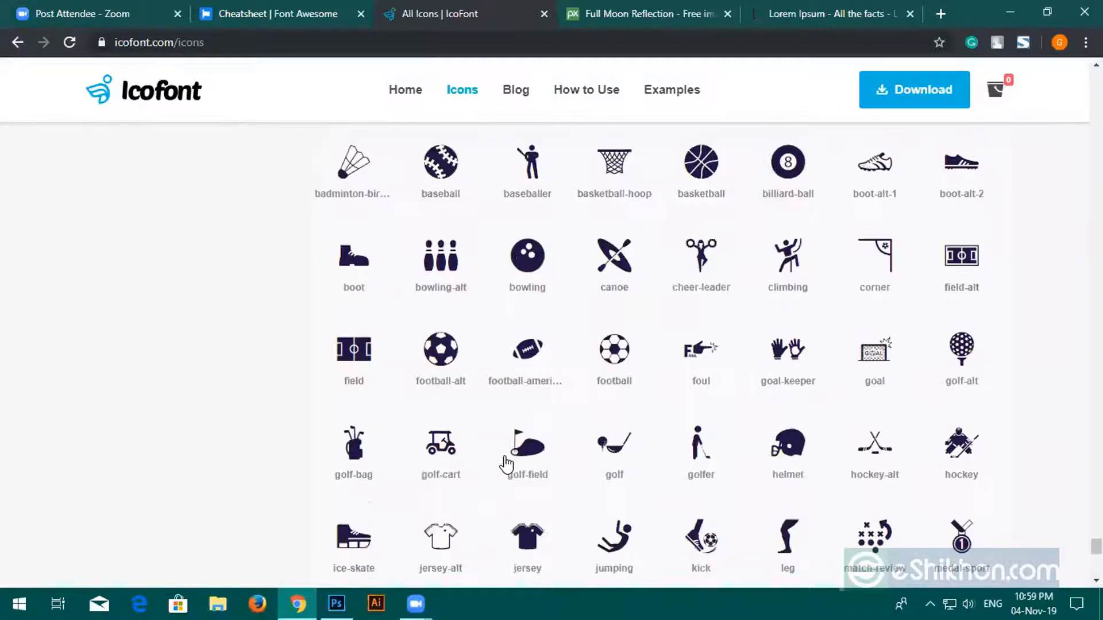
pyautogui.scroll(7, 506, 464)
pyautogui.scroll(-6, 504, 458)
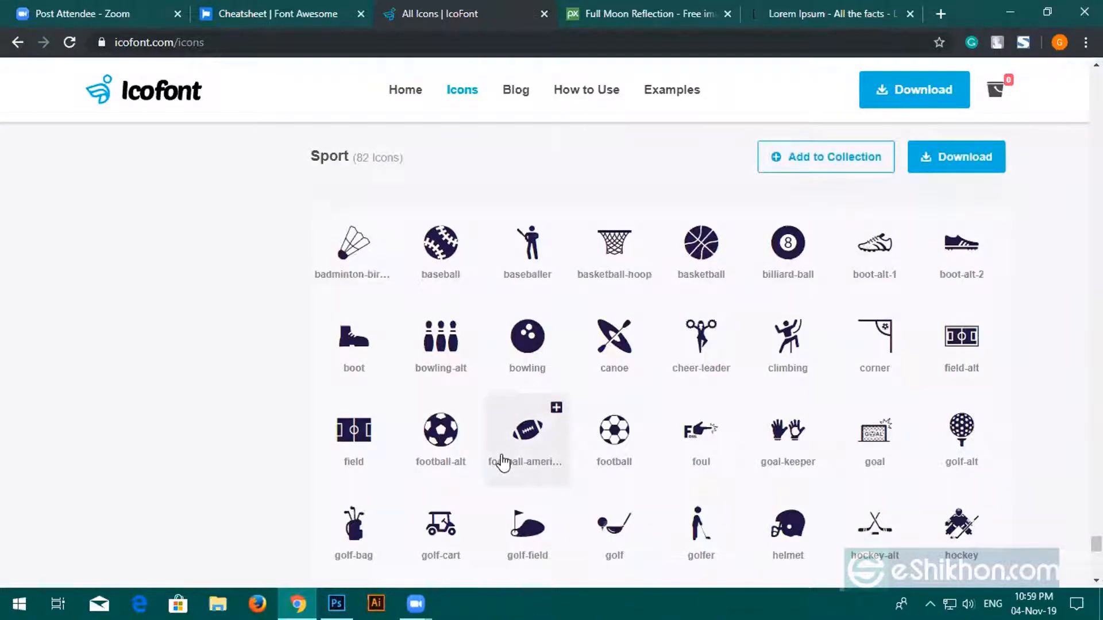
pyautogui.scroll(-9, 503, 462)
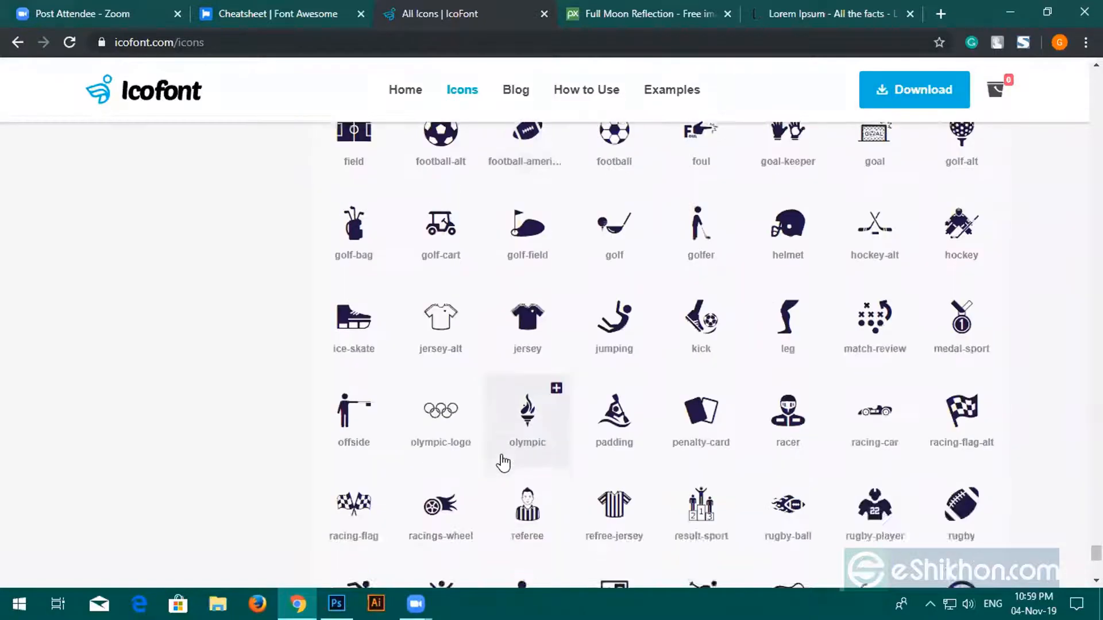
pyautogui.scroll(-7, 503, 463)
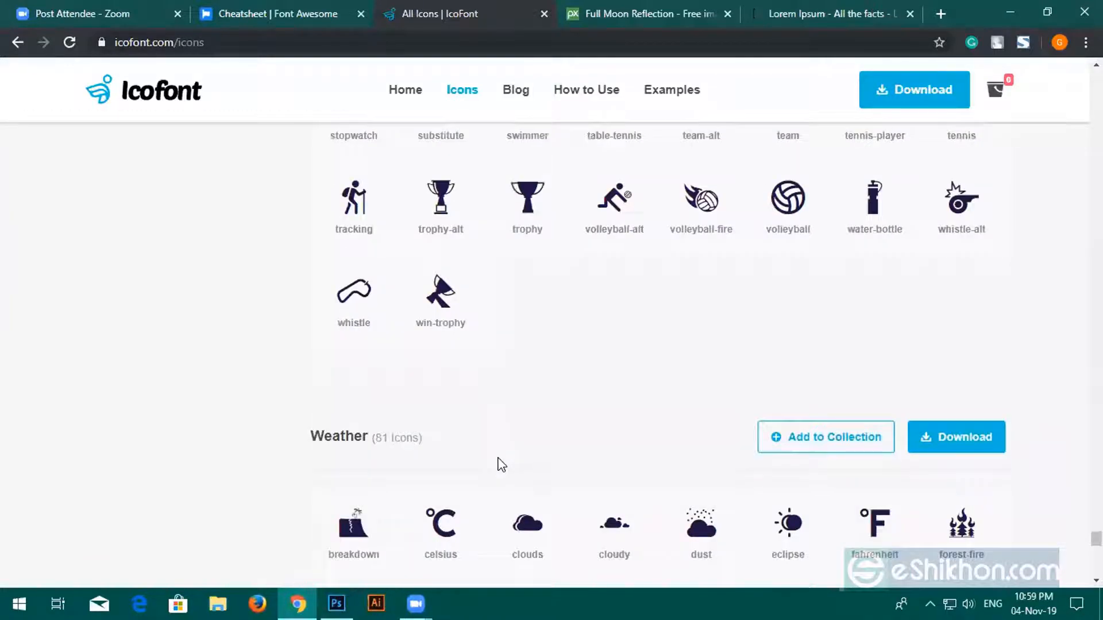
pyautogui.scroll(-13, 502, 465)
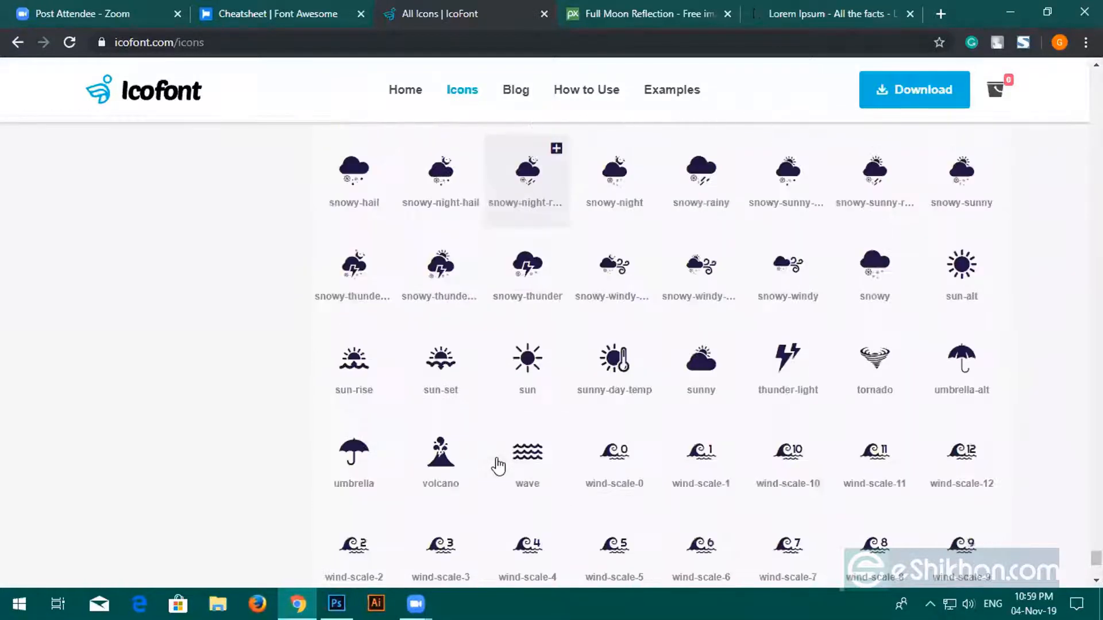
pyautogui.scroll(-11, 496, 464)
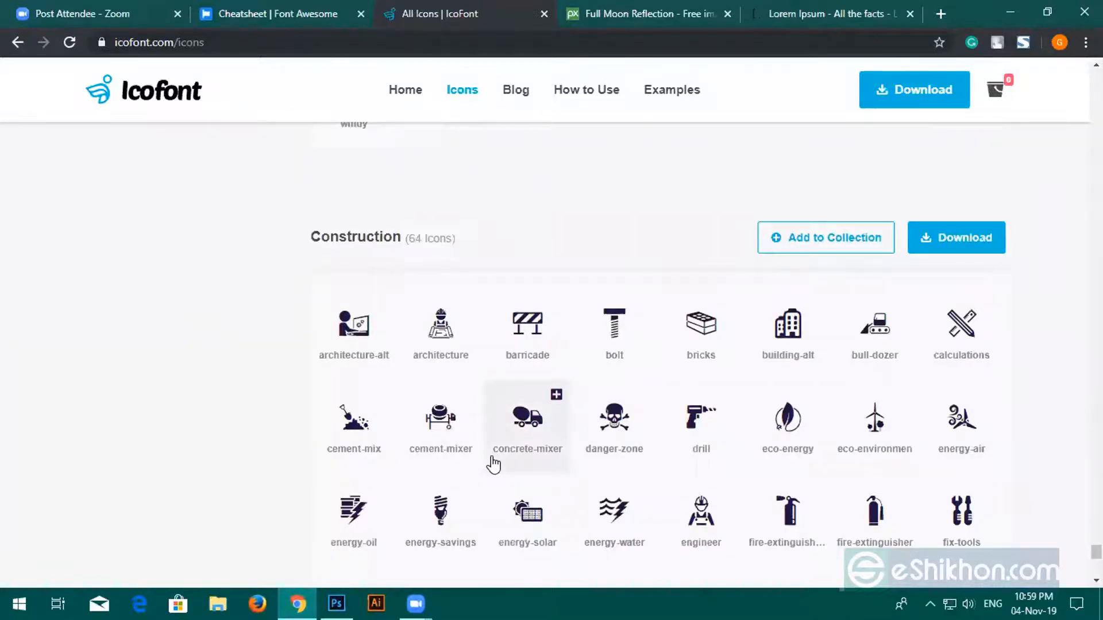
pyautogui.scroll(-6, 493, 464)
pyautogui.scroll(3, 493, 464)
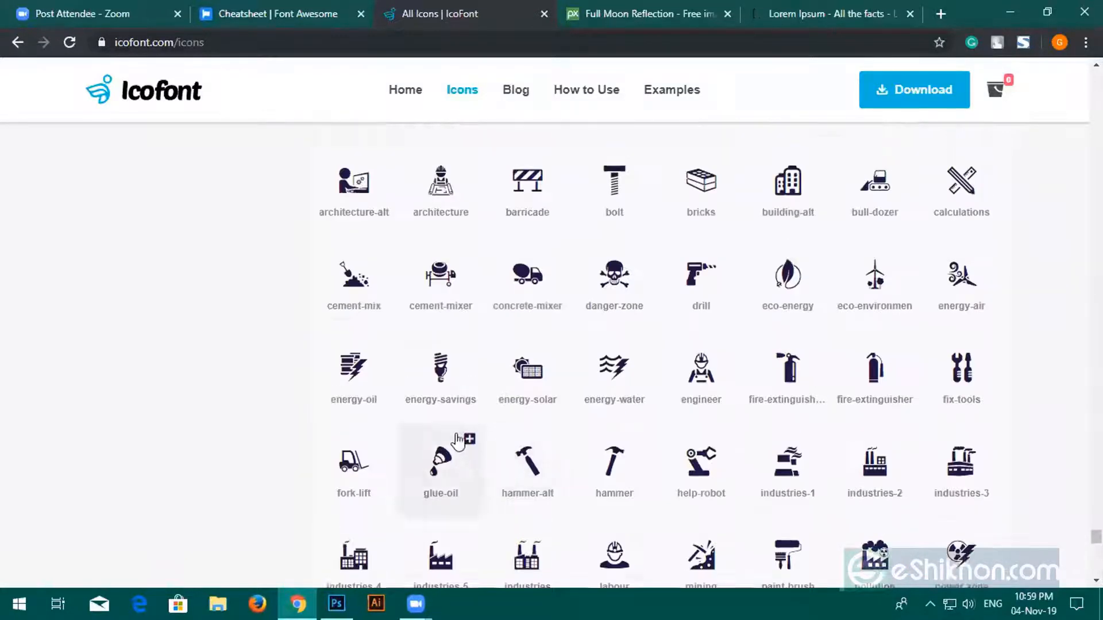
pyautogui.scroll(1, 458, 443)
# Step: Copy the architecture-alt icon from IcoFont and paste it as text in the upper part of the first yellow card in Photoshop
pyautogui.click(353, 241)
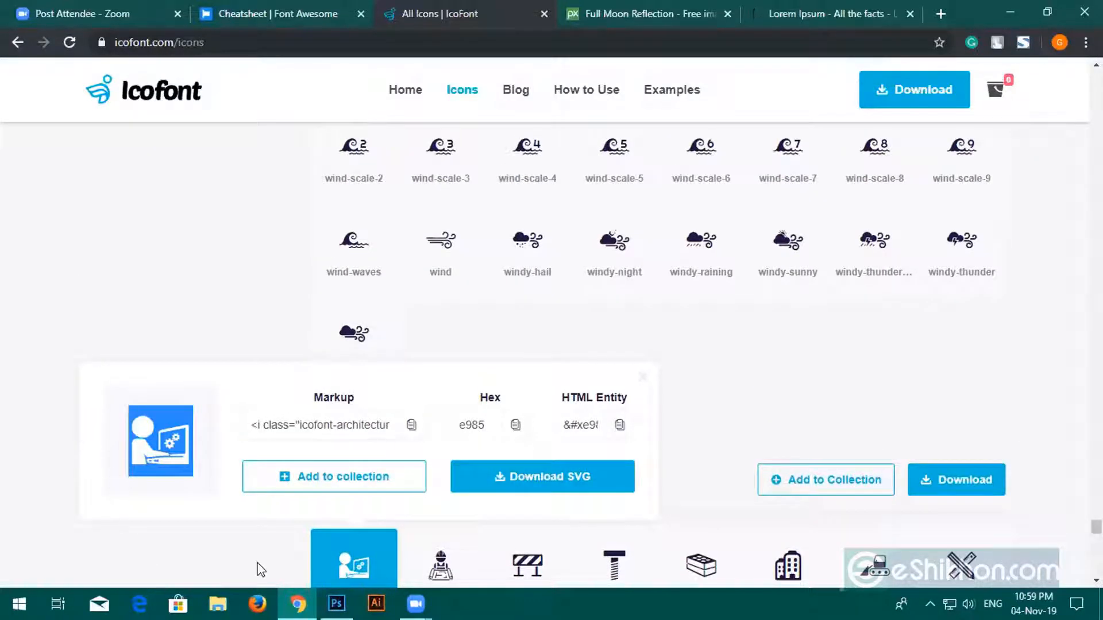
pyautogui.click(351, 601)
pyautogui.scroll(3, 359, 467)
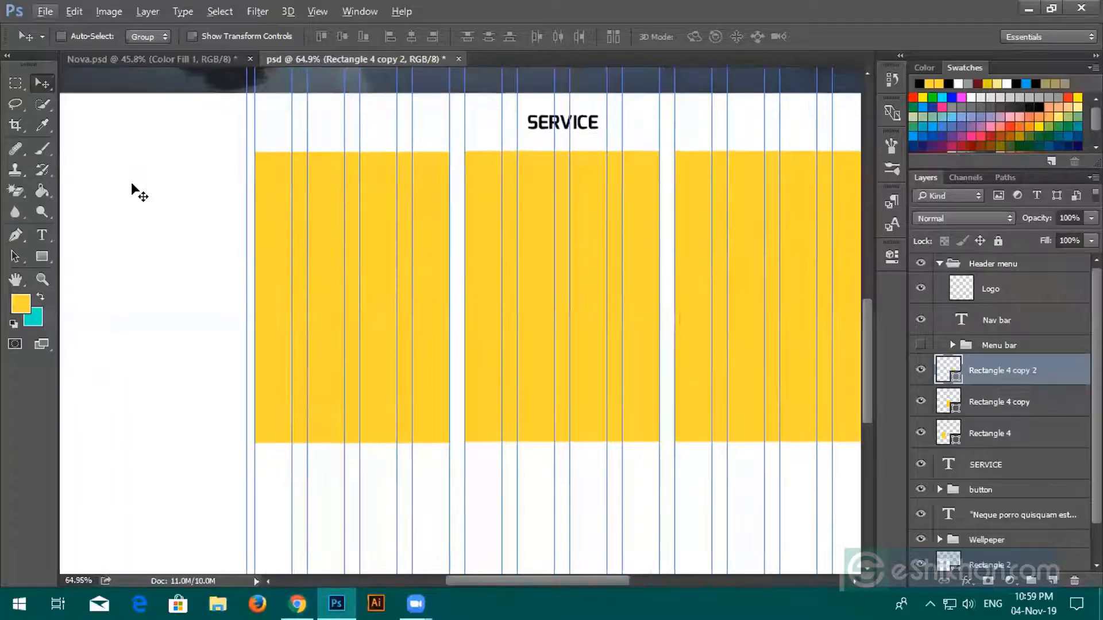
pyautogui.click(43, 235)
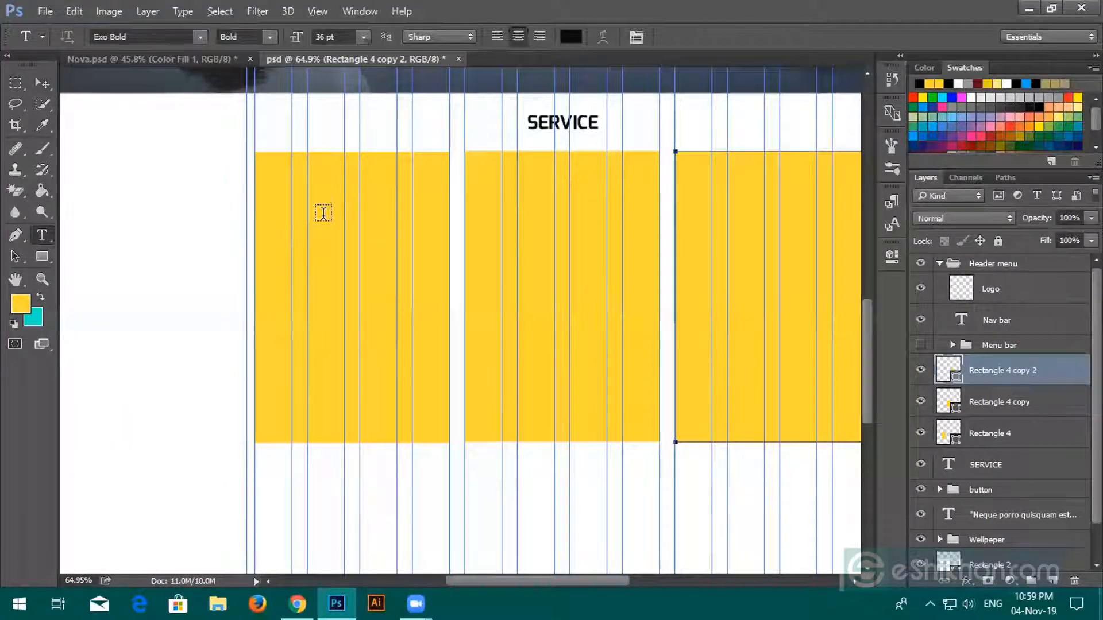
pyautogui.click(323, 212)
pyautogui.press('ctrl')
pyautogui.write('☒')
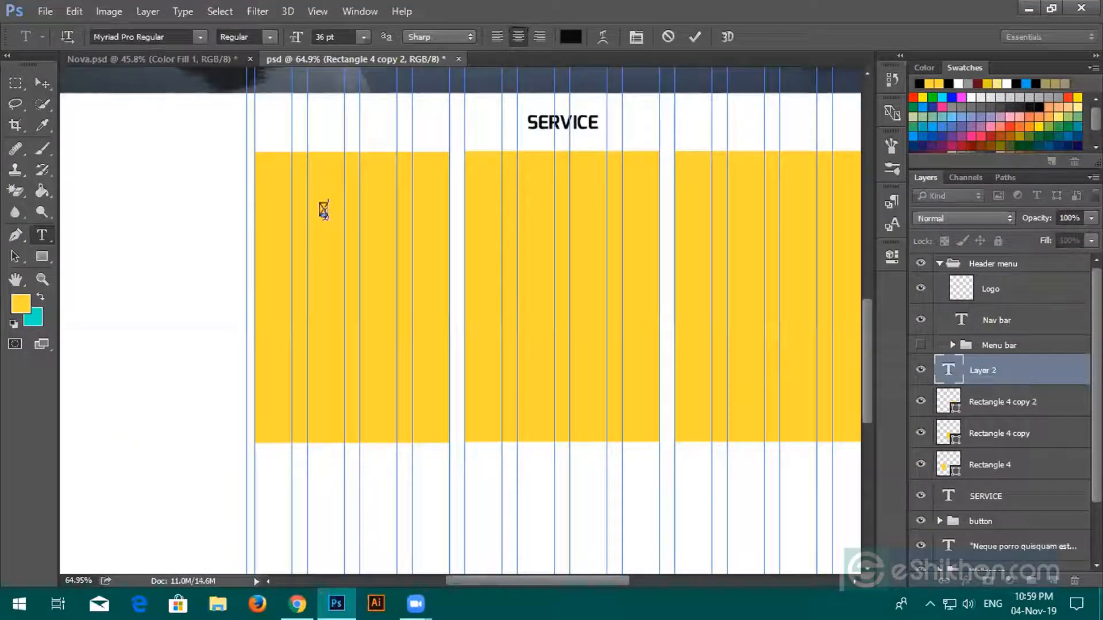
# Step: Change the font of the pasted icon character to IcoFont Regular
pyautogui.hotkey('ctrl', 'a')
pyautogui.click(172, 38)
pyautogui.write('ic')
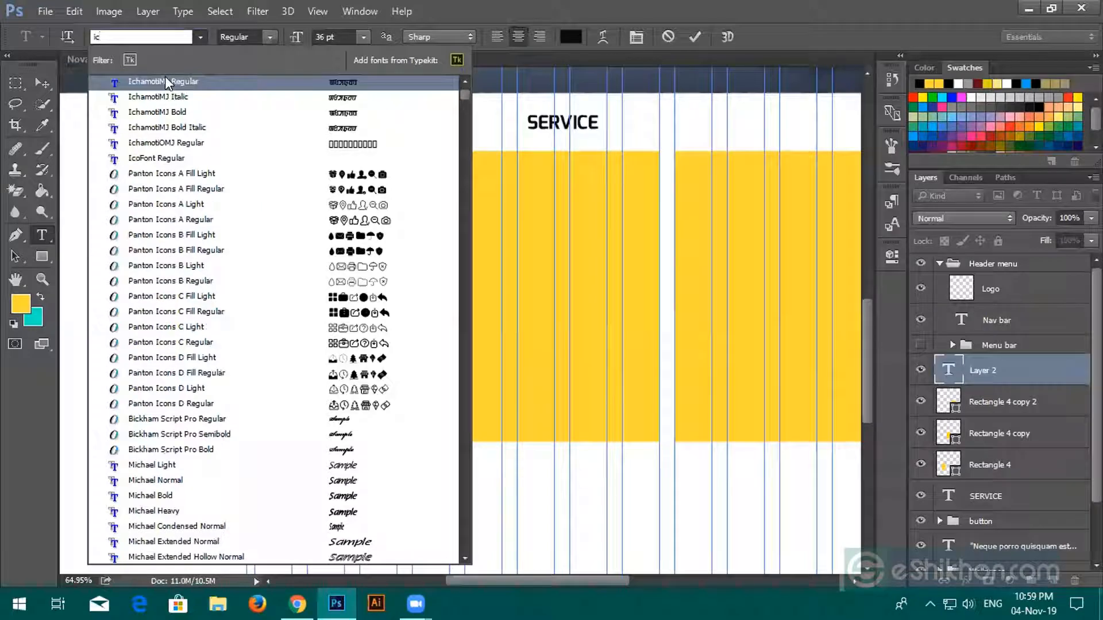
pyautogui.write('c')
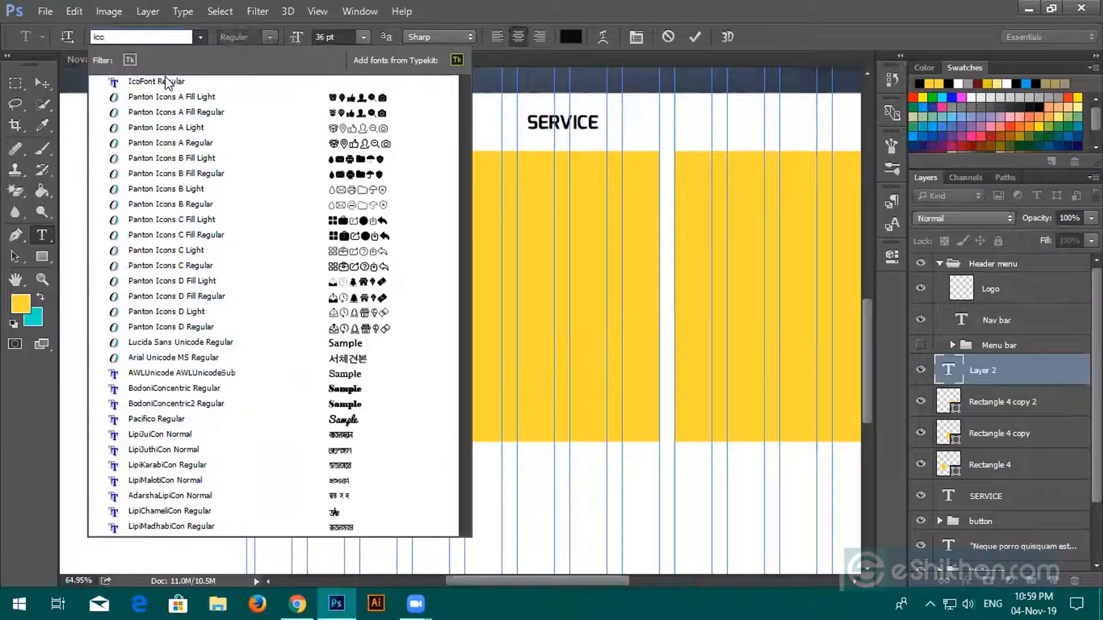
pyautogui.click(165, 81)
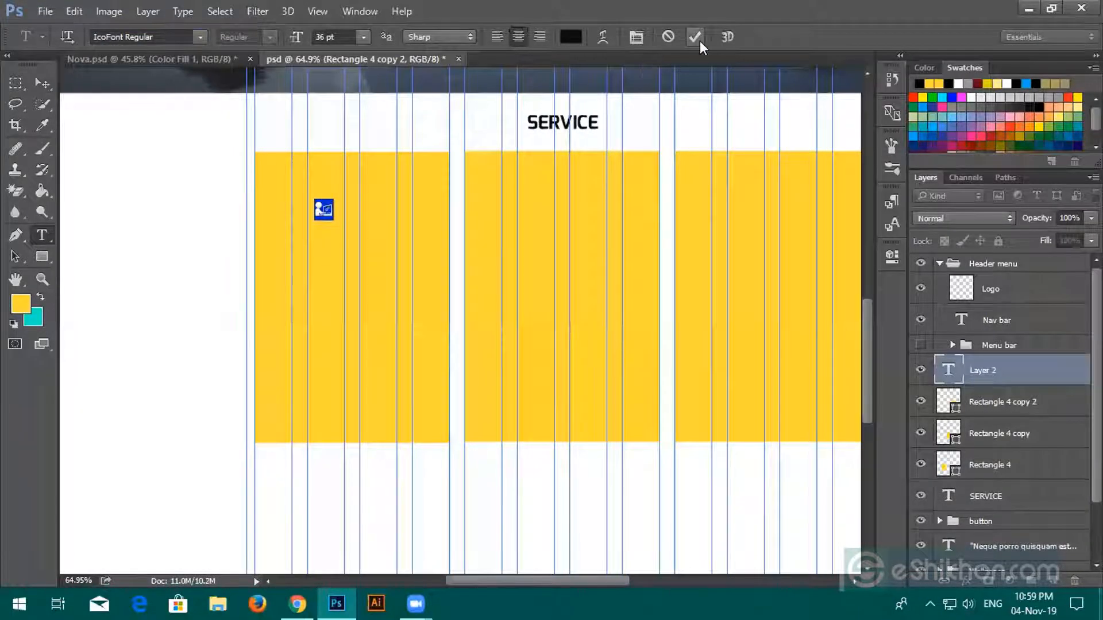
# Step: Commit the text edit of the icon in the first yellow card
pyautogui.hotkey('ctrl', 'Return')
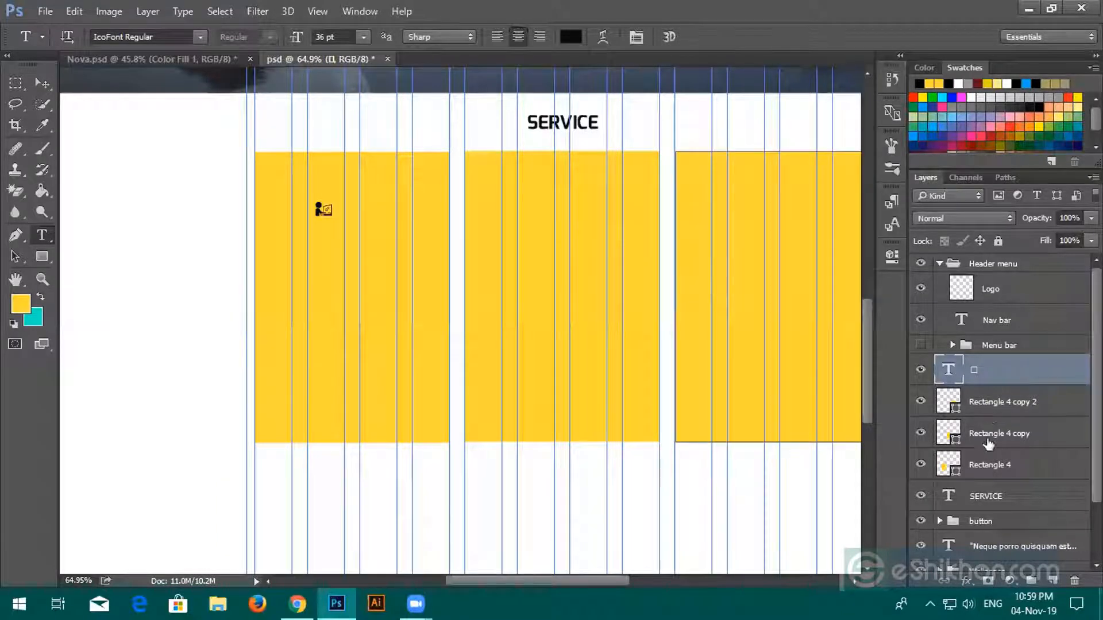
pyautogui.click(991, 417)
pyautogui.keyDown('shift'); pyautogui.click(994, 462); pyautogui.keyUp('shift')
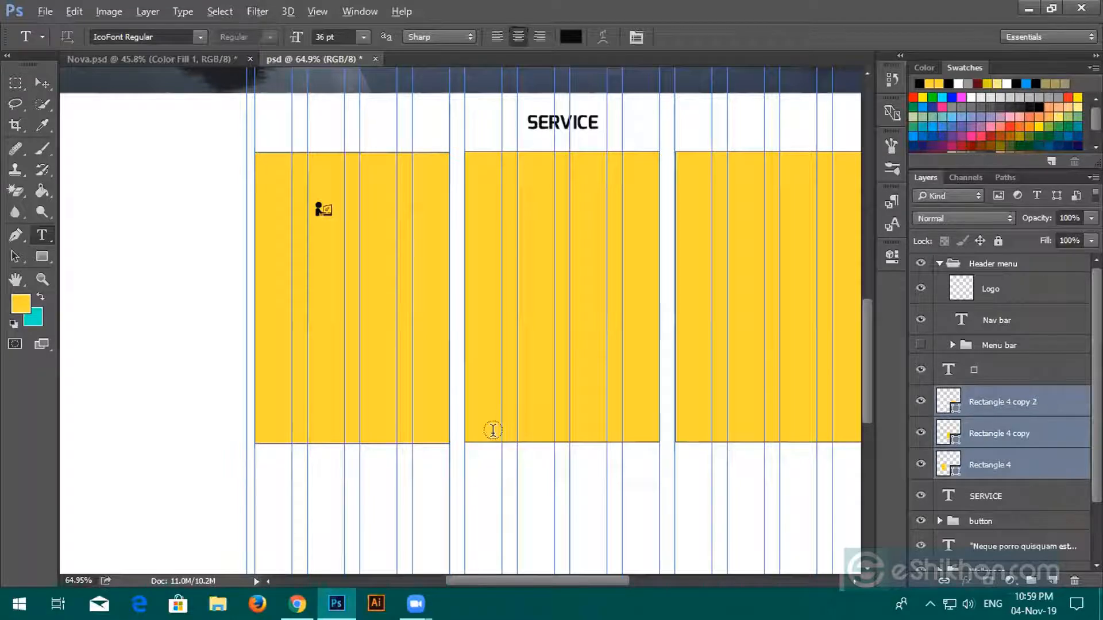
pyautogui.hotkey('ctrl', '-')
pyautogui.hotkey('ctrl', '-')
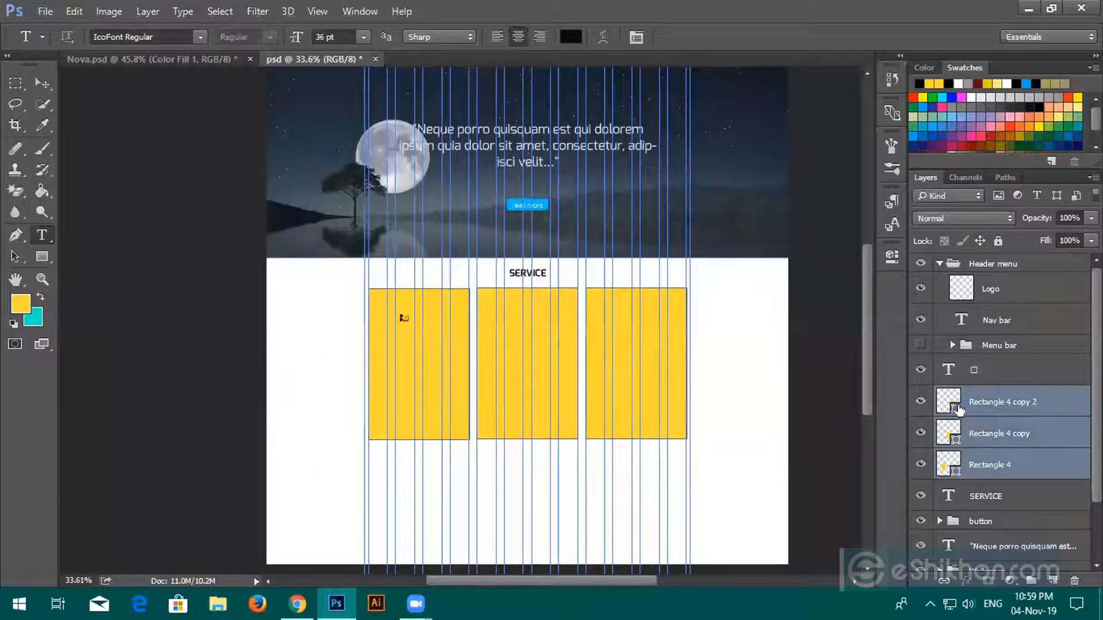
pyautogui.doubleClick(954, 409)
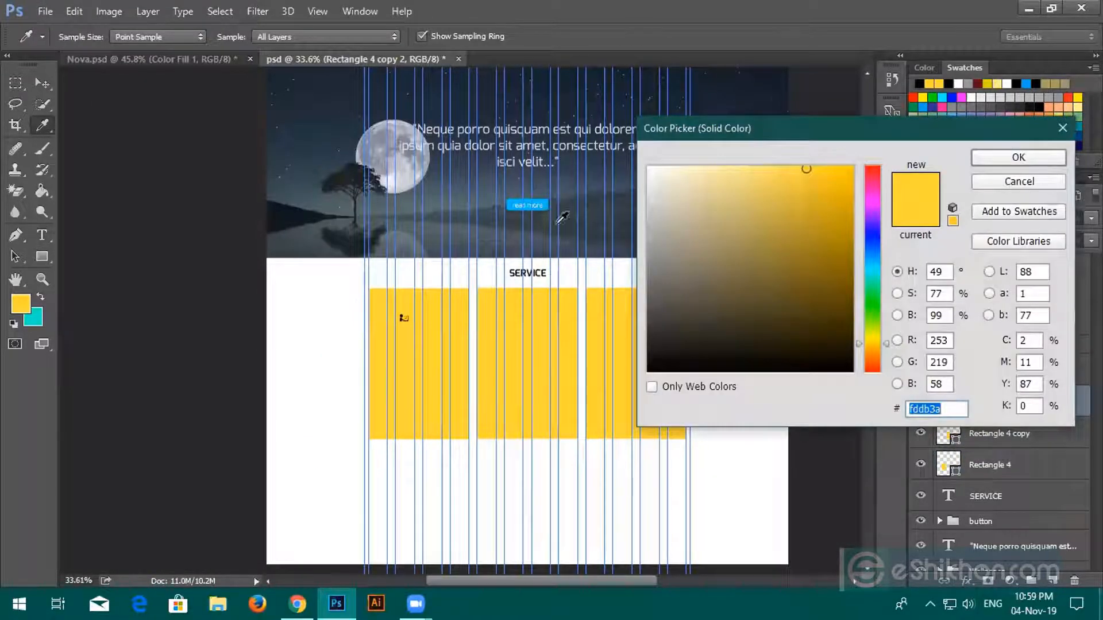
pyautogui.click(1016, 158)
pyautogui.press('t')
pyautogui.scroll(3, 383, 256)
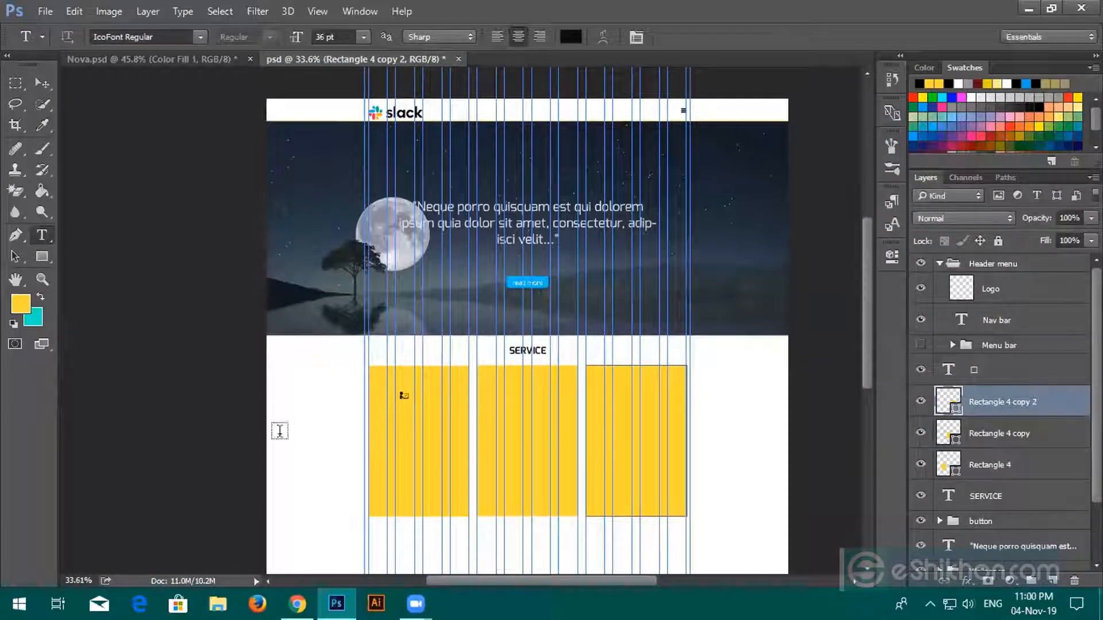
# Step: Recolor the third card's fill to black (000000), sampled from the Slack logo text
pyautogui.doubleClick(953, 411)
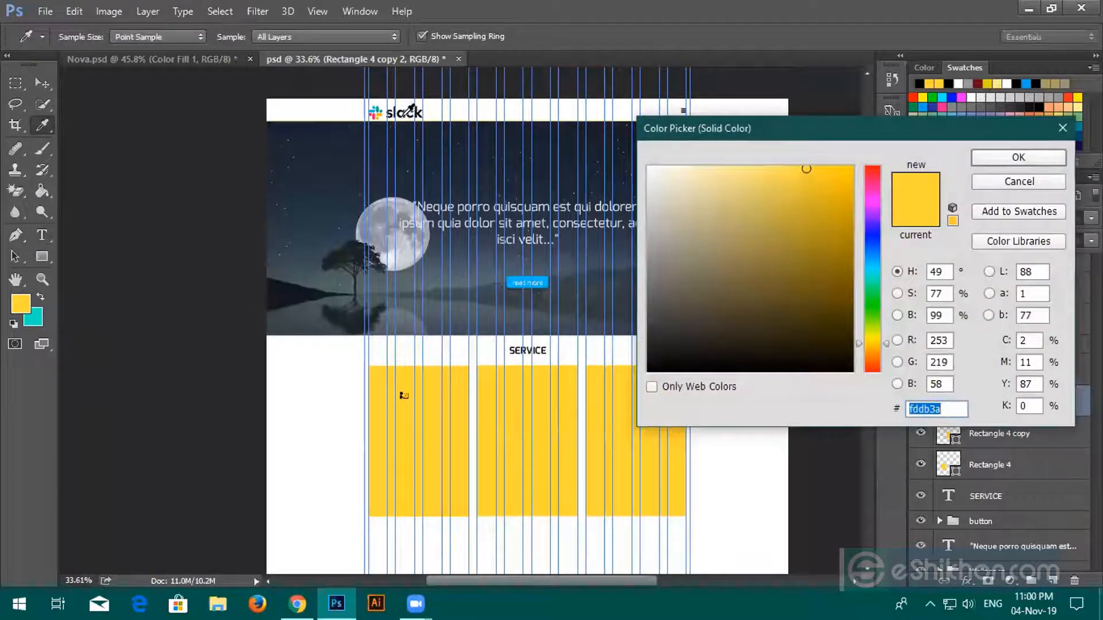
pyautogui.click(406, 114)
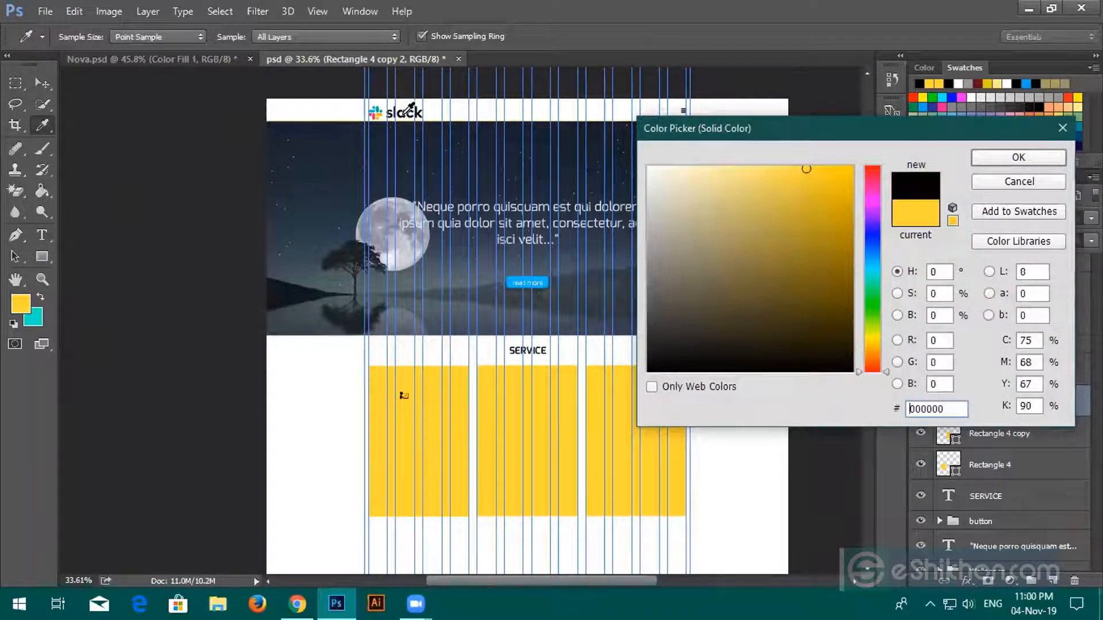
pyautogui.click(983, 156)
pyautogui.press('t')
pyautogui.scroll(4, 443, 448)
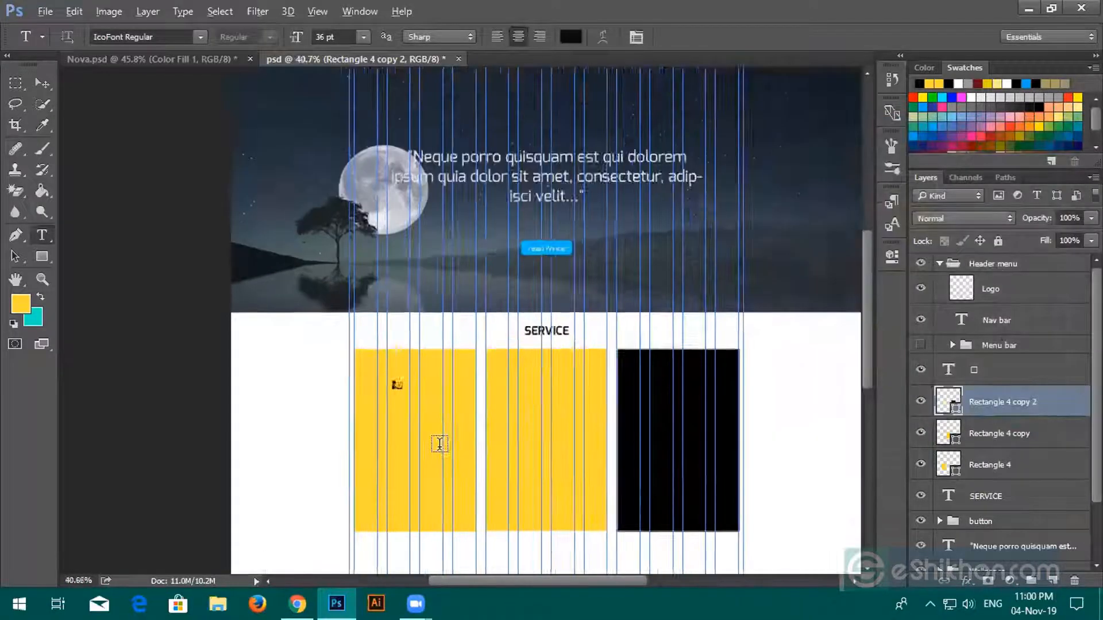
pyautogui.scroll(1, 436, 439)
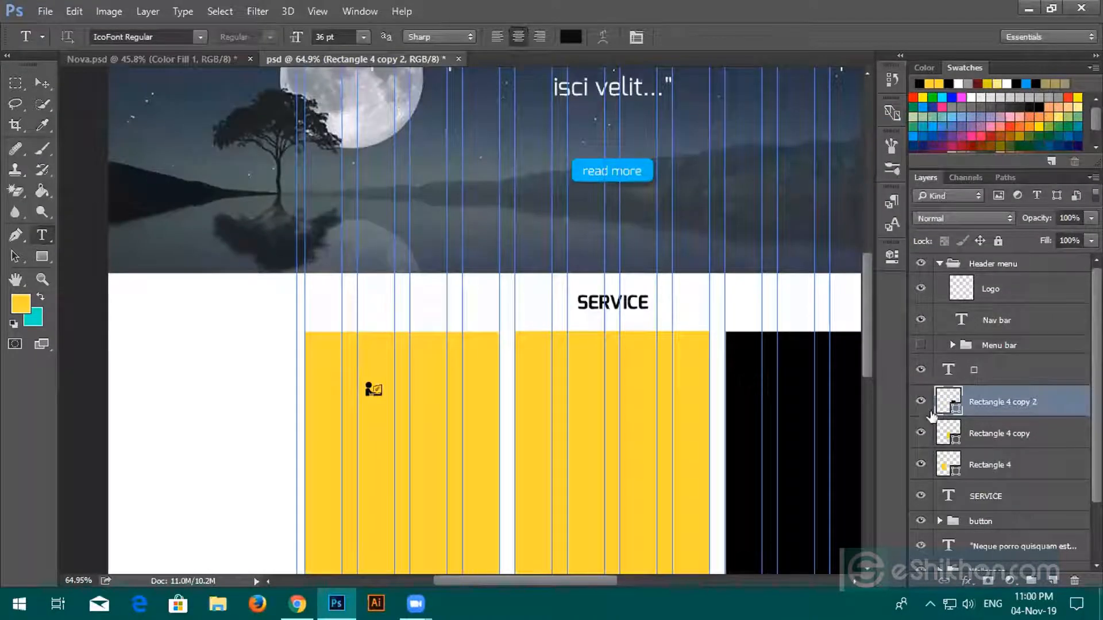
# Step: Scale the architecture icon up to about 193% and center it horizontally near the top of the first yellow card
pyautogui.click(950, 374)
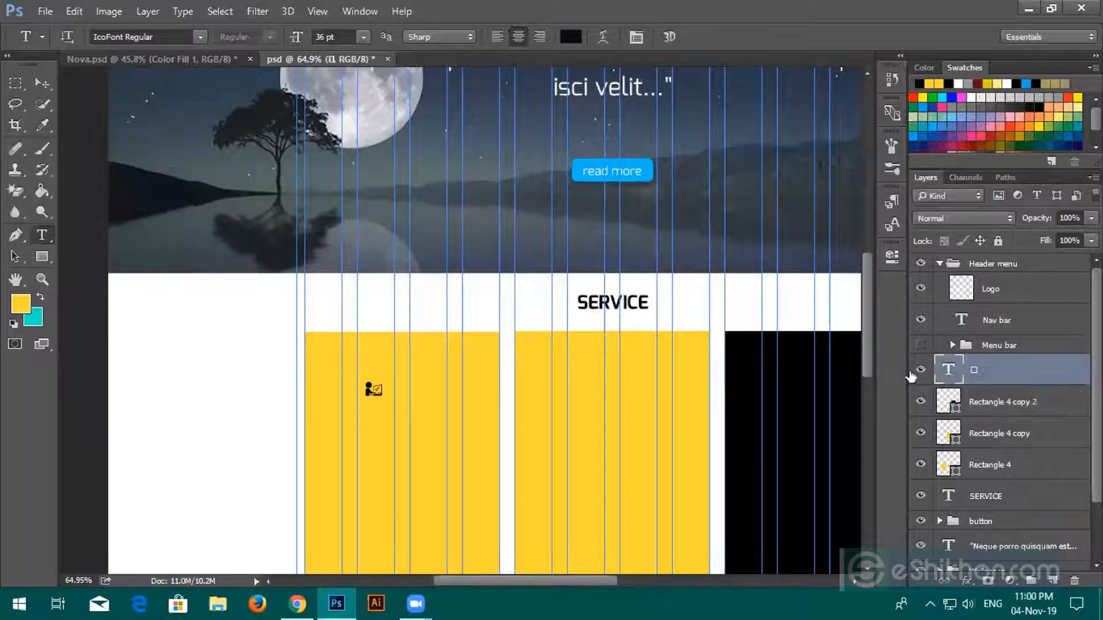
pyautogui.hotkey('ctrl', 't')
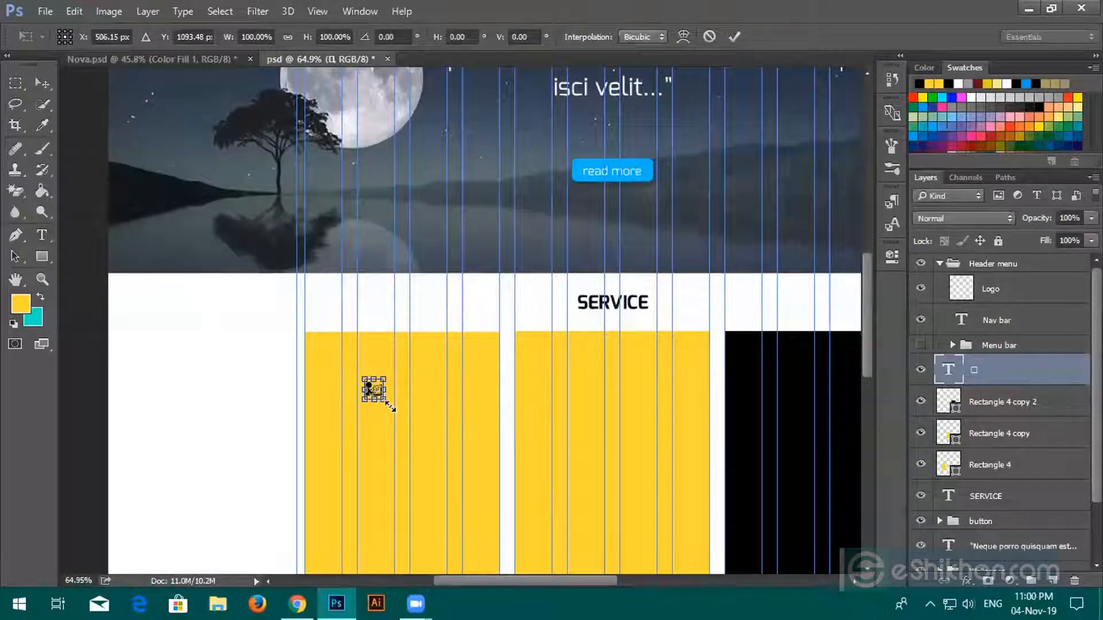
pyautogui.moveTo(392, 408); pyautogui.dragTo(404, 383)
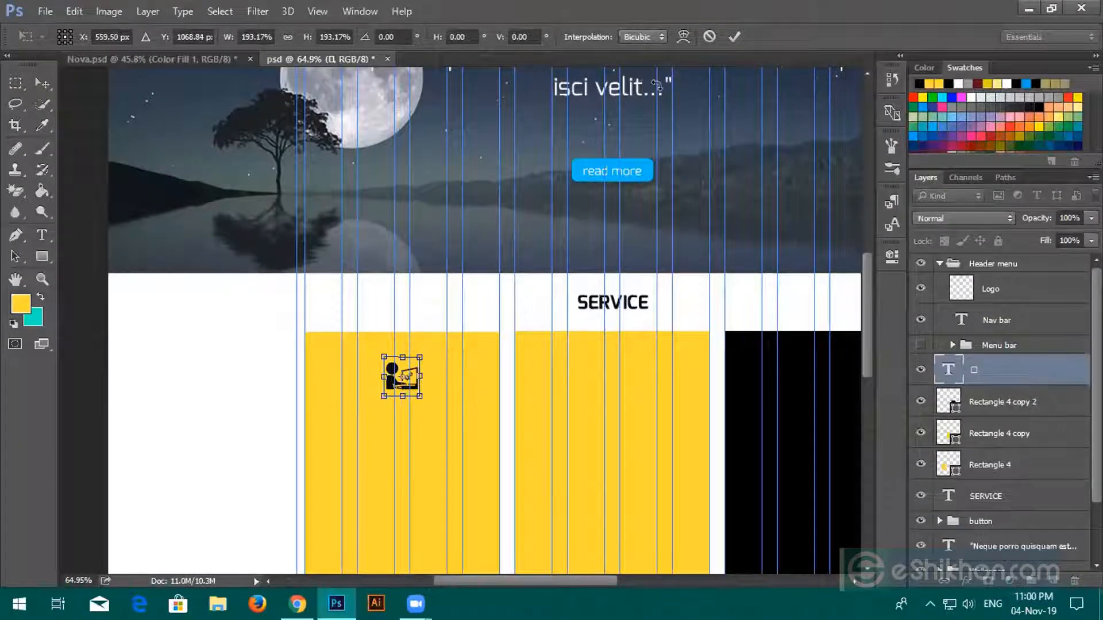
pyautogui.click(729, 42)
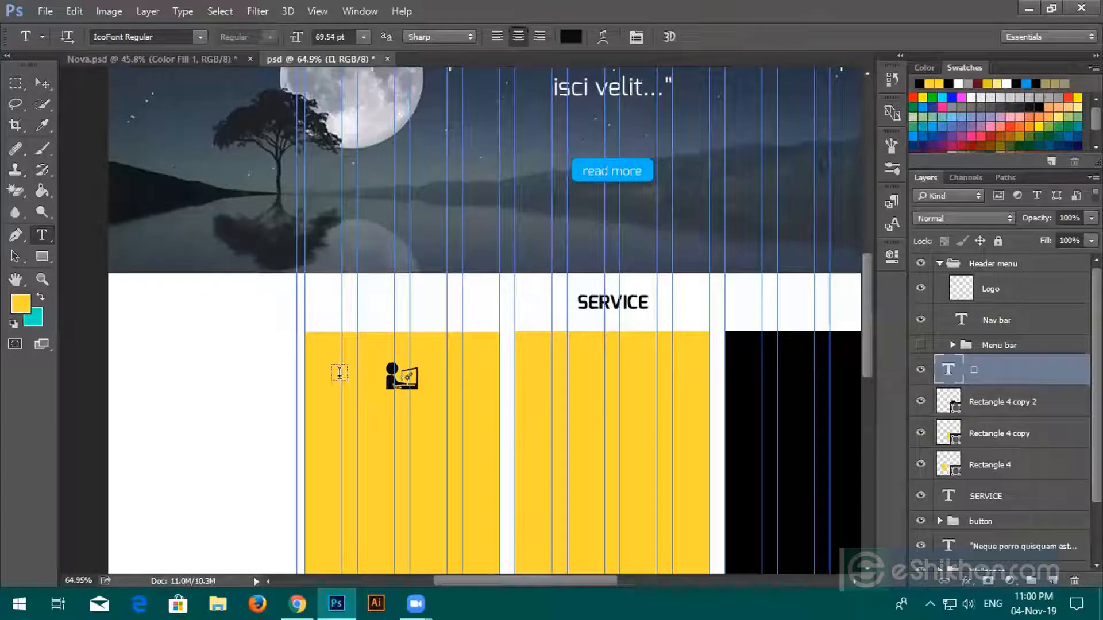
# Step: Switch to the Ellipse Tool in Shape mode and select the black third card's layer so new shapes take its fill
pyautogui.click(37, 237)
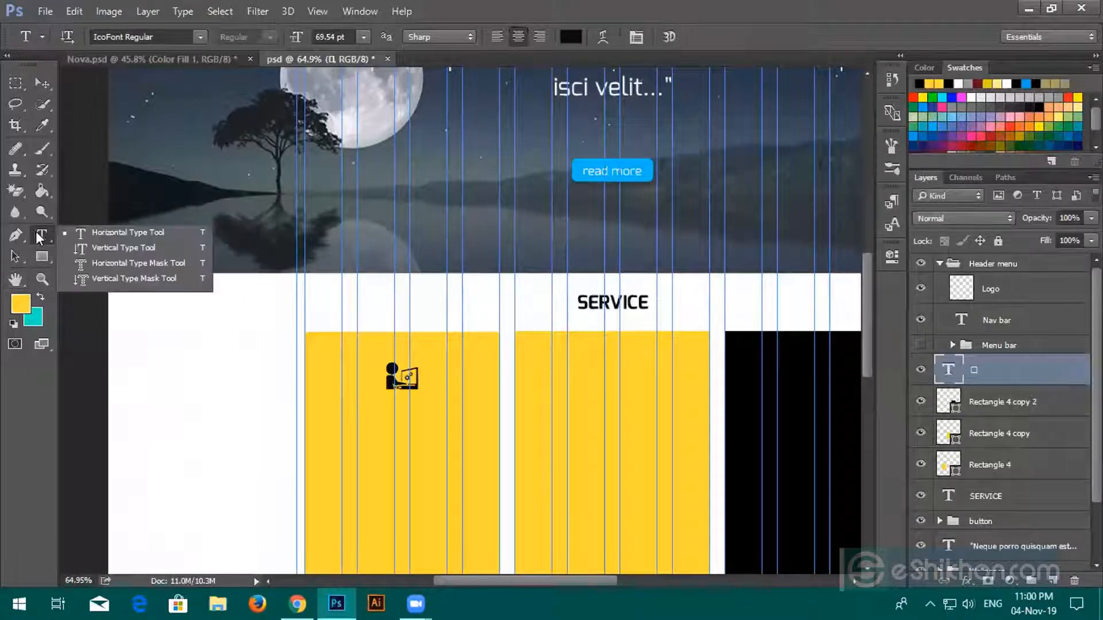
pyautogui.click(37, 258)
pyautogui.click(36, 259)
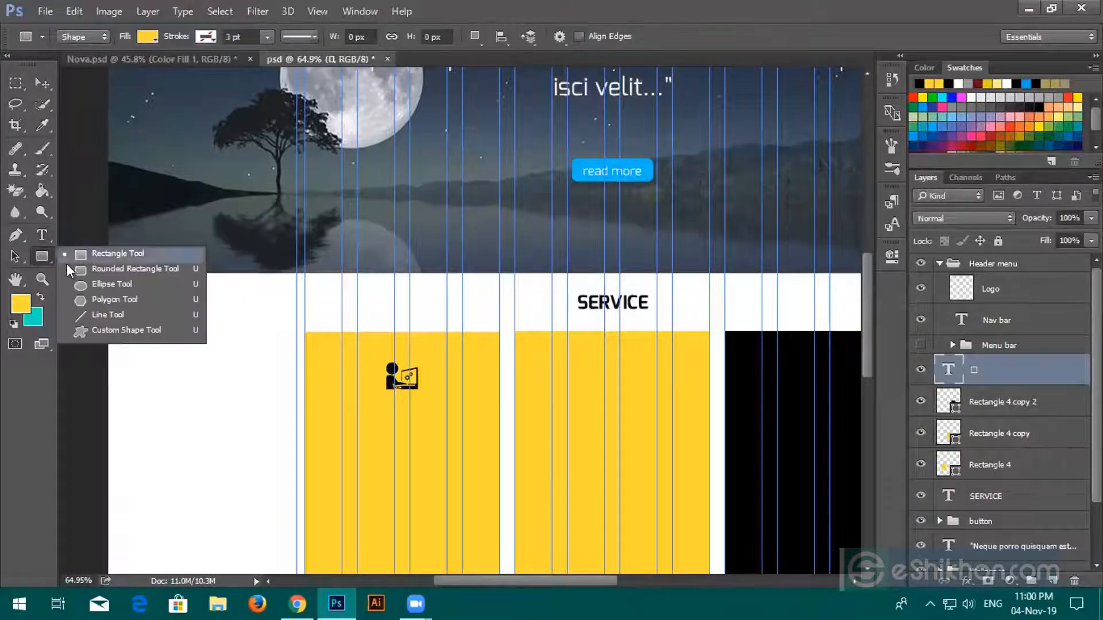
pyautogui.click(85, 284)
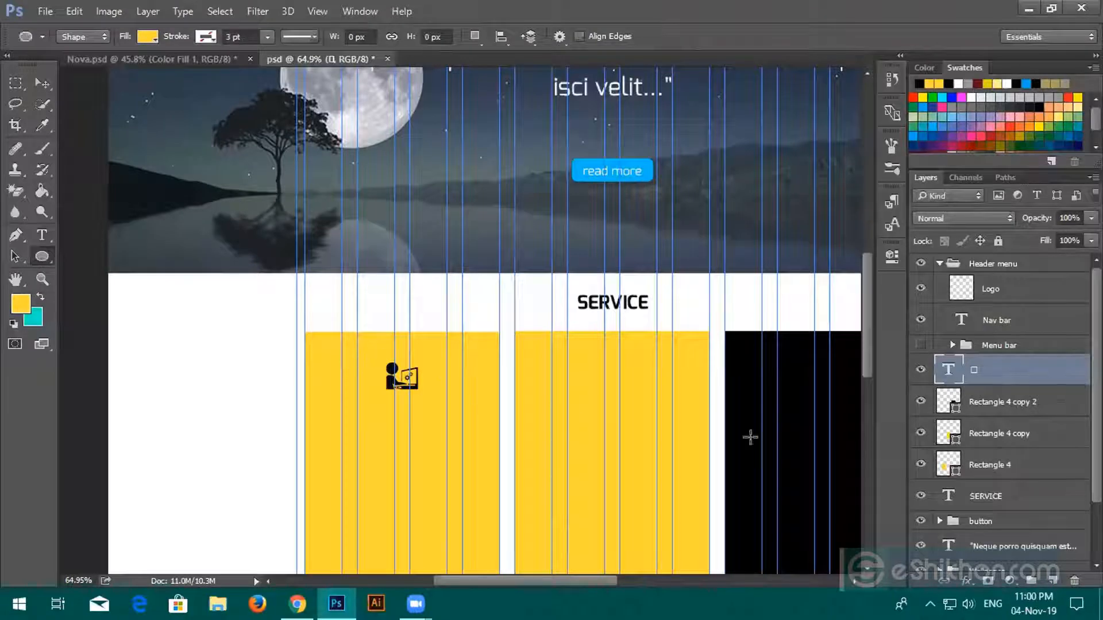
pyautogui.click(1000, 403)
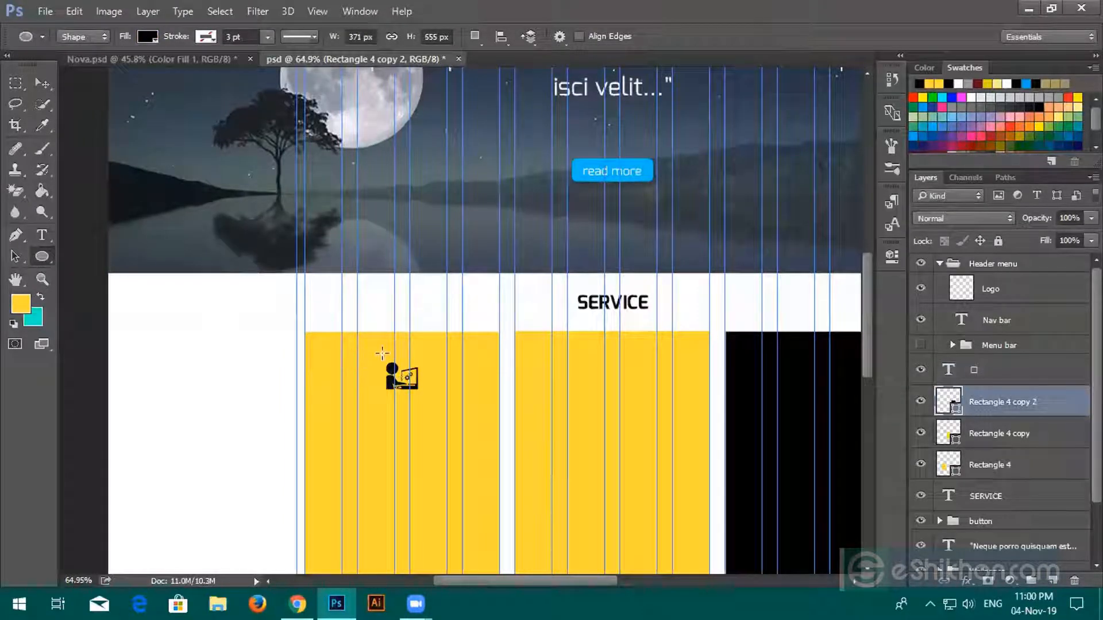
pyautogui.moveTo(379, 350); pyautogui.dragTo(411, 393)
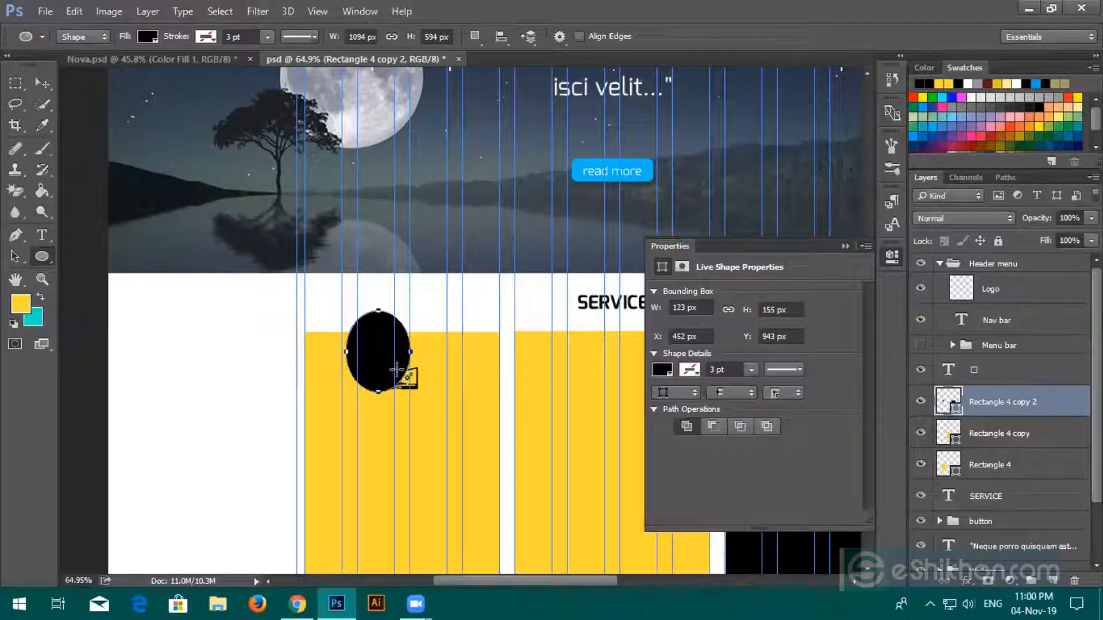
pyautogui.hotkey('ctrl', 'z')
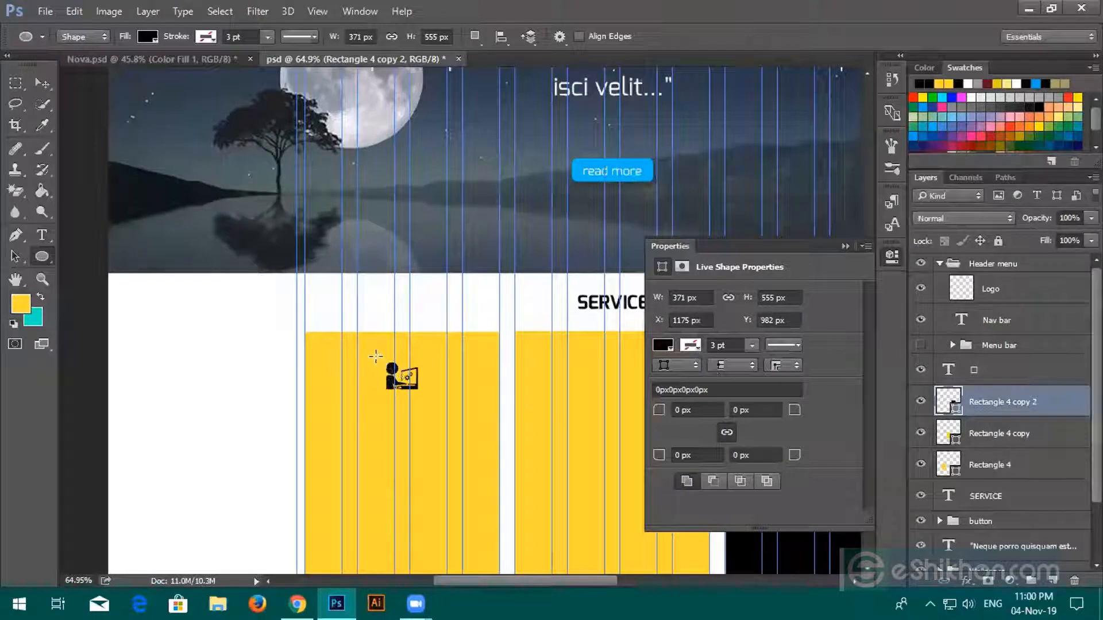
pyautogui.moveTo(377, 353); pyautogui.dragTo(411, 394)
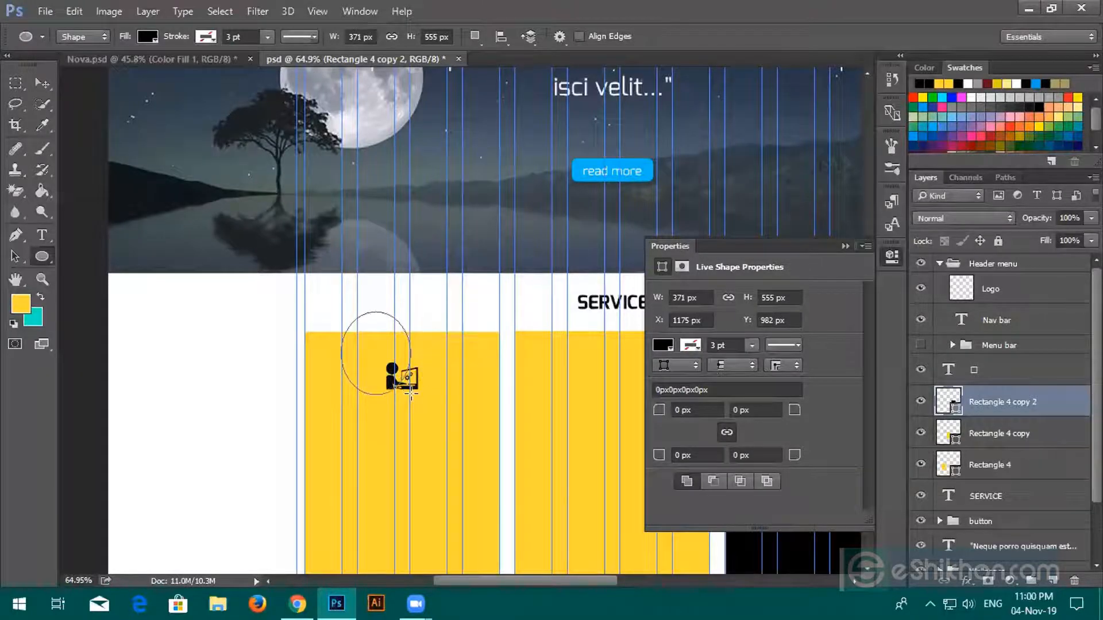
pyautogui.click(845, 246)
pyautogui.hotkey('ctrl', 'z')
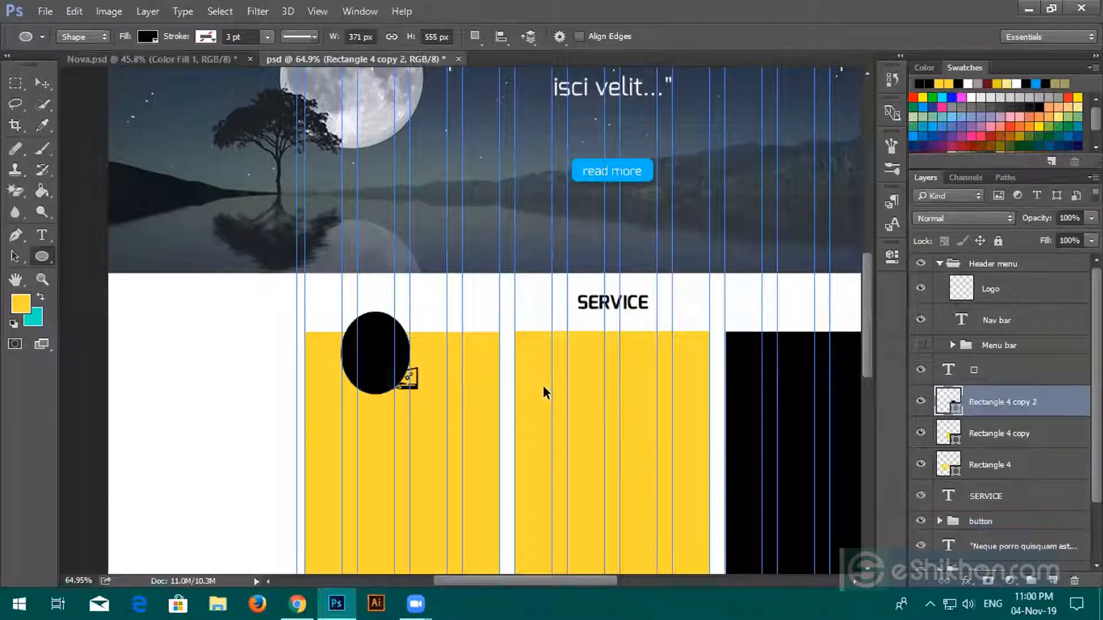
# Step: Draw a circle about 118 px wide near the first card's icon and fill it with the read more button's blue
pyautogui.moveTo(378, 356); pyautogui.dragTo(405, 383)
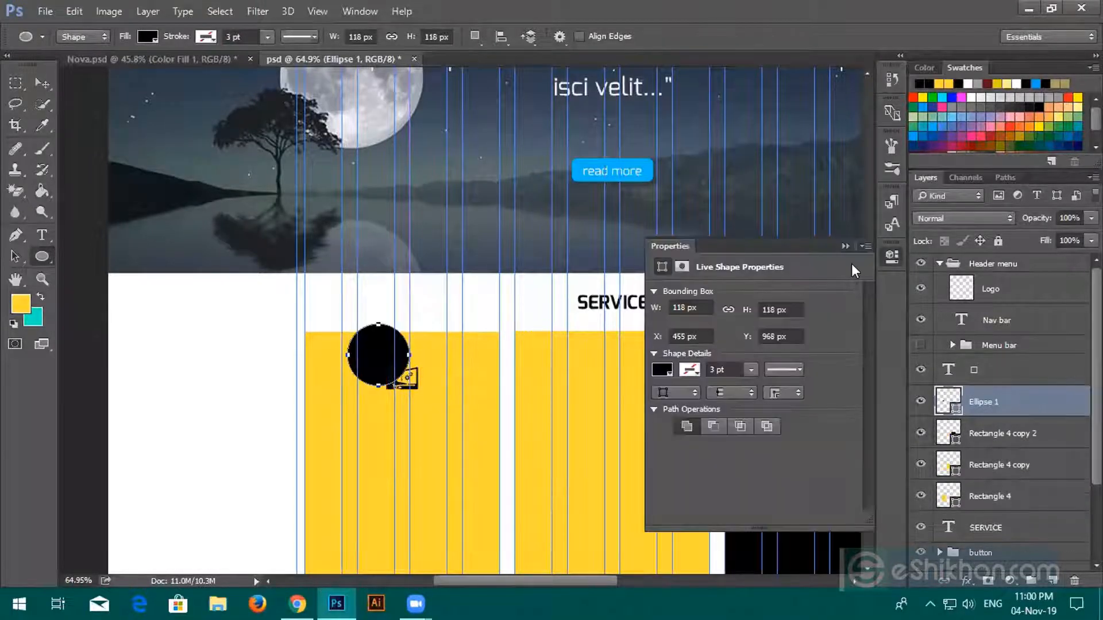
pyautogui.click(845, 245)
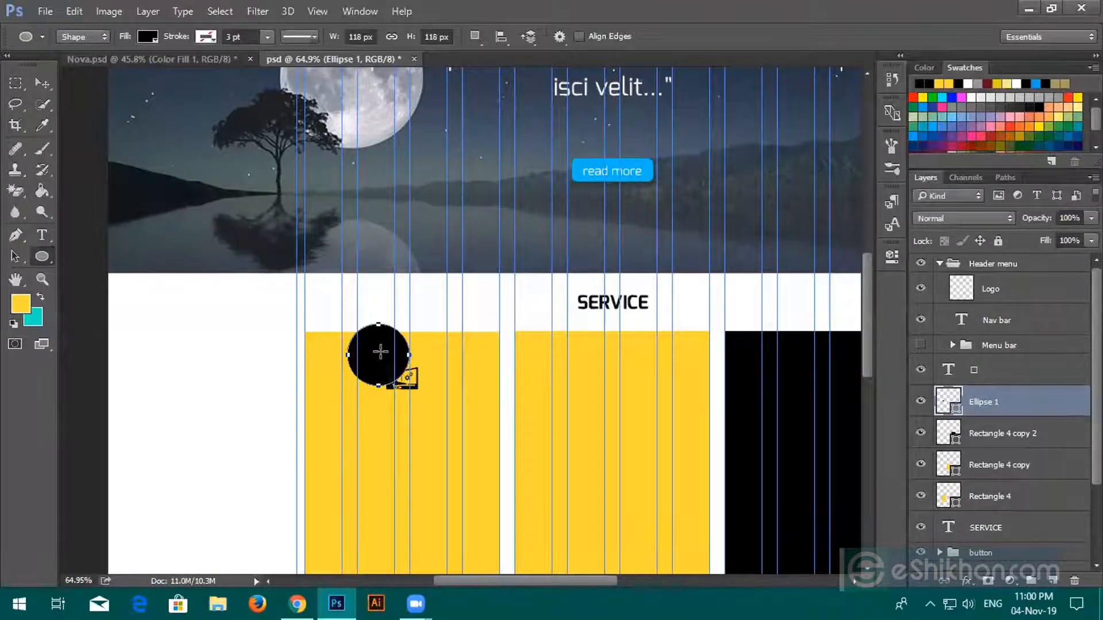
pyautogui.doubleClick(958, 409)
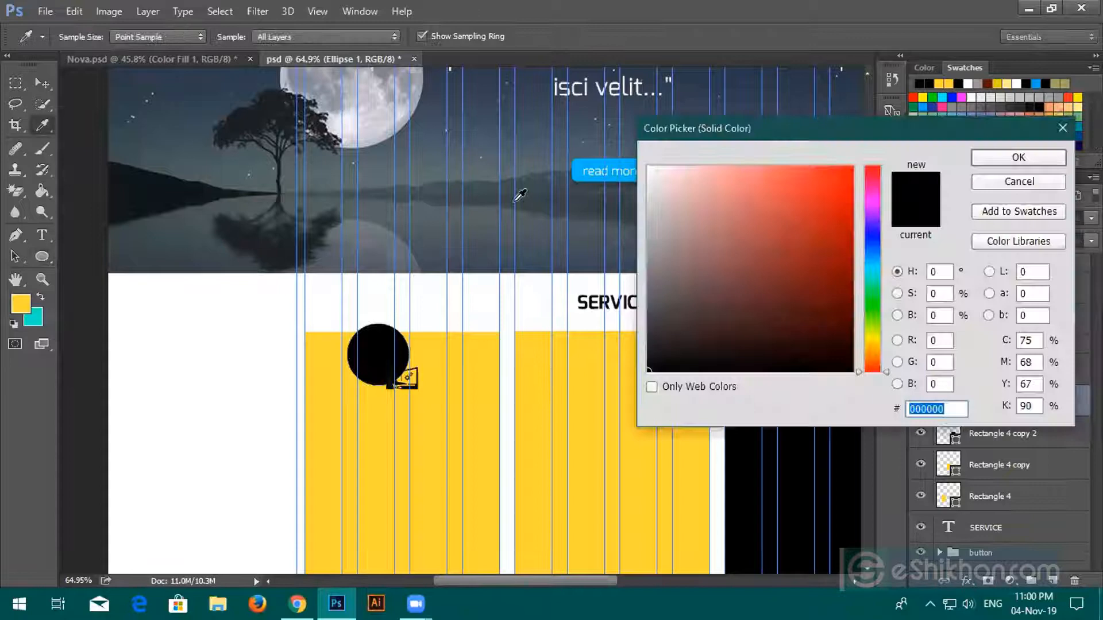
pyautogui.click(583, 164)
pyautogui.click(976, 158)
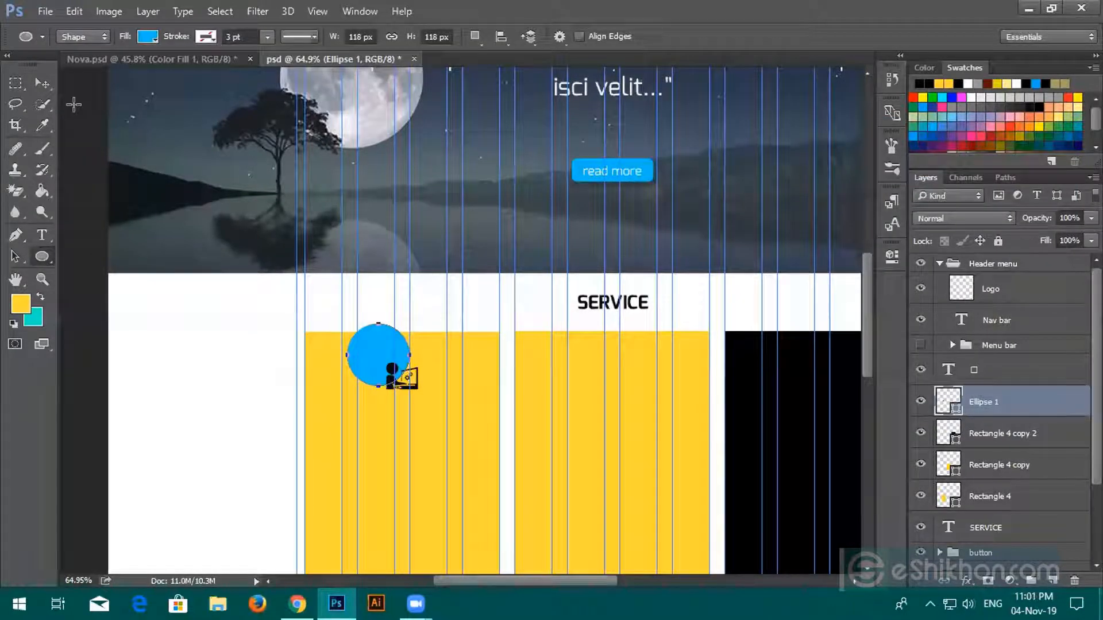
# Step: Center the blue circle behind the first card's icon and select the icon and circle layers together
pyautogui.press('v')
pyautogui.moveTo(375, 355); pyautogui.dragTo(400, 376)
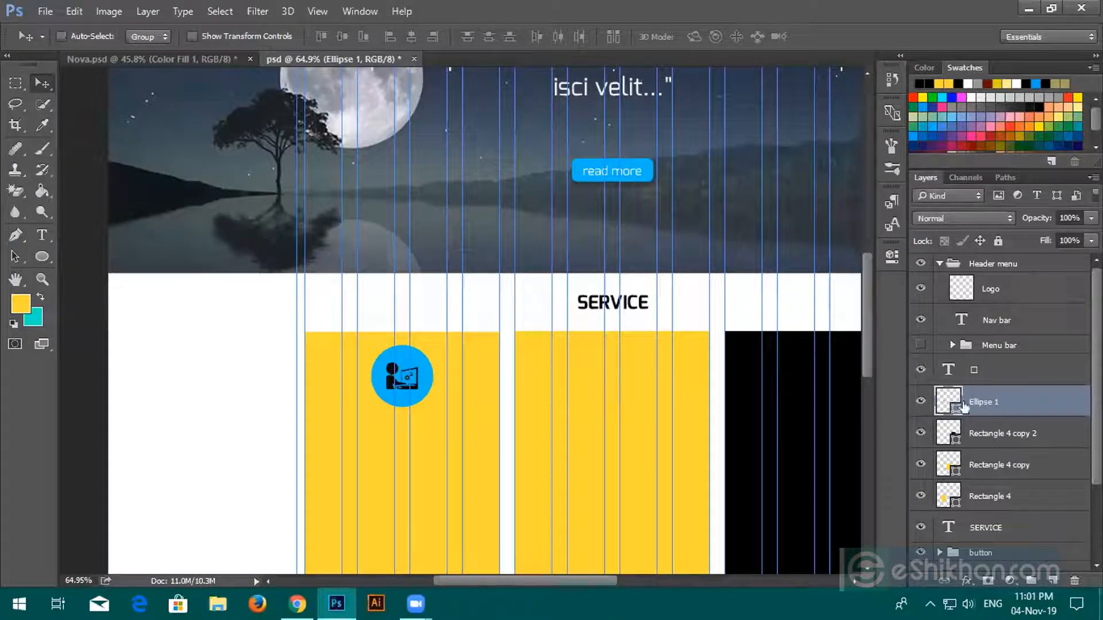
pyautogui.keyDown('shift'); pyautogui.click(968, 377); pyautogui.keyUp('shift')
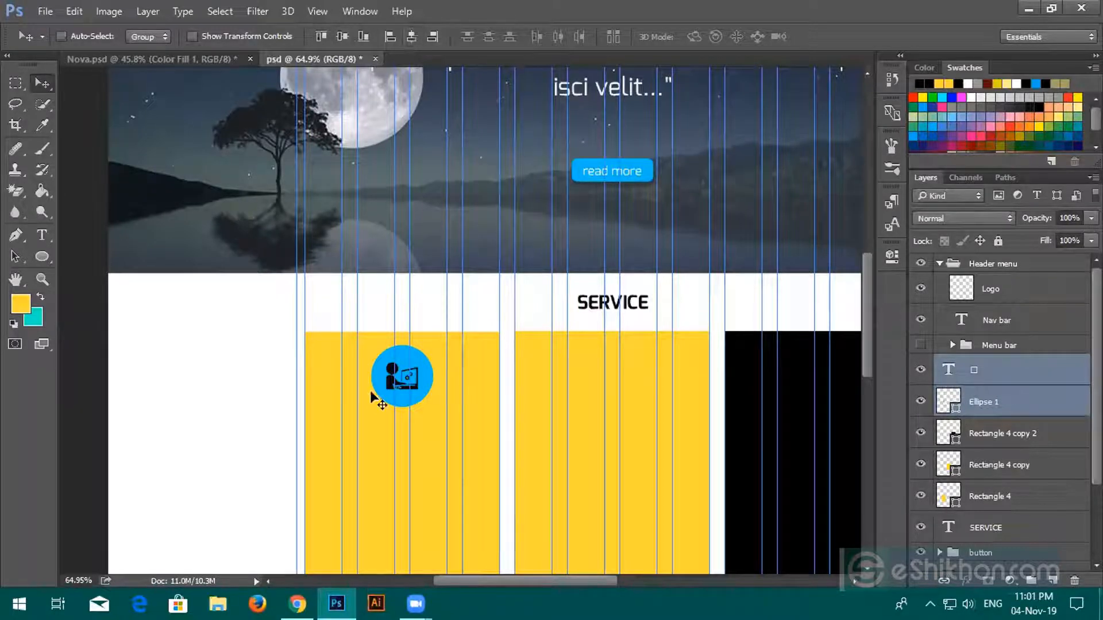
pyautogui.scroll(-2, 368, 425)
pyautogui.scroll(-2, 354, 427)
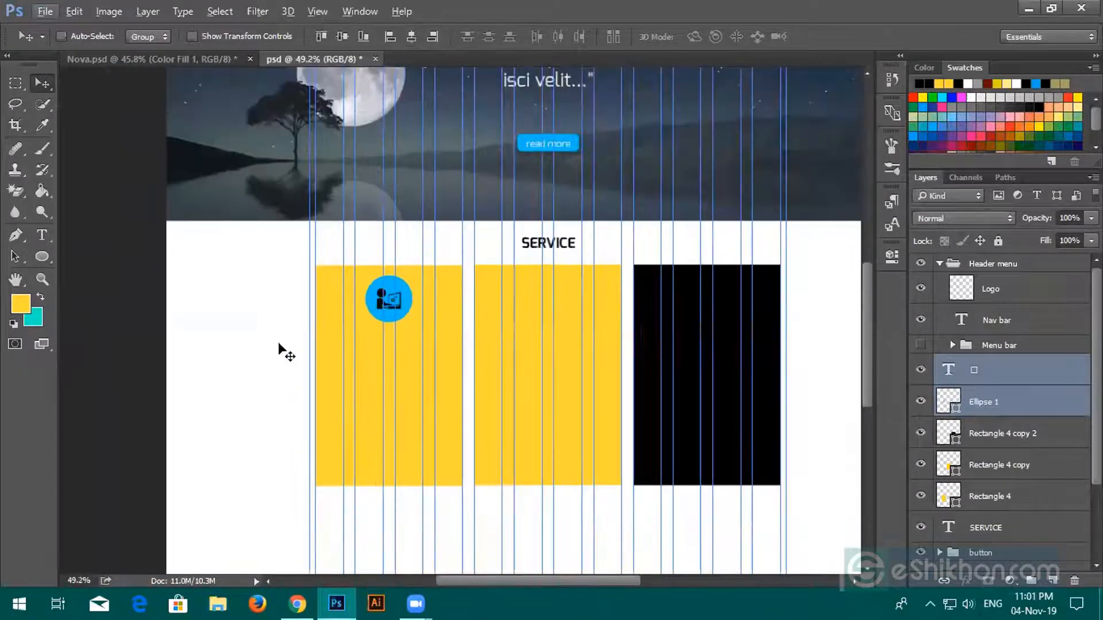
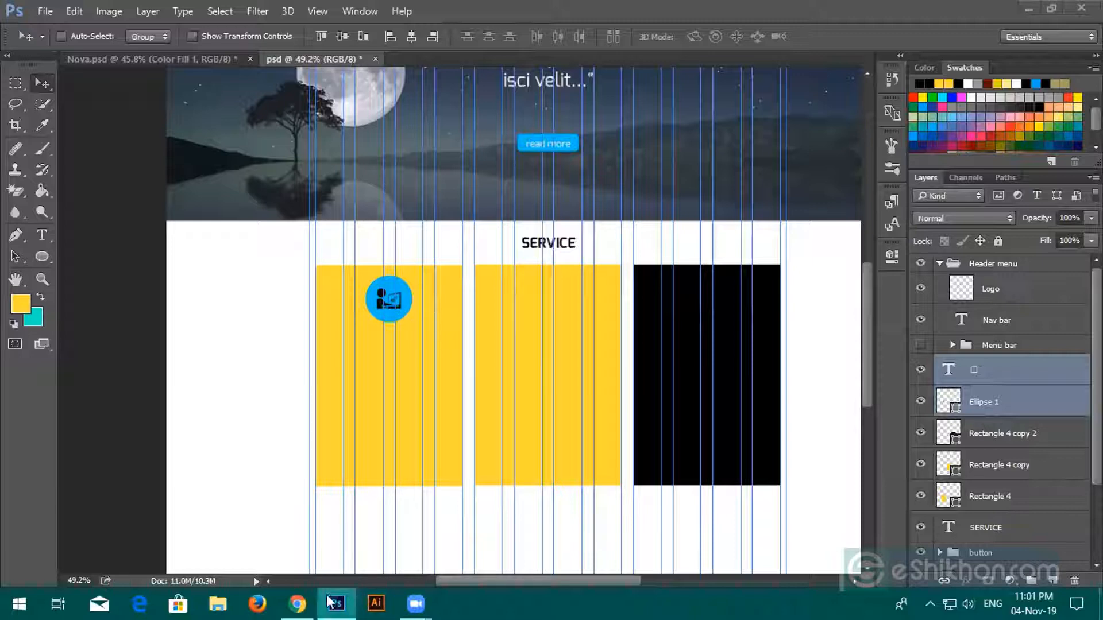
# Step: Copy the opening lines of the "What is Lorem Ipsum?" paragraph from lipsum.com in Chrome and return to Photoshop
pyautogui.click(297, 603)
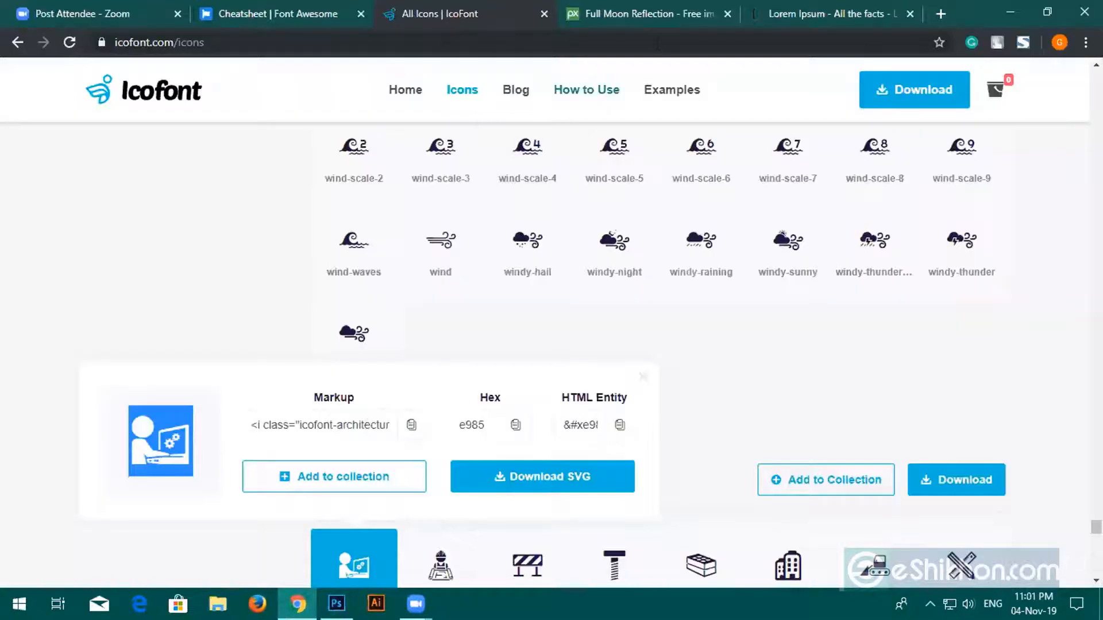
pyautogui.click(910, 14)
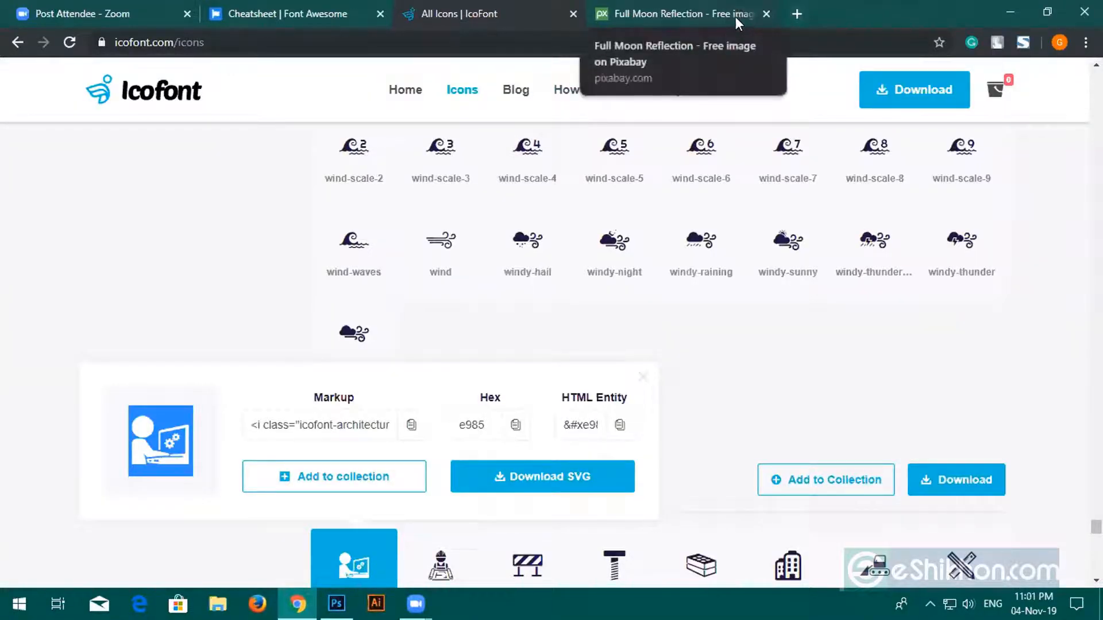
pyautogui.hotkey('ctrl', 'shift', 't')
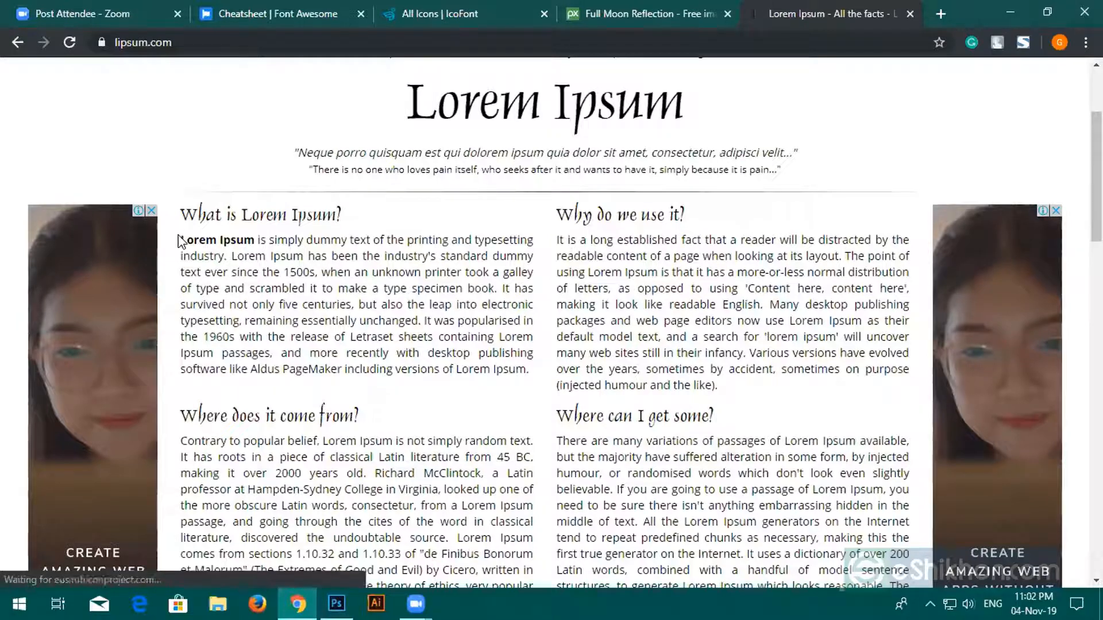
pyautogui.moveTo(177, 237); pyautogui.dragTo(244, 256)
pyautogui.click(228, 272)
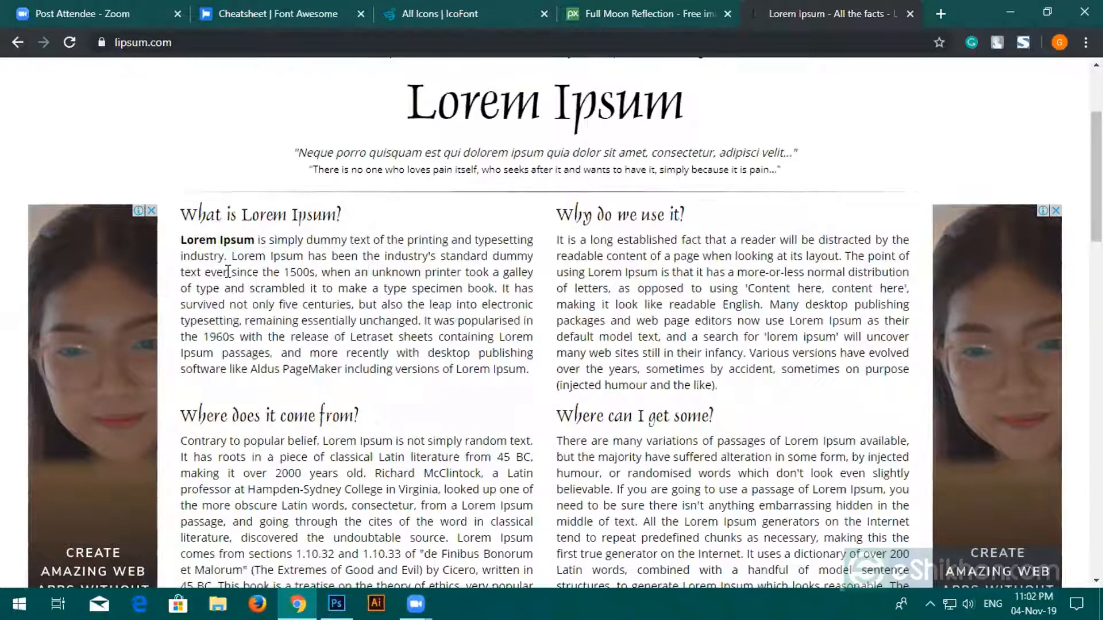
pyautogui.moveTo(182, 242); pyautogui.dragTo(533, 317)
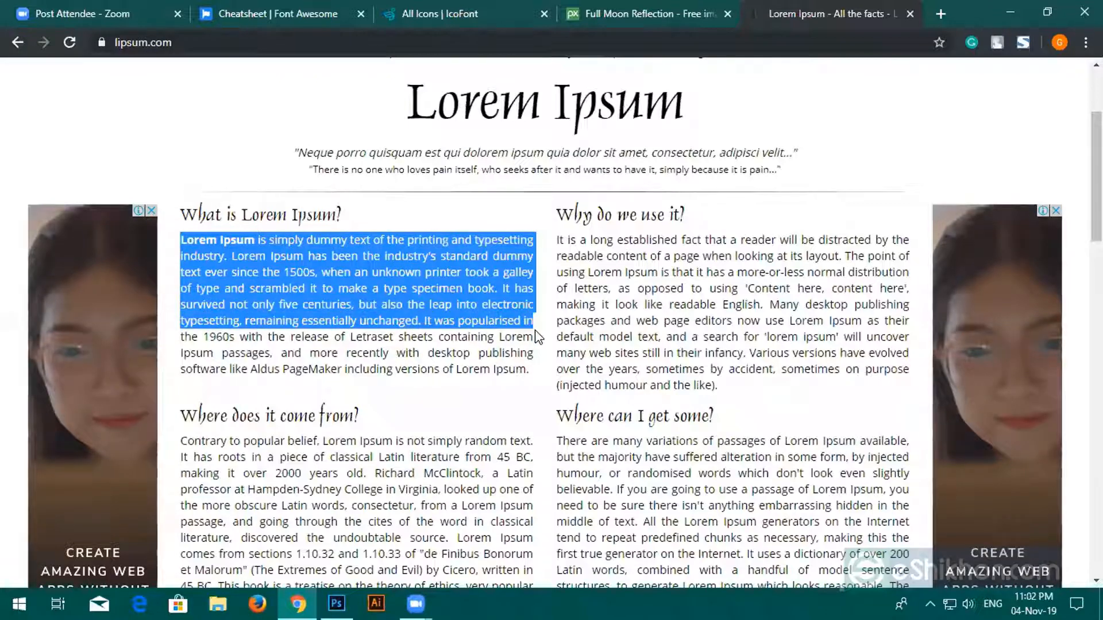
pyautogui.click(339, 604)
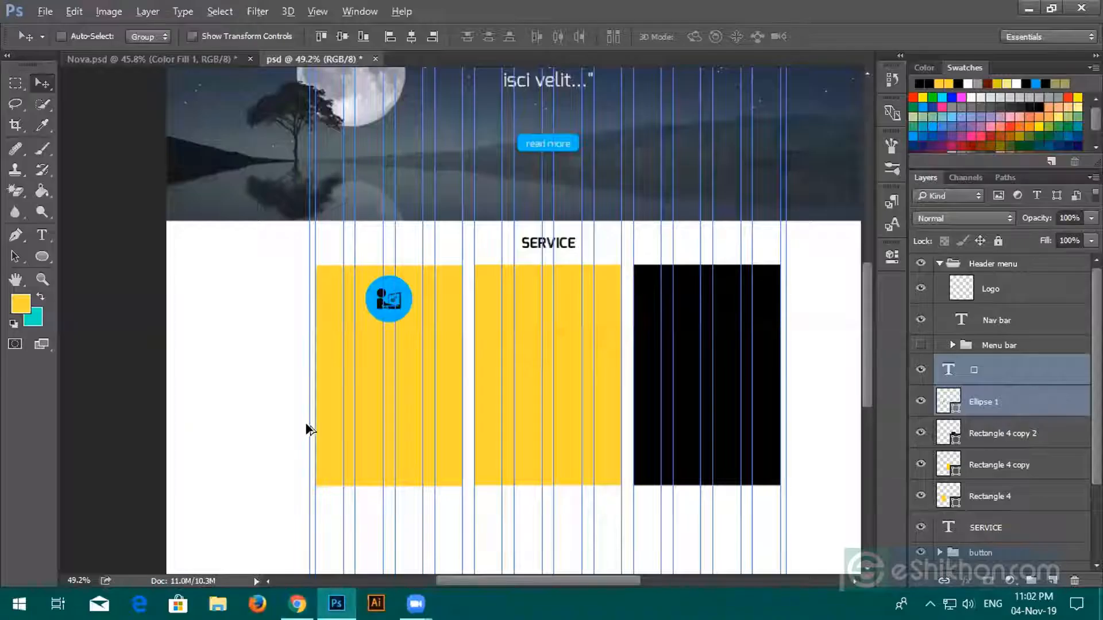
# Step: Recolor the icon inside the first card's blue circle with the card's yellow, fddb3a
pyautogui.scroll(4, 310, 428)
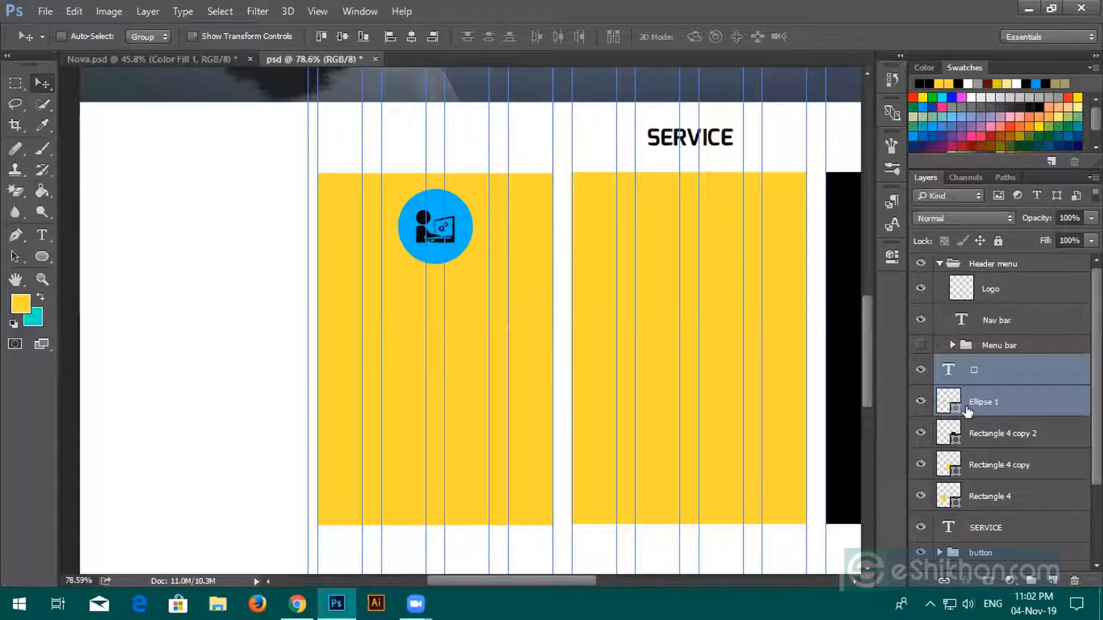
pyautogui.doubleClick(949, 368)
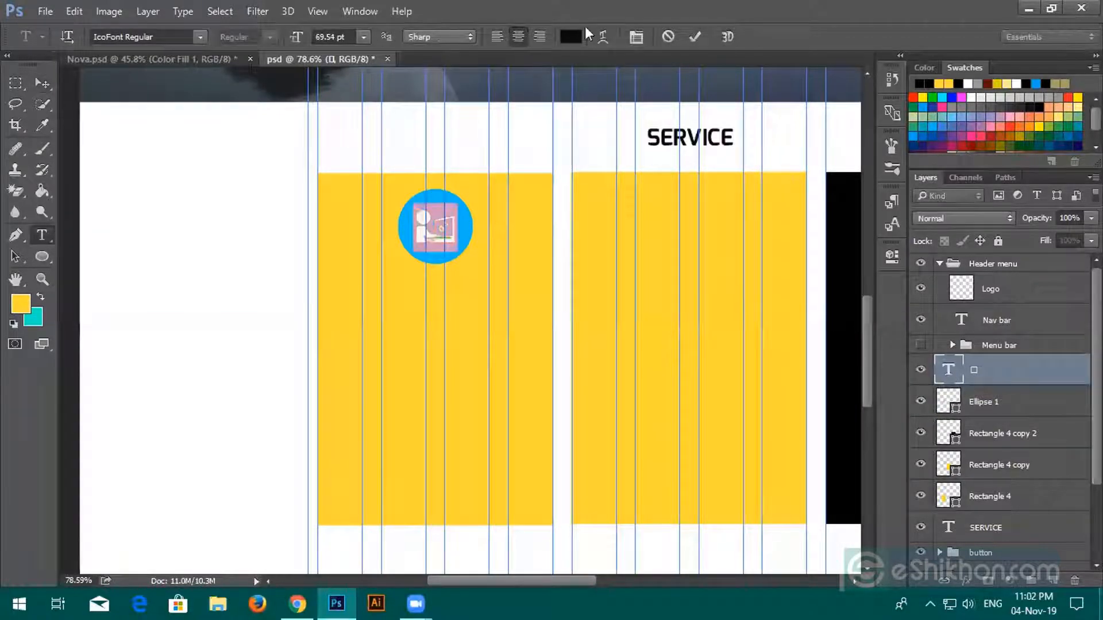
pyautogui.click(577, 39)
pyautogui.click(615, 216)
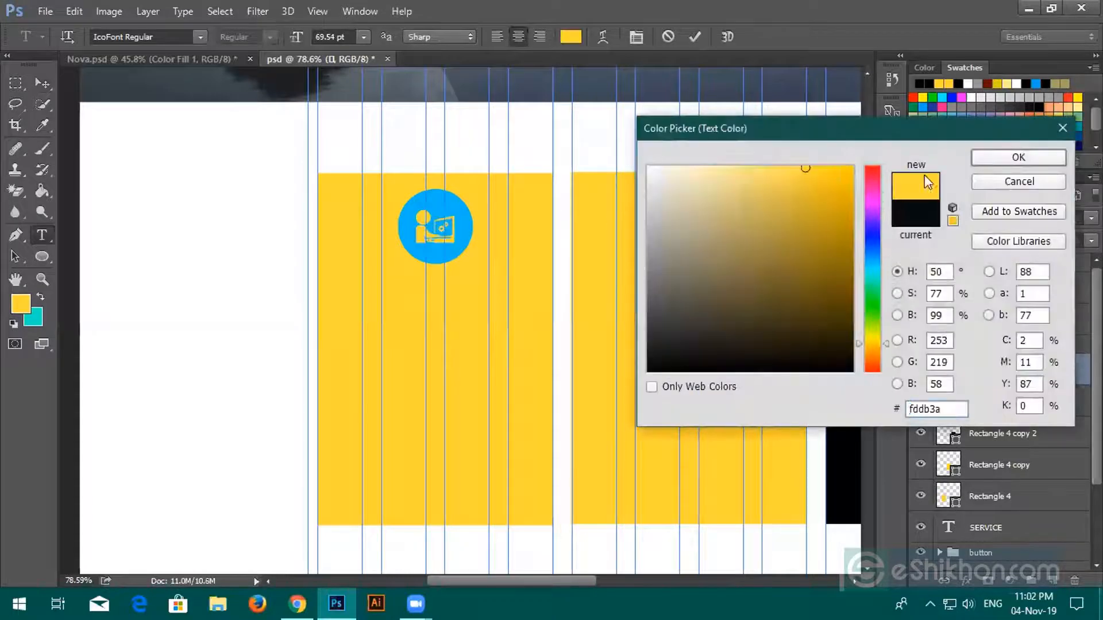
pyautogui.click(1001, 156)
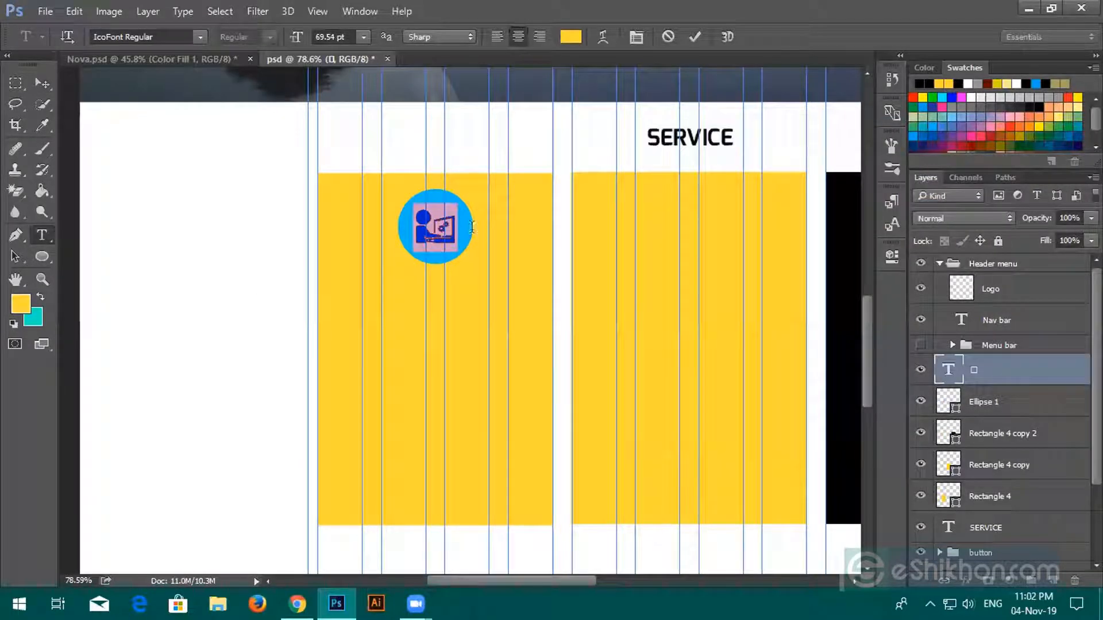
pyautogui.click(692, 37)
pyautogui.press('v')
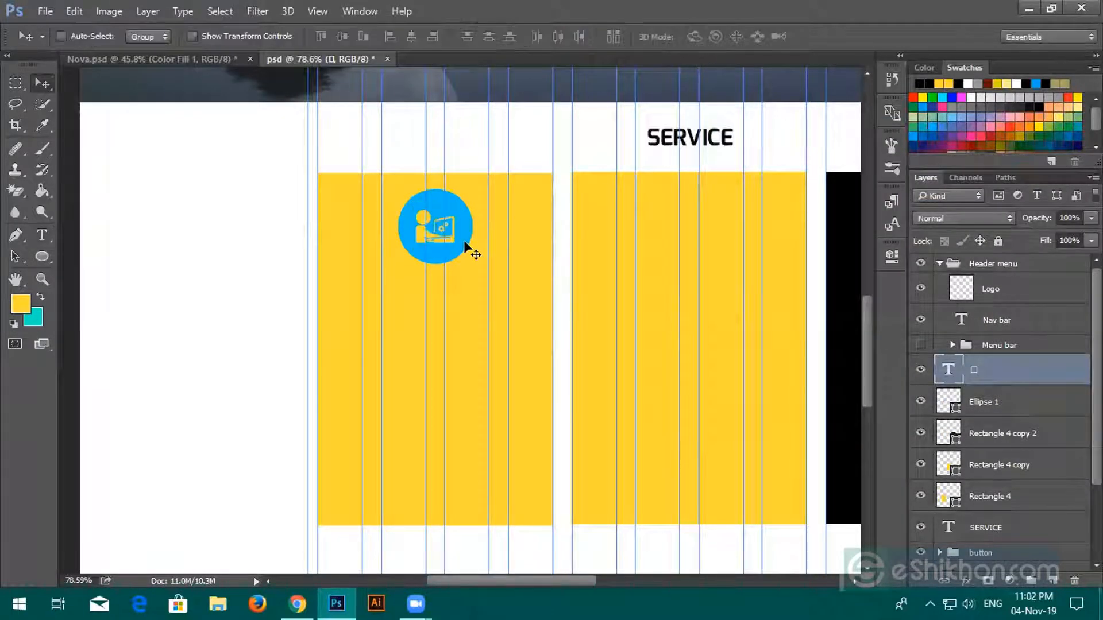
pyautogui.scroll(-2, 461, 352)
pyautogui.scroll(2, 461, 353)
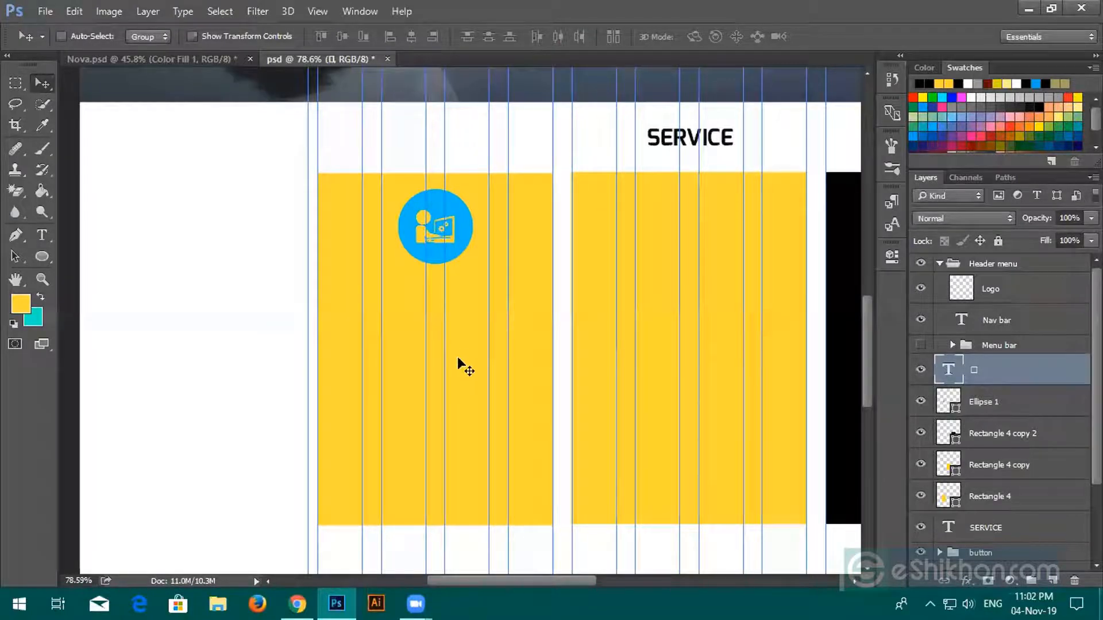
pyautogui.scroll(-3, 456, 356)
pyautogui.scroll(-2, 456, 355)
pyautogui.scroll(3, 457, 359)
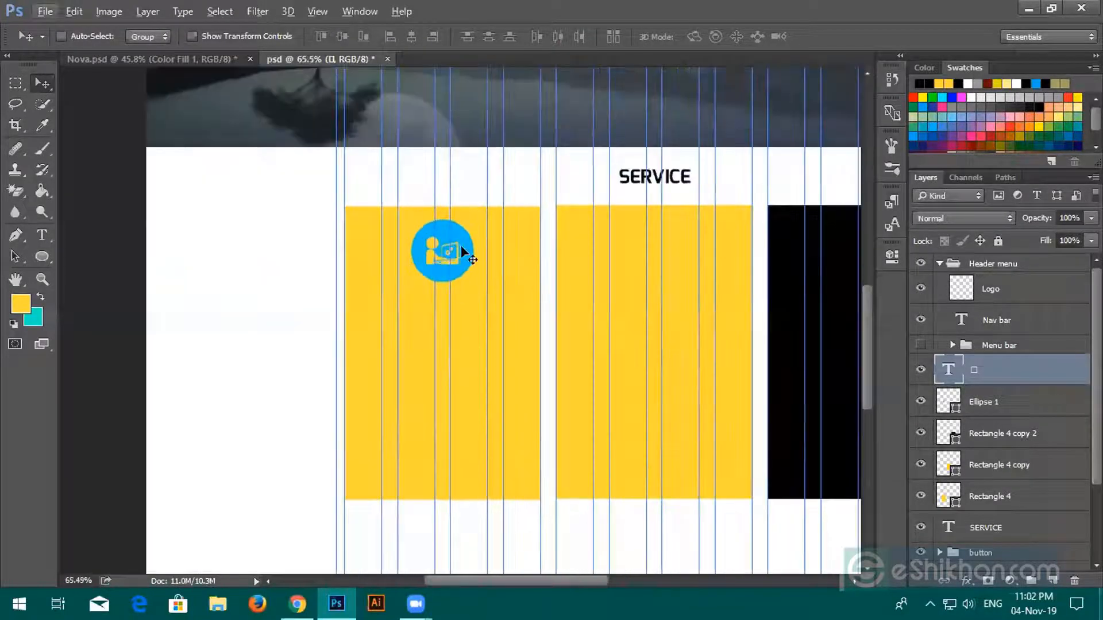
# Step: Delete the blue circle behind the first card's icon
pyautogui.click(997, 402)
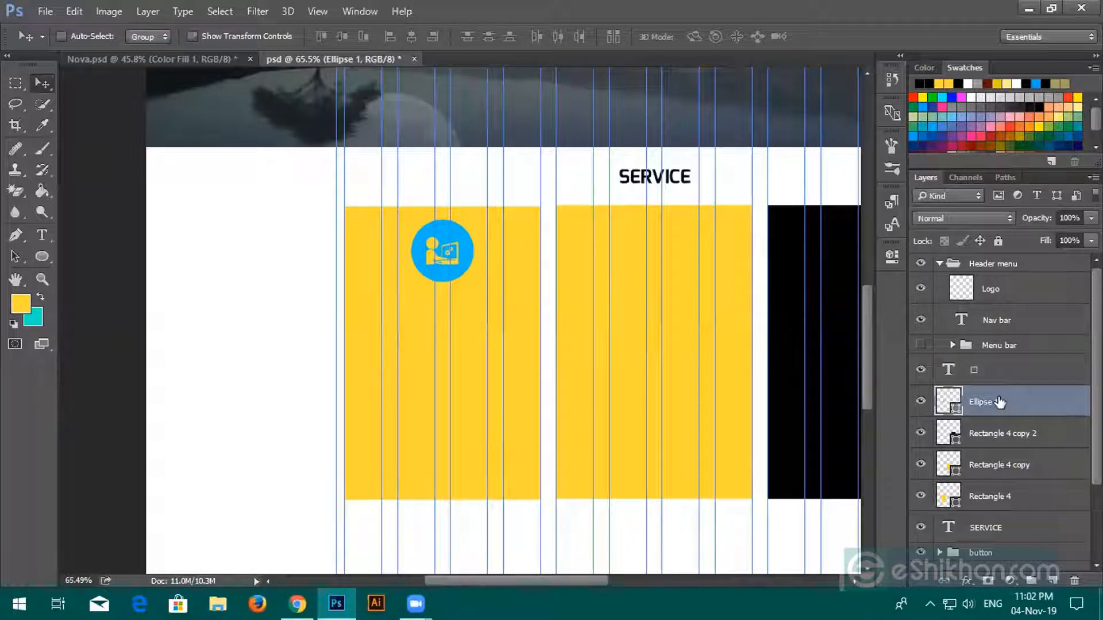
pyautogui.press('Delete')
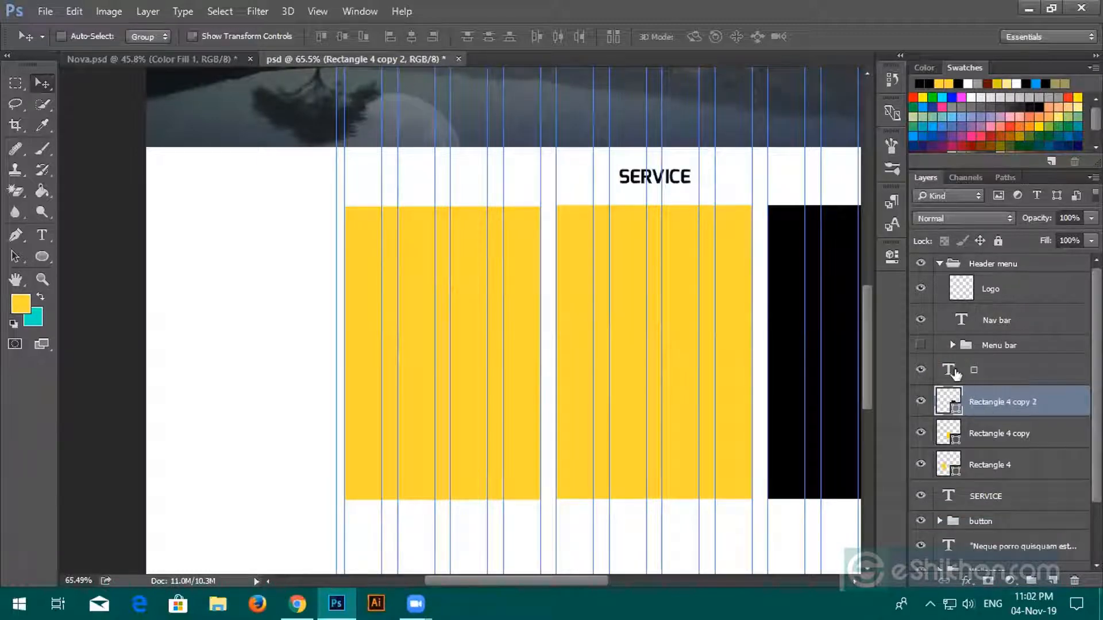
# Step: Try recoloring the first card's icon to the third card's black, 000000
pyautogui.click(955, 374)
pyautogui.doubleClick(956, 374)
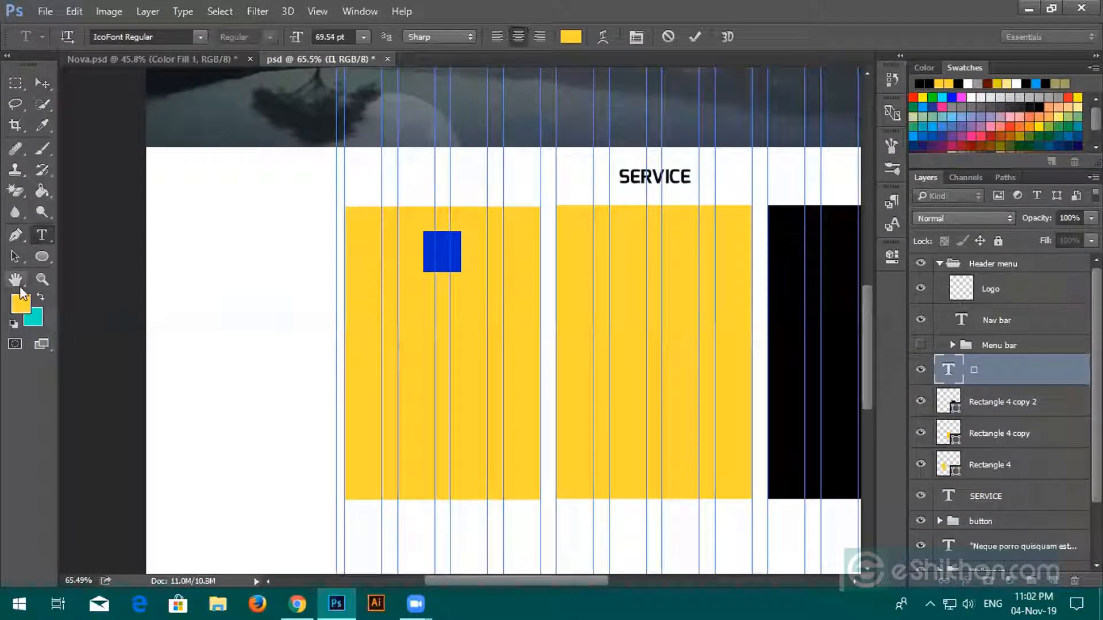
pyautogui.click(563, 37)
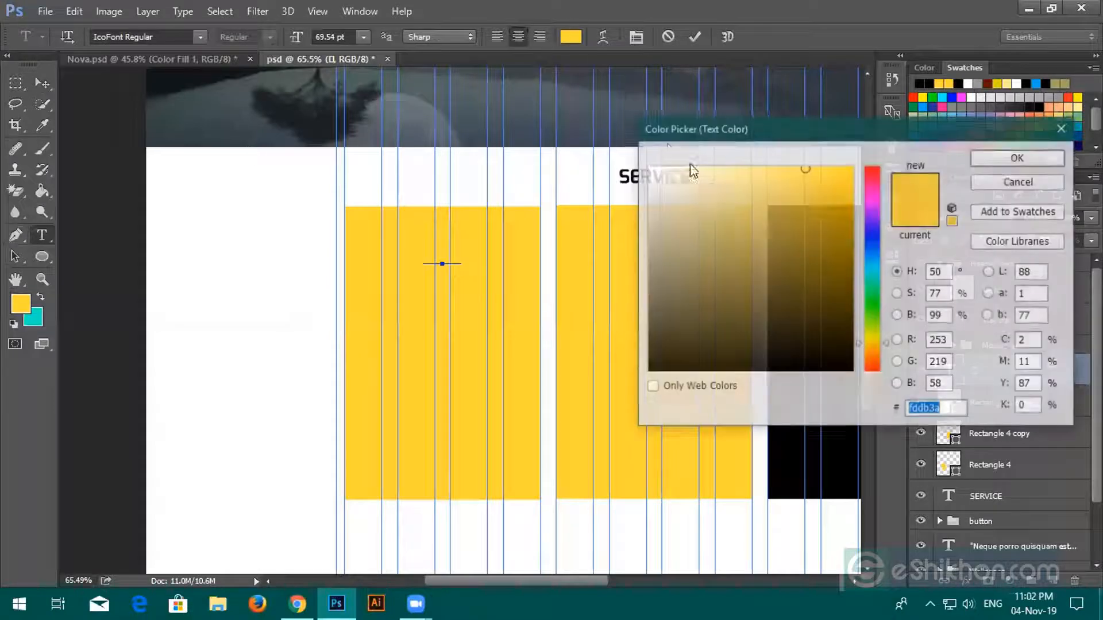
pyautogui.click(793, 472)
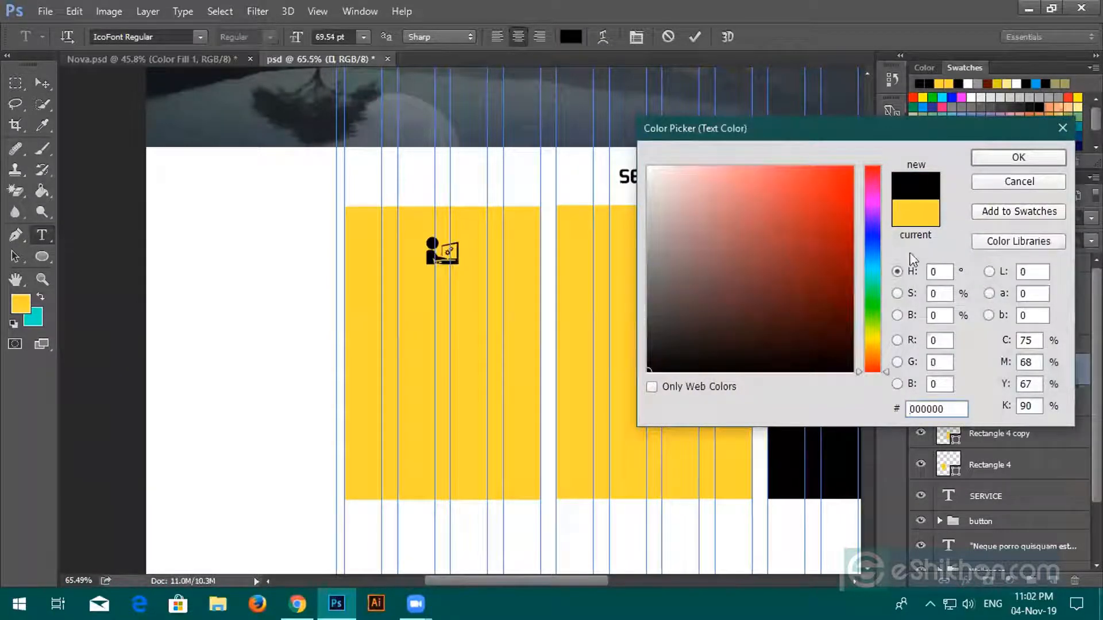
pyautogui.click(1019, 182)
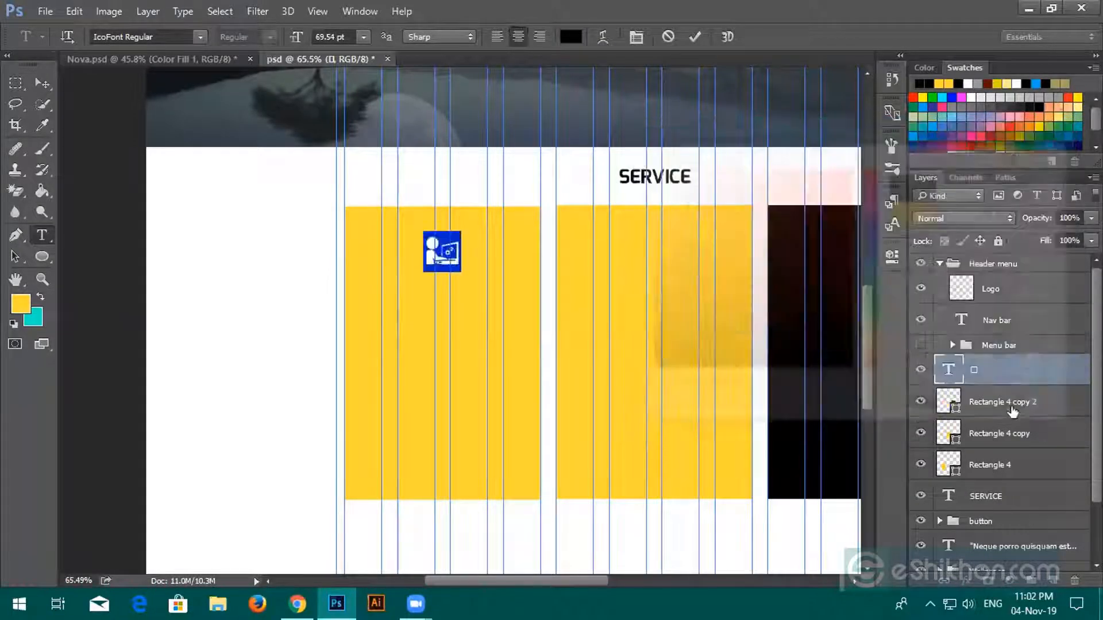
# Step: Clear the icon character from the first card's text layer and return to the Move tool
pyautogui.press('BackSpace')
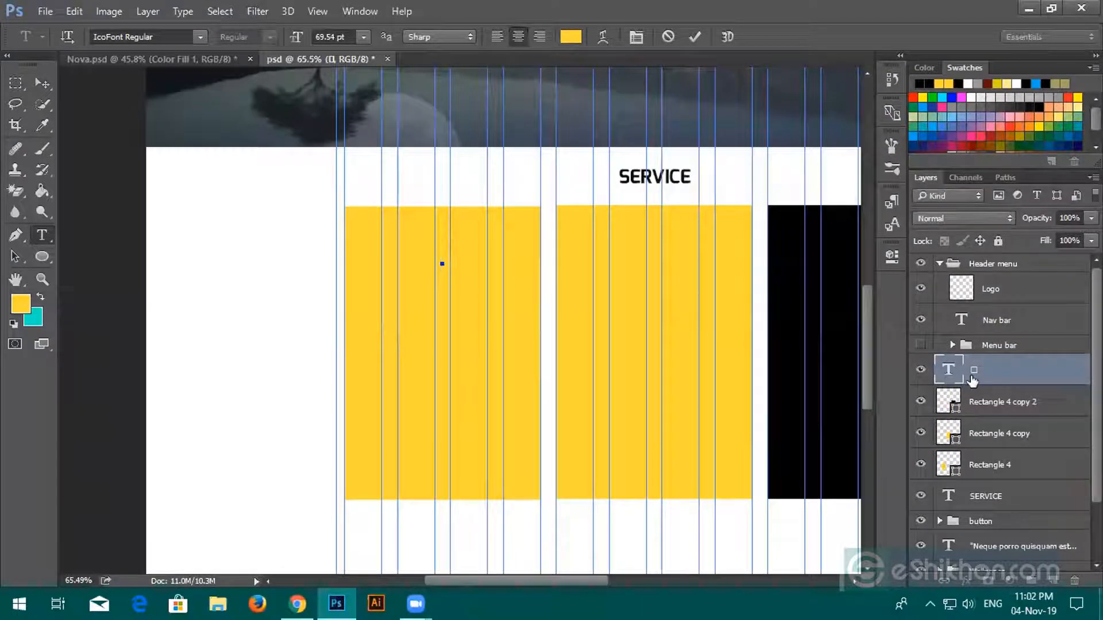
pyautogui.click(697, 38)
pyautogui.press('v')
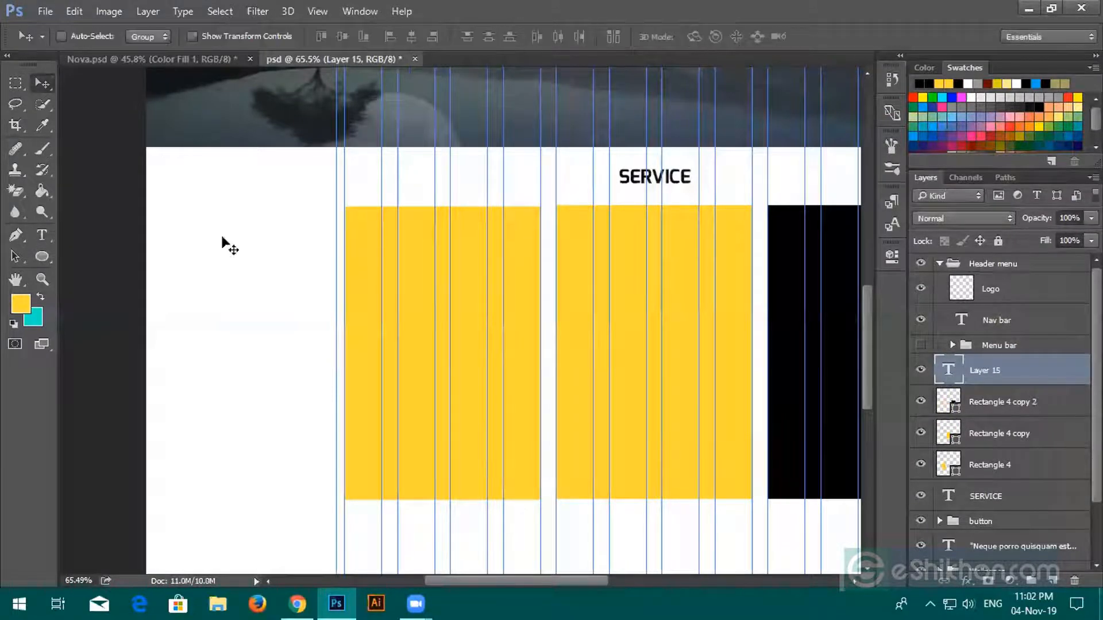
# Step: Draw a paragraph text box covering most of the first card and paste the copied Lorem Ipsum text into it
pyautogui.click(42, 235)
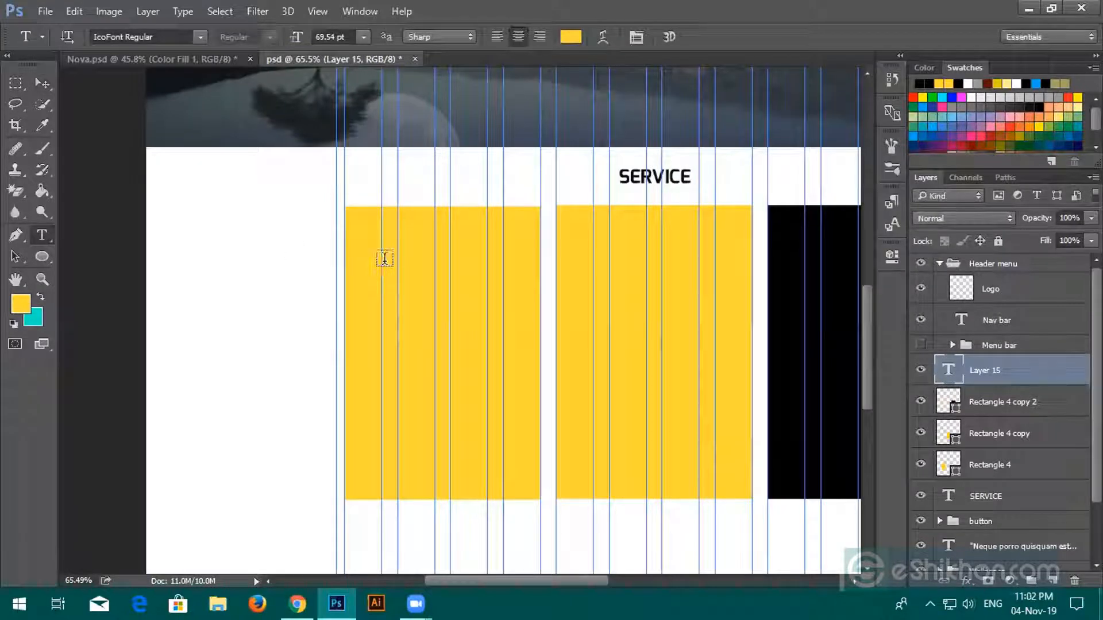
pyautogui.moveTo(362, 257); pyautogui.dragTo(527, 482)
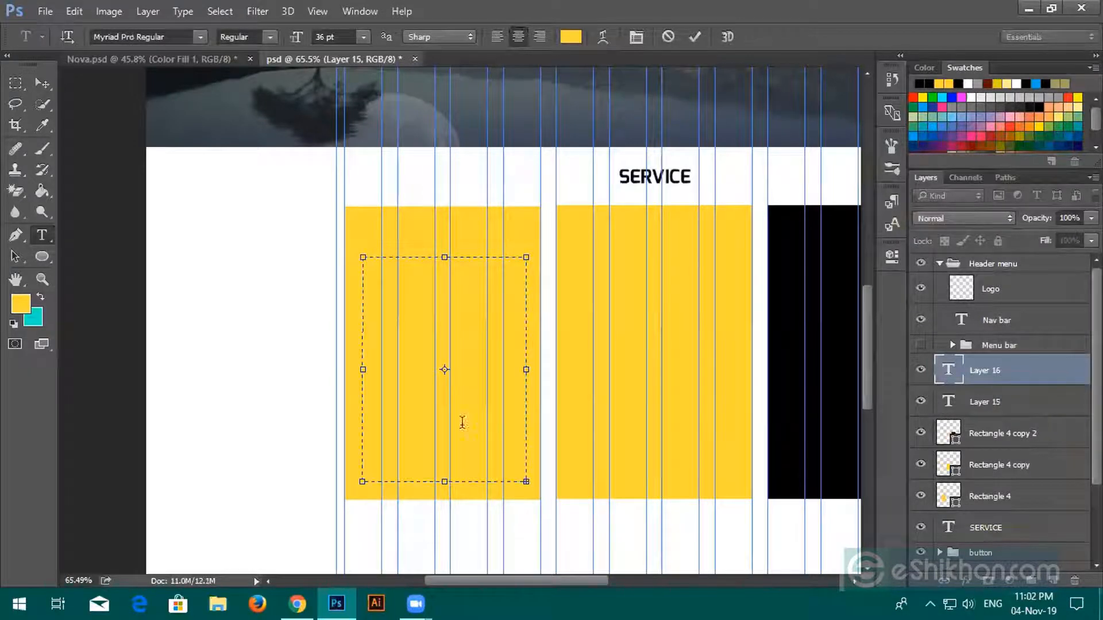
pyautogui.click(693, 37)
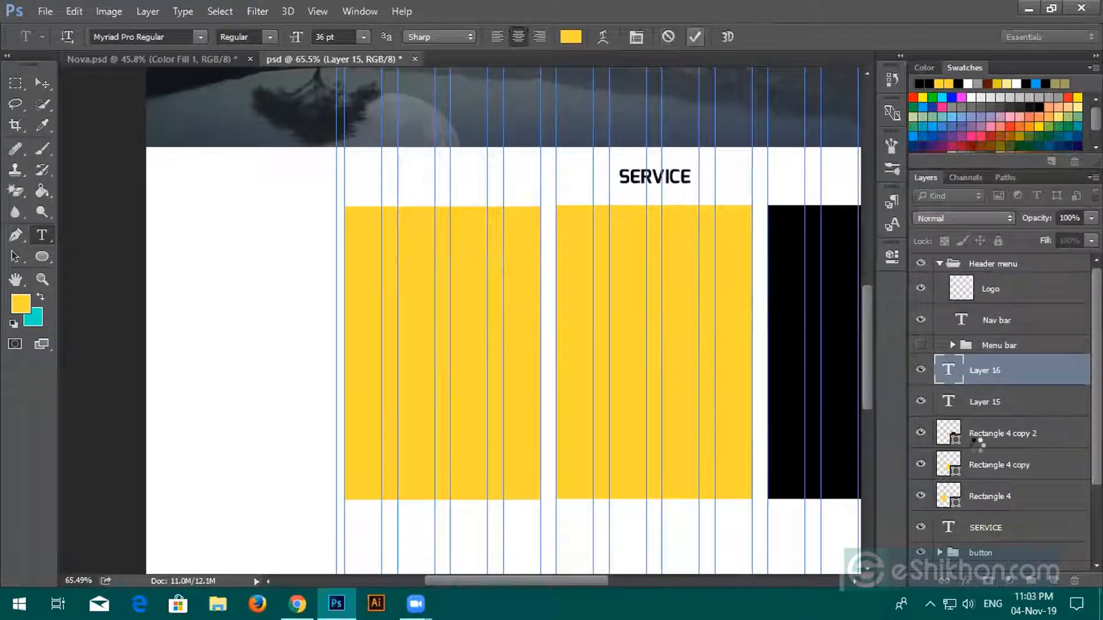
pyautogui.doubleClick(945, 371)
pyautogui.hotkey('ctrl', 'h')
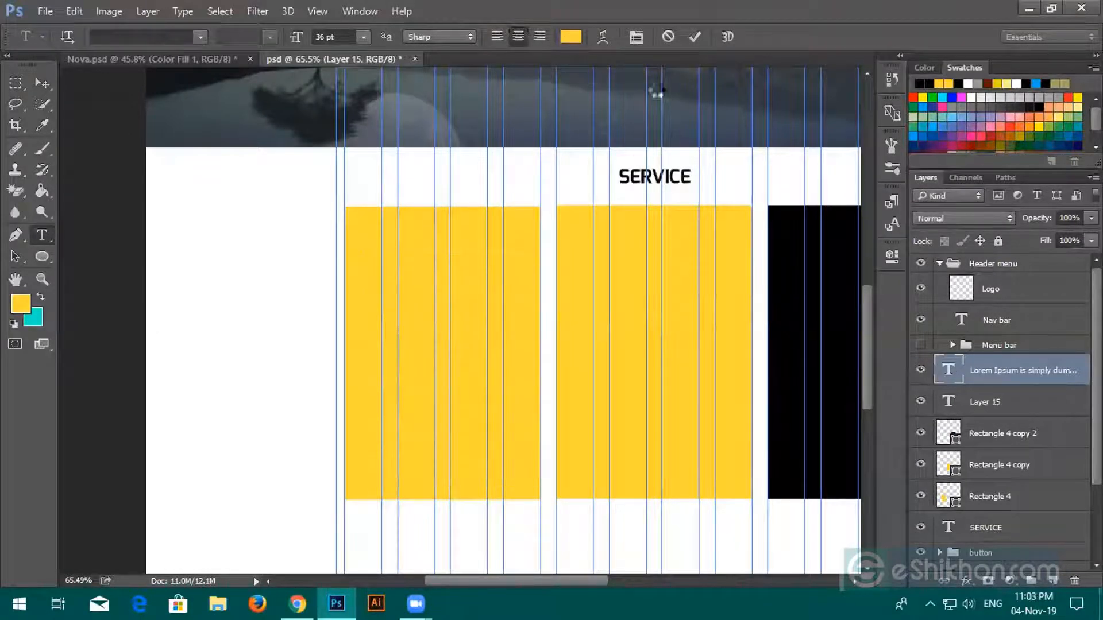
# Step: Select the whole Lorem Ipsum paragraph in the first card and color it black, 000000, sampled from the third card
pyautogui.doubleClick(948, 375)
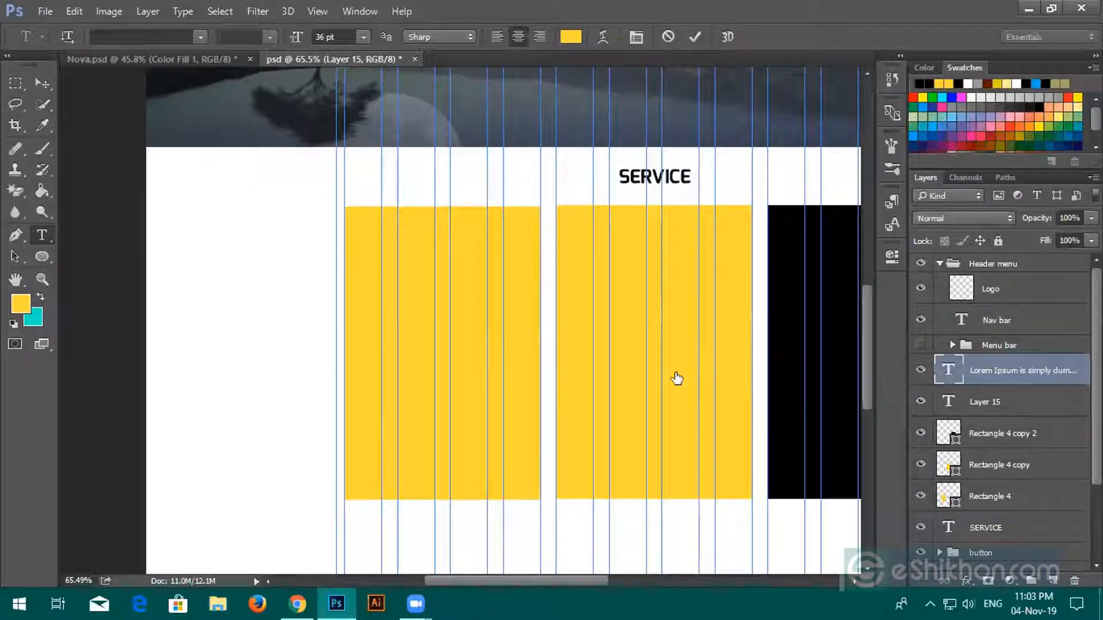
pyautogui.doubleClick(948, 372)
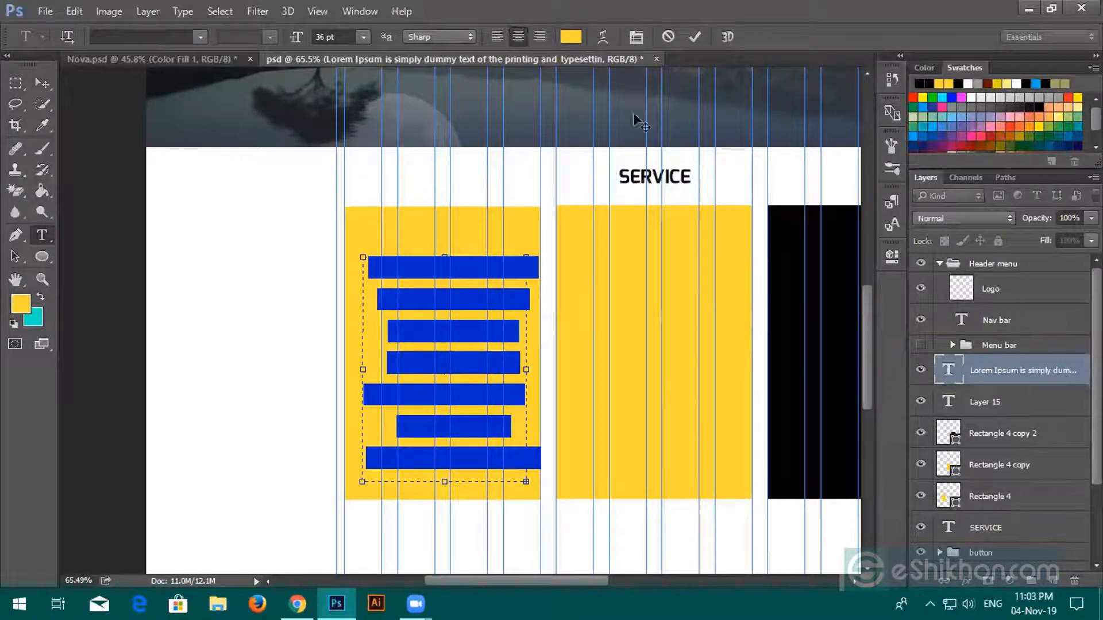
pyautogui.click(571, 36)
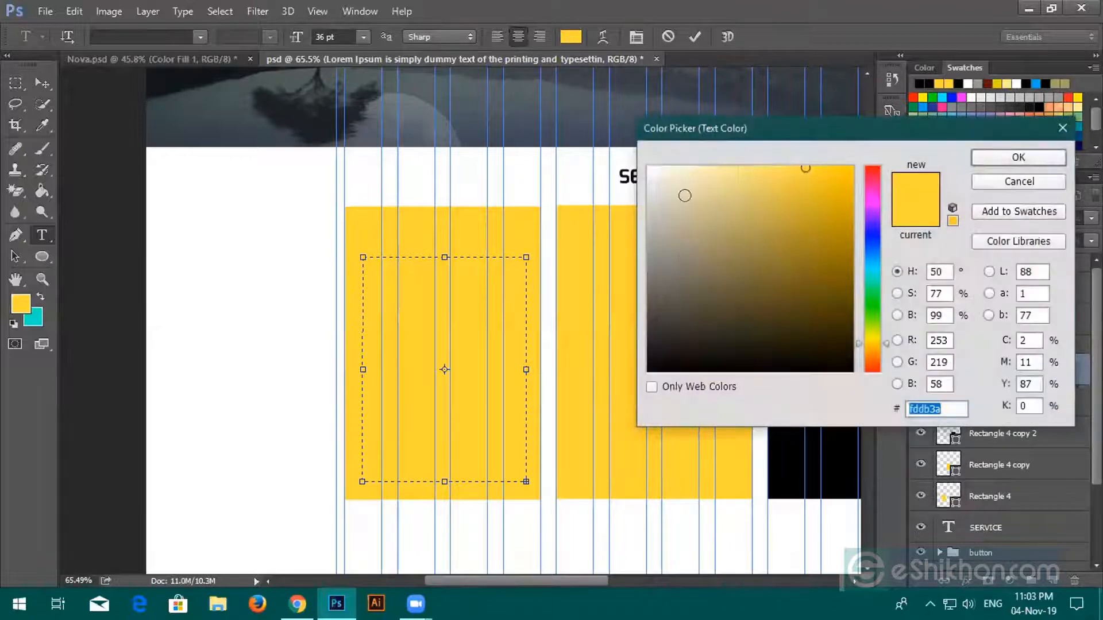
pyautogui.click(650, 168)
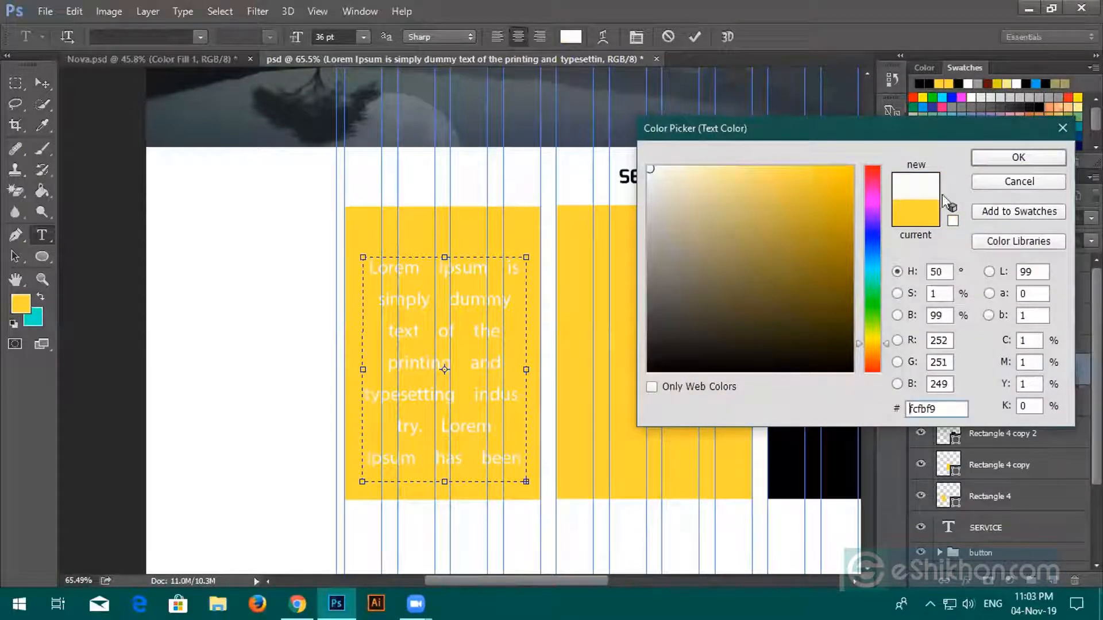
pyautogui.click(850, 464)
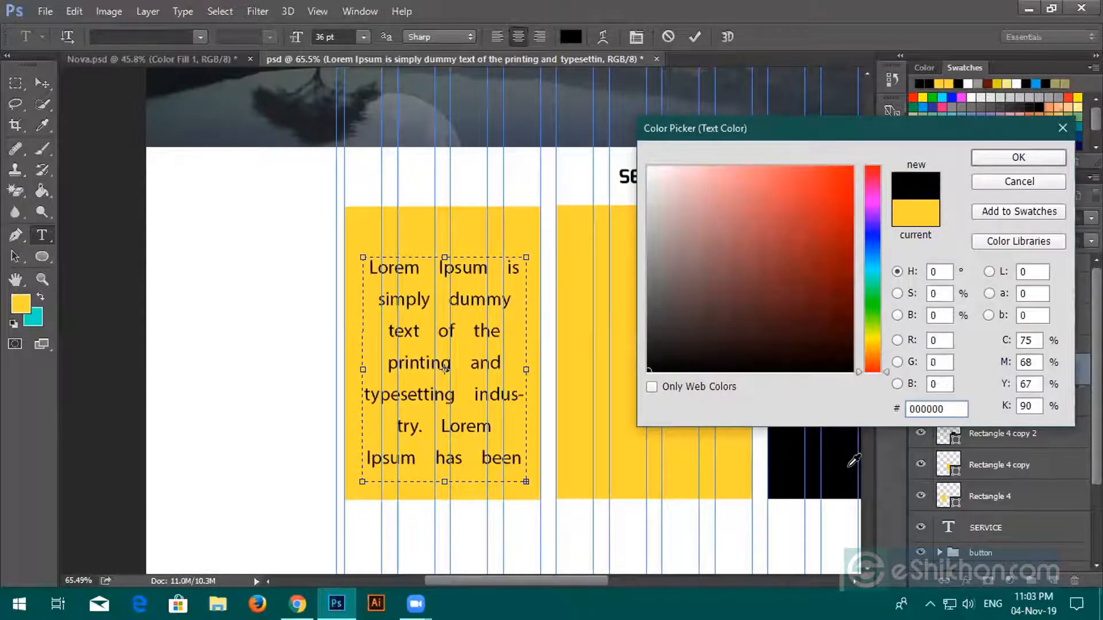
pyautogui.click(1017, 157)
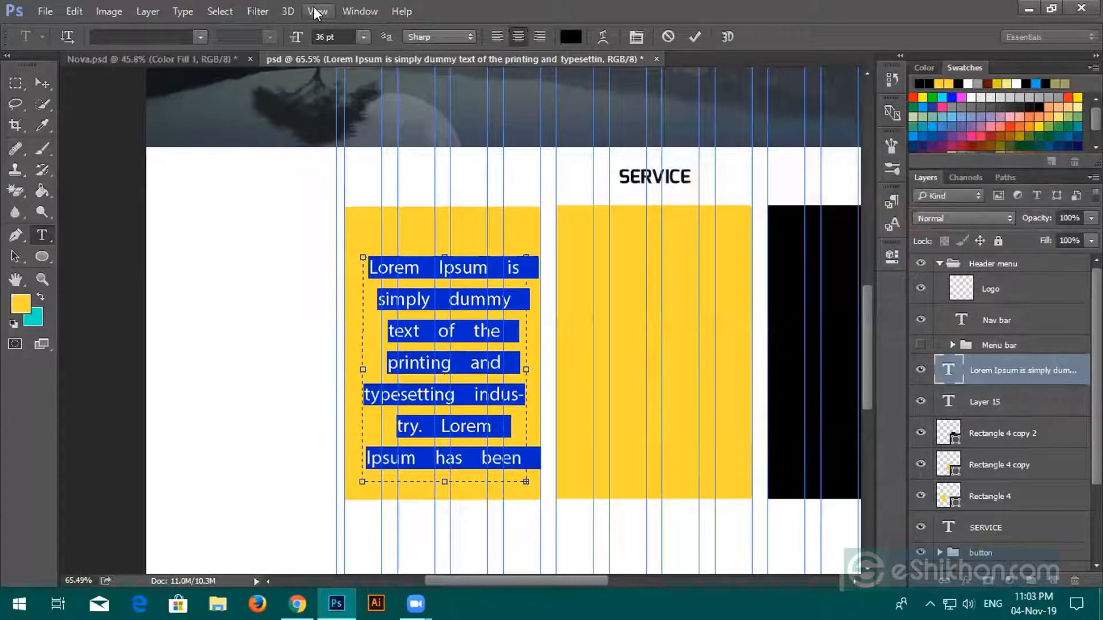
# Step: Show the character settings and set the first card's paragraph leading to 24 pt after trying 18 pt
pyautogui.click(359, 11)
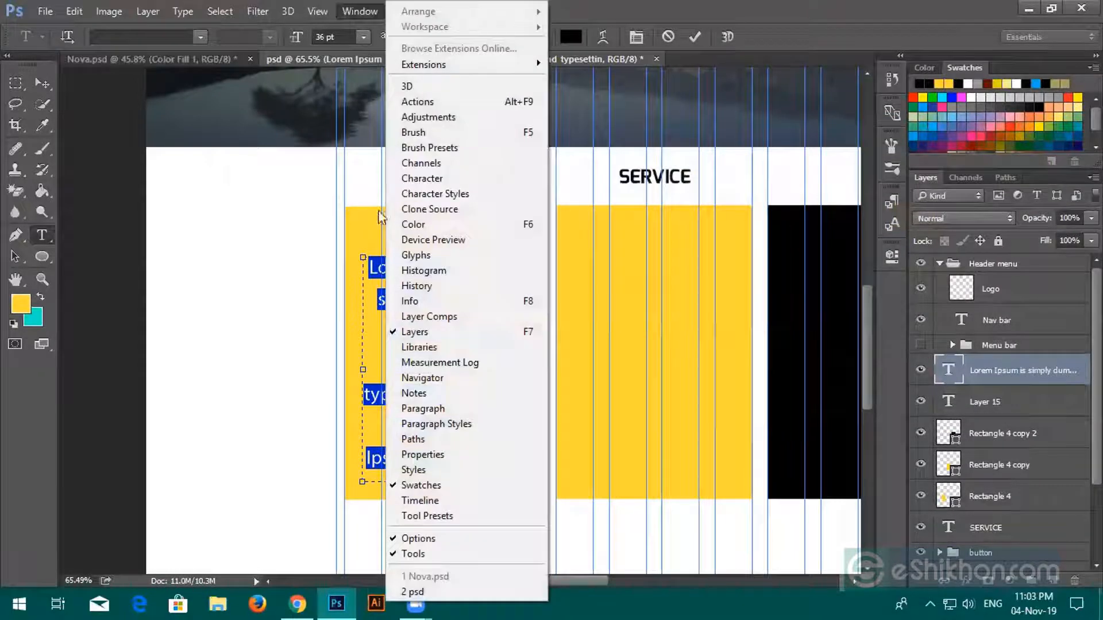
pyautogui.click(428, 181)
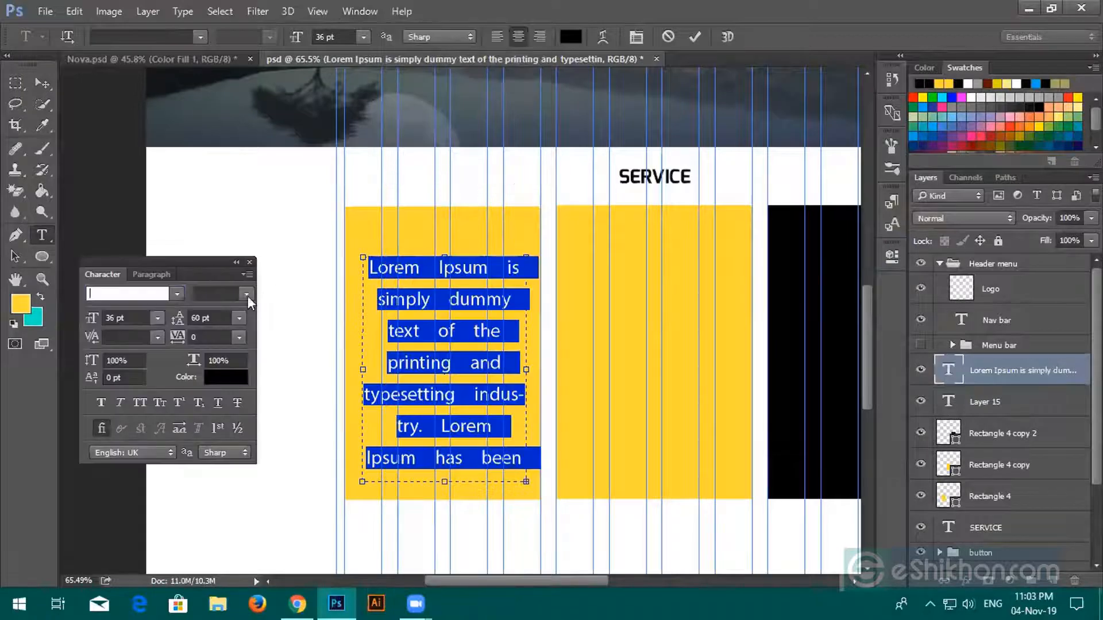
pyautogui.click(238, 318)
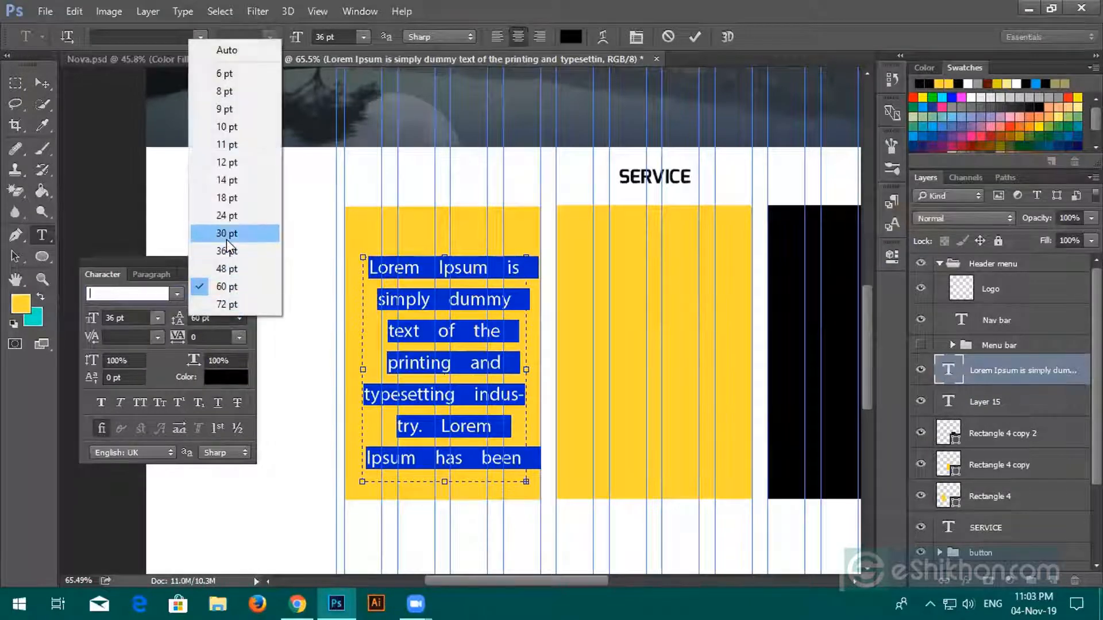
pyautogui.click(233, 198)
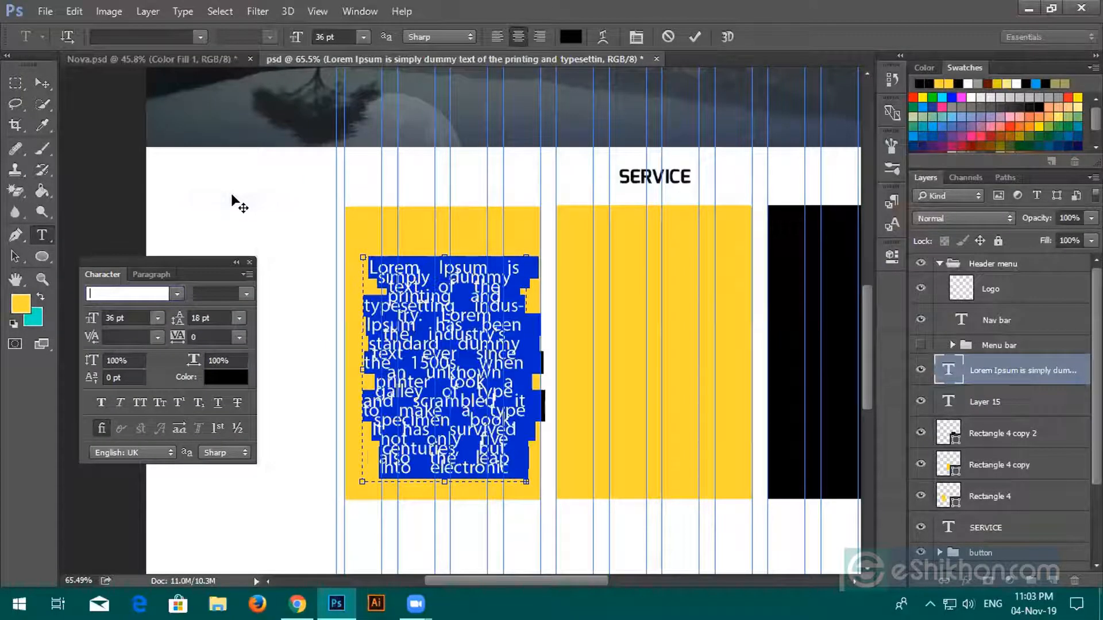
pyautogui.click(239, 318)
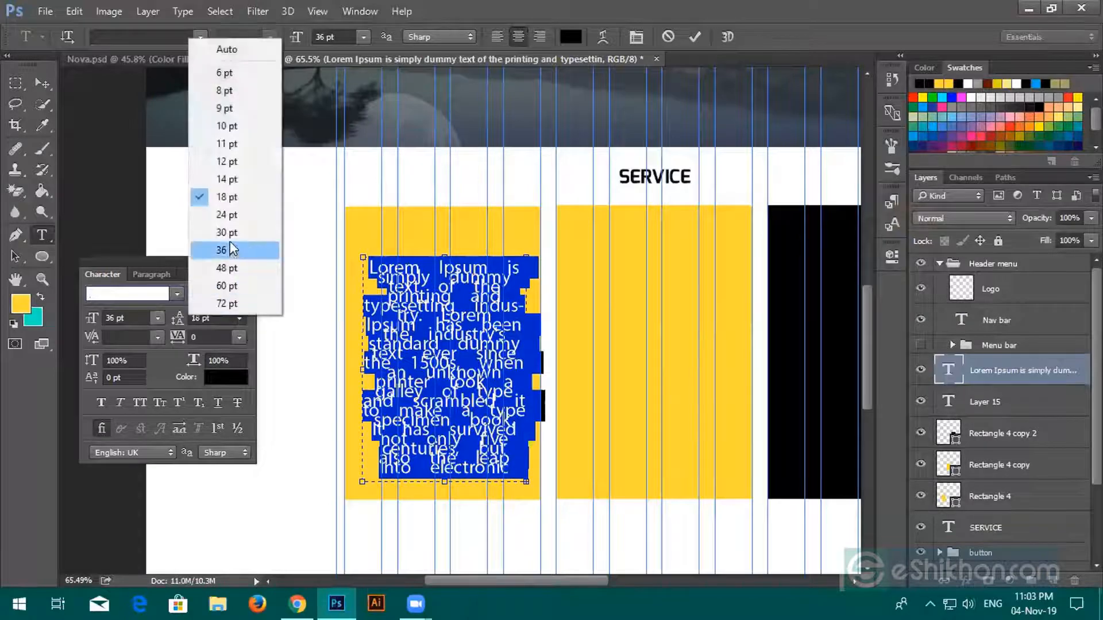
pyautogui.click(231, 217)
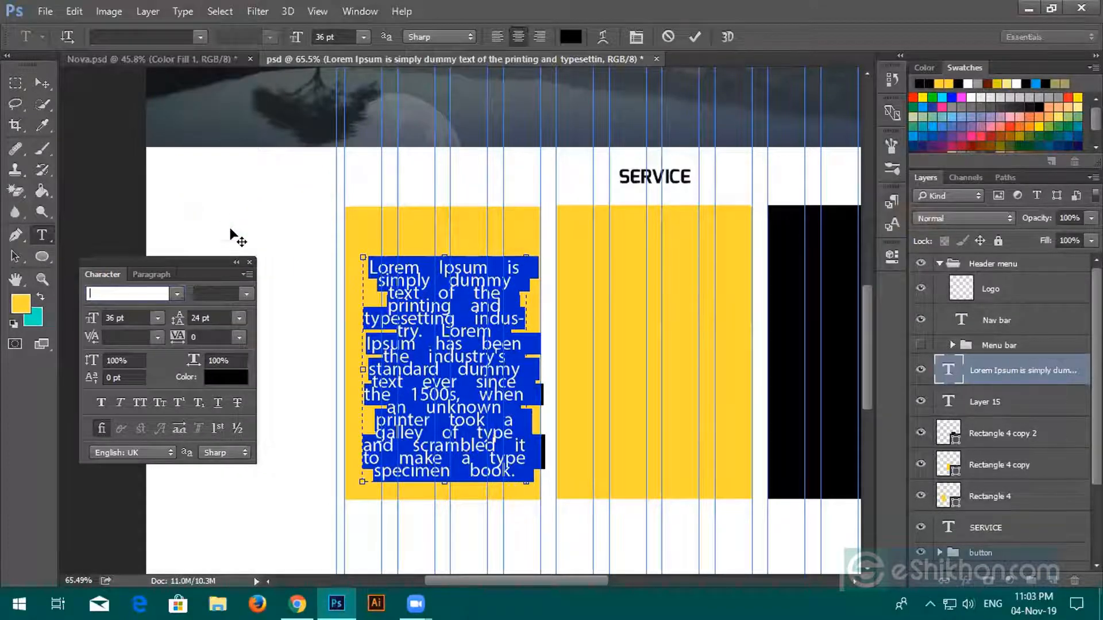
# Step: Set the first card's paragraph tracking to -25 after trying 5 and -5
pyautogui.click(239, 338)
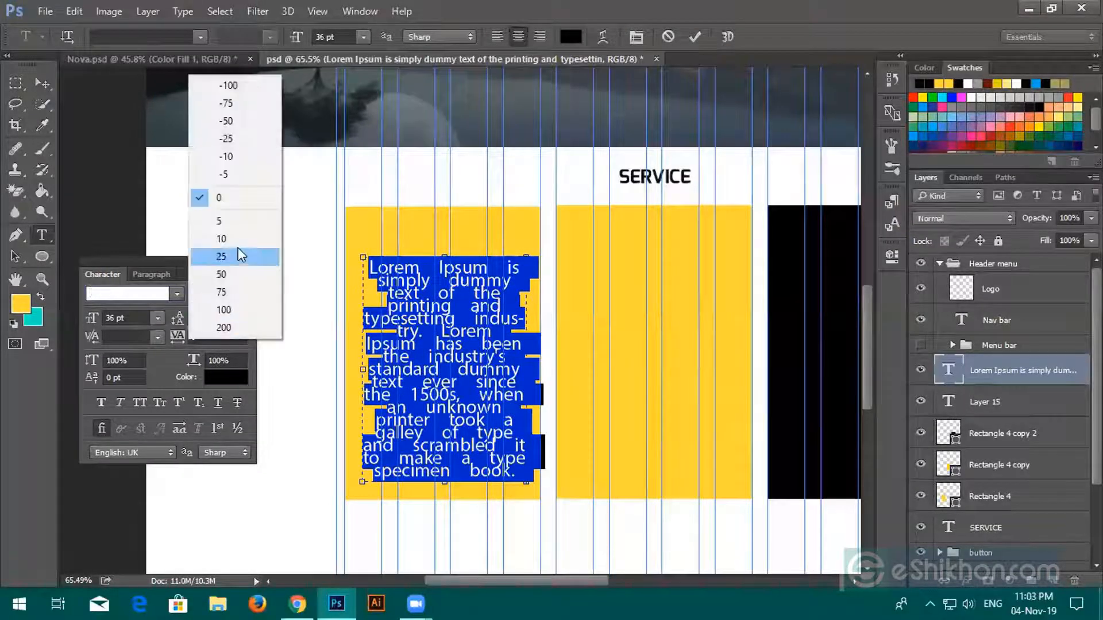
pyautogui.click(234, 228)
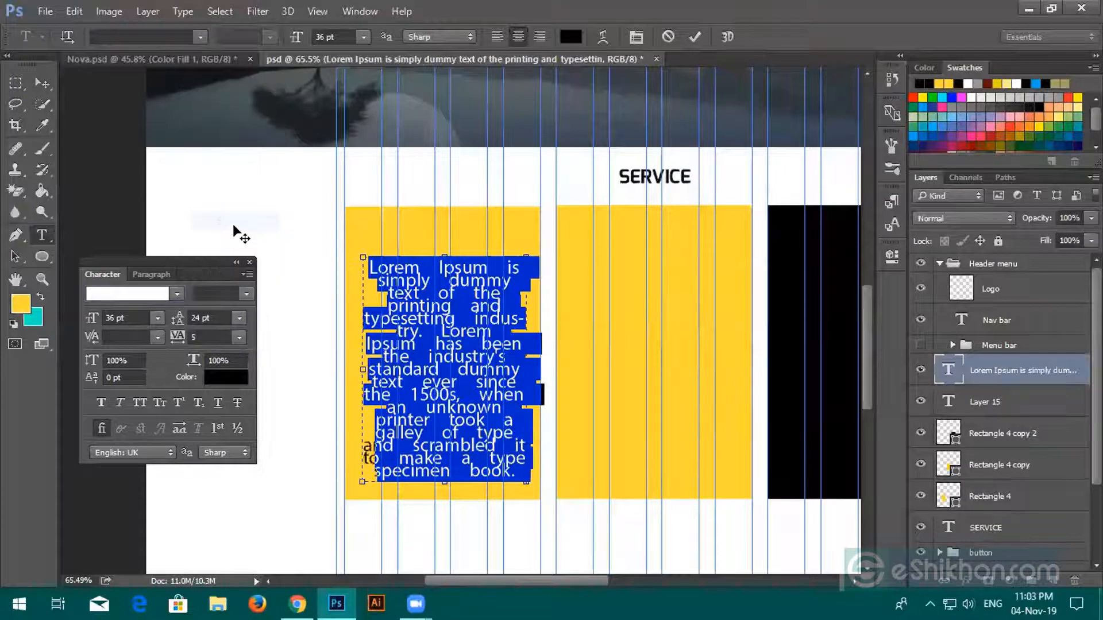
pyautogui.click(238, 336)
pyautogui.click(226, 168)
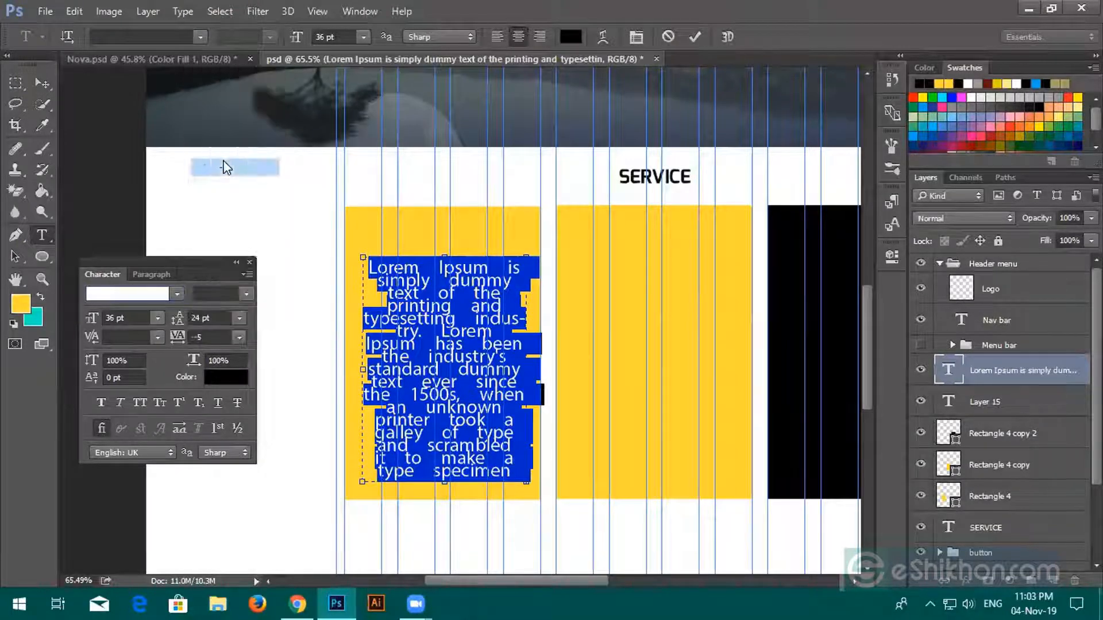
pyautogui.click(238, 338)
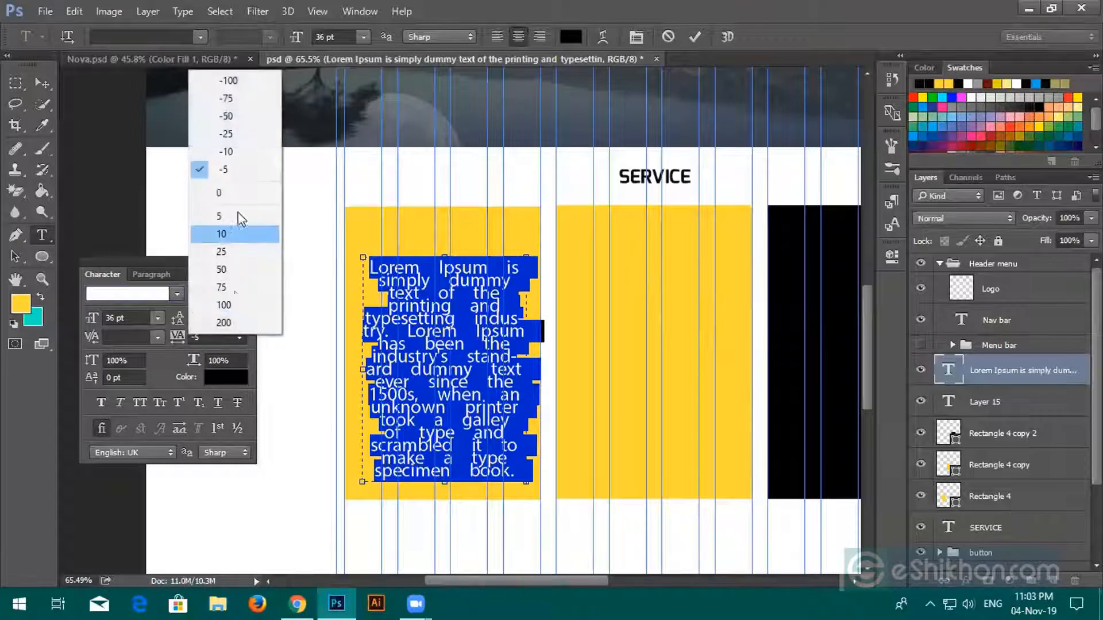
pyautogui.click(242, 136)
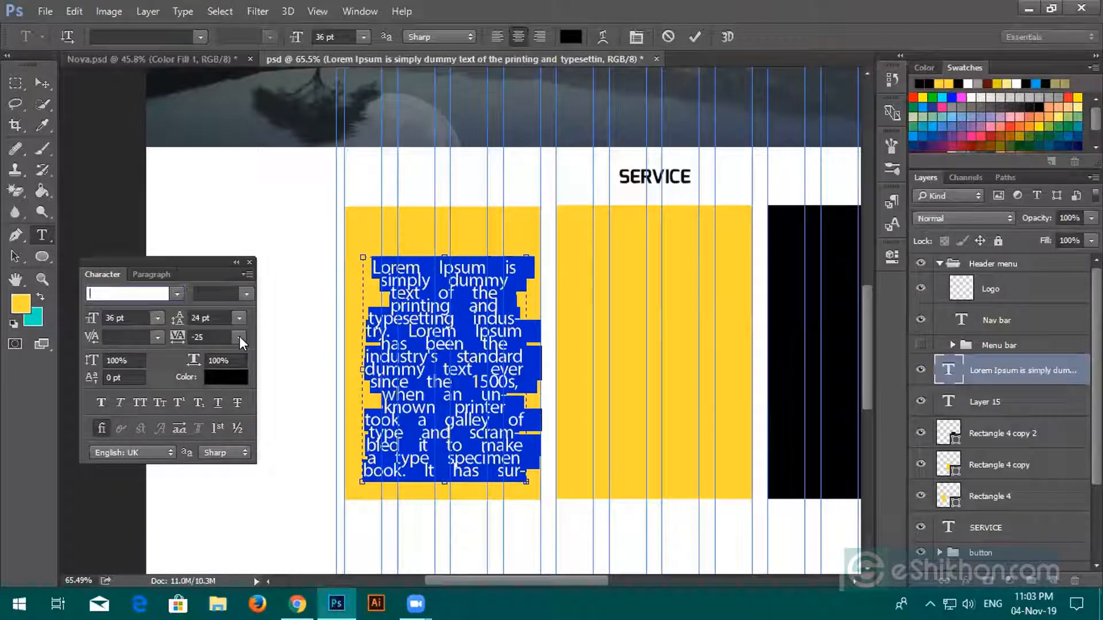
# Step: Set the first card's paragraph to 24 pt and justify it with the last line left-aligned, after trying plain left alignment
pyautogui.click(158, 317)
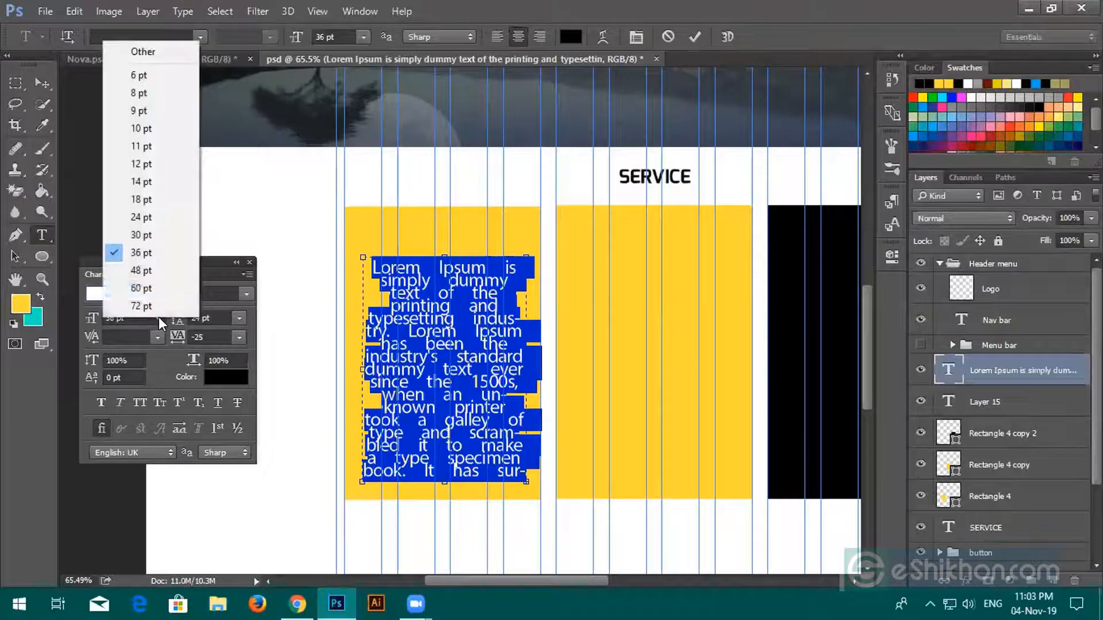
pyautogui.click(140, 217)
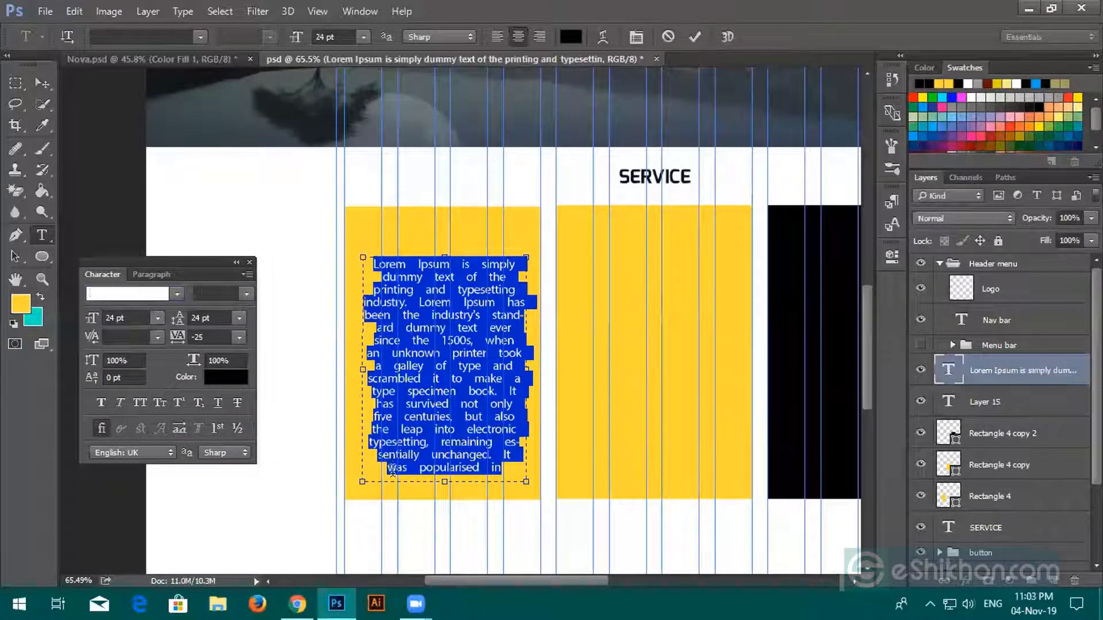
pyautogui.click(497, 37)
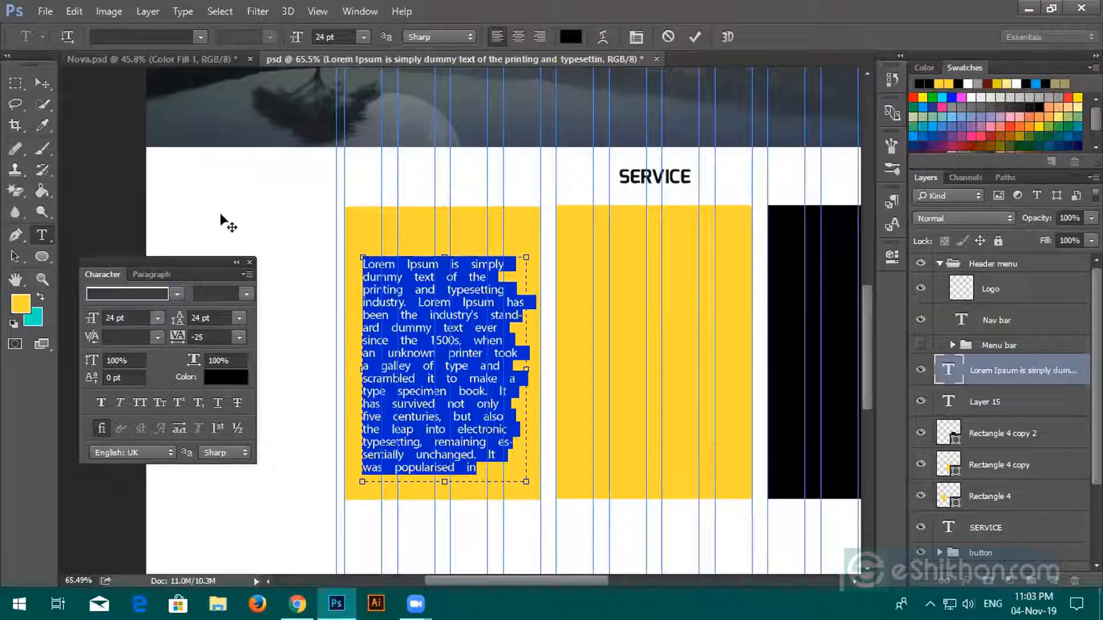
pyautogui.click(151, 274)
pyautogui.click(163, 295)
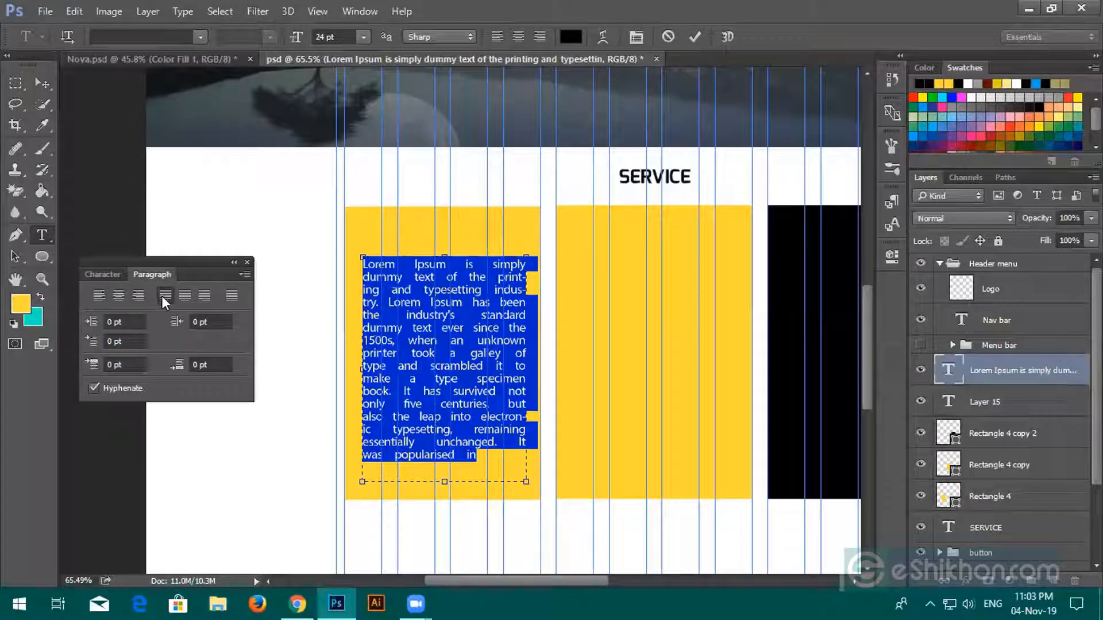
# Step: Set the first card's paragraph tracking to -50, left-align the text and commit the edit
pyautogui.click(103, 274)
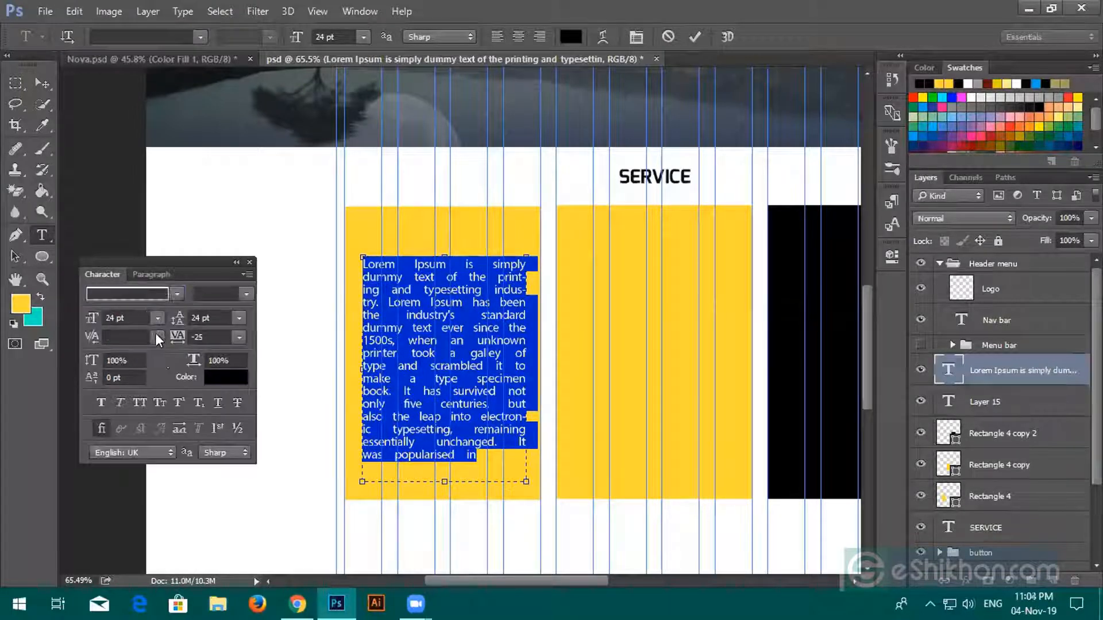
pyautogui.click(238, 320)
pyautogui.click(239, 334)
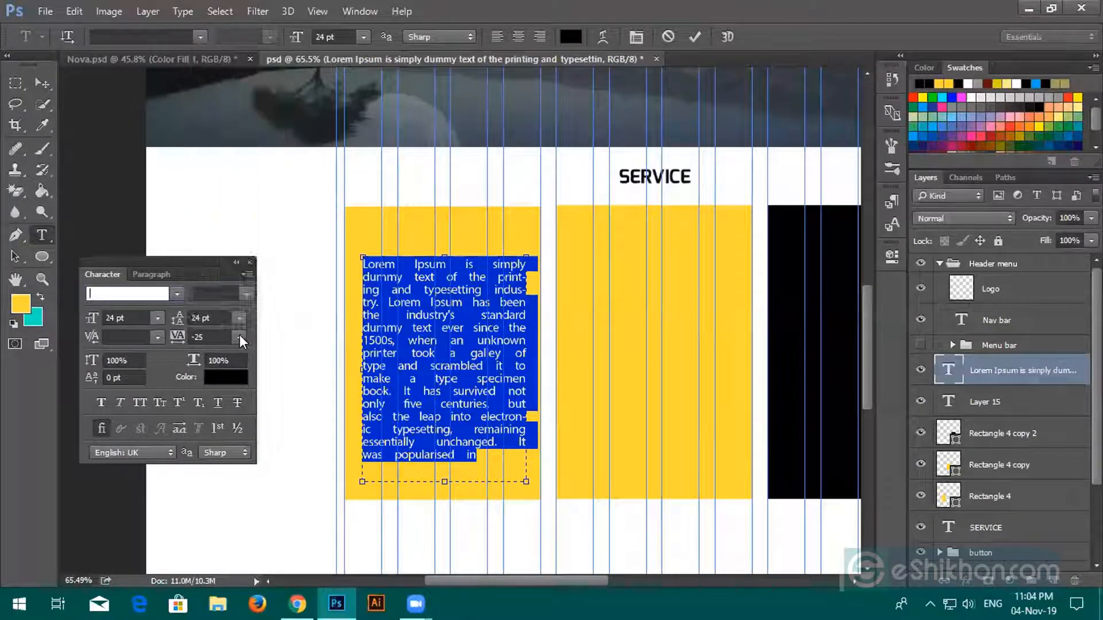
pyautogui.click(239, 335)
pyautogui.click(218, 115)
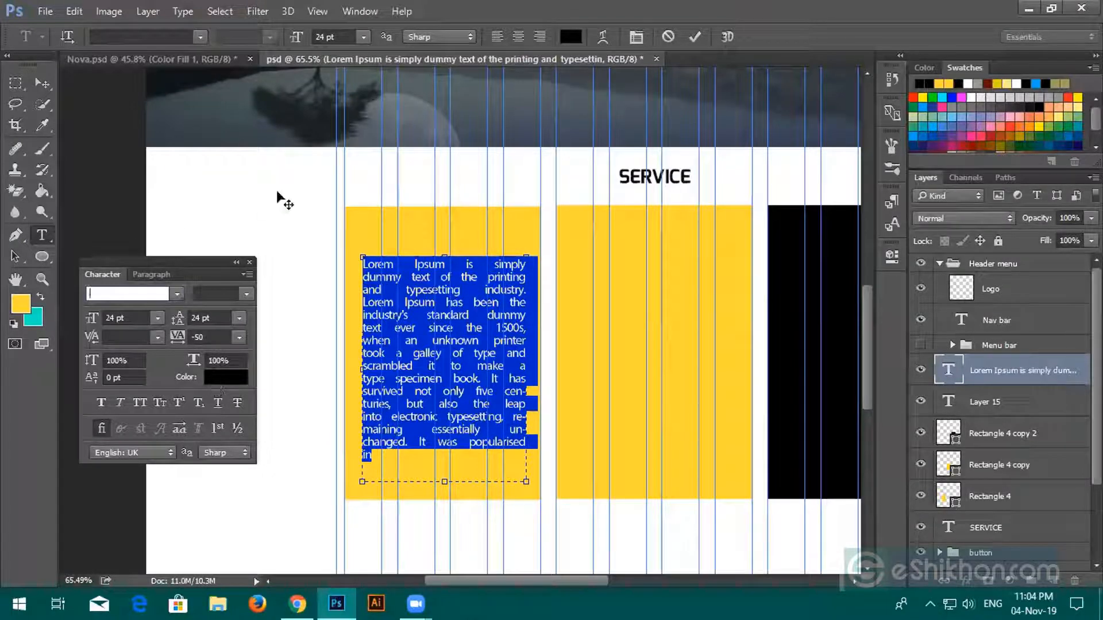
pyautogui.click(497, 36)
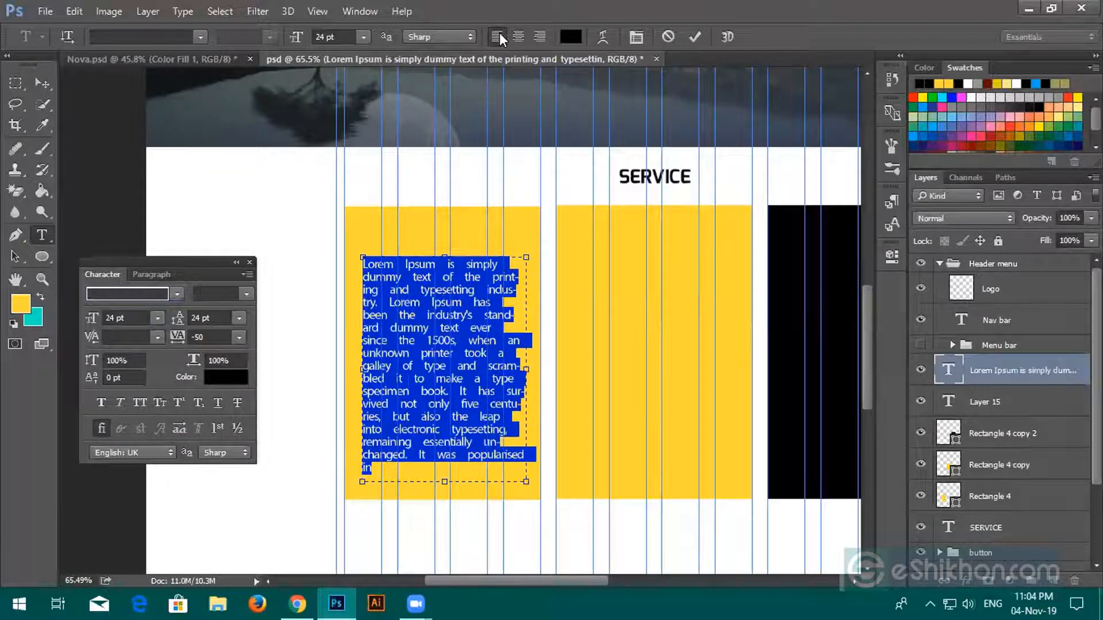
pyautogui.click(696, 36)
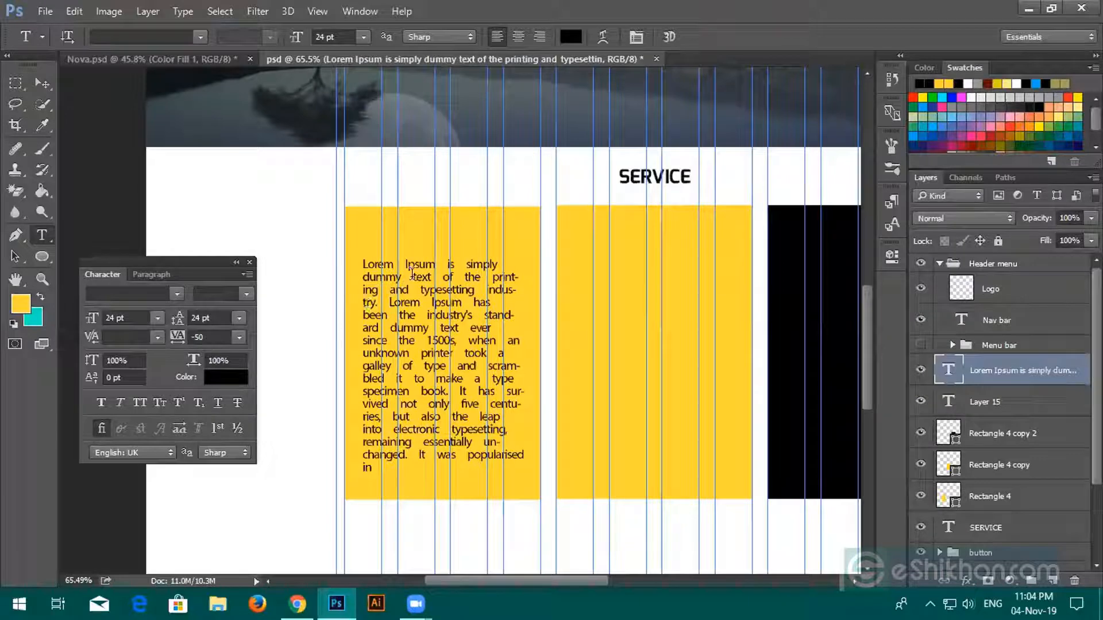
# Step: Move the Lorem Ipsum paragraph down and to the right to free the first card's upper area
pyautogui.click(47, 83)
pyautogui.scroll(2, 442, 380)
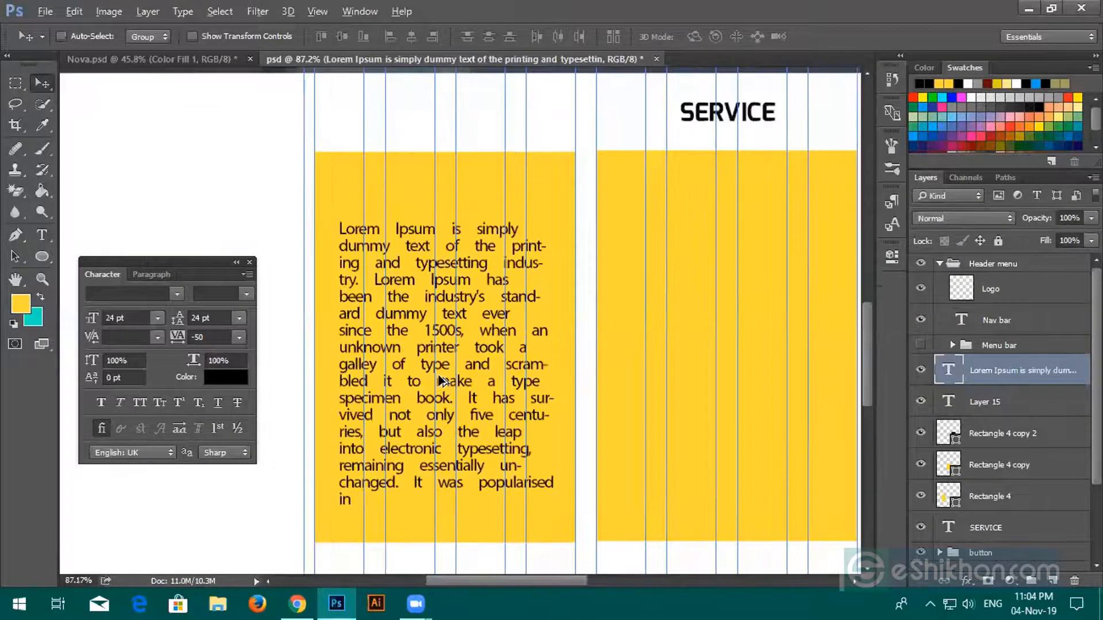
pyautogui.scroll(2, 443, 381)
pyautogui.moveTo(430, 329); pyautogui.dragTo(552, 432)
pyautogui.scroll(4, 457, 425)
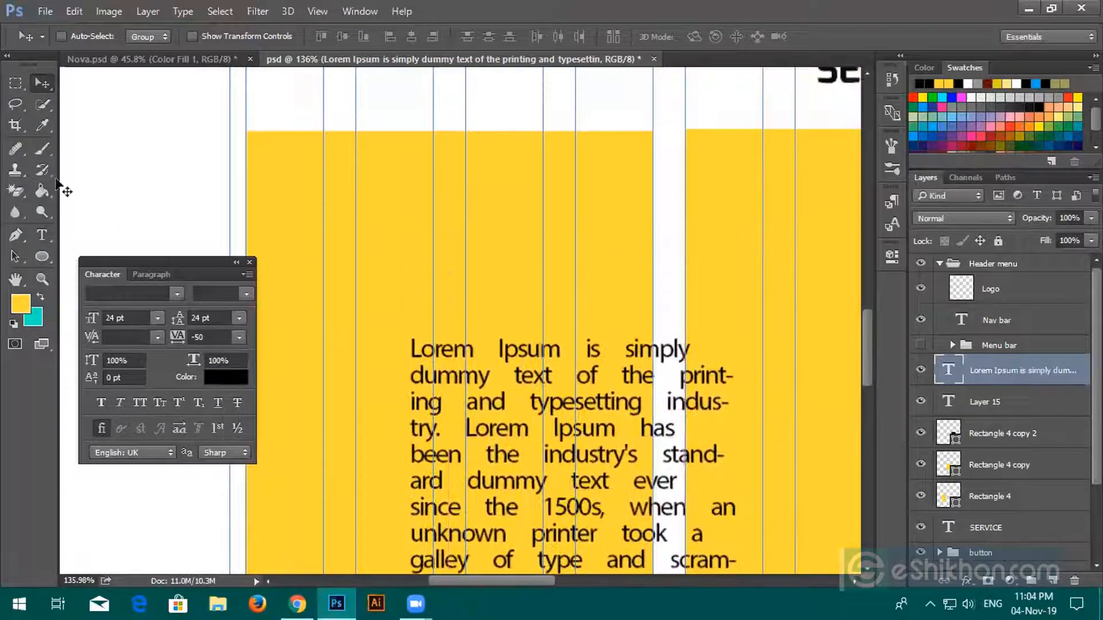
pyautogui.click(38, 233)
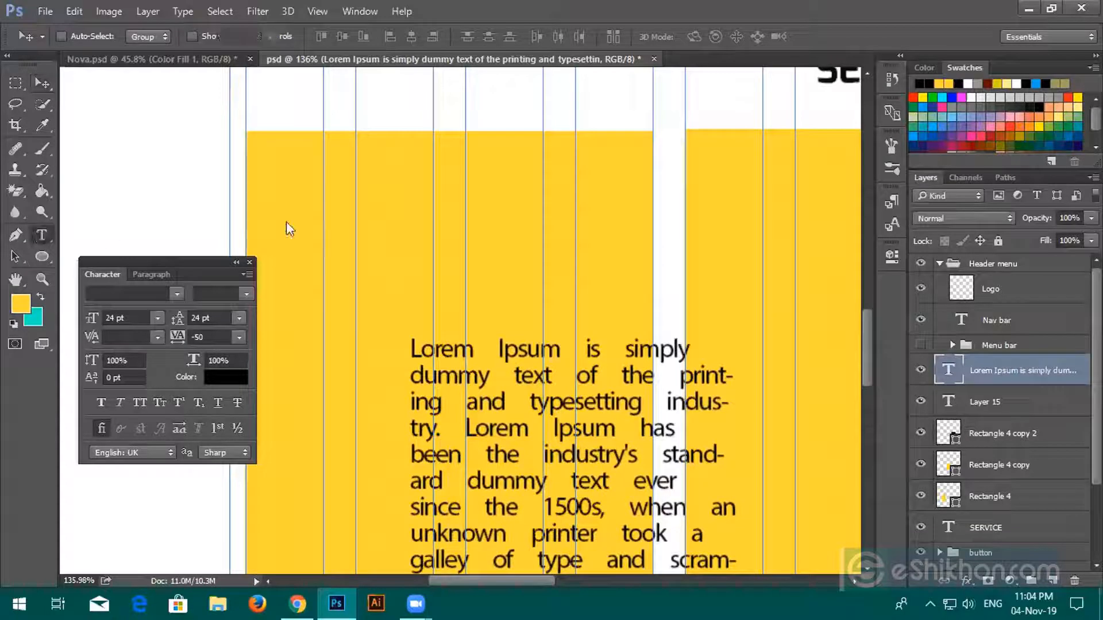
pyautogui.click(289, 213)
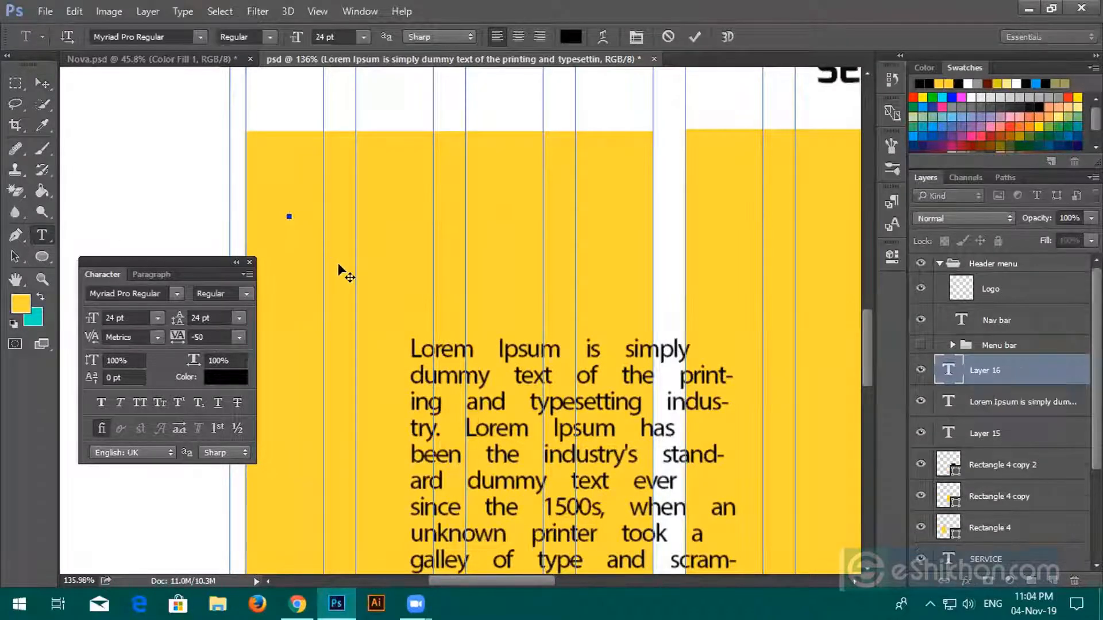
pyautogui.write('Lore')
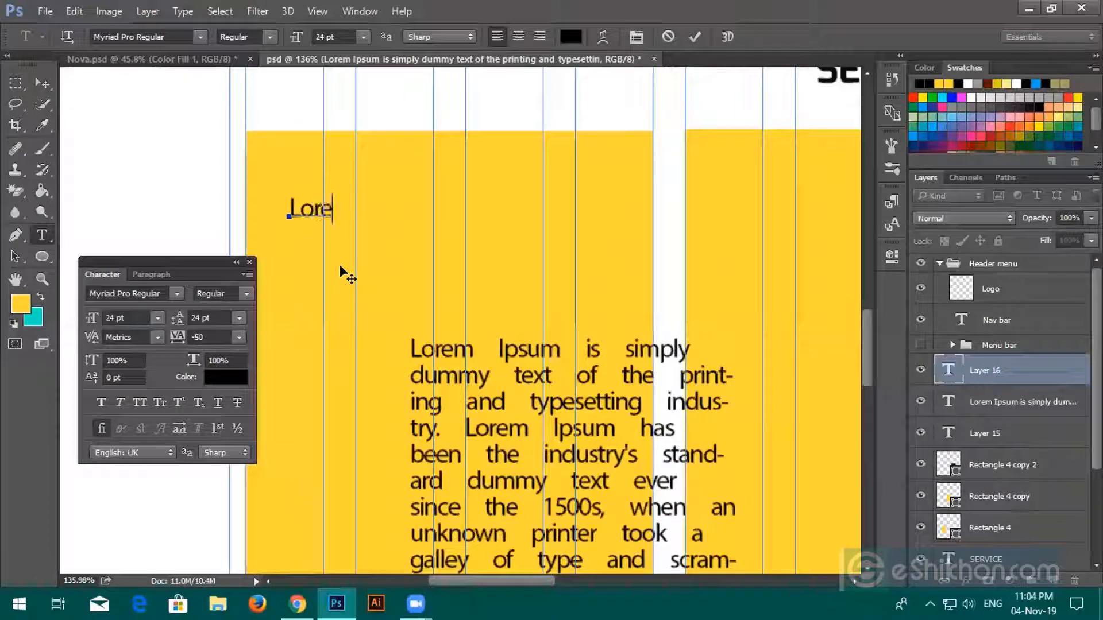
pyautogui.write('m I')
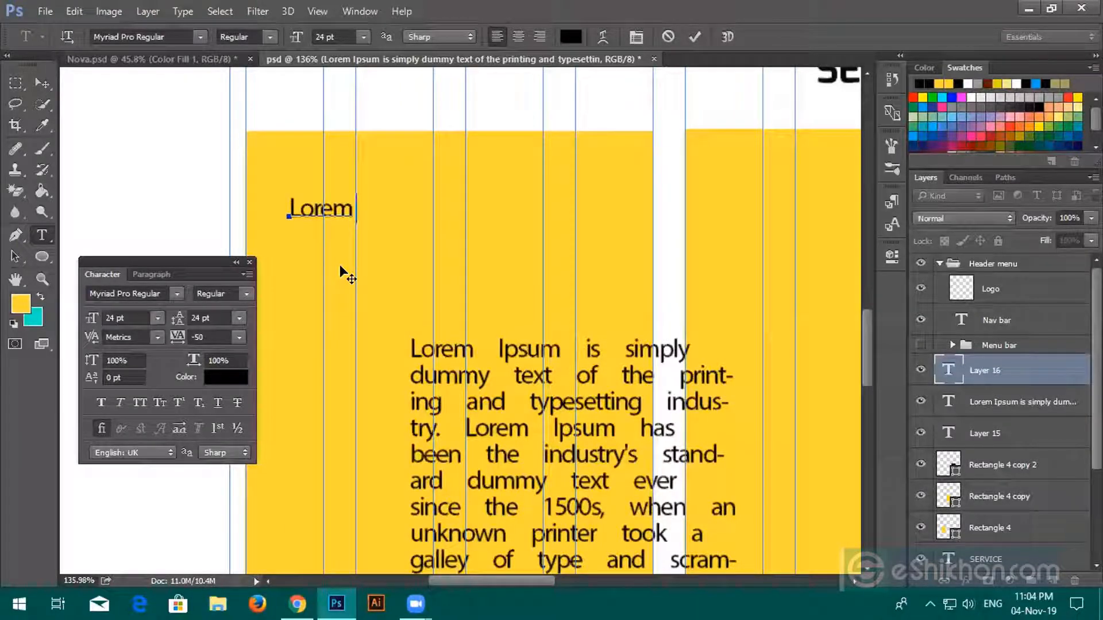
pyautogui.write('p')
pyautogui.click(702, 40)
pyautogui.press('Delete')
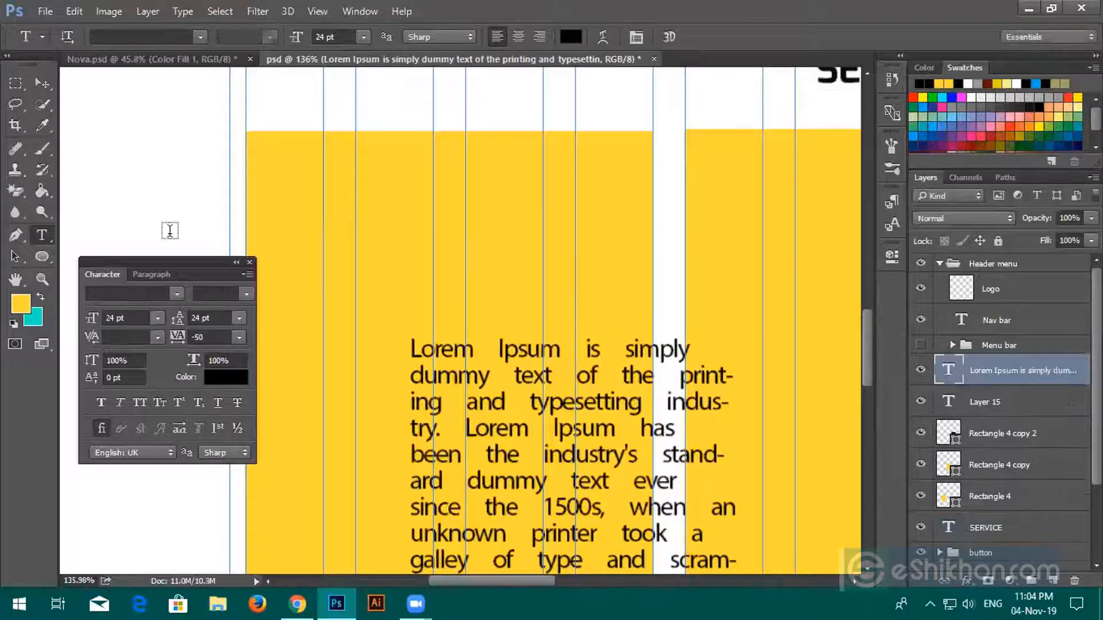
# Step: Move the Lorem Ipsum paragraph back up and to the left so that it sits inside the first card
pyautogui.press('v')
pyautogui.scroll(-5, 344, 350)
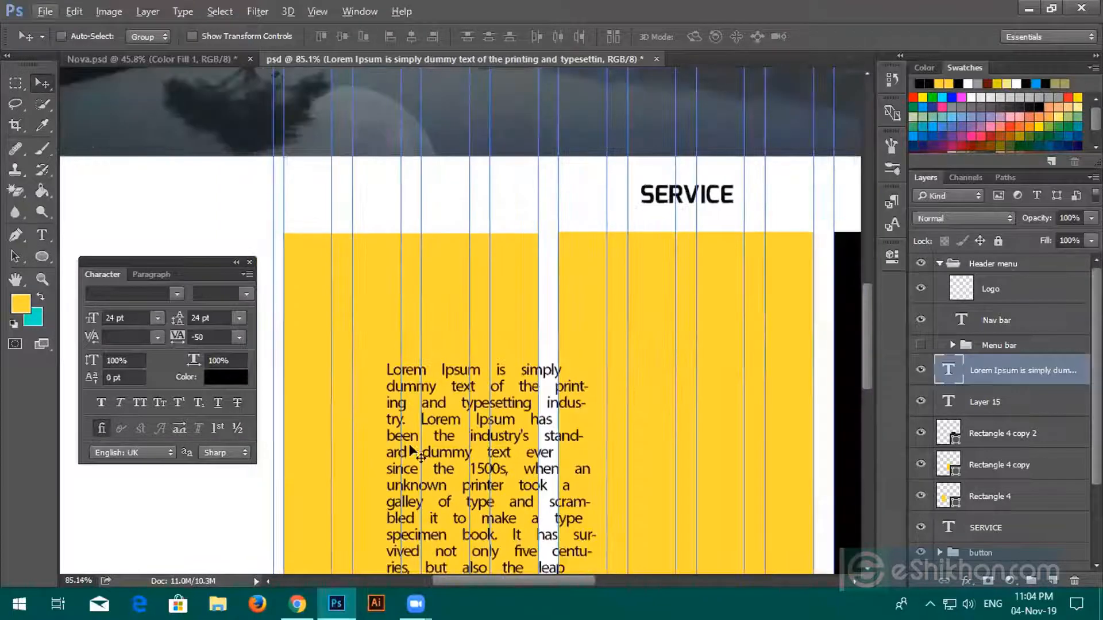
pyautogui.moveTo(436, 452); pyautogui.dragTo(350, 380)
pyautogui.scroll(-4, 350, 380)
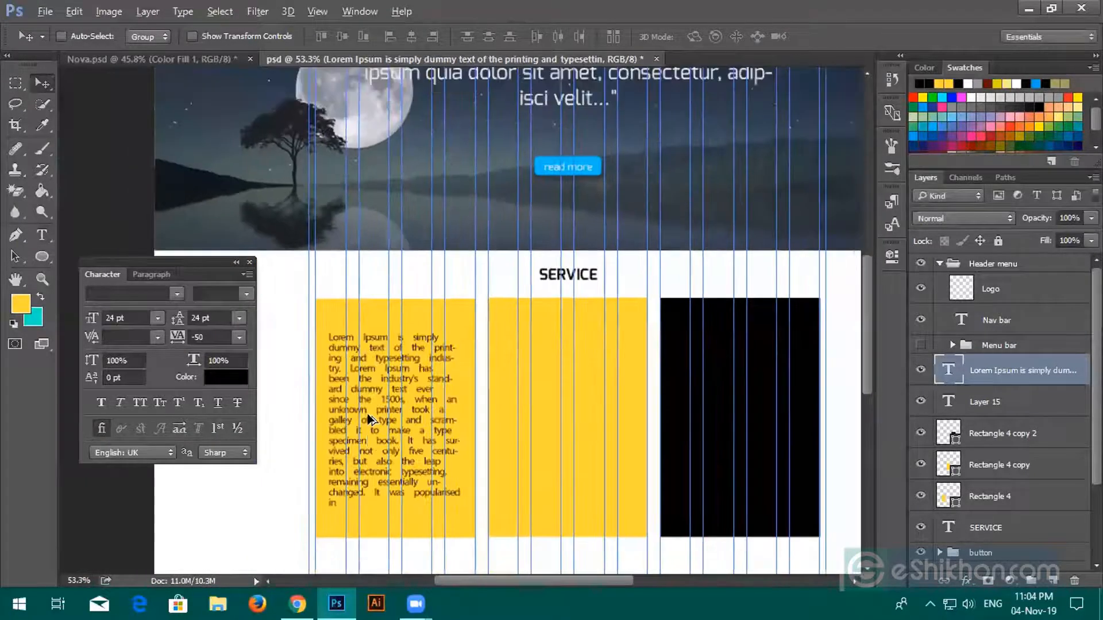
# Step: Select all of the first card's paragraph text, turn off its standard ligatures and set its kerning to 0
pyautogui.scroll(5, 368, 425)
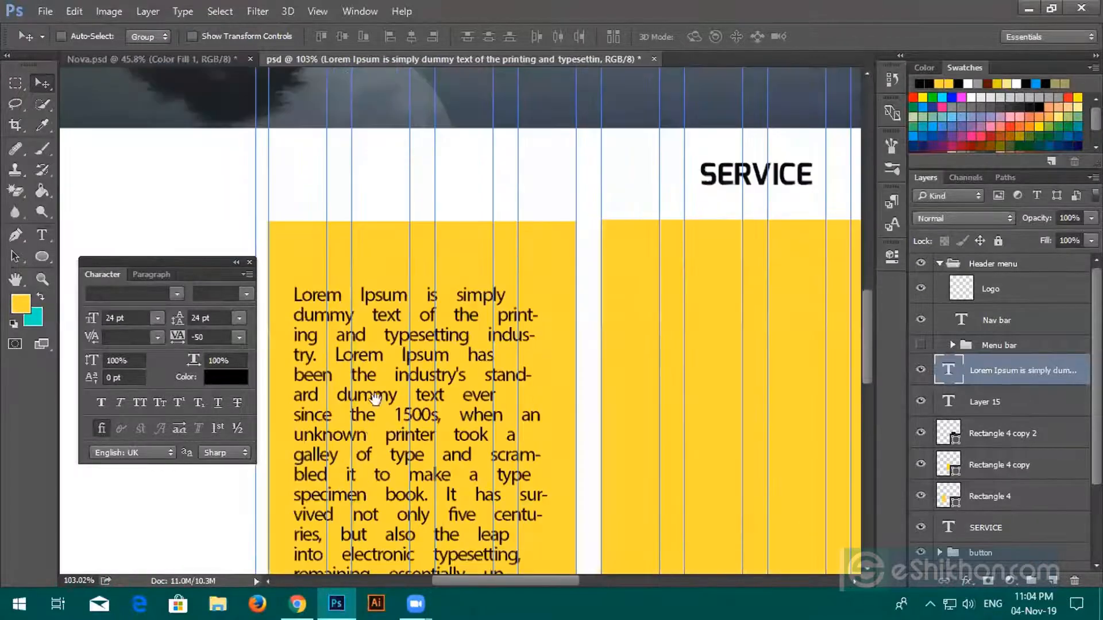
pyautogui.scroll(-5, 375, 397)
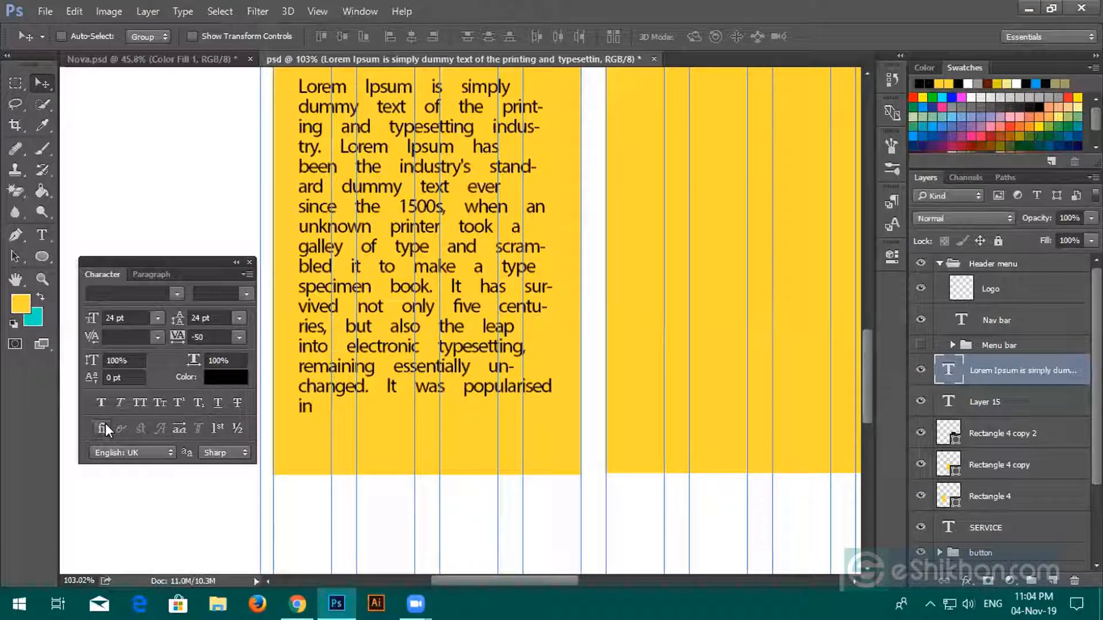
pyautogui.doubleClick(949, 373)
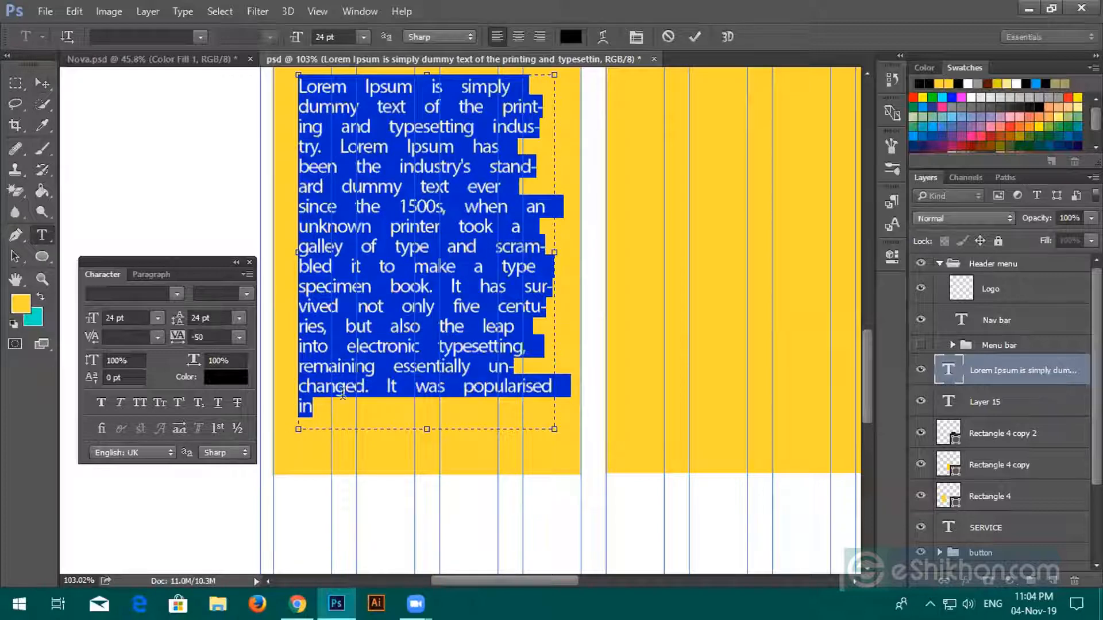
pyautogui.scroll(6, 367, 439)
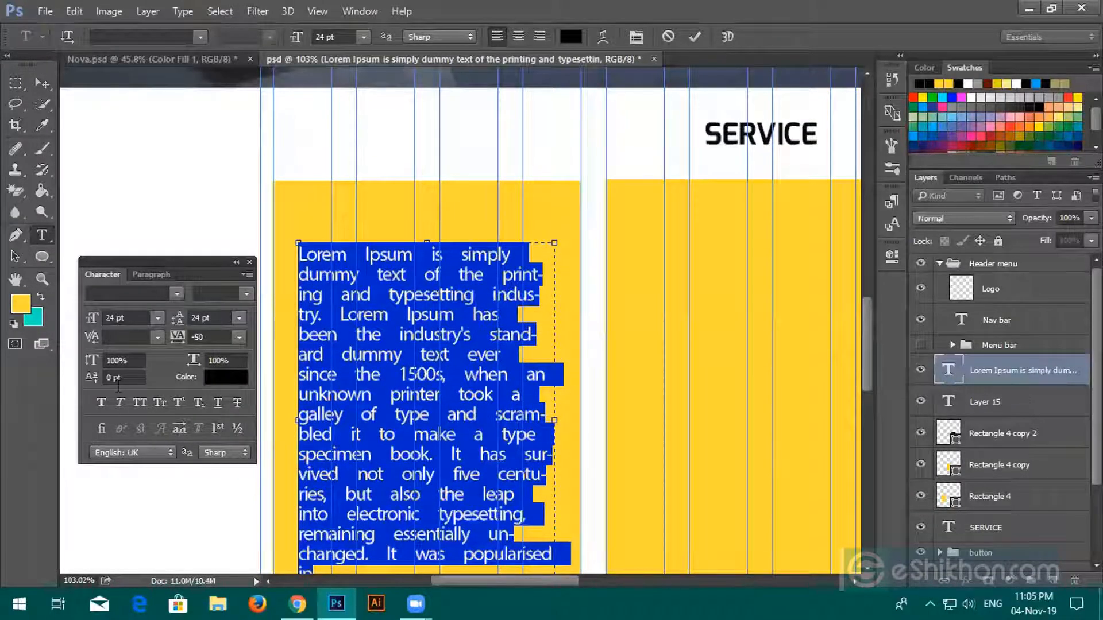
pyautogui.click(162, 333)
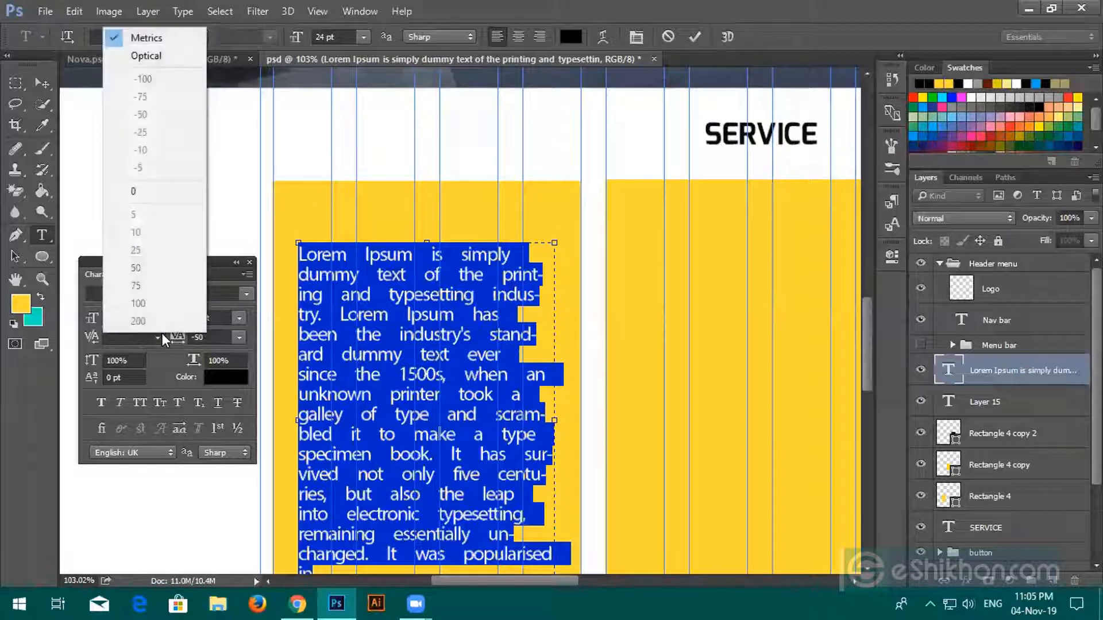
pyautogui.click(134, 192)
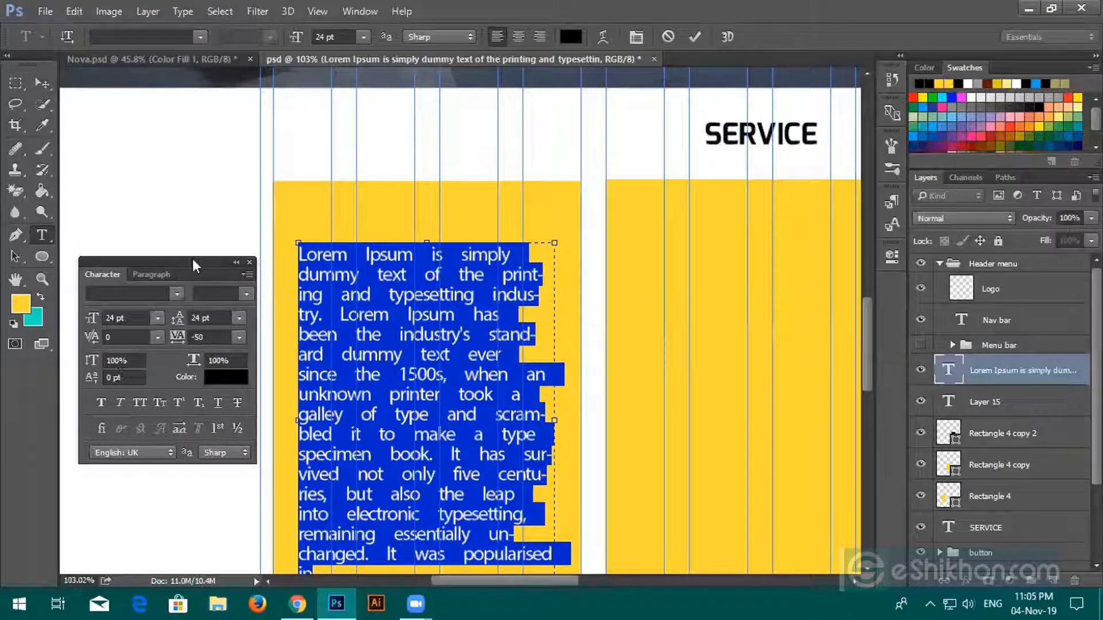
# Step: Justify the first card's paragraph with its last line left-aligned, and try right indents of 12 pt and 20 pt
pyautogui.click(142, 274)
pyautogui.click(159, 294)
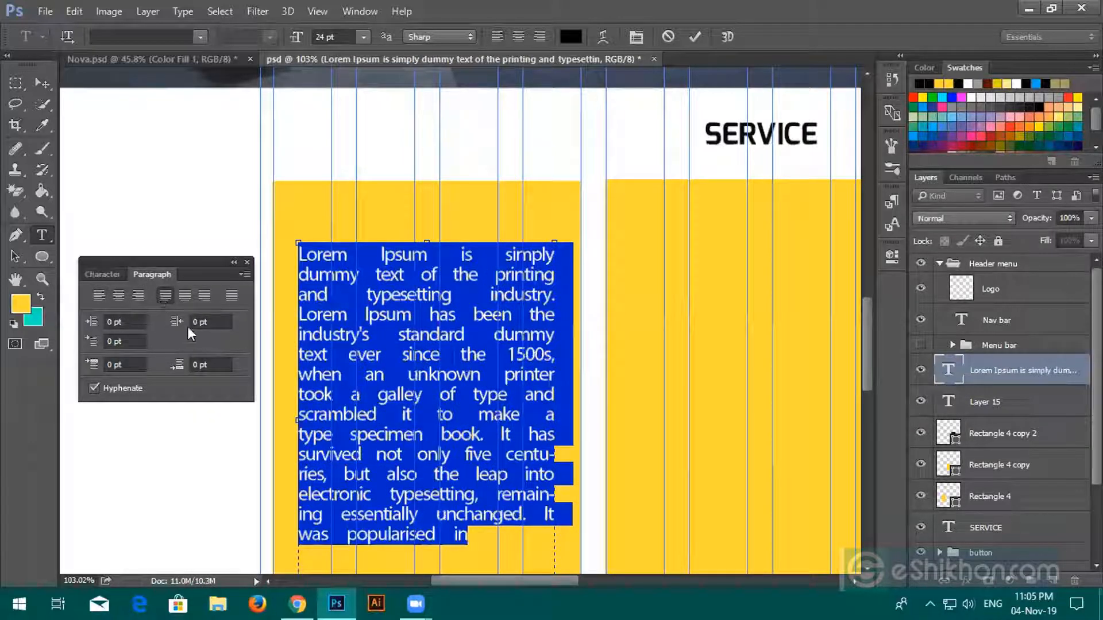
pyautogui.click(209, 322)
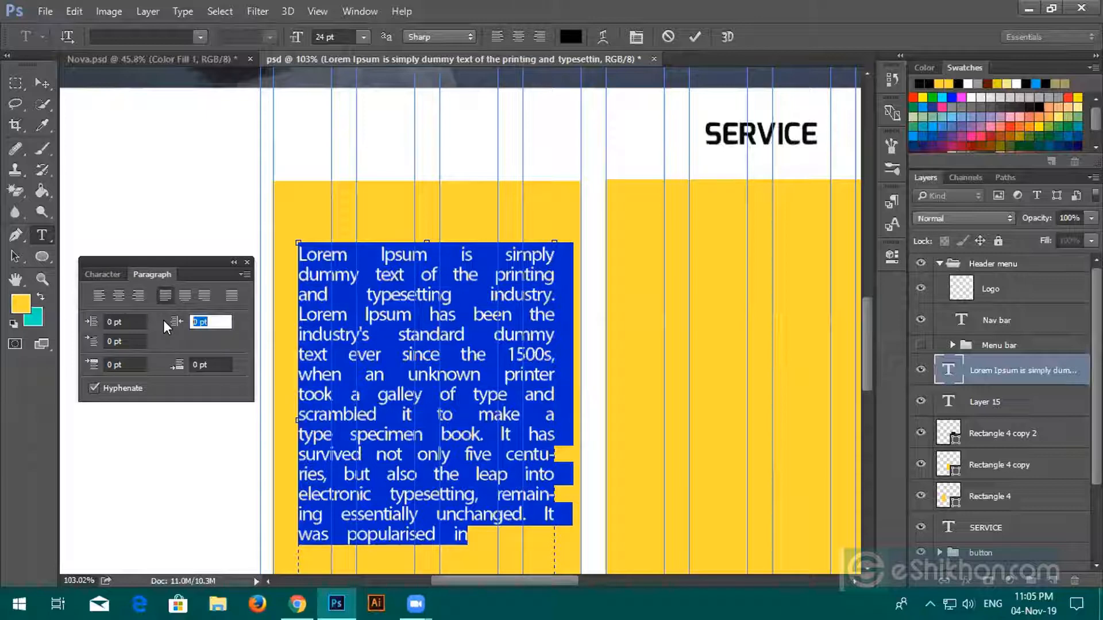
pyautogui.write('12')
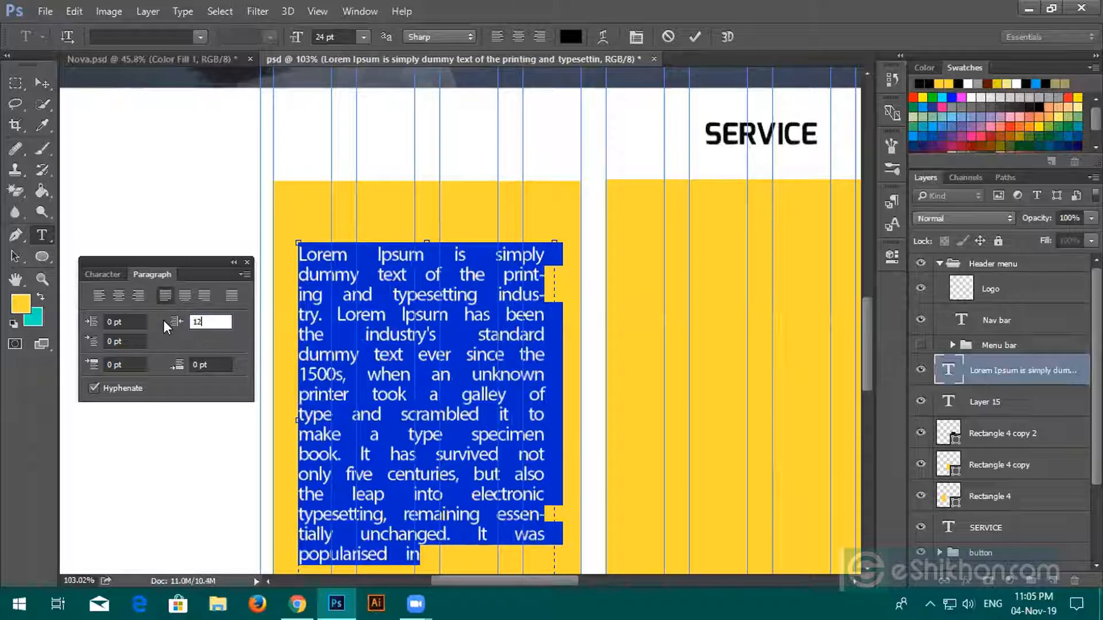
pyautogui.press('BackSpace')
pyautogui.press('BackSpace')
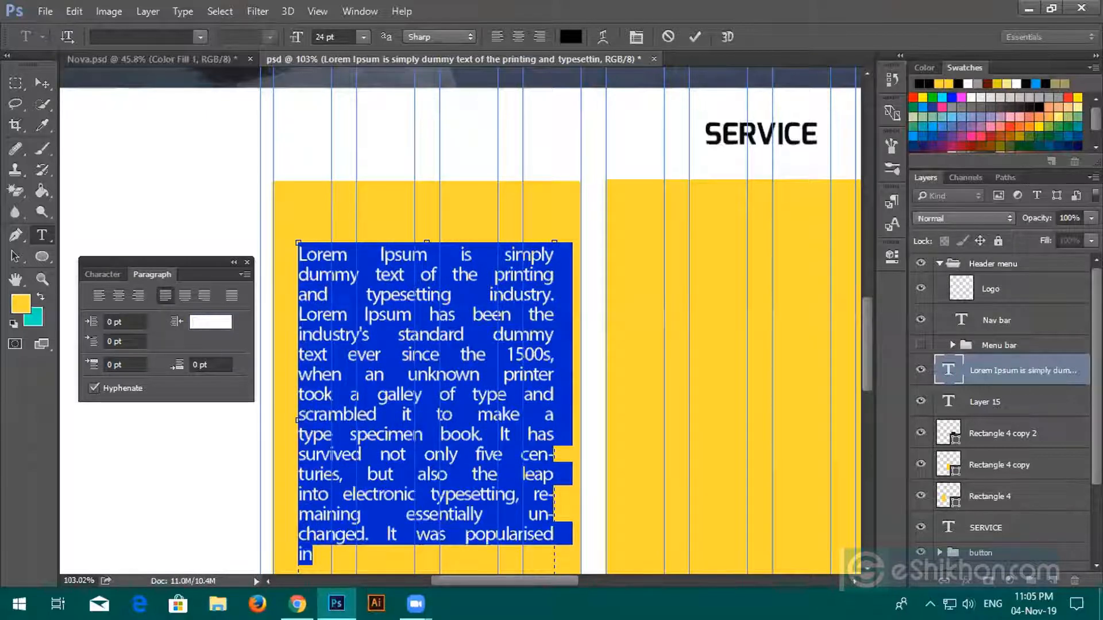
pyautogui.write('20')
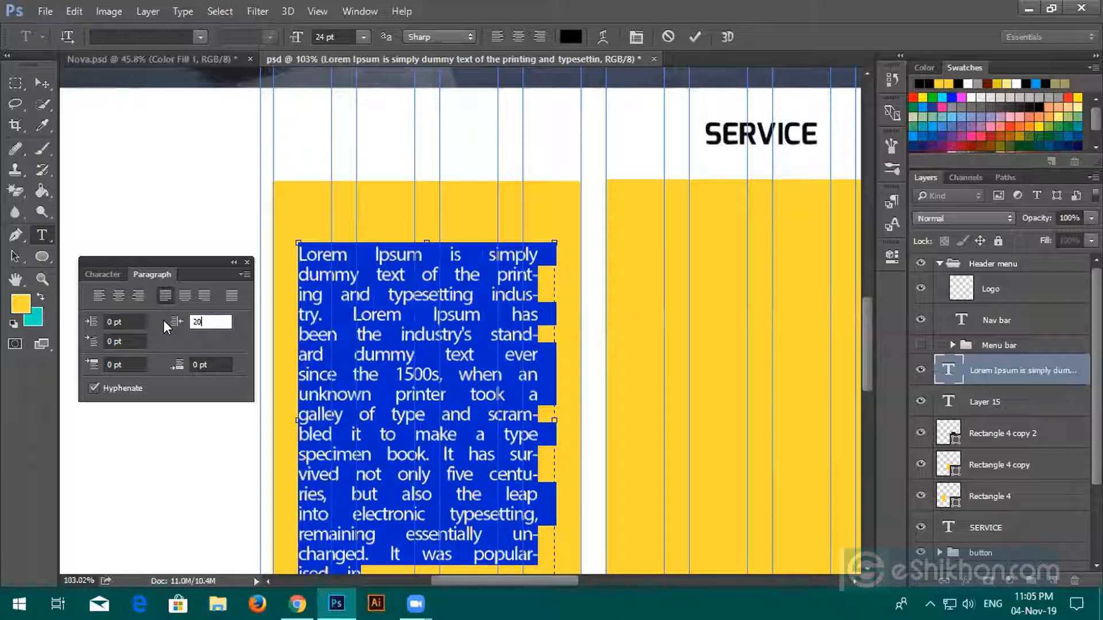
pyautogui.press('BackSpace')
pyautogui.press('BackSpace')
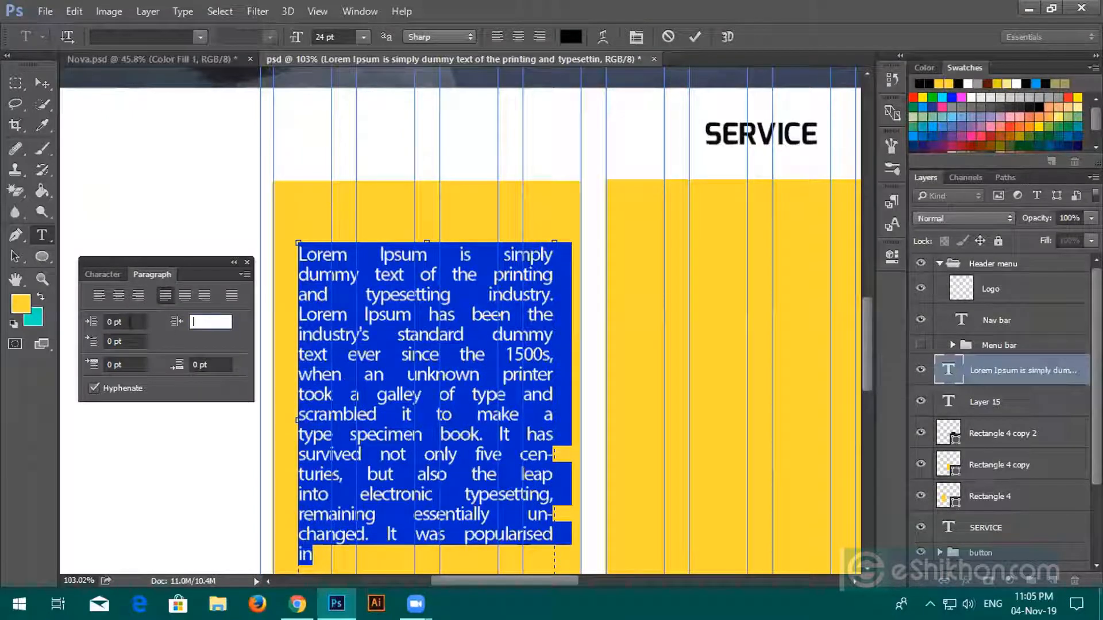
# Step: Try a left indent of 56 pt and a first-line indent of 25 pt on the paragraph, clearing each value
pyautogui.hotkey('shift', 'Tab')
pyautogui.write('56')
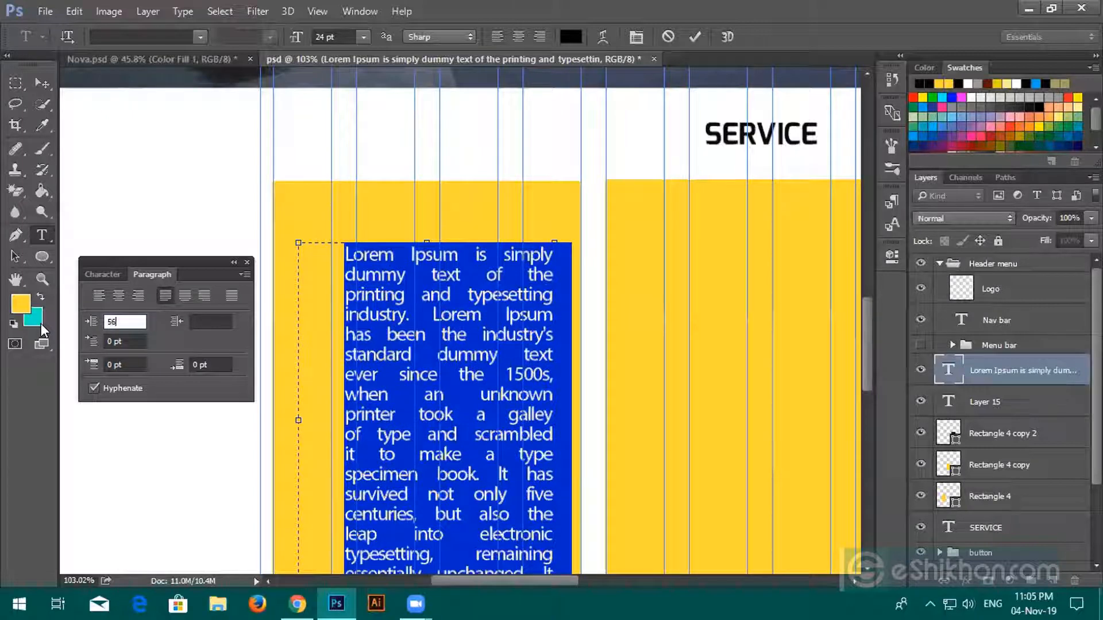
pyautogui.press('BackSpace')
pyautogui.press('BackSpace')
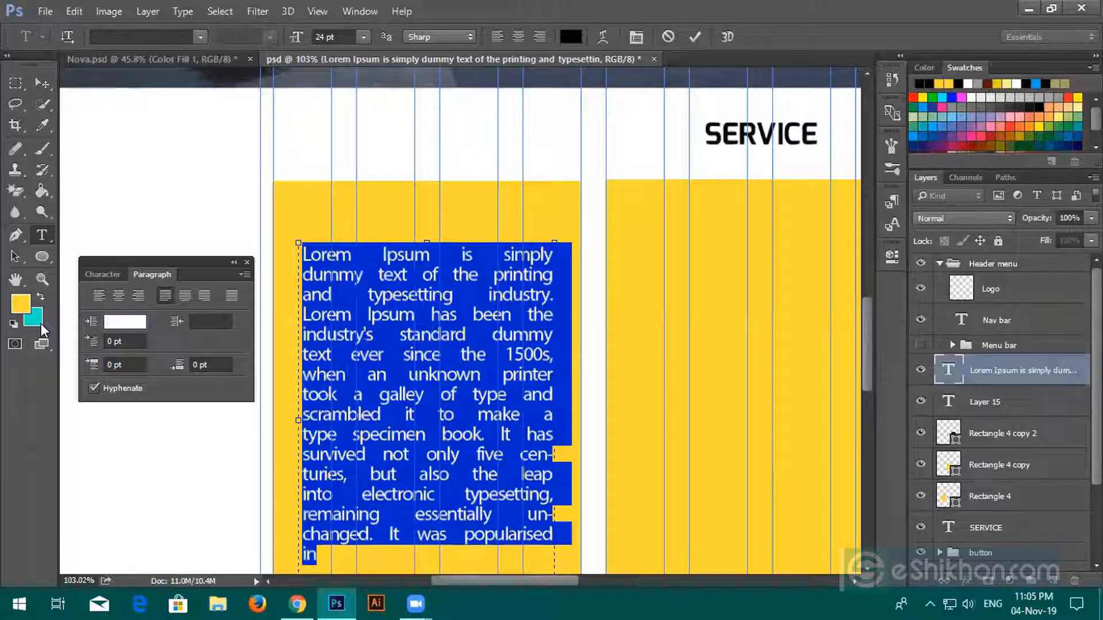
pyautogui.click(95, 341)
pyautogui.write('25')
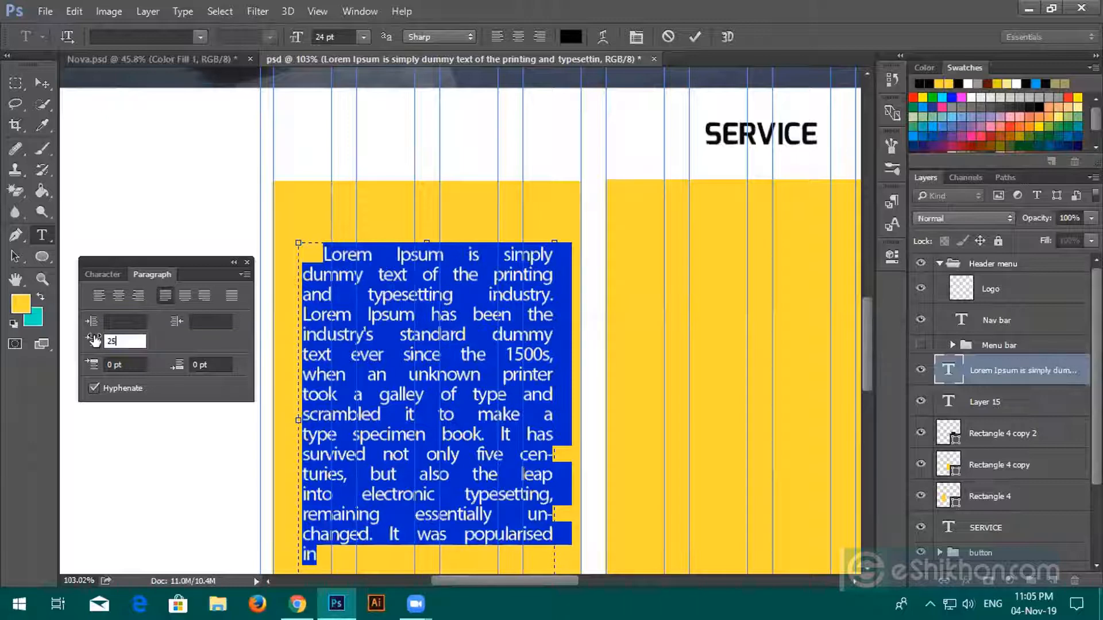
pyautogui.press('BackSpace')
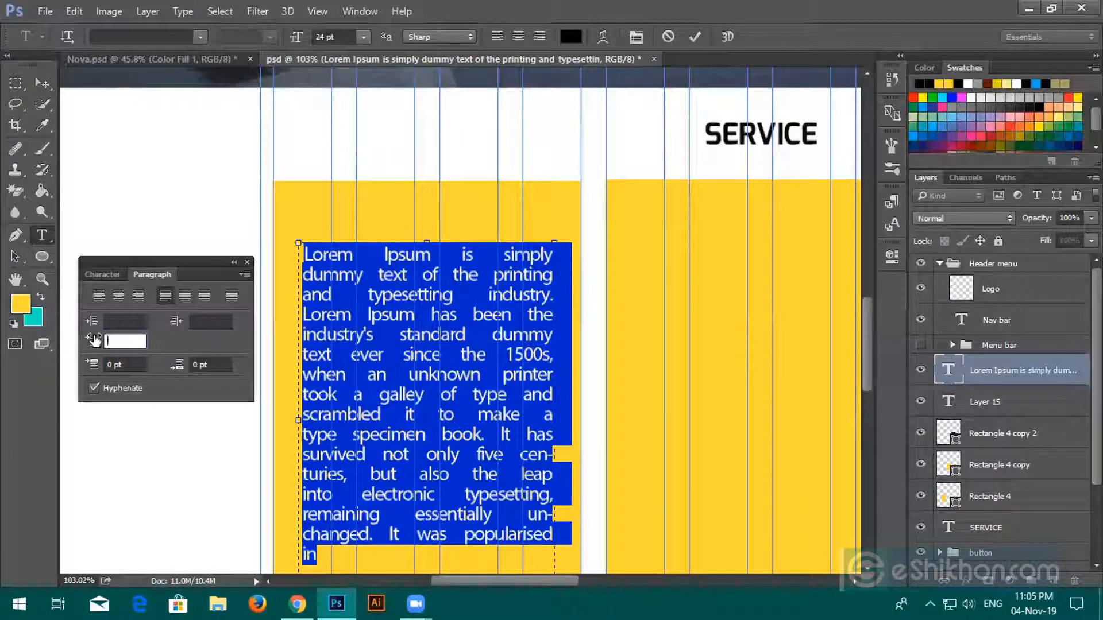
# Step: Set the tracking of the first card's paragraph to -100 and deselect its text
pyautogui.click(103, 275)
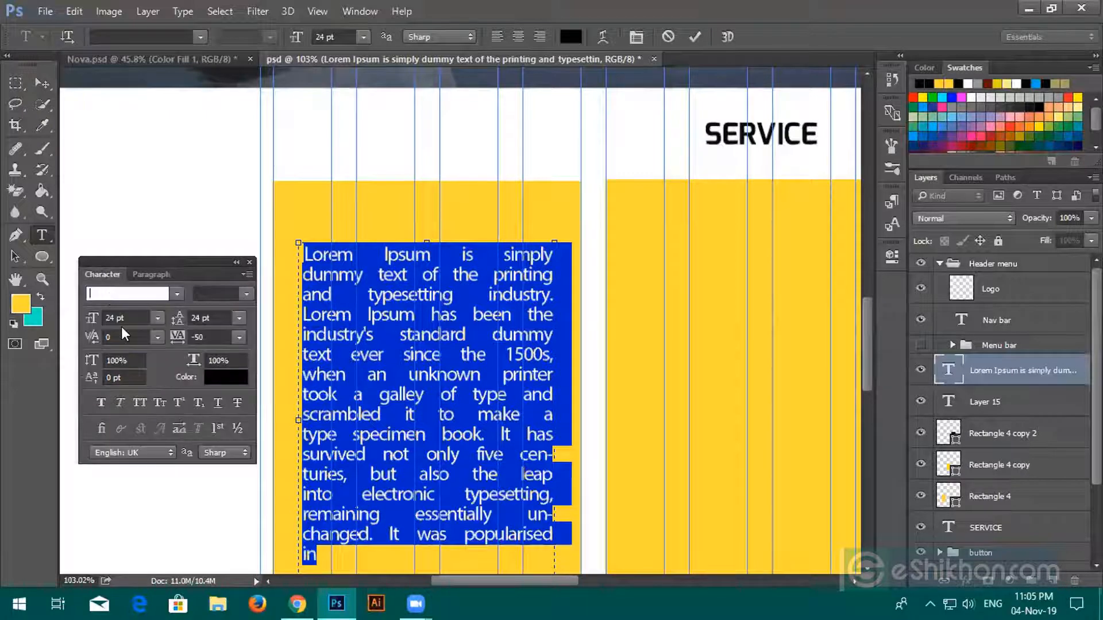
pyautogui.click(238, 336)
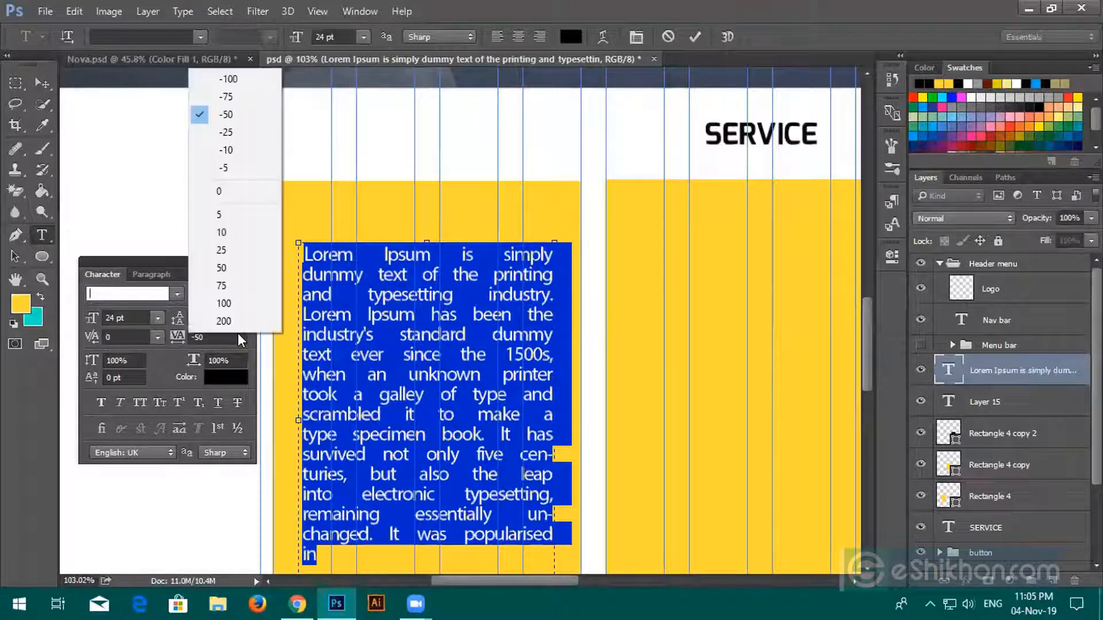
pyautogui.click(262, 81)
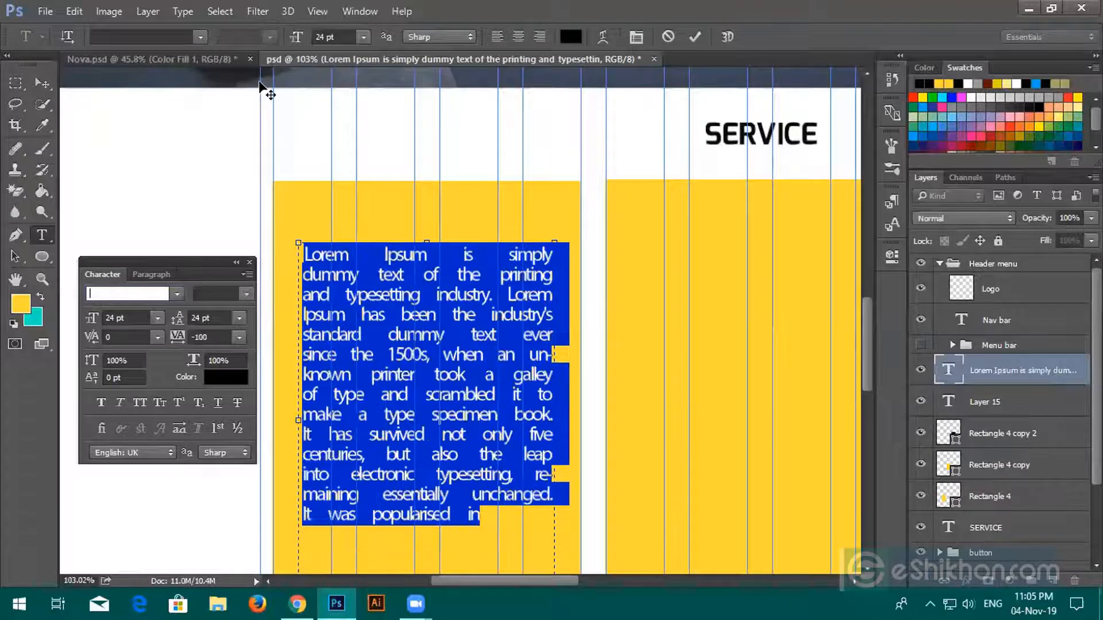
pyautogui.click(385, 260)
pyautogui.click(406, 280)
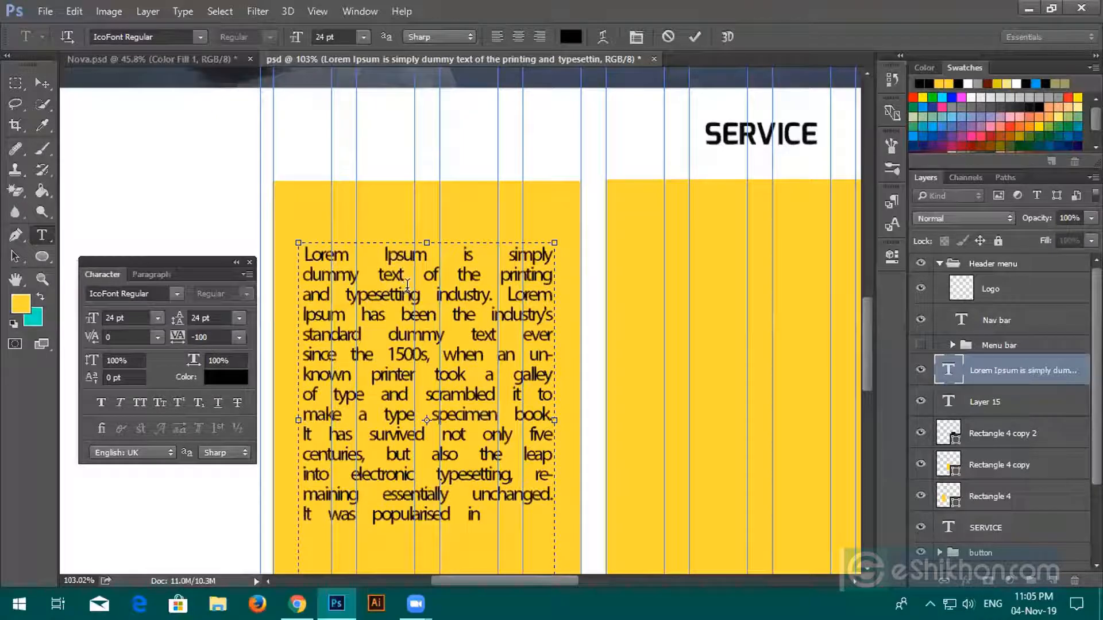
# Step: Commit the paragraph edit, delete the Lorem Ipsum text layer from the first card and close the character settings
pyautogui.press('BackSpace')
pyautogui.click(694, 36)
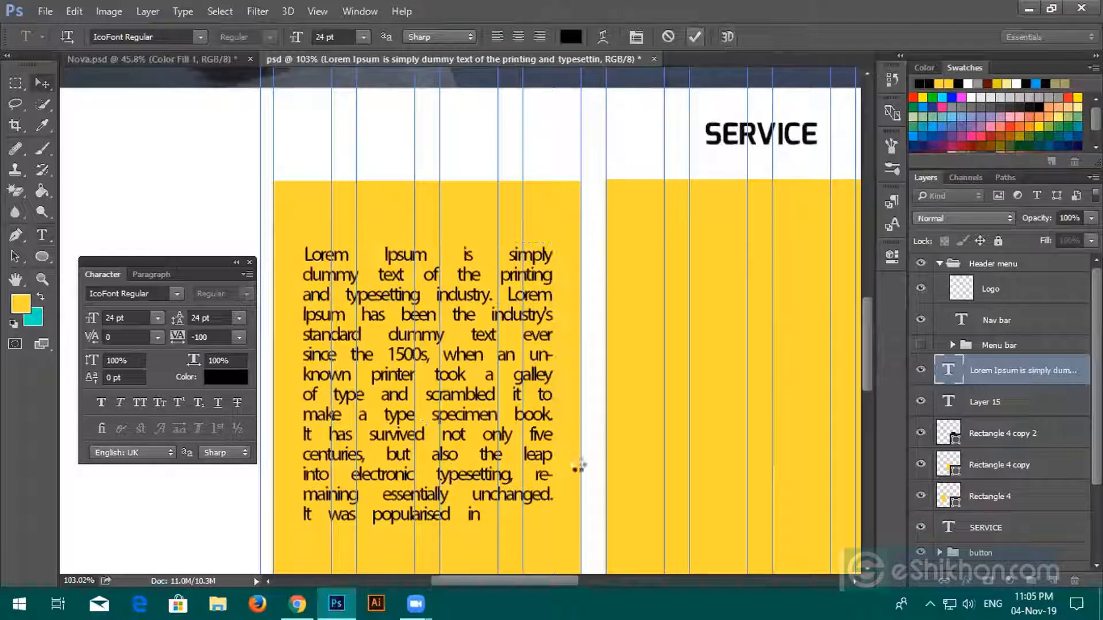
pyautogui.press('Delete')
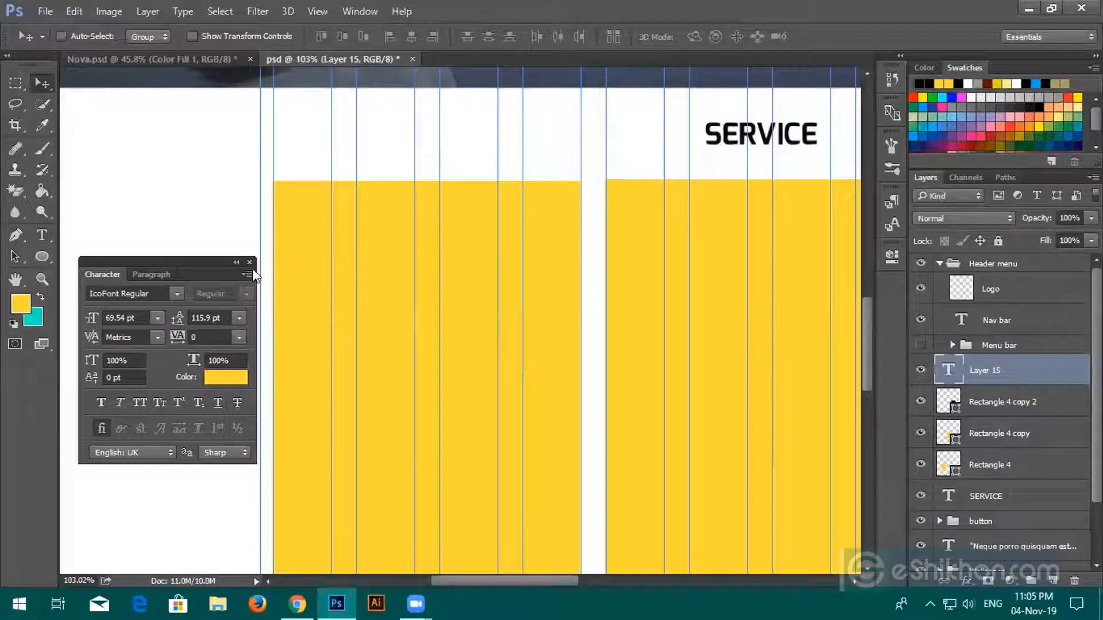
pyautogui.click(249, 263)
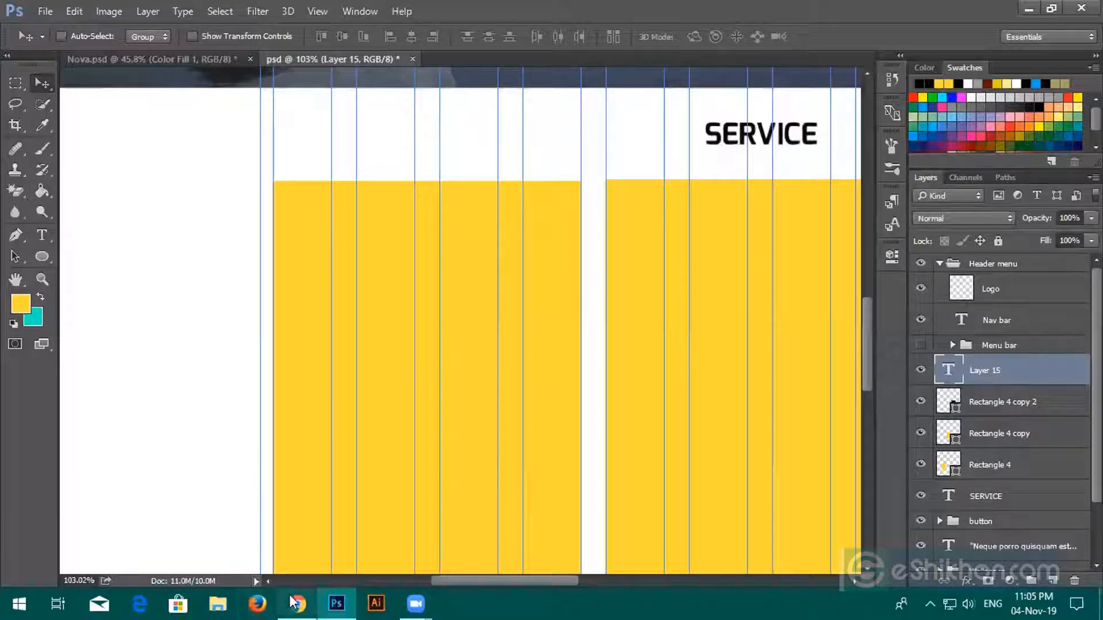
# Step: Draw a new text box across the first card's upper area, fill it with the Lorem Ipsum paragraph and select all its text
pyautogui.click(41, 235)
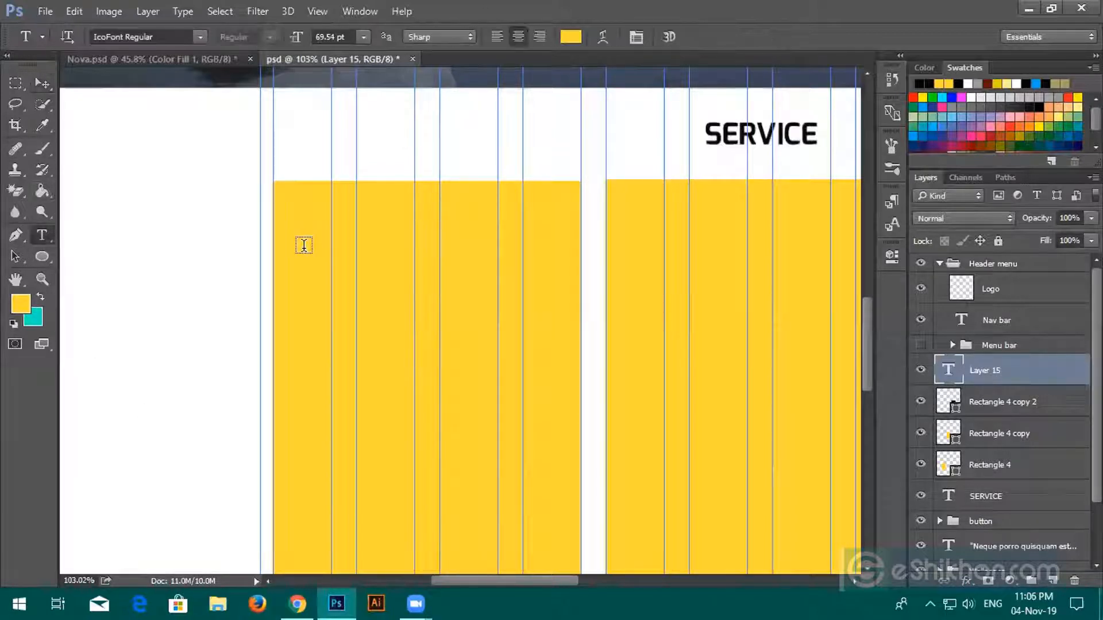
pyautogui.moveTo(390, 272); pyautogui.dragTo(557, 325)
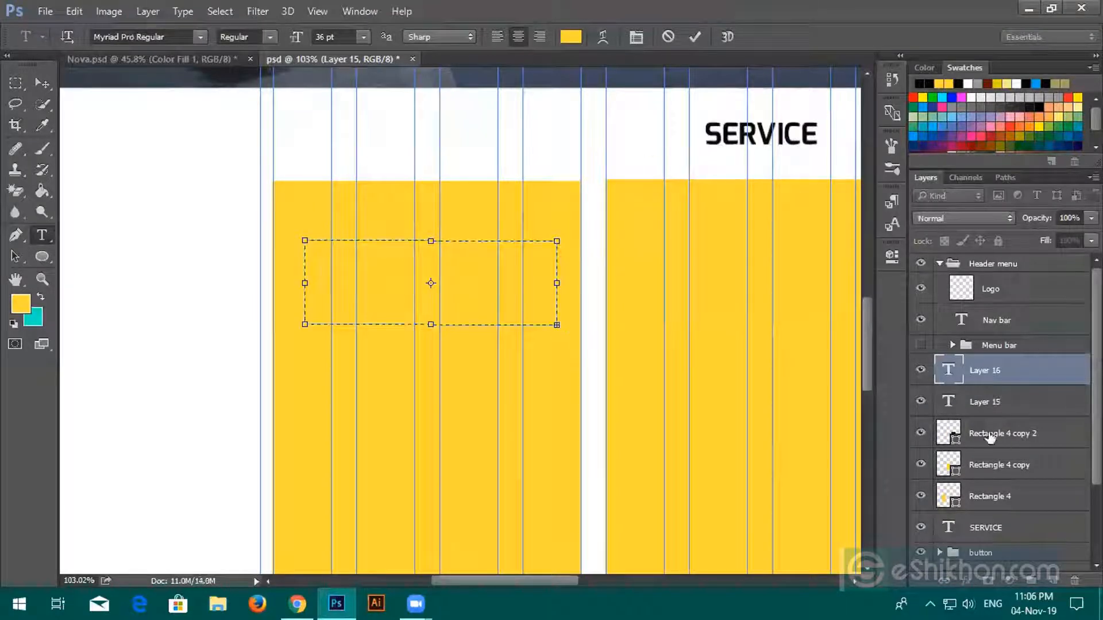
pyautogui.click(949, 368)
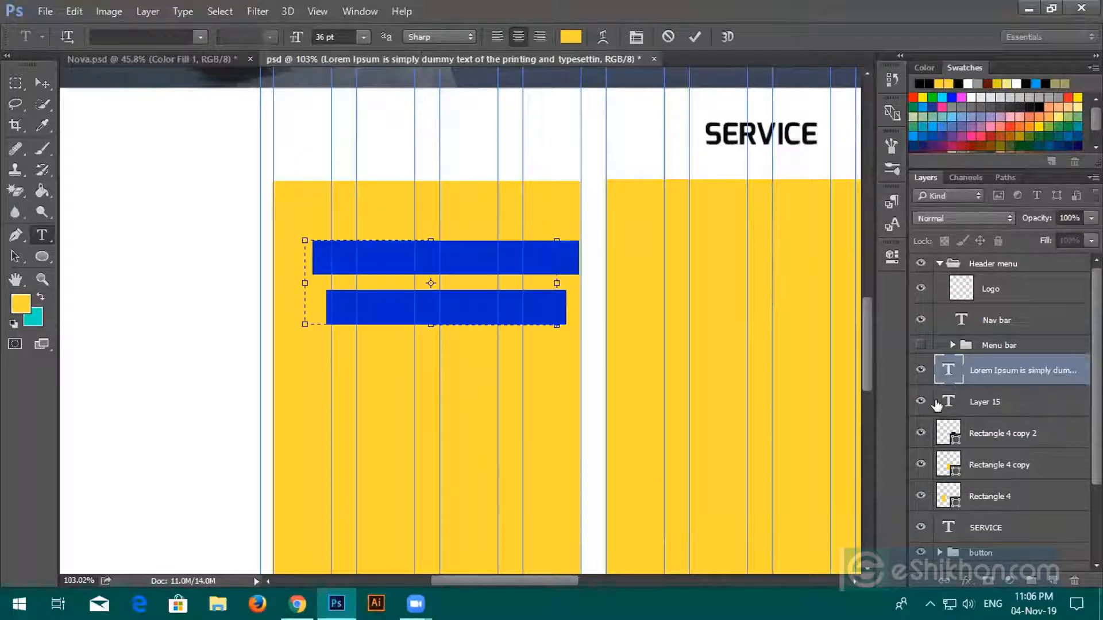
# Step: Change the color of the new Lorem Ipsum text to near-black
pyautogui.click(570, 36)
pyautogui.click(670, 364)
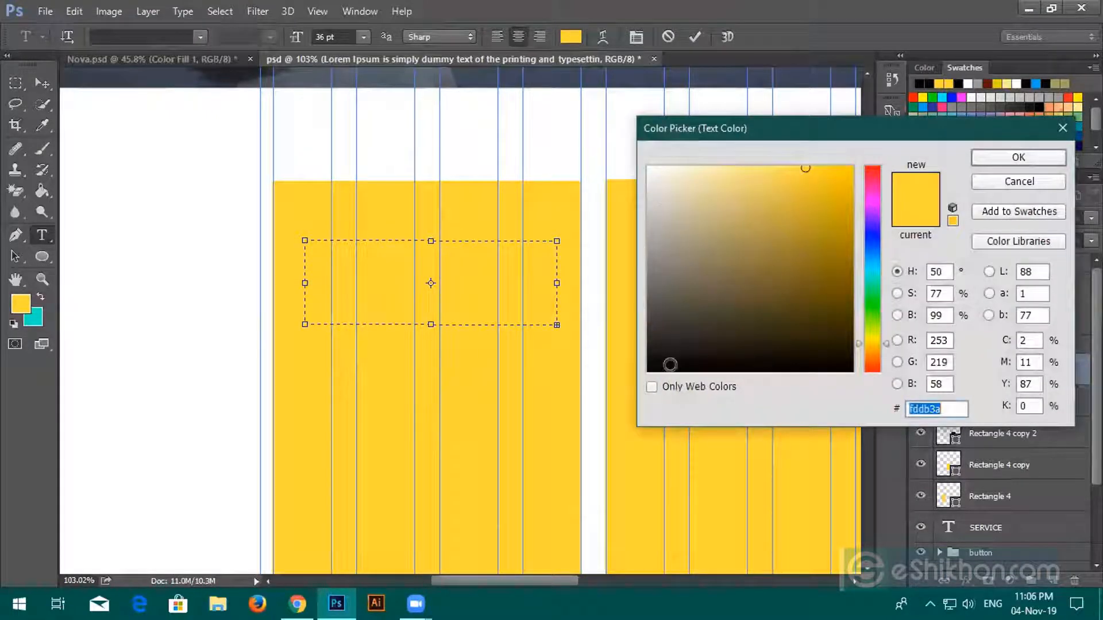
pyautogui.click(994, 162)
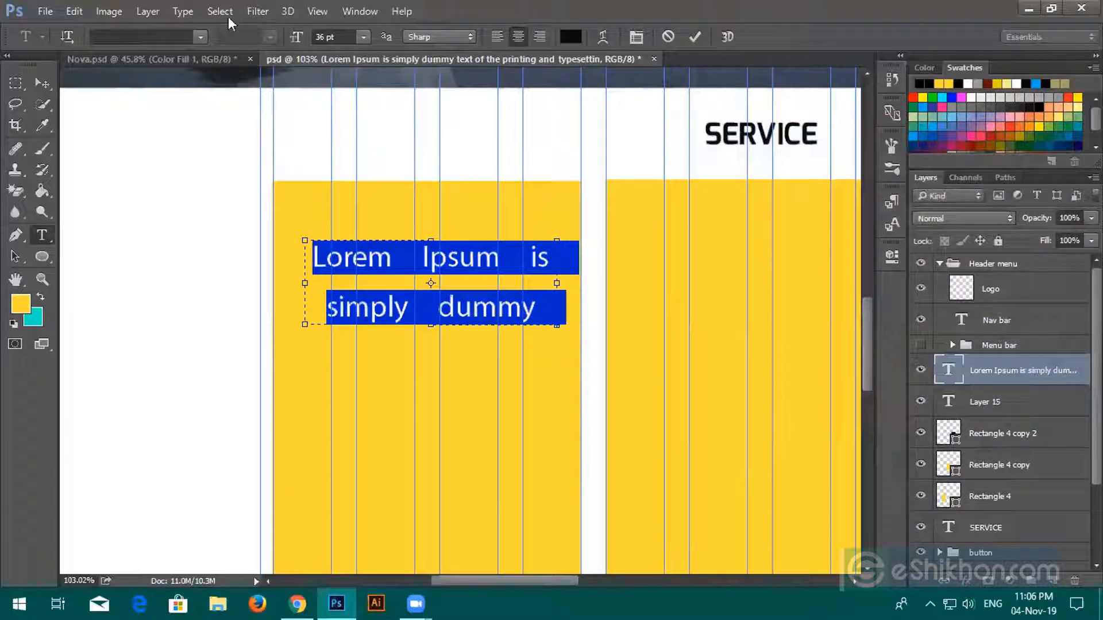
# Step: Set the new paragraph's font size to 18 pt and its leading to 14 pt
pyautogui.click(347, 11)
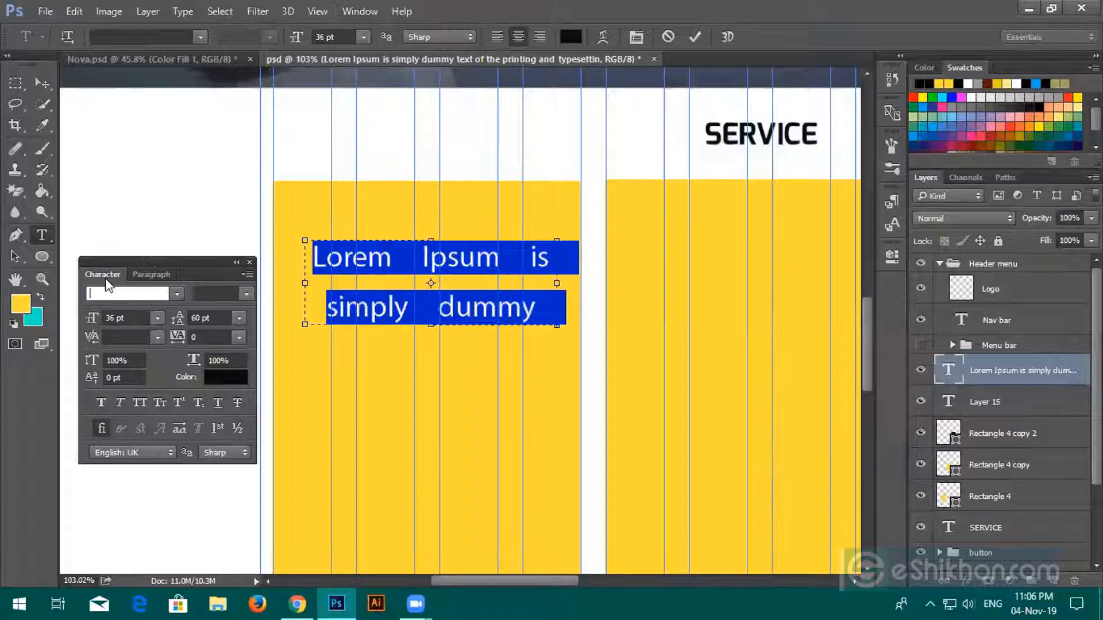
pyautogui.click(239, 318)
pyautogui.click(239, 318)
pyautogui.click(157, 318)
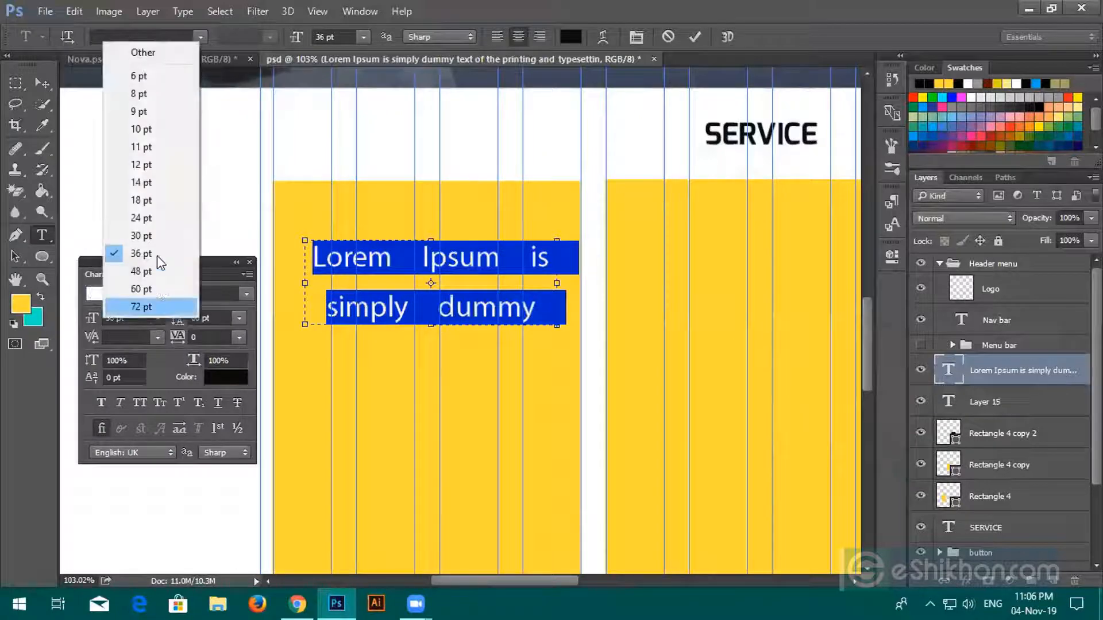
pyautogui.click(148, 204)
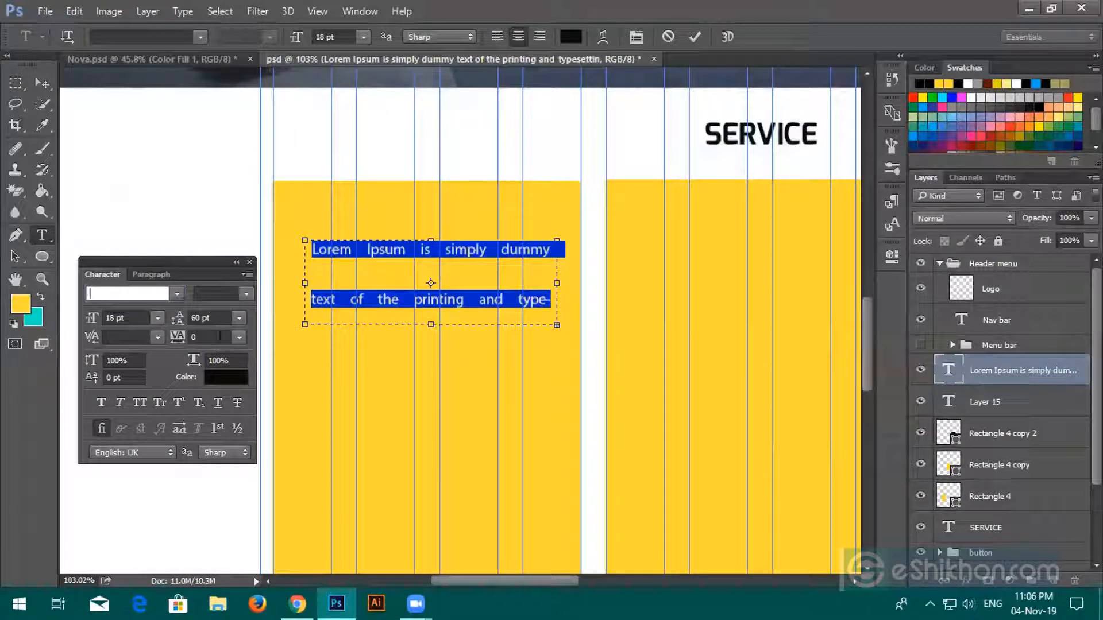
pyautogui.click(238, 317)
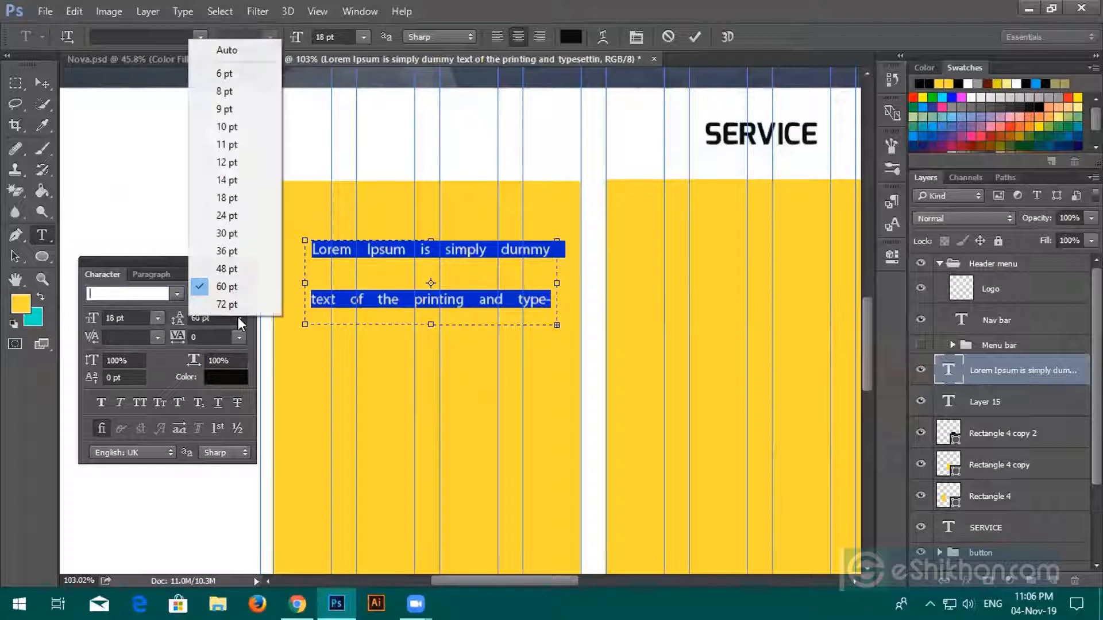
pyautogui.click(224, 183)
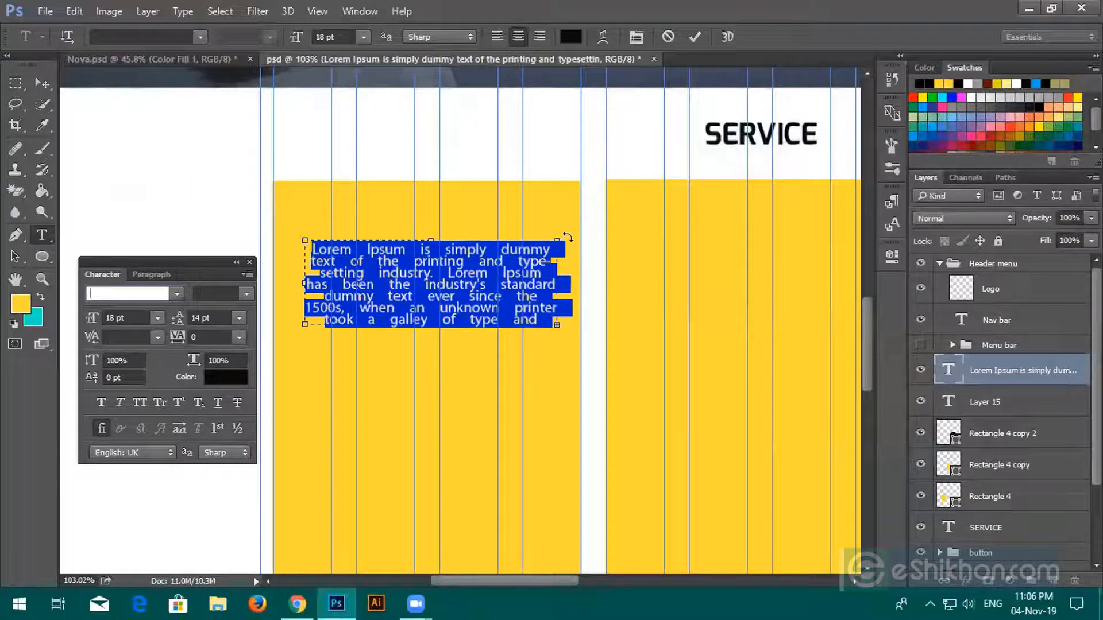
# Step: Justify the new paragraph with its last line left-aligned and commit the text edit
pyautogui.click(151, 274)
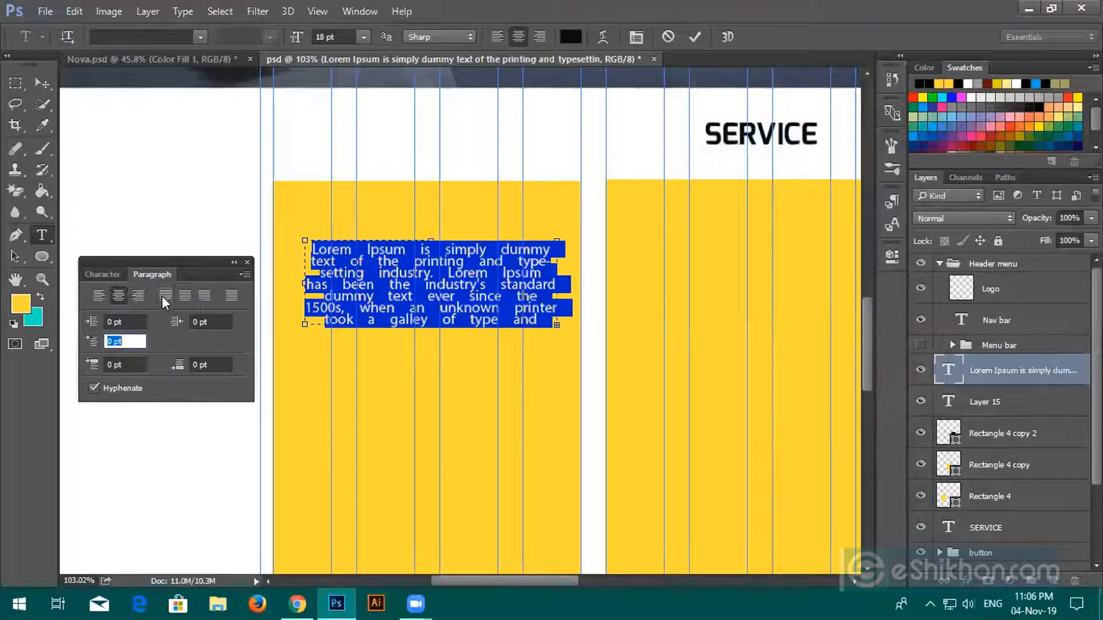
pyautogui.click(163, 295)
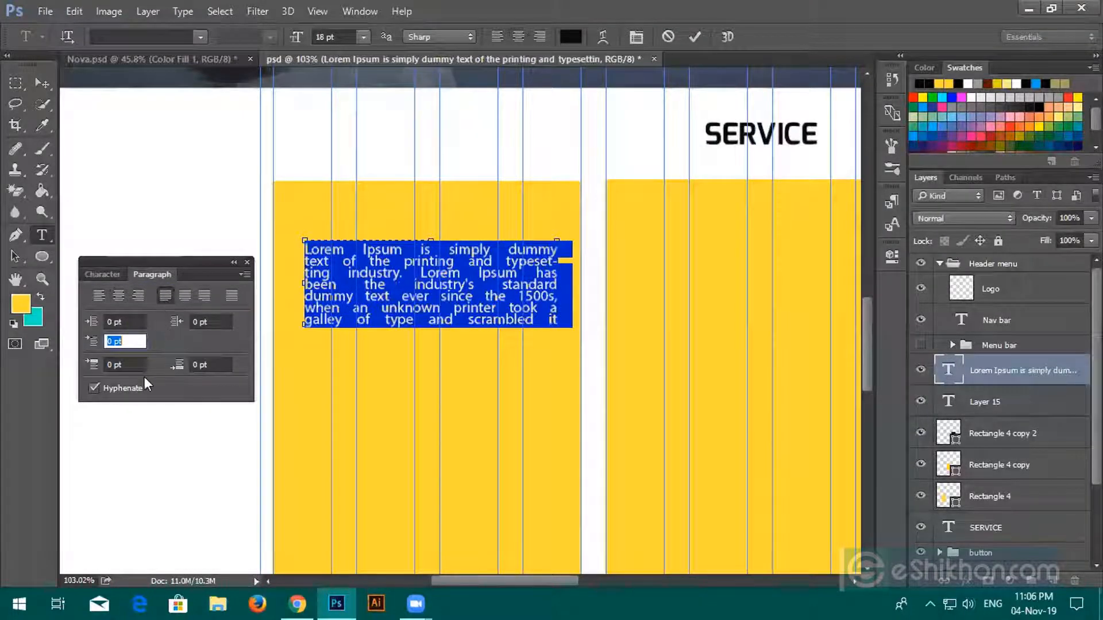
pyautogui.click(105, 274)
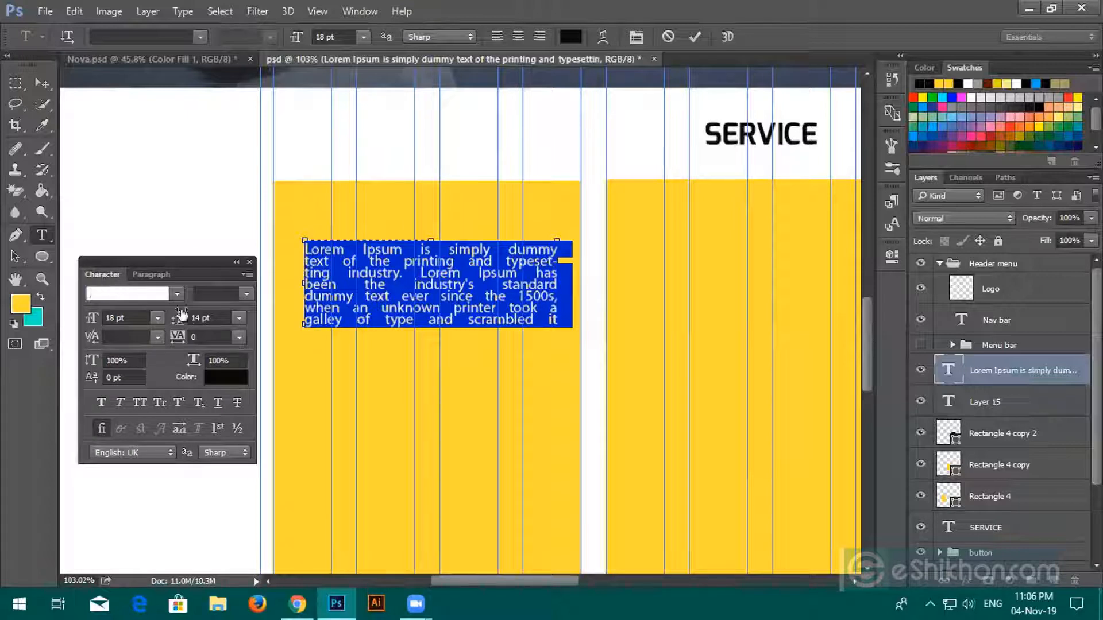
pyautogui.click(153, 319)
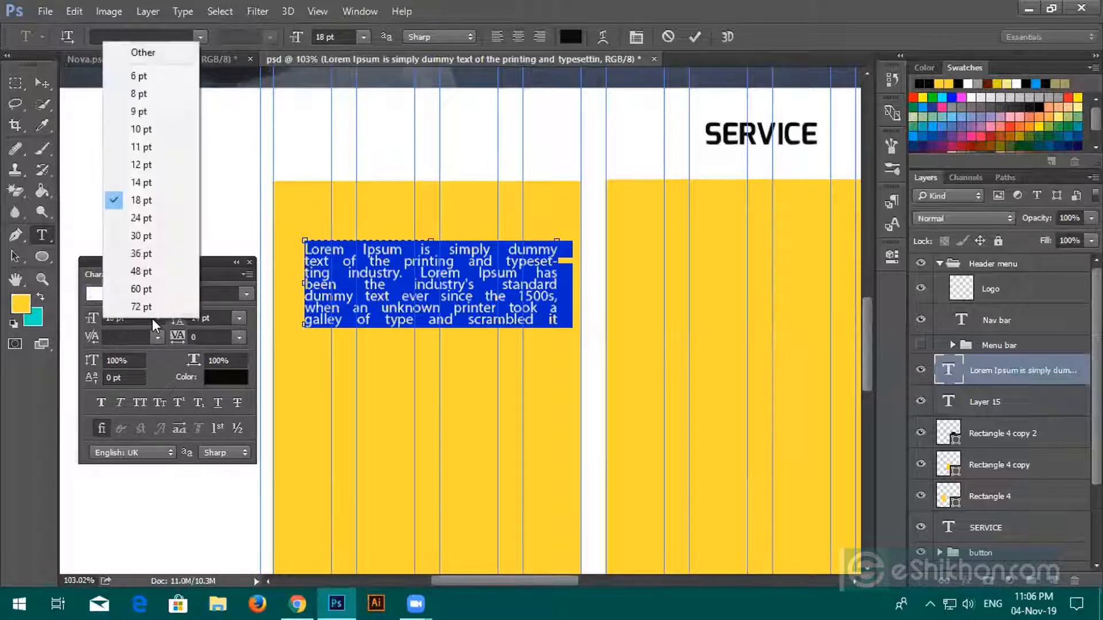
pyautogui.click(153, 318)
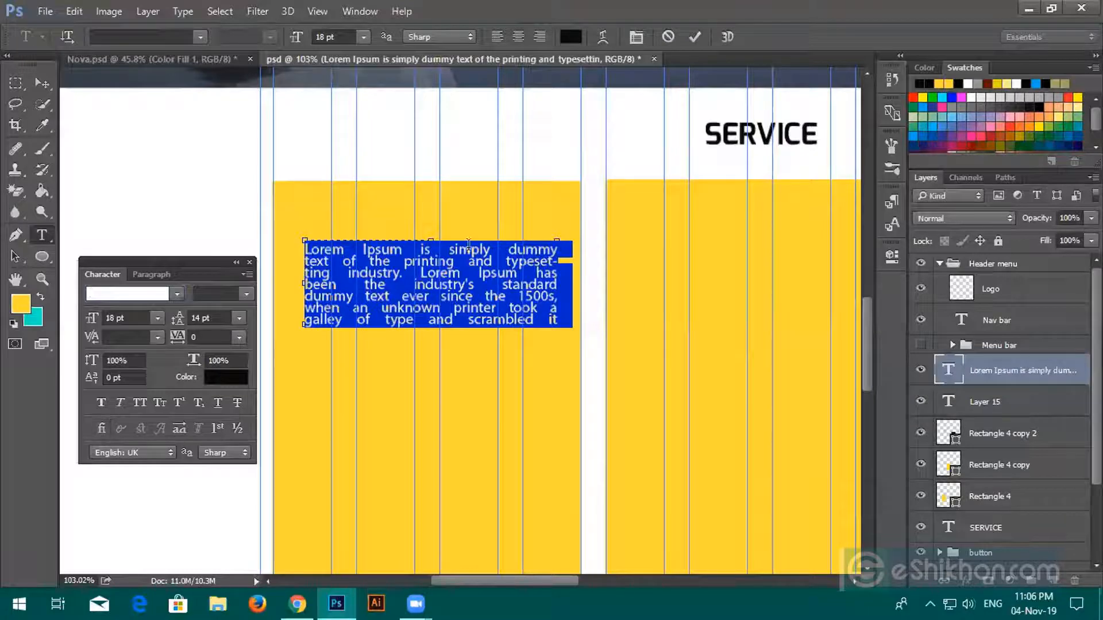
pyautogui.click(694, 41)
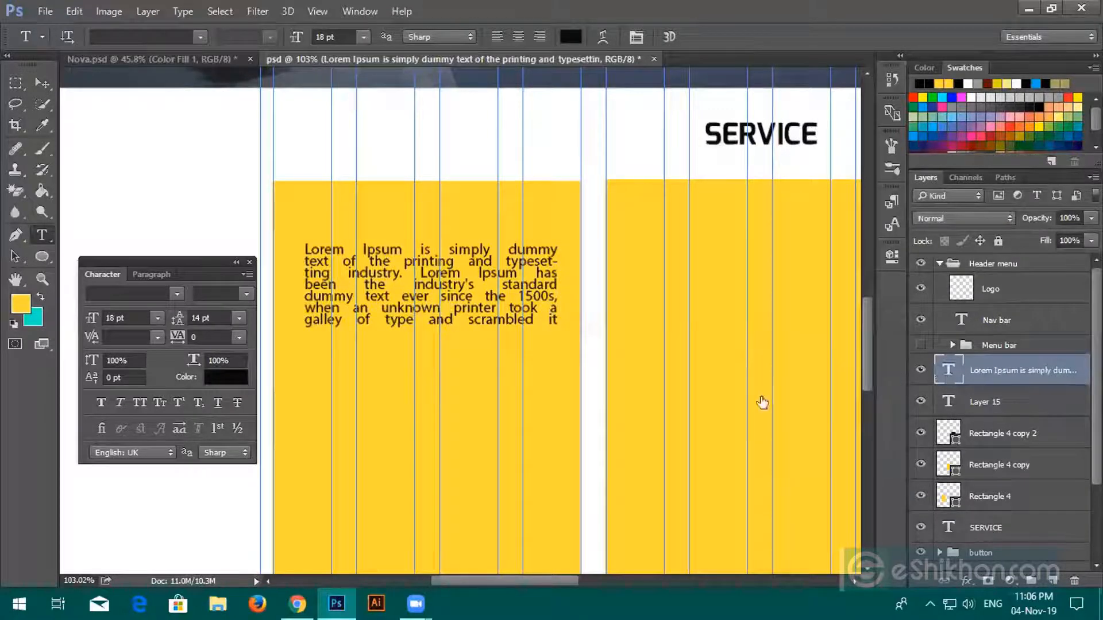
# Step: Reselect all of the first card's Lorem Ipsum text and set its leading to 24 pt
pyautogui.doubleClick(945, 370)
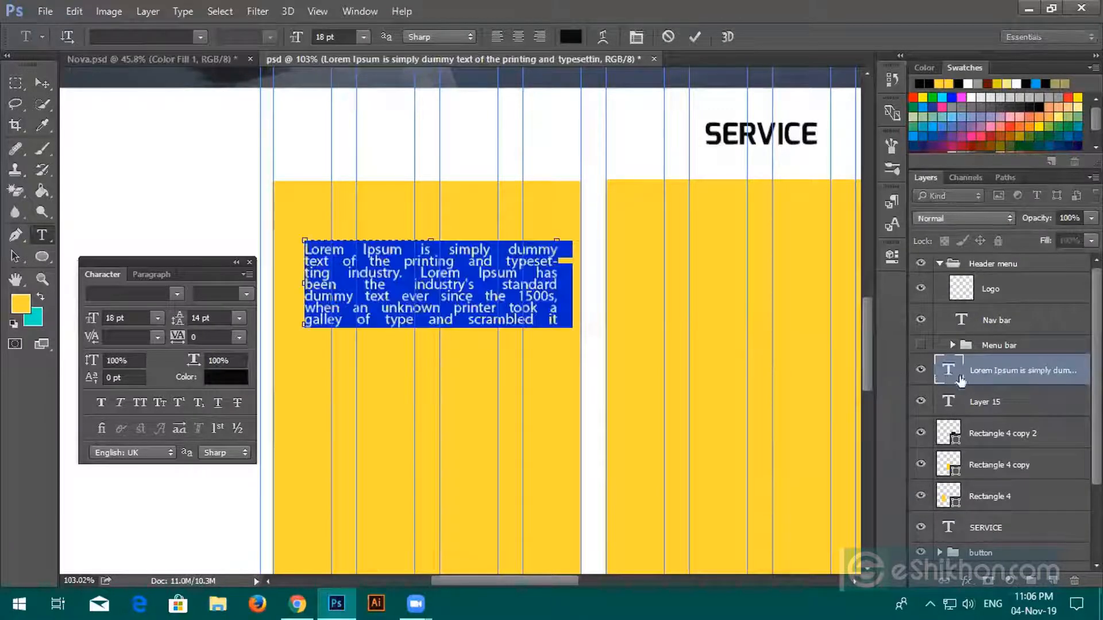
pyautogui.click(233, 320)
pyautogui.click(231, 215)
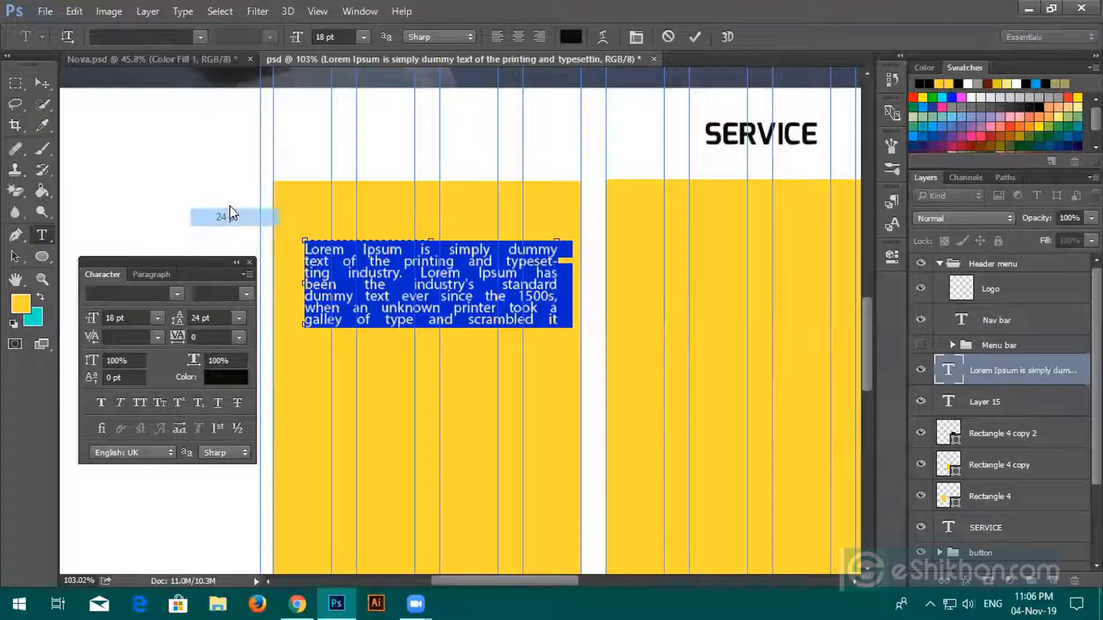
# Step: Set the leading of the first card's Lorem Ipsum text to 18 pt, commit the edit and close the Character panel
pyautogui.click(239, 318)
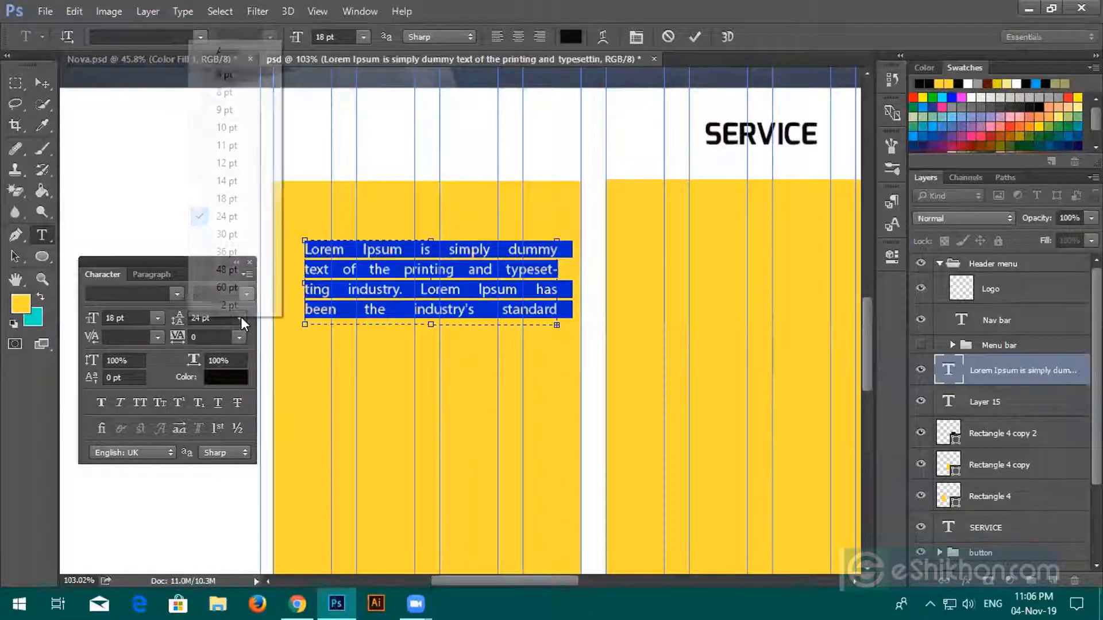
pyautogui.click(233, 199)
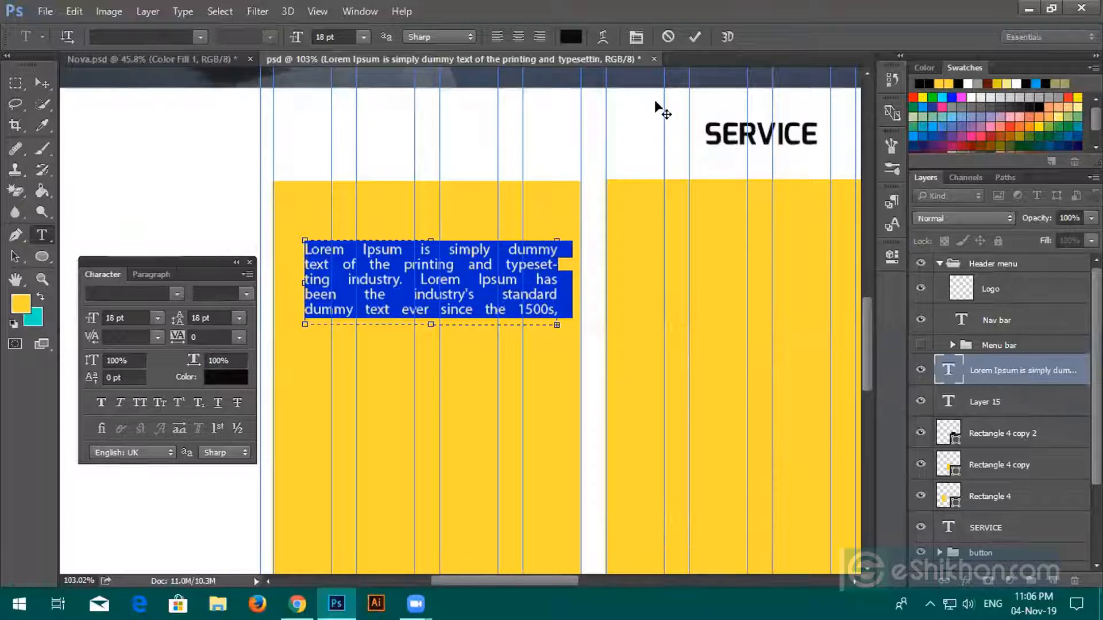
pyautogui.click(695, 37)
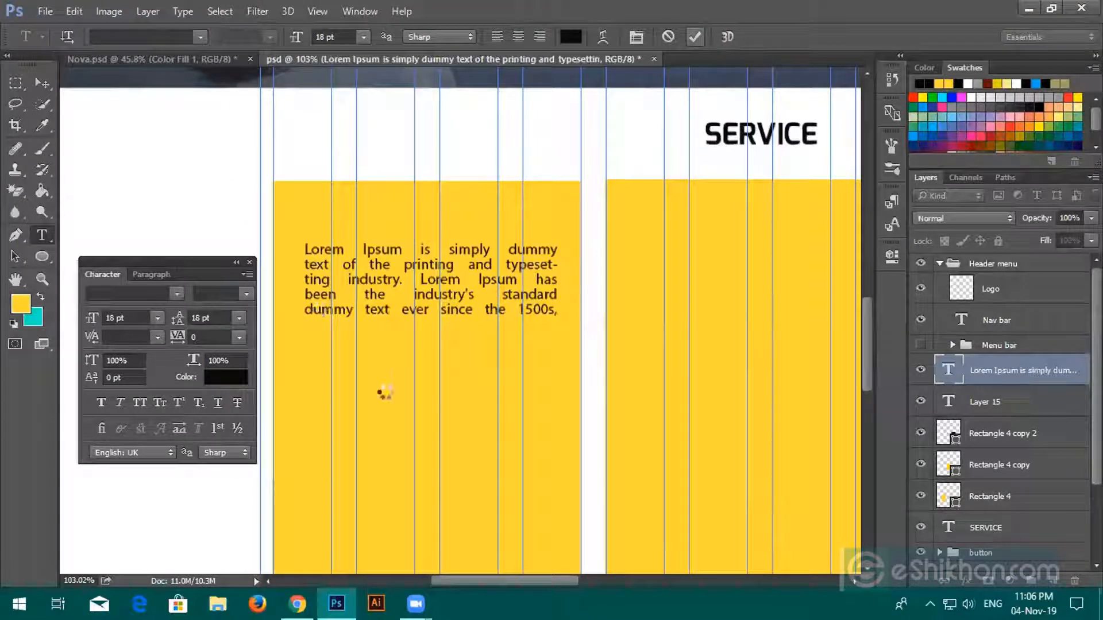
pyautogui.scroll(3, 389, 379)
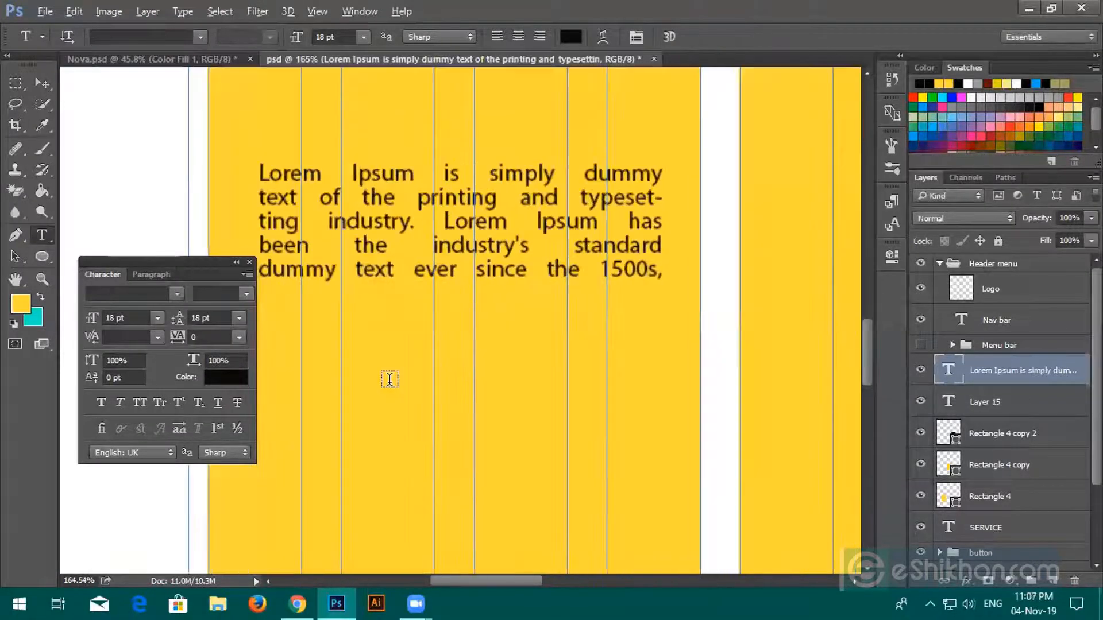
pyautogui.scroll(3, 390, 379)
pyautogui.scroll(-4, 388, 379)
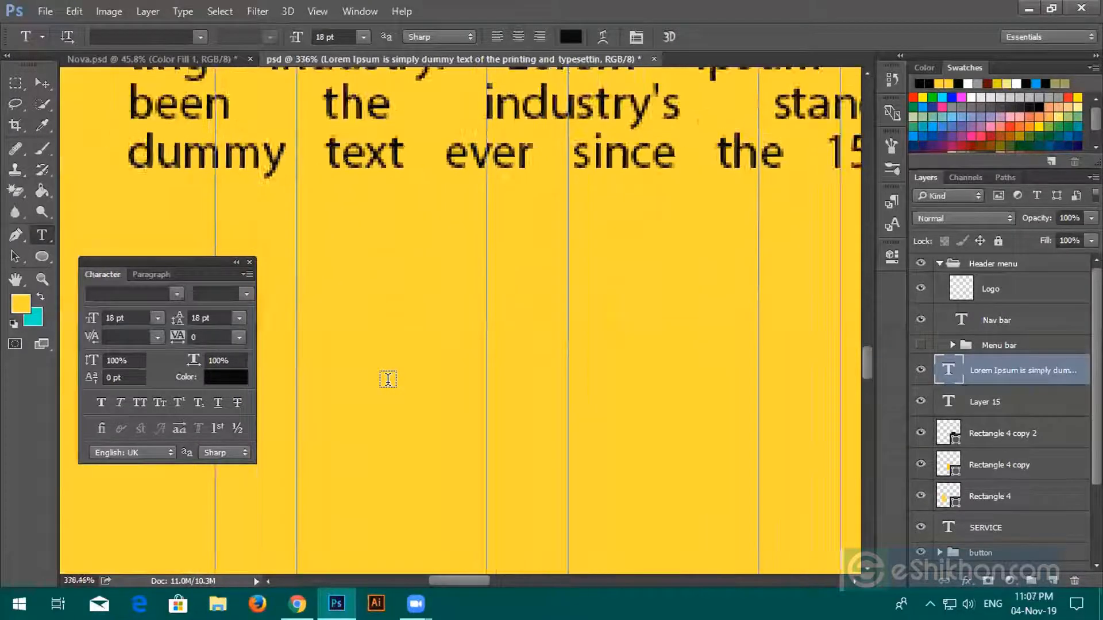
pyautogui.click(249, 262)
pyautogui.scroll(2, 553, 407)
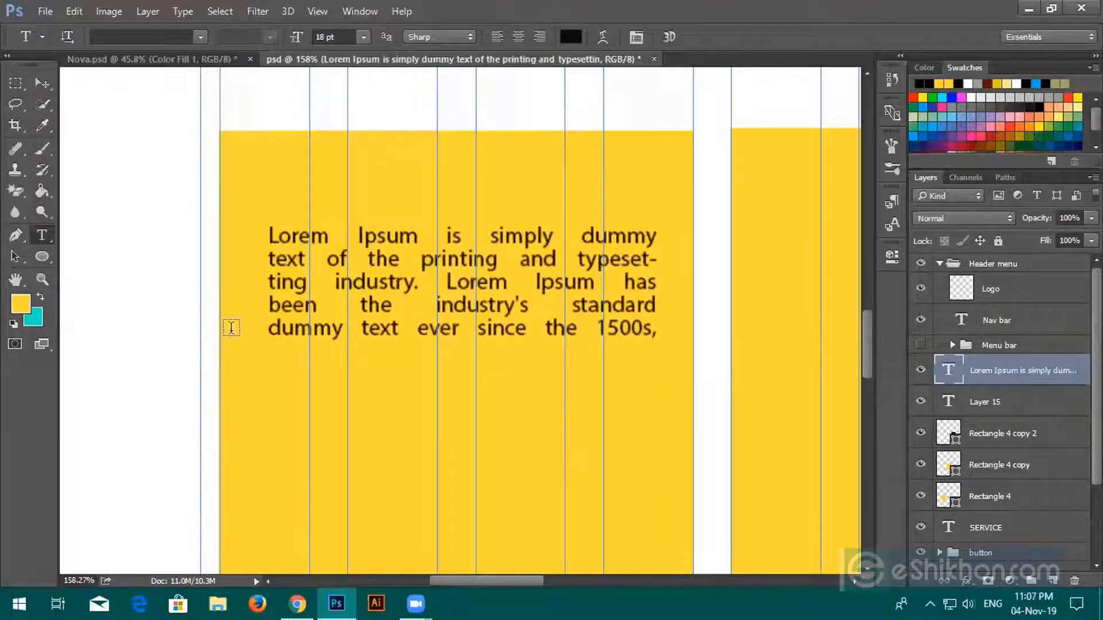
# Step: Duplicate the Lorem Ipsum paragraph and place the copy directly below the original in the first yellow card
pyautogui.click(42, 84)
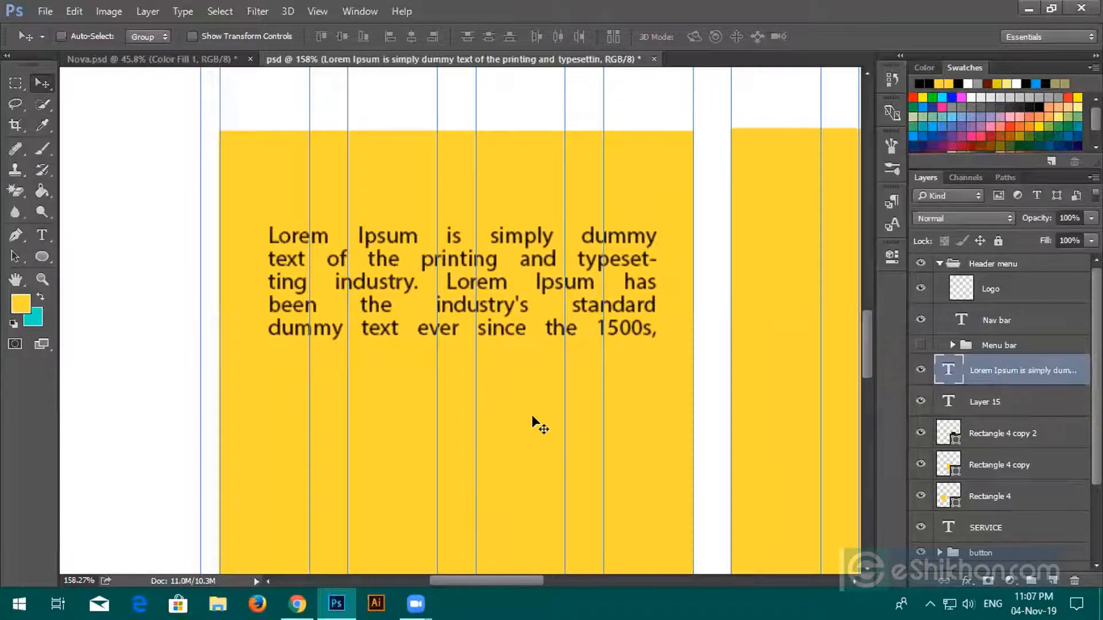
pyautogui.scroll(-3, 532, 414)
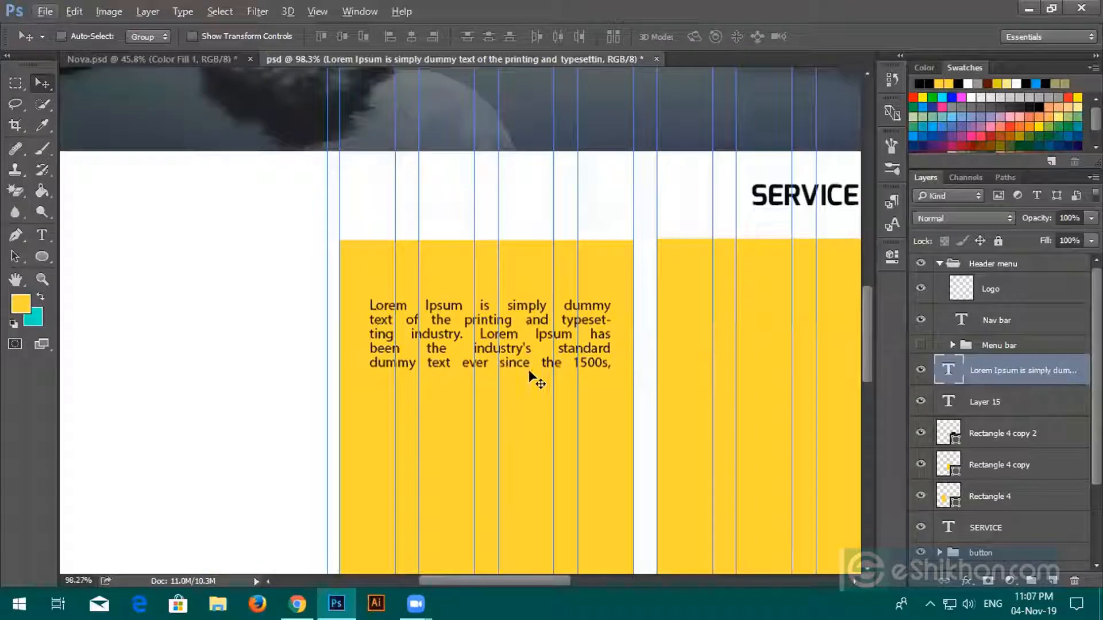
pyautogui.moveTo(524, 441); pyautogui.dragTo(523, 463)
pyautogui.scroll(-3, 523, 460)
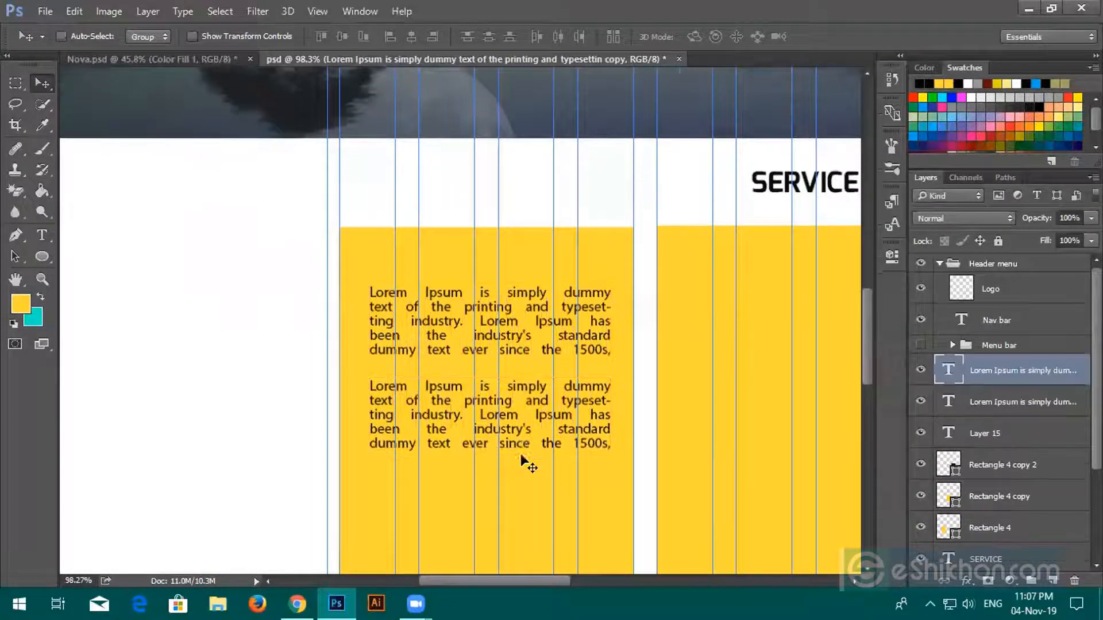
pyautogui.scroll(-2, 522, 450)
# Step: Duplicate both Lorem Ipsum paragraphs together and align the copies beneath them to fill the first card's lower half
pyautogui.keyDown('shift'); pyautogui.click(1005, 405); pyautogui.keyUp('shift')
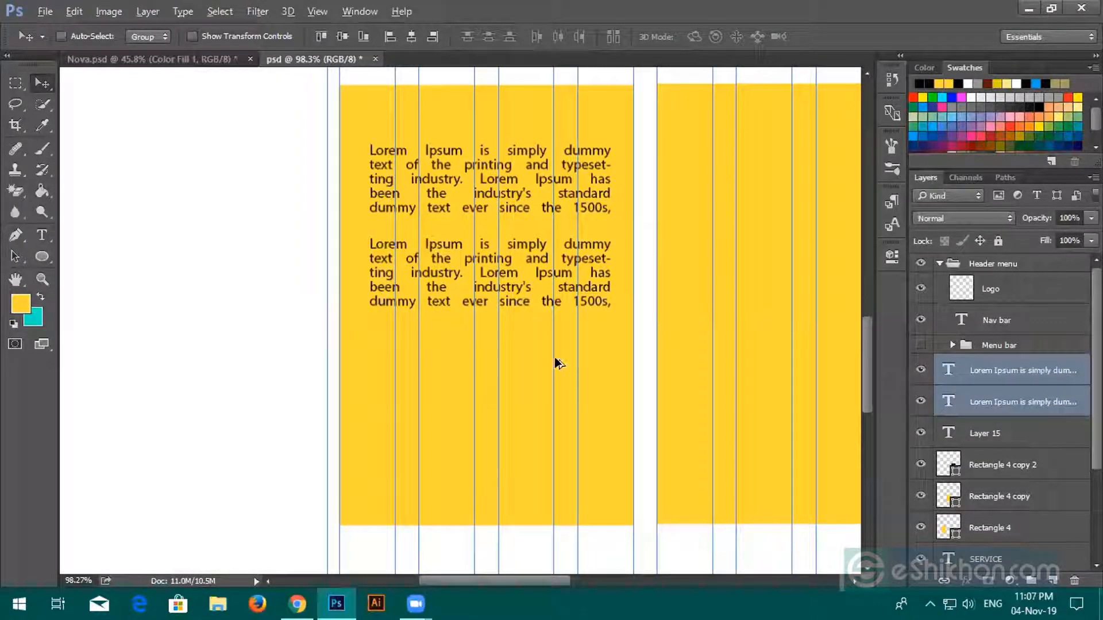
pyautogui.moveTo(534, 232); pyautogui.dragTo(543, 316)
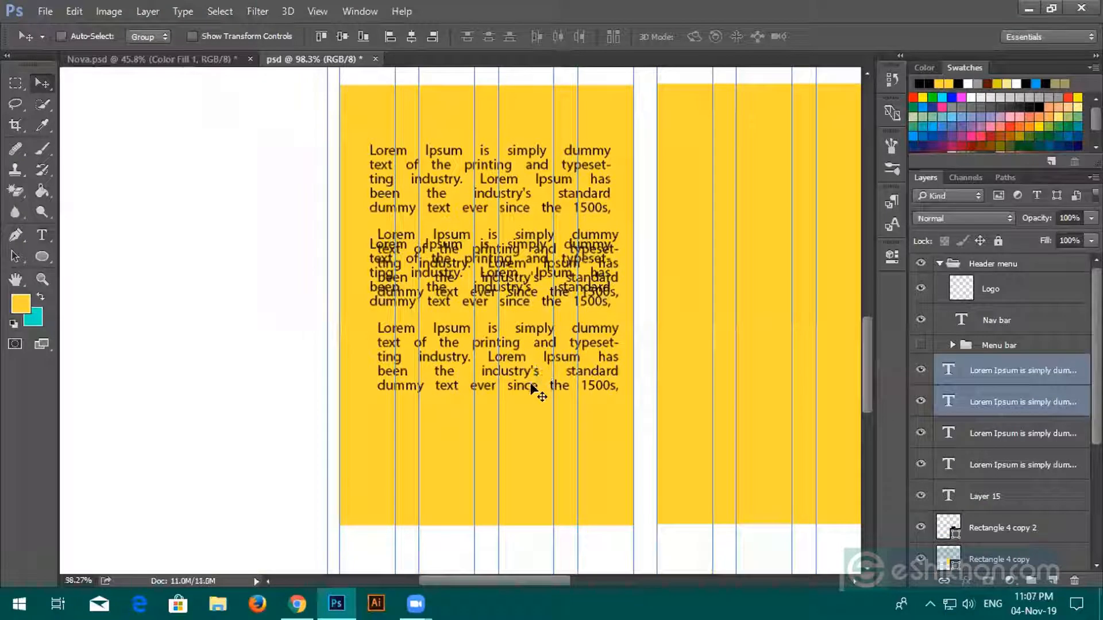
pyautogui.moveTo(530, 394); pyautogui.dragTo(523, 481)
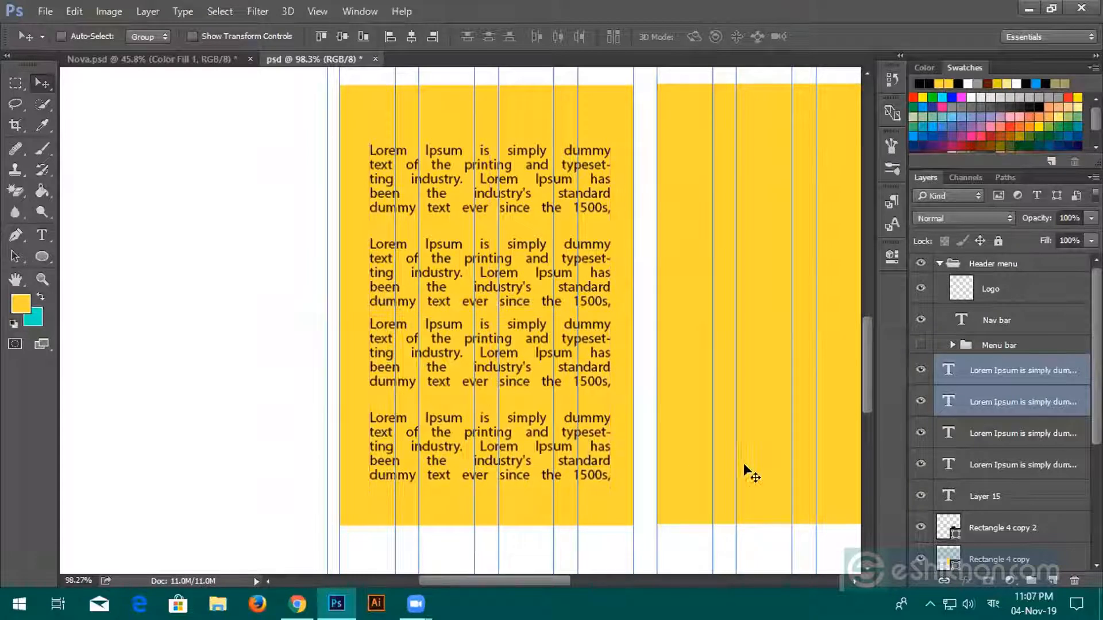
# Step: Examine the layout of the SERVICE section's three cards, the hero banner above and the blank area below
pyautogui.scroll(-3, 909, 359)
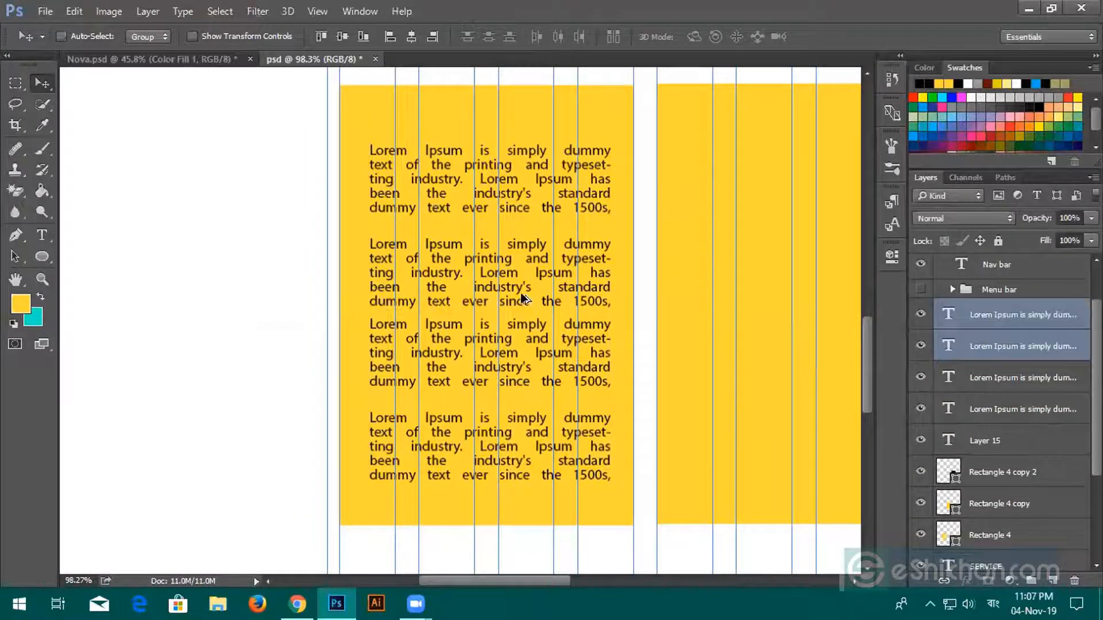
pyautogui.scroll(-1, 519, 298)
pyautogui.scroll(-1, 694, 295)
pyautogui.moveTo(704, 312); pyautogui.dragTo(548, 321)
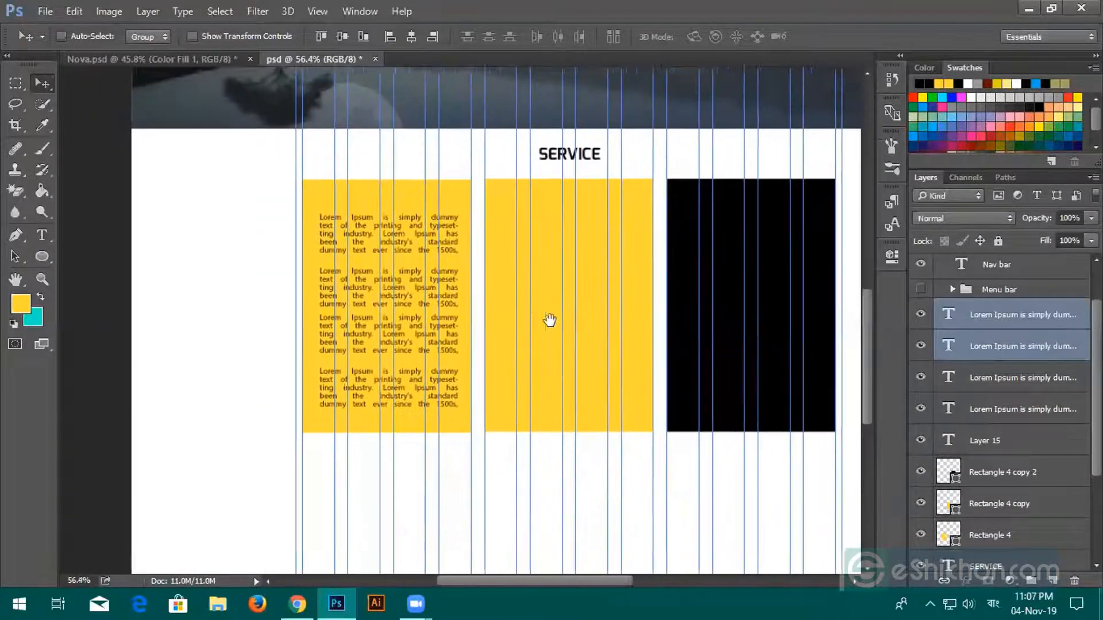
pyautogui.scroll(2, 369, 217)
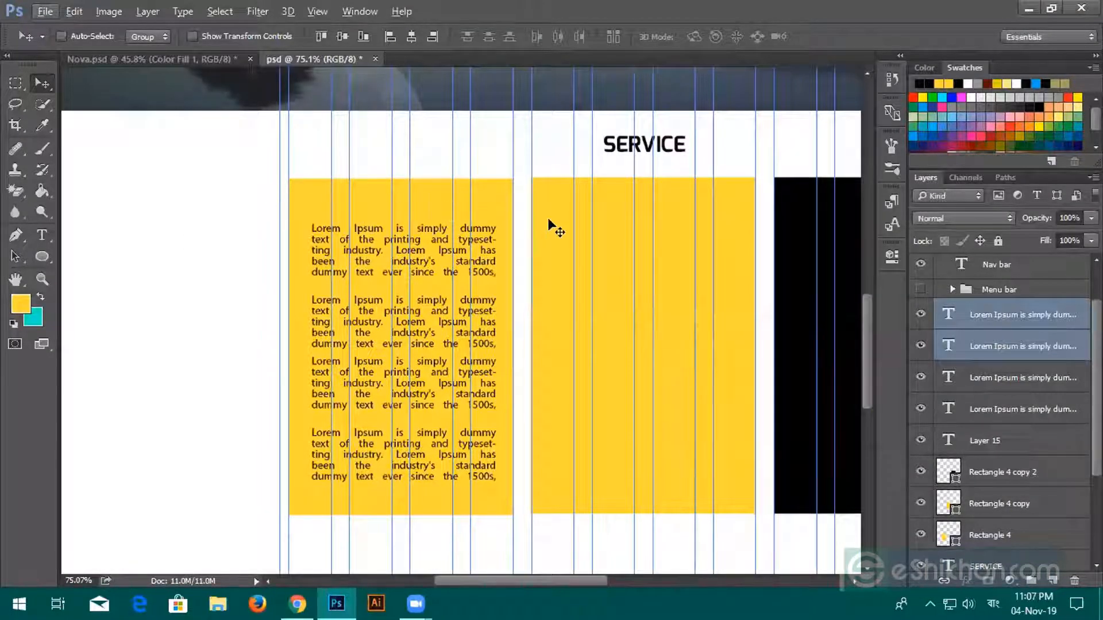
pyautogui.scroll(-5, 505, 276)
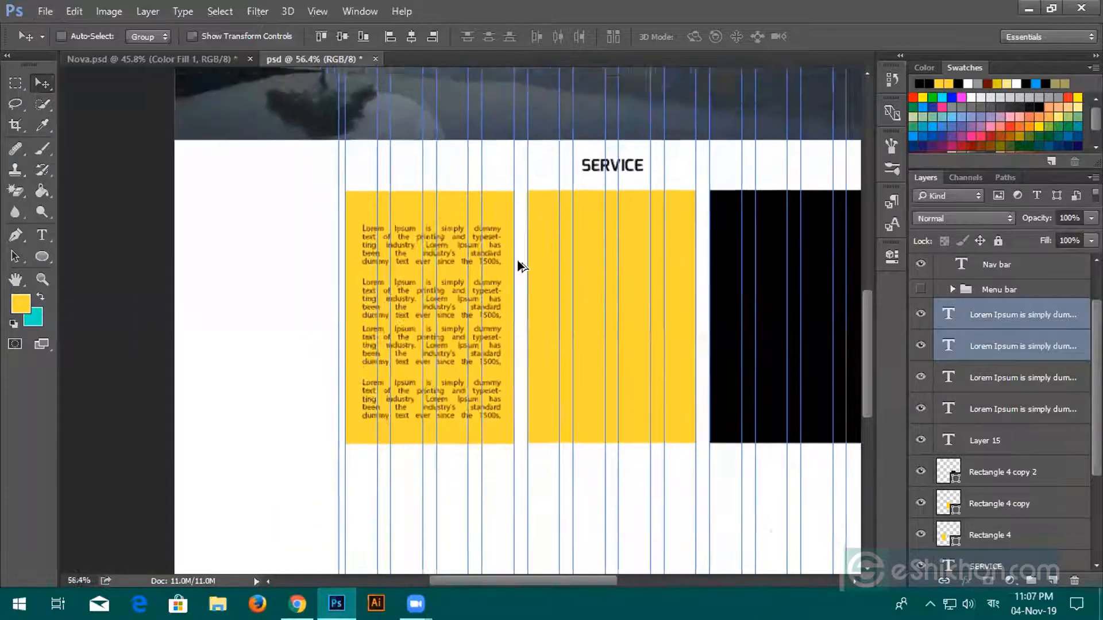
pyautogui.moveTo(535, 281); pyautogui.dragTo(532, 255)
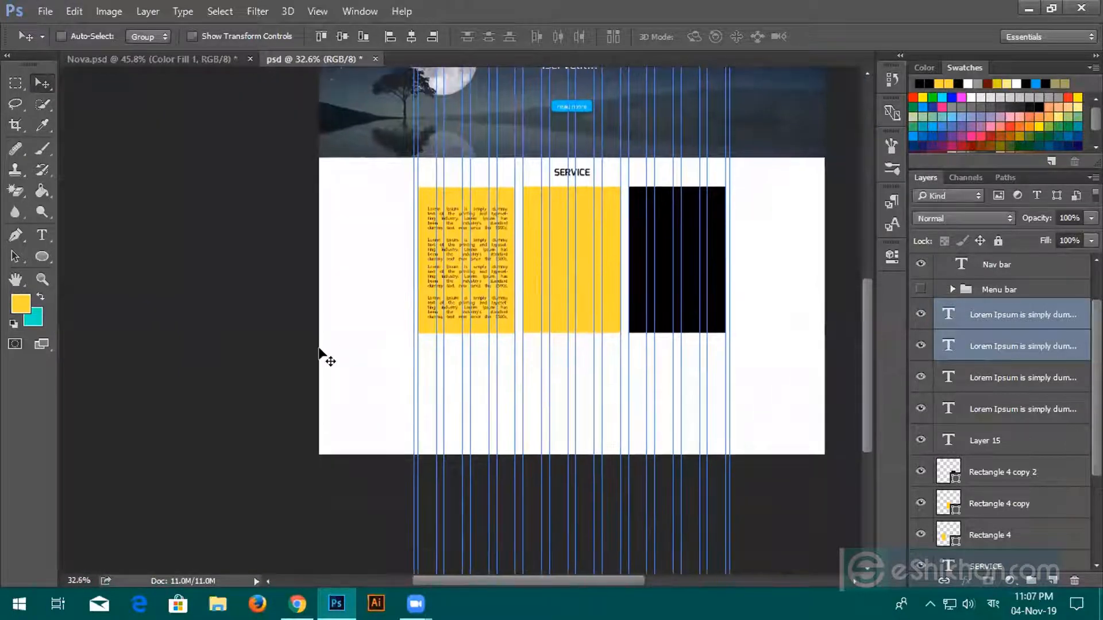
pyautogui.scroll(2, 651, 298)
pyautogui.scroll(2, 653, 276)
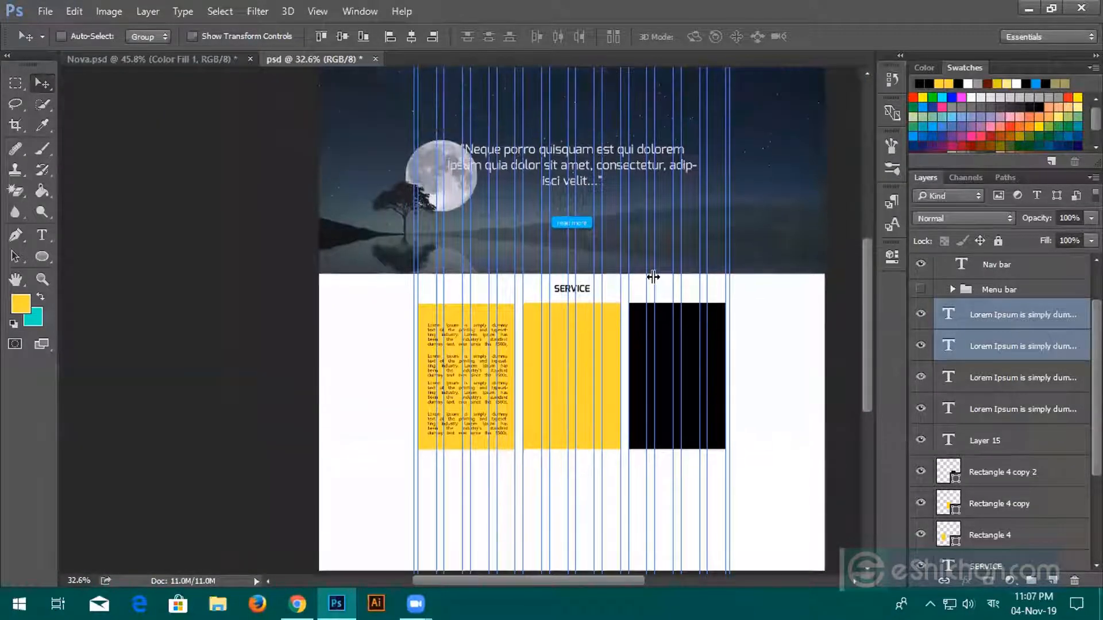
pyautogui.scroll(-4, 653, 275)
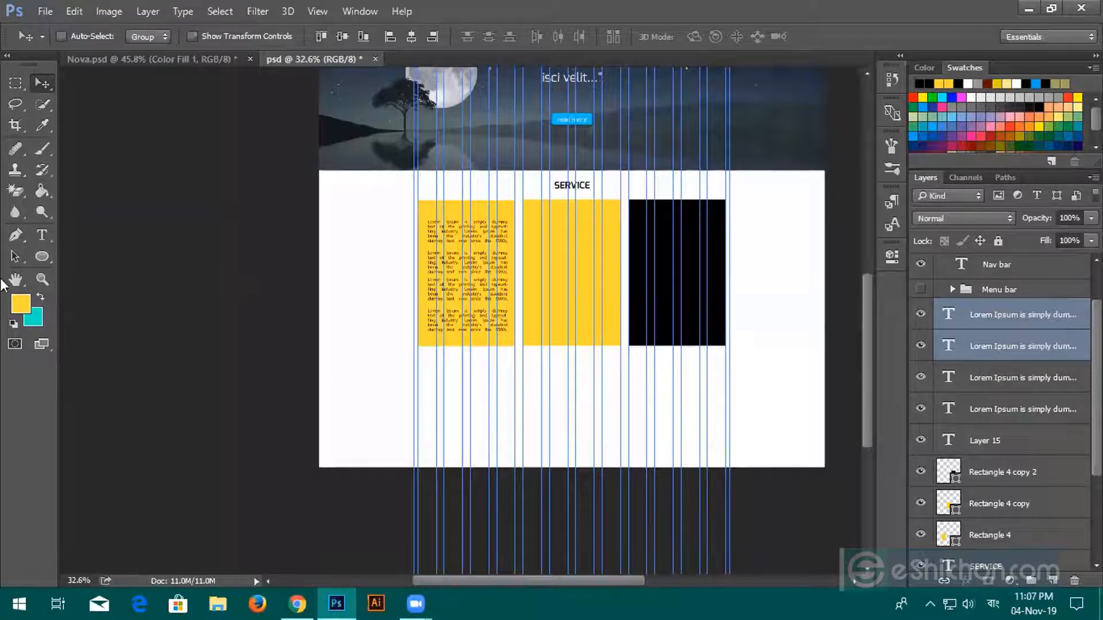
pyautogui.moveTo(38, 258); pyautogui.dragTo(80, 256)
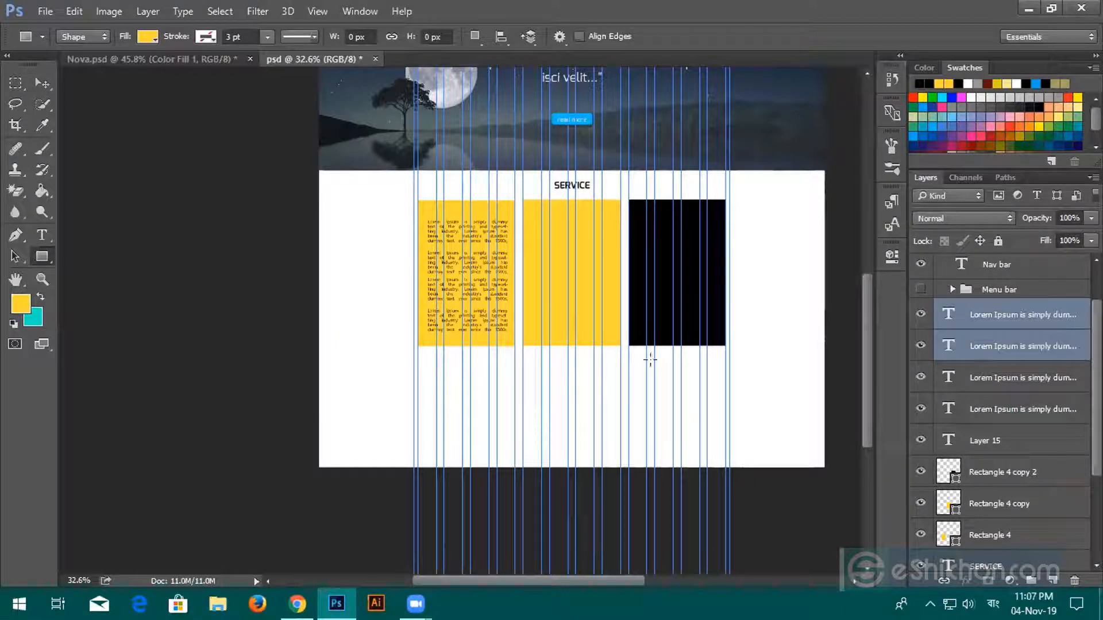
pyautogui.click(42, 235)
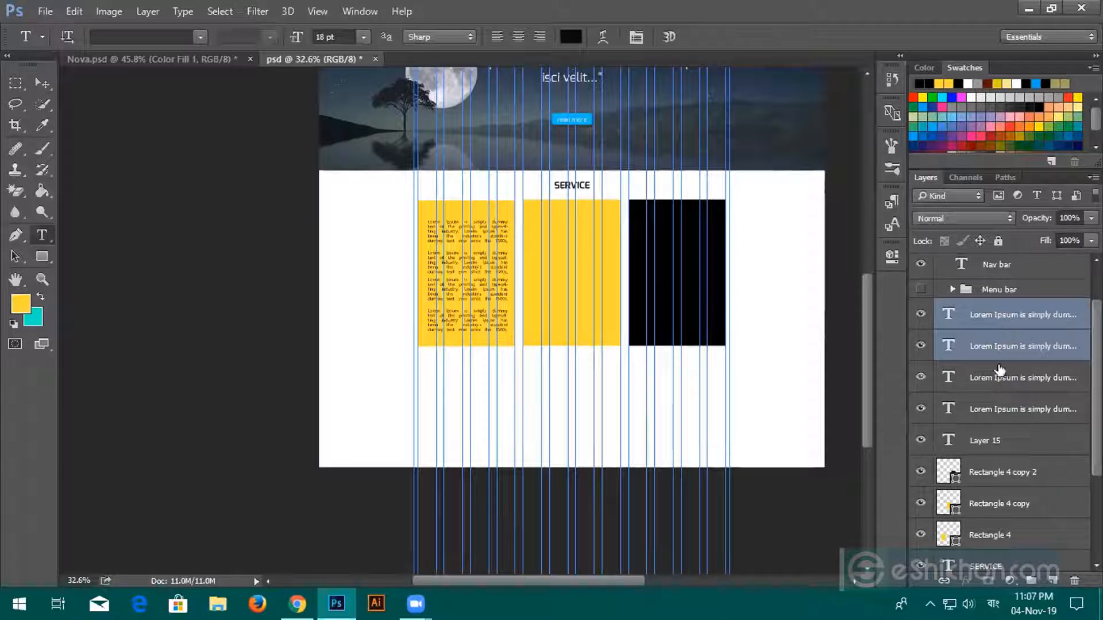
# Step: Group all SERVICE section layers, from the SERVICE heading up to the topmost Lorem Ipsum text layer
pyautogui.click(1010, 442)
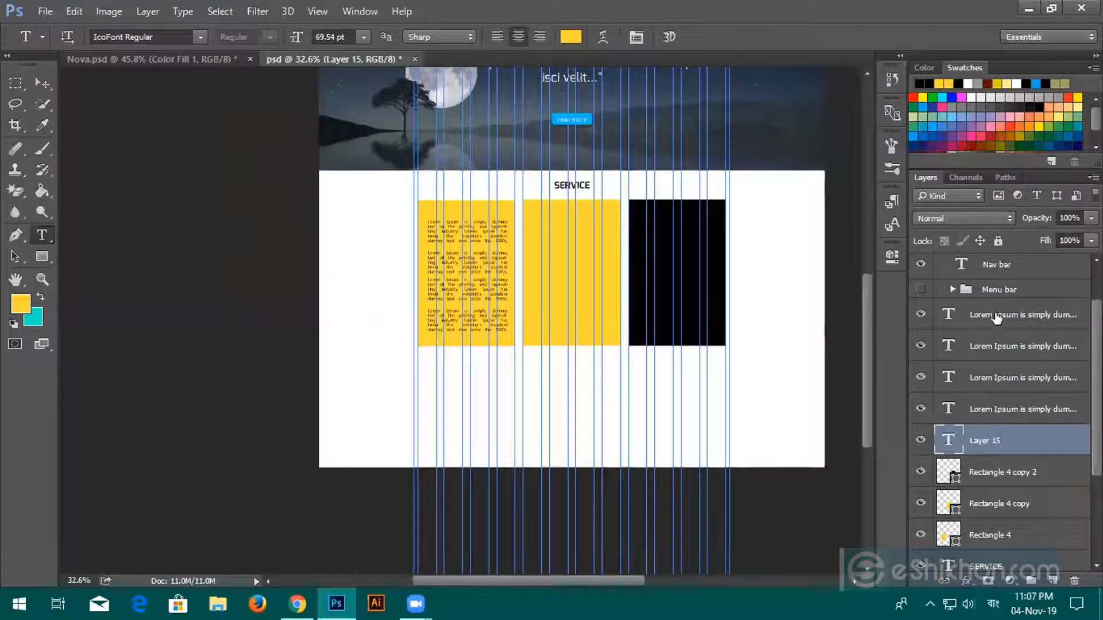
pyautogui.scroll(-3, 1009, 532)
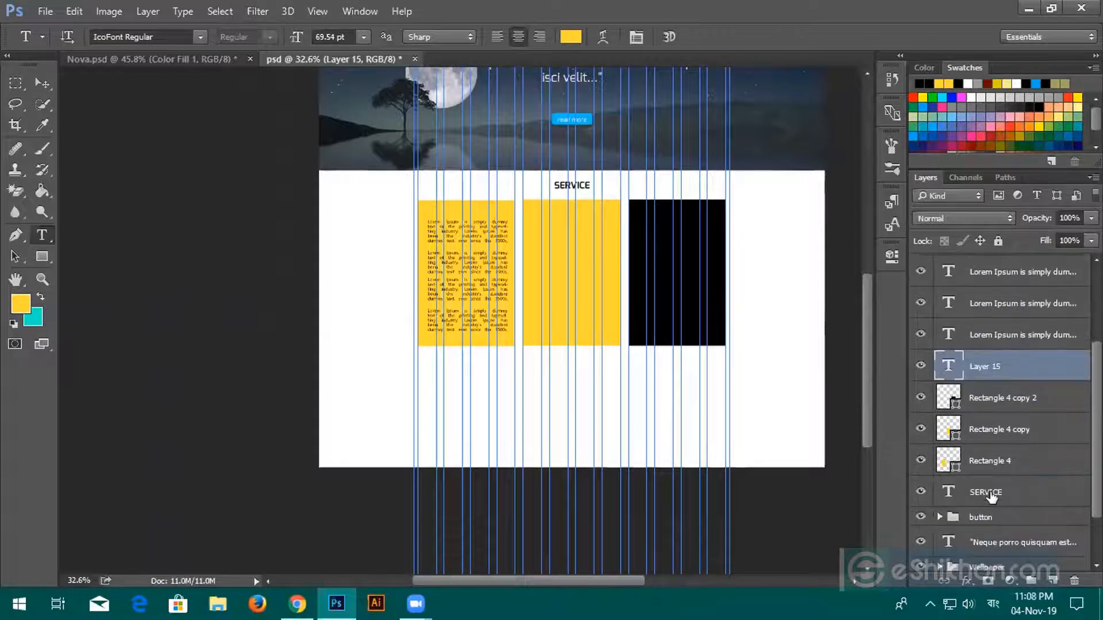
pyautogui.click(989, 493)
pyautogui.scroll(3, 988, 487)
pyautogui.scroll(2, 988, 488)
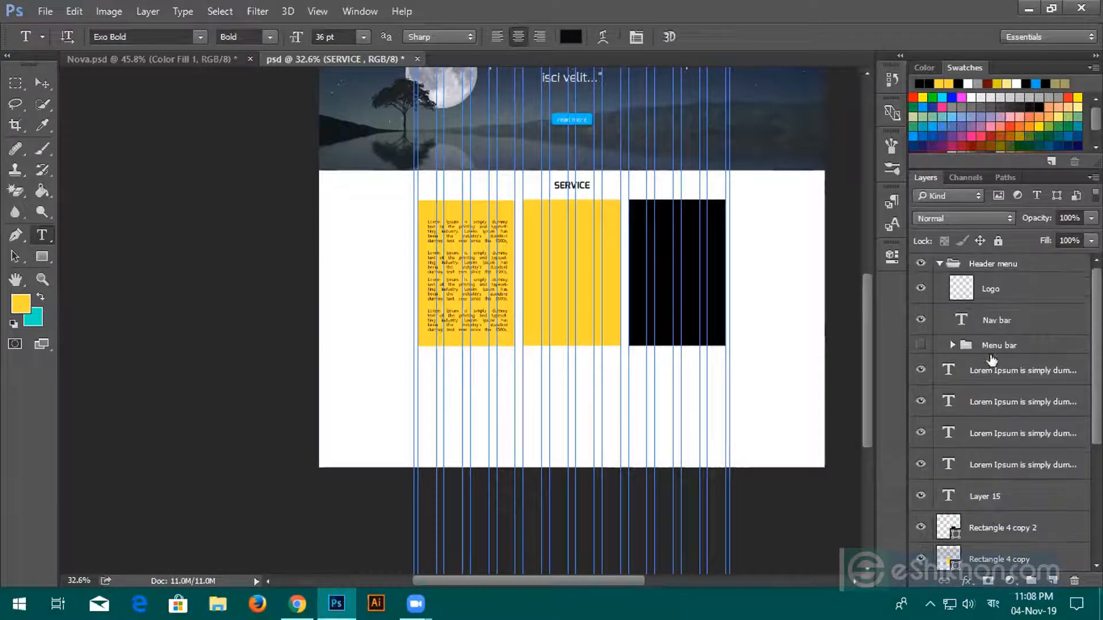
pyautogui.keyDown('shift'); pyautogui.click(995, 371); pyautogui.keyUp('shift')
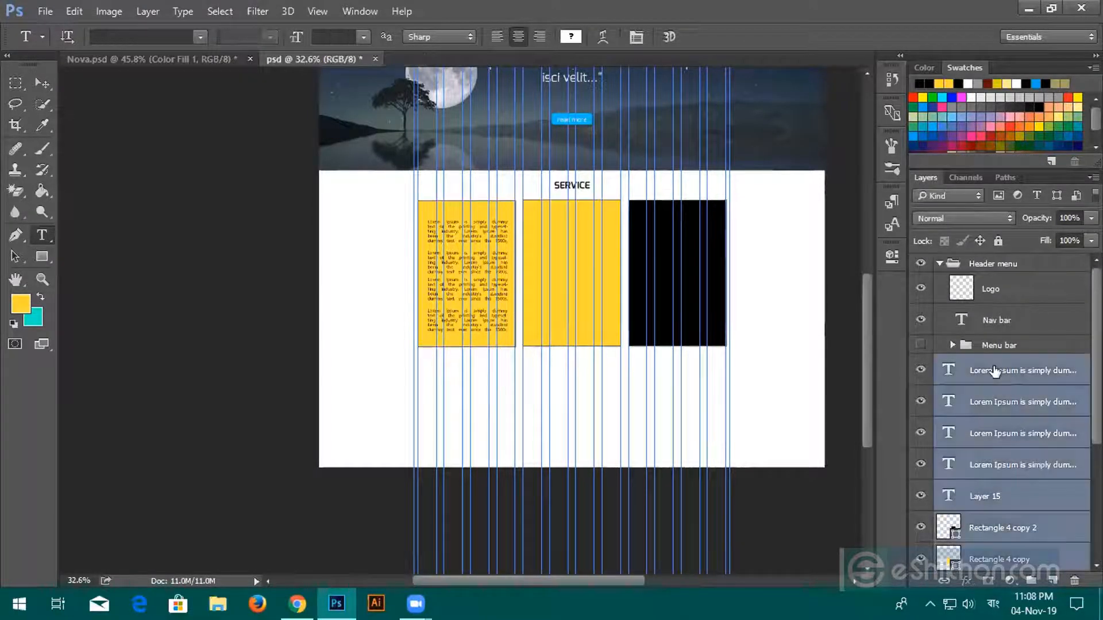
pyautogui.hotkey('ctrl', 'g')
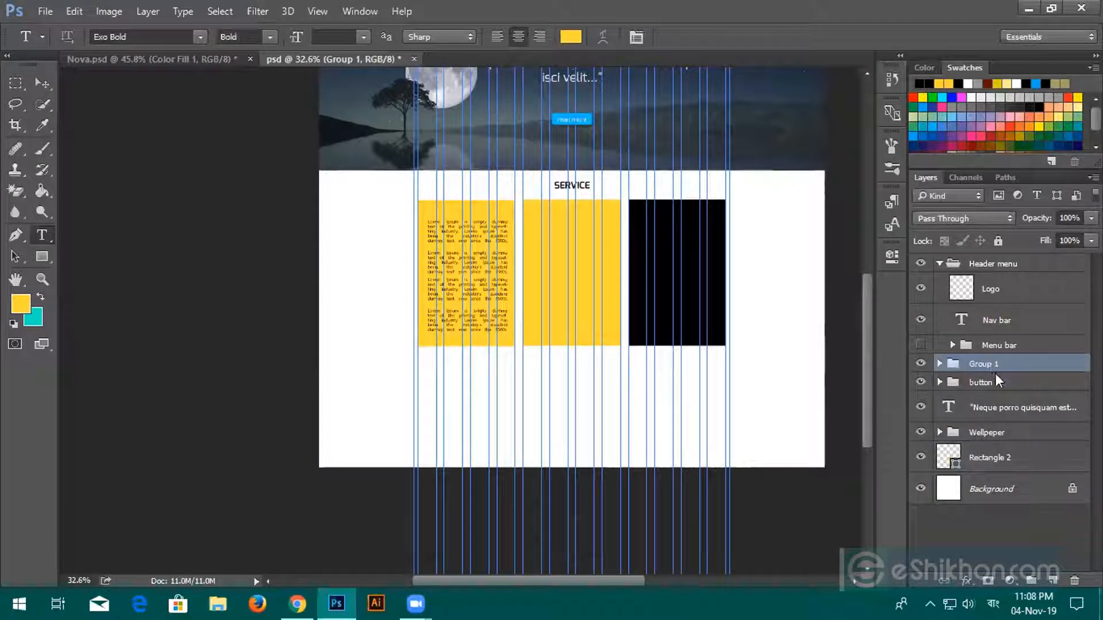
pyautogui.doubleClick(984, 362)
pyautogui.click(1003, 364)
pyautogui.moveTo(1005, 364); pyautogui.dragTo(895, 359)
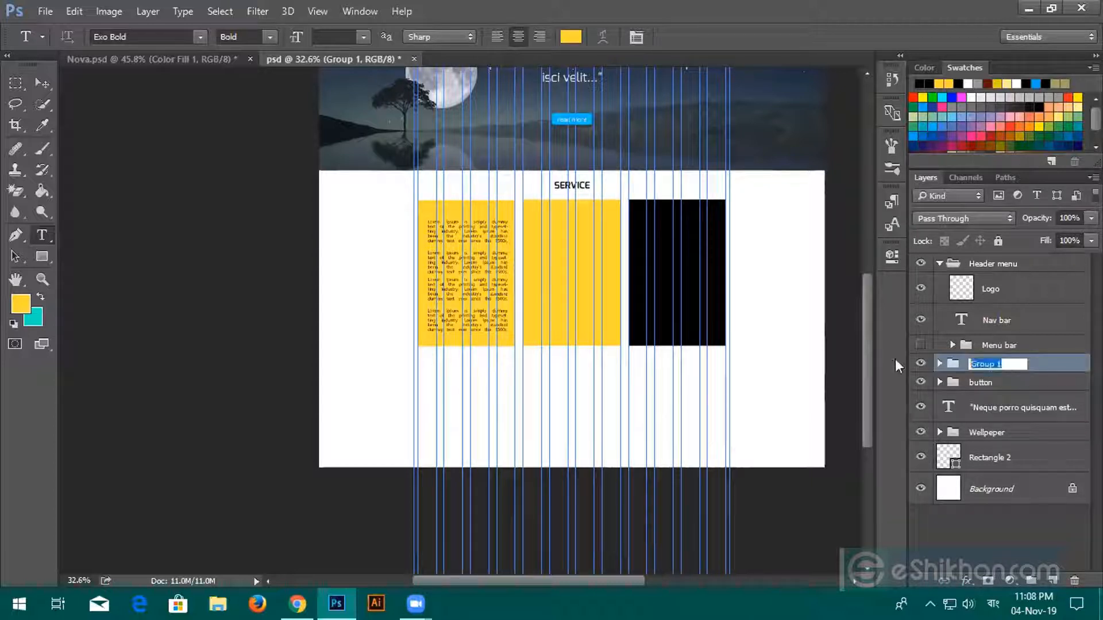
pyautogui.write('Seাীনগমা')
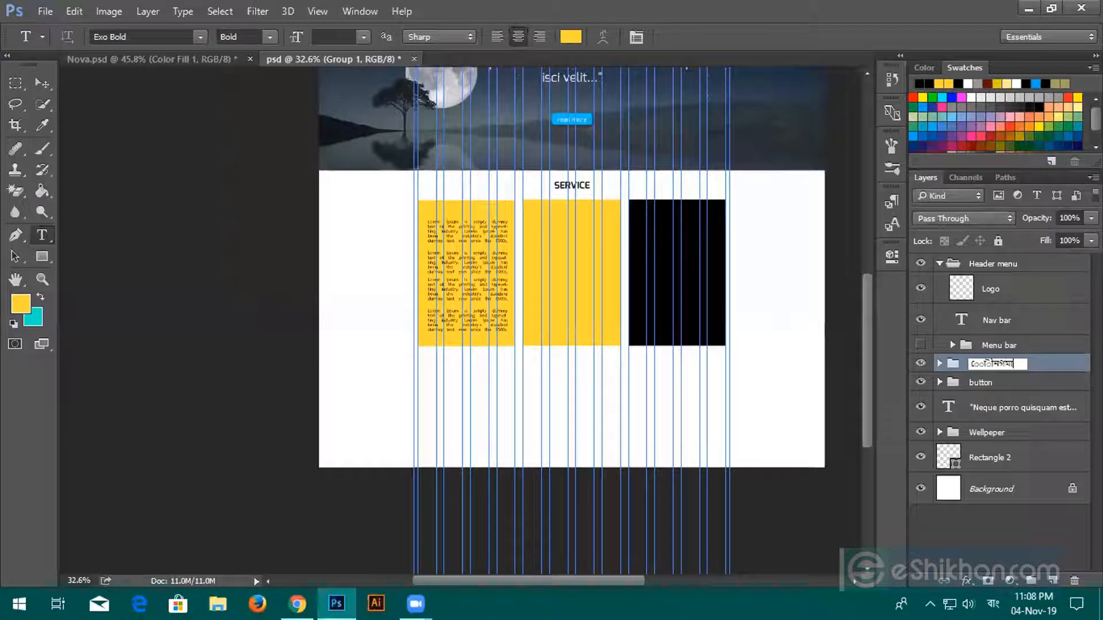
pyautogui.press('Return')
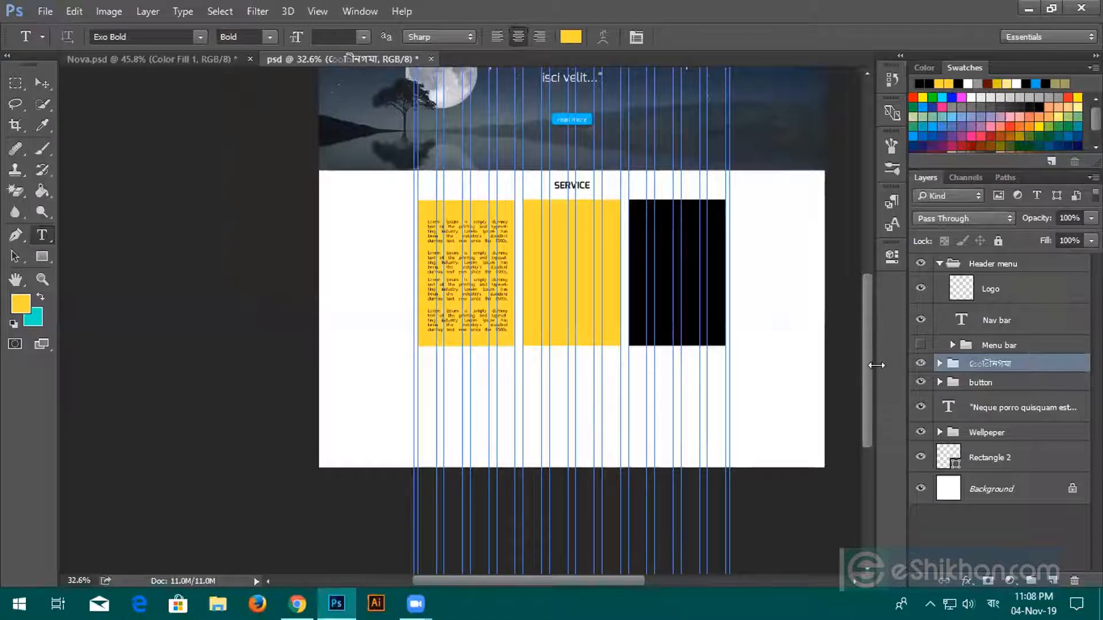
# Step: Switch the keyboard input to English and rename the SERVICE section's layer group as "service"
pyautogui.doubleClick(1001, 365)
pyautogui.hotkey('alt', 'shift')
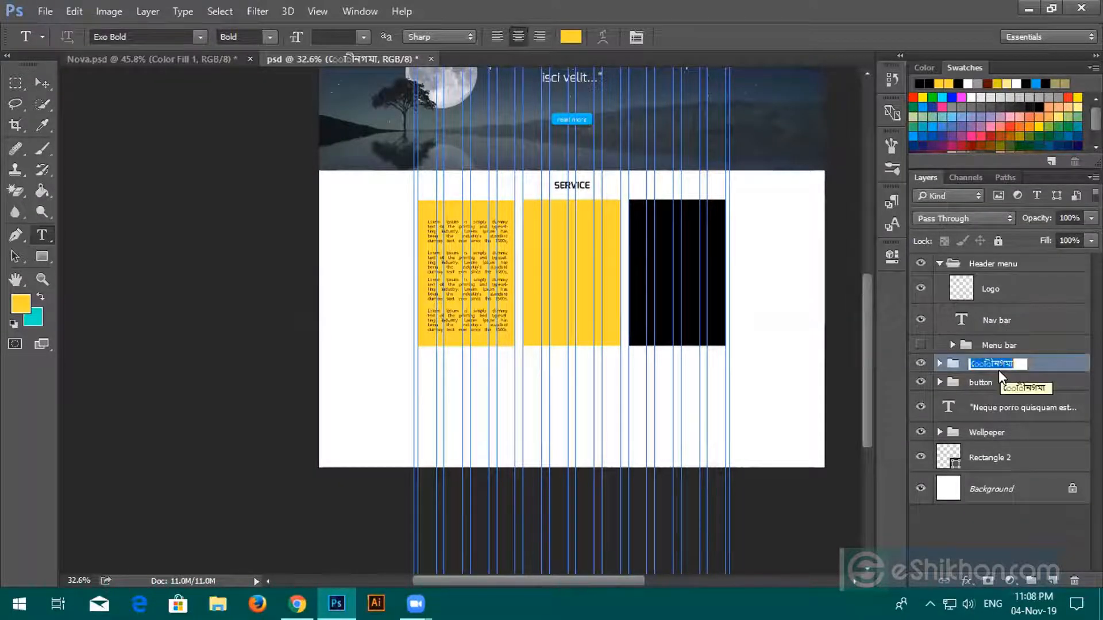
pyautogui.write('service')
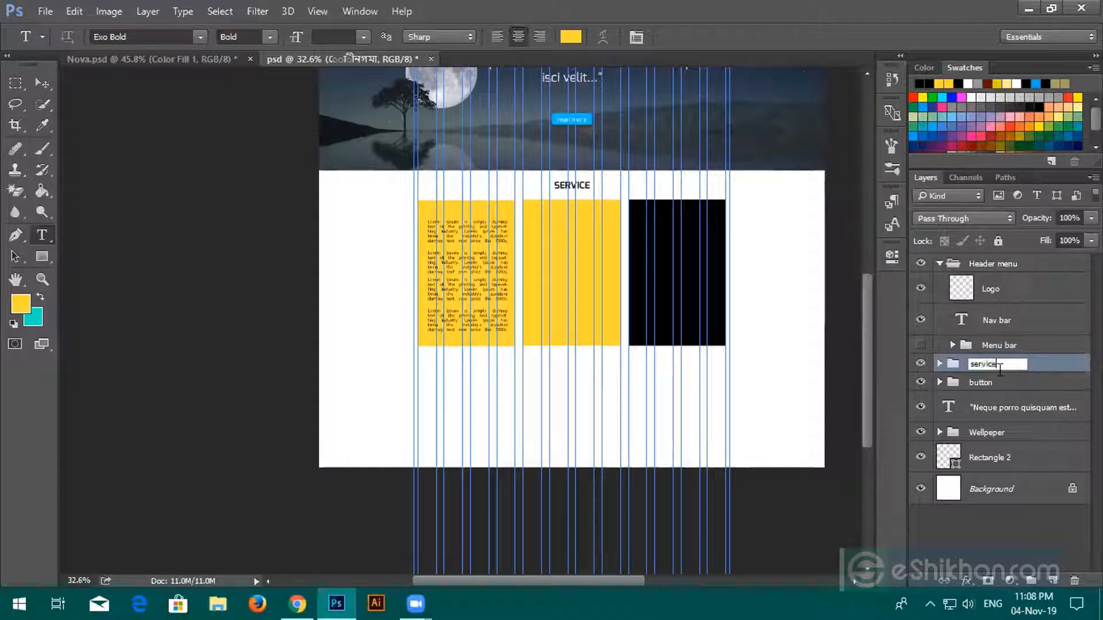
pyautogui.press('Return')
# Step: Expand the service group and gather its four Lorem Ipsum text layers into a nested group
pyautogui.scroll(1, 820, 394)
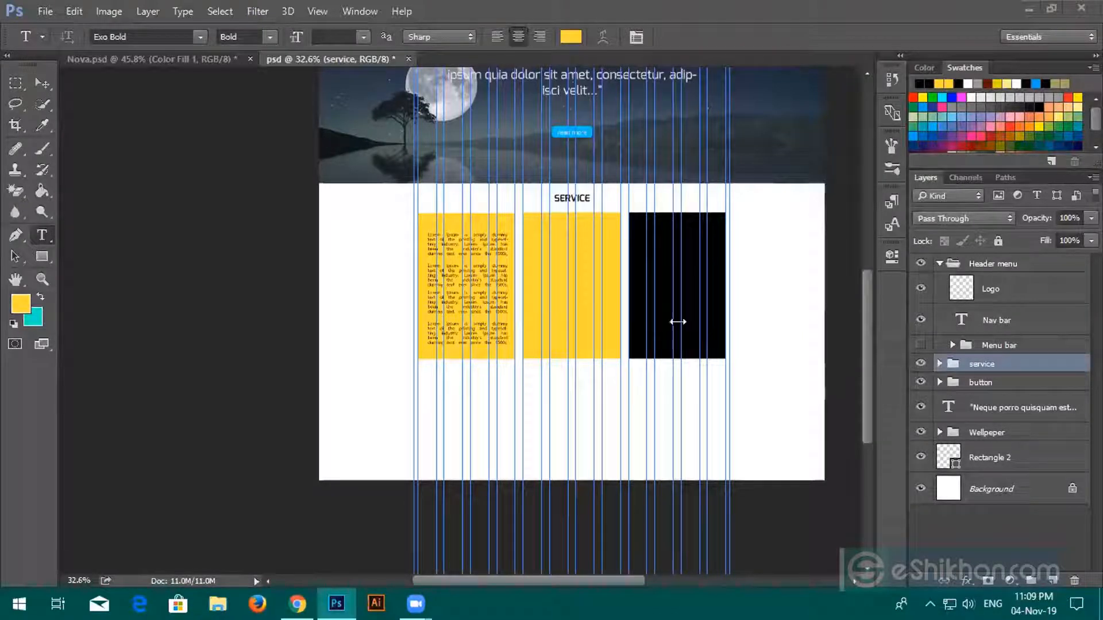
pyautogui.click(941, 365)
pyautogui.click(977, 396)
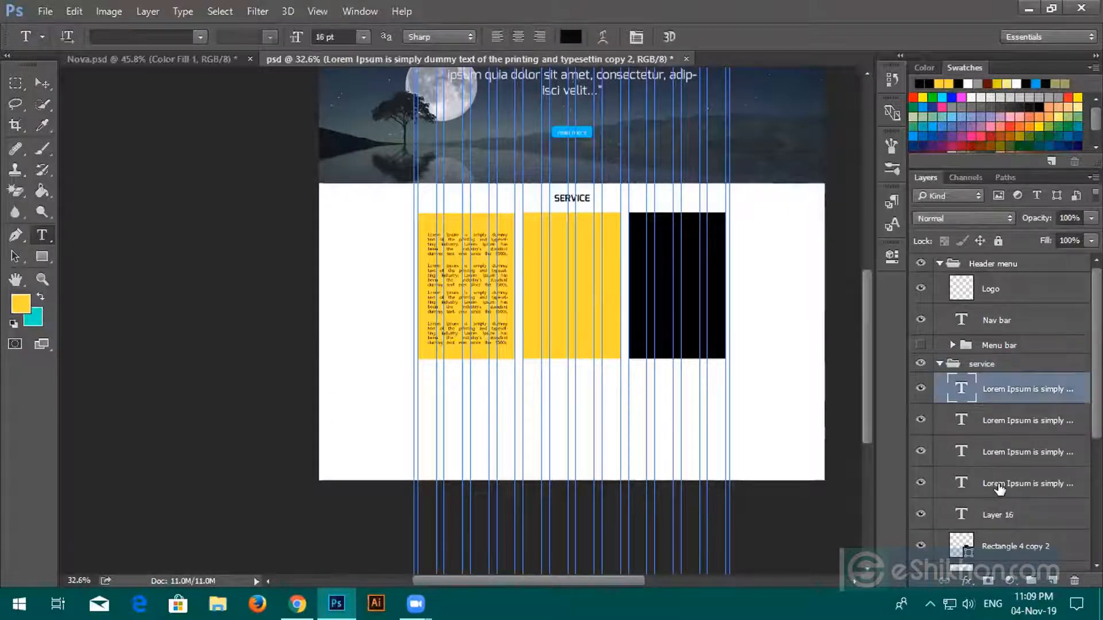
pyautogui.keyDown('shift'); pyautogui.click(999, 489); pyautogui.keyUp('shift')
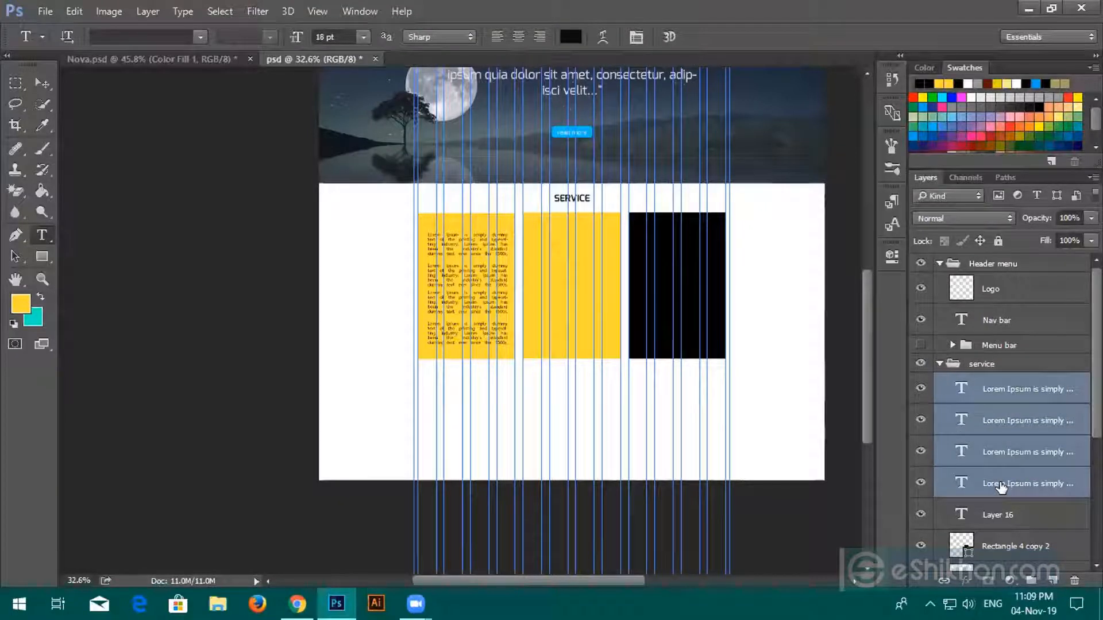
pyautogui.hotkey('ctrl', 'g')
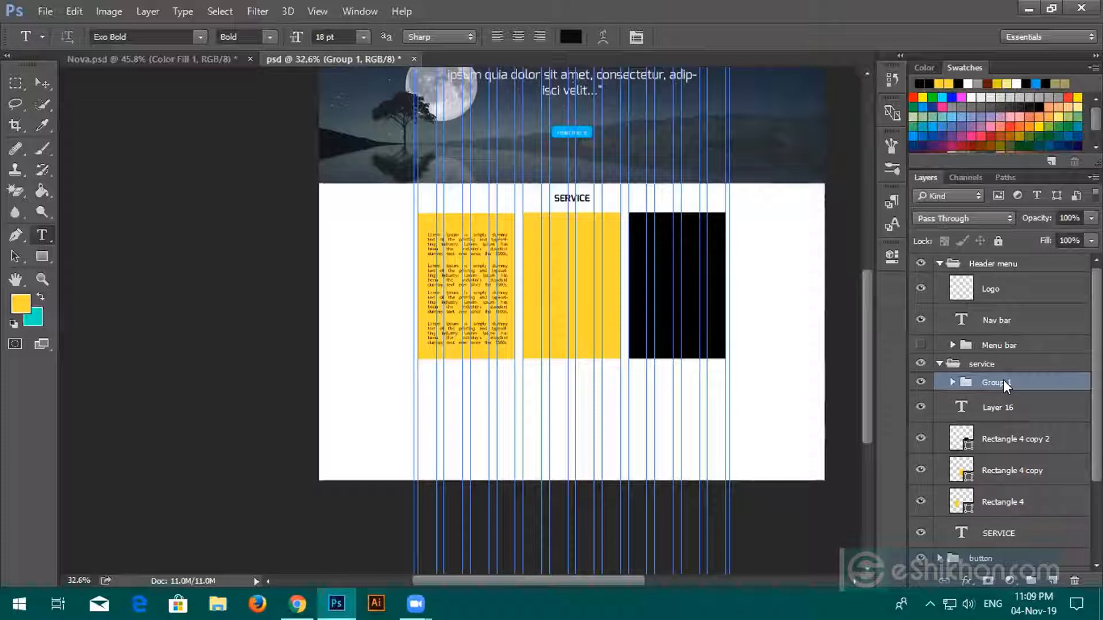
# Step: Rename the nested Lorem Ipsum group as "text 1" and delete the Layer 16 text layer from the service group
pyautogui.doubleClick(1003, 381)
pyautogui.write('text')
pyautogui.click(1003, 409)
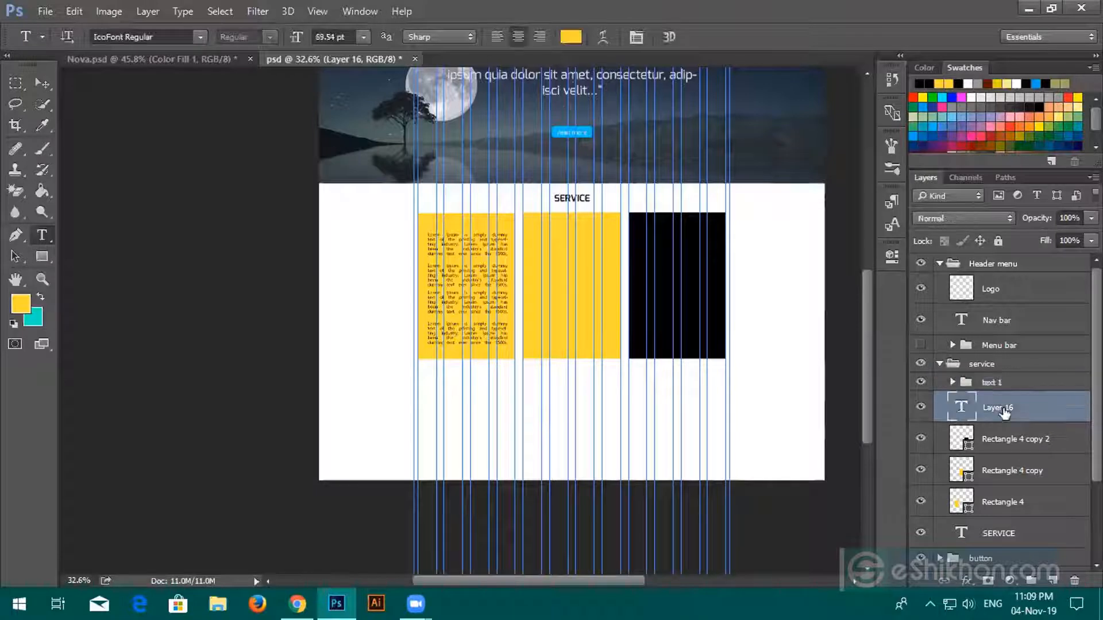
pyautogui.press('Delete')
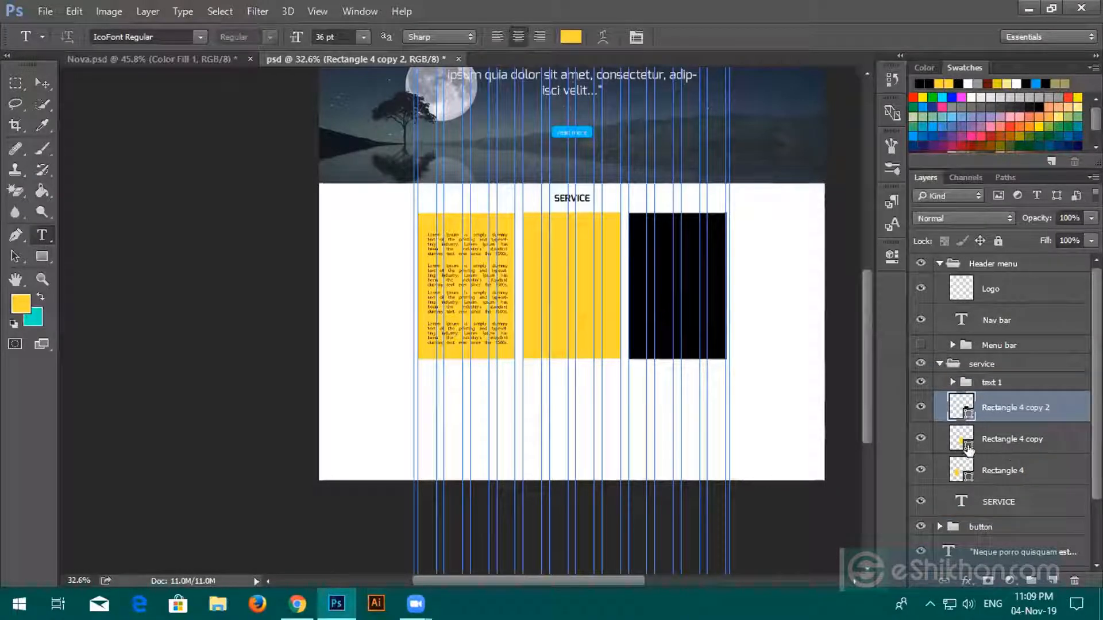
# Step: Reorder the service group's card layers so Rectangle 4 sits directly below text 1, followed by Rectangle 4 copy and Rectangle 4 copy 2
pyautogui.click(921, 440)
pyautogui.click(921, 439)
pyautogui.click(998, 466)
pyautogui.moveTo(1027, 414); pyautogui.dragTo(988, 460)
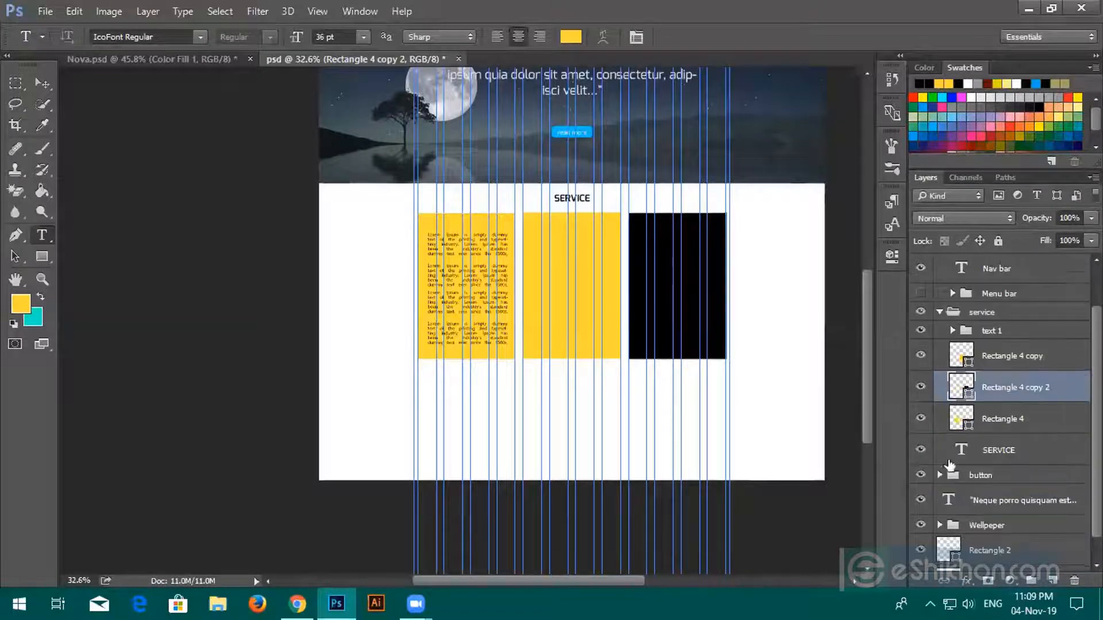
pyautogui.keyDown('shift'); pyautogui.click(999, 421); pyautogui.keyUp('shift')
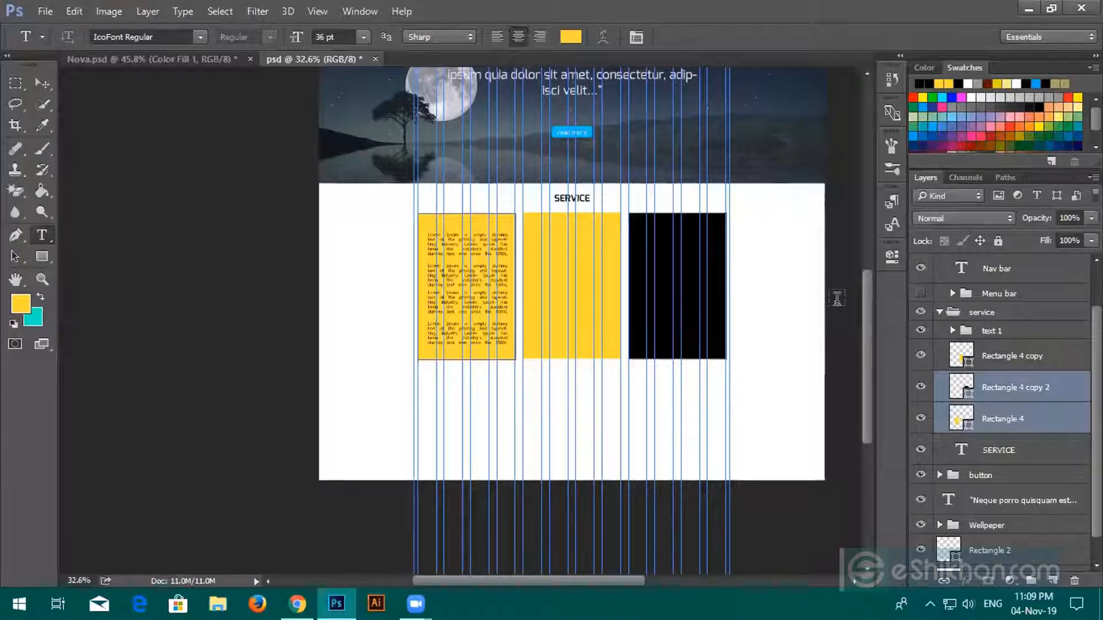
pyautogui.click(994, 394)
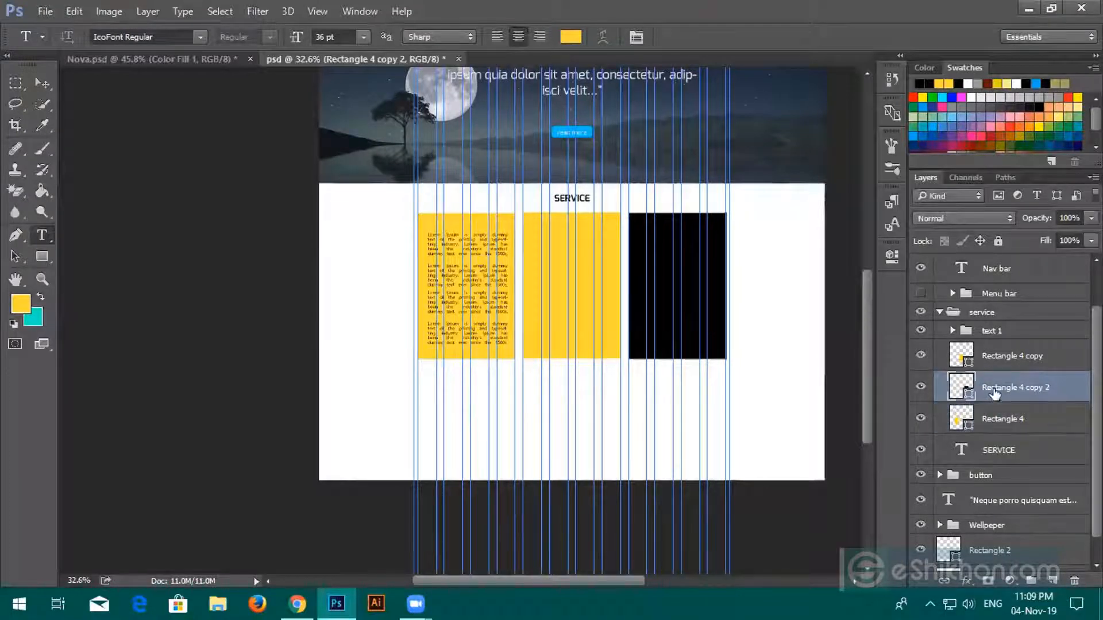
pyautogui.click(921, 420)
pyautogui.click(921, 420)
pyautogui.moveTo(1029, 411); pyautogui.dragTo(1002, 345)
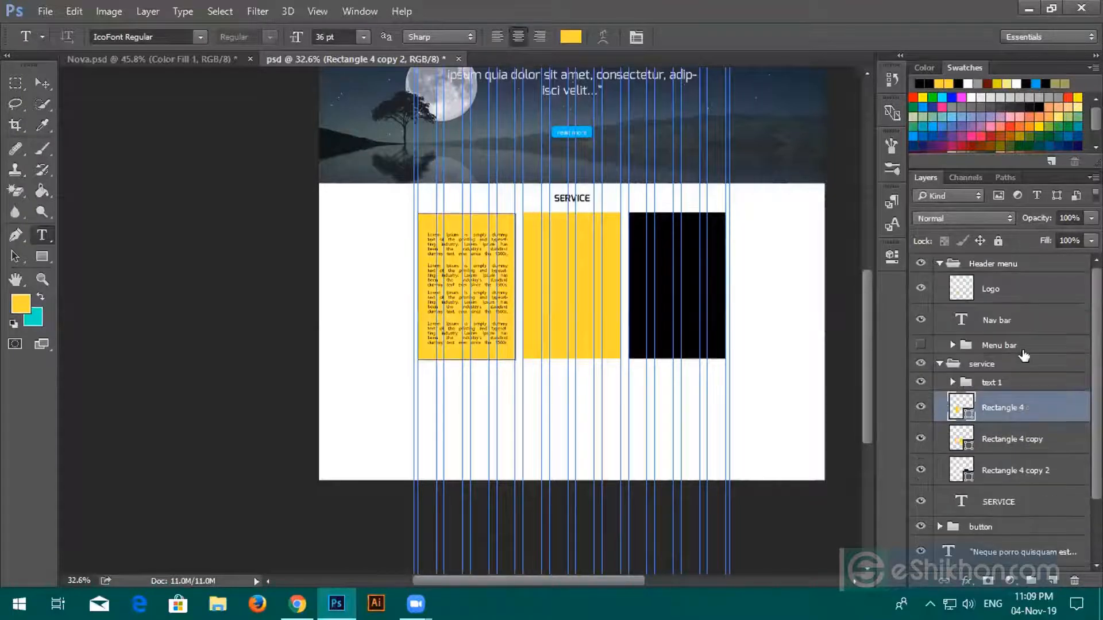
# Step: Center the text 1 group on the first yellow card, Rectangle 4, using the alignment options
pyautogui.keyDown('shift'); pyautogui.click(989, 383); pyautogui.keyUp('shift')
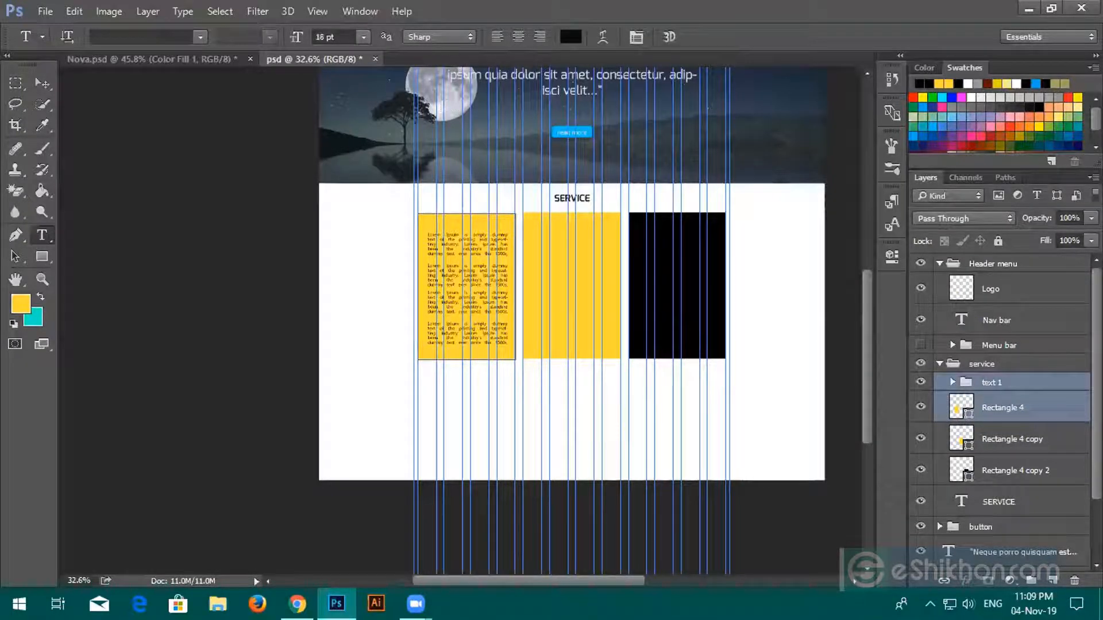
pyautogui.click(42, 85)
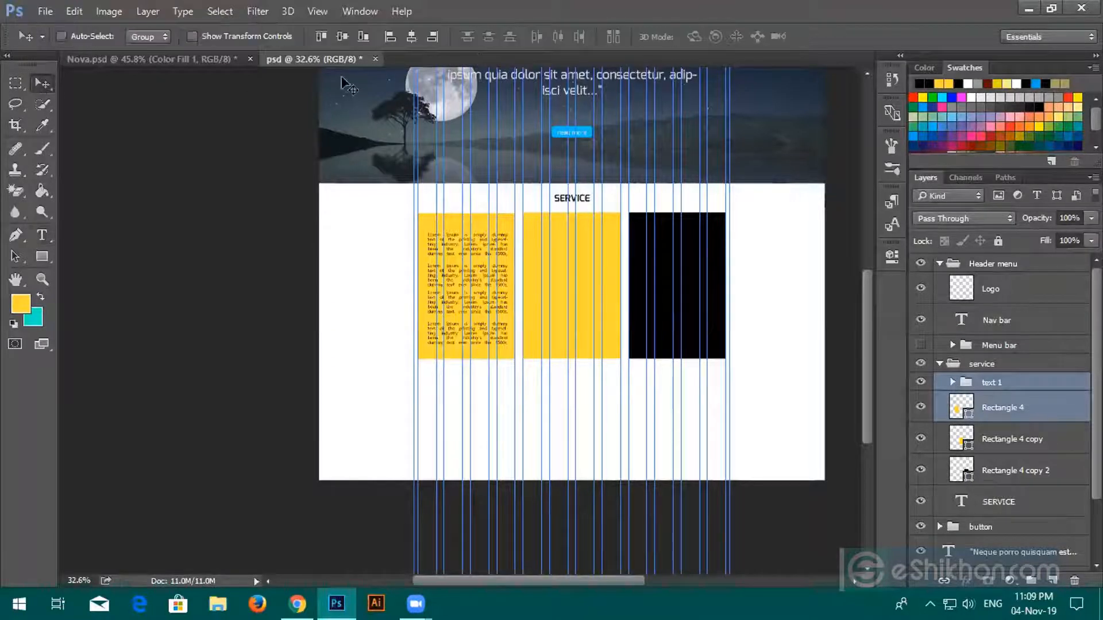
pyautogui.click(342, 36)
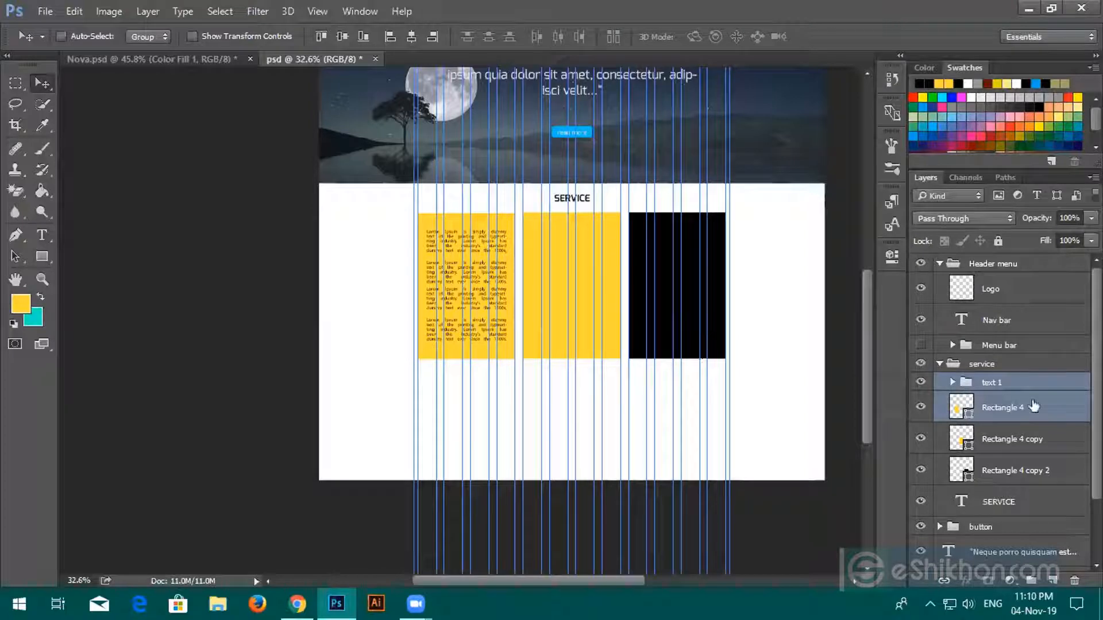
# Step: Duplicate the SERVICE heading and place the copy in the blank area below the middle card
pyautogui.scroll(-3, 660, 316)
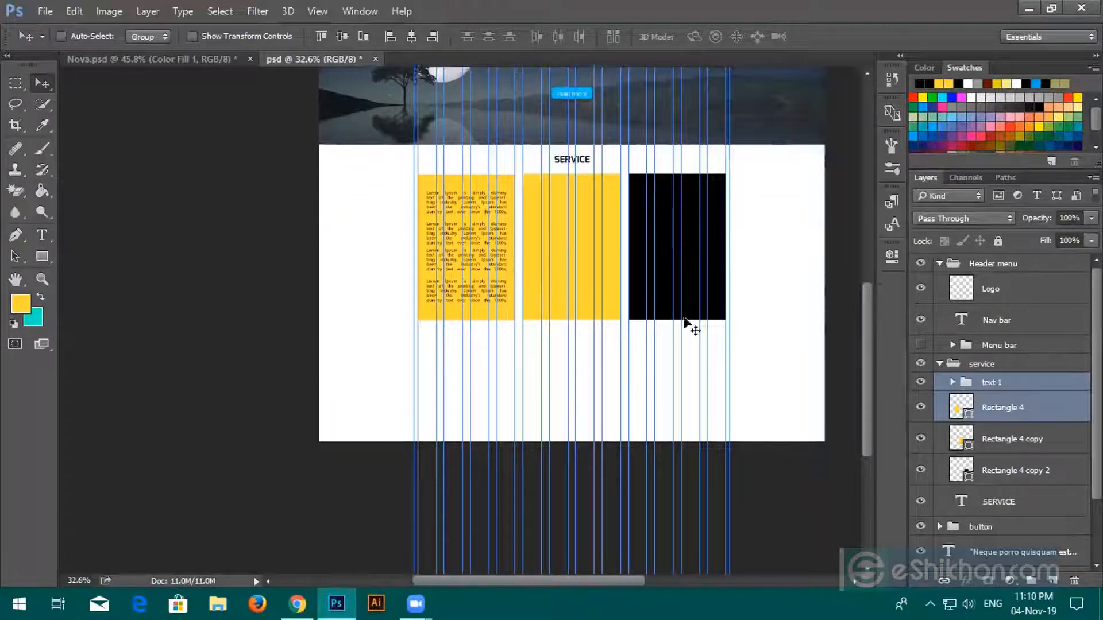
pyautogui.click(50, 233)
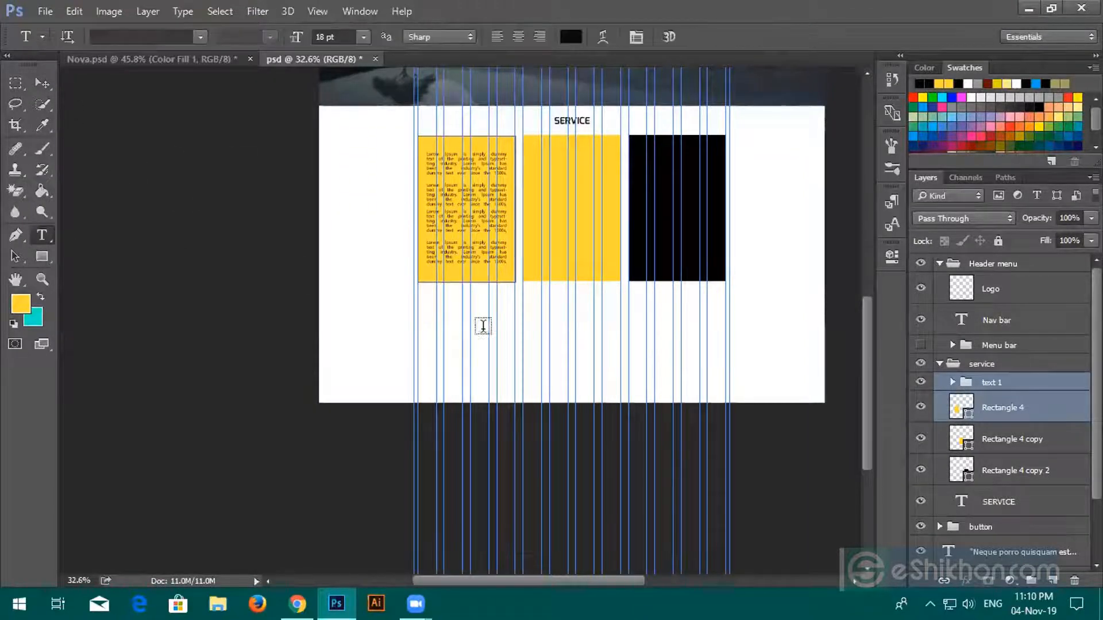
pyautogui.keyDown('alt'); pyautogui.scroll(3, 497, 329); pyautogui.keyUp('alt')
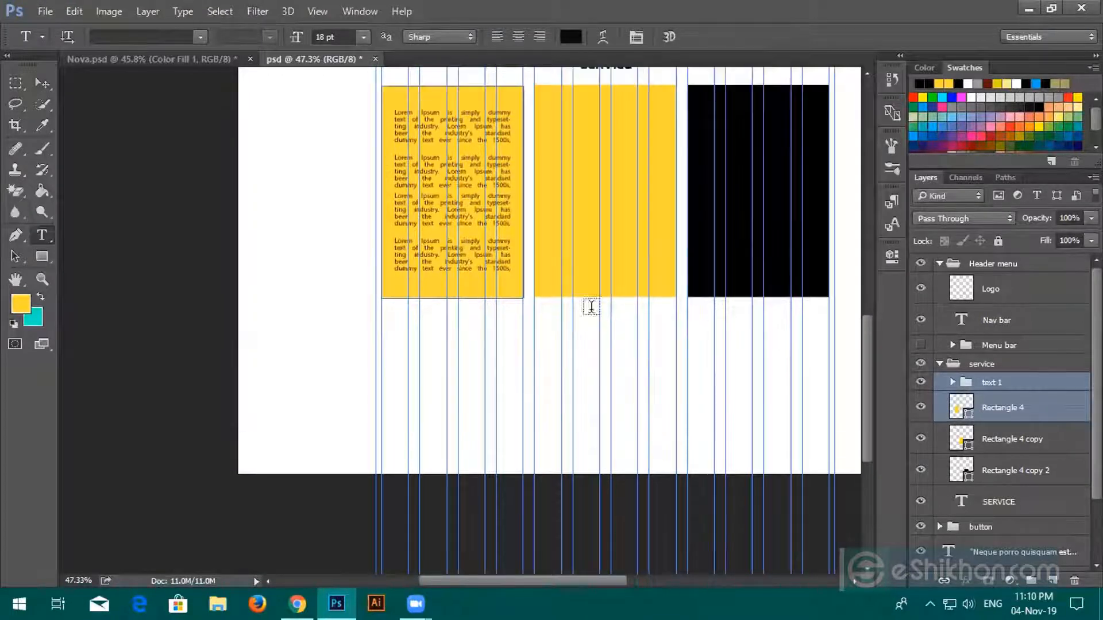
pyautogui.scroll(5, 546, 265)
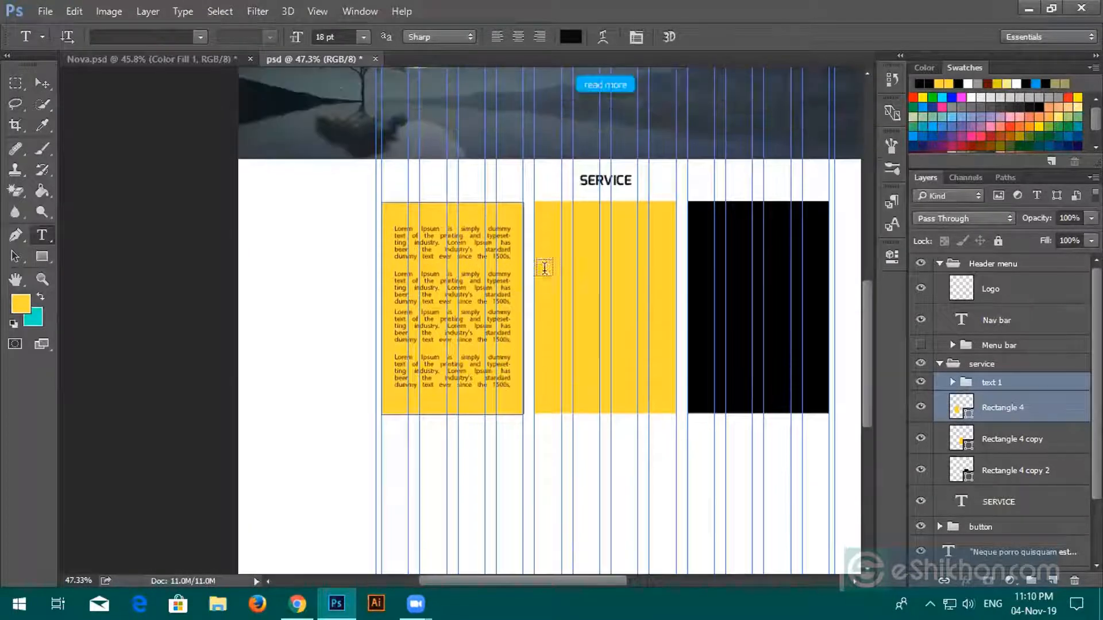
pyautogui.click(42, 83)
pyautogui.click(1000, 503)
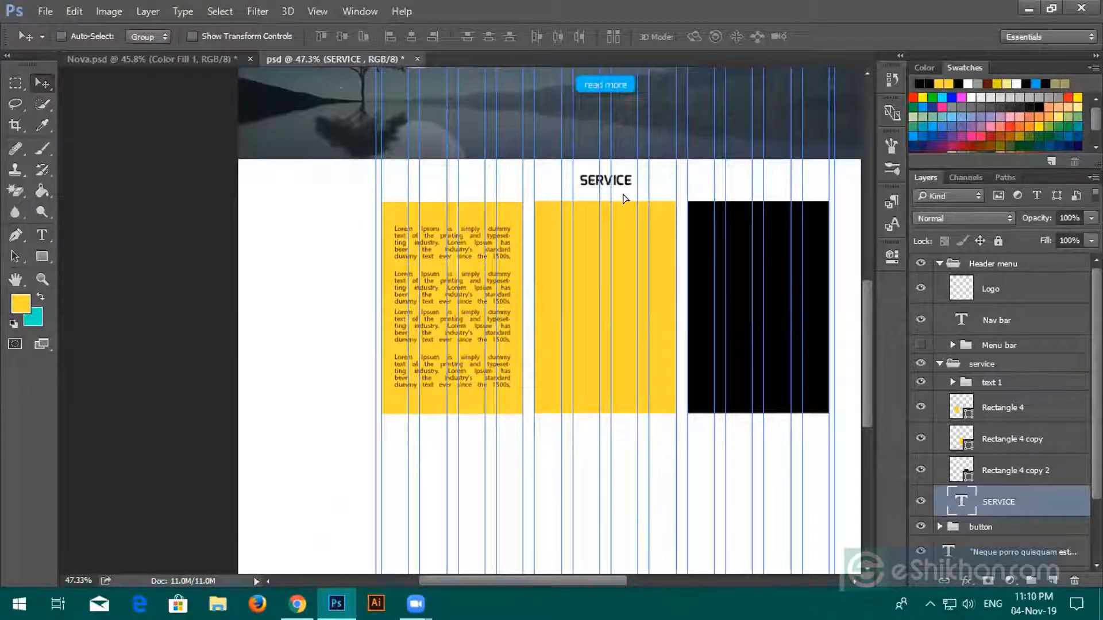
pyautogui.moveTo(625, 198); pyautogui.dragTo(609, 444)
pyautogui.scroll(3, 609, 437)
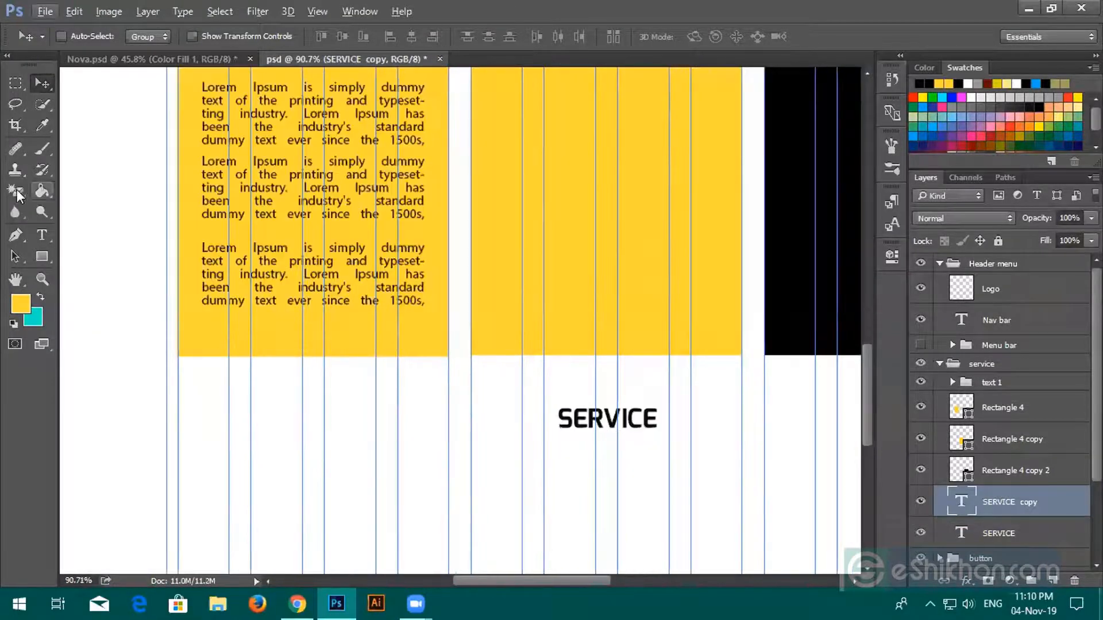
# Step: Change the text of the duplicated heading below the cards to "ABOUT US"
pyautogui.click(42, 235)
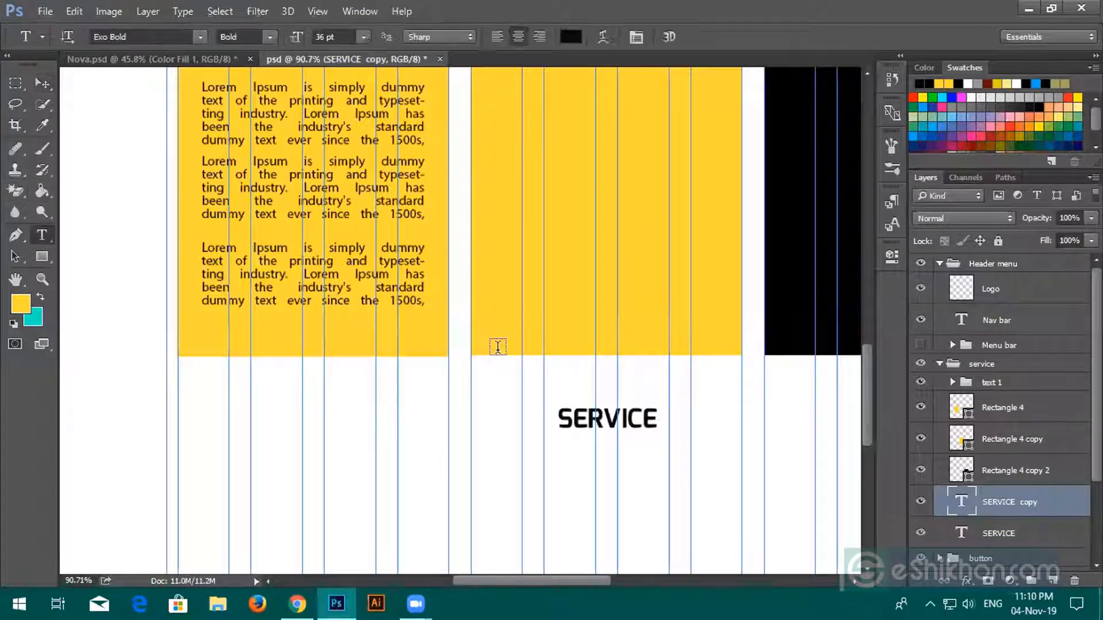
pyautogui.doubleClick(656, 416)
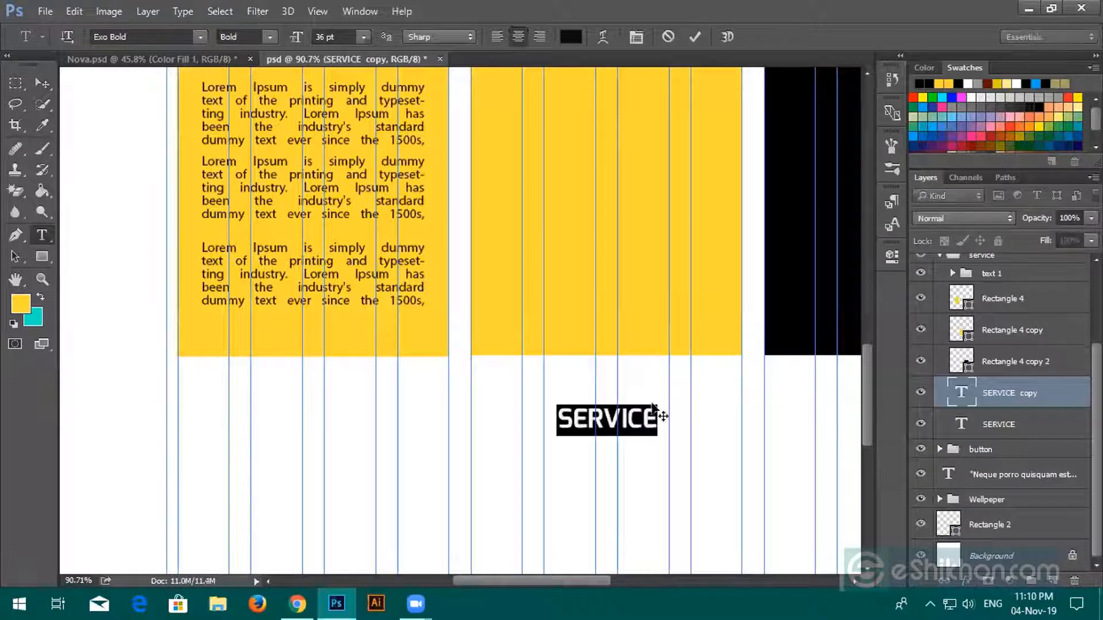
pyautogui.write('ABOU')
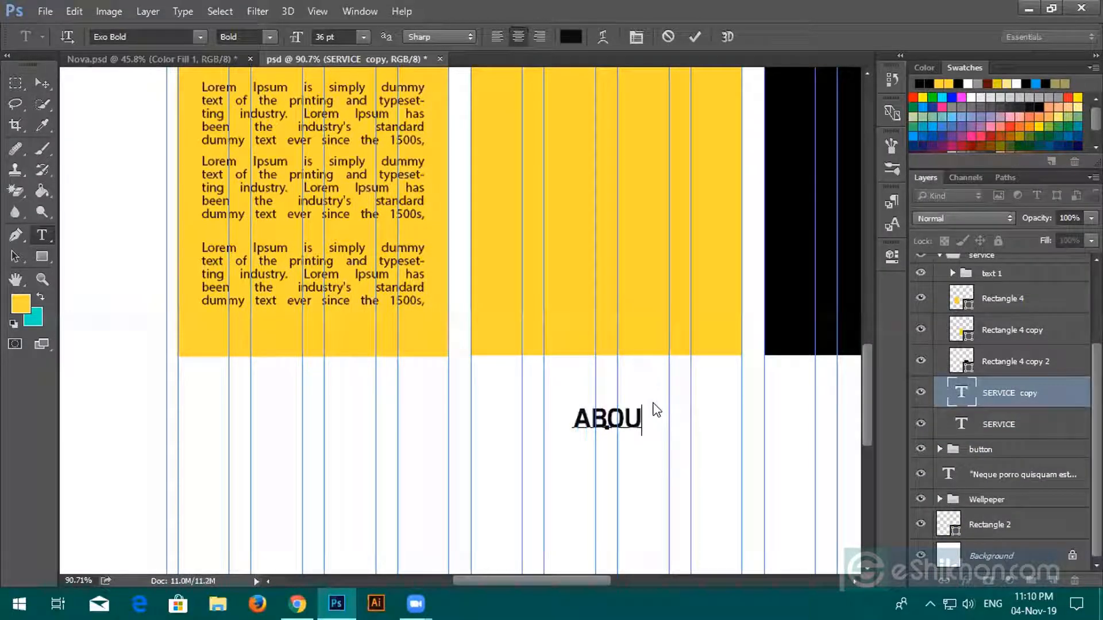
pyautogui.write('T US')
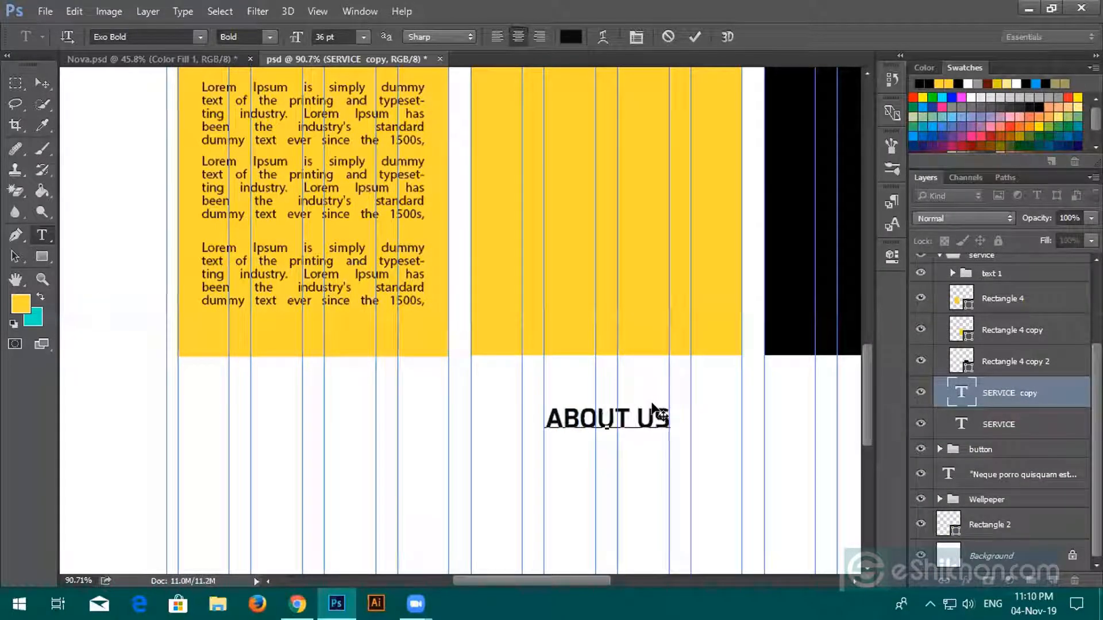
pyautogui.click(695, 36)
pyautogui.scroll(-2, 540, 239)
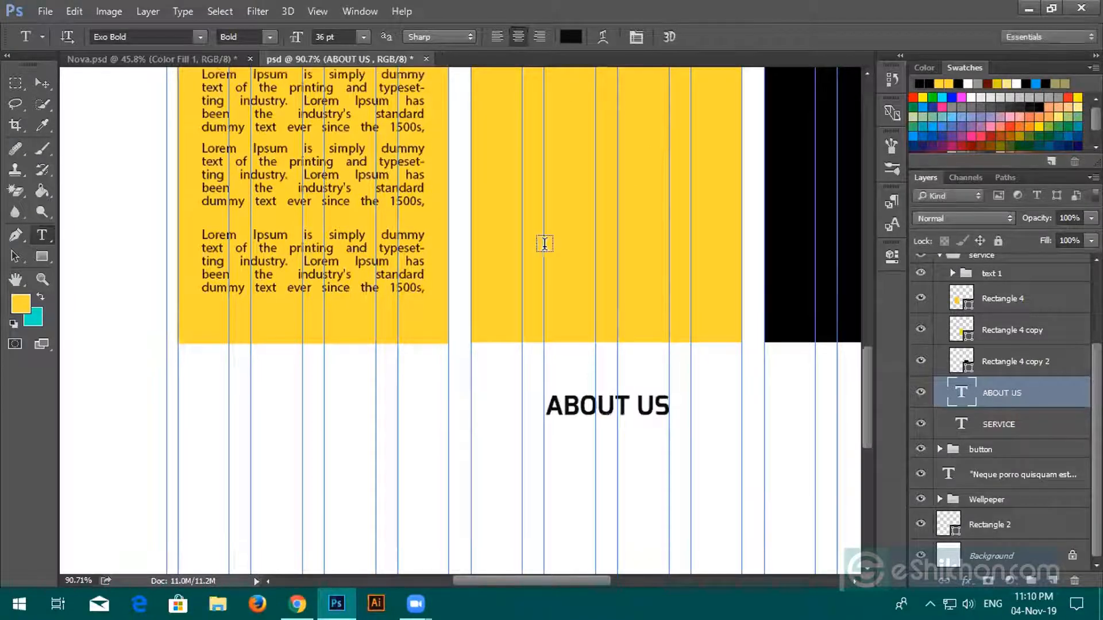
pyautogui.scroll(-2, 547, 242)
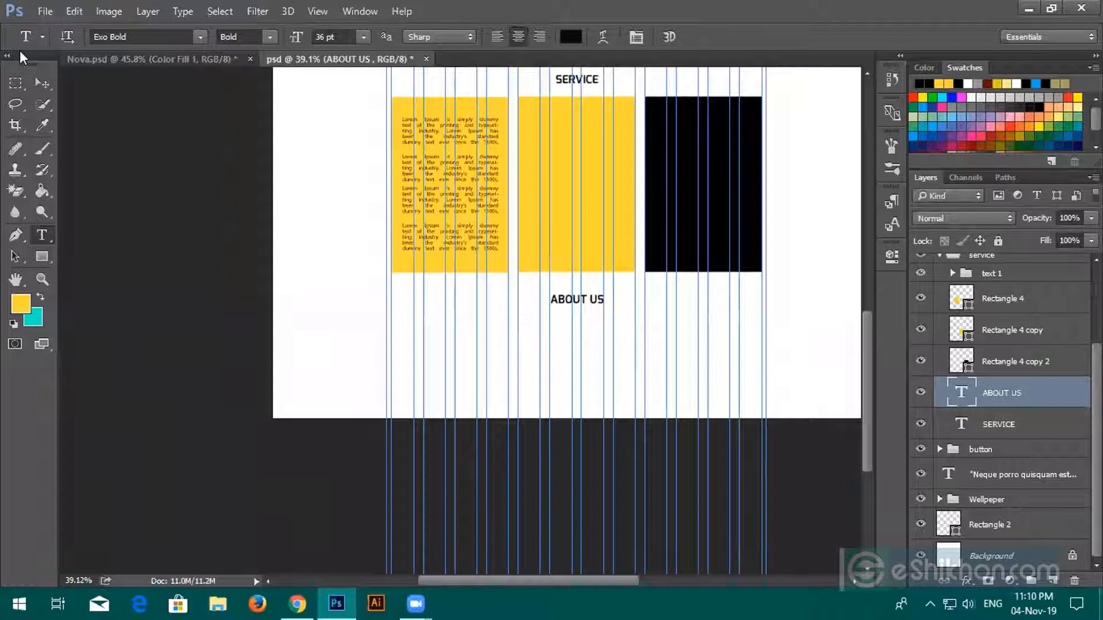
# Step: Try to extend the canvas downward below the ABOUT US heading with the Crop tool
pyautogui.click(42, 82)
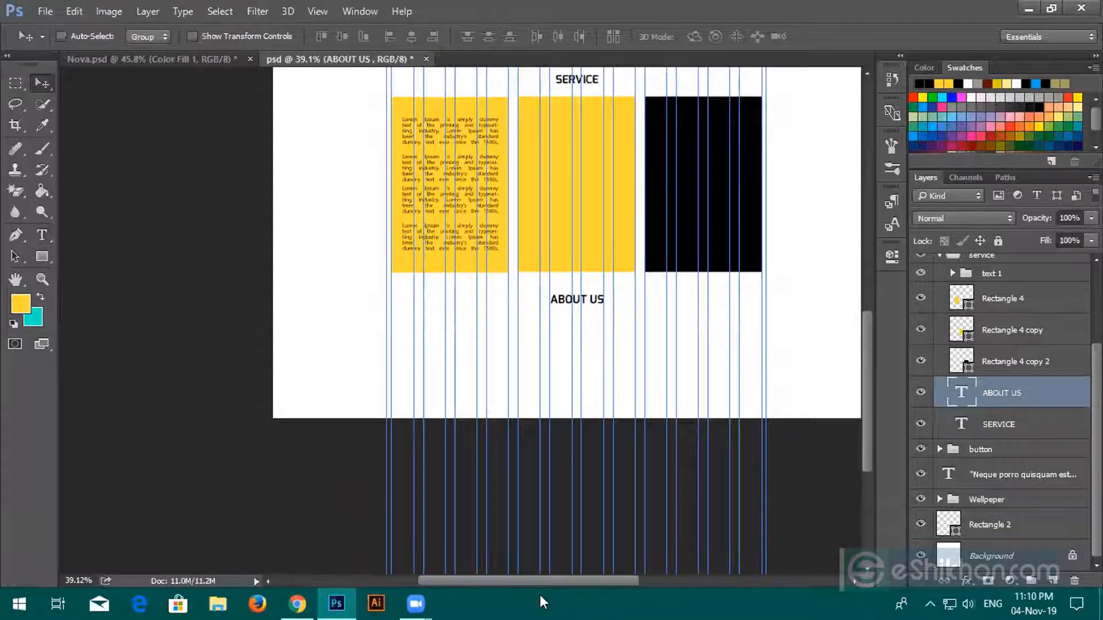
pyautogui.click(986, 556)
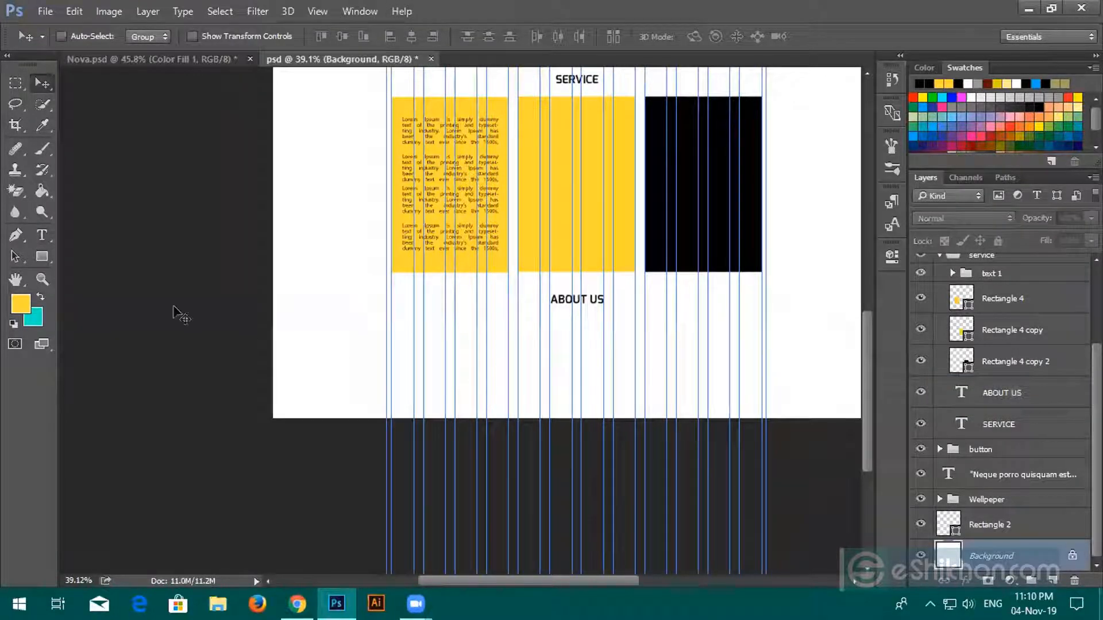
pyautogui.click(15, 125)
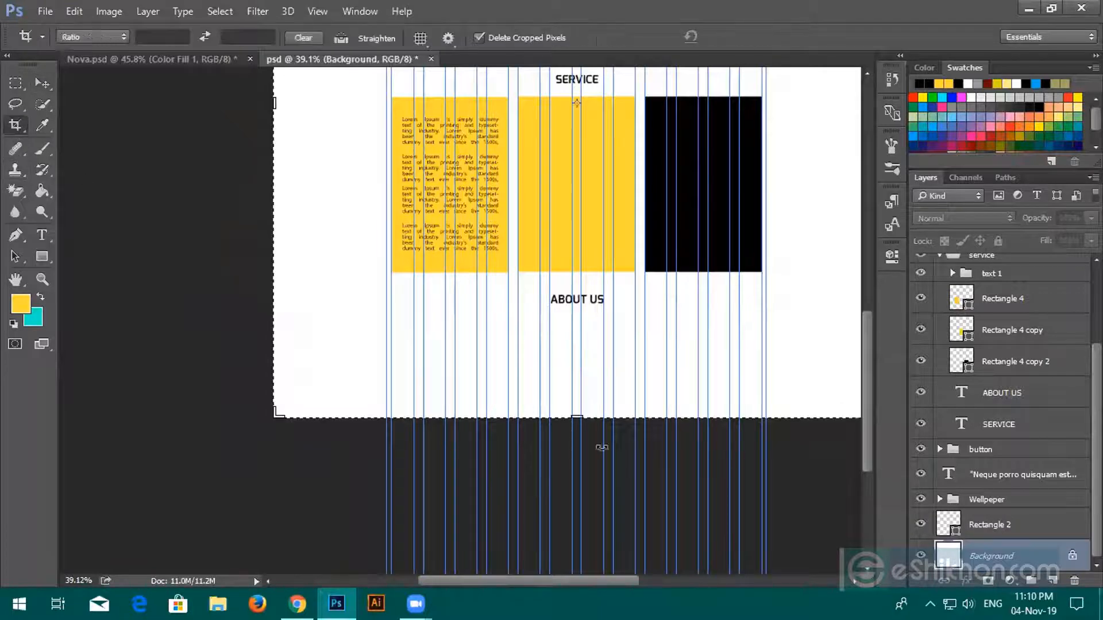
pyautogui.moveTo(573, 418); pyautogui.dragTo(576, 457)
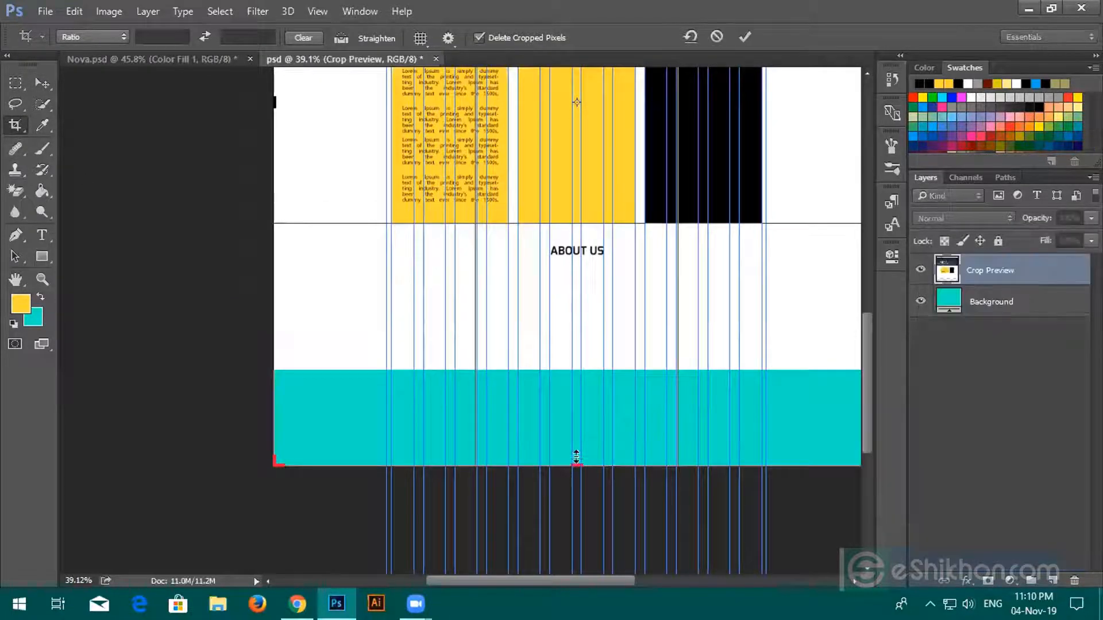
pyautogui.click(747, 34)
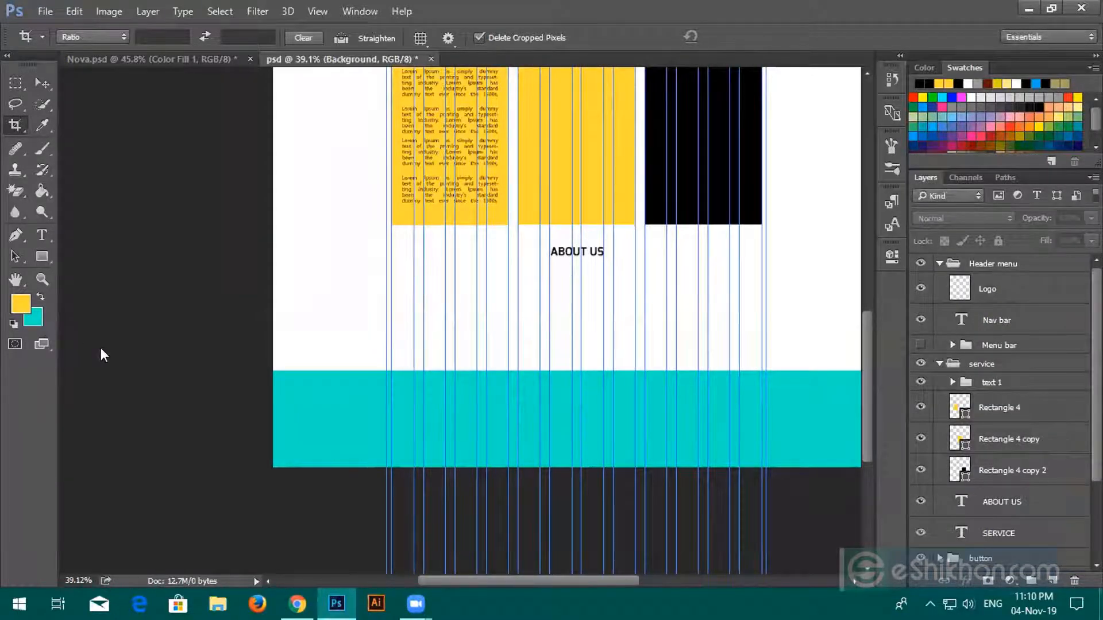
pyautogui.hotkey('ctrl', 'z')
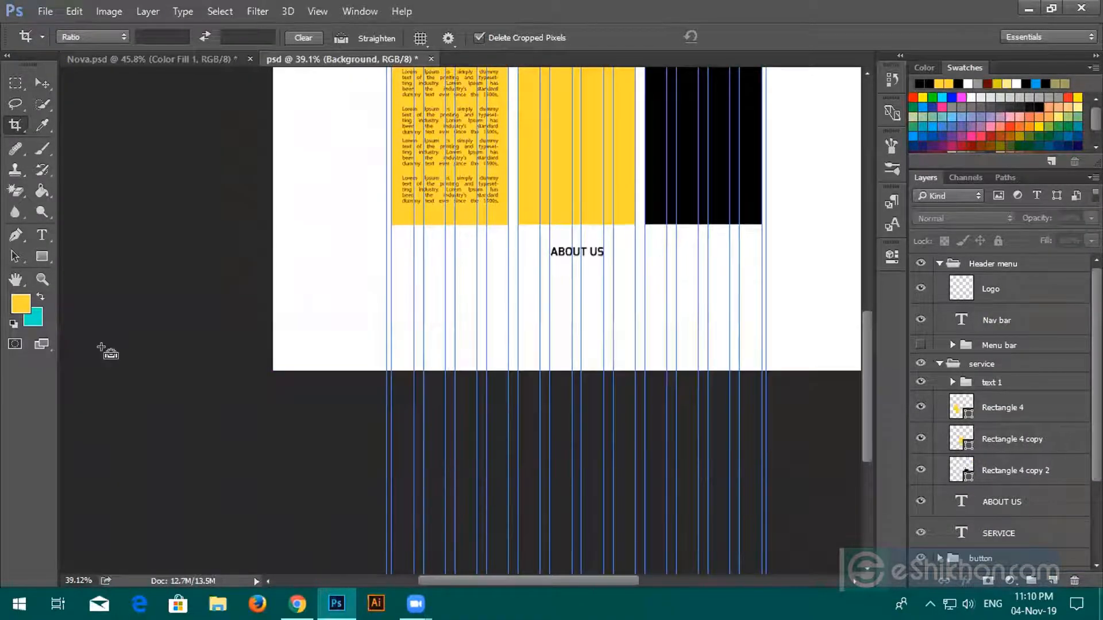
# Step: Set the background color to white, ffffff
pyautogui.click(36, 318)
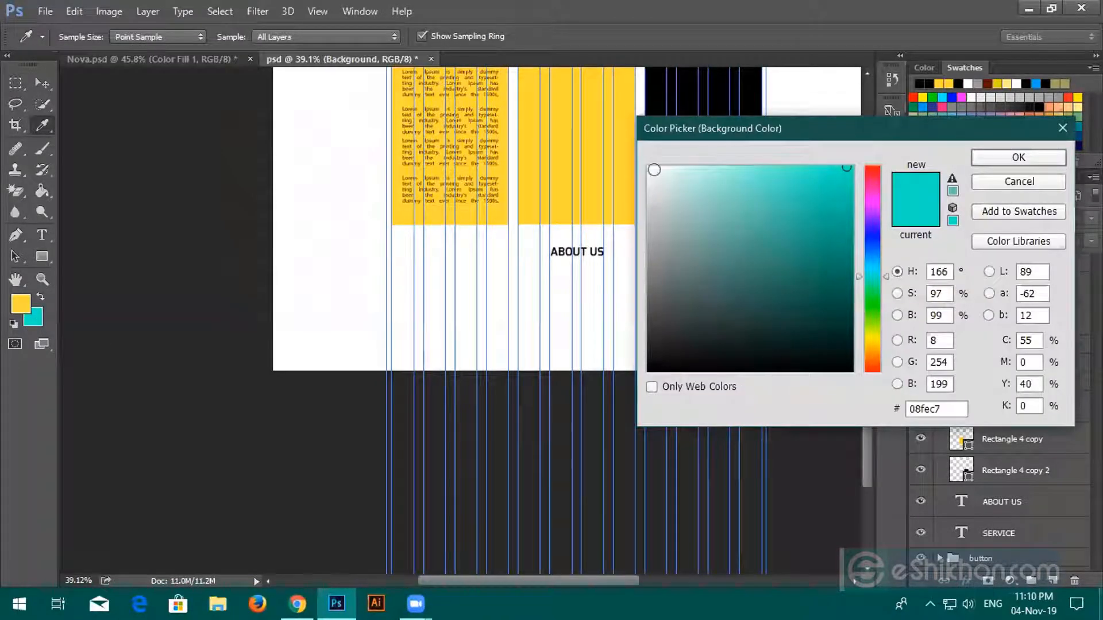
pyautogui.click(651, 167)
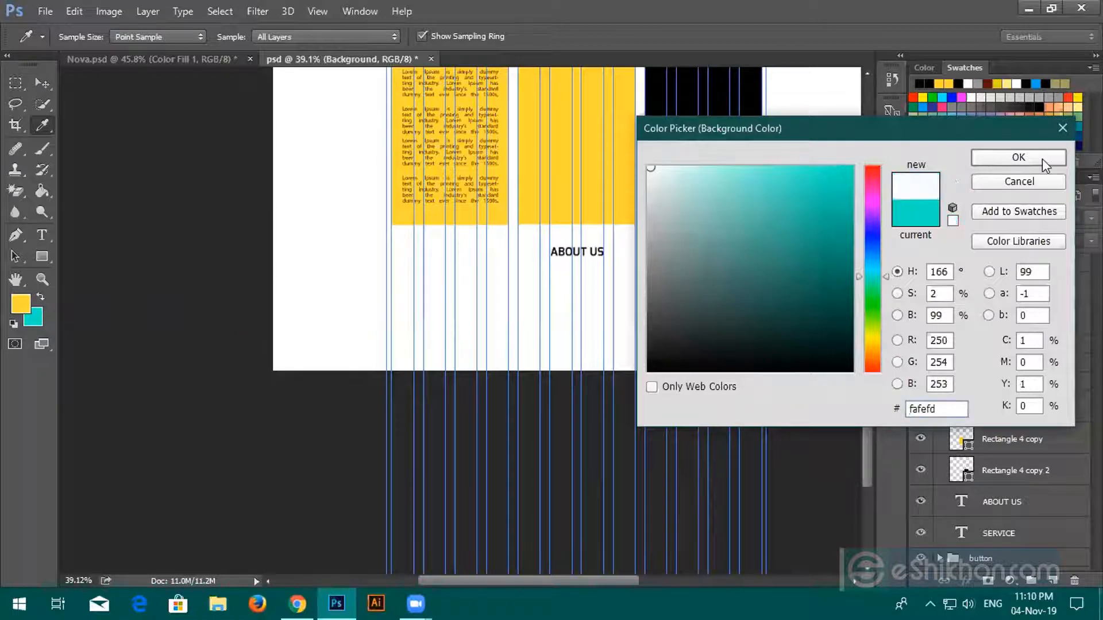
pyautogui.click(959, 406)
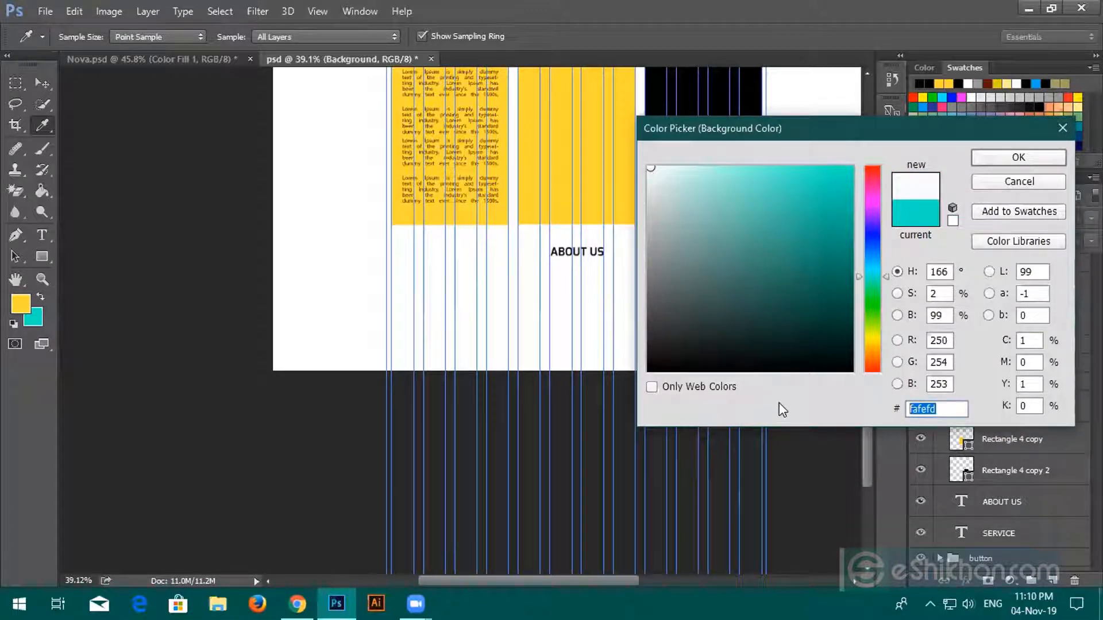
pyautogui.write('fffff')
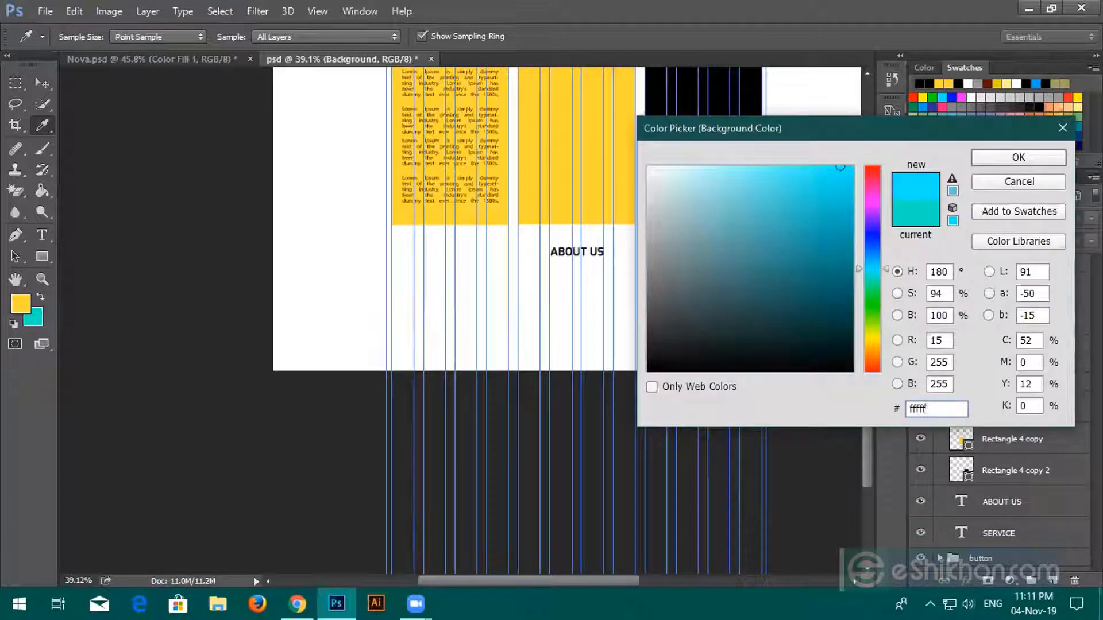
pyautogui.write('f')
pyautogui.press('Return')
# Step: Extend the canvas downward with the Crop tool to add white space below the ABOUT US heading
pyautogui.press('c')
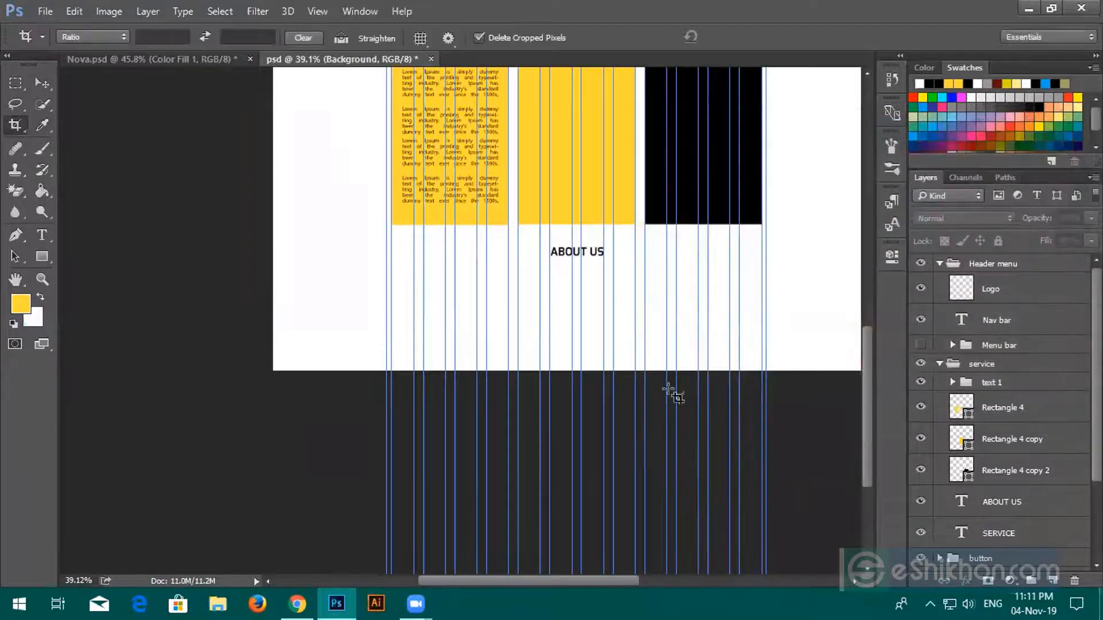
pyautogui.click(23, 126)
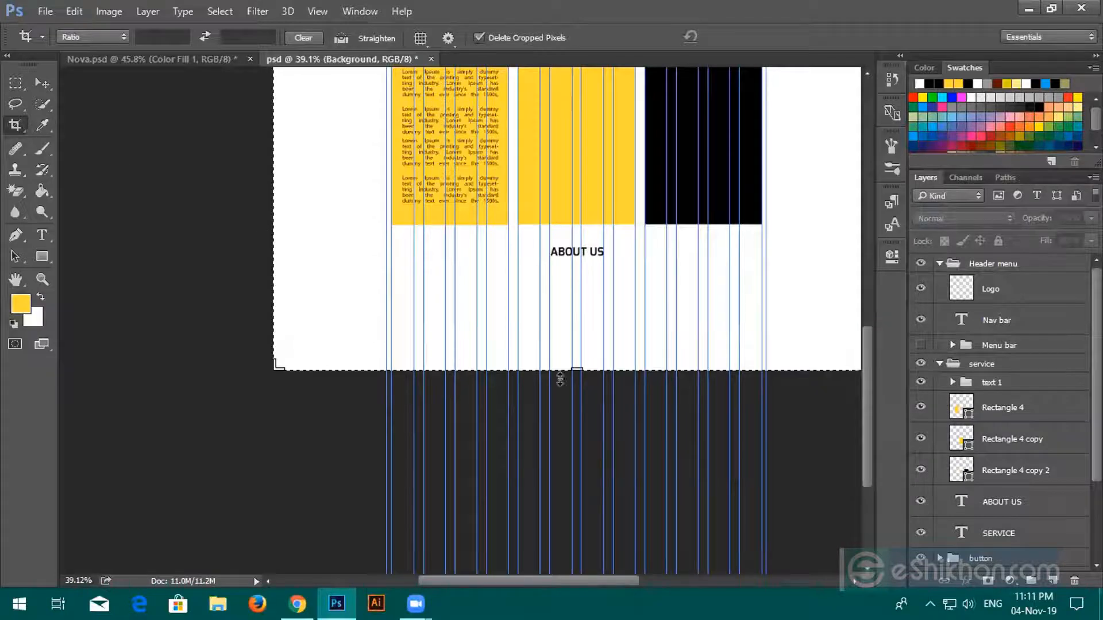
pyautogui.moveTo(574, 372); pyautogui.dragTo(576, 428)
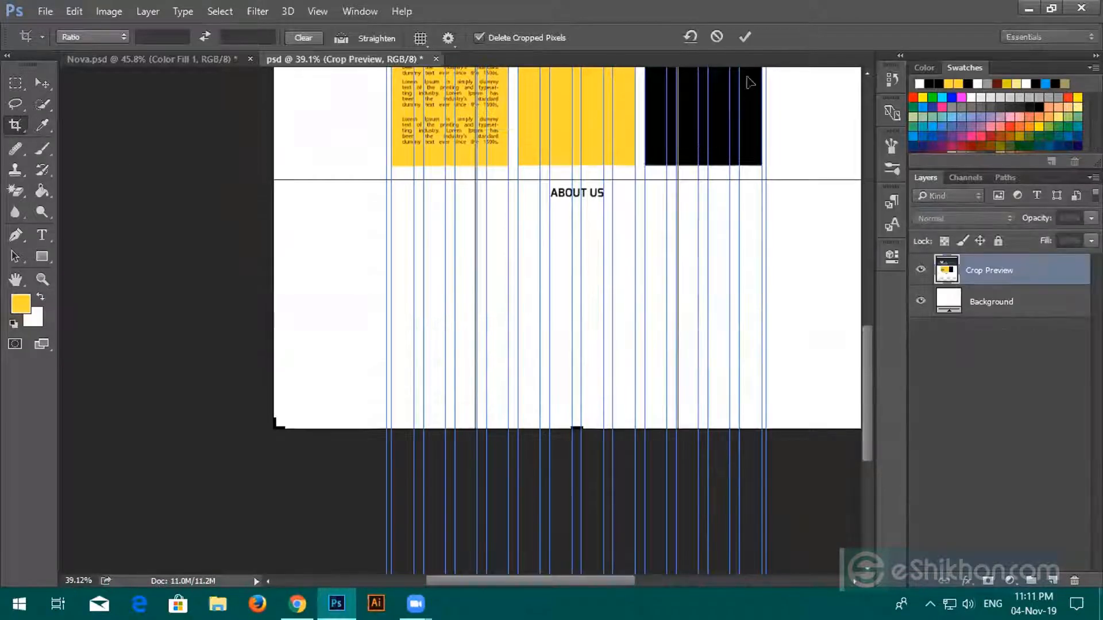
pyautogui.click(745, 36)
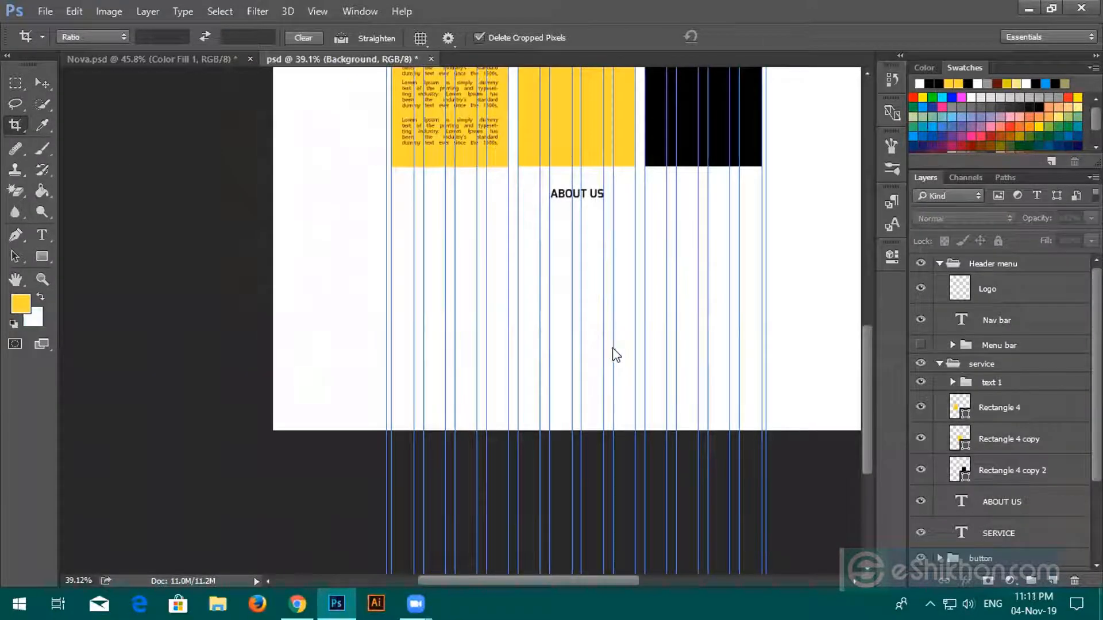
# Step: Draw a yellow rectangle about 601 by 438 px below the ABOUT US heading, starting at the content area's left guide
pyautogui.click(43, 261)
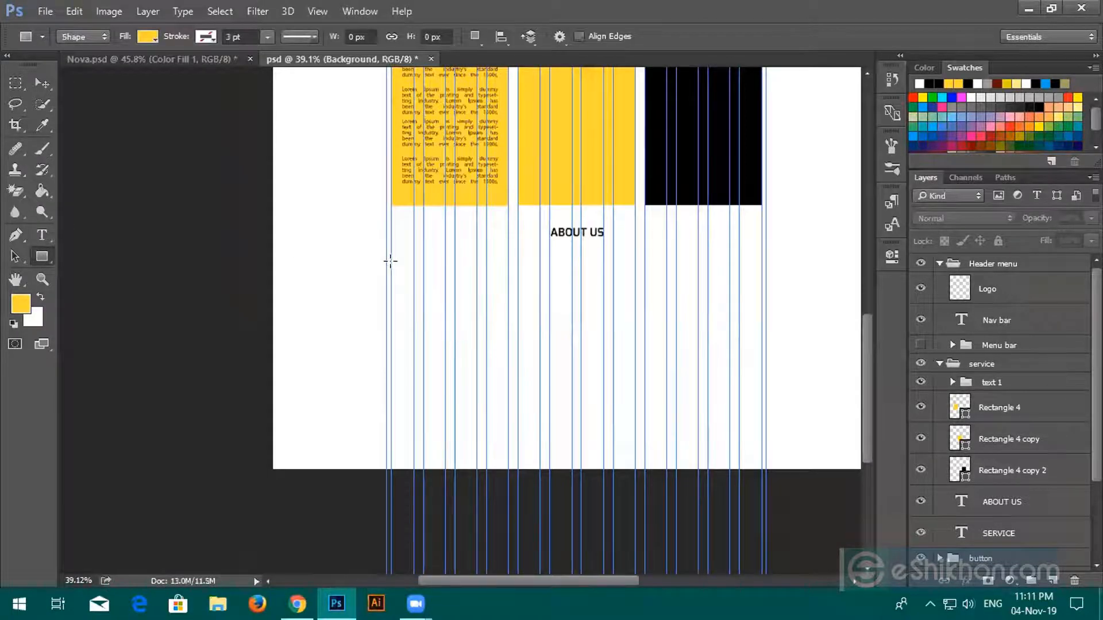
pyautogui.moveTo(392, 263); pyautogui.dragTo(582, 398)
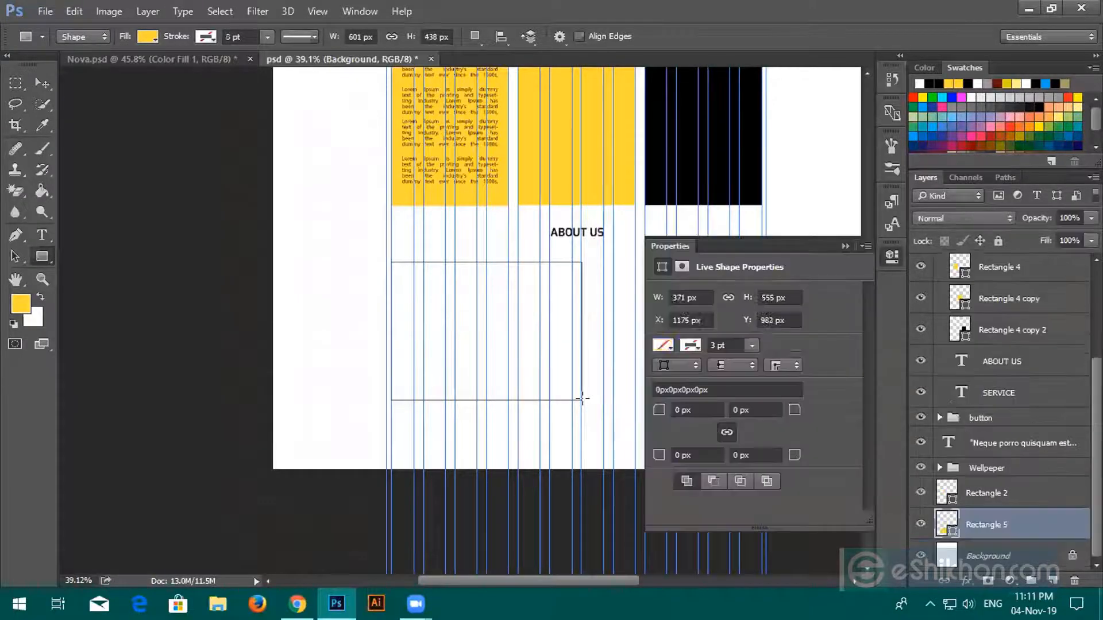
pyautogui.click(843, 246)
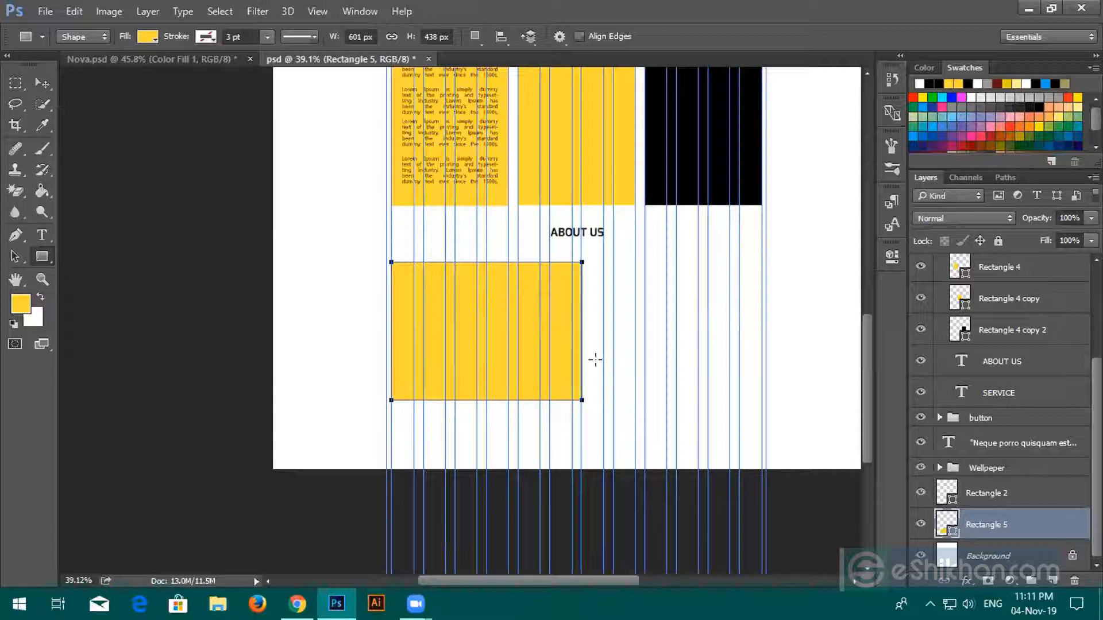
# Step: Narrow the yellow ABOUT US rectangle to about 95% of its width so its right edge meets the neighbouring column guide
pyautogui.click(41, 83)
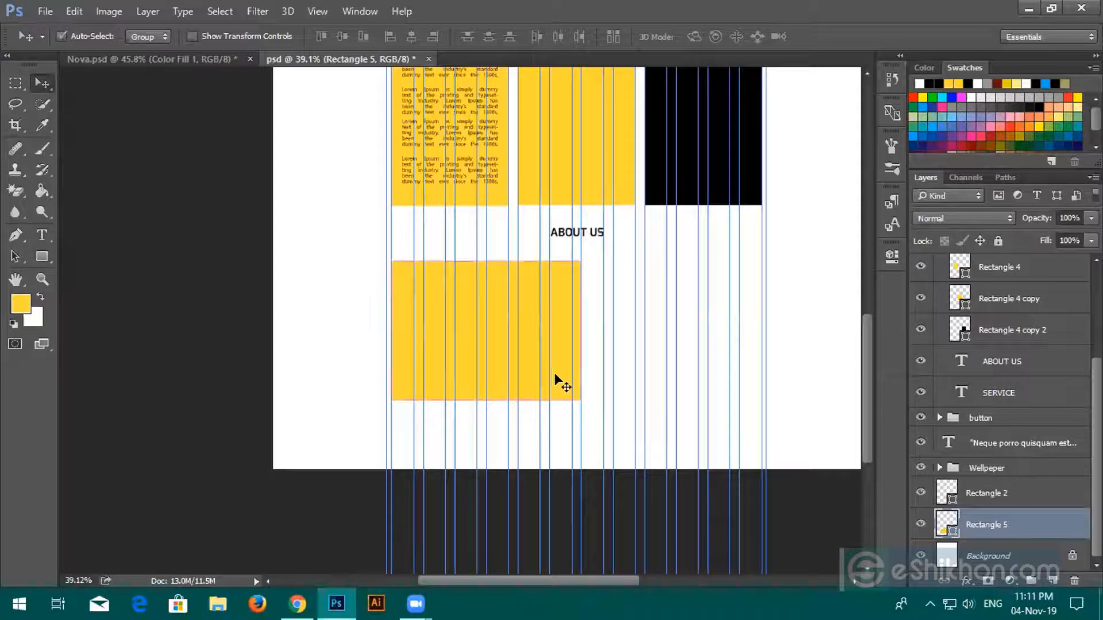
pyautogui.hotkey('ctrl', 't')
pyautogui.moveTo(581, 331); pyautogui.dragTo(571, 331)
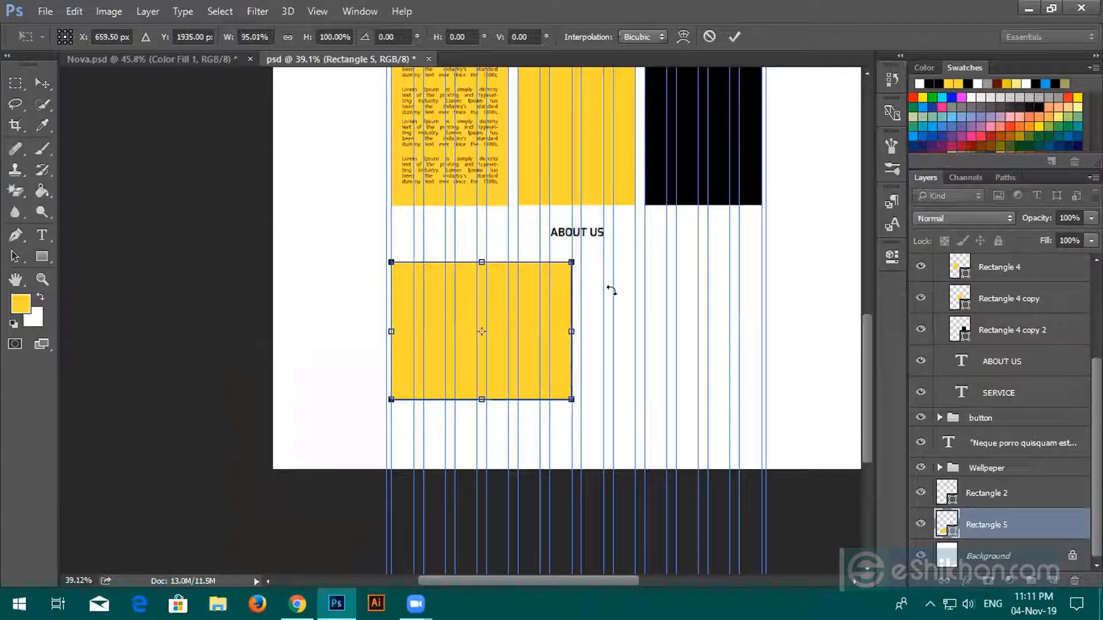
pyautogui.click(734, 36)
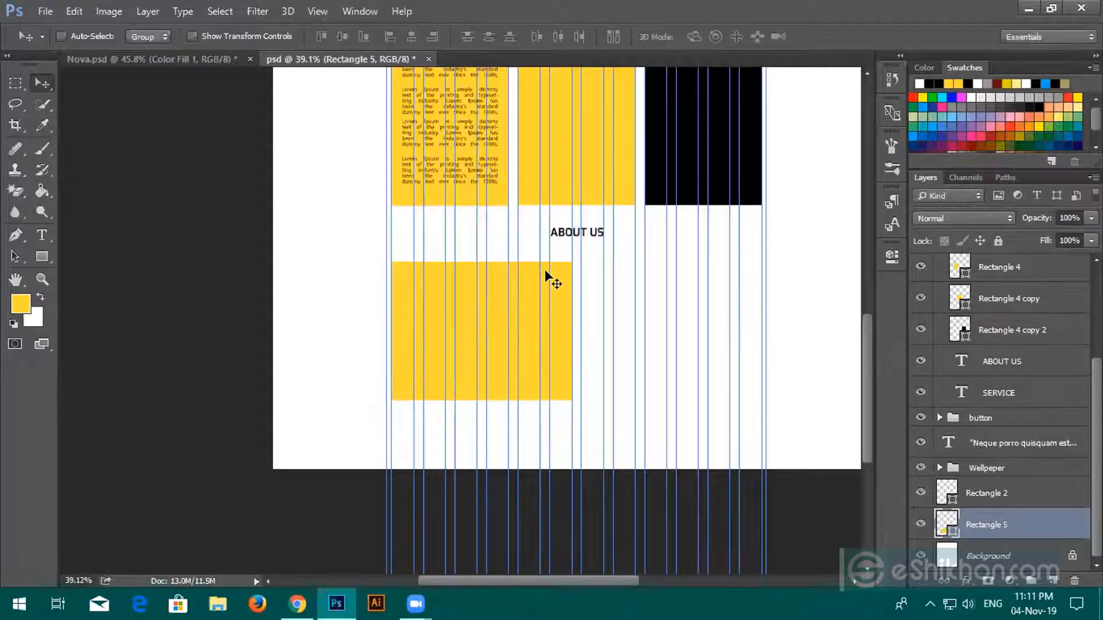
# Step: Add a paragraph text box filled with Lorem Ipsum placeholder text beside the yellow ABOUT US rectangle, ending at the right content guide
pyautogui.click(41, 234)
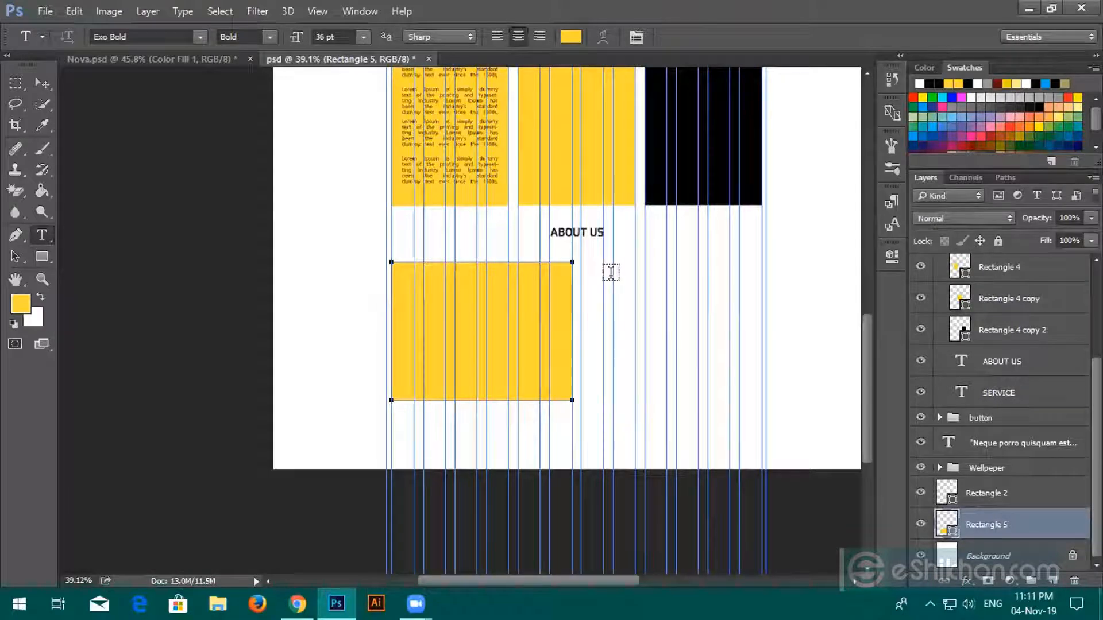
pyautogui.moveTo(614, 284); pyautogui.dragTo(759, 380)
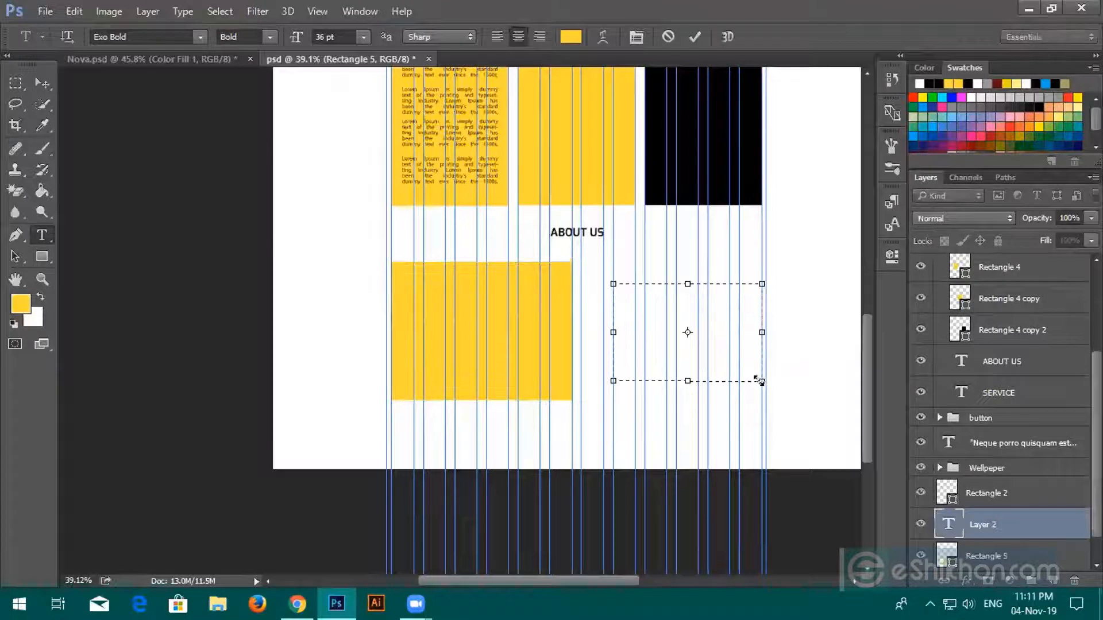
pyautogui.write("Lorem Ipsum is simply dummy text of the printing and typesetting industry Lorem Ipsum has been the industry's standard dummy")
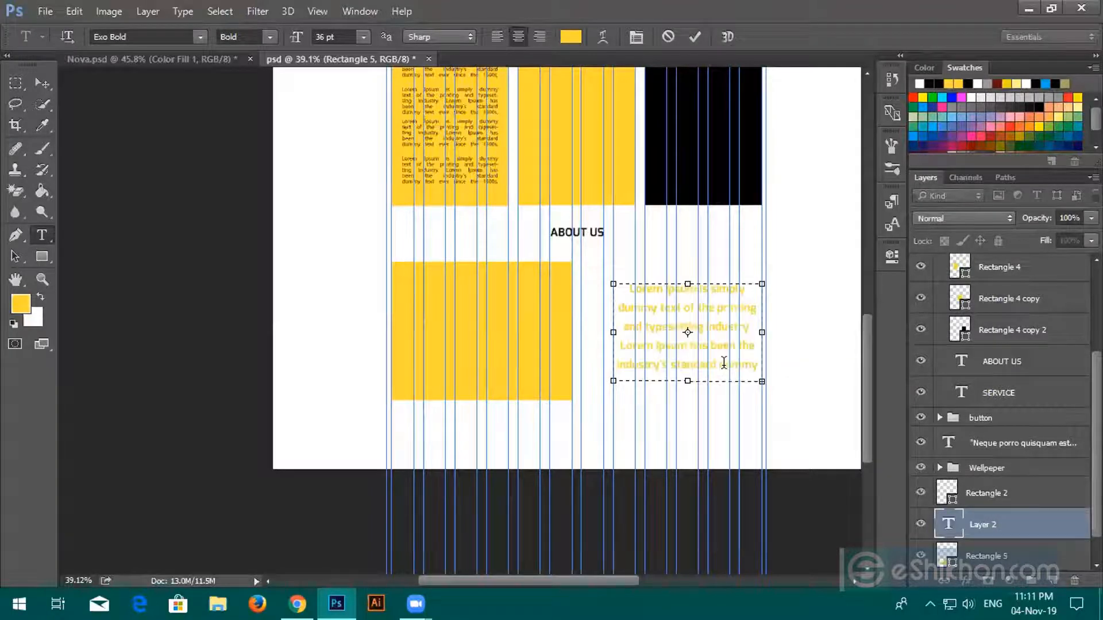
pyautogui.click(696, 37)
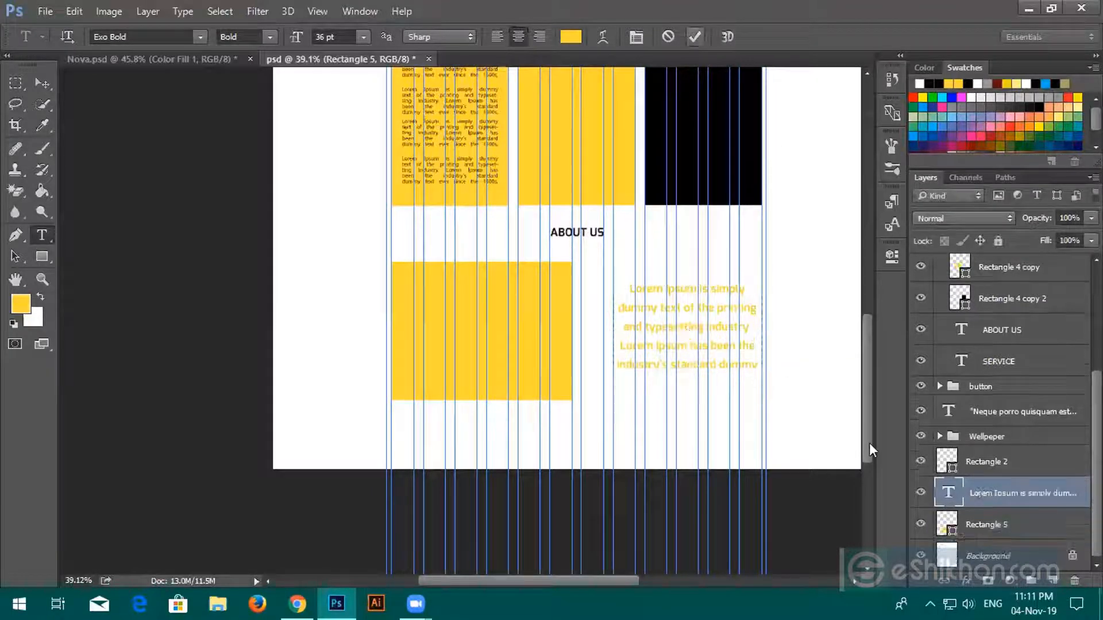
# Step: Left-align the ABOUT US Lorem Ipsum paragraph and set its font size to 24 pt
pyautogui.doubleClick(945, 493)
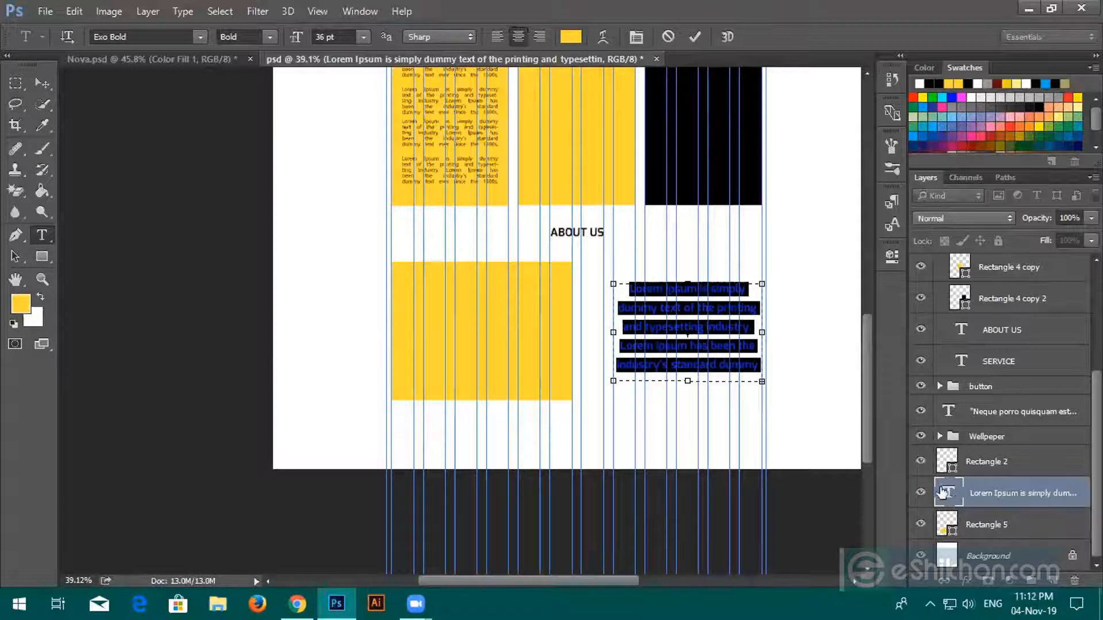
pyautogui.click(490, 39)
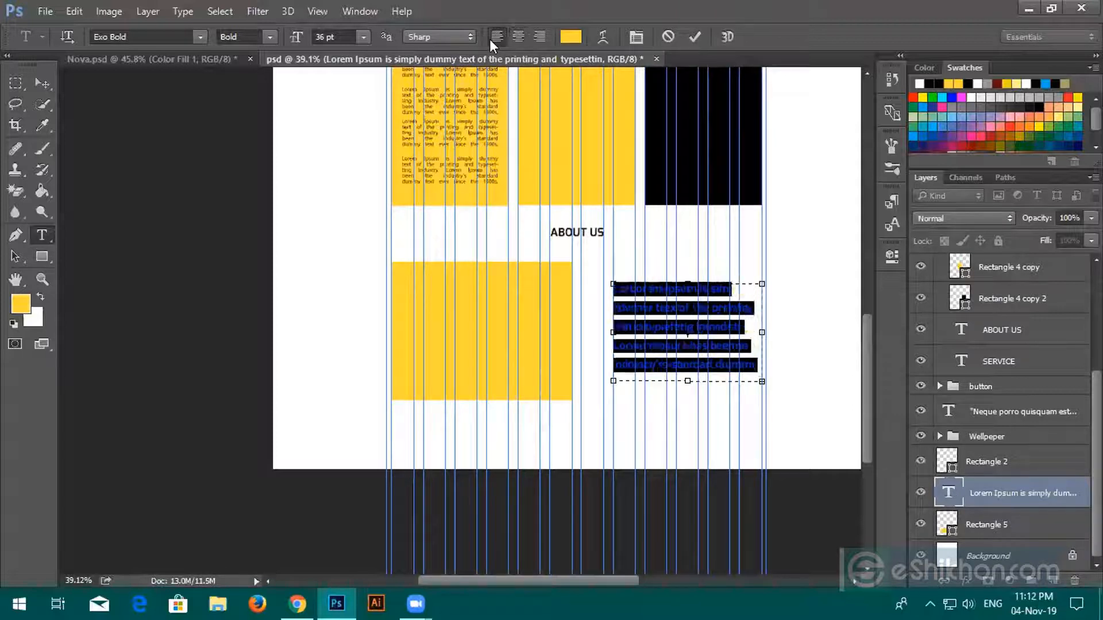
pyautogui.click(364, 37)
pyautogui.click(356, 223)
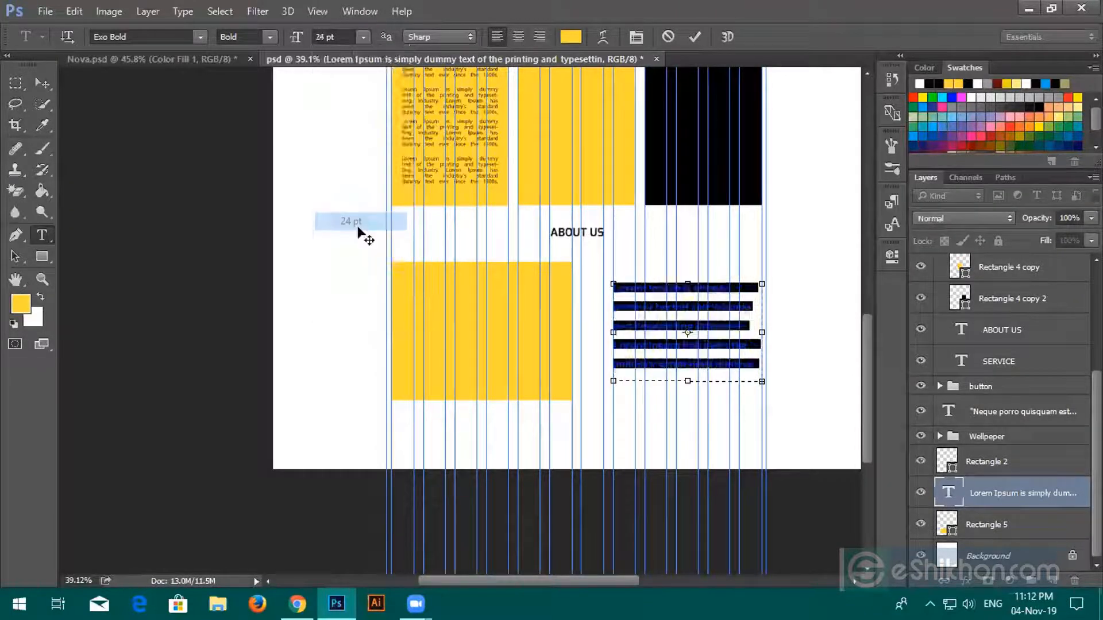
pyautogui.click(356, 13)
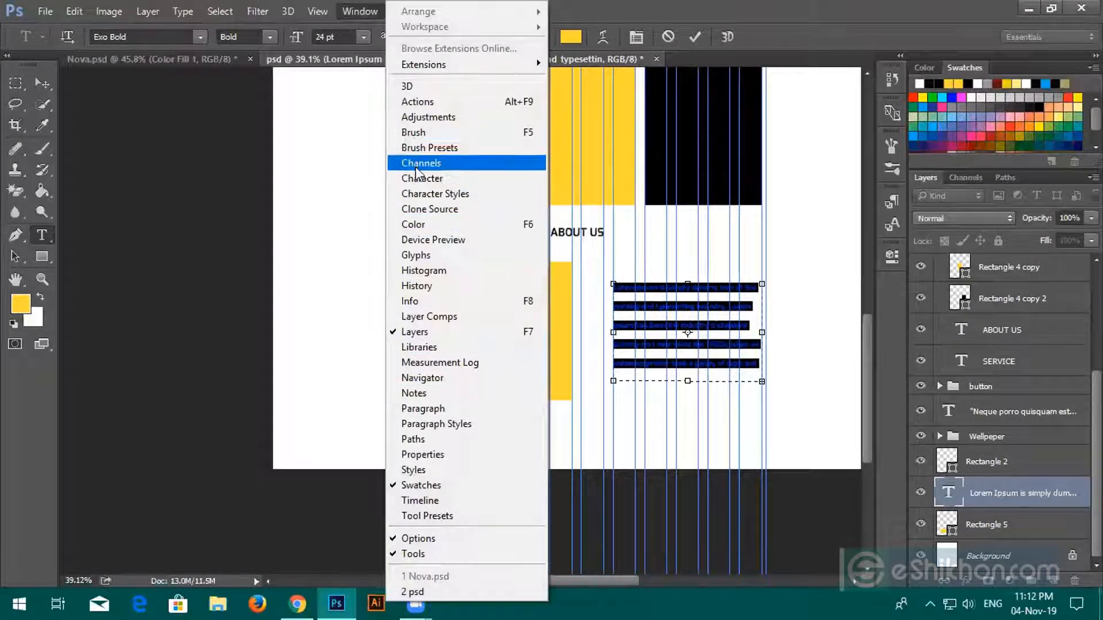
pyautogui.click(428, 193)
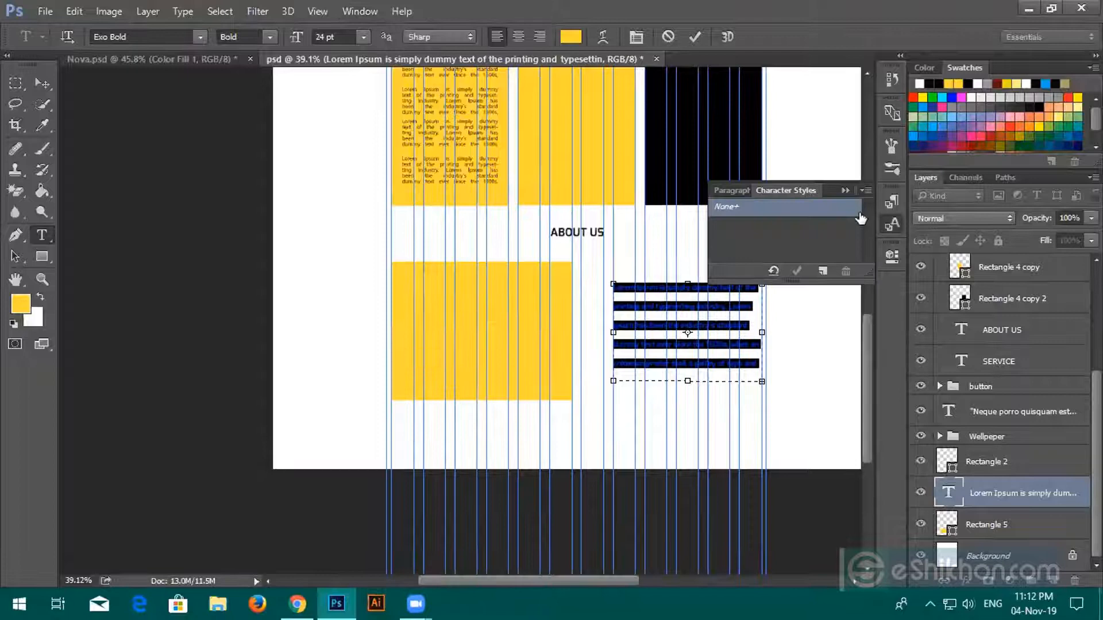
pyautogui.click(845, 190)
# Step: Set the leading of the ABOUT US Lorem Ipsum paragraph to 36 pt
pyautogui.click(359, 12)
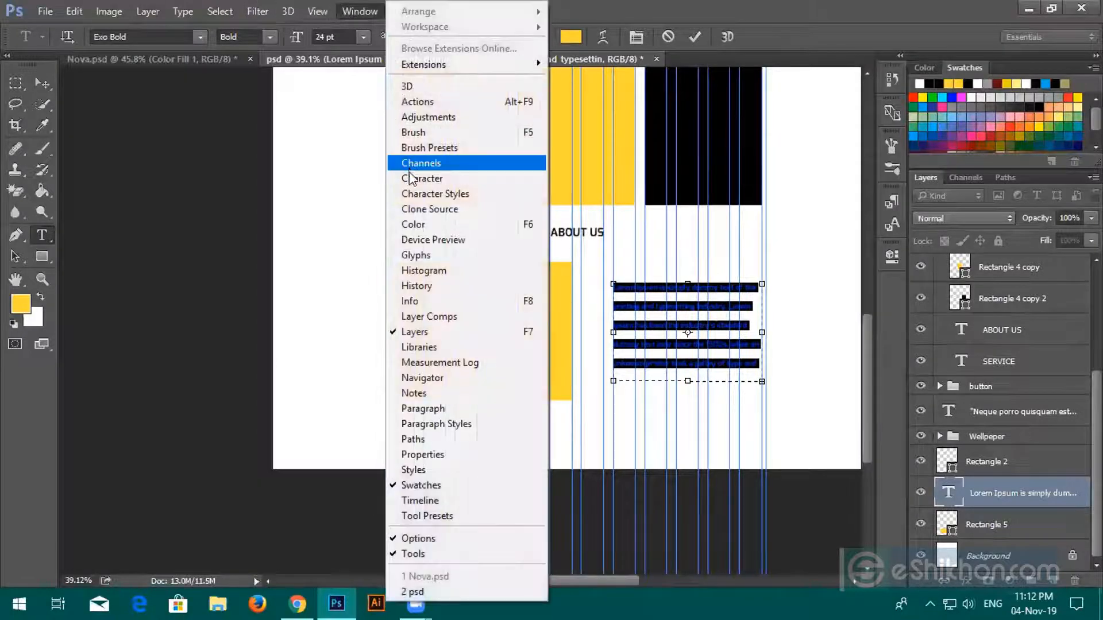
pyautogui.click(417, 178)
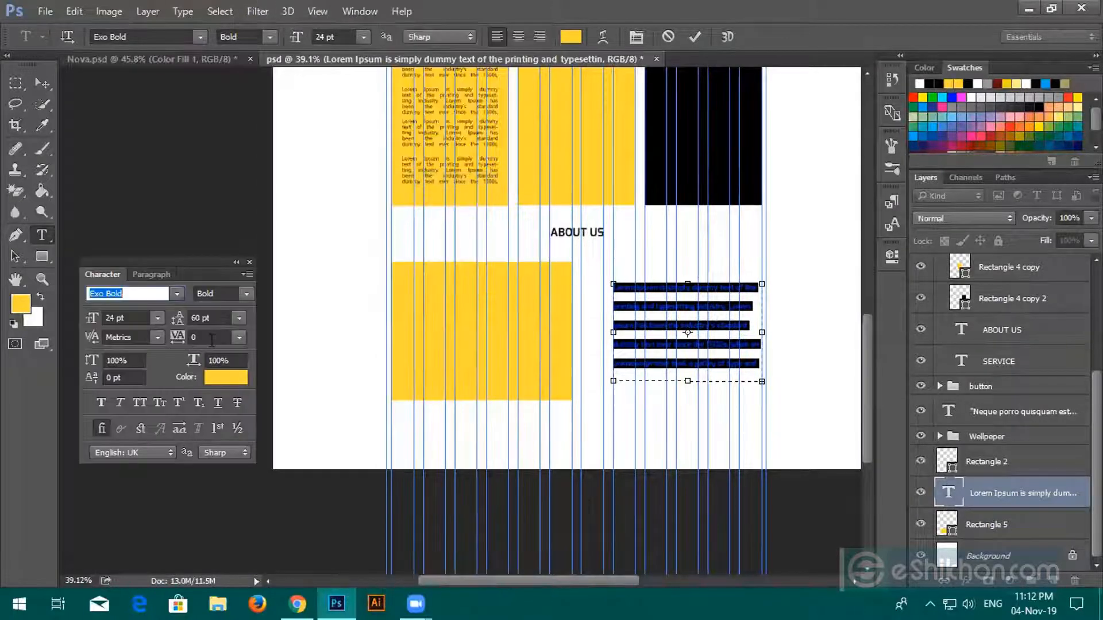
pyautogui.click(239, 318)
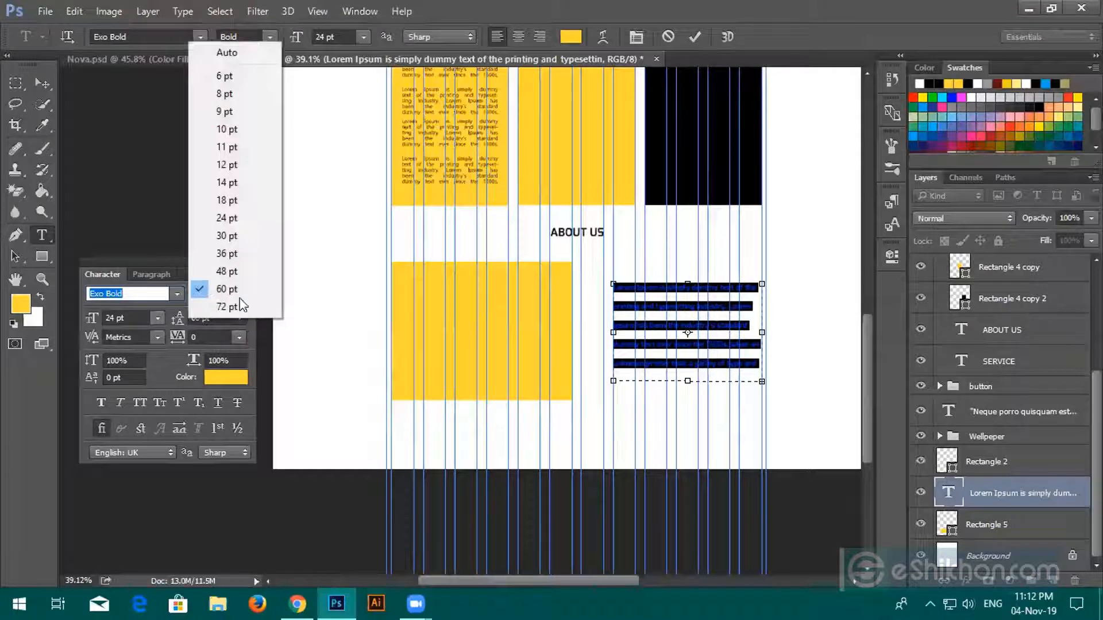
pyautogui.click(236, 252)
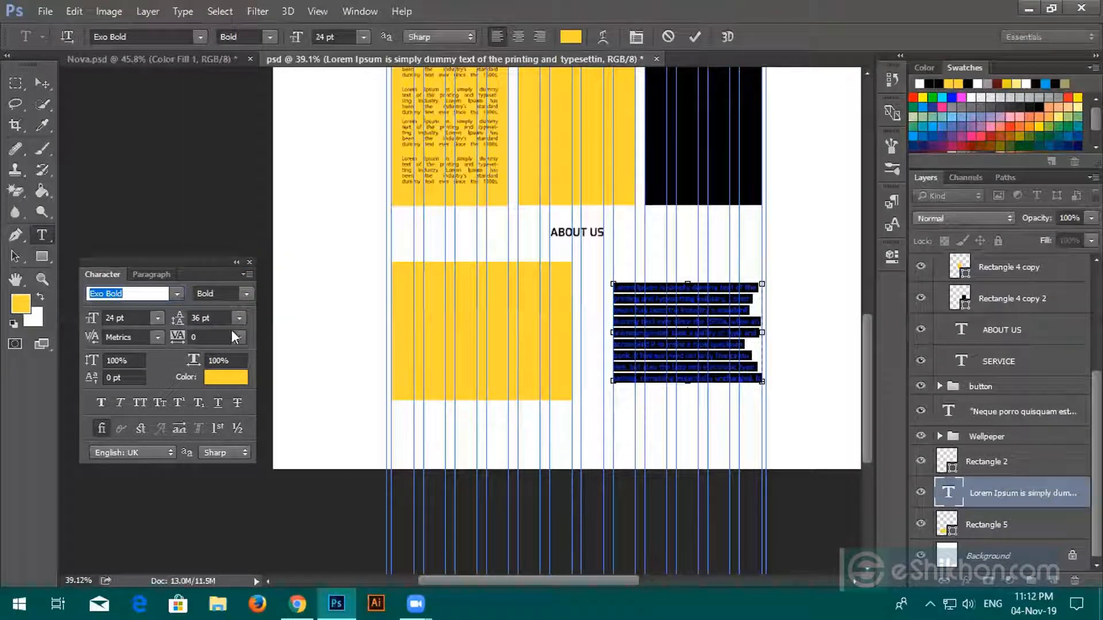
# Step: Justify the ABOUT US Lorem Ipsum paragraph with its last line aligned left, and commit the text edit
pyautogui.click(157, 271)
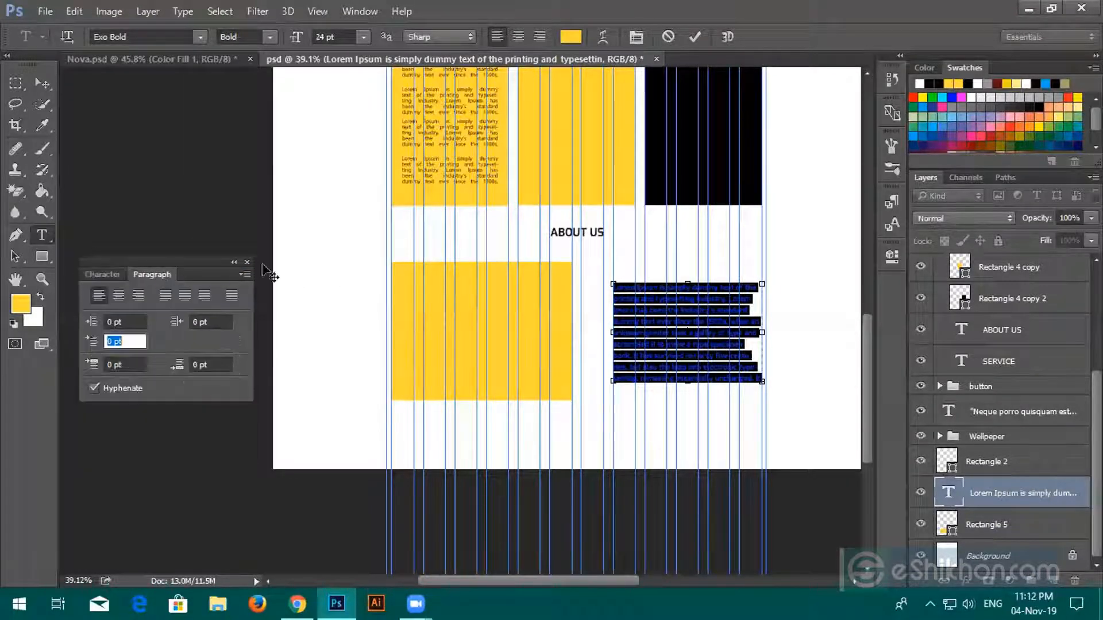
pyautogui.click(119, 294)
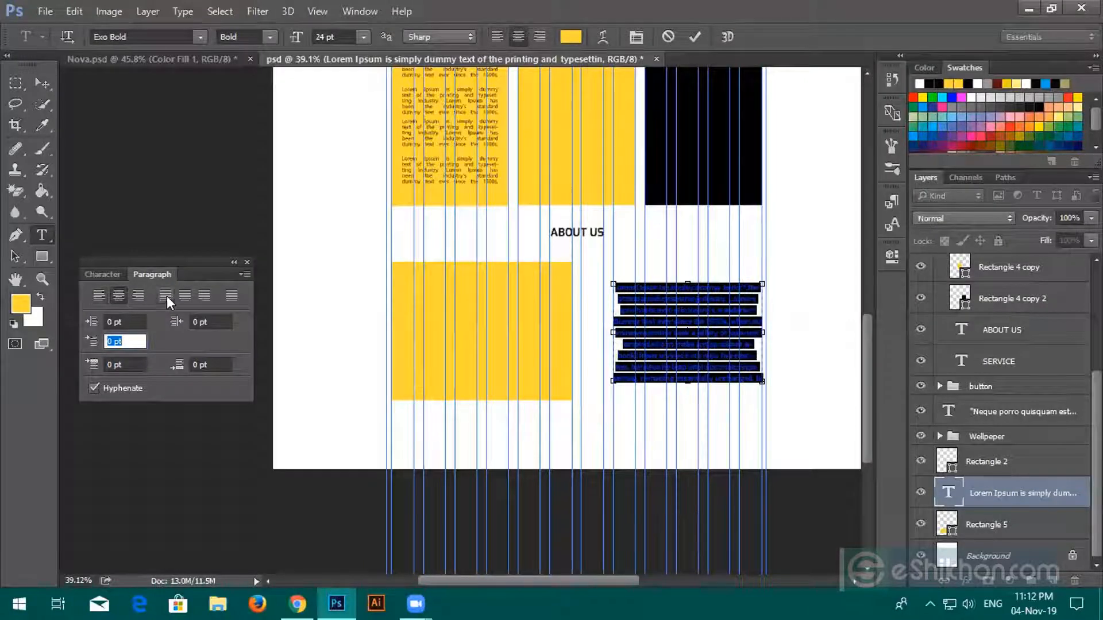
pyautogui.click(166, 294)
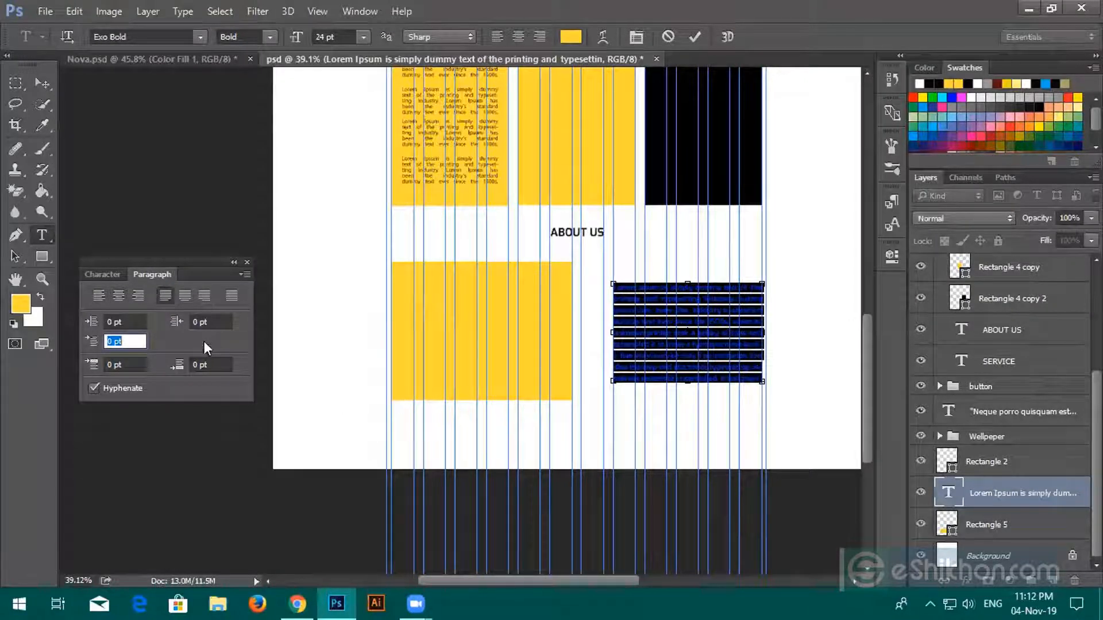
pyautogui.click(115, 273)
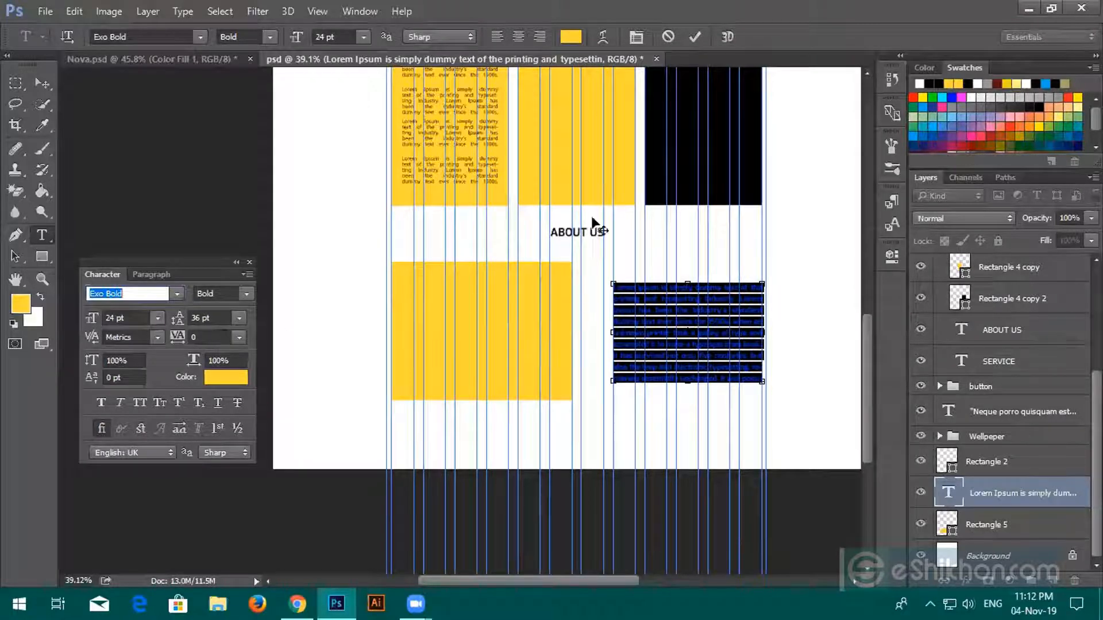
pyautogui.click(695, 37)
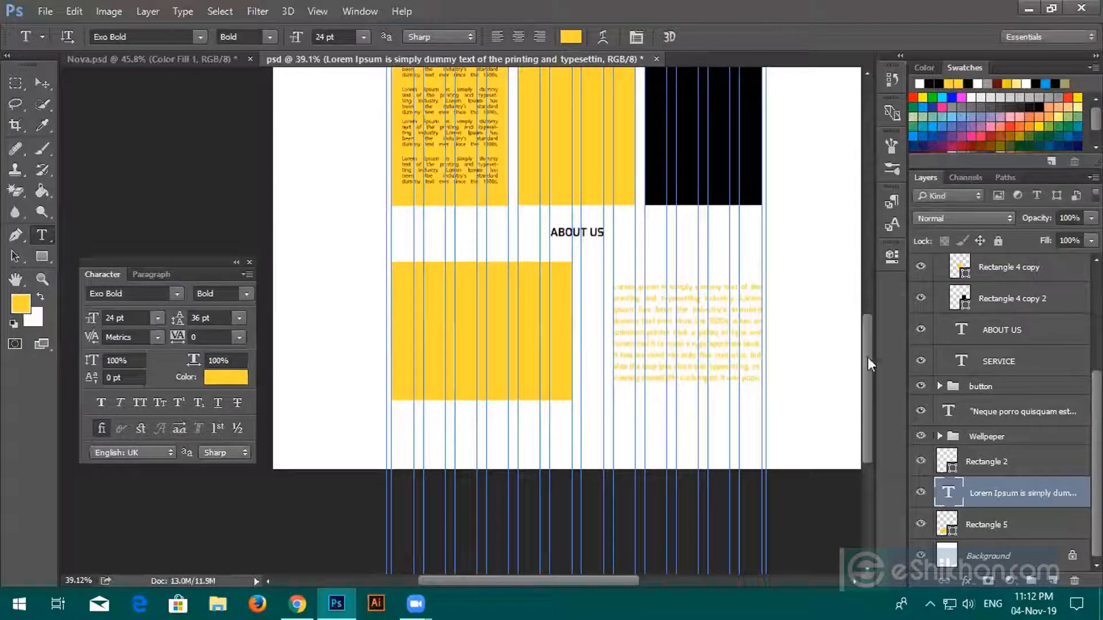
pyautogui.doubleClick(959, 490)
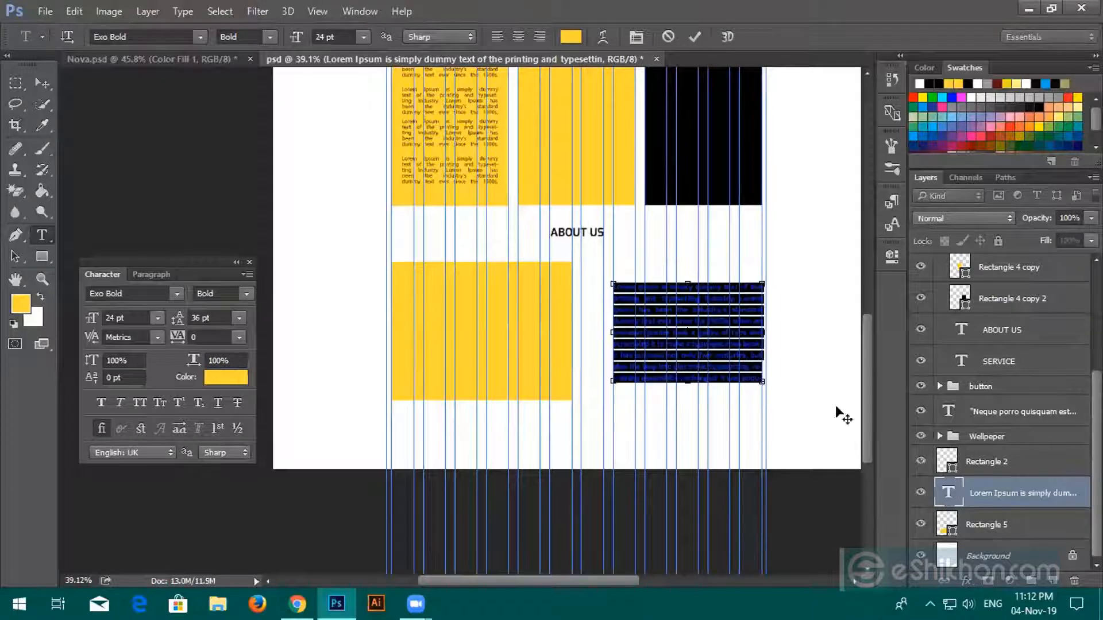
pyautogui.click(695, 36)
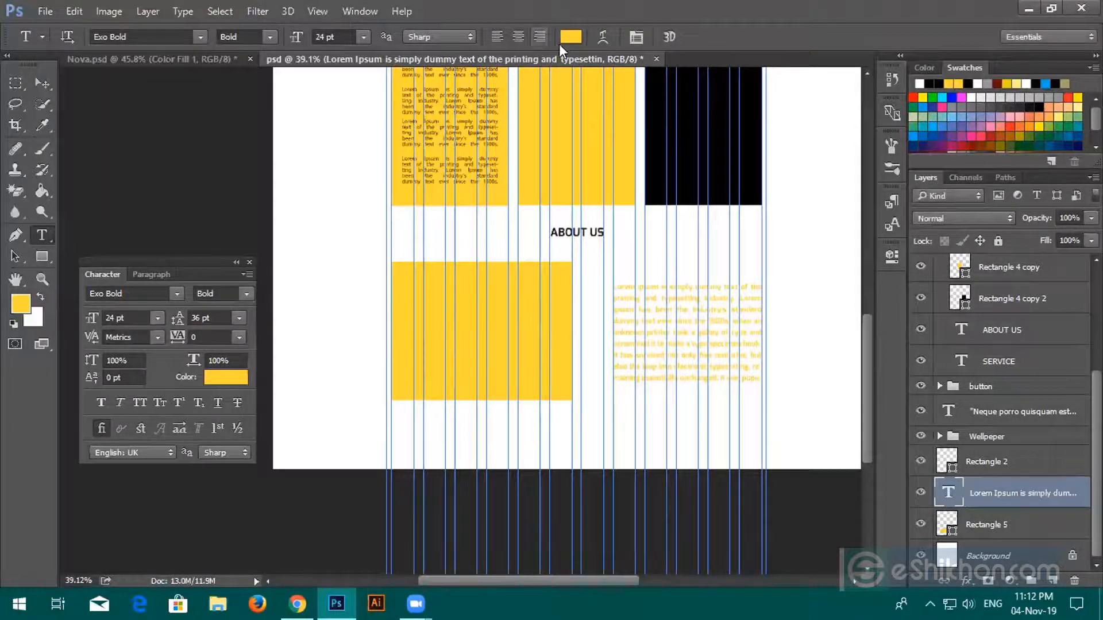
# Step: Recolour the About Us paragraph text to black, sampled from the black service rectangle
pyautogui.click(570, 36)
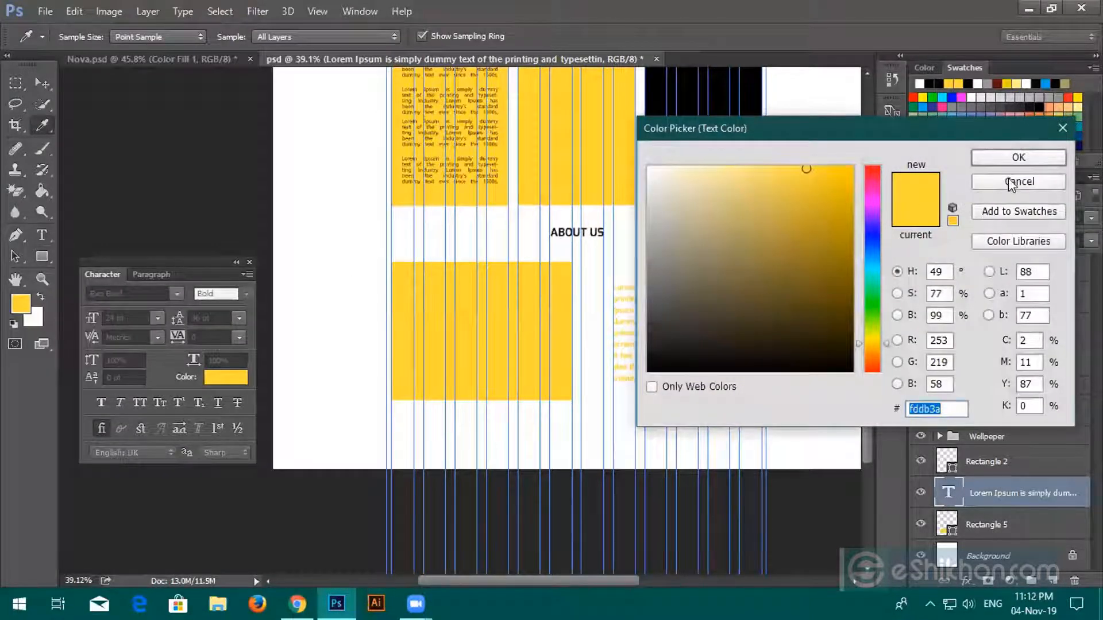
pyautogui.click(1018, 182)
pyautogui.doubleClick(949, 493)
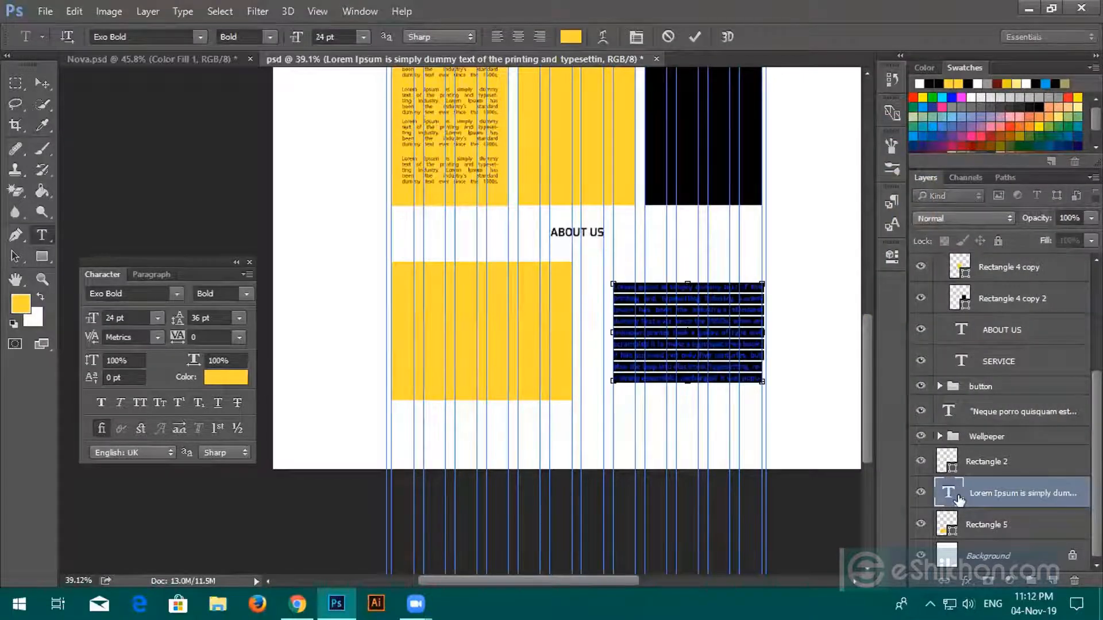
pyautogui.click(230, 379)
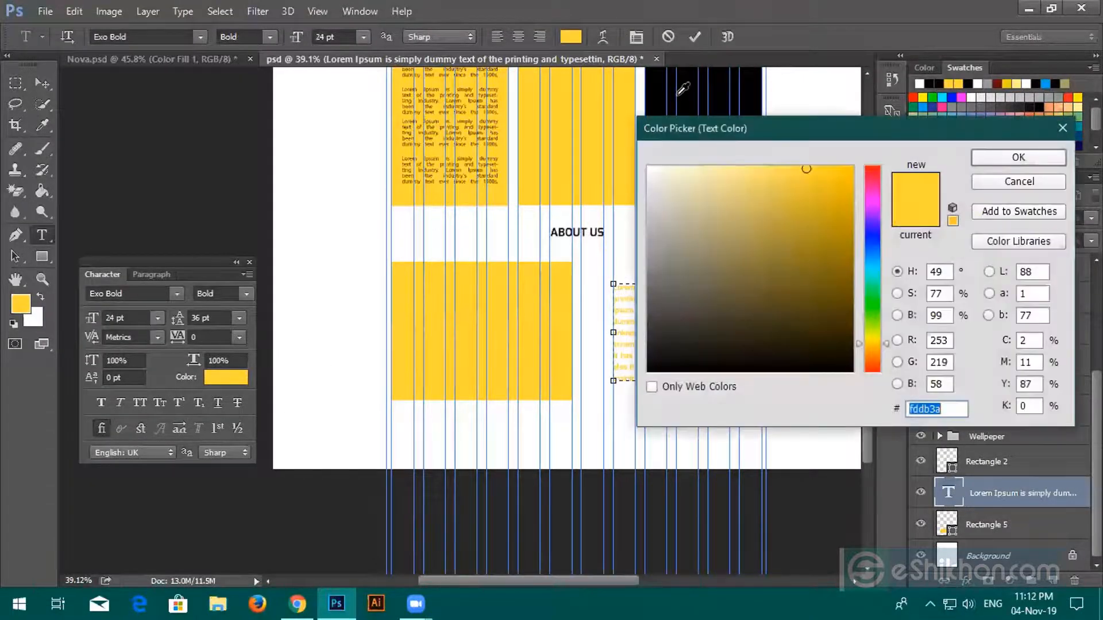
pyautogui.click(684, 87)
pyautogui.click(1018, 157)
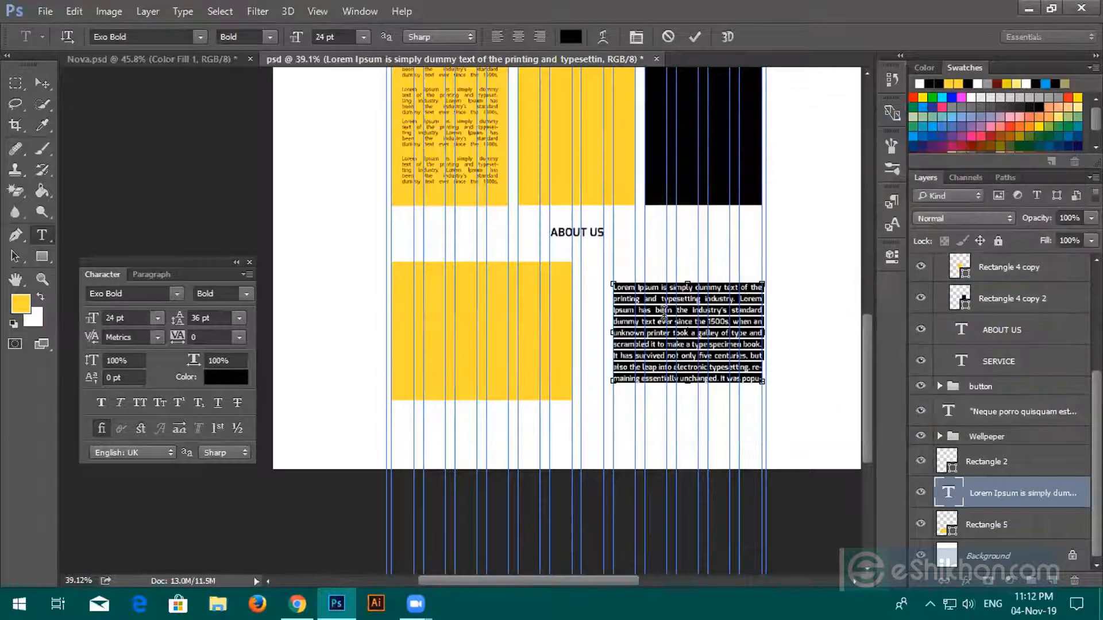
# Step: Set the About Us paragraph's font size to 30 pt and enlarge its text box to fit more lines
pyautogui.click(238, 323)
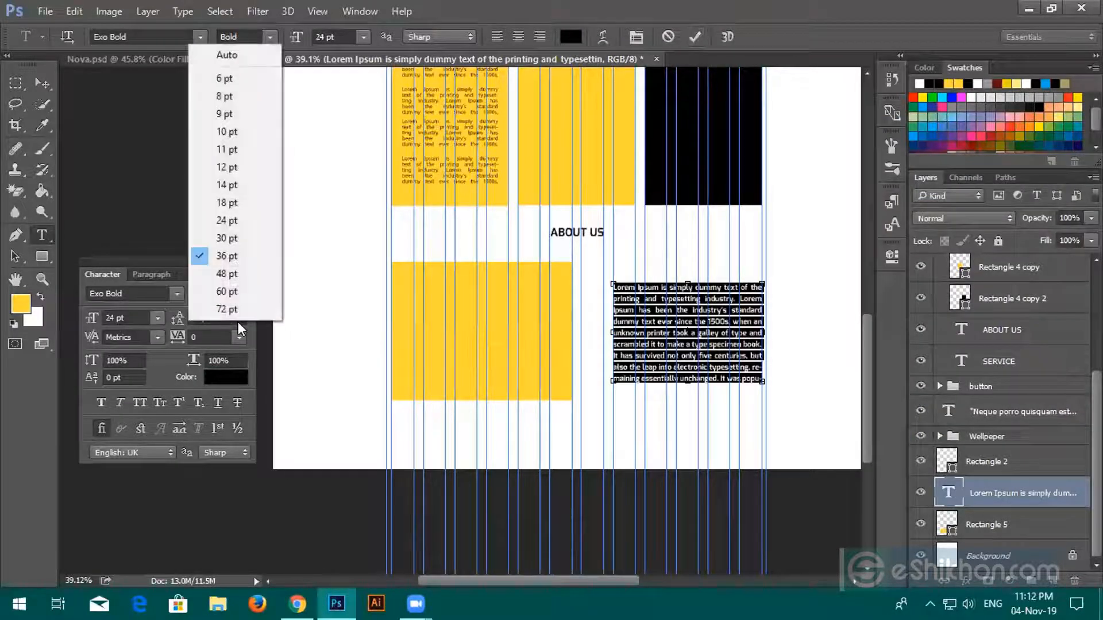
pyautogui.click(153, 319)
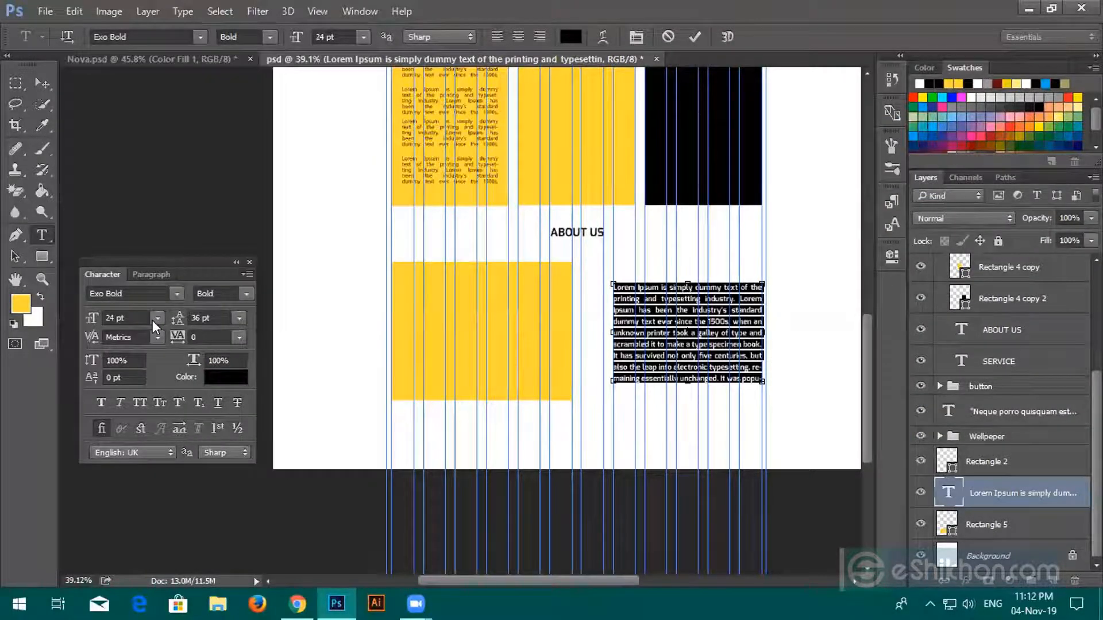
pyautogui.click(153, 319)
pyautogui.click(150, 238)
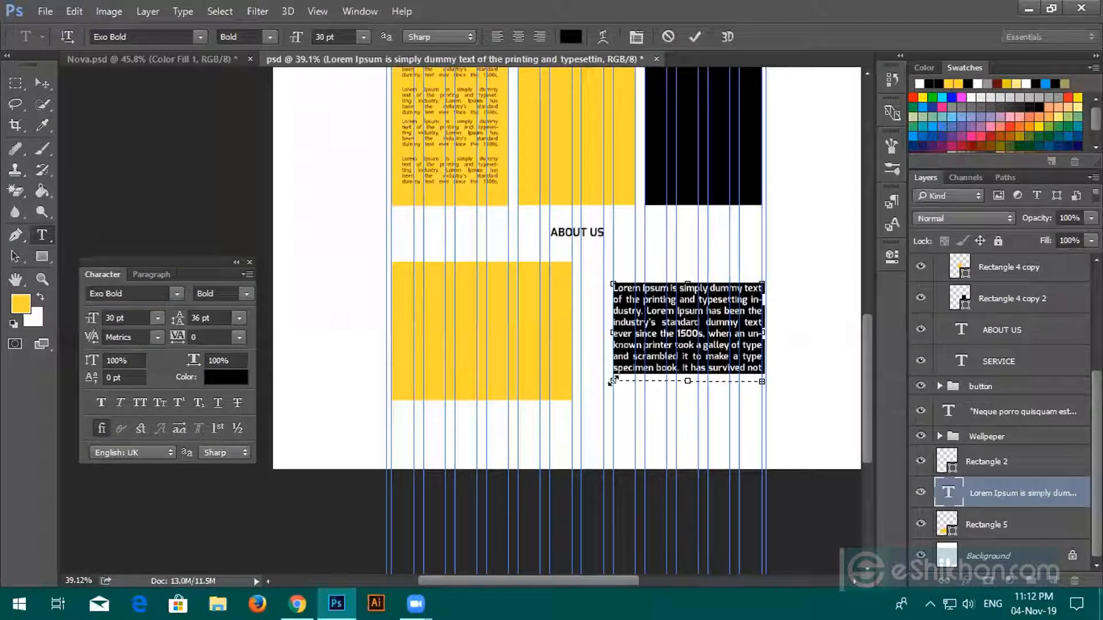
pyautogui.moveTo(612, 382); pyautogui.dragTo(601, 396)
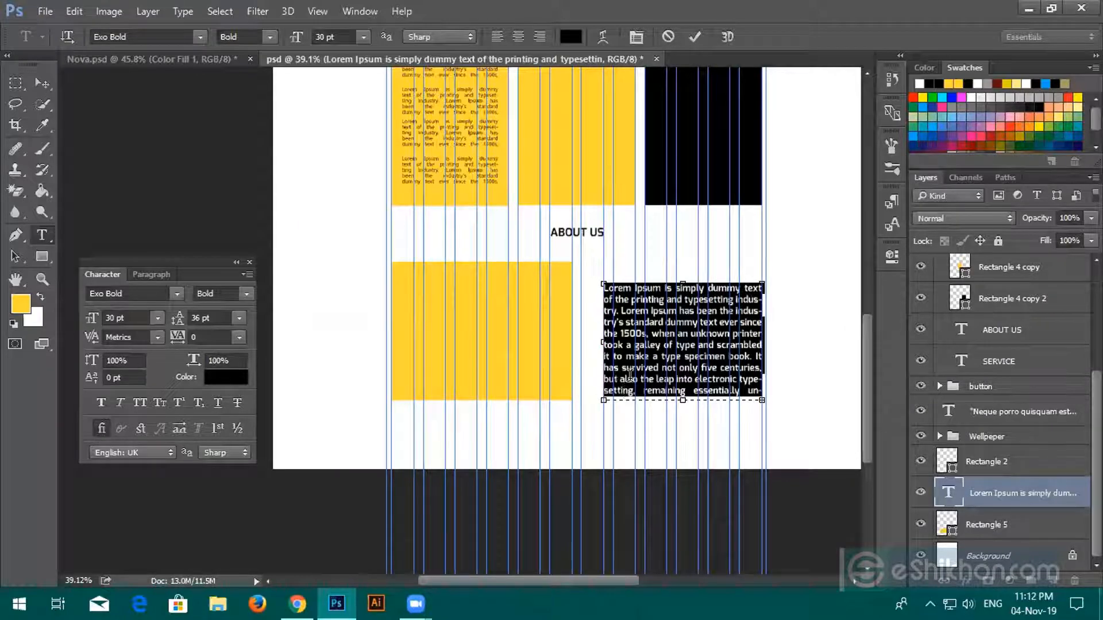
pyautogui.click(695, 36)
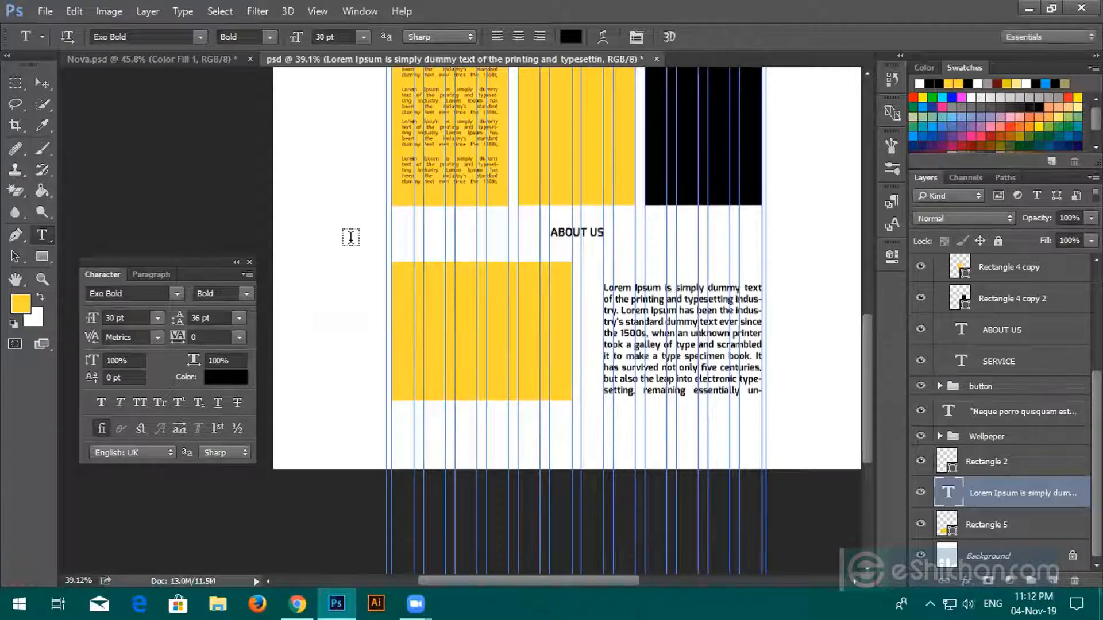
# Step: Move the About Us paragraph so its top lines up with the yellow rectangle and its sides with the column guides
pyautogui.press('v')
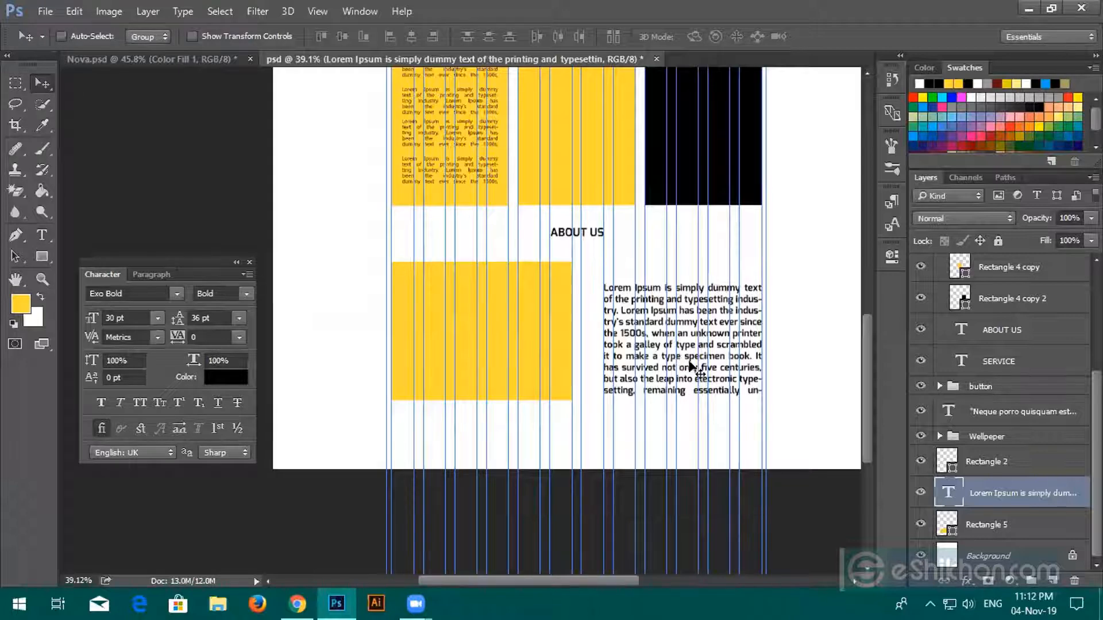
pyautogui.moveTo(691, 362); pyautogui.dragTo(683, 374)
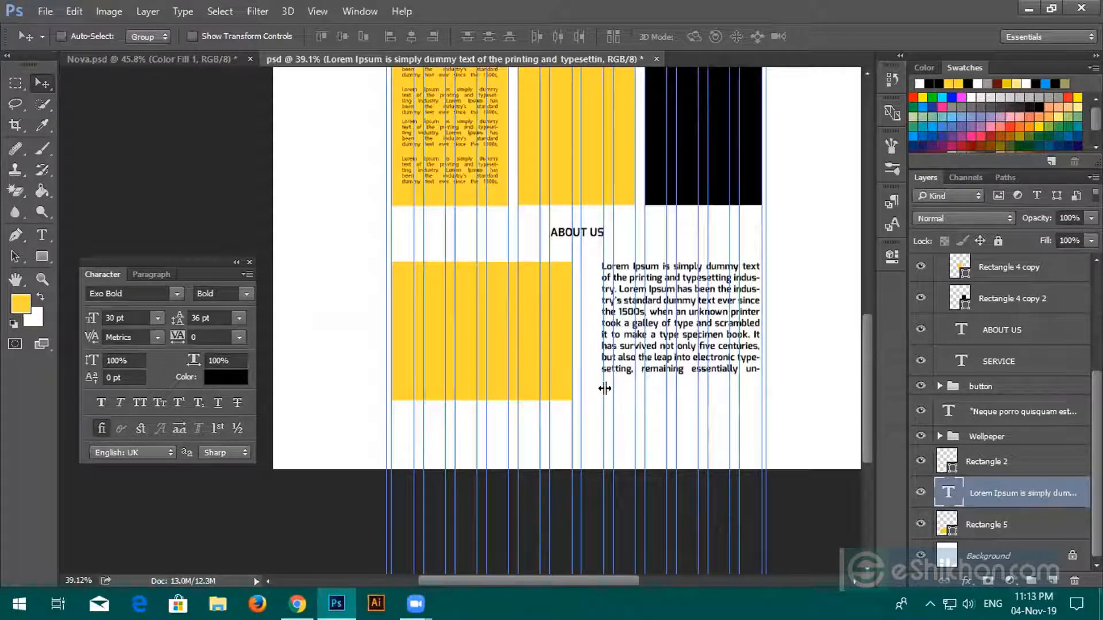
pyautogui.click(250, 262)
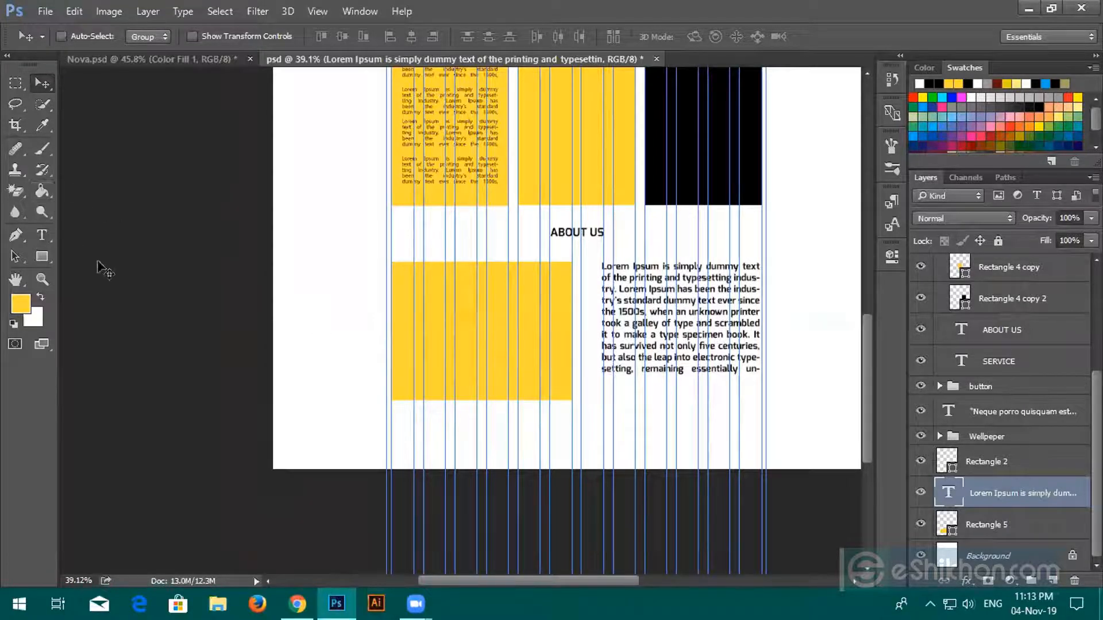
pyautogui.scroll(2, 232, 336)
pyautogui.moveTo(461, 317); pyautogui.dragTo(9, 308)
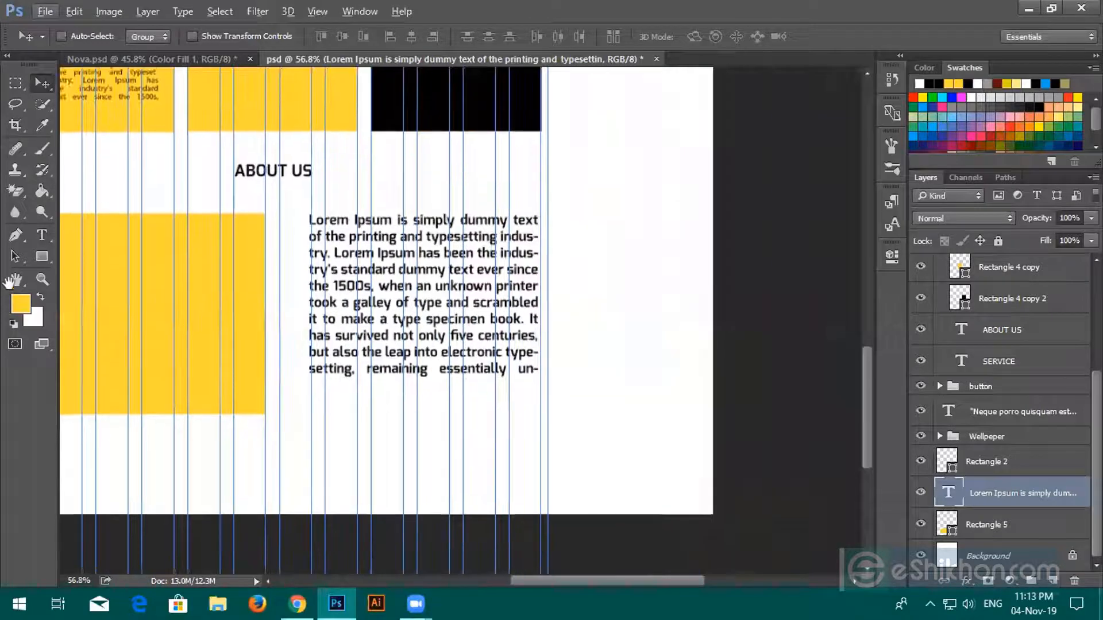
pyautogui.scroll(2, 291, 345)
pyautogui.scroll(-2, 437, 331)
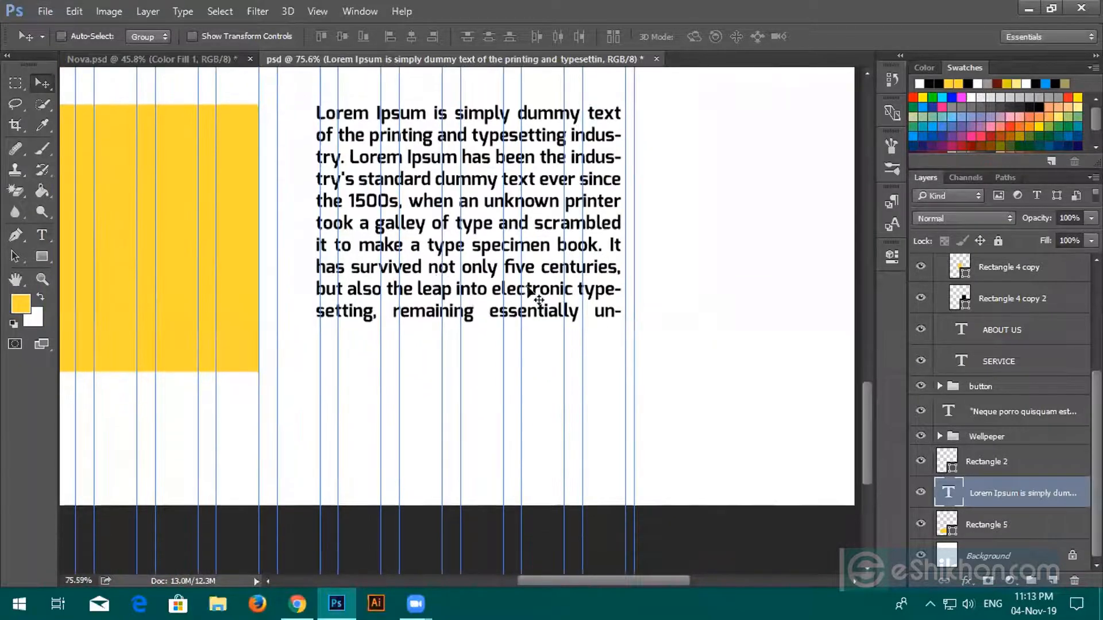
pyautogui.moveTo(609, 313); pyautogui.dragTo(613, 315)
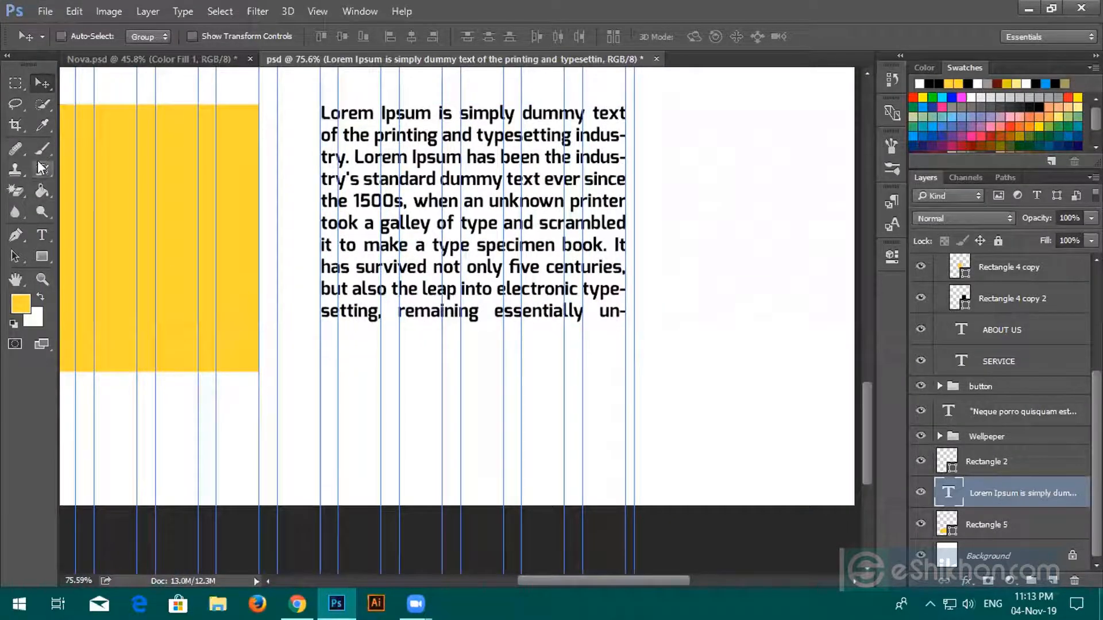
# Step: Delete "ronic typesetting, remaining essentially un" before "changed" in the About Us paragraph and end the text with a row of dots after "popularised in"
pyautogui.click(40, 235)
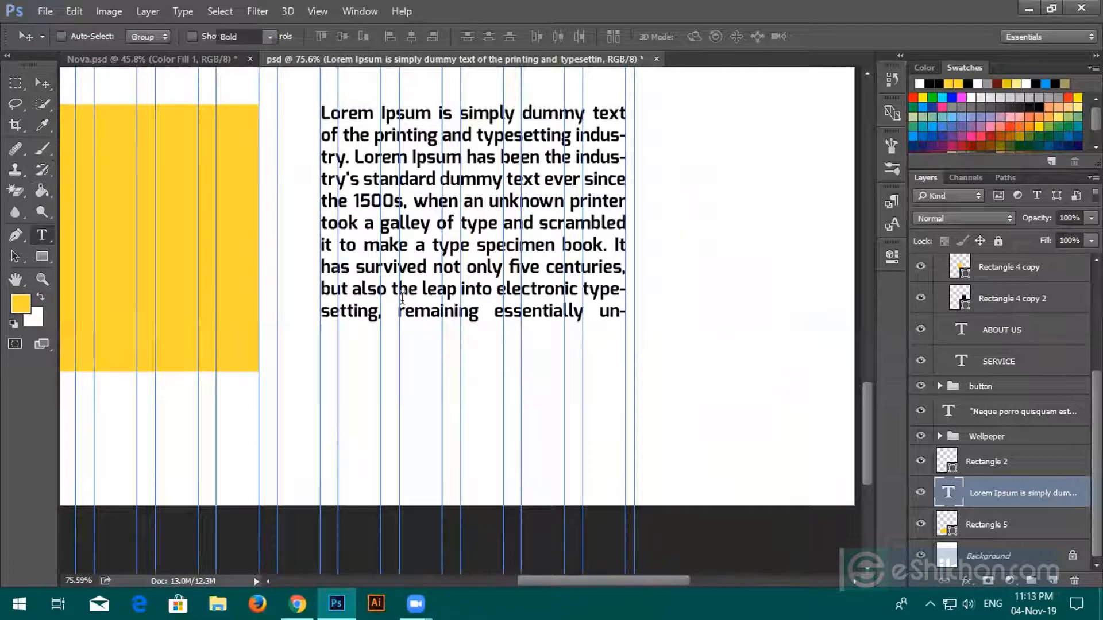
pyautogui.click(624, 316)
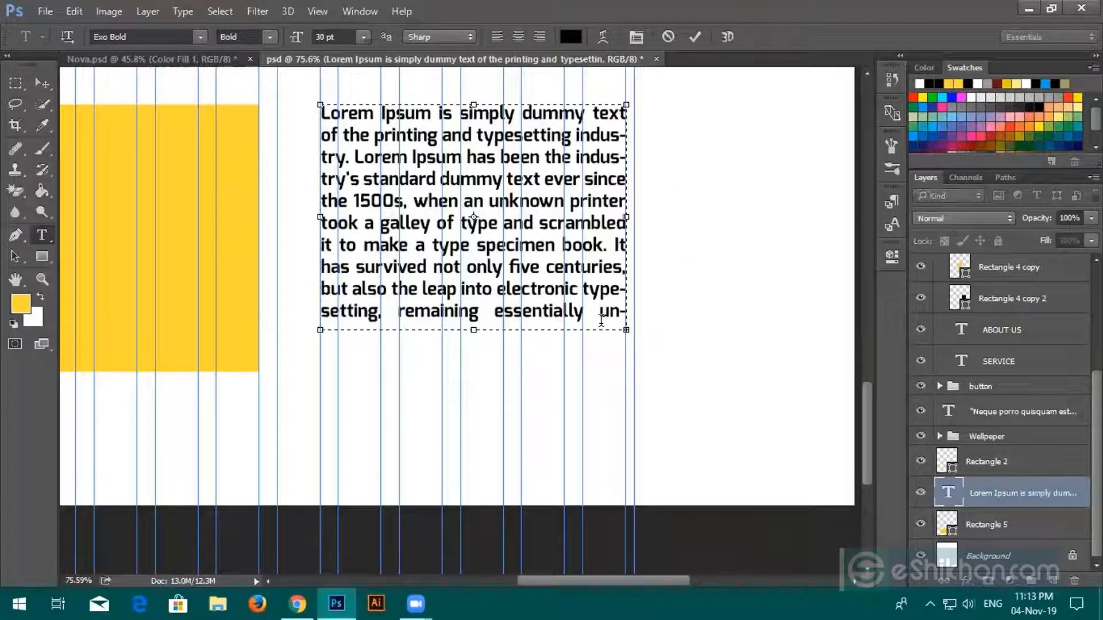
pyautogui.press('BackSpace')
pyautogui.press('BackSpace')
pyautogui.press('BackSpace')
pyautogui.press('BackSpace')
pyautogui.press('BackSpace')
pyautogui.press('BackSpace')
pyautogui.press('BackSpace')
pyautogui.press('BackSpace')
pyautogui.press('BackSpace')
pyautogui.press('BackSpace')
pyautogui.press('BackSpace')
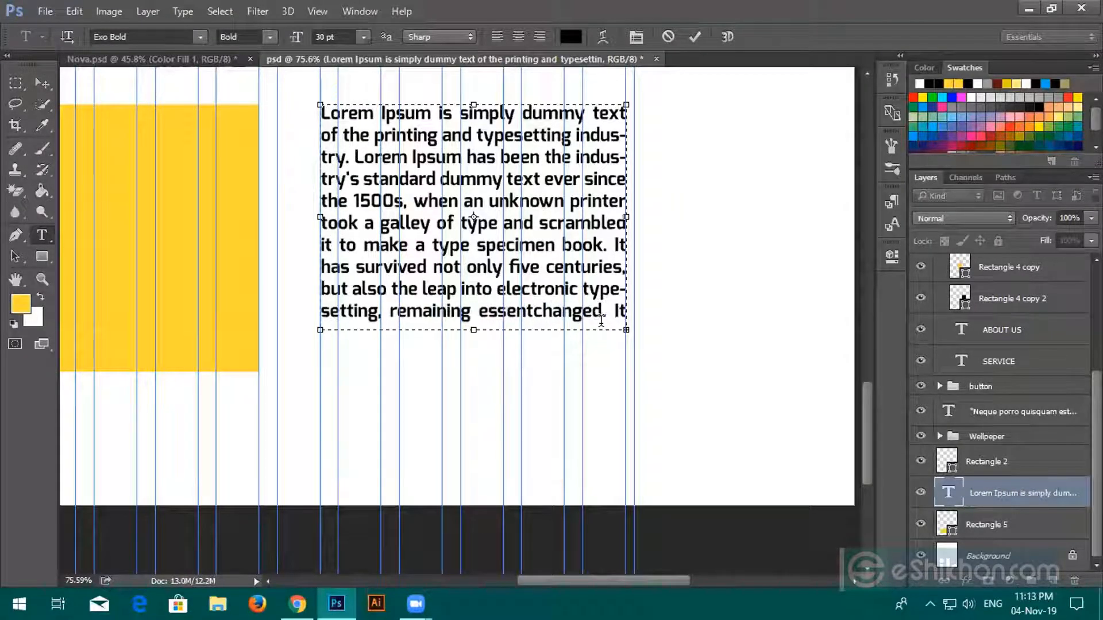
pyautogui.press('BackSpace')
pyautogui.press('BackSpace')
pyautogui.press('BackSpace')
pyautogui.press('BackSpace')
pyautogui.press('BackSpace')
pyautogui.press('BackSpace')
pyautogui.press('BackSpace')
pyautogui.press('BackSpace')
pyautogui.press('BackSpace')
pyautogui.press('BackSpace')
pyautogui.press('BackSpace')
pyautogui.press('BackSpace')
pyautogui.press('BackSpace')
pyautogui.press('BackSpace')
pyautogui.press('BackSpace')
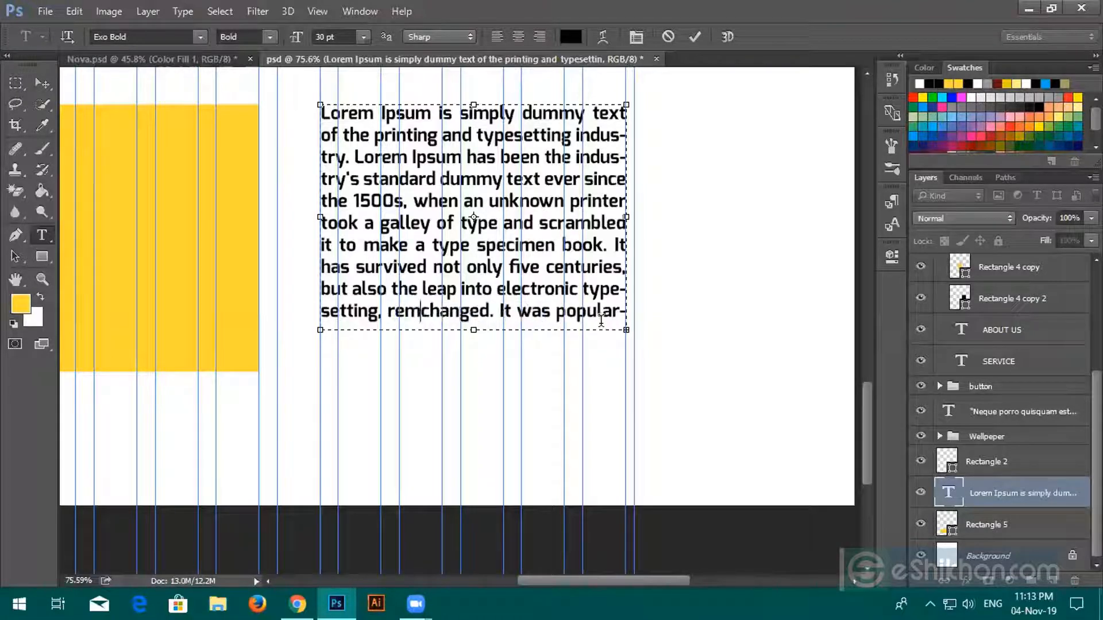
pyautogui.press('BackSpace')
pyautogui.press('BackSpace')
pyautogui.press('BackSpace')
pyautogui.press('BackSpace')
pyautogui.press('BackSpace')
pyautogui.press('BackSpace')
pyautogui.press('BackSpace')
pyautogui.press('BackSpace')
pyautogui.press('BackSpace')
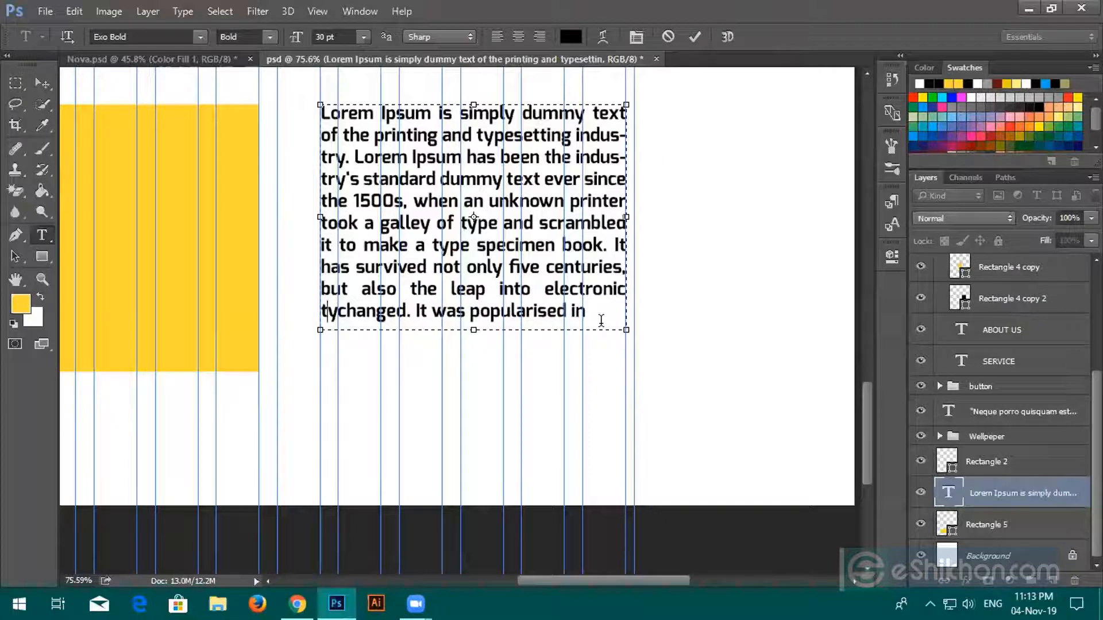
pyautogui.press('BackSpace')
pyautogui.press('BackSpace')
pyautogui.press('BackSpace')
pyautogui.press('BackSpace')
pyautogui.press('BackSpace')
pyautogui.press('BackSpace')
pyautogui.press('BackSpace')
pyautogui.press('BackSpace')
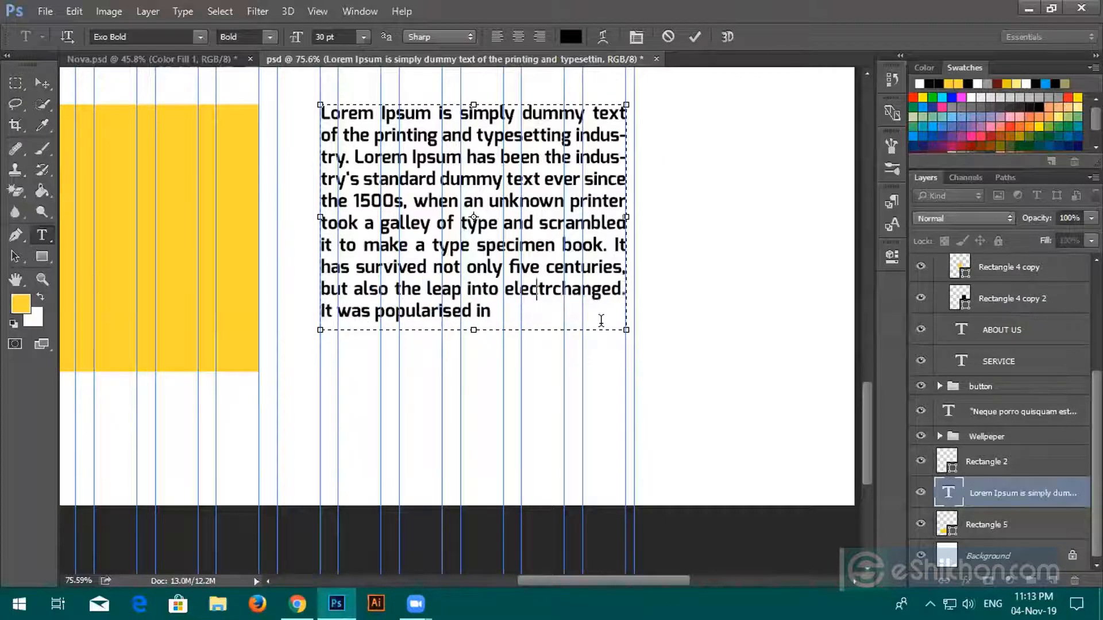
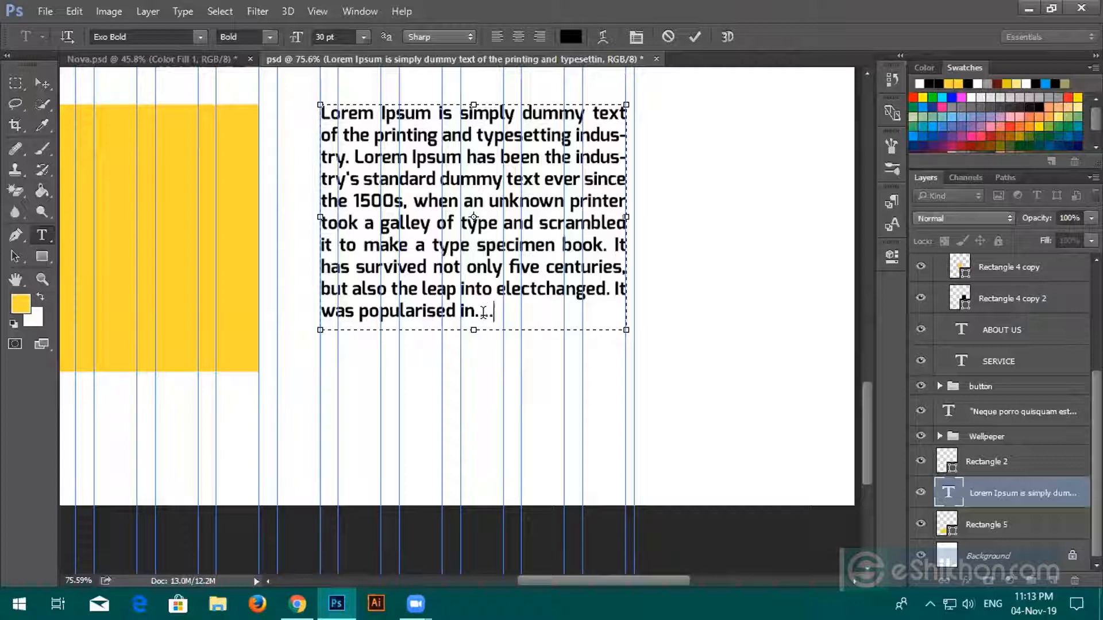
pyautogui.write('.....')
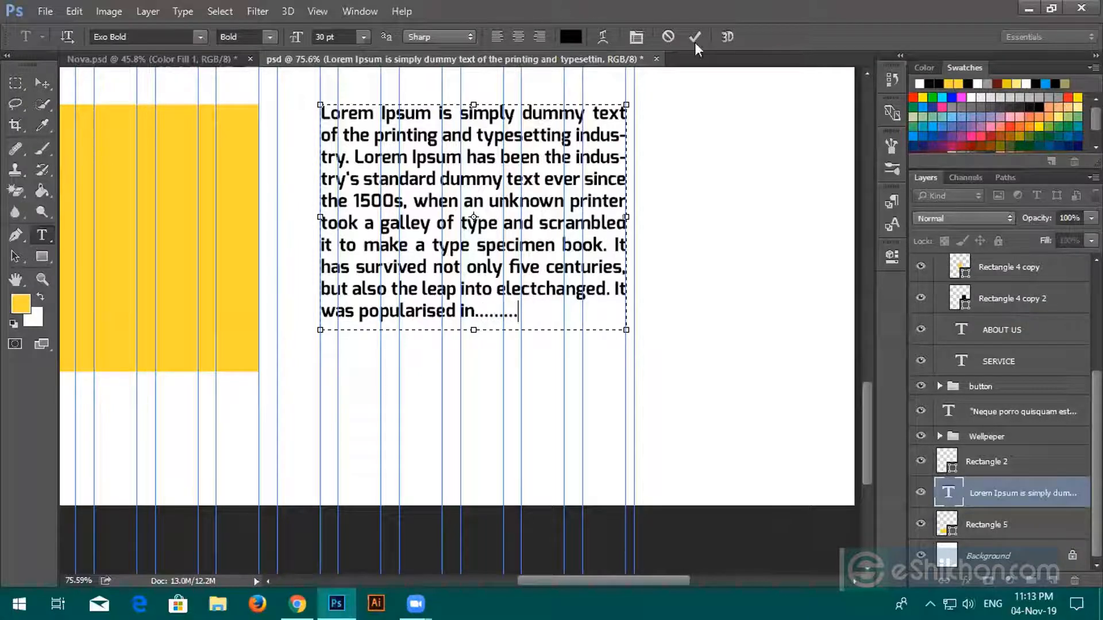
pyautogui.click(699, 37)
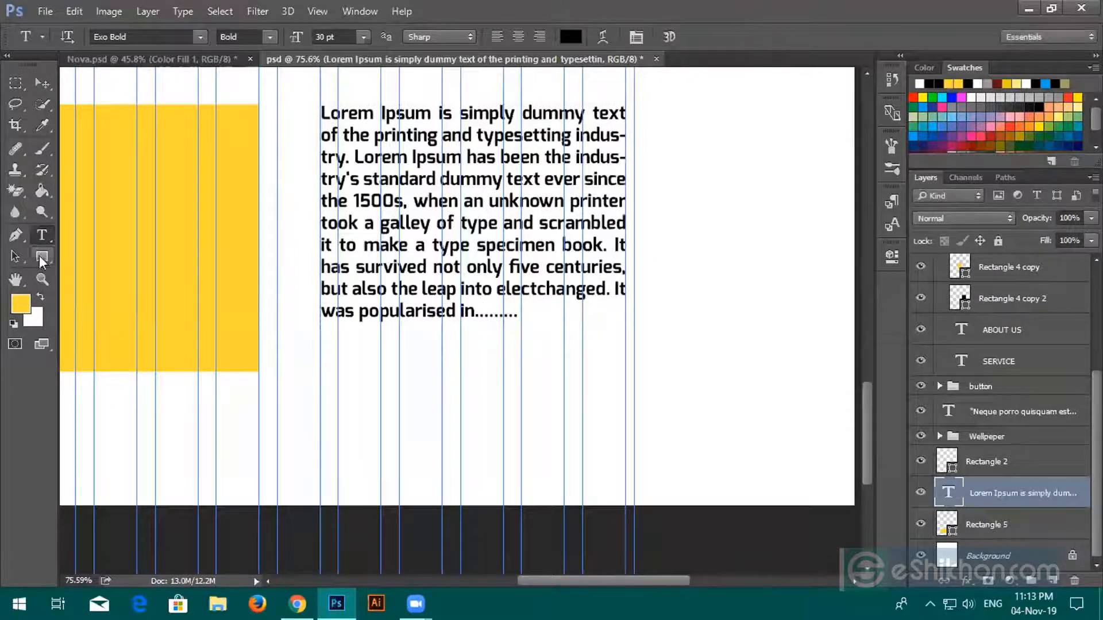
# Step: Draw a rounded rectangle about 189 by 52 px with a 10 px radius below the About Us paragraph, starting at its left edge
pyautogui.moveTo(36, 257); pyautogui.dragTo(101, 272)
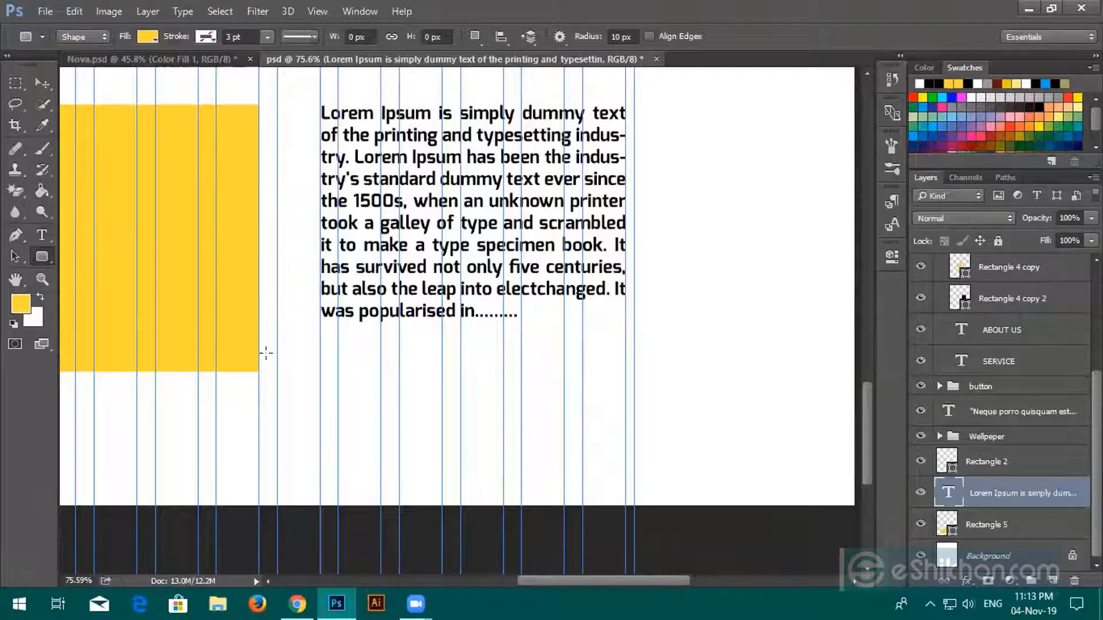
pyautogui.moveTo(321, 338); pyautogui.dragTo(436, 369)
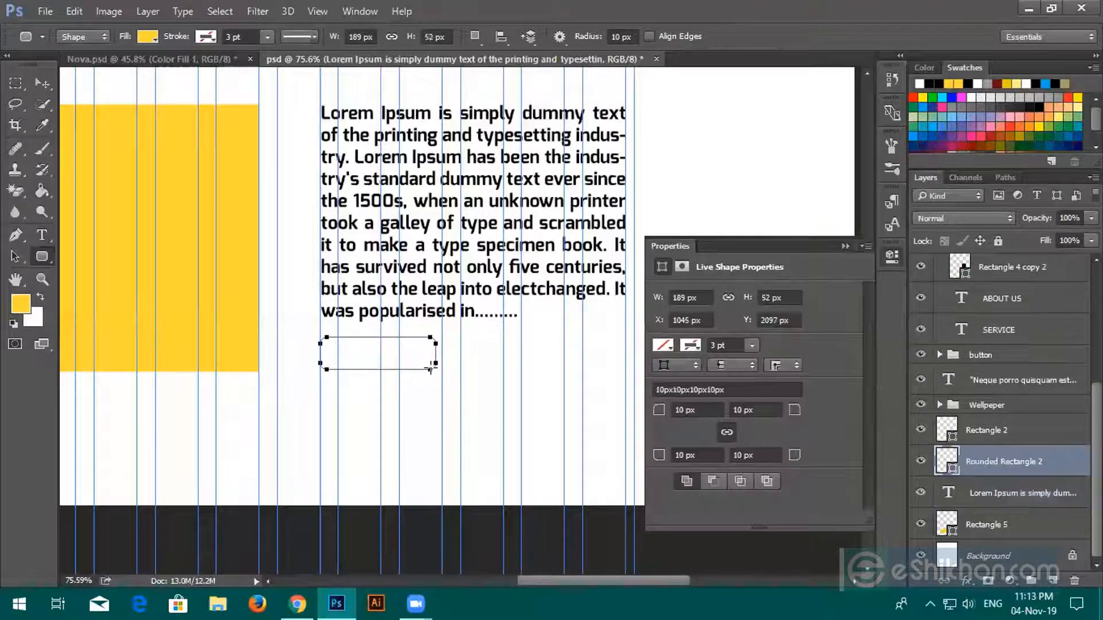
pyautogui.click(845, 246)
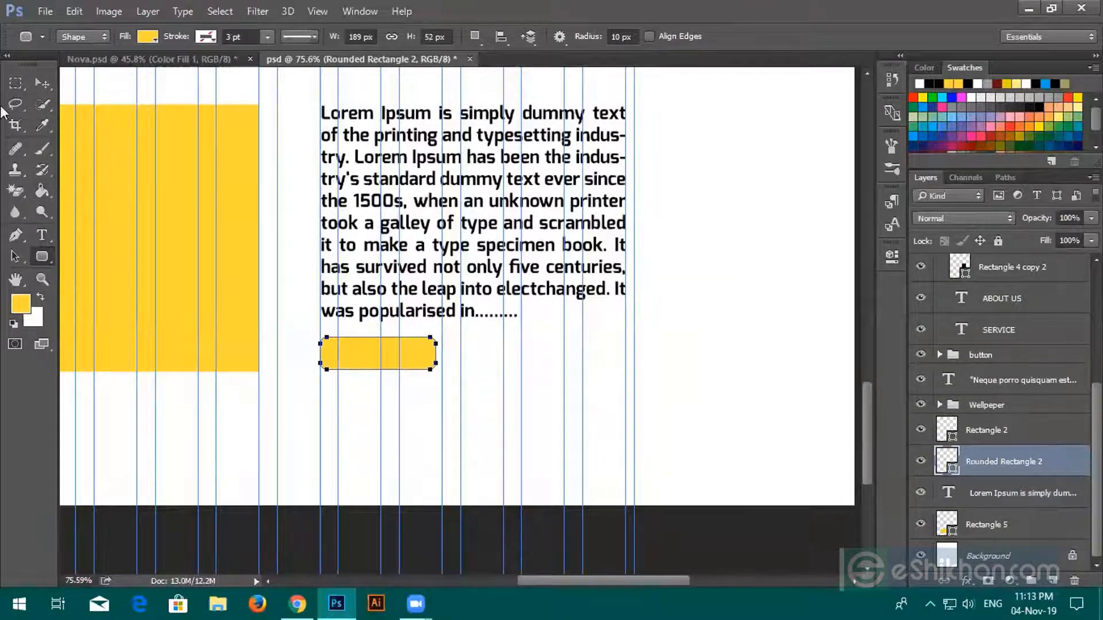
pyautogui.click(42, 83)
# Step: Recolour the new rounded rectangle to the blue sampled from the banner's "read more" button
pyautogui.scroll(-6, 233, 336)
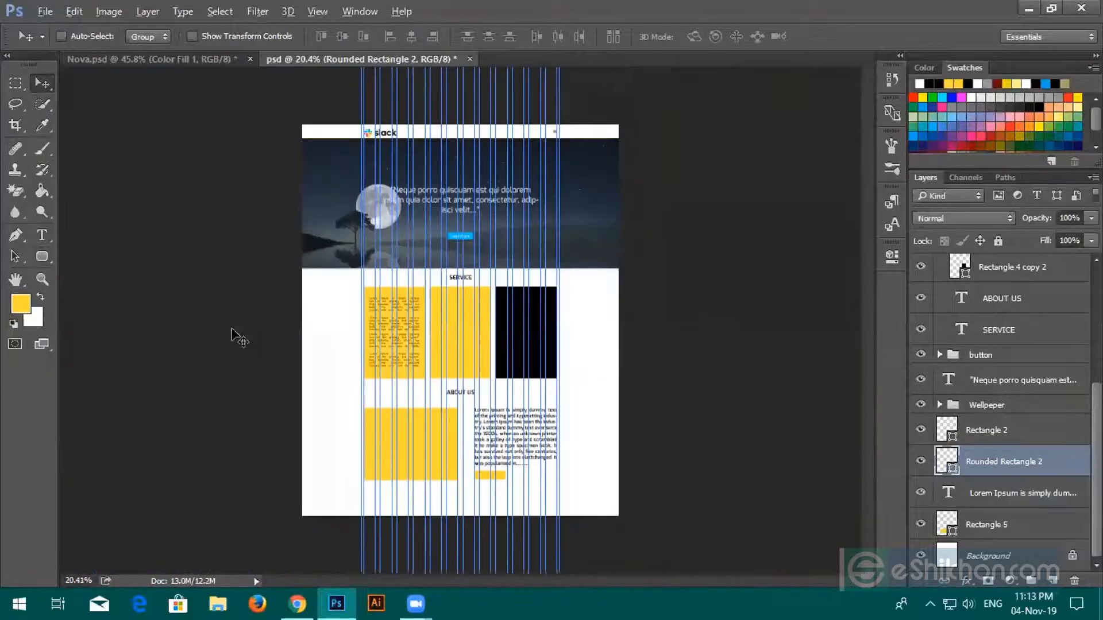
pyautogui.scroll(2, 429, 377)
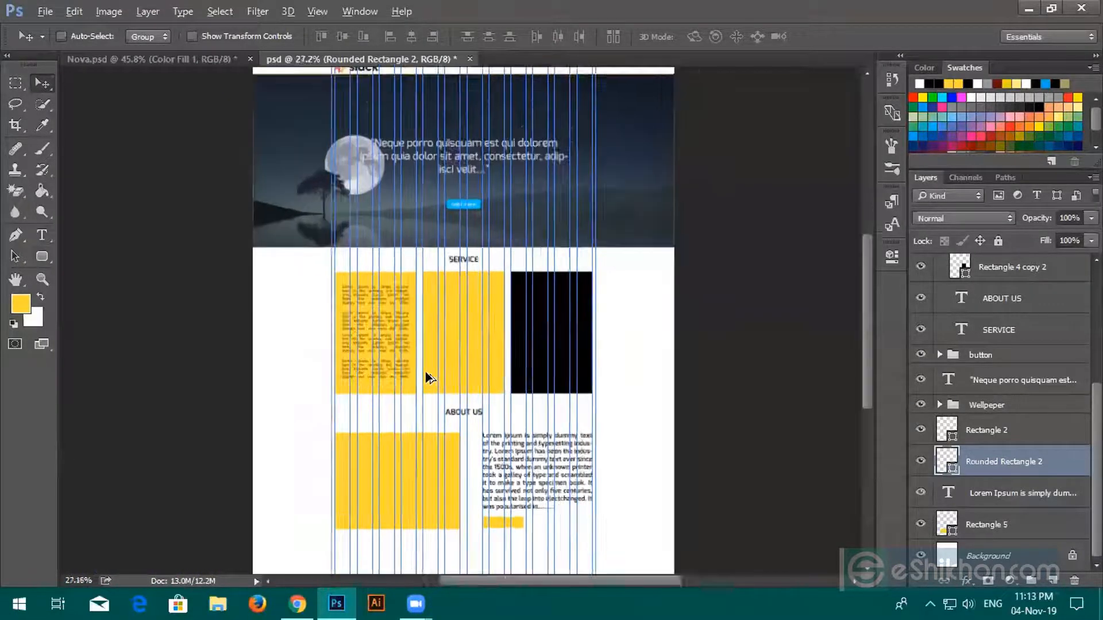
pyautogui.scroll(2, 427, 376)
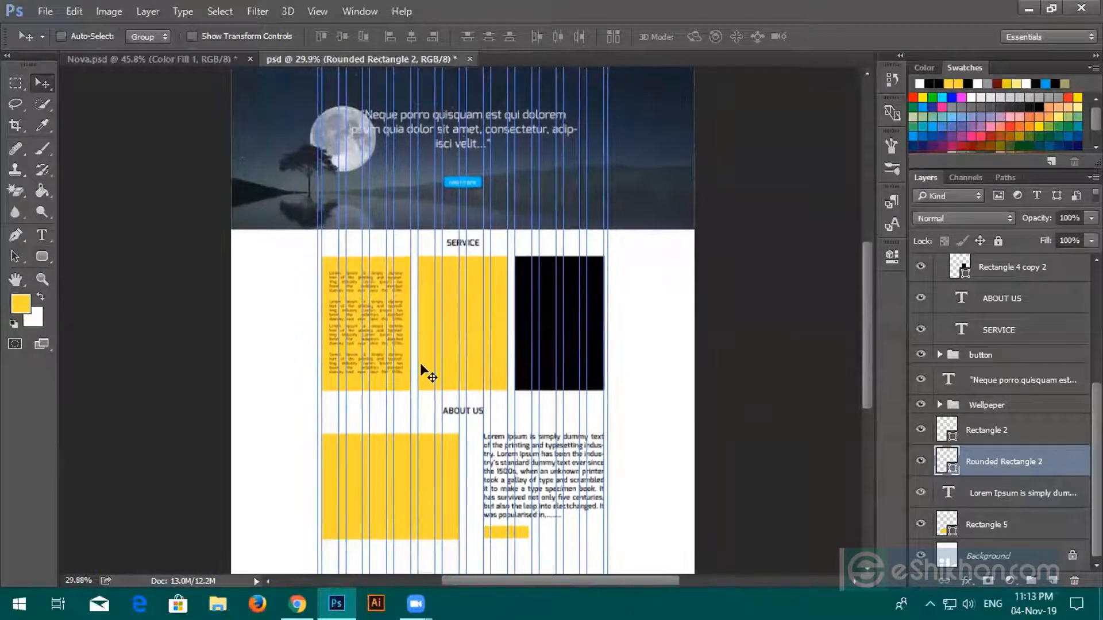
pyautogui.scroll(3, 424, 372)
pyautogui.scroll(-4, 424, 425)
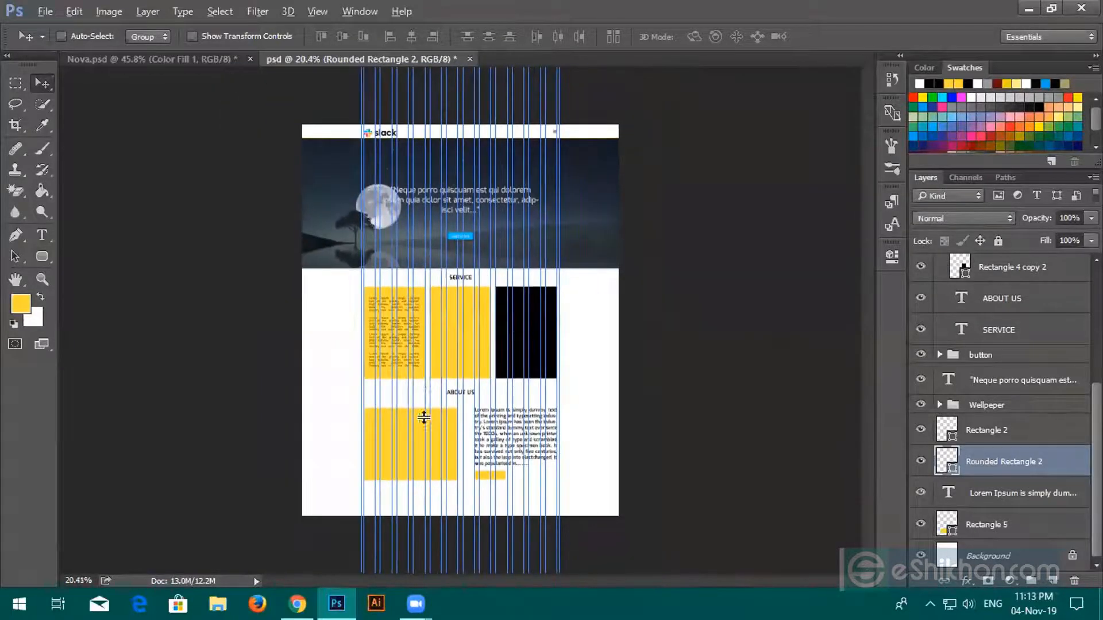
pyautogui.scroll(5, 423, 385)
pyautogui.moveTo(416, 347); pyautogui.dragTo(415, 346)
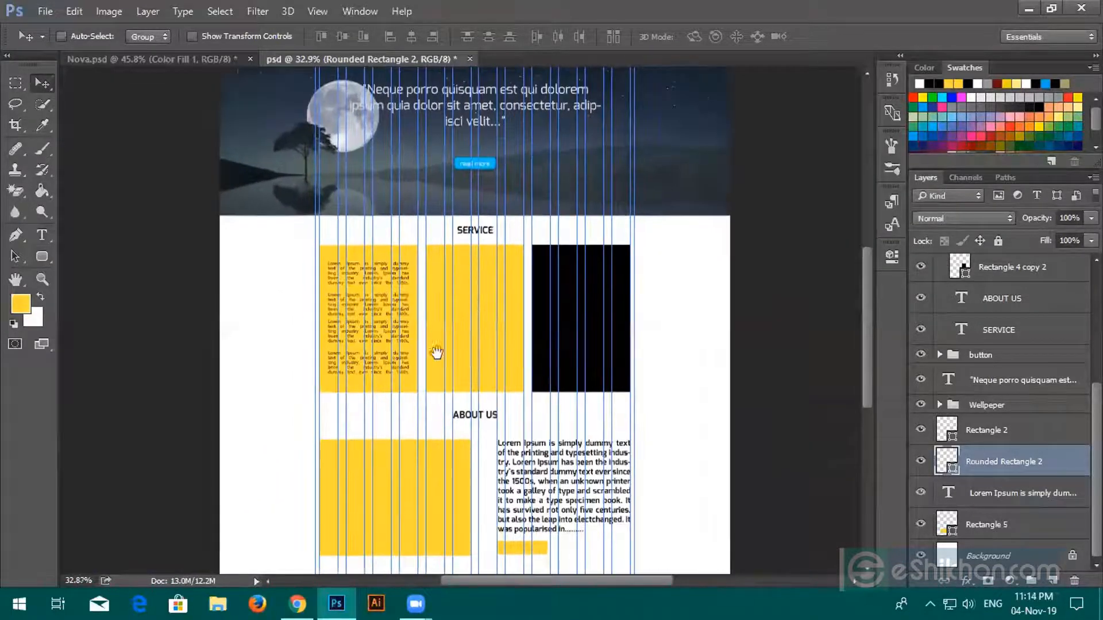
pyautogui.doubleClick(950, 466)
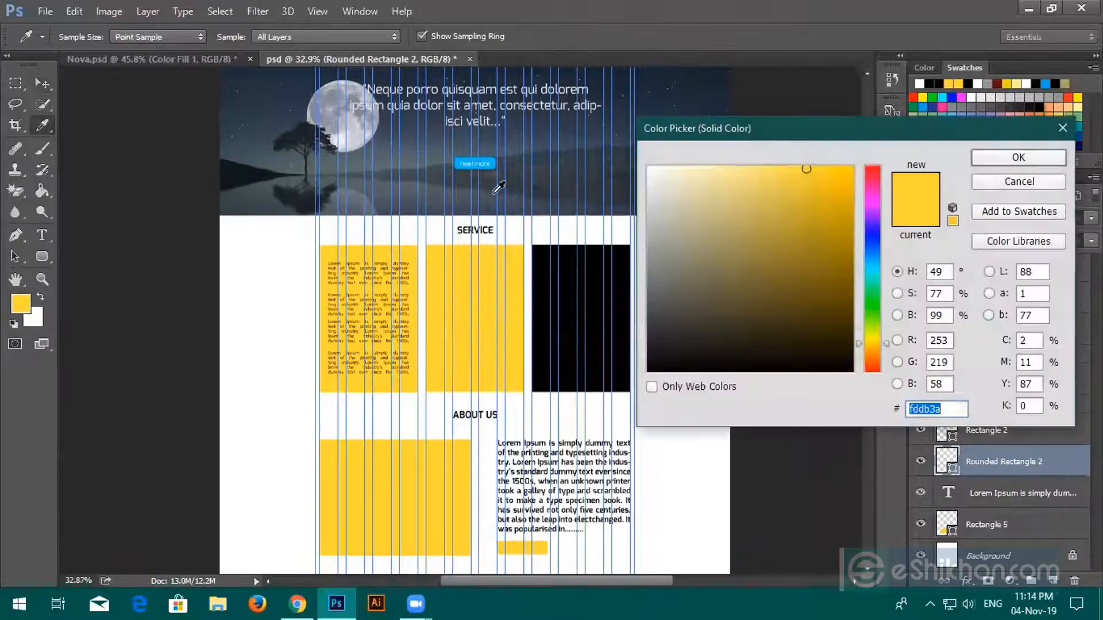
pyautogui.click(485, 159)
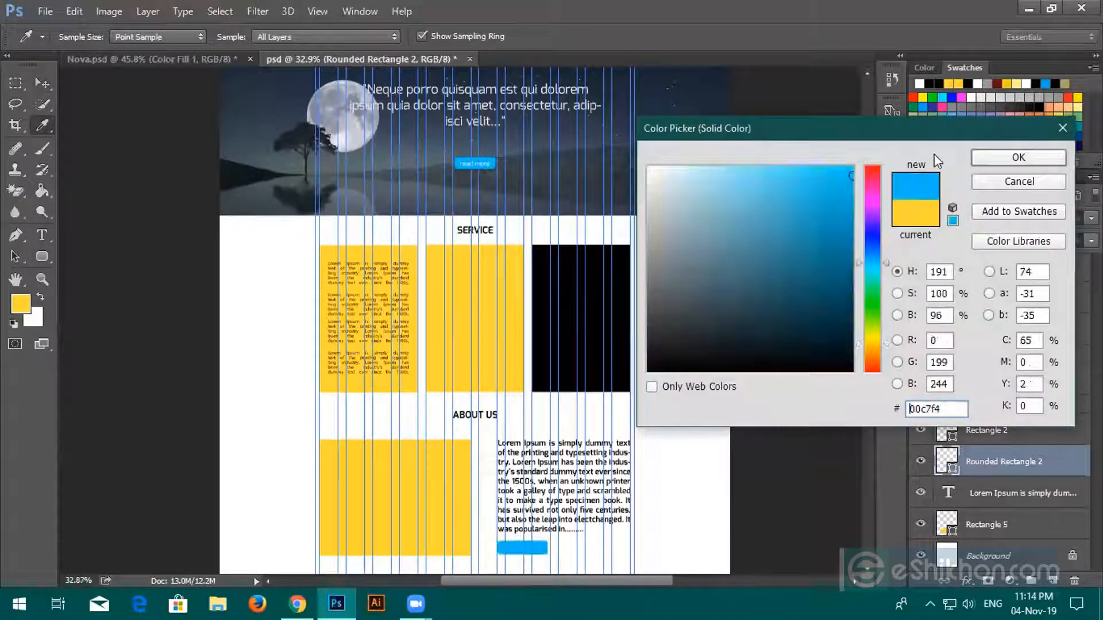
pyautogui.click(1029, 154)
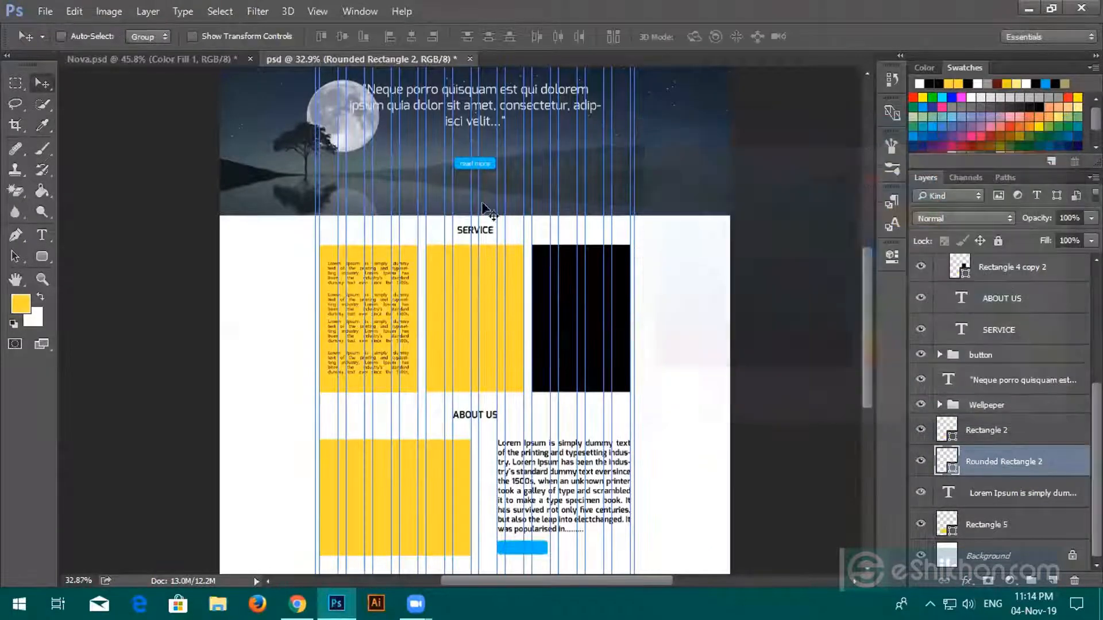
# Step: Recolour the Rectangle 2 shape to the blue sampled from the banner's "read more" button and toggle its visibility to check it
pyautogui.doubleClick(951, 436)
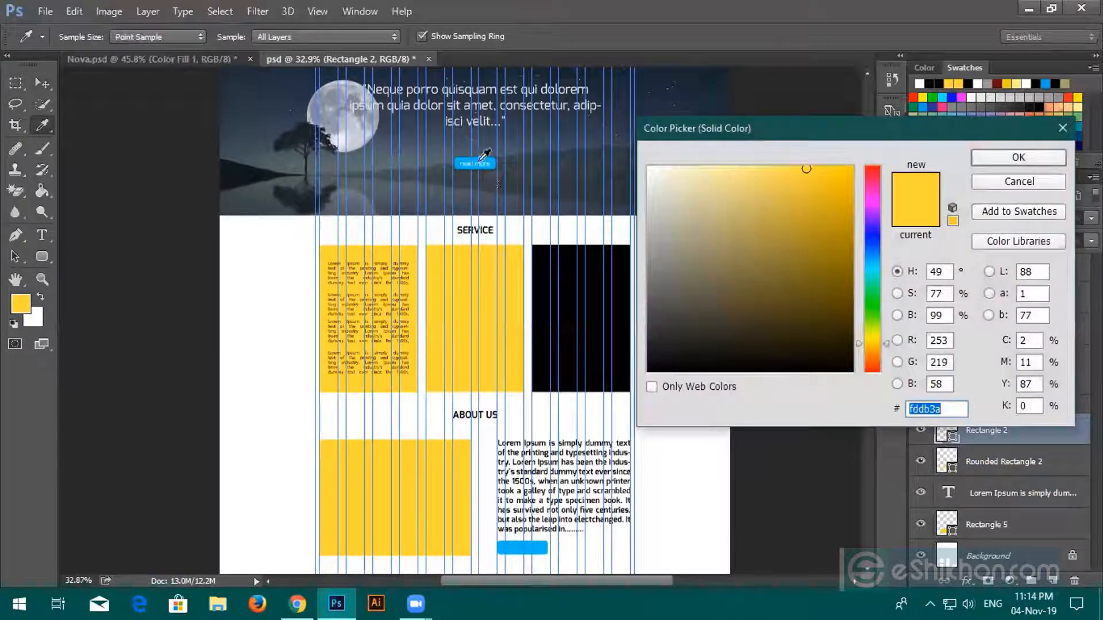
pyautogui.click(481, 158)
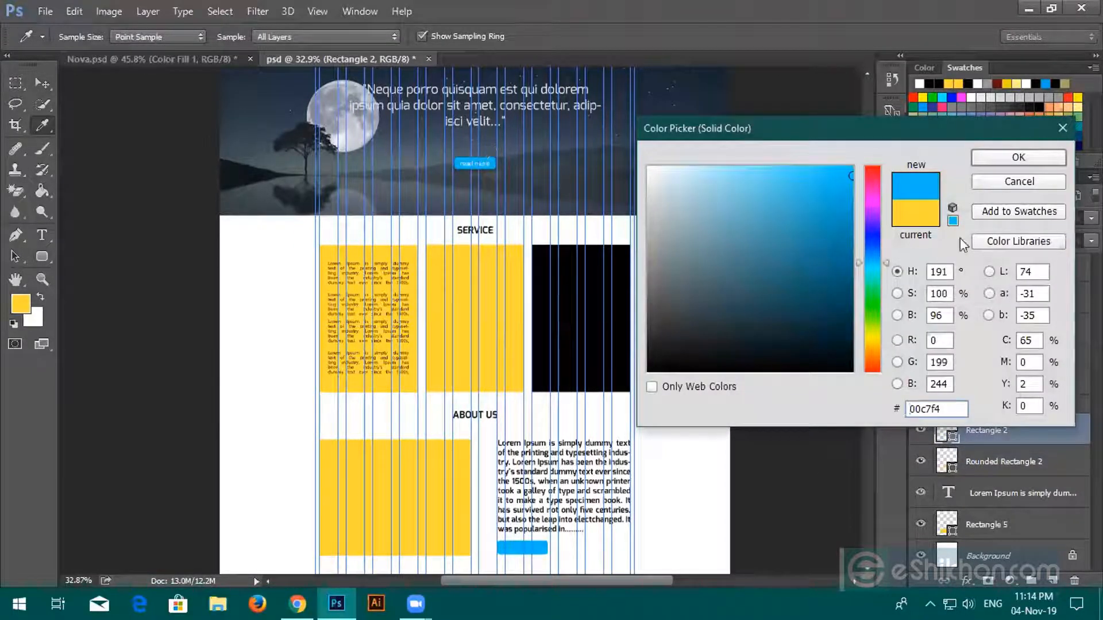
pyautogui.click(1018, 157)
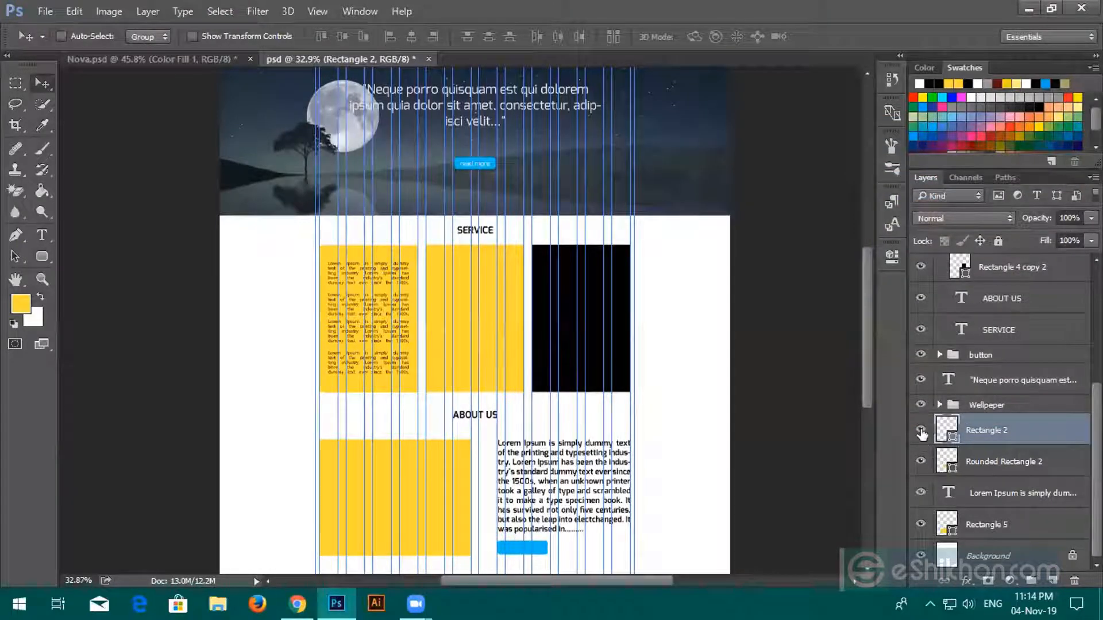
pyautogui.click(921, 430)
pyautogui.click(921, 430)
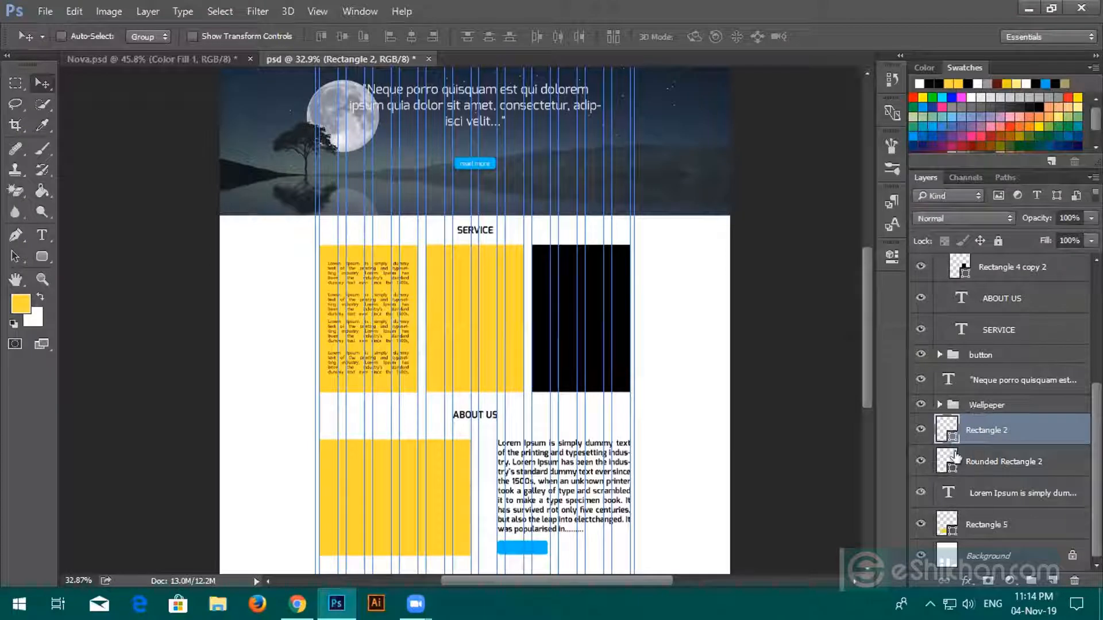
# Step: Recolour the About Us image placeholder, Rectangle 5, to the blue sampled from the banner's "read more" button
pyautogui.click(989, 465)
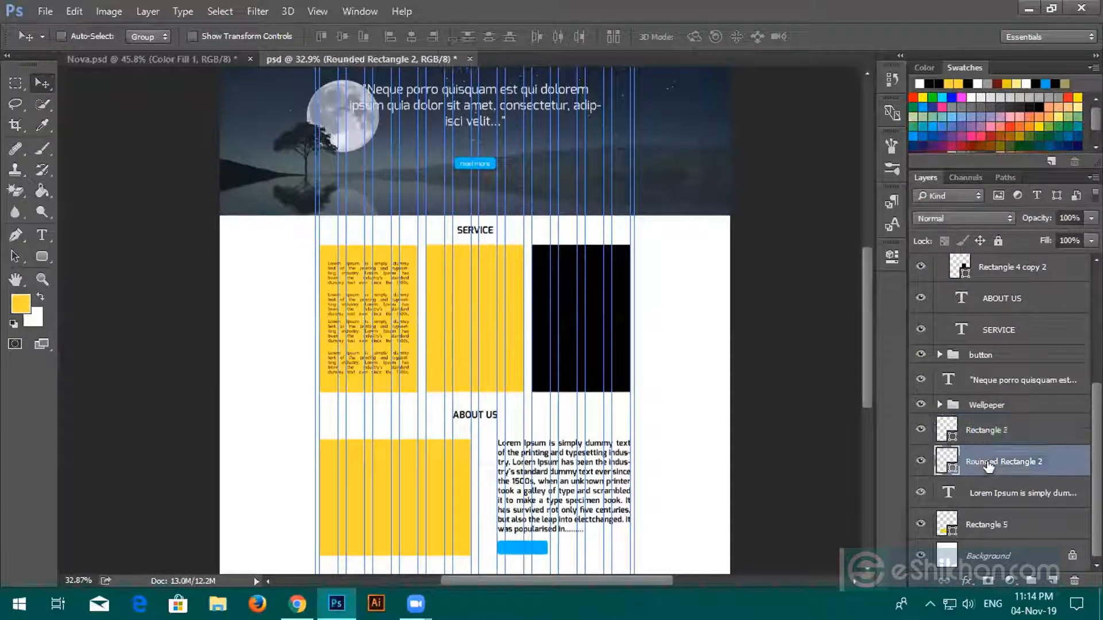
pyautogui.click(918, 463)
pyautogui.click(914, 464)
pyautogui.click(1000, 498)
pyautogui.click(993, 529)
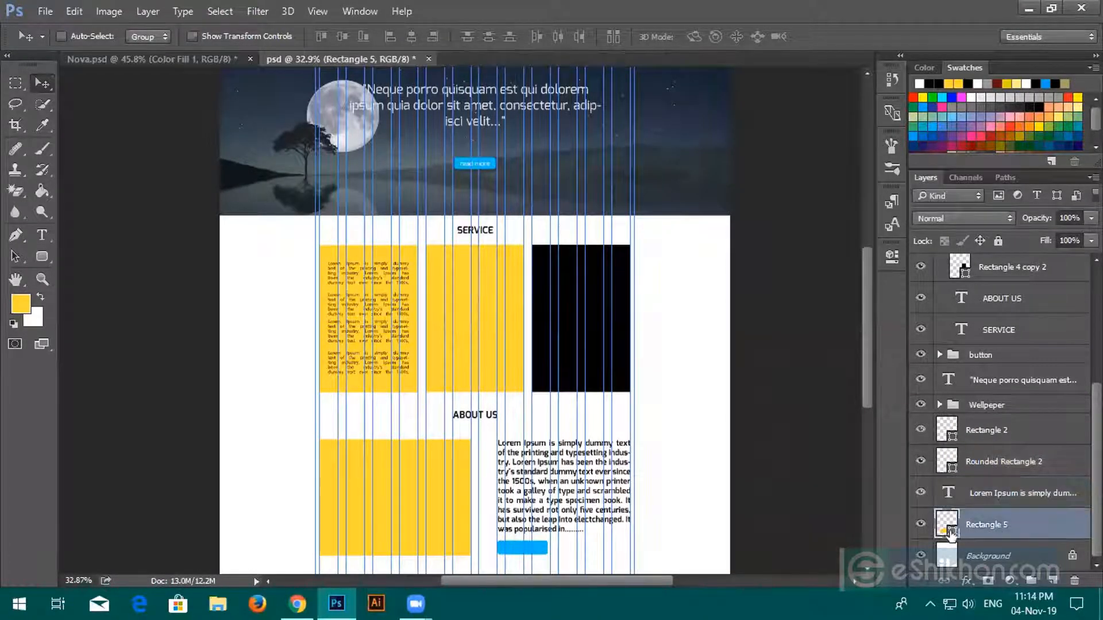
pyautogui.doubleClick(951, 526)
pyautogui.click(493, 160)
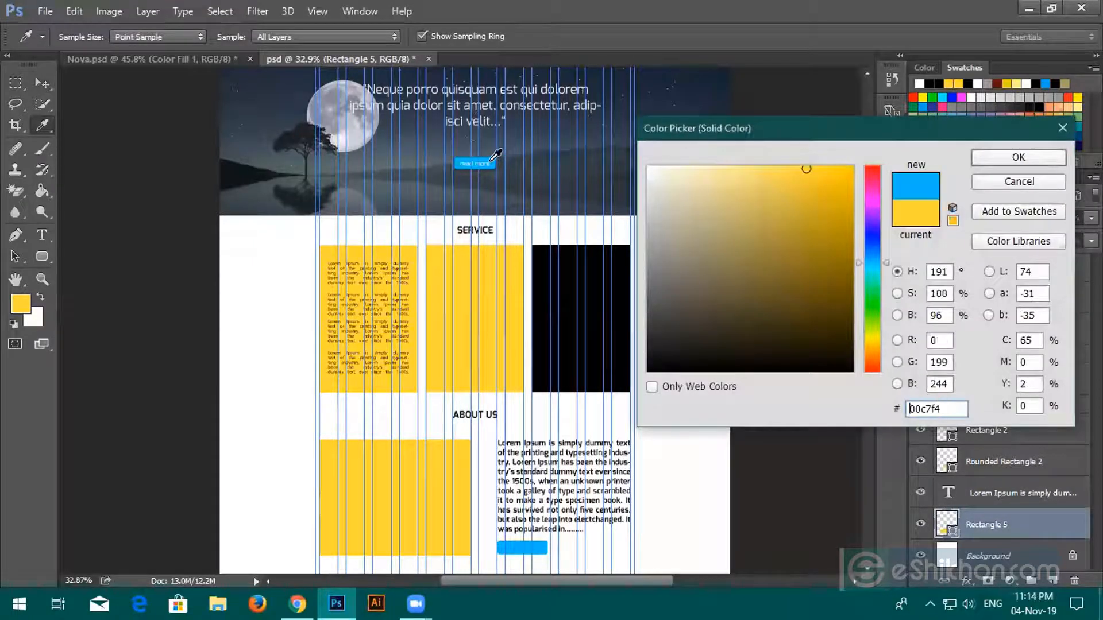
pyautogui.click(987, 158)
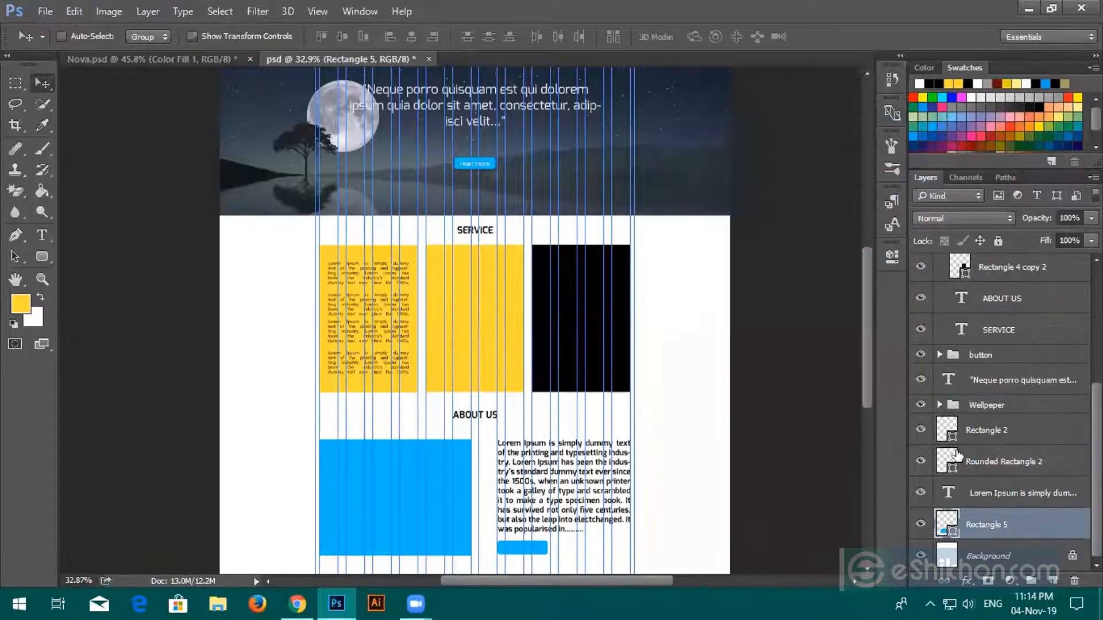
# Step: Group the layers from Rectangle 2 through Rectangle 5 and name the group "About"
pyautogui.click(1002, 429)
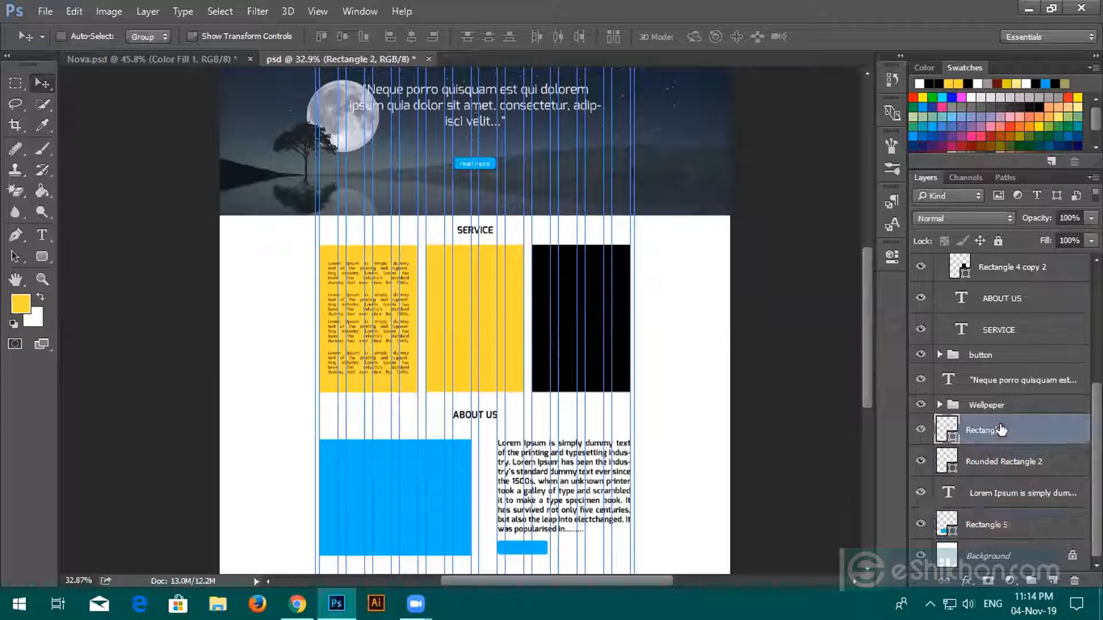
pyautogui.keyDown('shift'); pyautogui.click(1007, 525); pyautogui.keyUp('shift')
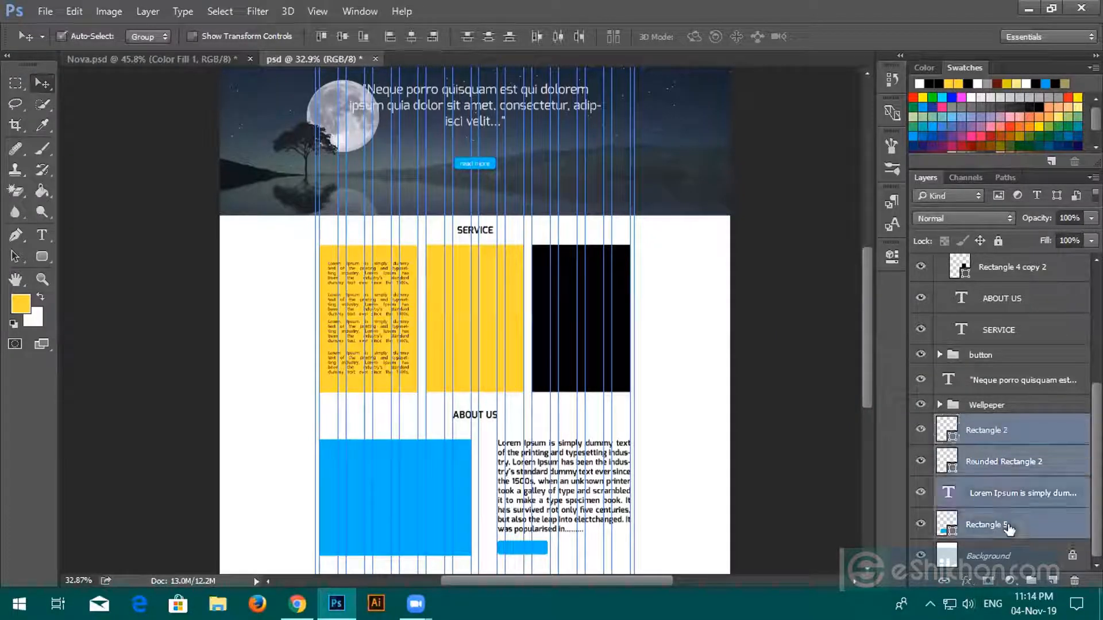
pyautogui.hotkey('ctrl', 'g')
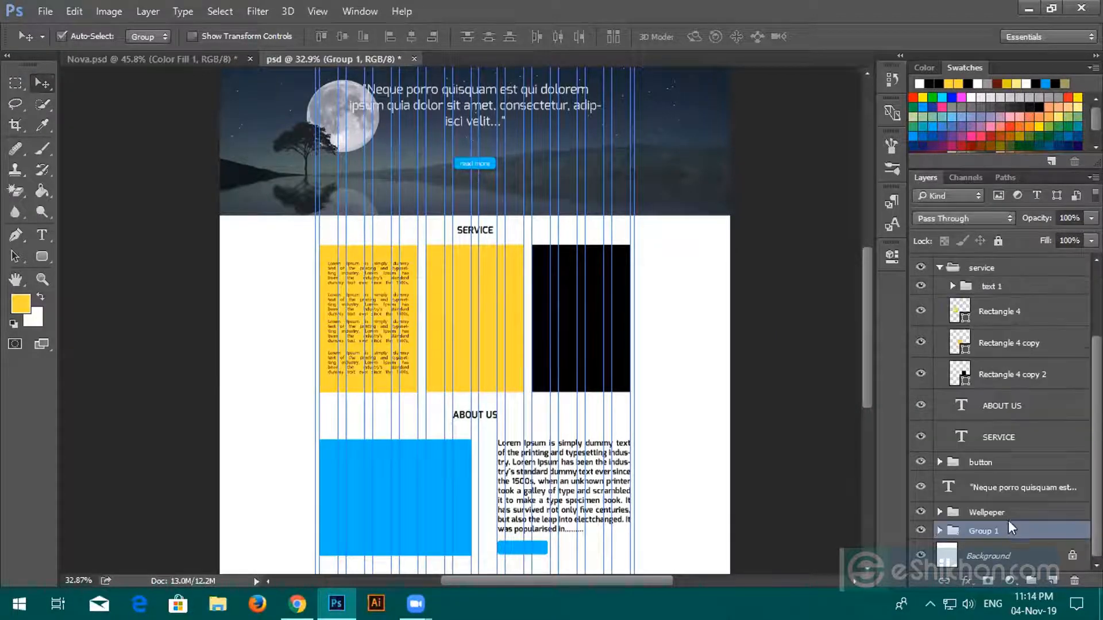
pyautogui.doubleClick(978, 530)
pyautogui.moveTo(1014, 532); pyautogui.dragTo(920, 531)
pyautogui.write('A')
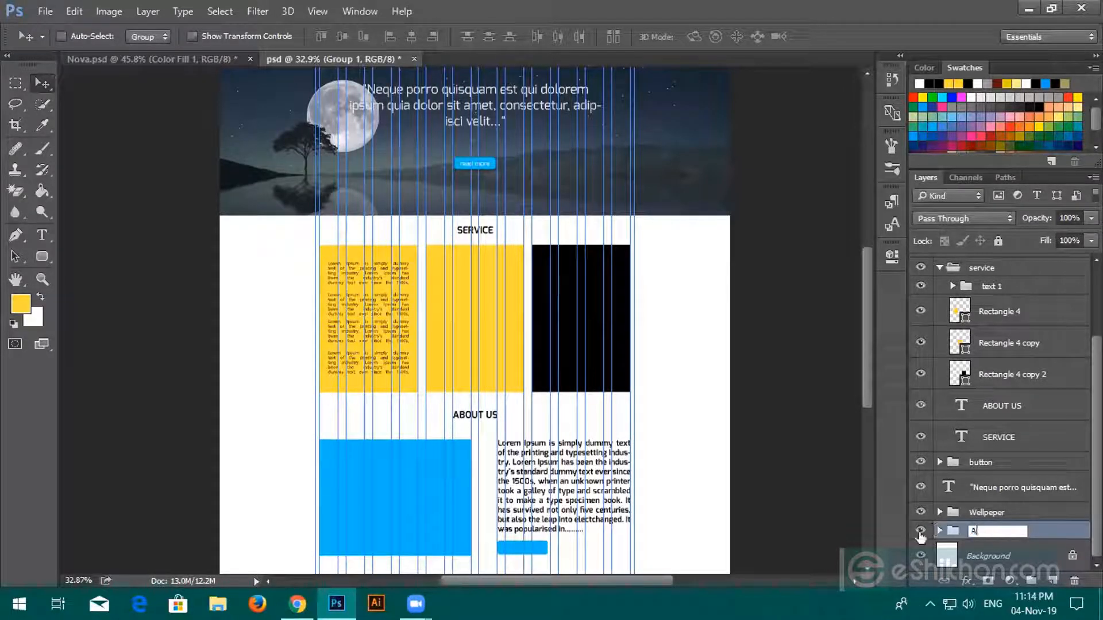
pyautogui.write('bc')
pyautogui.write('ut')
pyautogui.press('Return')
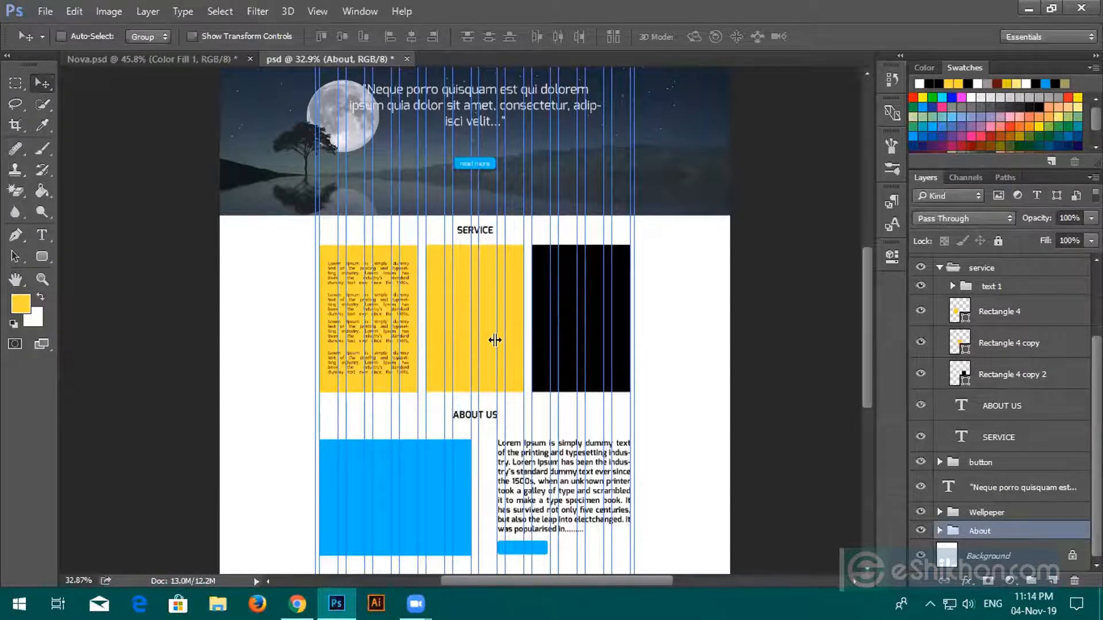
# Step: Recolour all three Service section rectangles to the blue sampled from the banner's "read more" button
pyautogui.scroll(-3, 495, 340)
pyautogui.scroll(3, 985, 377)
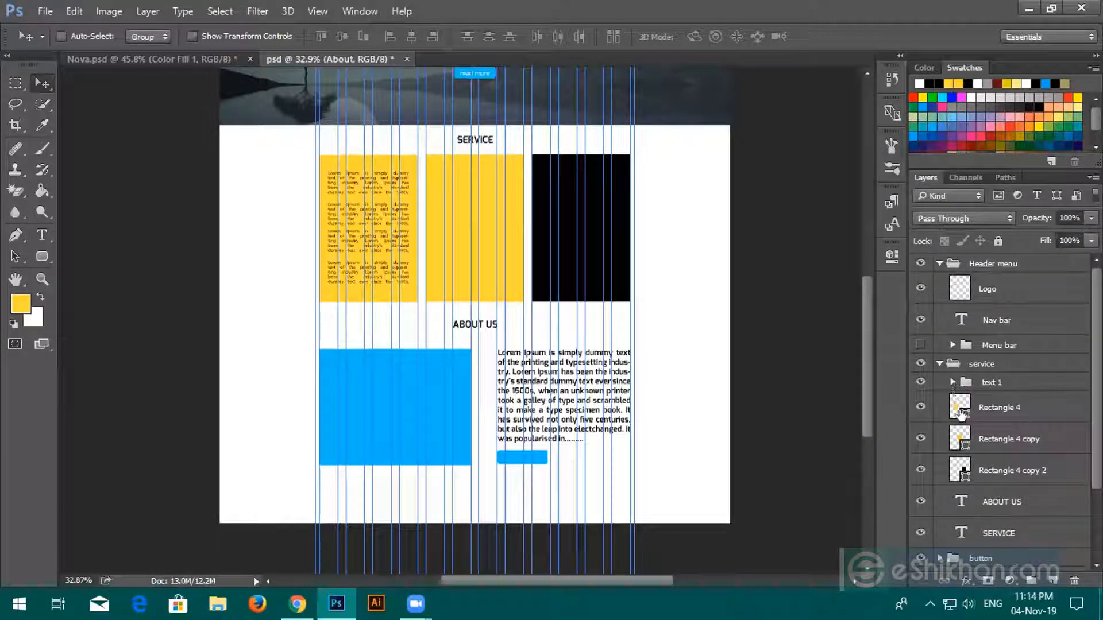
pyautogui.doubleClick(959, 408)
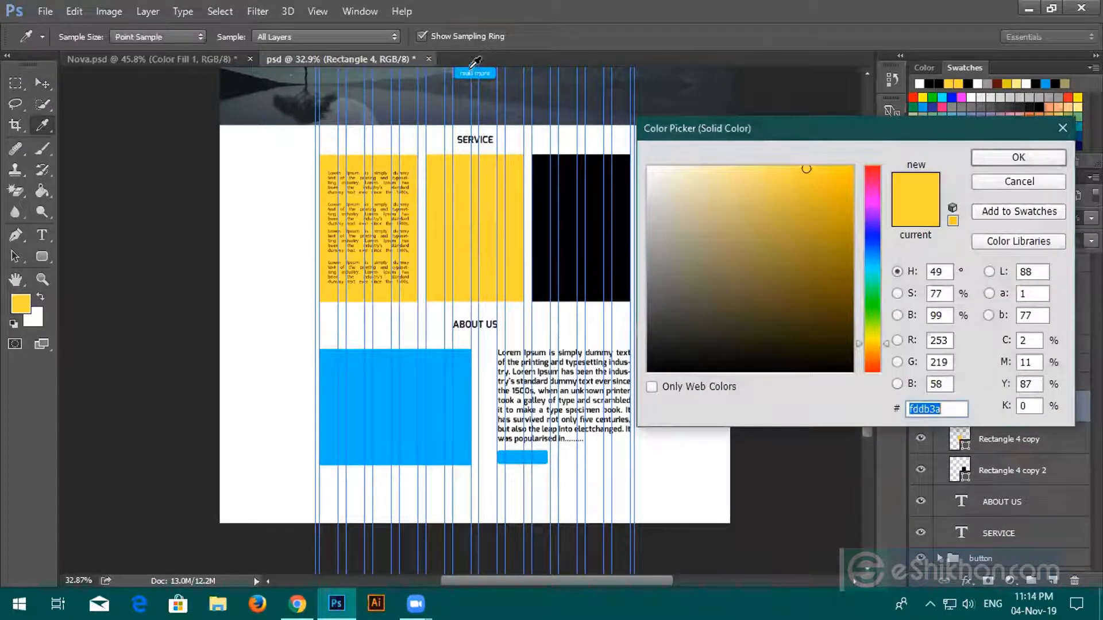
pyautogui.click(473, 72)
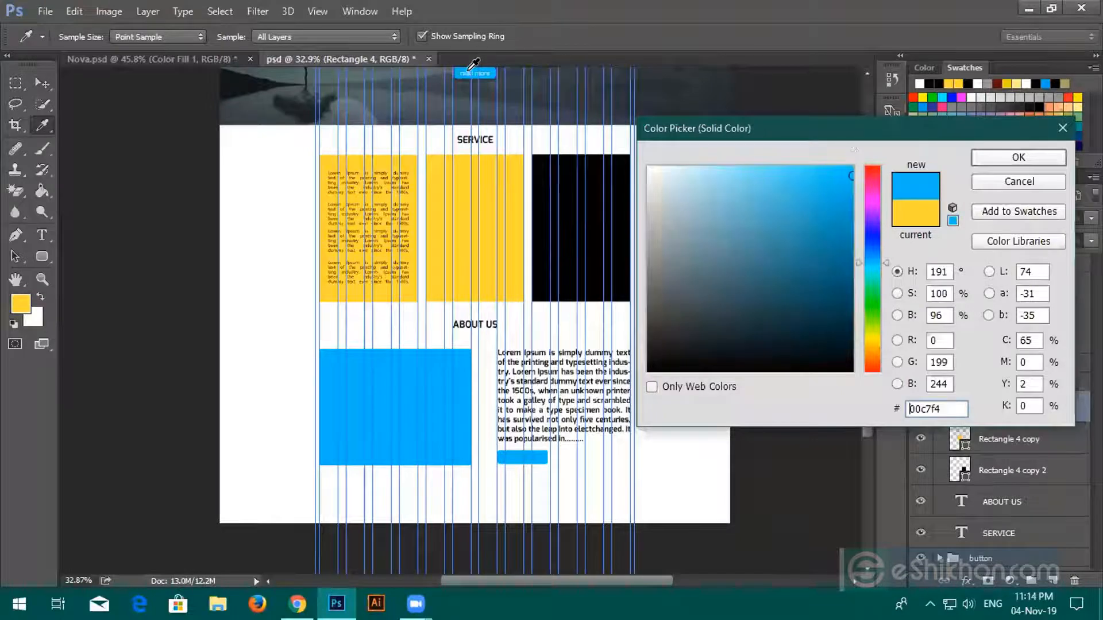
pyautogui.click(982, 156)
pyautogui.doubleClick(969, 447)
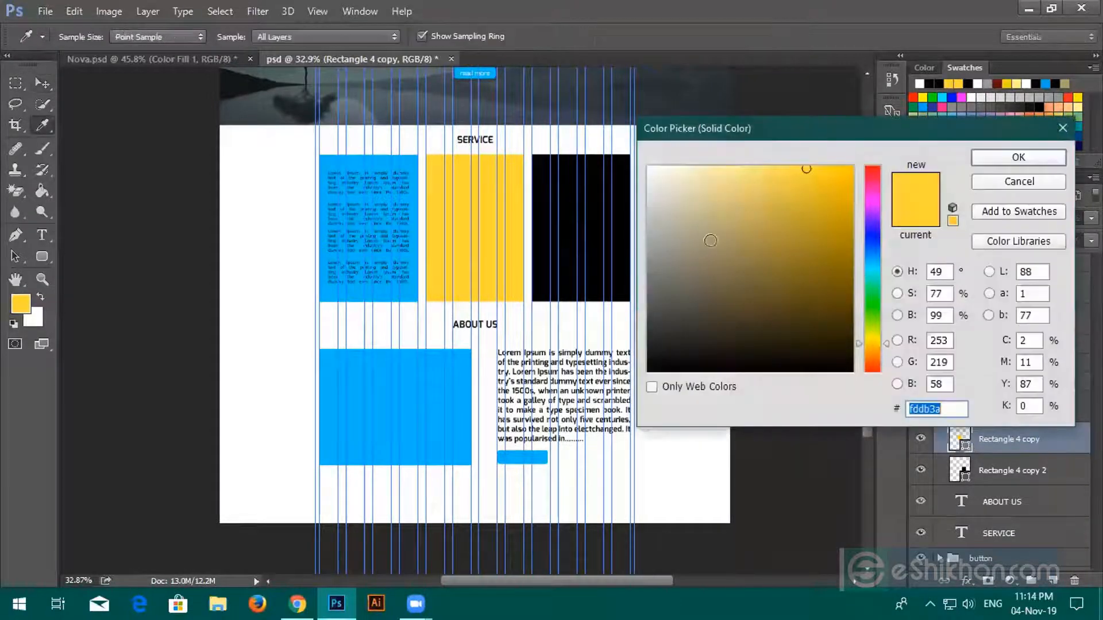
pyautogui.click(478, 73)
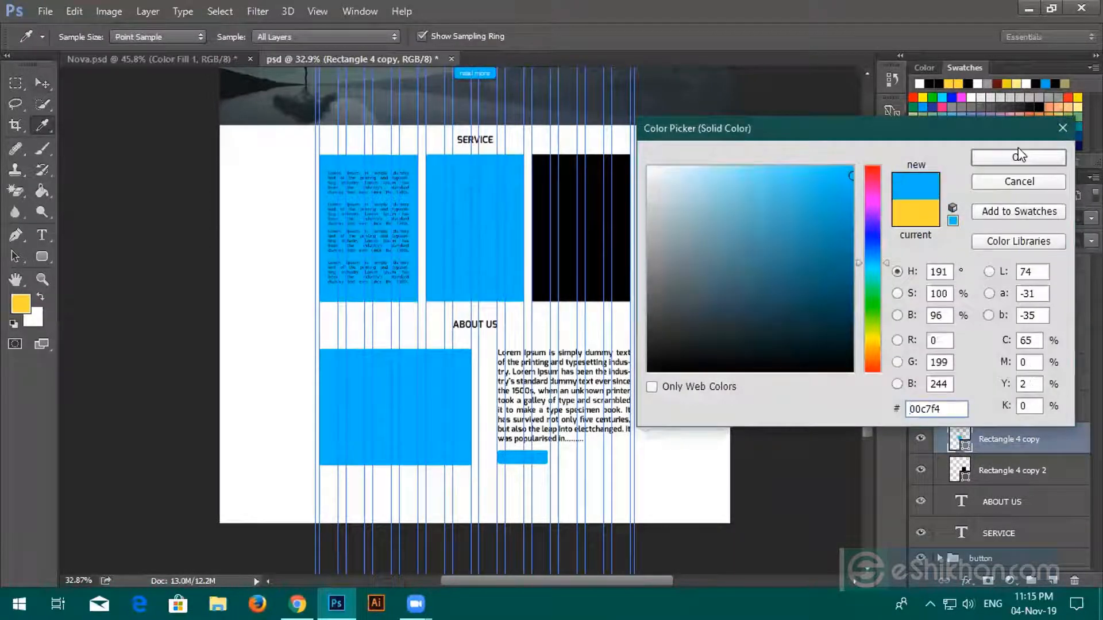
pyautogui.press('Return')
pyautogui.doubleClick(968, 477)
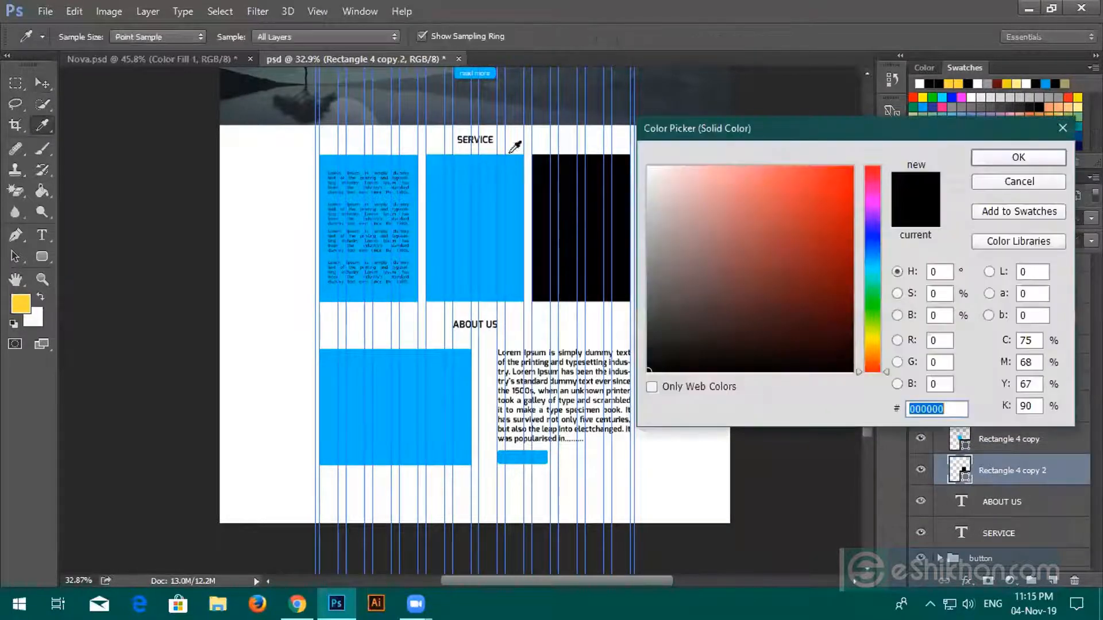
pyautogui.click(487, 73)
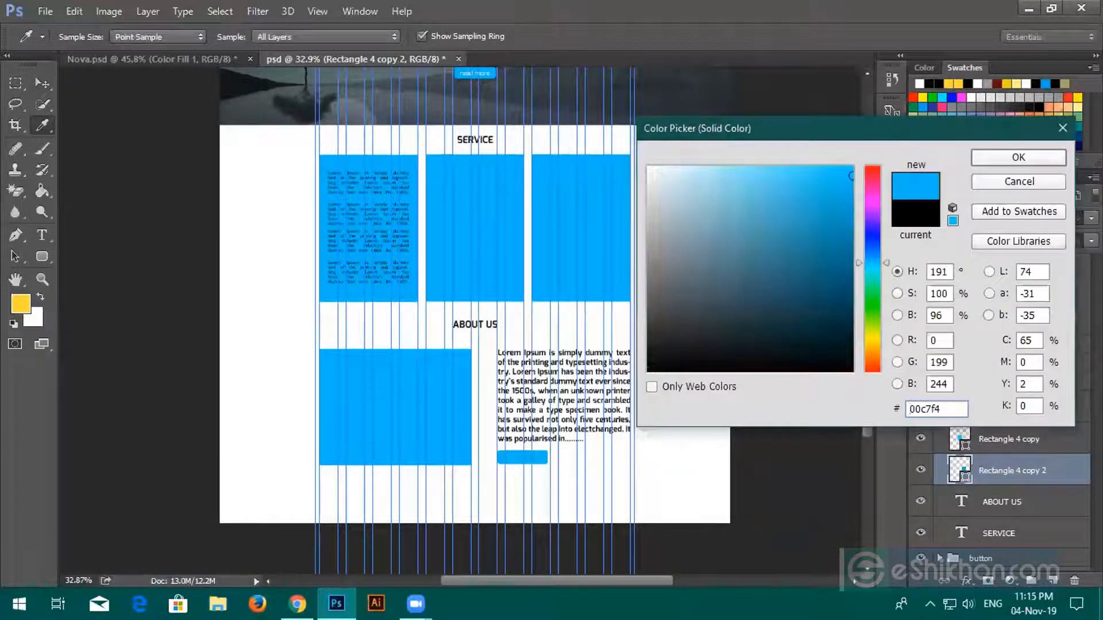
pyautogui.click(1019, 157)
# Step: Collapse the service group and move the banner quote text layer into the button group
pyautogui.scroll(1, 764, 494)
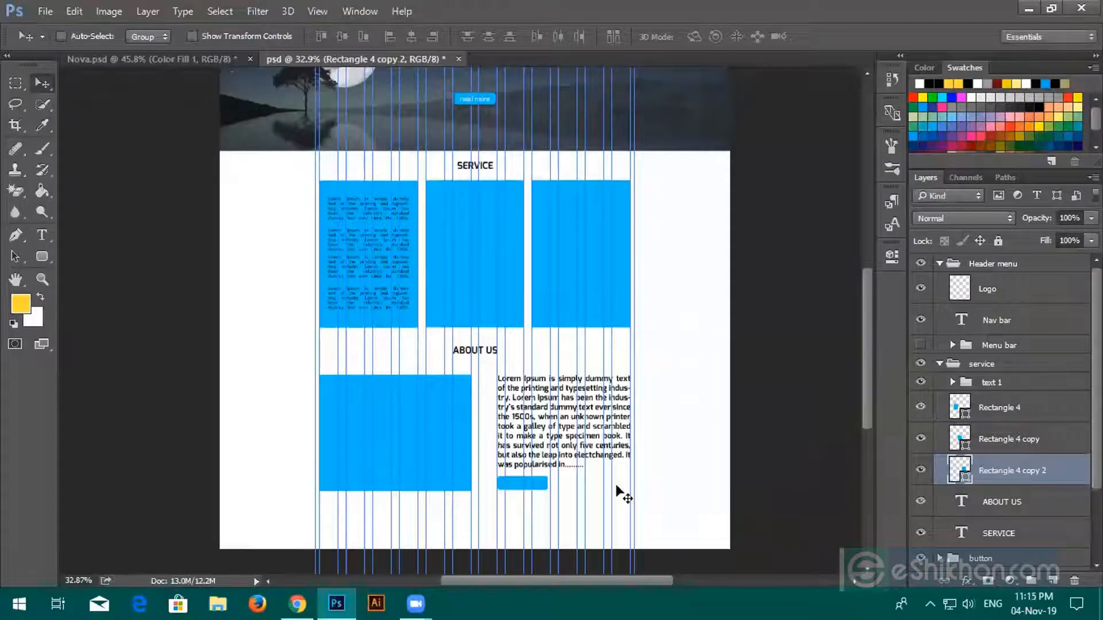
pyautogui.scroll(3, 540, 468)
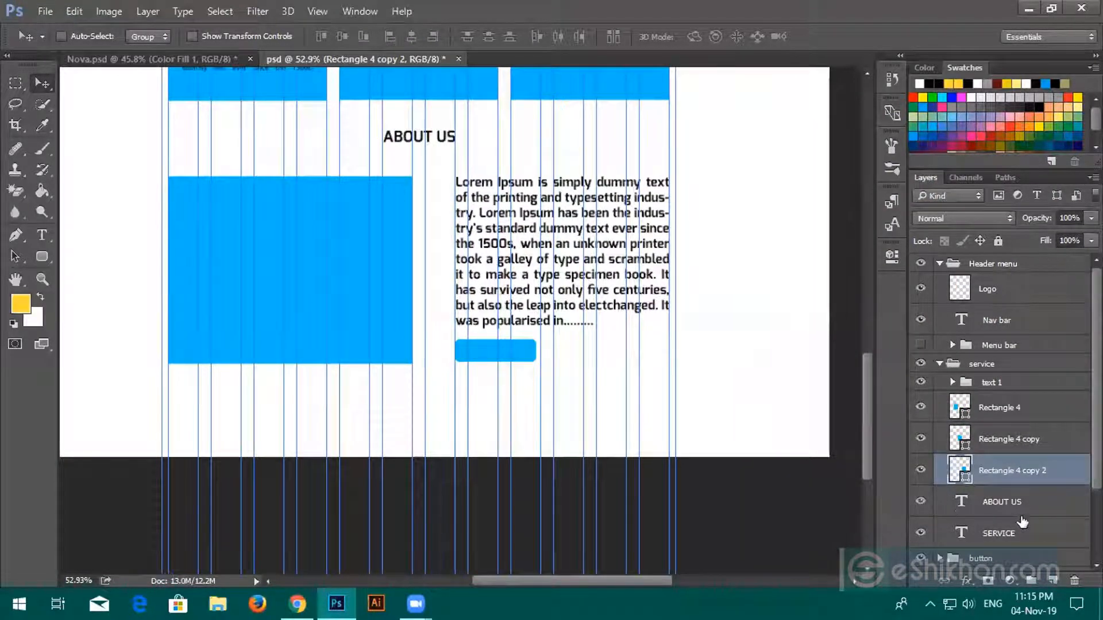
pyautogui.click(939, 364)
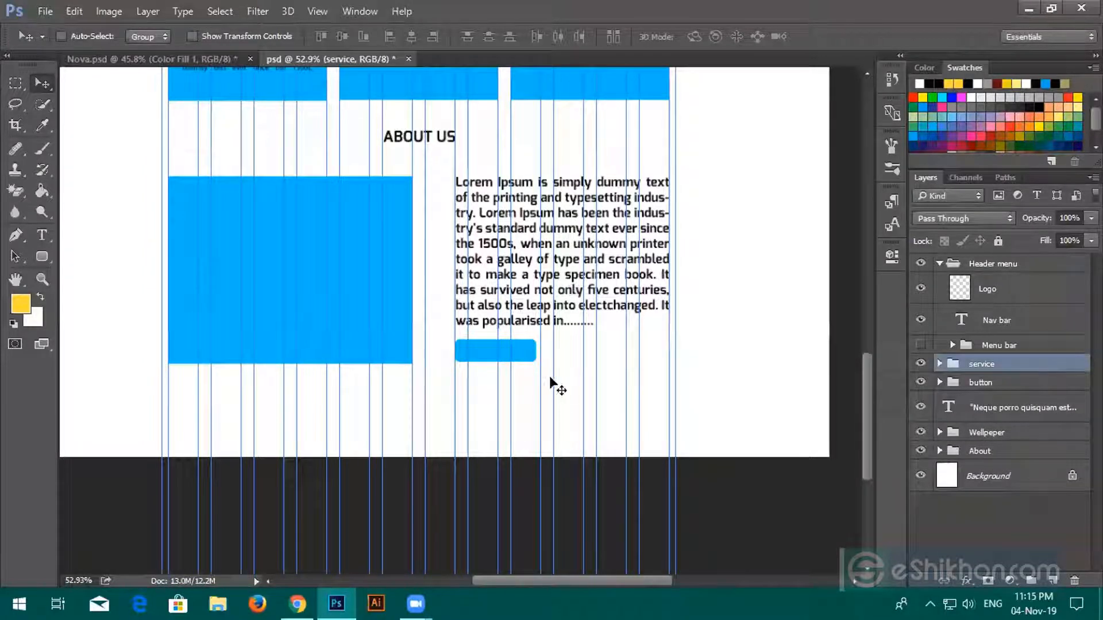
pyautogui.moveTo(978, 400)
pyautogui.mouseDown()
pyautogui.moveTo(982, 411)
pyautogui.moveTo(965, 384)
pyautogui.mouseUp()
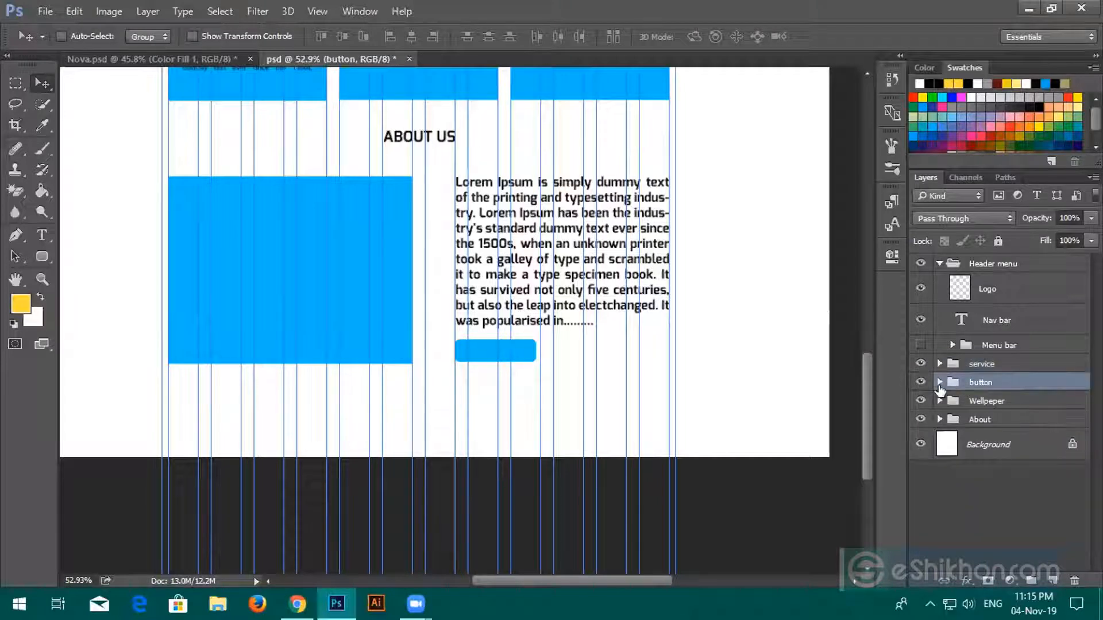
pyautogui.click(940, 383)
pyautogui.scroll(-1, 970, 492)
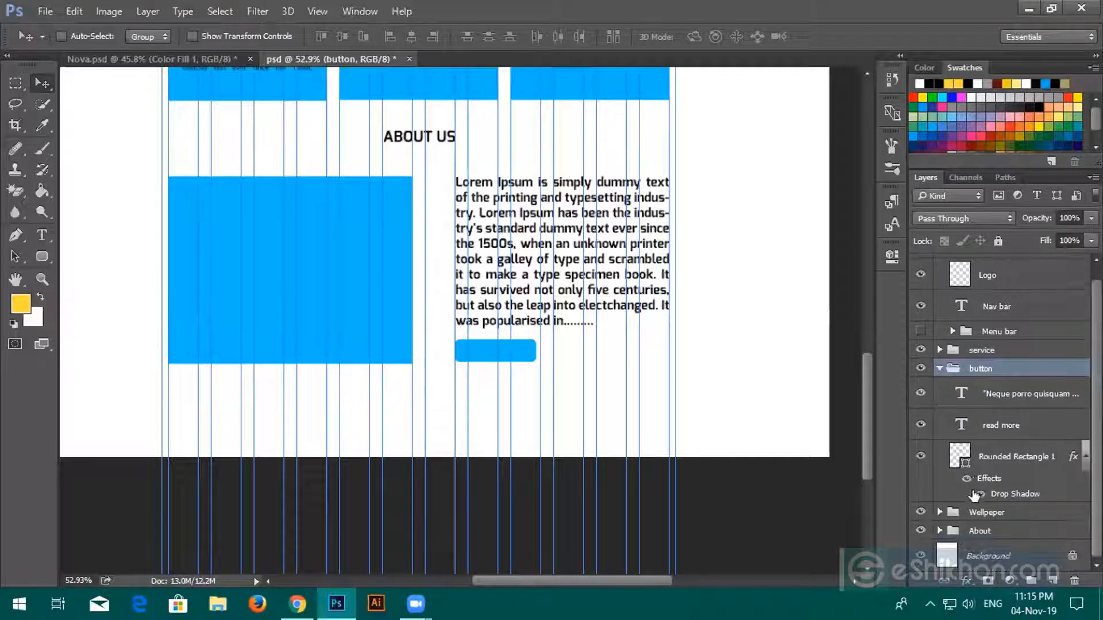
pyautogui.click(962, 426)
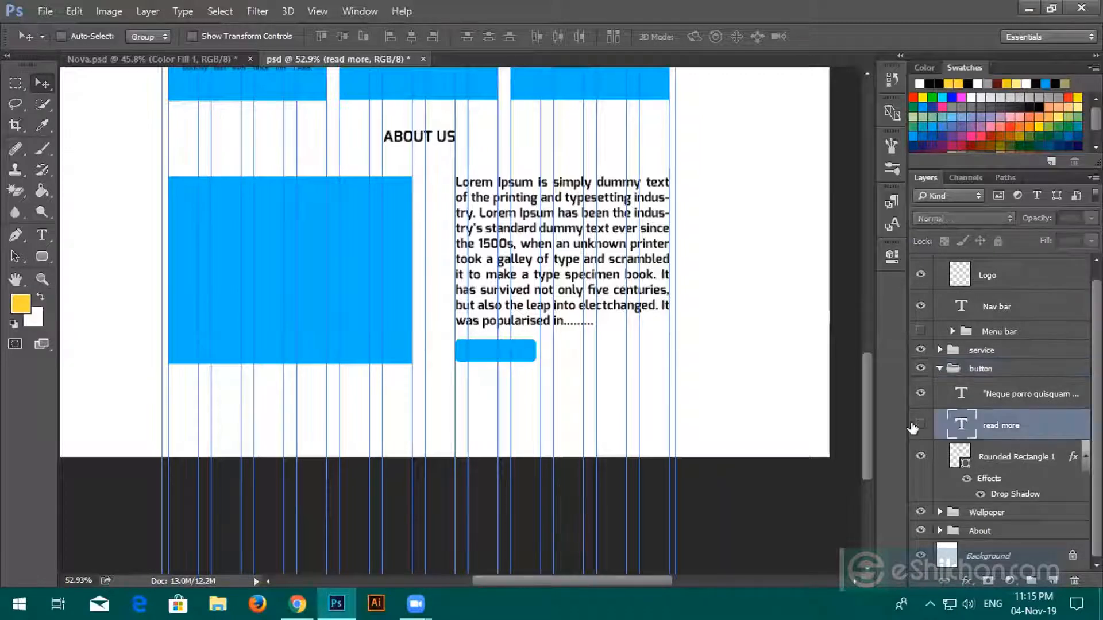
pyautogui.click(940, 369)
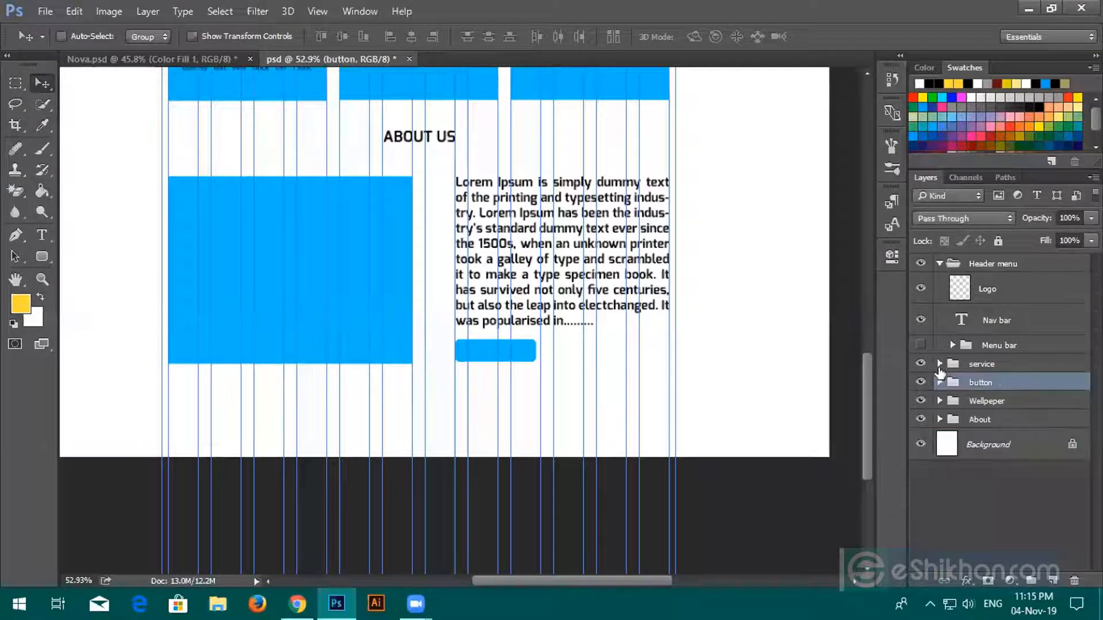
# Step: Collapse the Header menu group and delete the Rectangle 2 layer from the About group
pyautogui.click(971, 422)
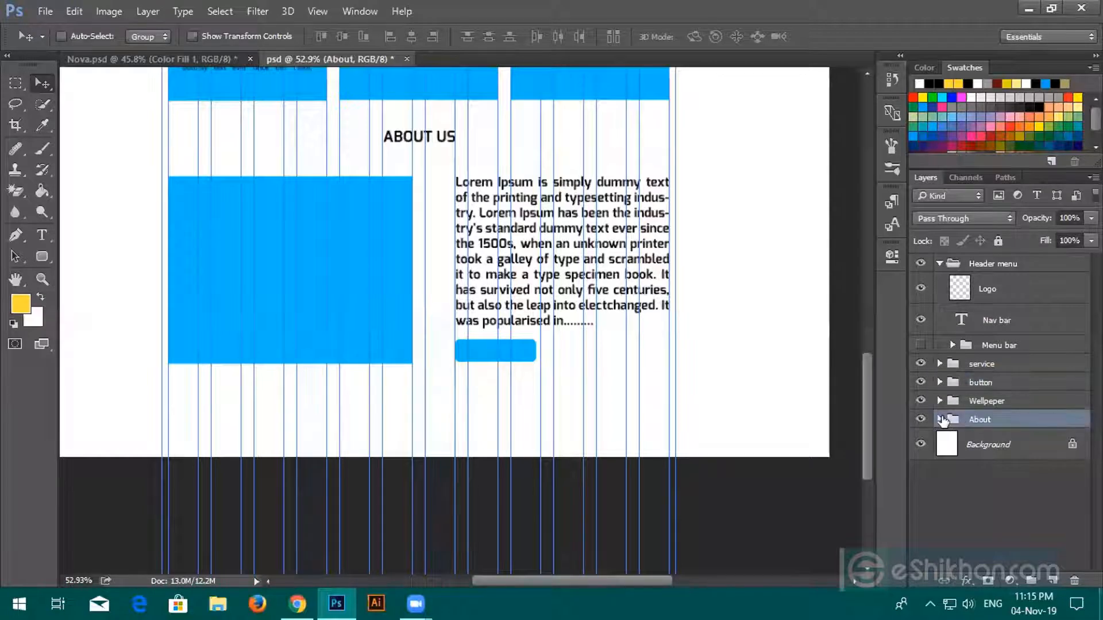
pyautogui.click(940, 420)
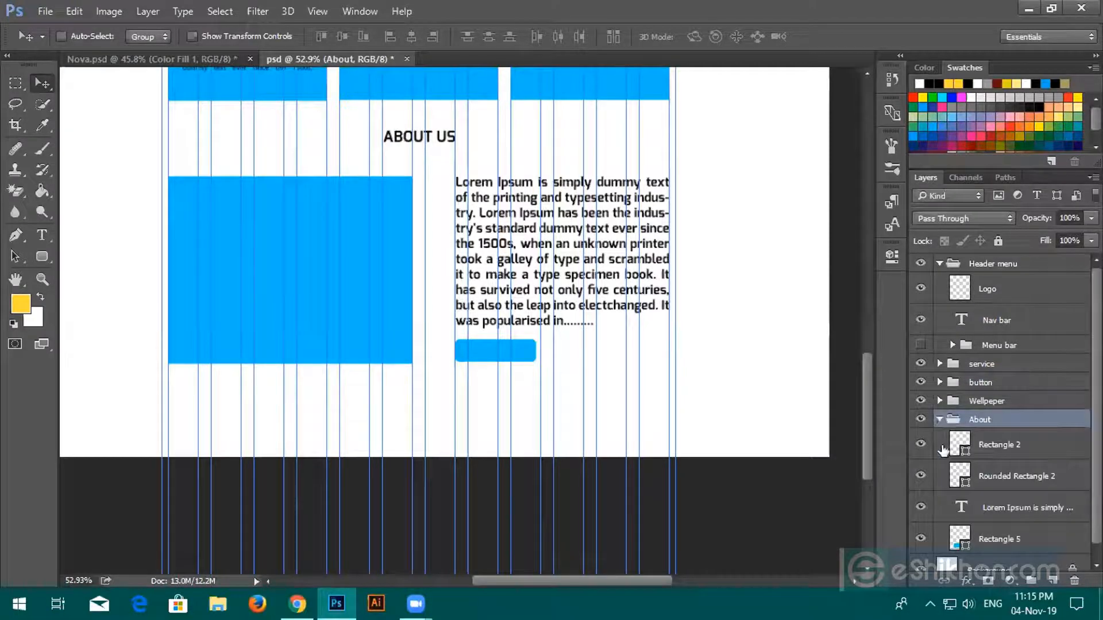
pyautogui.click(936, 267)
pyautogui.click(939, 265)
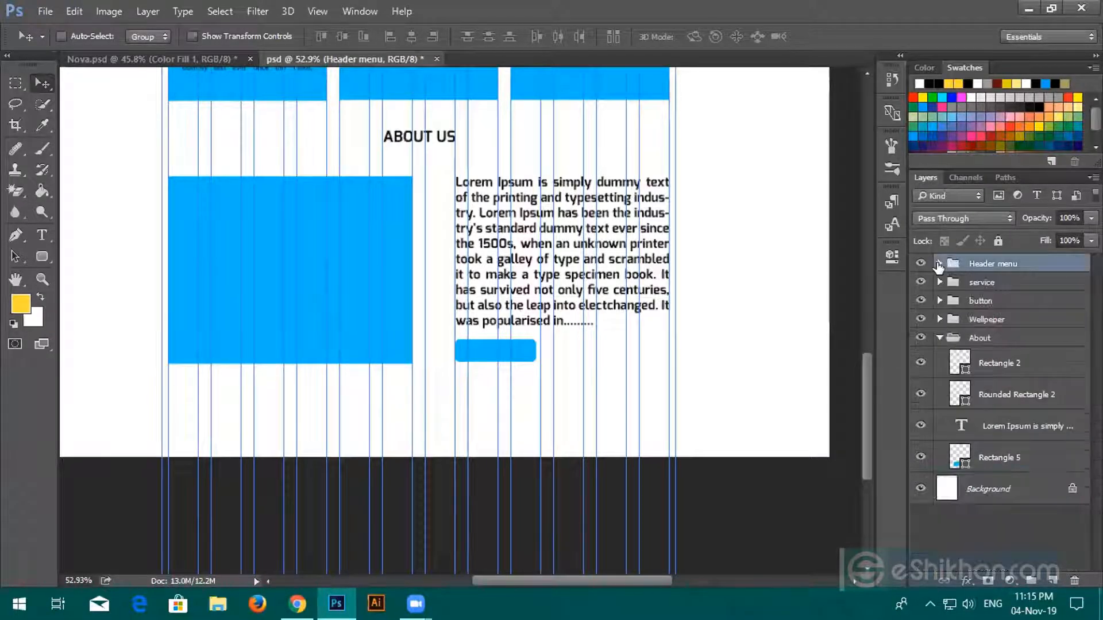
pyautogui.click(990, 463)
pyautogui.click(979, 396)
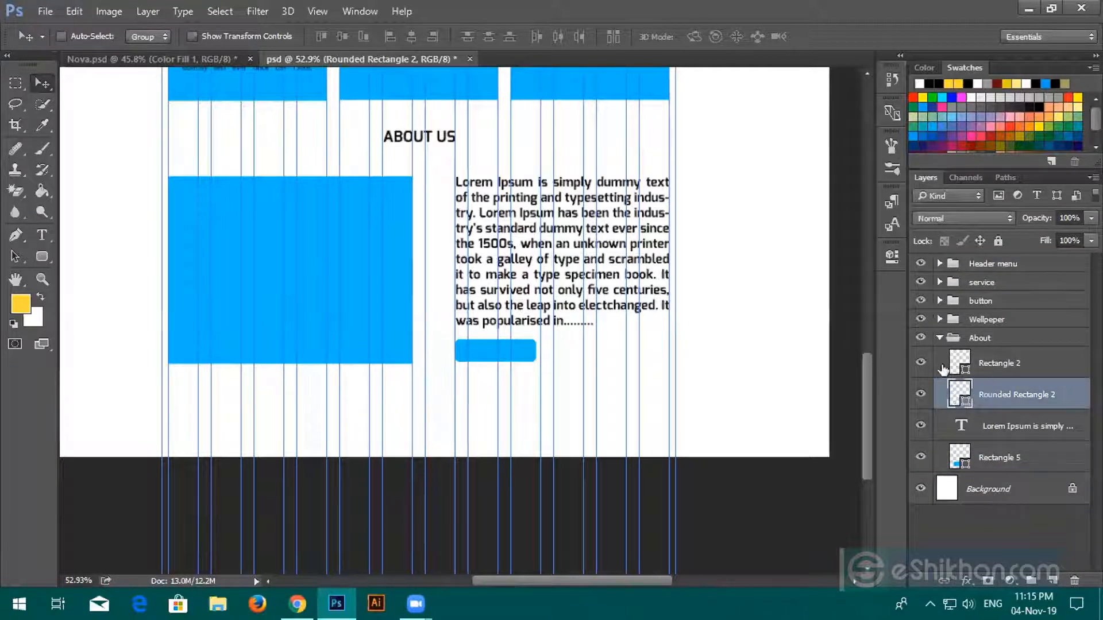
pyautogui.click(992, 374)
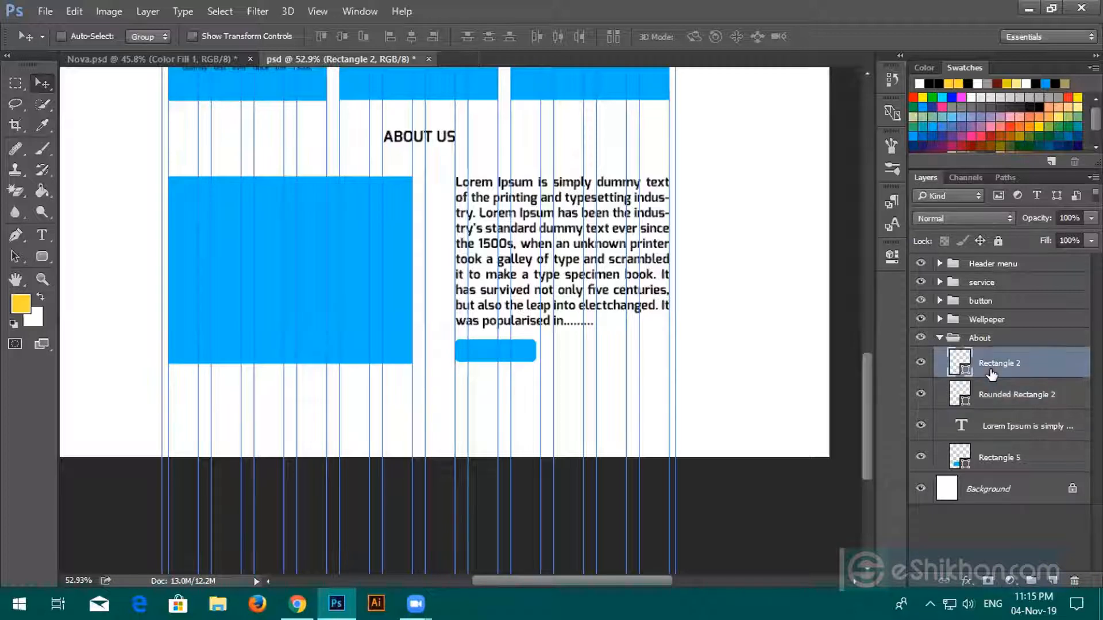
pyautogui.press('Delete')
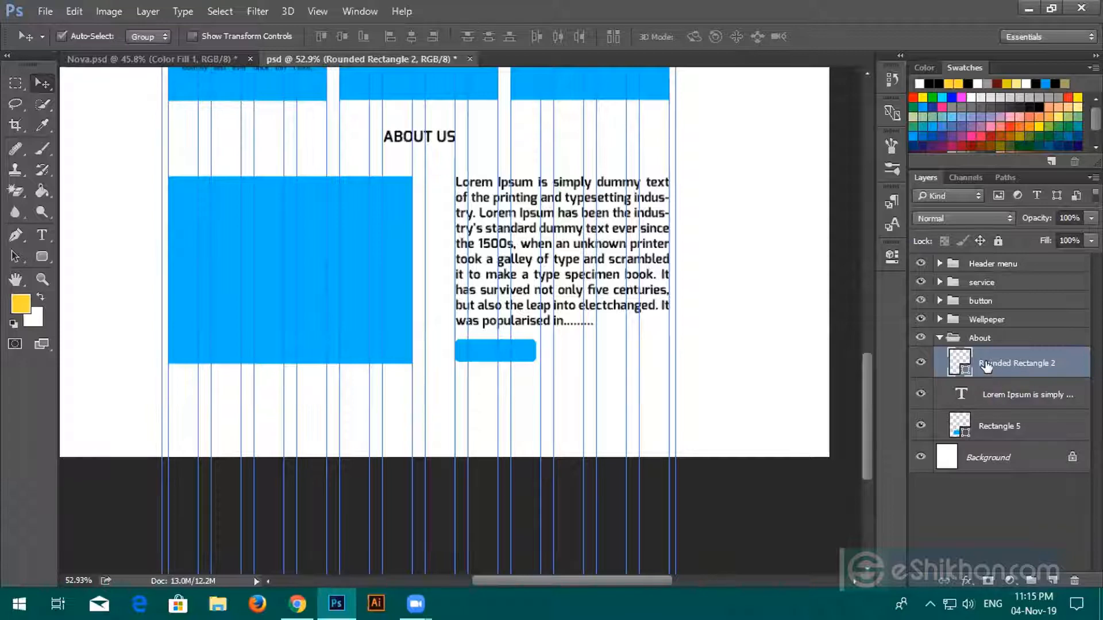
# Step: Duplicate the rounded rectangle button below the About Us paragraph and recolour the copy to bright pink
pyautogui.hotkey('ctrl', 'j')
pyautogui.doubleClick(965, 371)
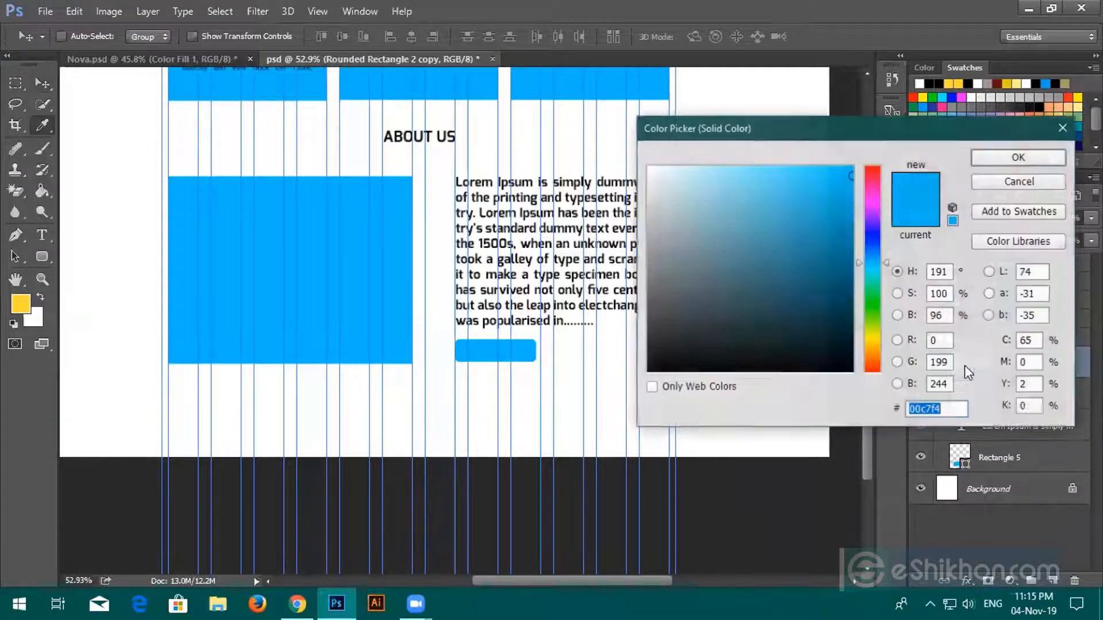
pyautogui.click(872, 192)
pyautogui.click(973, 165)
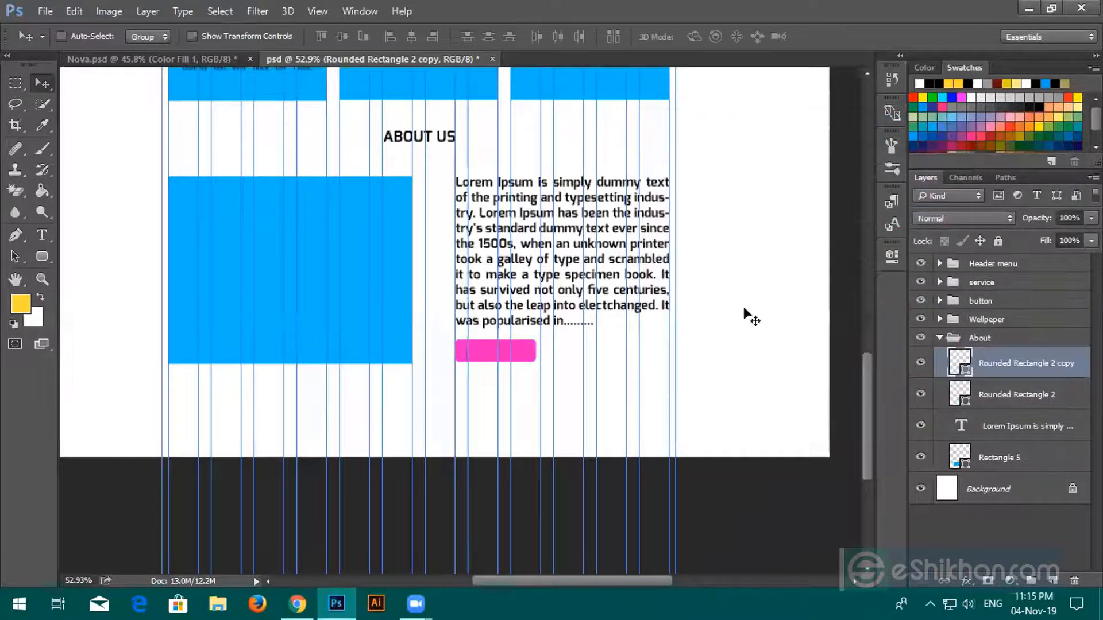
# Step: Hide the bright pink copy of the About Us button
pyautogui.click(918, 366)
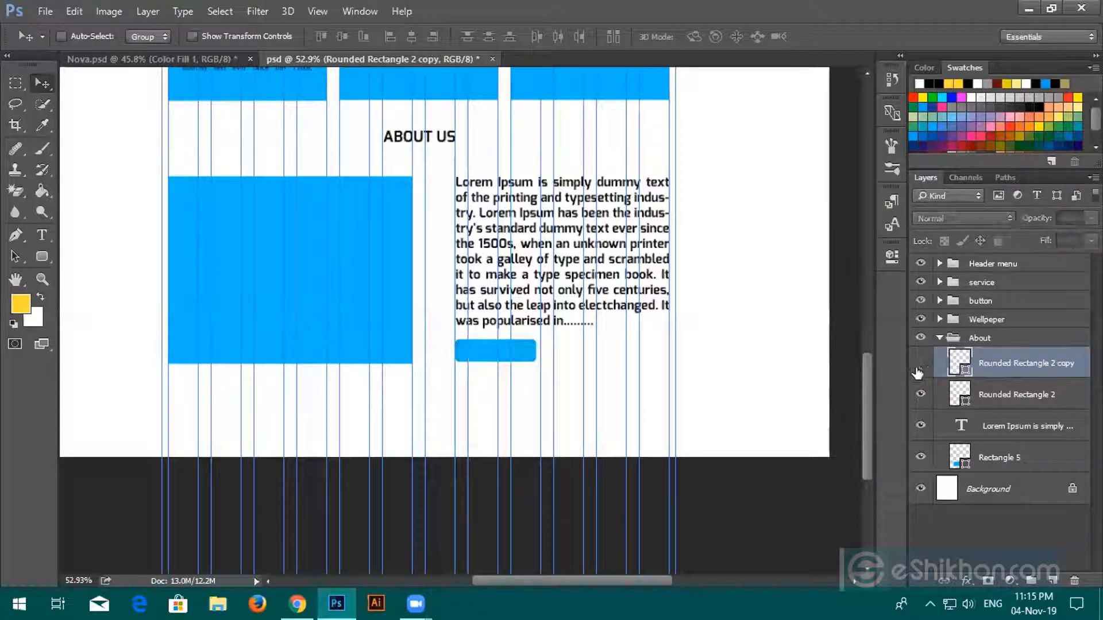
pyautogui.click(920, 363)
pyautogui.click(921, 363)
# Step: Rename the pink button copy's layer "hover" and group it with the Rounded Rectangle 2 layer
pyautogui.doubleClick(1015, 363)
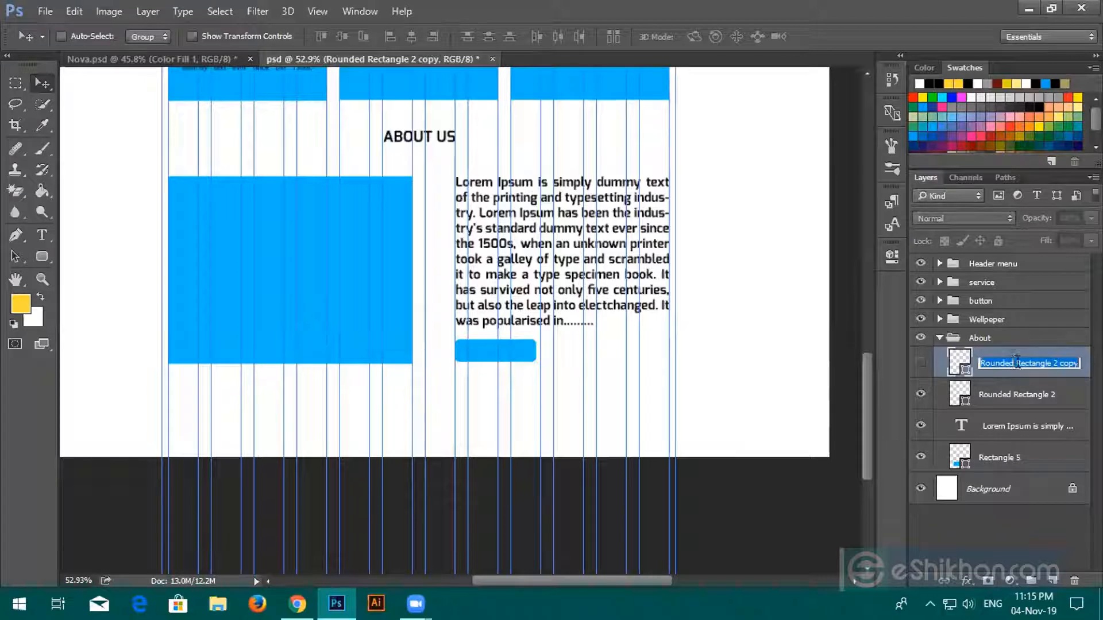
pyautogui.write('hover')
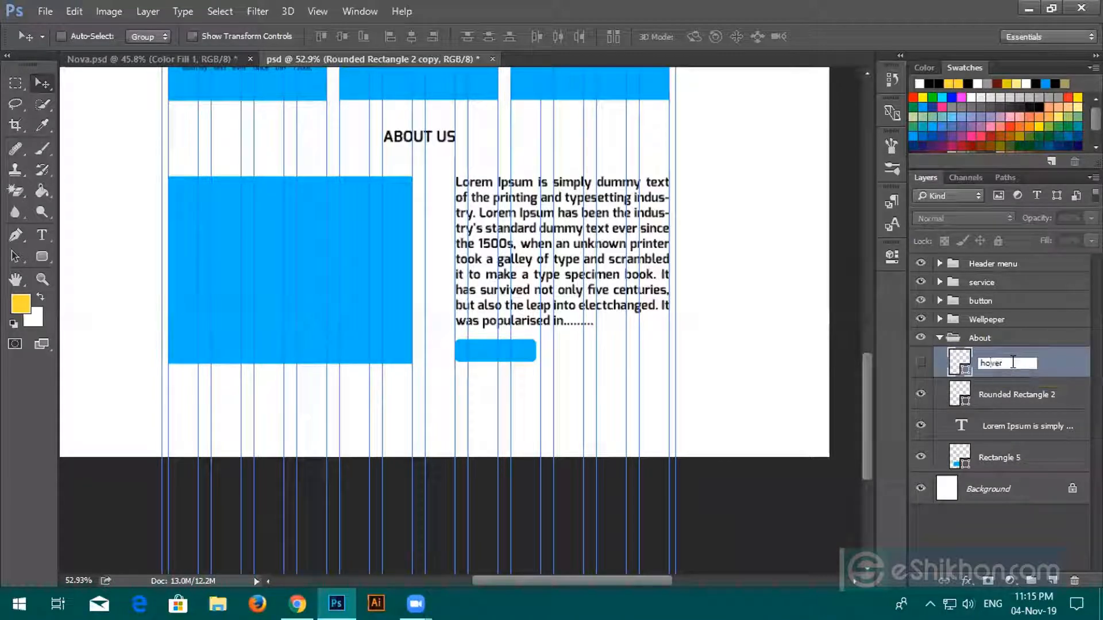
pyautogui.press('Return')
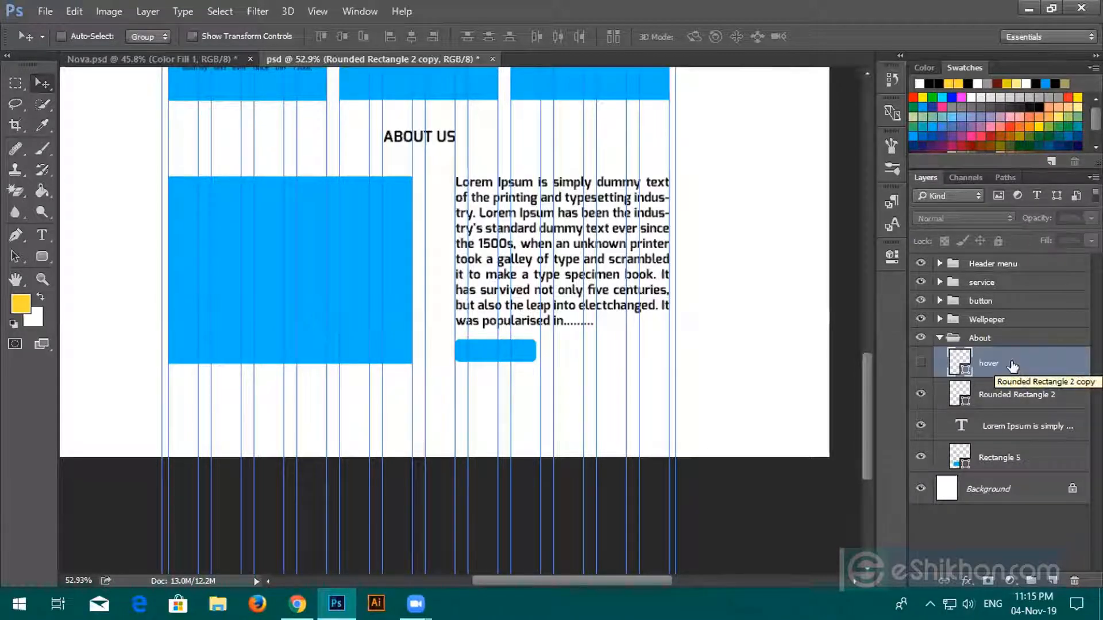
pyautogui.keyDown('ctrl'); pyautogui.click(1006, 396); pyautogui.keyUp('ctrl')
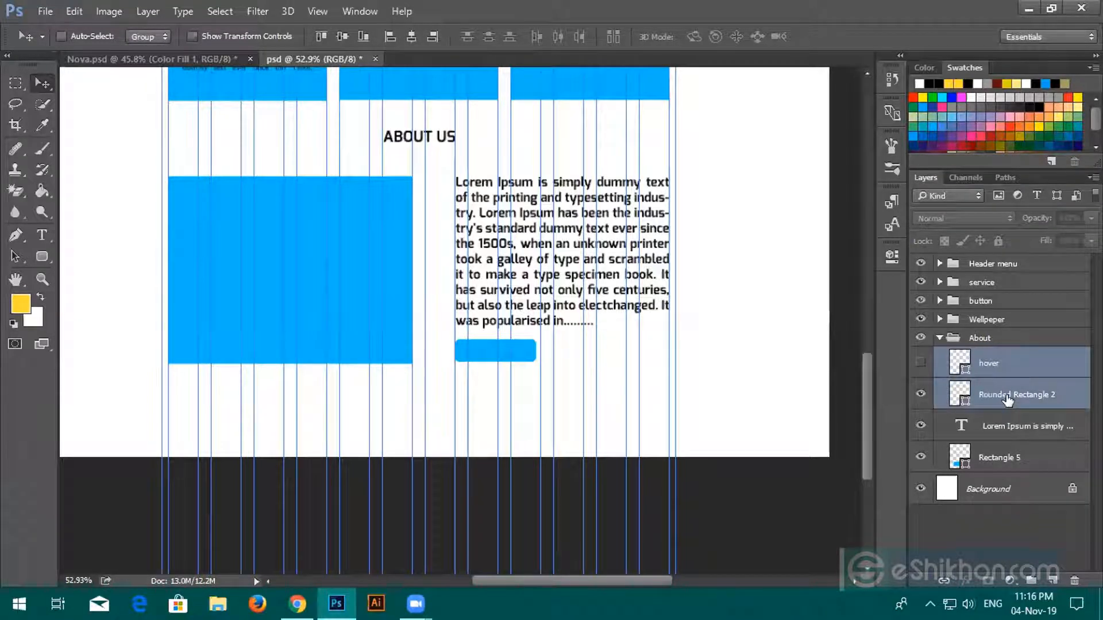
pyautogui.hotkey('ctrl', 'g')
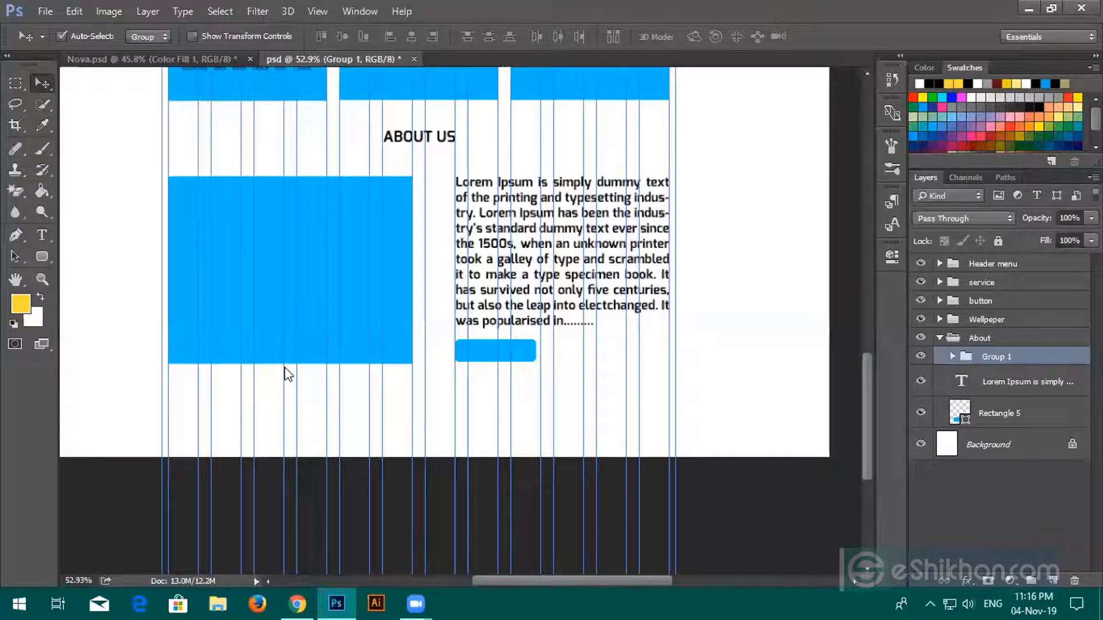
# Step: Draw a footer rectangle about 1928 px wide and 102 px high across the page's full width at its bottom edge
pyautogui.scroll(-3, 318, 379)
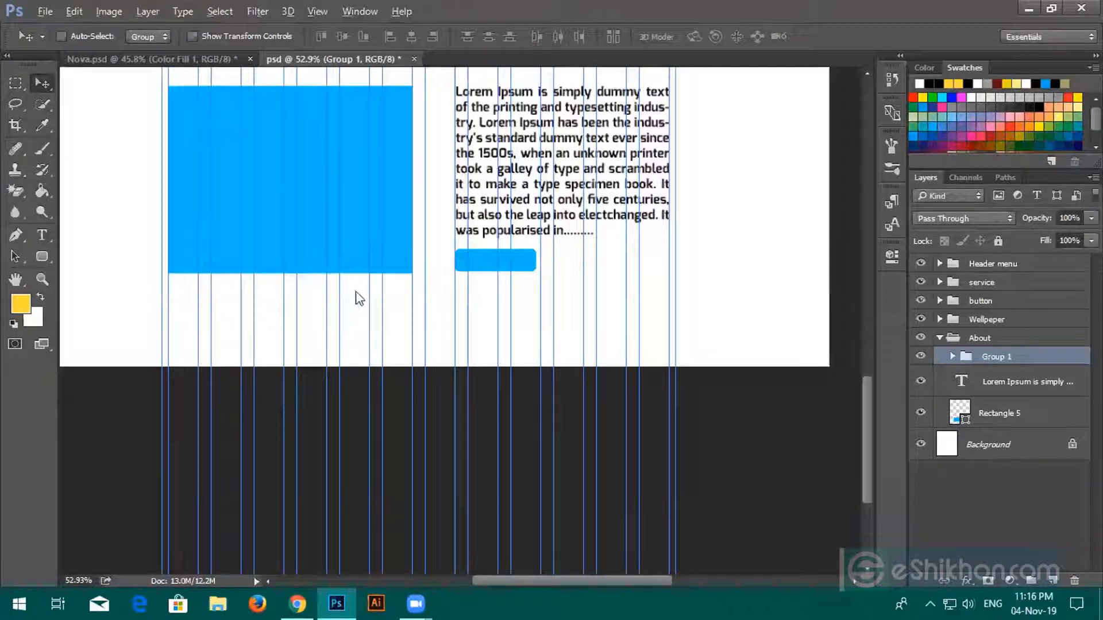
pyautogui.scroll(-3, 355, 292)
pyautogui.scroll(-1, 477, 298)
pyautogui.scroll(-4, 477, 297)
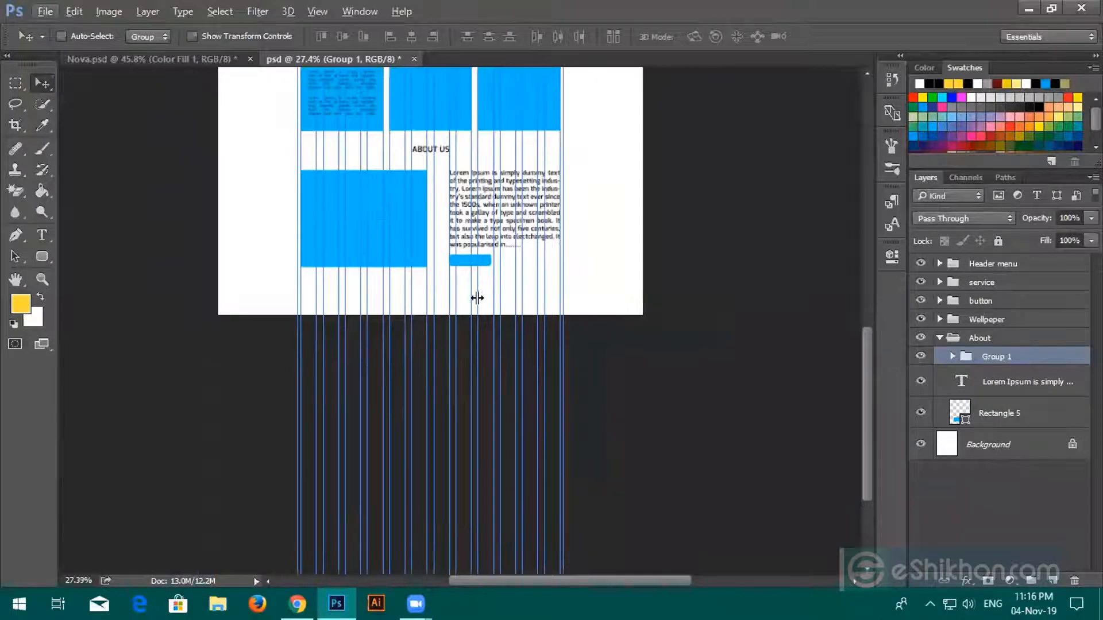
pyautogui.scroll(10, 477, 297)
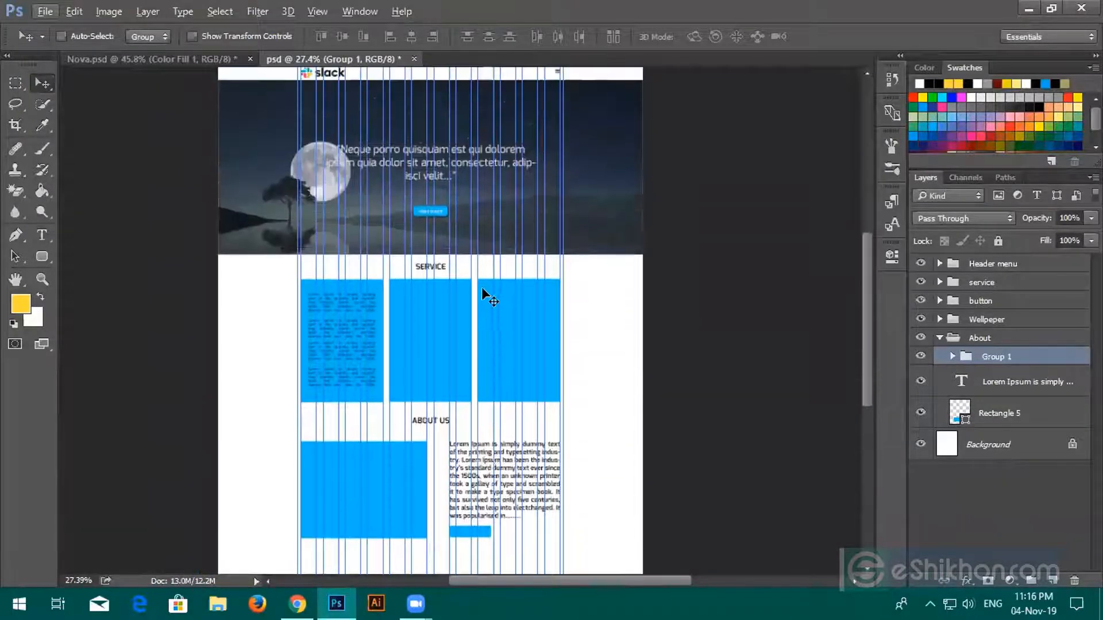
pyautogui.scroll(2, 484, 295)
pyautogui.scroll(-5, 486, 296)
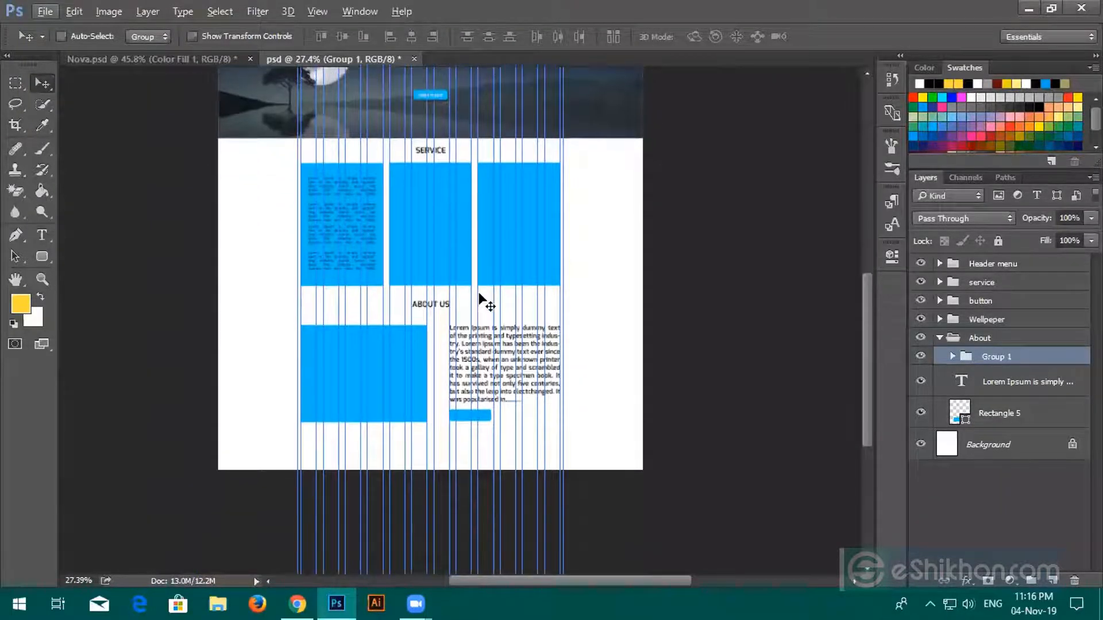
pyautogui.scroll(1, 470, 401)
pyautogui.scroll(1, 470, 400)
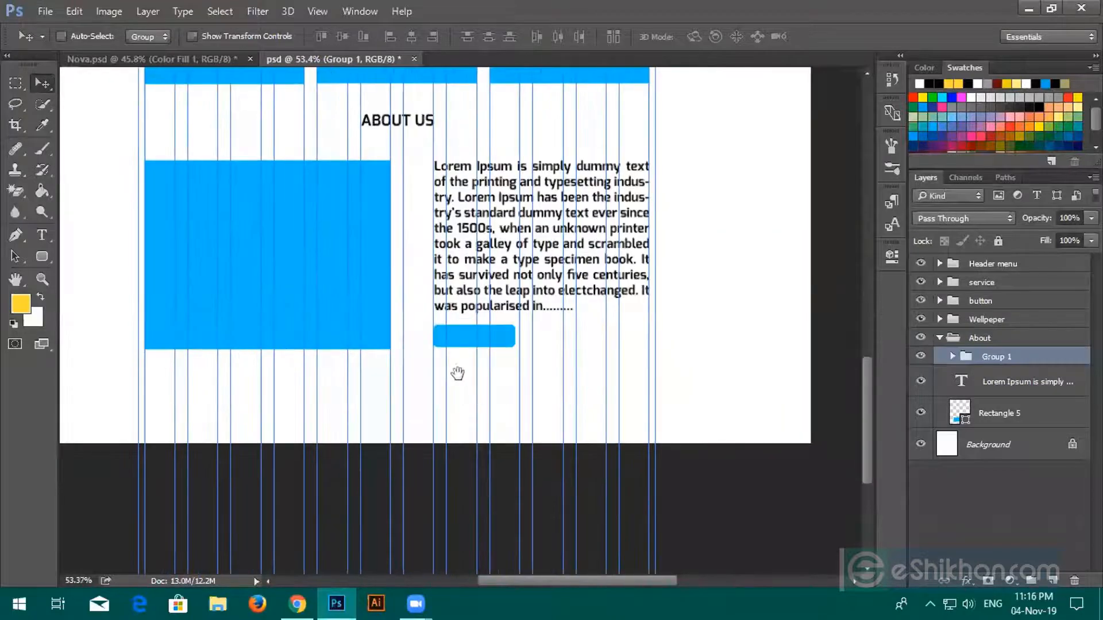
pyautogui.moveTo(458, 373); pyautogui.dragTo(548, 257)
pyautogui.moveTo(542, 257); pyautogui.dragTo(530, 262)
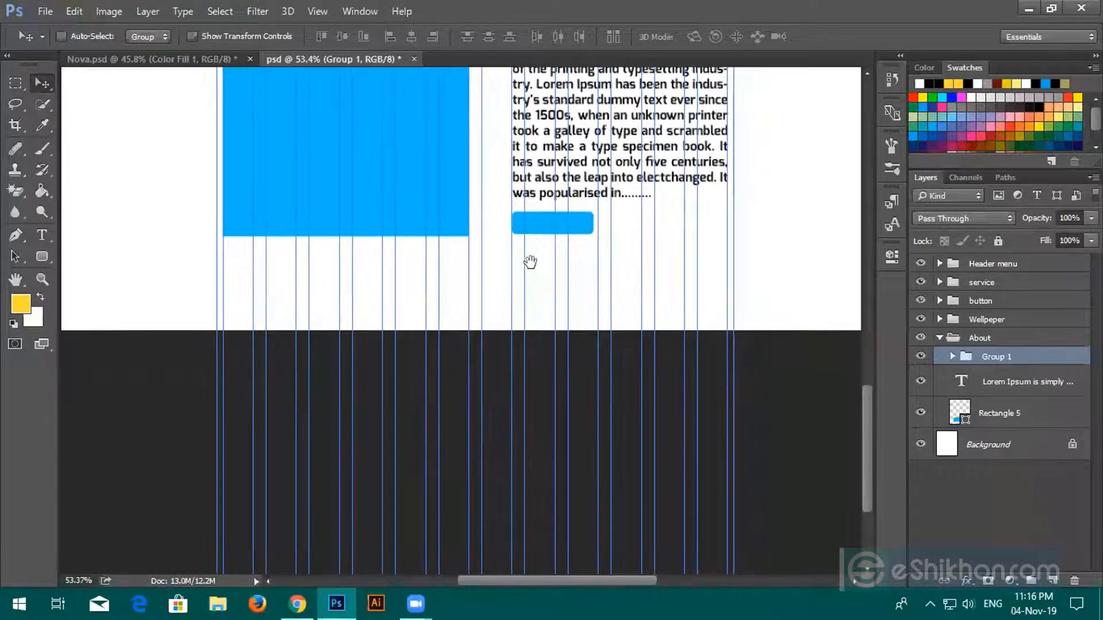
pyautogui.moveTo(41, 257); pyautogui.dragTo(529, 316)
pyautogui.scroll(-5, 143, 291)
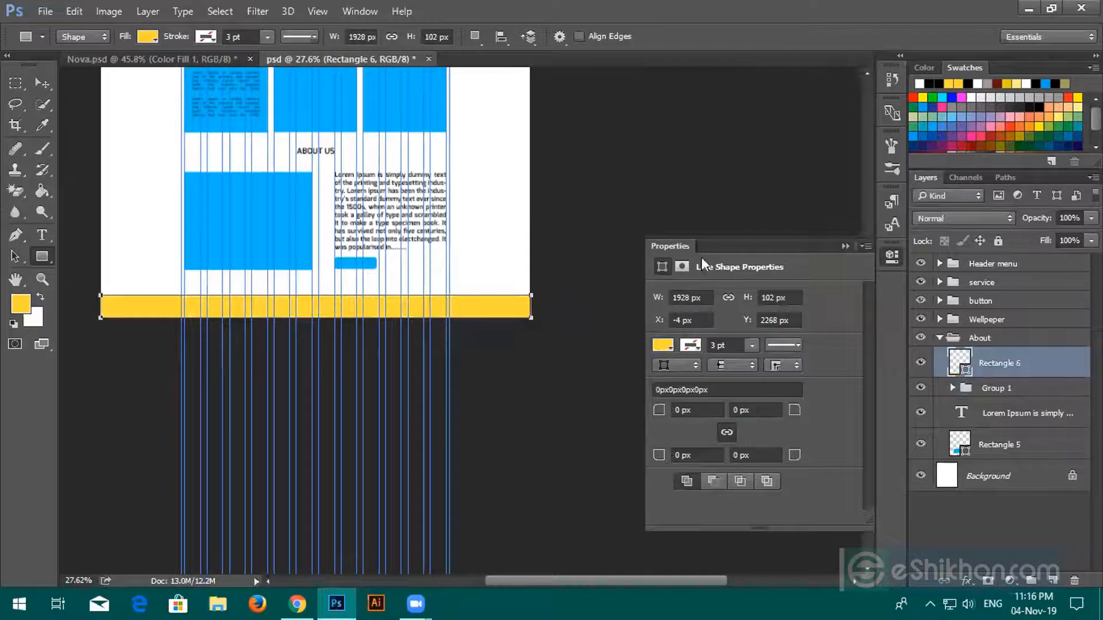
pyautogui.click(845, 246)
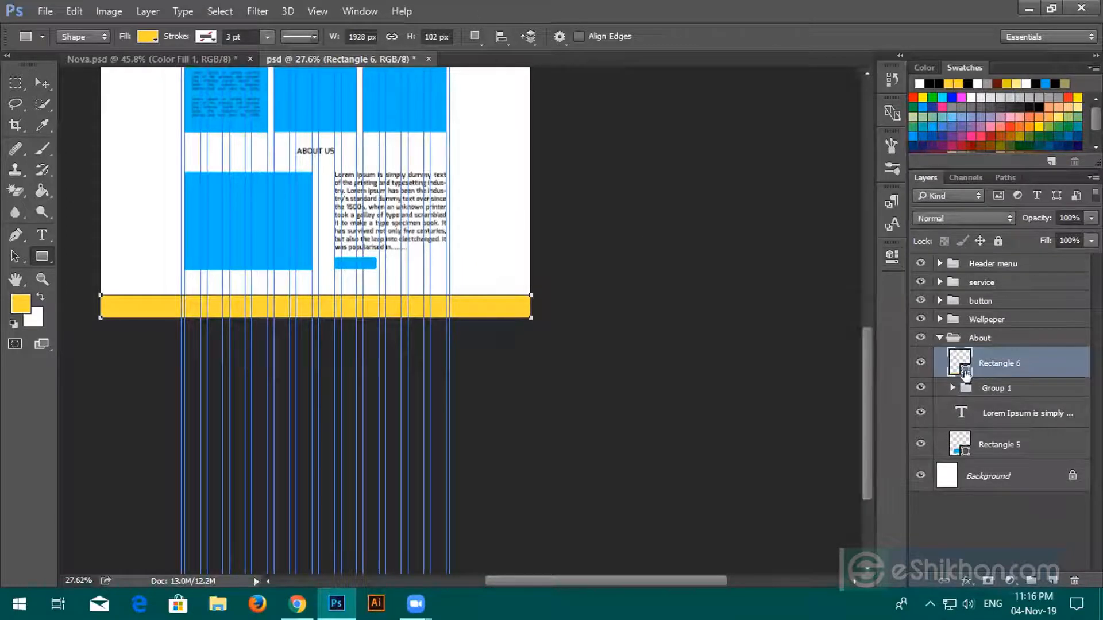
# Step: Recolour the footer rectangle to black (000000)
pyautogui.doubleClick(965, 372)
pyautogui.click(349, 100)
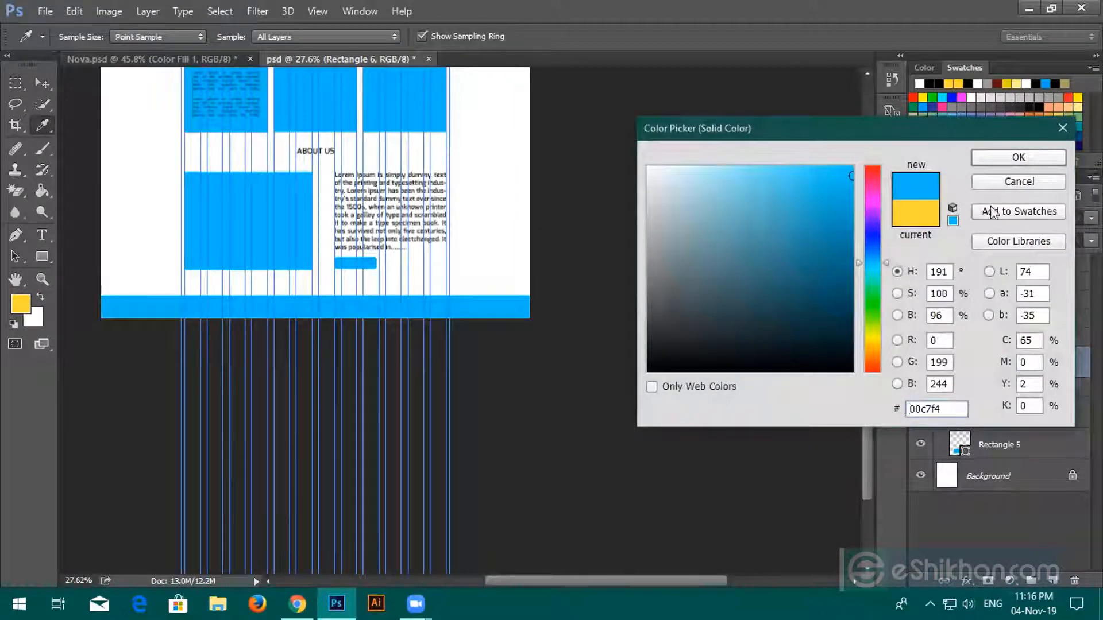
pyautogui.click(828, 371)
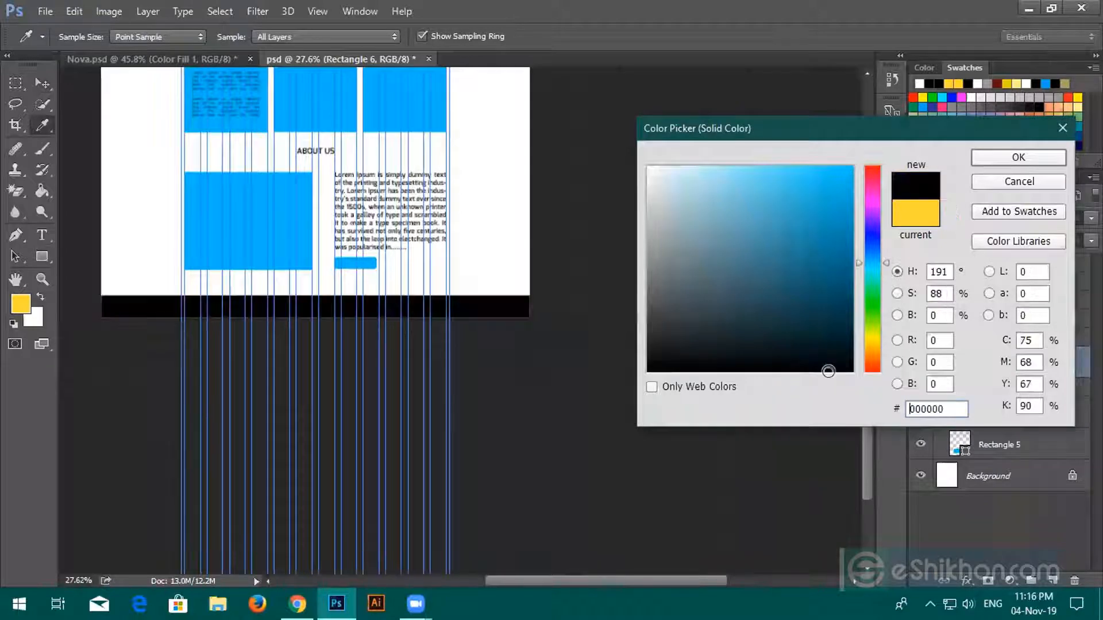
pyautogui.click(1003, 160)
# Step: Add the text "Copy witre 2000" in 30 pt Exo Bold just above the black footer bar
pyautogui.scroll(5, 374, 305)
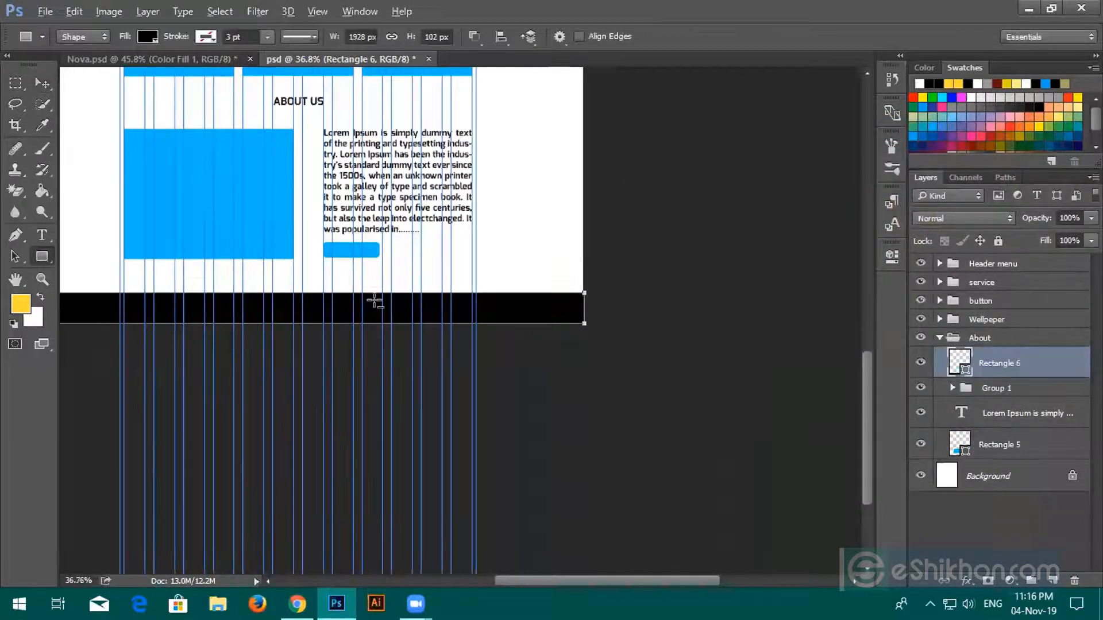
pyautogui.moveTo(191, 296); pyautogui.dragTo(362, 211)
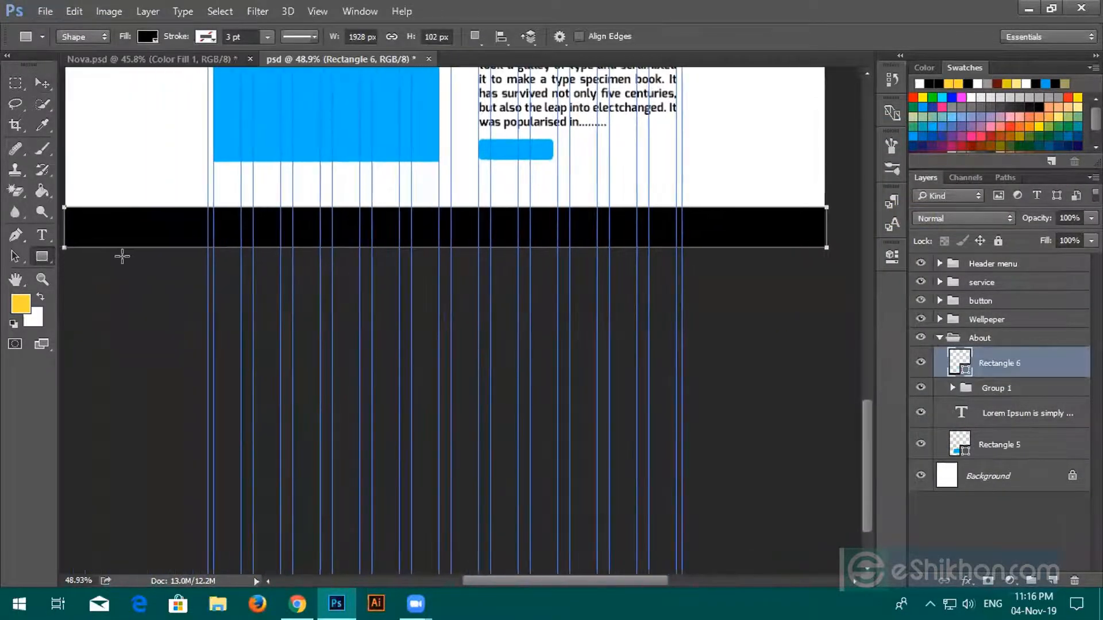
pyautogui.click(42, 235)
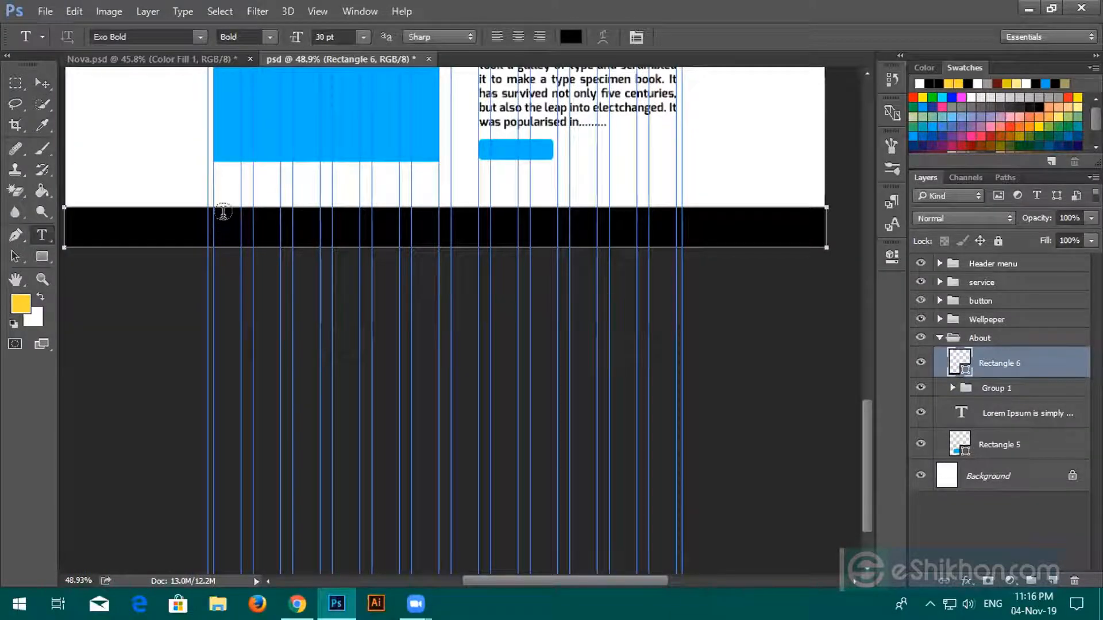
pyautogui.click(218, 188)
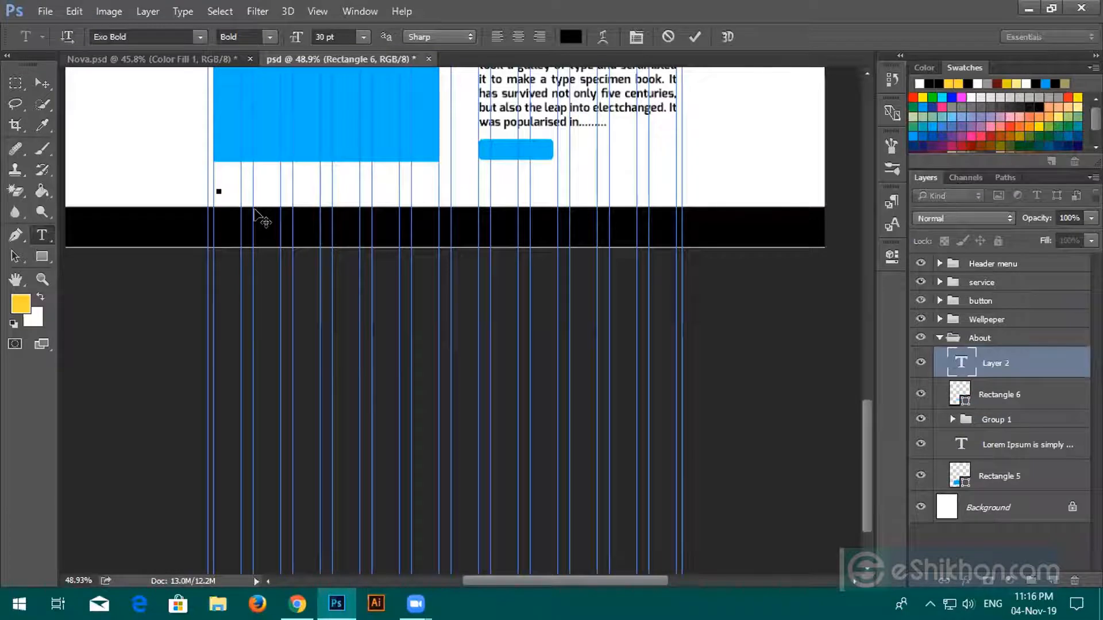
pyautogui.write('r')
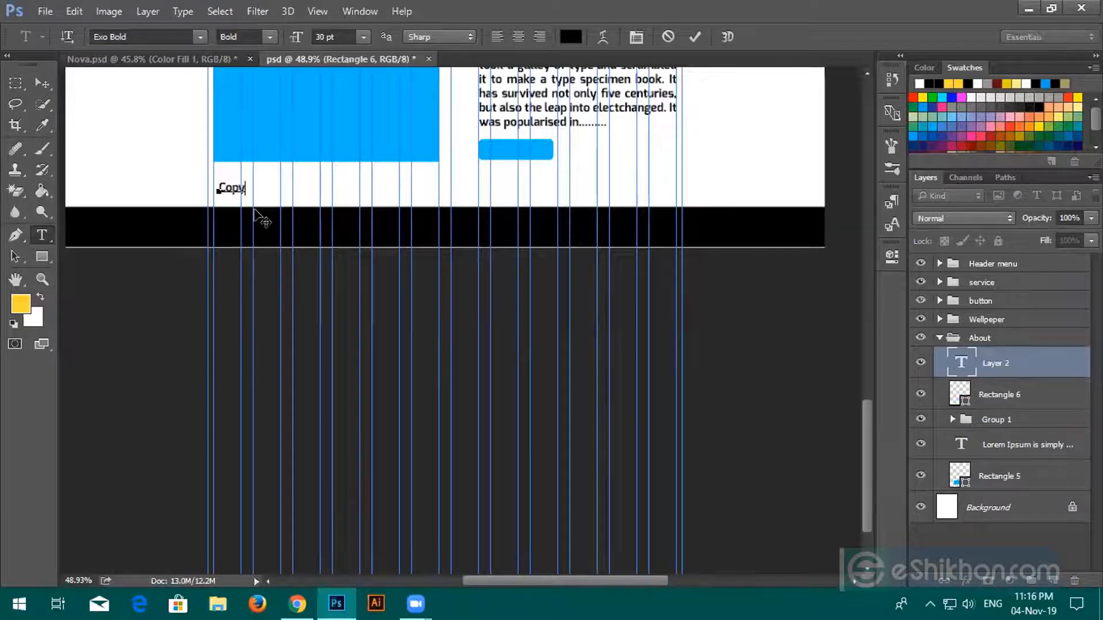
pyautogui.write('opy w')
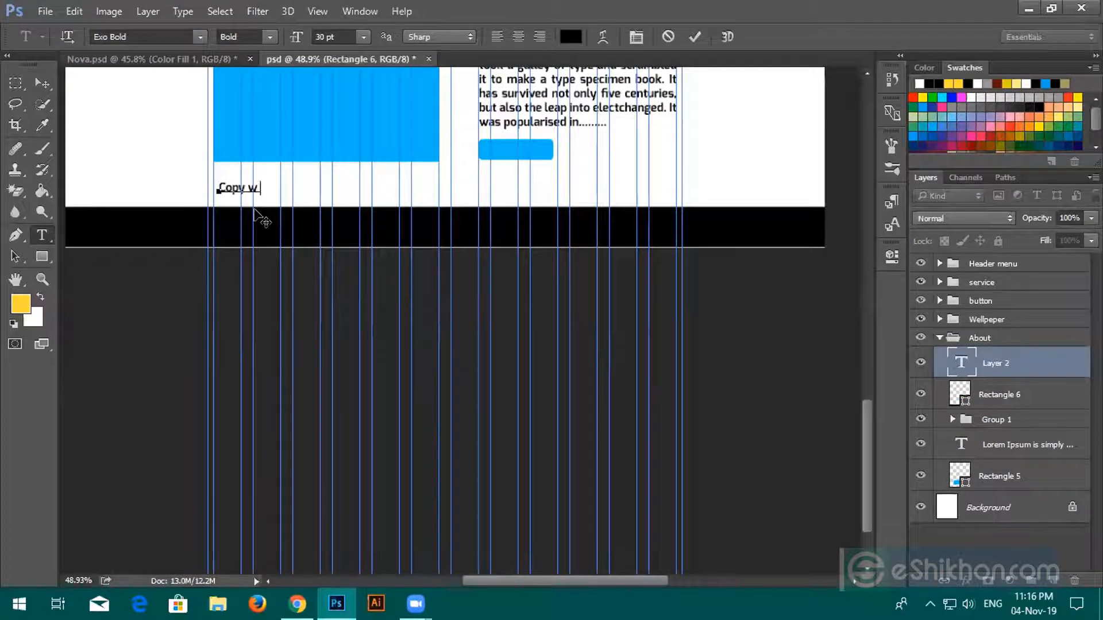
pyautogui.write('itre')
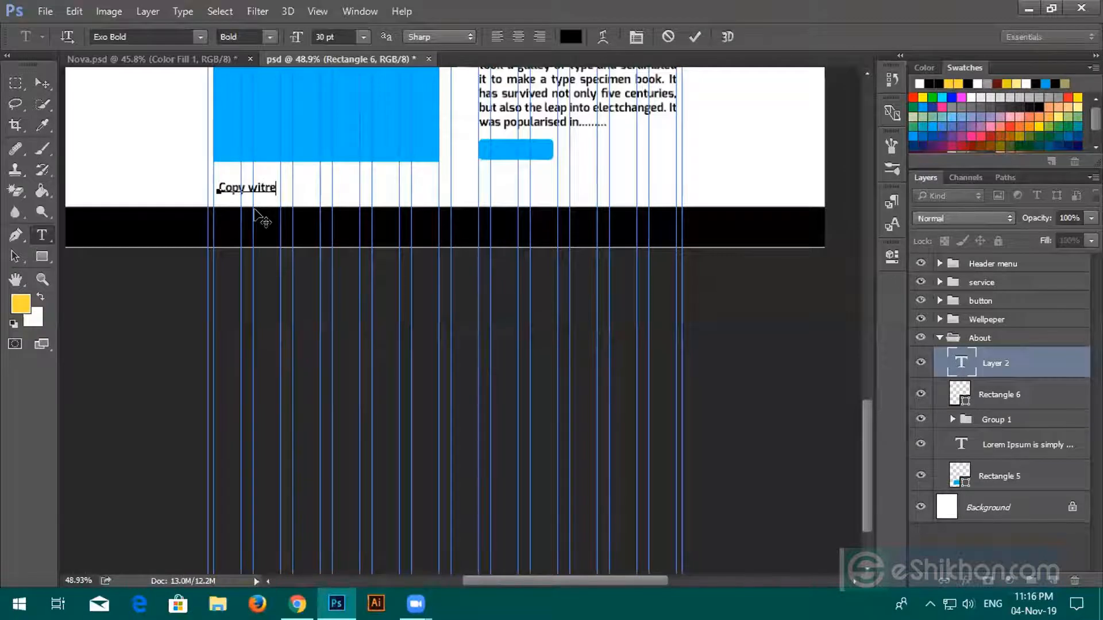
pyautogui.write(' 2000')
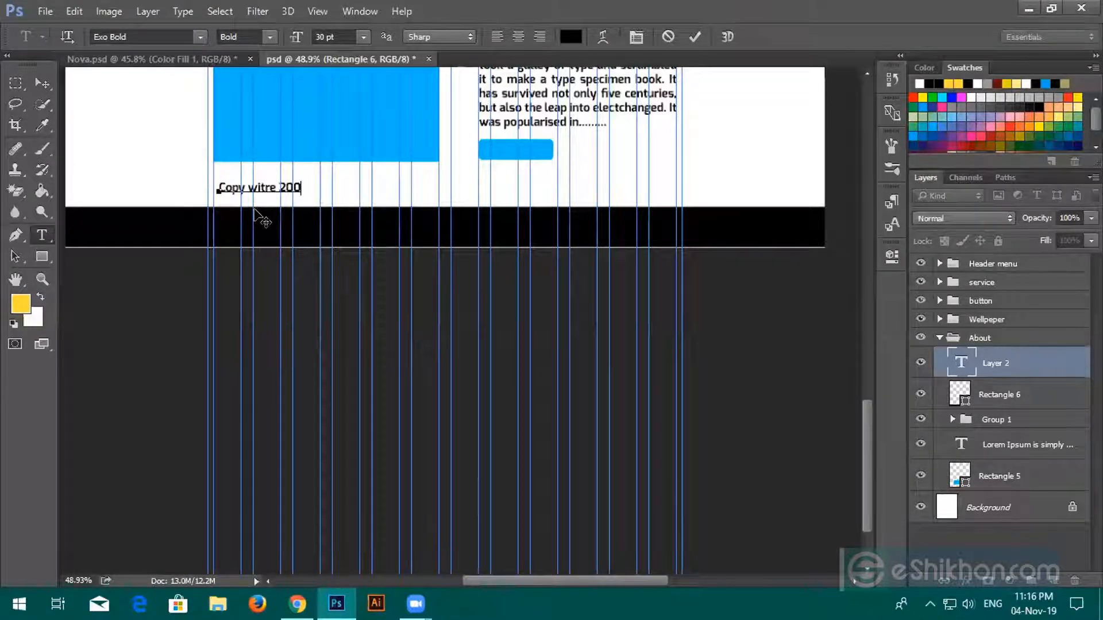
pyautogui.click(695, 36)
# Step: Recolour the "Copy witre 2000" text to white (ffffff) and move it onto the footer bar, aligned with the blue rectangle's left edge
pyautogui.doubleClick(957, 370)
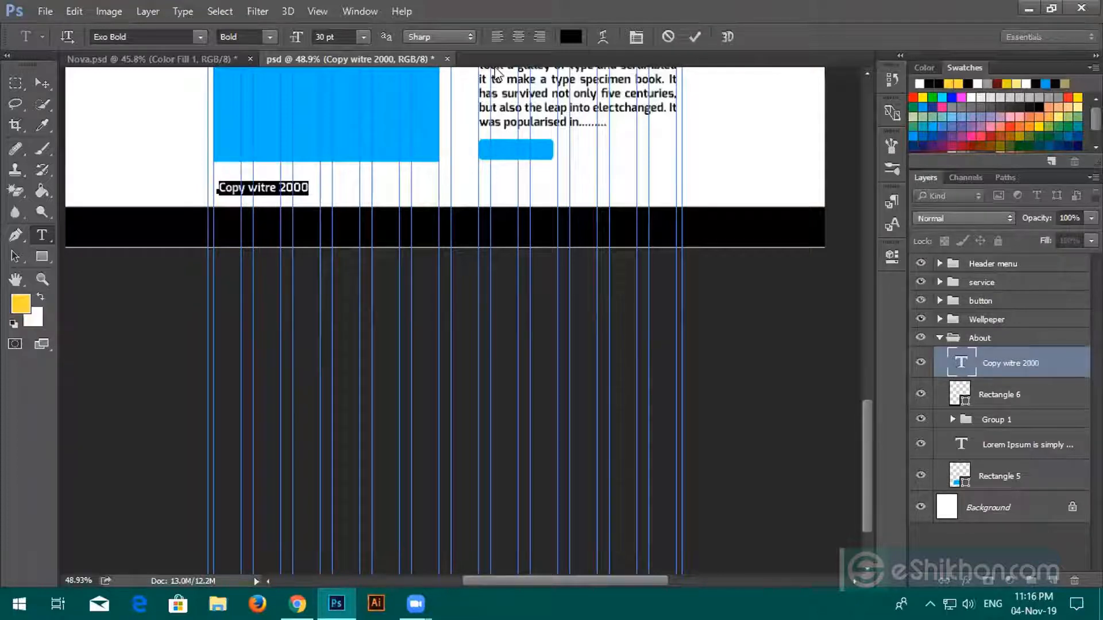
pyautogui.click(570, 38)
pyautogui.click(731, 86)
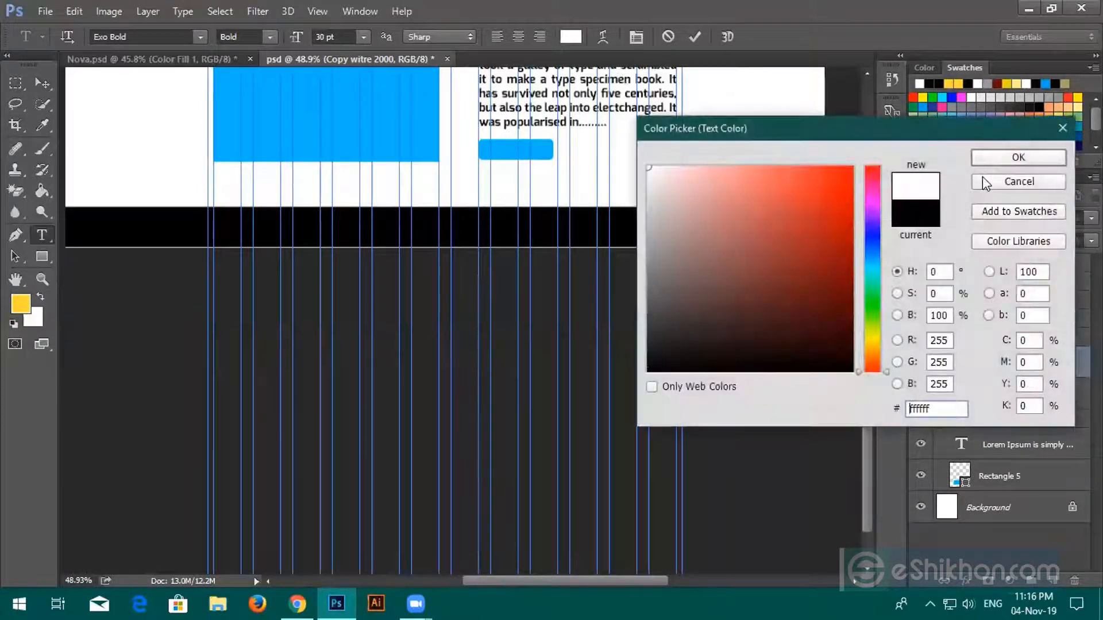
pyautogui.click(987, 163)
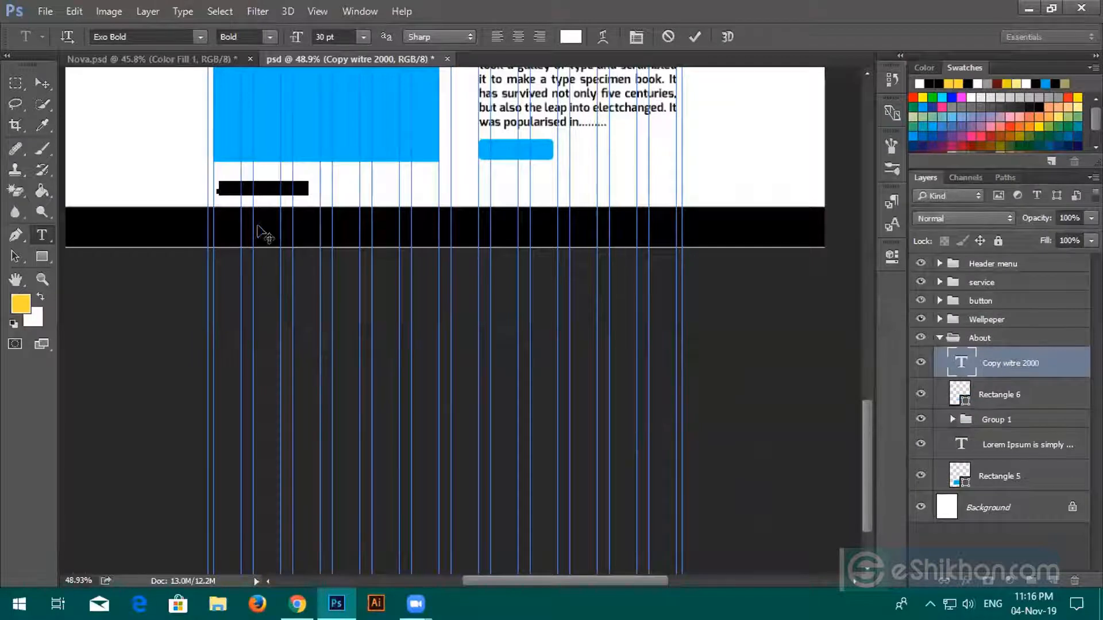
pyautogui.click(695, 37)
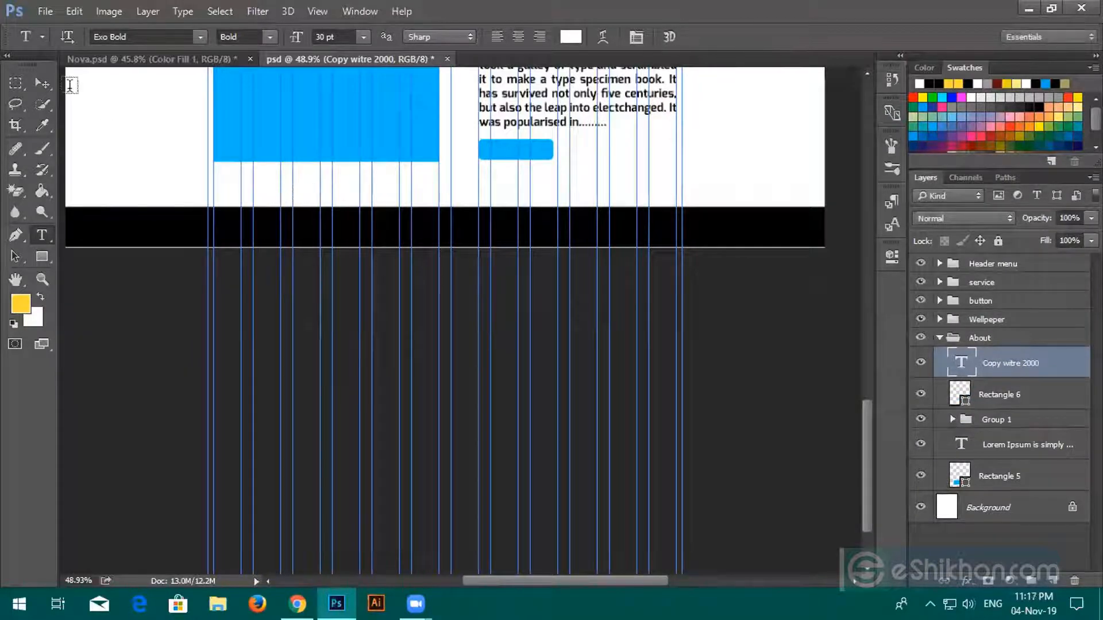
pyautogui.click(42, 83)
pyautogui.moveTo(270, 206); pyautogui.dragTo(257, 225)
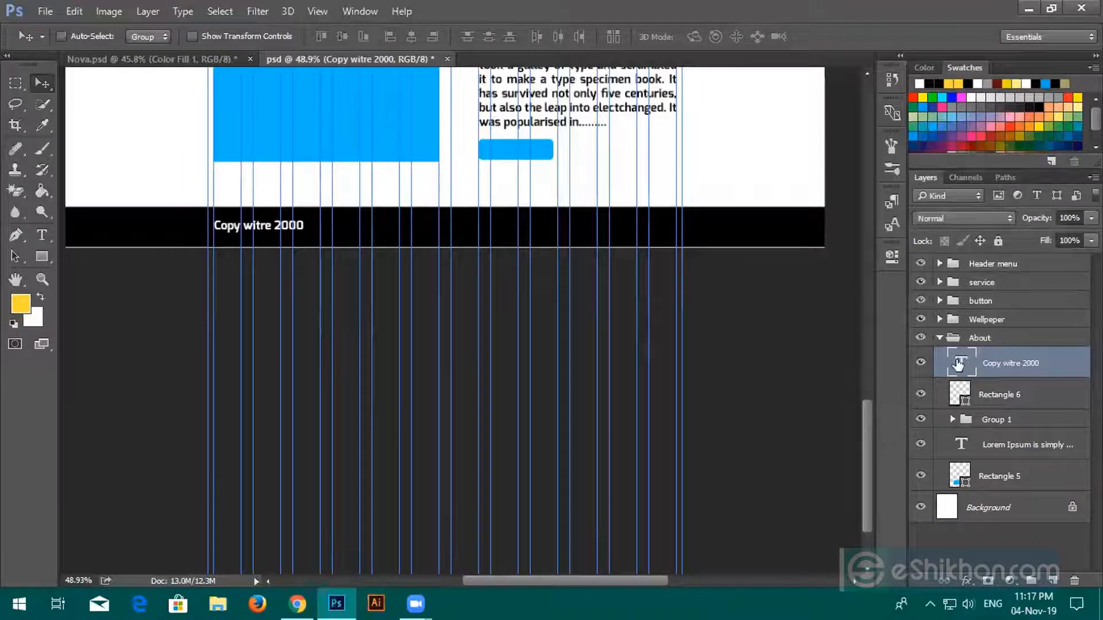
# Step: Set the footer text's font size to 18 pt
pyautogui.doubleClick(974, 374)
pyautogui.click(367, 39)
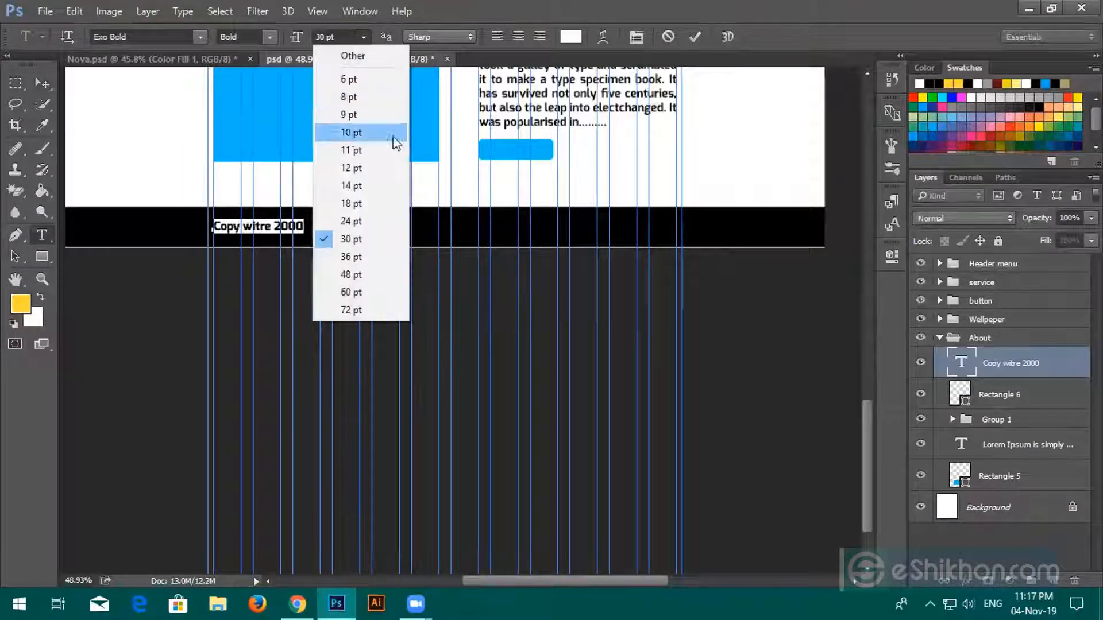
pyautogui.click(345, 196)
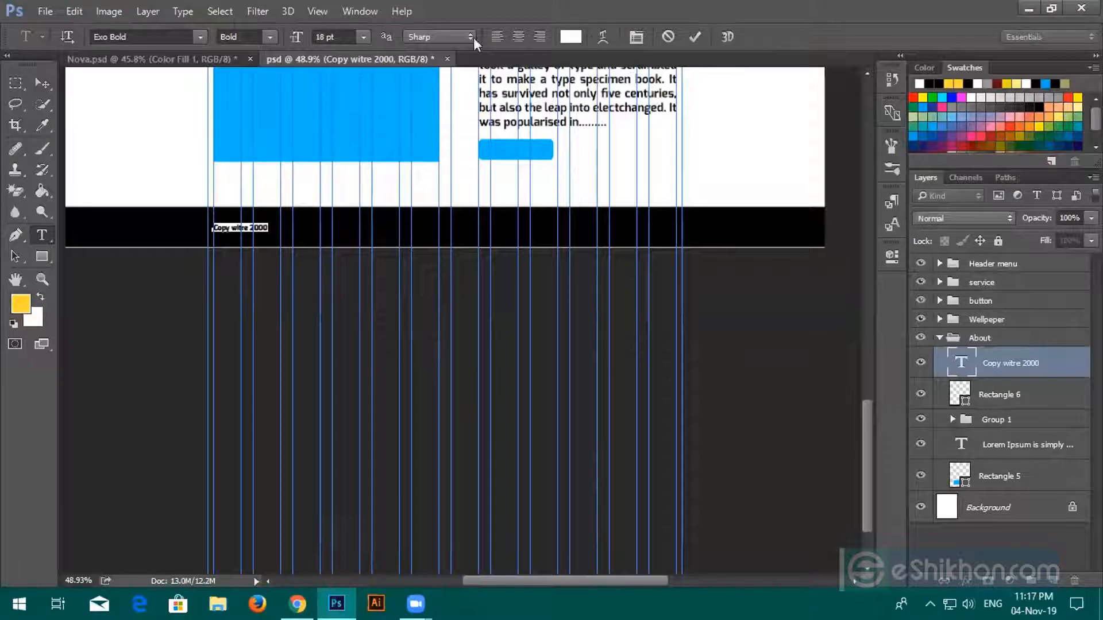
pyautogui.click(694, 37)
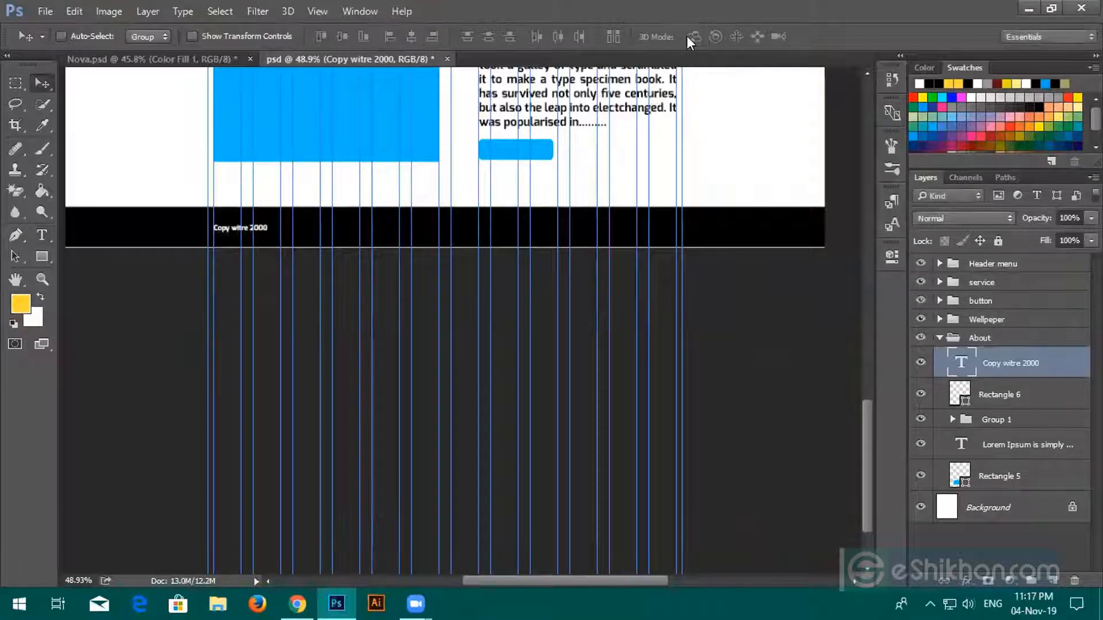
# Step: Set the tracking of the "Copy witre 2000" footer text to 100
pyautogui.doubleClick(959, 373)
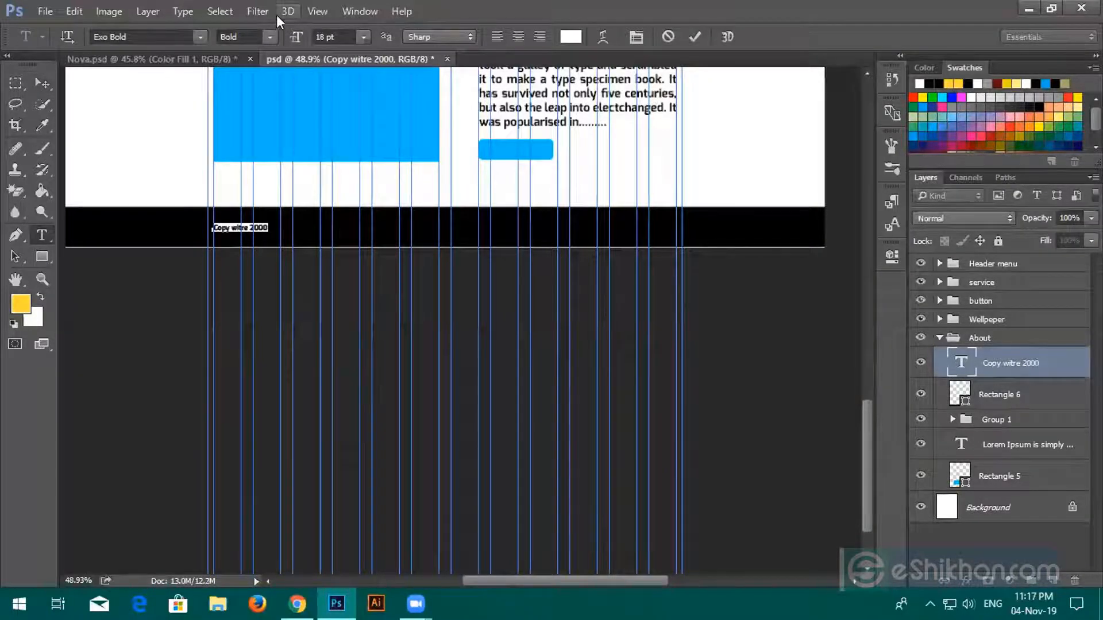
pyautogui.click(358, 11)
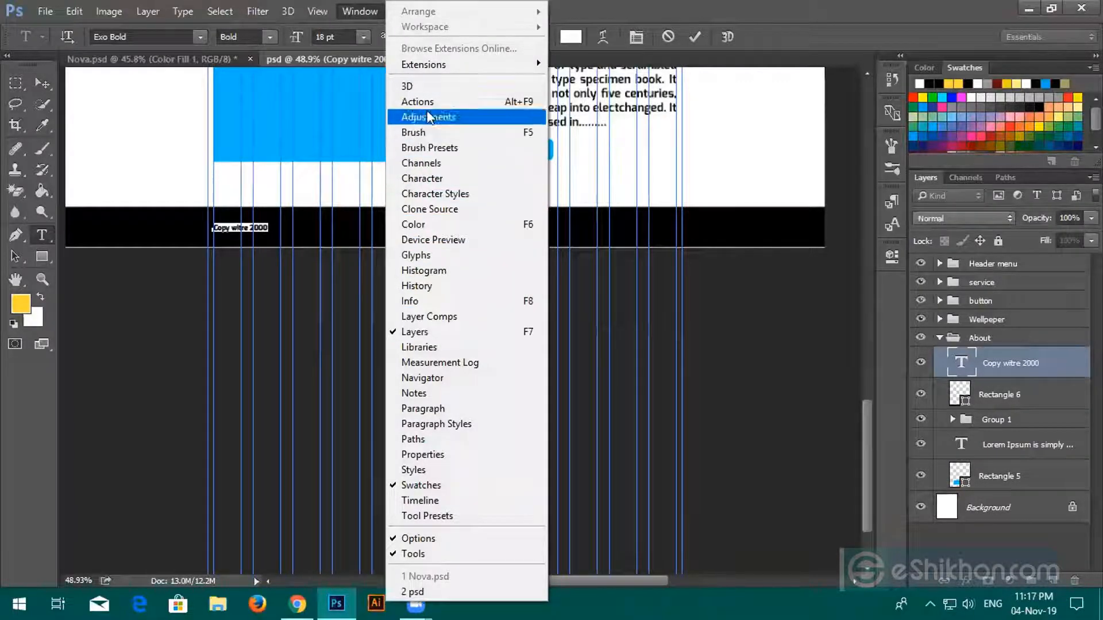
pyautogui.click(422, 178)
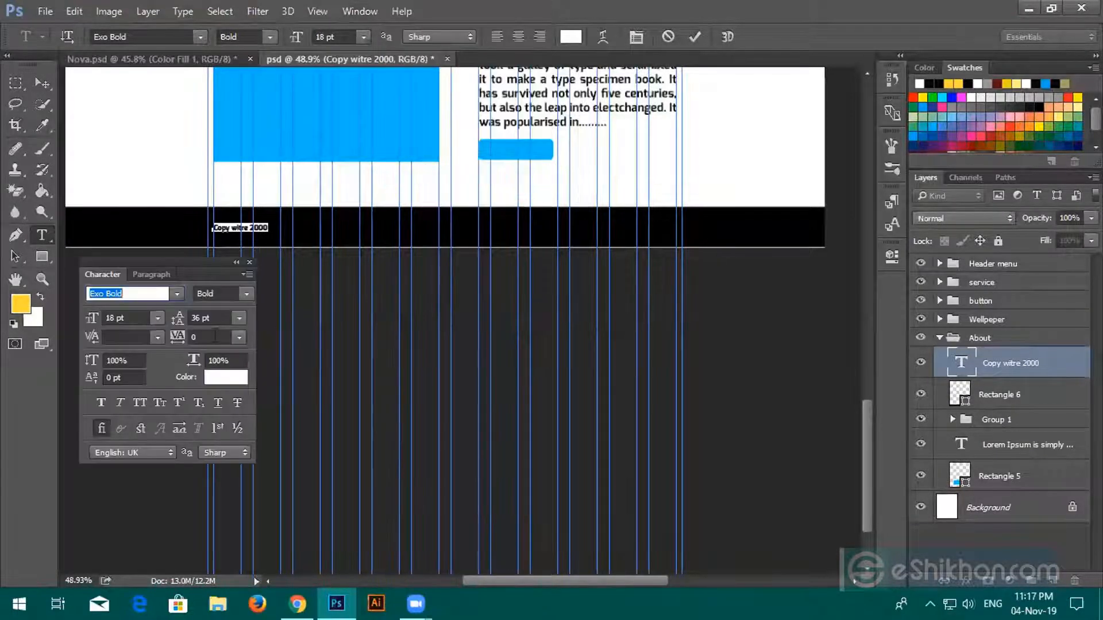
pyautogui.click(239, 338)
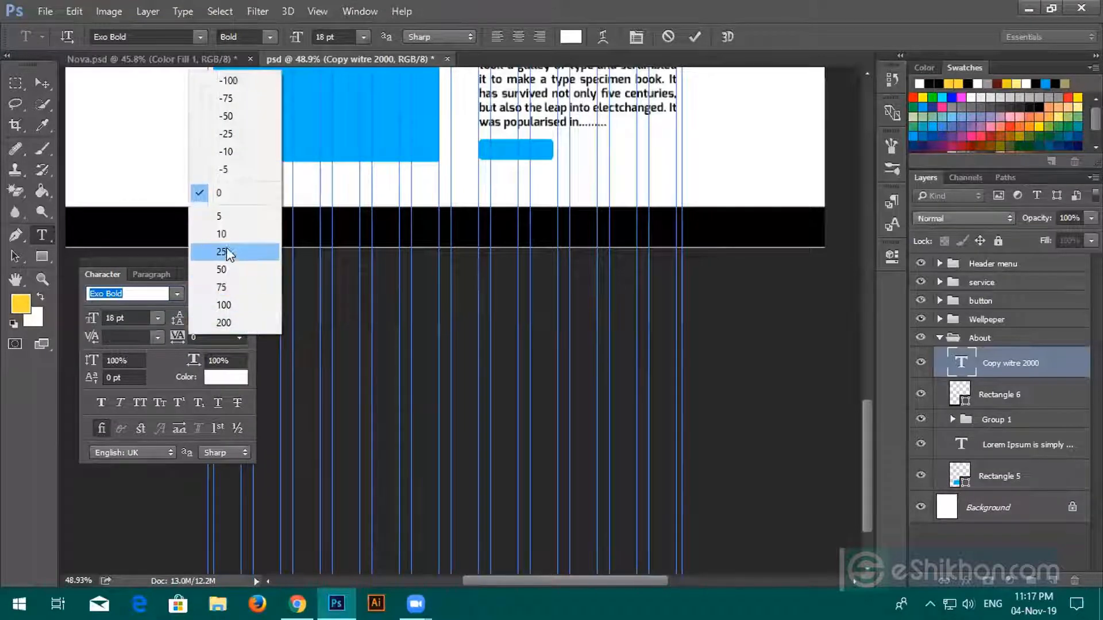
pyautogui.click(225, 308)
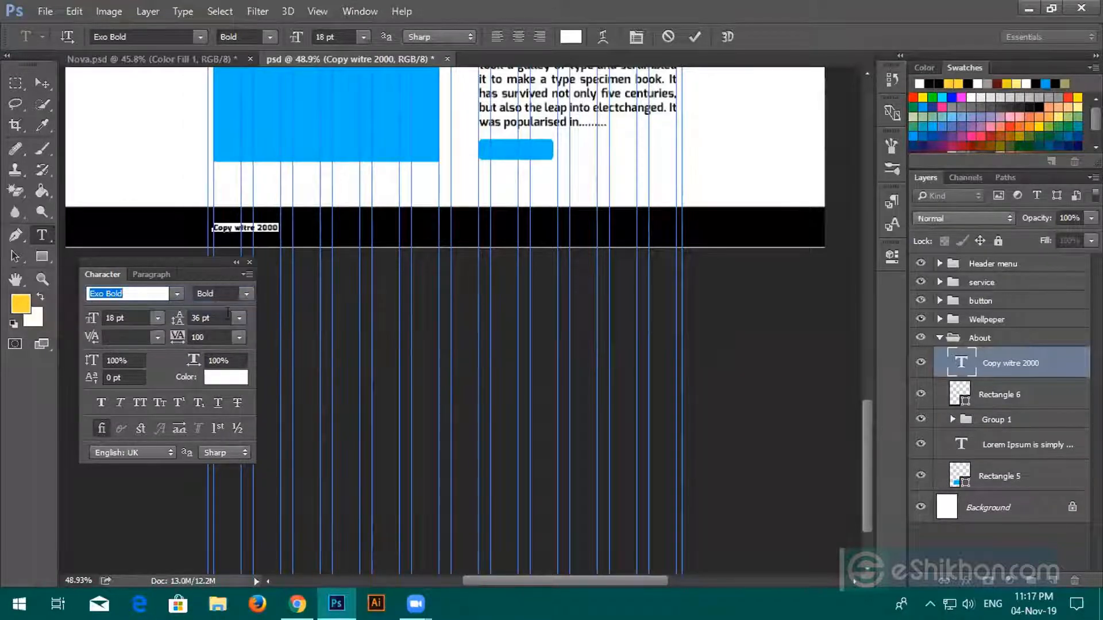
pyautogui.click(693, 38)
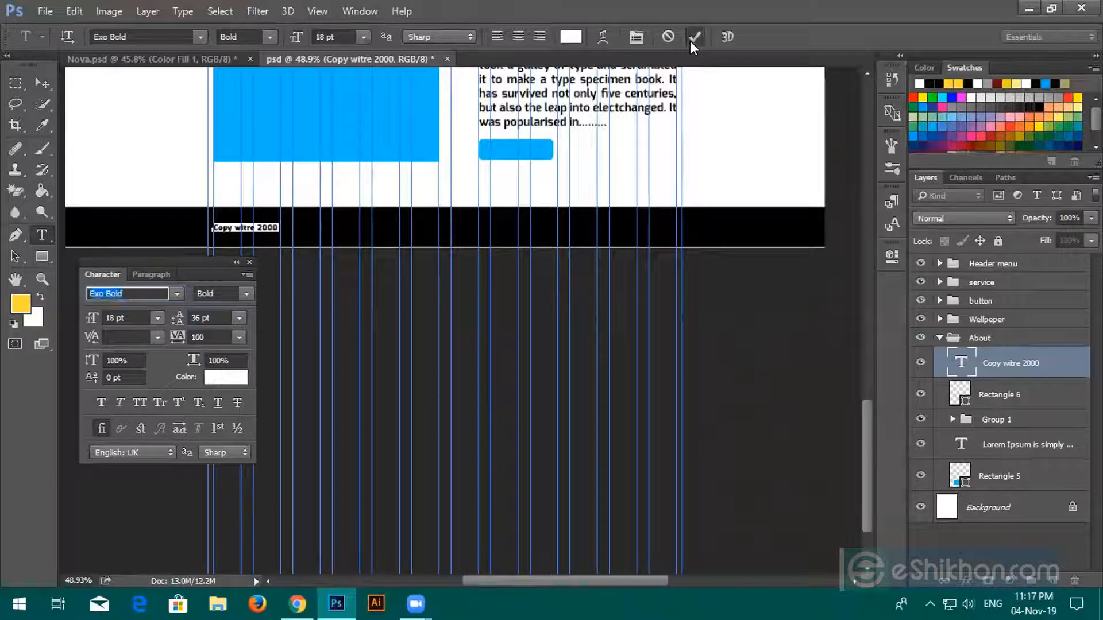
pyautogui.press('v')
pyautogui.scroll(-1, 493, 398)
pyautogui.scroll(-1, 428, 405)
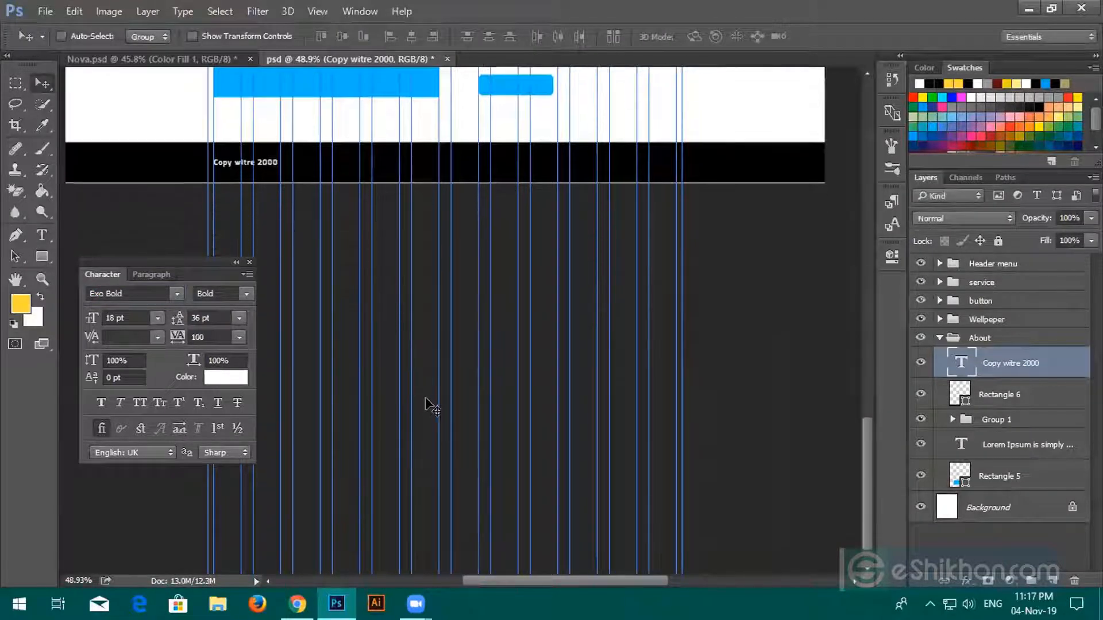
# Step: Switch to Chrome and close the Lorem Ipsum and Pixabay pages to return to the IcoFont icon list
pyautogui.click(295, 604)
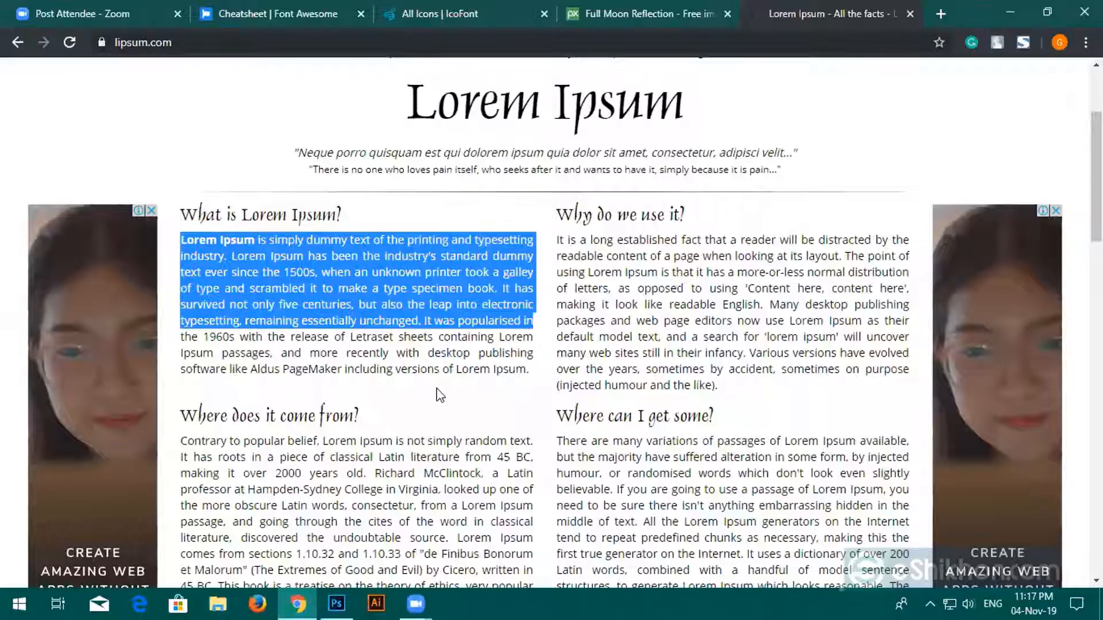
pyautogui.click(908, 12)
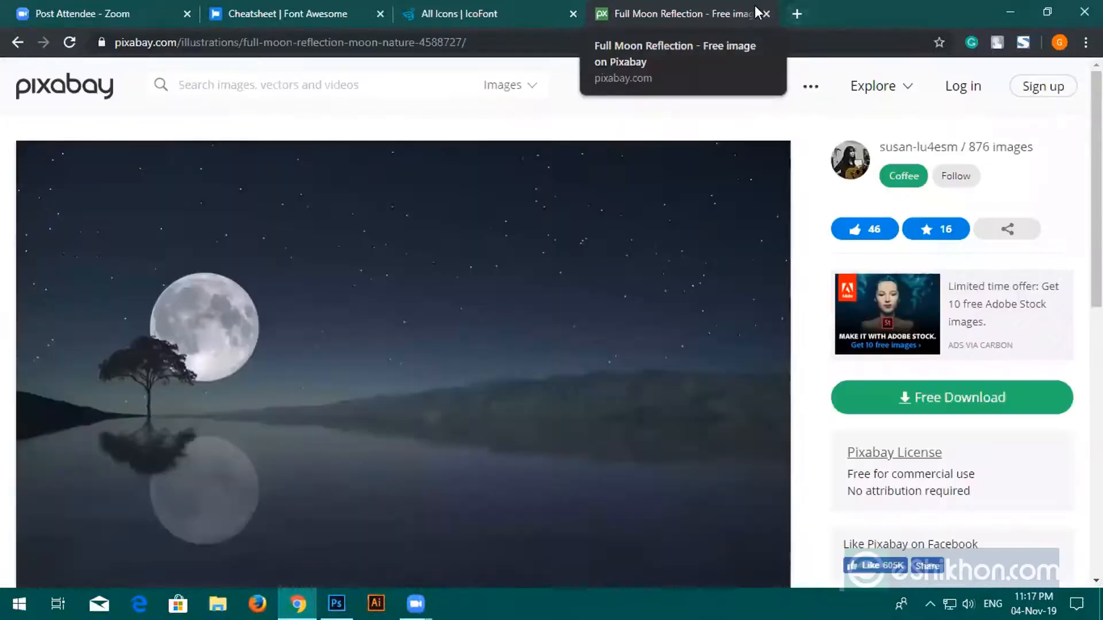
pyautogui.click(765, 14)
# Step: Find the facebook icon among IcoFont's brand icons and copy its glyph from the icon preview
pyautogui.scroll(8, 454, 316)
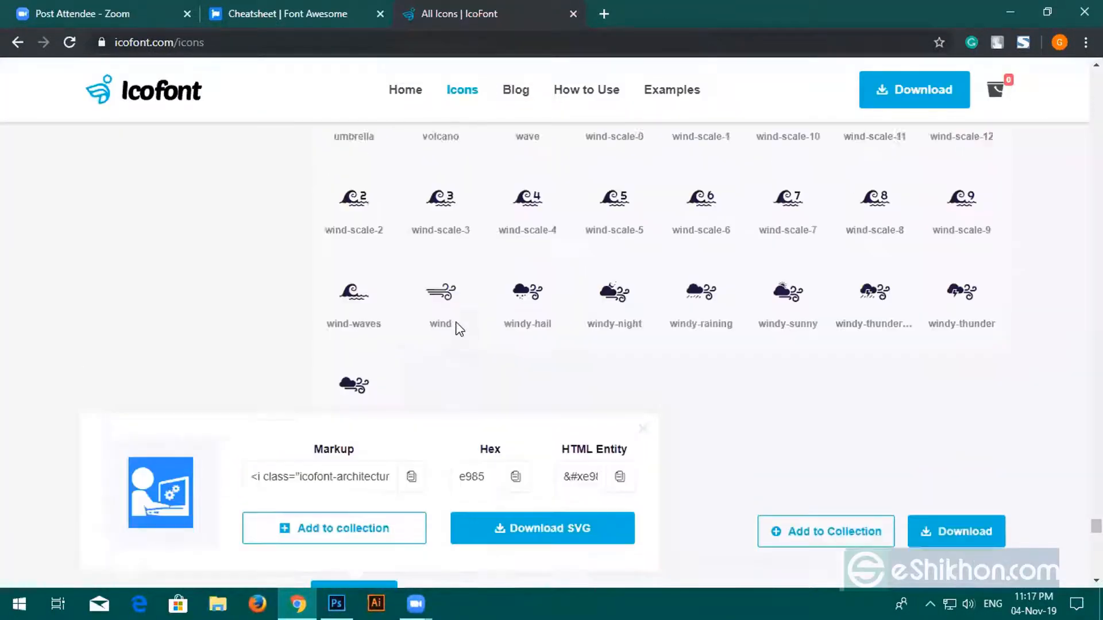
pyautogui.scroll(20, 445, 299)
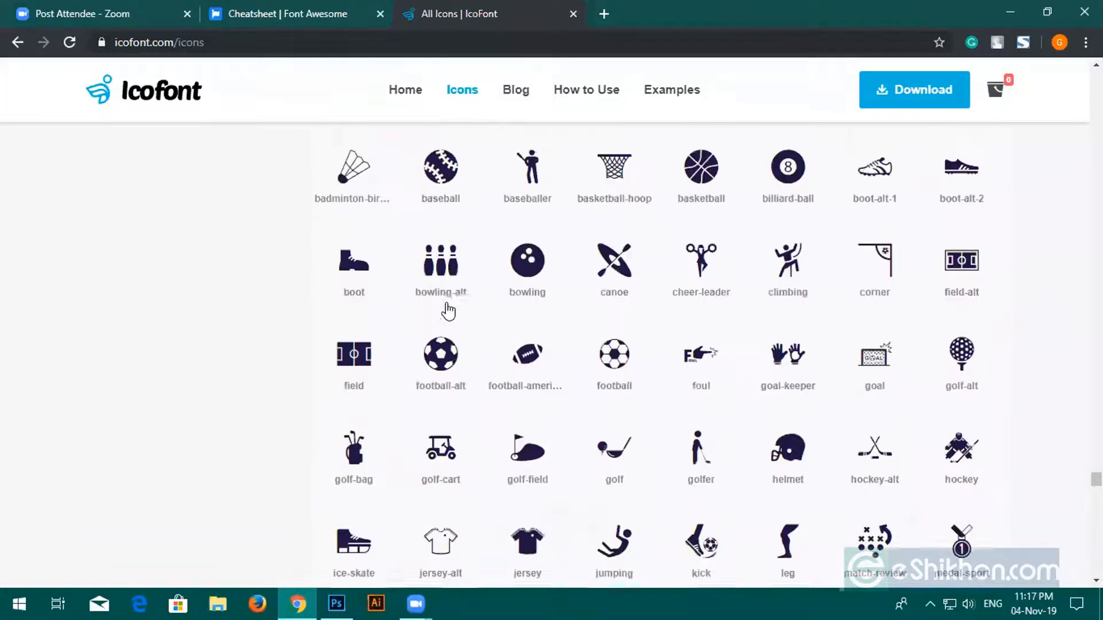
pyautogui.scroll(5, 446, 306)
pyautogui.scroll(-4, 444, 300)
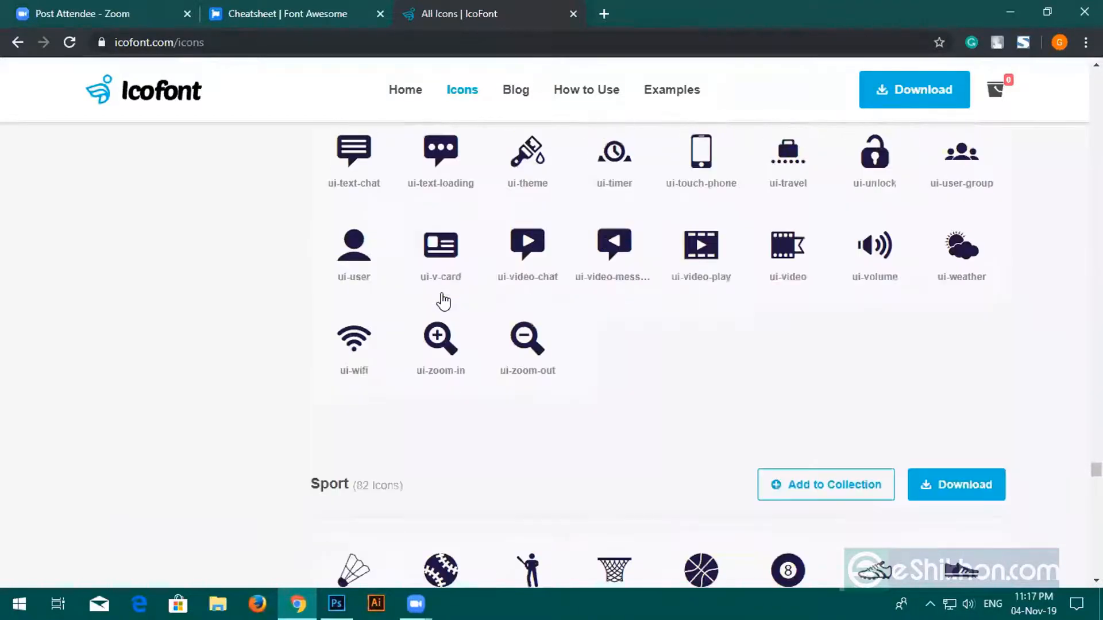
pyautogui.scroll(18, 442, 299)
pyautogui.scroll(20, 441, 297)
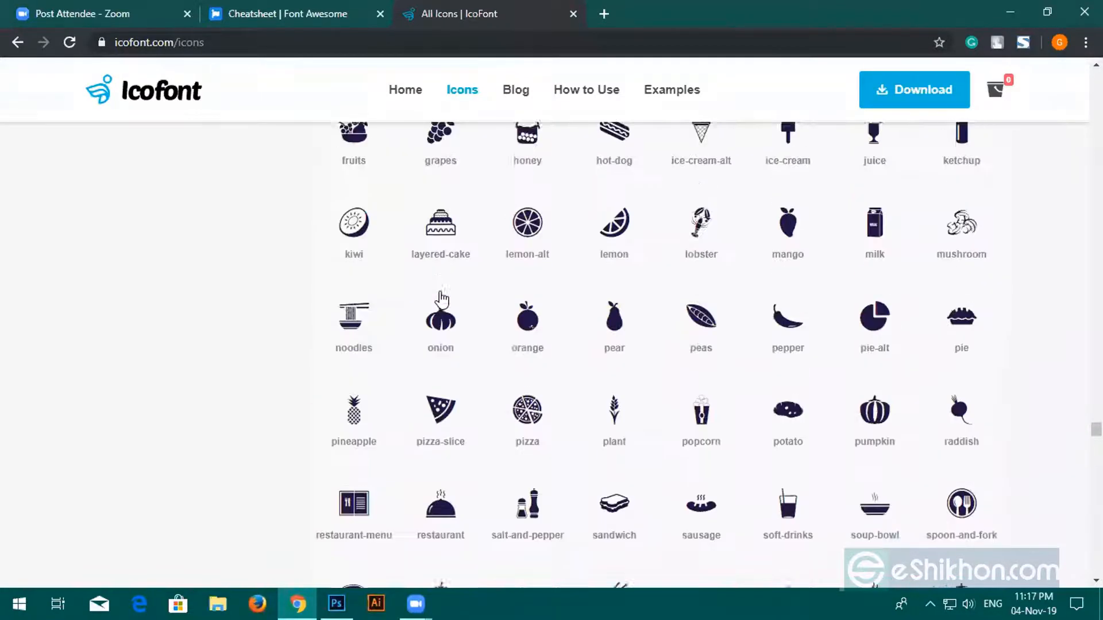
pyautogui.scroll(15, 439, 296)
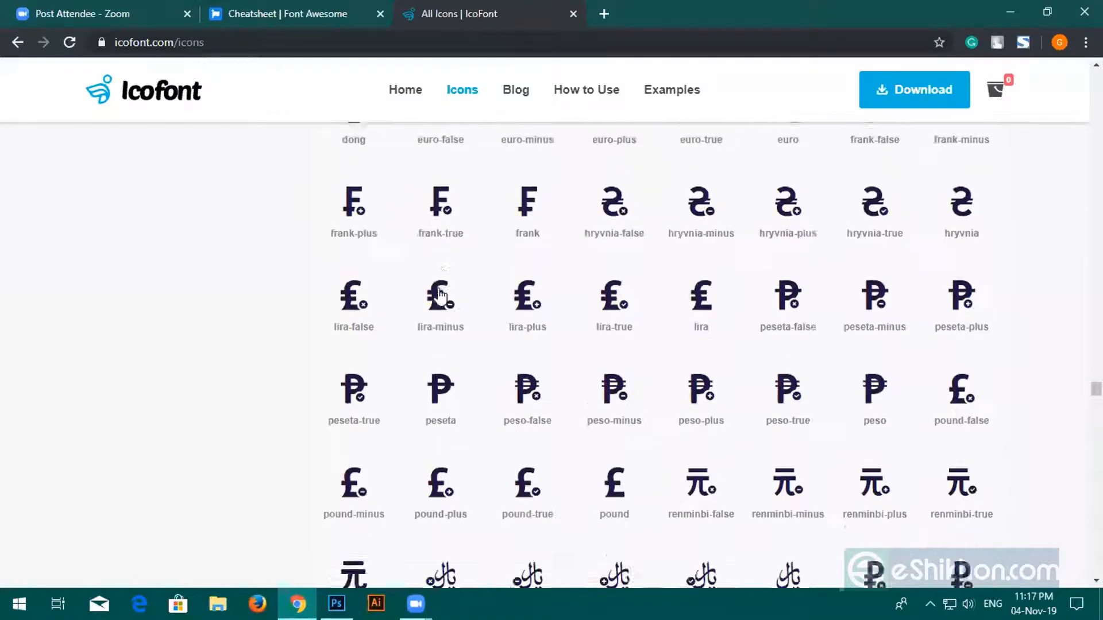
pyautogui.scroll(20, 436, 294)
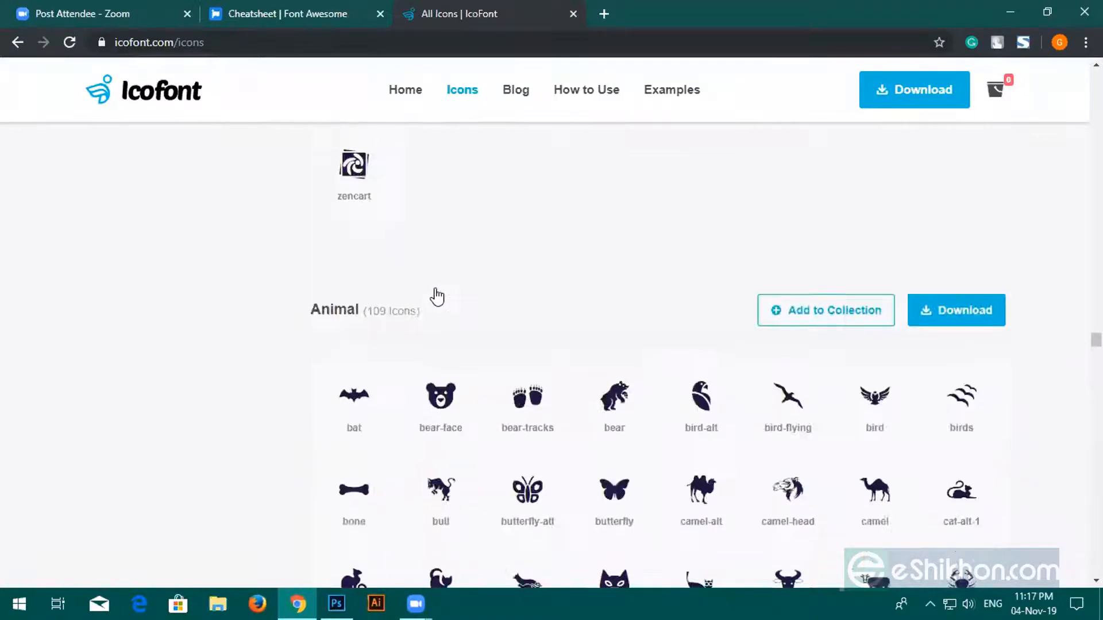
pyautogui.scroll(-4, 421, 296)
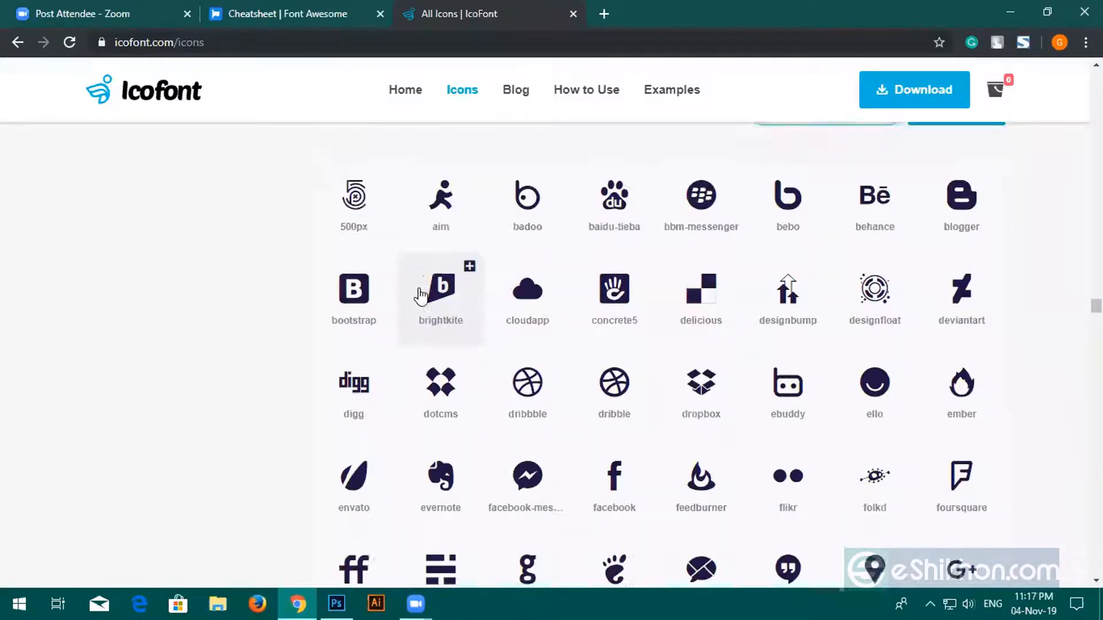
pyautogui.click(610, 286)
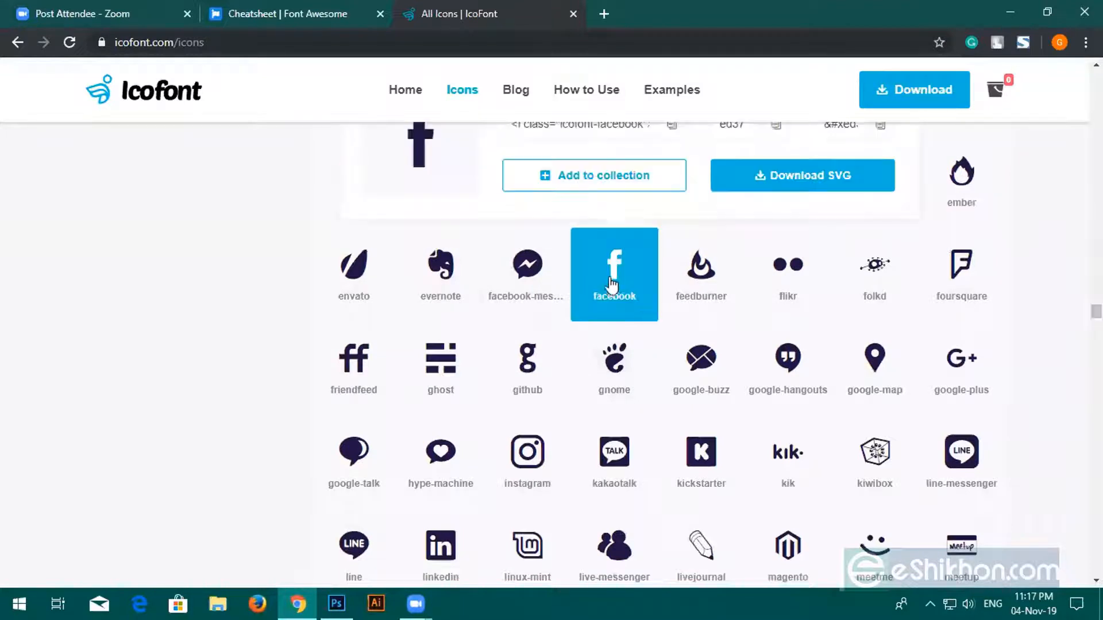
pyautogui.moveTo(444, 152); pyautogui.dragTo(412, 150)
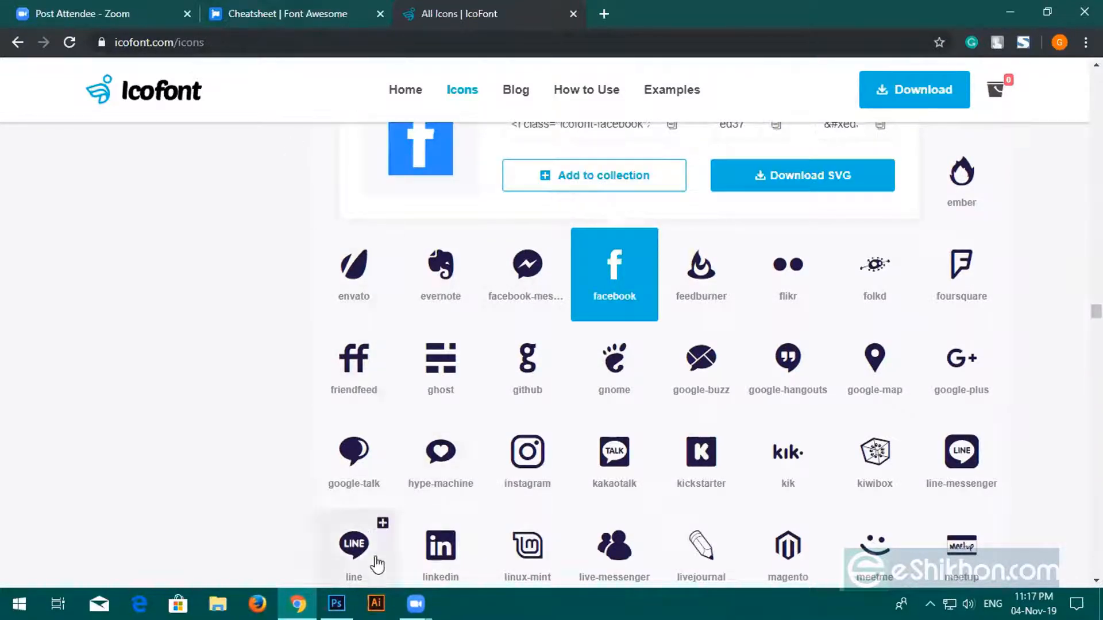
# Step: Switch to Photoshop, close the Character settings and paste the copied facebook glyph as new text on the black footer bar
pyautogui.click(337, 604)
pyautogui.scroll(3, 514, 476)
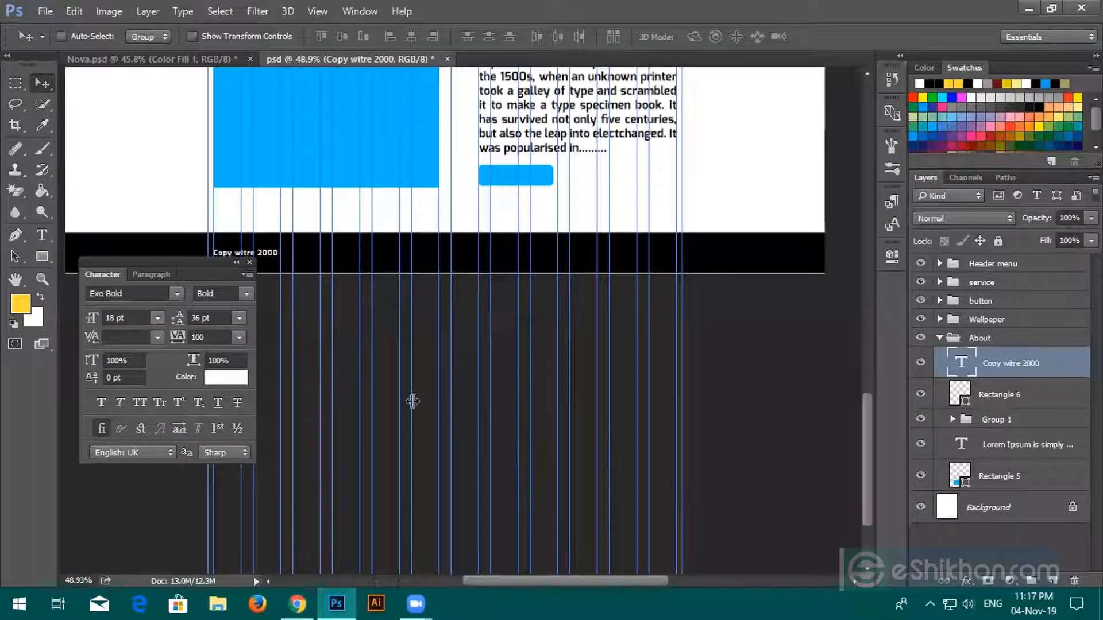
pyautogui.click(249, 263)
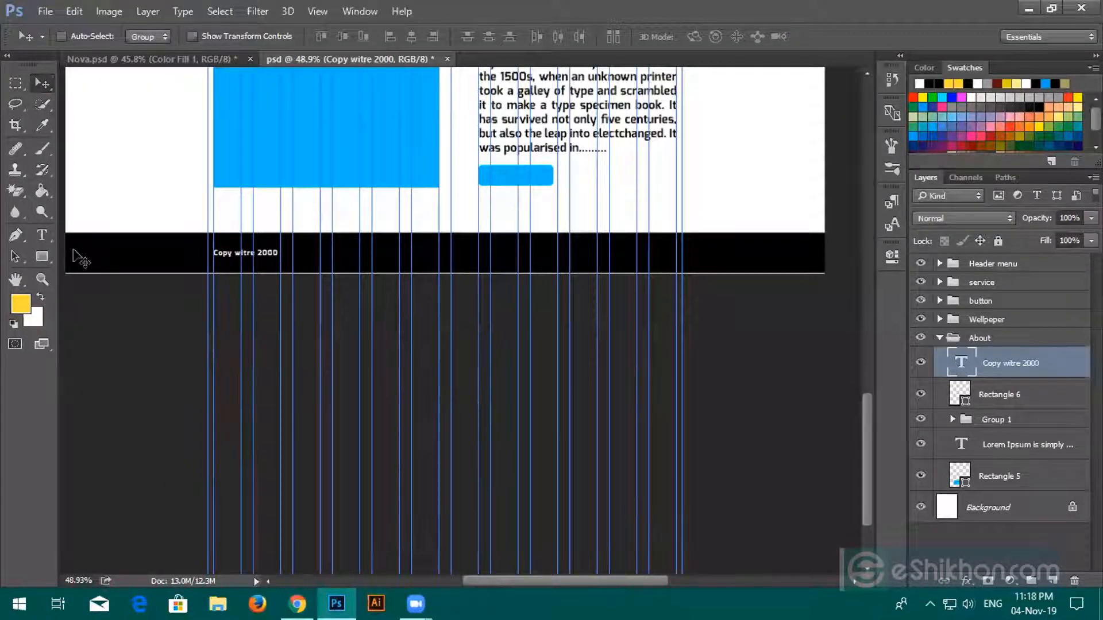
pyautogui.press('t')
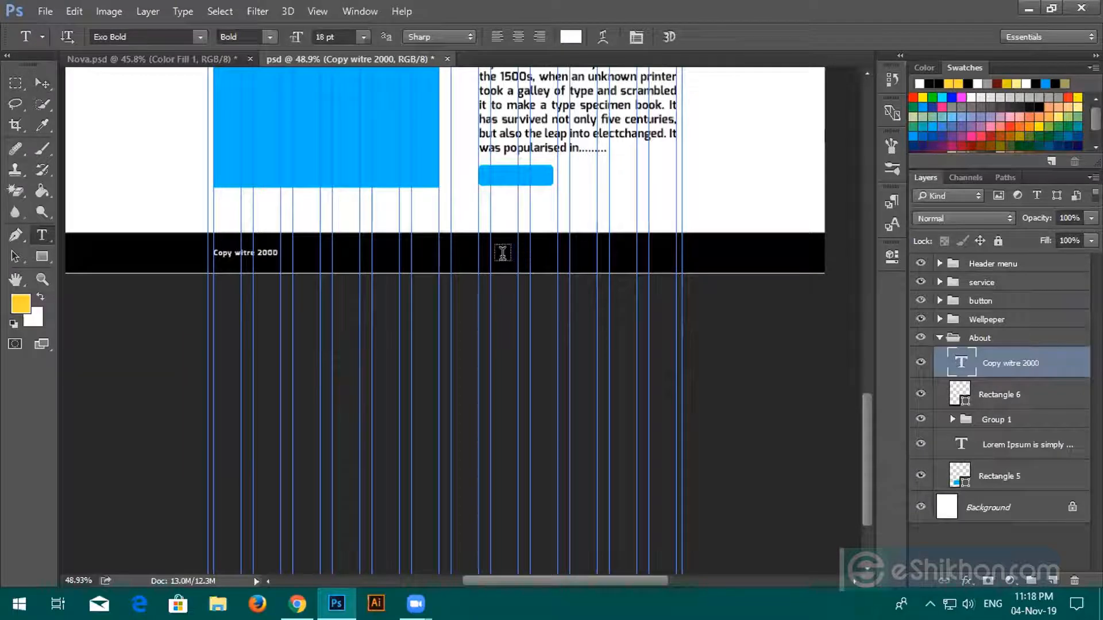
pyautogui.click(503, 254)
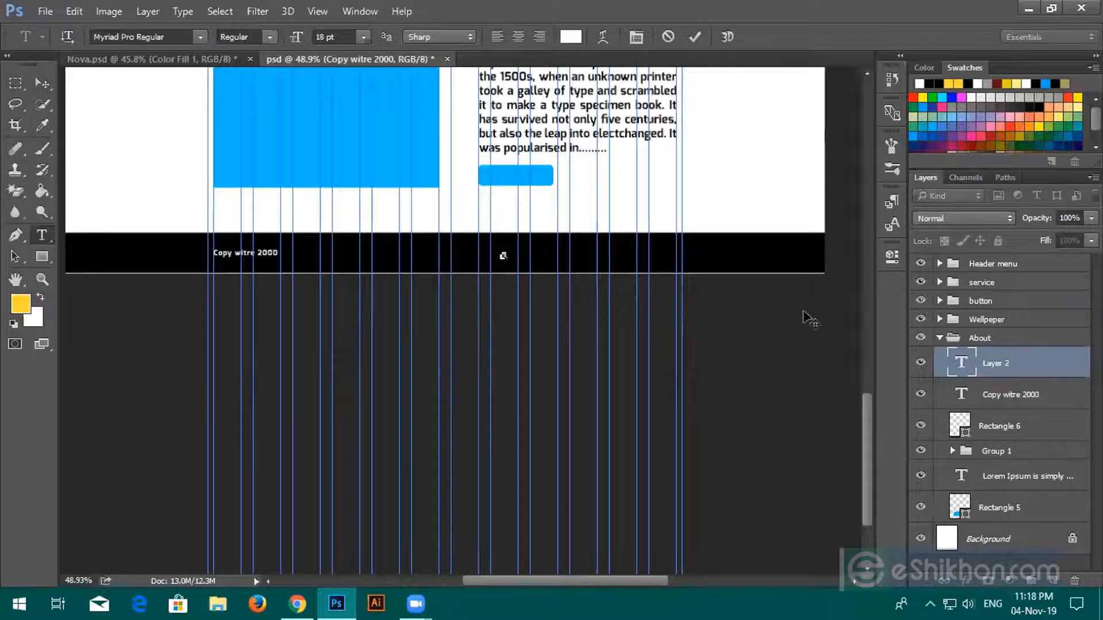
# Step: Change the pasted glyph's font to IcoFont Regular
pyautogui.doubleClick(960, 371)
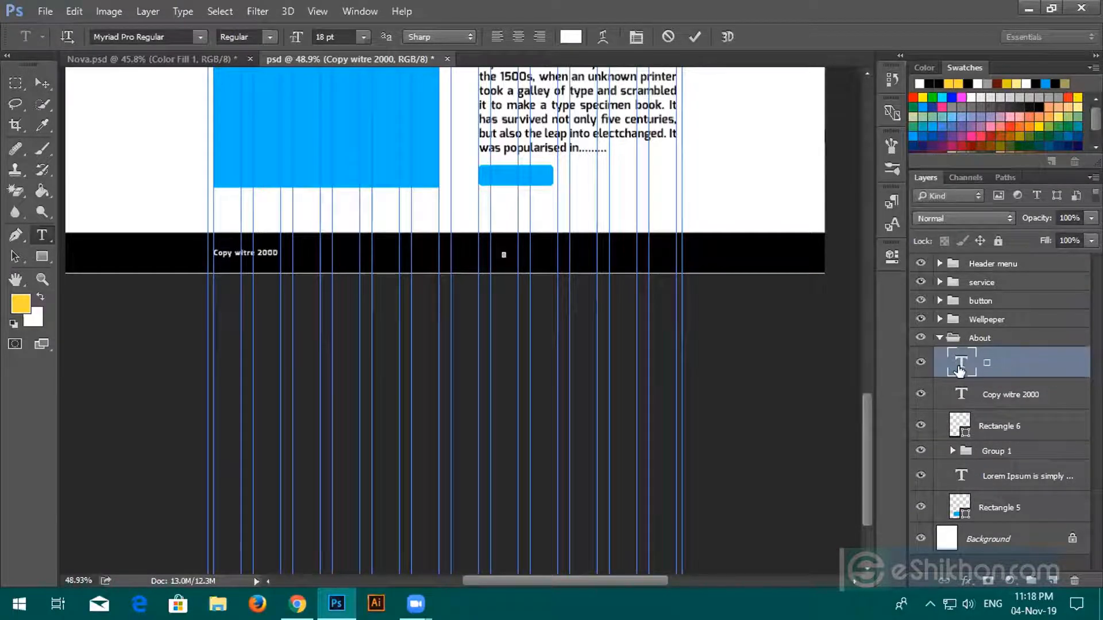
pyautogui.click(184, 34)
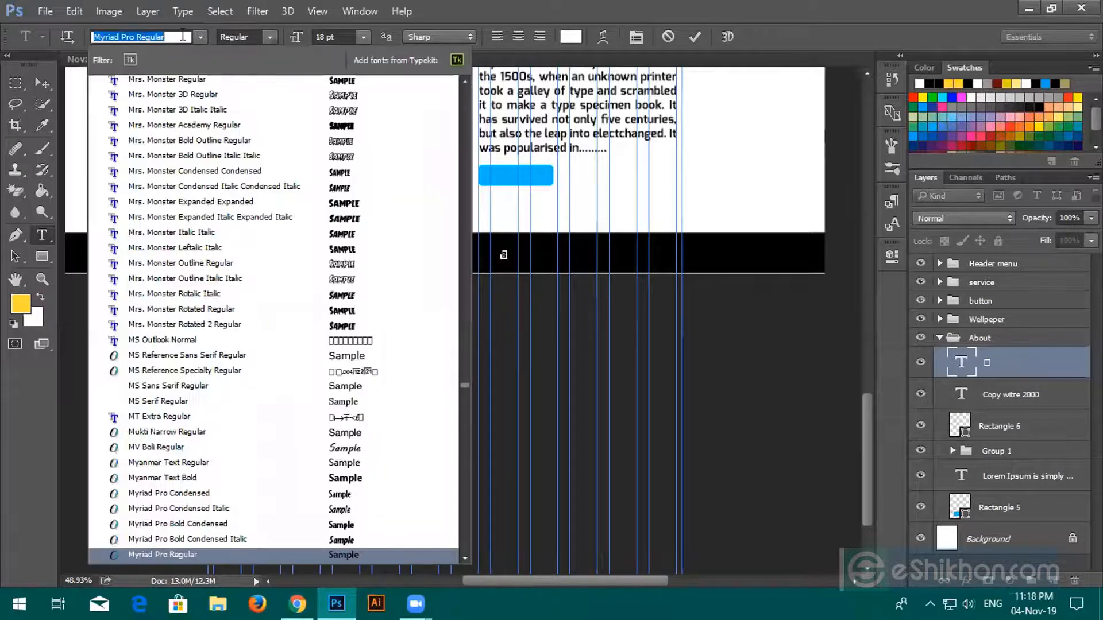
pyautogui.write('i')
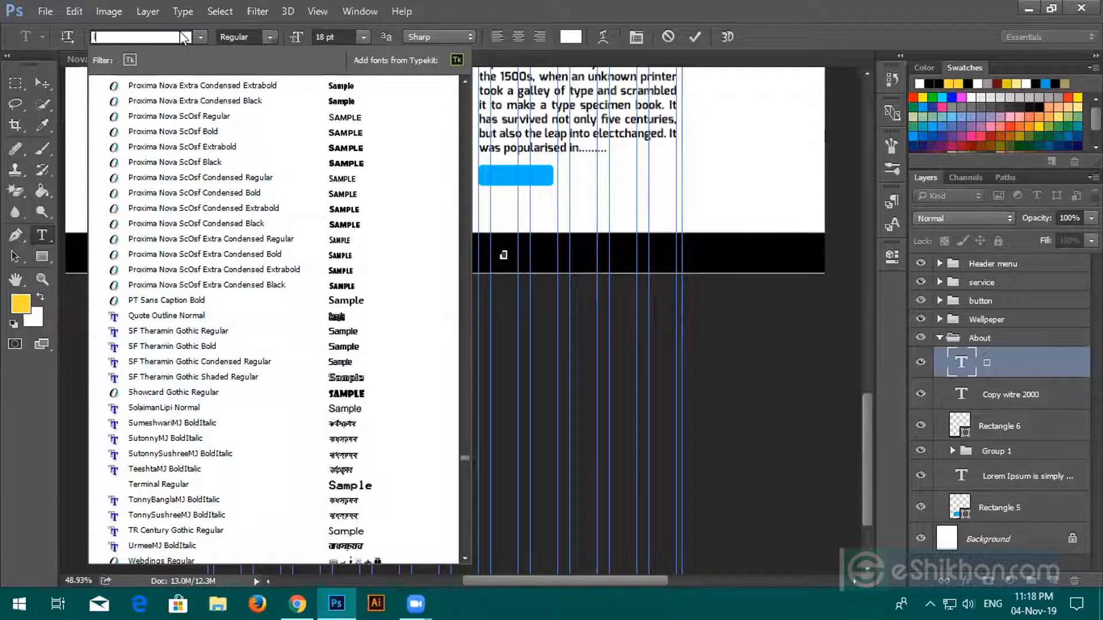
pyautogui.write('c')
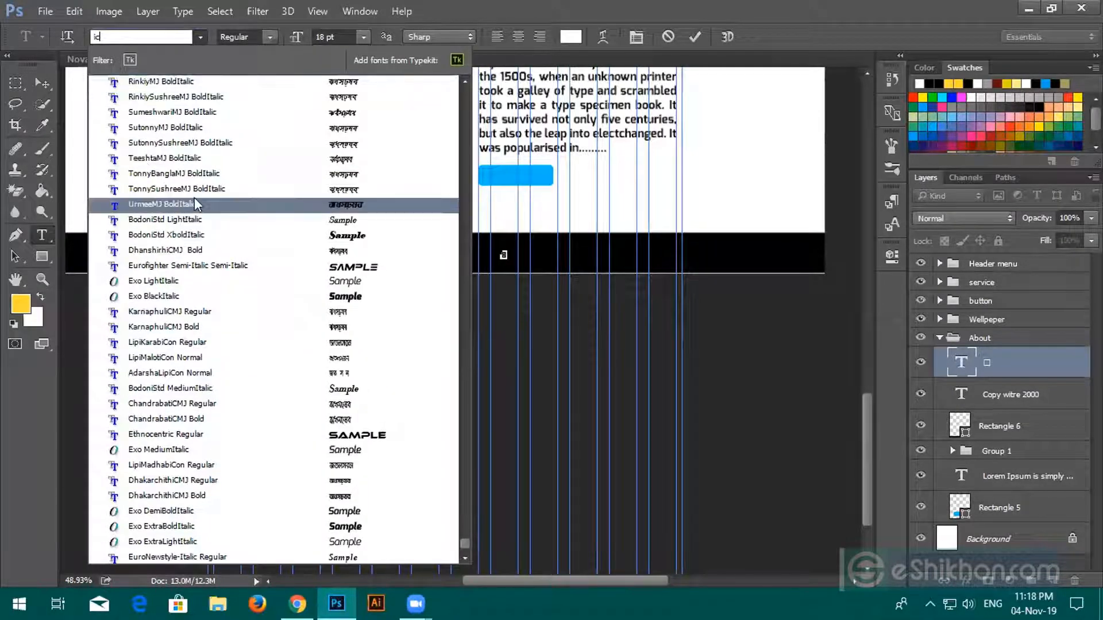
pyautogui.write('ofo')
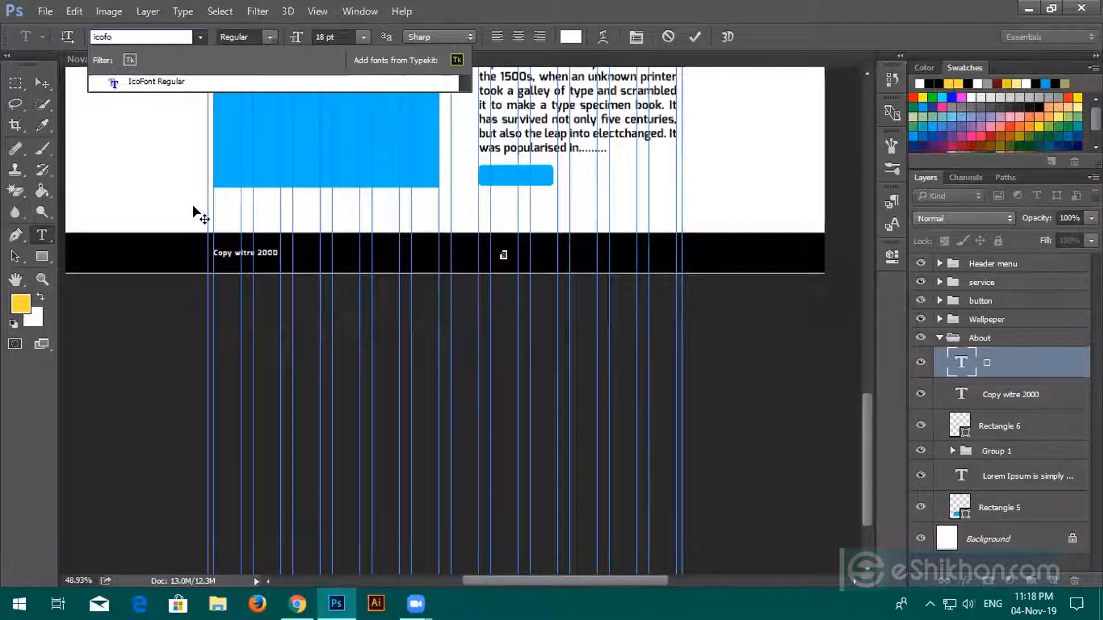
pyautogui.click(189, 85)
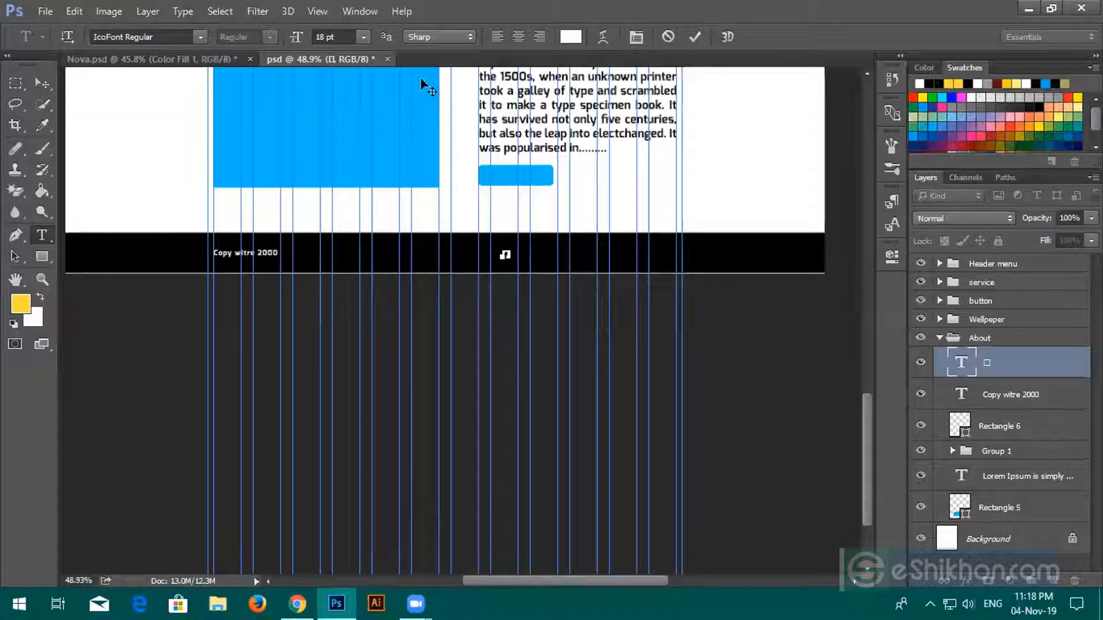
# Step: Set the facebook icon's font size to 24 pt and commit the text
pyautogui.click(362, 37)
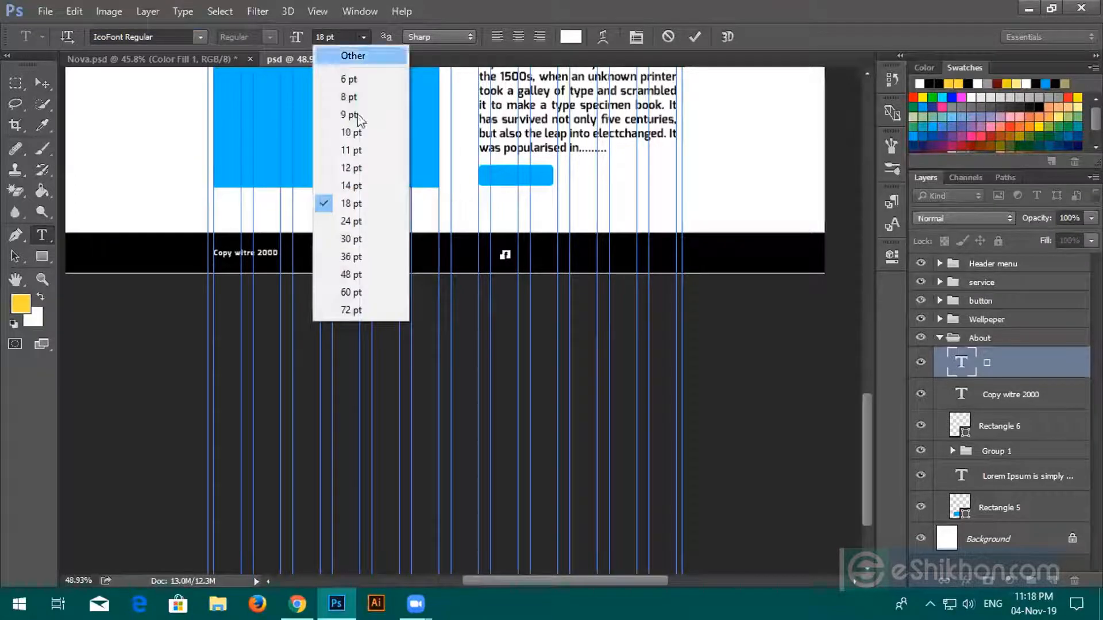
pyautogui.click(344, 223)
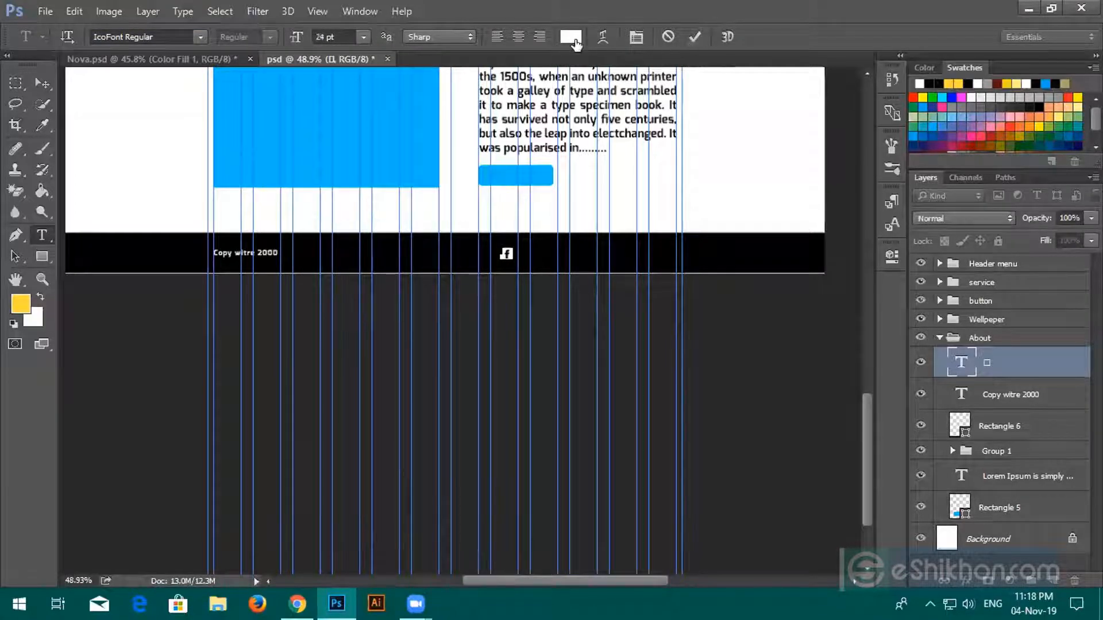
pyautogui.click(695, 36)
pyautogui.click(36, 85)
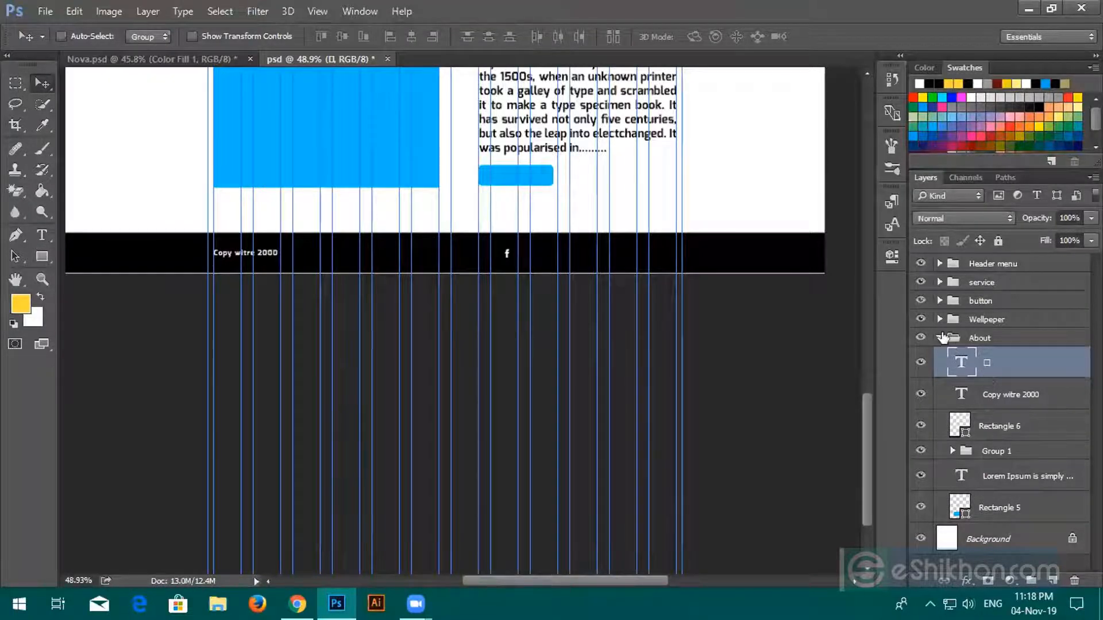
# Step: Move the facebook icon and "Copy witre 2000" layers below Rectangle 5 in the About group, and collapse the group
pyautogui.keyDown('shift'); pyautogui.click(1016, 389); pyautogui.keyUp('shift')
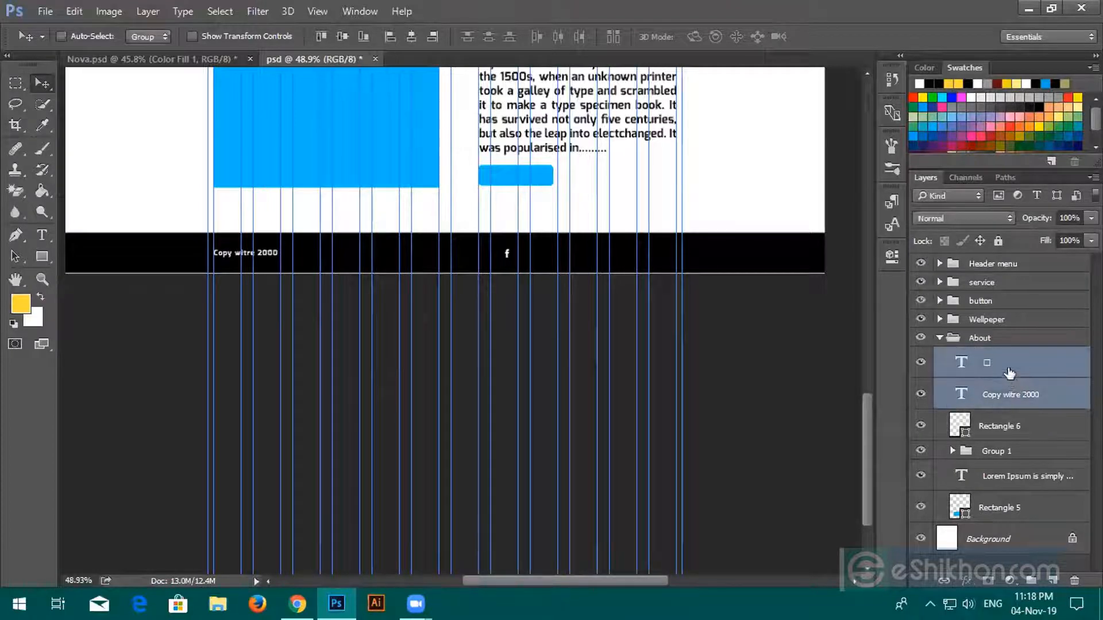
pyautogui.moveTo(1010, 374); pyautogui.dragTo(1027, 518)
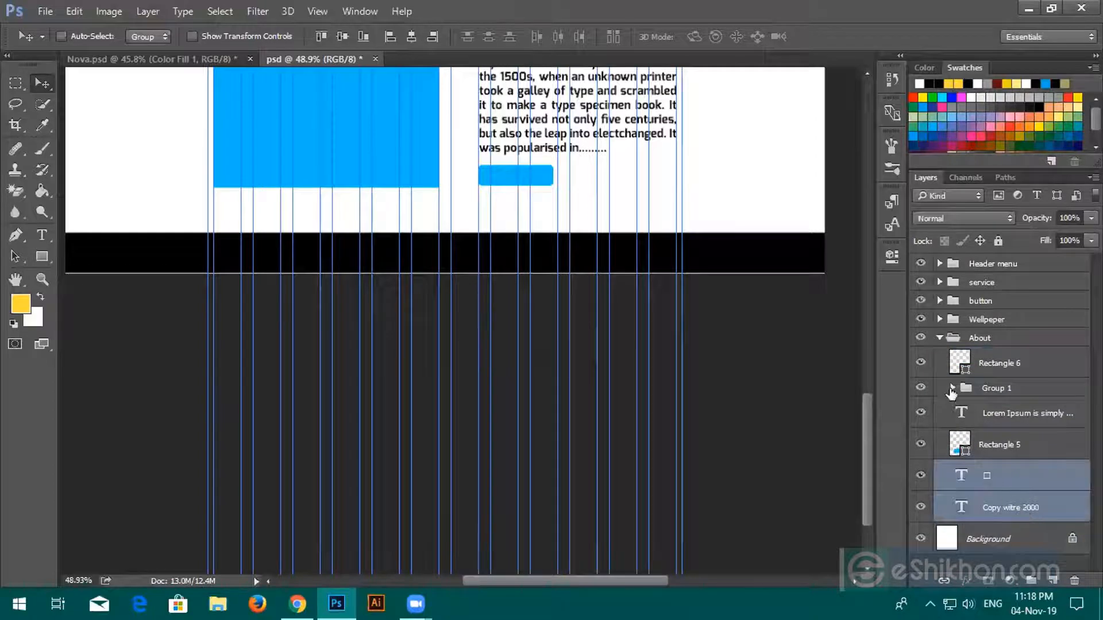
pyautogui.click(941, 339)
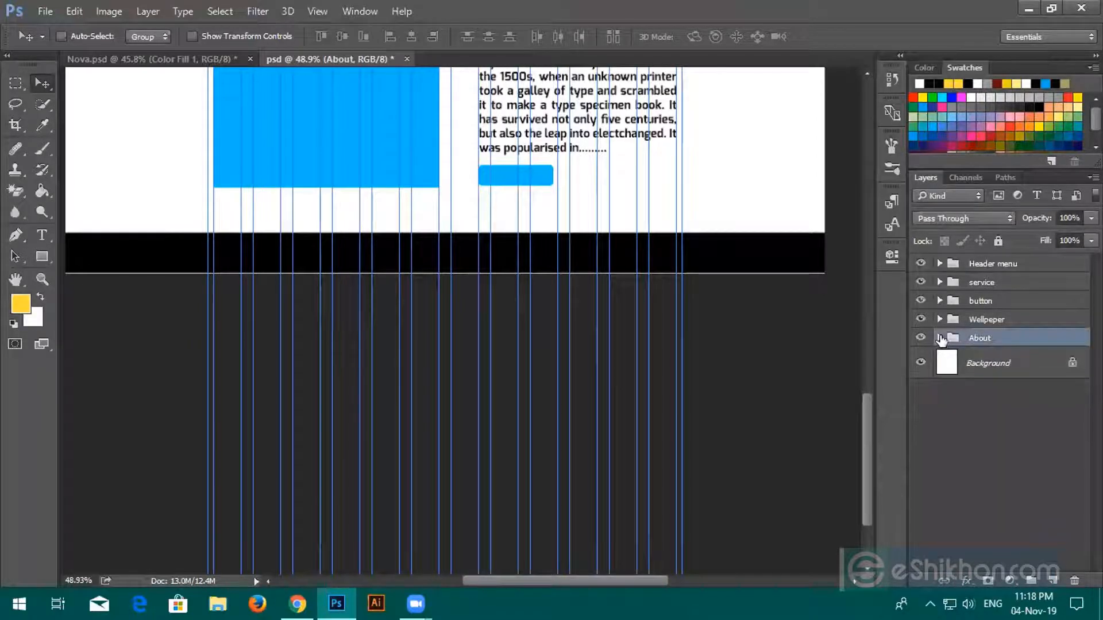
# Step: Ungroup the About group and regroup the layers from Rectangle 6 through Rectangle 5, leaving out the facebook icon and copyright text
pyautogui.rightClick(987, 338)
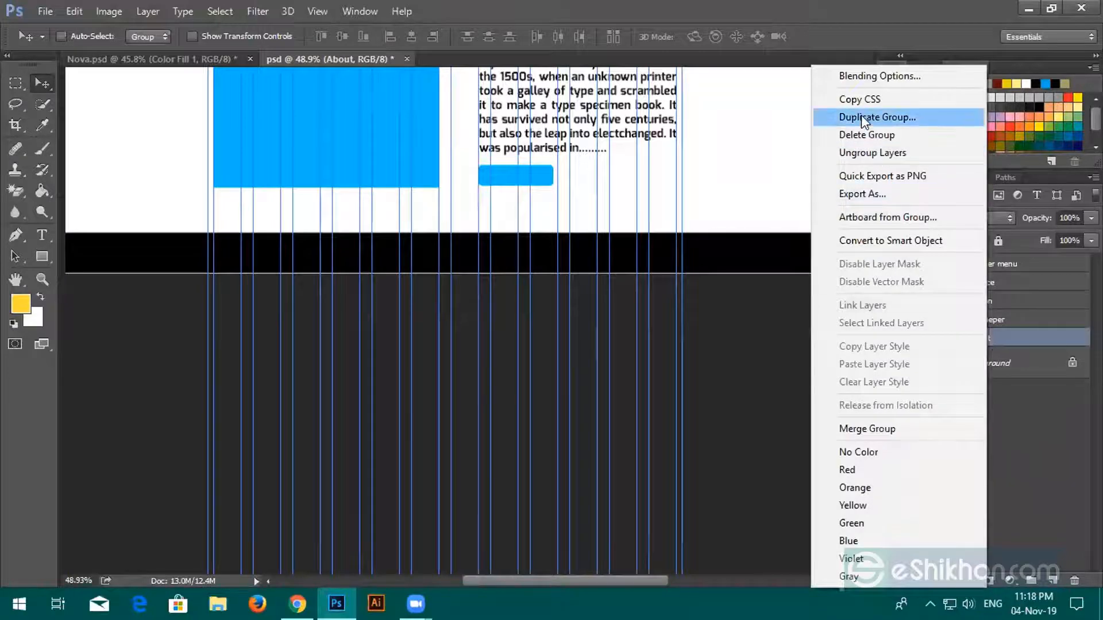
pyautogui.click(868, 154)
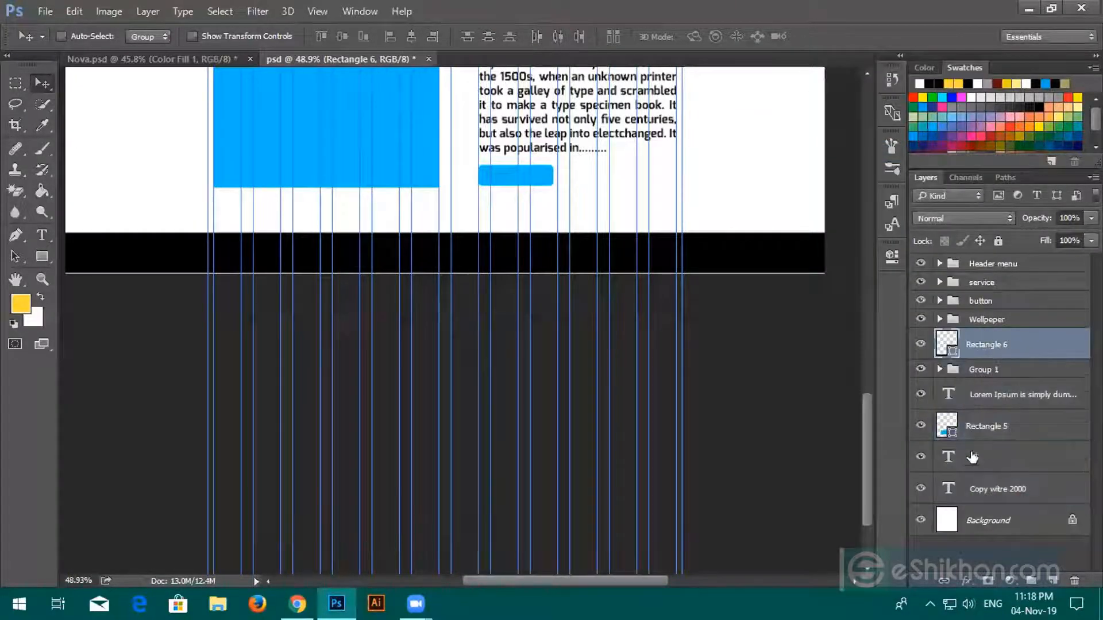
pyautogui.keyDown('shift'); pyautogui.click(979, 428); pyautogui.keyUp('shift')
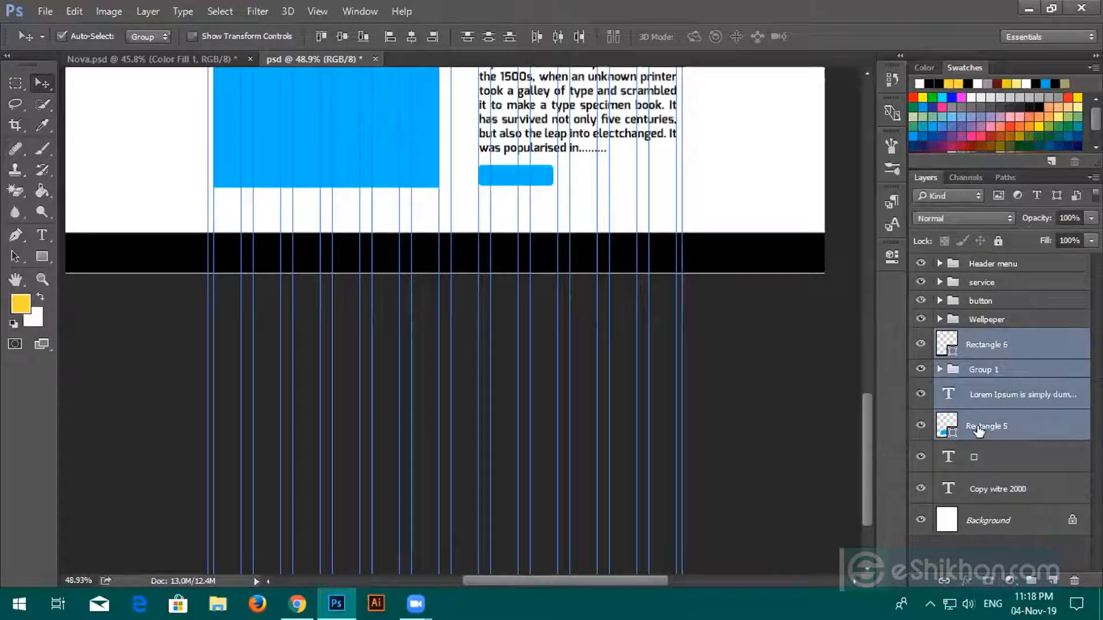
pyautogui.hotkey('ctrl', 'g')
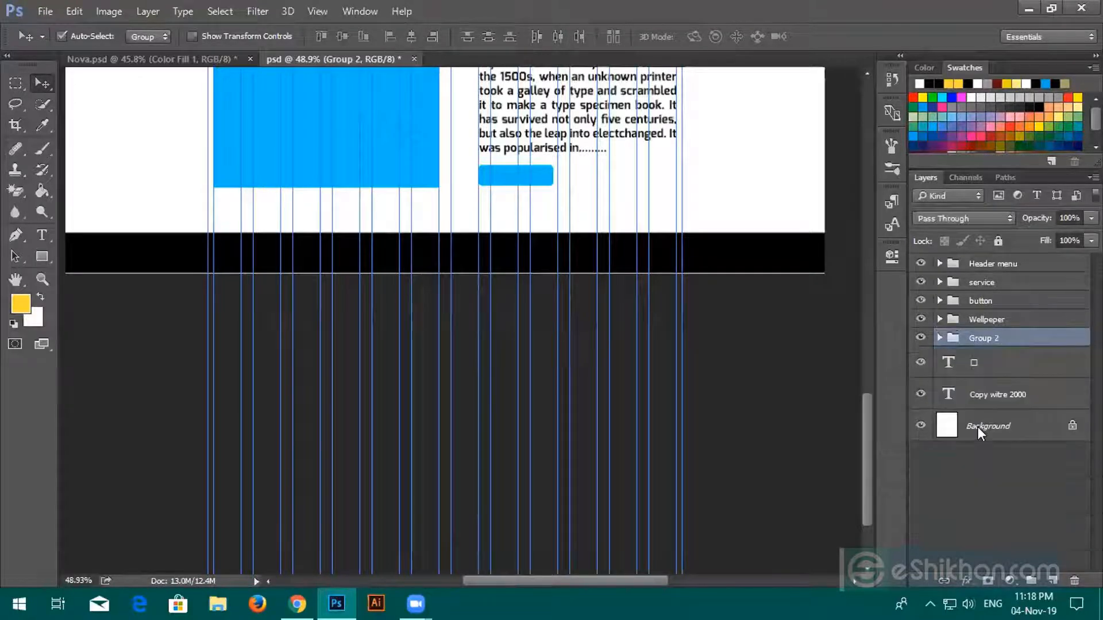
# Step: Expand Group 2, identify the footer bar by toggling Rectangle 6's visibility, and move that layer out of the group directly above Background
pyautogui.doubleClick(973, 364)
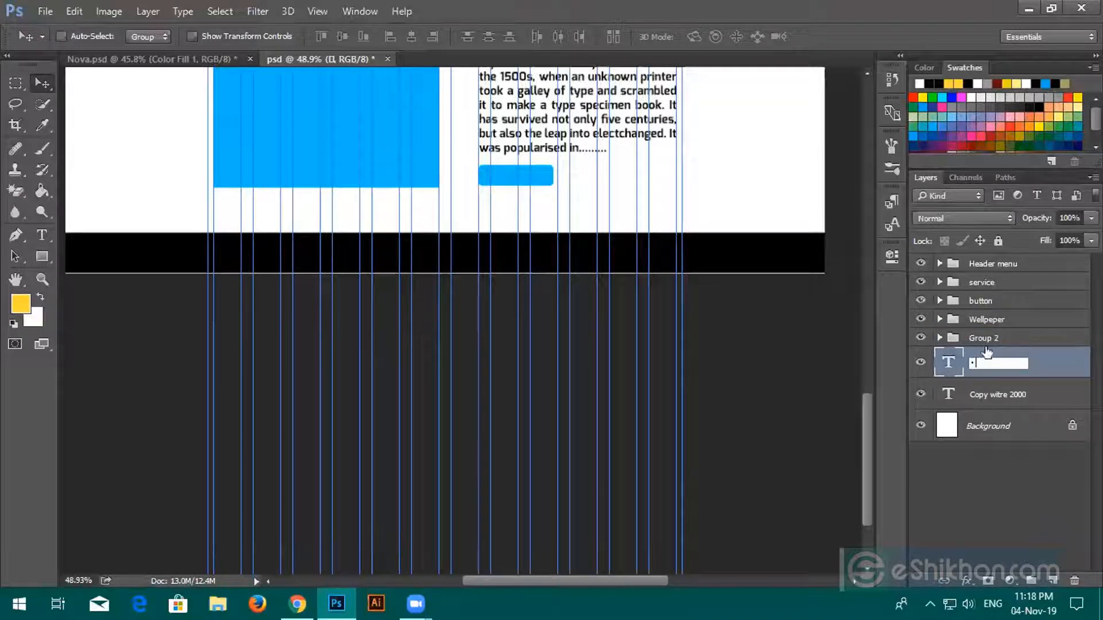
pyautogui.click(986, 340)
pyautogui.click(940, 338)
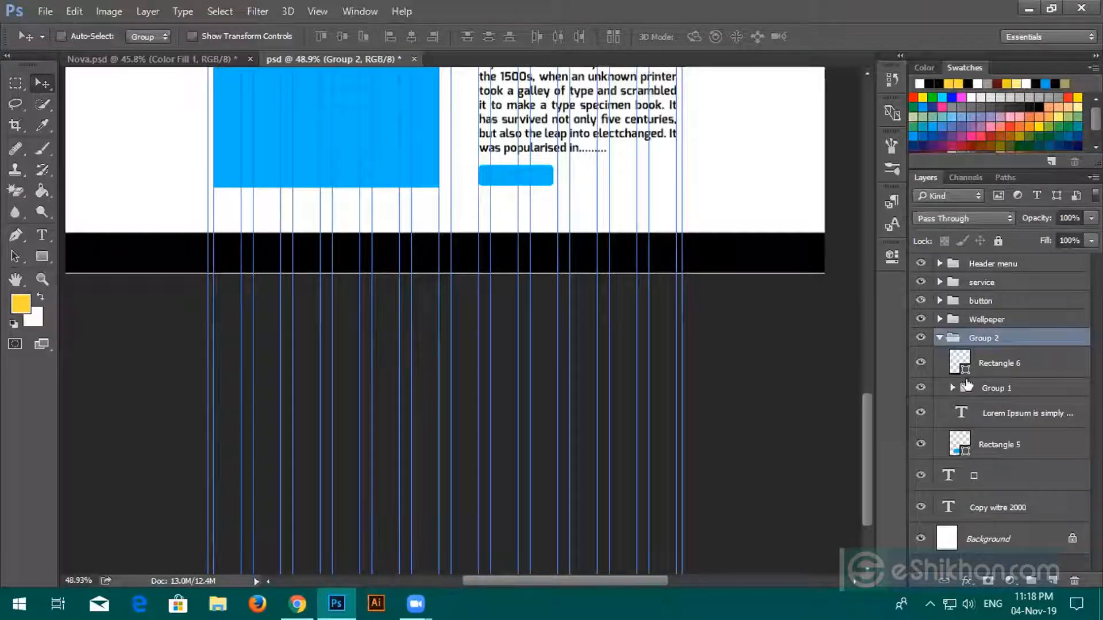
pyautogui.click(921, 364)
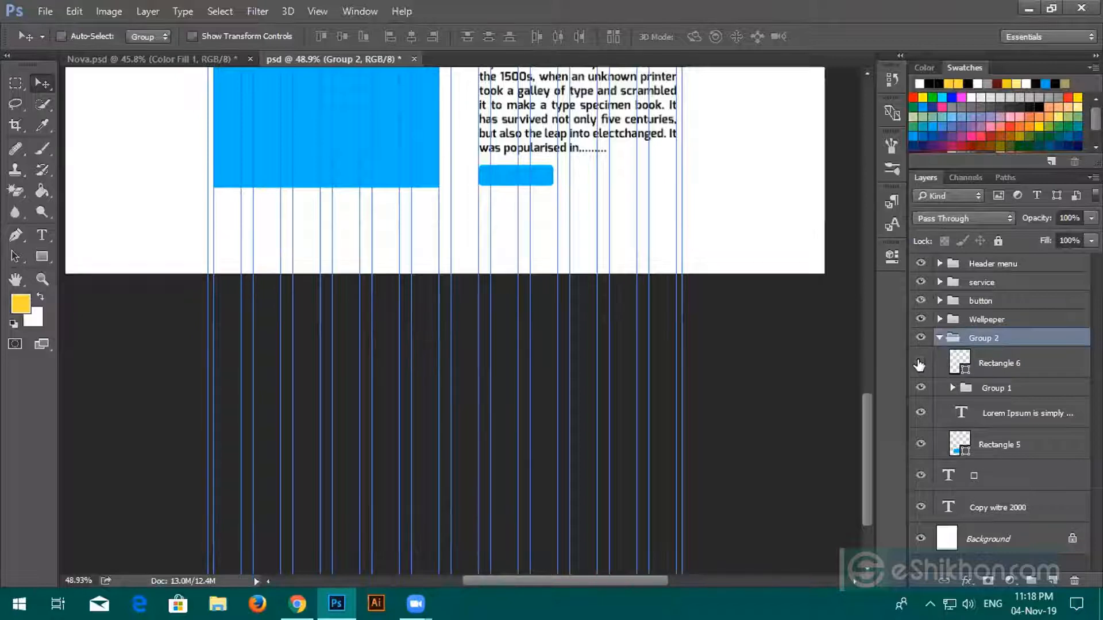
pyautogui.click(920, 363)
pyautogui.moveTo(1004, 367); pyautogui.dragTo(1027, 524)
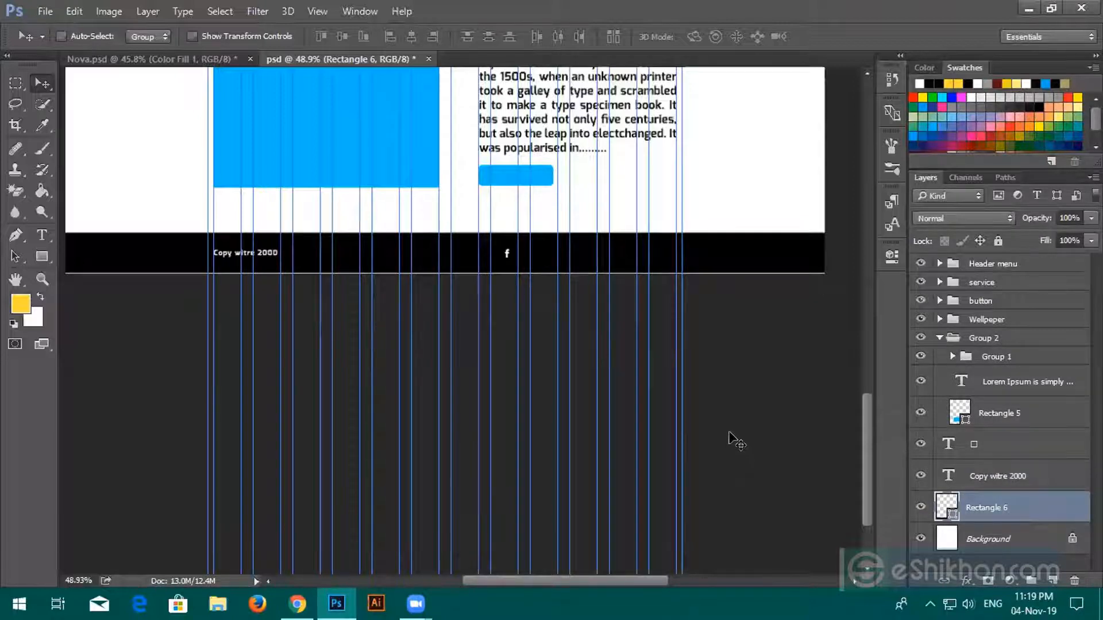
# Step: Nudge the black footer rectangle down so it meets the bottom edge of the page
pyautogui.press('Down')
pyautogui.press('Down')
pyautogui.press('Down')
pyautogui.press('Down')
pyautogui.press('Down')
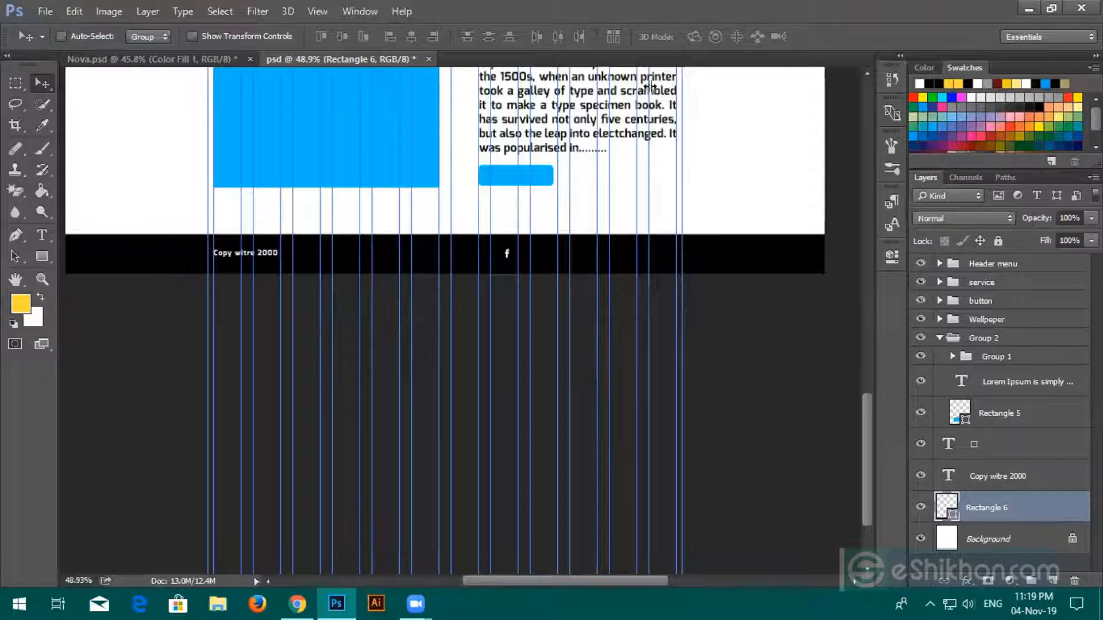
# Step: Move the facebook icon along the footer bar to the outer column guides and duplicate it twice into a row of three
pyautogui.scroll(6, 440, 331)
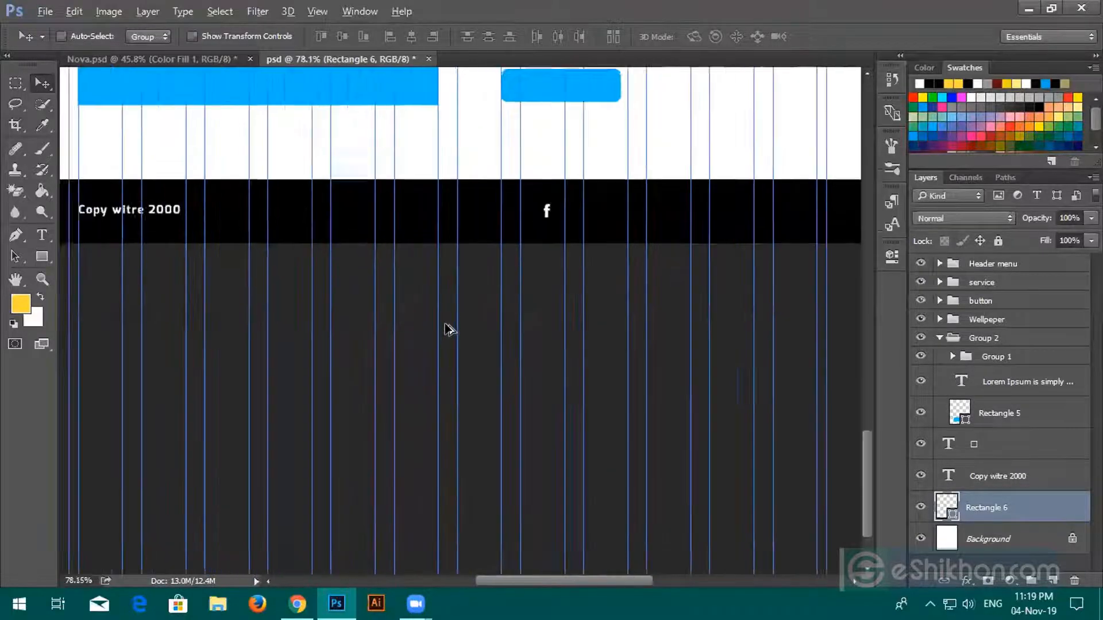
pyautogui.moveTo(573, 286); pyautogui.dragTo(244, 354)
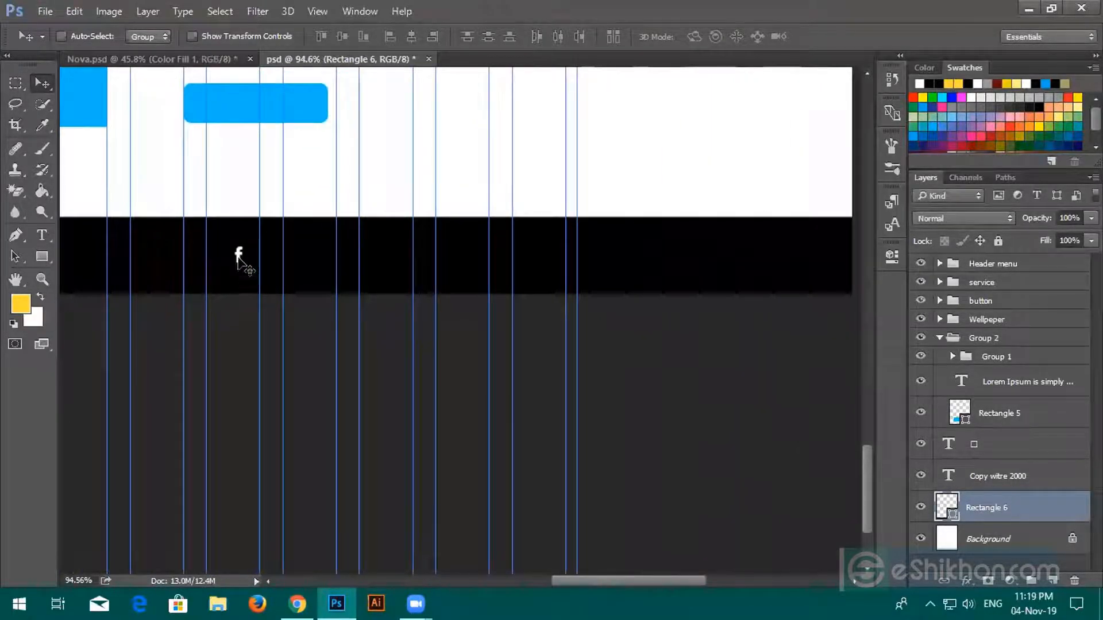
pyautogui.moveTo(241, 253); pyautogui.dragTo(512, 278)
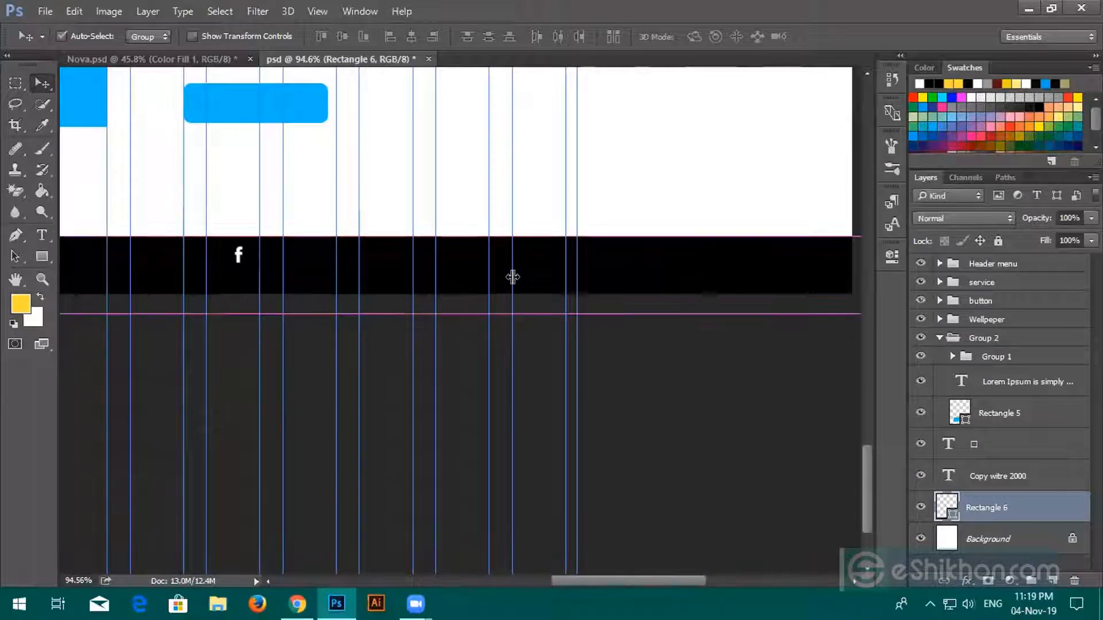
pyautogui.hotkey('ctrl', 'z')
pyautogui.click(965, 453)
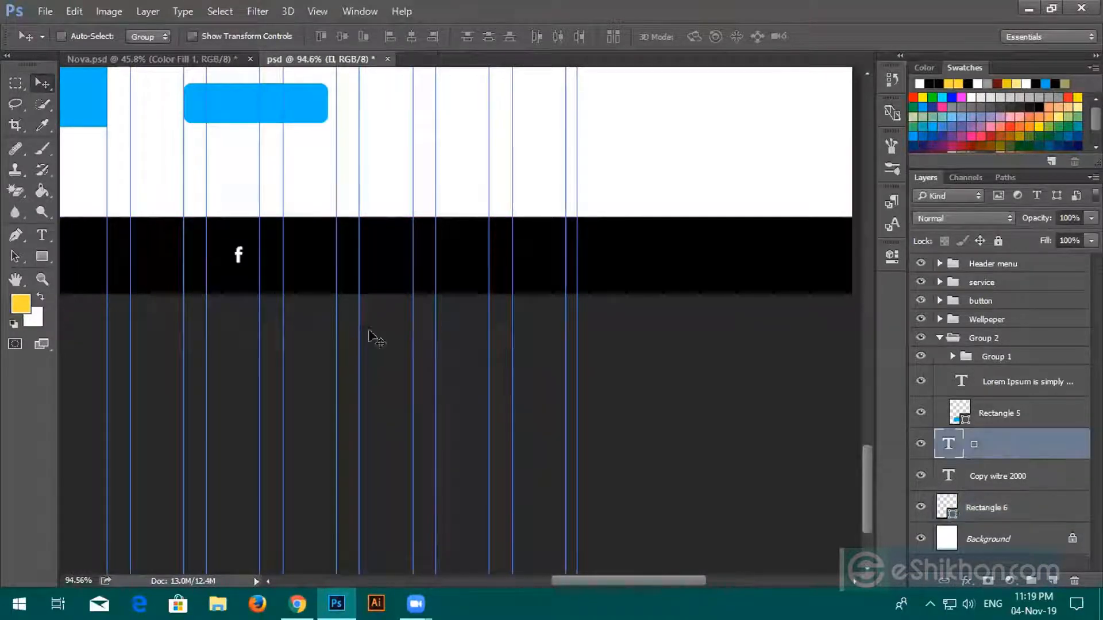
pyautogui.moveTo(245, 272); pyautogui.dragTo(394, 265)
# Step: Centre the first facebook icon in its column using a temporary 70 × 101 px rectangle over the footer bar, and delete that rectangle
pyautogui.click(41, 256)
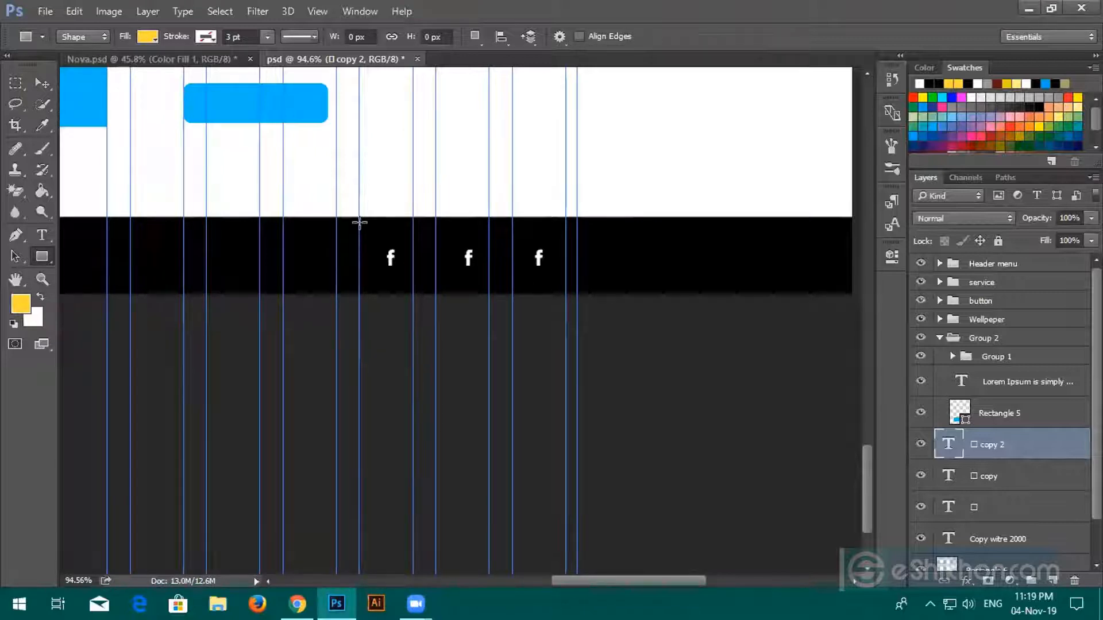
pyautogui.moveTo(359, 217); pyautogui.dragTo(407, 293)
pyautogui.click(842, 247)
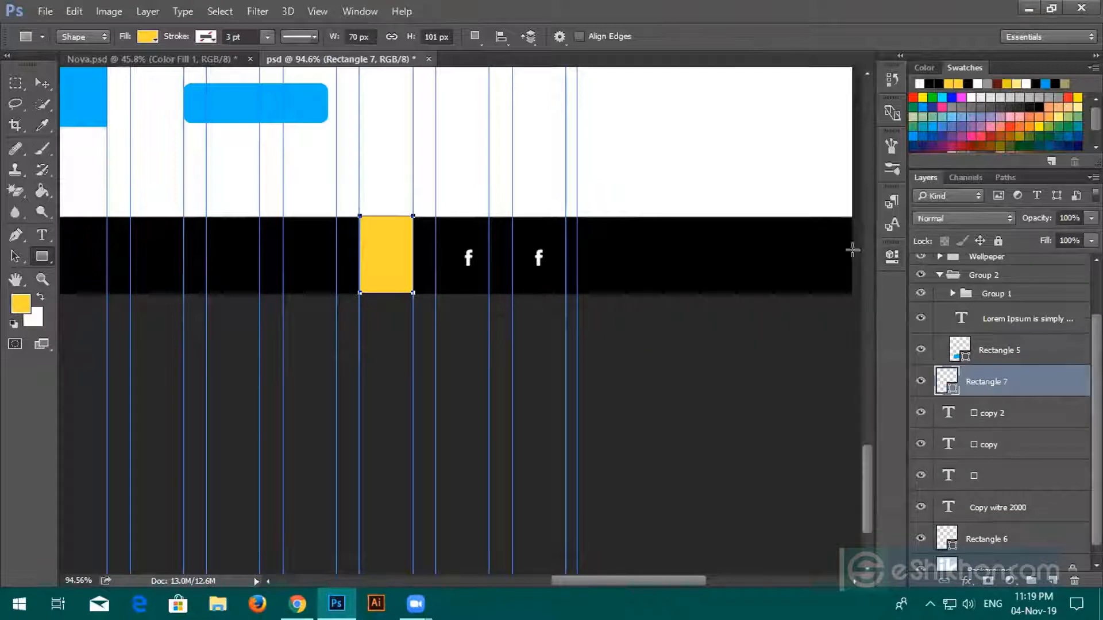
pyautogui.keyDown('shift'); pyautogui.click(978, 420); pyautogui.keyUp('shift')
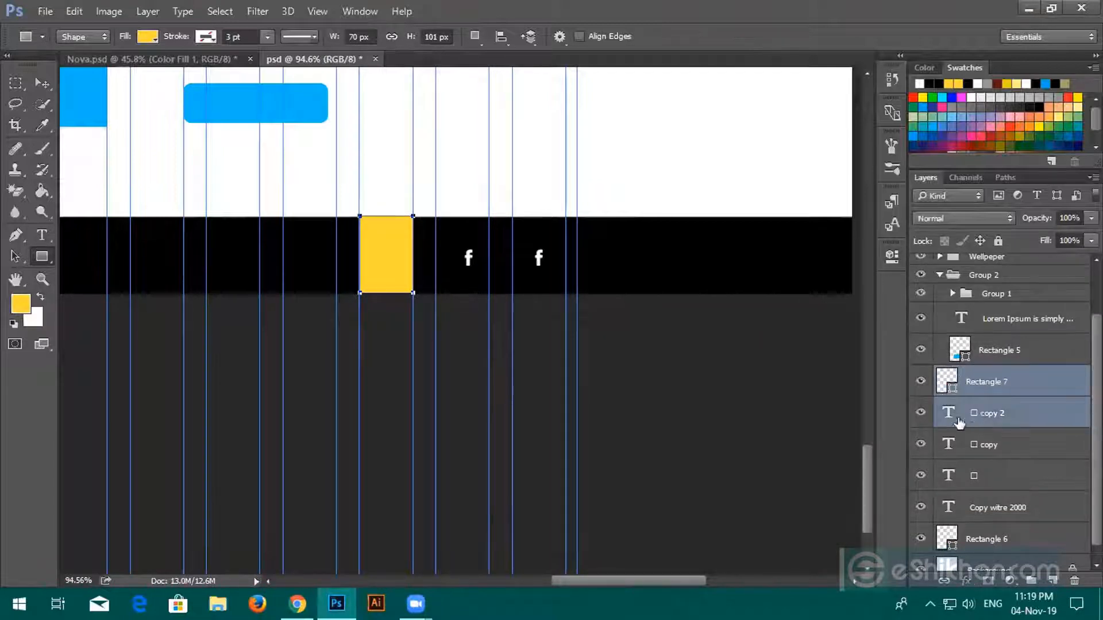
pyautogui.click(43, 85)
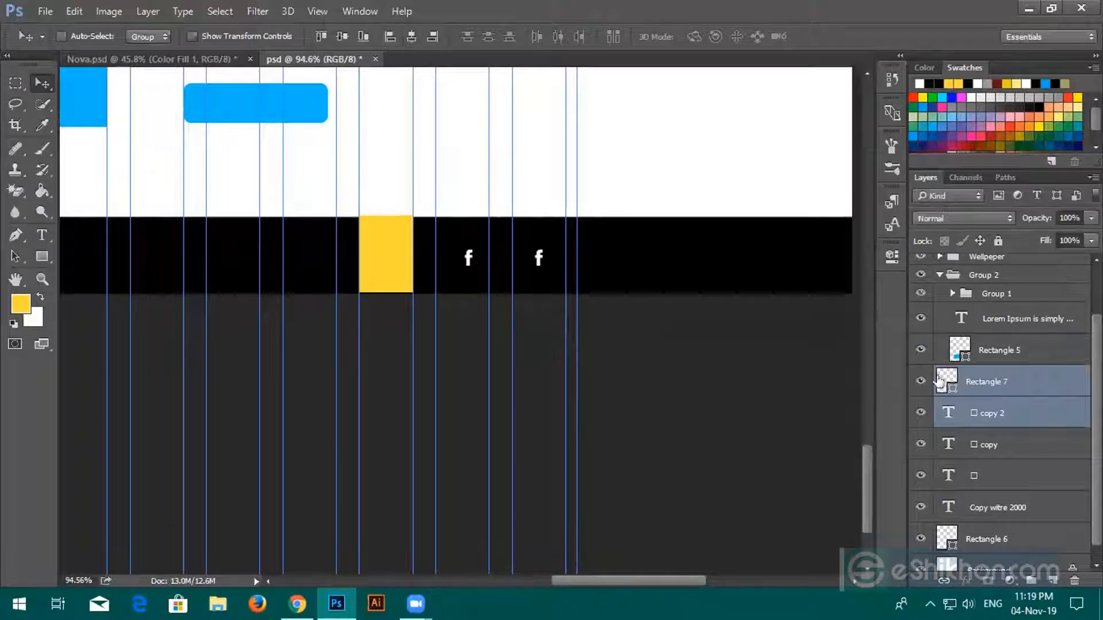
pyautogui.click(972, 381)
pyautogui.press('Delete')
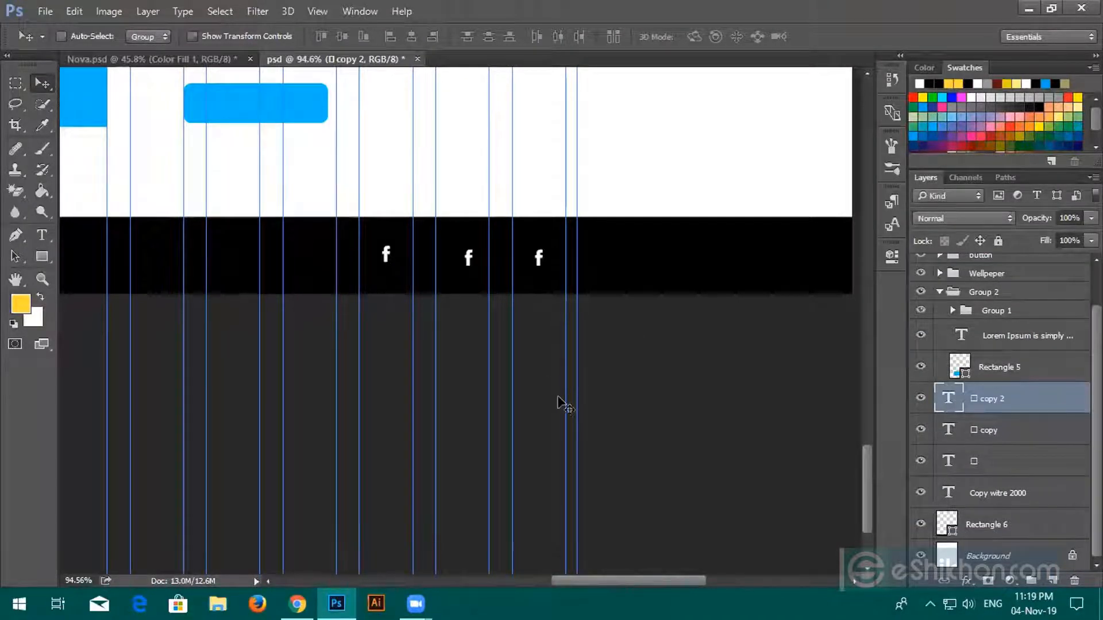
# Step: Add the heading text "LOREM IPSUM" above the paragraphs in the first blue service card
pyautogui.scroll(-5, 563, 400)
pyautogui.scroll(-1, 563, 401)
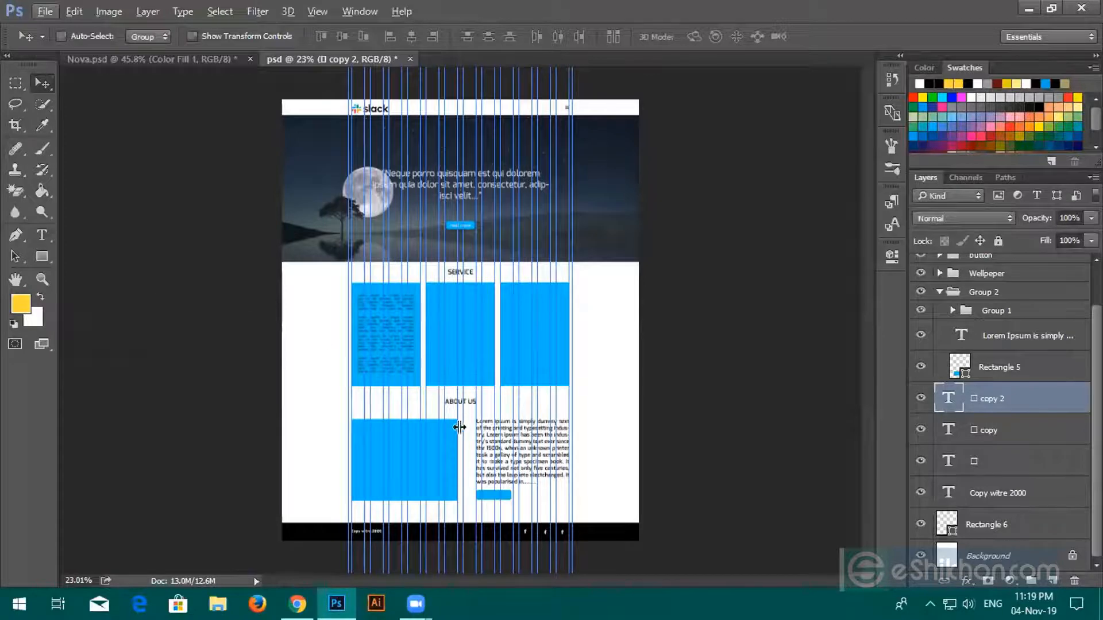
pyautogui.scroll(1, 496, 440)
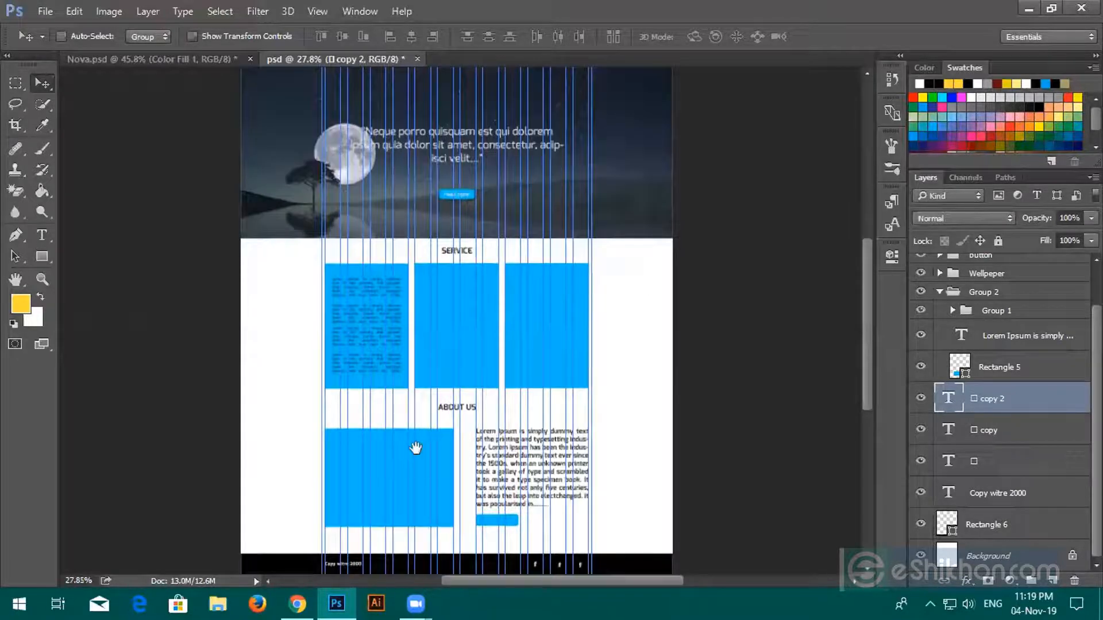
pyautogui.moveTo(410, 492); pyautogui.dragTo(435, 393)
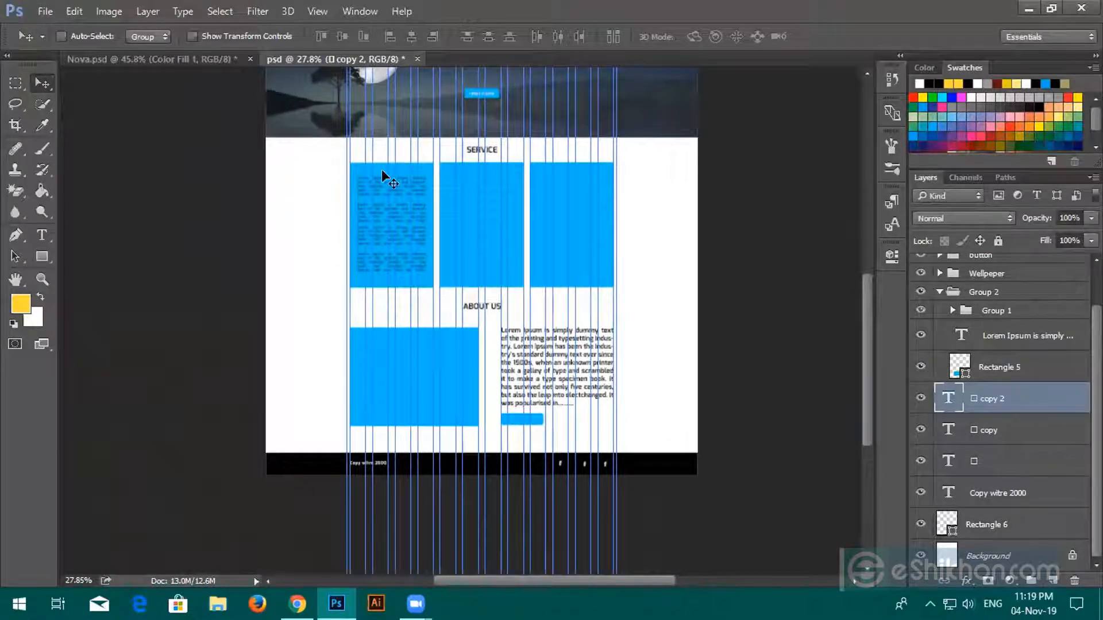
pyautogui.scroll(2, 450, 244)
pyautogui.scroll(3, 444, 197)
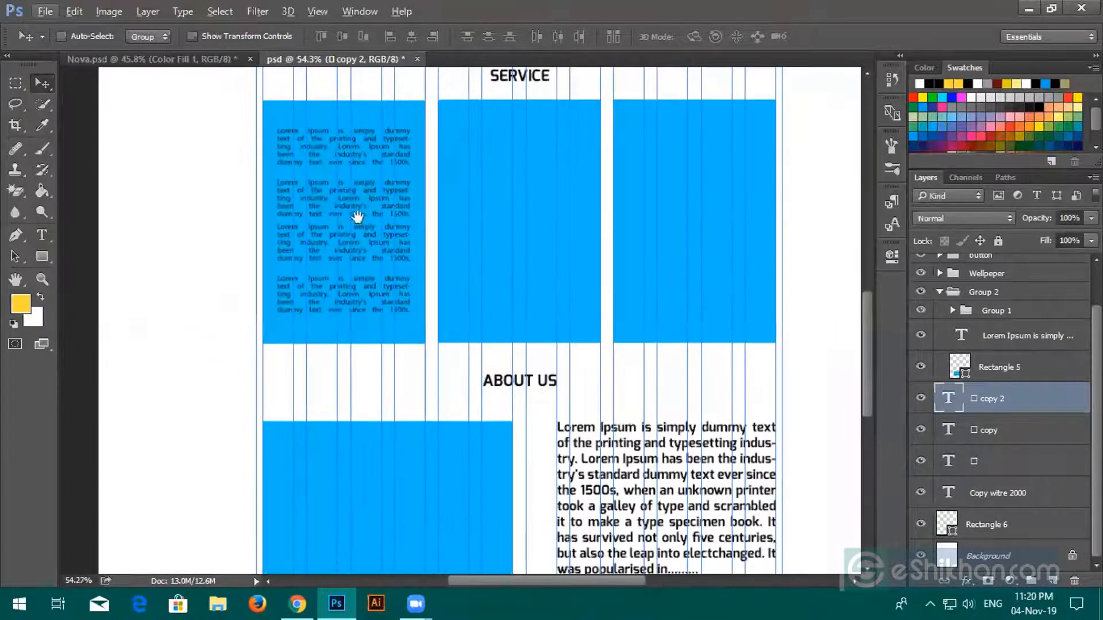
pyautogui.moveTo(357, 214); pyautogui.dragTo(367, 344)
pyautogui.scroll(2, 365, 346)
pyautogui.moveTo(378, 301); pyautogui.dragTo(347, 401)
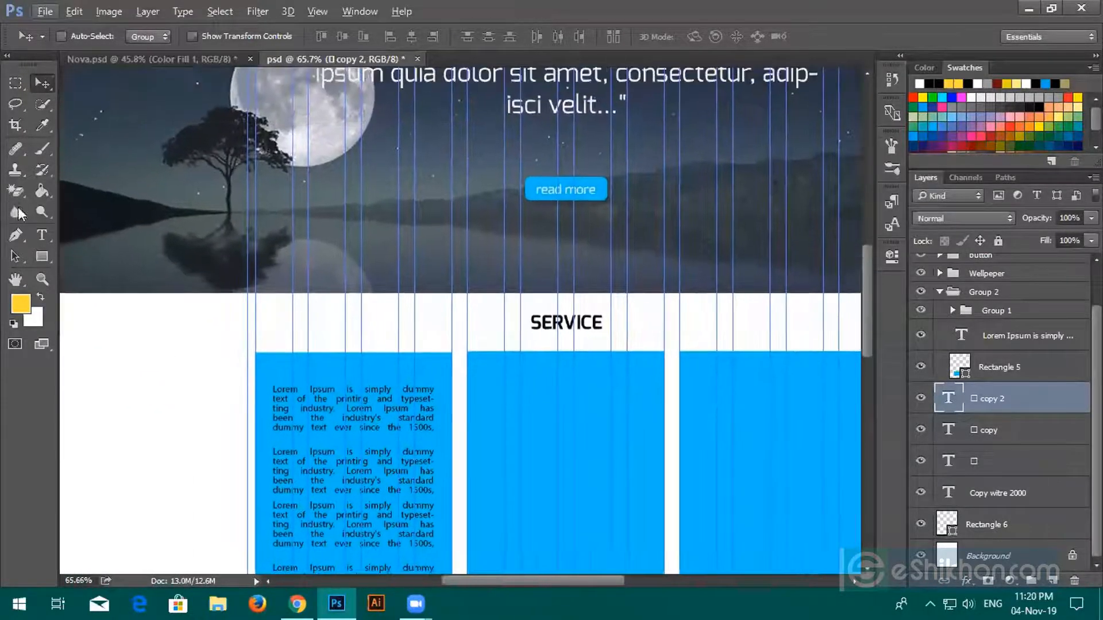
pyautogui.press('t')
pyautogui.scroll(2, 284, 370)
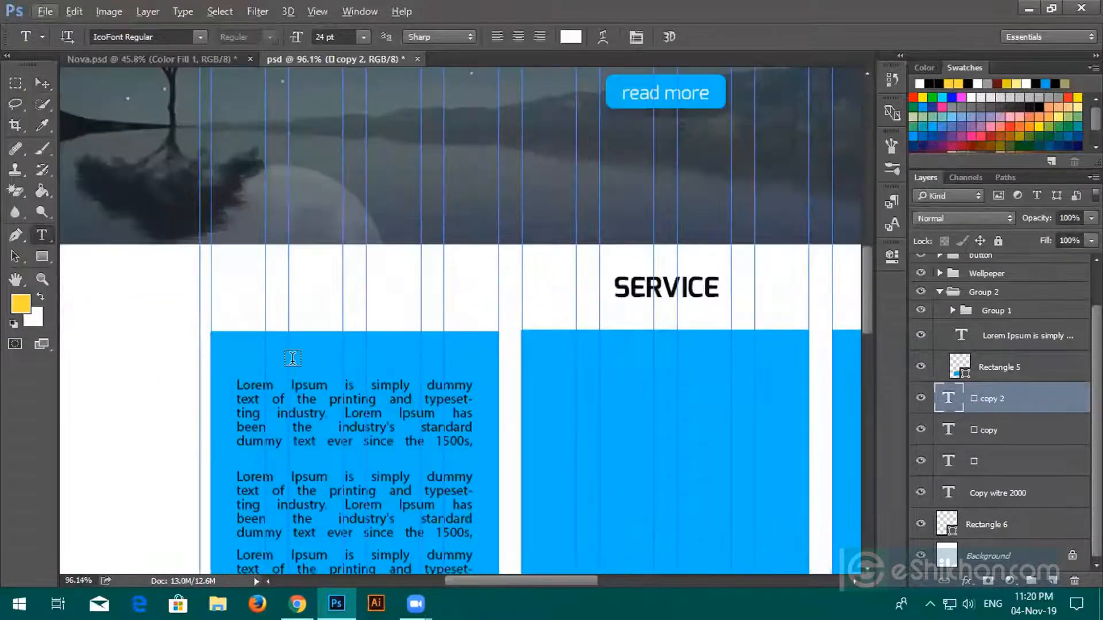
pyautogui.click(292, 363)
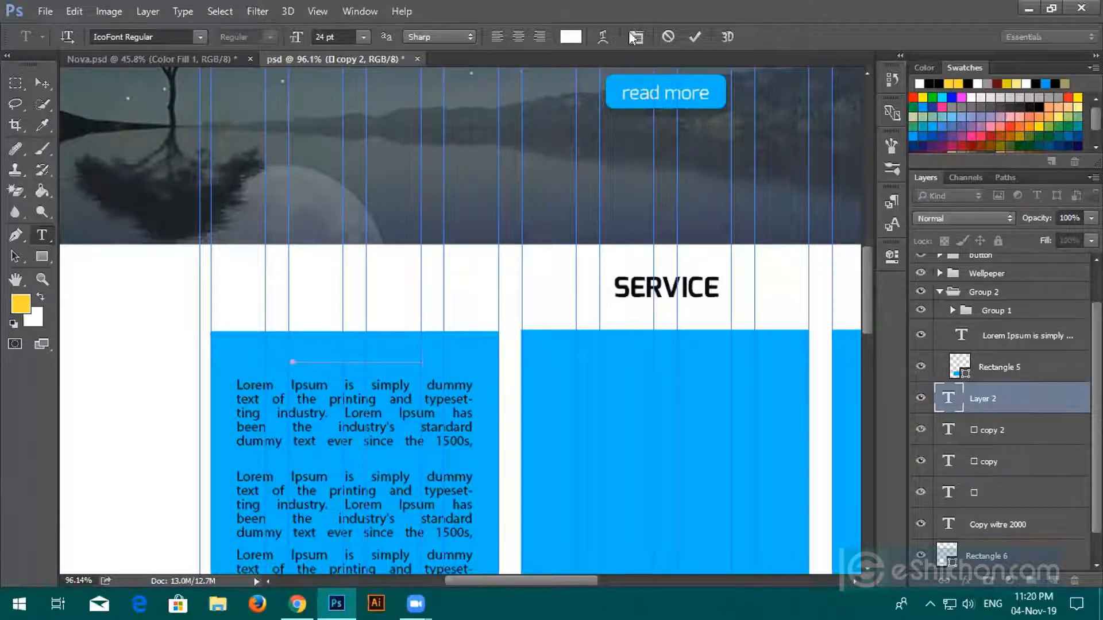
pyautogui.click(695, 38)
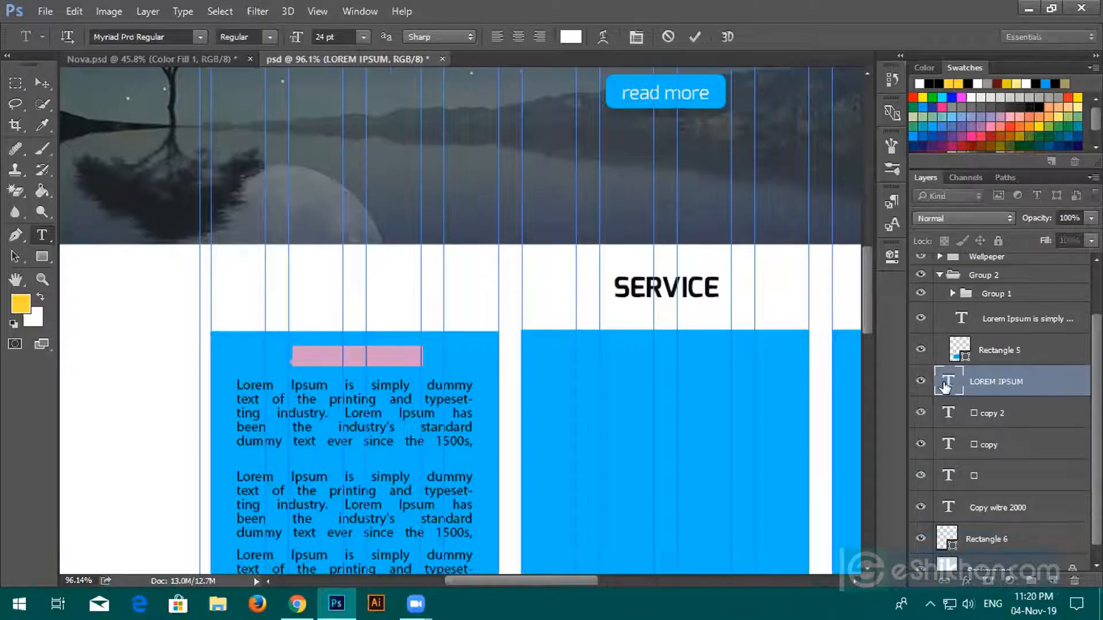
# Step: Confirm white (#ffffff) as the "LOREM IPSUM" heading's text colour and move its layer into the service group
pyautogui.click(572, 36)
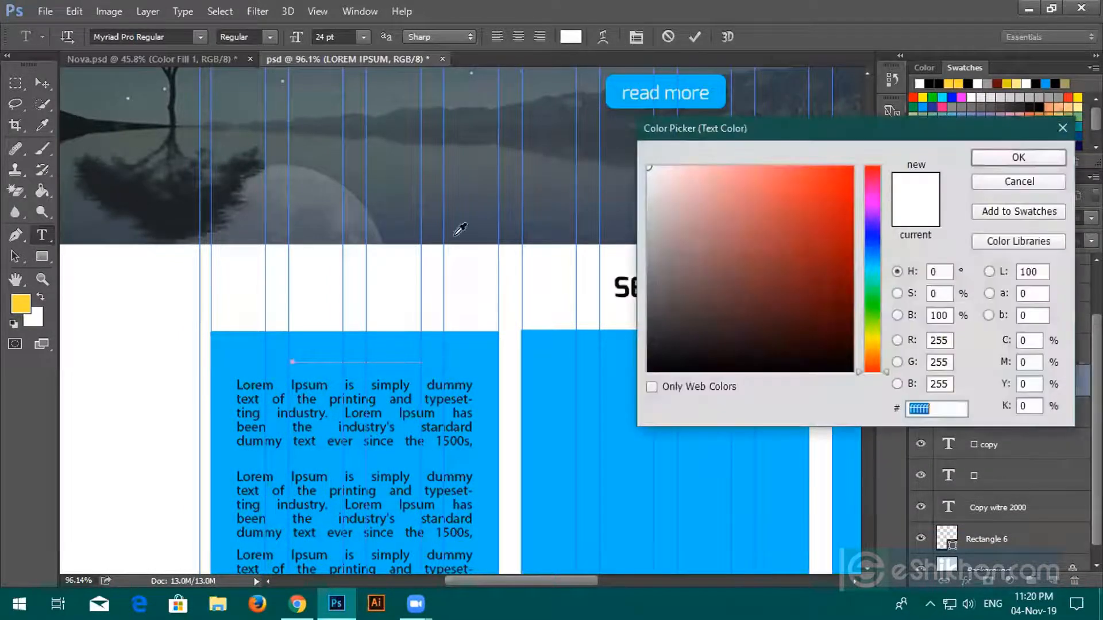
pyautogui.click(1018, 158)
pyautogui.scroll(2, 995, 451)
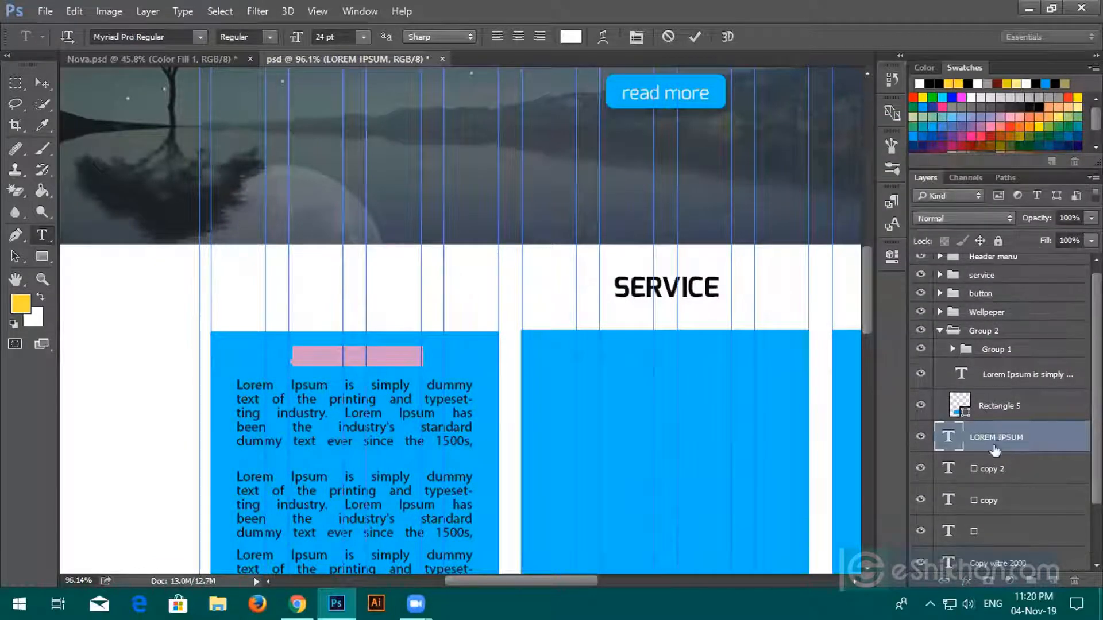
pyautogui.scroll(1, 999, 454)
pyautogui.moveTo(1008, 450); pyautogui.dragTo(990, 341)
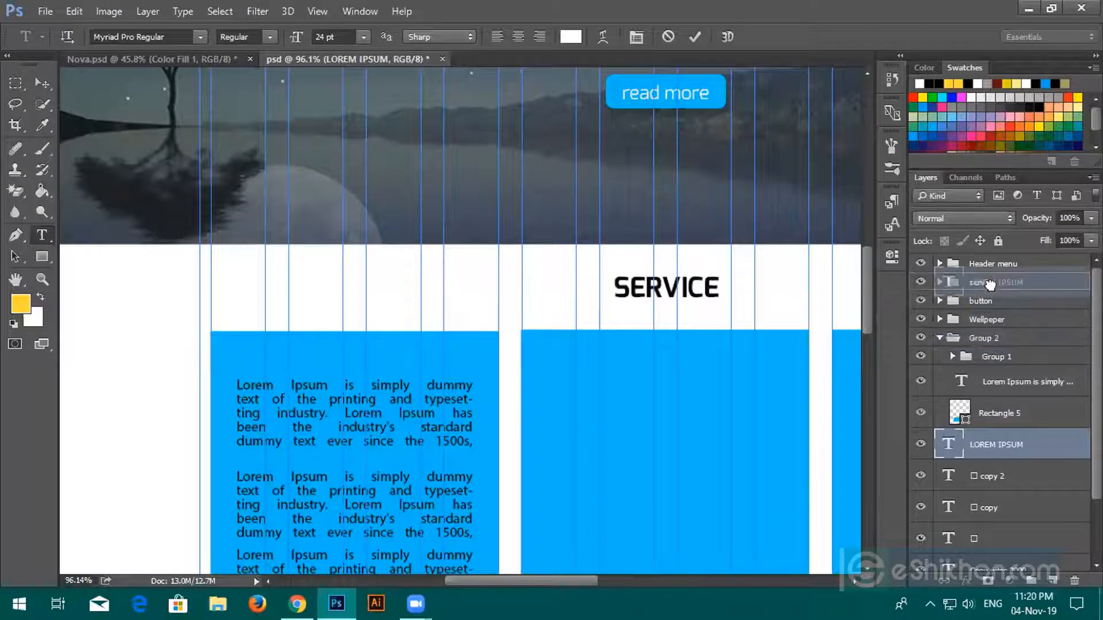
pyautogui.click(960, 283)
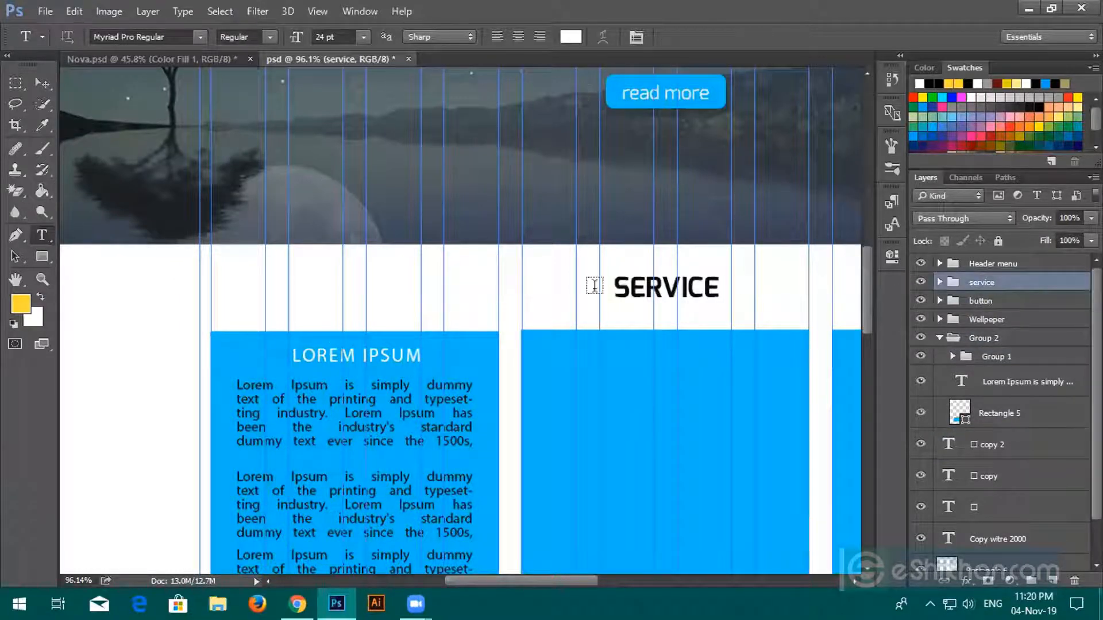
# Step: Set the "LOREM IPSUM" heading's font style to Myriad Pro Bold and commit the text
pyautogui.tripleClick(418, 352)
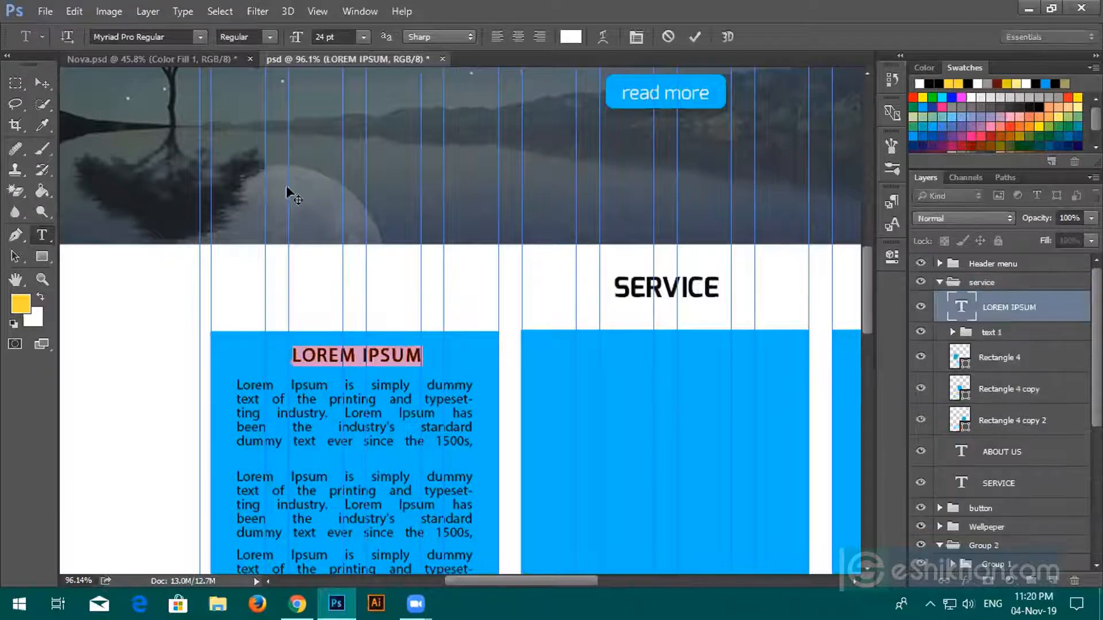
pyautogui.click(260, 36)
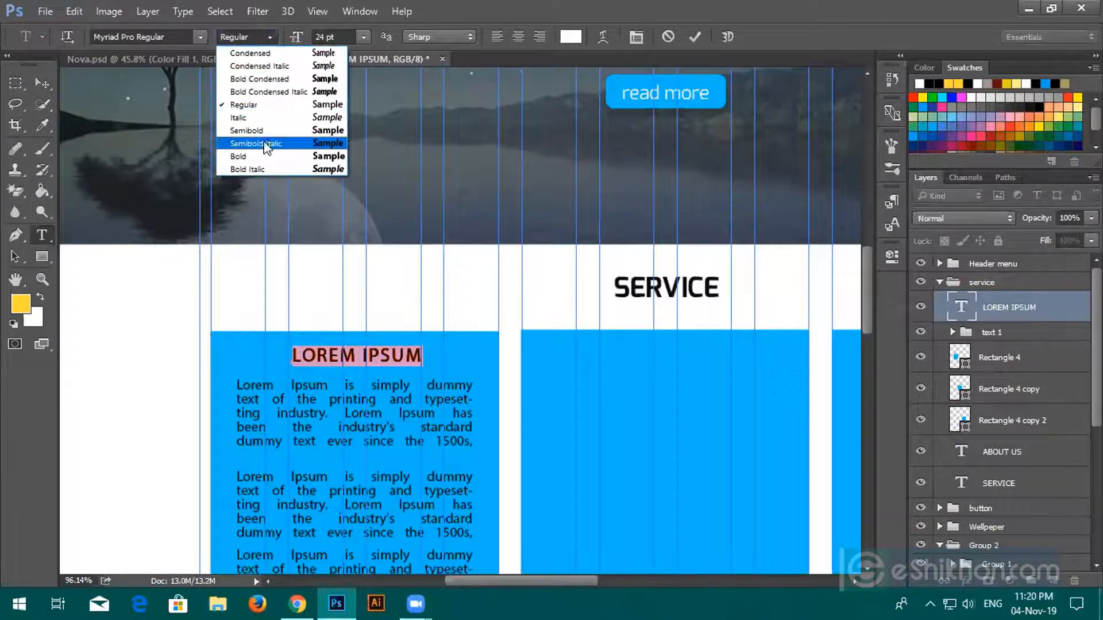
pyautogui.click(262, 149)
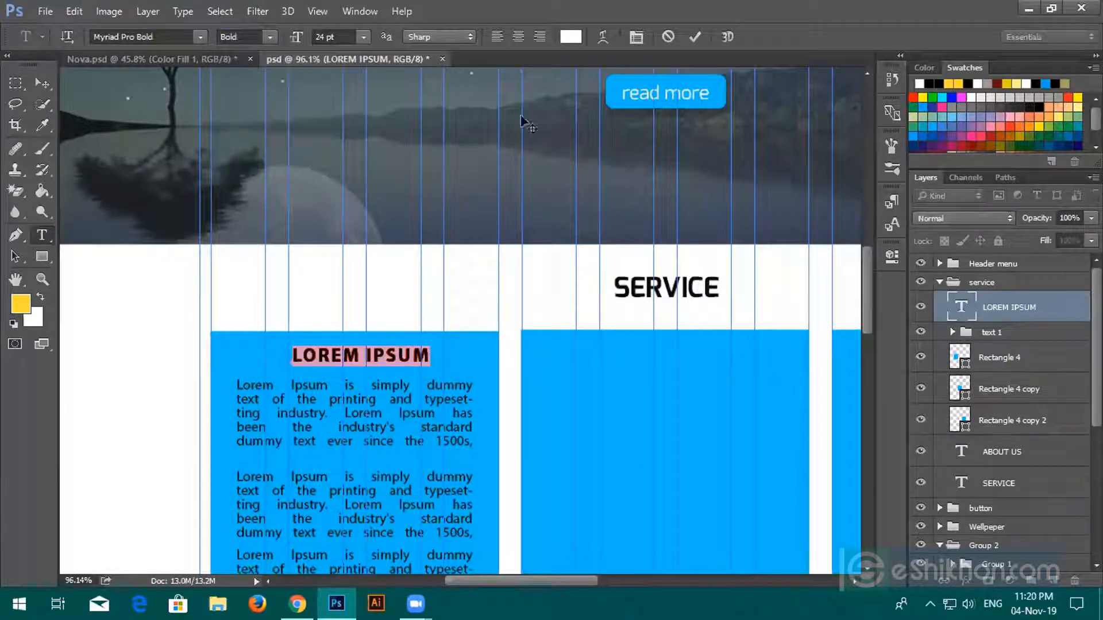
pyautogui.click(694, 37)
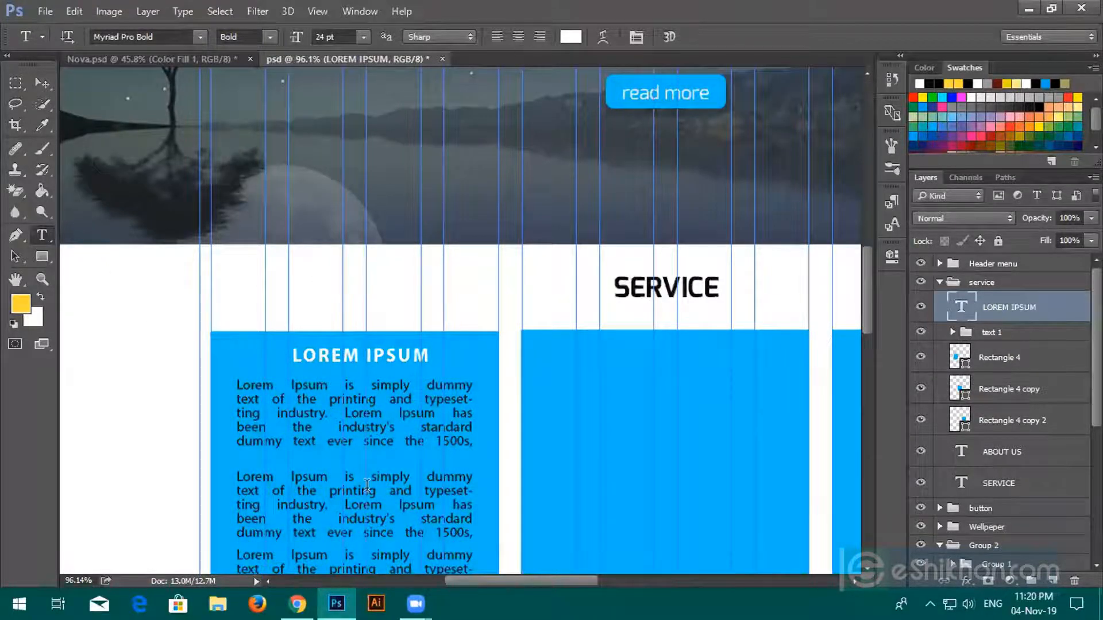
pyautogui.click(391, 355)
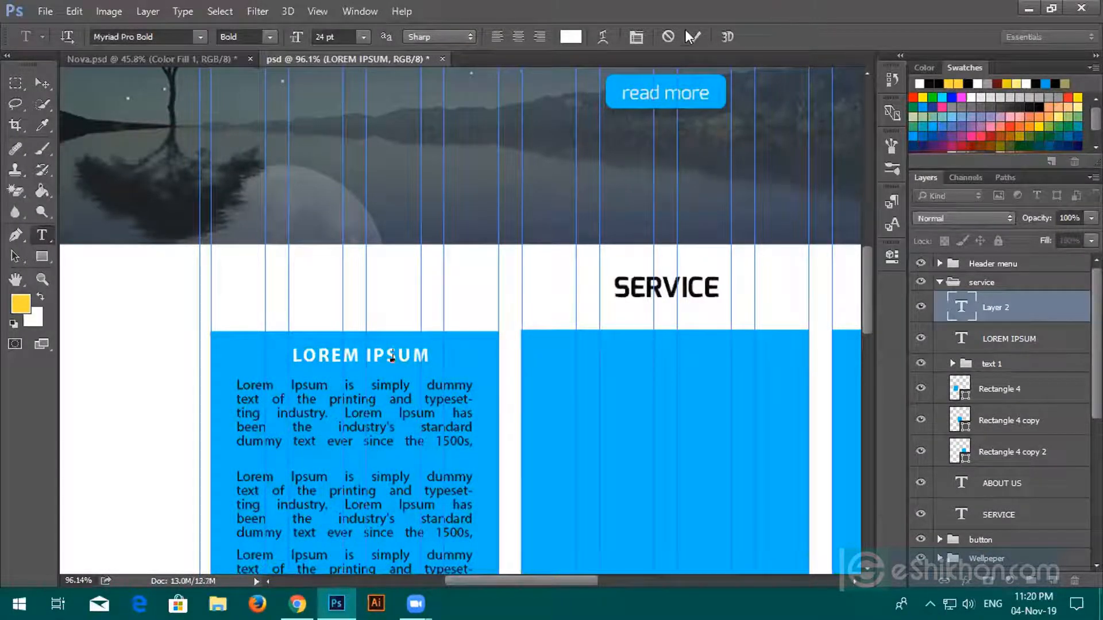
# Step: Set the "LOREM IPSUM" heading's leading to 10 pt and its tracking to 0, and commit the text
pyautogui.click(701, 33)
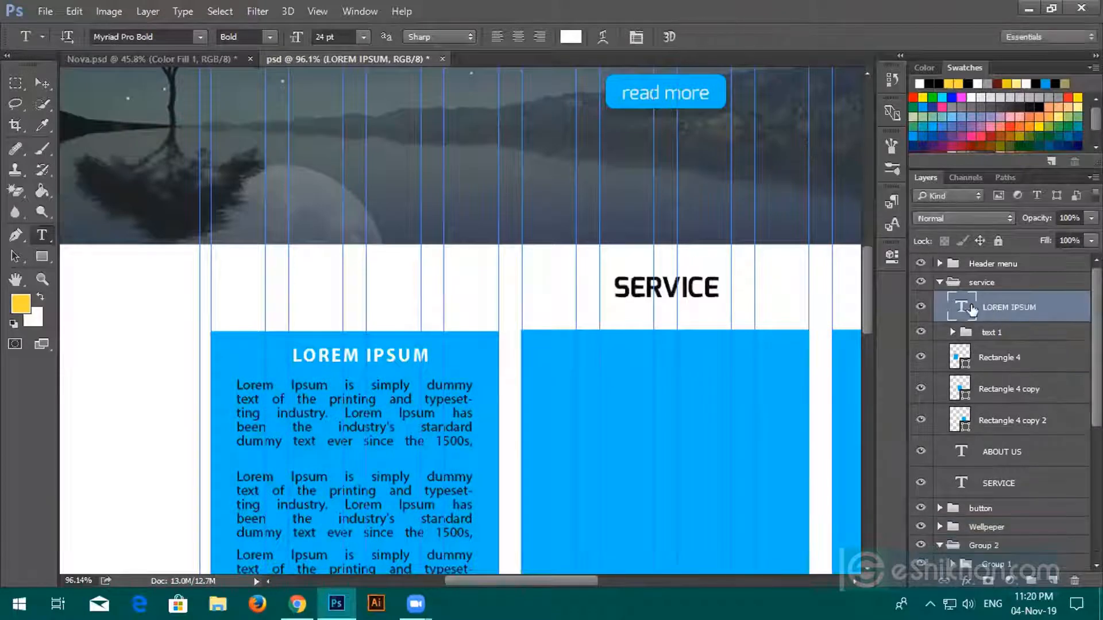
pyautogui.doubleClick(971, 309)
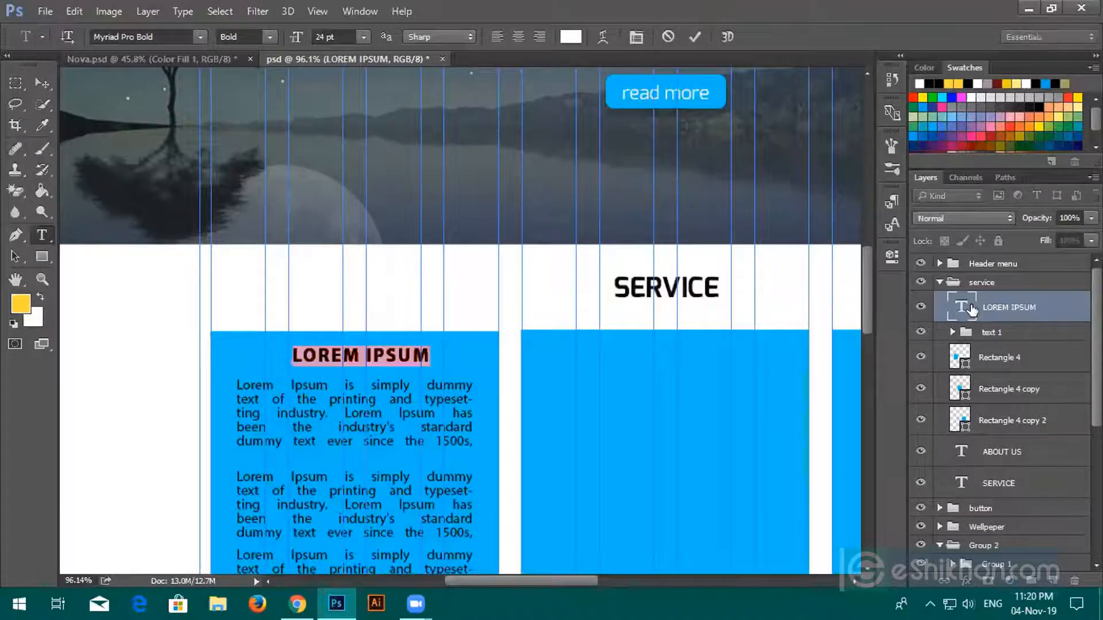
pyautogui.click(368, 12)
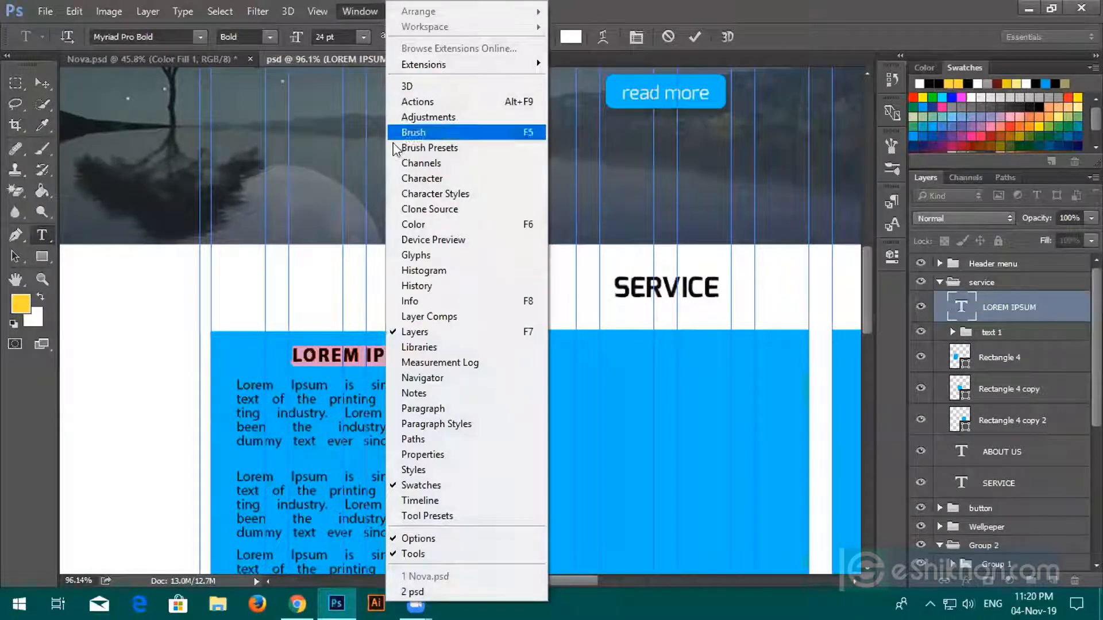
pyautogui.click(405, 178)
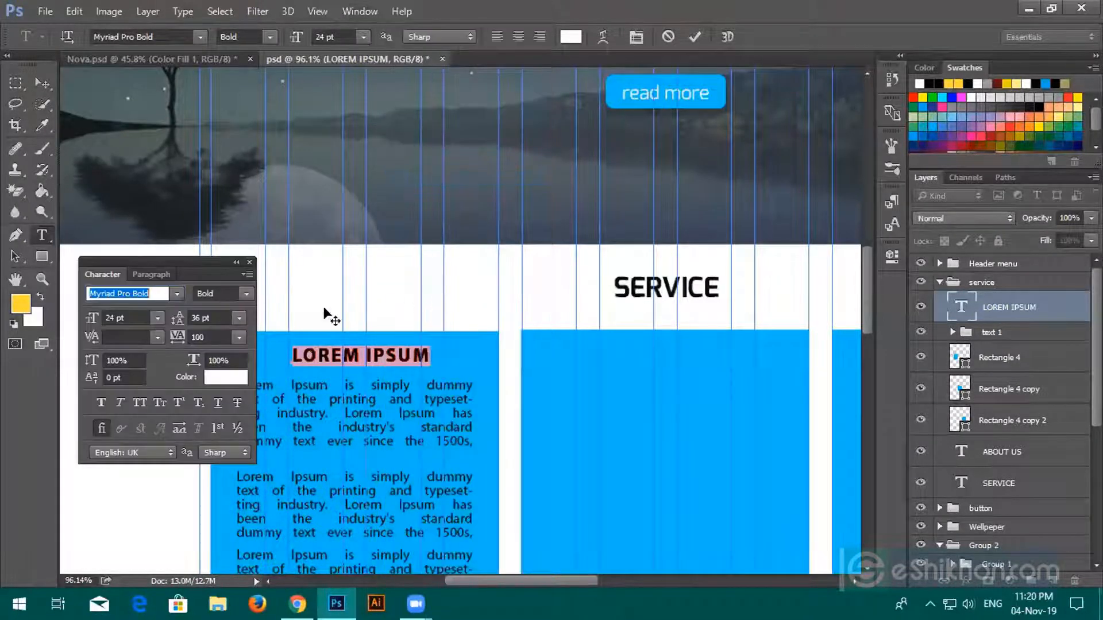
pyautogui.click(239, 317)
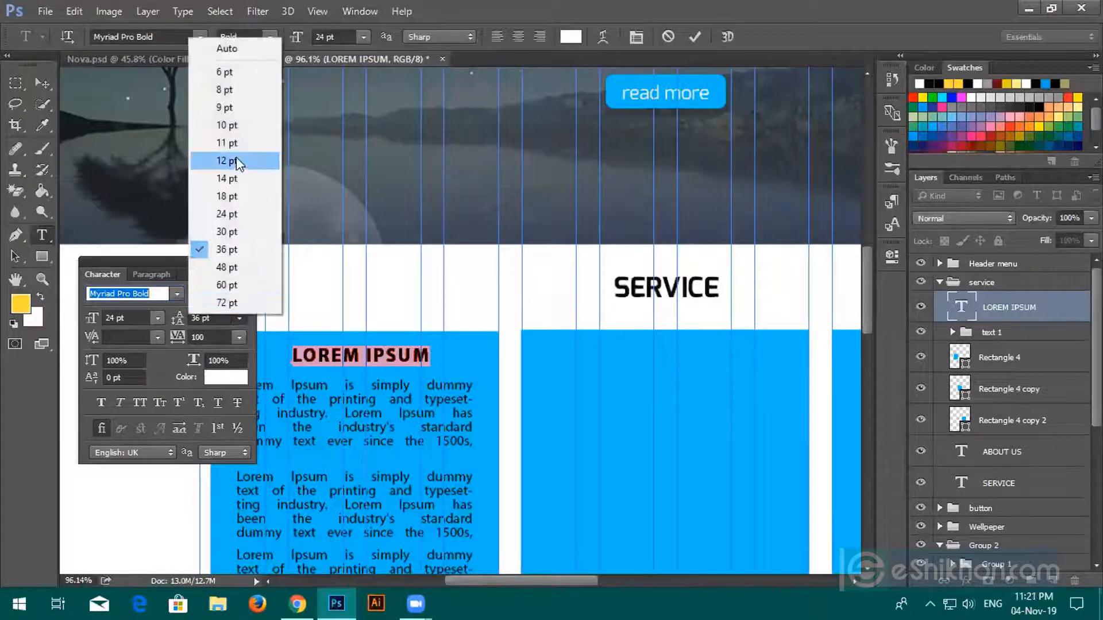
pyautogui.click(228, 127)
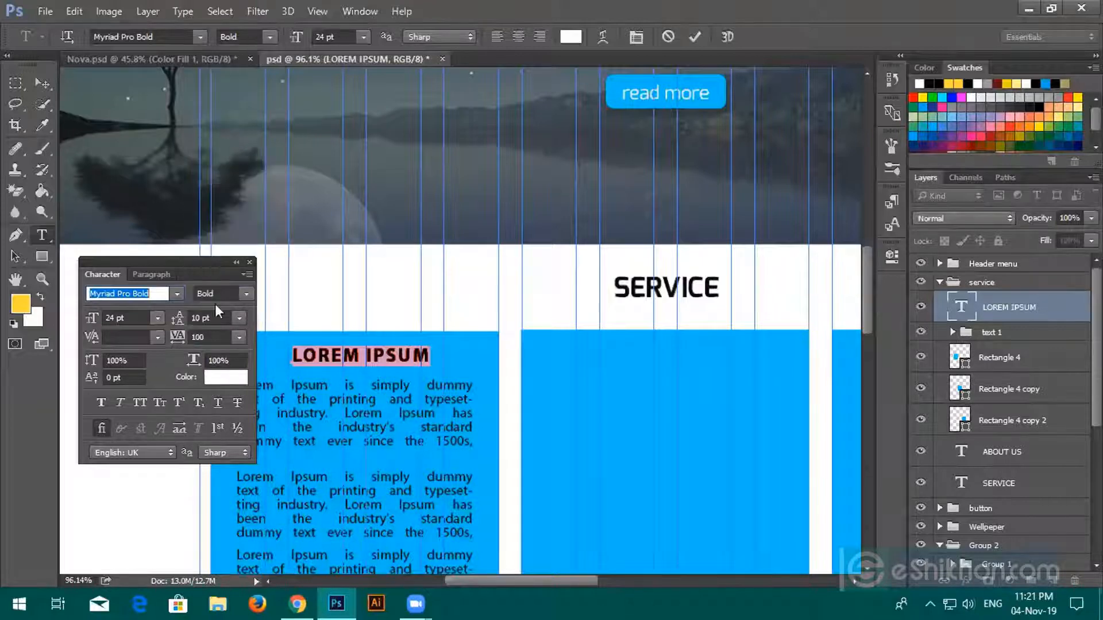
pyautogui.click(241, 336)
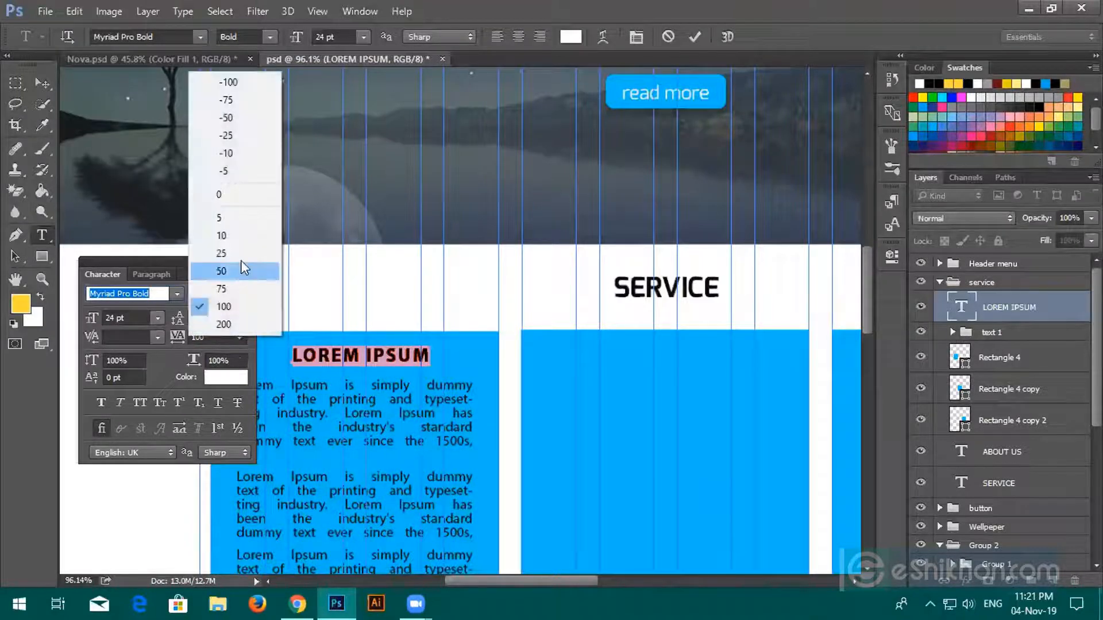
pyautogui.click(225, 199)
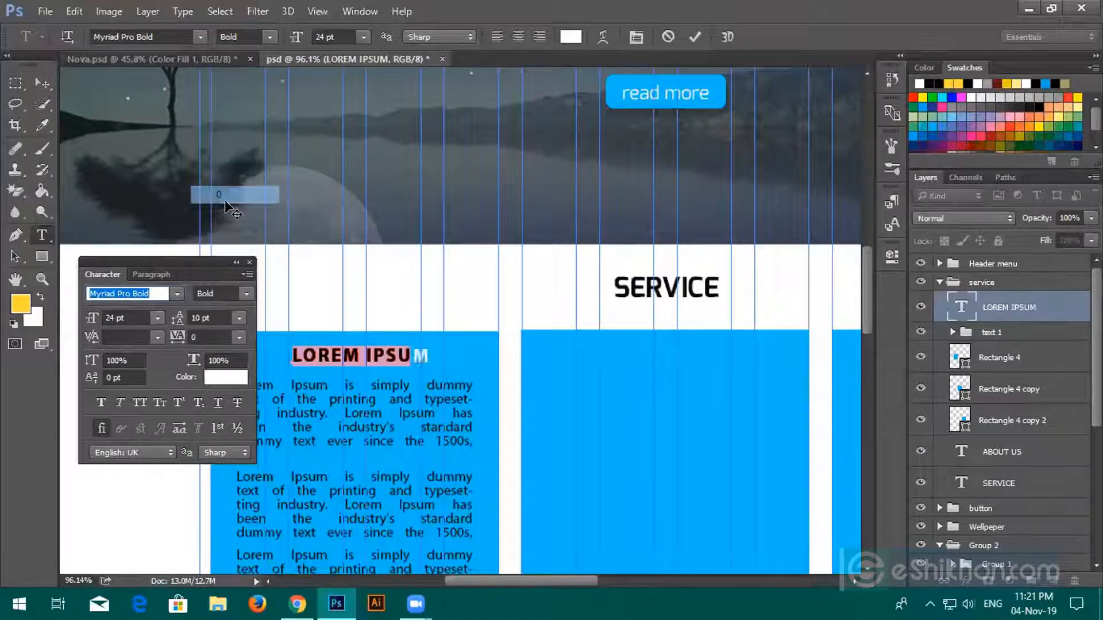
pyautogui.click(695, 36)
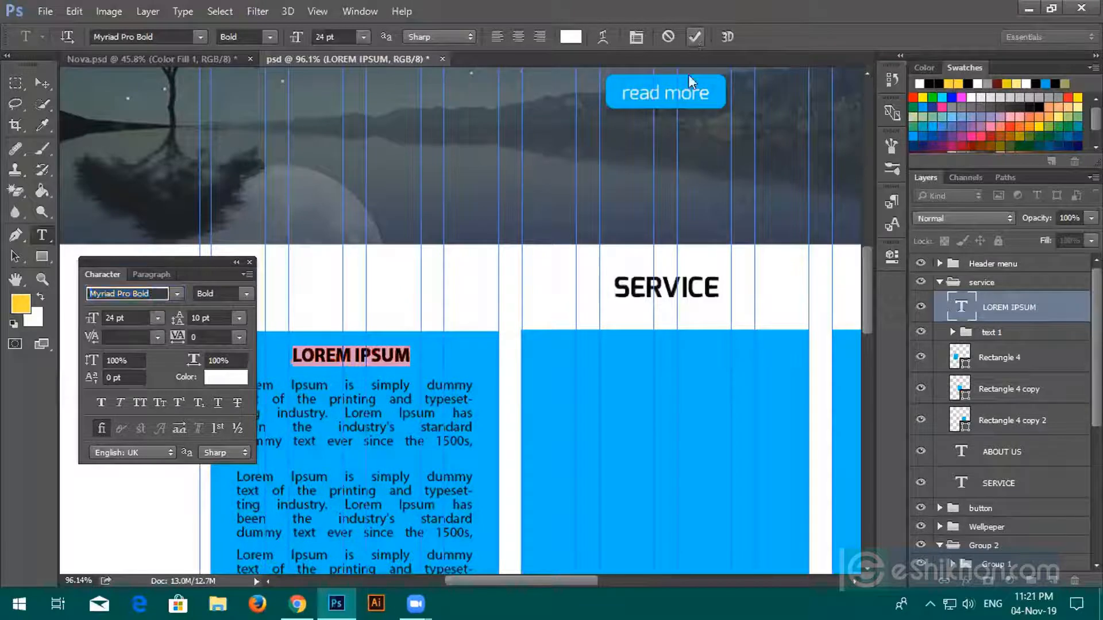
pyautogui.click(249, 264)
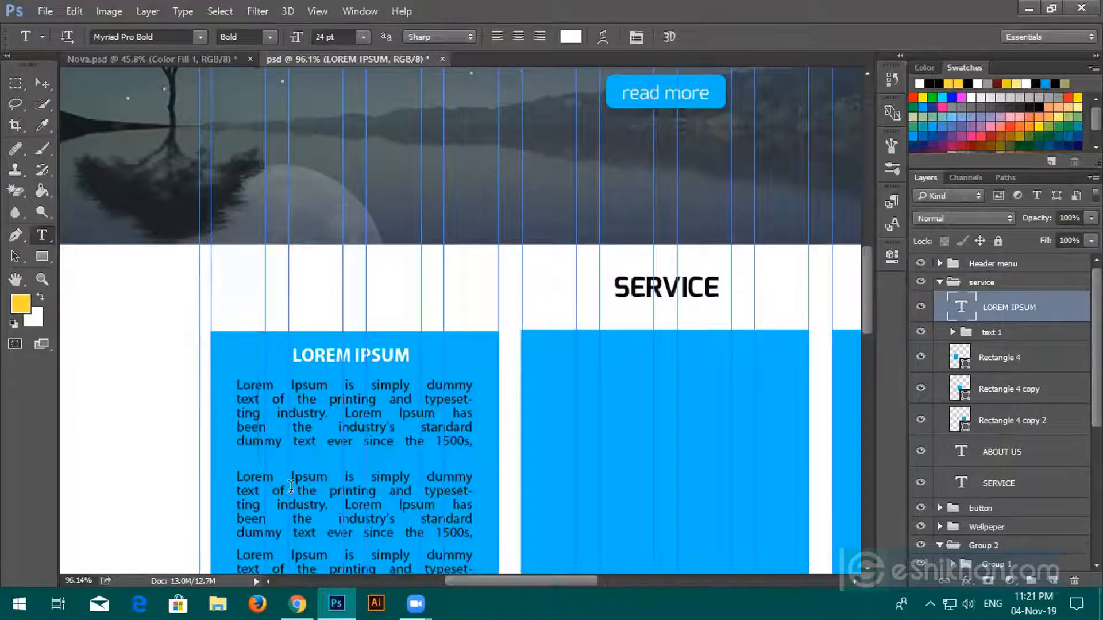
# Step: Nudge the "LOREM IPSUM" heading slightly towards the middle of the first service card
pyautogui.click(41, 80)
pyautogui.scroll(-2, 408, 478)
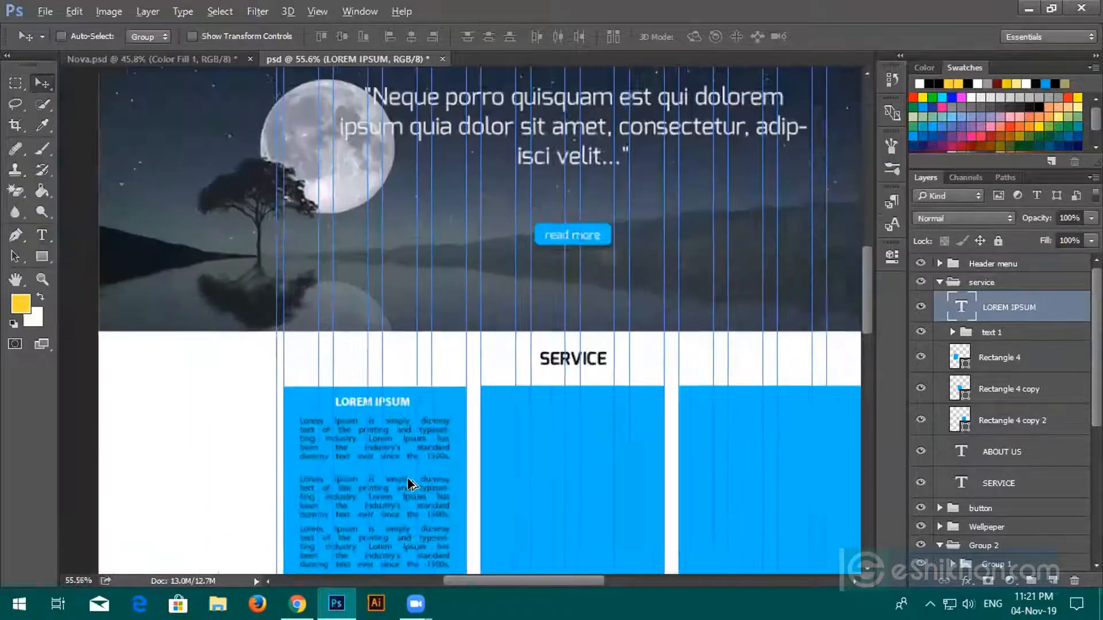
pyautogui.scroll(2, 408, 478)
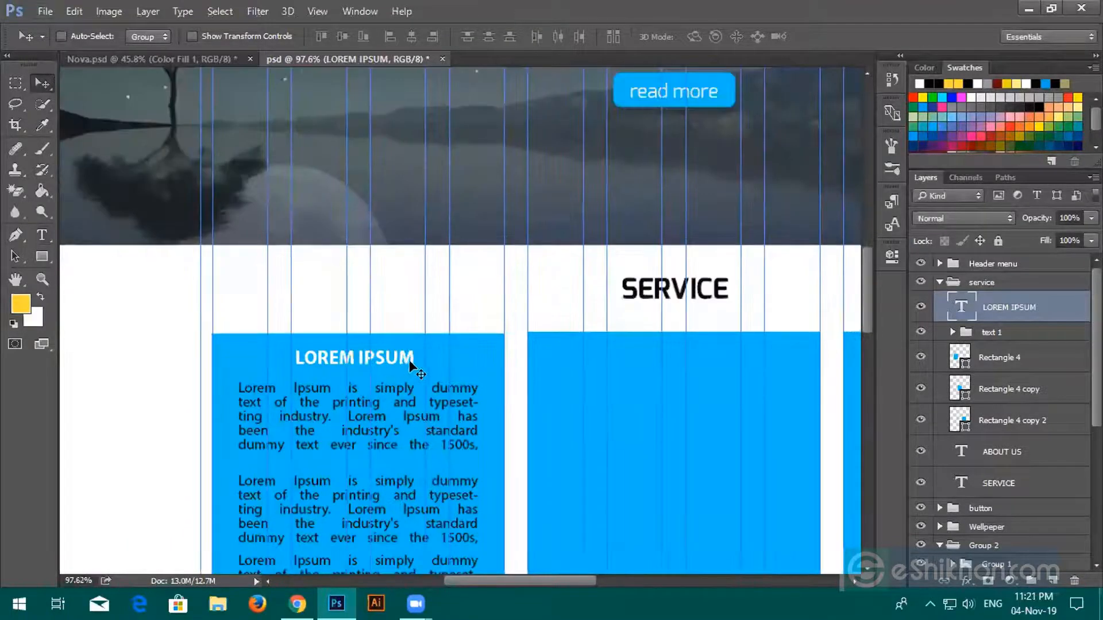
pyautogui.moveTo(413, 365); pyautogui.dragTo(411, 361)
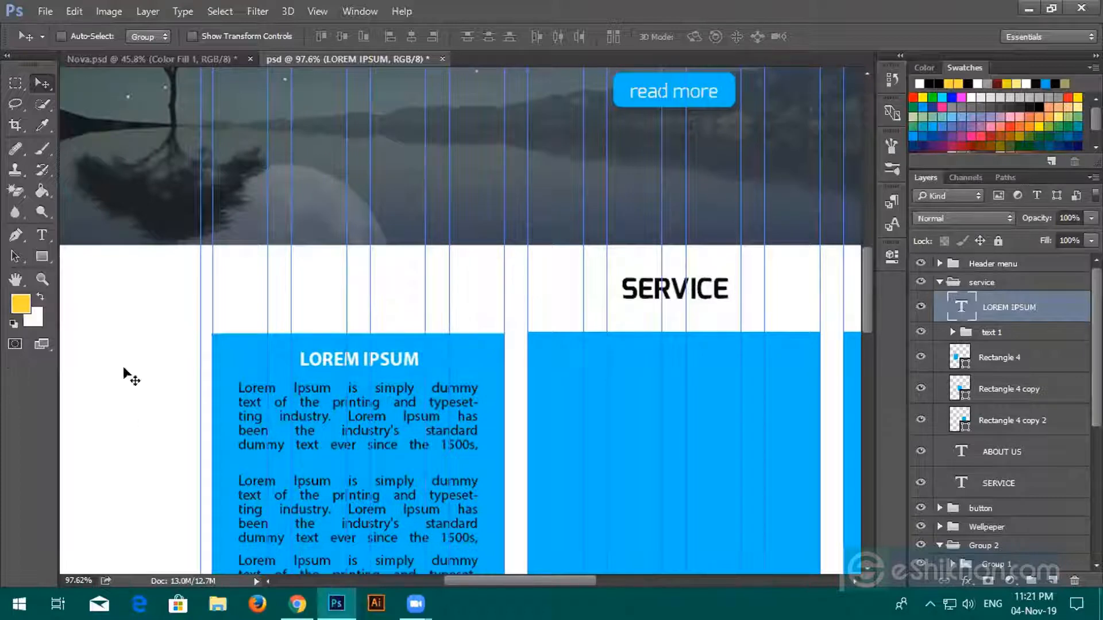
# Step: Draw a temporary rectangle of about 371 × 15 px across the full width of the first service card, above the heading
pyautogui.scroll(2, 295, 388)
pyautogui.scroll(2, 295, 388)
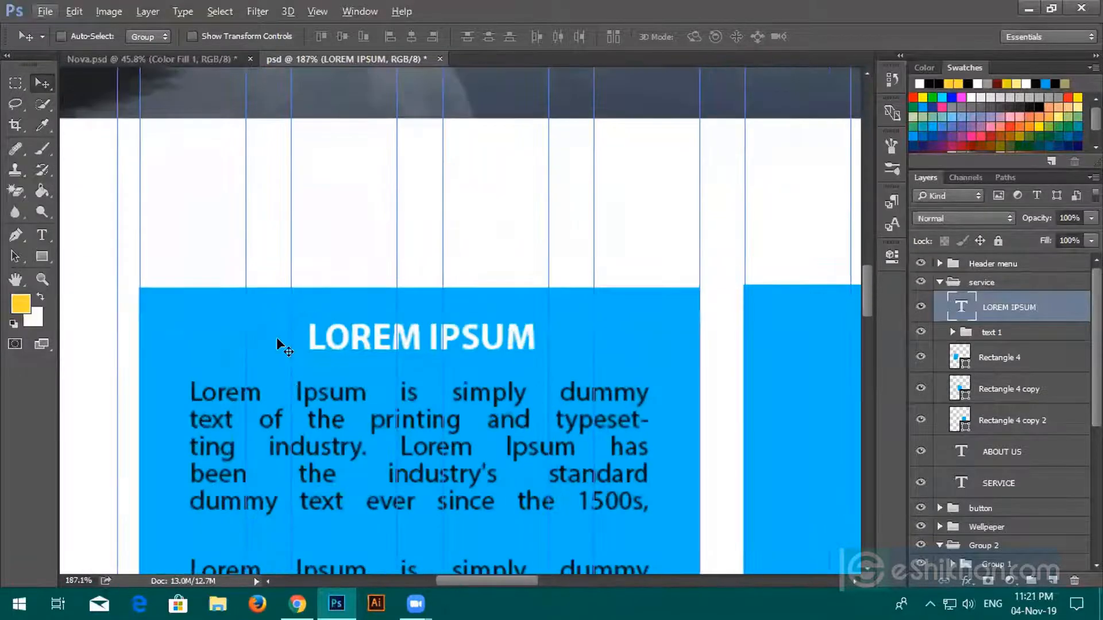
pyautogui.click(42, 258)
pyautogui.moveTo(140, 300); pyautogui.dragTo(695, 320)
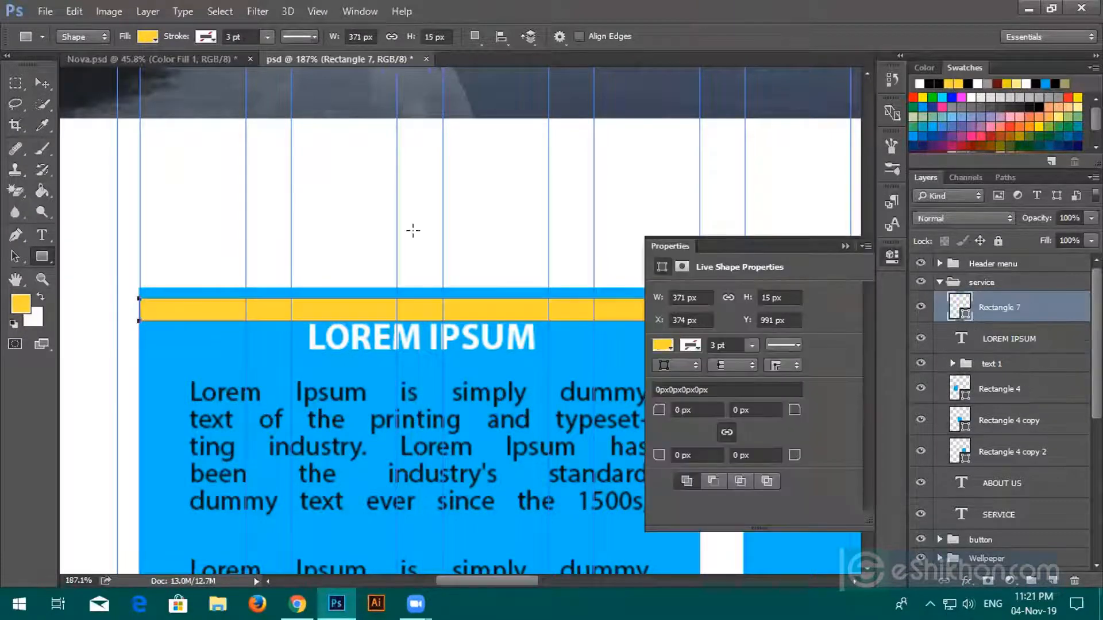
pyautogui.click(845, 246)
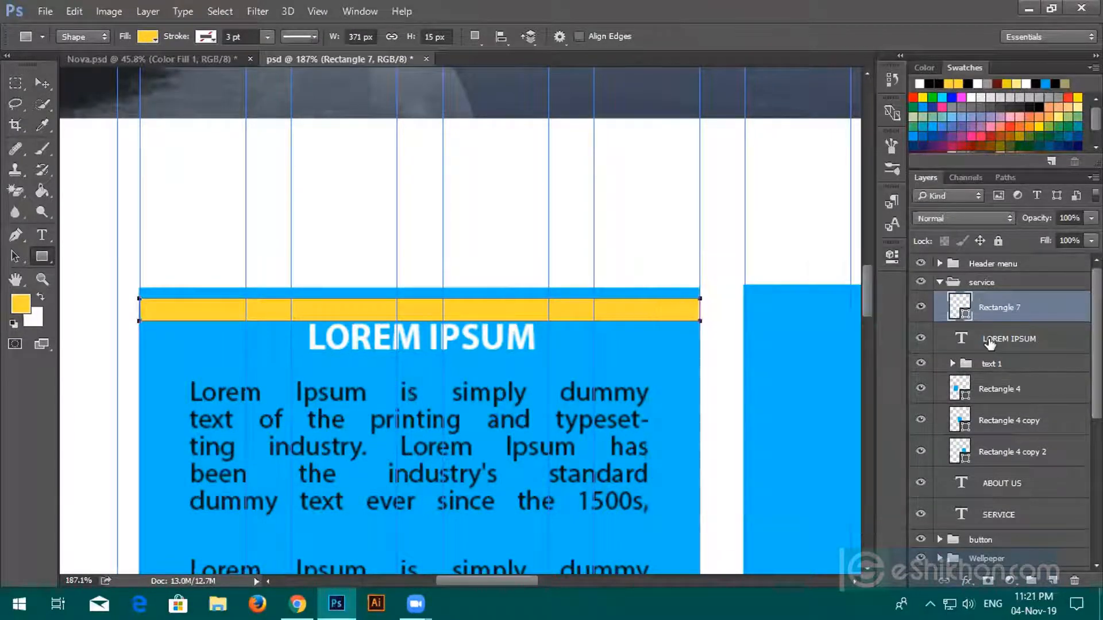
# Step: Centre the "LOREM IPSUM" heading horizontally on the temporary rectangle and delete that rectangle
pyautogui.keyDown('ctrl'); pyautogui.click(988, 342); pyautogui.keyUp('ctrl')
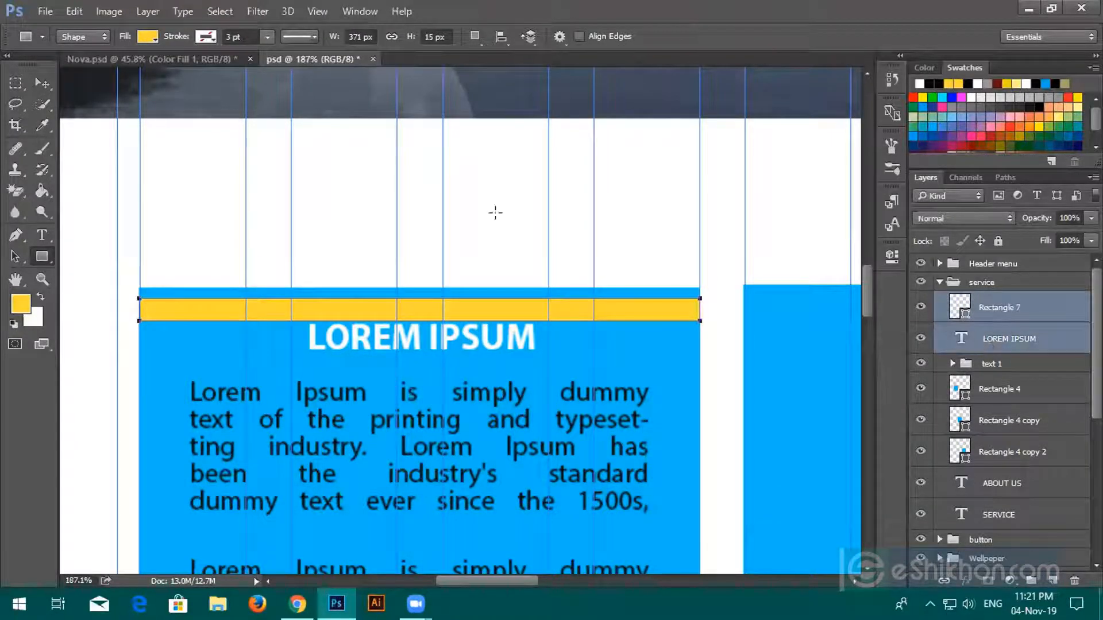
pyautogui.click(41, 81)
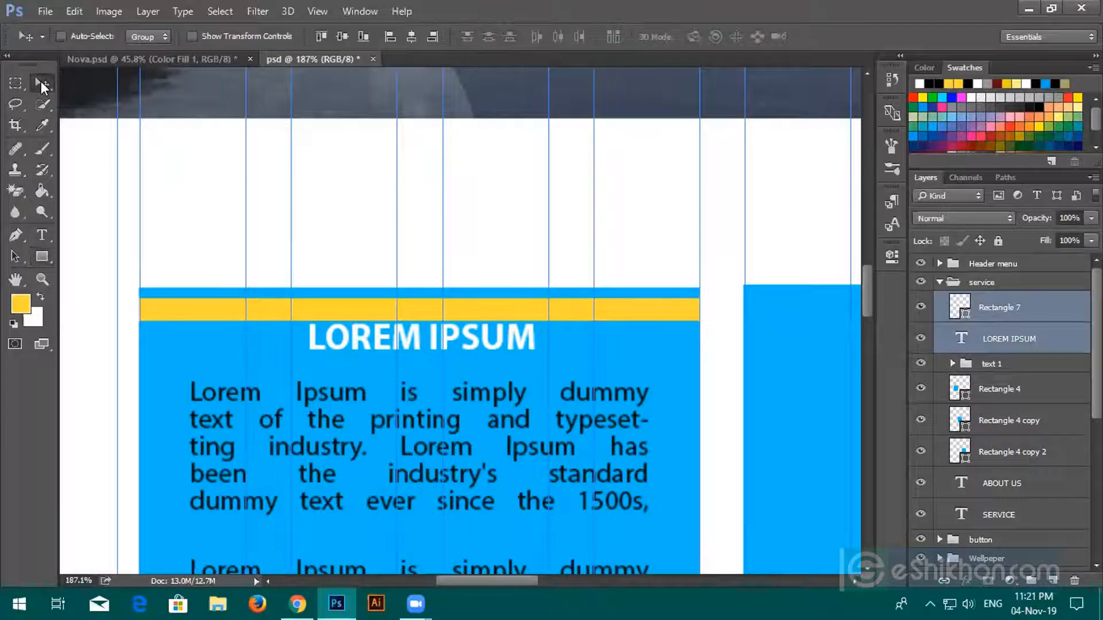
pyautogui.click(410, 37)
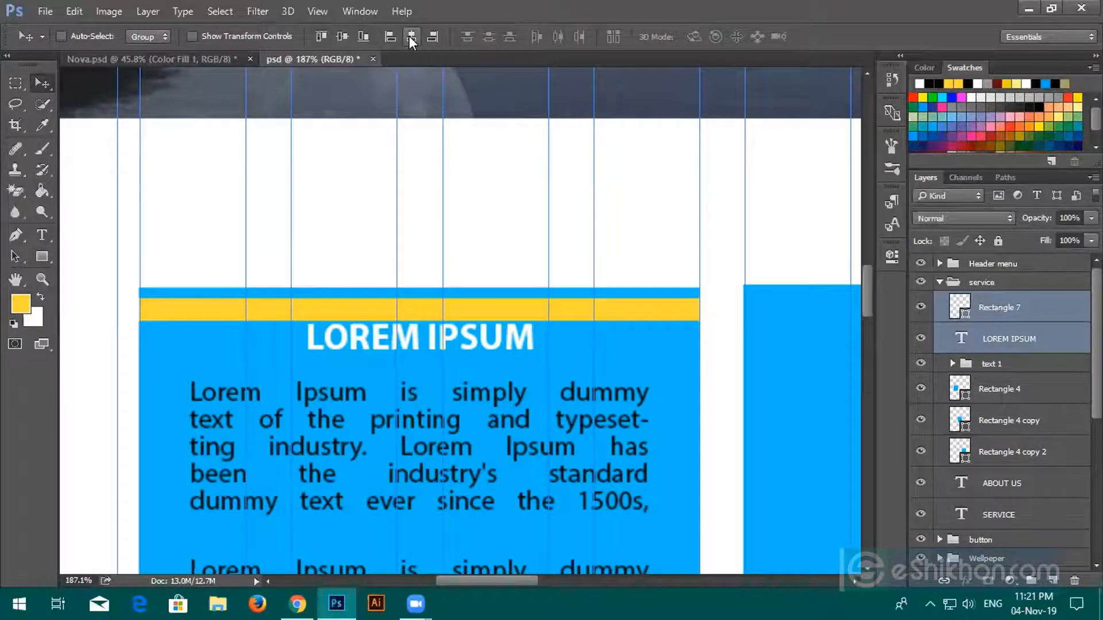
pyautogui.click(994, 315)
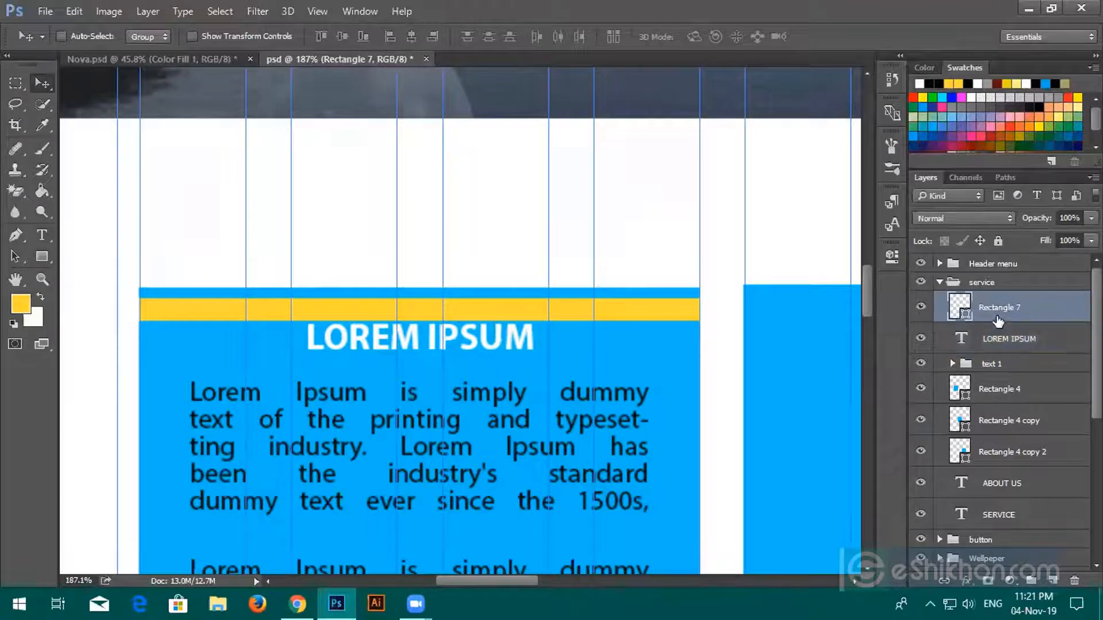
pyautogui.press('Delete')
pyautogui.scroll(-6, 567, 460)
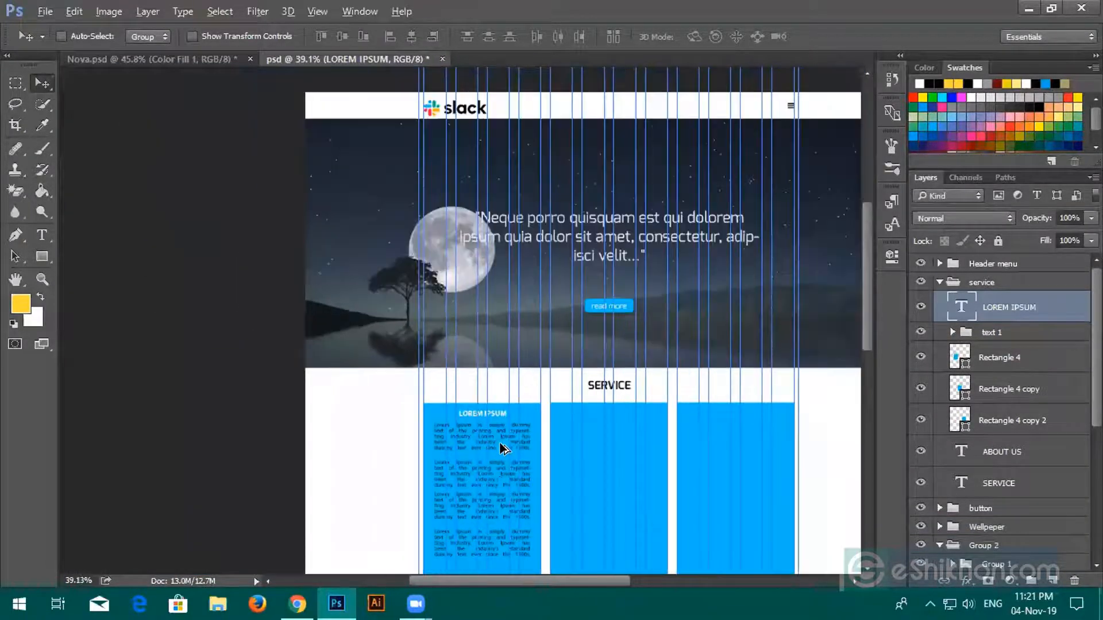
pyautogui.moveTo(502, 446); pyautogui.dragTo(387, 230)
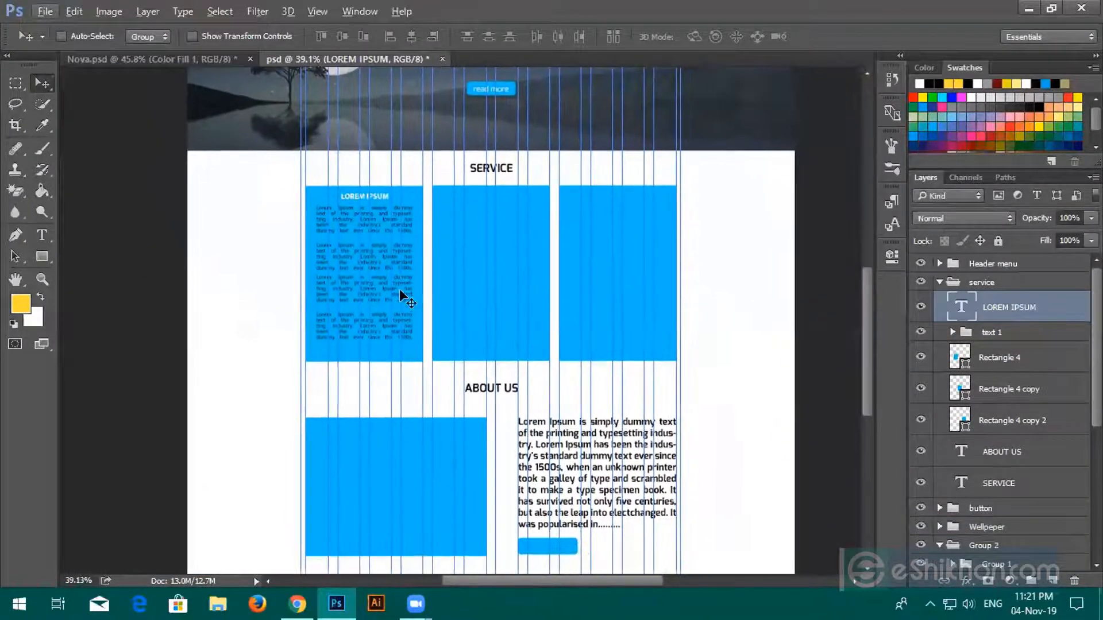
pyautogui.scroll(-2, 453, 336)
pyautogui.moveTo(452, 336); pyautogui.dragTo(434, 465)
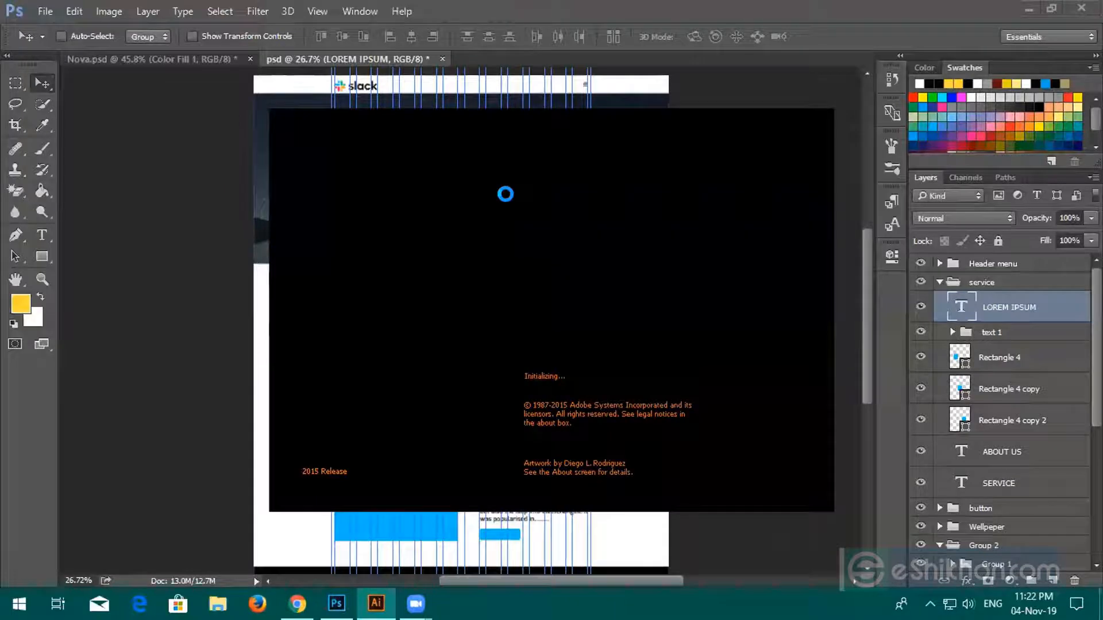
pyautogui.click(1029, 8)
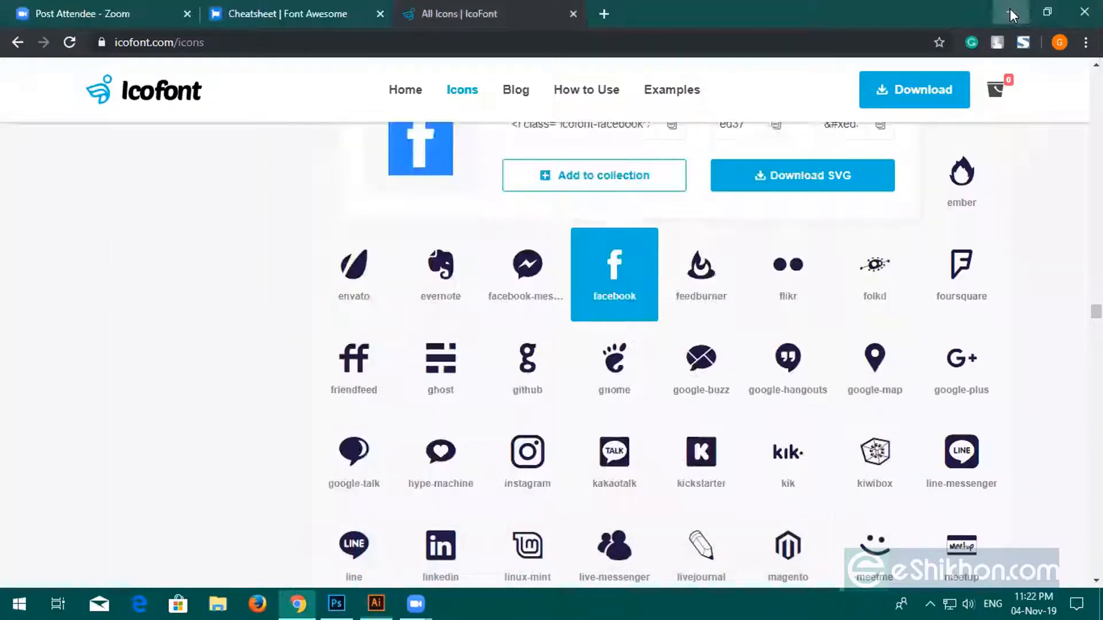
pyautogui.click(1010, 8)
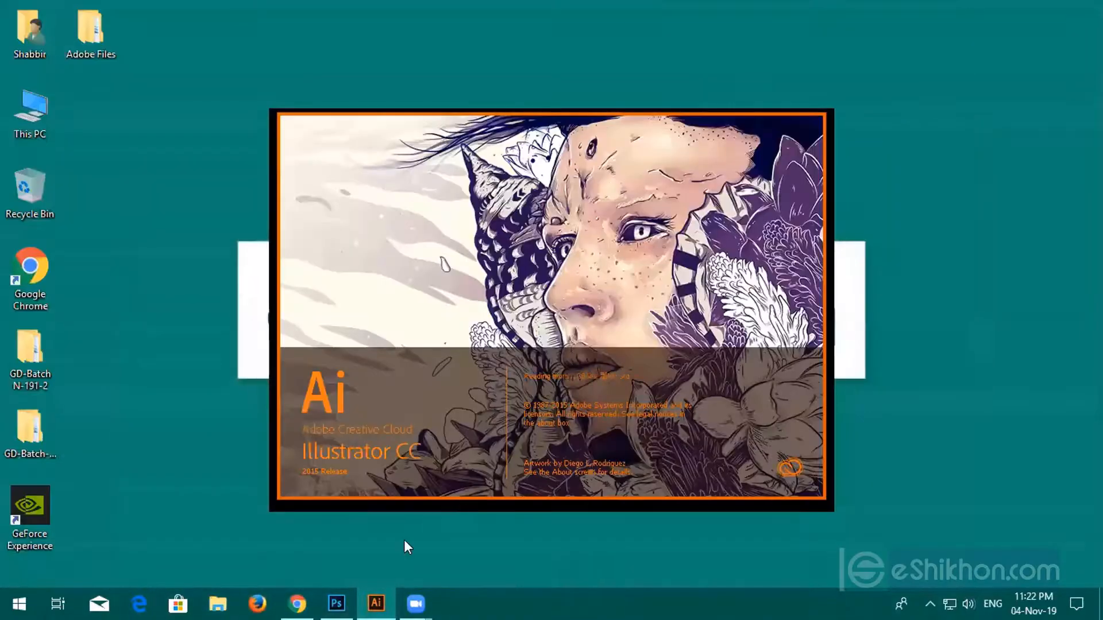
pyautogui.click(336, 603)
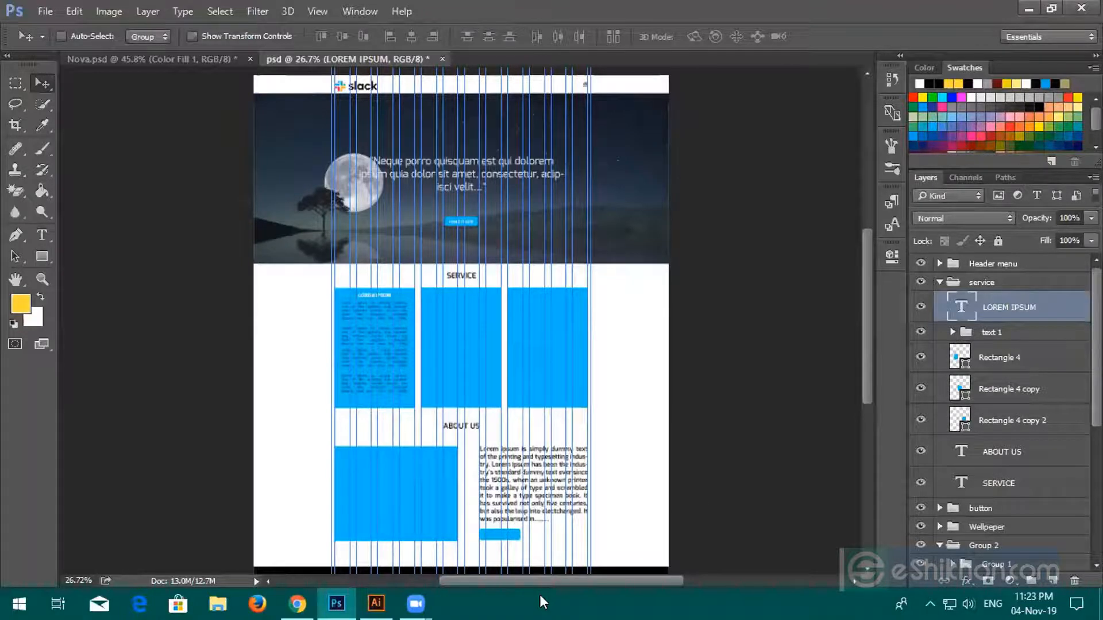
# Step: Switch to Illustrator and create a new document with the default Letter-size Print settings
pyautogui.click(377, 603)
pyautogui.click(37, 12)
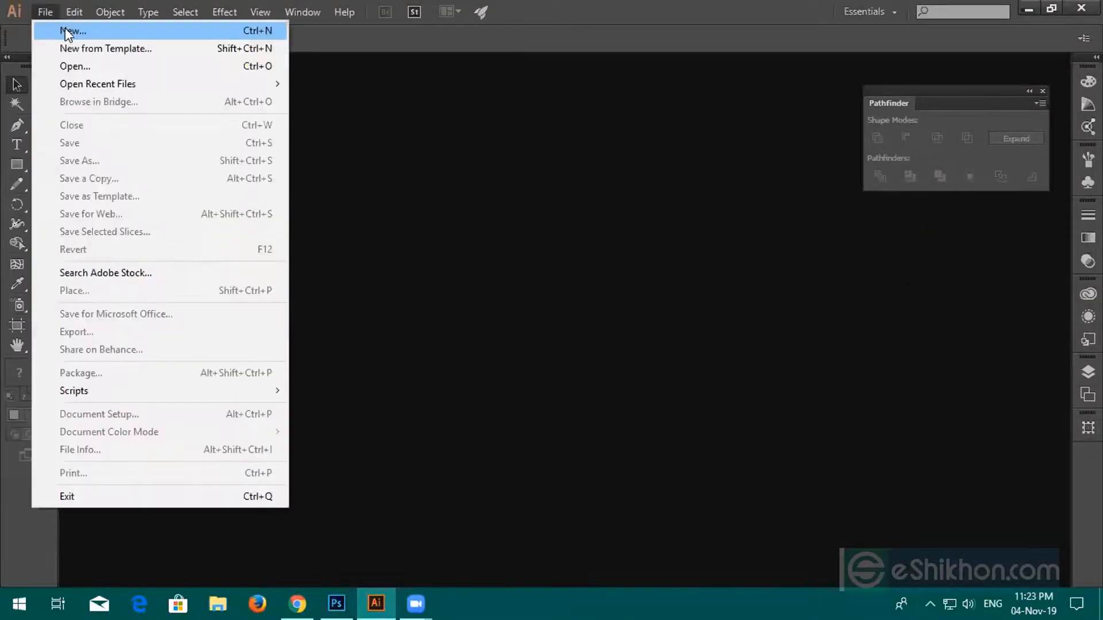
pyautogui.click(52, 28)
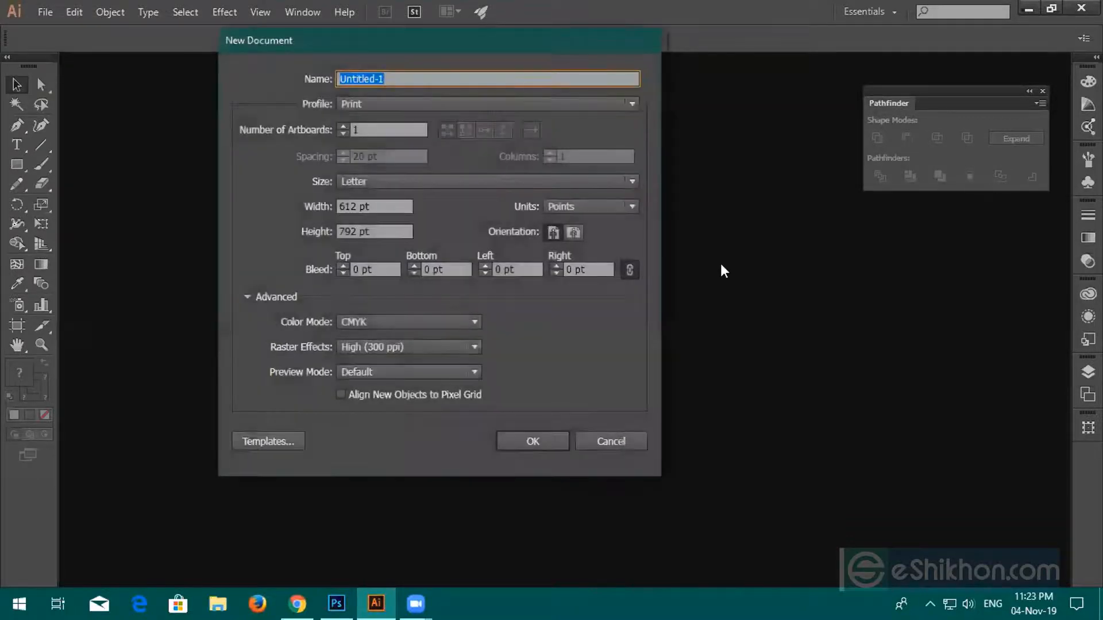
pyautogui.click(533, 441)
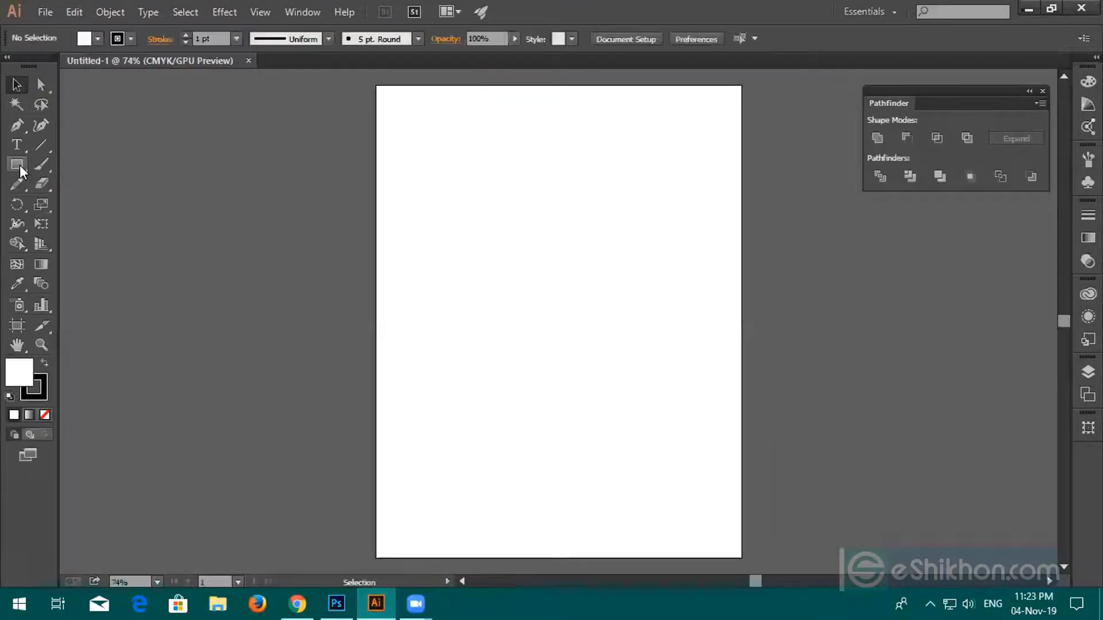
# Step: Draw a rectangle about 368 × 246 pt on the artboard and move it onto the empty canvas left of the artboard
pyautogui.click(20, 170)
pyautogui.moveTo(406, 201); pyautogui.dragTo(627, 348)
pyautogui.click(41, 85)
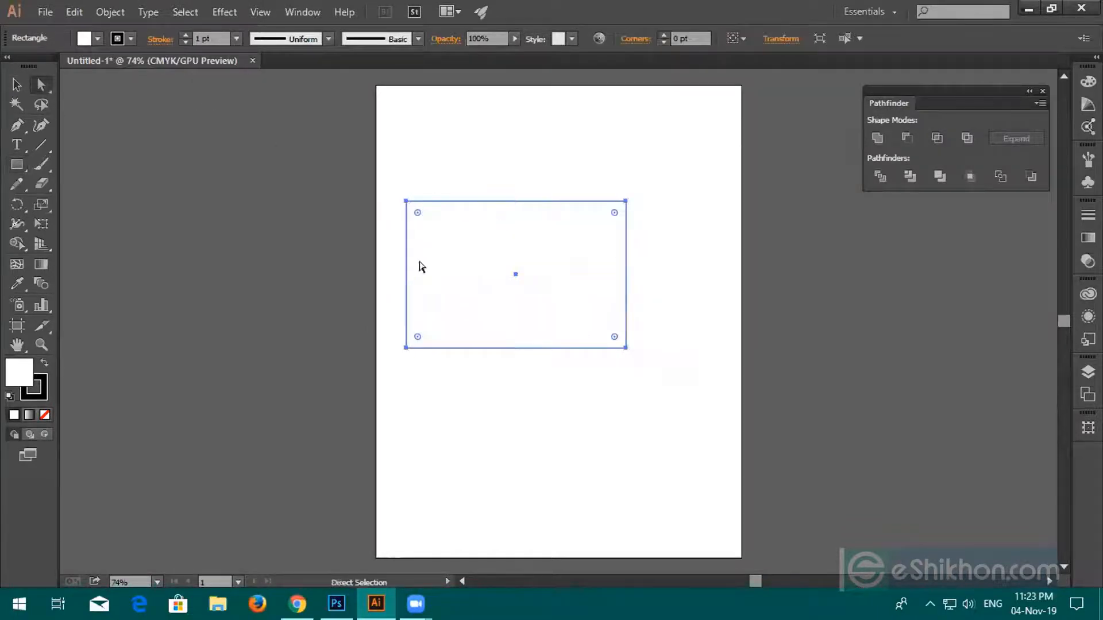
pyautogui.moveTo(421, 266); pyautogui.dragTo(185, 232)
pyautogui.moveTo(352, 284); pyautogui.dragTo(581, 291)
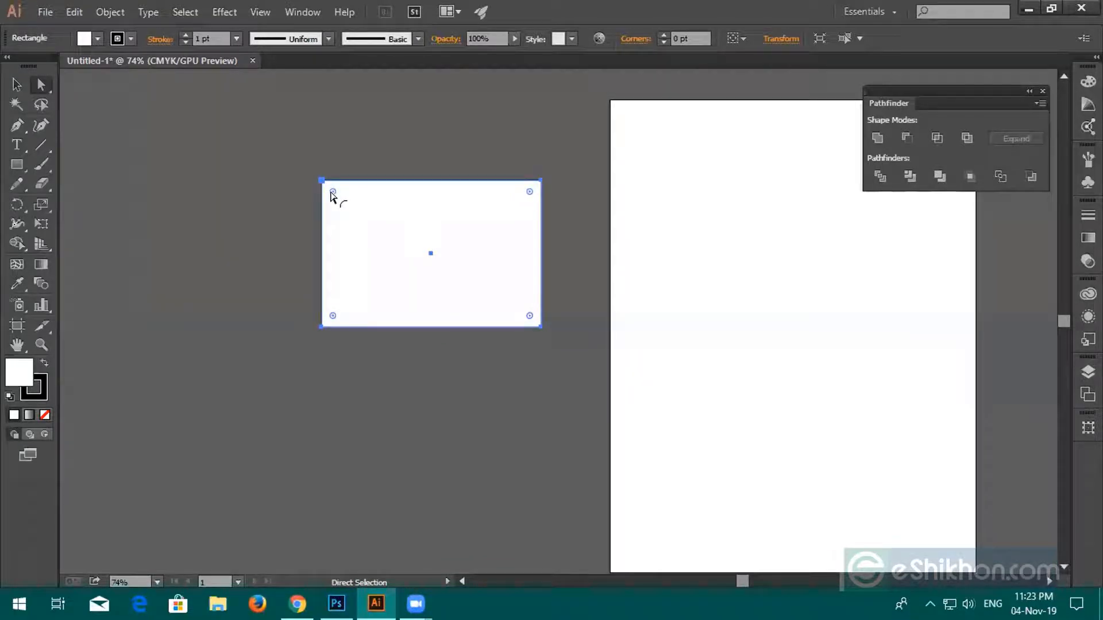
# Step: Try rounding all four corners of the rectangle to about 47 pt
pyautogui.click(22, 85)
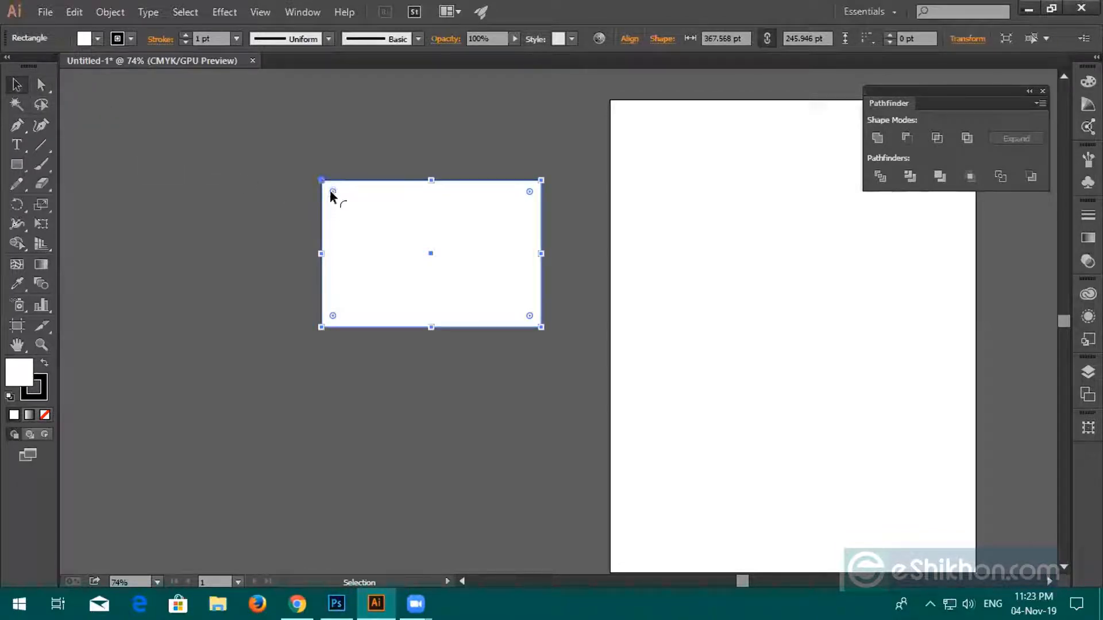
pyautogui.moveTo(331, 195); pyautogui.dragTo(347, 220)
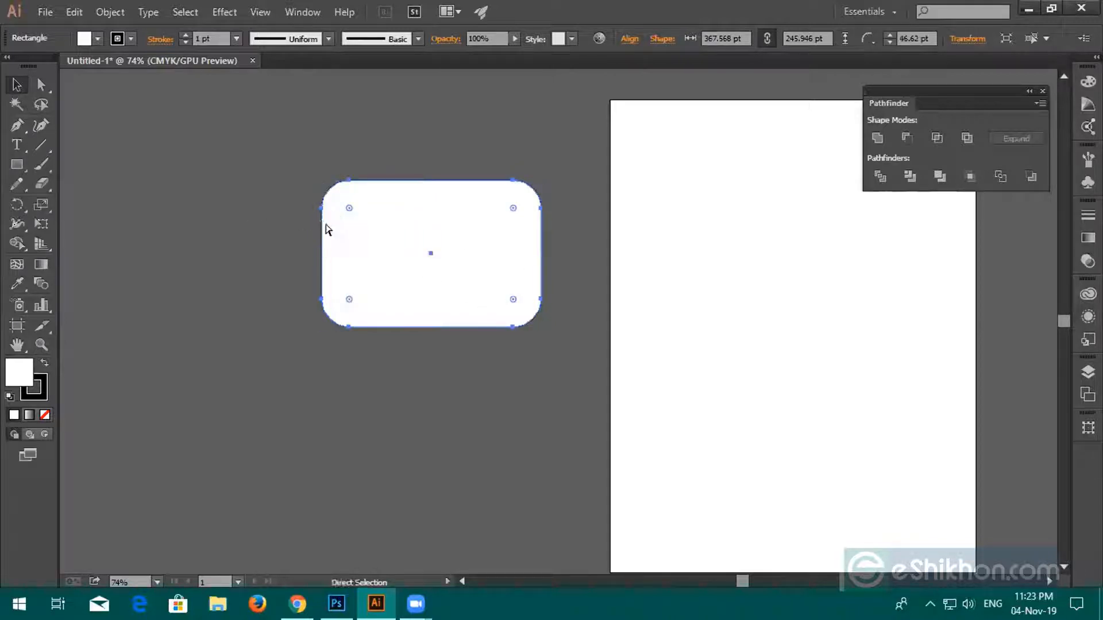
# Step: Round only the rectangle's upper-left corner to a radius of about 70 pt
pyautogui.press('a')
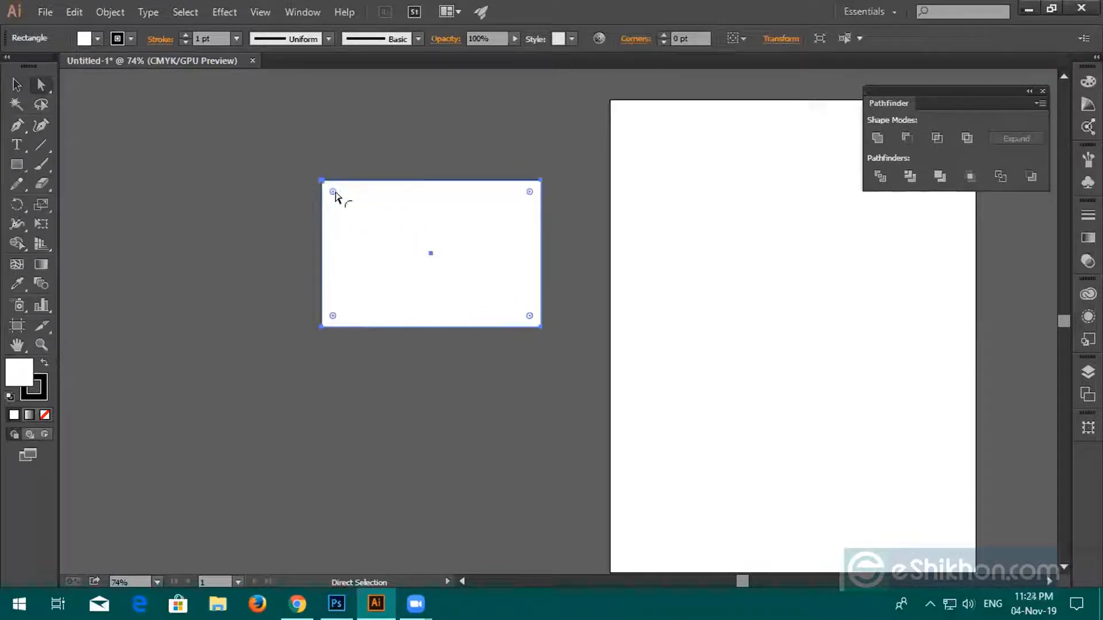
pyautogui.moveTo(340, 196); pyautogui.dragTo(327, 187)
pyautogui.click(326, 187)
pyautogui.moveTo(334, 192); pyautogui.dragTo(367, 227)
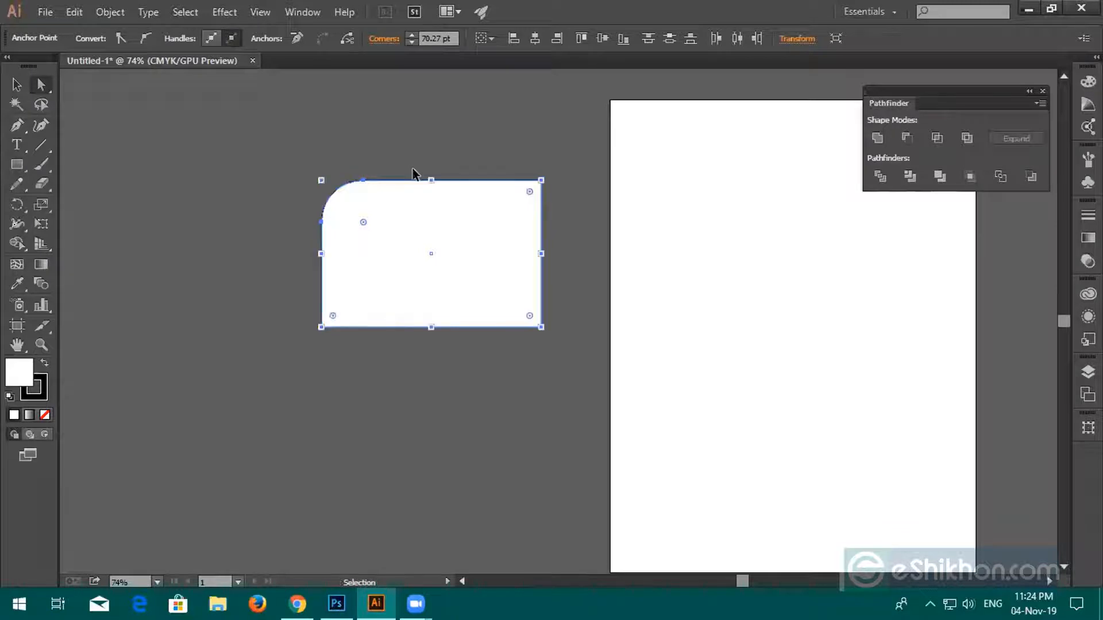
# Step: Undo the rectangle's upper-left corner rounding, try removing anchor points from the shape, and undo the removals
pyautogui.hotkey('ctrl', 'z')
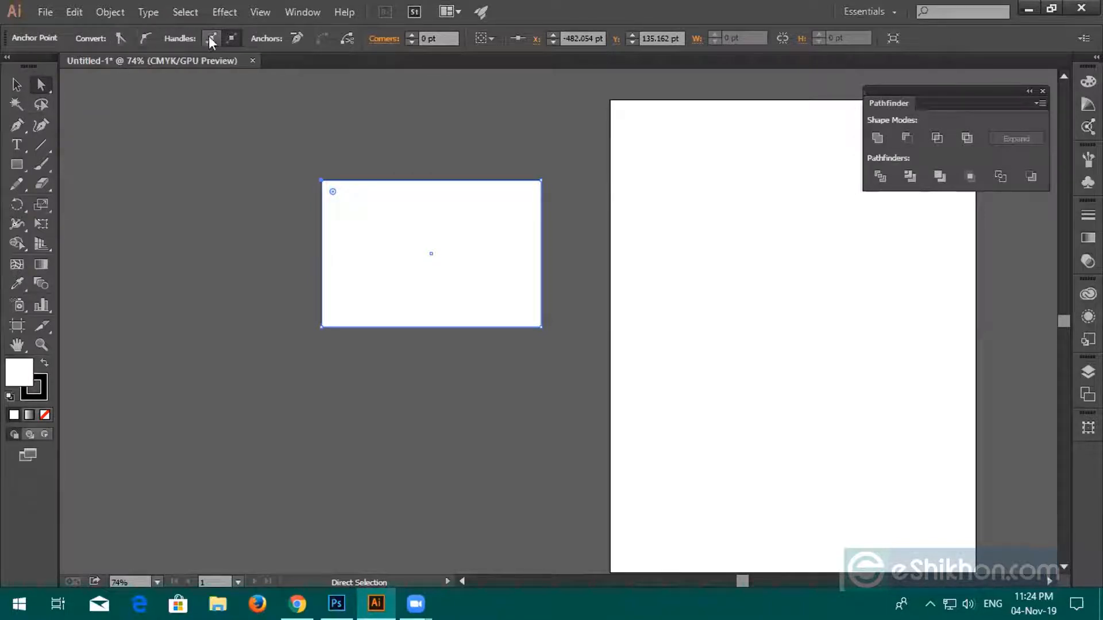
pyautogui.click(298, 38)
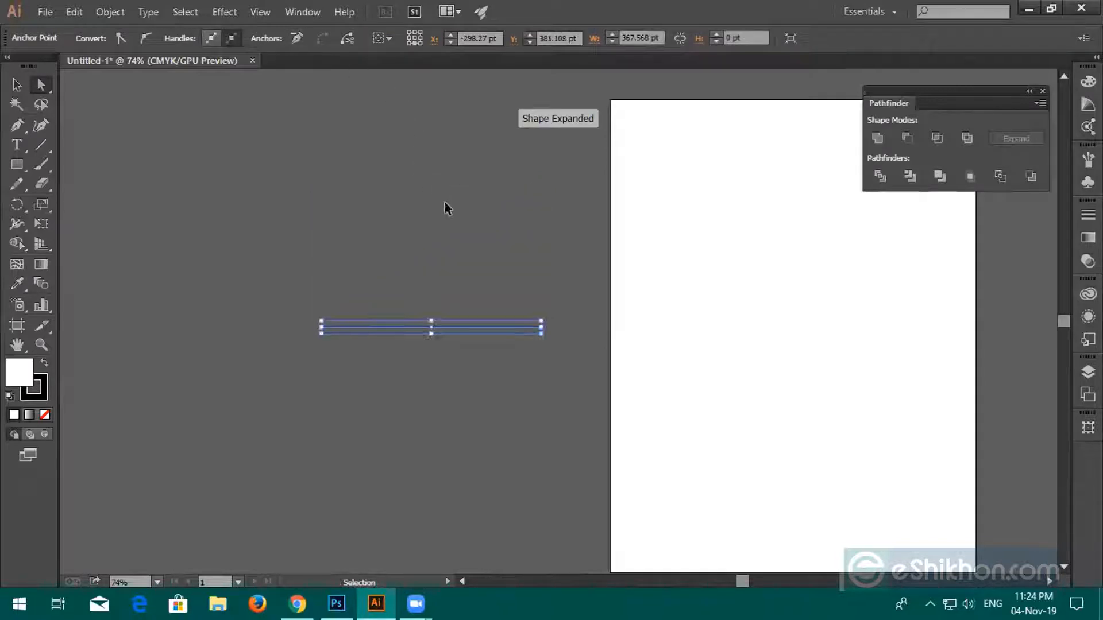
pyautogui.hotkey('ctrl', 'z')
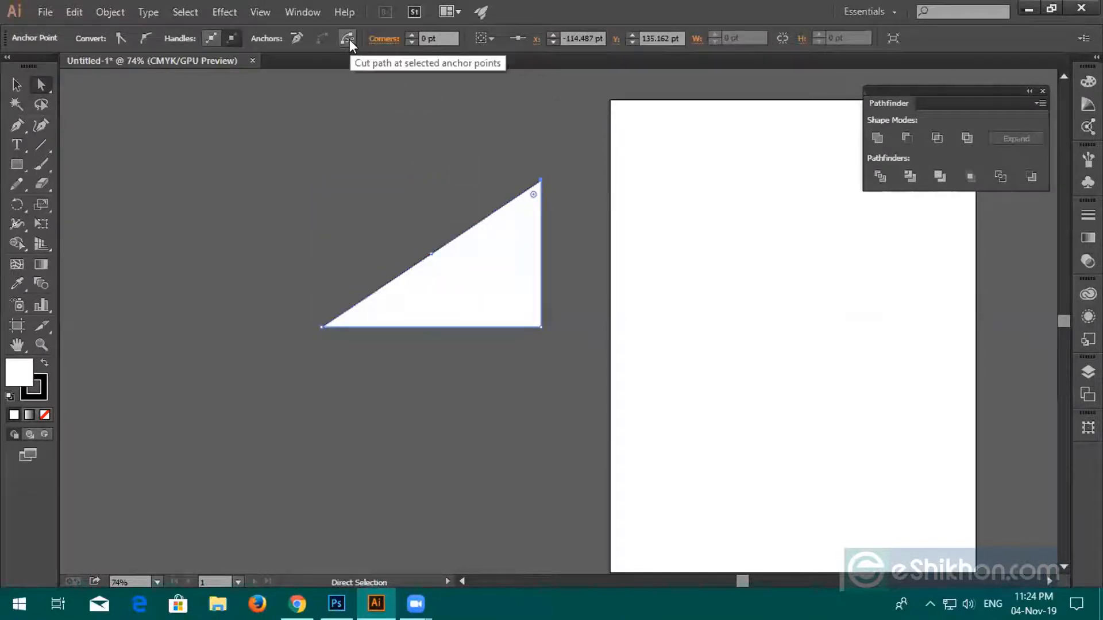
pyautogui.hotkey('ctrl', 'z')
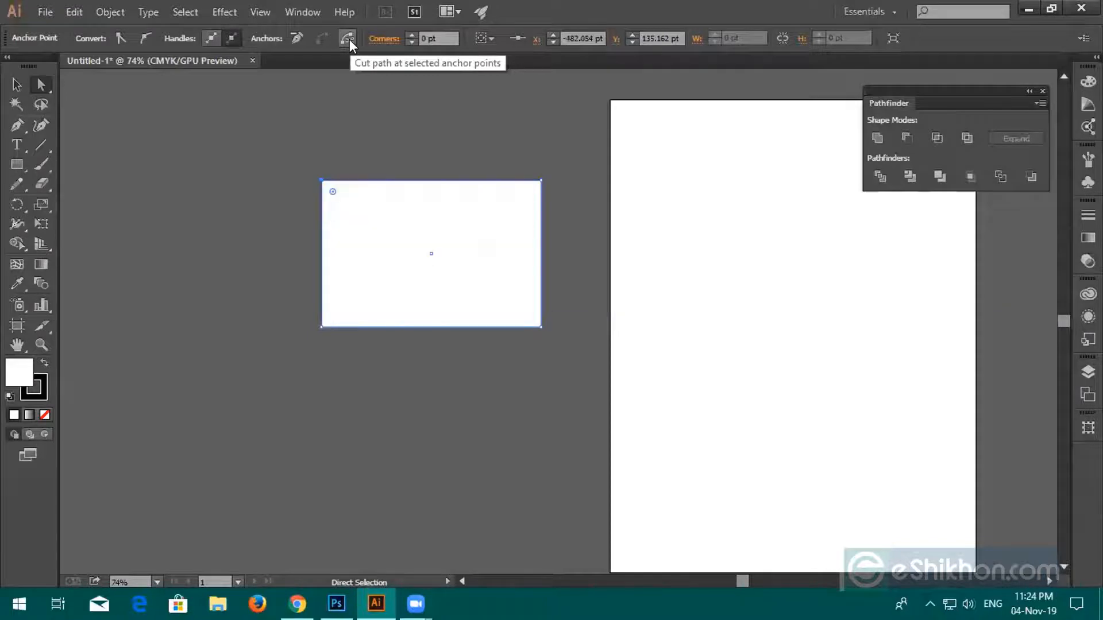
# Step: Cut the rectangle's path at its upper-left anchor point and round the other three corners to about 95 pt
pyautogui.click(348, 38)
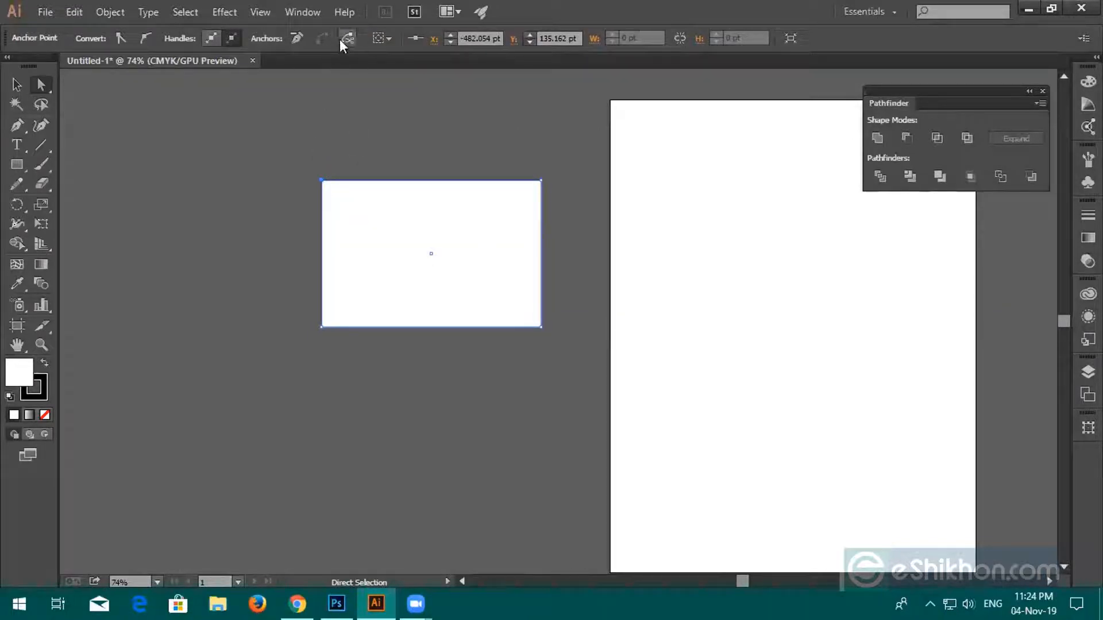
pyautogui.click(326, 181)
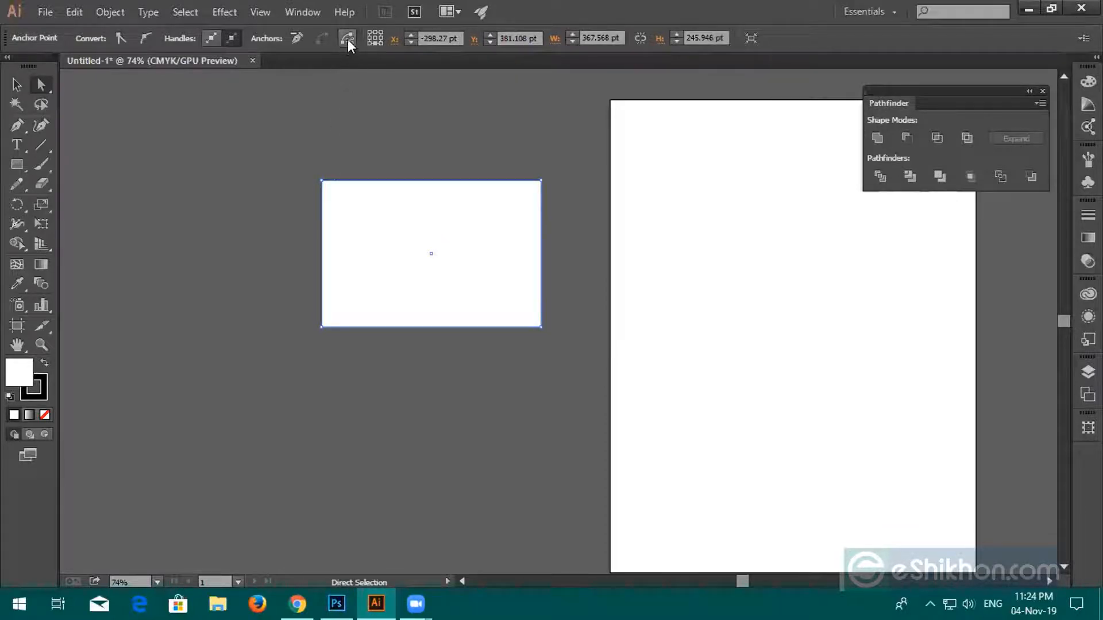
pyautogui.click(212, 40)
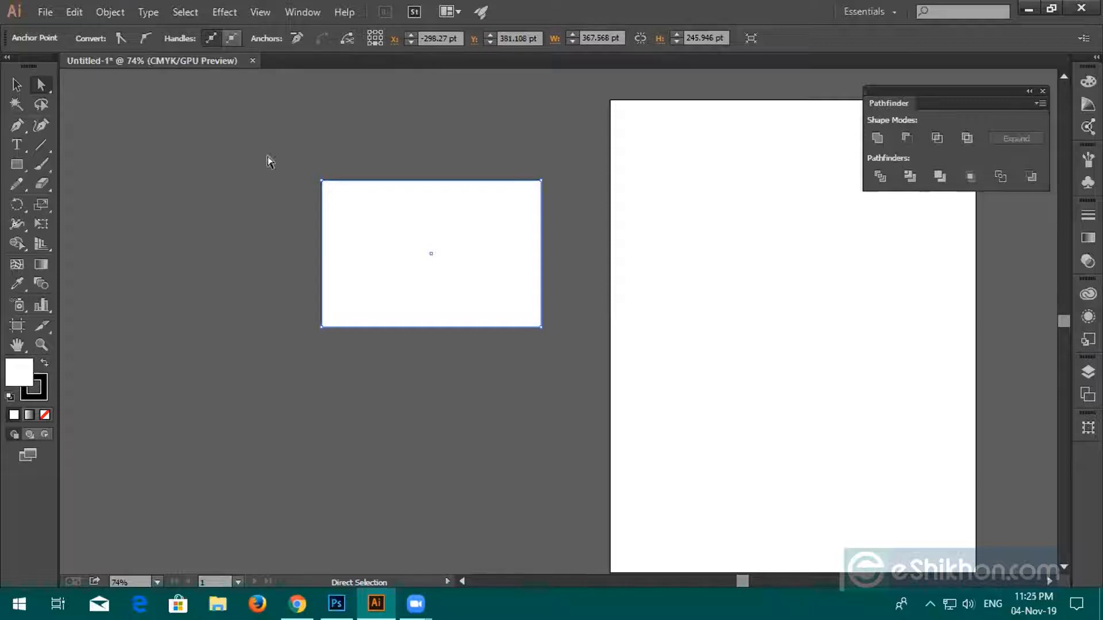
pyautogui.click(331, 196)
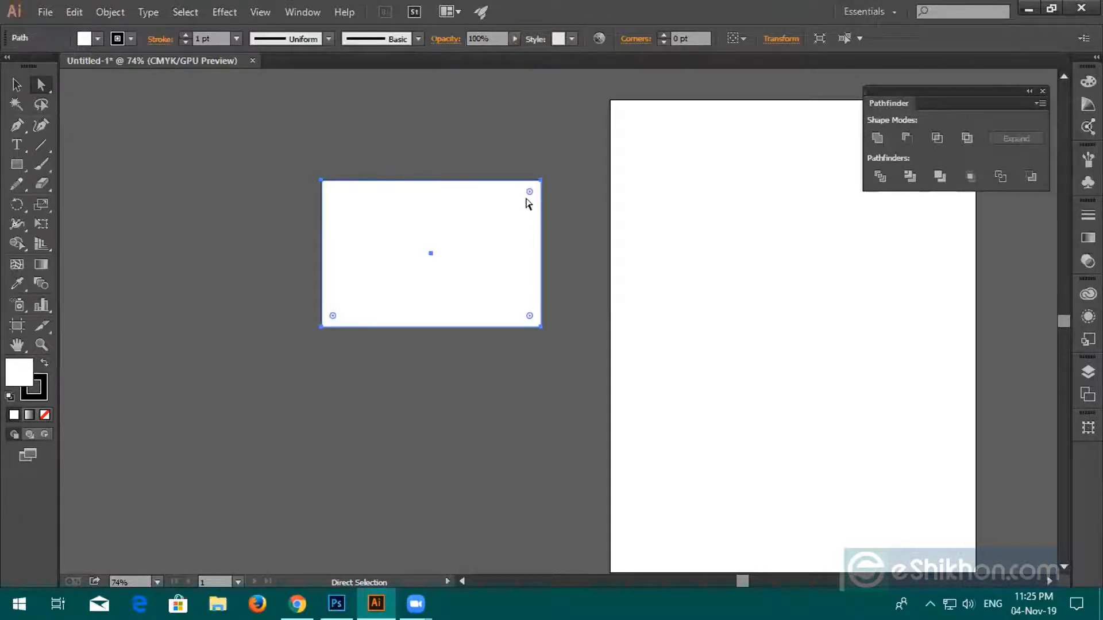
pyautogui.moveTo(529, 192); pyautogui.dragTo(484, 236)
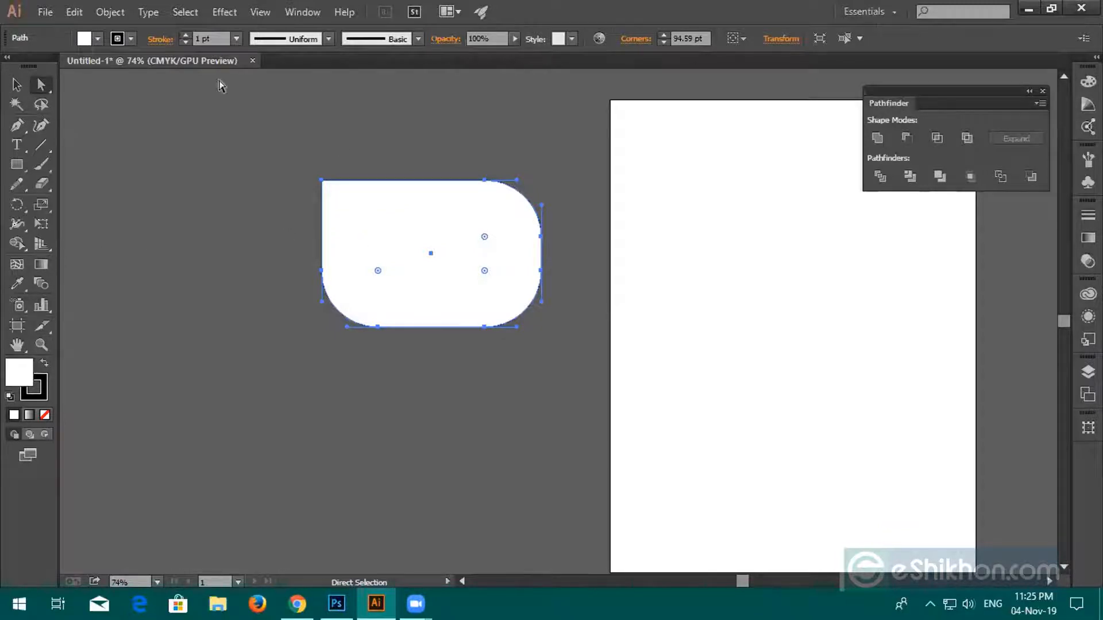
# Step: Check the Corners options for the rounded upper-right corner and cancel without changing anything
pyautogui.click(17, 165)
pyautogui.click(41, 85)
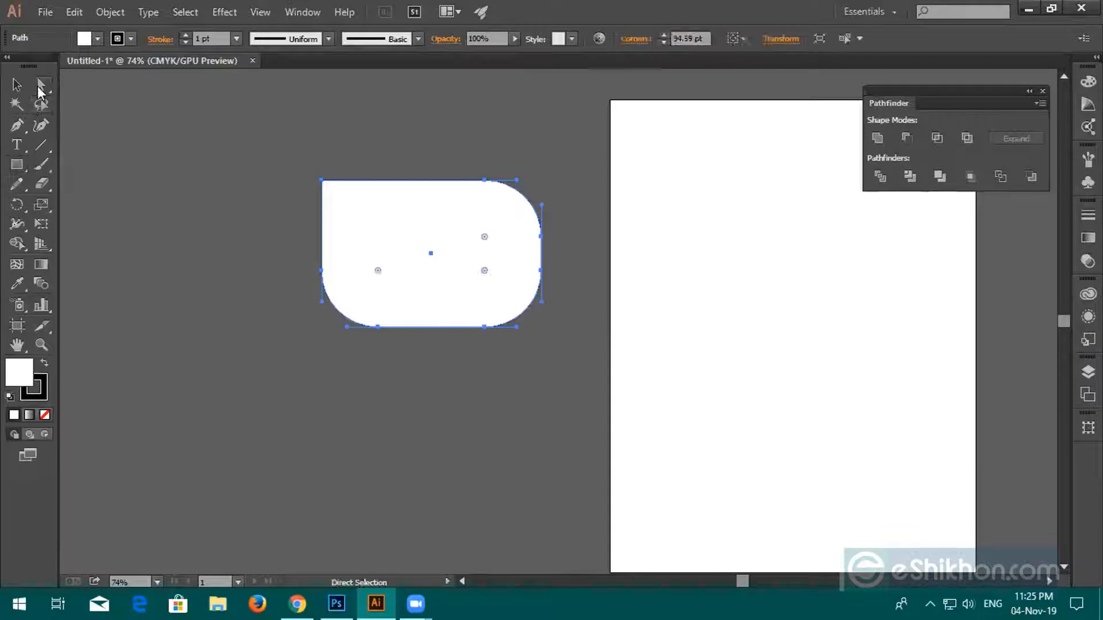
pyautogui.doubleClick(484, 237)
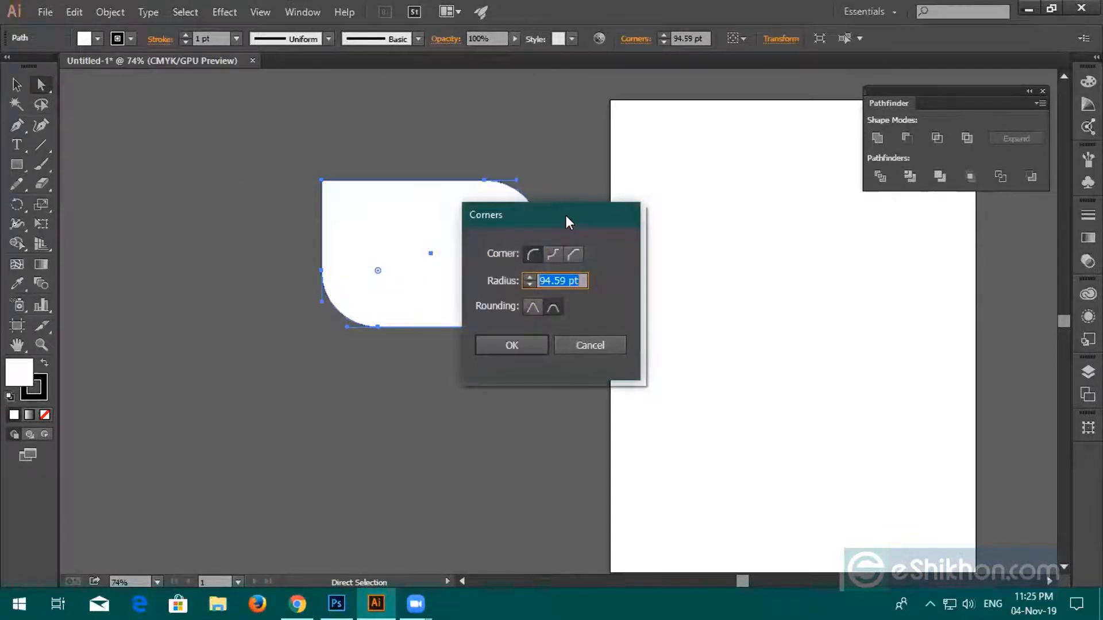
pyautogui.moveTo(565, 212); pyautogui.dragTo(362, 169)
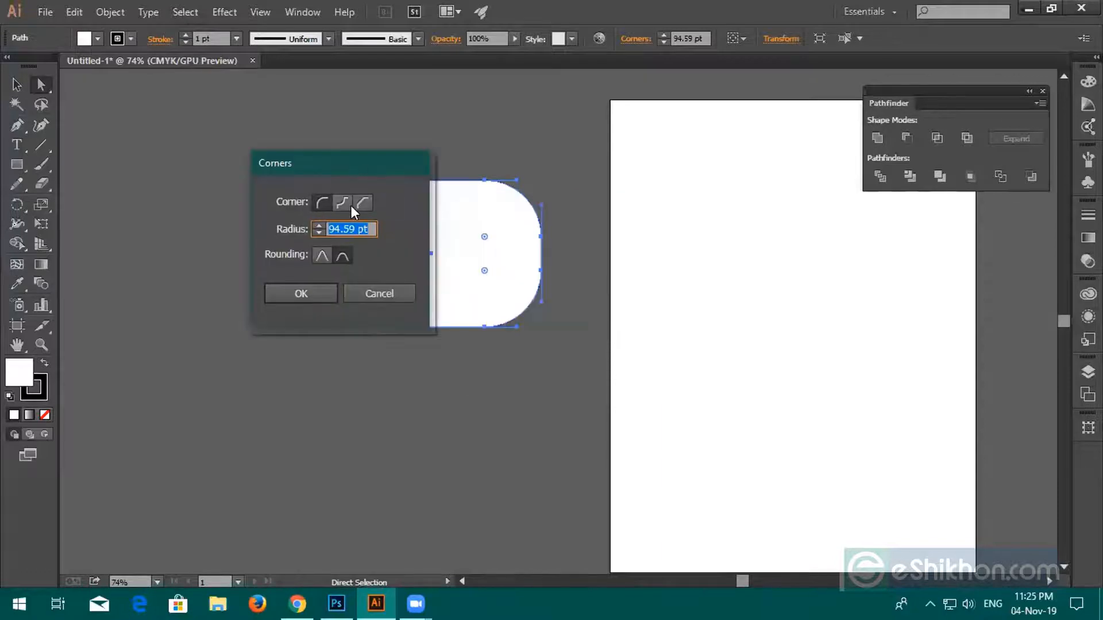
pyautogui.click(385, 295)
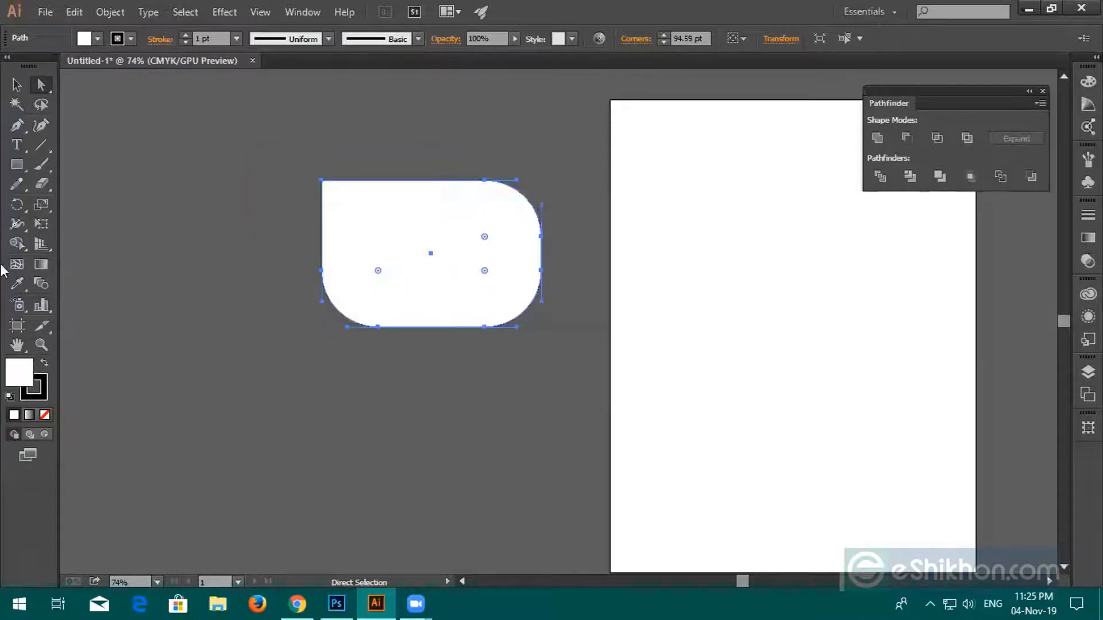
# Step: Draw a second rectangle about 368 × 127 pt overlapping the shape's upper-left area and enable Scale Rectangle Corners
pyautogui.click(17, 165)
pyautogui.moveTo(157, 131)
pyautogui.mouseDown()
pyautogui.moveTo(345, 207)
pyautogui.moveTo(378, 208)
pyautogui.mouseUp()
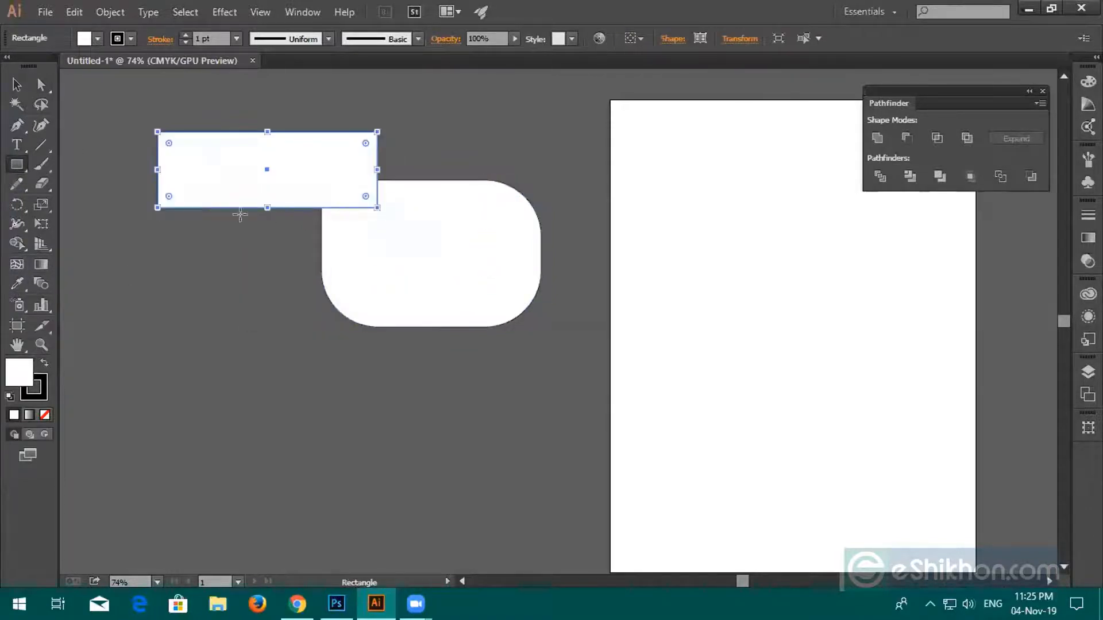
pyautogui.doubleClick(366, 141)
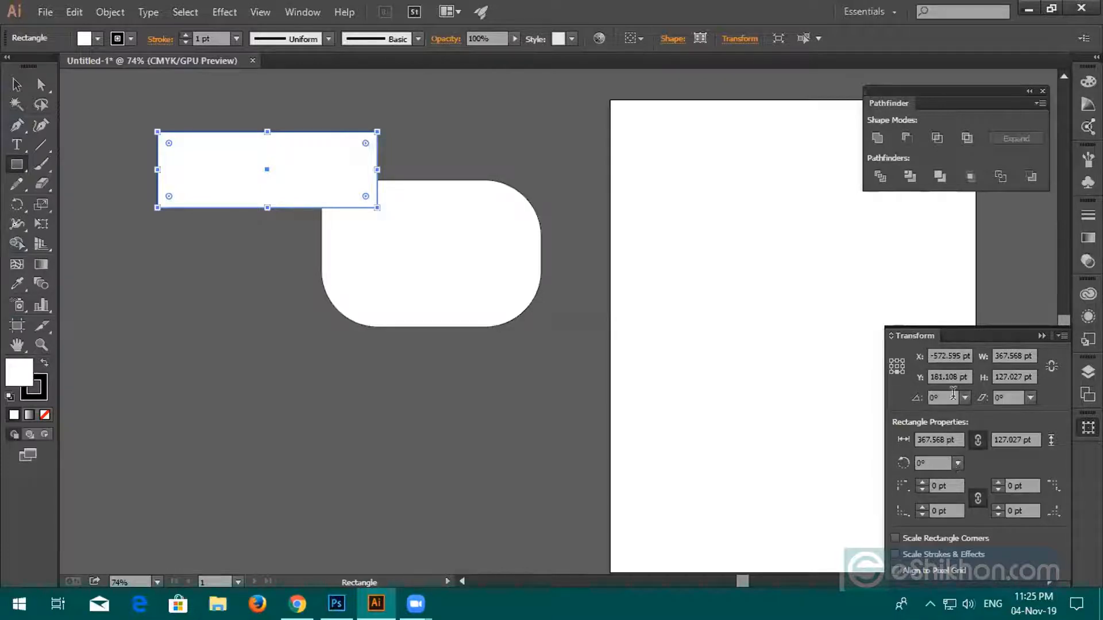
pyautogui.click(921, 543)
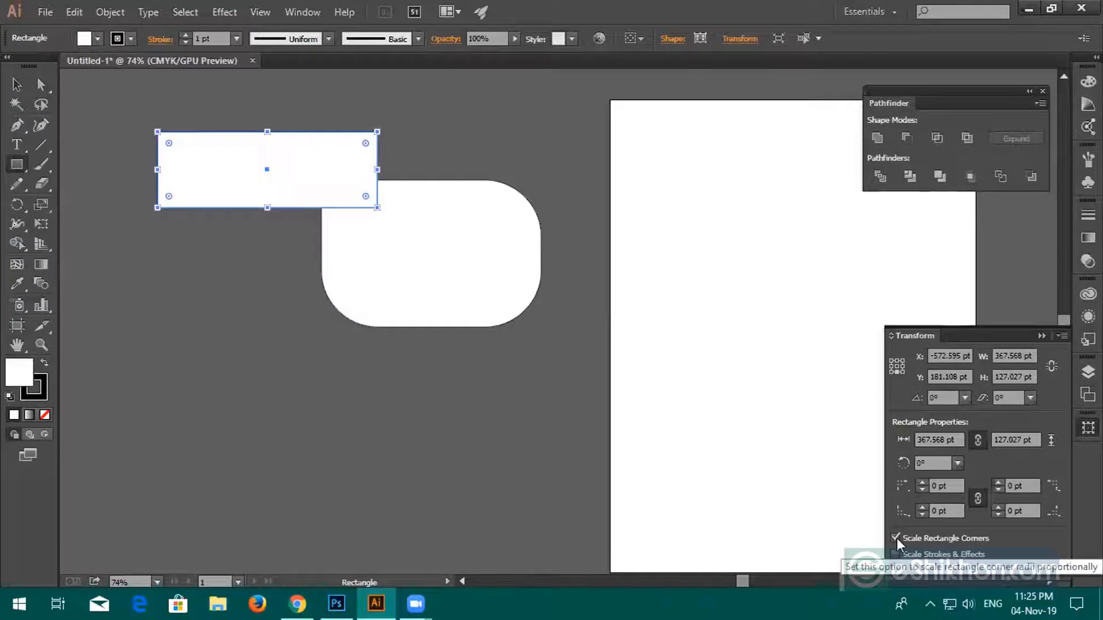
pyautogui.click(924, 541)
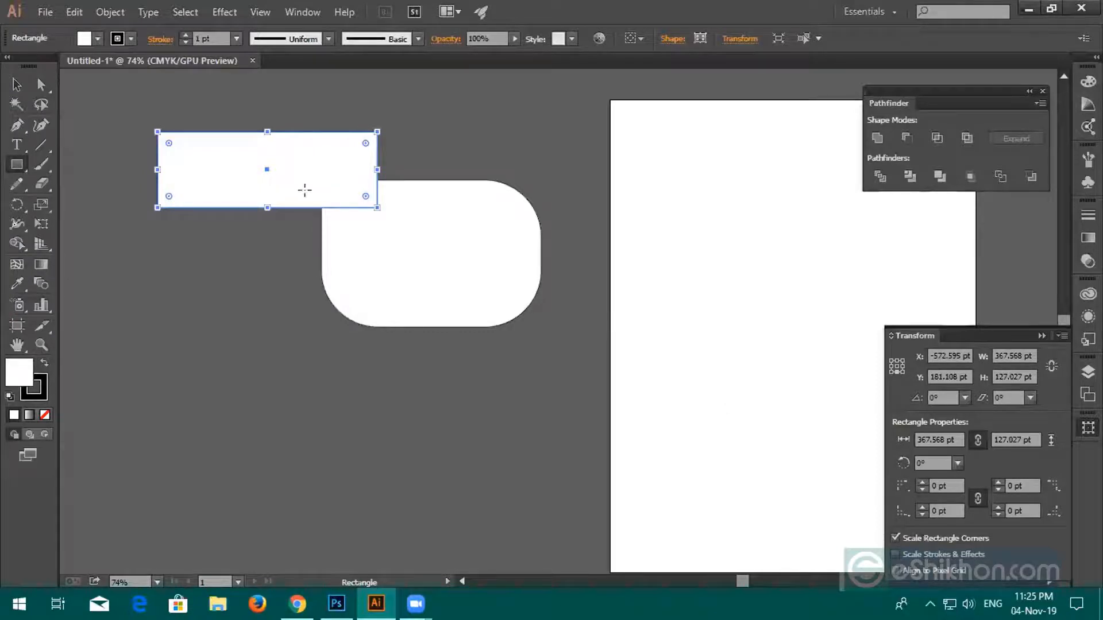
# Step: Draw a small rectangle about 185 × 82 pt over the shapes, and delete it along with both existing shapes
pyautogui.moveTo(306, 189); pyautogui.dragTo(418, 239)
pyautogui.press('Delete')
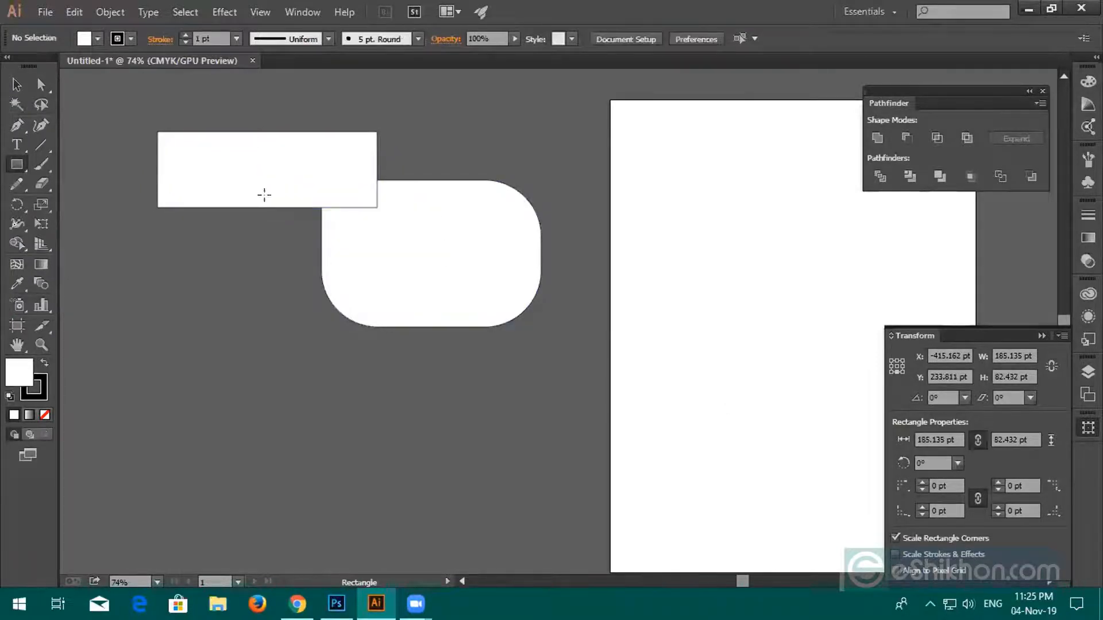
pyautogui.click(41, 85)
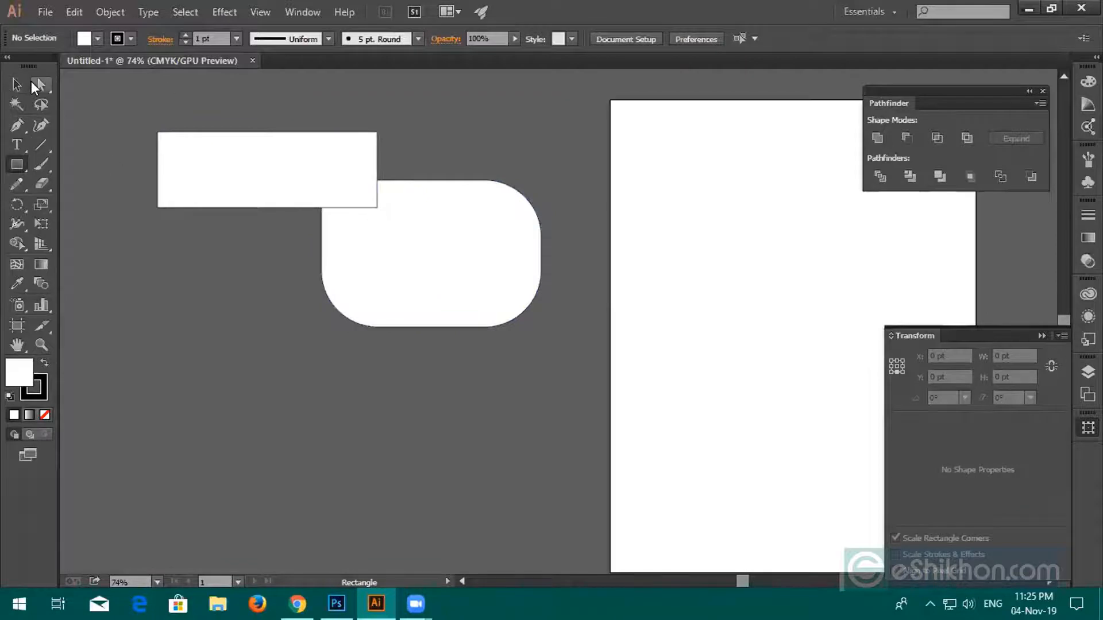
pyautogui.moveTo(276, 172); pyautogui.dragTo(434, 435)
pyautogui.press('Delete')
pyautogui.click(443, 301)
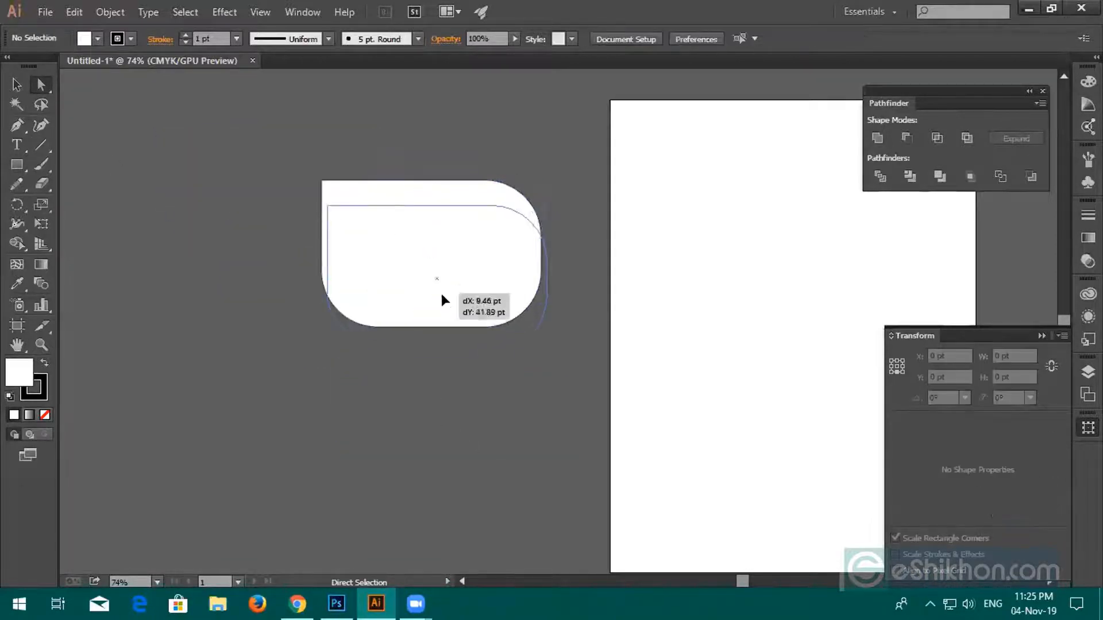
pyautogui.press('Delete')
# Step: Draw a rectangle about 528 × 331 pt on the canvas left of the artboard and select its upper-left anchor point
pyautogui.click(16, 165)
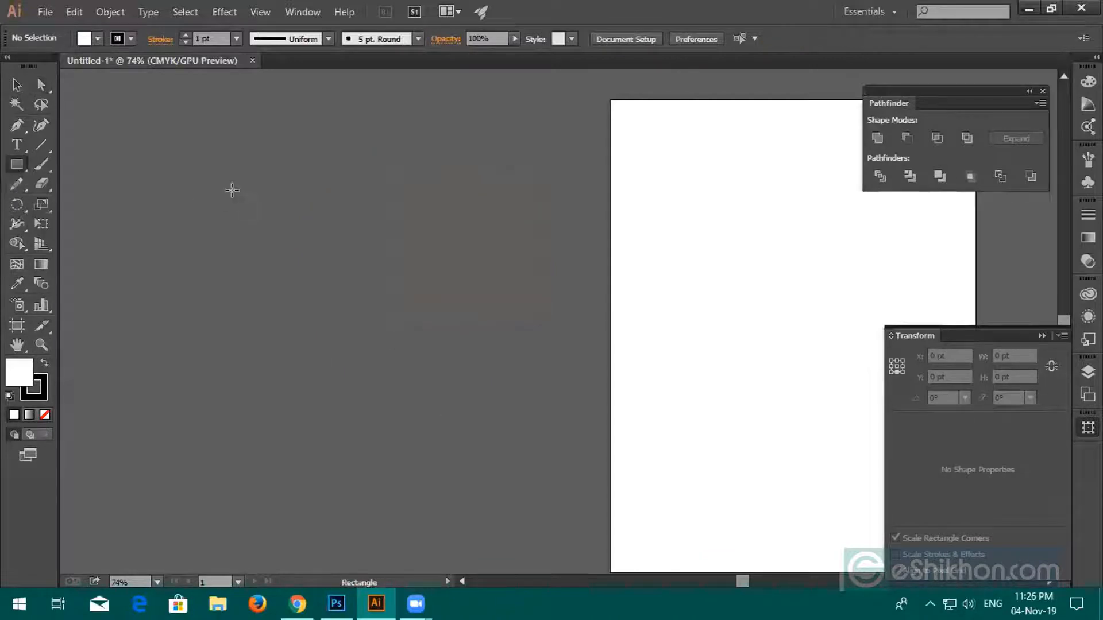
pyautogui.moveTo(232, 188); pyautogui.dragTo(549, 386)
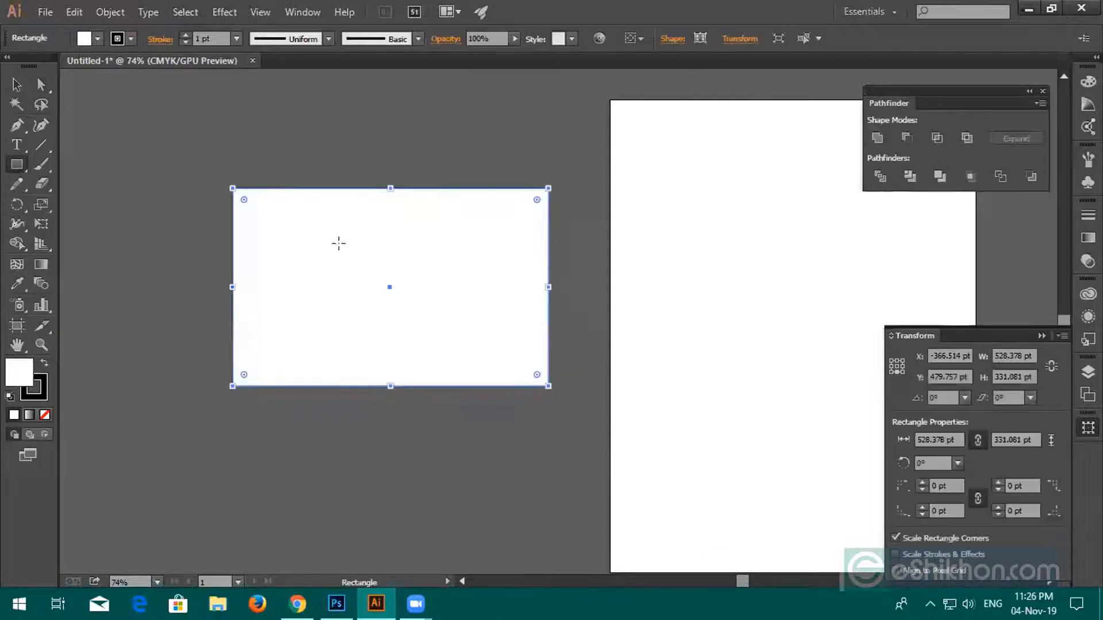
pyautogui.press('v')
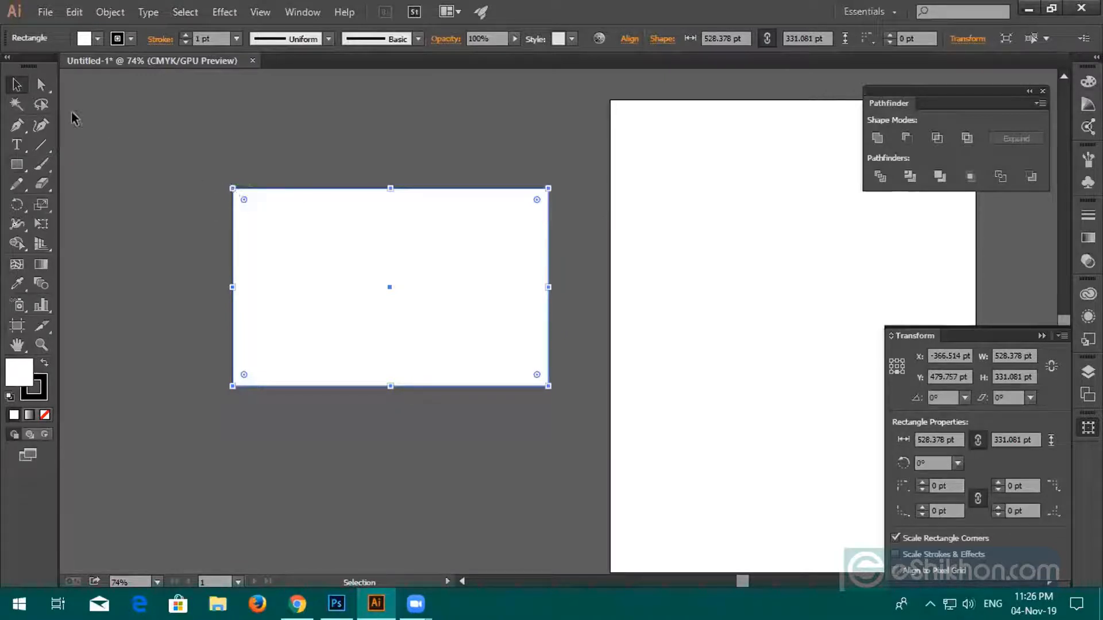
pyautogui.click(41, 84)
pyautogui.click(233, 189)
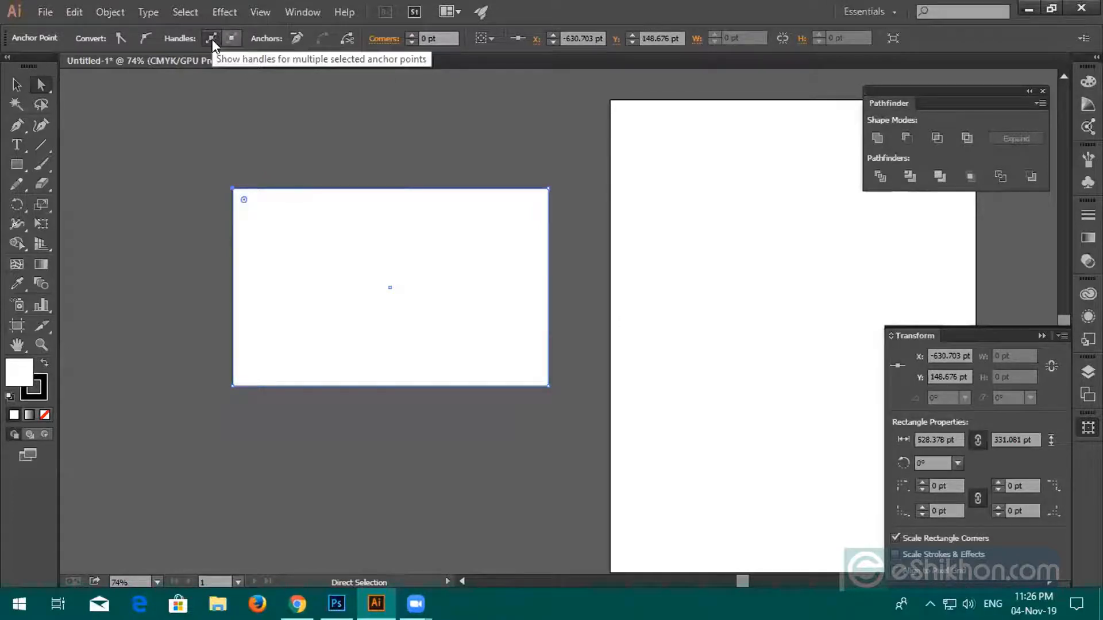
# Step: Try cutting the path at the selected anchor point and rounding that corner freehand, undoing each attempt
pyautogui.click(346, 41)
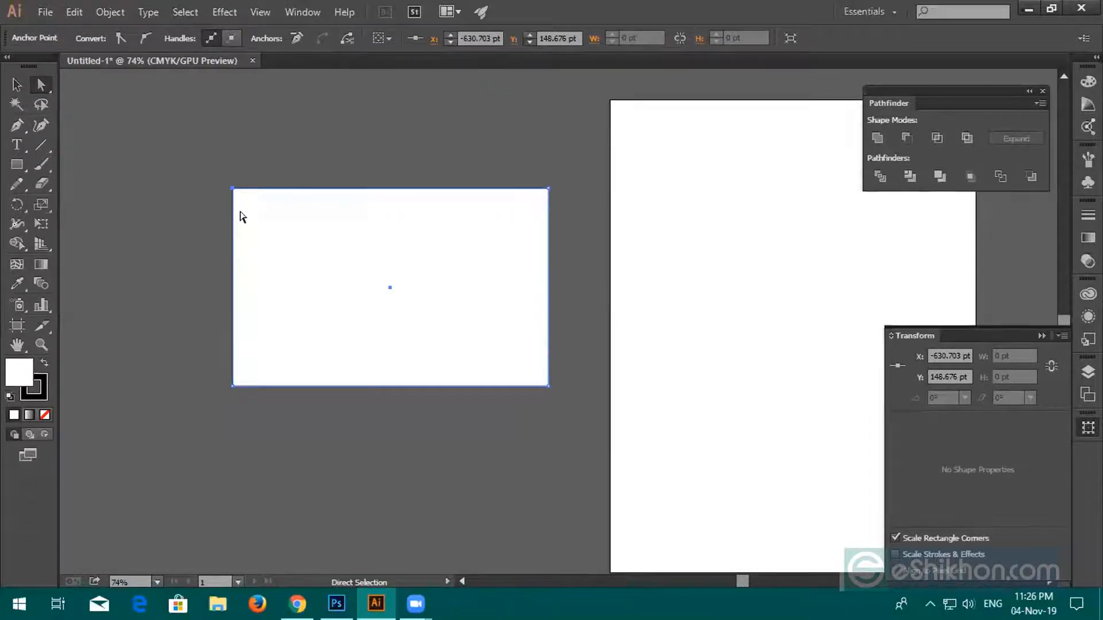
pyautogui.hotkey('ctrl', 'z')
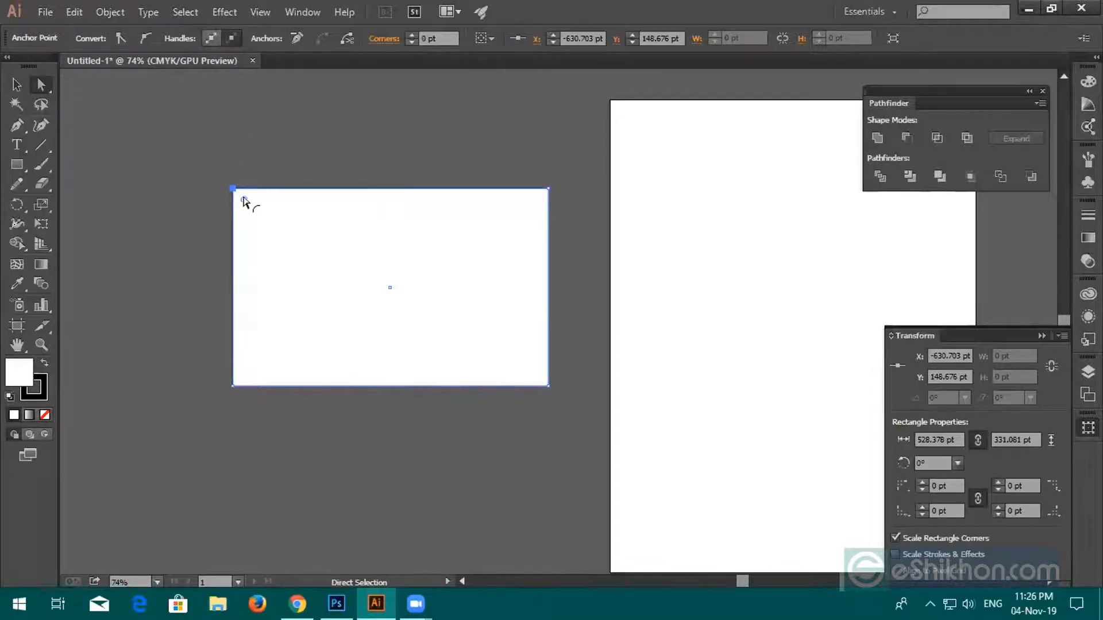
pyautogui.moveTo(244, 201); pyautogui.dragTo(265, 227)
pyautogui.hotkey('ctrl', 'z')
# Step: Set the corner radius of the rectangle's selected upper-left corner to 50 pt
pyautogui.click(211, 38)
pyautogui.click(413, 34)
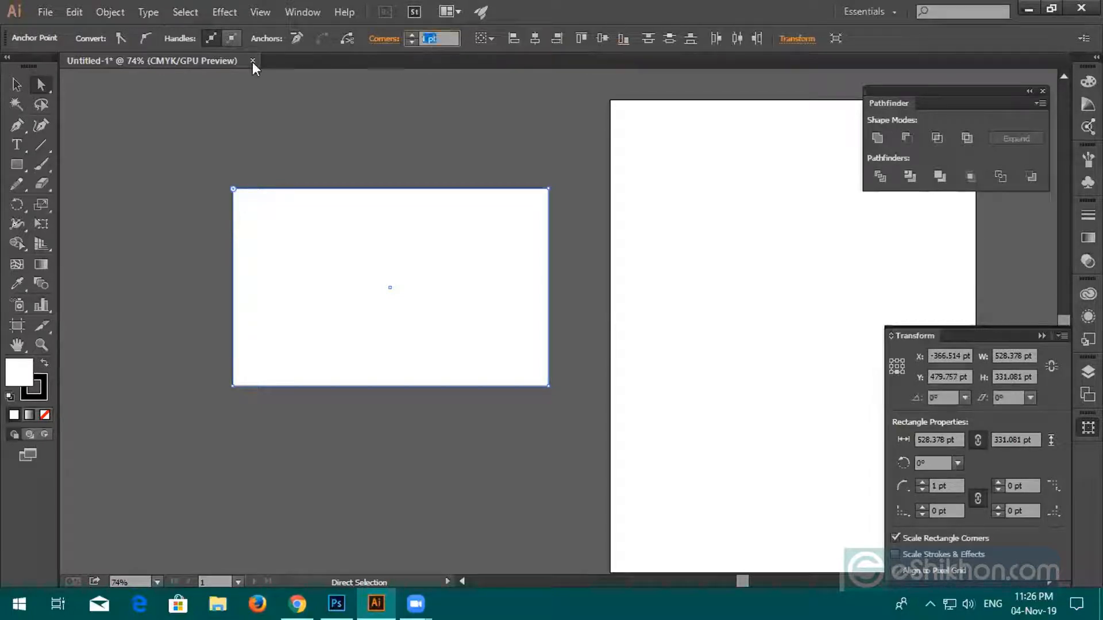
pyautogui.write('50')
pyautogui.press('Return')
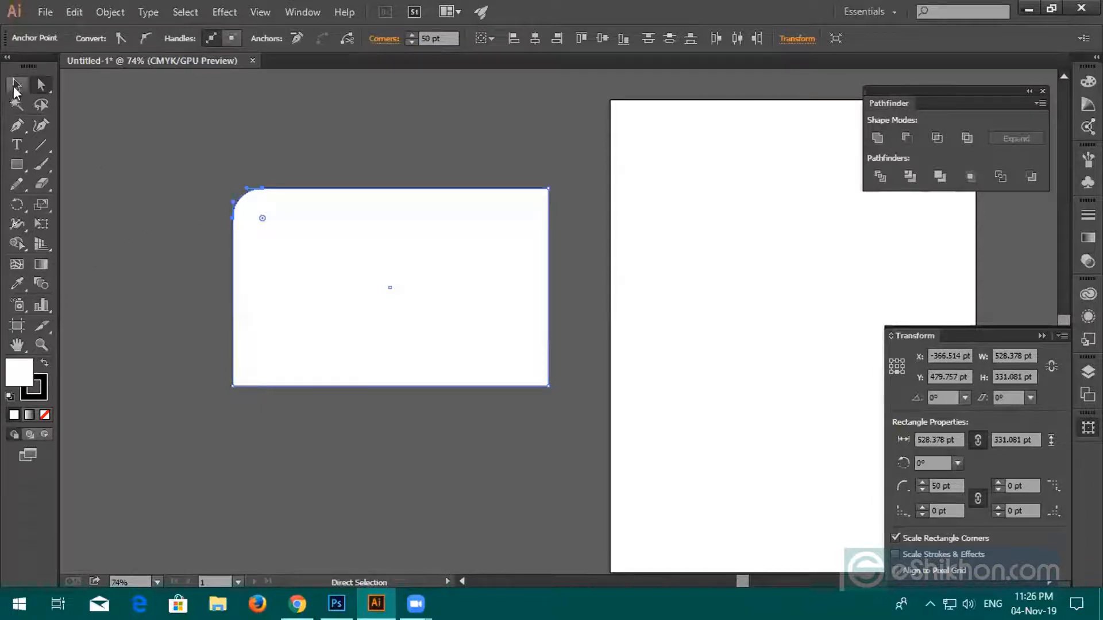
# Step: Move the rectangle slightly up and to the left, and close the Pathfinder and Transform panels
pyautogui.click(16, 85)
pyautogui.moveTo(424, 333); pyautogui.dragTo(393, 283)
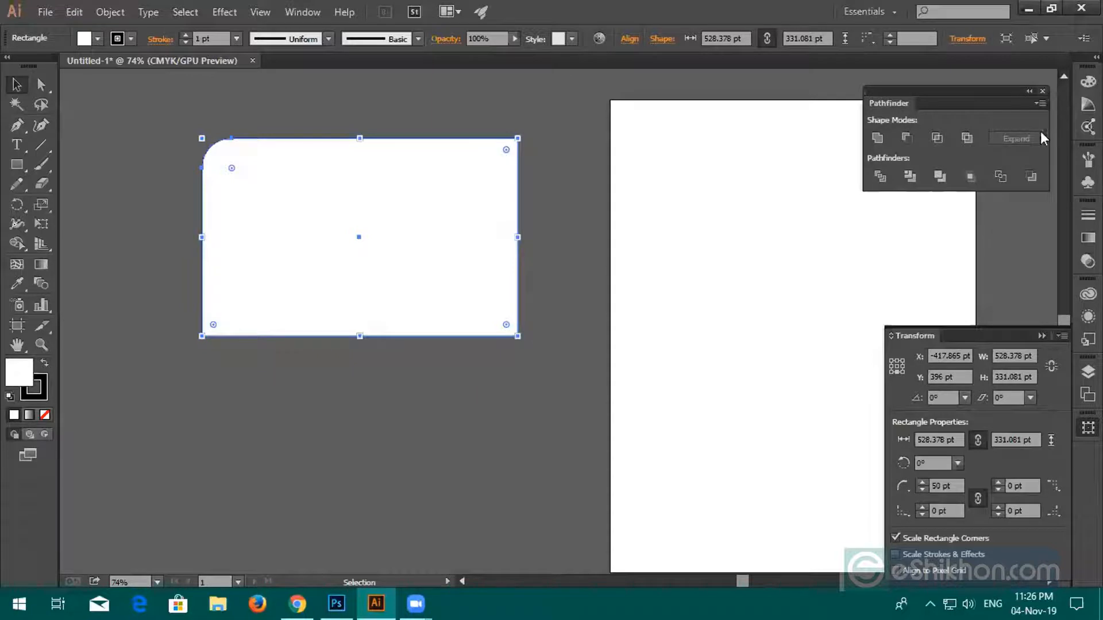
pyautogui.click(1043, 91)
pyautogui.click(1043, 336)
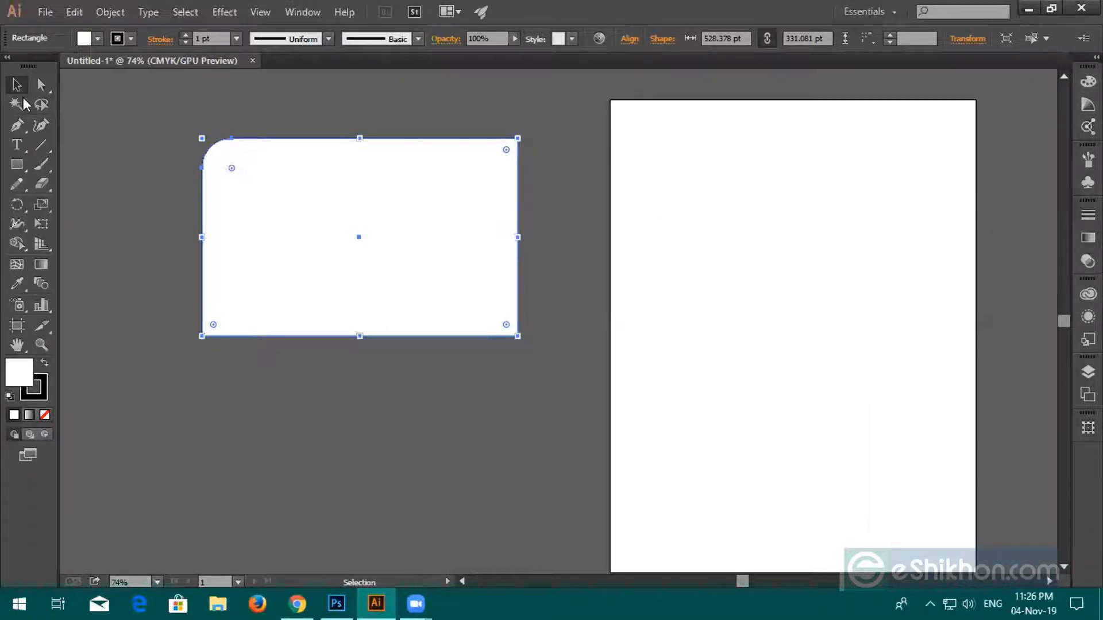
# Step: Detach the Tools panel from its dock and reset the Essentials workspace to its default layout
pyautogui.moveTo(37, 67); pyautogui.dragTo(129, 112)
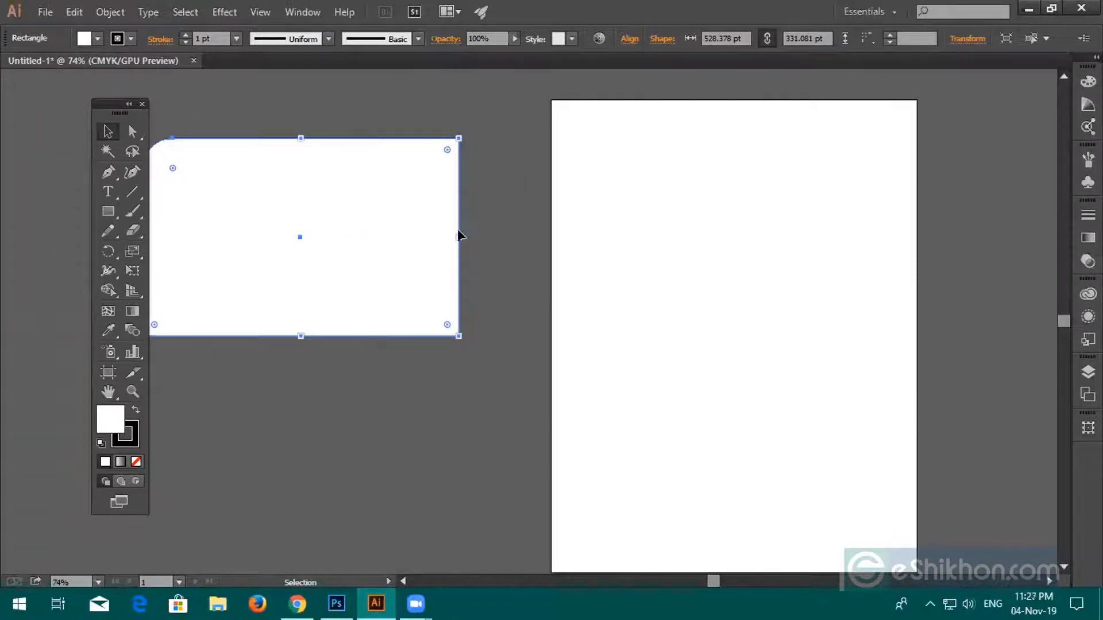
pyautogui.click(897, 11)
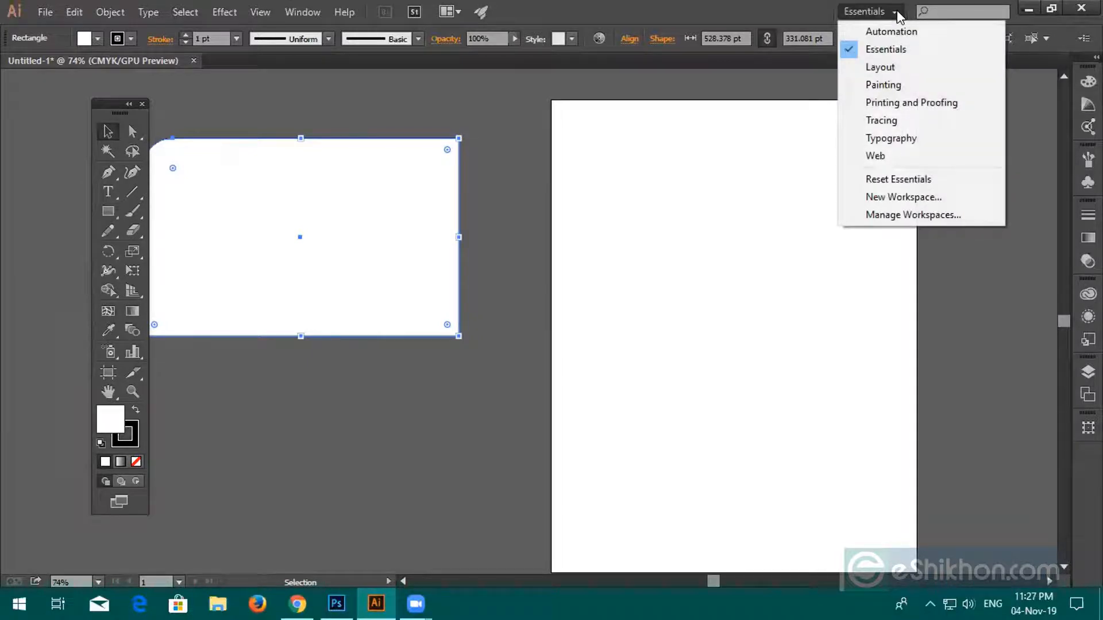
pyautogui.click(905, 180)
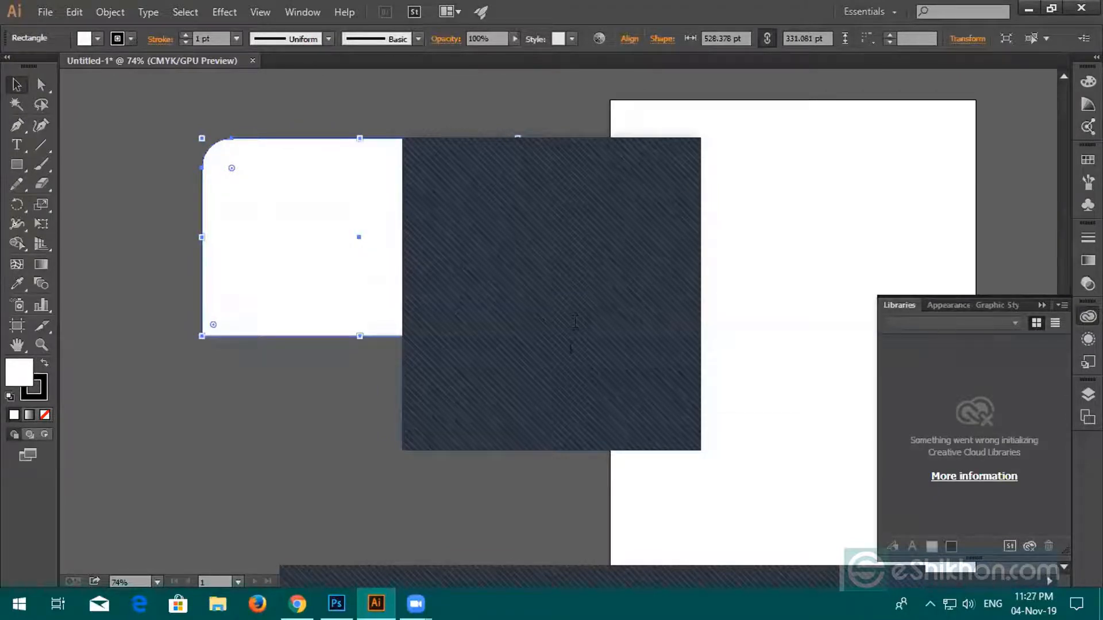
# Step: Collapse the Libraries panel and delete the rectangle with the rounded corner
pyautogui.click(590, 144)
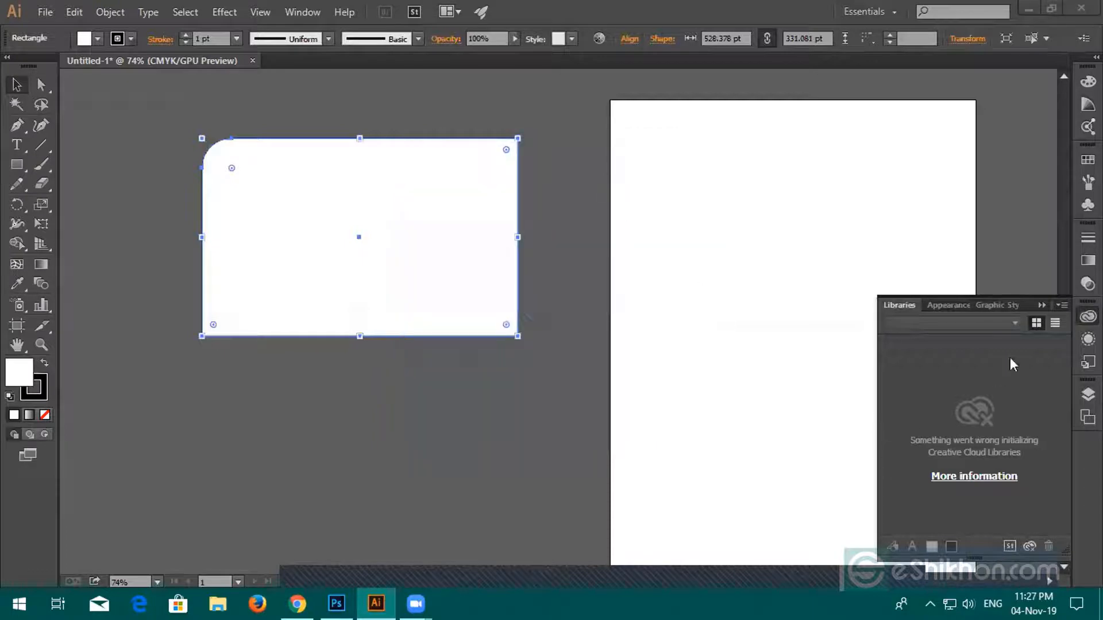
pyautogui.click(1041, 306)
pyautogui.press('Delete')
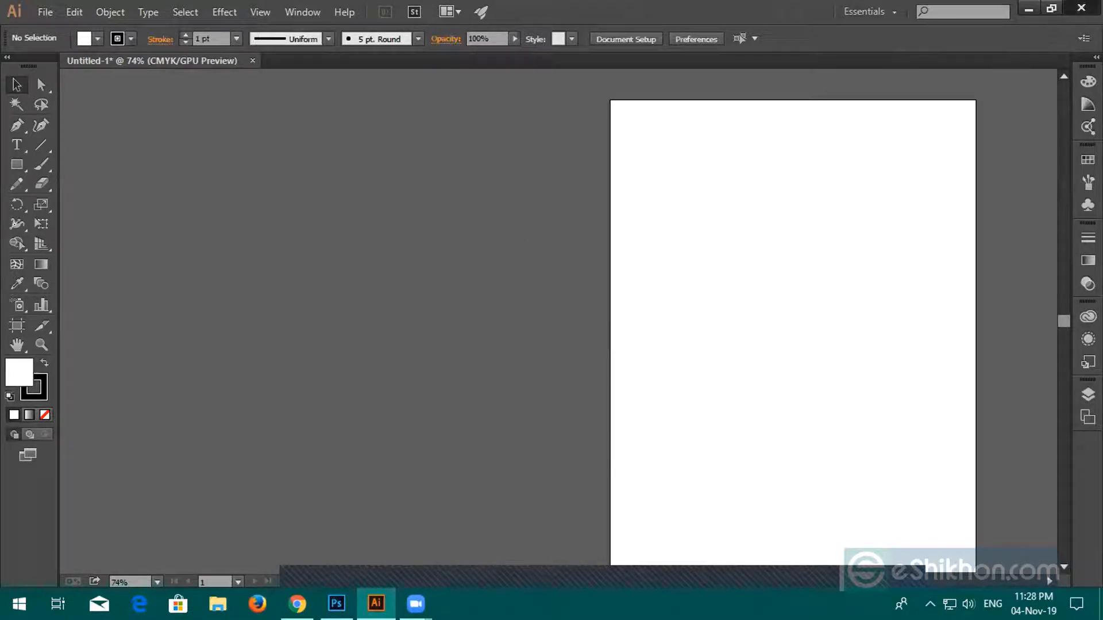
# Step: Close Illustrator without saving the changes to the untitled document
pyautogui.click(1081, 7)
pyautogui.click(634, 323)
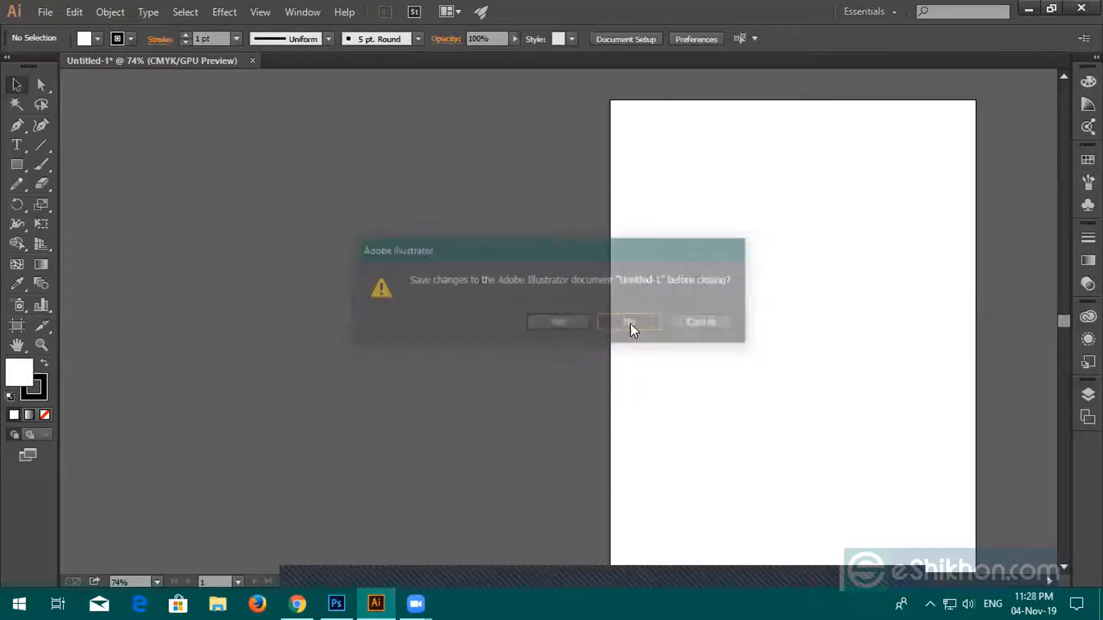
pyautogui.click(258, 604)
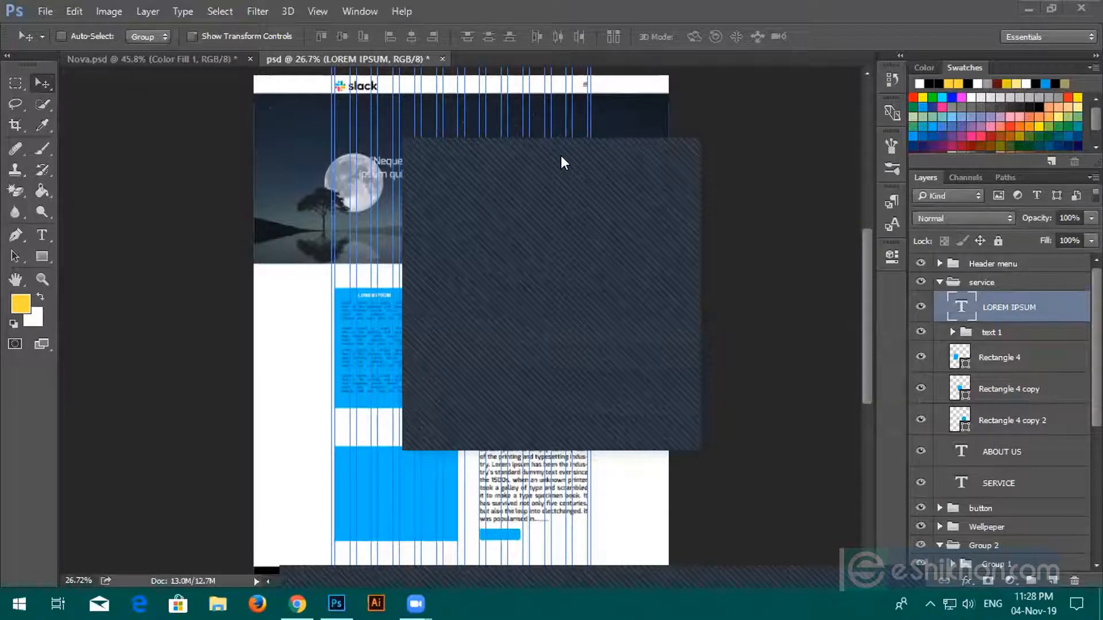
pyautogui.moveTo(561, 155); pyautogui.dragTo(444, 135)
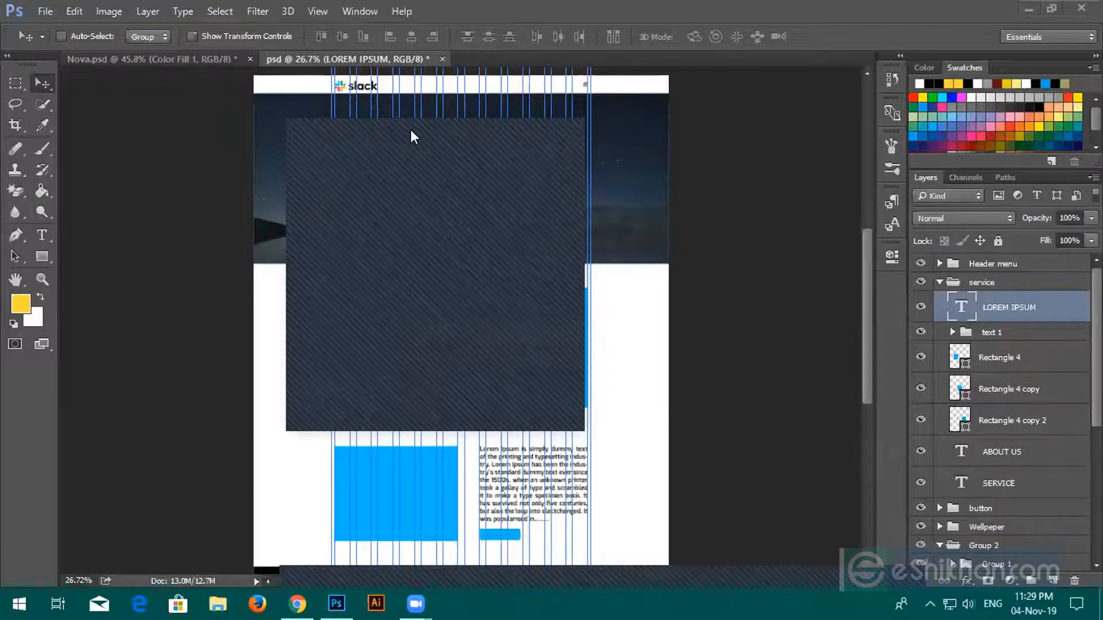
pyautogui.moveTo(411, 135); pyautogui.dragTo(387, 132)
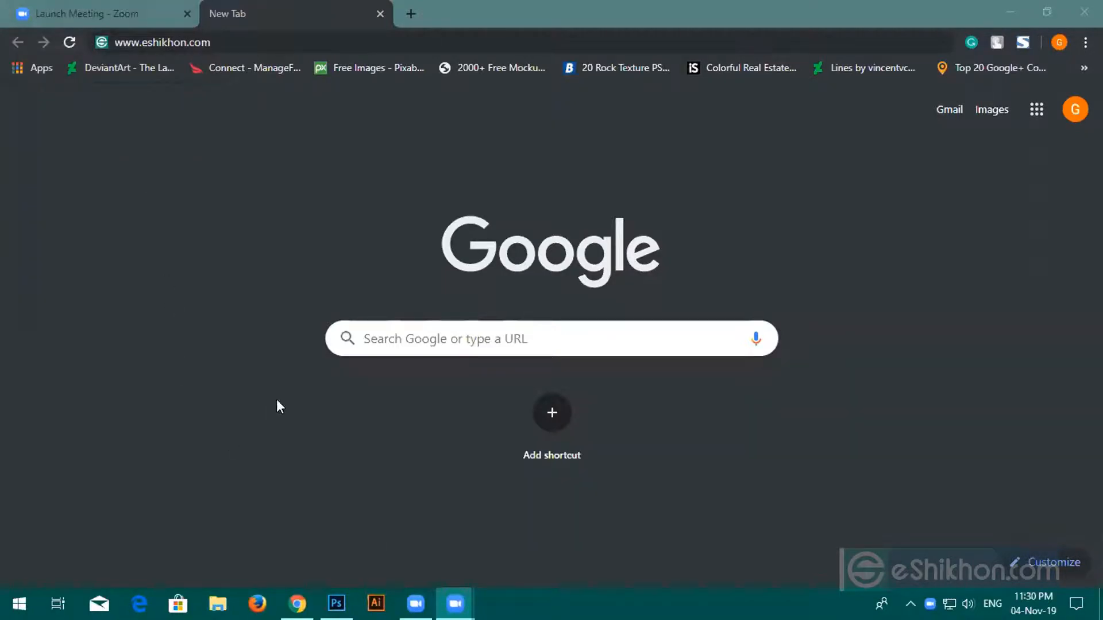
# Step: Switch to the landing page document in Photoshop and collapse the Group 2 and service layer groups
pyautogui.moveTo(337, 604)
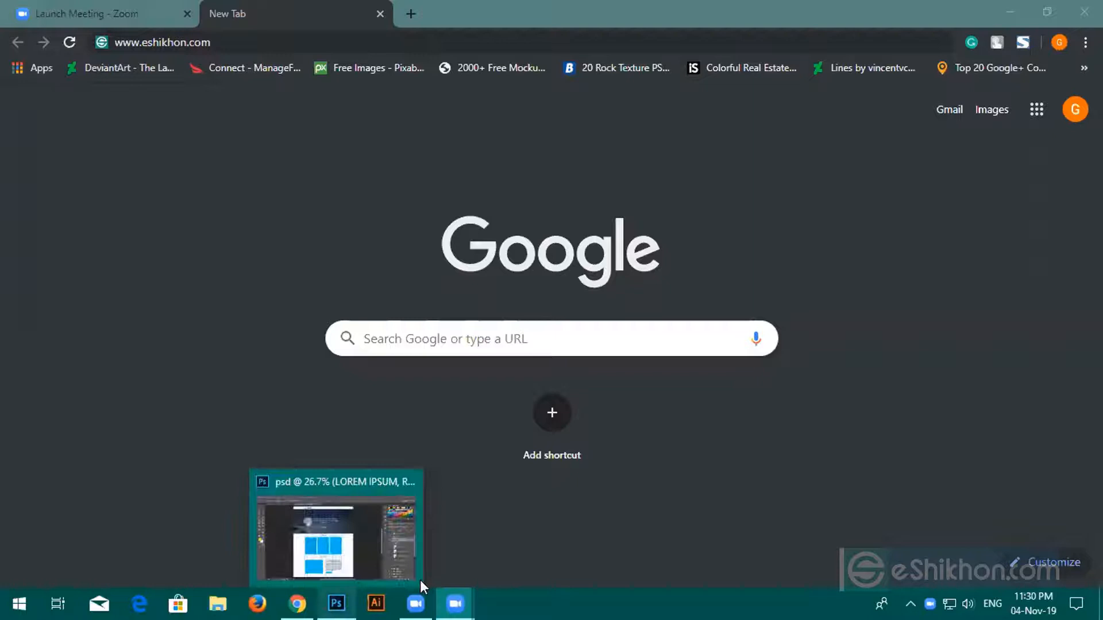
pyautogui.click(357, 543)
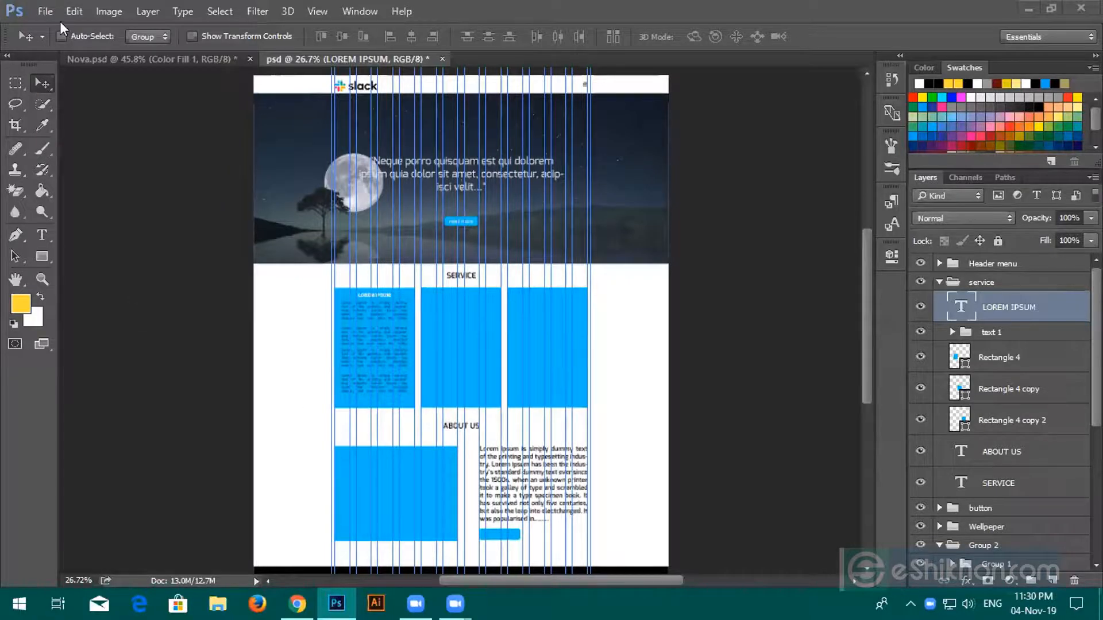
pyautogui.scroll(-2, 369, 560)
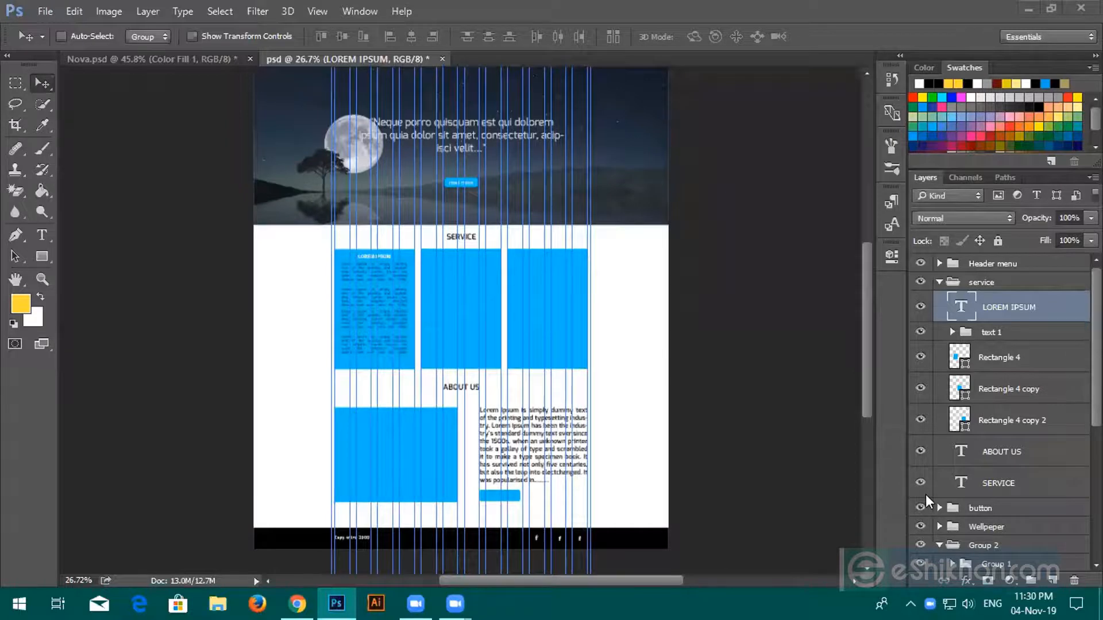
pyautogui.scroll(-2, 926, 498)
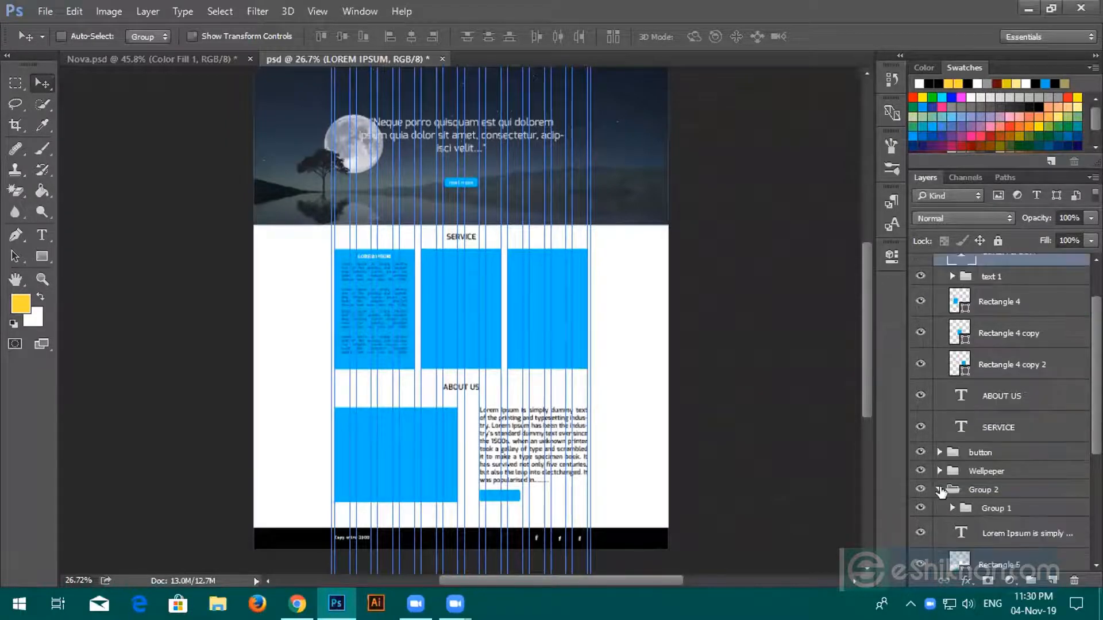
pyautogui.click(940, 490)
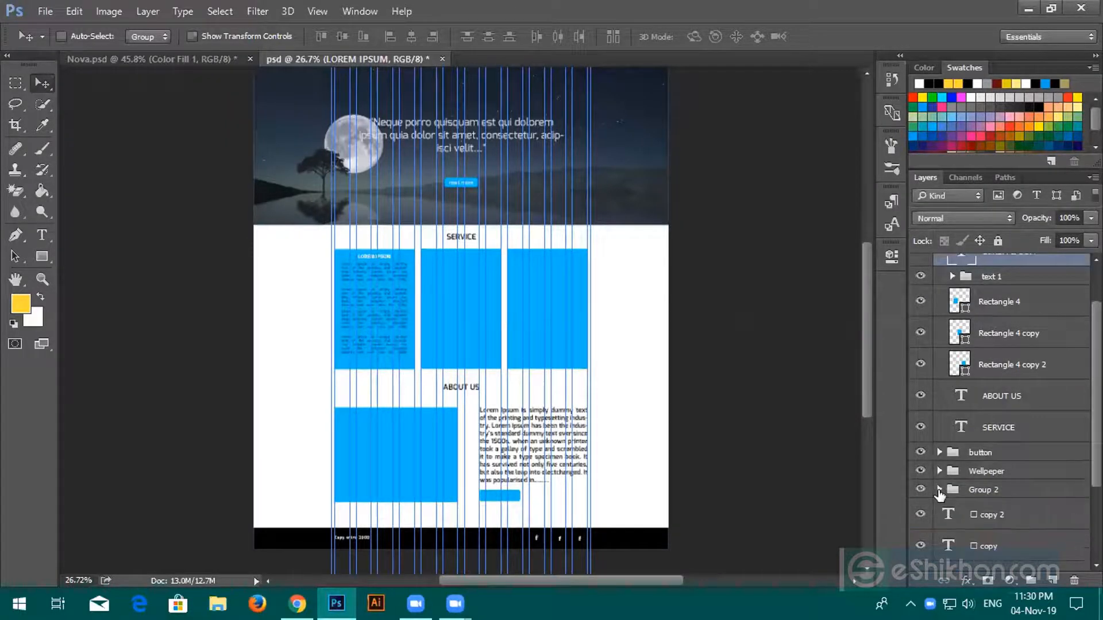
pyautogui.scroll(2, 942, 480)
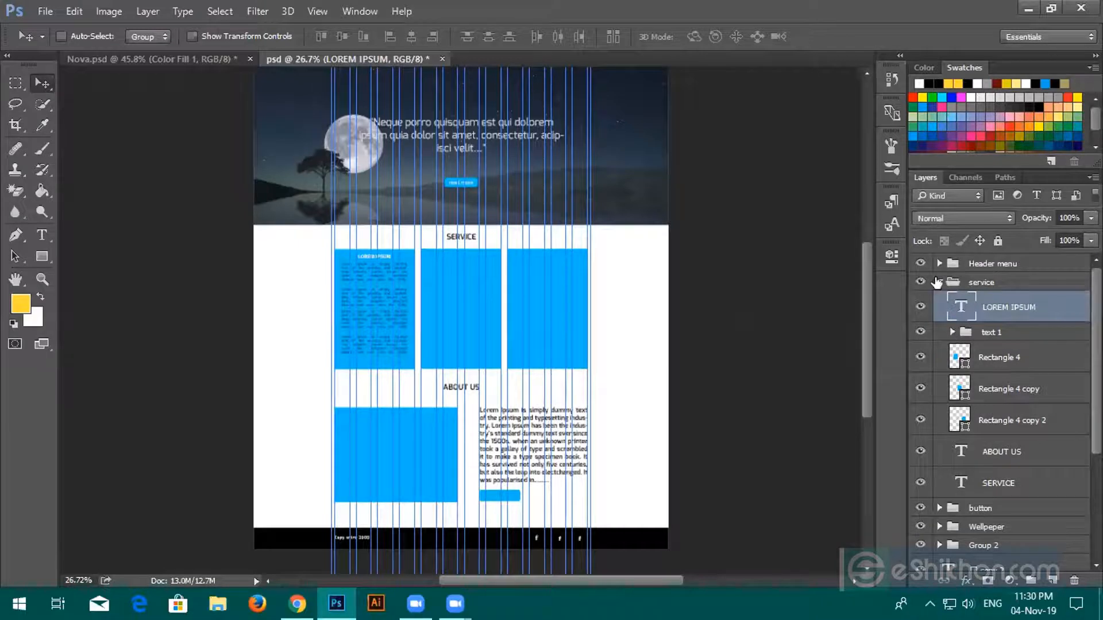
pyautogui.click(939, 282)
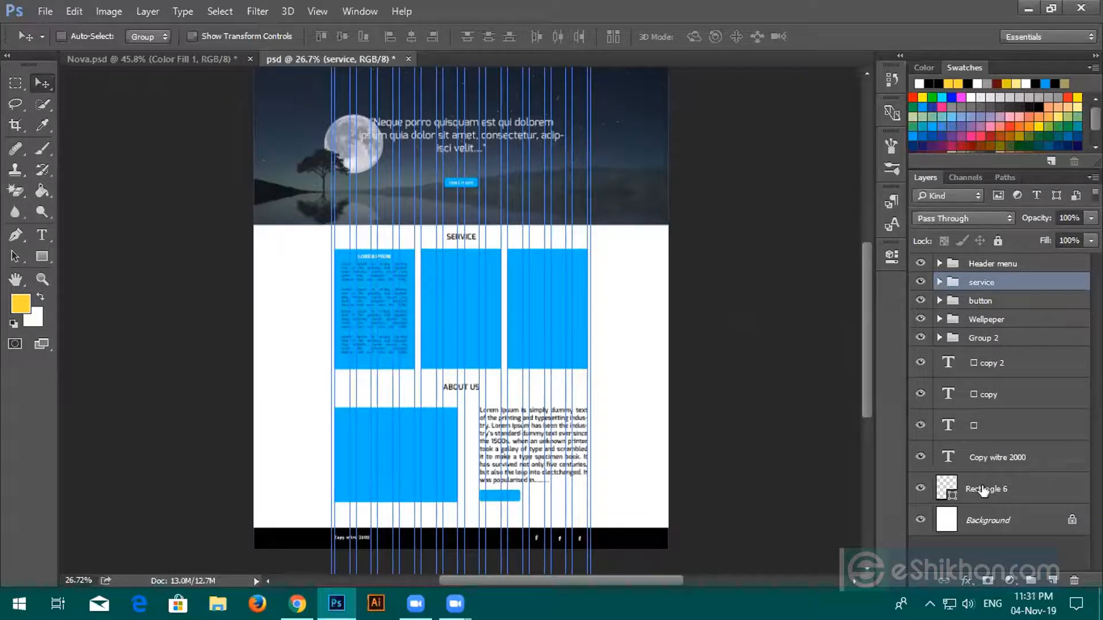
# Step: Group the three icon text layers, the copyright text and Rectangle 6, and name the group Footer
pyautogui.click(975, 362)
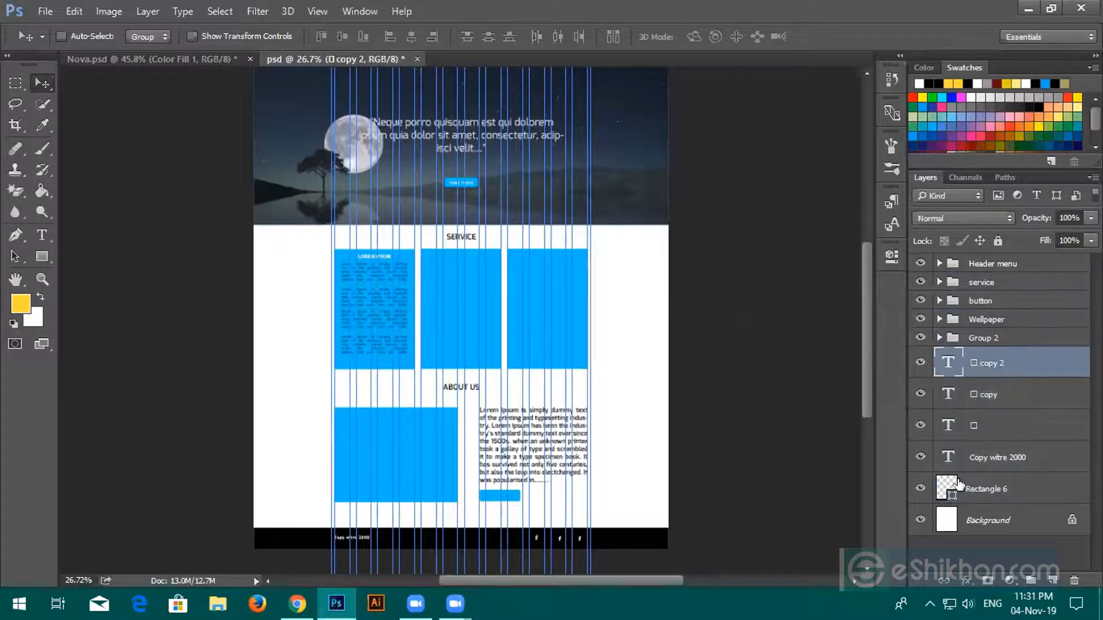
pyautogui.keyDown('shift'); pyautogui.click(982, 489); pyautogui.keyUp('shift')
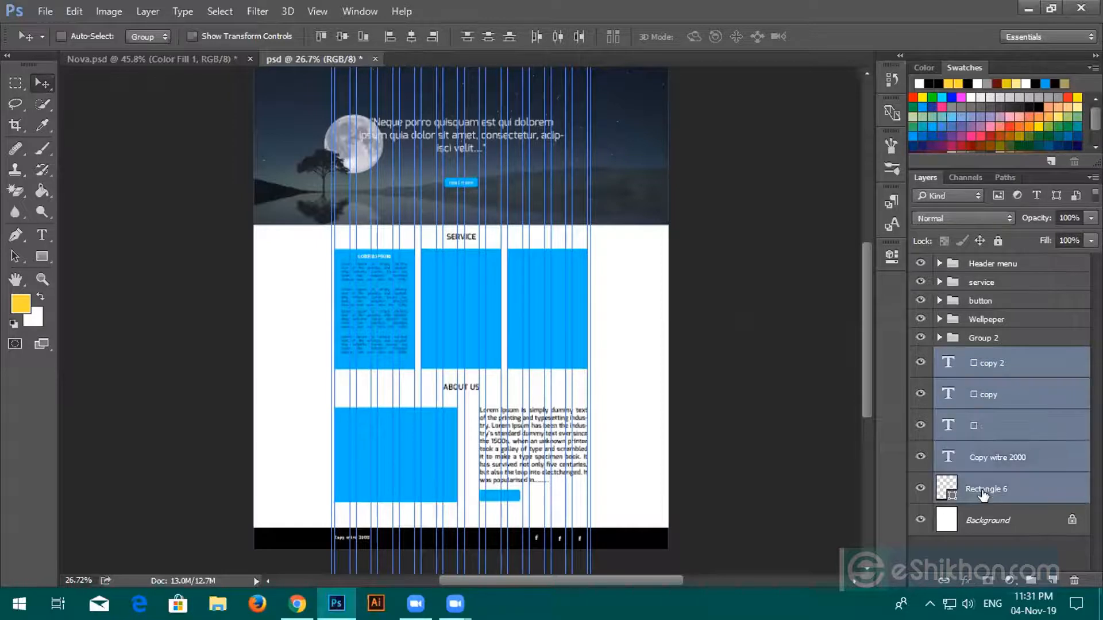
pyautogui.hotkey('ctrl', 'g')
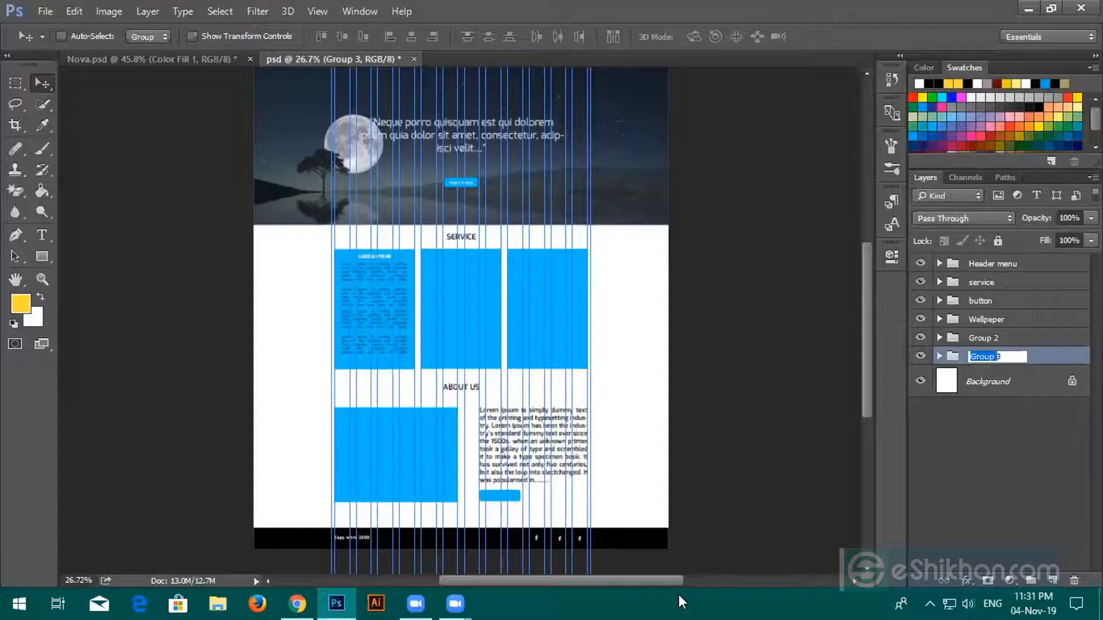
pyautogui.press('BackSpace')
pyautogui.write('Footer')
pyautogui.press('Return')
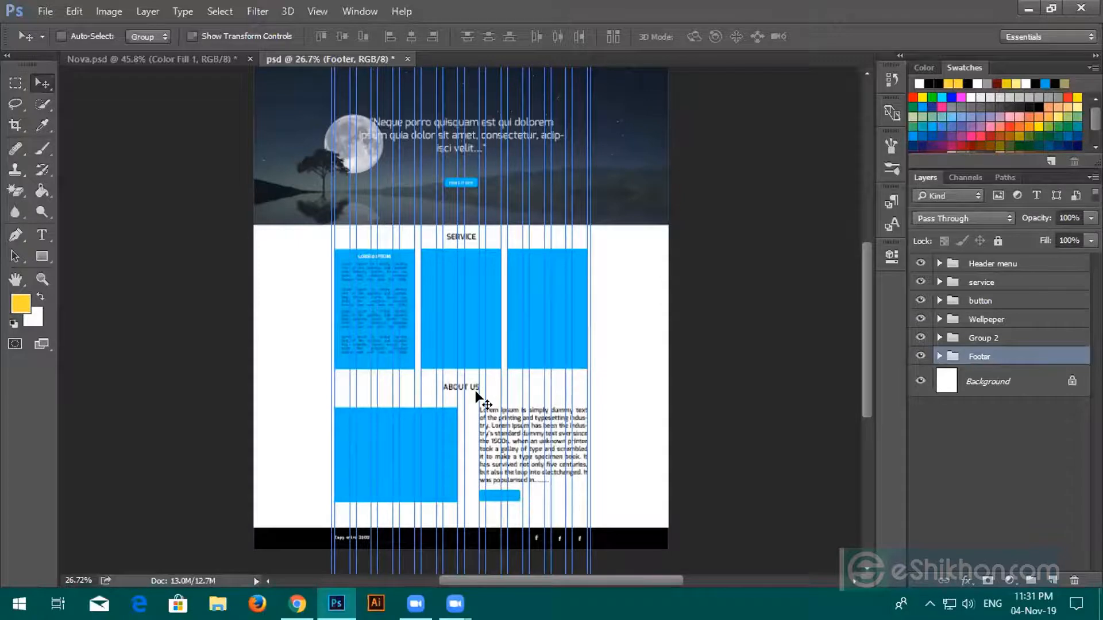
# Step: Minimize Photoshop and the browser, and open the A. PSD template folder inside Design World on drive G: in File Explorer
pyautogui.click(1028, 8)
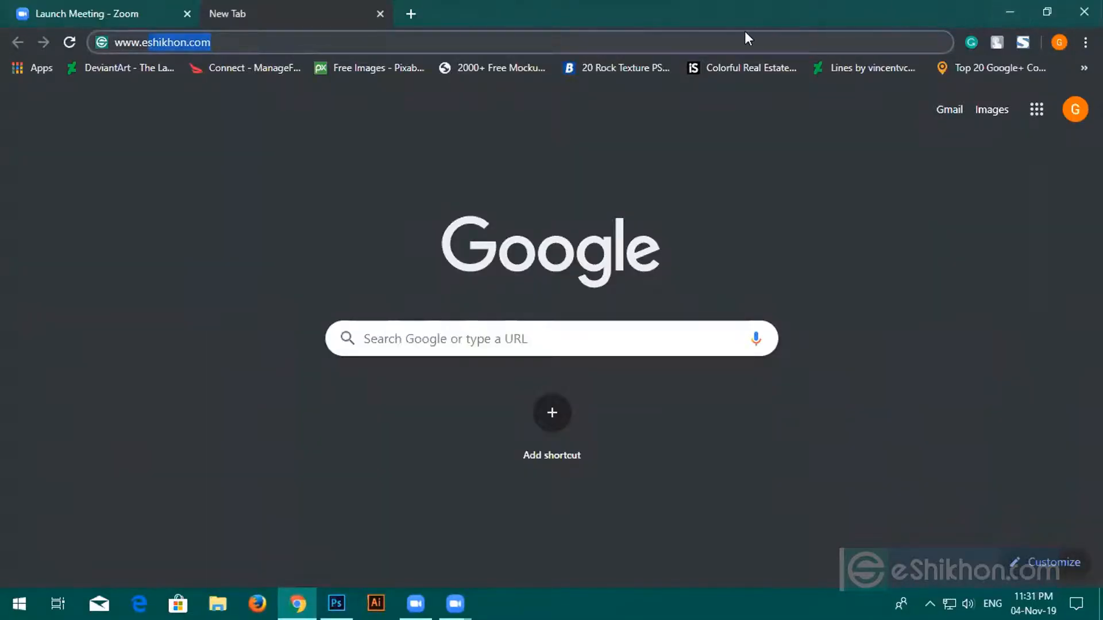
pyautogui.press('Return')
pyautogui.click(1006, 8)
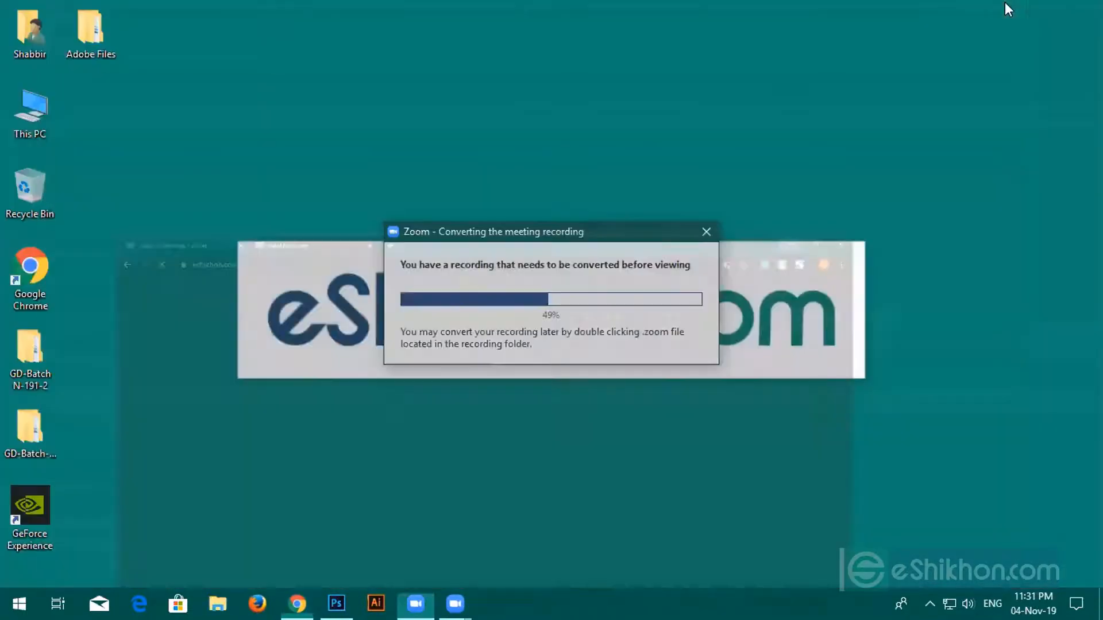
pyautogui.doubleClick(36, 117)
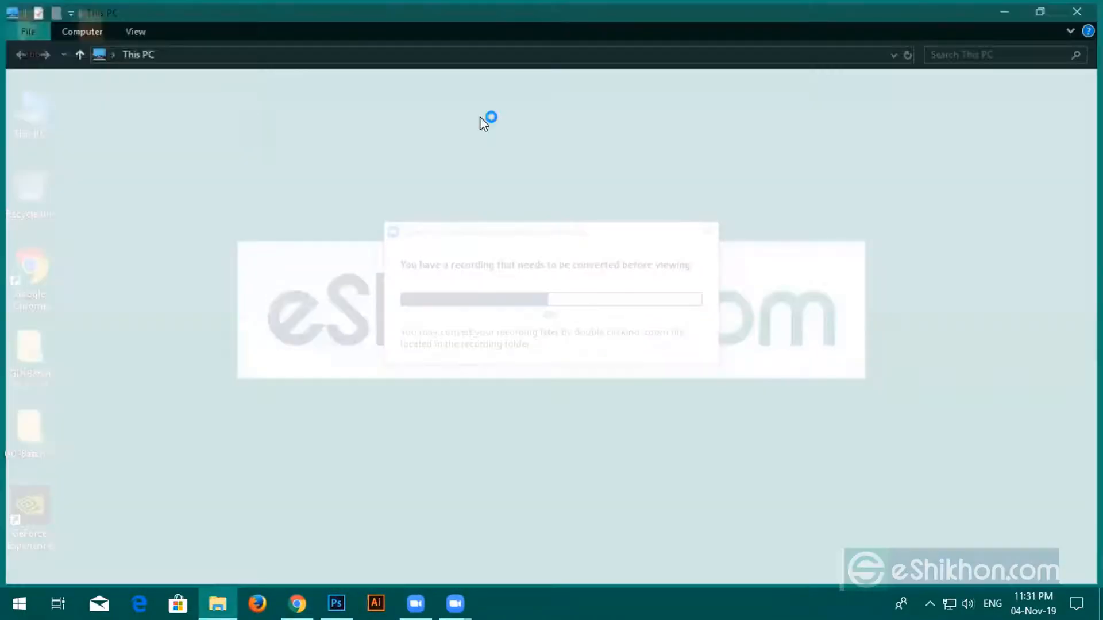
pyautogui.doubleClick(463, 314)
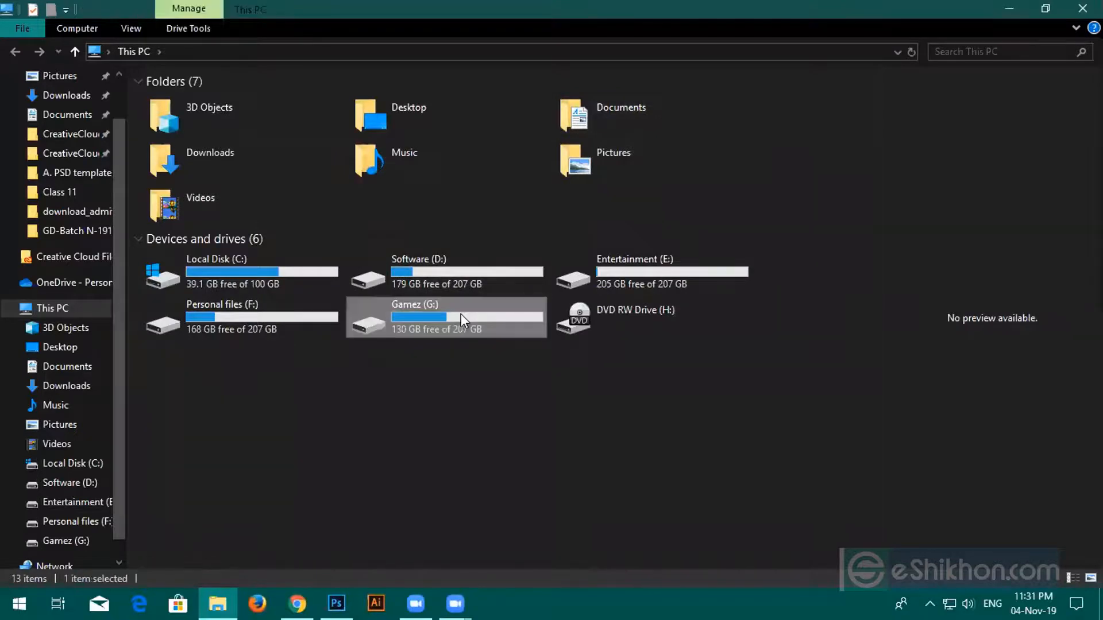
pyautogui.doubleClick(236, 118)
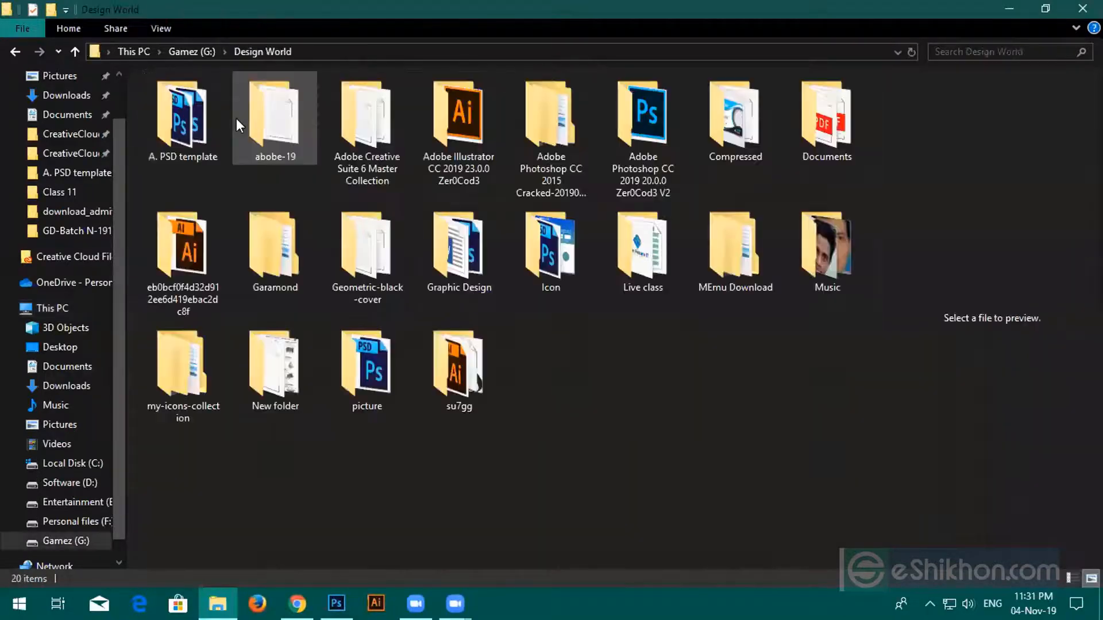
pyautogui.doubleClick(199, 108)
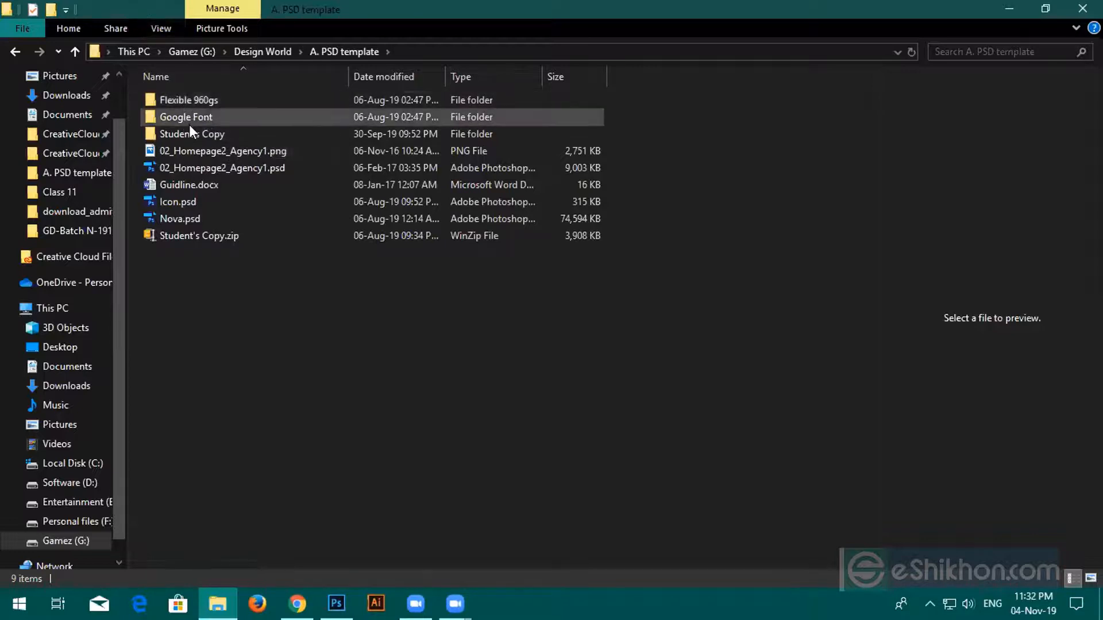
# Step: Go into the nested Student's Copy folder, look through its Font's folder, and return to the inner Student's Copy folder
pyautogui.doubleClick(190, 136)
pyautogui.doubleClick(182, 101)
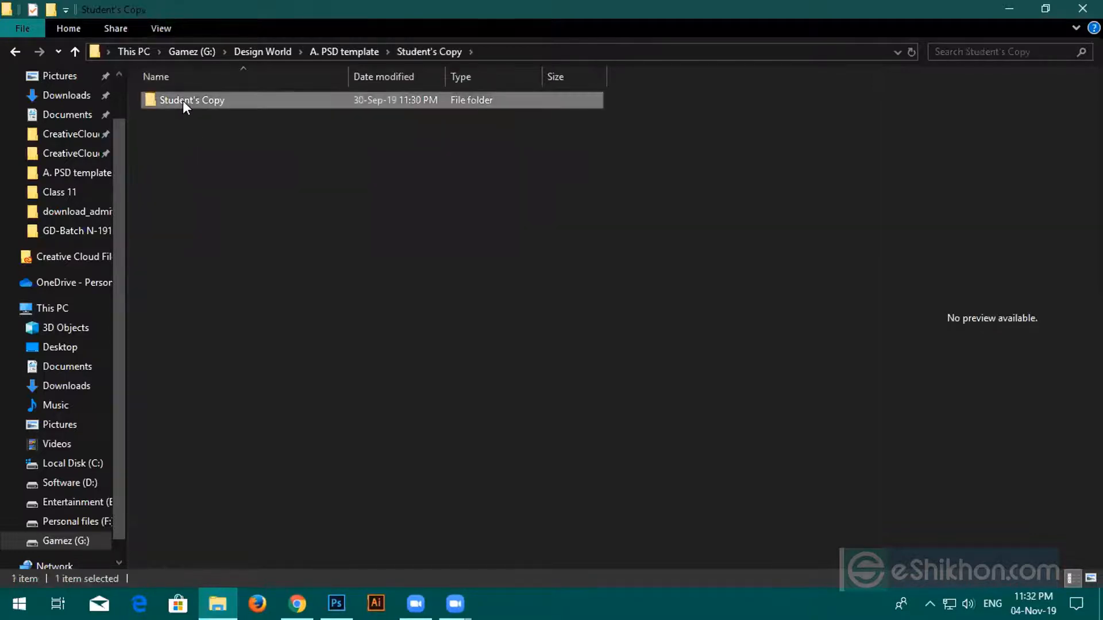
pyautogui.doubleClick(185, 115)
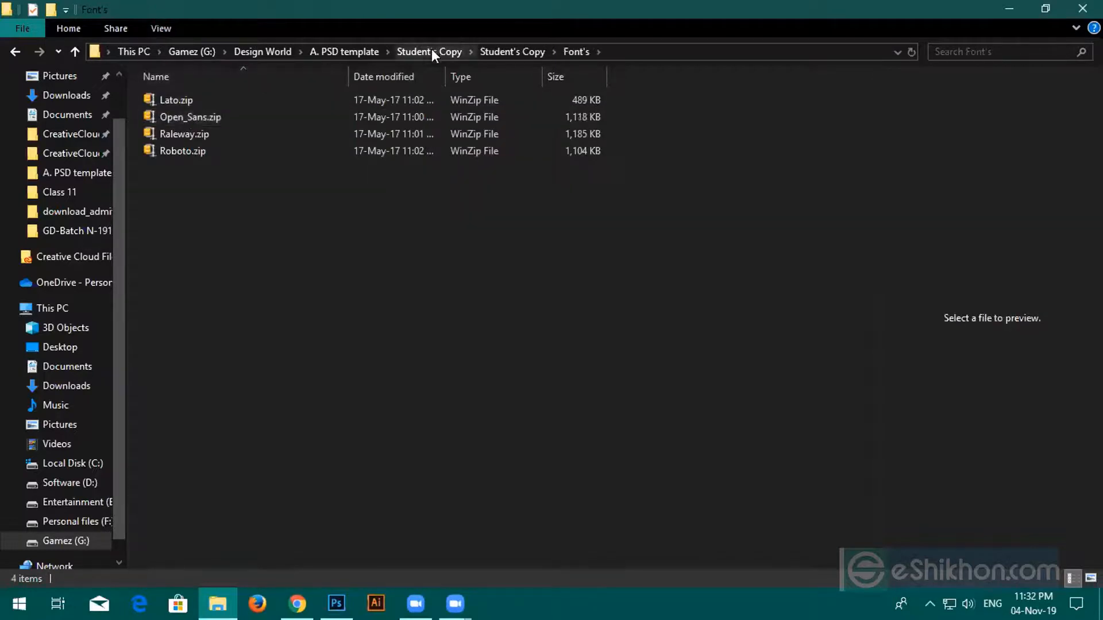
pyautogui.click(512, 45)
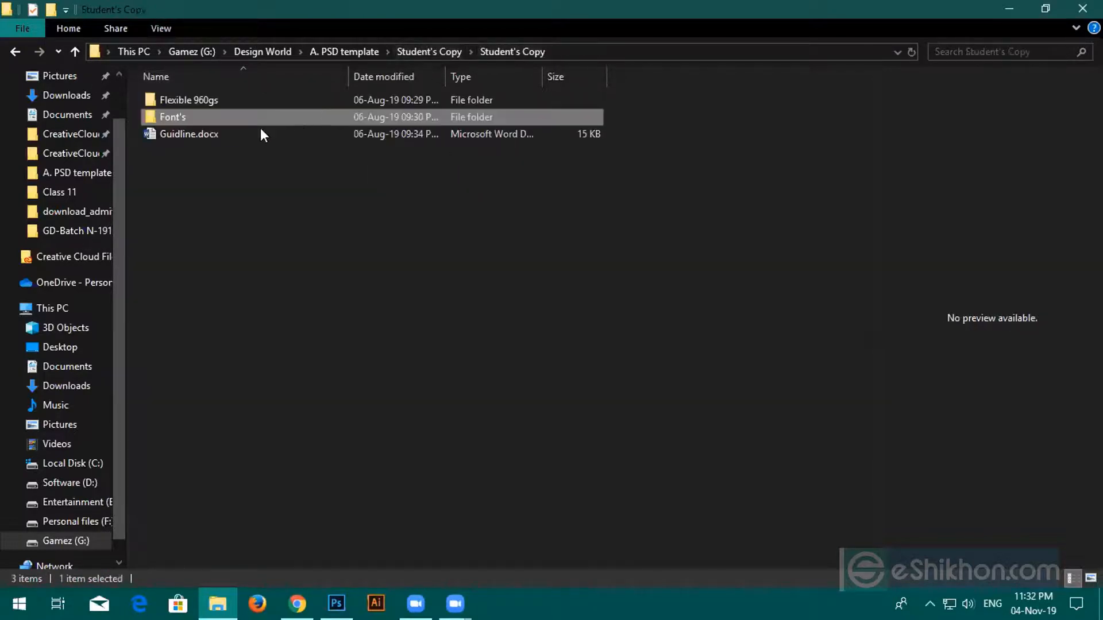
# Step: Open Guidline.docx in Word and dismiss the Office activation wizard
pyautogui.click(218, 133)
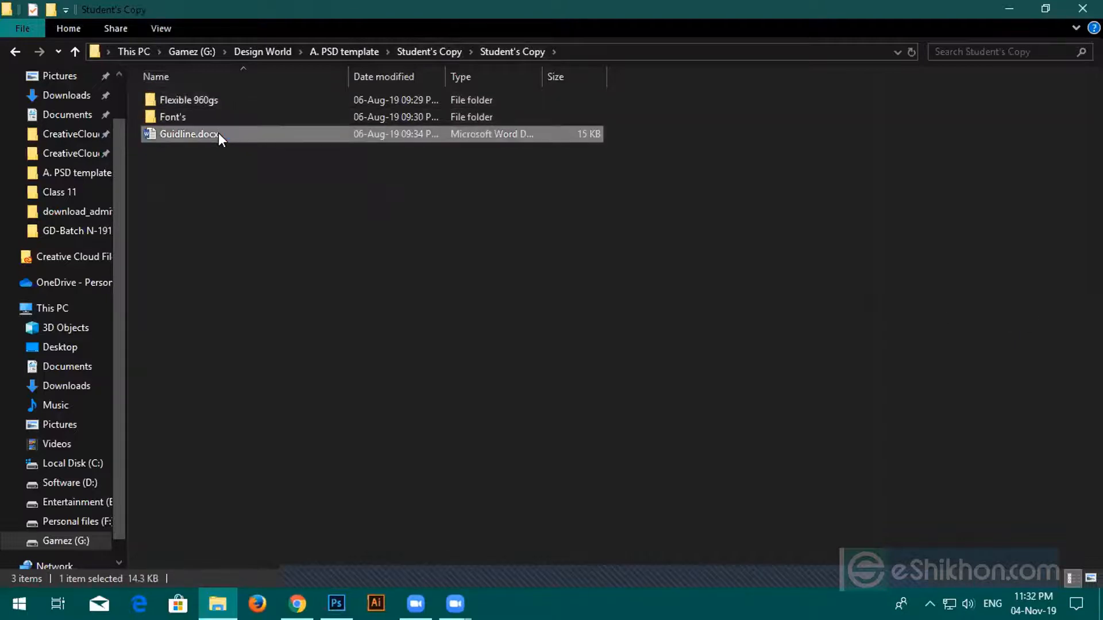
pyautogui.rightClick(319, 137)
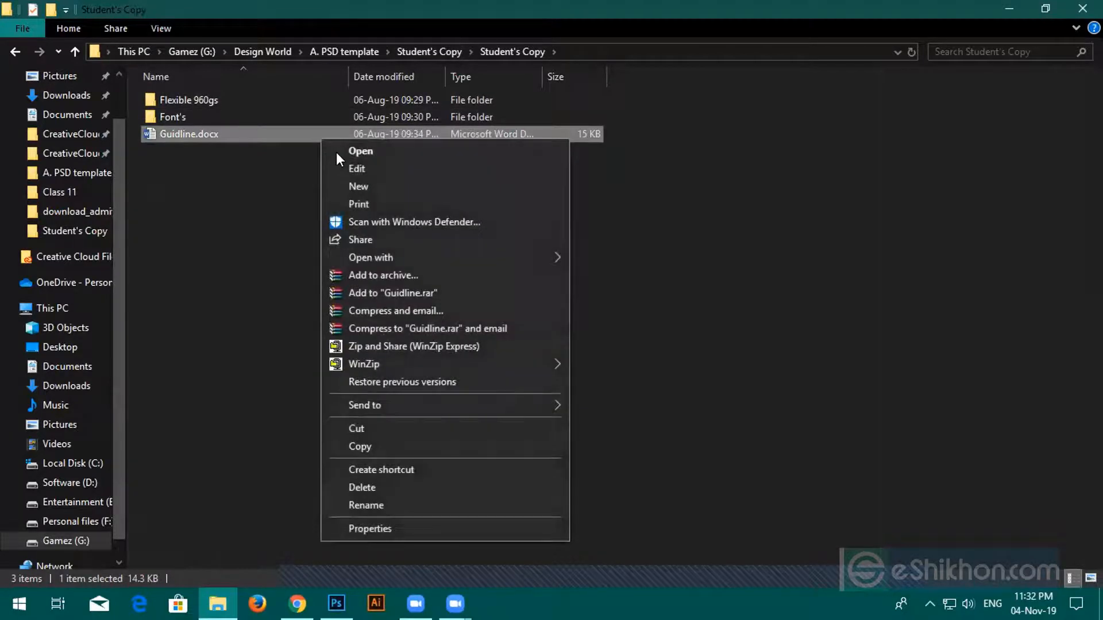
pyautogui.click(366, 153)
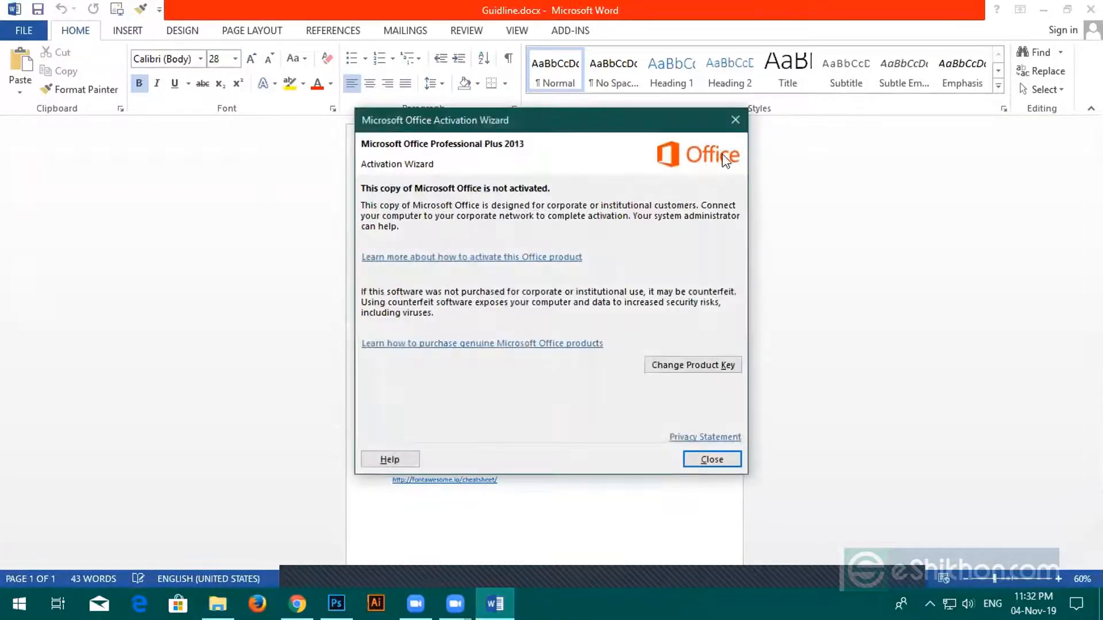
pyautogui.click(735, 120)
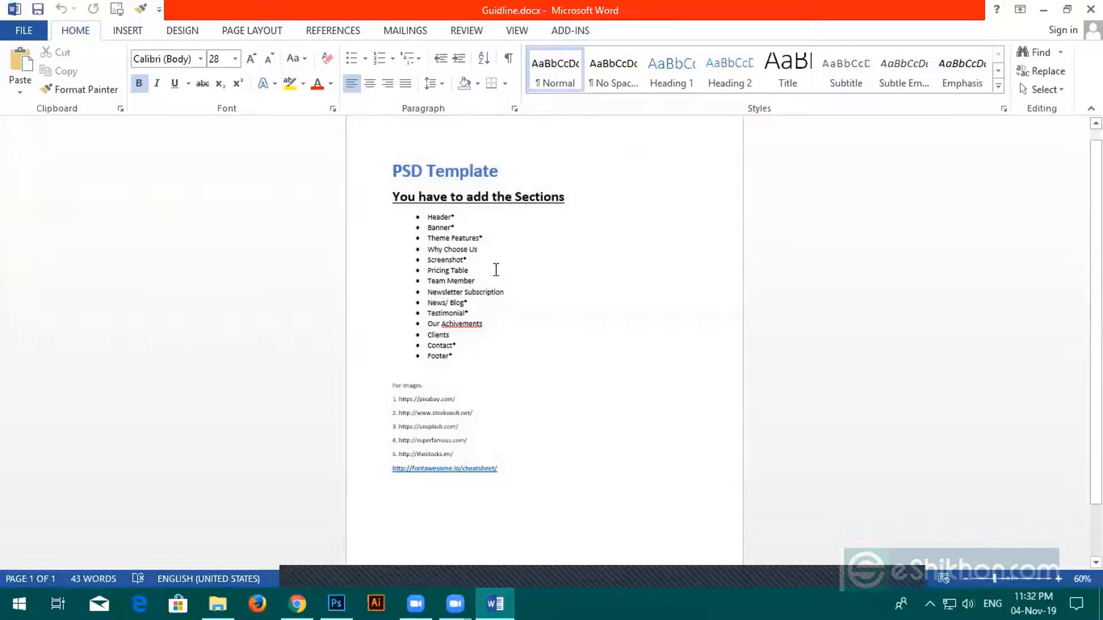
# Step: Review the guideline's list of required template sections, highlighting the News/ Blog and Testimonial entries
pyautogui.scroll(4, 491, 256)
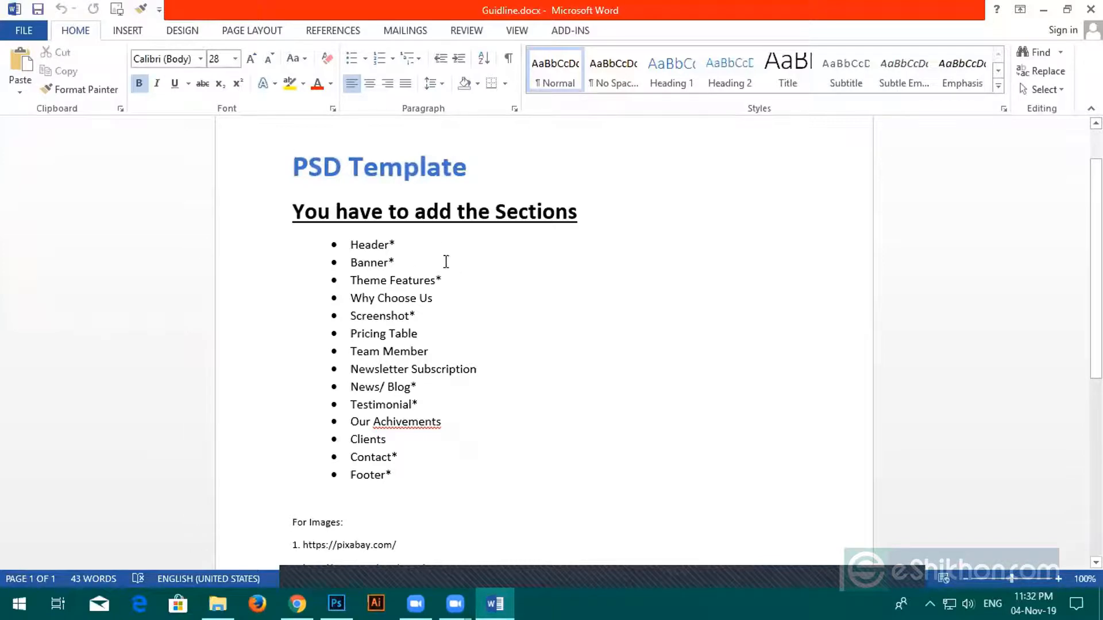
pyautogui.click(350, 280)
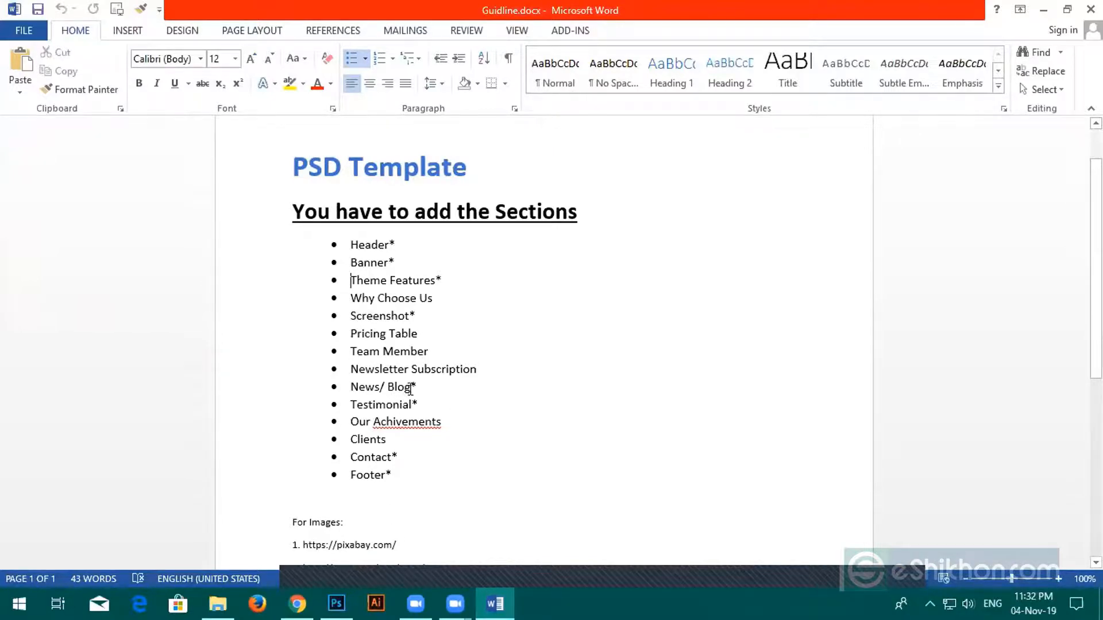
pyautogui.moveTo(411, 386); pyautogui.dragTo(343, 385)
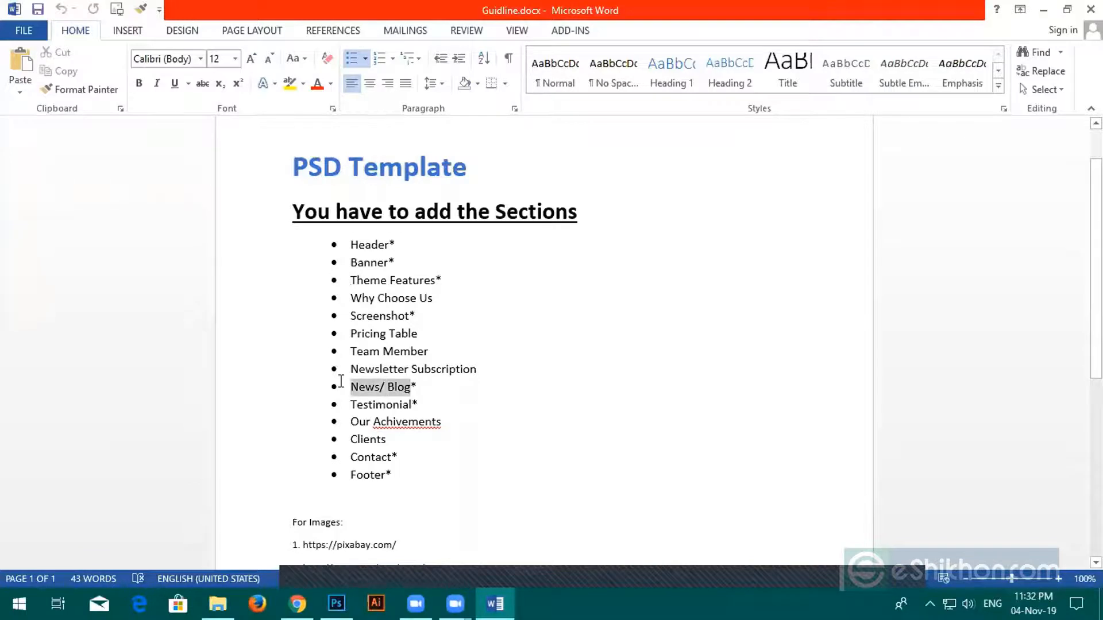
pyautogui.moveTo(414, 400); pyautogui.dragTo(349, 404)
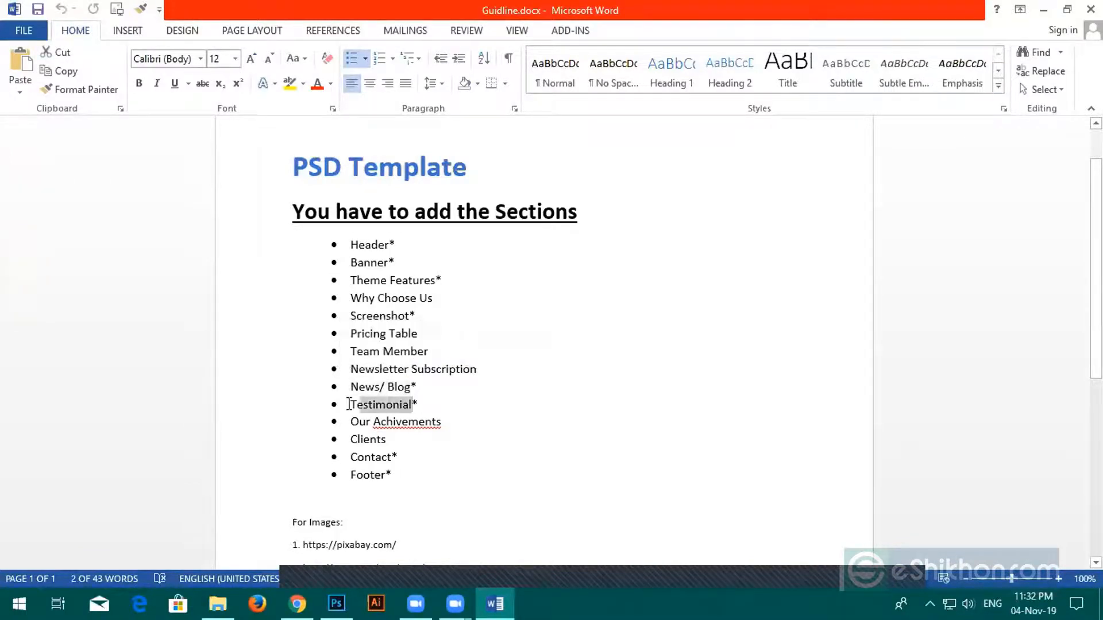
# Step: Check the resource links at the end of the guideline and highlight the For Images list of websites
pyautogui.scroll(-5, 389, 471)
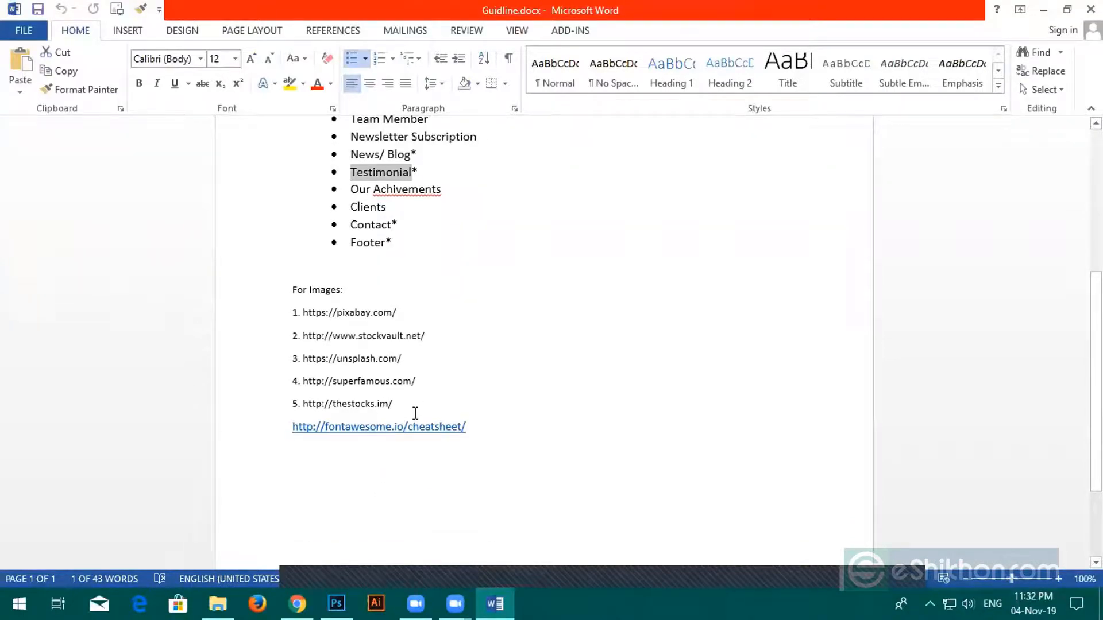
pyautogui.scroll(-2, 402, 412)
pyautogui.scroll(2, 396, 411)
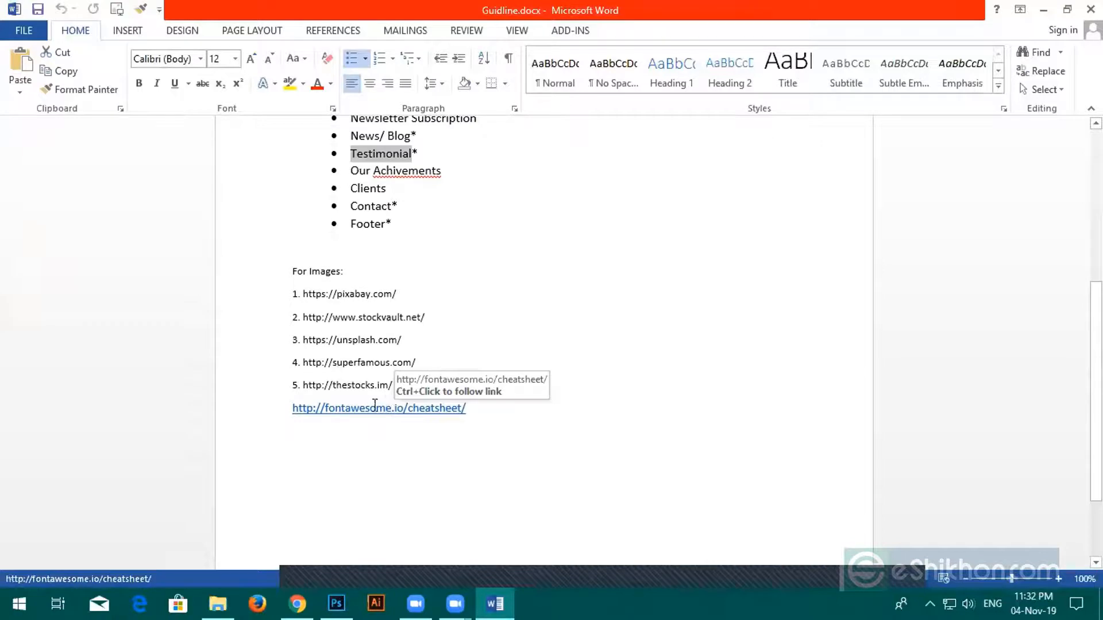
pyautogui.moveTo(288, 273); pyautogui.dragTo(447, 386)
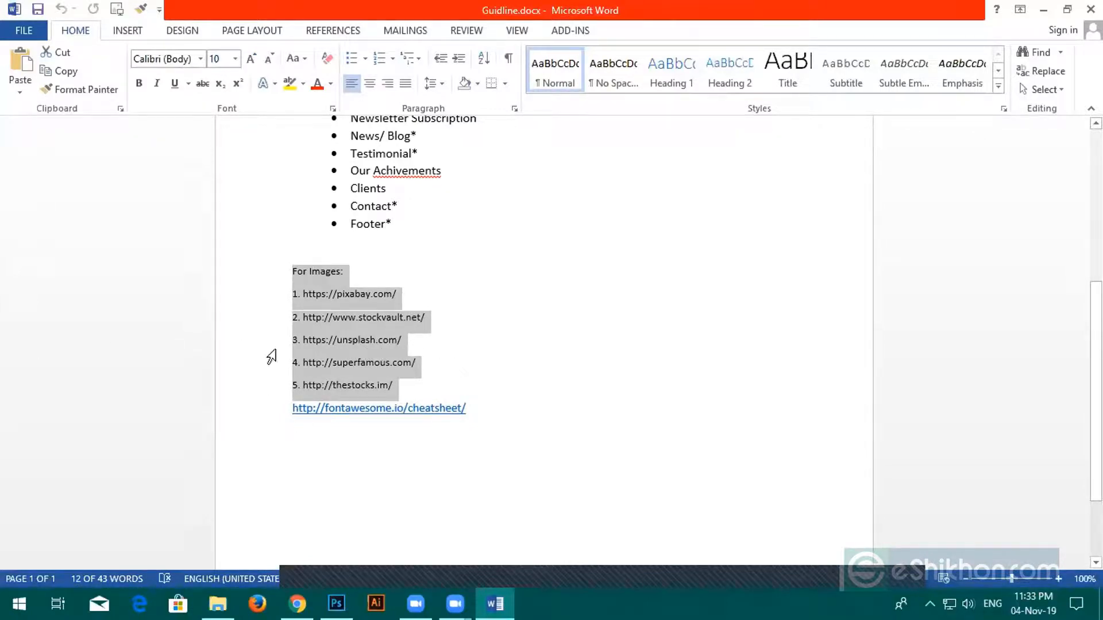
# Step: Review the guideline's section list and the For Images links once more, and close Guidline.docx
pyautogui.scroll(-1, 340, 378)
pyautogui.scroll(2, 340, 377)
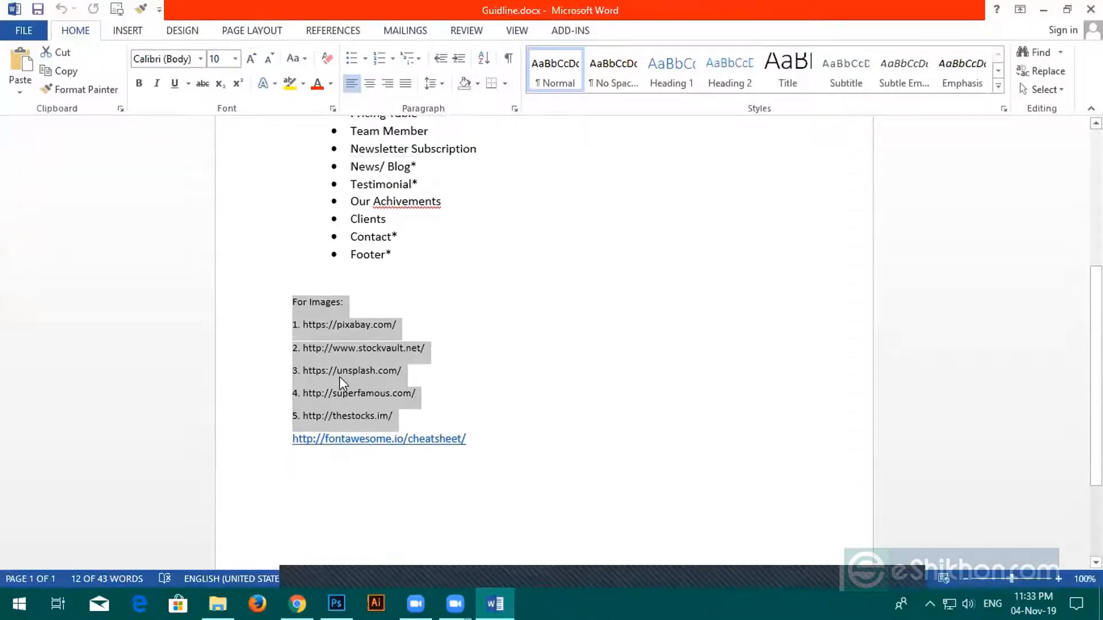
pyautogui.click(417, 435)
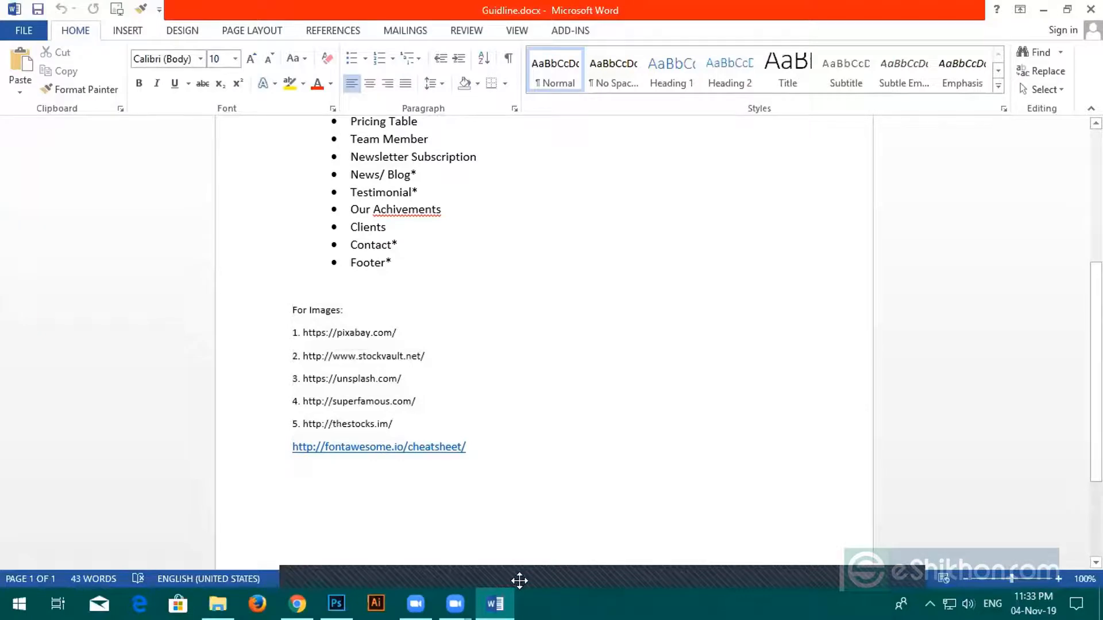
pyautogui.scroll(5, 382, 390)
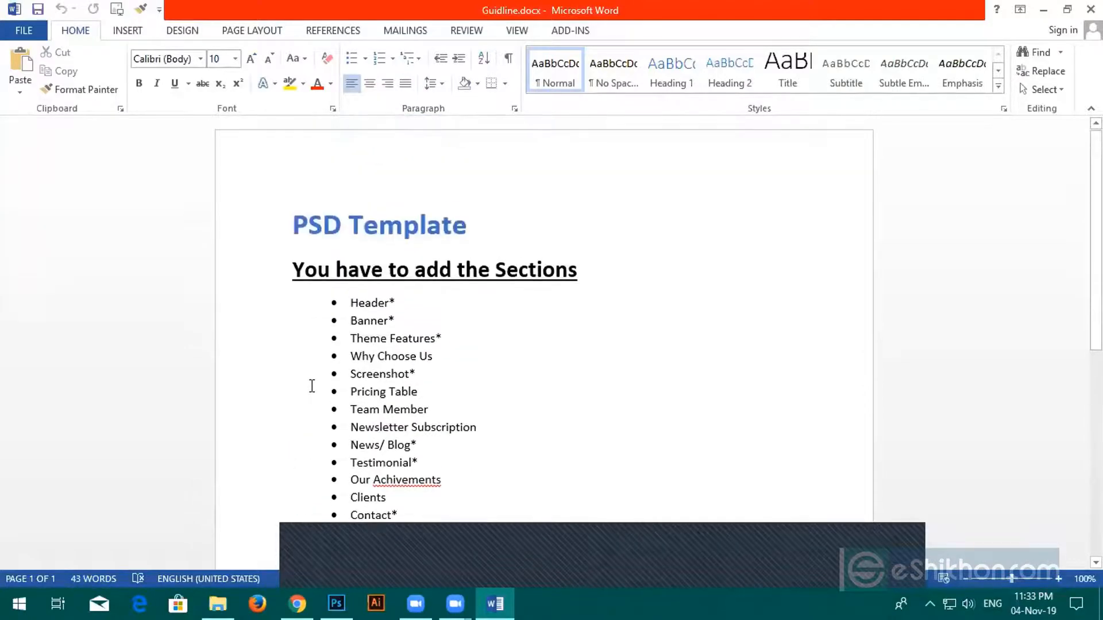
pyautogui.scroll(-2, 311, 386)
pyautogui.scroll(-6, 313, 382)
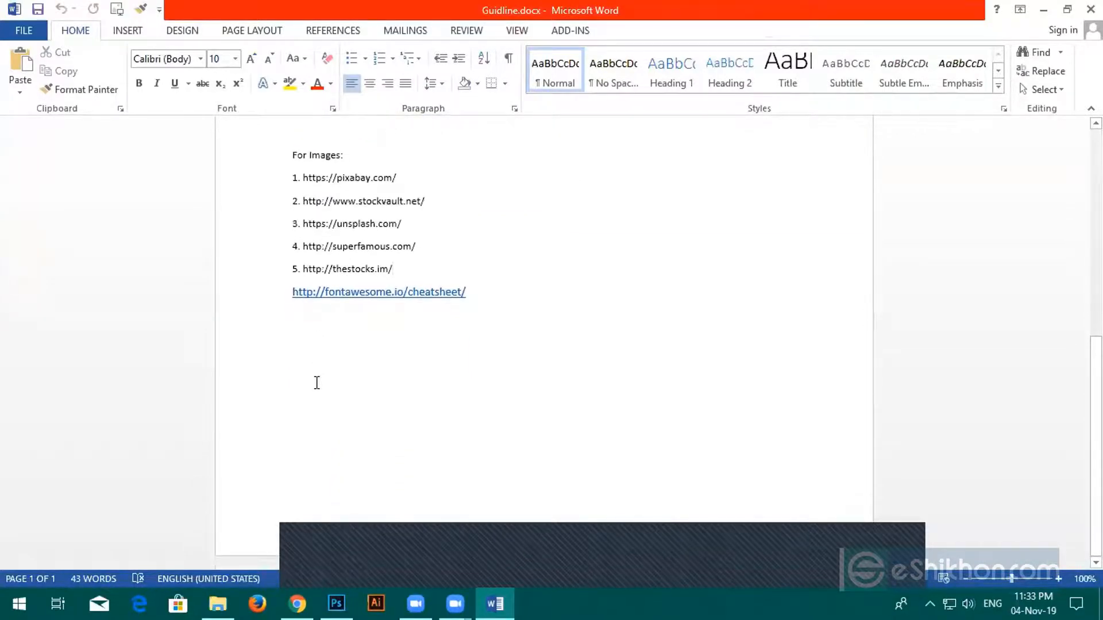
pyautogui.scroll(1, 317, 382)
pyautogui.scroll(1, 317, 383)
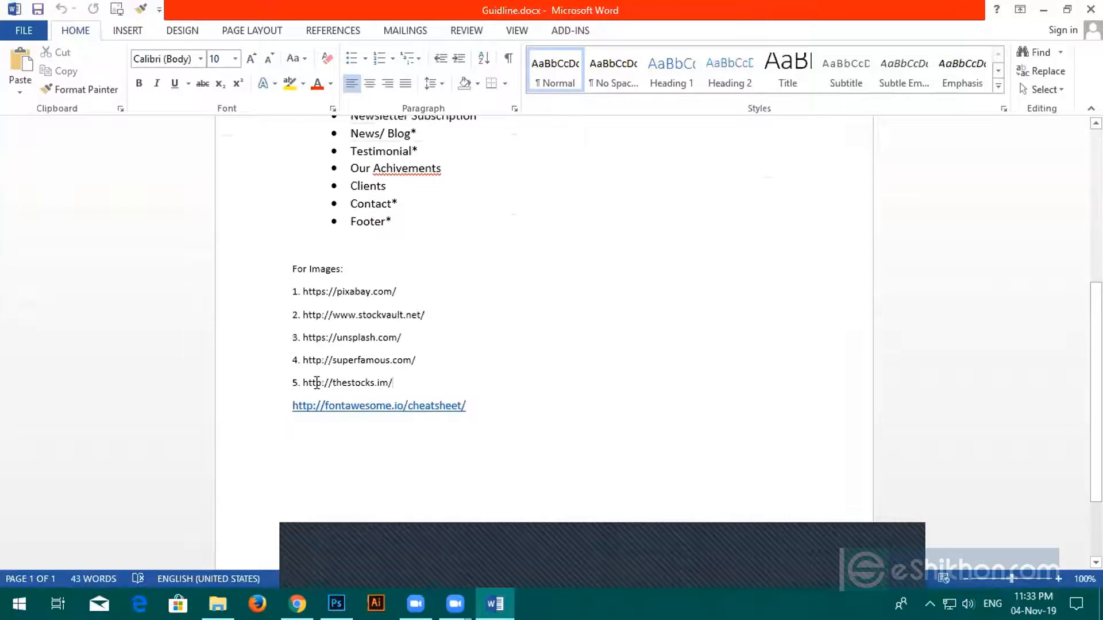
pyautogui.scroll(4, 317, 383)
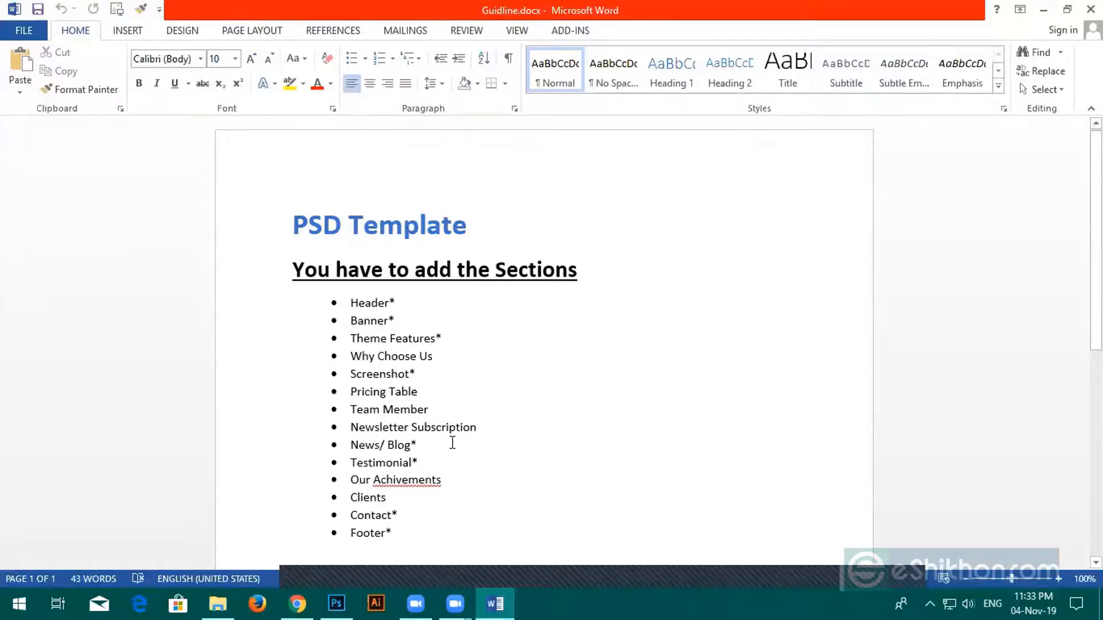
pyautogui.scroll(-3, 452, 443)
pyautogui.scroll(-3, 454, 440)
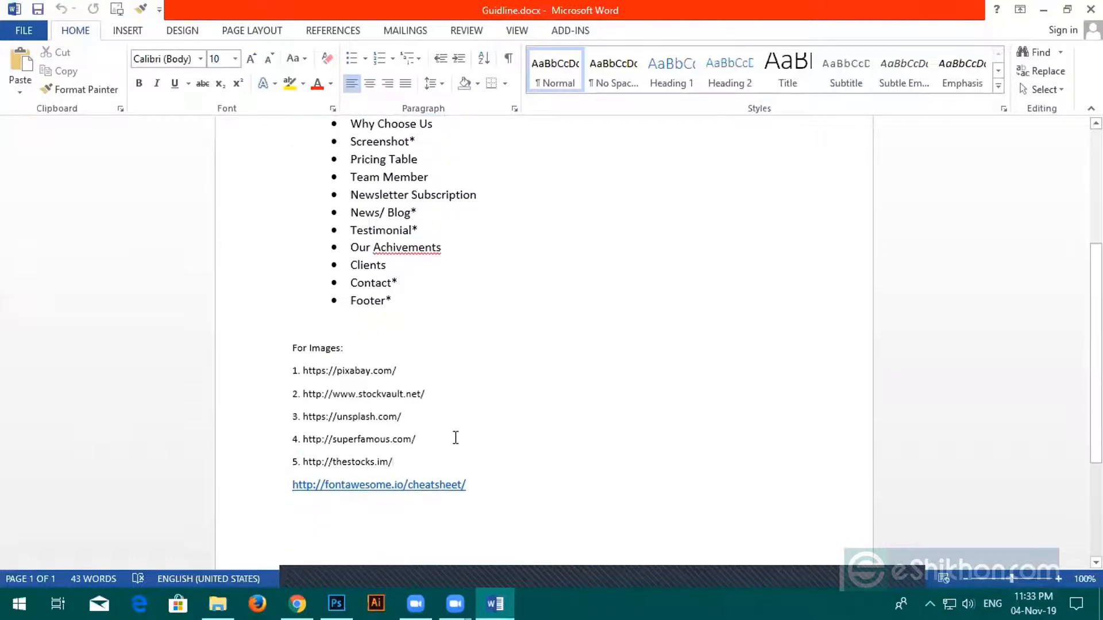
pyautogui.scroll(2, 456, 438)
pyautogui.click(1092, 9)
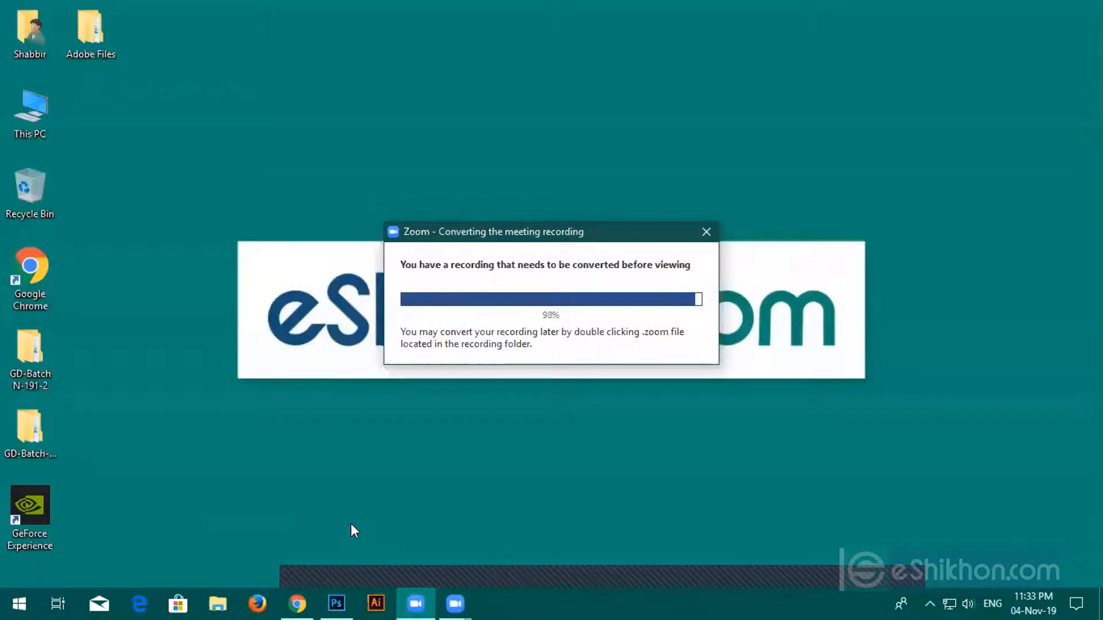
# Step: Switch to Chrome, browse the live courses on the eshikhon.com homepage, and open the full live course list
pyautogui.click(297, 604)
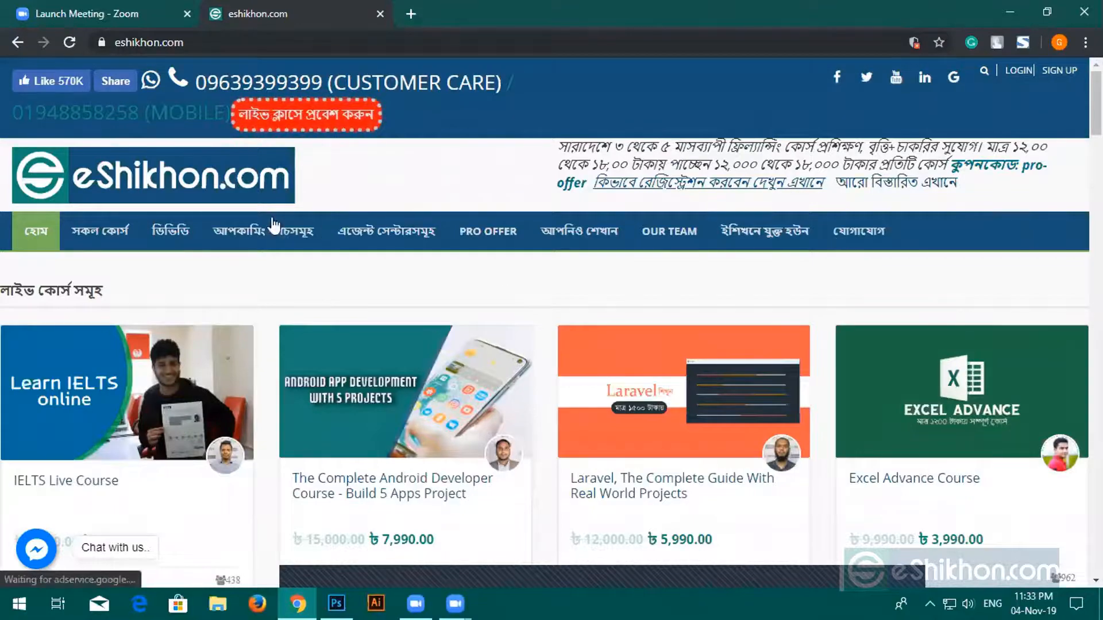
pyautogui.scroll(-3, 242, 329)
pyautogui.scroll(-10, 243, 322)
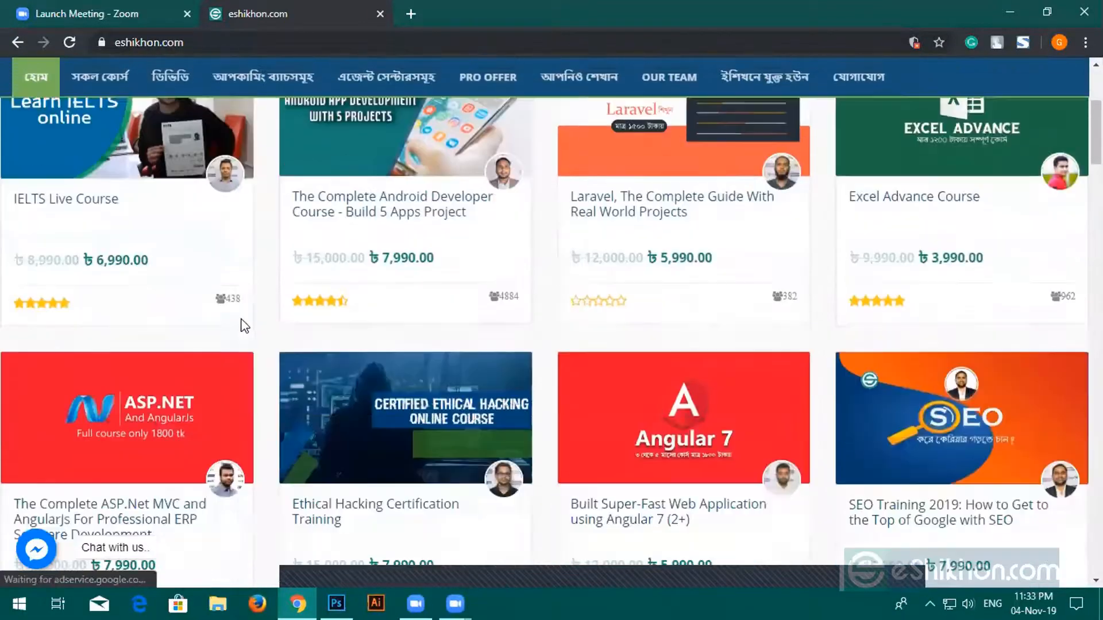
pyautogui.scroll(-5, 242, 308)
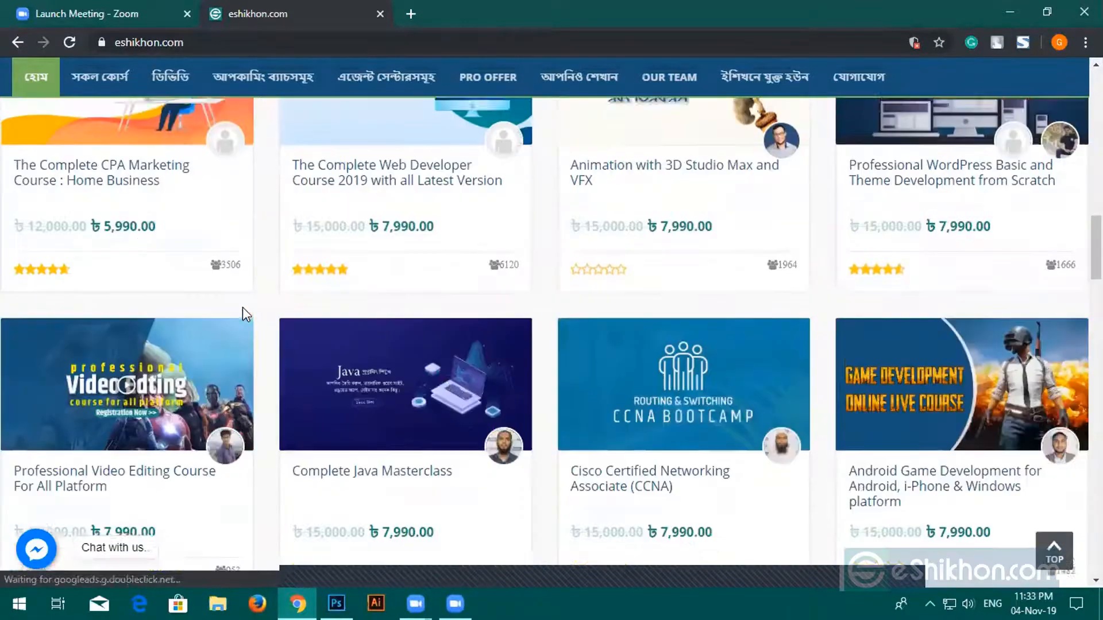
pyautogui.scroll(-5, 242, 313)
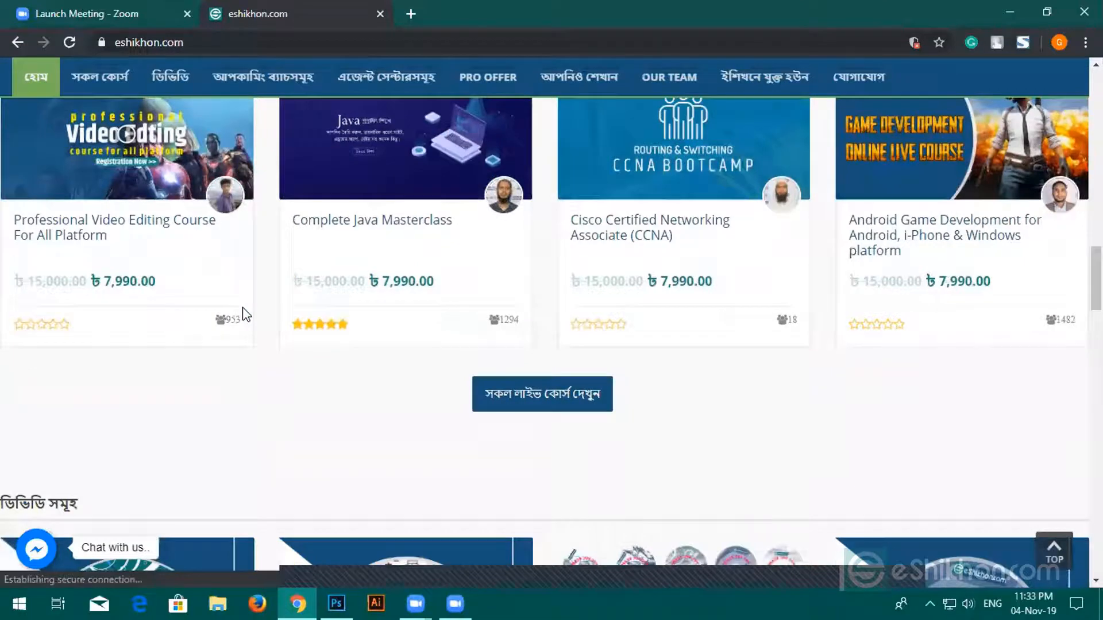
pyautogui.click(514, 391)
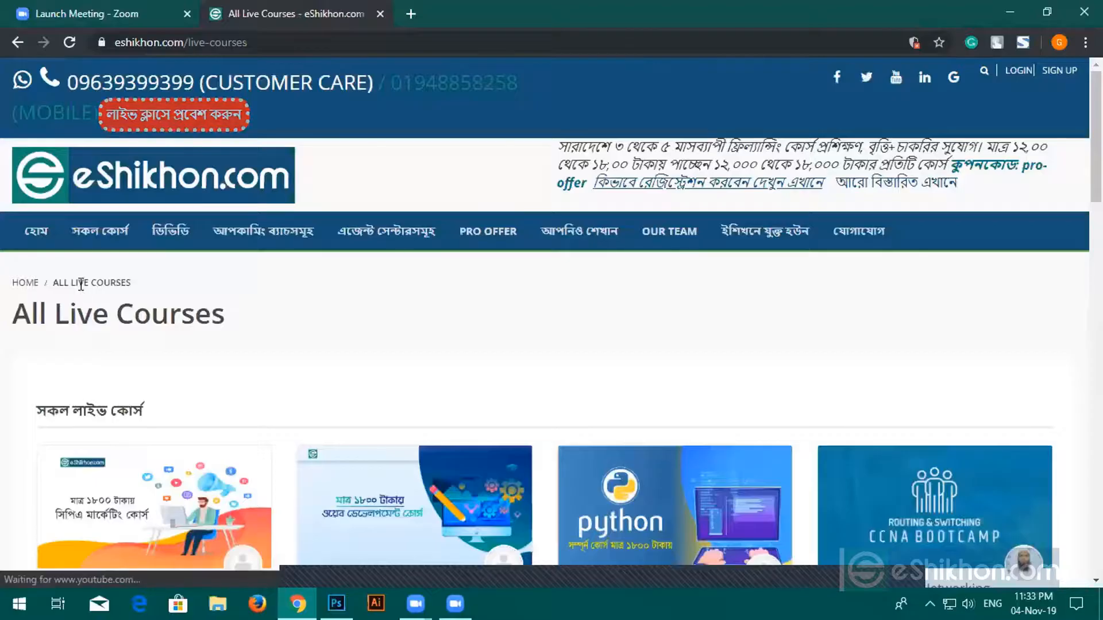
# Step: Open the Graphic Design Masterclass: Learn Graphic Design in Projects course page and look over its introduction
pyautogui.scroll(-13, 86, 282)
pyautogui.scroll(3, 401, 323)
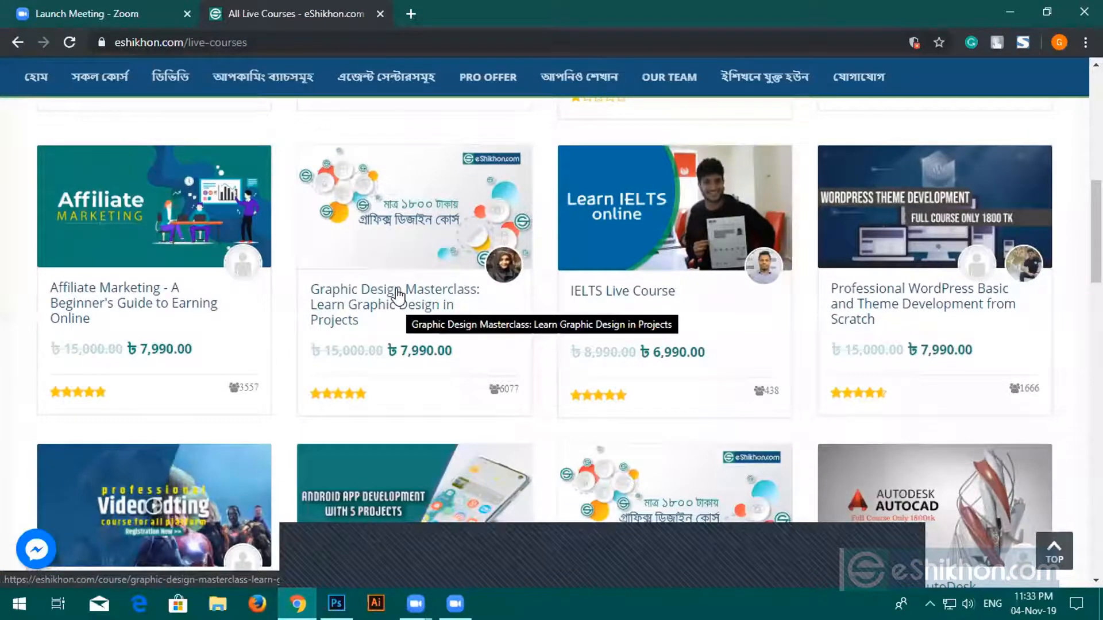
pyautogui.click(396, 295)
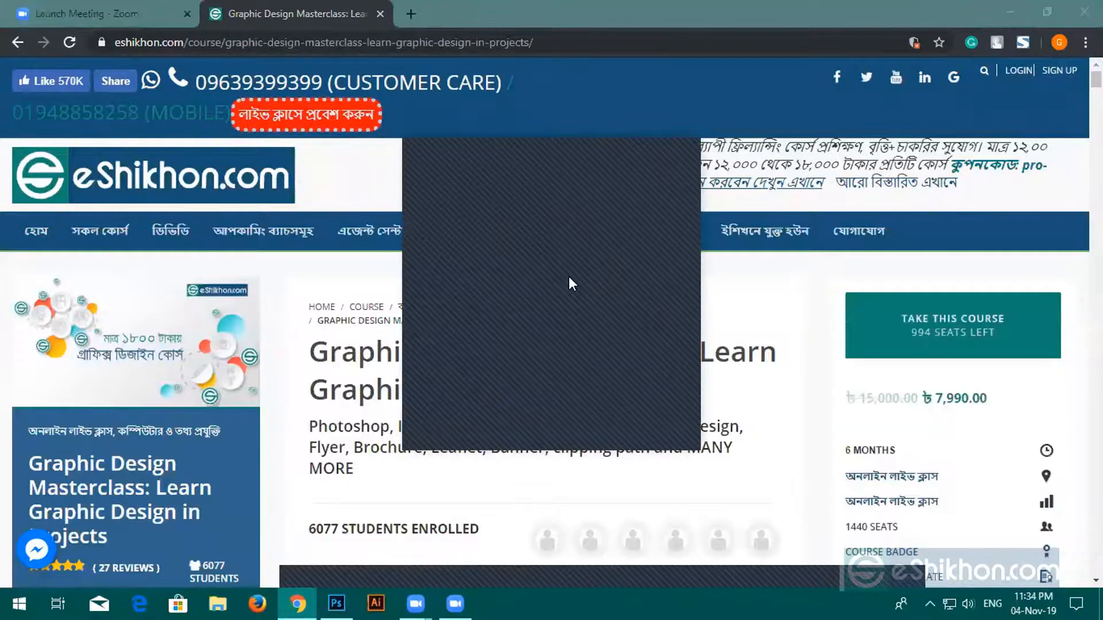
pyautogui.click(601, 151)
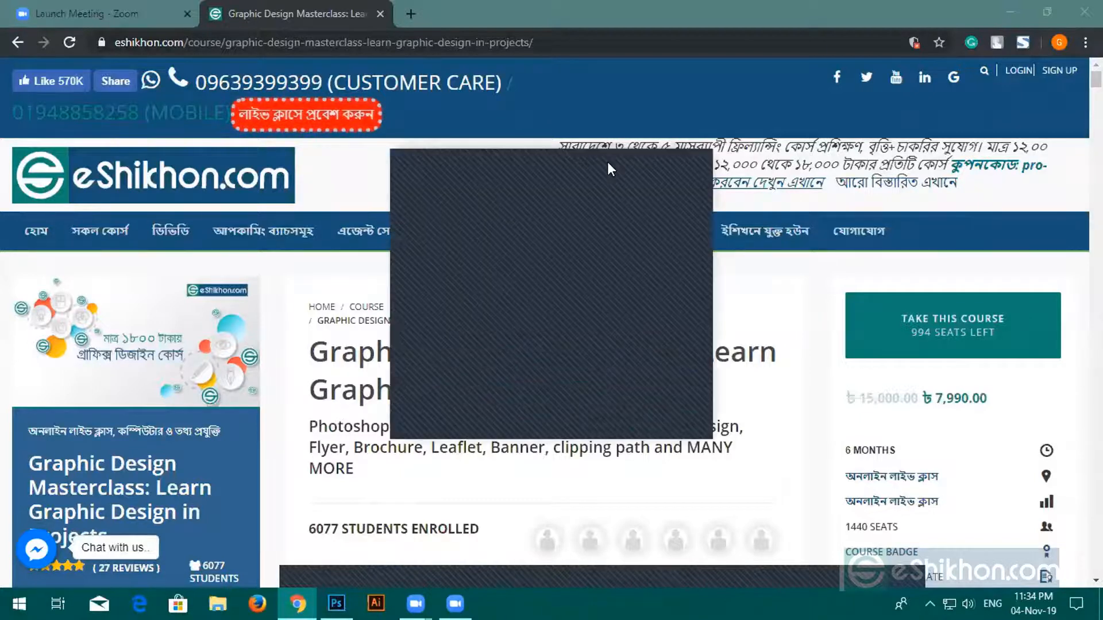
pyautogui.scroll(-5, 533, 483)
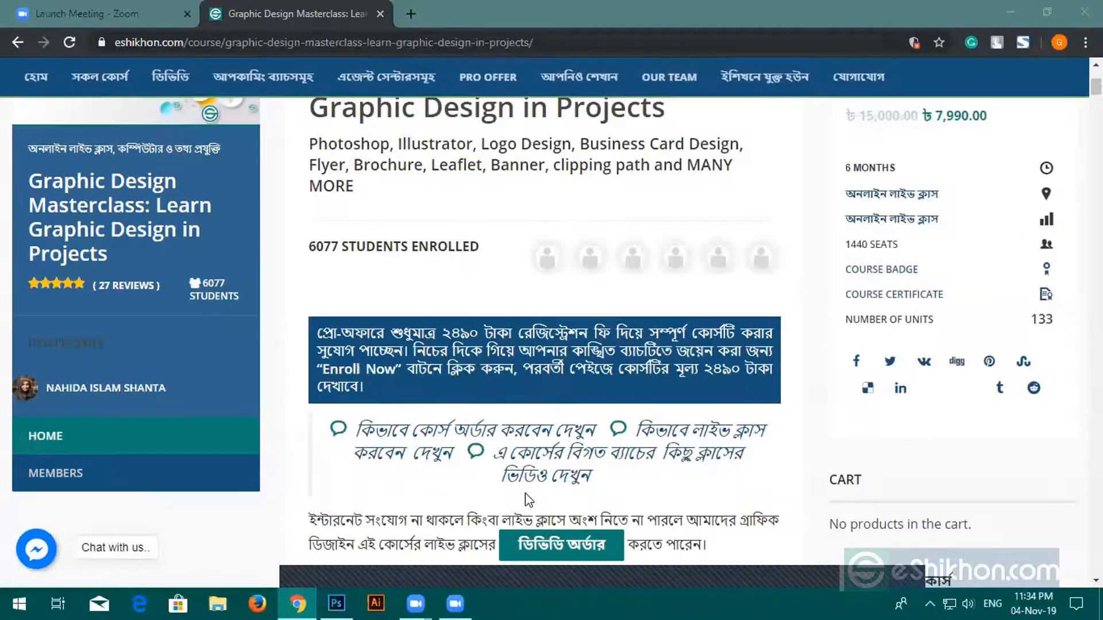
pyautogui.scroll(5, 529, 498)
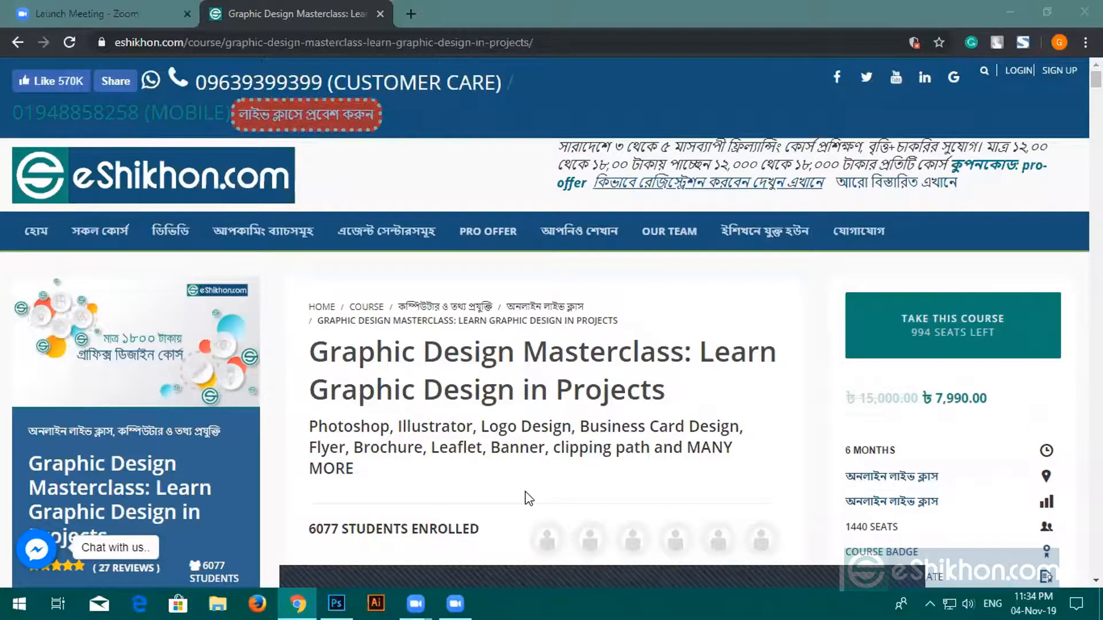
pyautogui.click(883, 328)
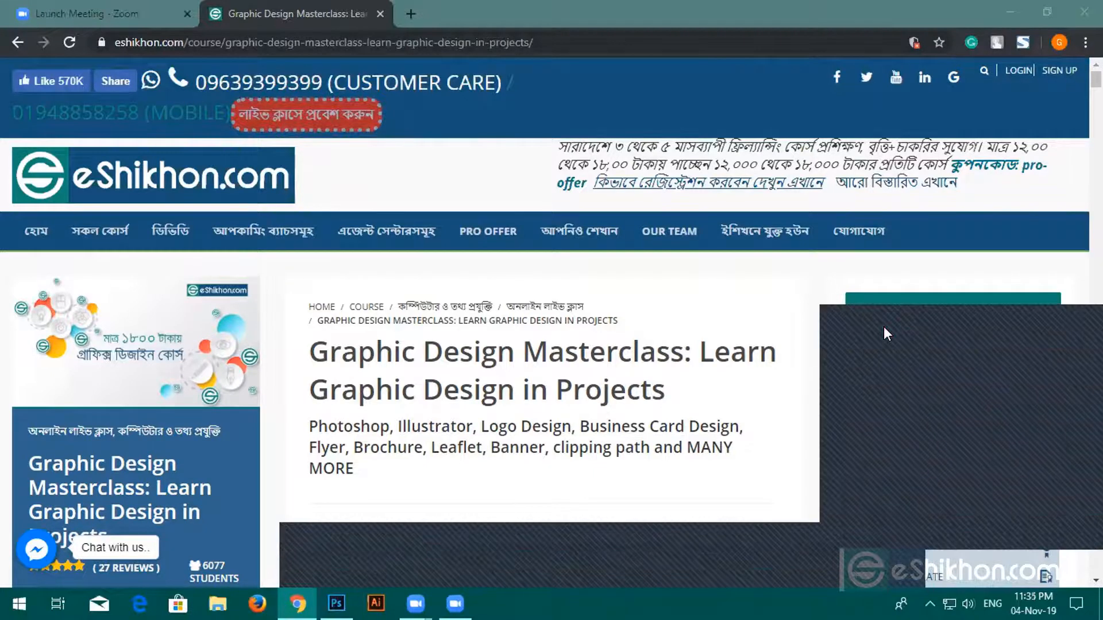
pyautogui.click(883, 326)
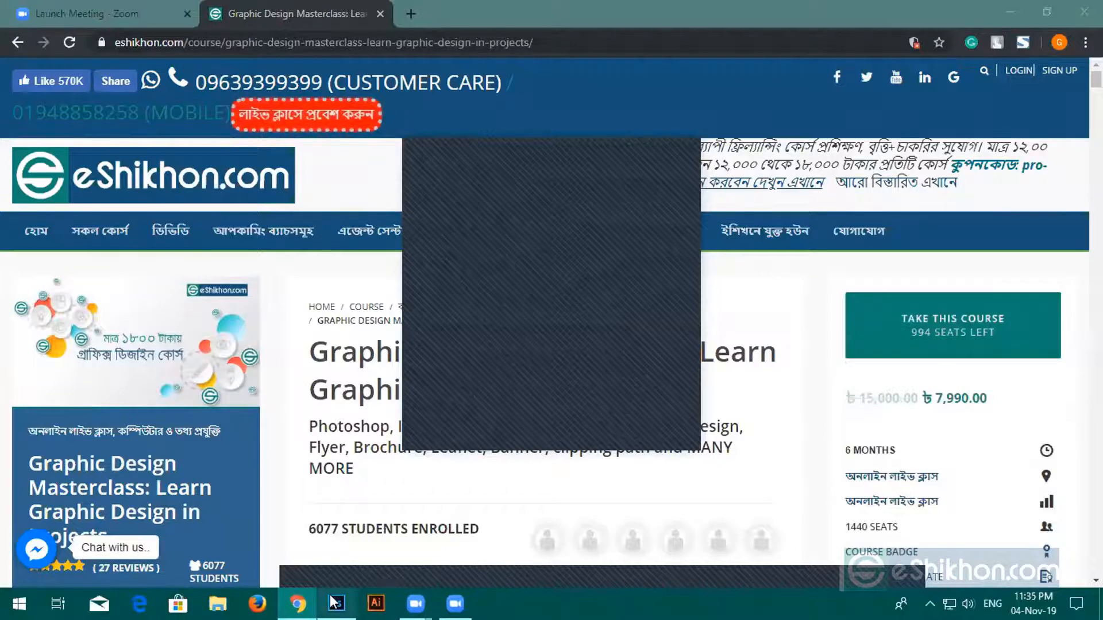
# Step: In File Explorer, go to the inner Student's Copy folder under Design World > A. PSD template on the Gamez (G:) drive
pyautogui.click(220, 602)
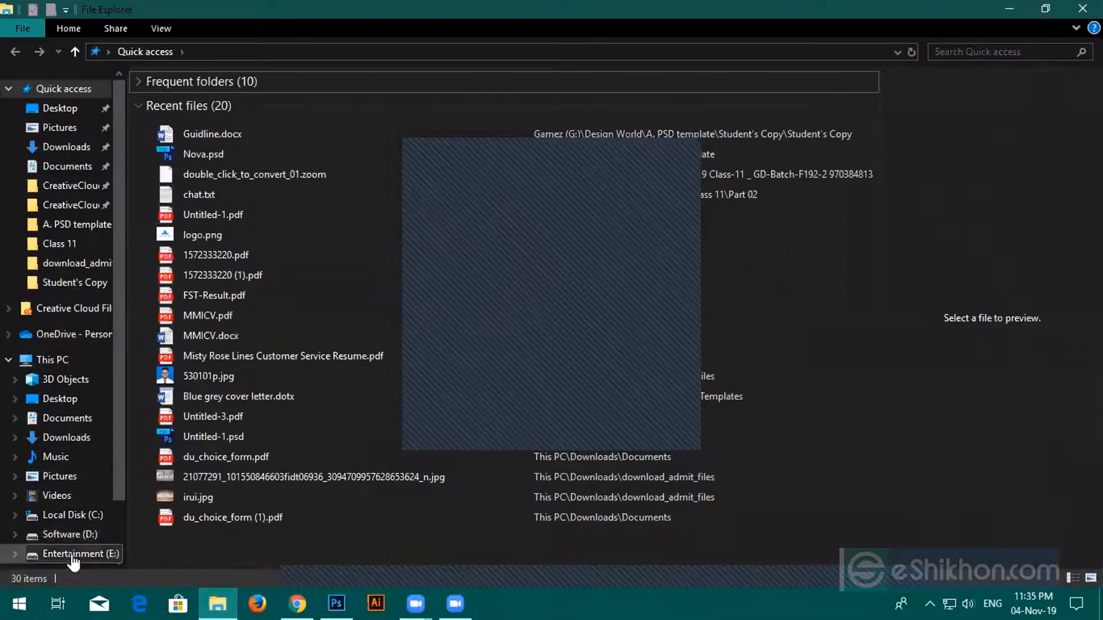
pyautogui.scroll(-2, 58, 540)
pyautogui.click(64, 521)
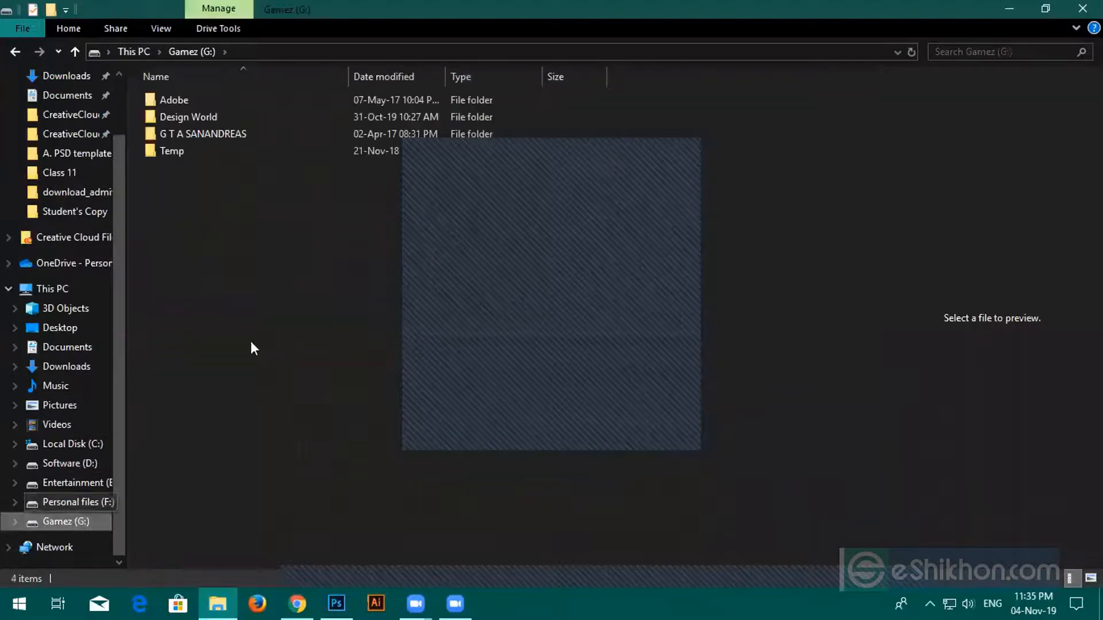
pyautogui.doubleClick(210, 114)
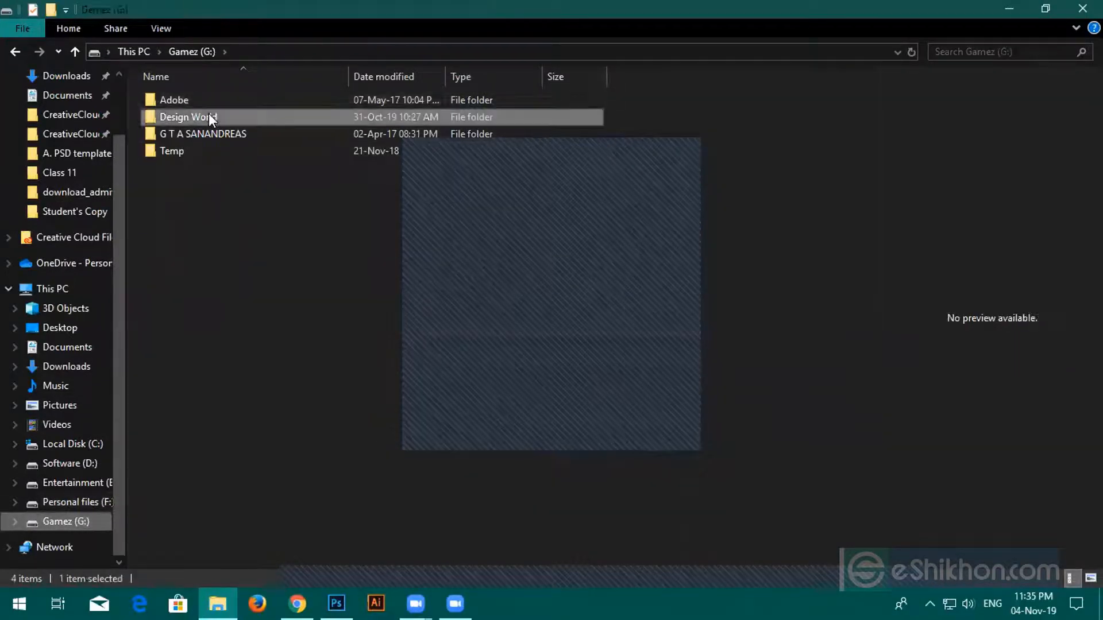
pyautogui.doubleClick(209, 114)
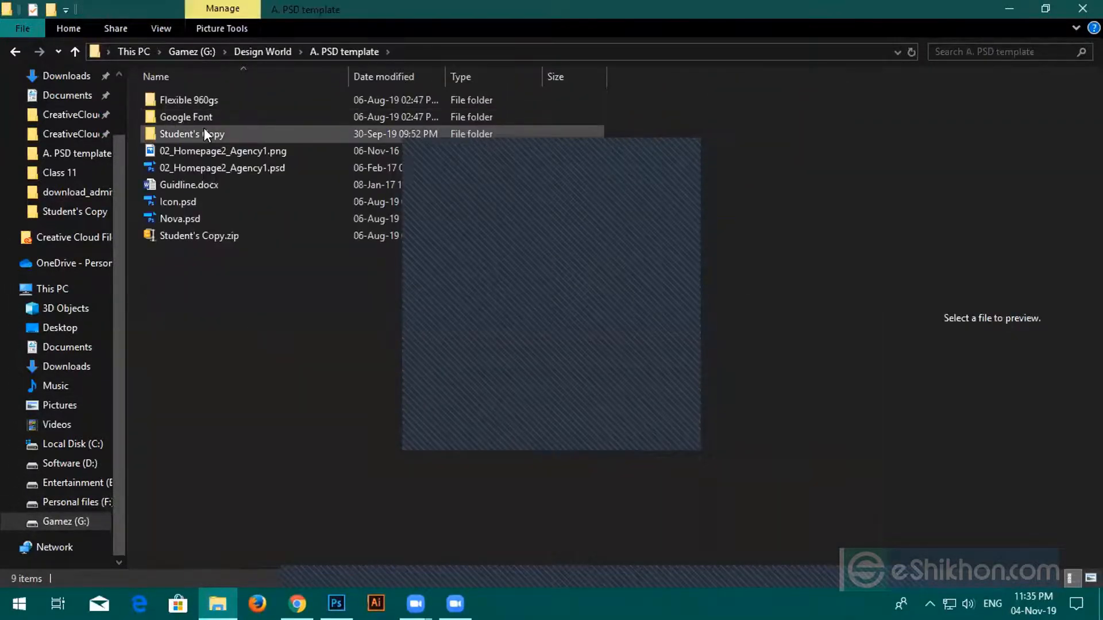
pyautogui.doubleClick(205, 133)
pyautogui.doubleClick(209, 104)
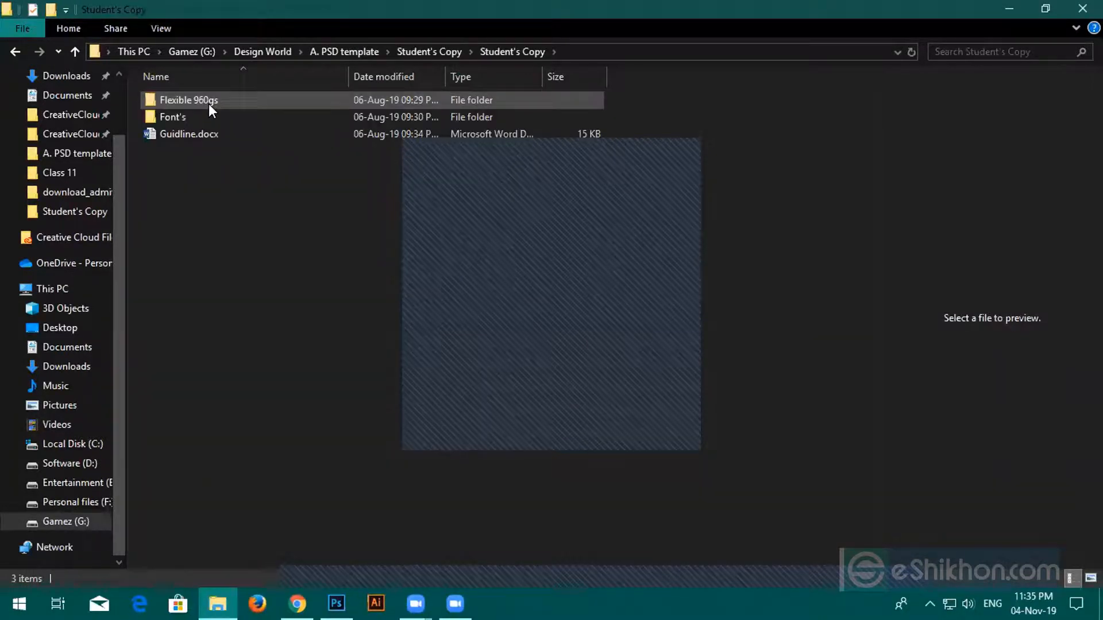
# Step: Open Guidline.docx in Word, dismissing the Office activation wizard, and highlight the PSD Template title at 90% zoom
pyautogui.click(202, 135)
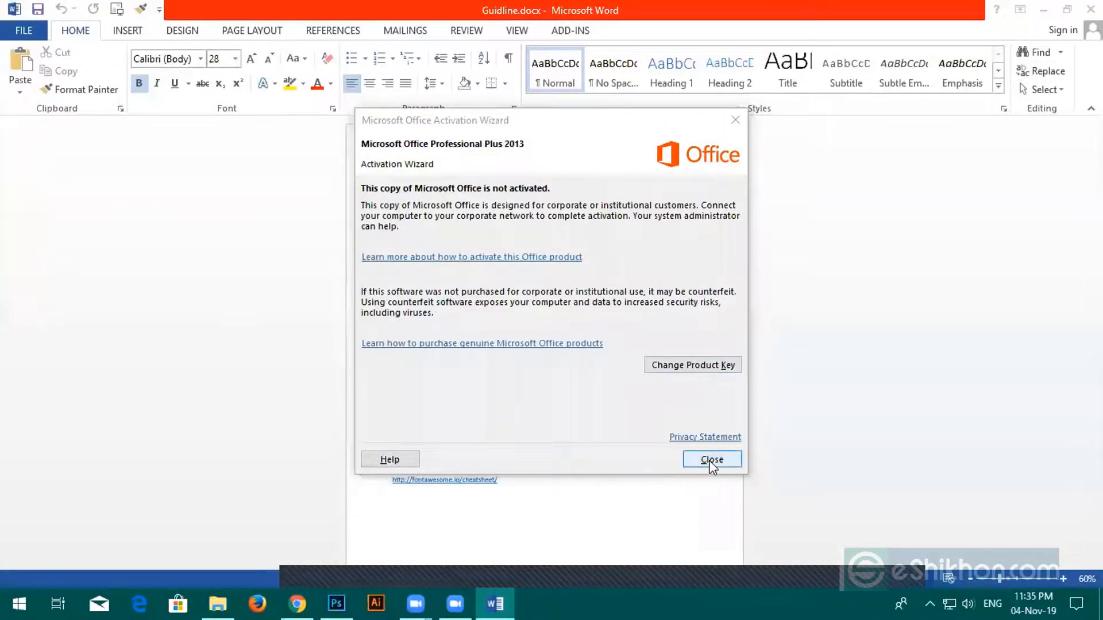
pyautogui.click(712, 458)
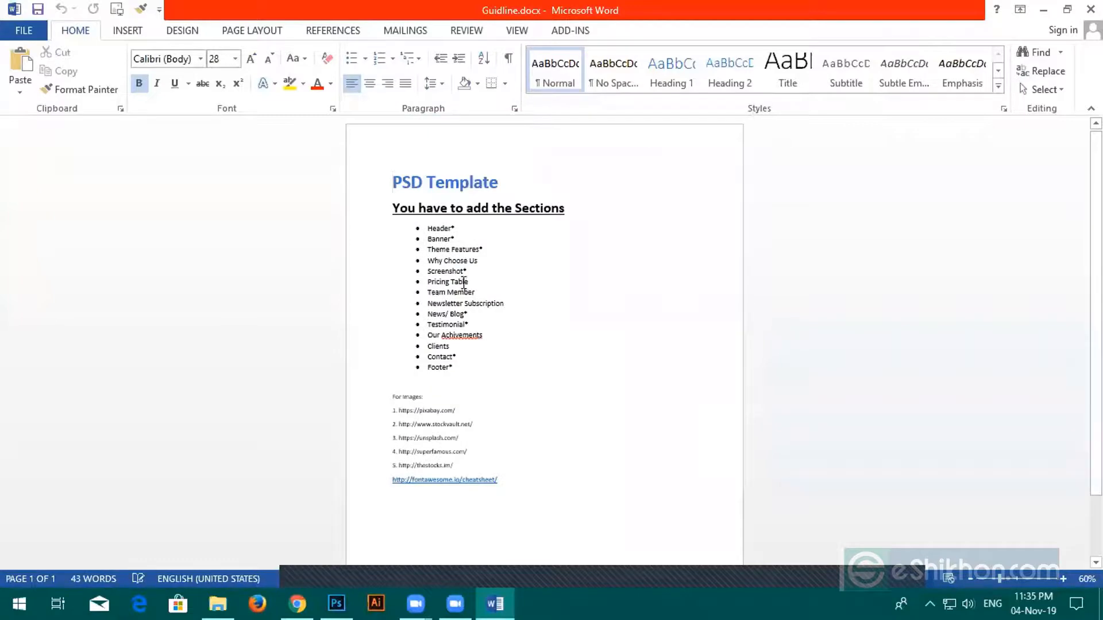
pyautogui.press('alt')
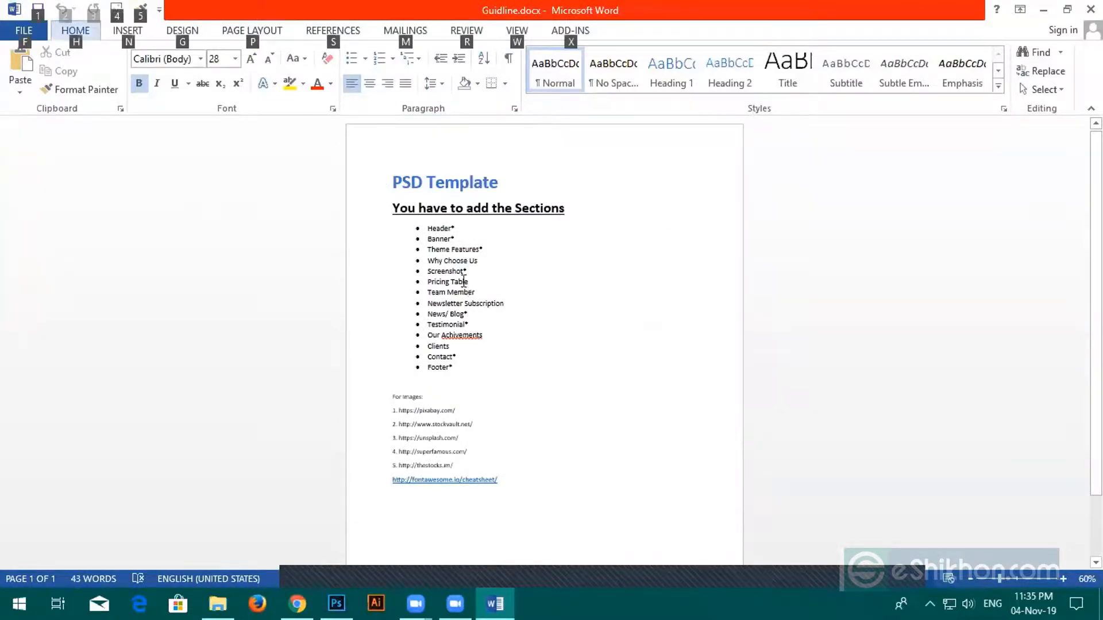
pyautogui.keyDown('ctrl'); pyautogui.scroll(3, 464, 282); pyautogui.keyUp('ctrl')
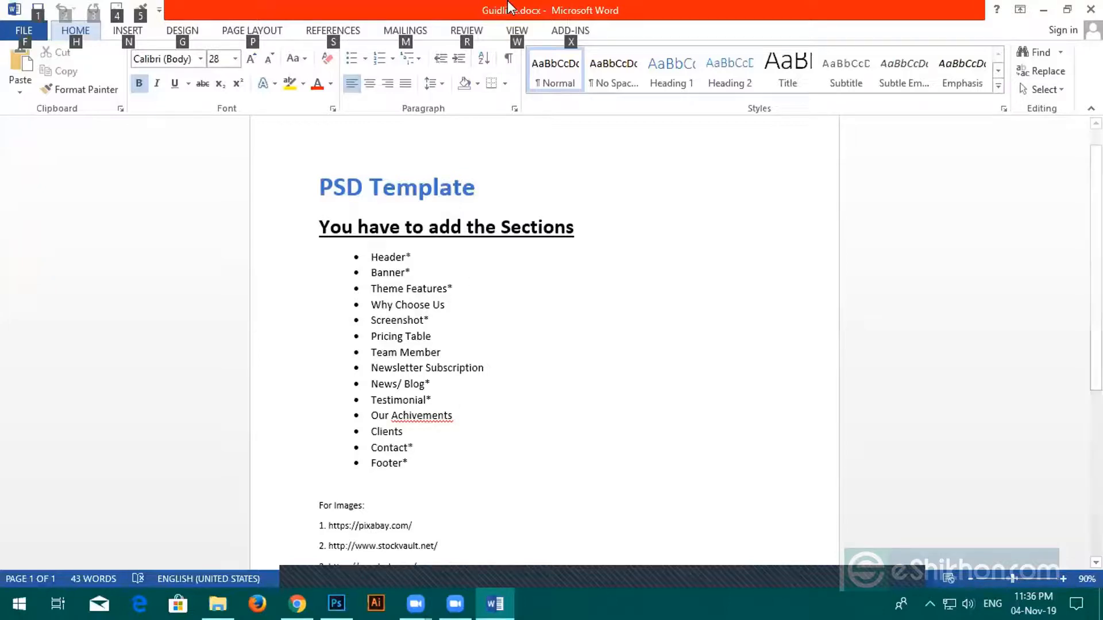
pyautogui.click(254, 164)
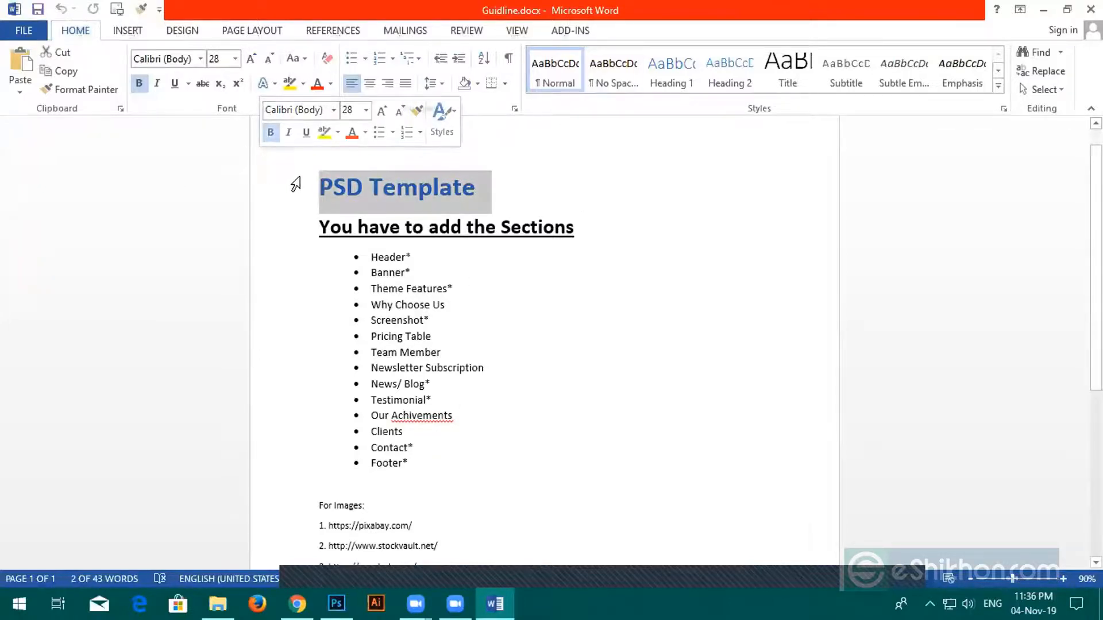
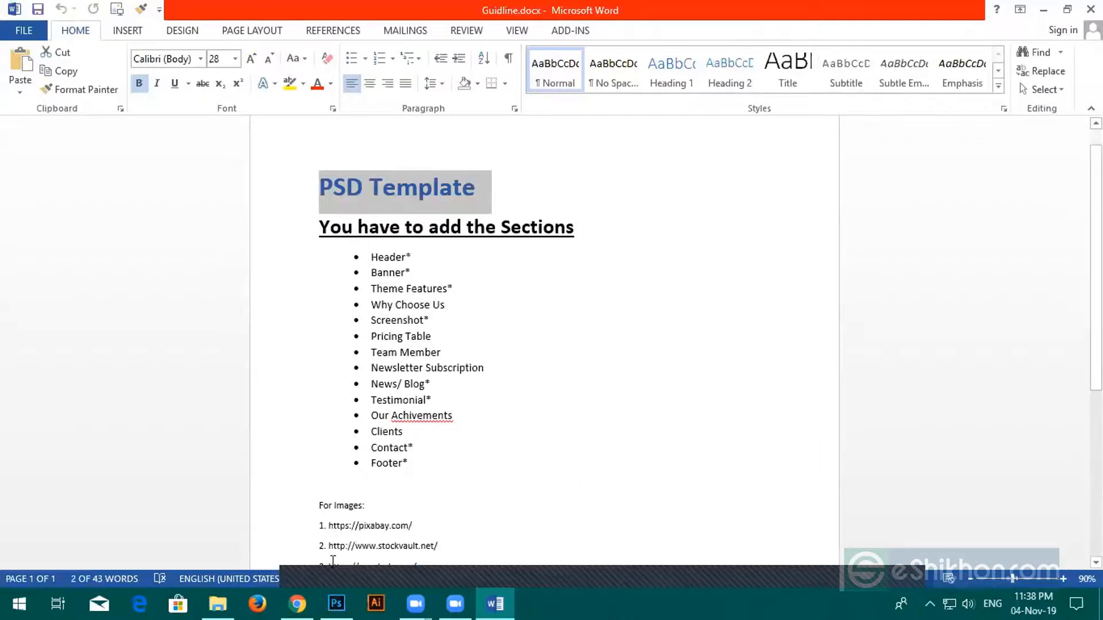
# Step: Switch to Chrome and open Google Drive in a new tab
pyautogui.click(295, 603)
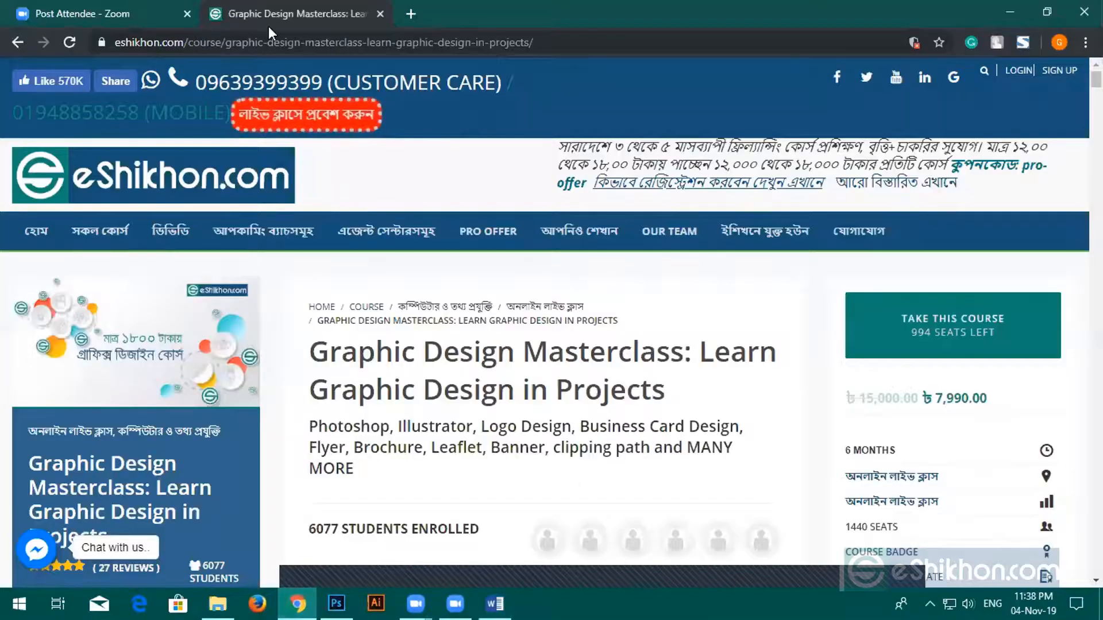
pyautogui.click(410, 14)
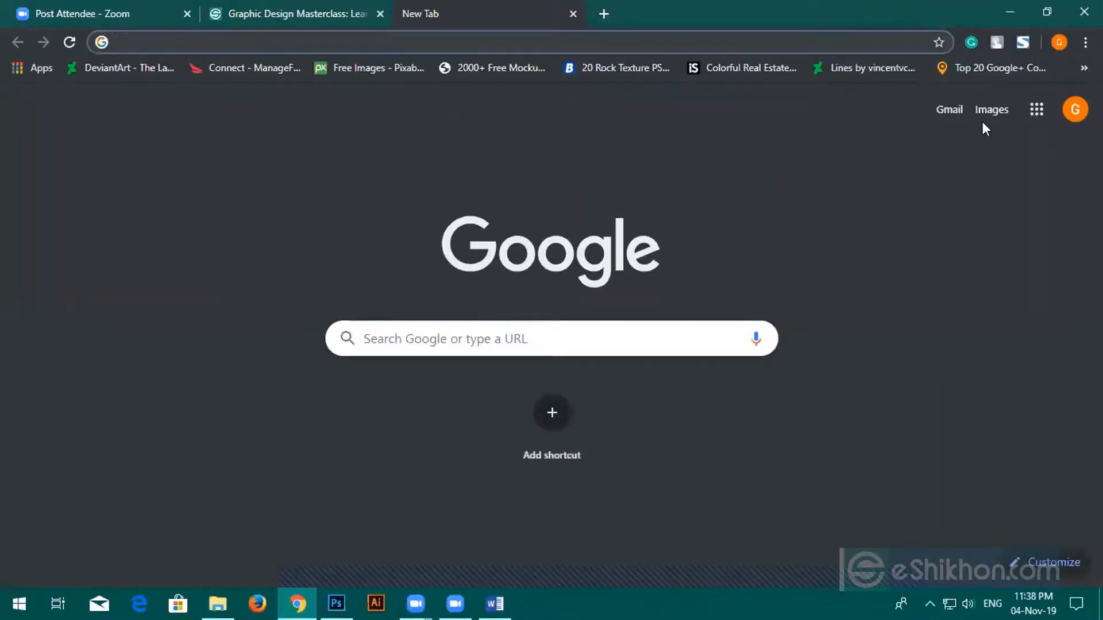
pyautogui.click(1036, 110)
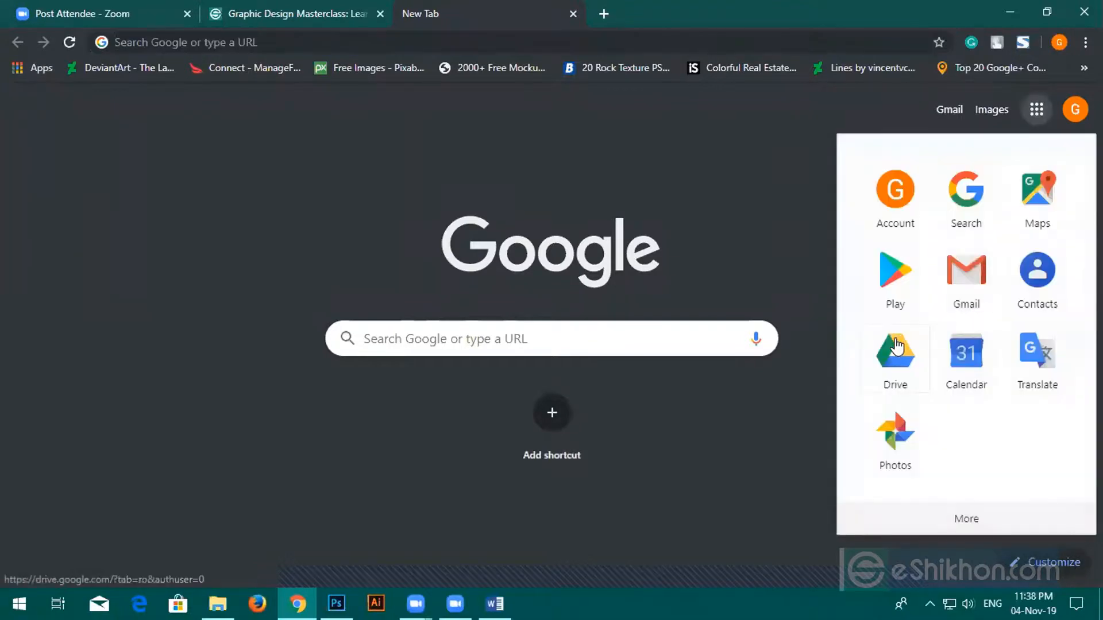
pyautogui.click(896, 345)
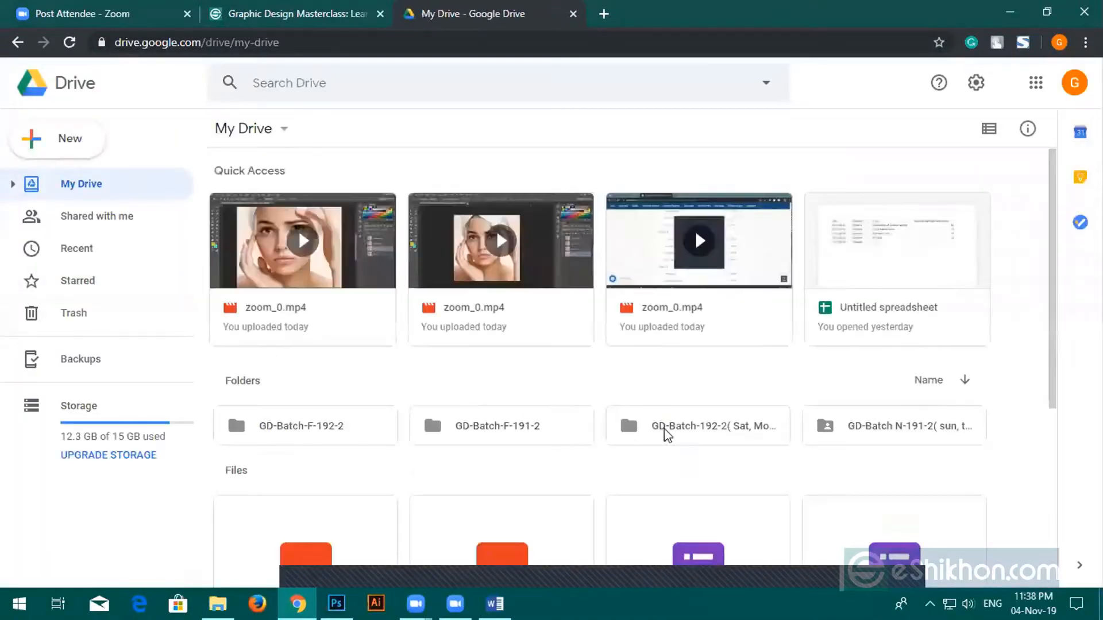
# Step: Open the Class 24 (Assignment) folder inside GD-Batch-192-2( Sat, Mon, Wed ) > Class 24
pyautogui.click(658, 428)
pyautogui.doubleClick(658, 428)
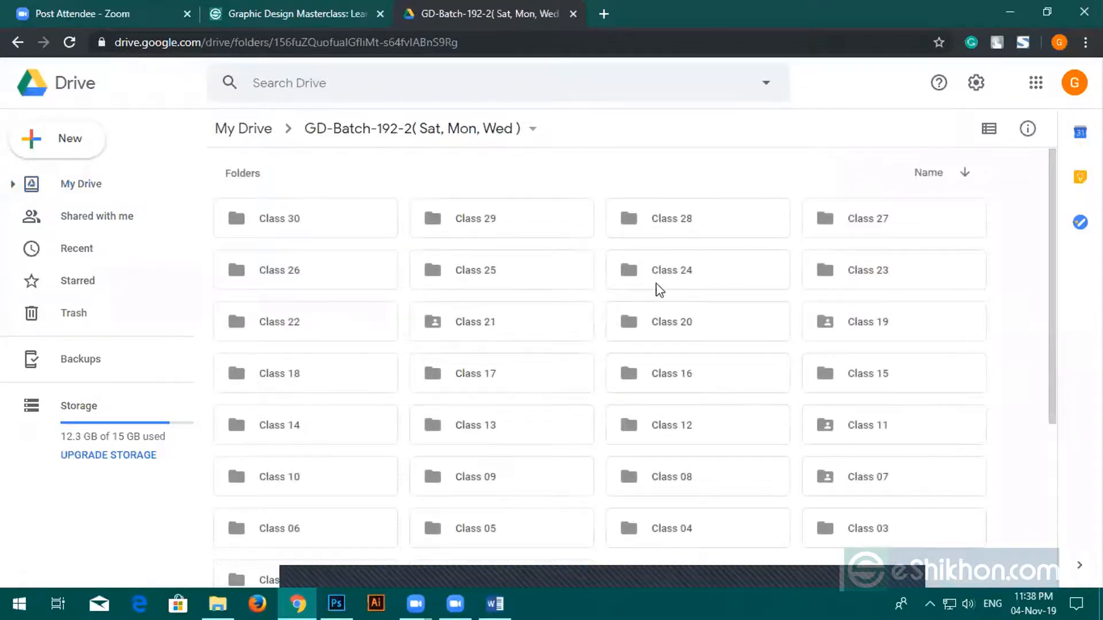
pyautogui.click(671, 277)
pyautogui.doubleClick(673, 280)
pyautogui.click(352, 234)
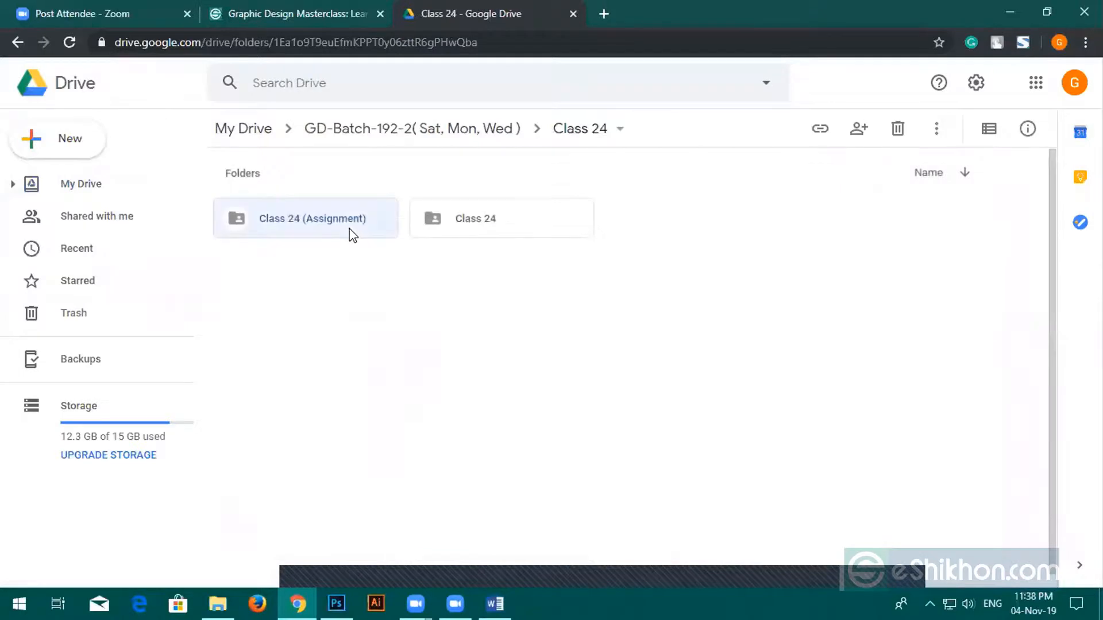
pyautogui.doubleClick(352, 233)
# Step: Open the first student's folder and view its calendar images from desk calender on mockup.jpg through calender on mockup.jpg, then close the preview
pyautogui.doubleClick(320, 225)
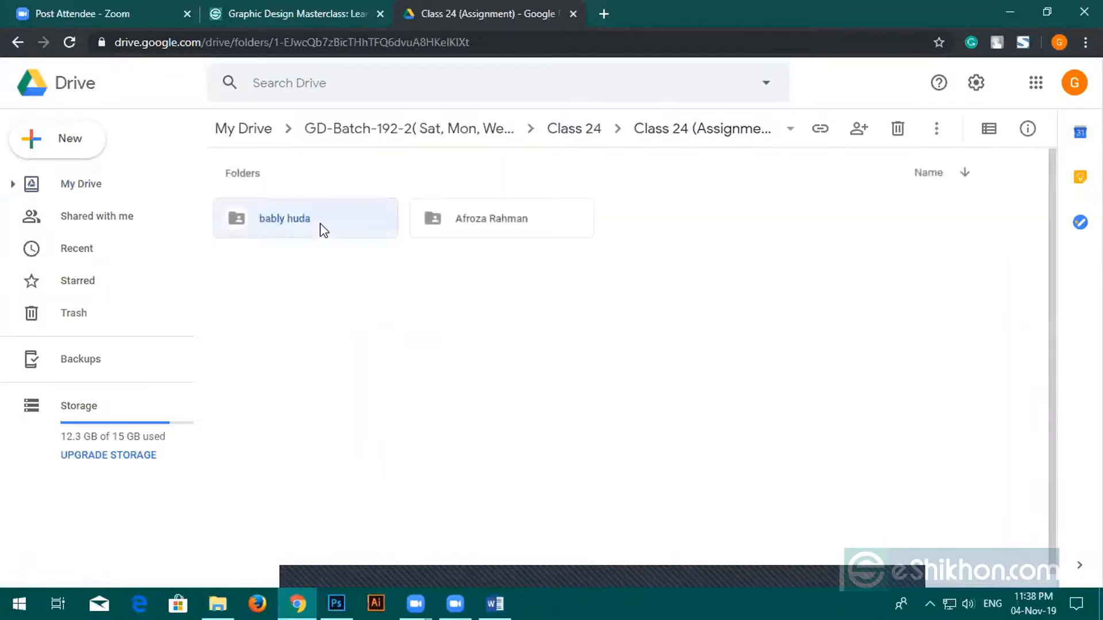
pyautogui.doubleClick(322, 266)
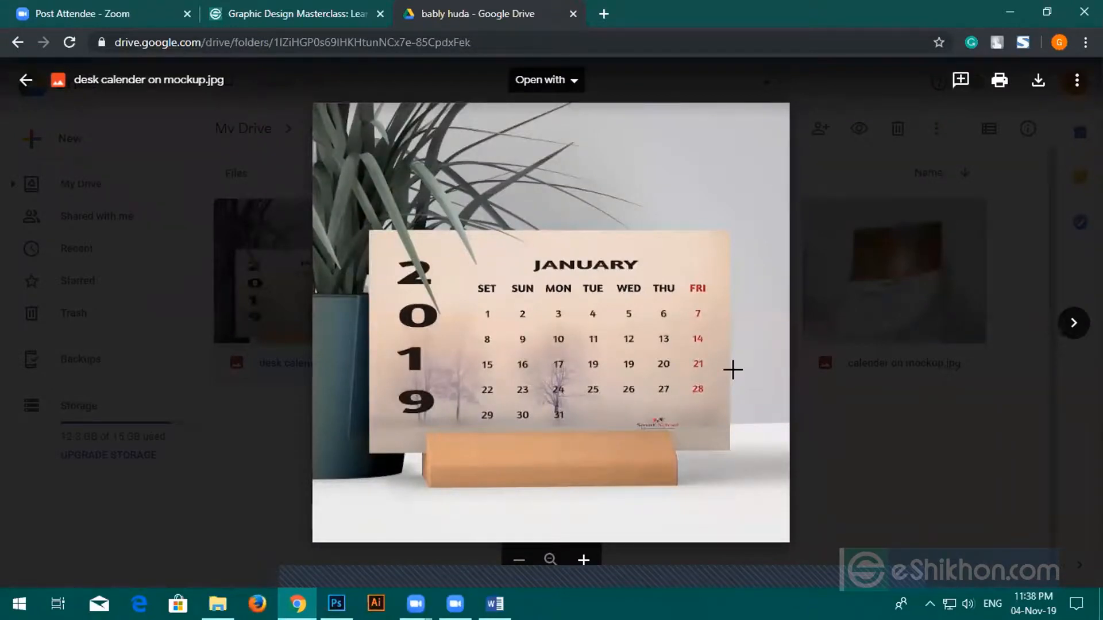
pyautogui.press('Right')
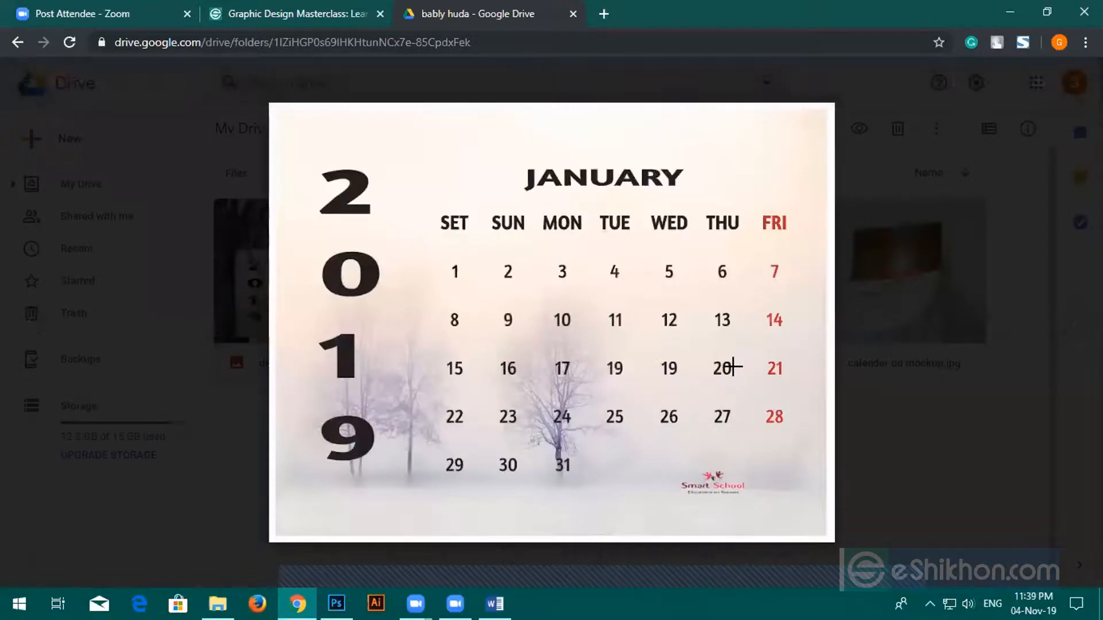
pyautogui.press('Right')
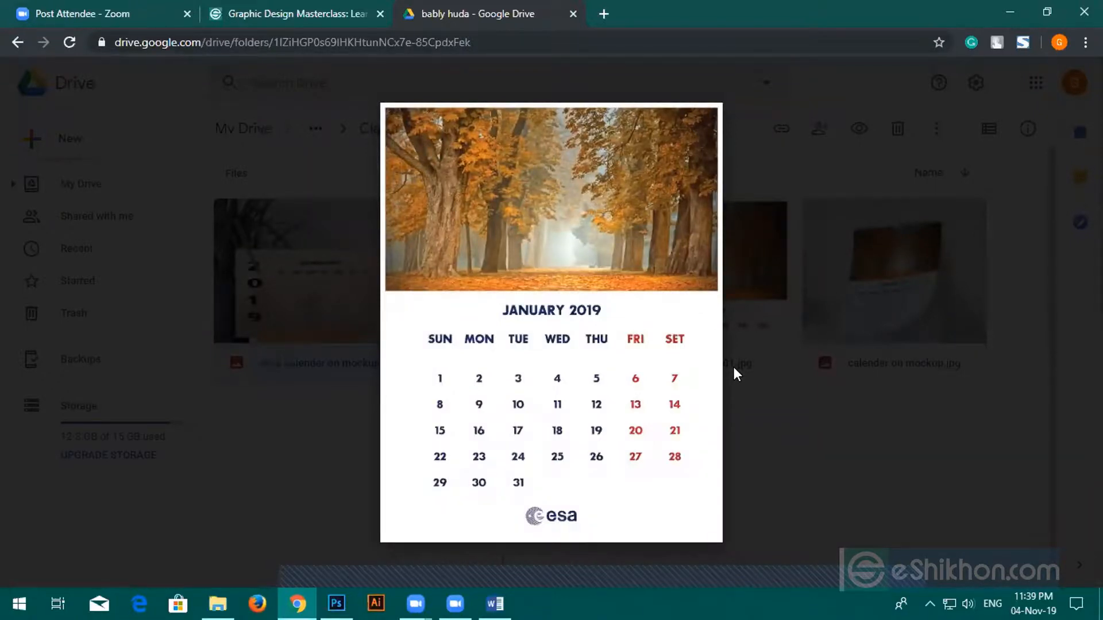
pyautogui.press('Right')
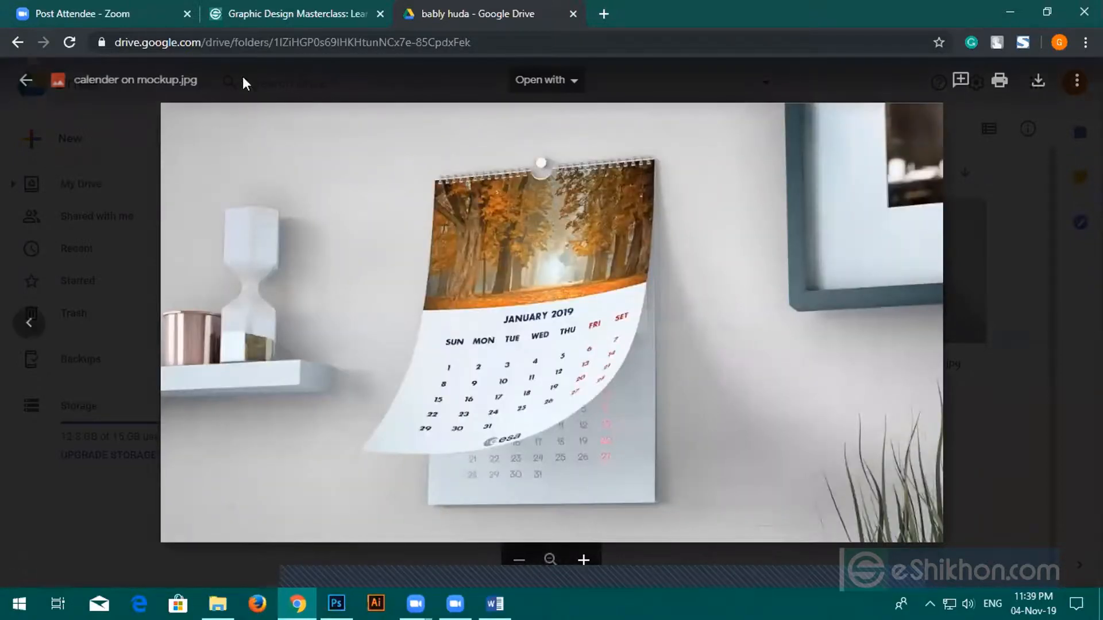
pyautogui.click(24, 81)
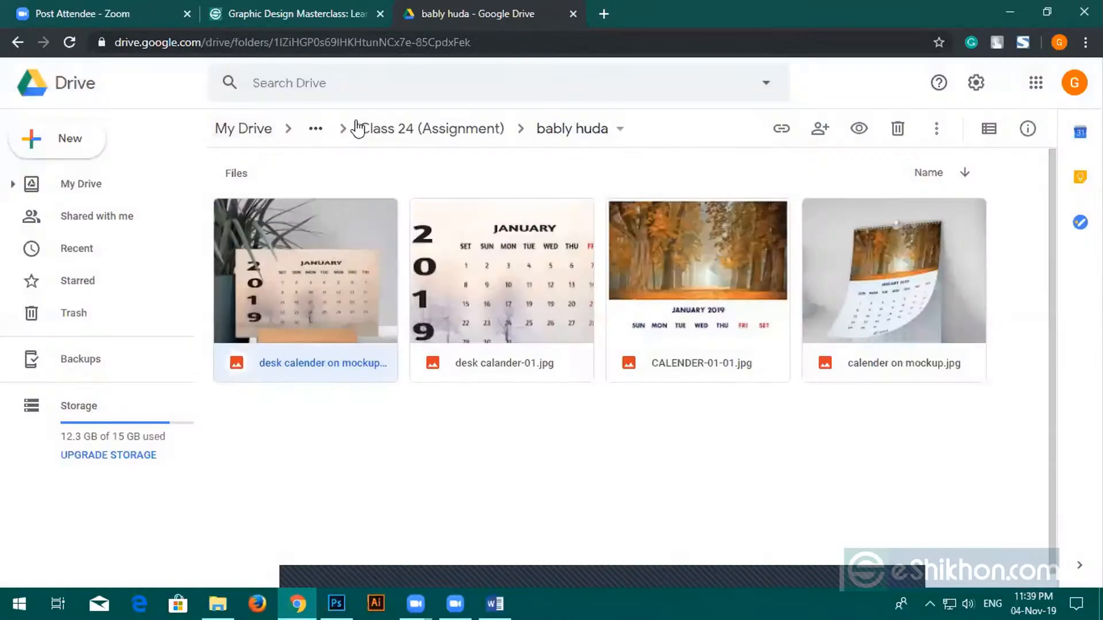
# Step: Return to Class 24 (Assignment), open the other student's folder and examine perfume packaging-01.jpg up close and as a whole
pyautogui.click(391, 132)
pyautogui.doubleClick(516, 238)
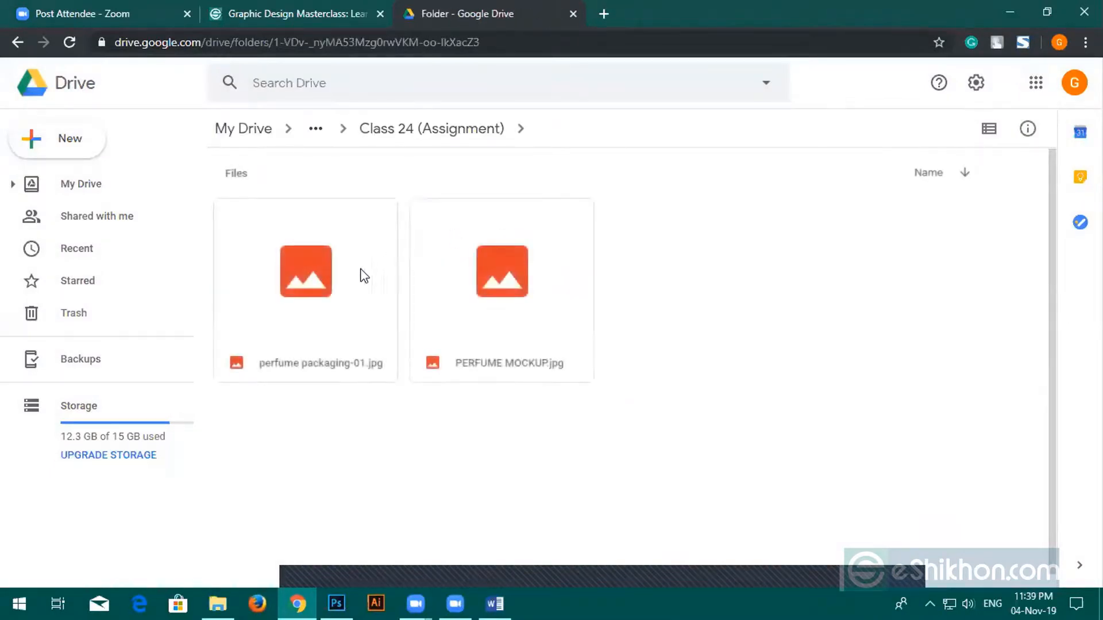
pyautogui.doubleClick(342, 271)
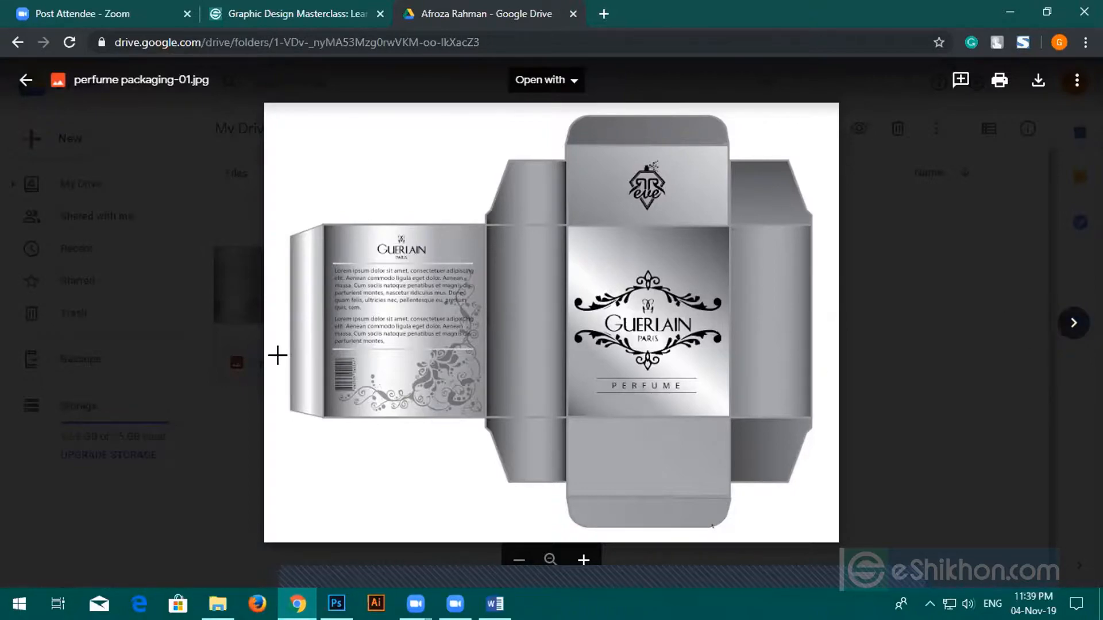
pyautogui.click(506, 361)
pyautogui.scroll(5, 407, 354)
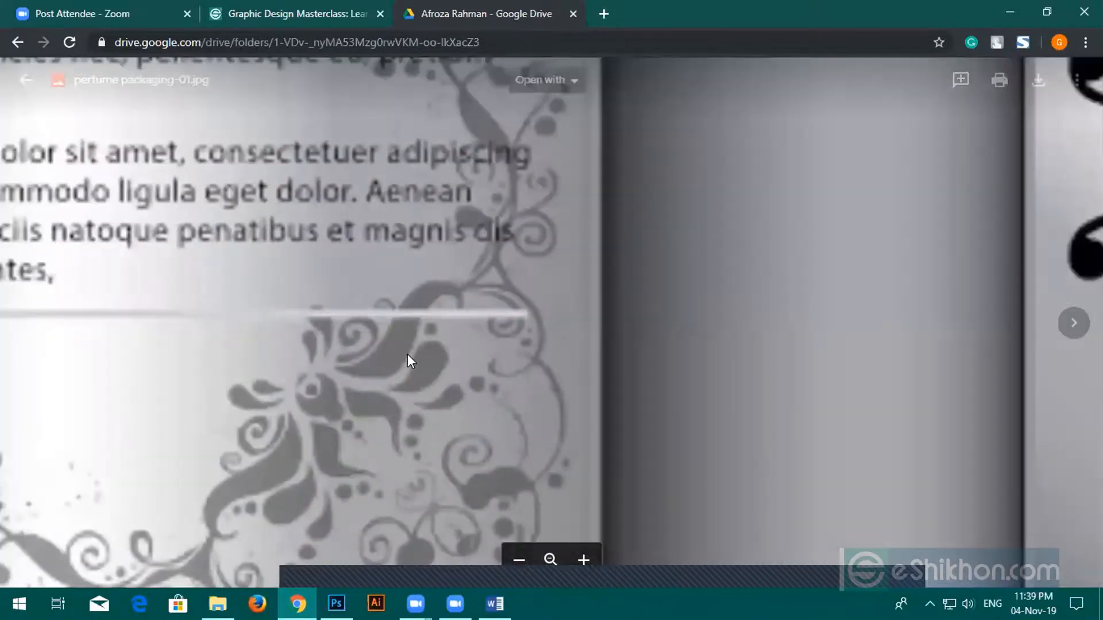
pyautogui.scroll(-6, 408, 354)
pyautogui.scroll(-3, 408, 354)
pyautogui.scroll(3, 407, 353)
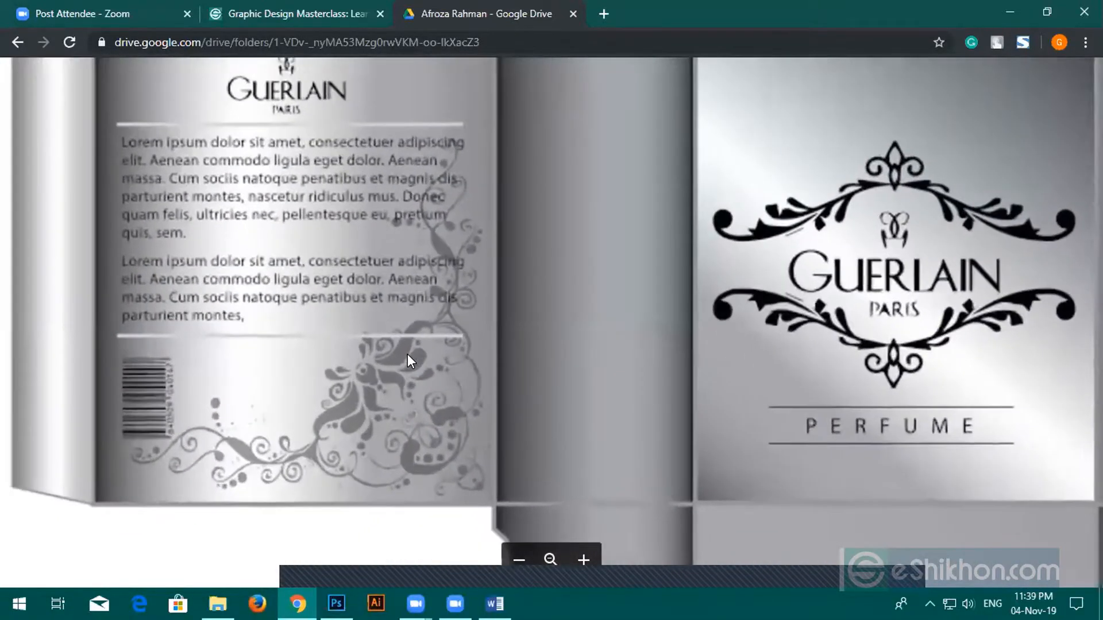
pyautogui.scroll(-4, 408, 354)
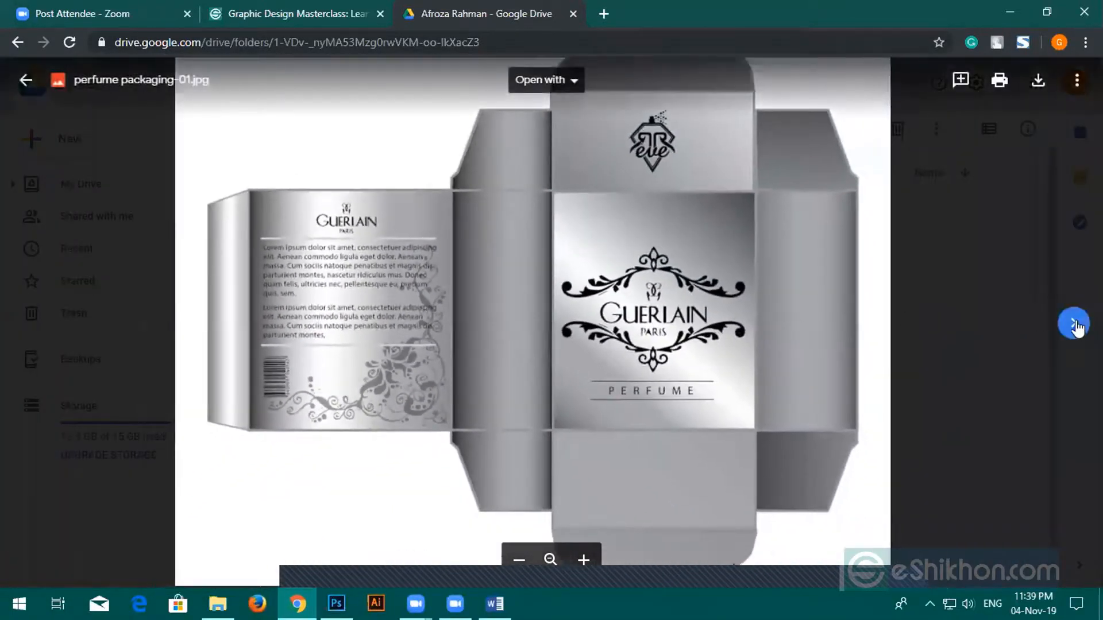
# Step: View PERFUME MOCKUP.jpg and examine the perfume bottle and the Guerlain box artwork up close
pyautogui.click(1076, 322)
pyautogui.scroll(4, 560, 427)
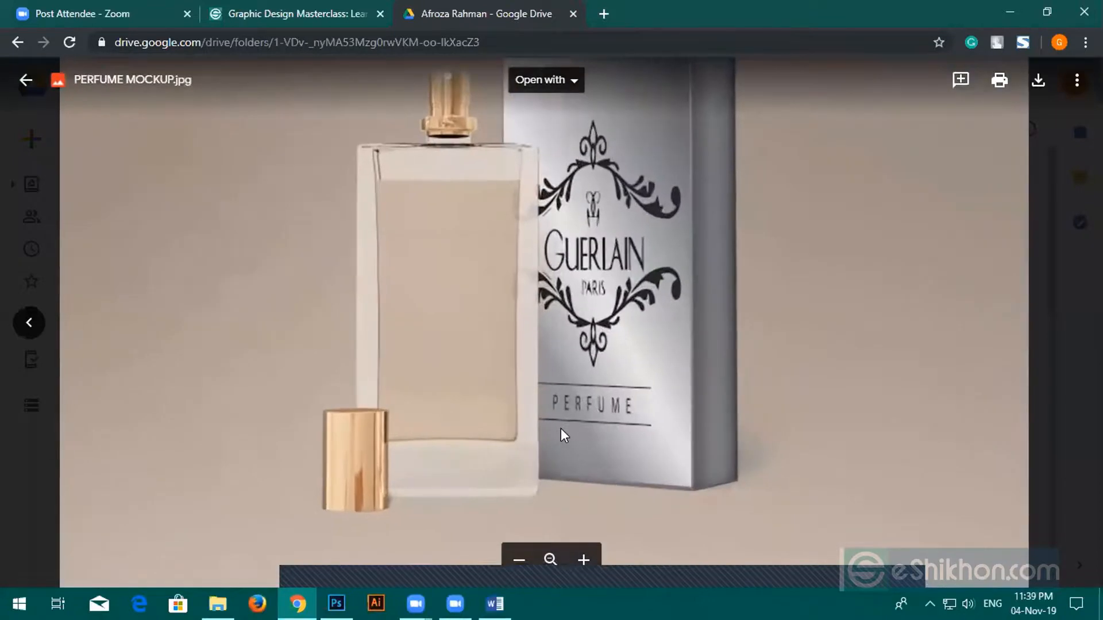
pyautogui.scroll(-3, 561, 428)
pyautogui.scroll(-2, 561, 429)
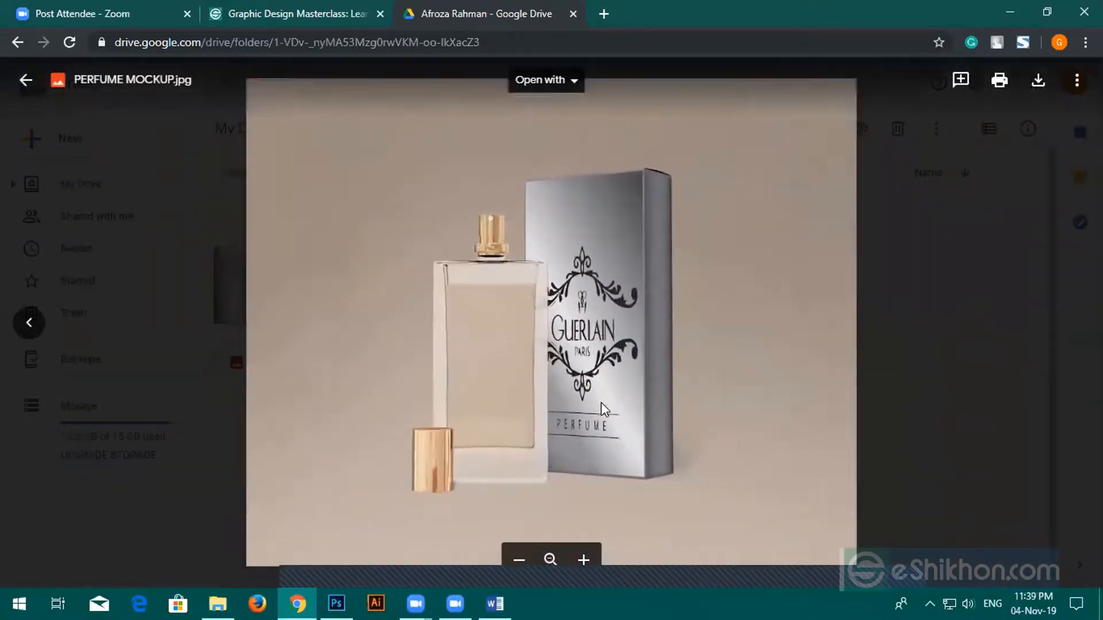
pyautogui.scroll(3, 601, 402)
pyautogui.scroll(4, 599, 403)
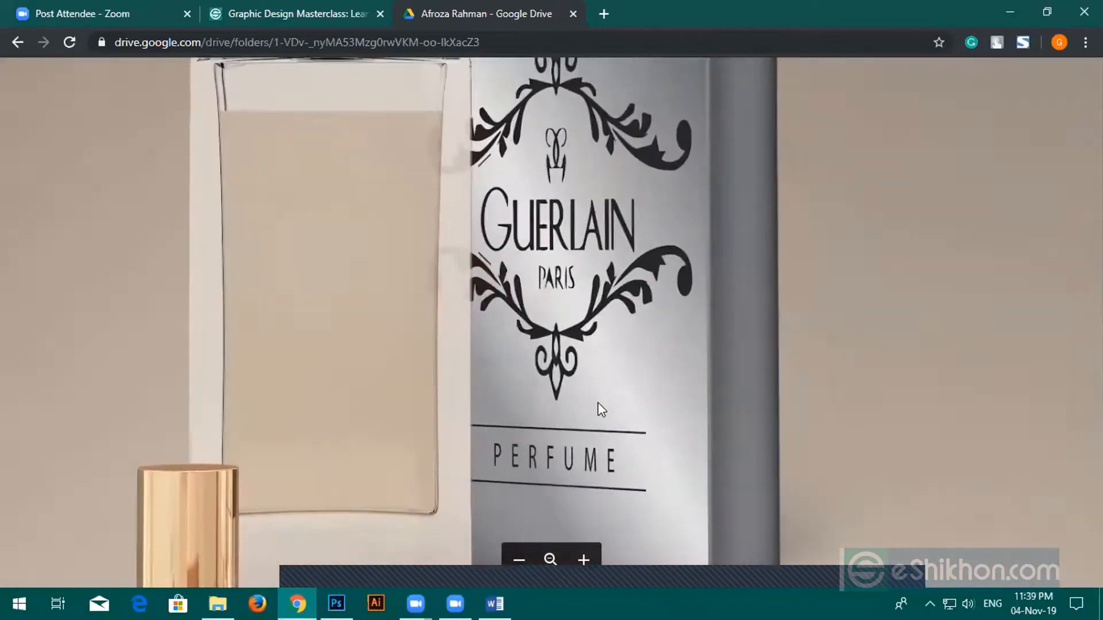
# Step: Go back to the previous packaging image and examine the Guerlain logo and its ornaments up close
pyautogui.click(28, 324)
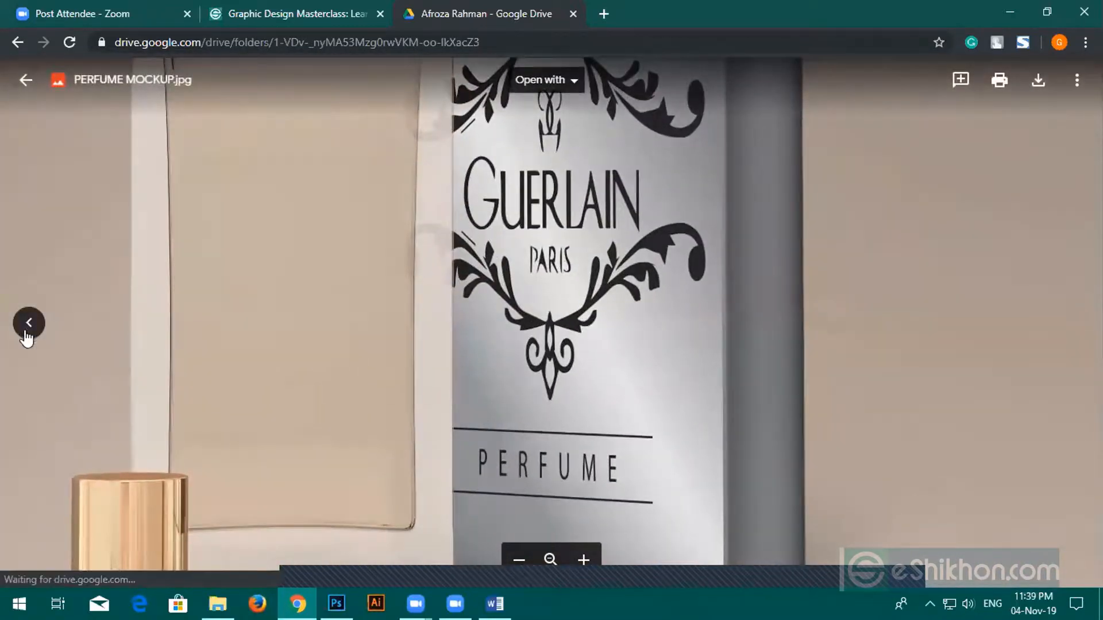
pyautogui.scroll(5, 569, 334)
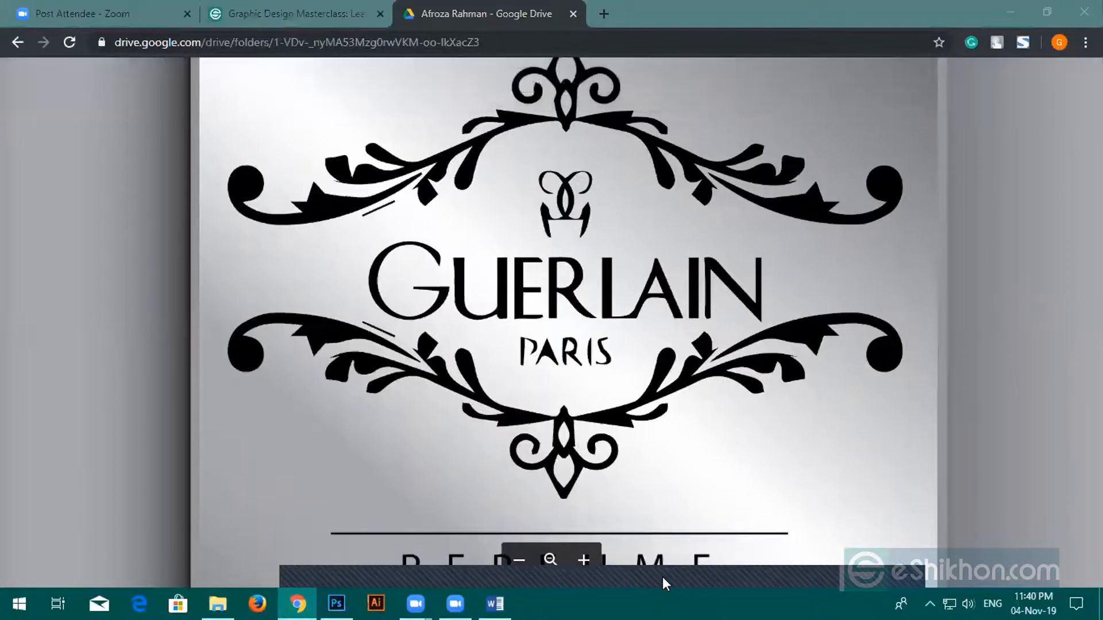
pyautogui.click(888, 544)
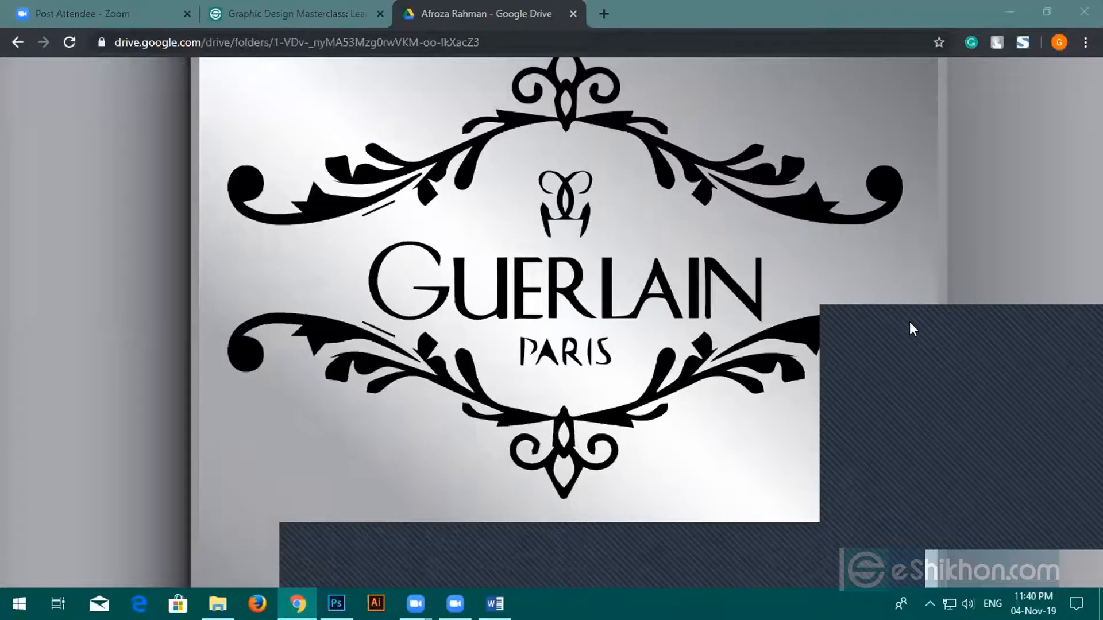
pyautogui.click(910, 328)
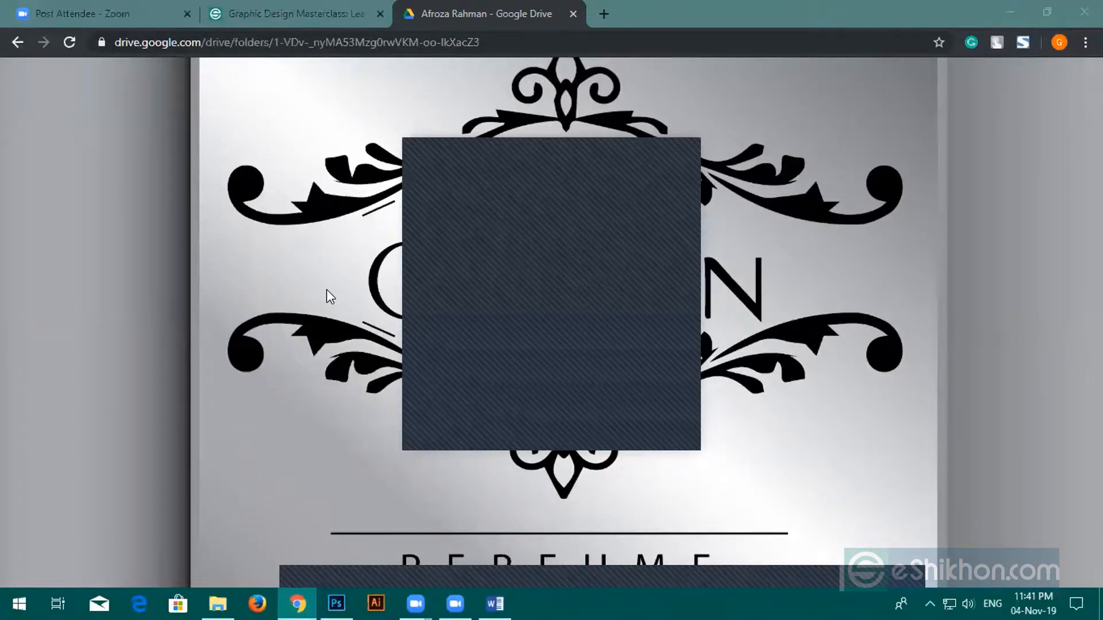
# Step: Close the Google Drive tab and look over the masterclass page's description, income fields and early class topics up to Class 06
pyautogui.click(573, 13)
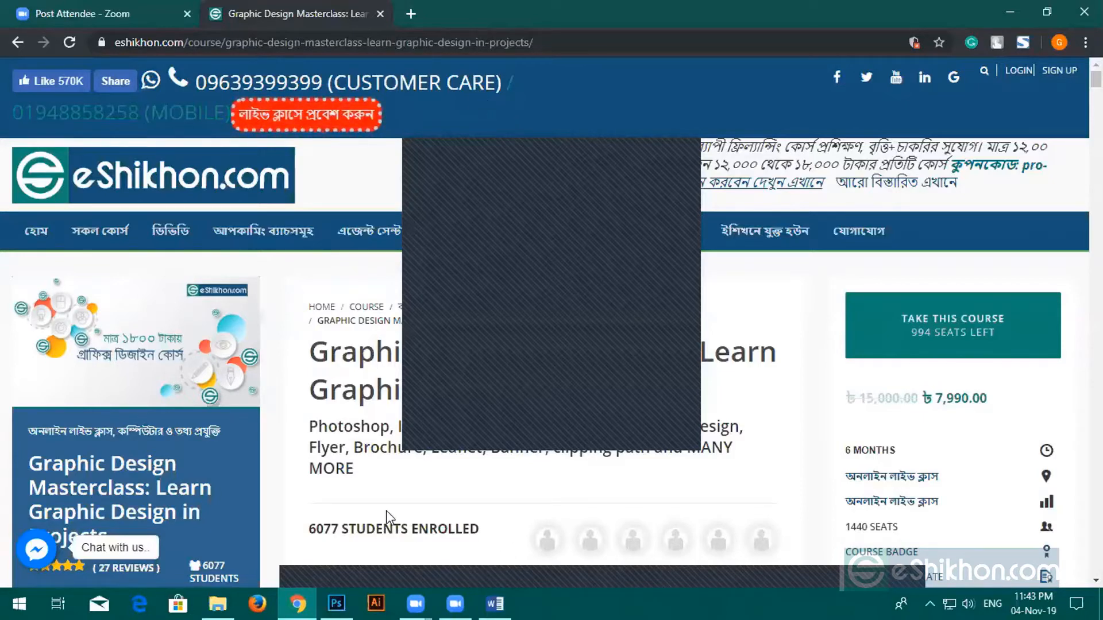
pyautogui.scroll(-10, 584, 238)
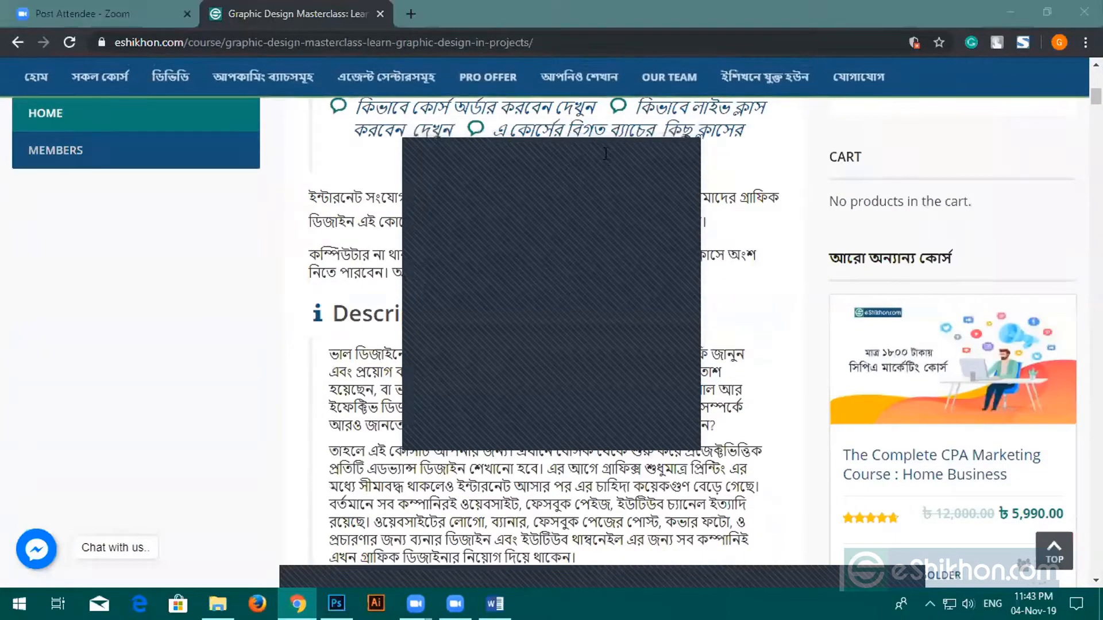
pyautogui.scroll(-10, 429, 457)
pyautogui.scroll(-12, 430, 458)
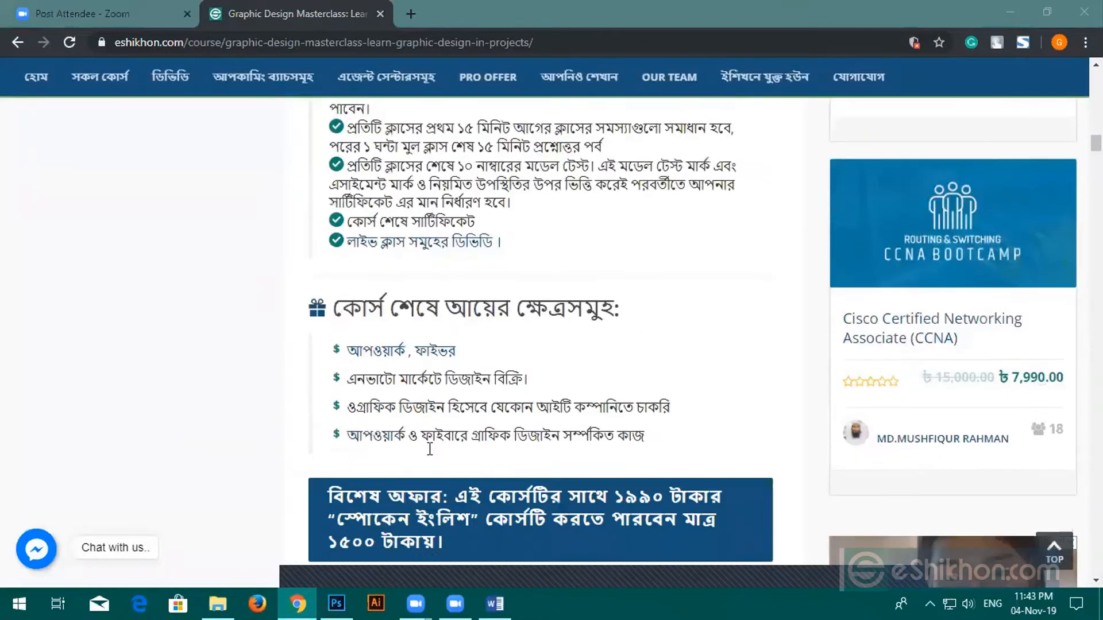
pyautogui.scroll(-15, 432, 457)
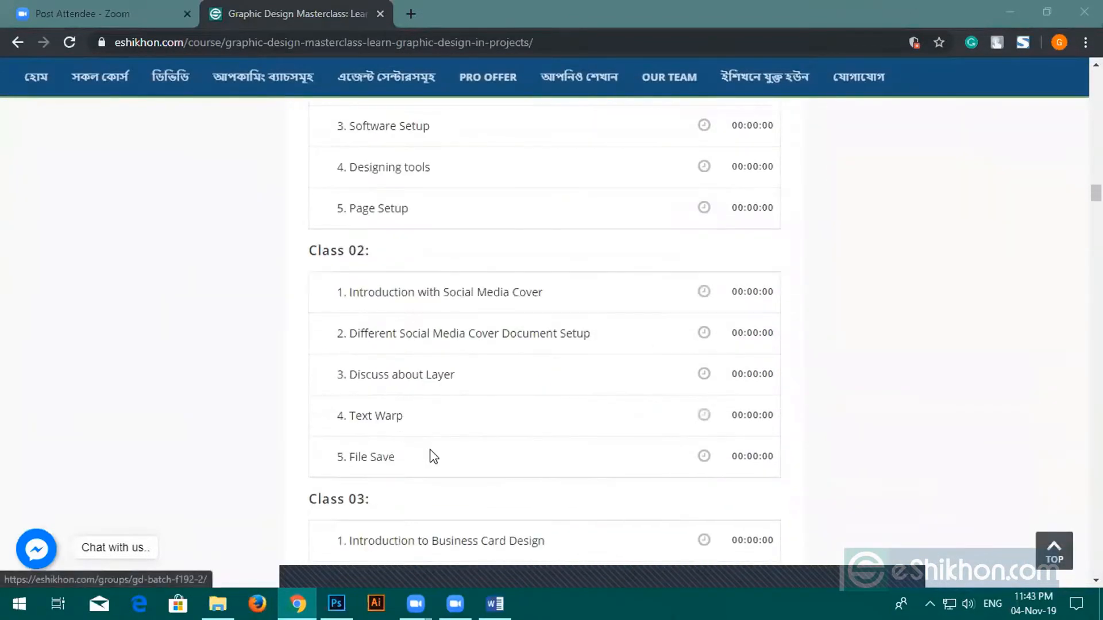
pyautogui.scroll(-7, 432, 450)
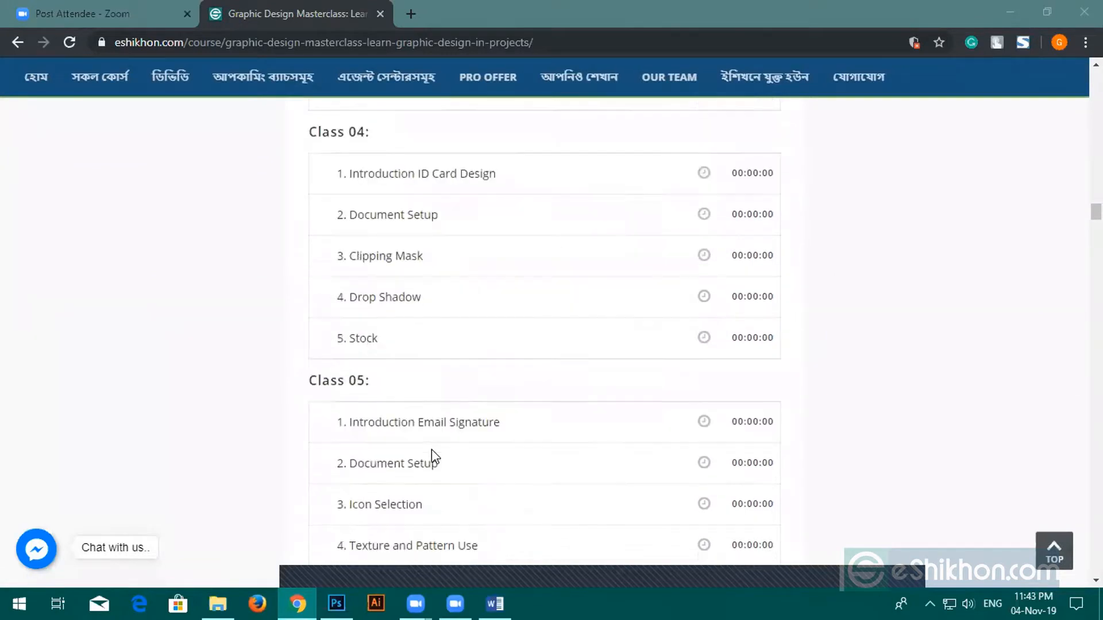
pyautogui.scroll(-3, 439, 458)
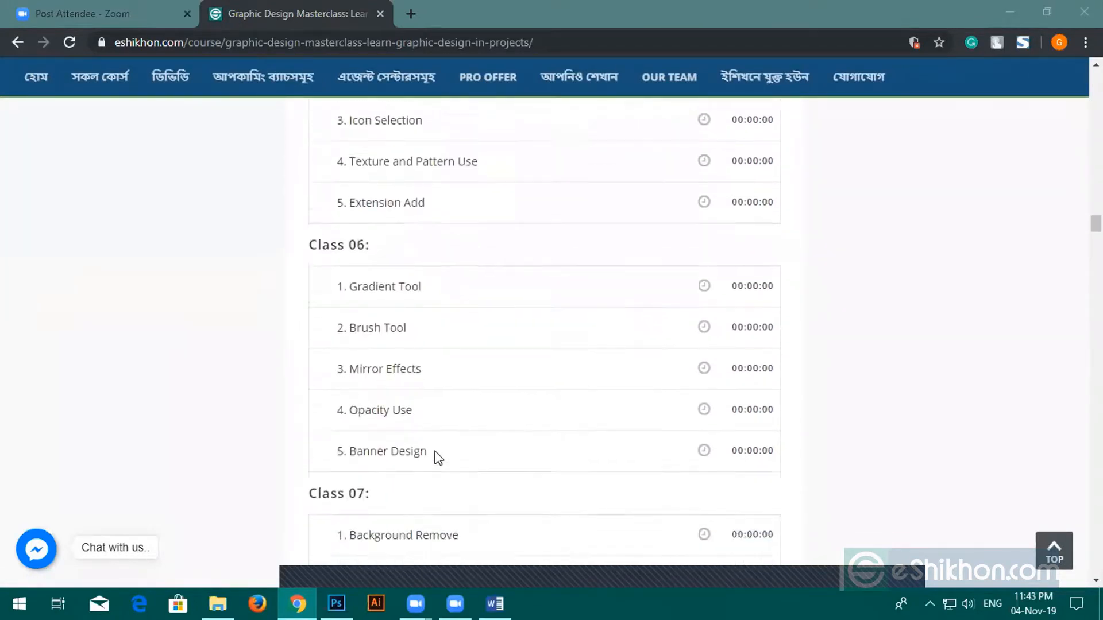
# Step: Look over the remaining curriculum through the Themeforest freelancing class, then go back up to the Class 23 and Class 24 topics
pyautogui.scroll(-20, 435, 453)
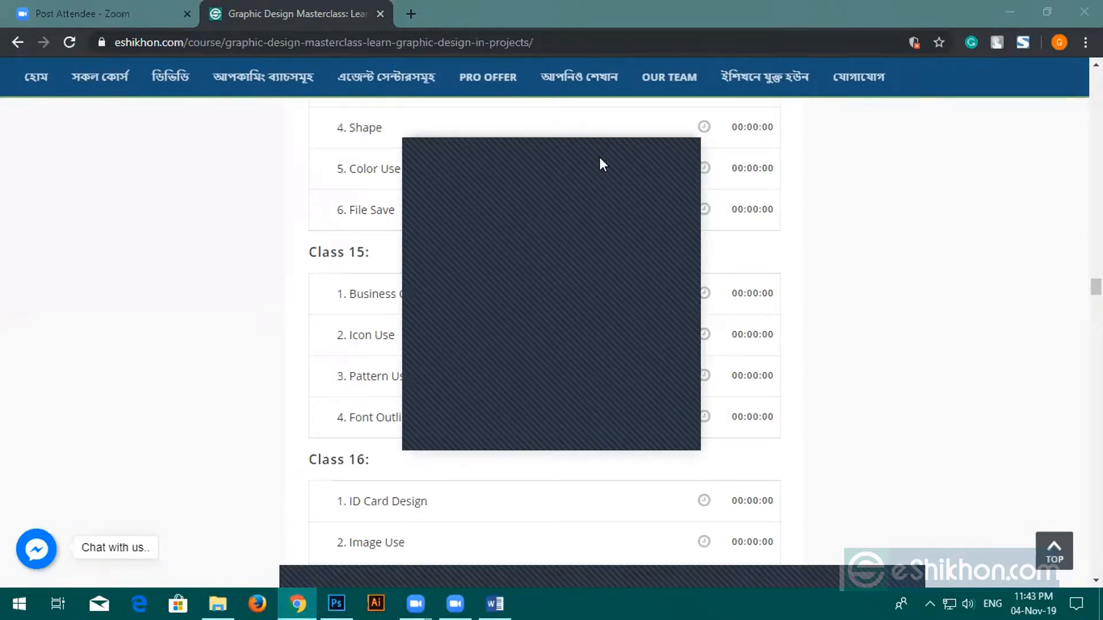
pyautogui.scroll(-15, 546, 409)
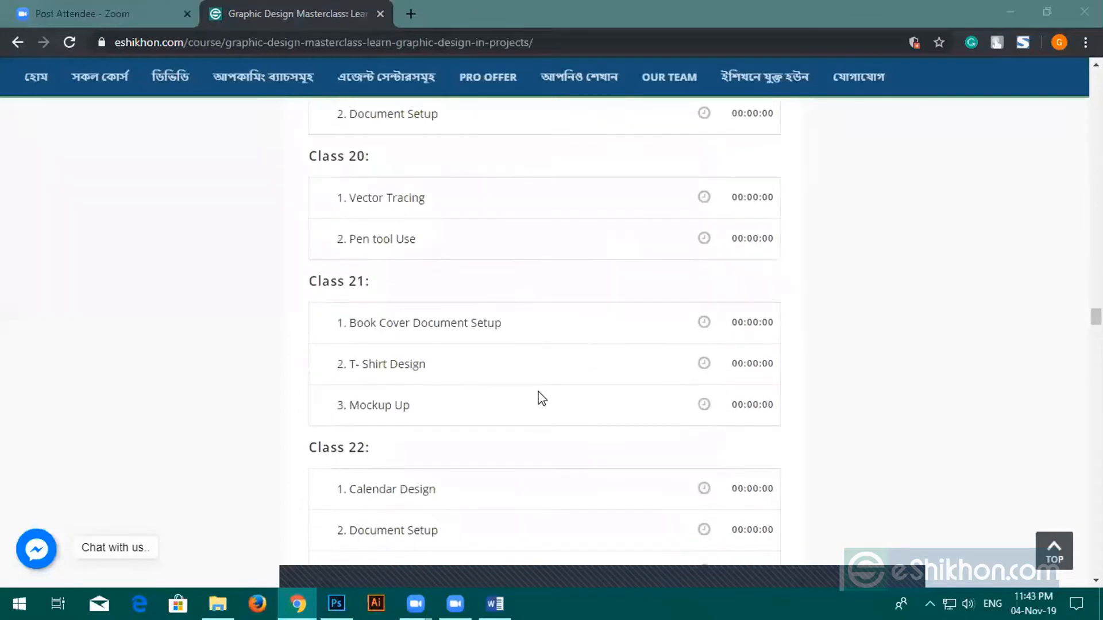
pyautogui.scroll(-20, 543, 397)
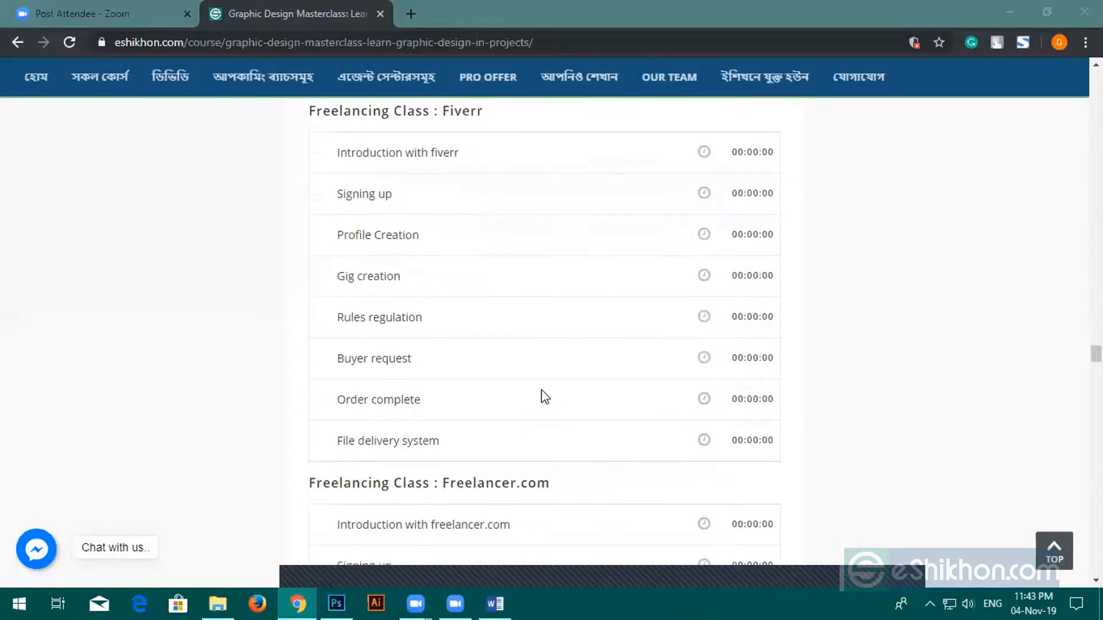
pyautogui.scroll(-15, 543, 396)
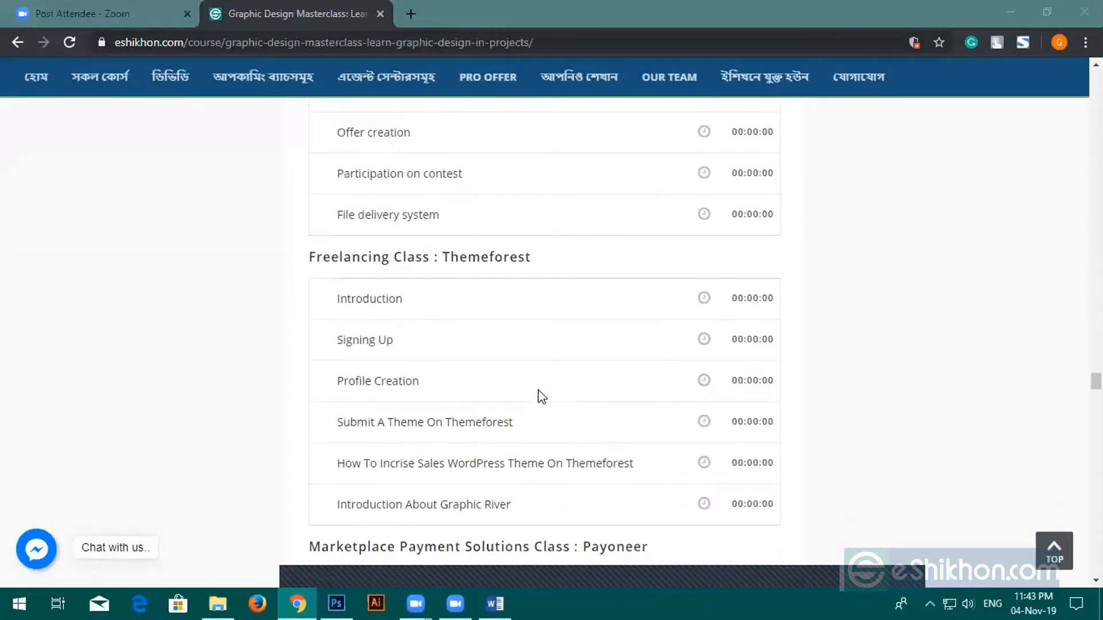
pyautogui.scroll(18, 541, 396)
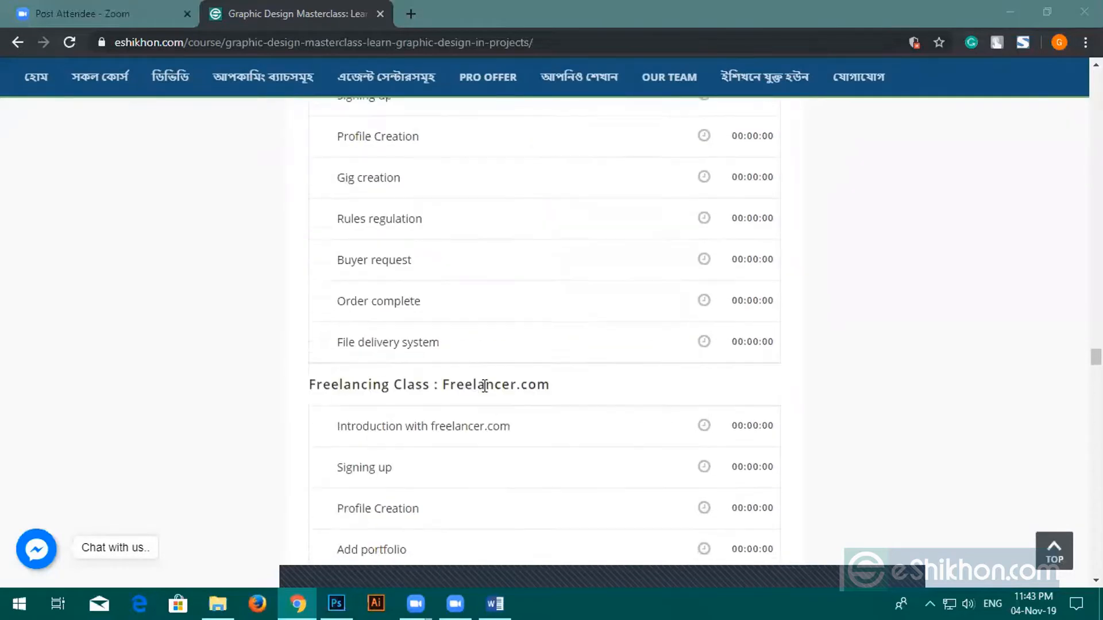
pyautogui.scroll(12, 484, 387)
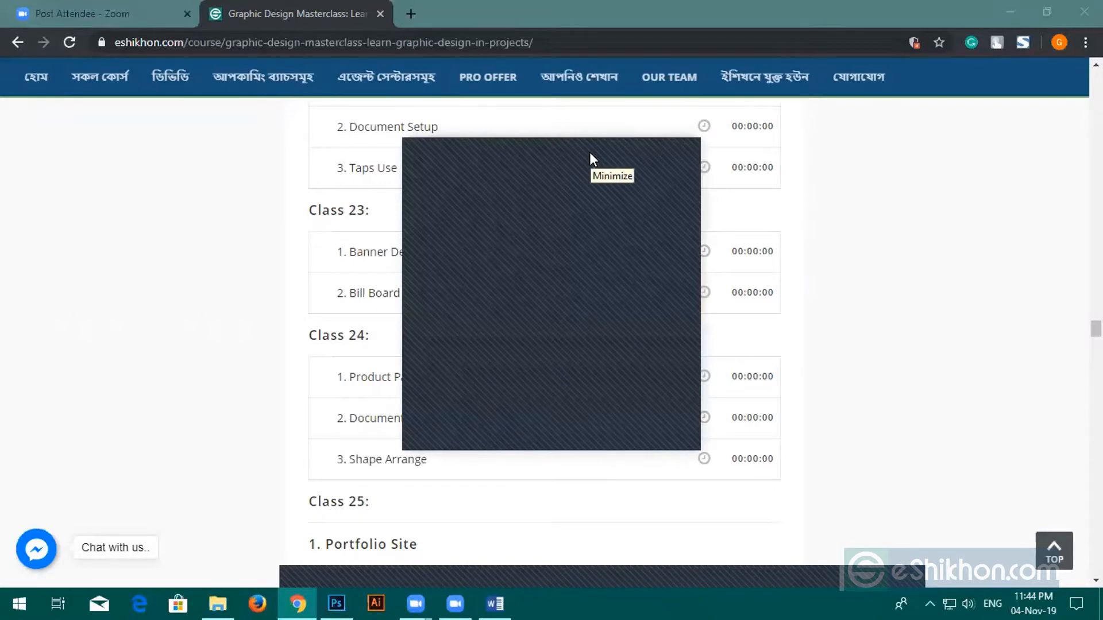
# Step: Minimize the floating window covering the page and review the curriculum from Class 24 through the Freelancer.com freelancing class
pyautogui.click(590, 154)
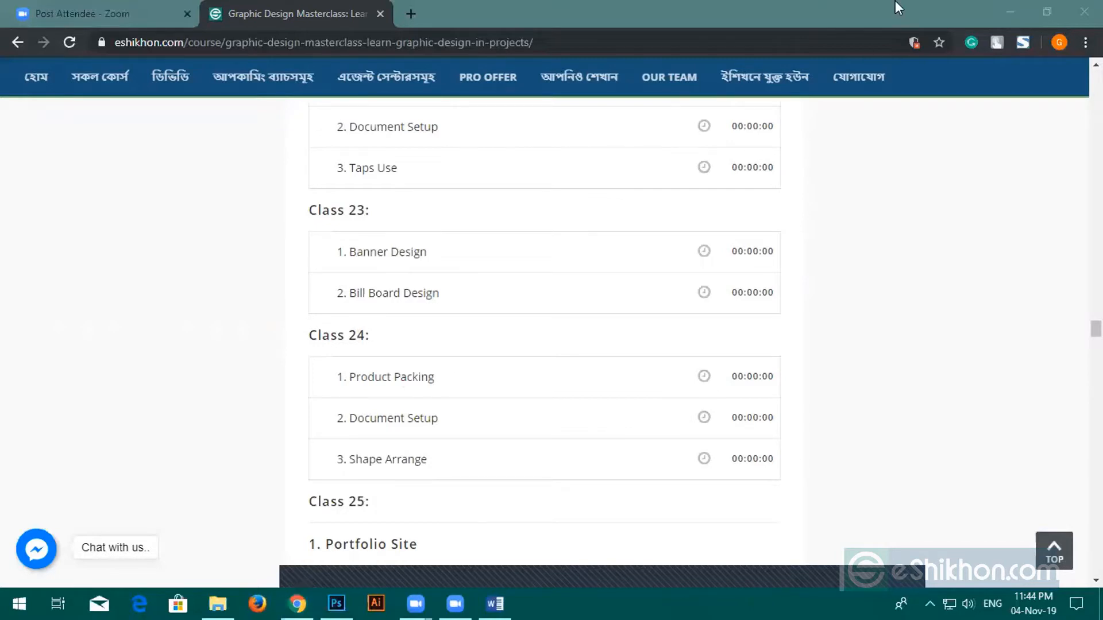
pyautogui.scroll(-10, 465, 221)
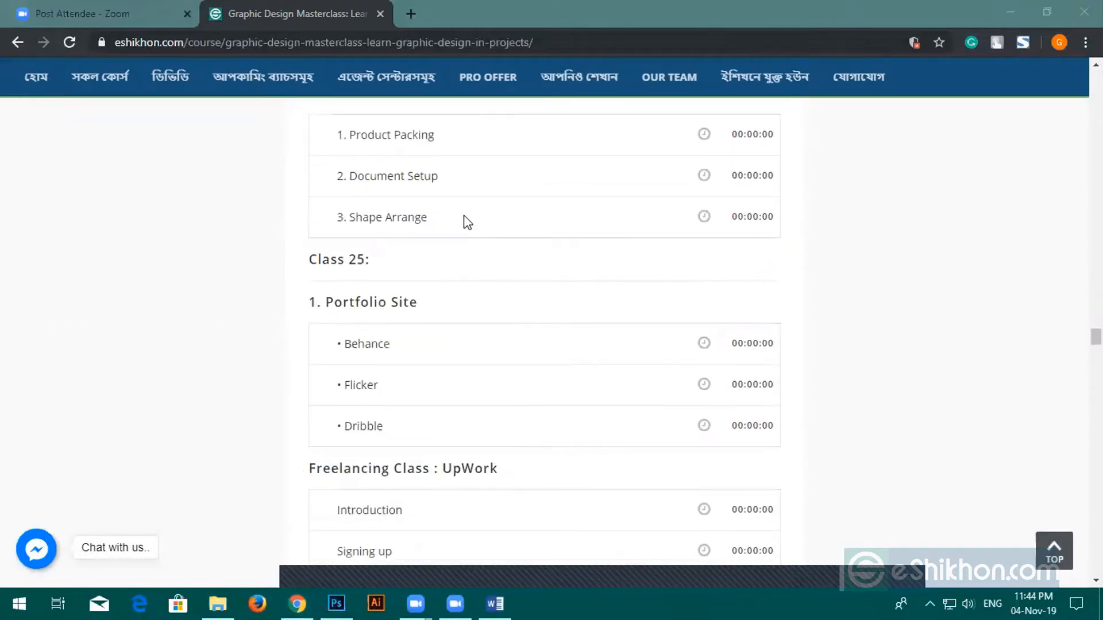
pyautogui.scroll(-7, 555, 350)
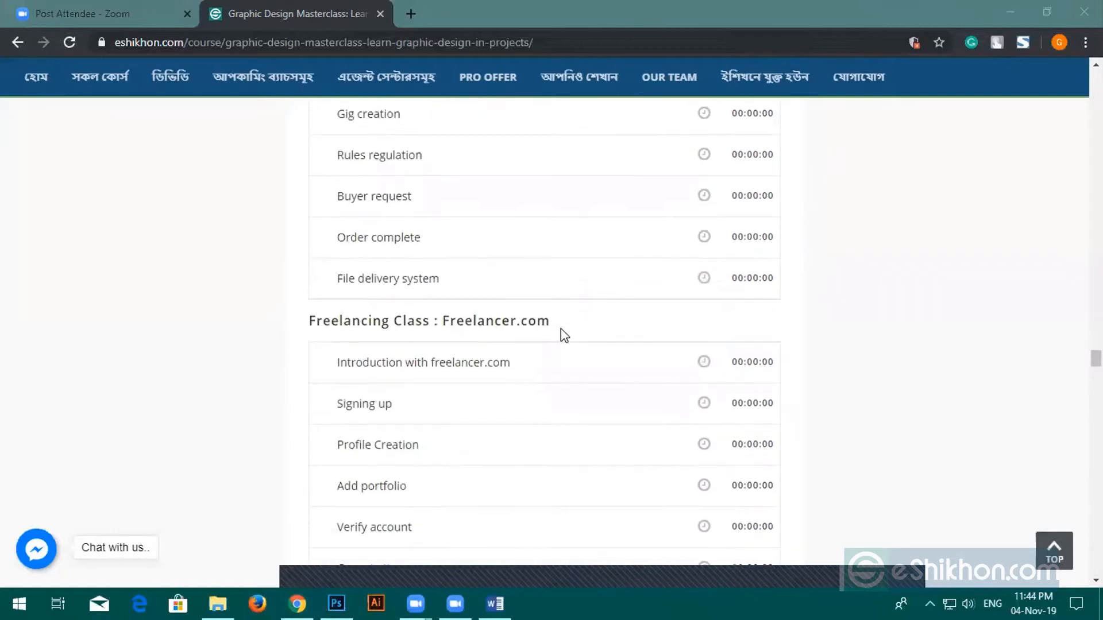
# Step: Look over the remaining curriculum from the Freelancer.com class through the Themeforest and Payoneer classes, down to the course rating summary
pyautogui.scroll(-6, 561, 332)
pyautogui.scroll(-5, 567, 315)
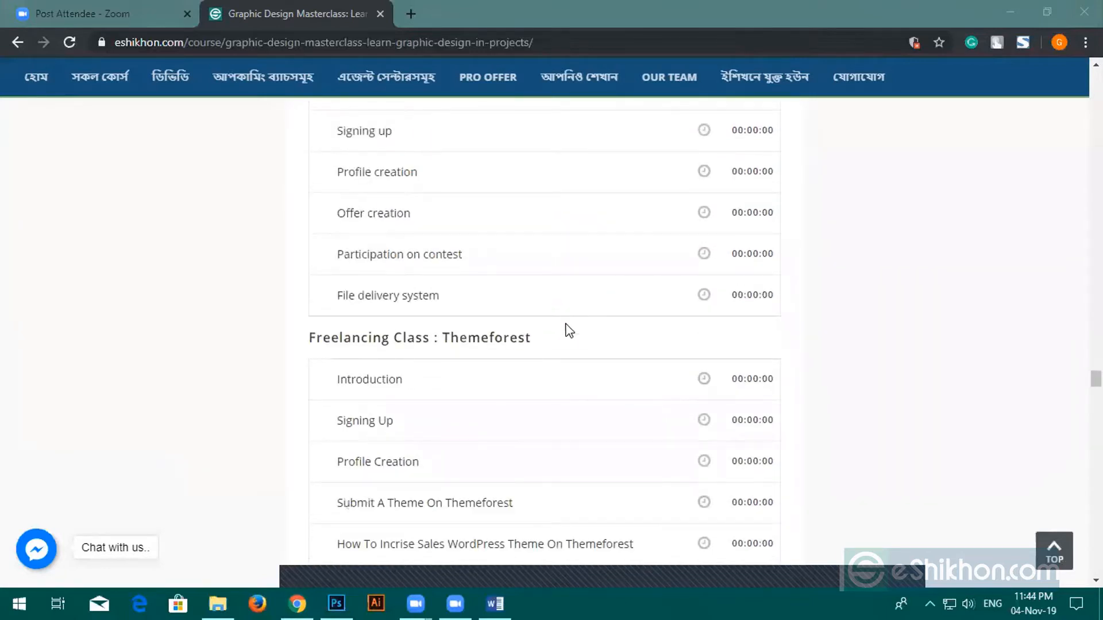
pyautogui.scroll(-1, 580, 356)
pyautogui.scroll(-4, 492, 294)
pyautogui.scroll(1, 526, 317)
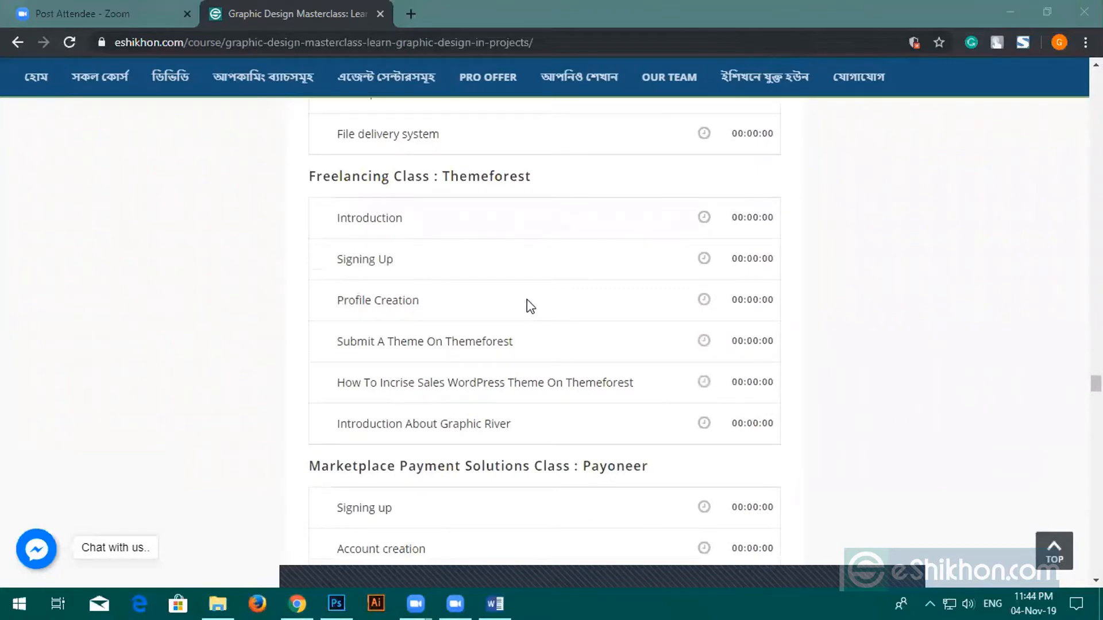
pyautogui.scroll(4, 526, 299)
pyautogui.scroll(-12, 527, 298)
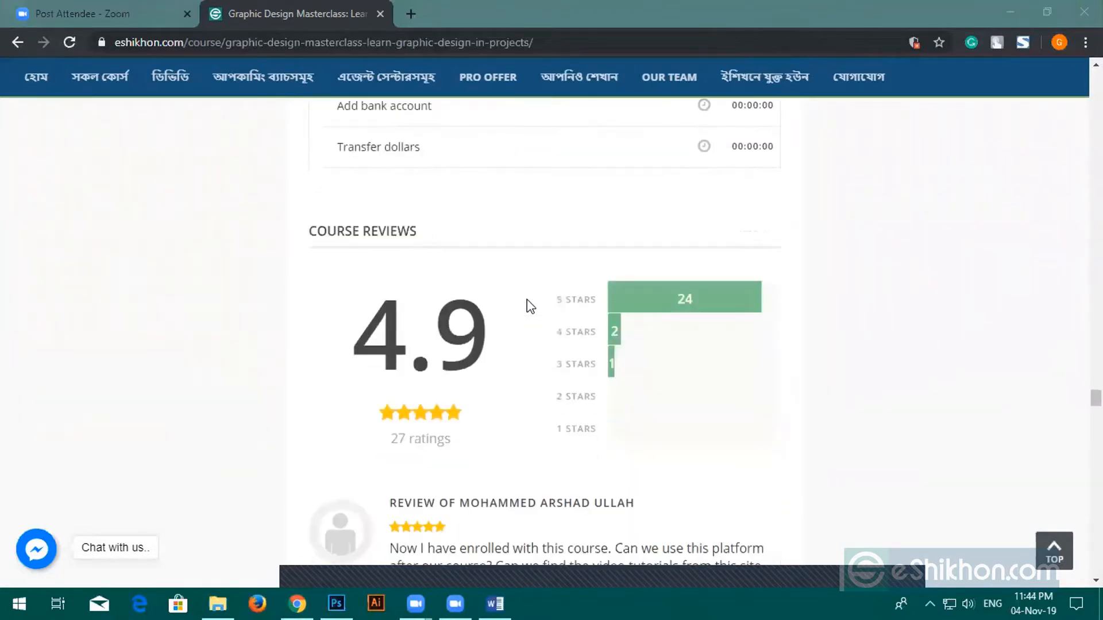
pyautogui.scroll(4, 526, 299)
pyautogui.scroll(-4, 529, 304)
# Step: Look through the student reviews from the rating summary down to the related courses
pyautogui.scroll(-15, 532, 300)
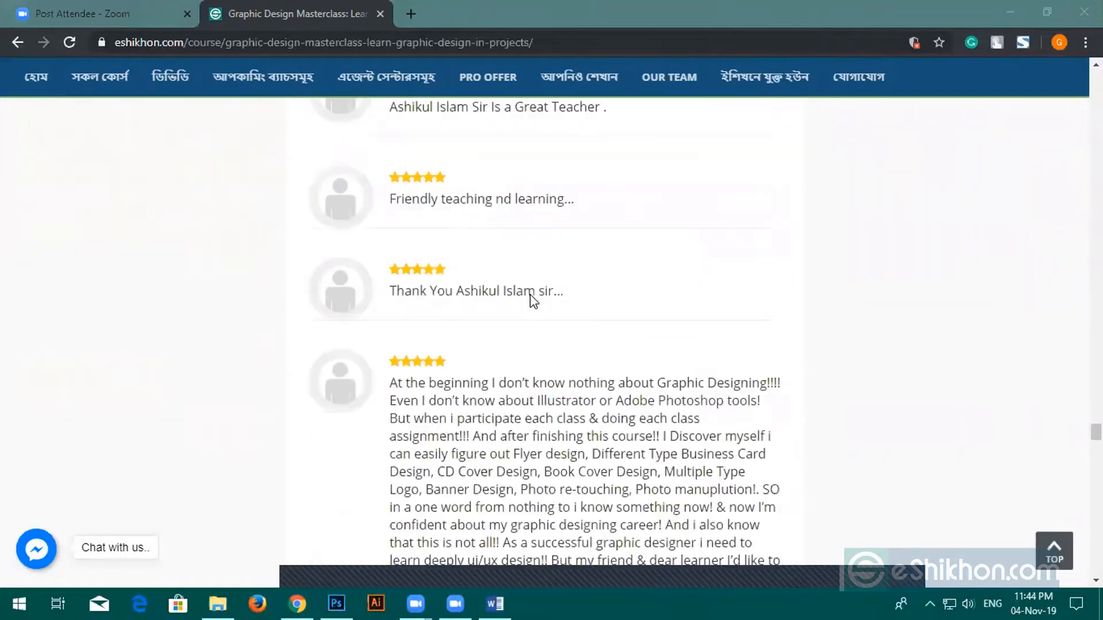
pyautogui.scroll(-15, 532, 300)
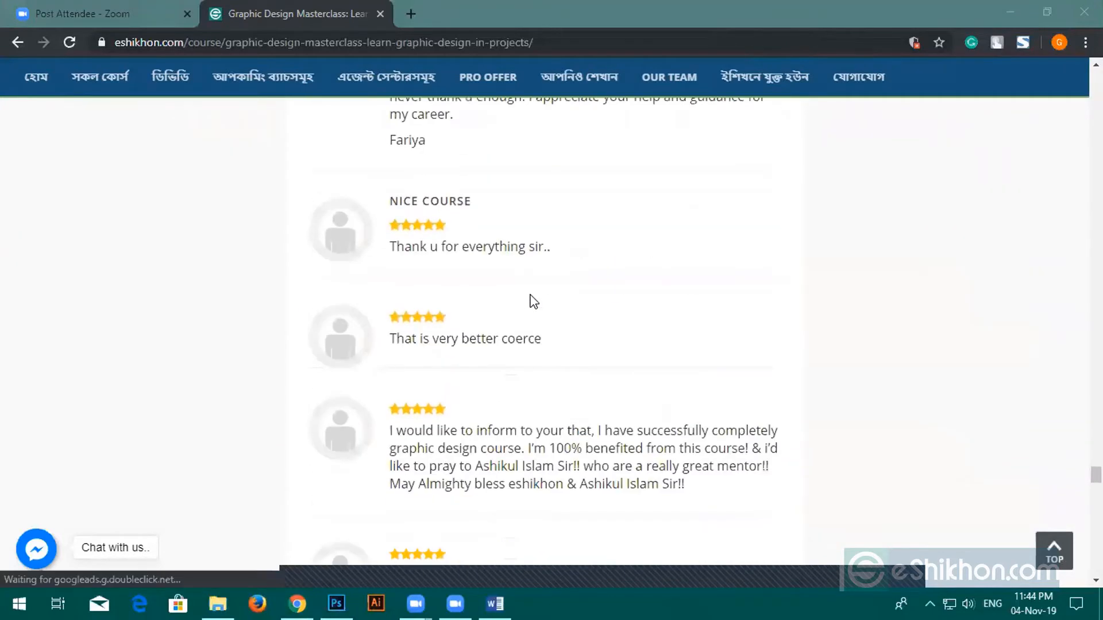
pyautogui.scroll(-10, 531, 298)
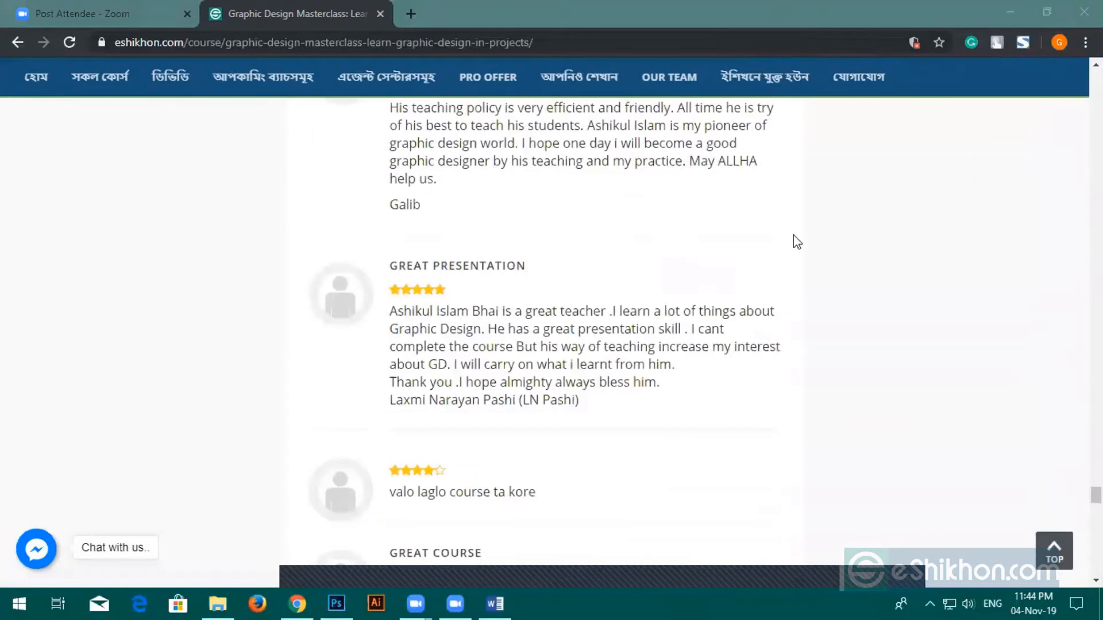
pyautogui.moveTo(775, 290)
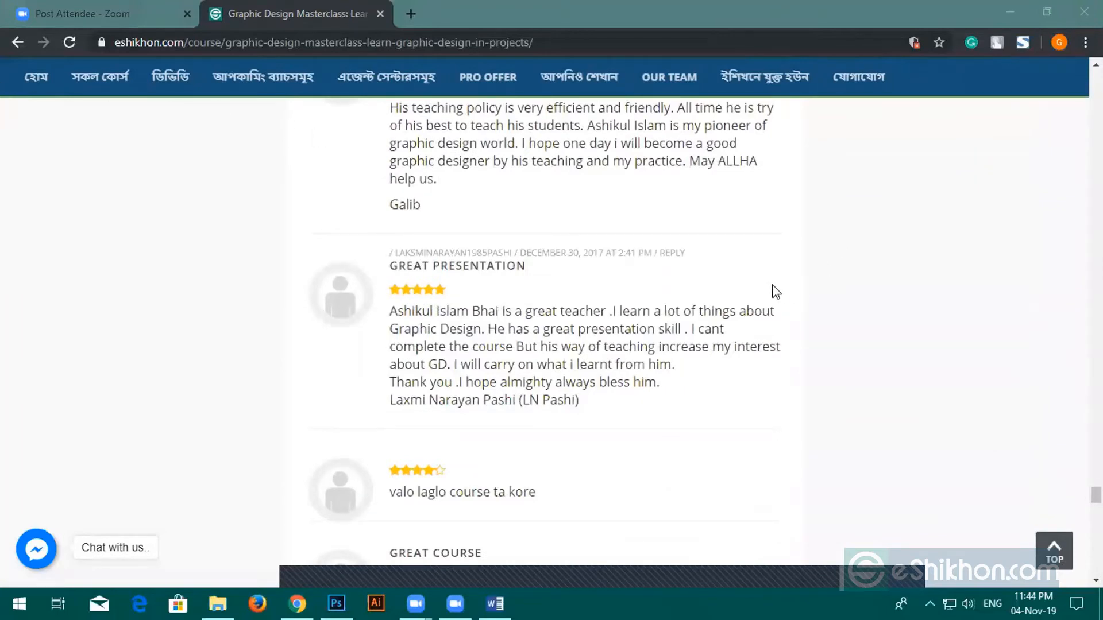
pyautogui.scroll(-10, 772, 290)
pyautogui.scroll(-6, 613, 406)
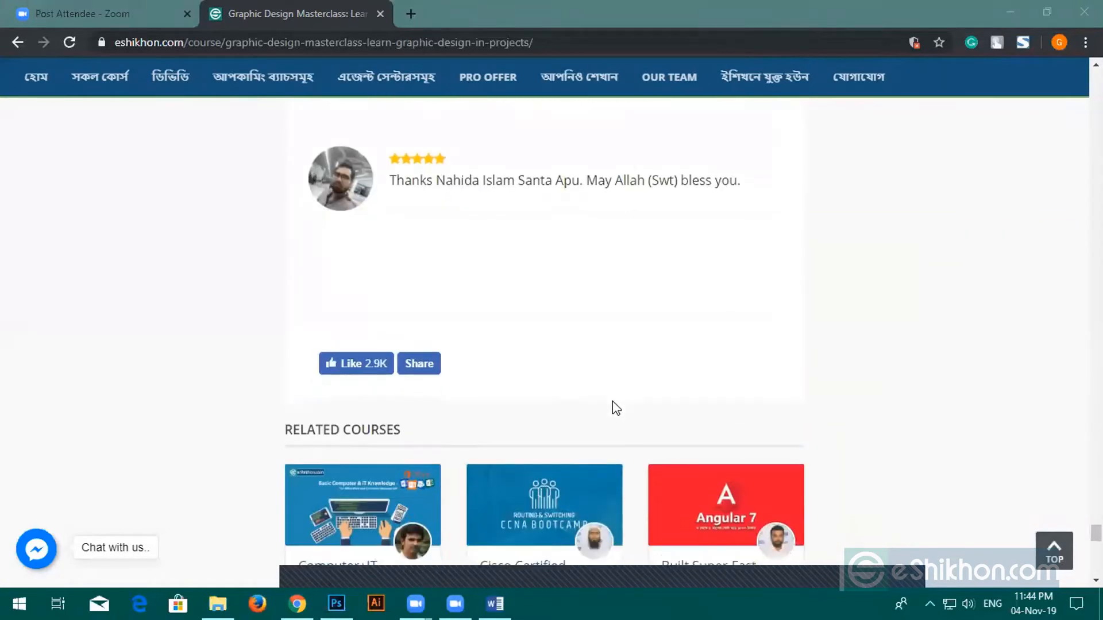
# Step: Read the last student reviews above the related courses, including the amazing-course review and the three-star one about technical malfunctions
pyautogui.scroll(2, 498, 350)
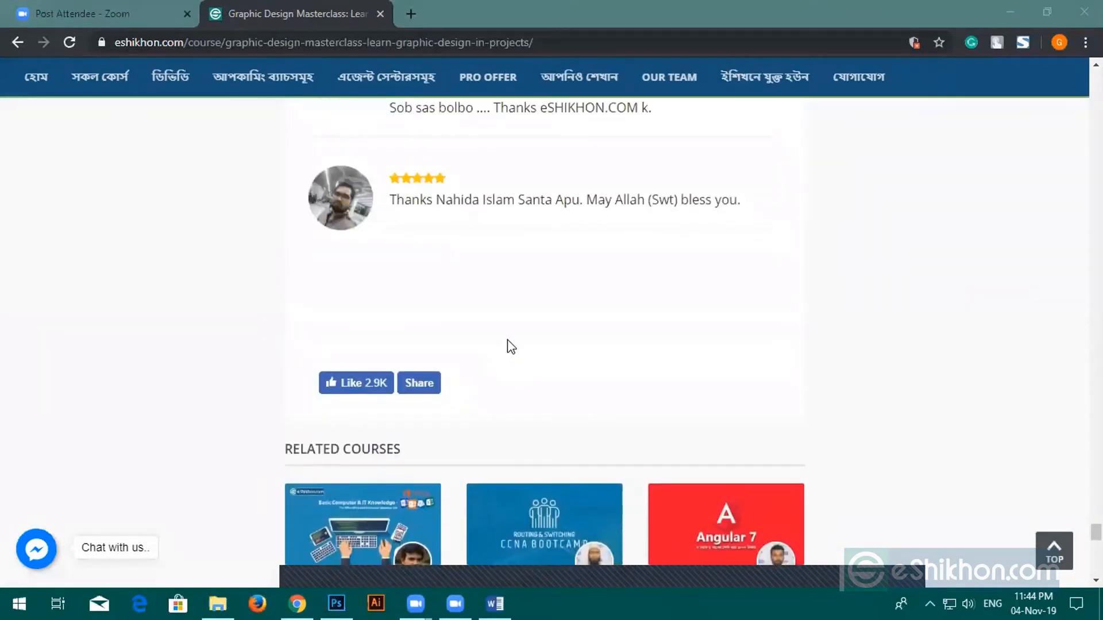
pyautogui.scroll(1, 511, 346)
pyautogui.scroll(2, 516, 346)
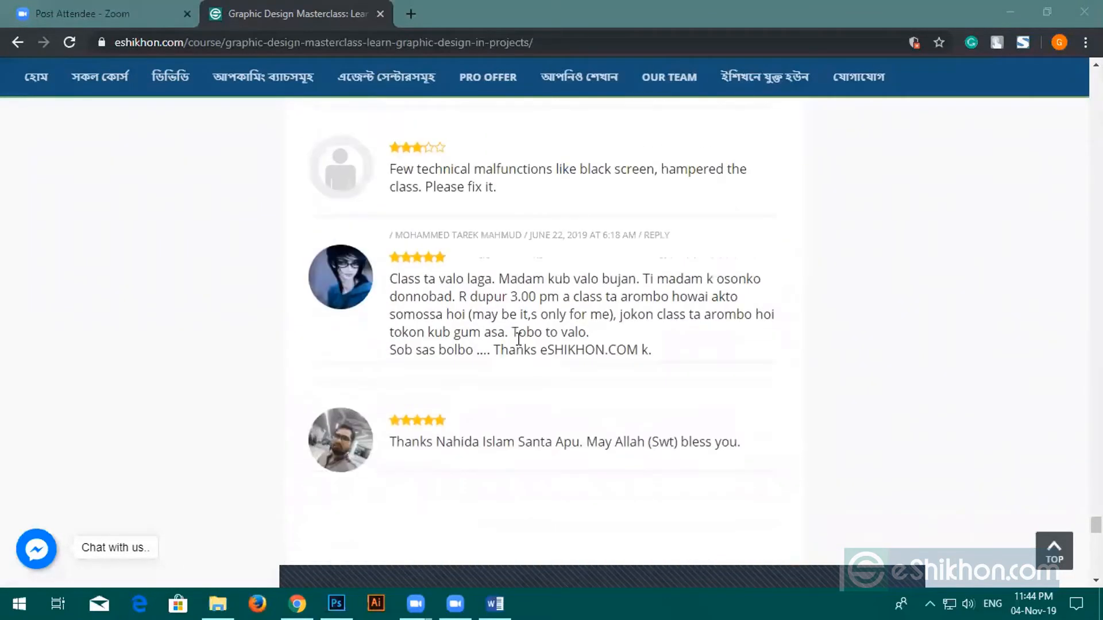
pyautogui.scroll(1, 519, 339)
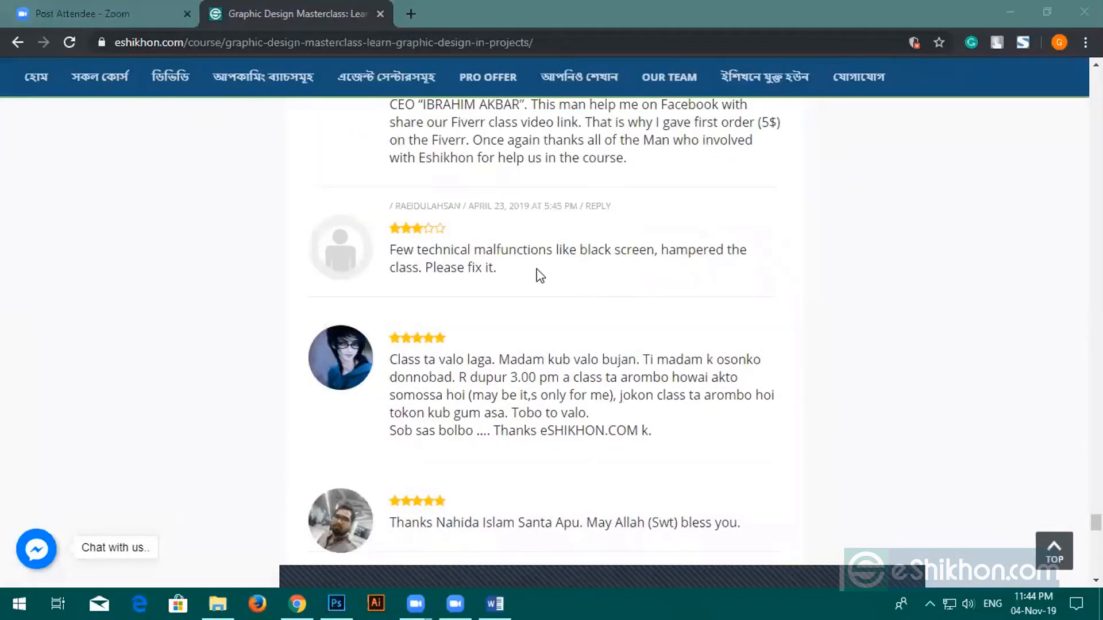
pyautogui.scroll(5, 578, 352)
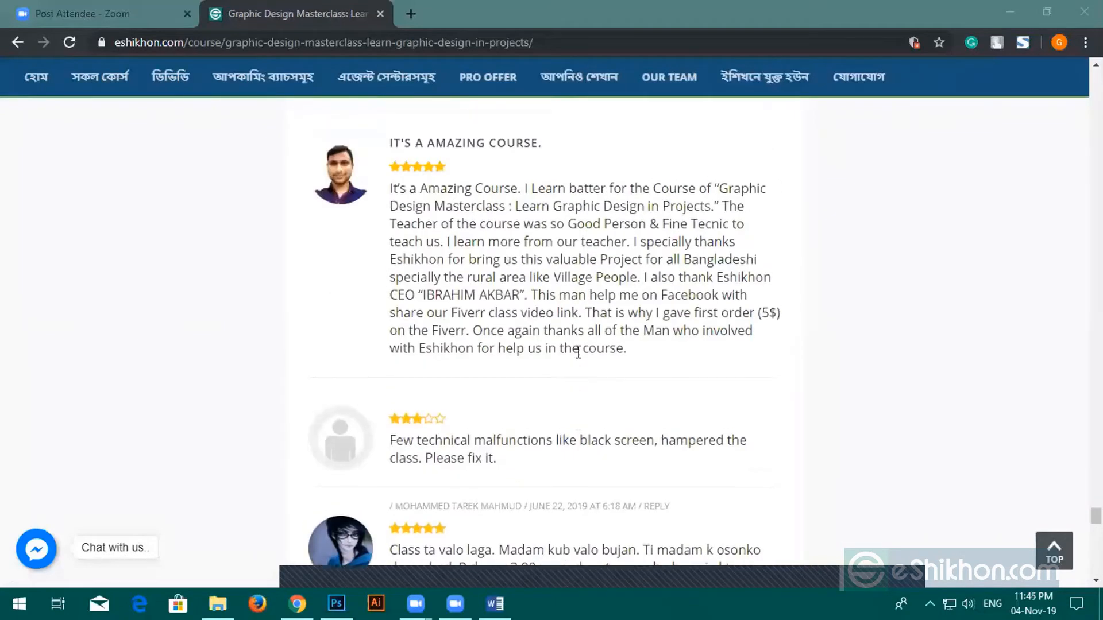
pyautogui.scroll(-5, 577, 351)
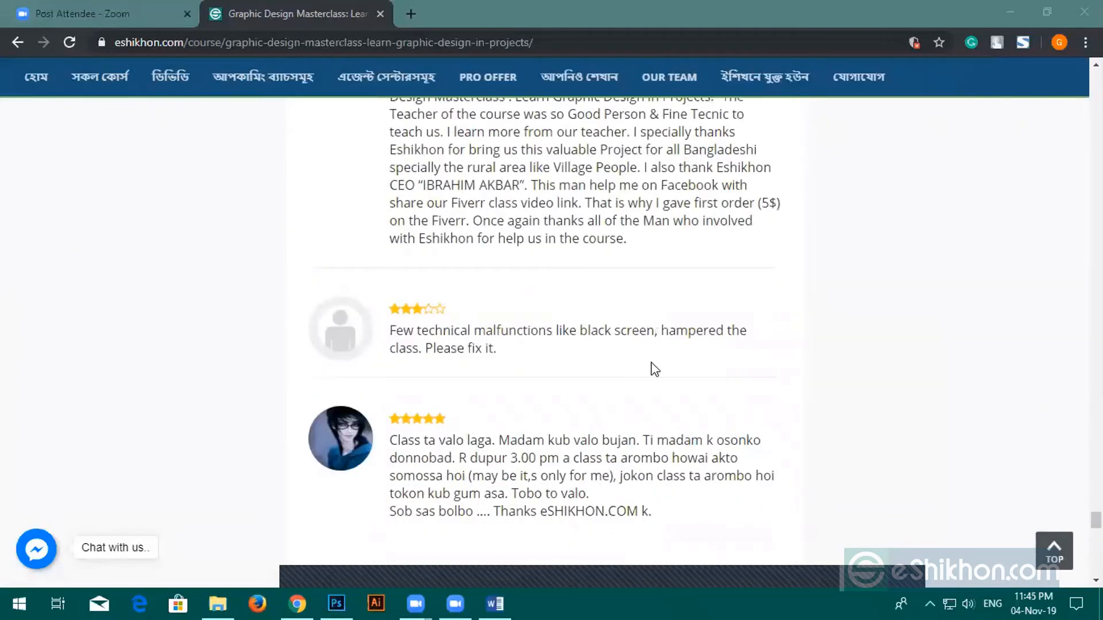
pyautogui.scroll(-4, 632, 362)
pyautogui.scroll(3, 587, 255)
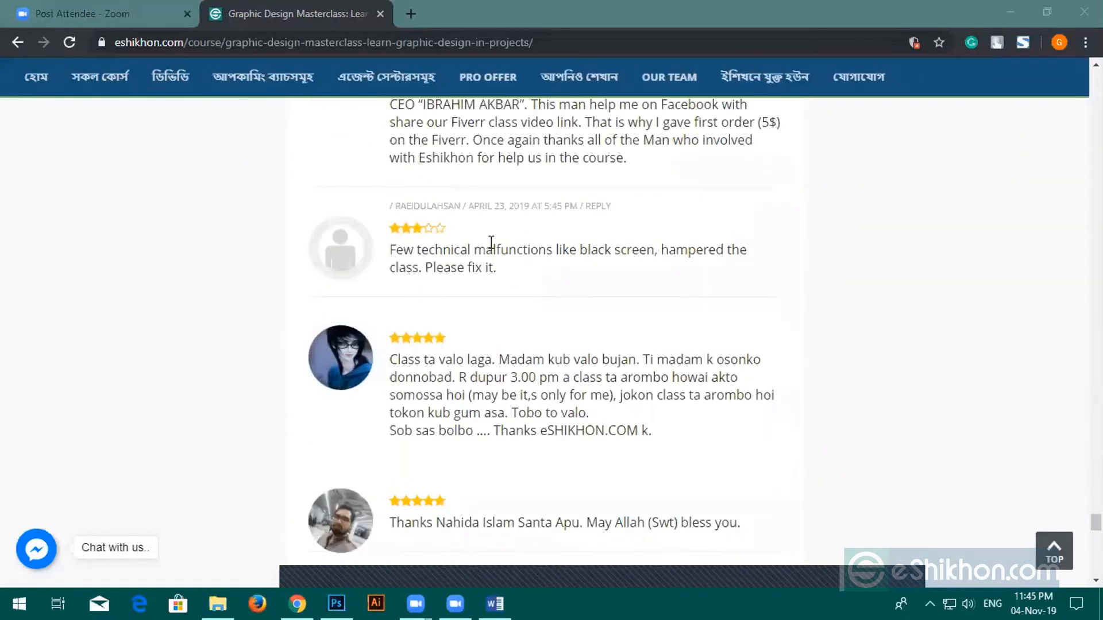
# Step: Look at the certificate code section in the page footer and return past the reviews to the Class 22 to Class 24 topics
pyautogui.scroll(-12, 546, 303)
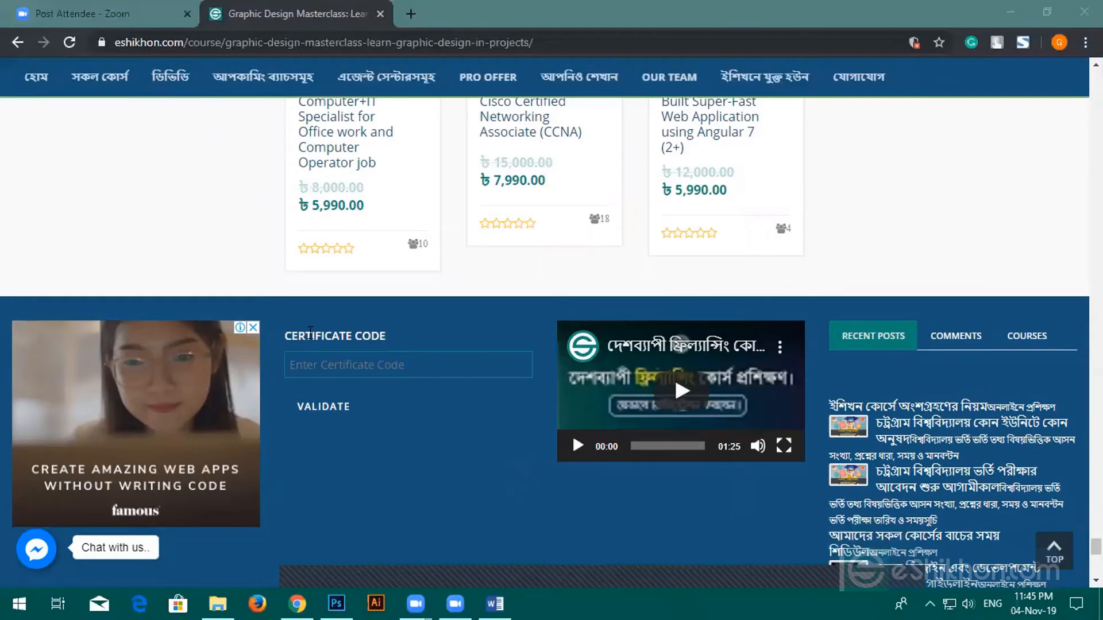
pyautogui.scroll(10, 320, 333)
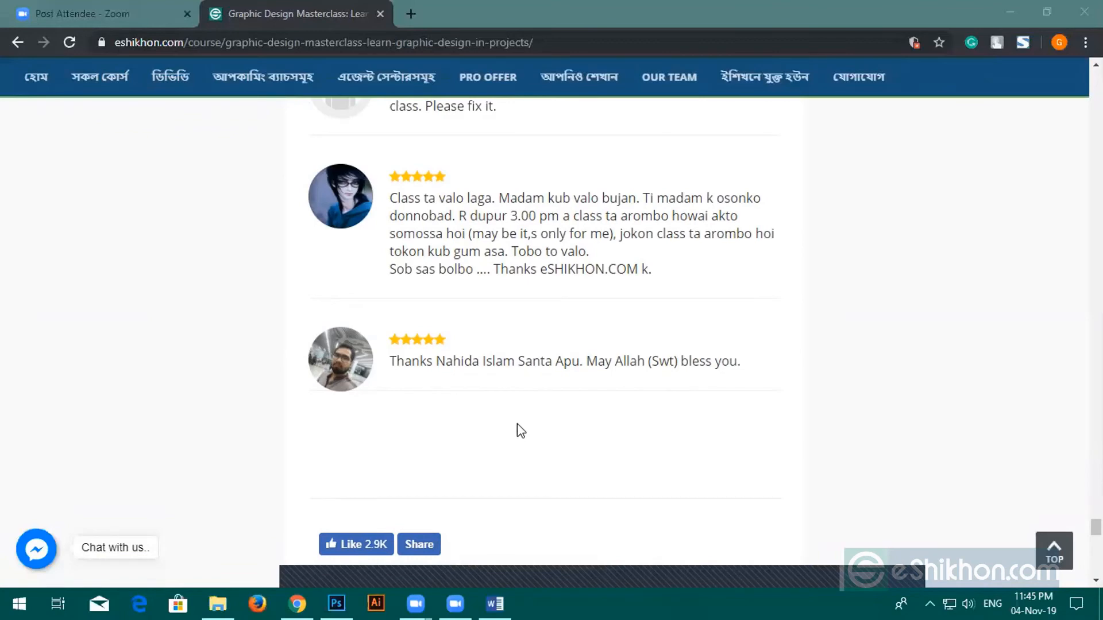
pyautogui.scroll(5, 508, 413)
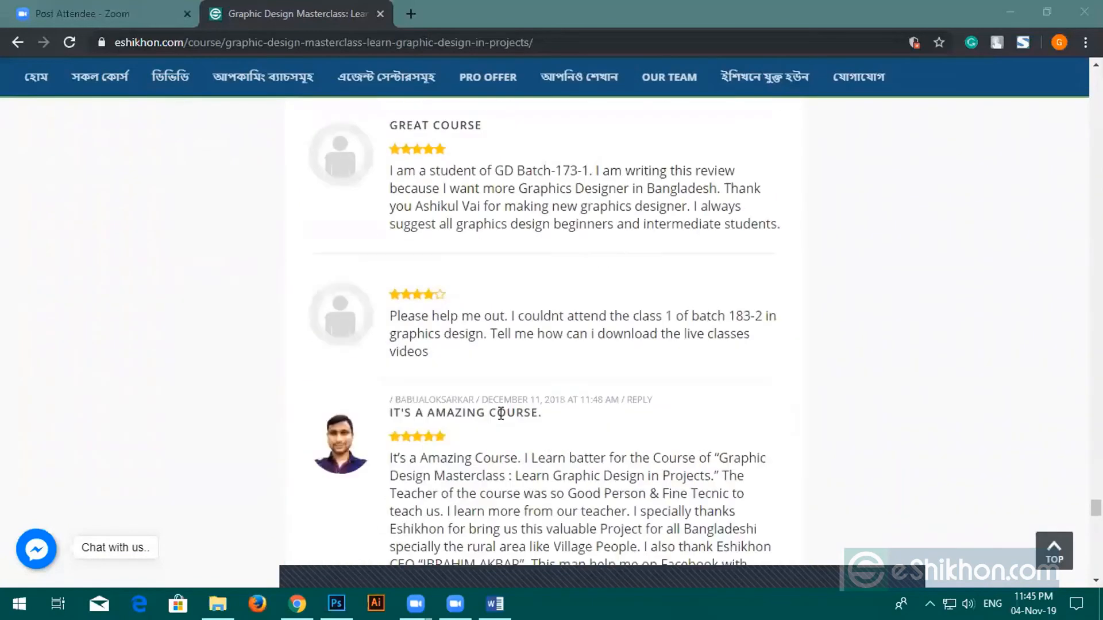
pyautogui.scroll(20, 501, 413)
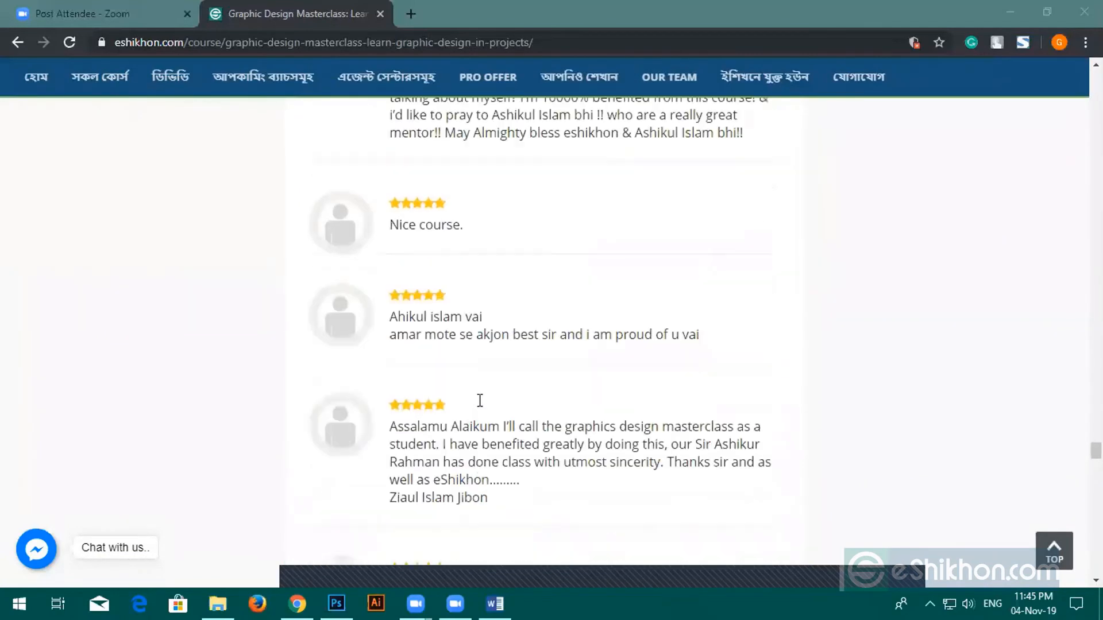
pyautogui.scroll(20, 480, 400)
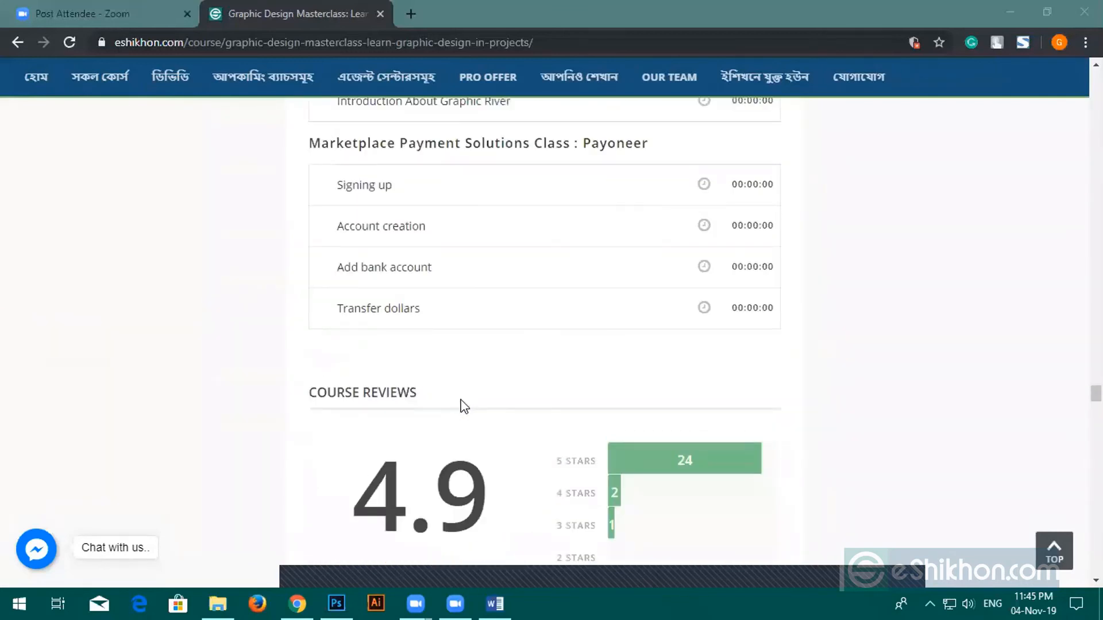
pyautogui.scroll(20, 454, 402)
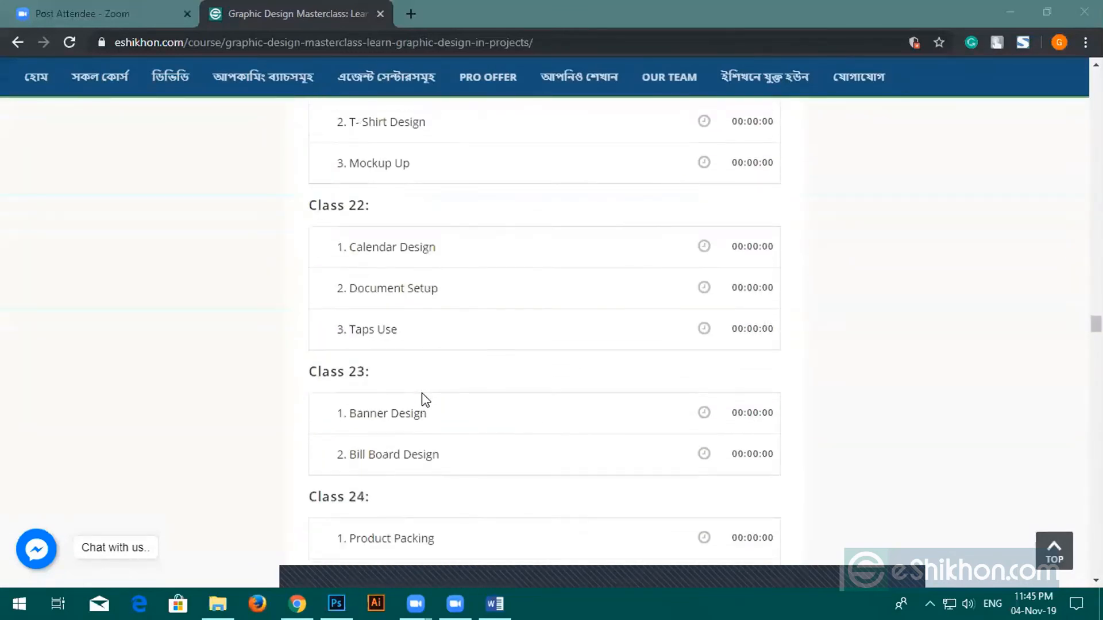